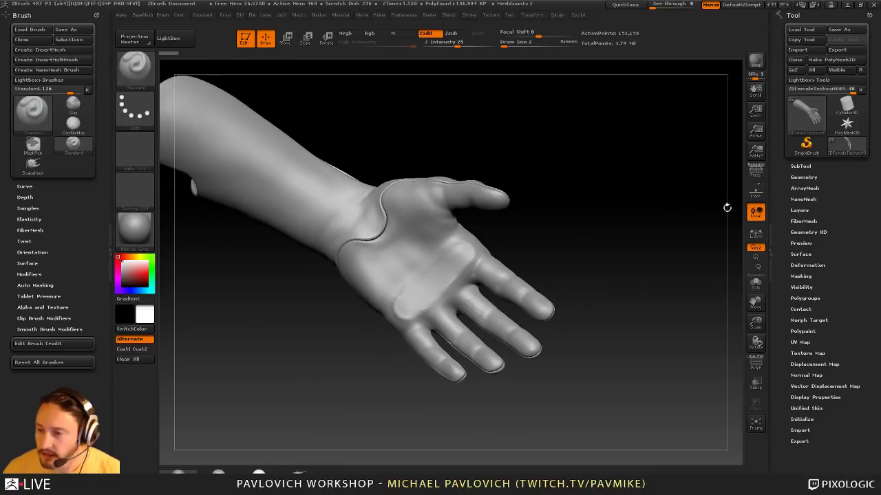
Show the palm plate and its round studs on the gloved hand
click(800, 166)
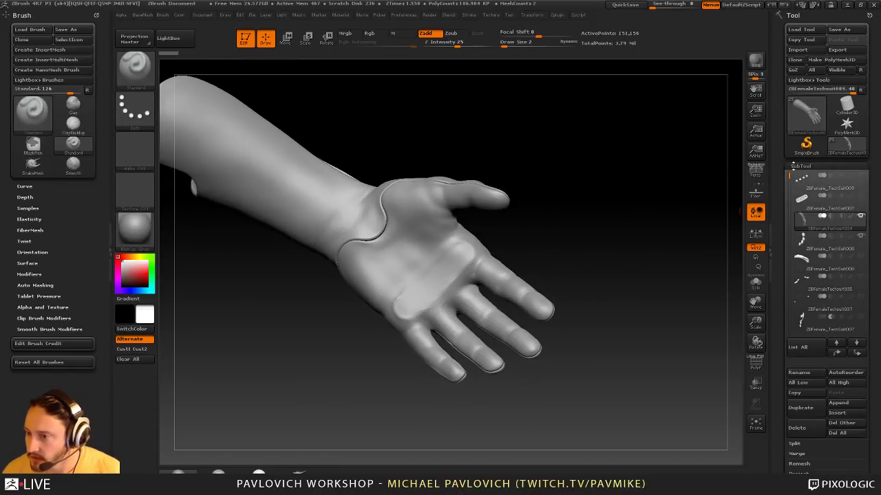
click(861, 195)
drag(632, 209, 649, 232)
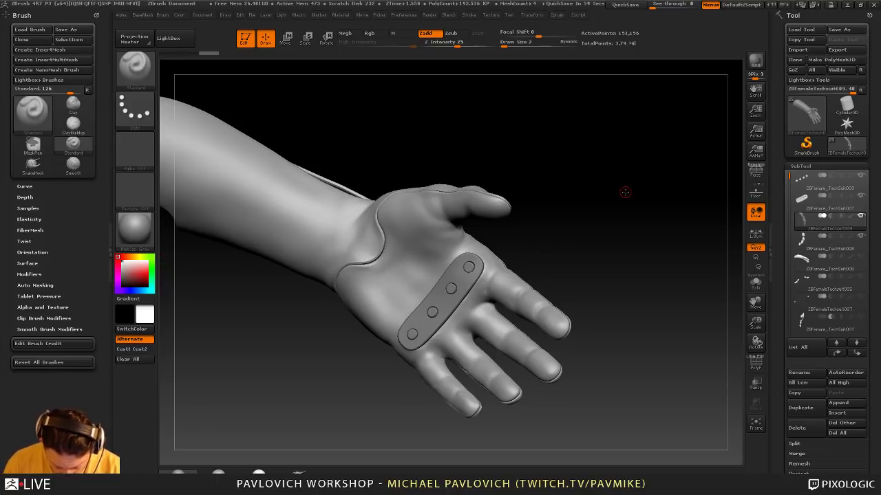
Set the Standard brush's draw size to 1 for the back of the hand
mouse_move(618, 187)
mouse_down()
mouse_move(640, 210)
mouse_move(573, 210)
mouse_move(610, 212)
mouse_up()
key(s)
key(s)
drag(440, 237, 408, 244)
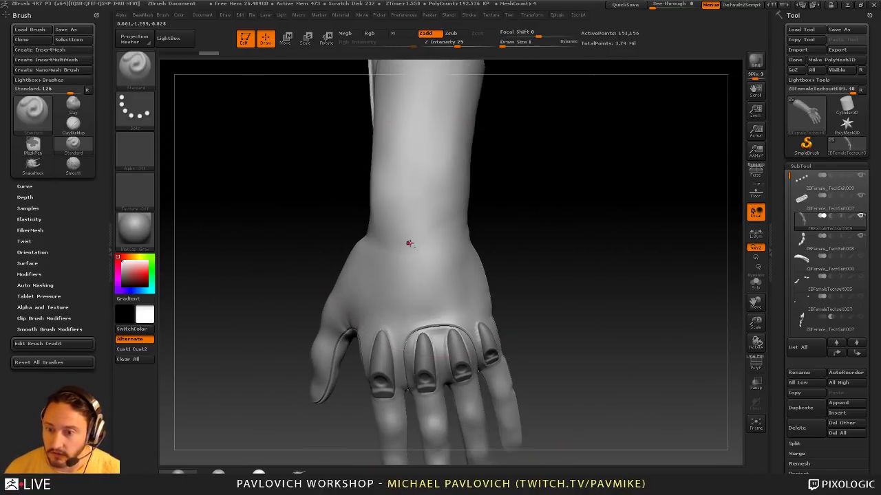
Open the glove's Geometry settings and set the draw size to 2 near the wrist
drag(587, 231, 750, 255)
drag(782, 290, 828, 183)
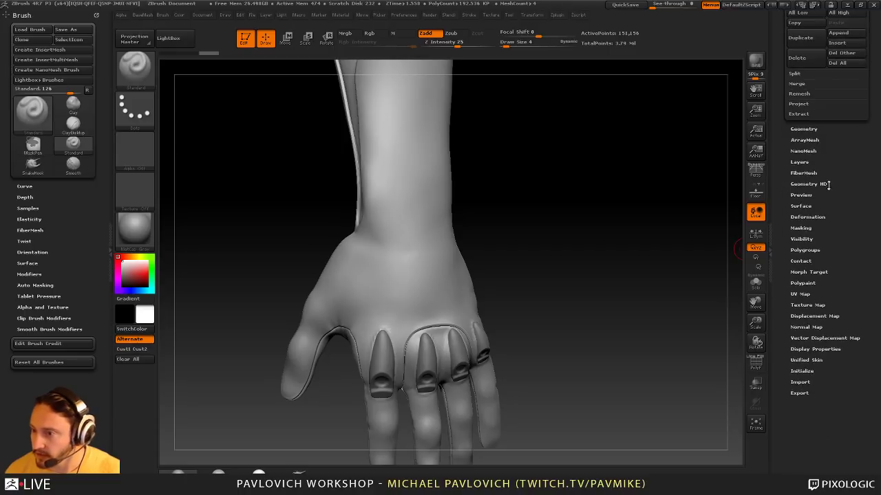
shift+click(805, 130)
mouse_move(582, 180)
mouse_down()
mouse_move(585, 209)
mouse_move(643, 210)
mouse_up()
key(s)
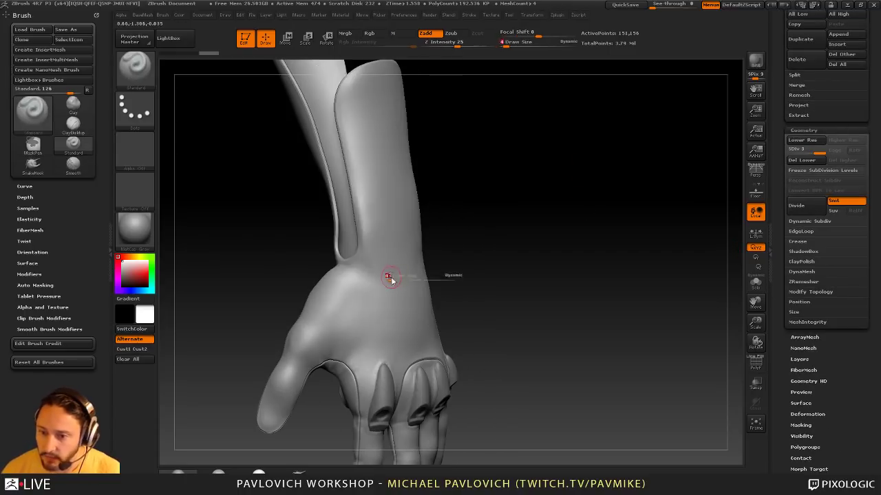
drag(390, 279, 382, 278)
mouse_move(486, 216)
mouse_down()
mouse_move(489, 235)
mouse_move(497, 223)
mouse_move(486, 230)
mouse_up()
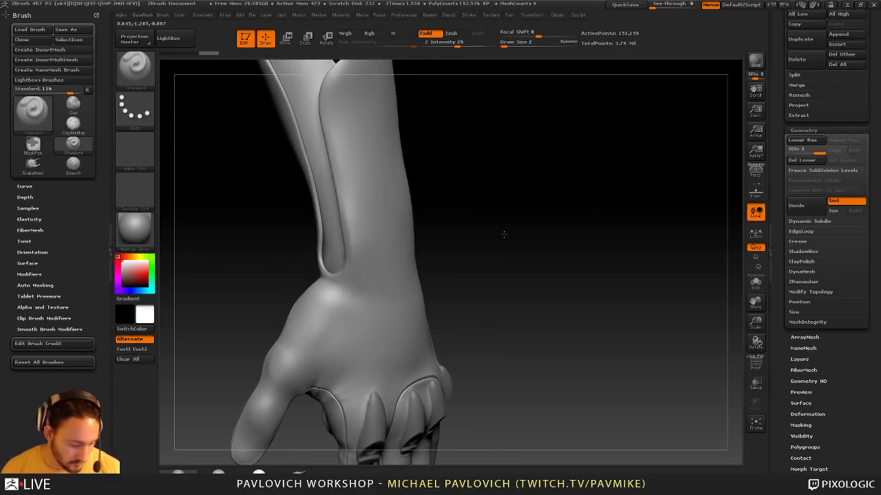
Try the Dam_Standard brush at draw size 8 and return to the Standard brush
key(b)
key(d)
key(s)
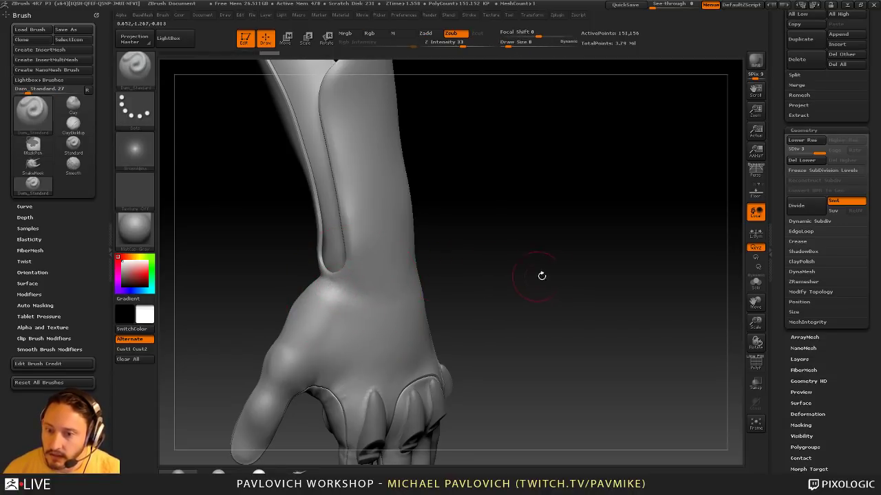
drag(540, 274, 405, 318)
key(b)
key(s)
key(t)
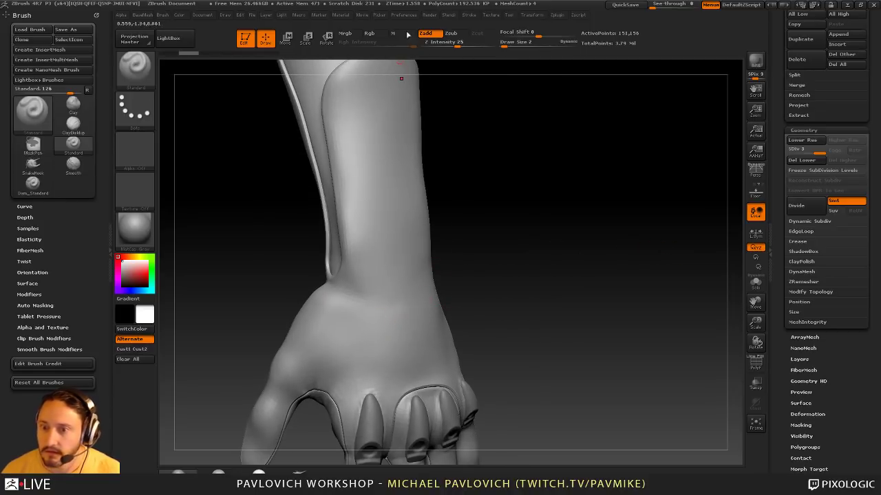
Select the knuckle guards subtool in the viewport and switch back towards the glove
drag(778, 124, 779, 220)
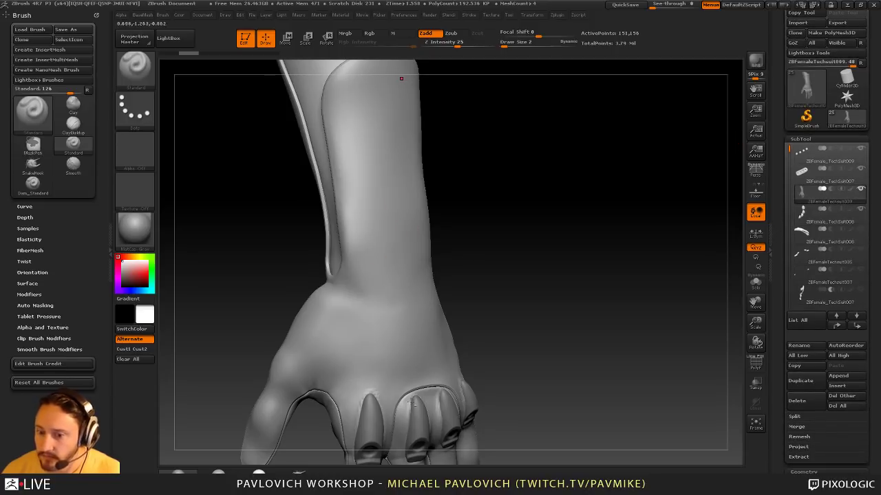
alt+click(419, 431)
alt+click(421, 389)
Undo the last change on the glove and set the Standard brush to draw size 4 and Z Intensity 34
alt+right_drag(348, 314, 338, 302)
key(s)
drag(339, 307, 345, 310)
key(s)
click(500, 293)
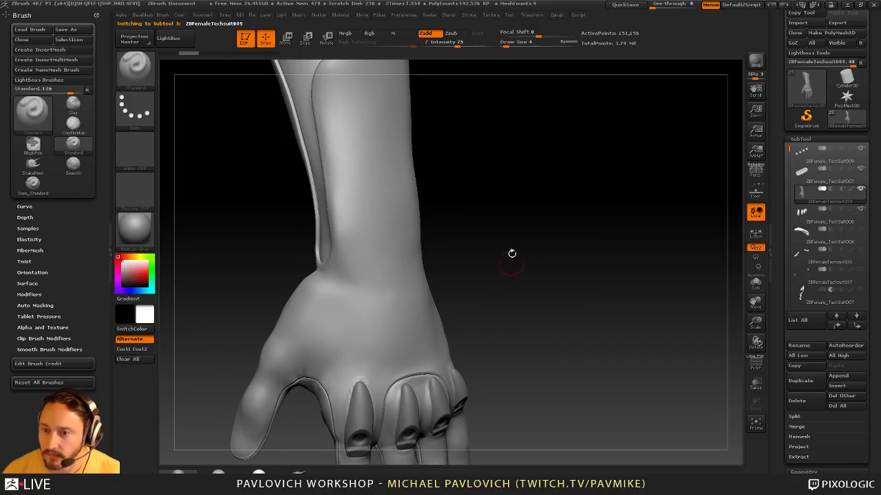
key(ctrl+z)
click(463, 44)
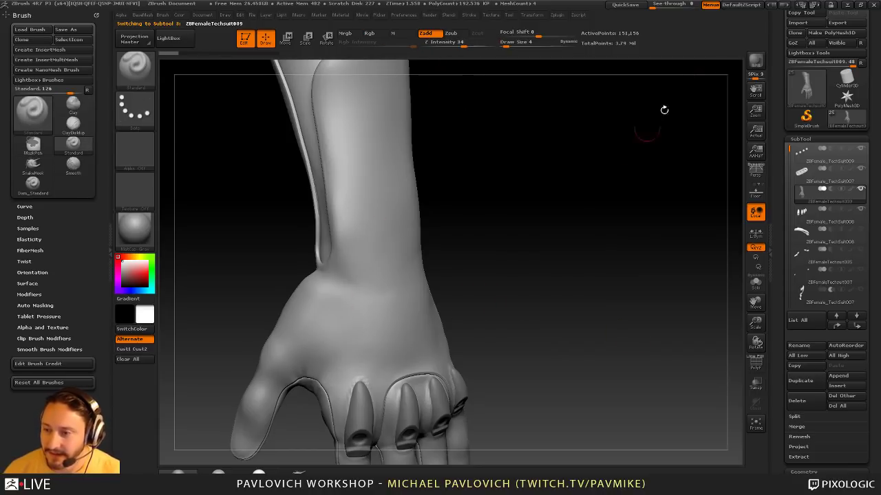
Quit and restart ZBrush, and hide the LightBox browser
click(874, 4)
click(451, 280)
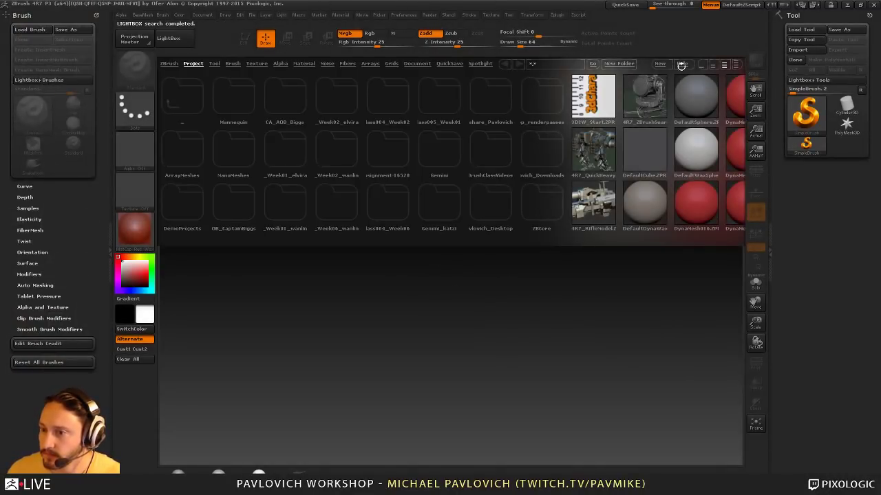
click(681, 66)
key(s)
drag(620, 191, 615, 190)
Load the tool ZBFemale_TechSuit009.ZTL from the streaming > ZBFemale > HighRes folder
click(801, 29)
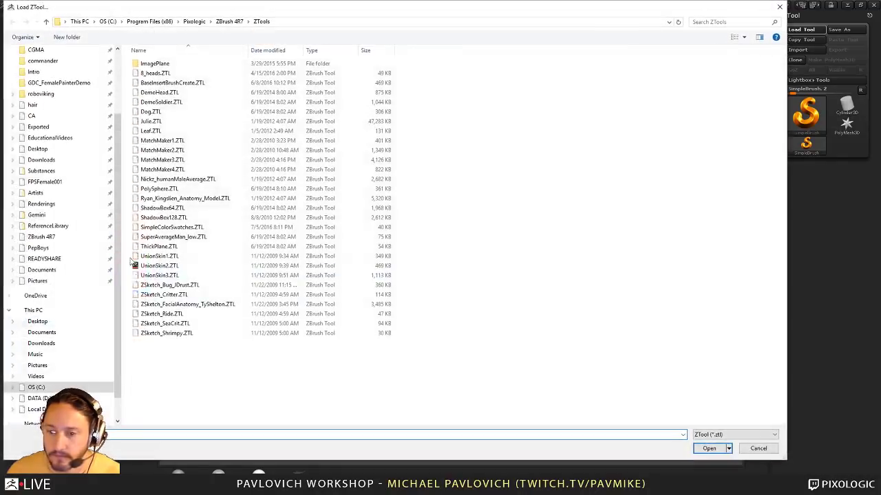
click(61, 80)
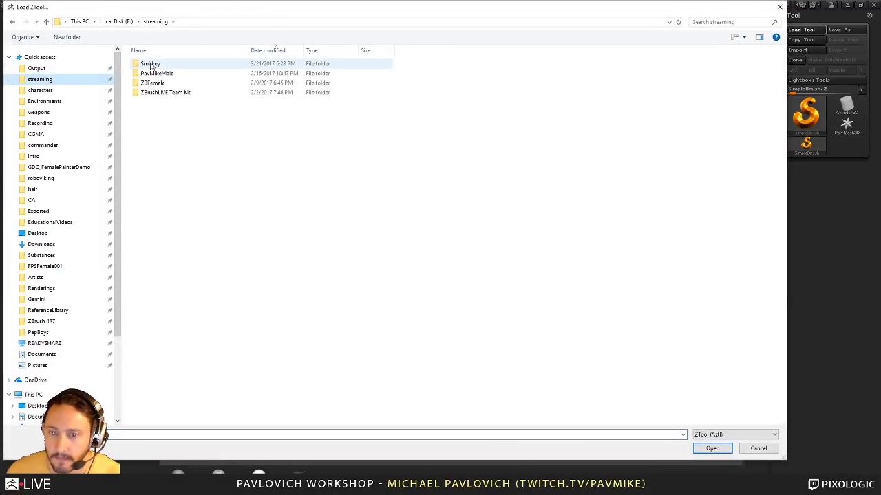
click(155, 84)
double_click(154, 82)
double_click(151, 63)
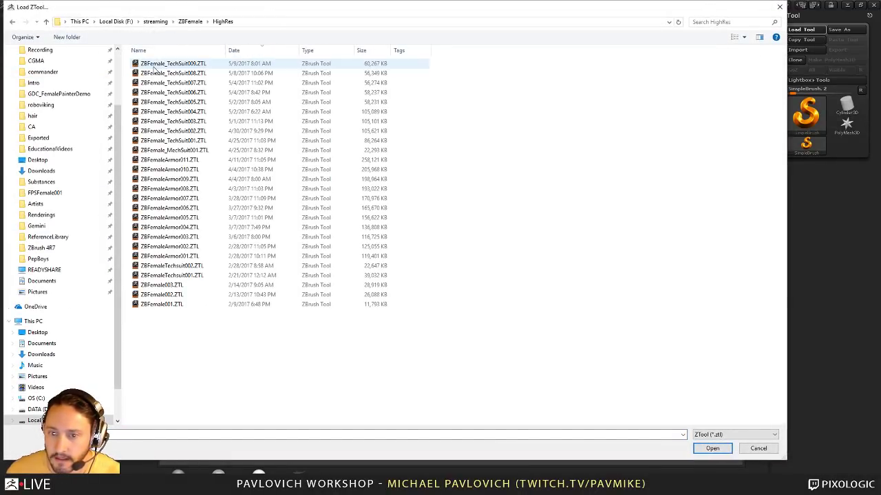
double_click(158, 63)
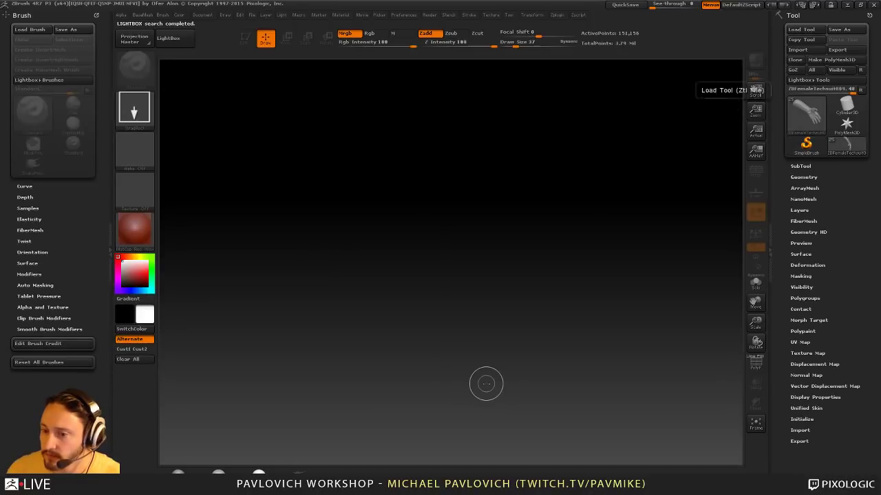
Put the loaded arm in Edit mode with the MatCap Gray material and frame it in the view
click(245, 39)
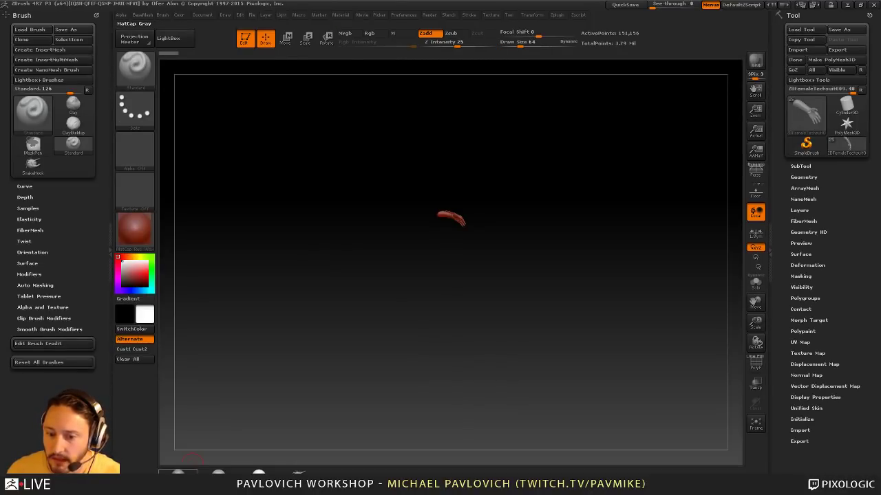
click(192, 471)
key(f)
key(s)
drag(574, 255, 558, 254)
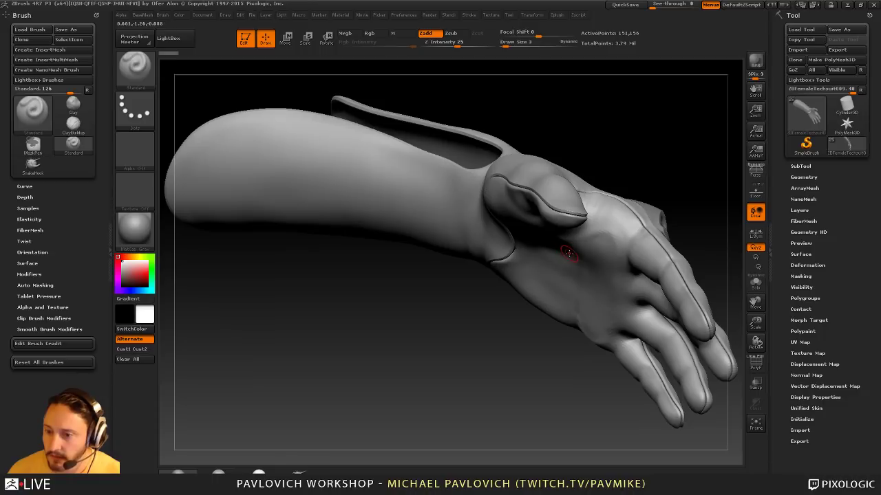
Examine the glove from the palm and the back, and check its DynaMesh and Dynamic Subdiv settings
mouse_move(666, 166)
mouse_down()
mouse_move(466, 273)
mouse_move(556, 222)
mouse_move(457, 289)
mouse_up()
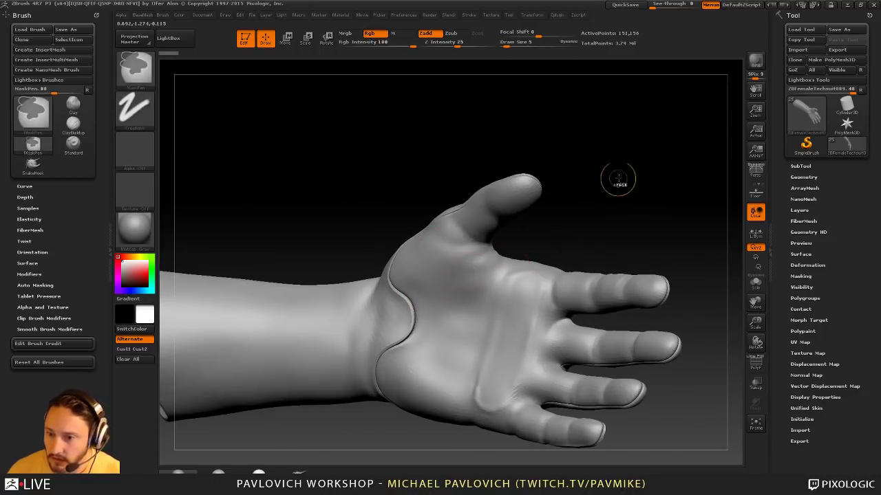
mouse_move(621, 186)
mouse_down()
mouse_move(641, 221)
mouse_move(572, 240)
mouse_move(558, 273)
mouse_up()
key(s)
click(572, 240)
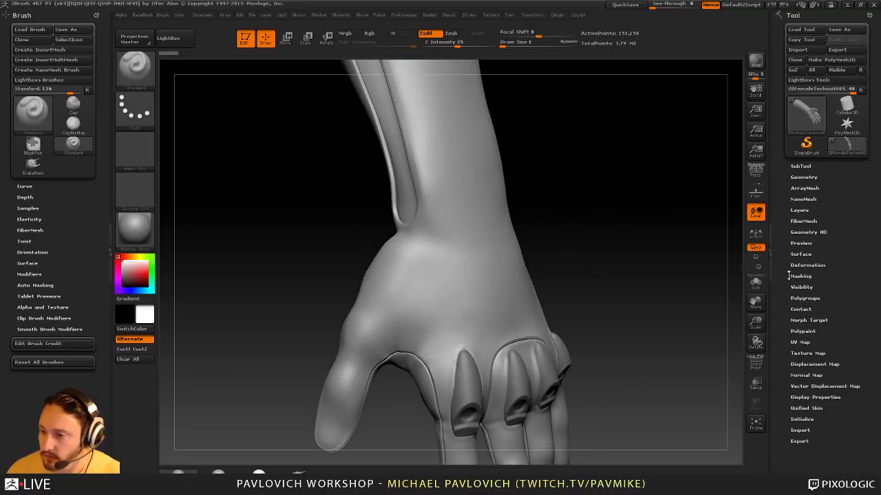
key(shift)
click(804, 178)
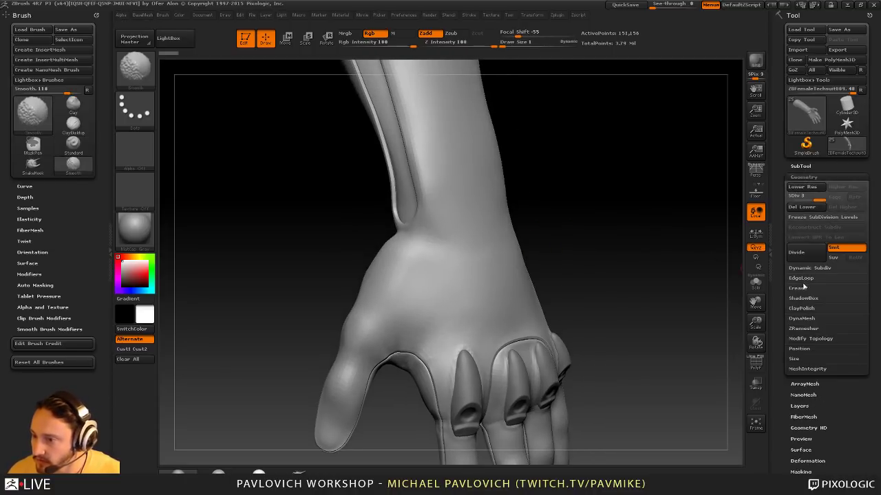
click(801, 319)
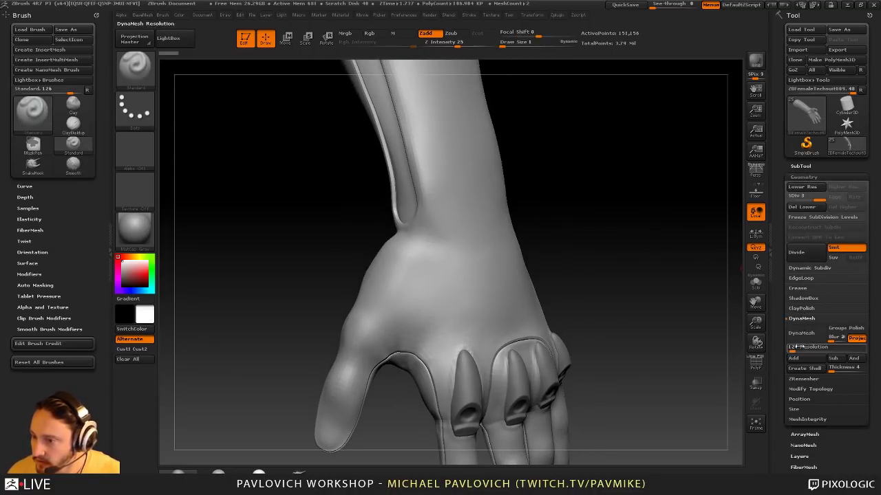
click(807, 269)
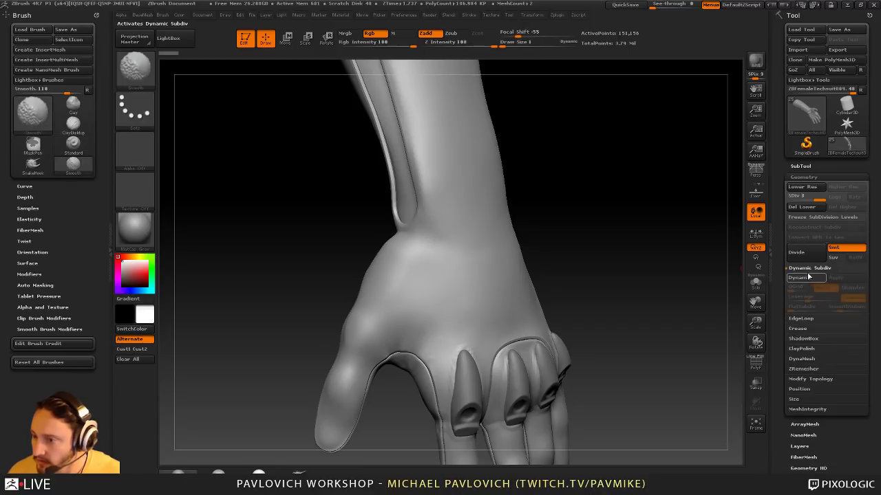
Check the cursor color and surface alignment options in the Edit preferences
drag(651, 252, 575, 264)
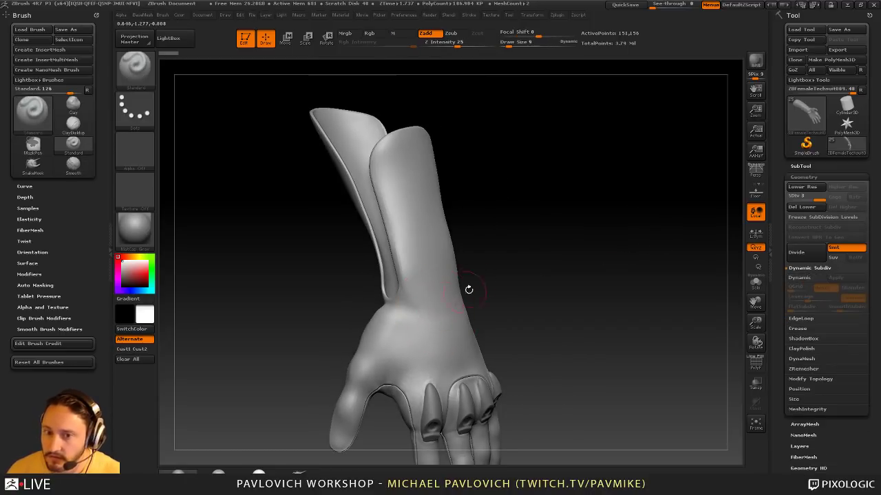
drag(468, 289, 440, 227)
mouse_move(402, 15)
click(426, 235)
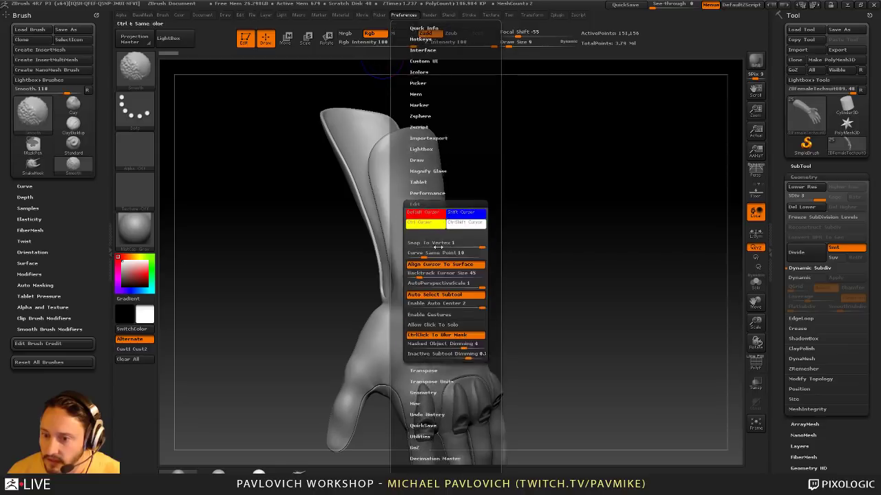
click(427, 239)
Set the Standard brush to draw size 4 and Z Intensity 36 for the back of the hand
drag(540, 270, 486, 289)
key(space)
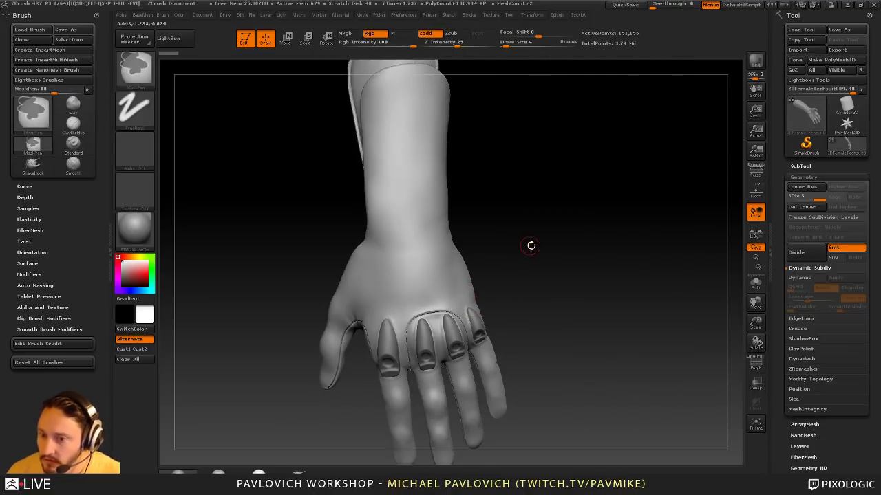
drag(530, 246, 479, 61)
click(464, 46)
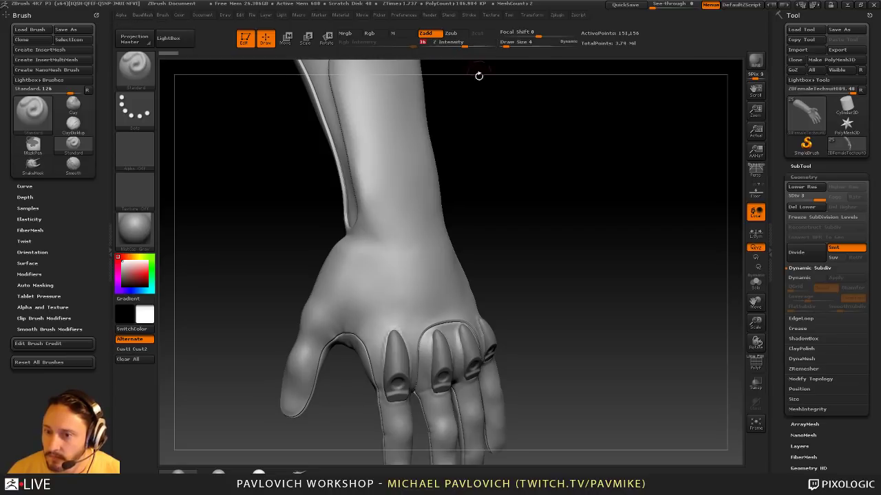
key(space)
alt+right_drag(422, 304, 419, 266)
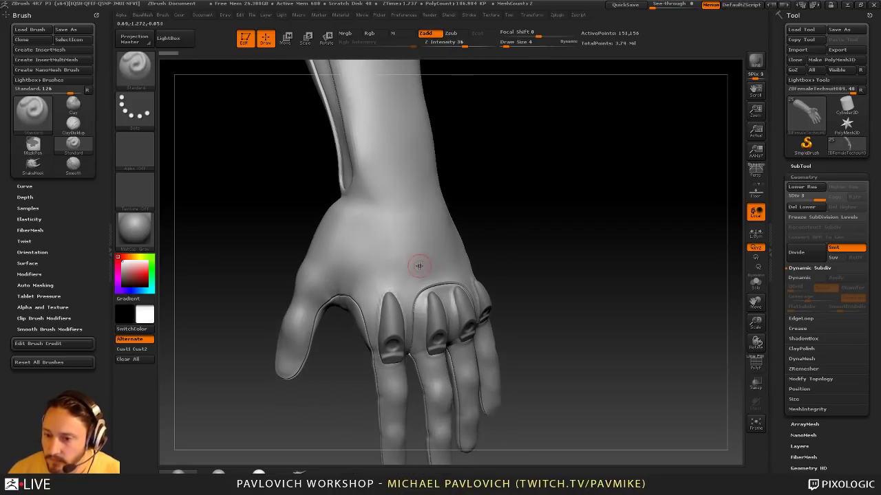
Select the raised knuckle piece as the active subtool and reselect the glove
alt+click(418, 308)
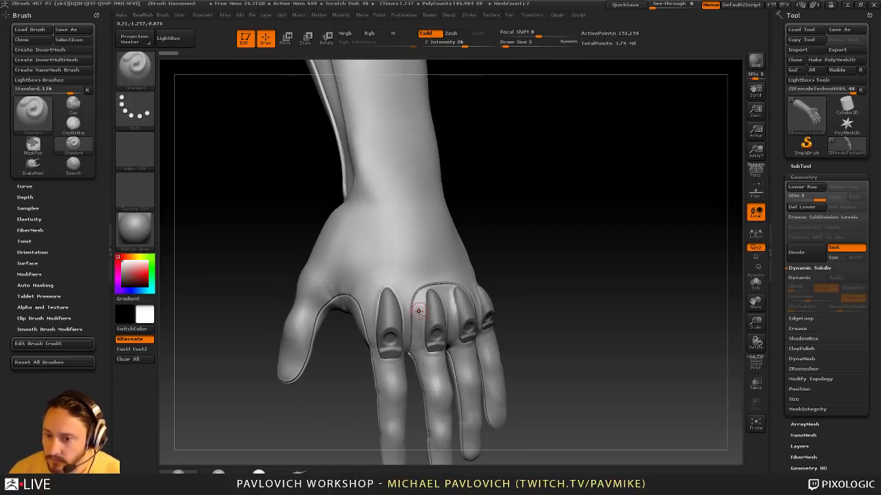
alt+click(460, 260)
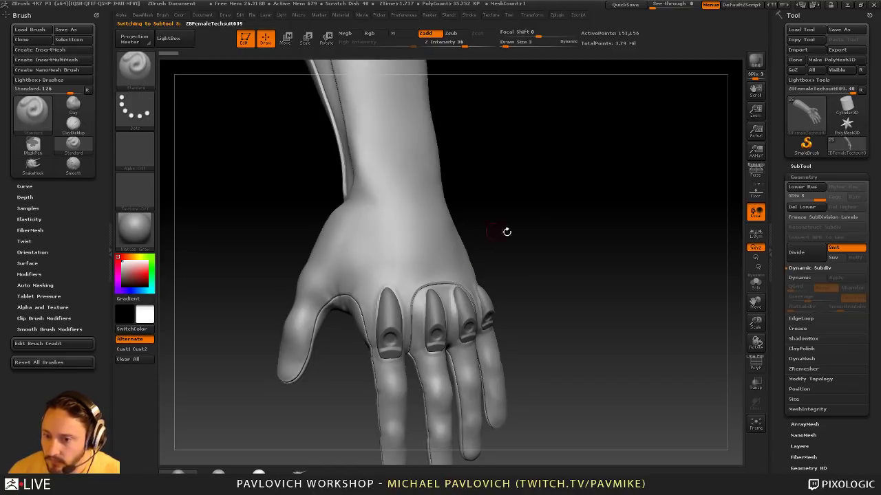
drag(490, 232, 574, 237)
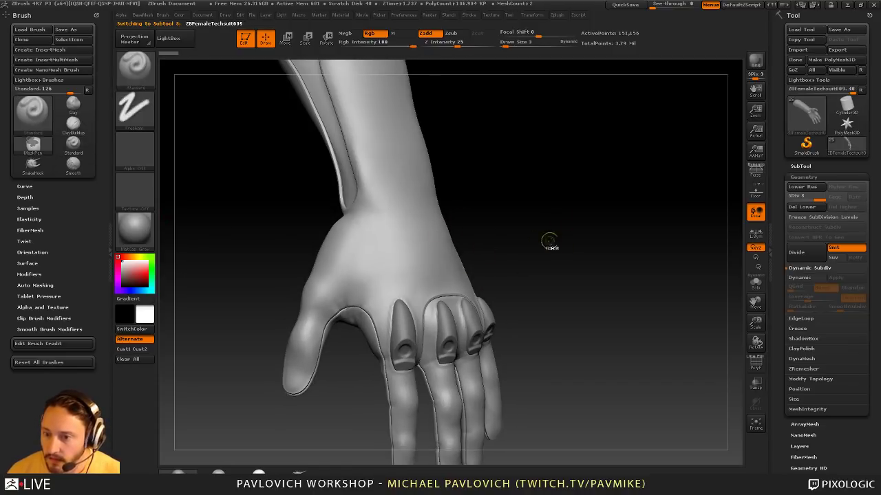
Look through the glove's remaining tool settings around Display Properties and open the subtool list
scroll(792, 275, down, 5)
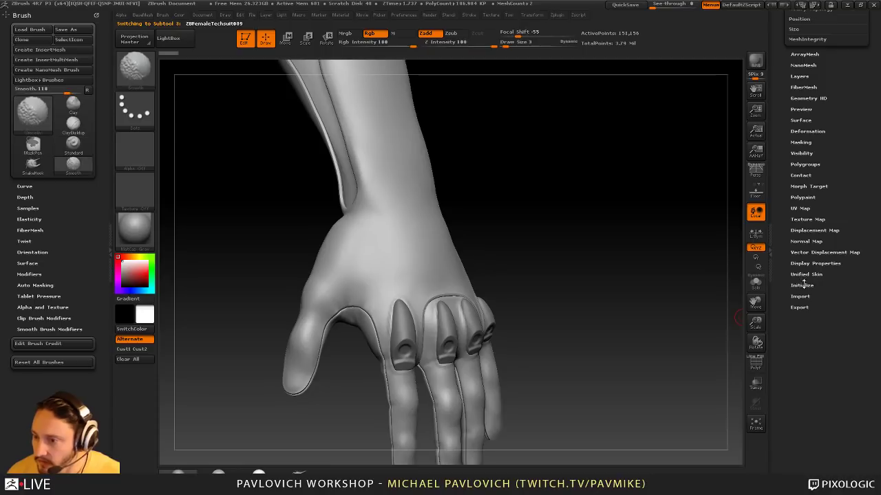
click(804, 265)
scroll(795, 252, up, 10)
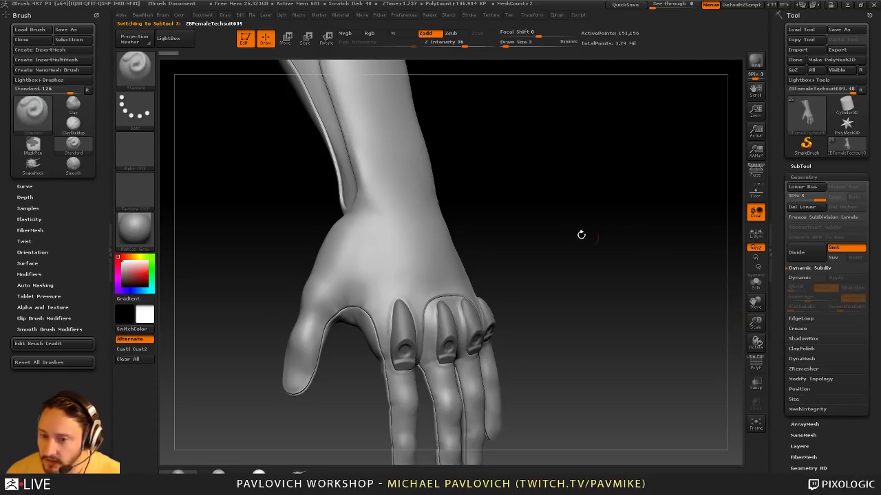
drag(581, 234, 657, 255)
click(801, 166)
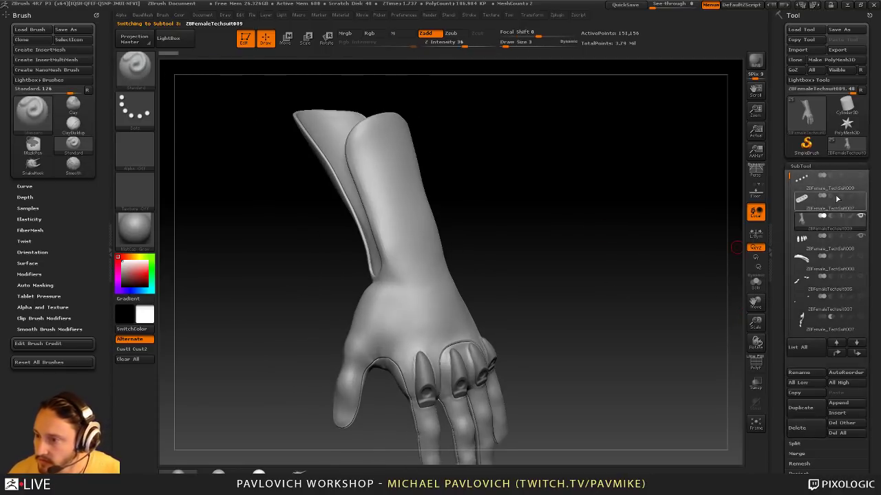
mouse_move(838, 232)
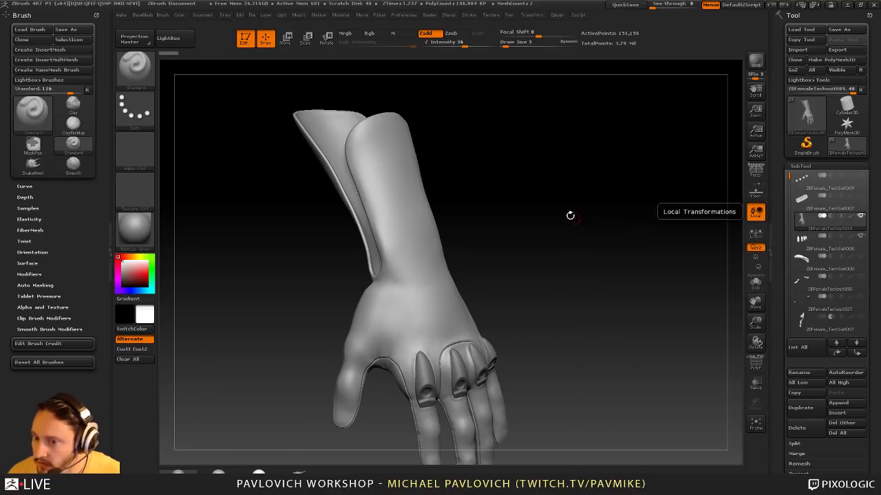
alt+drag(615, 252, 598, 276)
drag(359, 289, 412, 316)
key(ctrl+z)
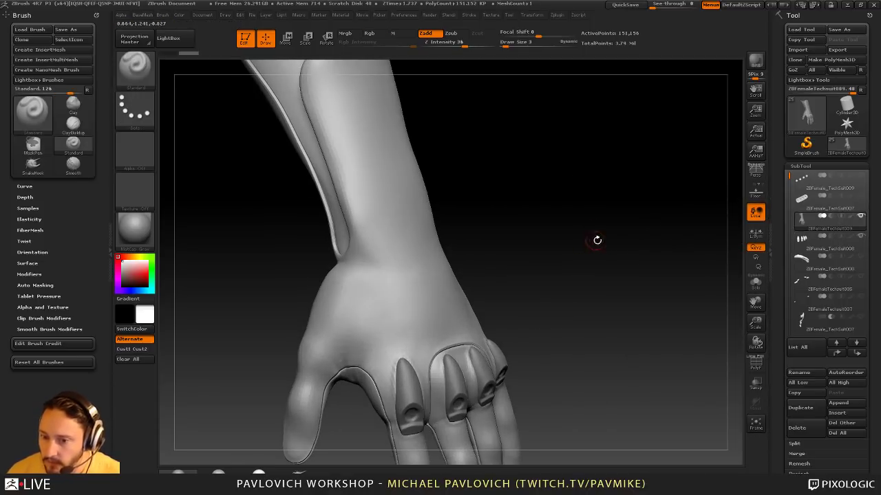
alt+drag(598, 241, 591, 197)
alt+drag(518, 230, 529, 242)
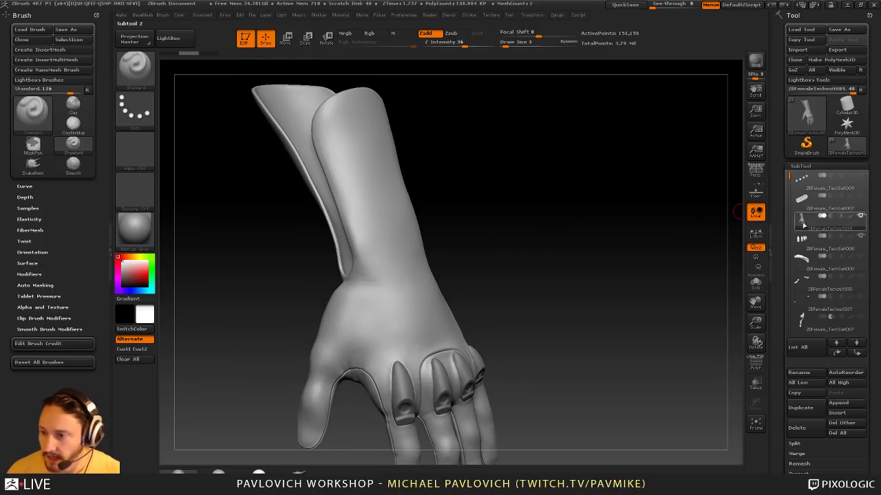
Turn on ViewMask for the glove so the masked surface and its unmasked border strips can be told apart
drag(780, 236, 785, 211)
scroll(798, 273, down, 5)
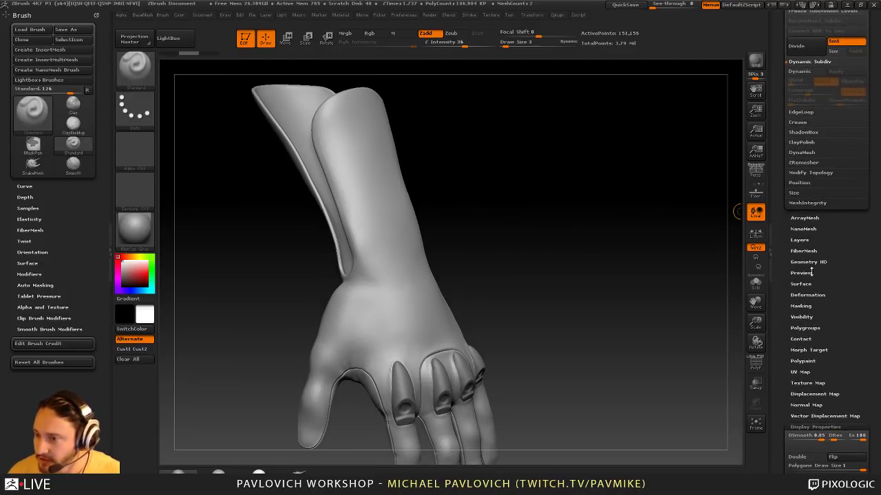
click(802, 306)
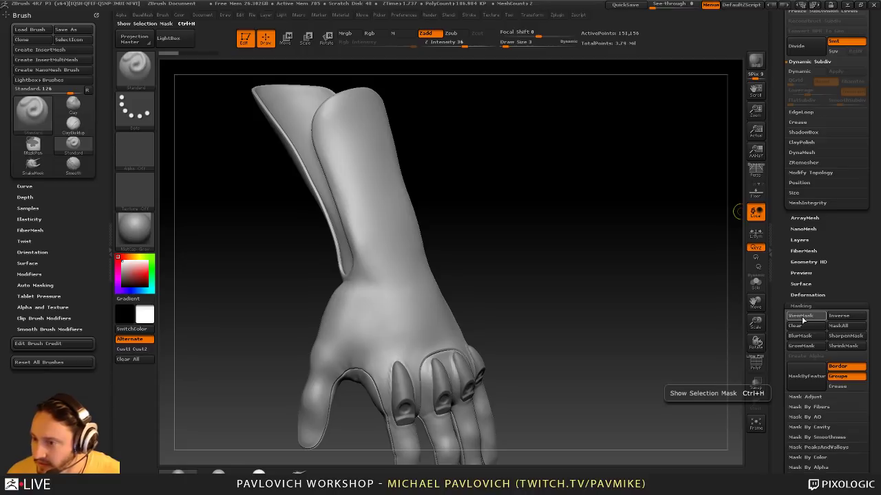
click(805, 318)
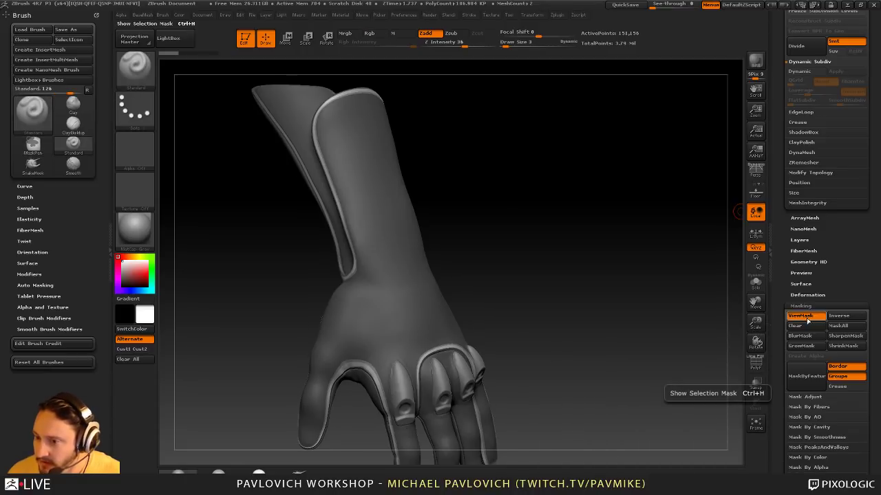
click(809, 320)
drag(653, 295, 545, 326)
key(ctrl+h)
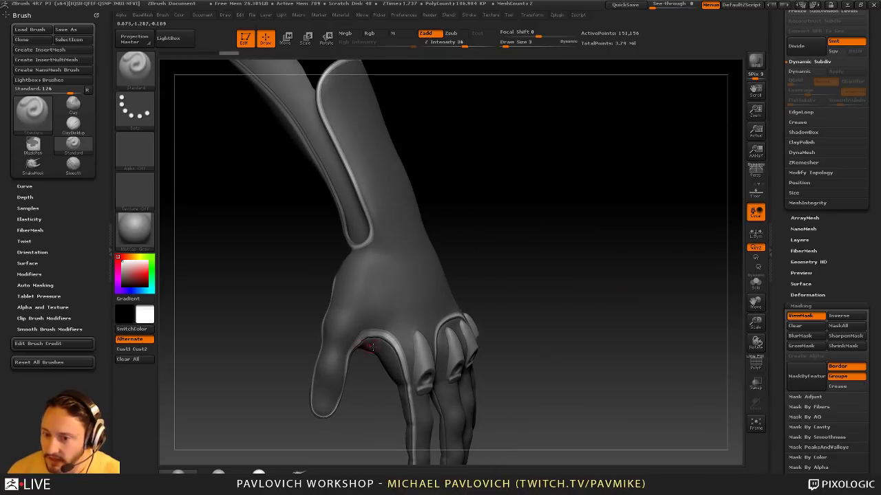
Sculpt down the unmasked border strip on the index finger's thumb side with the Standard brush
drag(422, 336, 539, 280)
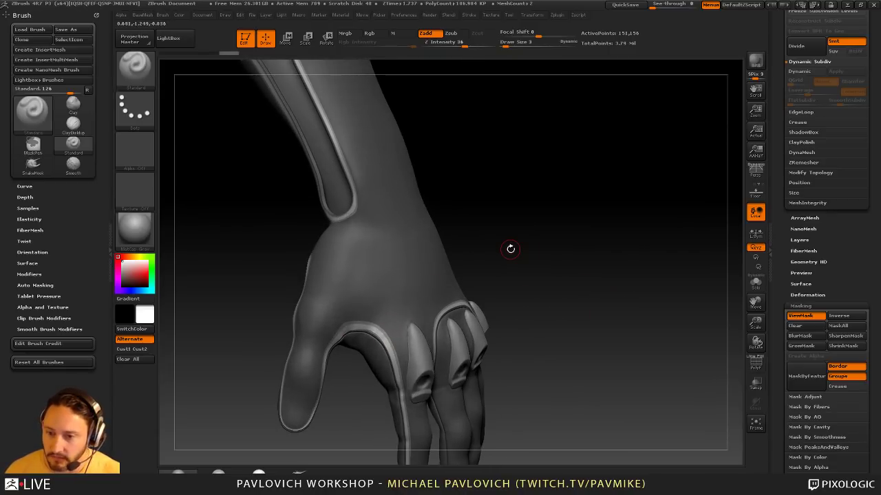
drag(511, 249, 551, 173)
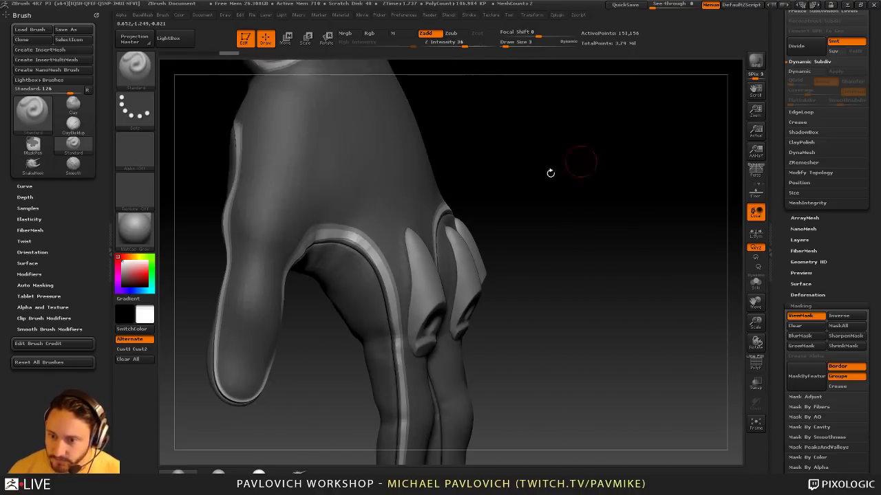
drag(540, 283, 385, 272)
drag(539, 299, 526, 271)
key(s)
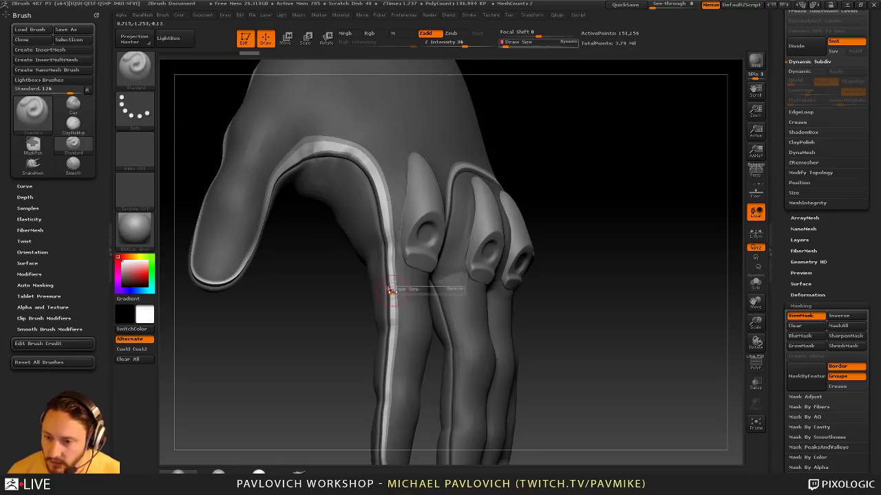
drag(394, 292, 396, 433)
alt+drag(523, 371, 535, 295)
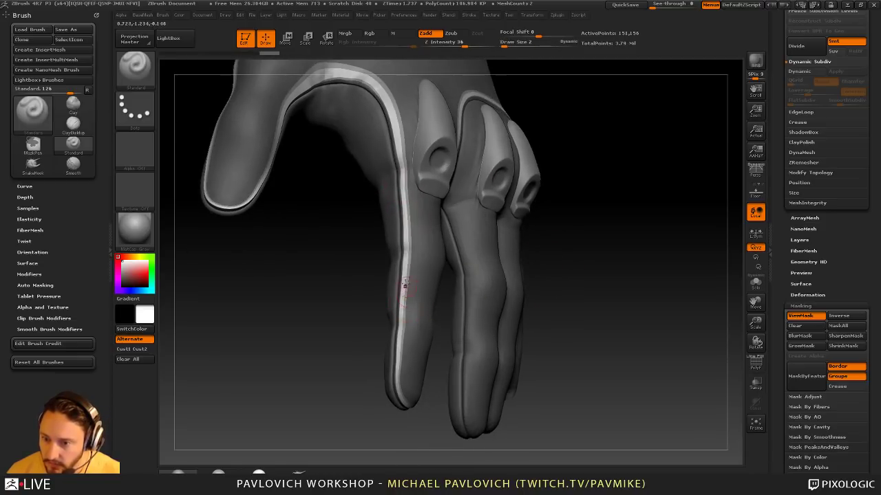
Undo the last index finger stroke, set the draw size to 3 and restroke the border strip to the fingertip
drag(404, 286, 397, 381)
key(ctrl+z)
key(s)
click(402, 322)
drag(402, 322, 399, 322)
drag(404, 281, 397, 393)
mouse_move(597, 219)
alt+mouse_down()
mouse_move(594, 315)
mouse_move(601, 282)
alt+mouse_up()
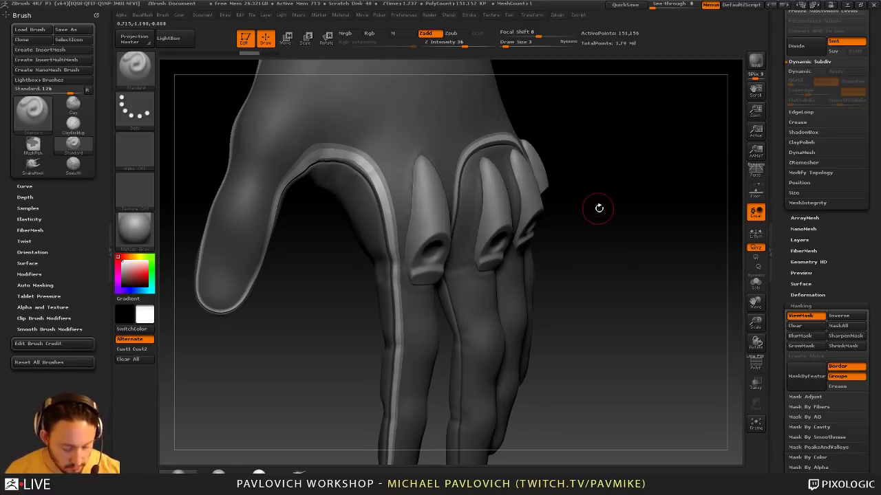
Switch to the Inflat brush and turn off ViewMask for the glove
key(b)
key(i)
key(n)
mouse_move(594, 204)
mouse_down()
mouse_move(635, 230)
mouse_move(621, 228)
mouse_move(608, 185)
mouse_up()
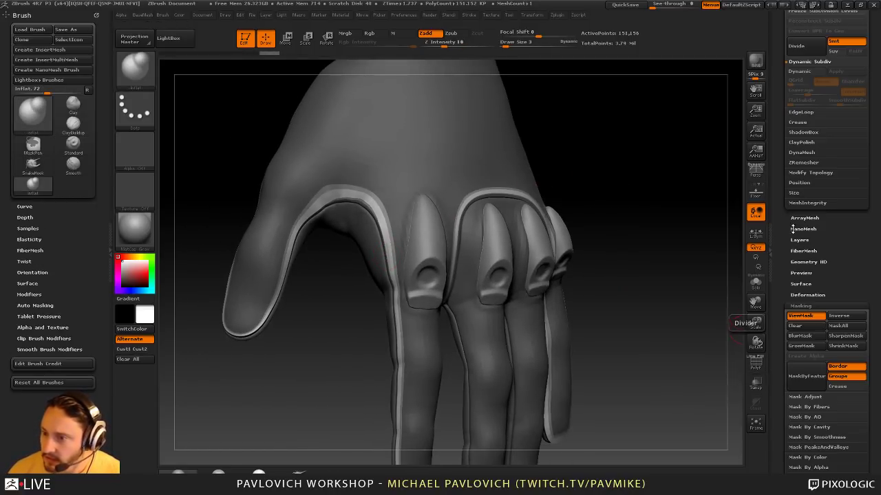
scroll(777, 306, up, 5)
scroll(812, 247, down, 5)
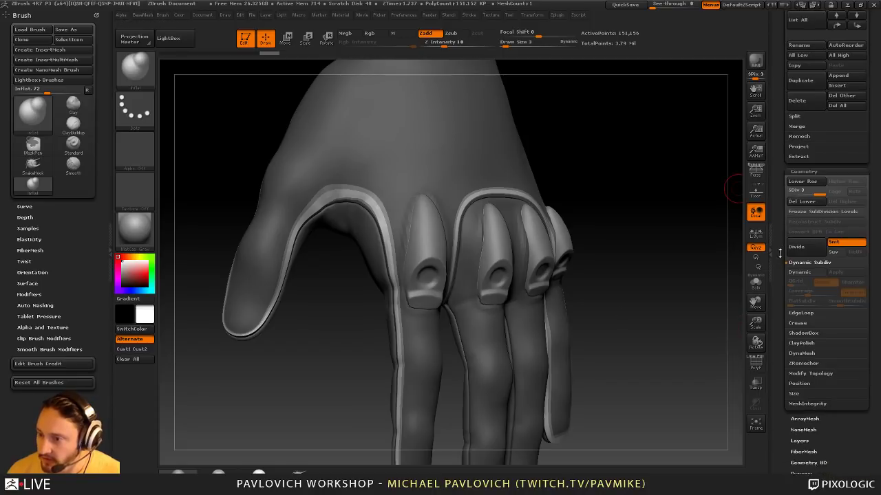
click(800, 231)
drag(667, 263, 619, 260)
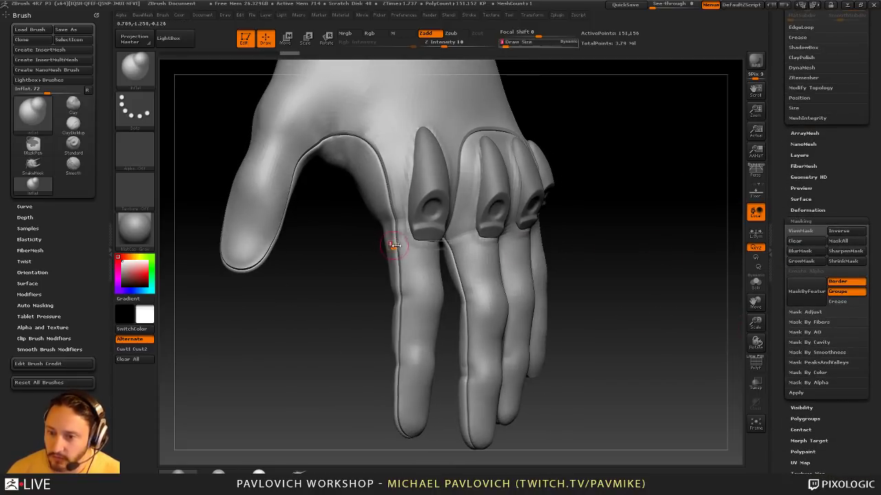
Inflate the unmasked border strips along both sides of the index finger with draw size 6
drag(396, 411, 398, 344)
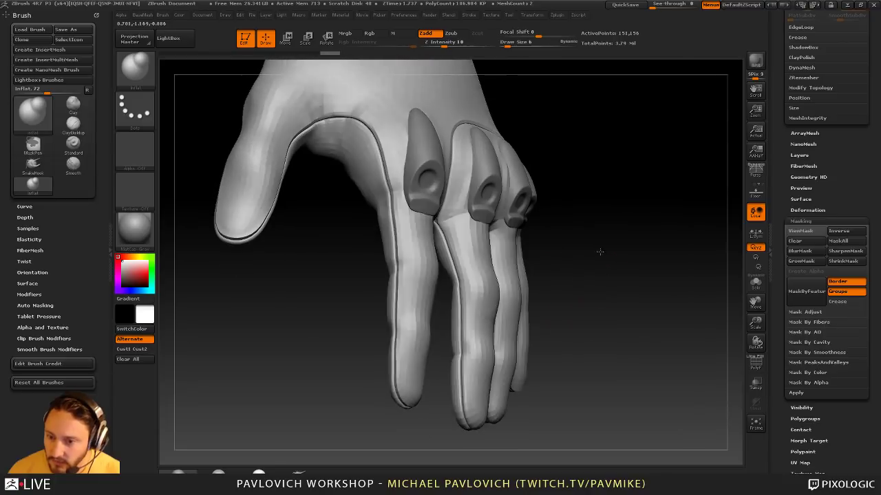
drag(408, 418, 405, 372)
drag(393, 319, 424, 333)
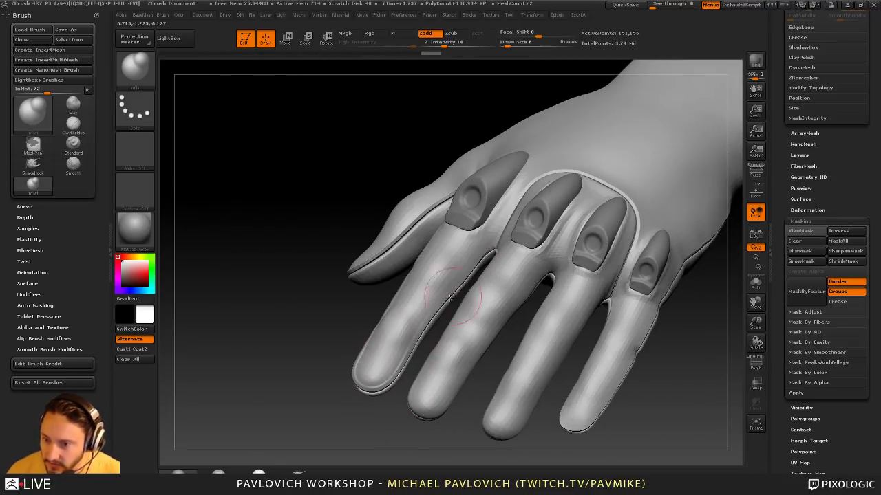
drag(359, 291, 408, 300)
drag(463, 259, 667, 273)
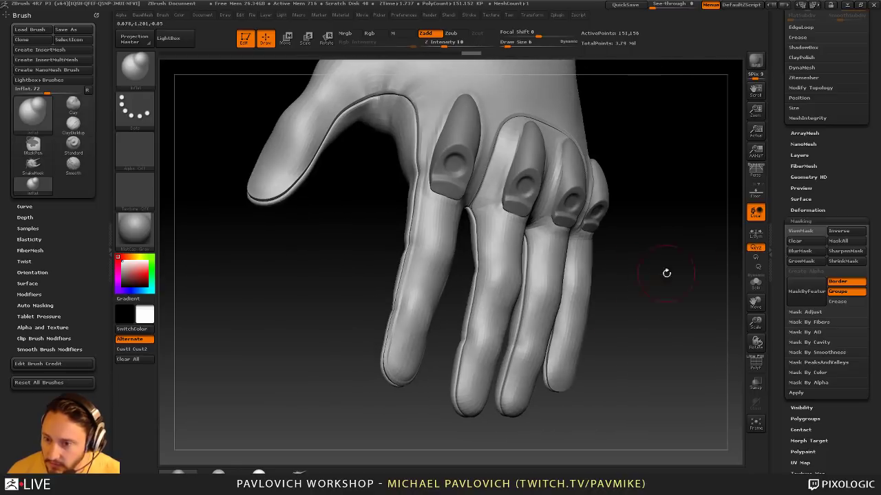
Inflate the border strip through the web between index finger and thumb and down the thumb
mouse_move(482, 287)
mouse_down()
mouse_move(649, 250)
mouse_move(649, 183)
mouse_move(421, 223)
mouse_move(439, 231)
mouse_up()
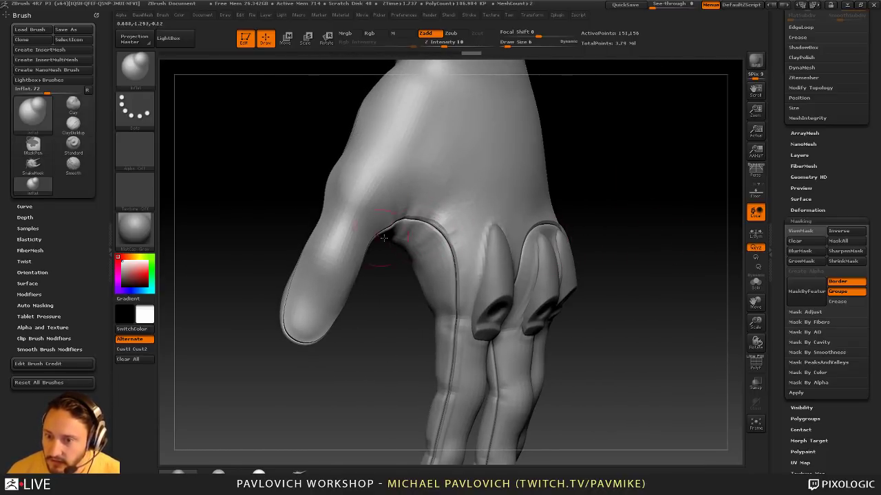
drag(399, 284, 319, 283)
drag(380, 284, 415, 222)
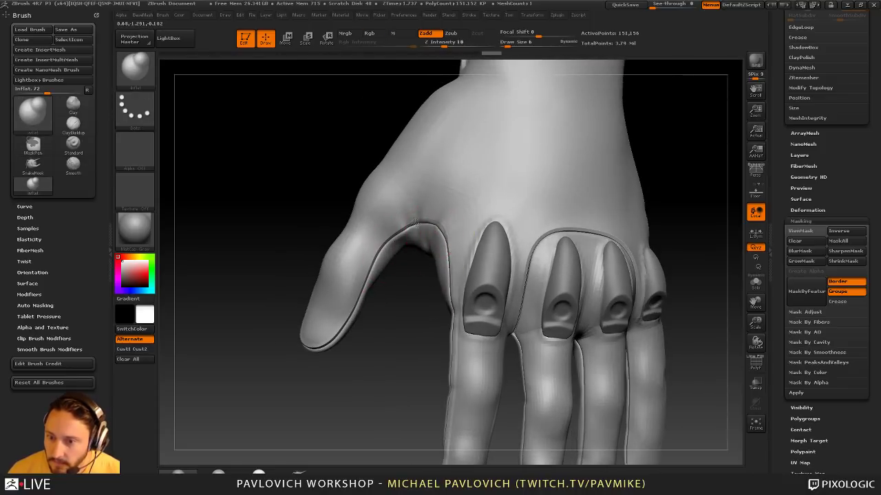
mouse_move(303, 323)
mouse_down()
mouse_move(368, 297)
mouse_move(399, 312)
mouse_up()
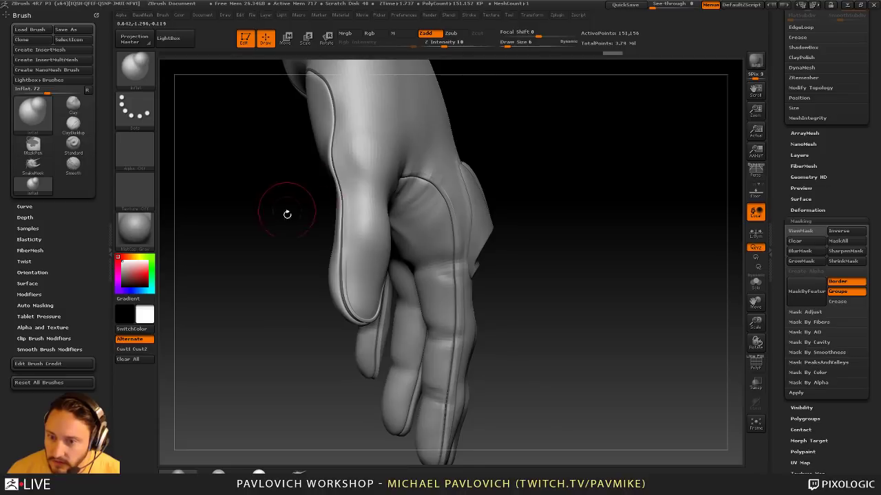
Inflate the border strip along the thumb's outer side and across the heel of the palm
drag(287, 214, 356, 345)
drag(313, 214, 344, 187)
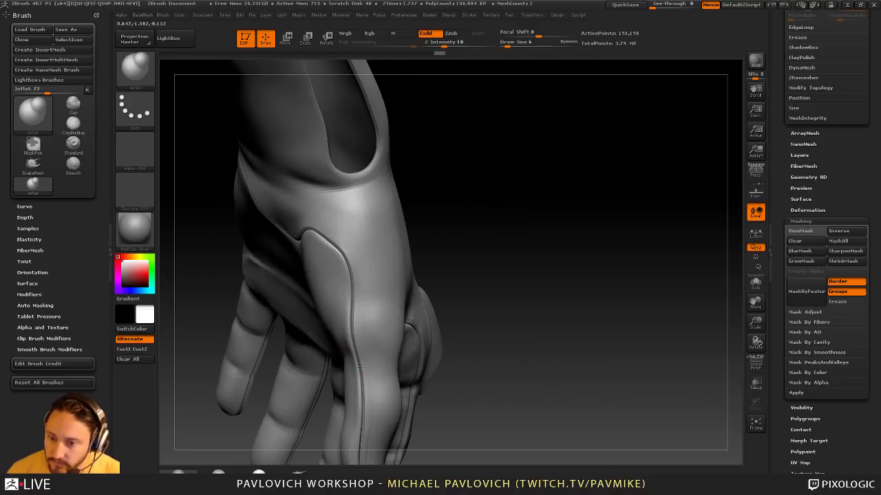
drag(433, 220, 588, 261)
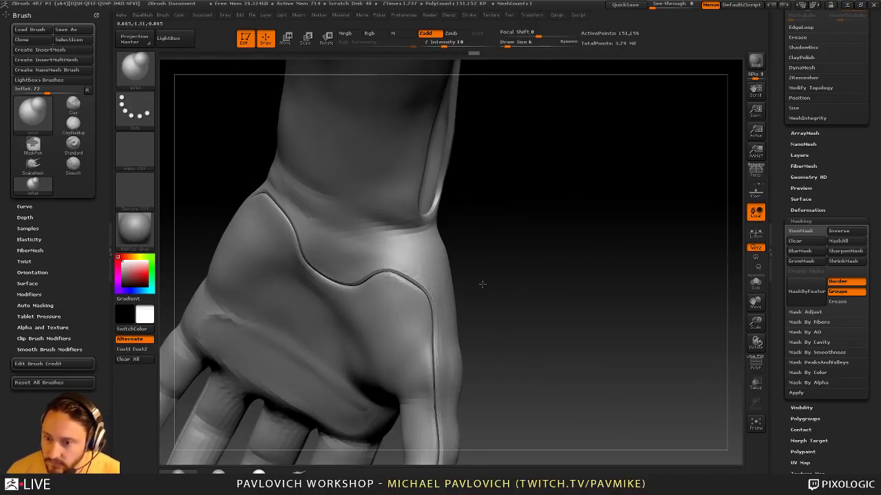
drag(486, 281, 582, 298)
drag(399, 301, 414, 214)
Inflate the border strip along the little finger, reducing the draw size to 4 for its narrow edges
drag(328, 252, 473, 242)
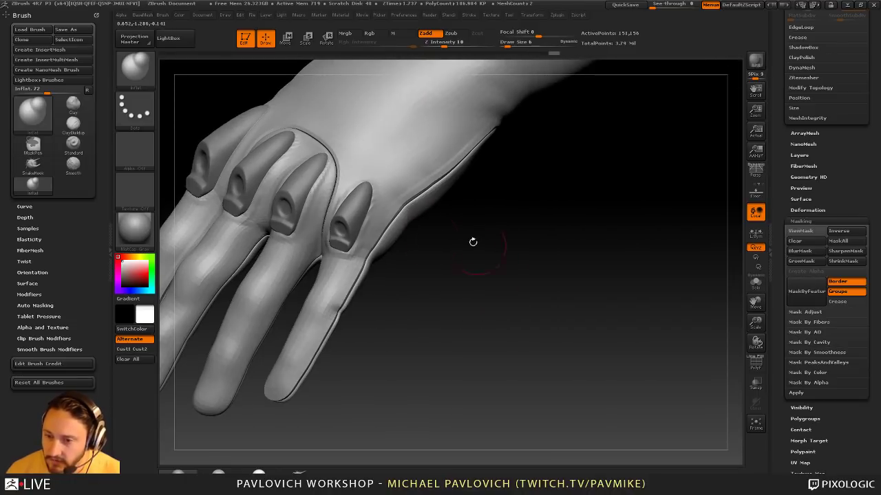
drag(390, 230, 450, 301)
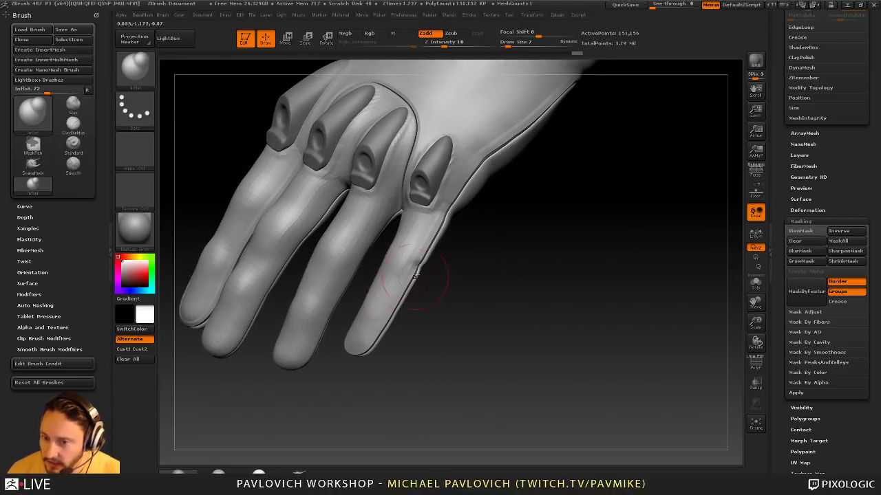
drag(374, 340, 437, 332)
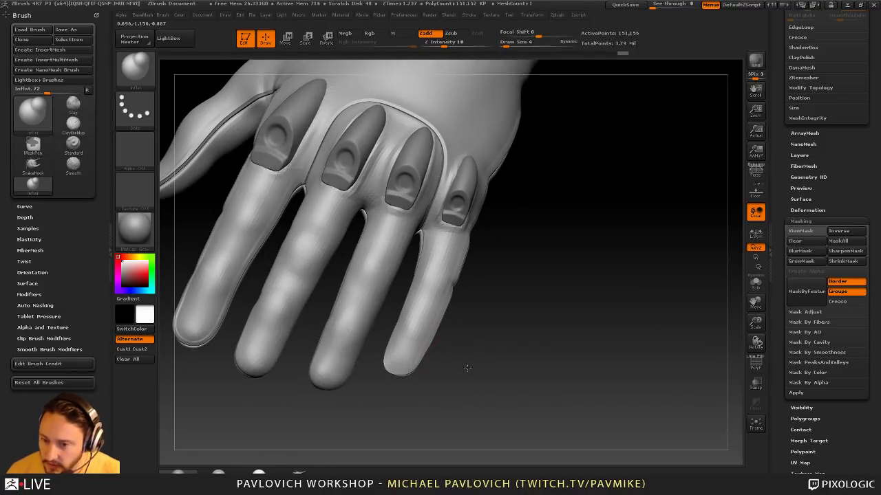
drag(467, 368, 481, 350)
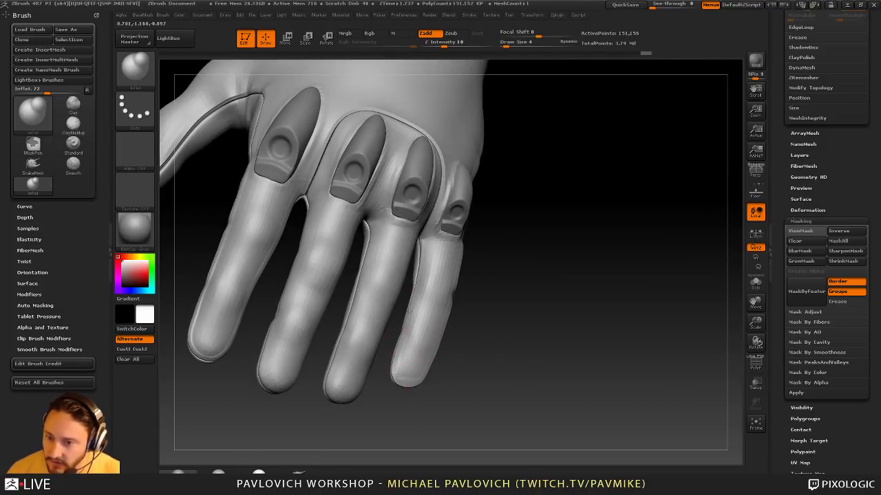
Inflate the border strips along the little finger's outer edge and the ring finger's facing side
drag(544, 278, 492, 292)
drag(501, 261, 451, 264)
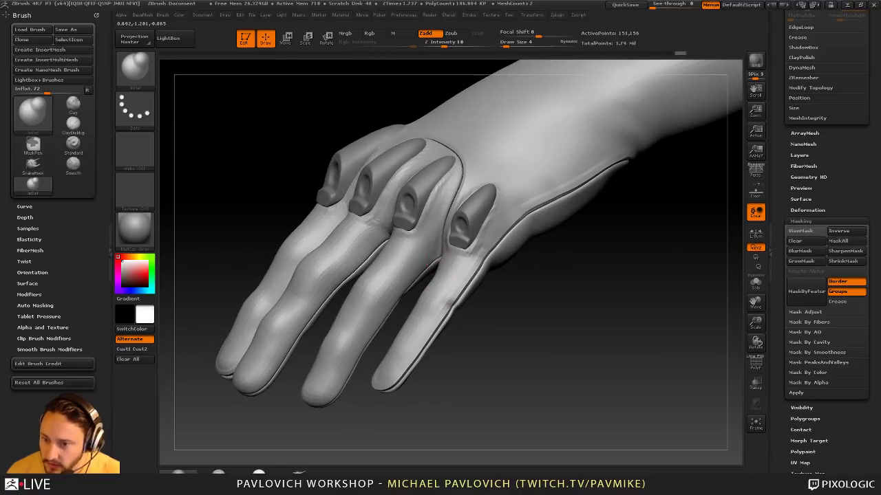
drag(363, 358, 432, 256)
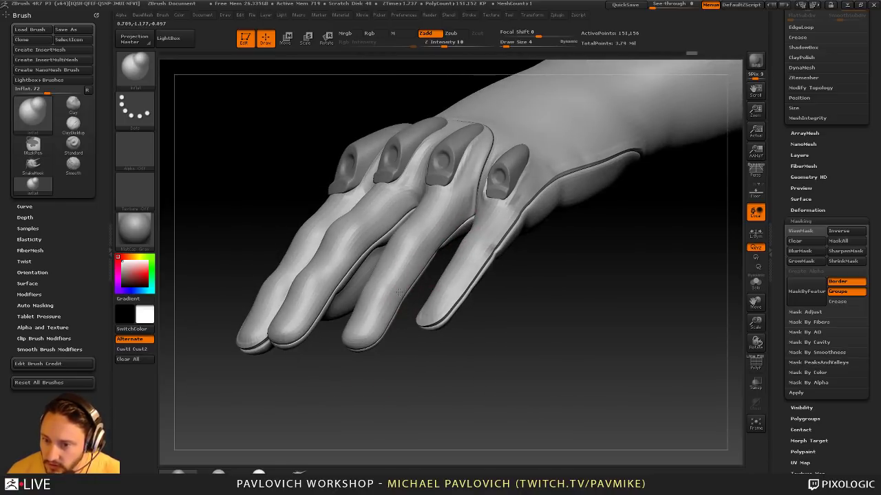
drag(404, 323, 485, 334)
mouse_move(354, 364)
mouse_down()
mouse_move(343, 413)
mouse_move(355, 214)
mouse_up()
Inflate the arched border strip around the middle knuckle panel on the back of the hand
drag(570, 182, 315, 313)
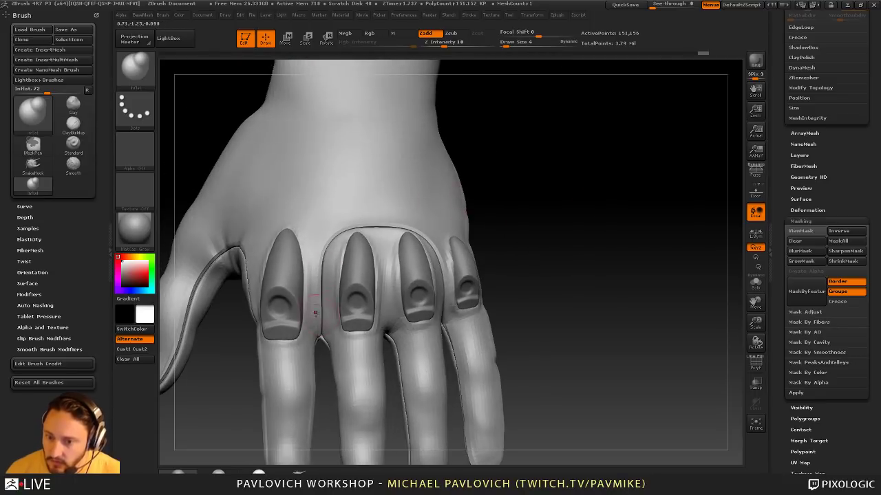
drag(377, 235, 344, 246)
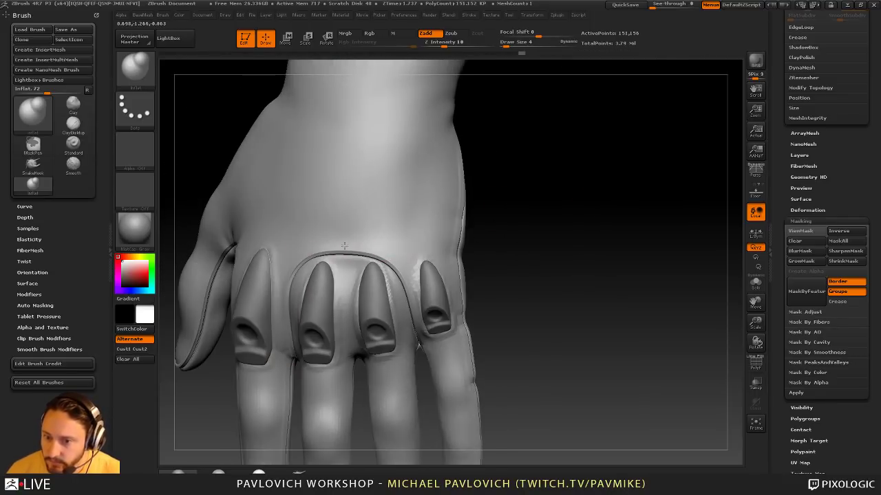
drag(448, 275, 392, 267)
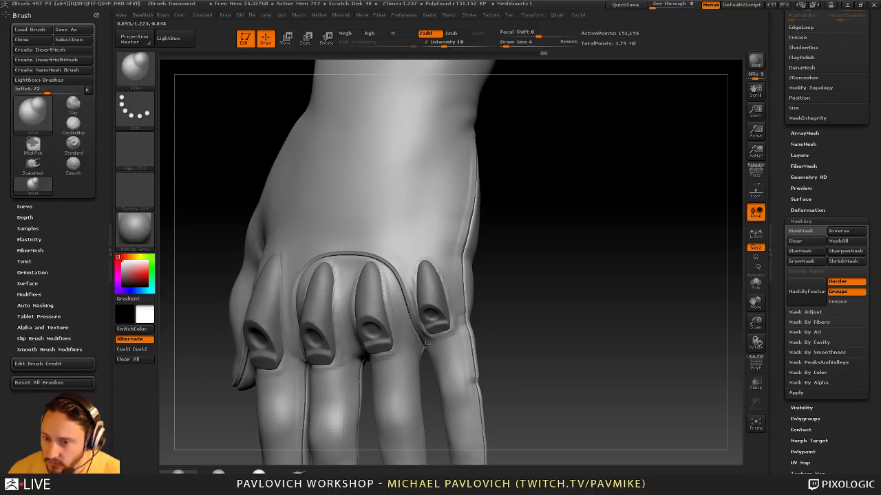
drag(425, 345, 393, 278)
Inflate the remaining border strip between the ring and little fingers down to the little fingertip
drag(533, 293, 457, 241)
drag(464, 291, 451, 303)
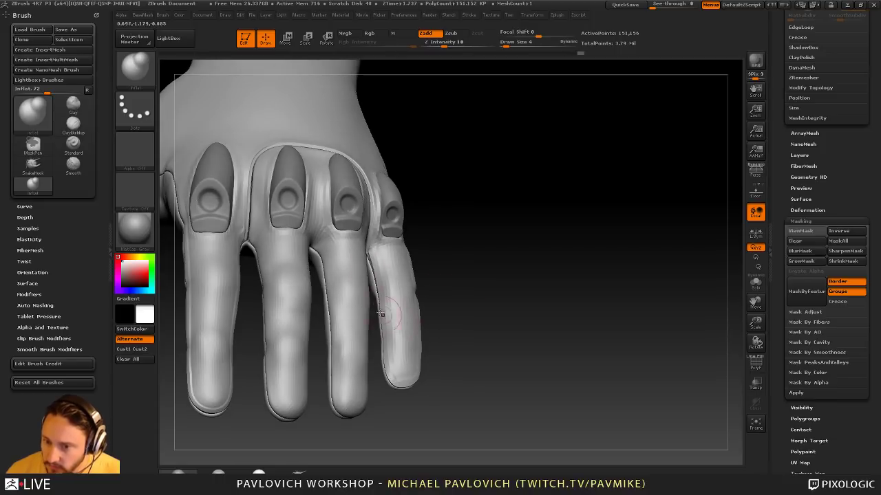
mouse_move(390, 302)
mouse_down()
mouse_move(397, 334)
mouse_move(518, 324)
mouse_up()
drag(406, 373, 416, 371)
mouse_move(525, 303)
alt+mouse_down()
mouse_move(543, 317)
mouse_move(589, 325)
alt+mouse_up()
mouse_move(575, 294)
mouse_down()
mouse_move(588, 298)
mouse_move(598, 321)
mouse_move(576, 281)
mouse_up()
mouse_move(576, 281)
alt+mouse_down()
mouse_move(595, 307)
mouse_move(627, 289)
mouse_move(737, 315)
alt+mouse_up()
Switch back to the Standard brush
key(b)
key(s)
key(t)
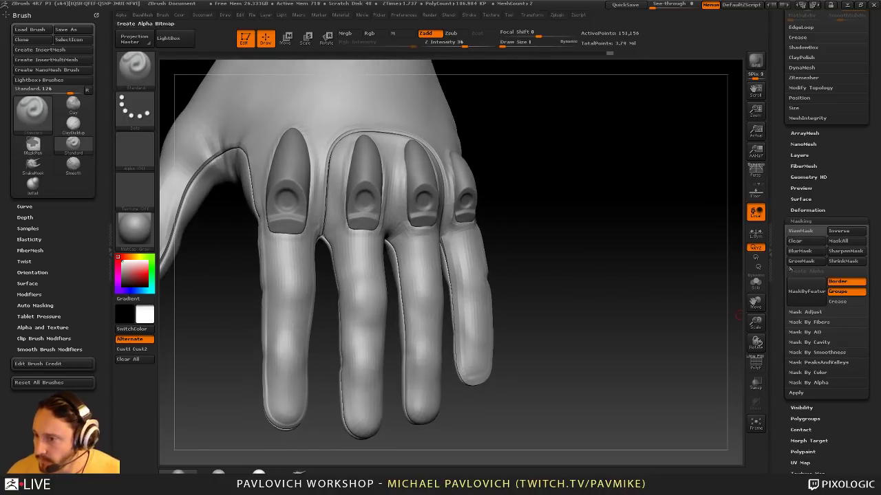
Clear the glove's mask and turn on PolyFrame to show its polygroups
drag(779, 179, 786, 314)
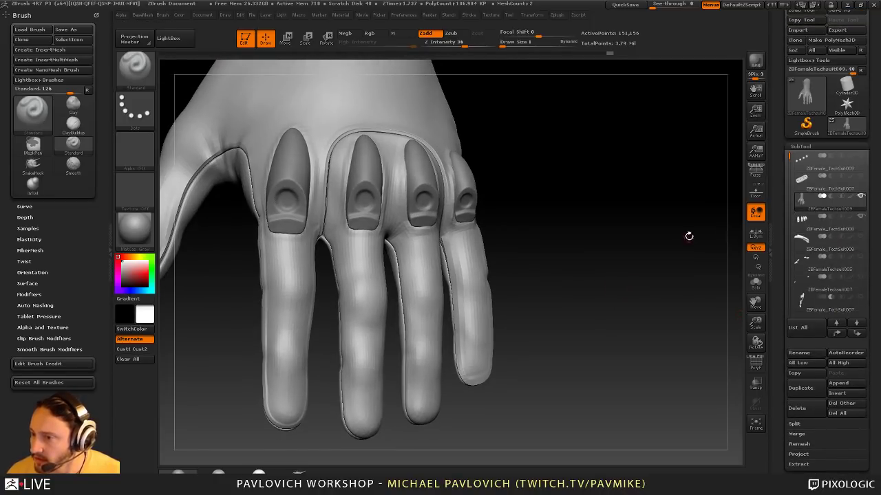
ctrl+drag(669, 215, 680, 240)
click(759, 367)
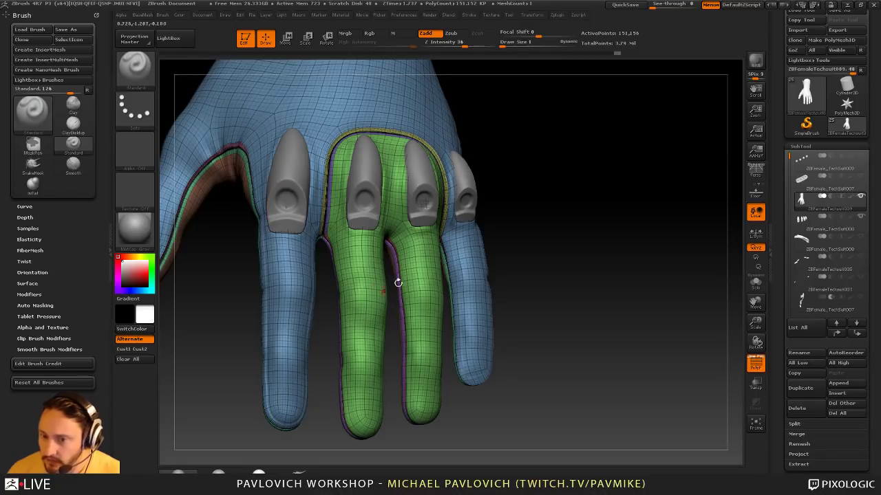
Isolate the green polygroup of the middle and ring fingers and grow the visible area slightly past its edges
drag(493, 262, 509, 247)
ctrl+shift+click(378, 263)
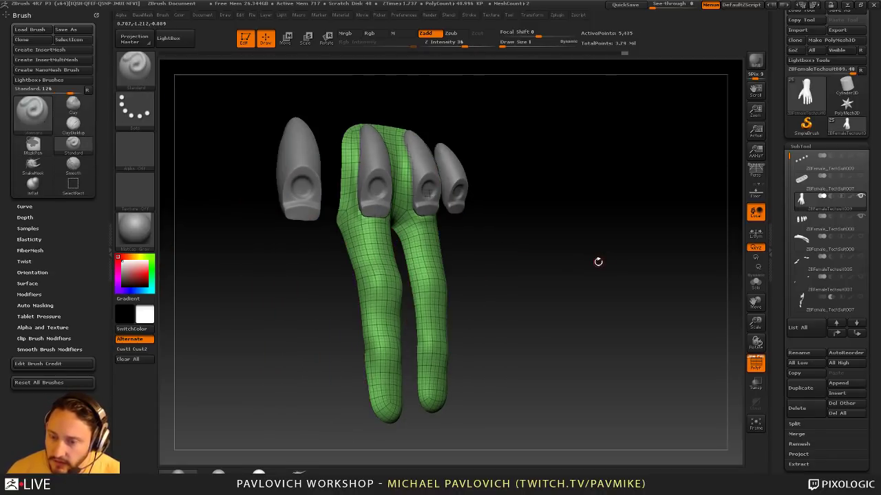
drag(597, 260, 612, 246)
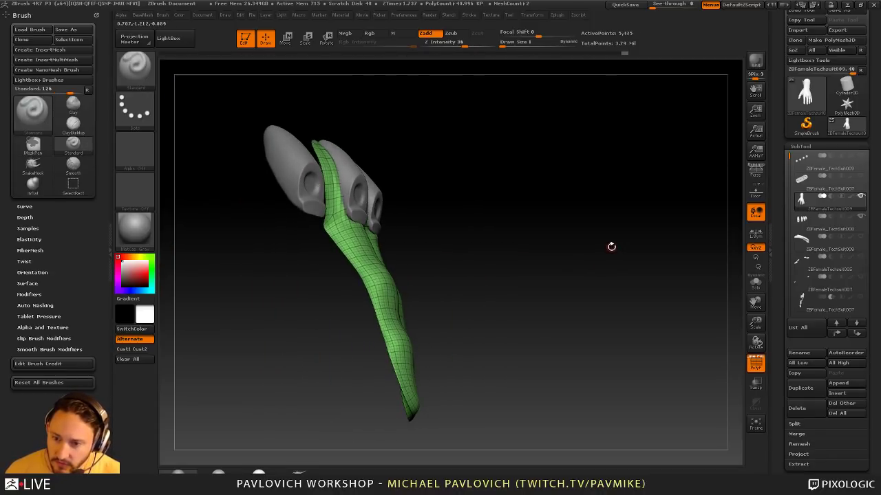
key(ctrl+shift)
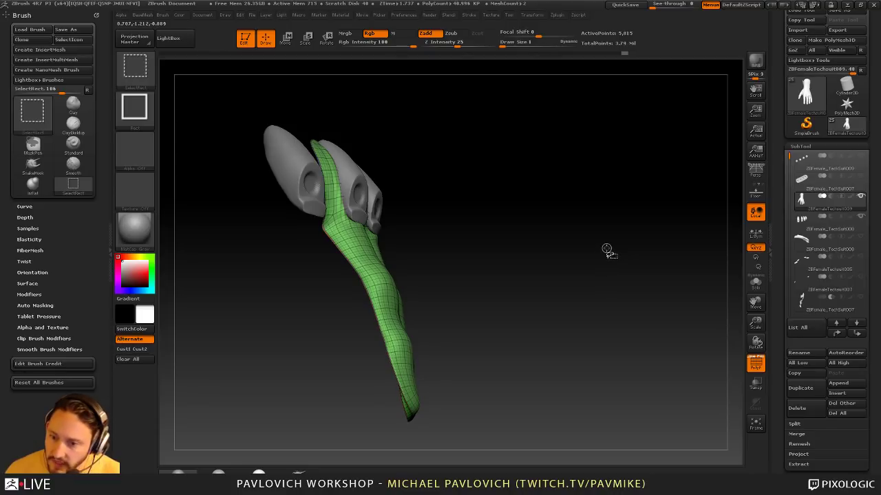
drag(607, 249, 595, 255)
Mask only the isolated piece's open border with the Groups option off, grow the mask, and turn off PolyFrame
drag(779, 262, 781, 189)
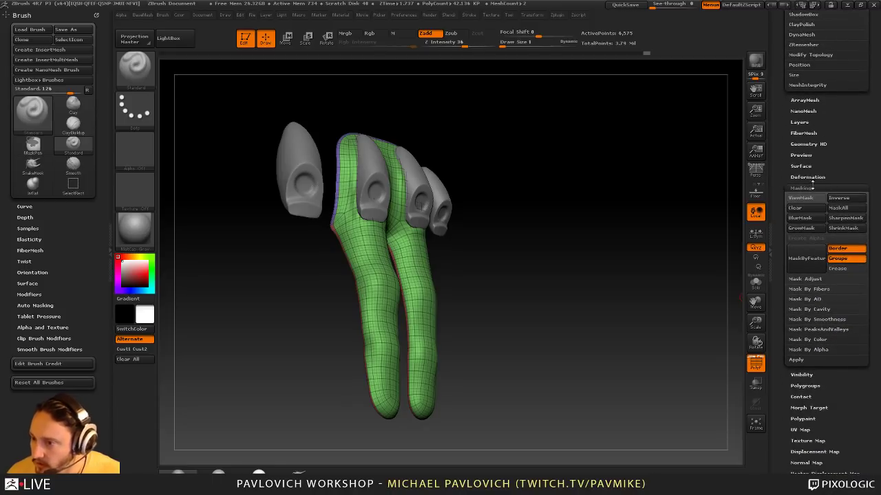
click(837, 258)
click(812, 265)
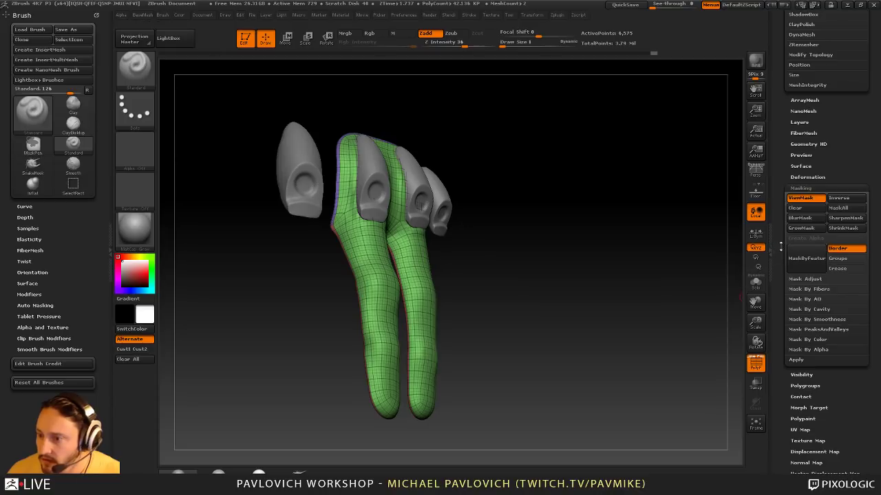
mouse_move(780, 245)
mouse_down()
mouse_move(778, 324)
mouse_move(777, 260)
mouse_up()
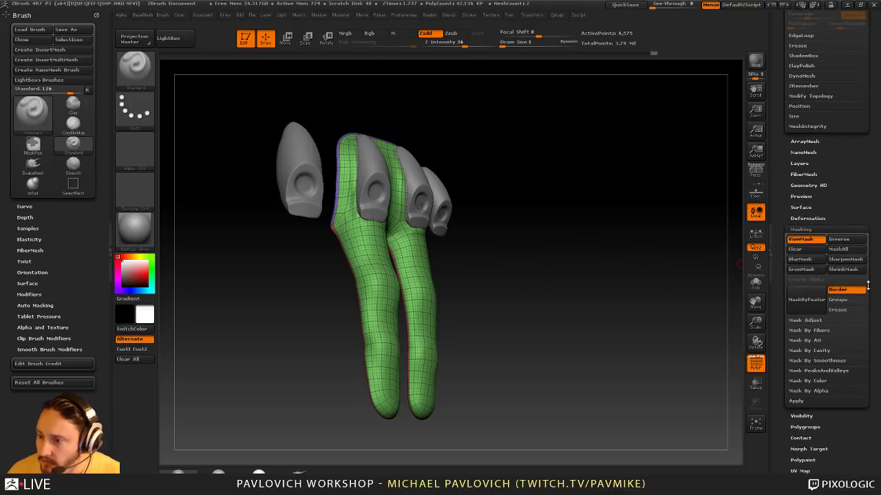
click(806, 269)
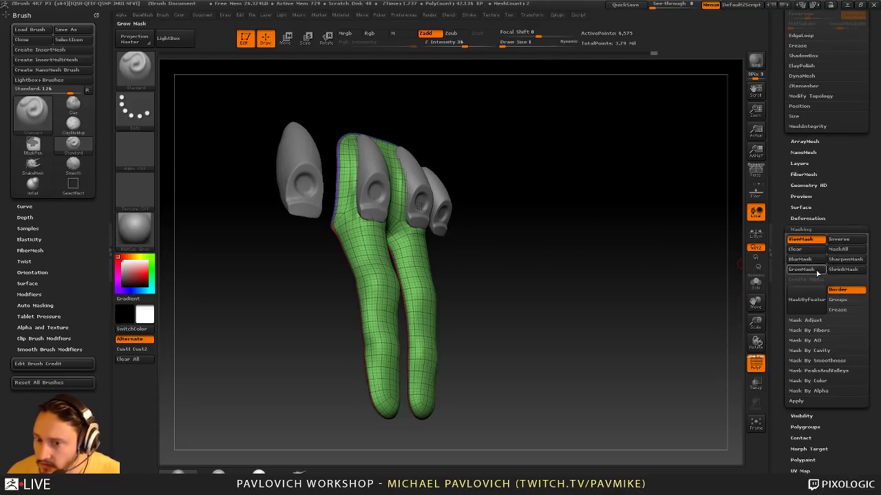
ctrl+alt+click(391, 282)
ctrl+alt+click(391, 283)
click(756, 365)
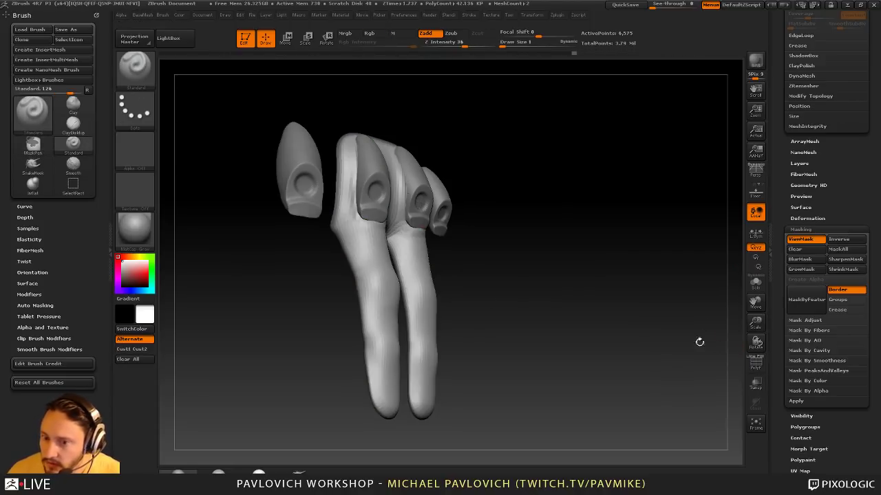
Show the whole glove again, invert the mask and turn off the mask display
mouse_move(608, 317)
mouse_down()
mouse_move(619, 320)
mouse_move(615, 285)
mouse_up()
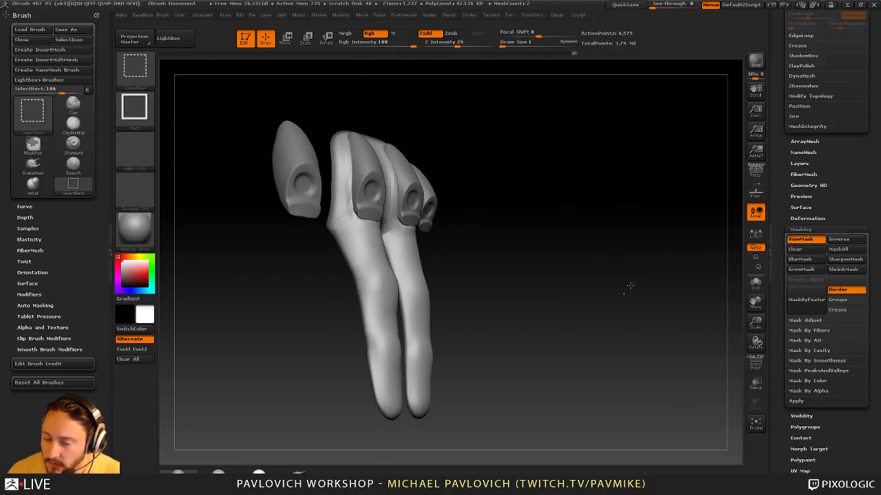
ctrl+shift+click(623, 266)
ctrl+click(633, 280)
drag(629, 245, 619, 252)
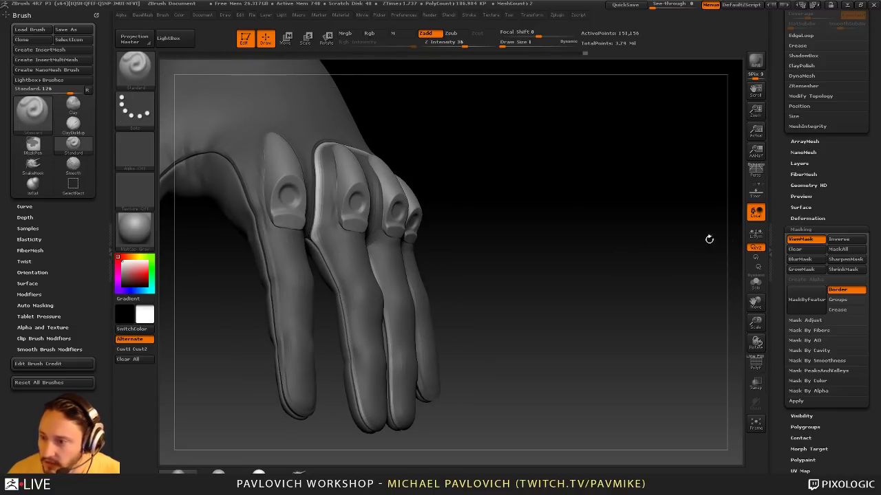
click(805, 241)
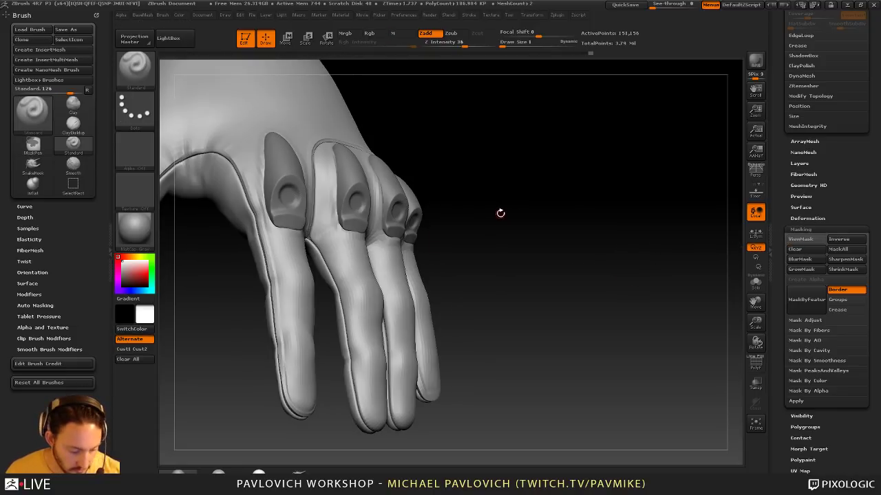
Inflate the knuckle panel's edge facing the index finger using the Inflat brush at draw size 7
key(b)
key(i)
key(n)
mouse_move(513, 217)
mouse_down()
mouse_move(517, 228)
mouse_move(487, 220)
mouse_up()
key(s)
click(324, 265)
key(s)
click(333, 250)
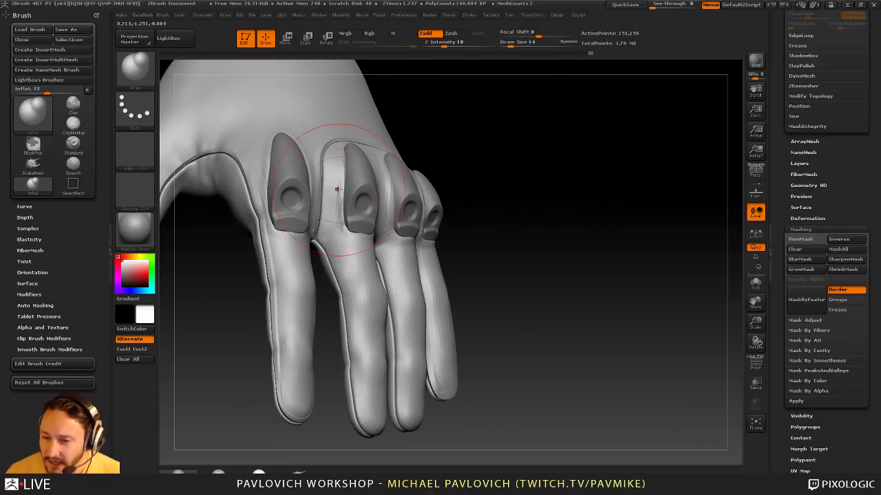
key([)
drag(331, 150, 325, 224)
drag(486, 199, 392, 207)
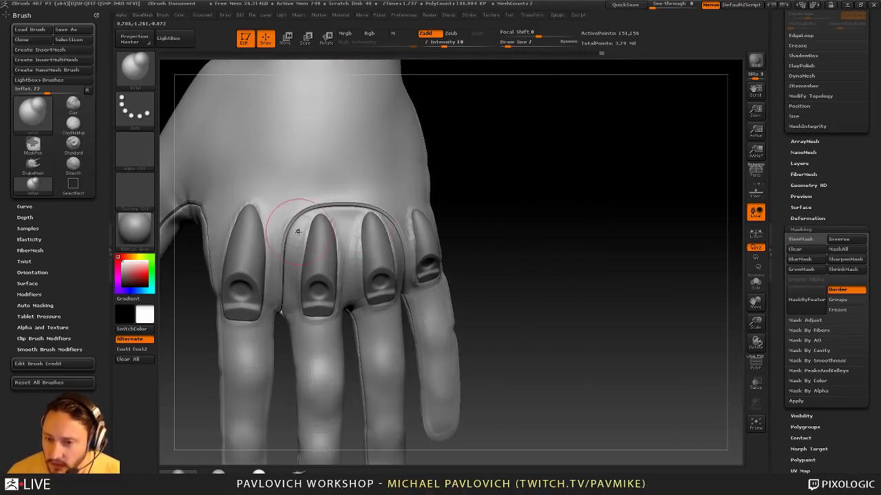
Inflate the arched top of the knuckle panel and its edge facing the little finger, ending with draw size 6
mouse_move(298, 230)
mouse_down()
mouse_move(329, 212)
mouse_move(354, 220)
mouse_up()
drag(509, 199, 451, 195)
drag(405, 251, 366, 207)
key([)
mouse_move(532, 198)
mouse_down()
mouse_move(537, 180)
mouse_move(505, 173)
mouse_up()
drag(523, 207, 409, 220)
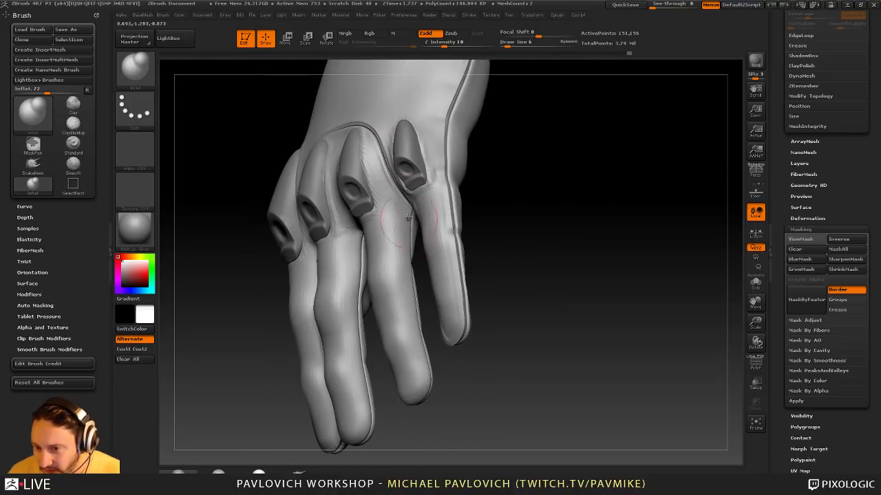
Set the draw size to 3 and inflate the seam border along the ring finger to its tip
mouse_move(518, 227)
mouse_down()
mouse_move(509, 213)
mouse_move(485, 210)
mouse_up()
key(s)
click(399, 247)
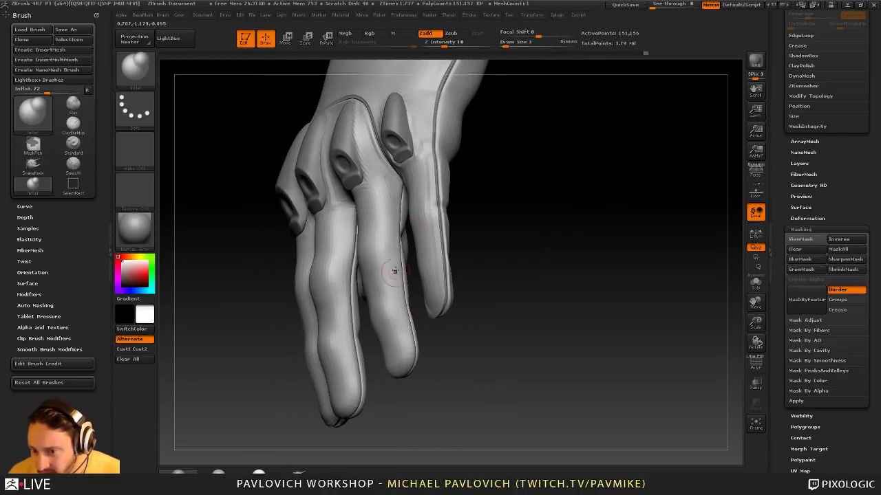
drag(394, 272, 434, 317)
drag(440, 353, 467, 261)
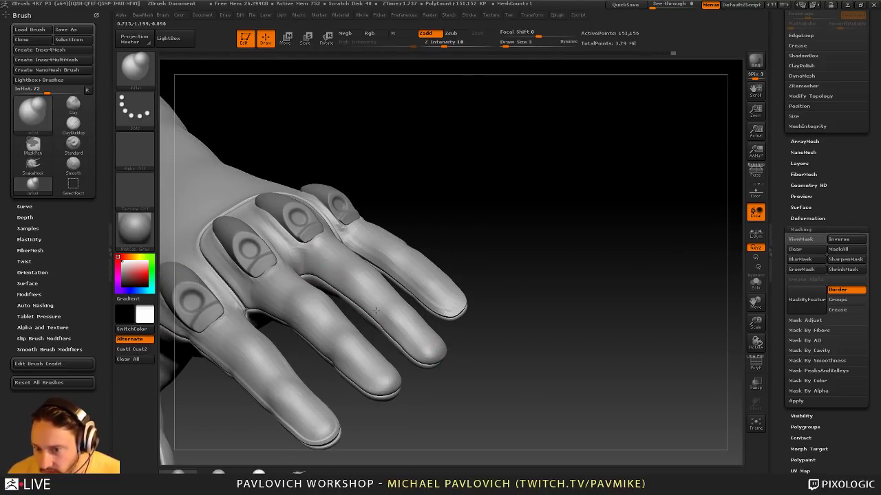
Inflate the seam borders along both sides of the middle finger
drag(567, 347, 593, 329)
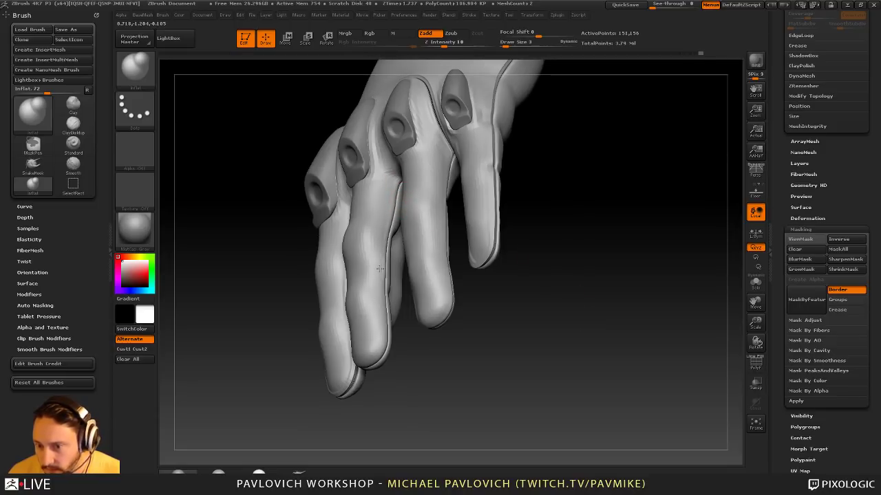
drag(382, 318, 424, 365)
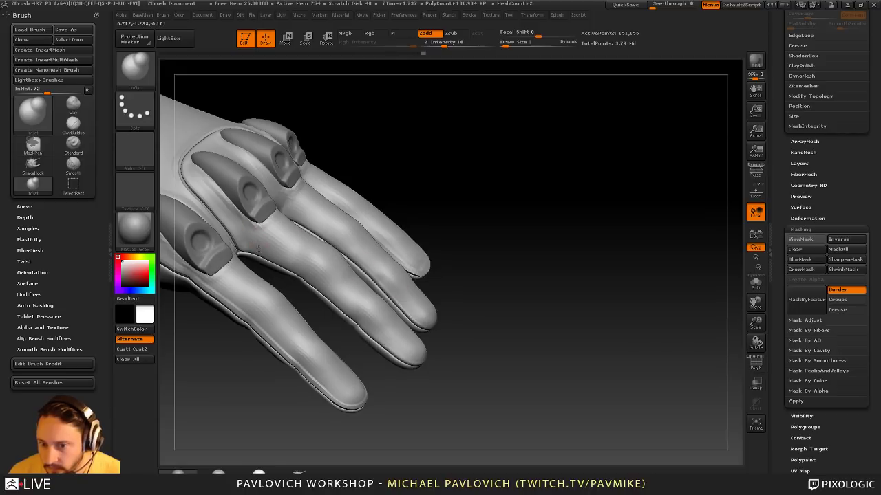
drag(447, 328, 472, 289)
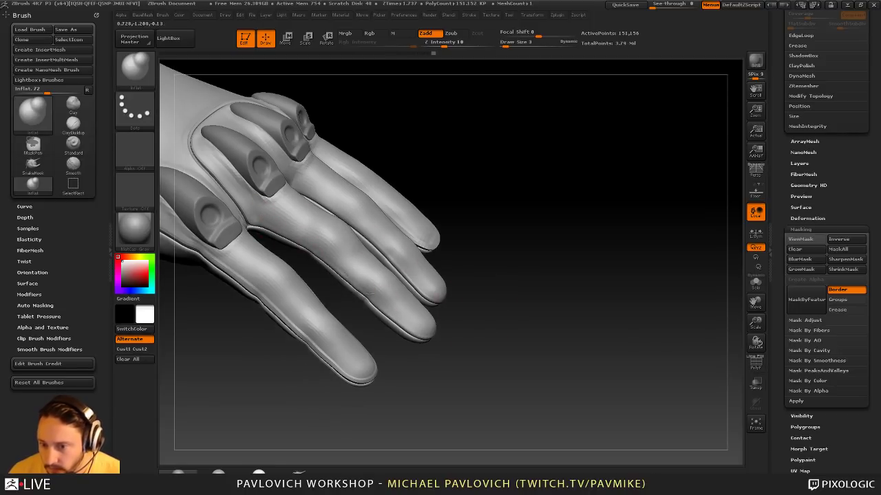
mouse_move(398, 322)
mouse_down()
mouse_move(482, 320)
mouse_move(582, 302)
mouse_move(575, 338)
mouse_move(608, 347)
mouse_move(630, 275)
mouse_move(503, 222)
mouse_move(576, 223)
mouse_move(436, 246)
mouse_move(523, 234)
mouse_move(364, 245)
mouse_up()
Switch to the Dam_Standard brush at draw size 4 and carve creases at the index finger joints on the palm side
key(b)
key(s)
key(t)
key(b)
key(d)
key(s)
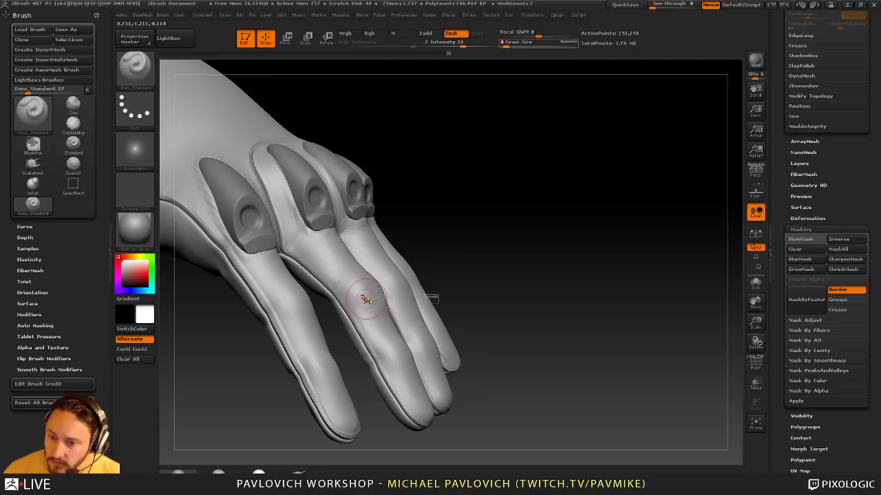
mouse_move(388, 276)
right_down()
mouse_move(382, 303)
mouse_move(373, 263)
right_up()
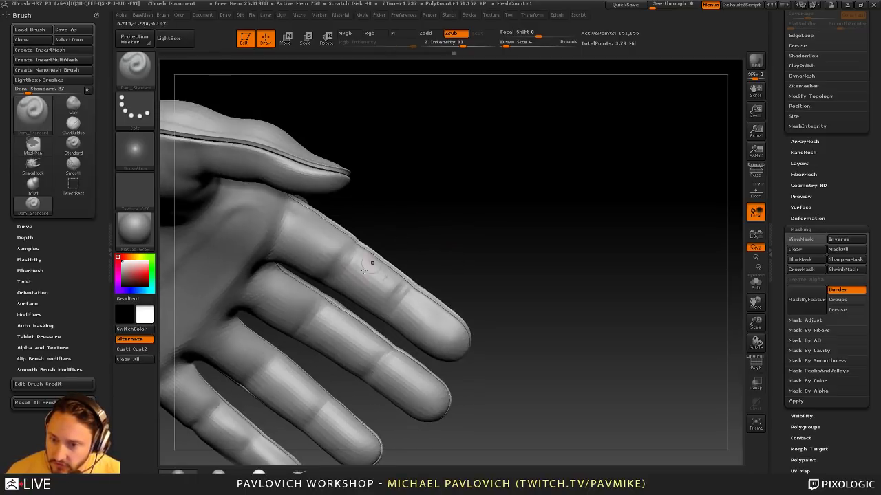
alt+drag(463, 240, 387, 277)
Carve creases across the palm-side joints of the remaining fingers, including both little finger joints
drag(461, 240, 316, 304)
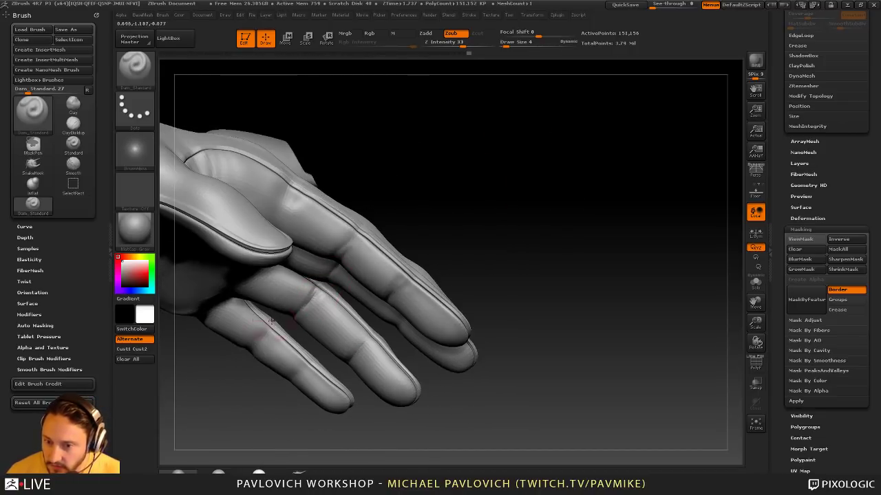
drag(271, 322, 307, 287)
drag(273, 319, 315, 297)
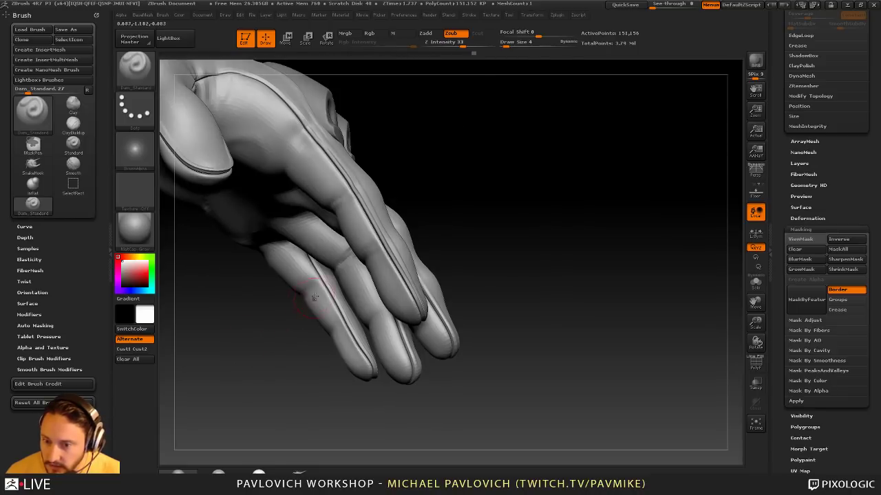
drag(290, 363, 349, 317)
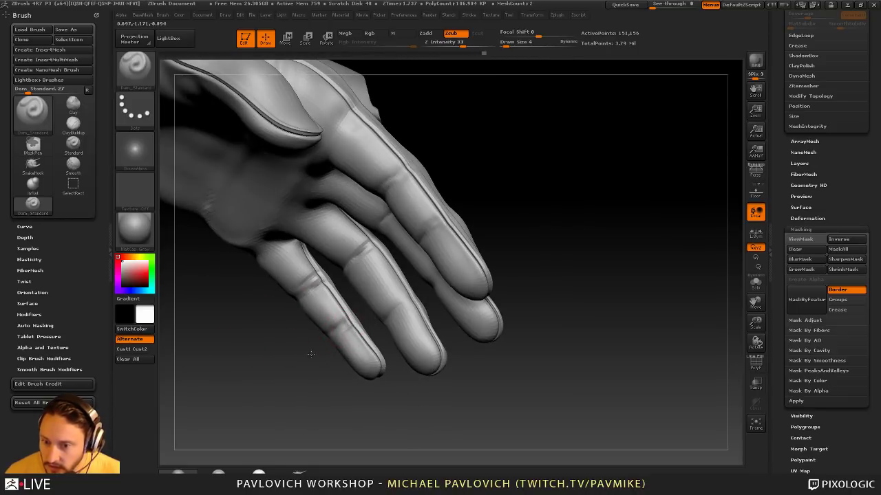
mouse_move(311, 353)
mouse_down()
mouse_move(345, 310)
mouse_move(340, 326)
mouse_up()
drag(406, 291, 514, 255)
drag(454, 254, 502, 237)
Sculpt raised folds across the middle joints on the backs of the ring, middle and index fingers with the Standard brush at draw size 2
key(b)
key(s)
key(t)
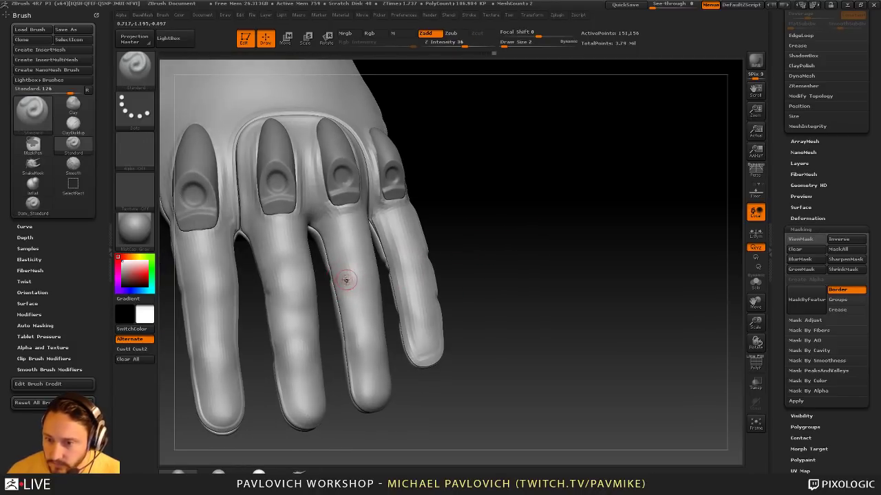
drag(345, 280, 368, 285)
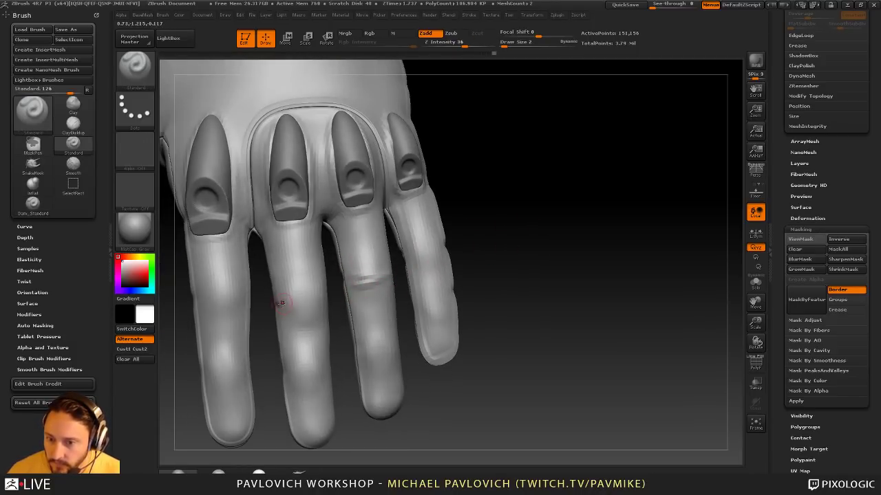
drag(313, 294, 276, 296)
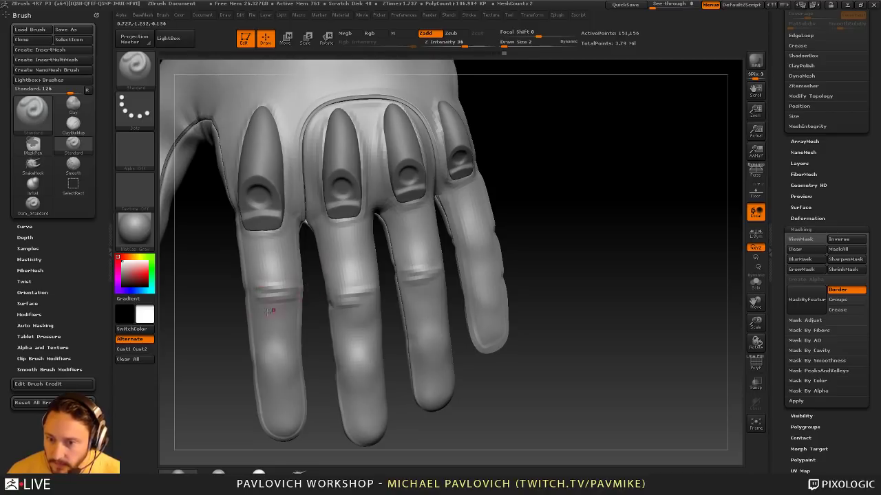
Sculpt matching raised folds across the outermost joints on the backs of all four fingers
drag(551, 296, 561, 241)
mouse_move(266, 300)
mouse_down()
mouse_move(293, 299)
mouse_move(261, 308)
mouse_up()
drag(571, 234, 527, 265)
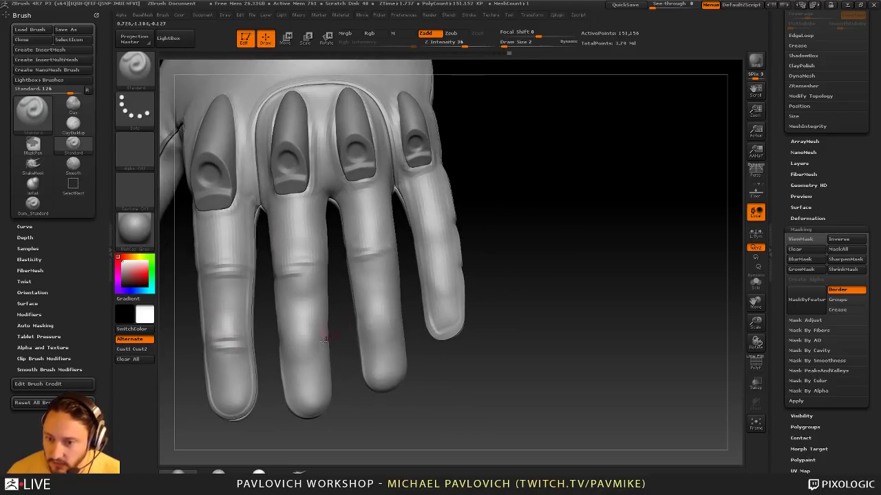
drag(327, 335, 287, 335)
mouse_move(506, 258)
mouse_down()
mouse_move(476, 273)
mouse_move(436, 273)
mouse_up()
mouse_move(348, 348)
mouse_down()
mouse_move(316, 351)
mouse_move(348, 337)
mouse_up()
mouse_move(463, 279)
mouse_down()
mouse_move(426, 292)
mouse_move(458, 291)
mouse_up()
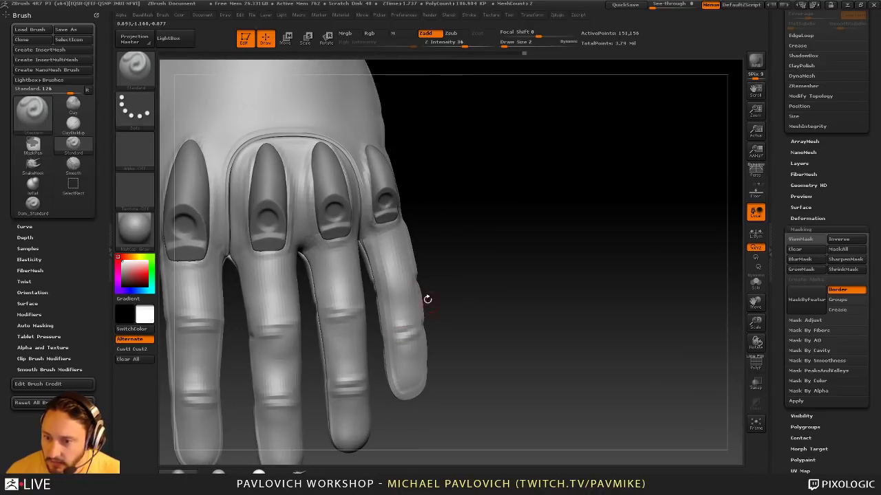
Add a fold across the little finger's middle joint and smooth the folds on the backs of the fingers
mouse_move(478, 262)
mouse_down()
mouse_move(514, 236)
mouse_move(521, 292)
mouse_move(481, 285)
mouse_up()
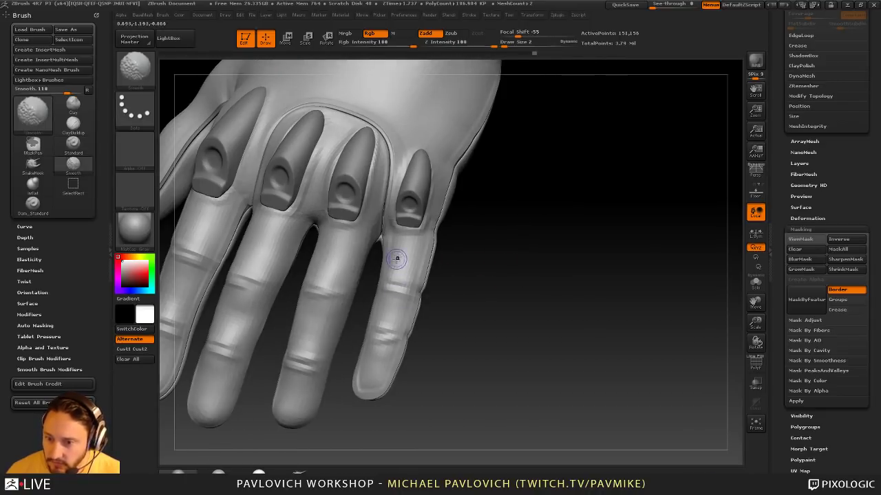
mouse_move(417, 270)
mouse_down()
mouse_move(381, 316)
mouse_move(535, 295)
mouse_move(361, 326)
mouse_up()
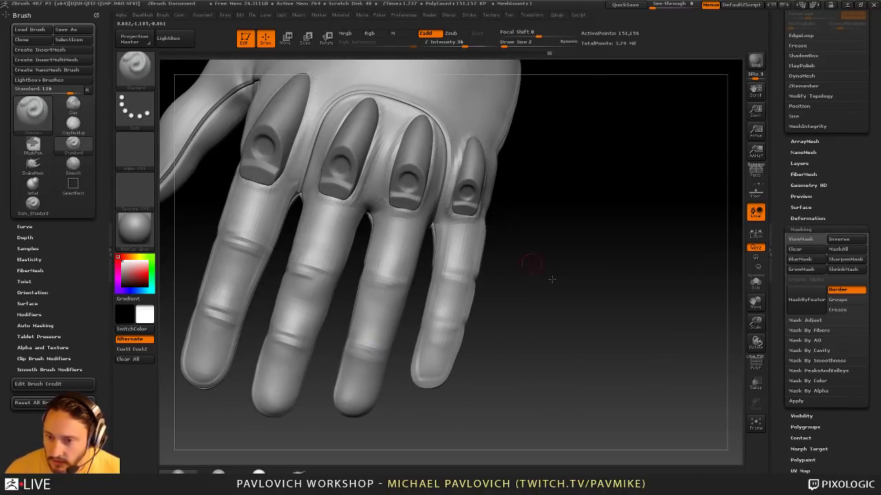
alt+drag(550, 277, 624, 310)
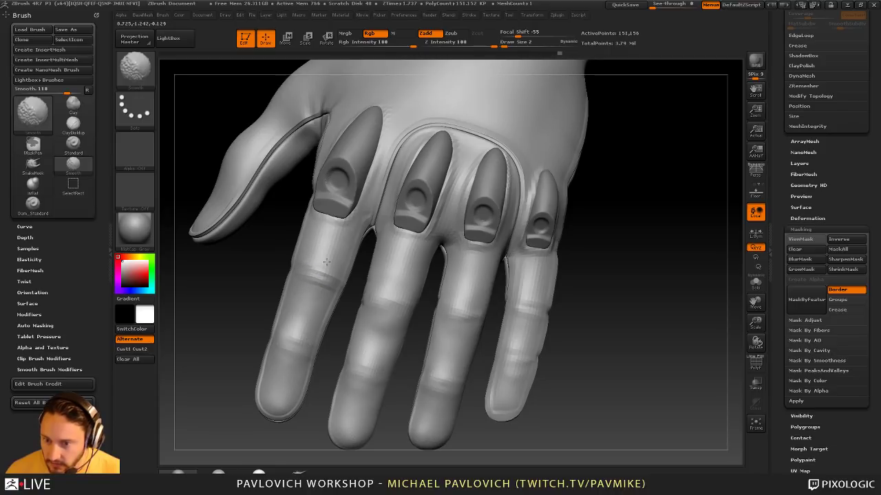
mouse_move(352, 279)
mouse_down()
mouse_move(546, 213)
mouse_move(594, 272)
mouse_move(384, 242)
mouse_up()
drag(358, 281, 377, 253)
Sculpt wrinkles above the web between thumb and index finger at draw size 4 and smooth them
drag(498, 195, 503, 190)
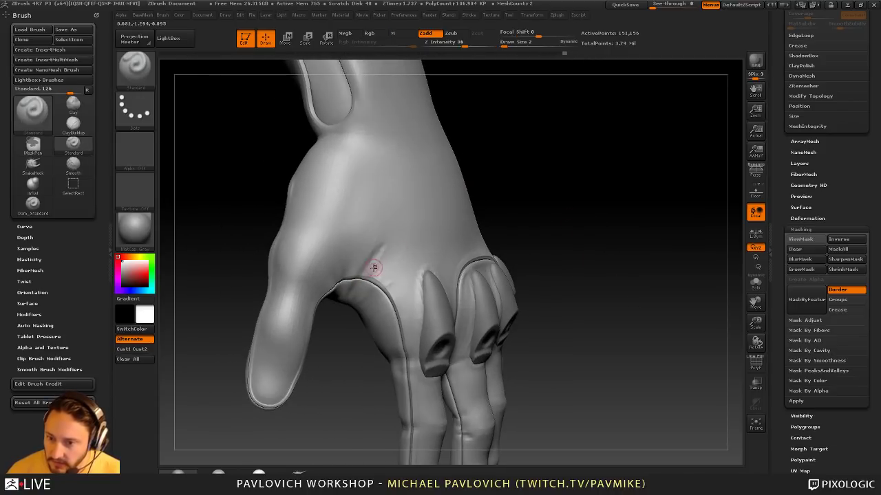
key(s)
drag(374, 266, 385, 260)
shift+drag(403, 290, 383, 237)
drag(523, 227, 591, 224)
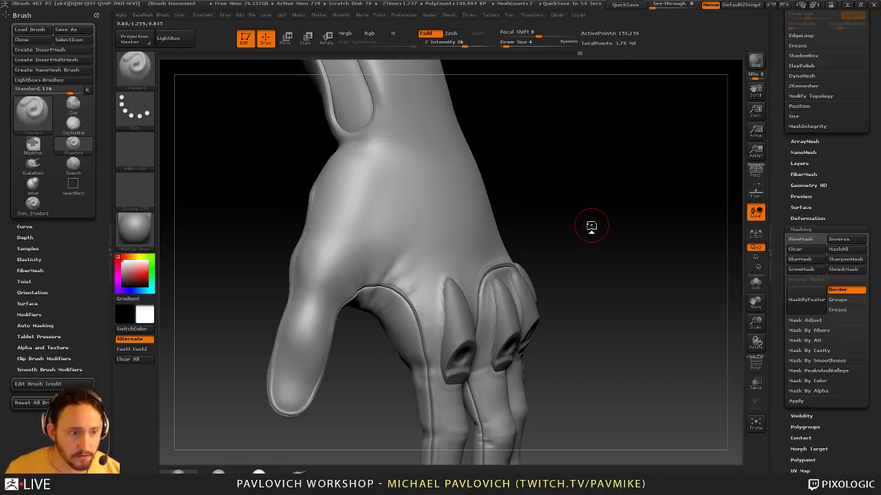
Turn on local symmetry, set the draw size to 2 and switch to the Clay brush
click(755, 234)
mouse_move(691, 263)
mouse_down()
mouse_move(604, 210)
mouse_move(588, 214)
mouse_up()
key(s)
click(415, 281)
mouse_move(615, 264)
mouse_down()
mouse_move(612, 177)
mouse_move(600, 154)
mouse_up()
mouse_move(623, 223)
mouse_down()
mouse_move(596, 230)
mouse_move(624, 255)
mouse_move(592, 194)
mouse_up()
key(b)
key(c)
key(l)
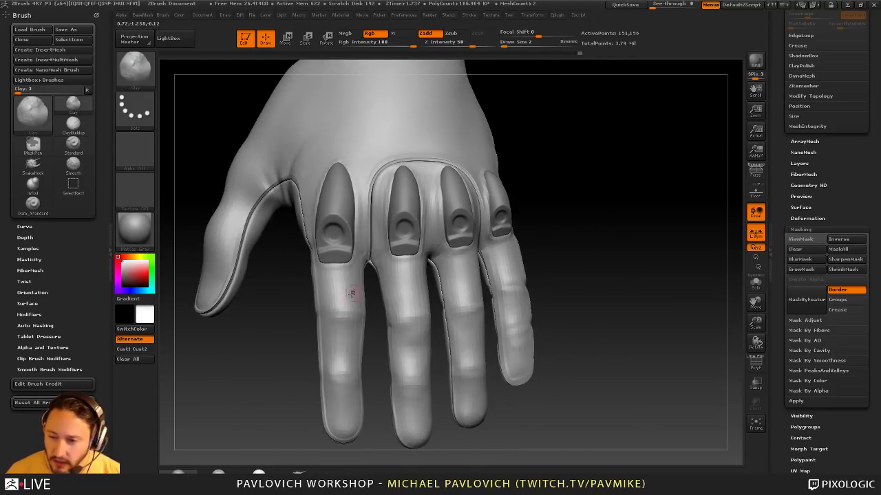
Set the draw size to 5, then build up and smooth the backs of the index and middle fingers between the joints
key(bracketright)
key(bracketright)
key(bracketright)
drag(552, 286, 570, 272)
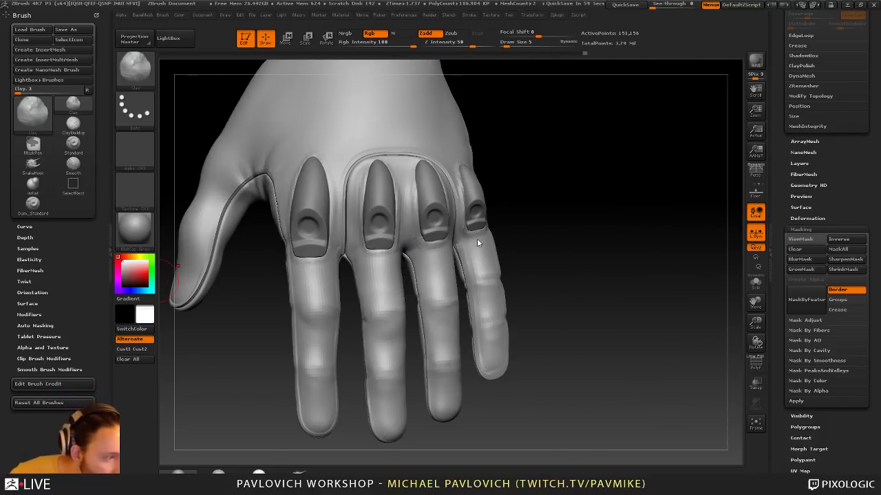
drag(503, 269, 540, 220)
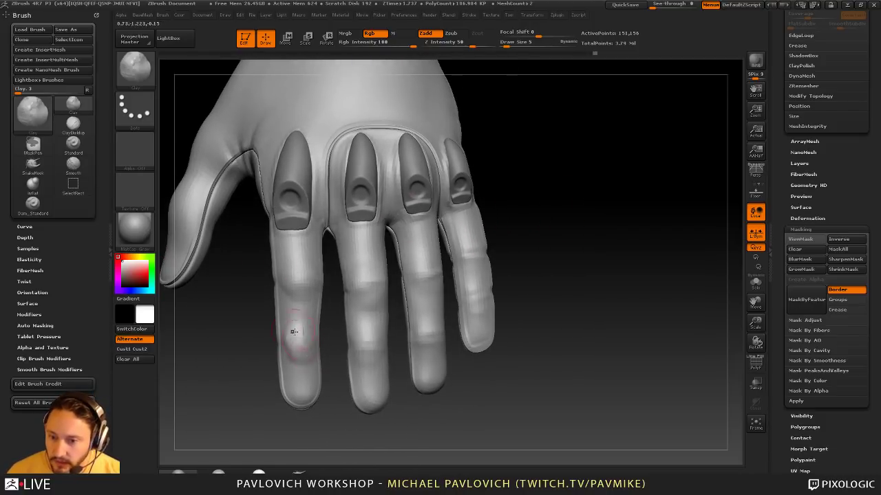
drag(549, 252, 561, 284)
shift+drag(346, 315, 344, 322)
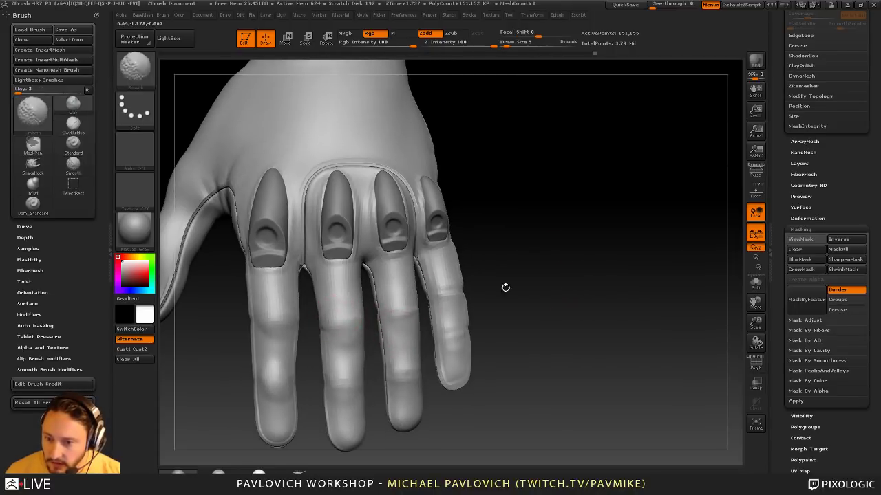
drag(505, 287, 500, 266)
drag(342, 355, 328, 346)
shift+drag(329, 346, 331, 349)
Build up the backs of the ring and little fingers around their joints with clay strokes and smooth them
drag(481, 255, 493, 257)
mouse_move(399, 287)
mouse_down()
mouse_move(398, 298)
mouse_move(399, 275)
mouse_up()
shift+drag(399, 279, 397, 293)
drag(487, 289, 489, 294)
drag(403, 350, 401, 337)
shift+drag(400, 338, 391, 337)
drag(488, 324, 500, 281)
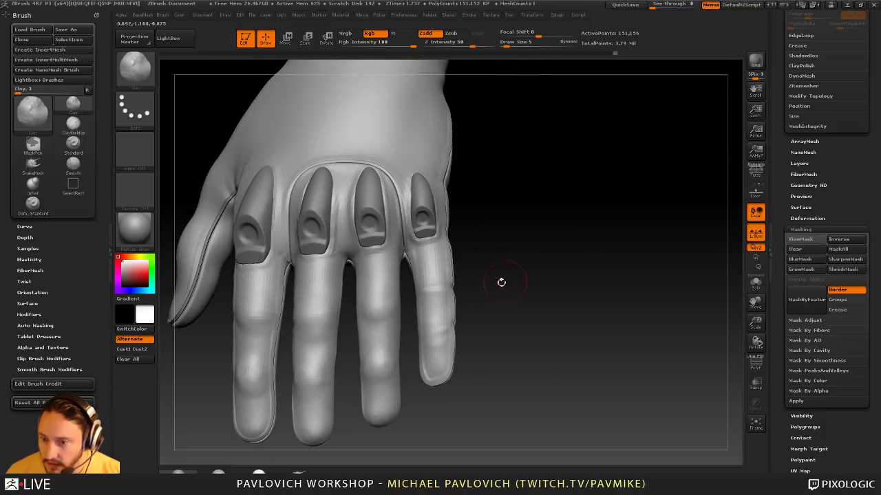
drag(424, 288, 435, 280)
shift+drag(426, 284, 439, 291)
mouse_move(436, 338)
mouse_down()
mouse_move(432, 326)
mouse_move(444, 326)
mouse_up()
shift+drag(438, 328, 435, 313)
Soften the back of the thumb above its joint with smoothing strokes
mouse_move(461, 284)
mouse_down()
mouse_move(476, 283)
mouse_move(479, 258)
mouse_move(568, 261)
mouse_move(560, 246)
mouse_move(580, 236)
mouse_move(587, 215)
mouse_up()
alt+drag(507, 200, 571, 231)
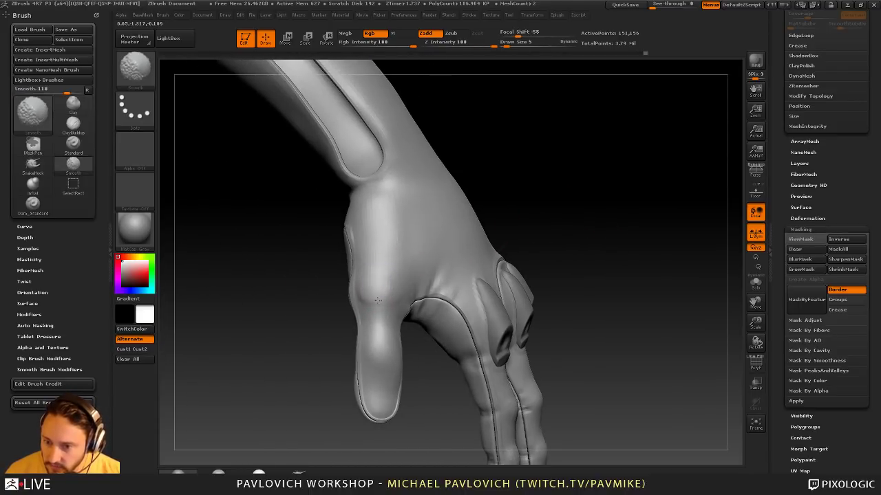
mouse_move(385, 274)
shift+mouse_down()
mouse_move(390, 283)
mouse_move(381, 277)
shift+mouse_up()
drag(547, 213, 558, 202)
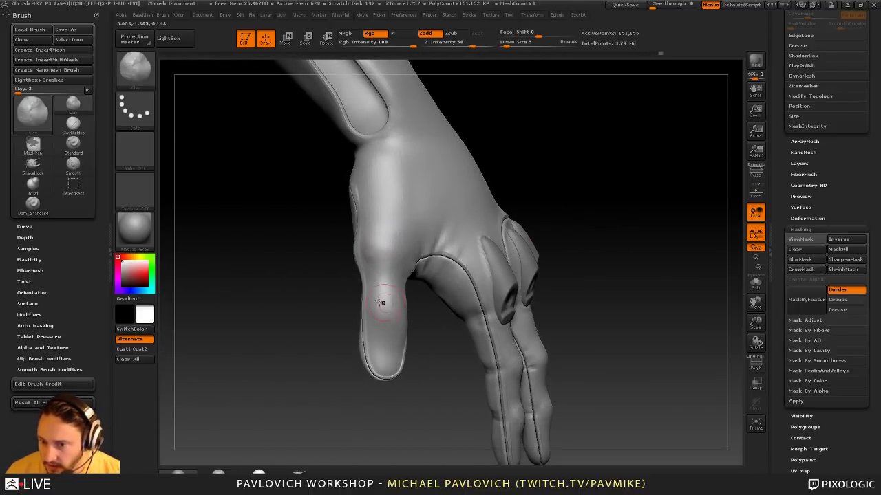
Carve creases at the thumb joint on the palm side with the Dam_Standard brush and smooth them
mouse_move(657, 238)
mouse_down()
mouse_move(633, 238)
mouse_move(643, 218)
mouse_move(660, 220)
mouse_move(590, 213)
mouse_move(594, 255)
mouse_move(417, 279)
mouse_move(416, 300)
mouse_up()
key(b)
key(d)
key(s)
mouse_move(496, 269)
mouse_down()
mouse_move(468, 273)
mouse_move(425, 299)
mouse_up()
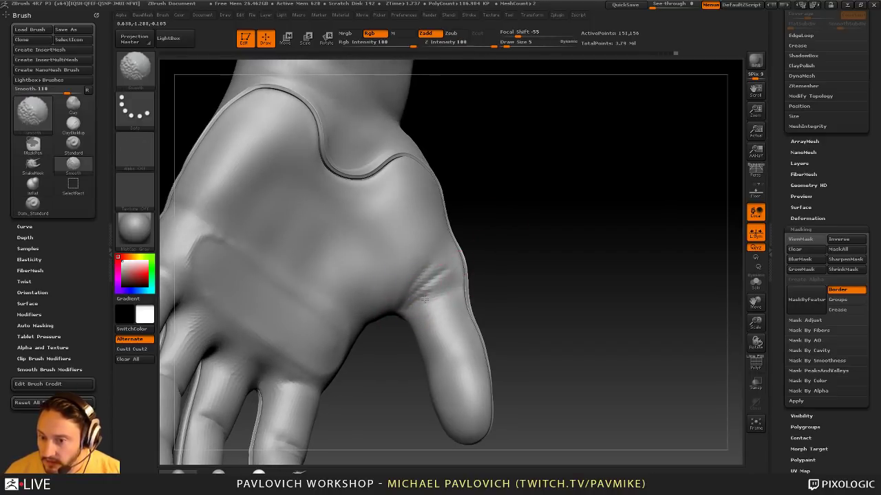
mouse_move(493, 300)
mouse_down()
mouse_move(525, 273)
mouse_move(548, 276)
mouse_move(457, 301)
mouse_up()
Carve creases across the finger joints on the palm side of the glove and soften them
mouse_move(558, 273)
mouse_down()
mouse_move(676, 244)
mouse_move(585, 306)
mouse_move(491, 327)
mouse_move(486, 301)
mouse_move(390, 289)
mouse_up()
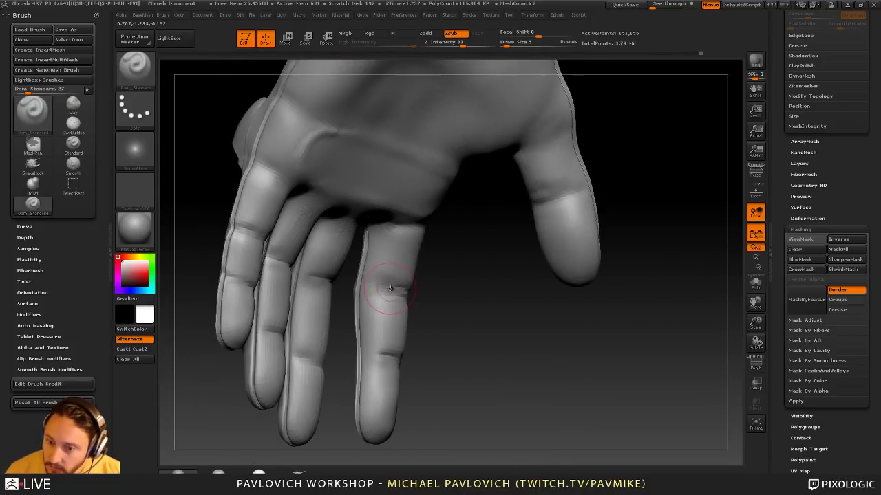
drag(382, 360, 343, 287)
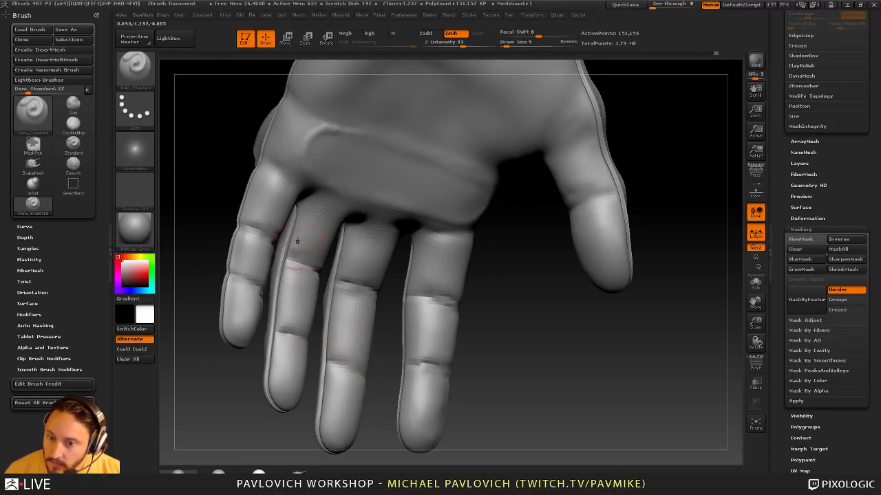
alt+right_drag(297, 240, 338, 304)
mouse_move(442, 322)
mouse_down()
mouse_move(487, 298)
mouse_move(375, 283)
mouse_up()
key(shift)
Carve creases where the fingers meet the palm and smooth them
alt+drag(251, 219, 294, 262)
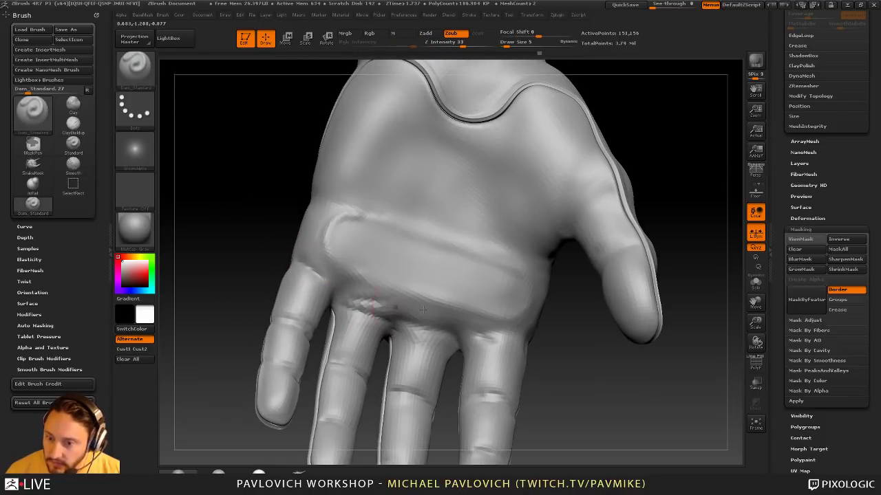
drag(423, 311, 450, 318)
shift+drag(365, 303, 406, 311)
mouse_move(537, 360)
alt+mouse_down()
mouse_move(510, 316)
mouse_move(530, 308)
mouse_move(517, 307)
alt+mouse_up()
key(shift)
drag(454, 290, 482, 298)
drag(562, 305, 530, 305)
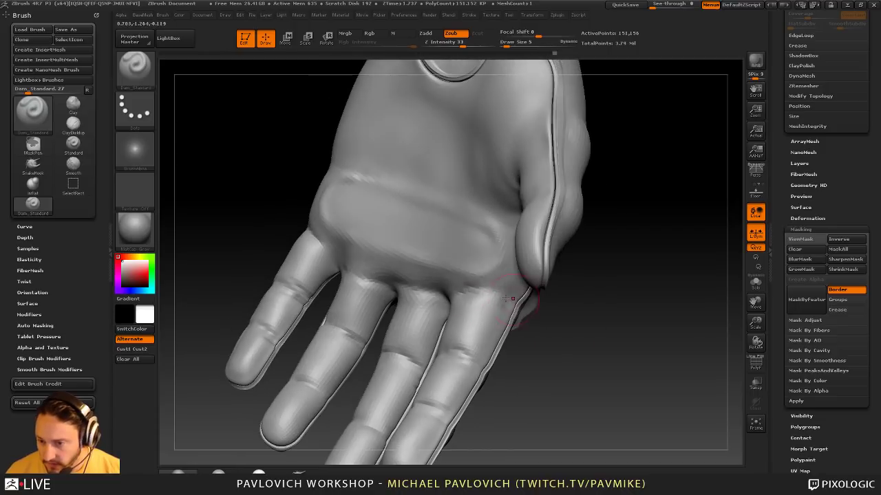
key(shift)
Carve creases across the wrist below the forearm cutout, then build them up with the Clay brush and smooth them
mouse_move(647, 304)
mouse_down()
mouse_move(587, 303)
mouse_move(635, 271)
mouse_move(659, 218)
mouse_move(644, 318)
mouse_move(623, 237)
mouse_up()
alt+drag(578, 200, 547, 219)
mouse_move(509, 251)
mouse_down()
mouse_move(556, 267)
mouse_move(526, 272)
mouse_move(557, 257)
mouse_move(439, 278)
mouse_move(558, 270)
mouse_move(440, 289)
mouse_up()
key(2)
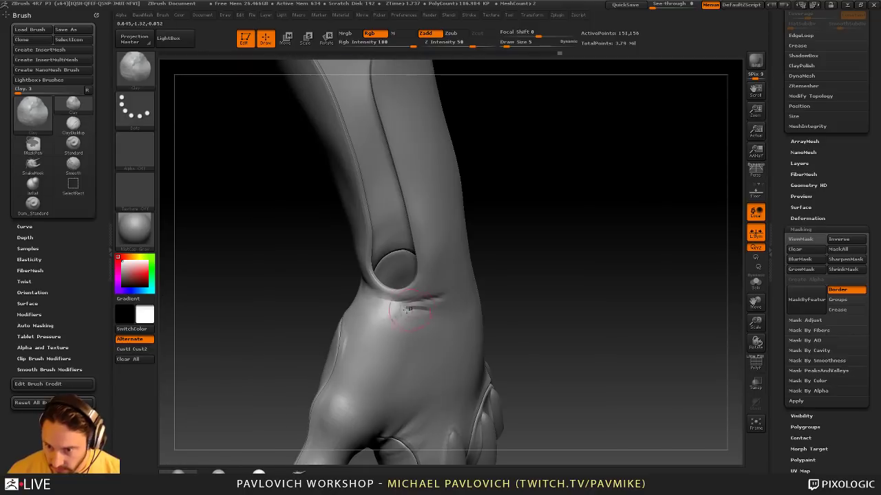
mouse_move(575, 250)
mouse_down()
mouse_move(509, 281)
mouse_move(387, 307)
mouse_up()
key(shift)
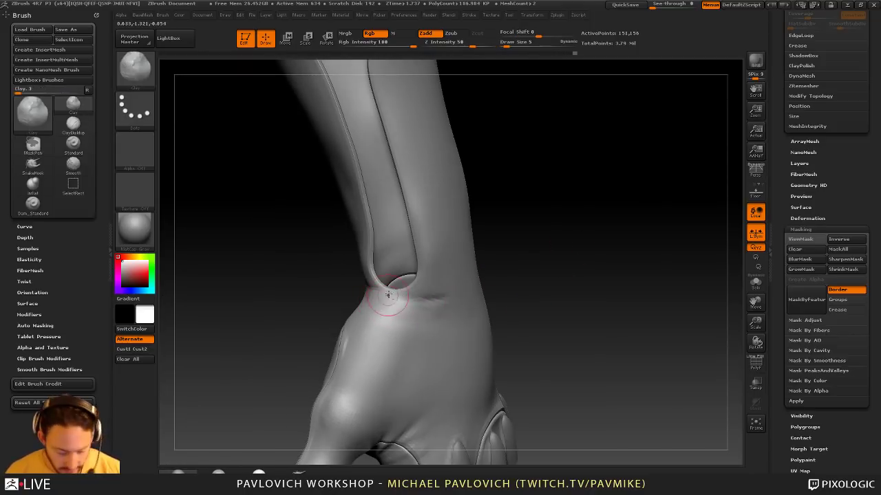
Deepen the wrist crease below the forearm cutout with the Dam_Standard brush and smooth its edges
key(b)
key(d)
key(s)
drag(517, 250, 440, 300)
key(shift)
shift+drag(386, 294, 413, 300)
drag(591, 289, 570, 214)
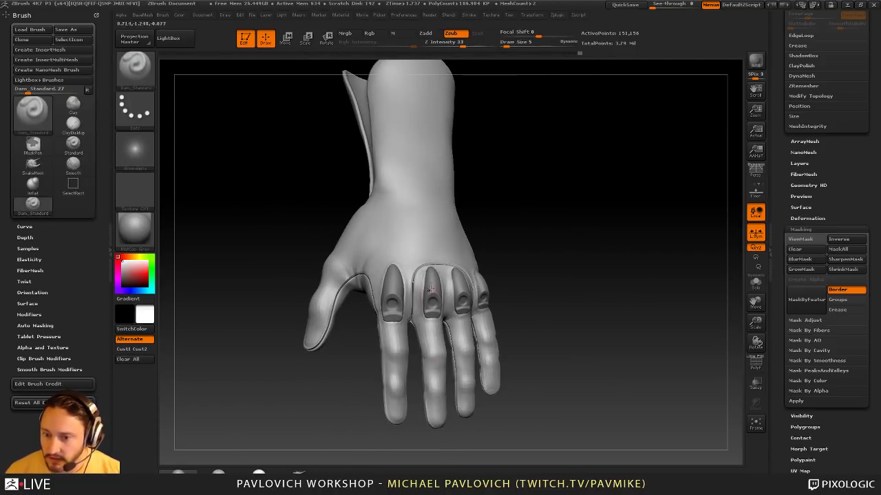
Switch to the Standard brush, smooth the fold across the middle finger's joint and set the draw size to 2
drag(519, 278, 584, 289)
mouse_move(550, 323)
alt+mouse_down()
mouse_move(585, 324)
mouse_move(571, 196)
mouse_move(565, 261)
alt+mouse_up()
key(b)
key(s)
key(t)
key(s)
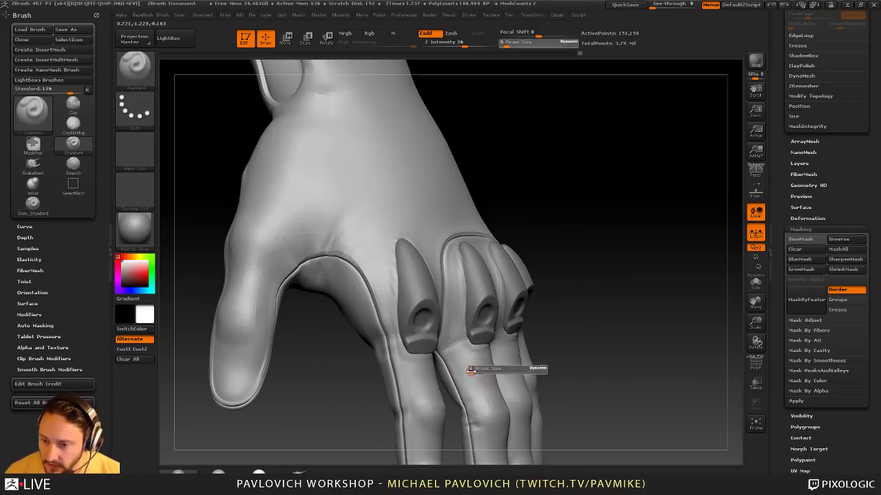
shift+drag(474, 423, 487, 431)
mouse_move(630, 392)
alt+mouse_down()
mouse_move(641, 338)
mouse_move(620, 313)
mouse_move(629, 298)
alt+mouse_up()
key(s)
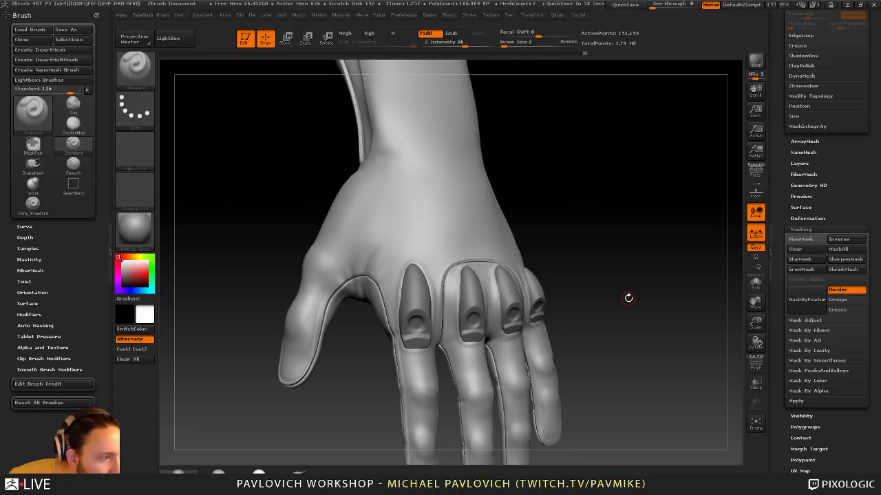
drag(628, 298, 573, 276)
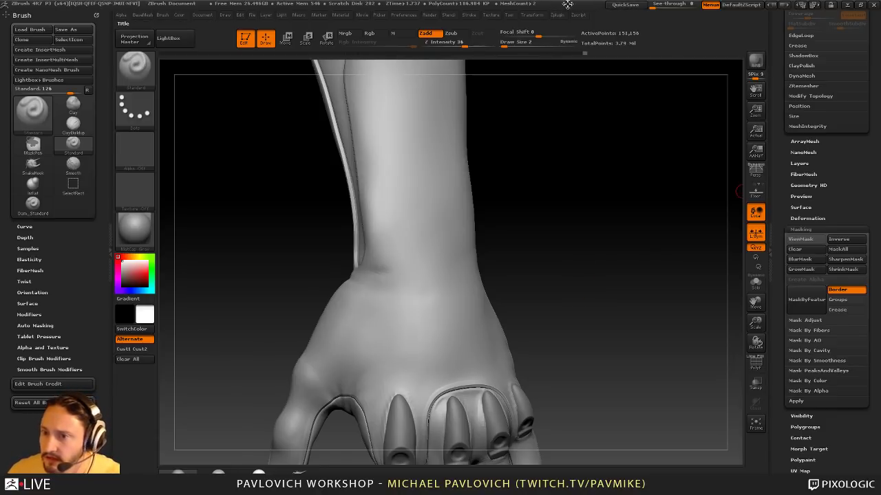
drag(567, 4, 720, 94)
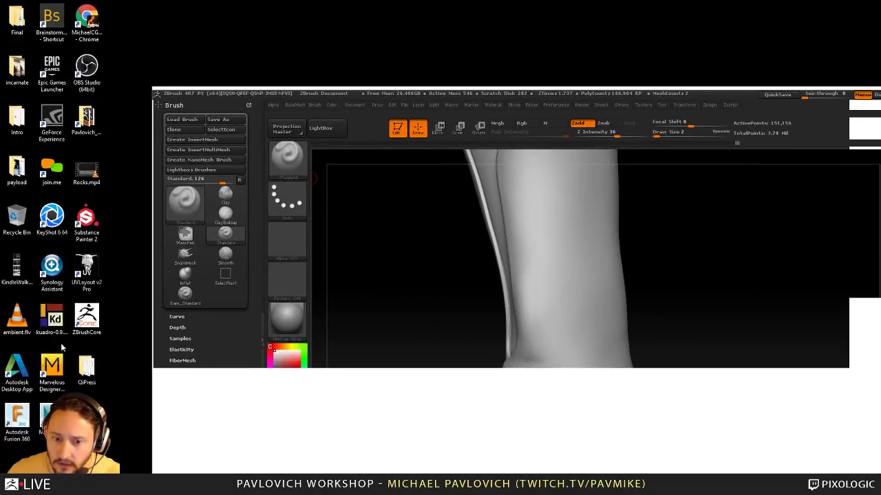
drag(527, 93, 377, 52)
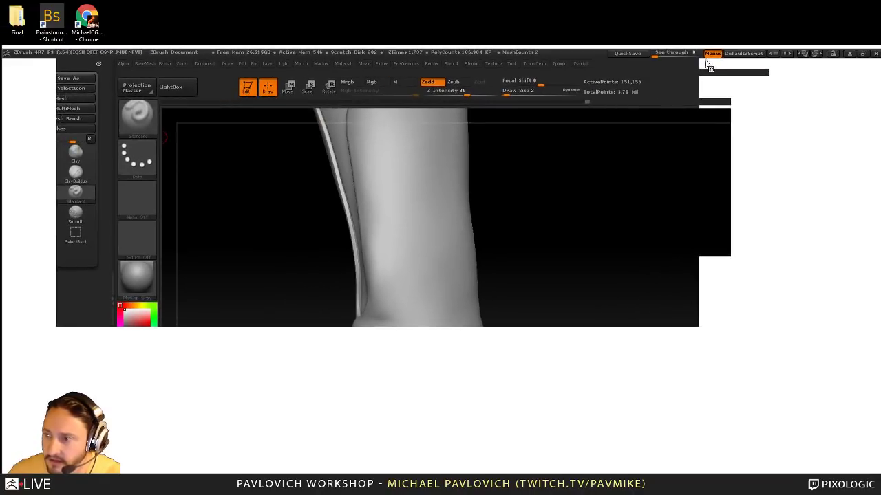
click(862, 54)
click(627, 38)
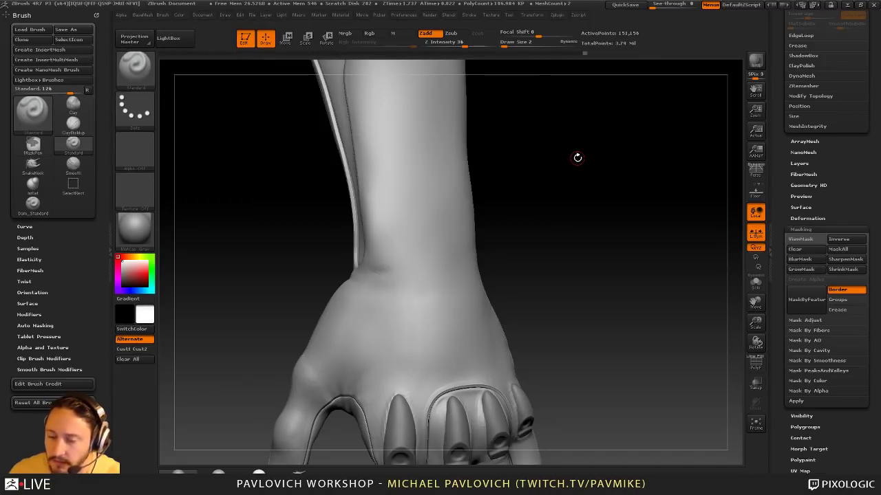
Carve a curved crease beneath the forearm cutout with the Dam_Standard brush at draw size 4 and smooth it
mouse_move(601, 241)
right_down()
mouse_move(568, 214)
mouse_move(543, 218)
right_up()
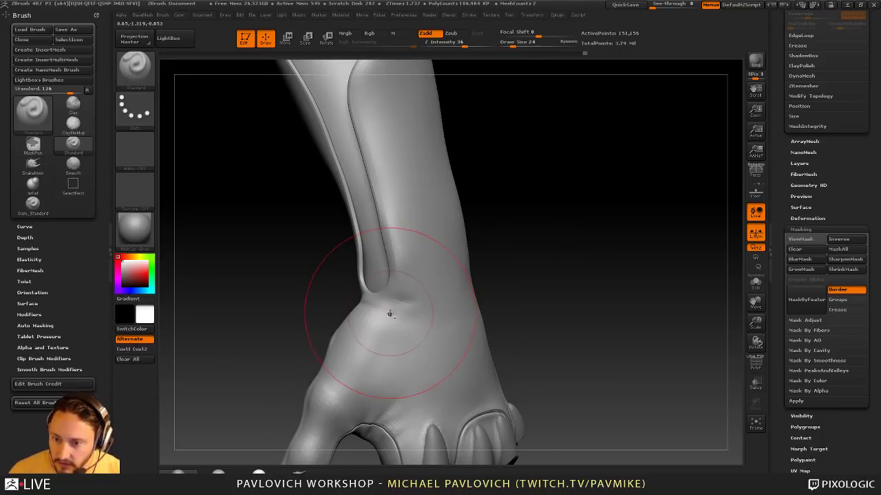
right_drag(448, 318, 513, 254)
mouse_move(512, 254)
mouse_down()
mouse_move(535, 264)
mouse_move(505, 242)
mouse_up()
key(b)
key(d)
key(s)
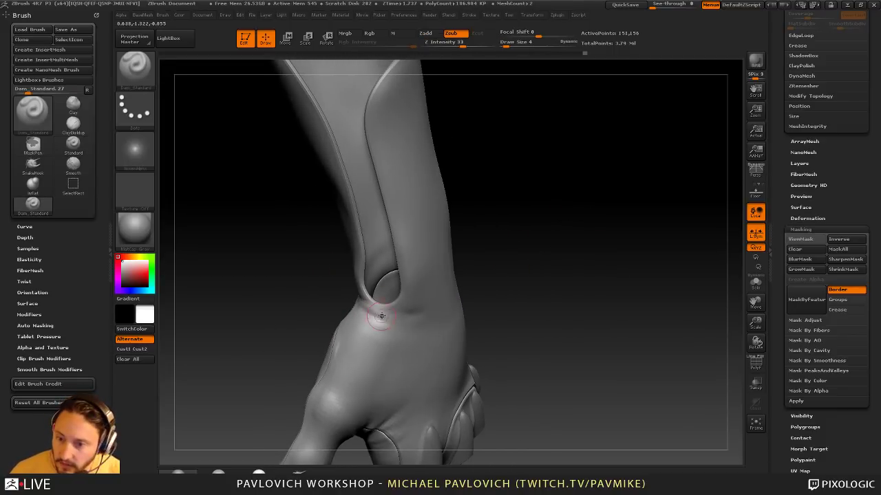
shift+drag(366, 308, 378, 315)
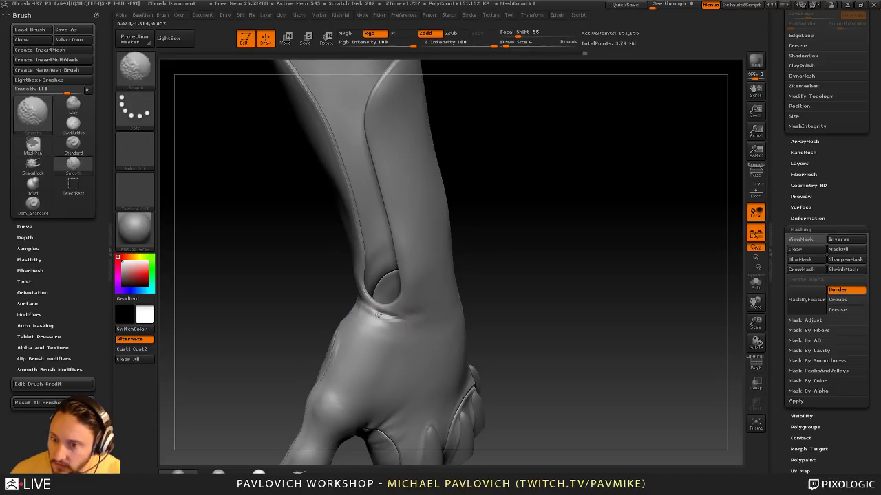
shift+drag(440, 316, 451, 311)
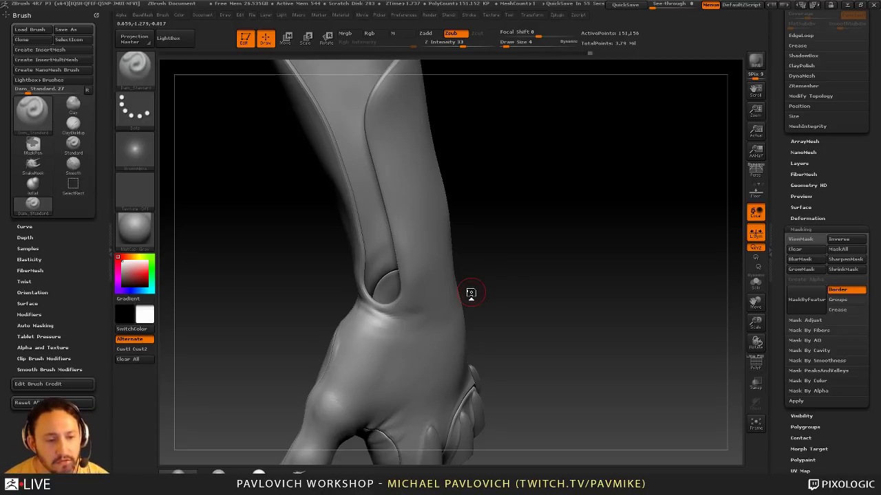
Extend the wrist crease around toward the back of the hand and blend it with smoothing strokes
mouse_move(578, 205)
mouse_down()
mouse_move(551, 238)
mouse_move(447, 271)
mouse_move(515, 265)
mouse_move(353, 298)
mouse_move(418, 291)
mouse_up()
key(shift)
drag(460, 282, 523, 291)
shift+drag(388, 292, 406, 308)
mouse_move(508, 278)
mouse_down()
mouse_move(523, 291)
mouse_move(382, 298)
mouse_move(392, 310)
mouse_up()
key(shift)
mouse_move(545, 305)
mouse_down()
mouse_move(553, 289)
mouse_move(570, 295)
mouse_up()
Sculpt raised folds across the back of the wrist with the Standard brush at draw size 3 and smooth them
key(b)
key(s)
key(t)
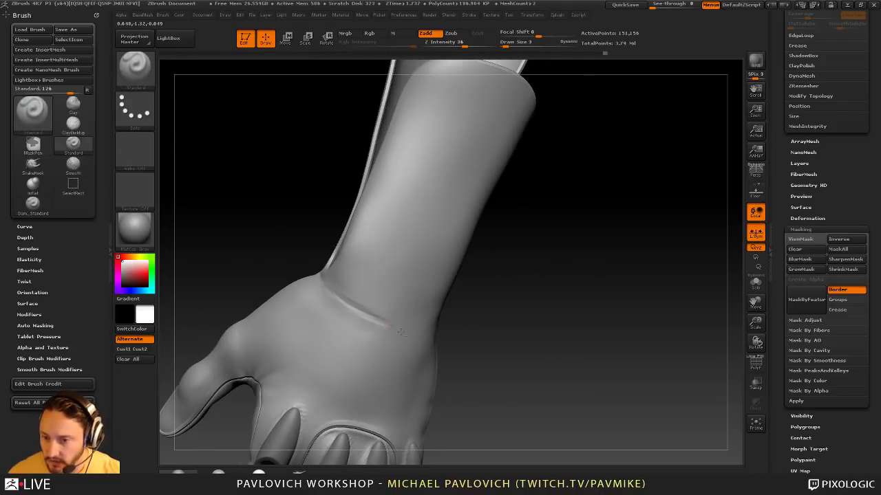
drag(320, 297, 393, 336)
mouse_move(515, 305)
mouse_down()
mouse_move(440, 303)
mouse_move(477, 278)
mouse_up()
shift+drag(382, 277, 366, 293)
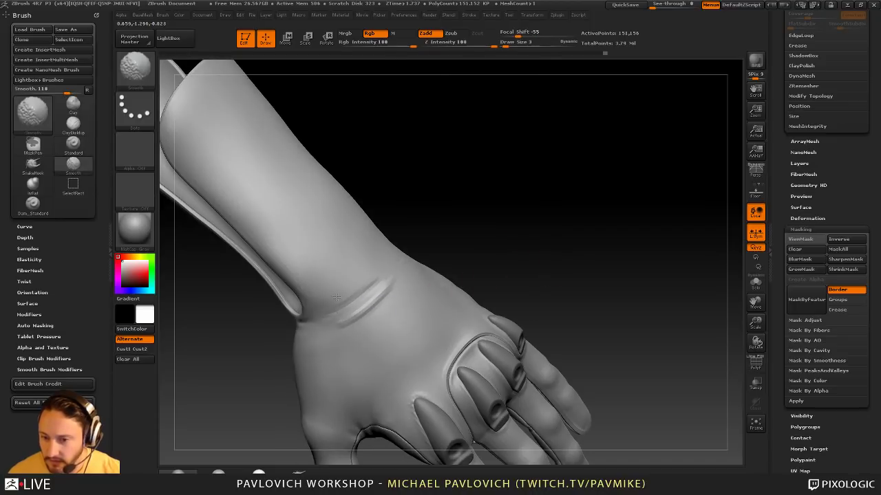
mouse_move(521, 232)
mouse_down()
mouse_move(556, 291)
mouse_move(543, 293)
mouse_up()
shift+drag(353, 300, 397, 286)
drag(530, 294, 586, 295)
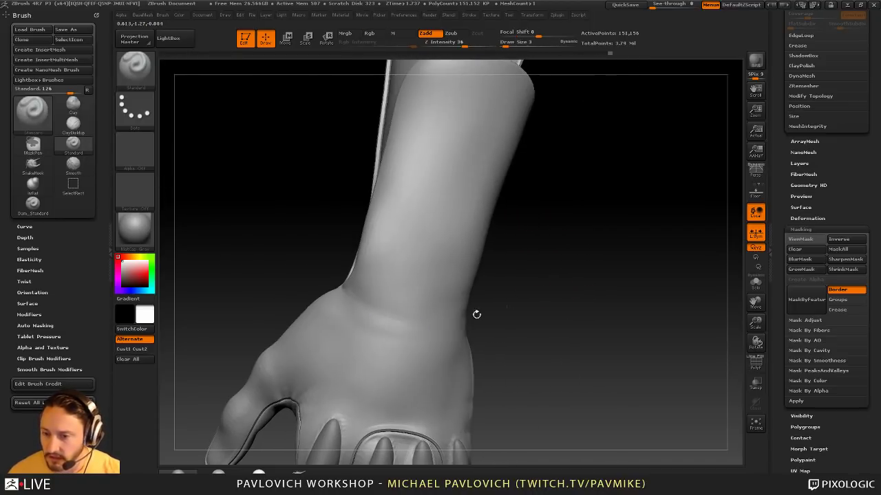
drag(482, 309, 573, 268)
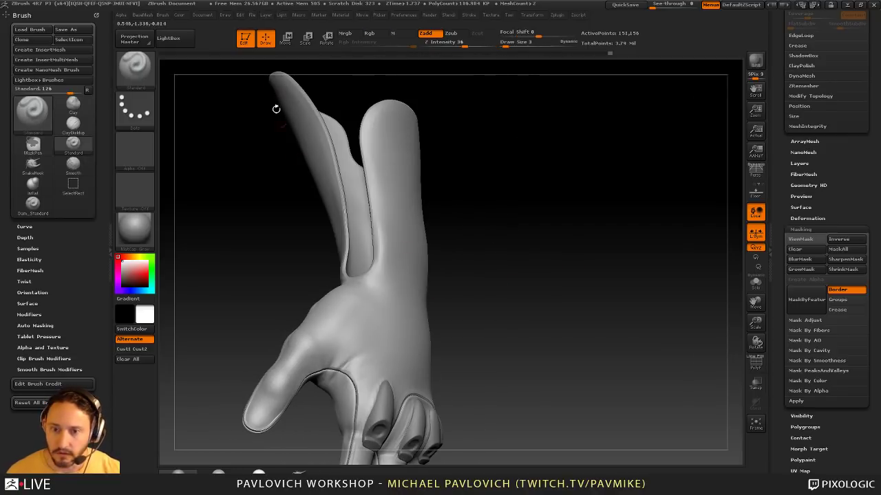
Clear the glove from the canvas, place a Cylinder3D and convert it to a PolyMesh3D
click(246, 39)
key(ctrl+n)
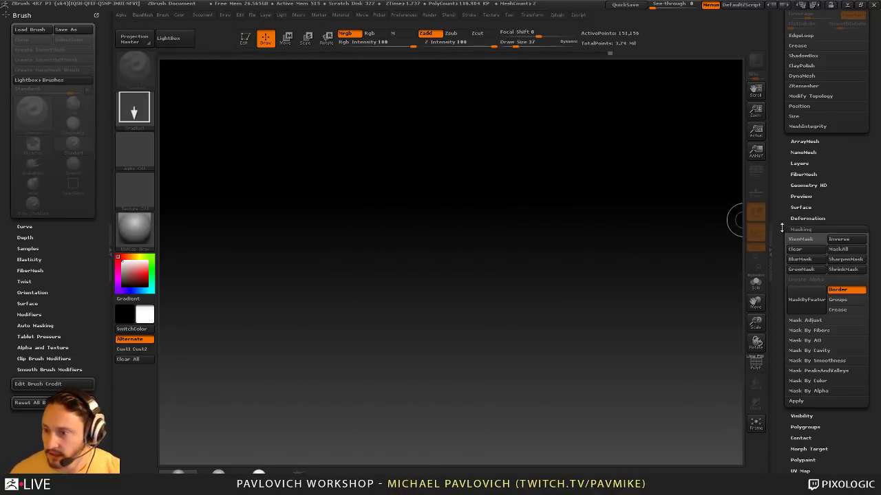
drag(782, 228, 772, 253)
click(848, 103)
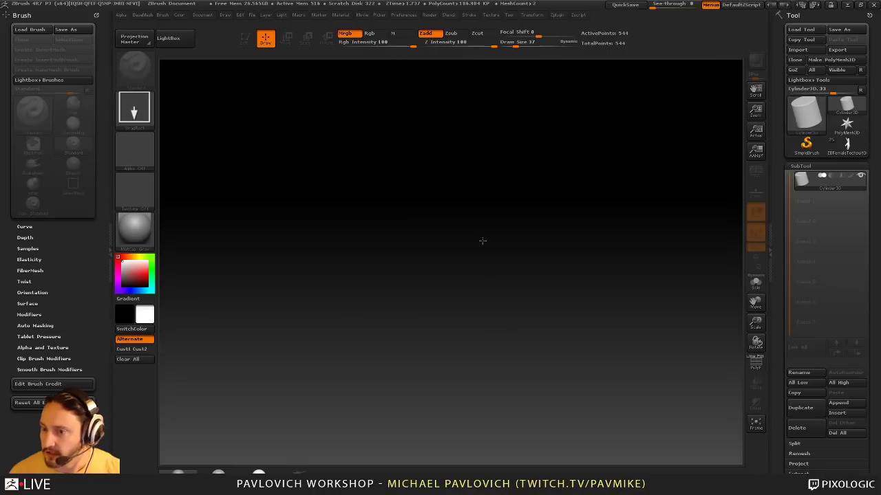
drag(423, 286, 458, 370)
click(245, 39)
click(838, 60)
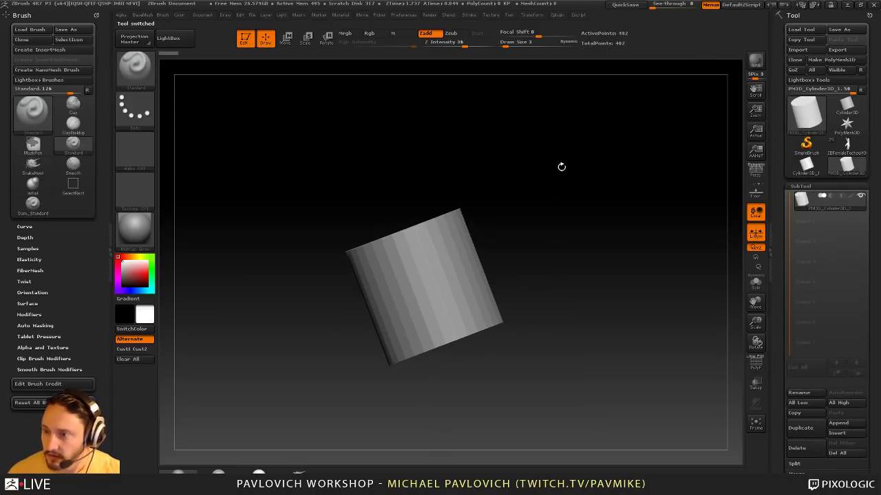
Display the cylinder's polygon wireframe, switch to the ZModeler brush and bring up its polygon actions
drag(560, 165, 576, 241)
click(756, 368)
alt+drag(629, 262, 525, 230)
key(b)
key(z)
key(m)
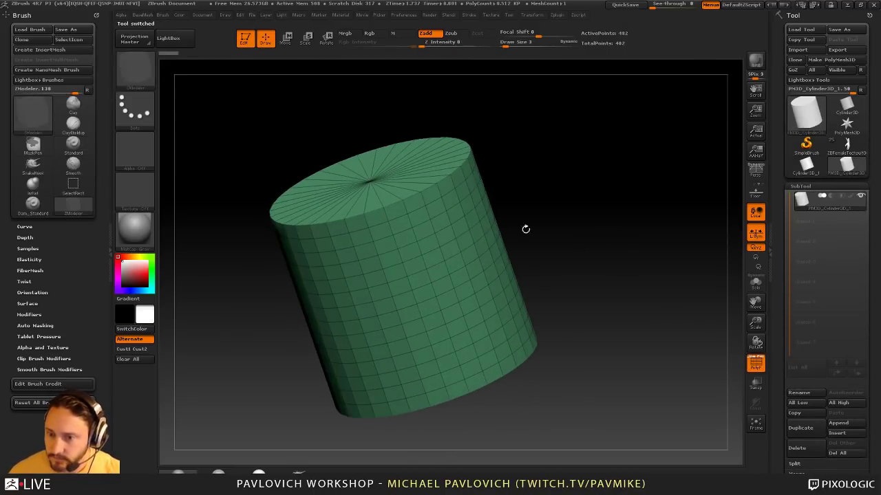
key(space)
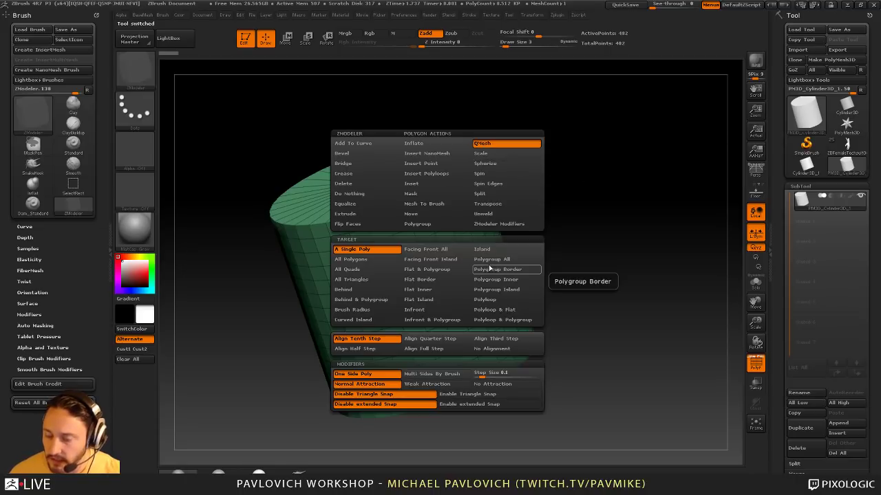
click(489, 270)
Remove the redundant edge loops around the cylinder's side with the Delete Loops operation
drag(779, 299, 777, 183)
key(shift)
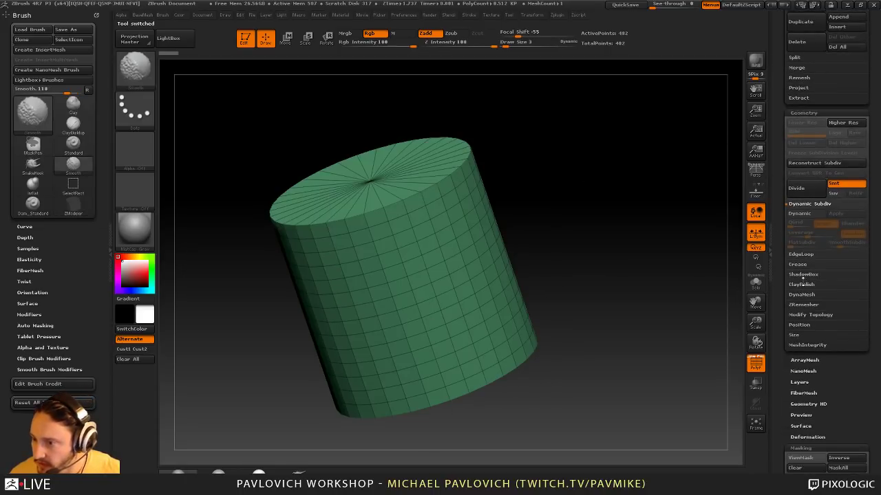
click(801, 255)
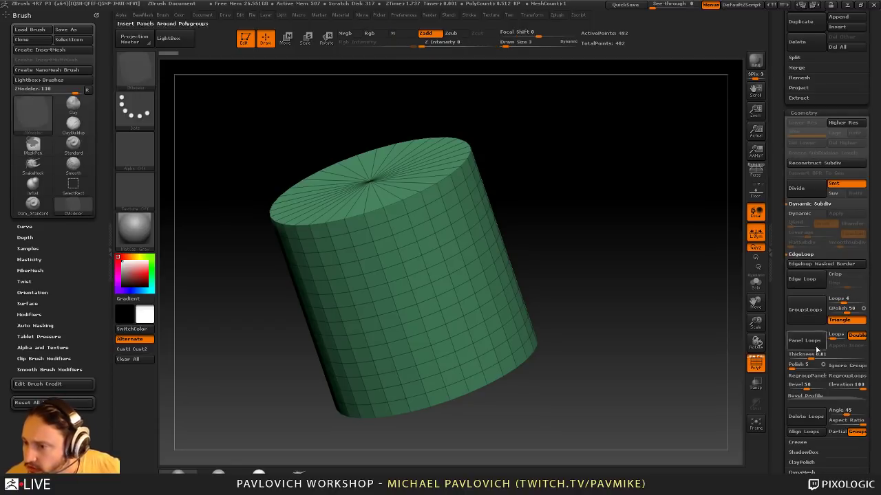
click(808, 420)
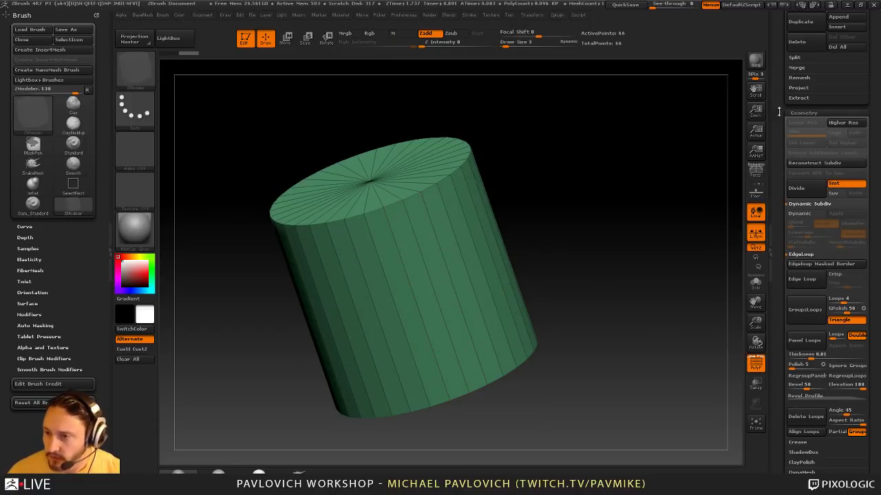
scroll(779, 93, up, 1)
drag(779, 93, 778, 60)
Set ZModeler's edge Insert action to target Multiple EdgeLoops
alt+drag(576, 262, 583, 236)
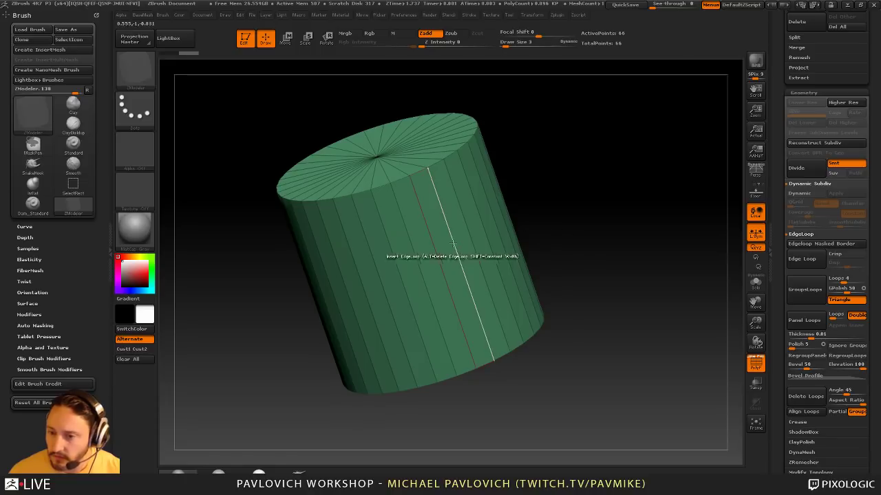
key(space)
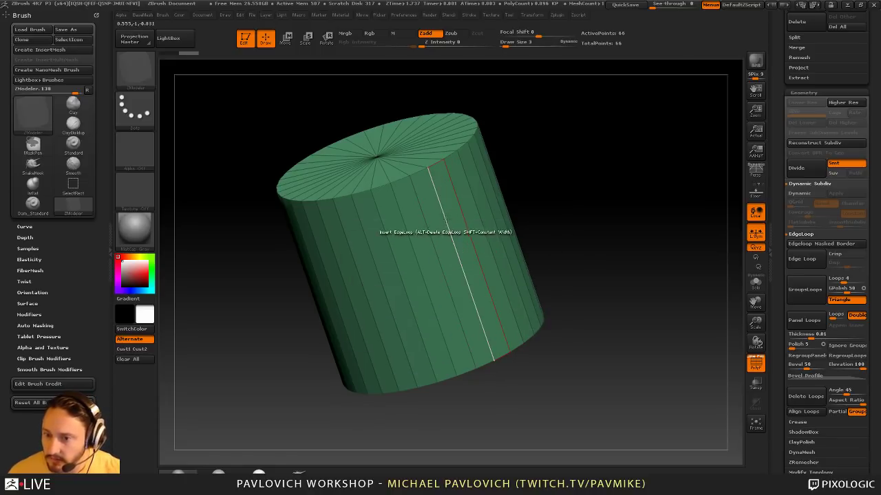
key(space)
click(443, 334)
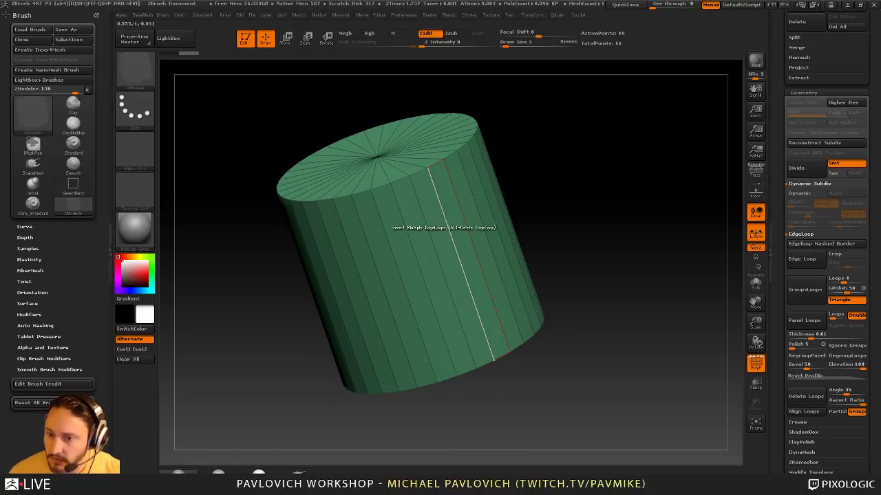
Insert multiple edge loops around the cylinder's side and push the alternating bands inward with QMesh targeting Polygroup All
click(450, 165)
mouse_move(450, 164)
mouse_down()
mouse_move(450, 189)
mouse_move(450, 174)
mouse_up()
drag(549, 161, 527, 164)
key(space)
click(514, 259)
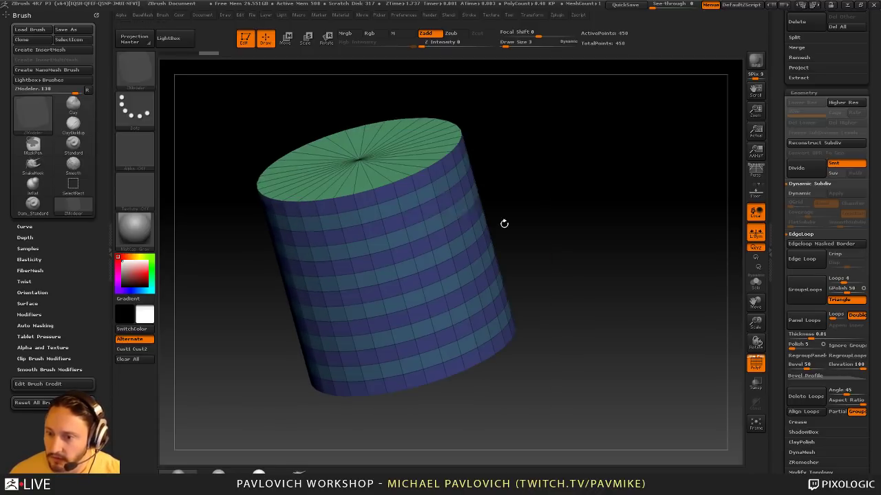
mouse_move(443, 188)
mouse_down()
mouse_move(433, 187)
mouse_move(457, 188)
mouse_move(434, 187)
mouse_up()
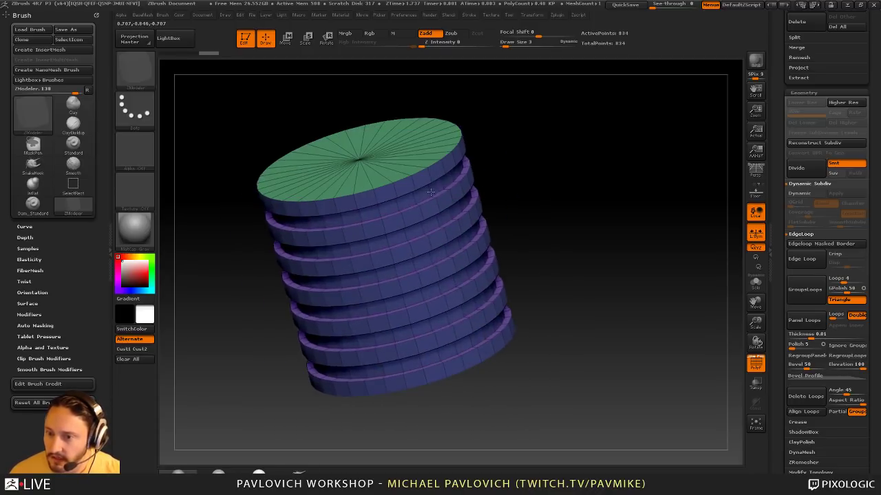
Undo the inward QMesh of the bands and the inserted edge loops
mouse_move(565, 218)
mouse_down()
mouse_move(574, 195)
mouse_move(558, 209)
mouse_up()
key(ctrl+z)
key(ctrl+z)
key(ctrl+z)
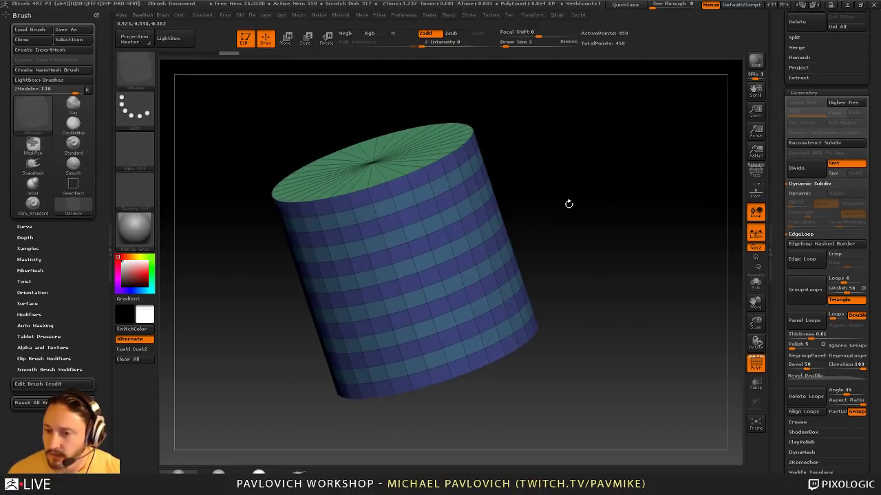
Try inserting multiple edge loops with Interactive Elevation, curving the cylinder's side inward
key(space)
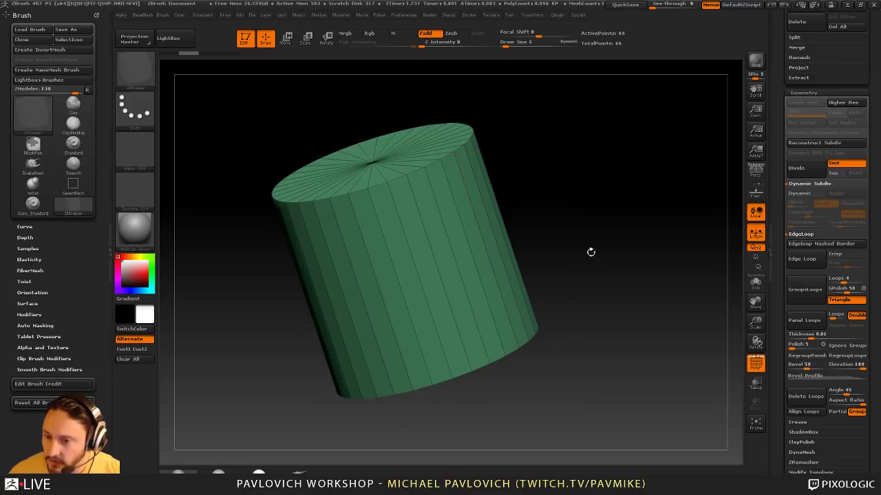
drag(590, 252, 566, 249)
drag(450, 260, 482, 224)
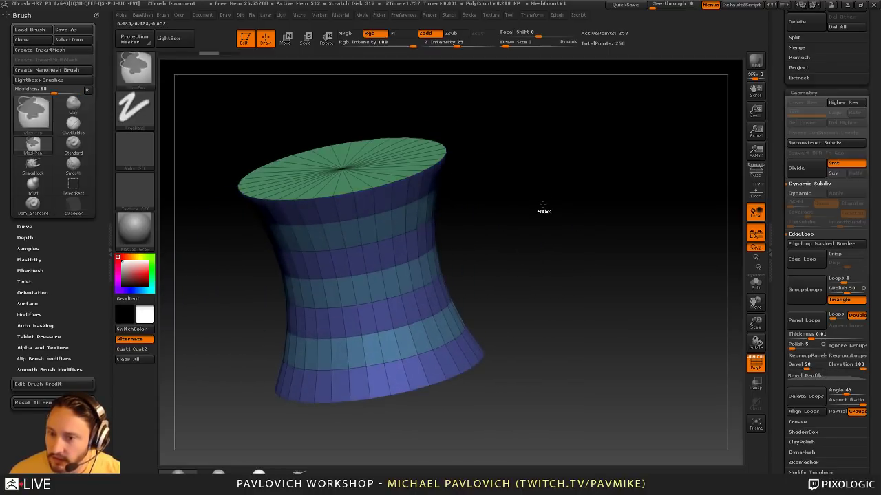
key(ctrl+z)
Bevel the cylinder's top rim with the edge Bevel action targeting EdgeLoop Complete
mouse_move(543, 207)
alt+mouse_down()
mouse_move(564, 207)
mouse_move(549, 208)
alt+mouse_up()
drag(559, 260, 582, 275)
key(space)
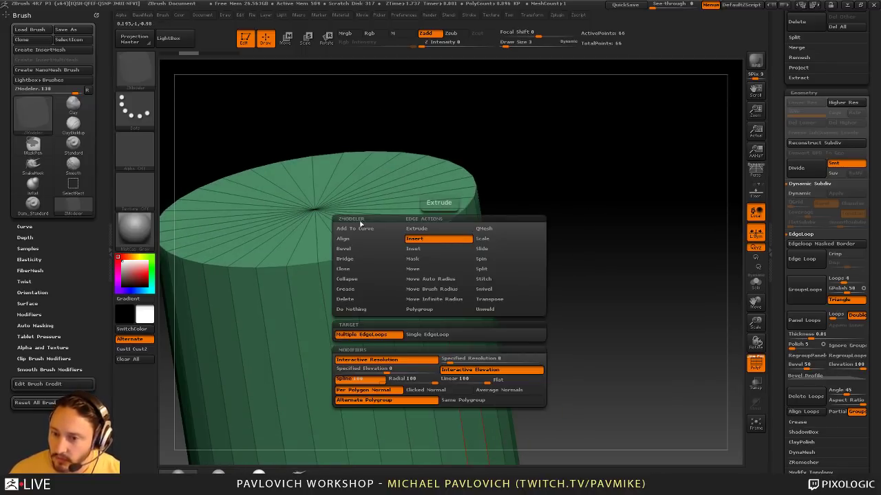
click(364, 250)
key(space)
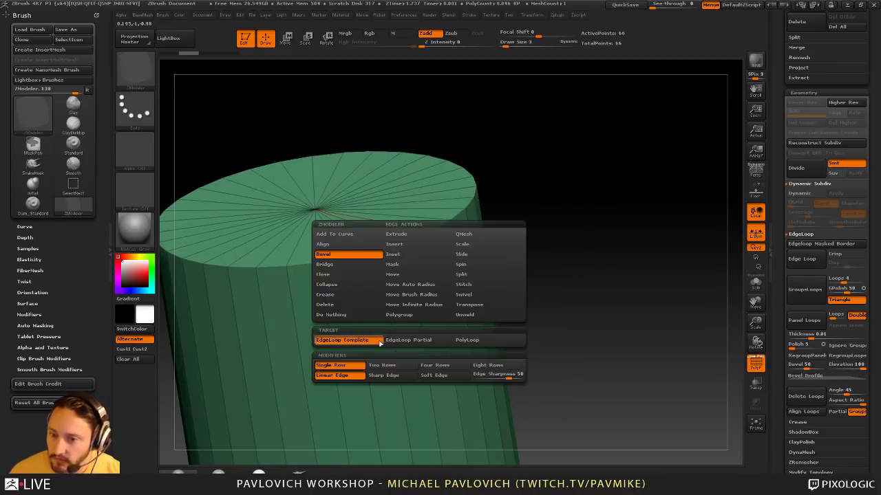
click(379, 340)
drag(413, 237, 579, 209)
Bevel the cylinder's bottom rim with the same EdgeLoop Complete target
key(space)
alt+drag(530, 248, 395, 287)
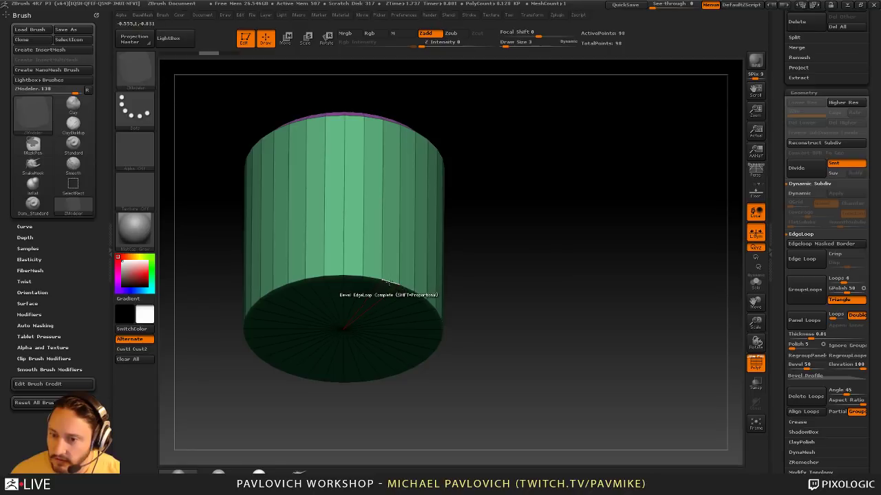
click(387, 281)
Switch the edge action back to Insert with Multiple EdgeLoops and add elevated loops that round the top bevel
drag(556, 188, 536, 290)
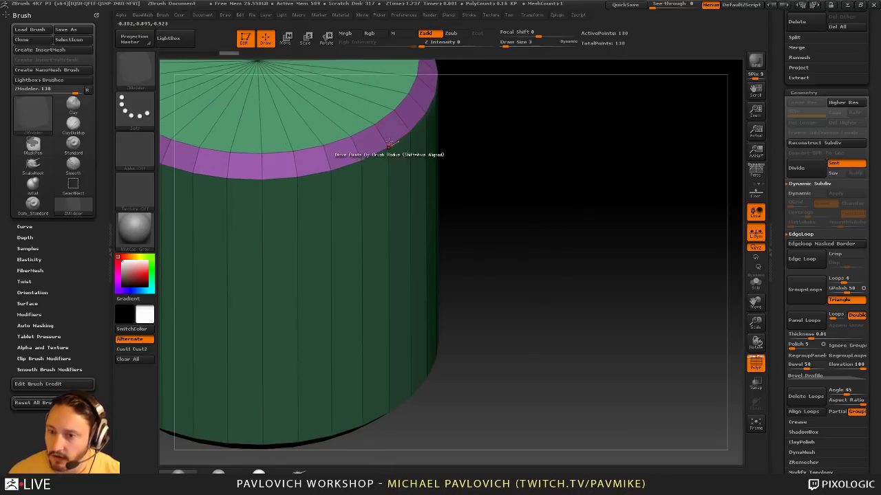
key(space)
click(363, 142)
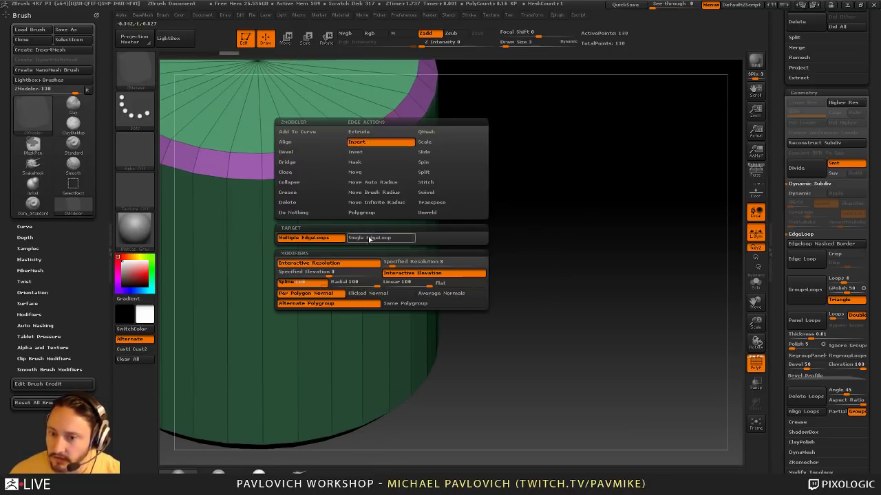
alt+drag(521, 136, 542, 185)
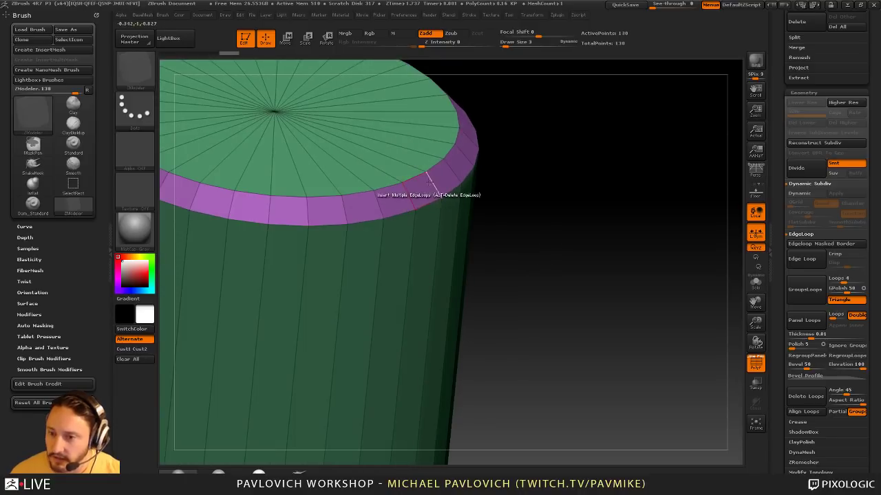
drag(435, 182, 447, 183)
click(448, 183)
drag(507, 174, 515, 161)
drag(534, 172, 490, 202)
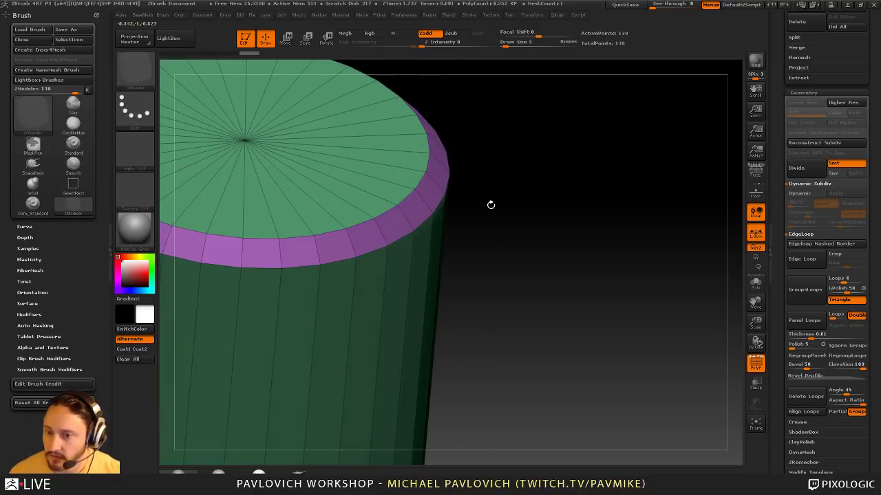
click(340, 225)
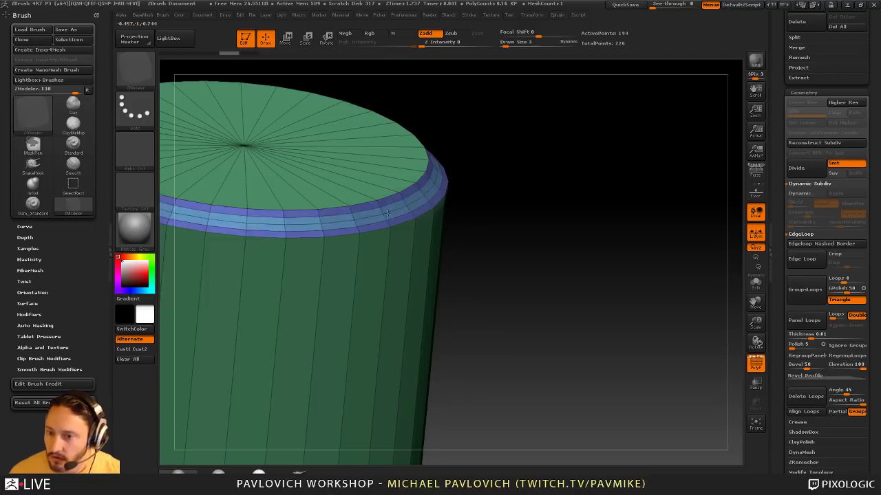
click(348, 223)
Insert multiple elevated edge loops in the bottom bevel to round it
drag(551, 230, 600, 190)
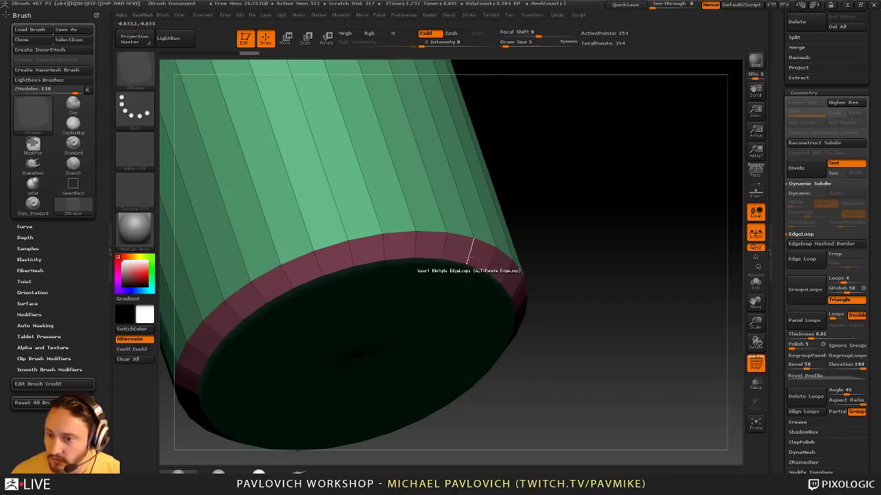
click(524, 274)
click(526, 276)
click(526, 277)
alt+drag(562, 269, 654, 195)
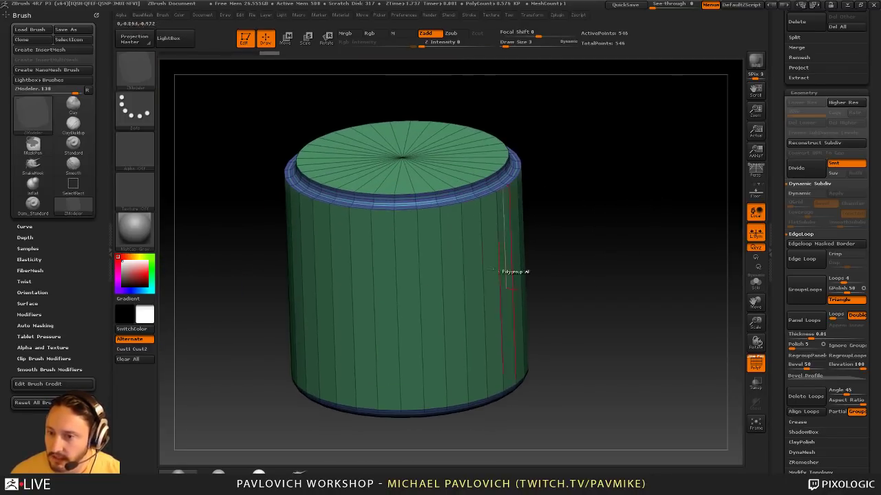
Regroup the cylinder's polygons with Groups By Normals
drag(779, 314, 784, 182)
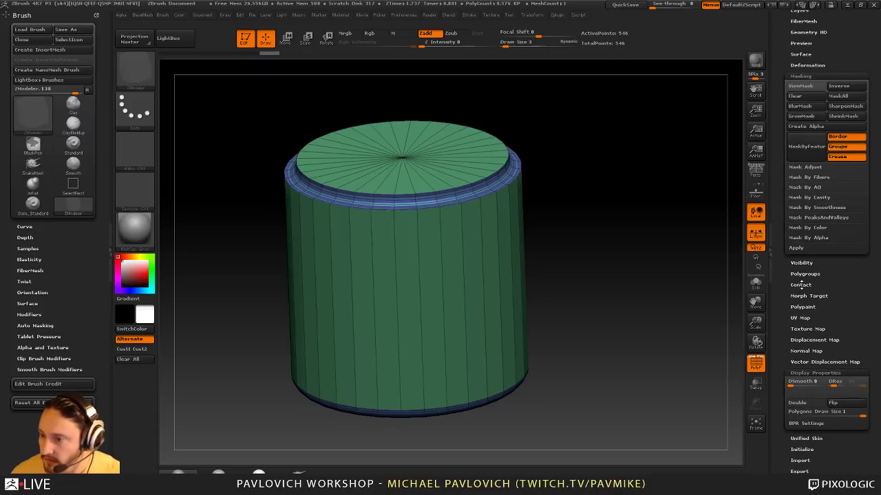
click(803, 274)
scroll(800, 259, down, 2)
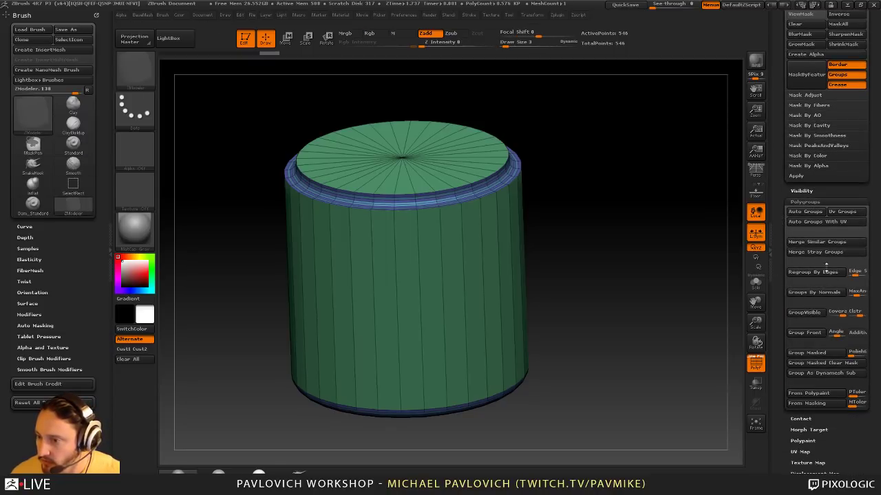
click(823, 293)
drag(634, 268, 655, 220)
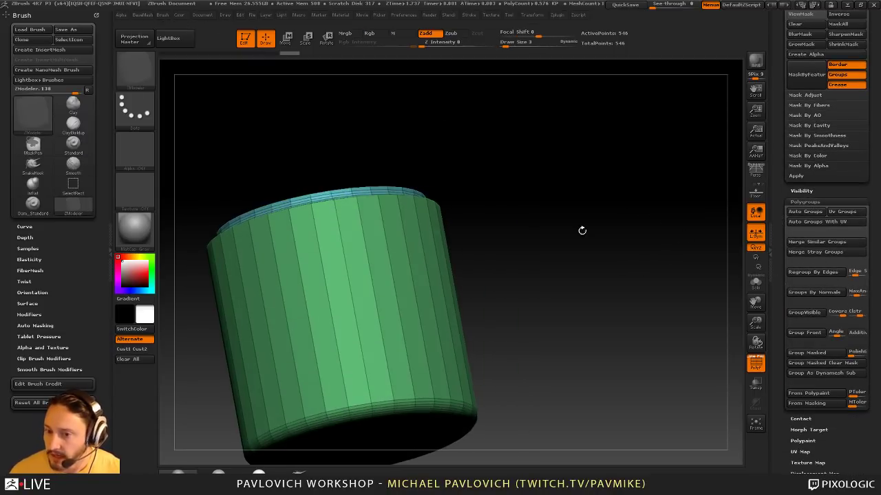
Isolate the cylinder's bottom cap and rounded rim, assign them their own polygroup, and show the whole mesh again
drag(582, 229, 548, 193)
drag(504, 343, 600, 276)
drag(482, 303, 527, 293)
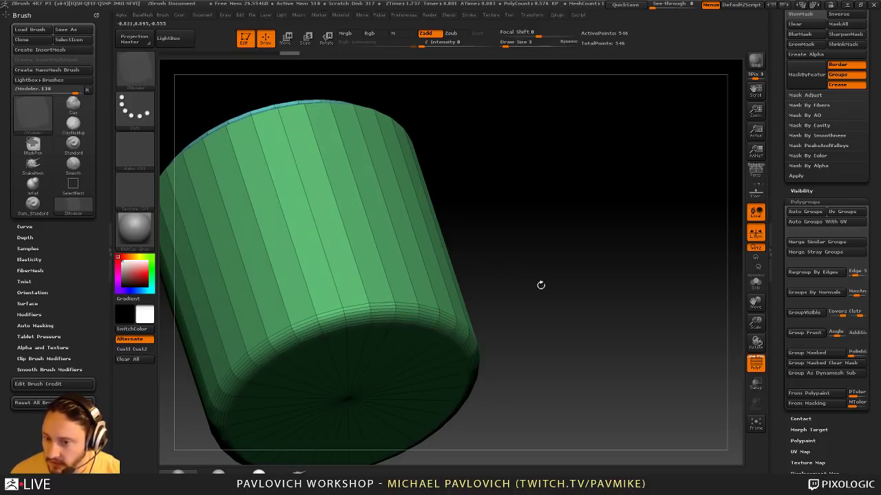
shift+drag(541, 285, 565, 310)
key(ctrl+shift)
ctrl+shift+drag(564, 421, 188, 298)
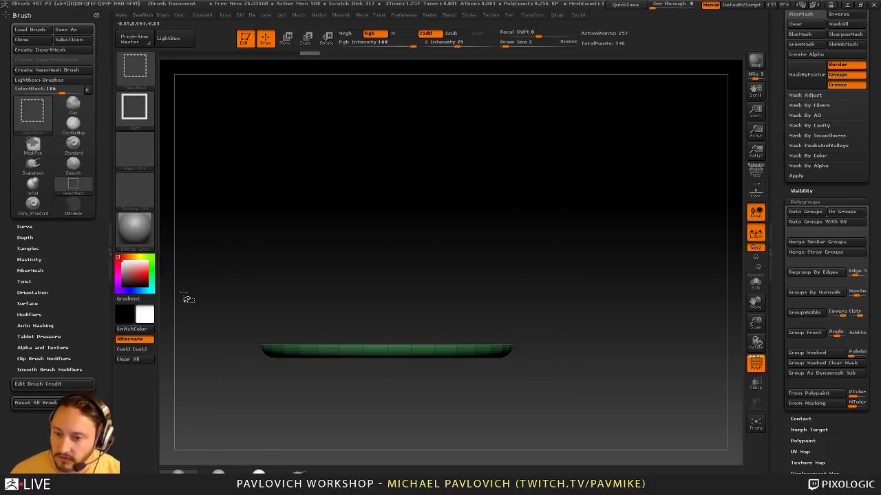
drag(590, 238, 610, 200)
key(ctrl+w)
ctrl+shift+click(568, 260)
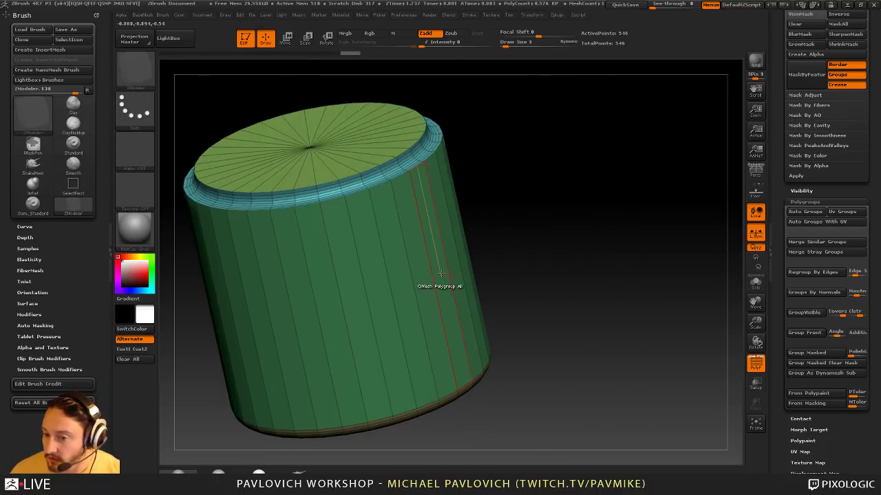
Insert multiple edge loops with Specified Elevation along the cylinder's side, splitting it into straight bands with alternating polygroups
key(space)
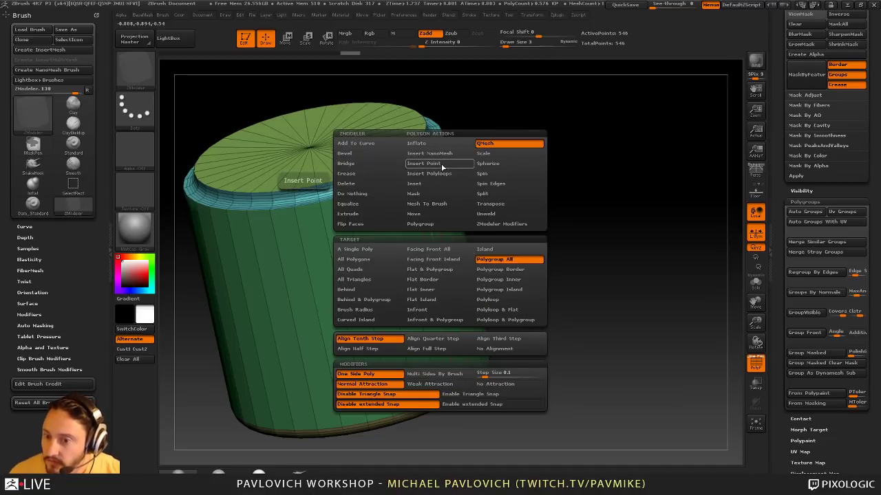
key(space)
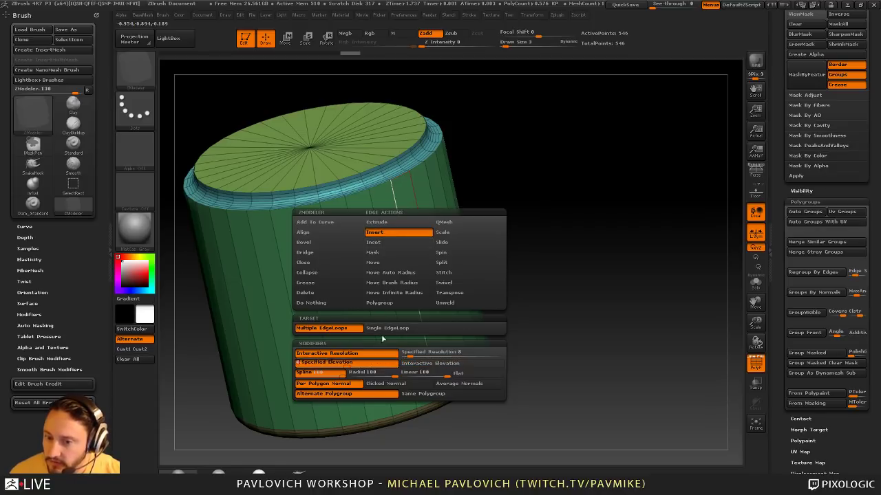
drag(414, 290, 438, 277)
right_drag(457, 271, 452, 254)
Try QMesh with the Polygroup All target on the lighter bands of the cylinder's side
key(space)
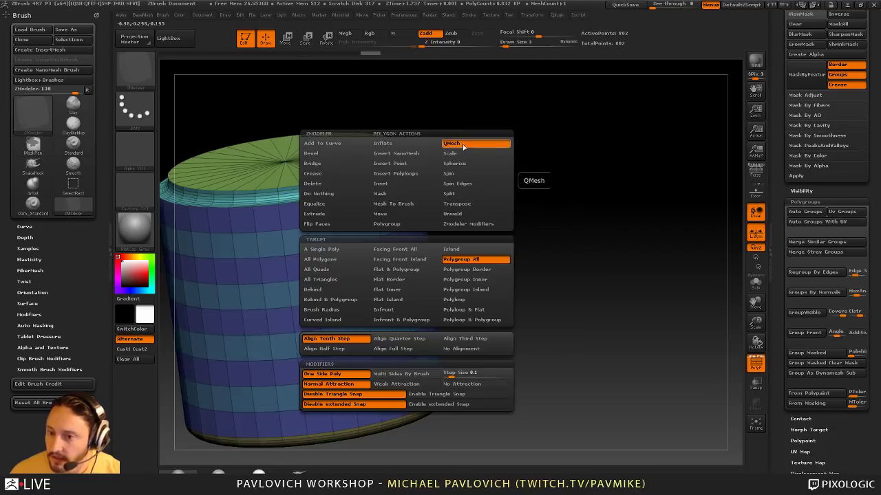
click(459, 264)
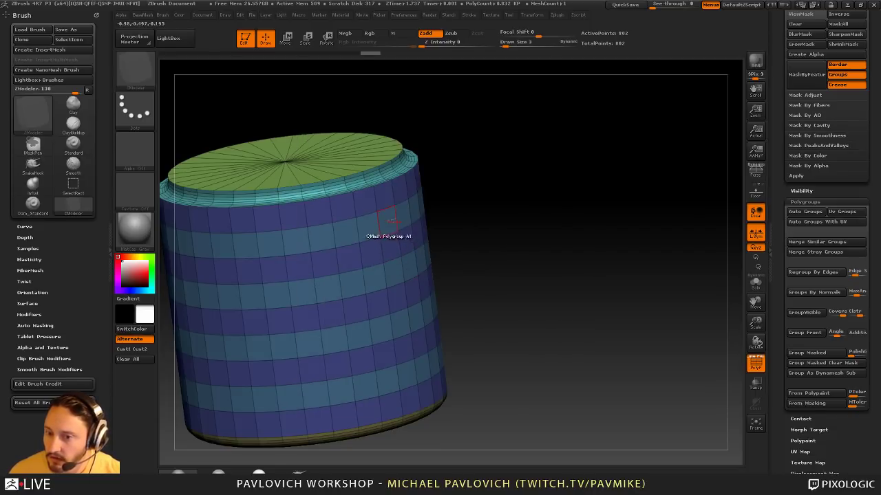
drag(373, 236, 380, 229)
key(ctrl+z)
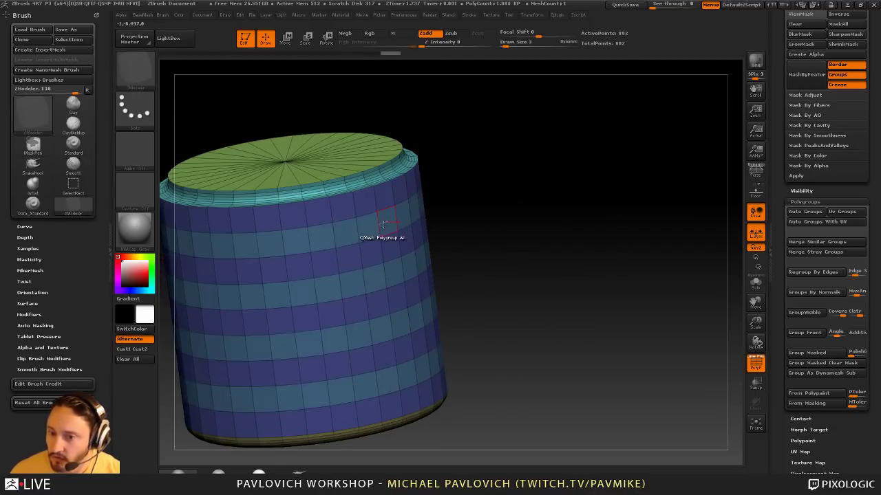
Try QMesh with the Polygroup Island target, extruding the lighter bands on the cylinder's side one at a time
key(space)
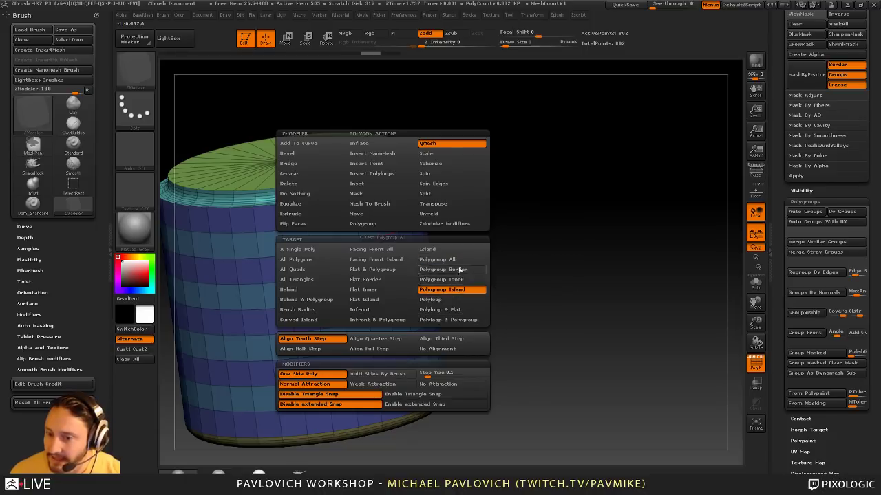
click(447, 289)
drag(375, 231, 374, 220)
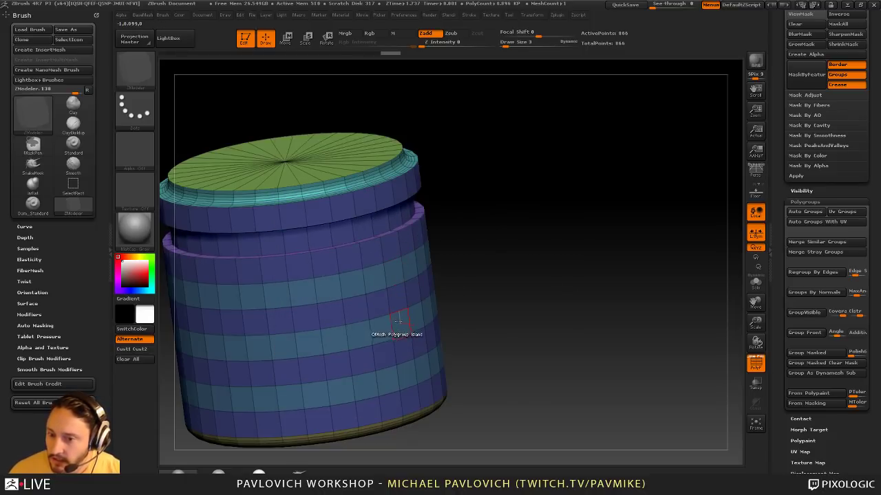
drag(397, 320, 405, 377)
drag(395, 277, 405, 287)
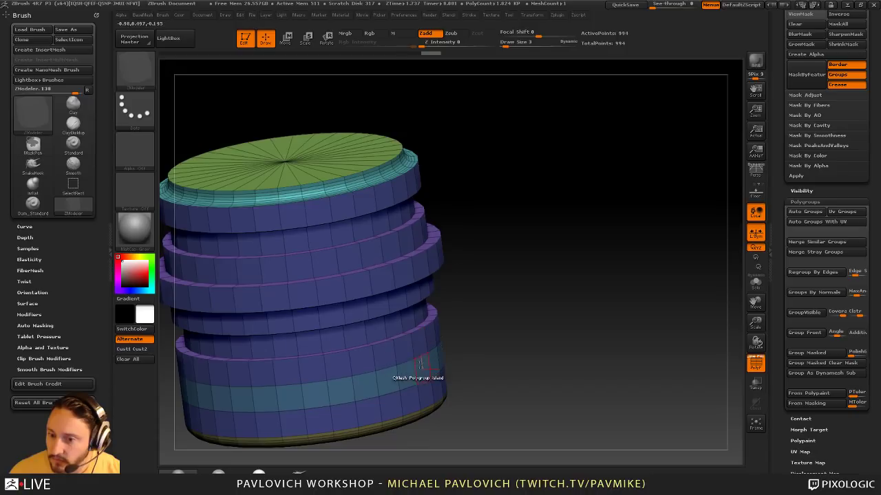
drag(402, 374, 411, 380)
Undo the band extrusions and the inserted edge loops on the cylinder's side
drag(569, 313, 587, 253)
key(ctrl+z)
key(ctrl+z)
key(ctrl+z)
key(ctrl+z)
key(ctrl+z)
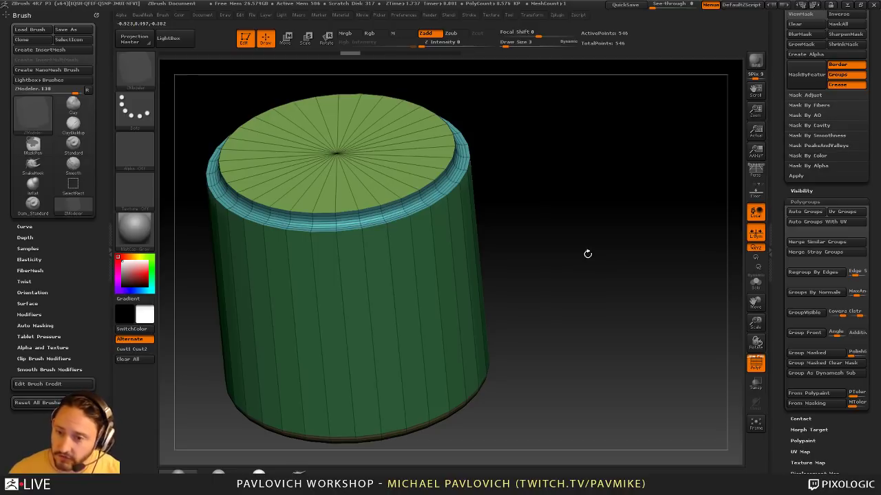
mouse_move(567, 214)
mouse_down()
mouse_move(550, 186)
mouse_move(541, 205)
mouse_move(570, 146)
mouse_move(574, 258)
mouse_up()
Switch to the Standard brush, dock the Zplugin palette in place of the Brush palette, and open UV Master
key(b)
key(s)
key(t)
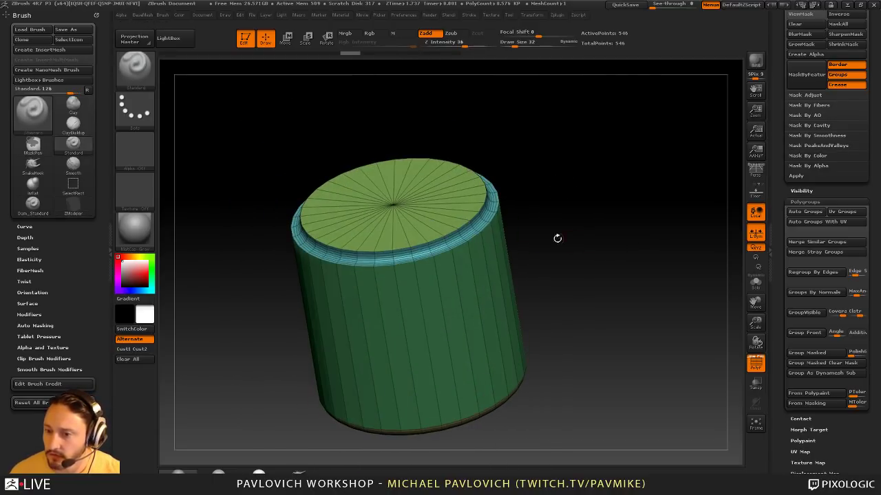
click(99, 15)
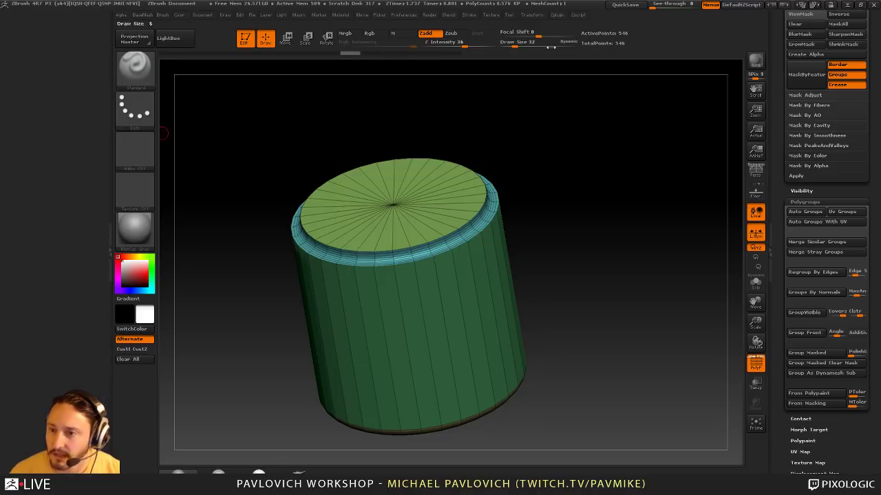
click(556, 14)
drag(555, 26, 67, 20)
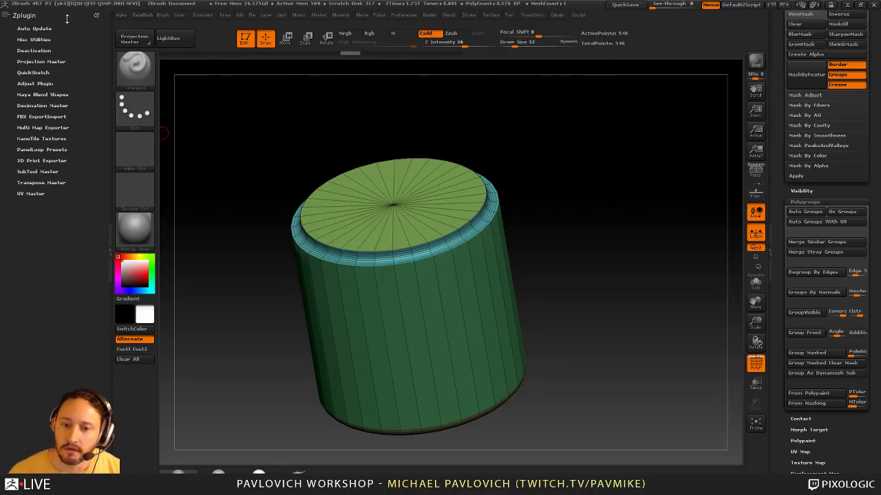
key(shift)
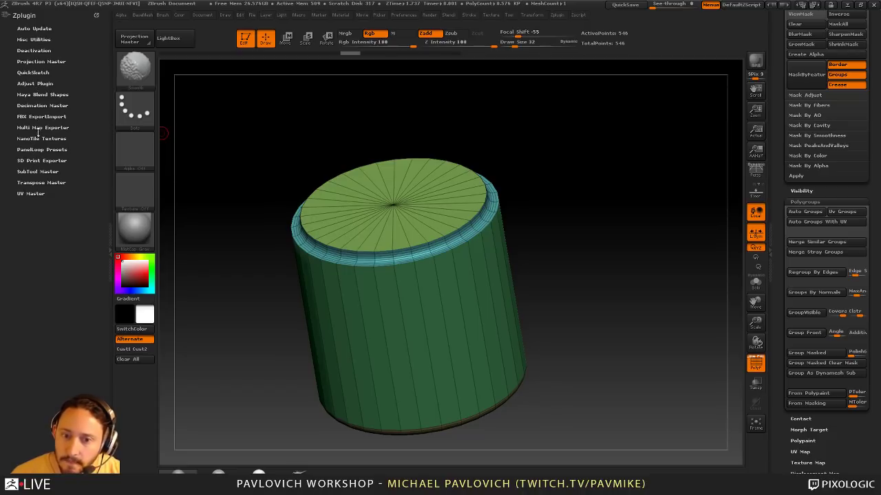
click(30, 194)
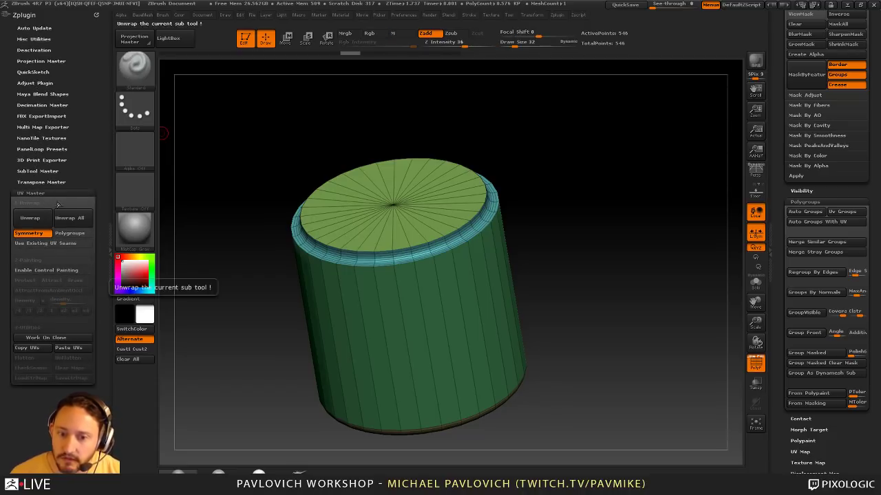
Unwrap the cylinder in UV Master with Symmetry and Polygroups enabled
mouse_move(572, 190)
mouse_down()
mouse_move(603, 238)
mouse_move(574, 214)
mouse_move(570, 238)
mouse_move(573, 201)
mouse_up()
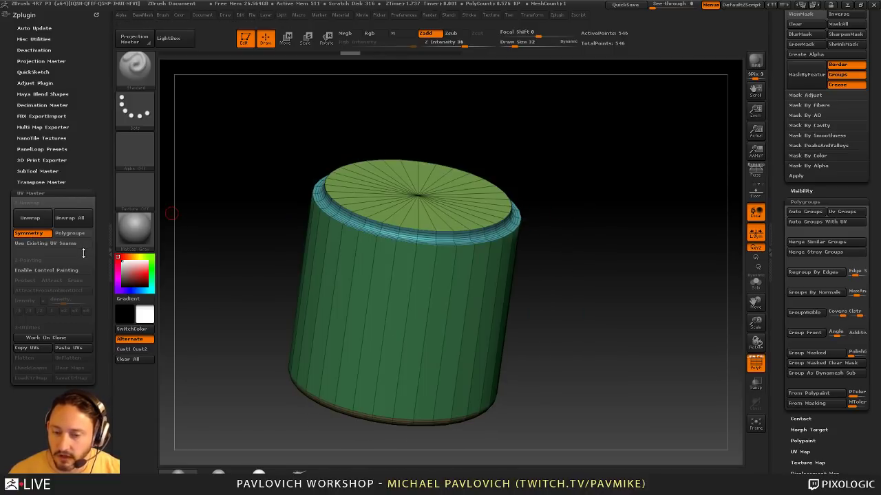
click(75, 234)
drag(577, 190, 470, 167)
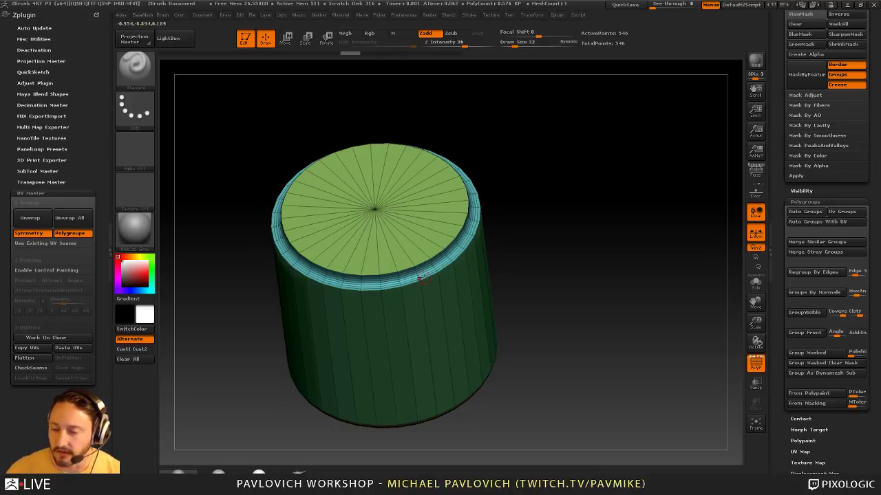
drag(577, 194, 194, 186)
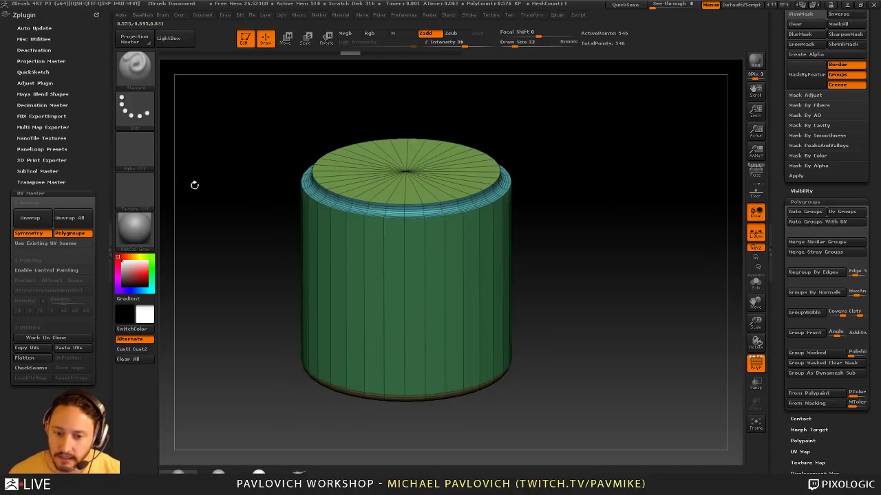
click(31, 219)
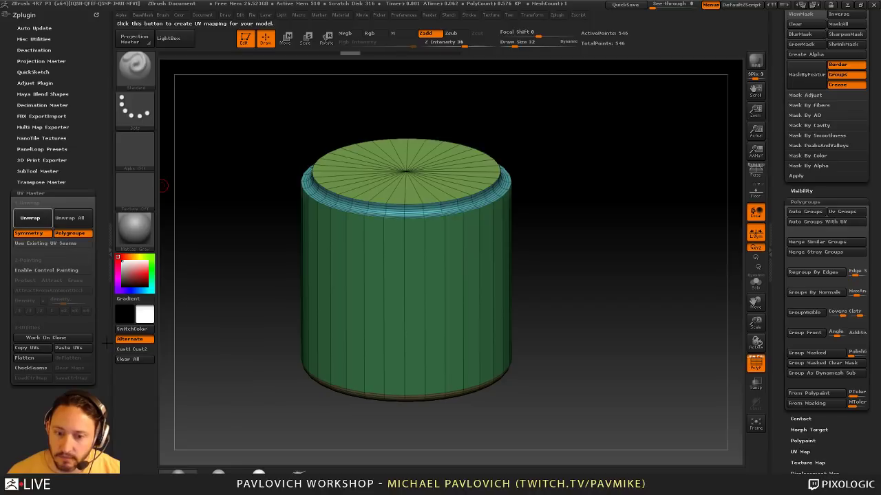
Flatten the cylinder to examine its UV shells and return it to its 3D form
click(25, 358)
mouse_move(674, 234)
alt+mouse_down()
mouse_move(671, 228)
mouse_move(678, 239)
alt+mouse_up()
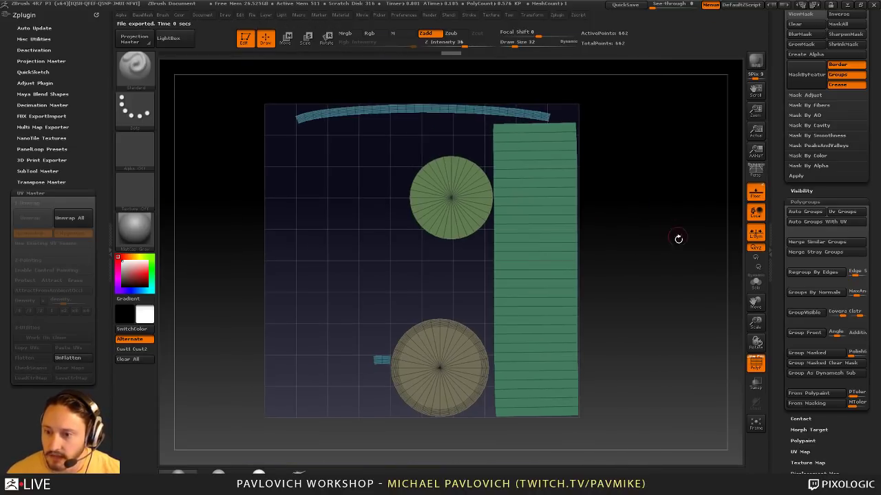
click(68, 357)
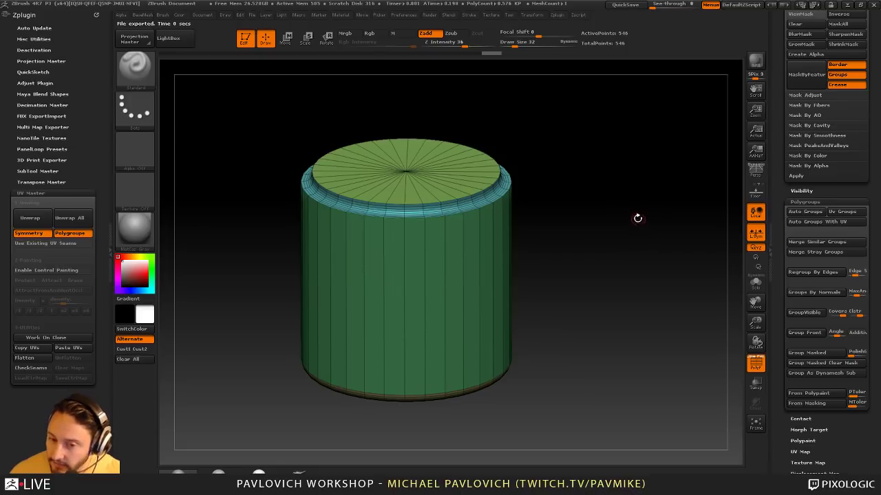
drag(602, 200, 594, 217)
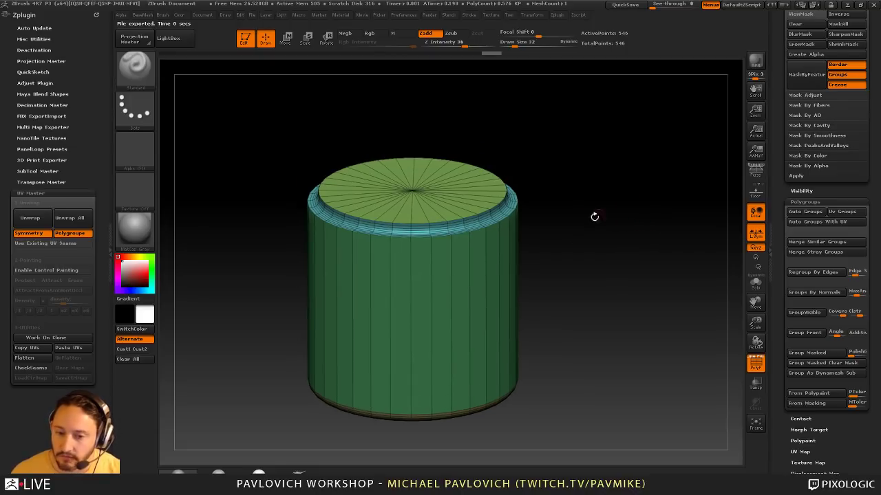
Create a Work On Clone copy of the cylinder, unwrap it with Polygroups, and flatten its UVs
click(47, 338)
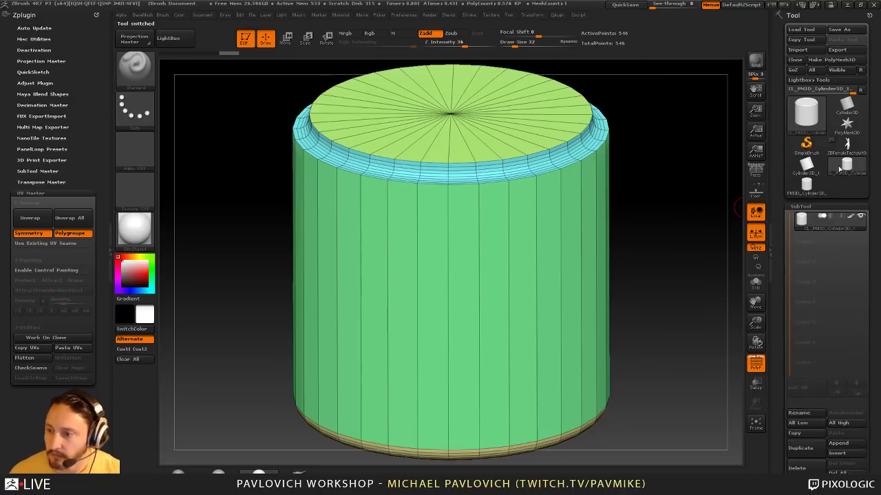
drag(682, 195, 622, 248)
click(30, 218)
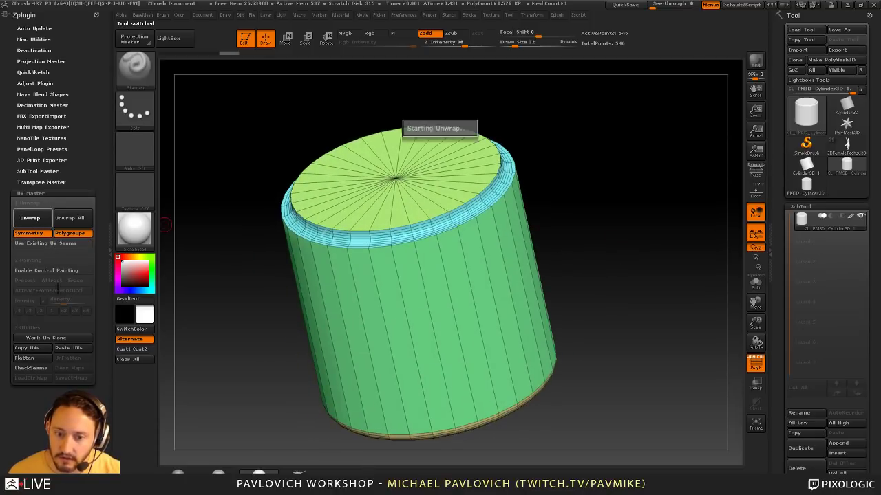
click(25, 358)
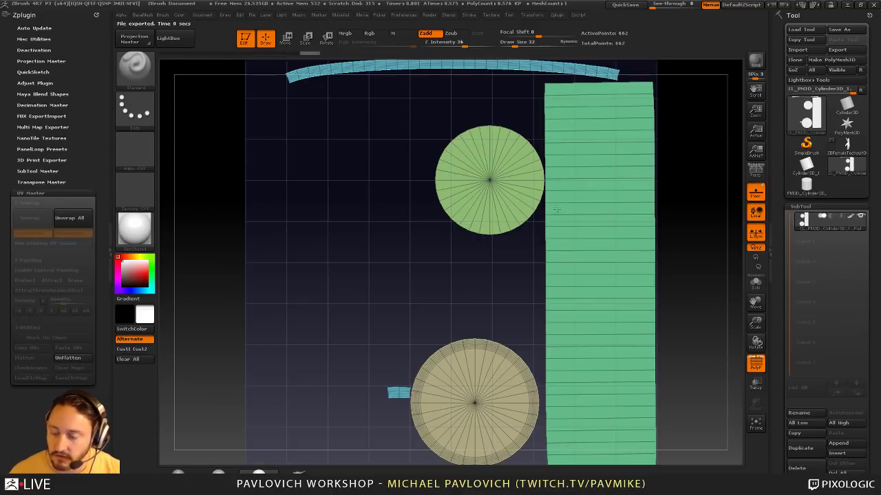
alt+drag(706, 222, 662, 223)
key(f)
key(s)
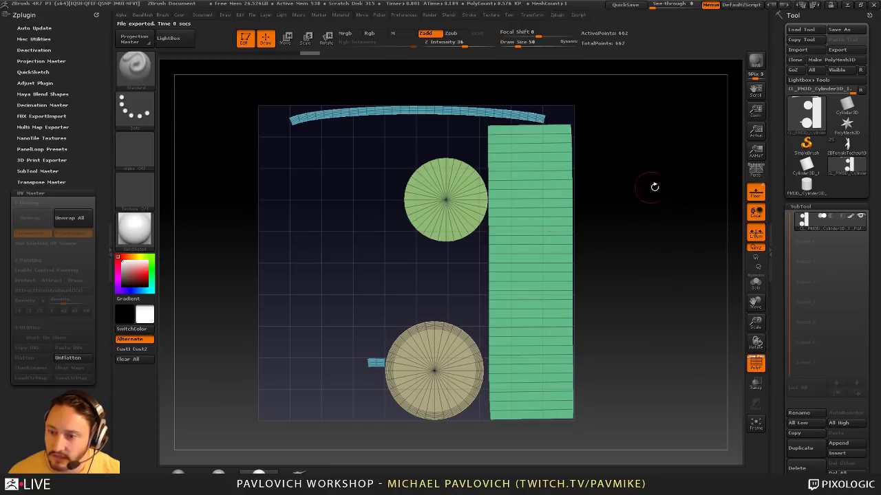
drag(654, 187, 639, 232)
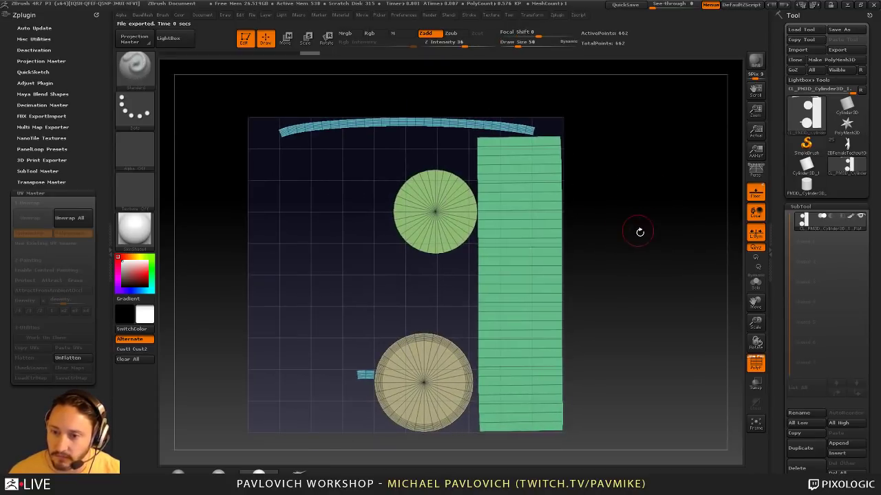
Dock the Brush palette and set Auto Masking's Mask By Polygroups to 100 for moving individual UV shells
key(w)
drag(434, 212, 662, 211)
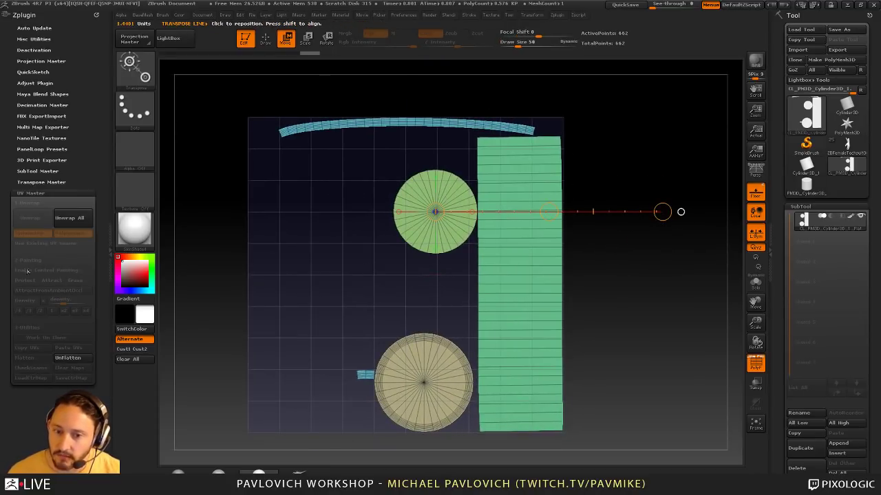
click(165, 15)
mouse_move(159, 25)
mouse_down()
mouse_move(78, 29)
mouse_move(55, 41)
mouse_up()
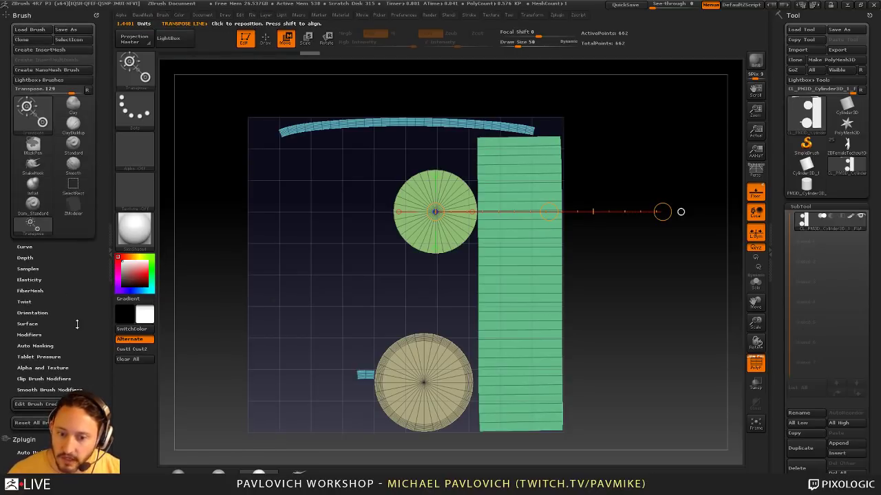
scroll(77, 324, down, 2)
click(35, 313)
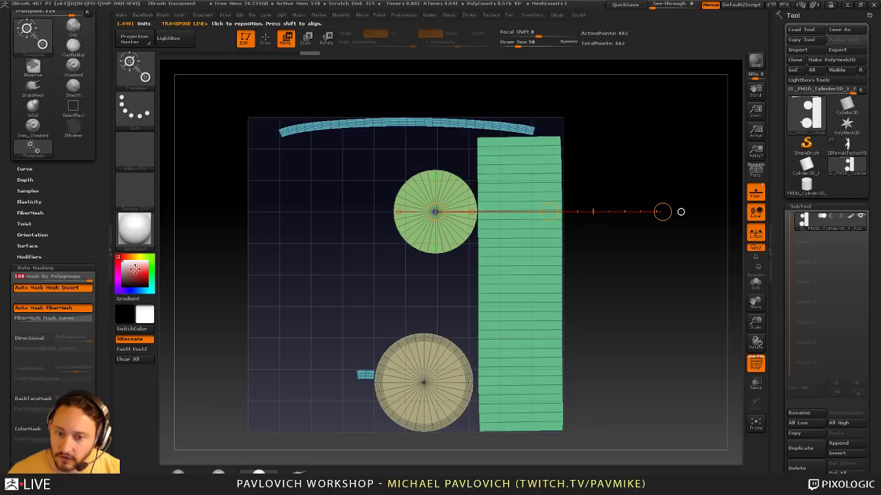
Move the two circular cap shells and the small rim piece into a column on the left of the UV layout
drag(424, 382, 516, 289)
drag(469, 335, 361, 165)
drag(428, 221, 387, 339)
mouse_move(408, 280)
mouse_down()
mouse_move(379, 324)
mouse_move(280, 390)
mouse_up()
key(q)
key(s)
drag(410, 342, 456, 341)
alt+drag(603, 289, 584, 236)
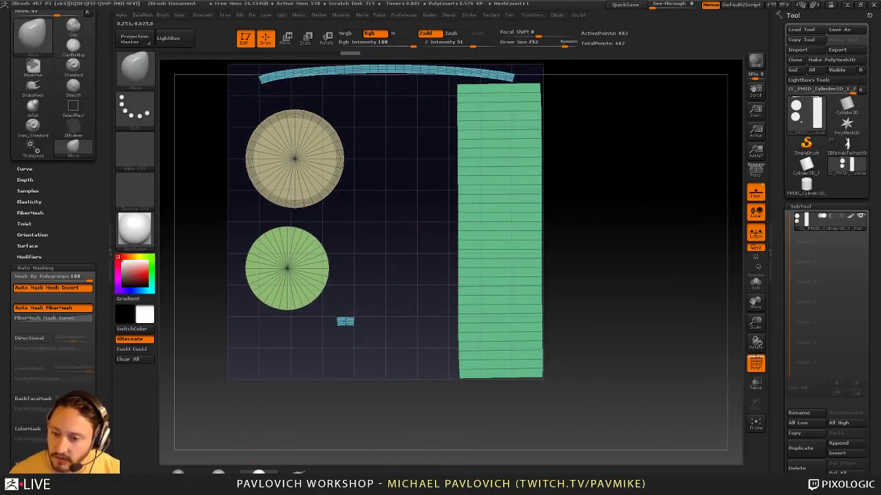
drag(175, 307, 217, 342)
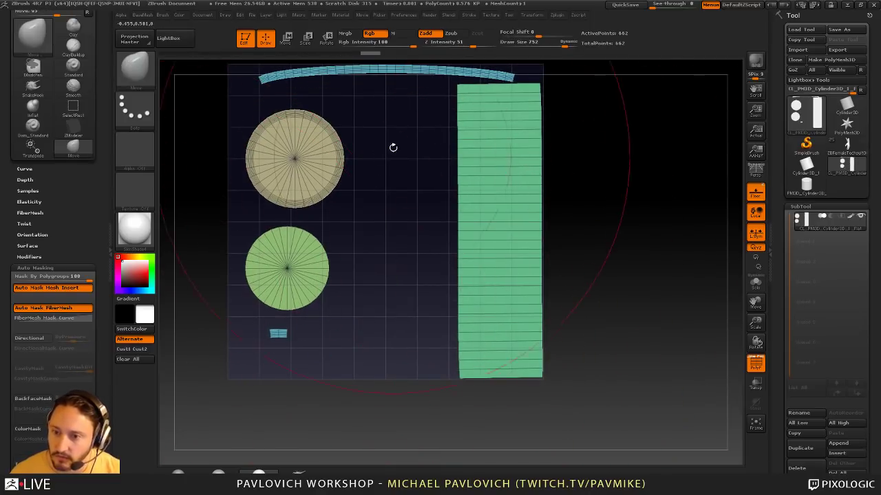
Mask the small rim piece and rotate the long curved rim strip to vertical with the Transpose line
alt+drag(573, 103, 580, 172)
mouse_move(358, 135)
mouse_down()
mouse_move(363, 155)
mouse_move(383, 157)
mouse_move(390, 148)
mouse_move(336, 140)
mouse_move(346, 137)
mouse_up()
mouse_move(626, 204)
alt+mouse_down()
mouse_move(590, 194)
mouse_move(605, 235)
alt+mouse_up()
key(r)
drag(382, 254, 341, 369)
mouse_move(357, 171)
shift+mouse_down()
mouse_move(540, 171)
mouse_move(479, 74)
mouse_move(311, 60)
shift+mouse_up()
drag(557, 171, 476, 265)
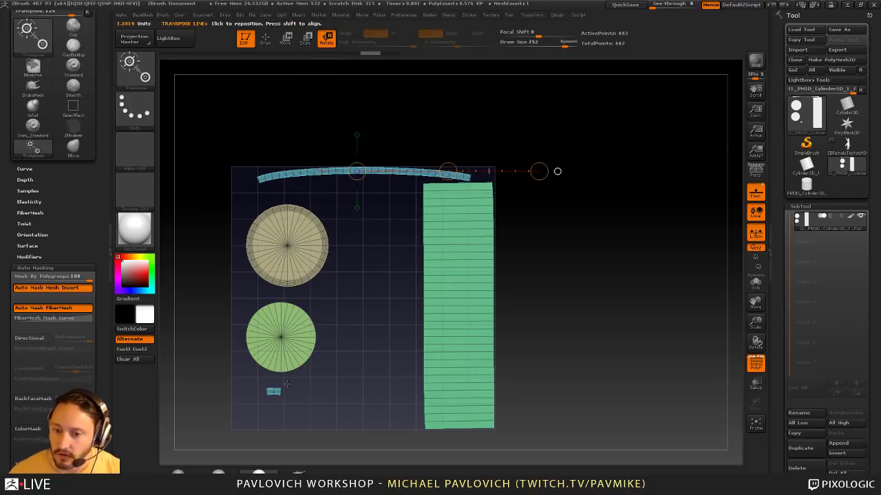
ctrl+drag(245, 382, 306, 418)
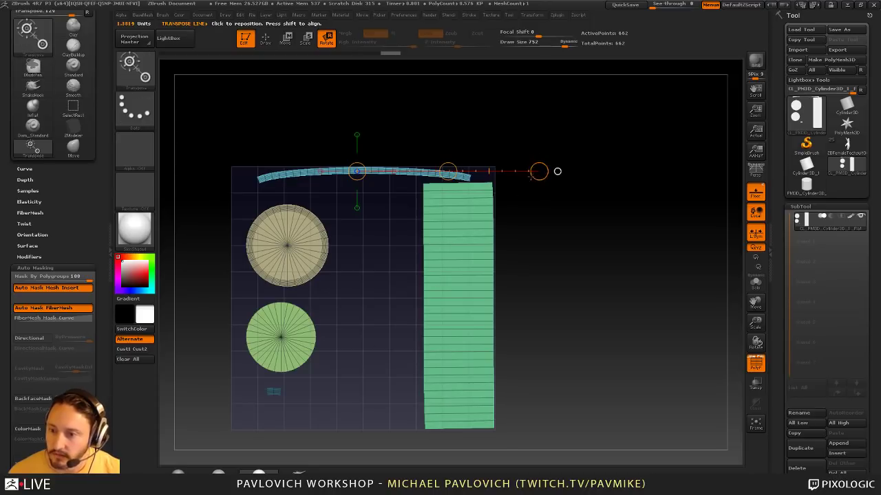
drag(530, 176, 376, 147)
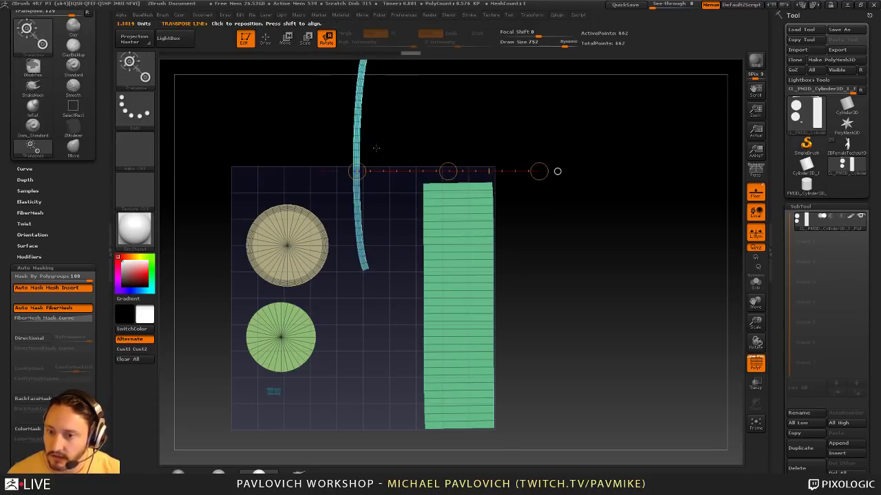
Move the vertical rim strip between the circular cap shells and the rectangular side shell
key(w)
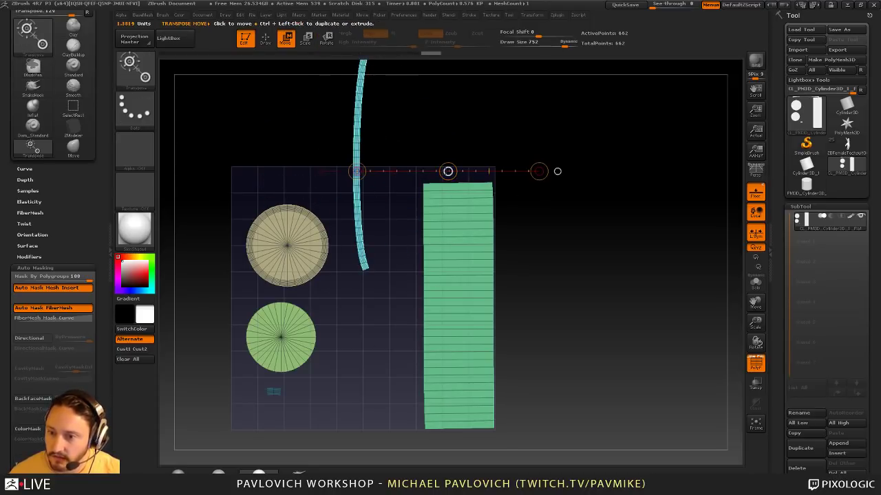
drag(448, 171, 440, 276)
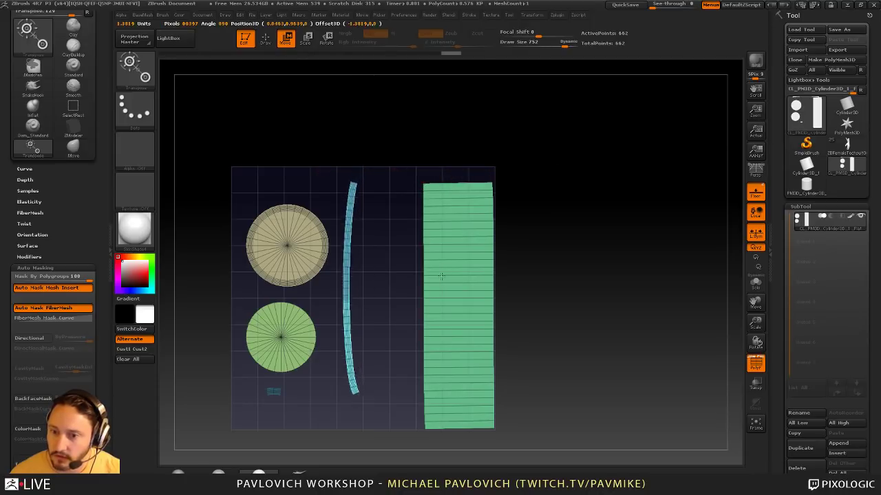
key(q)
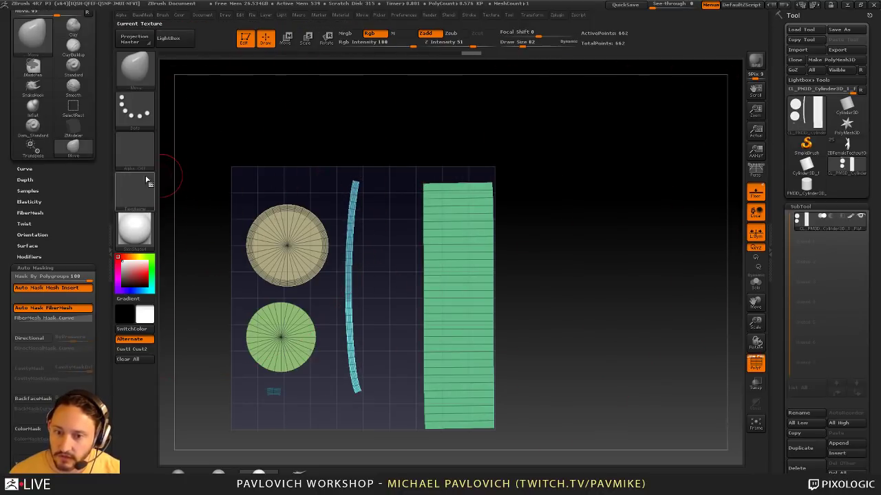
Unflatten the cloned cylinder and switch to the Cylinder3D_1 tool
drag(89, 205, 104, 81)
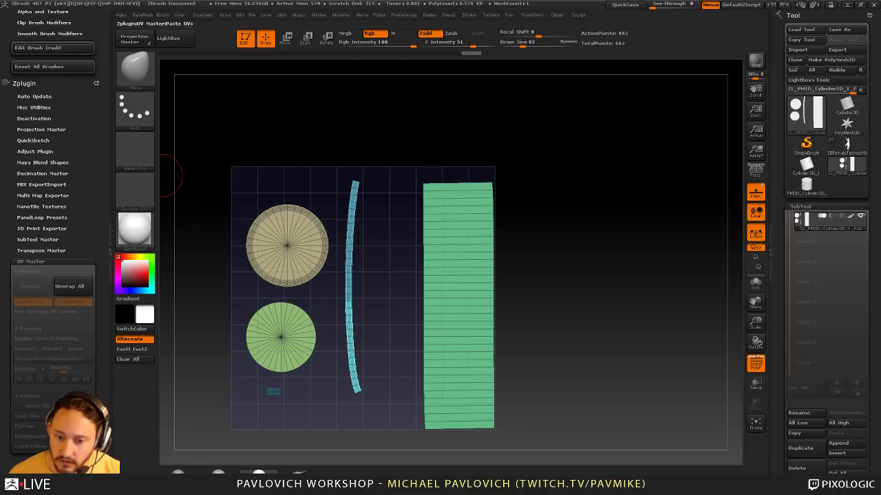
click(72, 427)
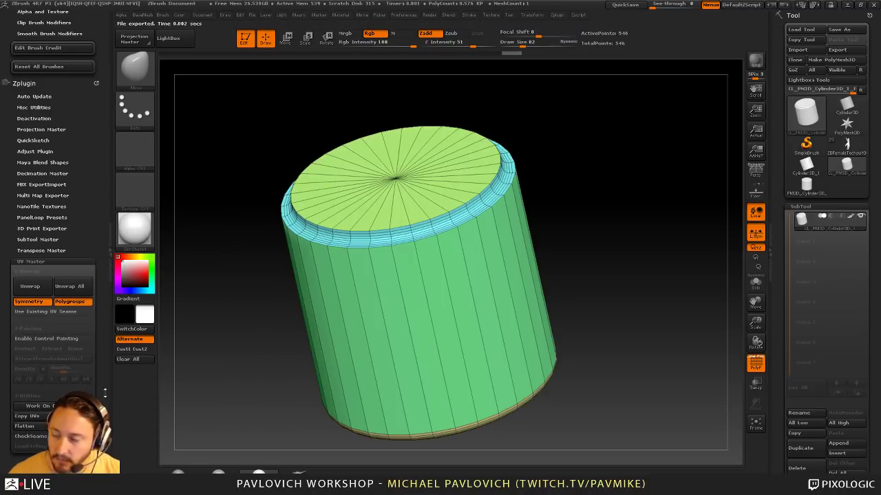
click(807, 167)
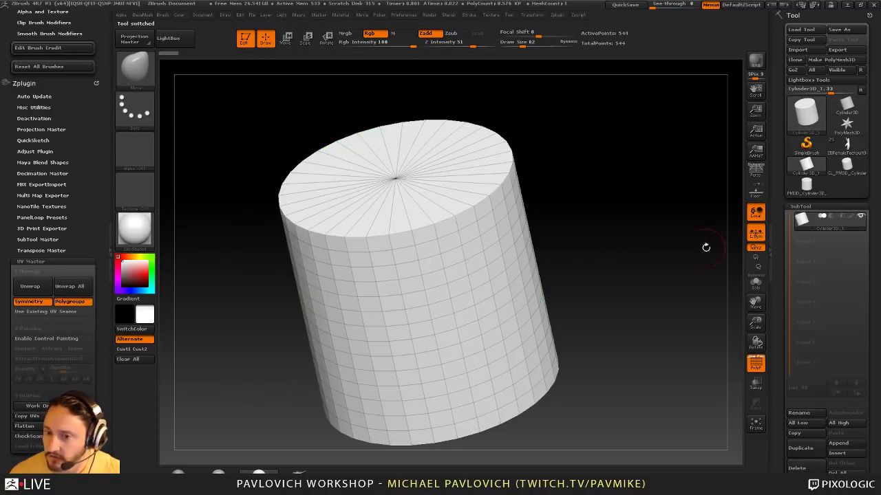
Switch to the polygrouped PM3D_Cylinder3D tool and preview its UV layout with a New From UV Map texture, turning the texture off when done
click(798, 193)
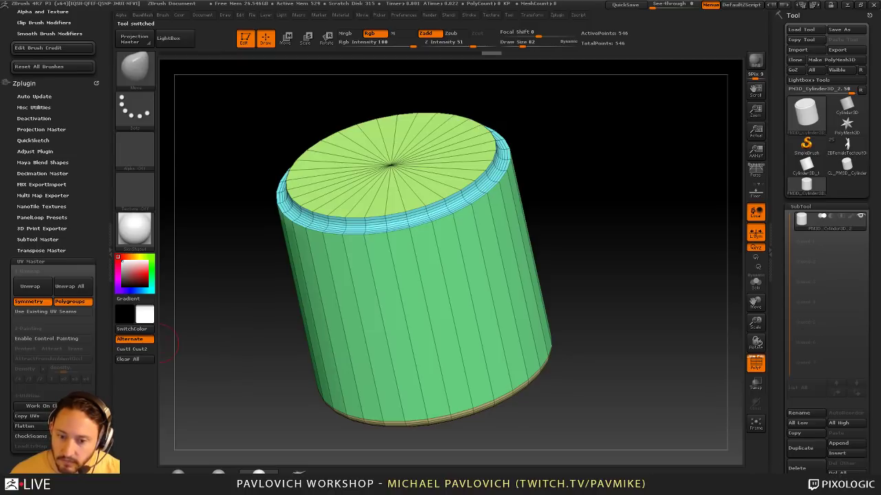
drag(778, 322, 783, 163)
shift+click(808, 203)
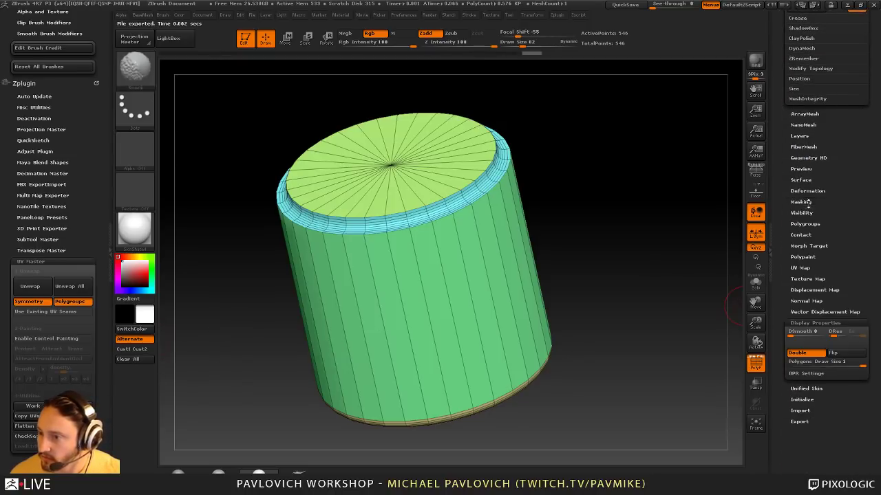
click(805, 279)
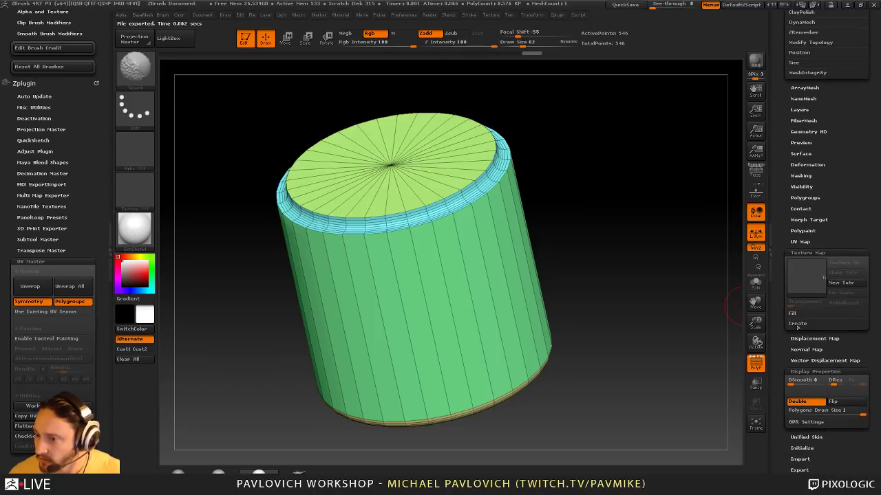
click(822, 354)
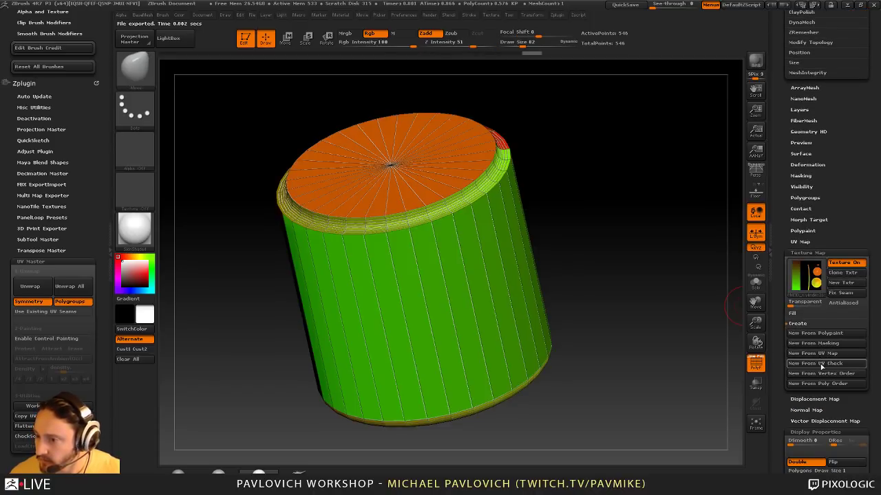
drag(707, 258, 633, 256)
click(843, 262)
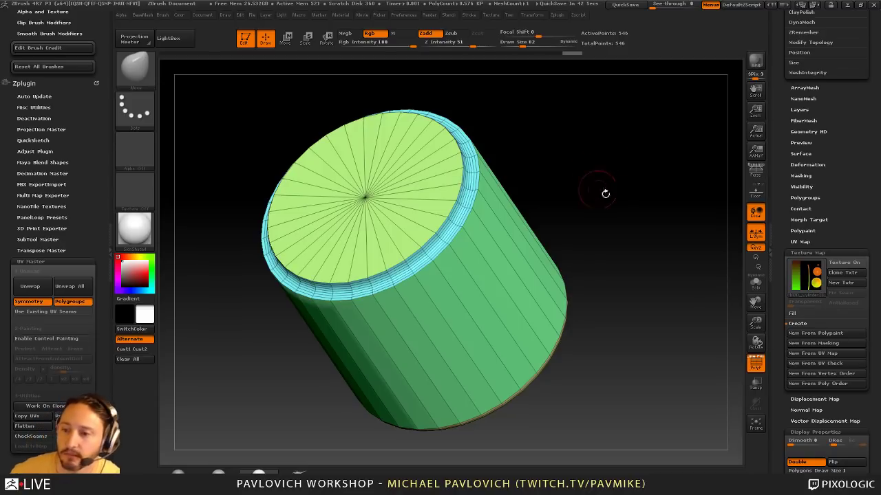
Select the Standard brush and adjust its draw size
key(b)
key(s)
key(t)
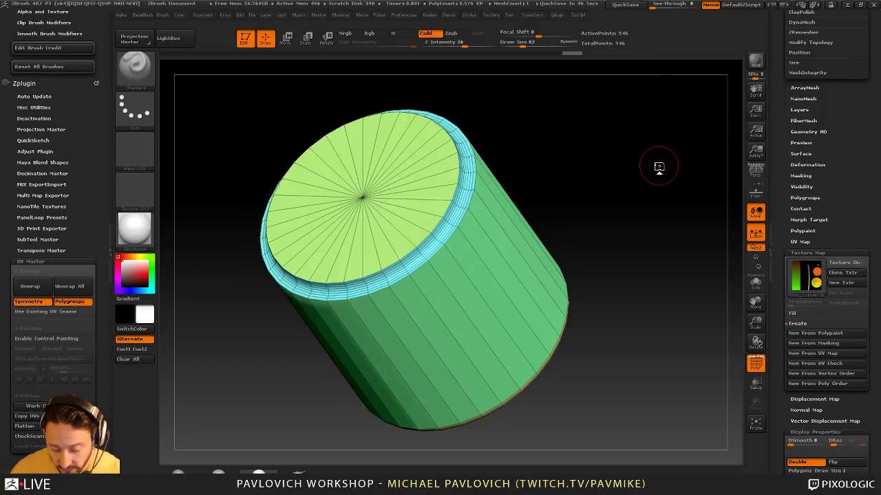
key(s)
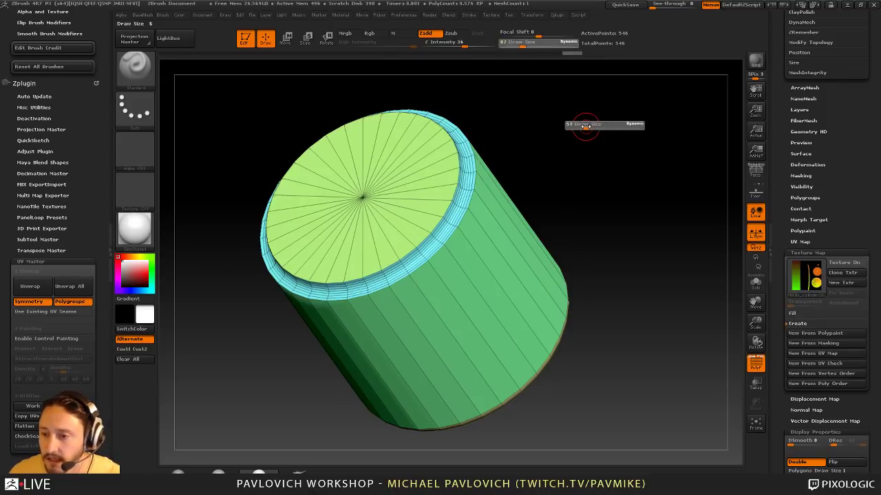
click(585, 126)
drag(586, 125, 659, 164)
drag(785, 139, 783, 375)
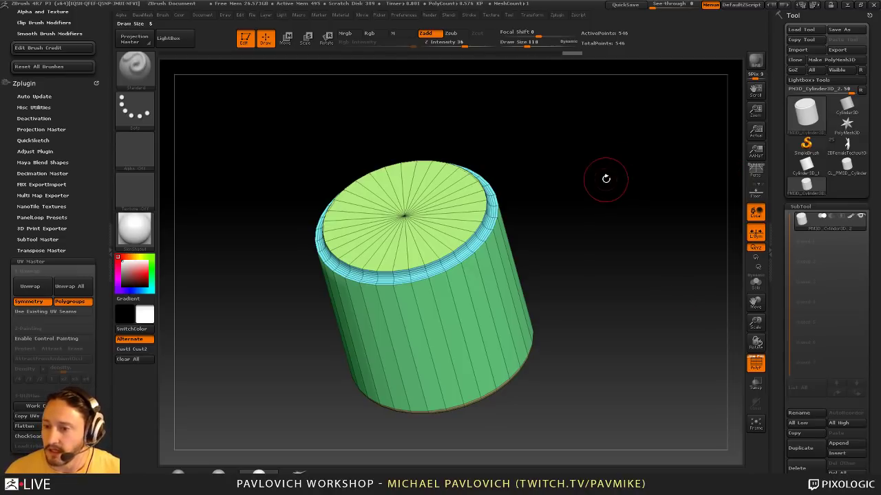
key(s)
click(605, 179)
alt+drag(604, 178, 615, 193)
Dock the Zplugin palette in the tray again with its UV Master section collapsed
drag(102, 45, 103, 386)
click(96, 16)
click(98, 14)
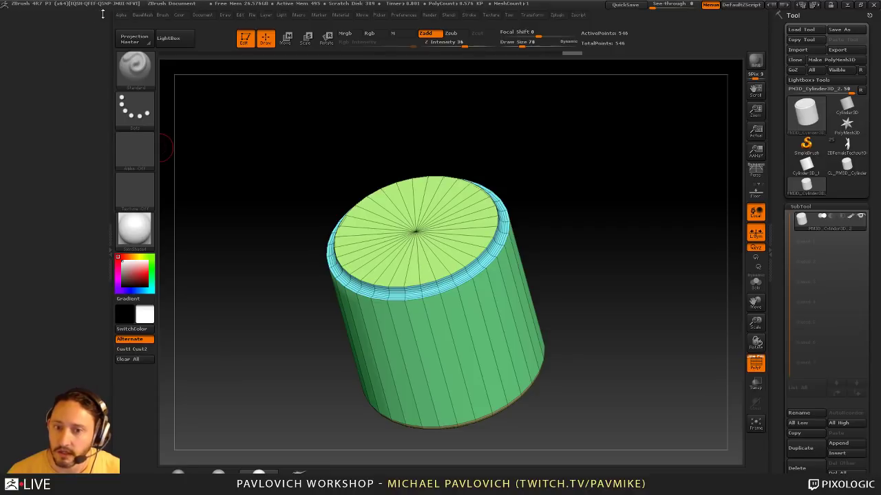
click(557, 15)
click(554, 28)
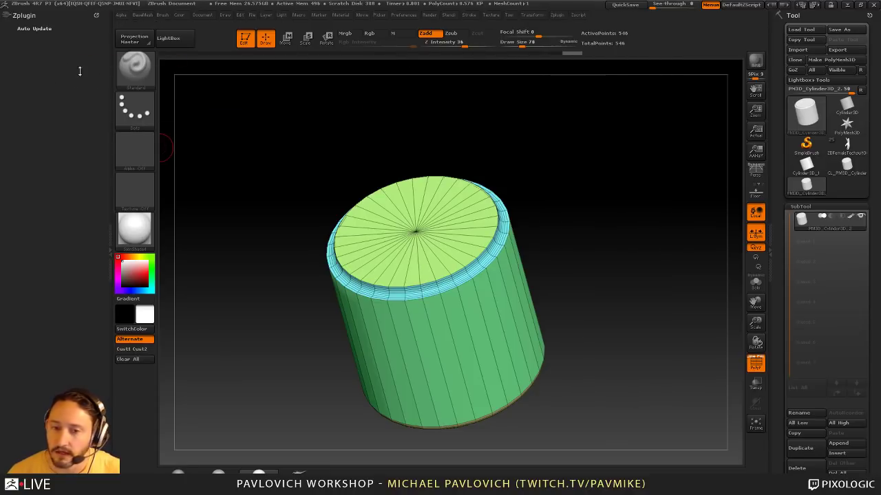
click(59, 195)
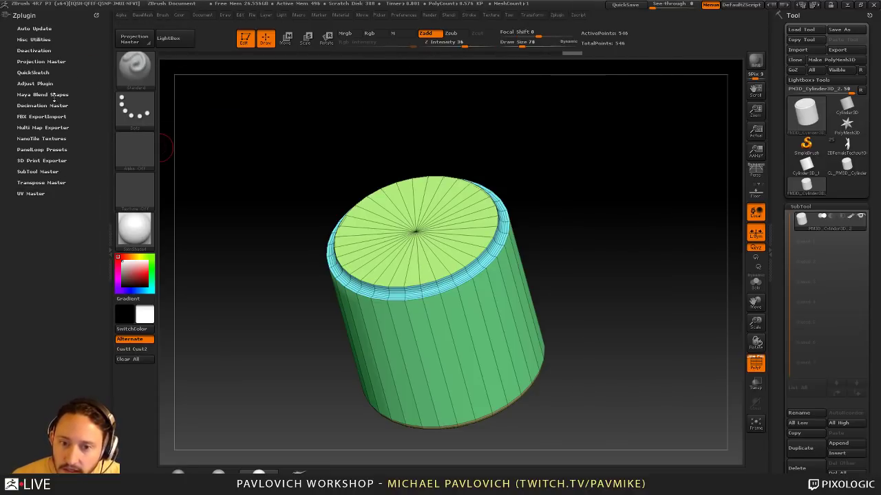
Expand the 3D Print Exporter plugin and examine its size, export and advanced options
click(41, 161)
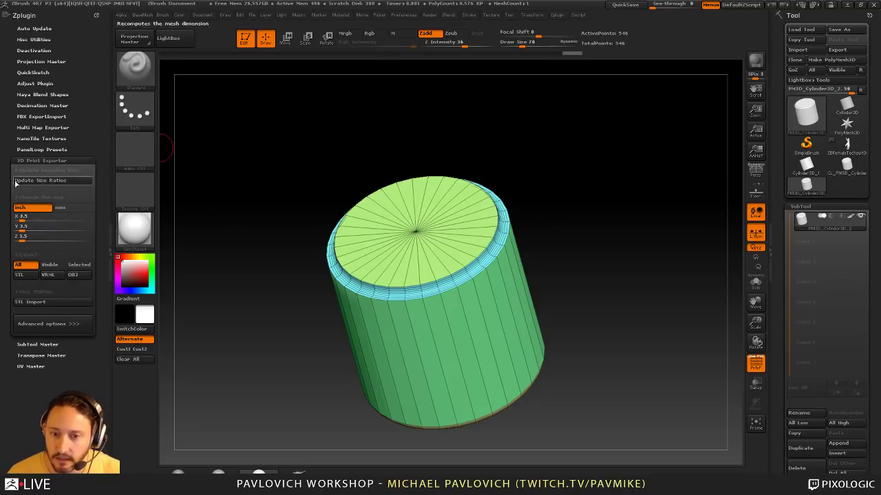
click(53, 329)
drag(6, 391, 9, 274)
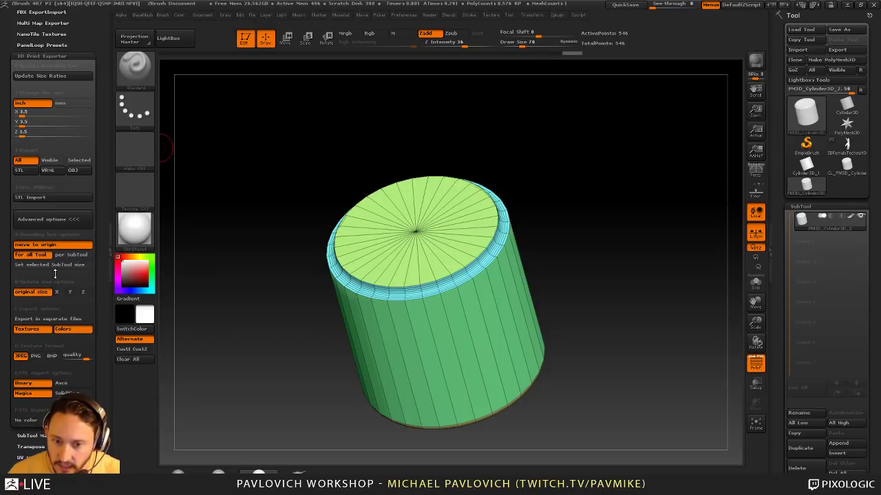
scroll(8, 337, up, 2)
drag(8, 337, 8, 375)
mouse_move(603, 215)
mouse_down()
mouse_move(615, 218)
mouse_move(596, 223)
mouse_up()
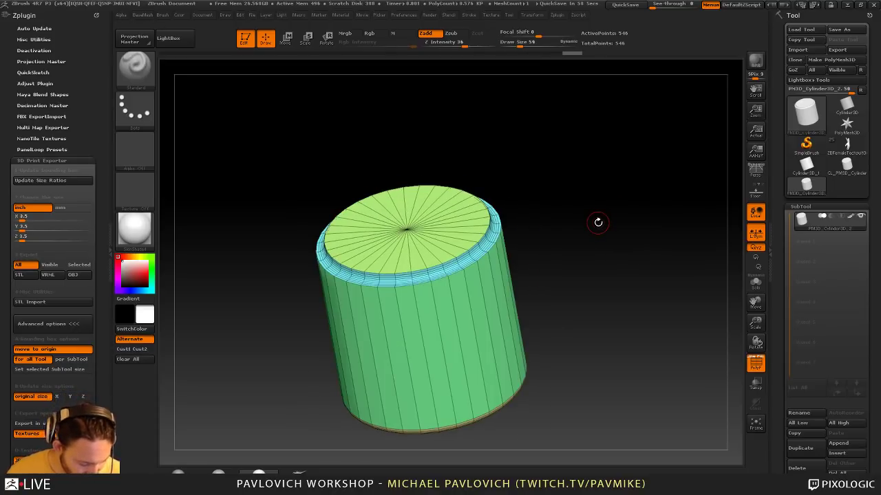
key(super)
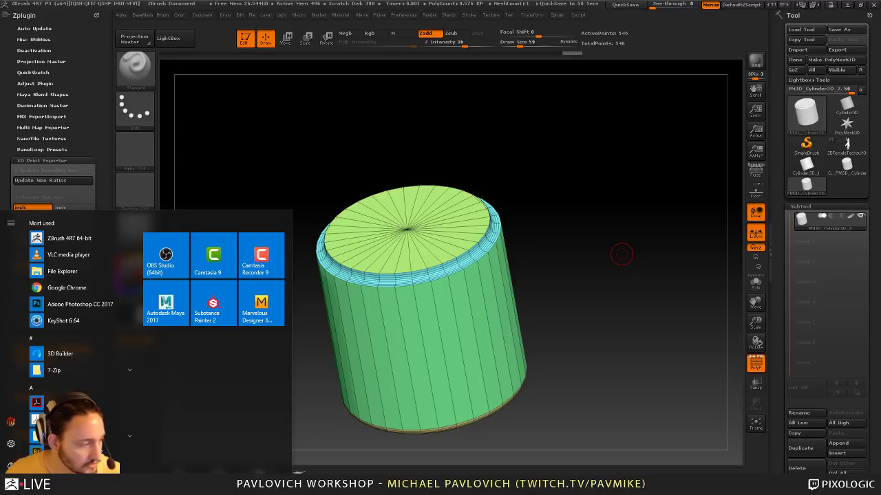
key(Escape)
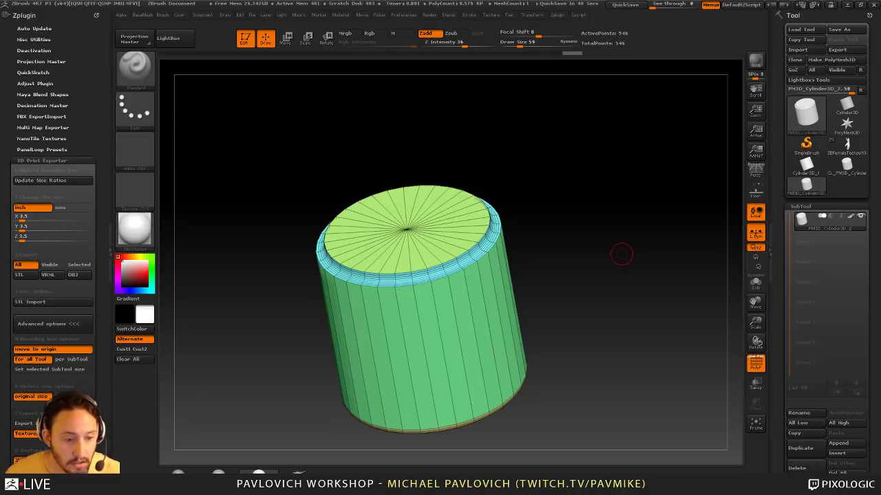
drag(474, 187, 569, 134)
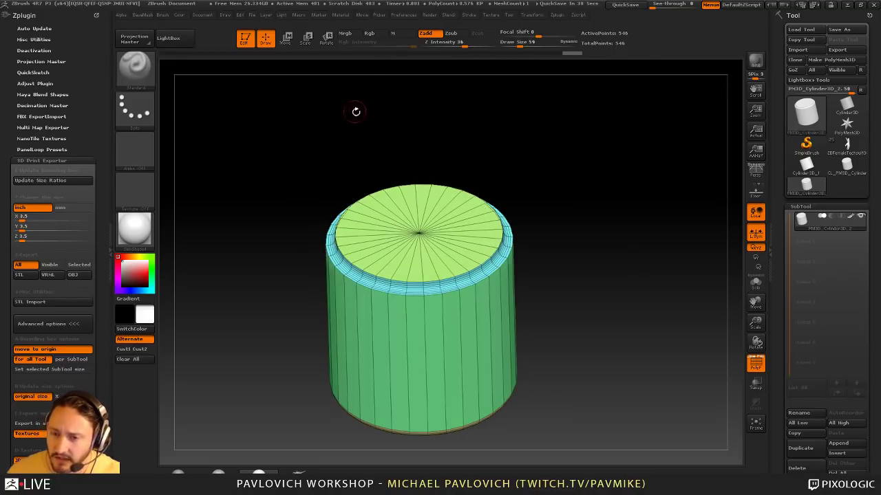
alt+drag(378, 135, 373, 123)
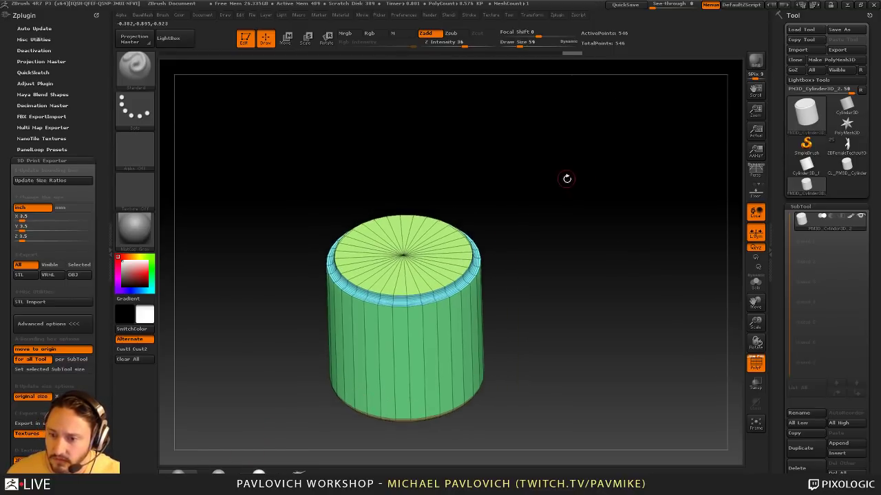
Inspect the cylinder's cap, rim and side from several angles, first without PolyFrame and again with it displayed
click(756, 364)
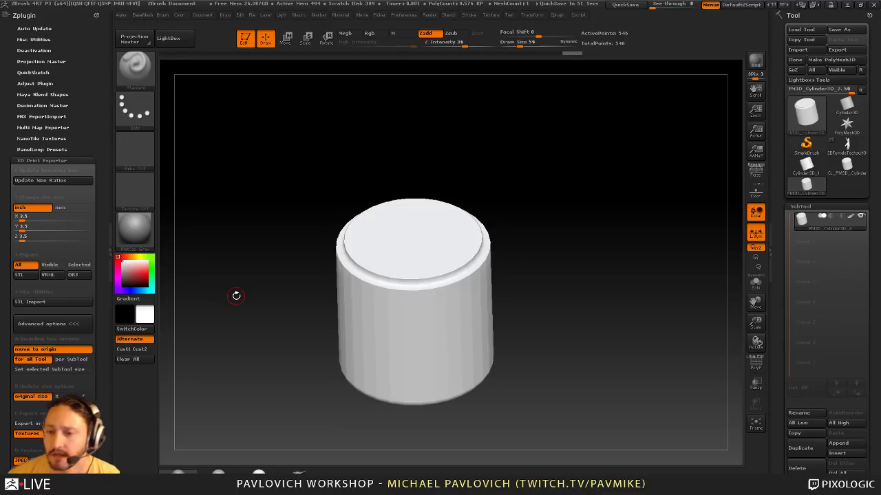
drag(637, 251, 562, 276)
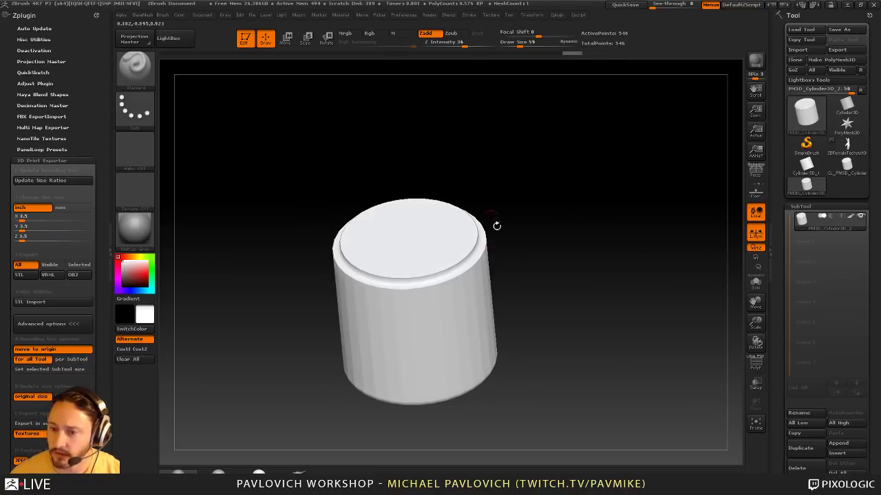
drag(460, 210, 458, 250)
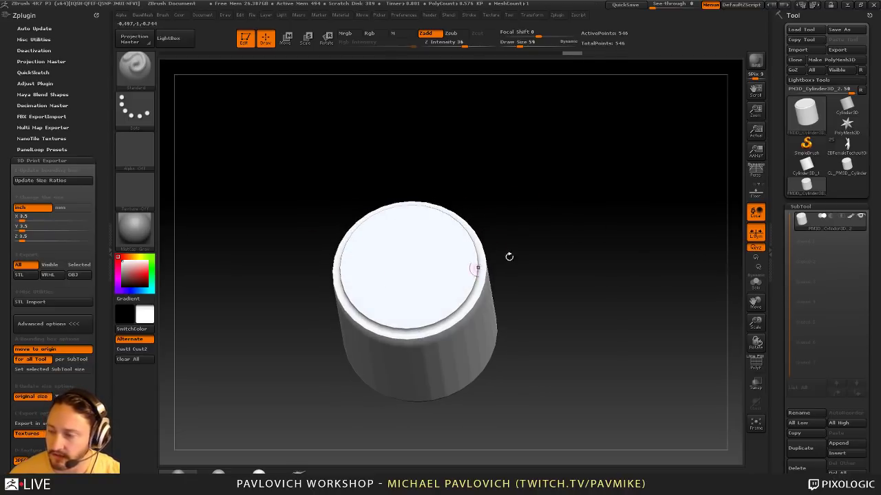
click(756, 363)
drag(638, 248, 578, 258)
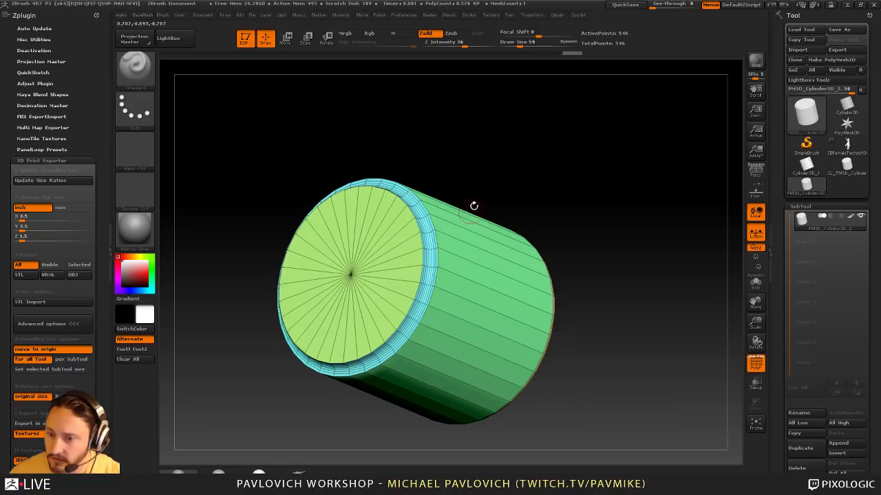
drag(623, 228, 470, 237)
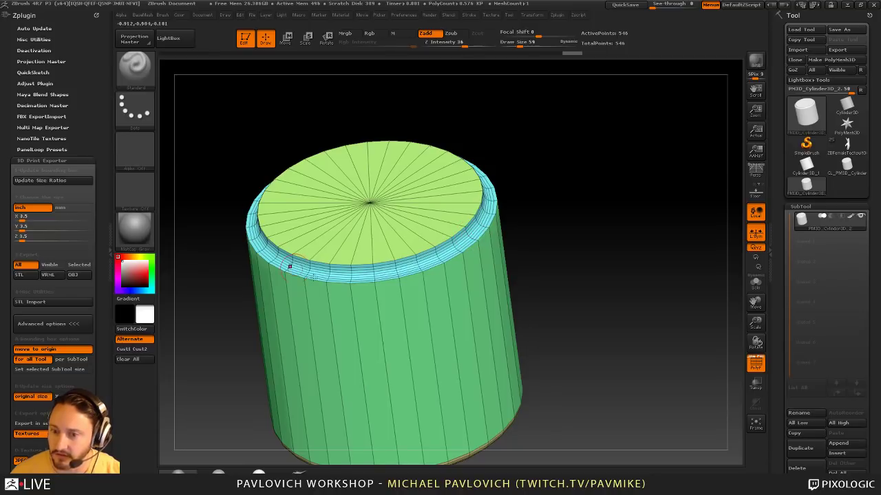
drag(548, 151, 559, 153)
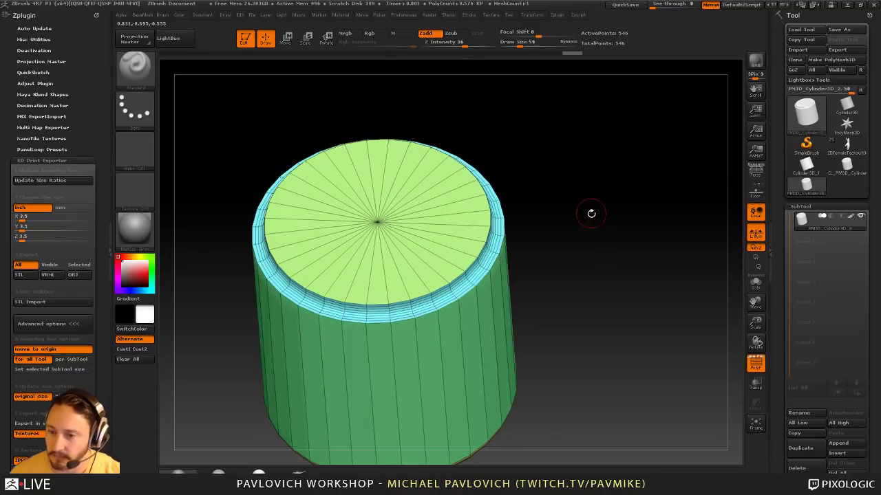
drag(590, 208, 615, 165)
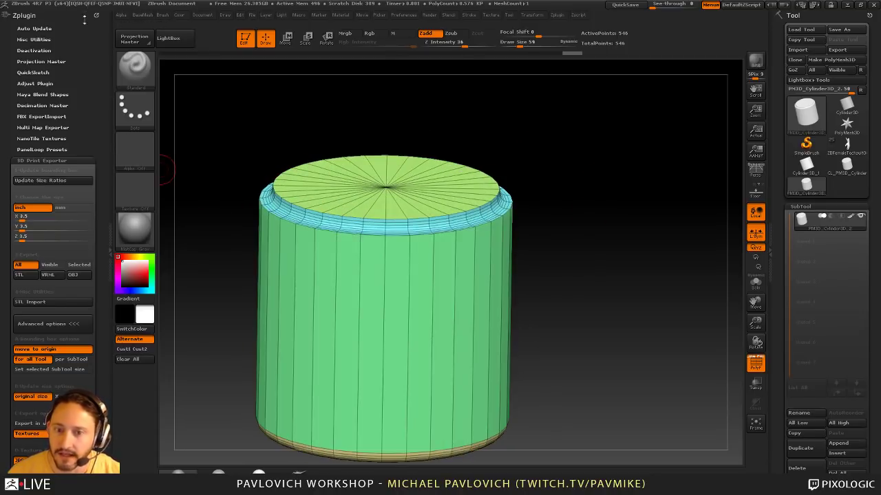
Collapse the 3D Print Exporter and enable Control Painting in UV Master with the Attract mode
click(50, 160)
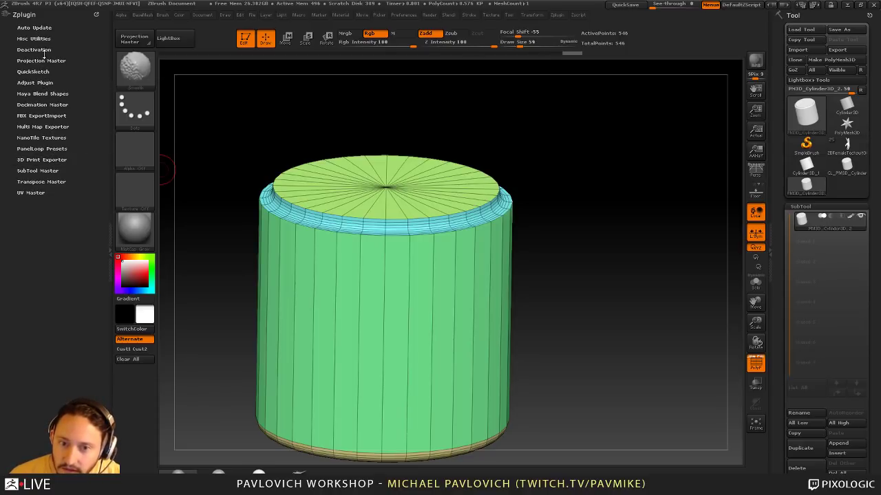
click(31, 193)
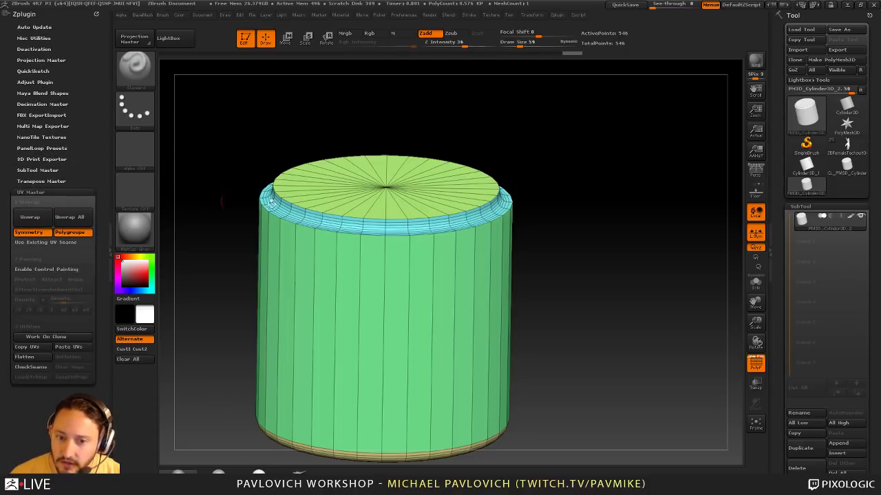
mouse_move(571, 207)
mouse_down()
mouse_move(585, 199)
mouse_move(596, 215)
mouse_up()
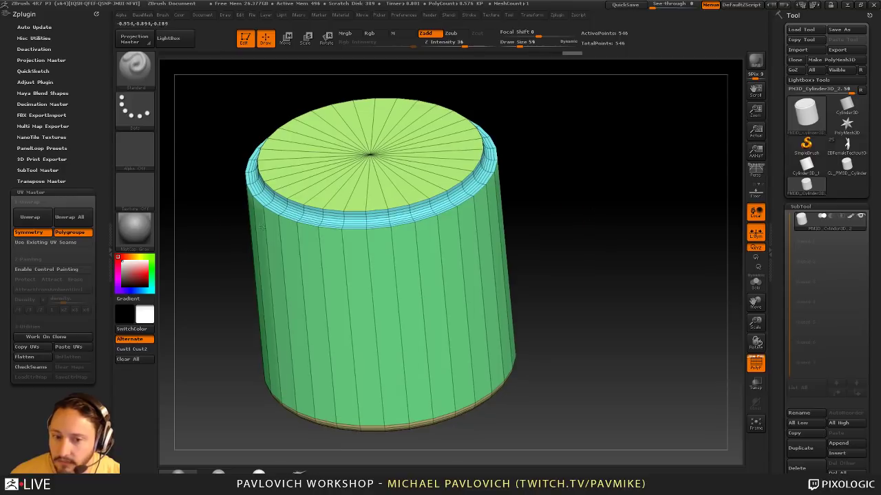
click(44, 270)
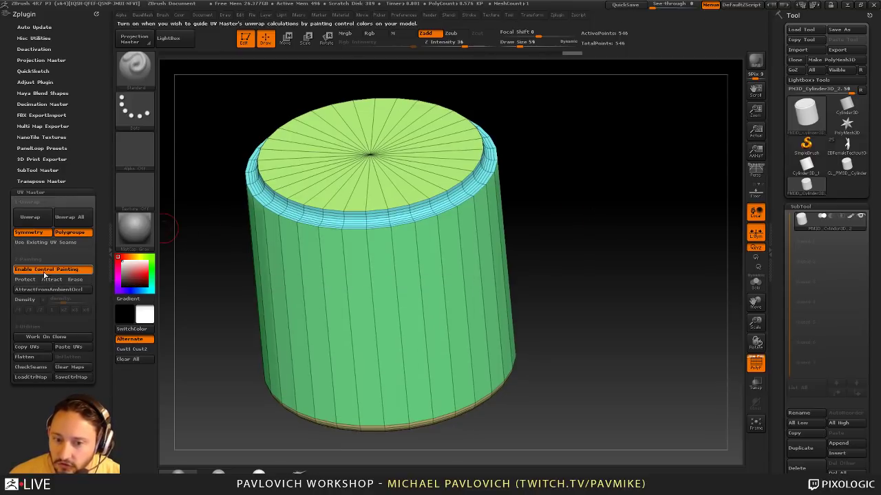
click(52, 280)
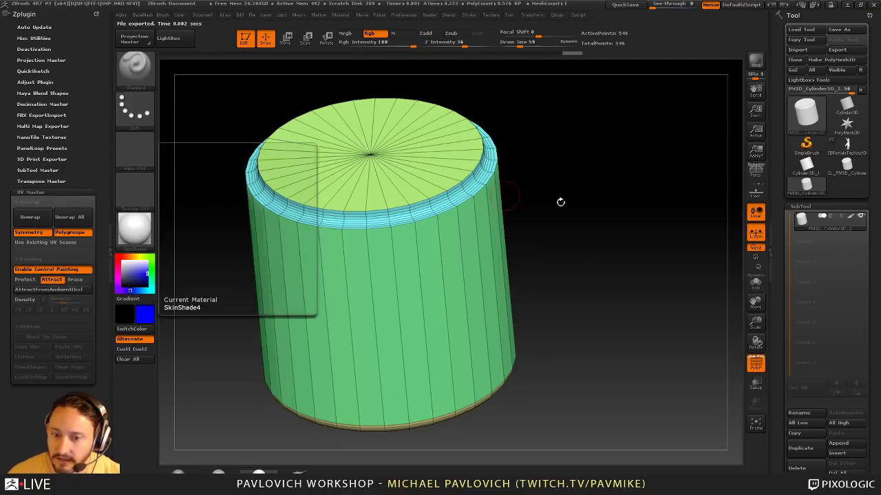
Enlarge the brush and try an Attract stroke across the edge of the cylinder's cap, undoing the stroke
drag(562, 198, 555, 211)
key(])
key(])
key(])
mouse_move(403, 223)
mouse_down()
mouse_move(408, 250)
mouse_move(404, 243)
mouse_up()
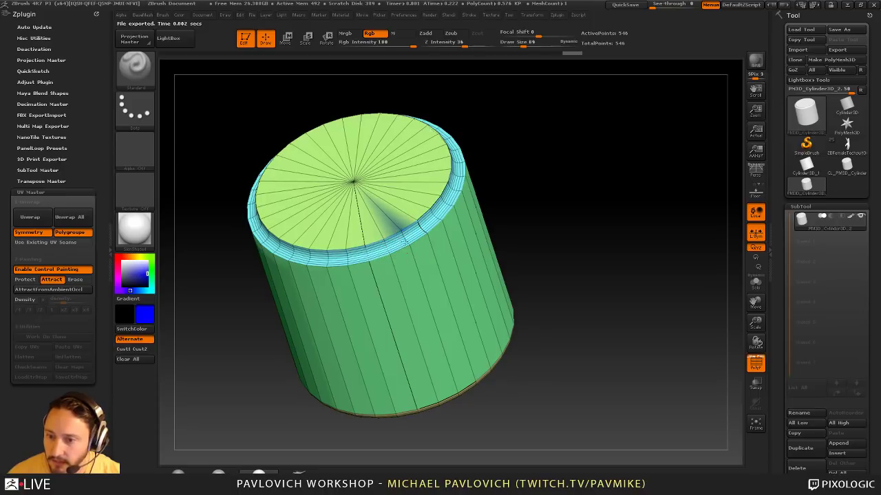
key(ctrl+z)
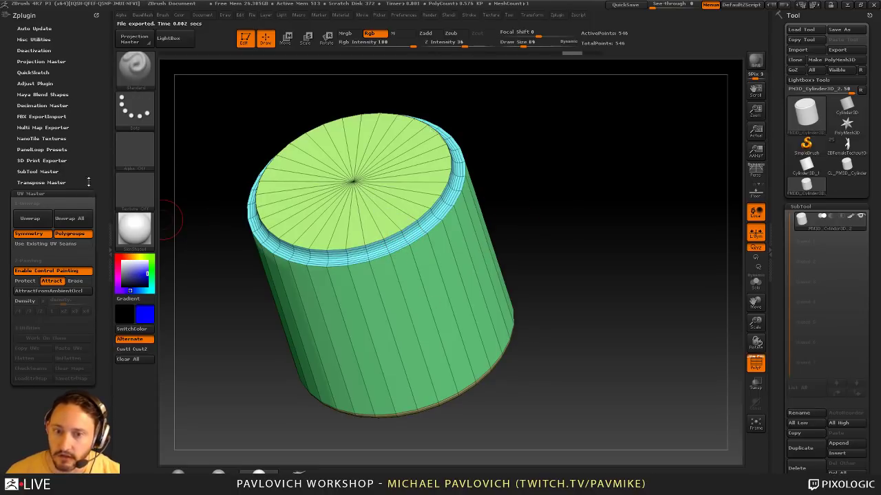
Lower the Standard brush's Mask By Polygroups auto-masking value
click(163, 16)
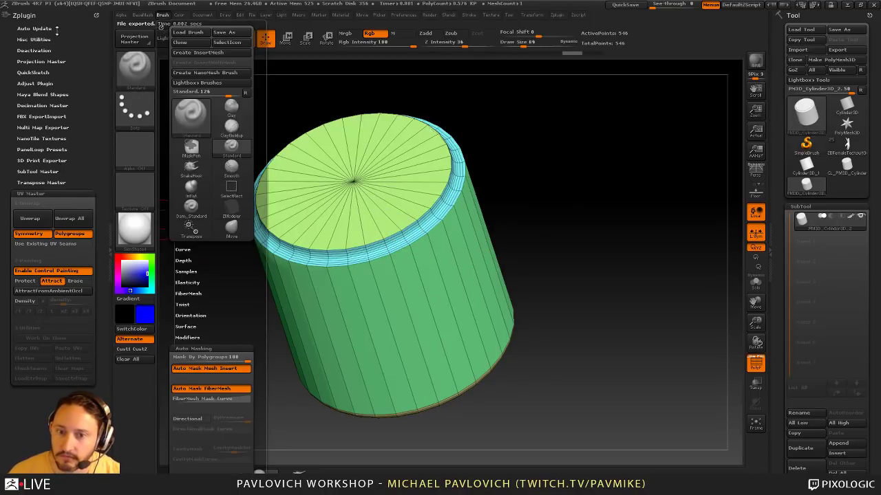
click(162, 16)
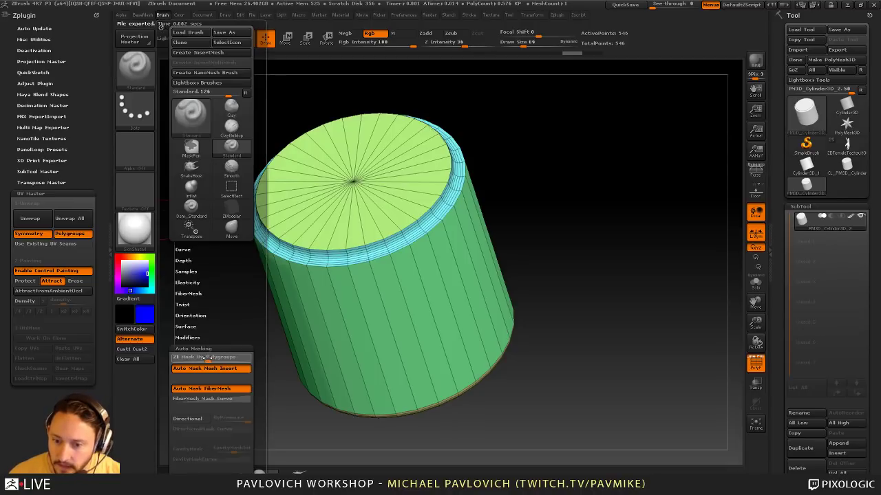
mouse_move(571, 217)
mouse_down()
mouse_move(560, 191)
mouse_move(442, 164)
mouse_up()
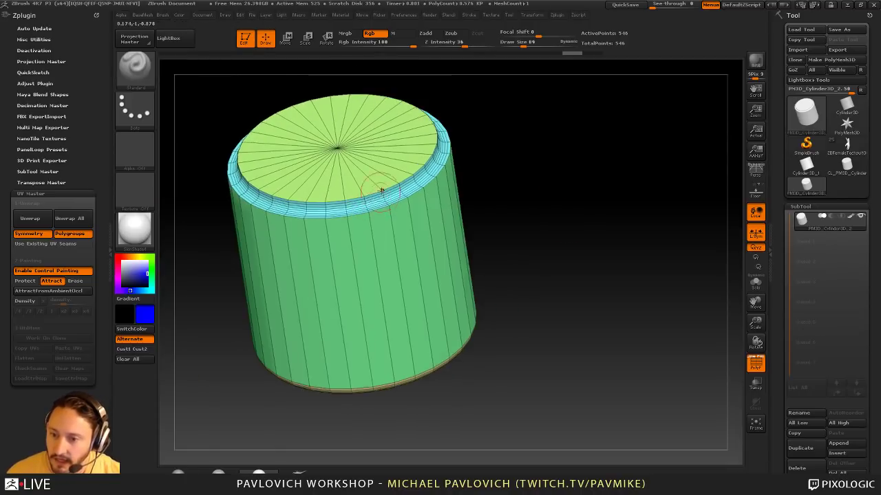
Paint an Attract stroke from the cap's edge across the rim and down the cylinder's side to its base
drag(376, 193, 382, 190)
alt+drag(545, 305, 511, 148)
drag(379, 241, 396, 317)
drag(525, 131, 447, 225)
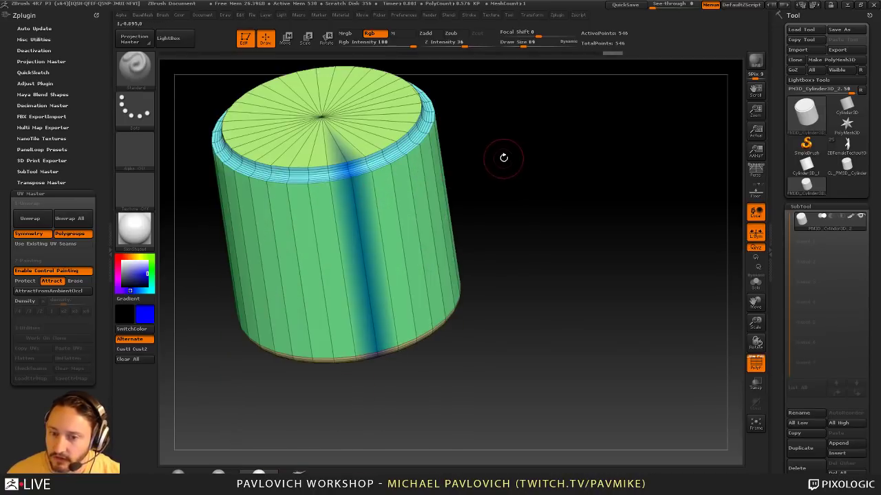
Switch to Protect painting, enlarge the brush and paint a broad area over the cylinder's opposite side, rim and adjoining cap
click(32, 282)
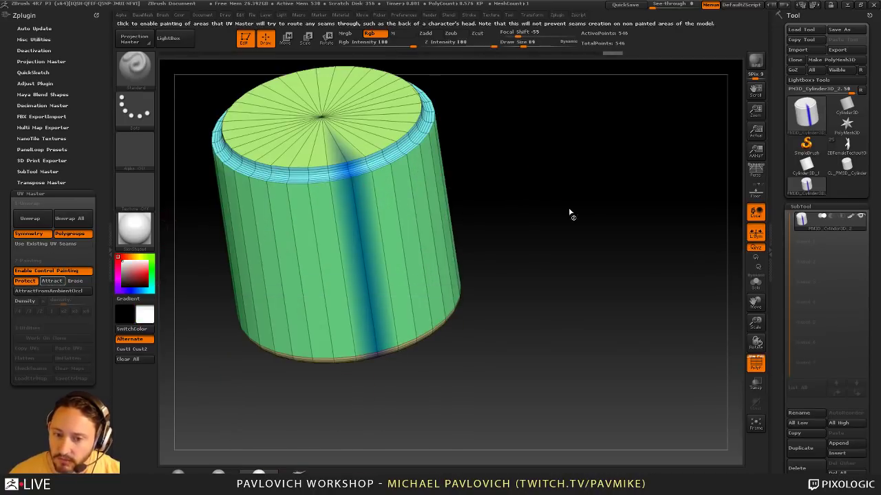
drag(570, 212, 539, 227)
key(bracketright)
key(bracketright)
key(bracketright)
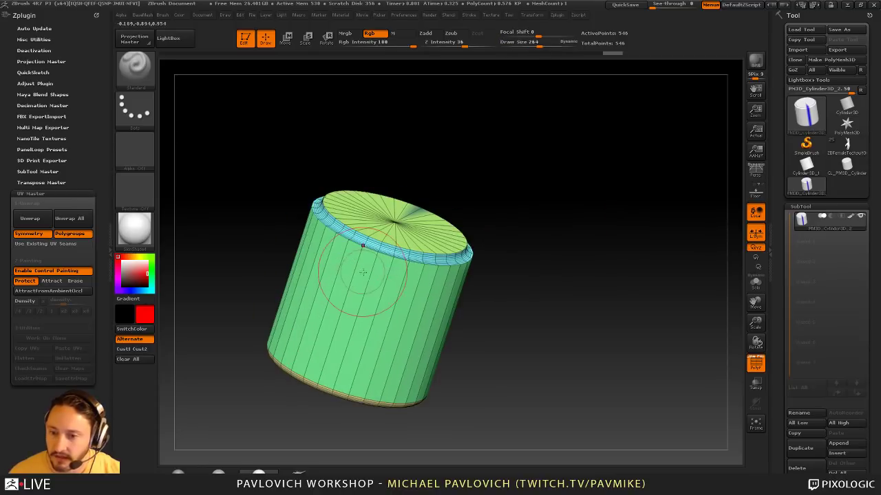
alt+drag(507, 259, 513, 221)
mouse_move(344, 231)
mouse_down()
mouse_move(375, 282)
mouse_move(351, 218)
mouse_move(327, 302)
mouse_up()
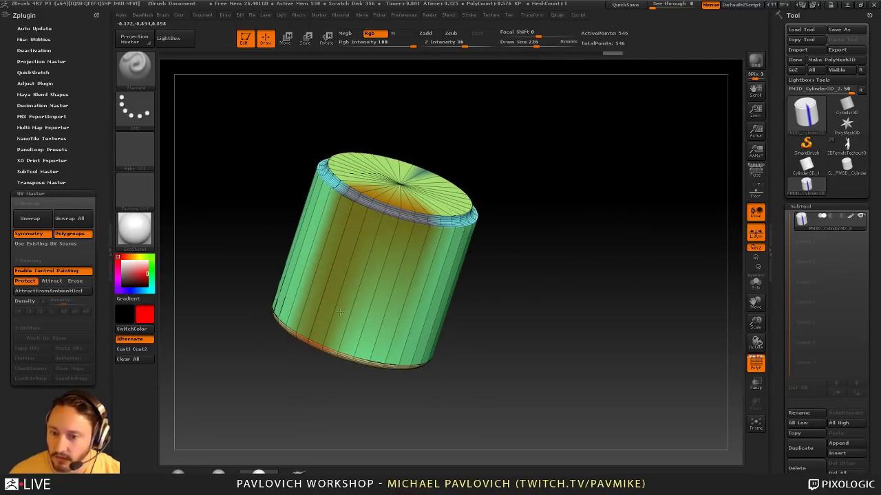
mouse_move(344, 406)
mouse_down()
mouse_move(350, 337)
mouse_move(385, 316)
mouse_move(331, 281)
mouse_up()
drag(585, 179, 593, 303)
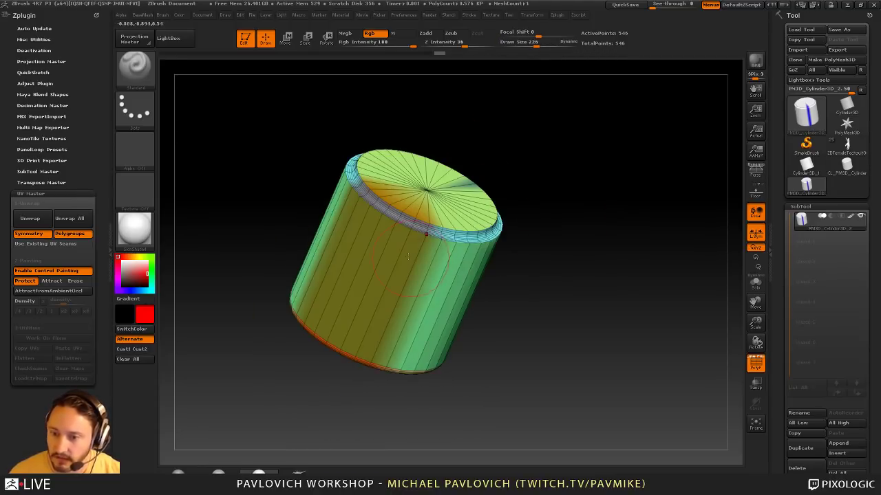
drag(425, 232, 367, 185)
drag(664, 258, 612, 228)
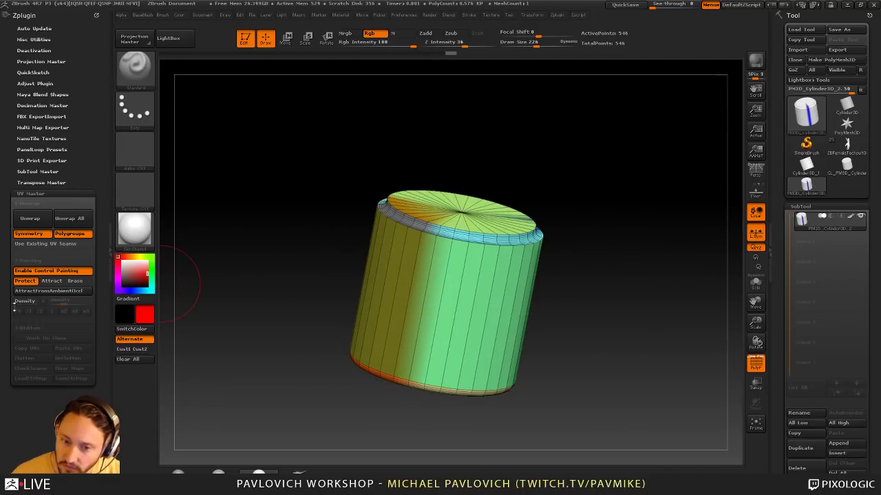
Hide the PolyFrame and compare the Density, Attract and Protect control maps, finishing in Density mode
click(26, 301)
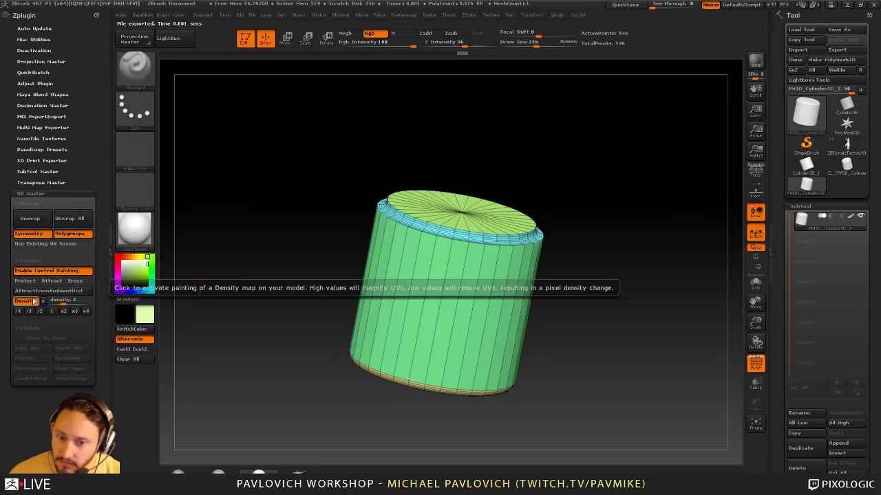
click(756, 363)
drag(662, 337, 610, 323)
click(49, 281)
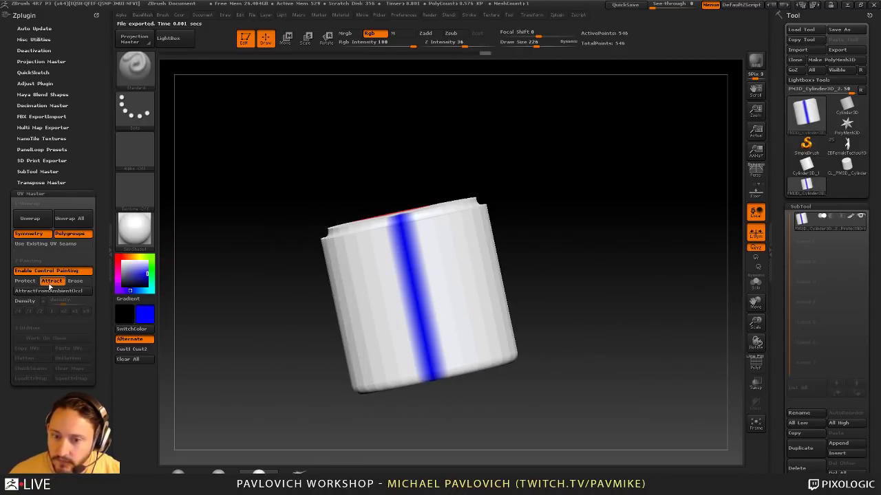
click(36, 282)
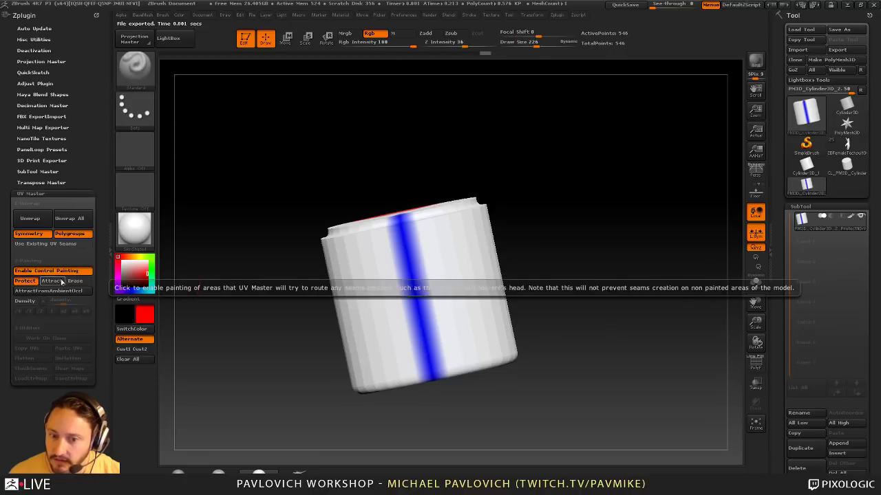
click(25, 301)
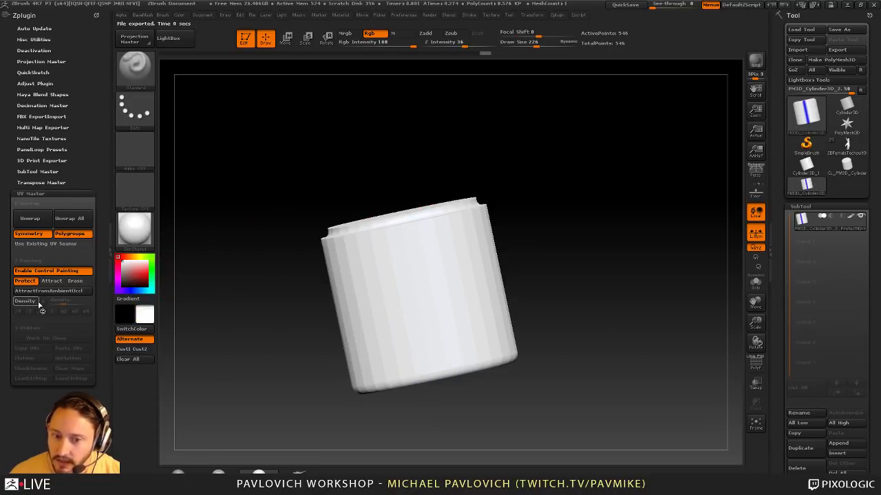
Set the density to x3 and paint a broad area over the cylinder's side and the adjoining part of the cap
mouse_move(285, 191)
mouse_down()
mouse_move(553, 202)
mouse_move(525, 199)
mouse_up()
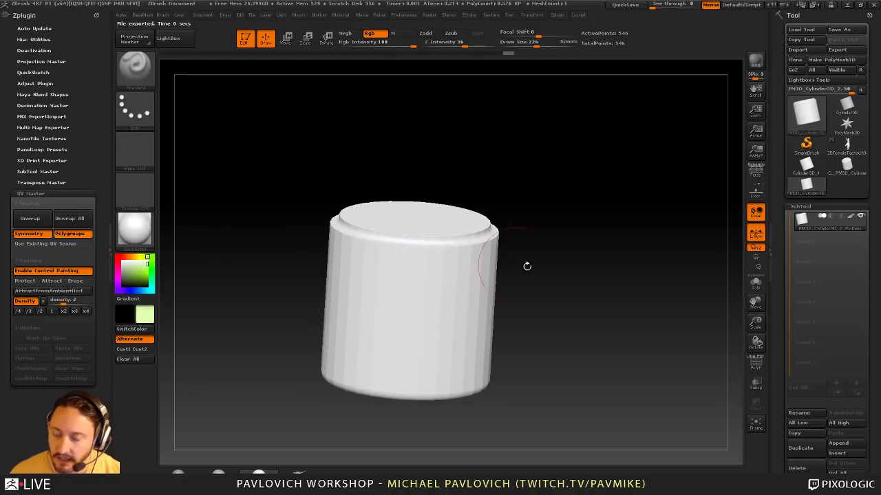
mouse_move(527, 266)
alt+mouse_down()
mouse_move(516, 241)
mouse_move(574, 256)
mouse_move(589, 309)
mouse_move(546, 269)
mouse_move(635, 309)
alt+mouse_up()
click(756, 366)
click(755, 366)
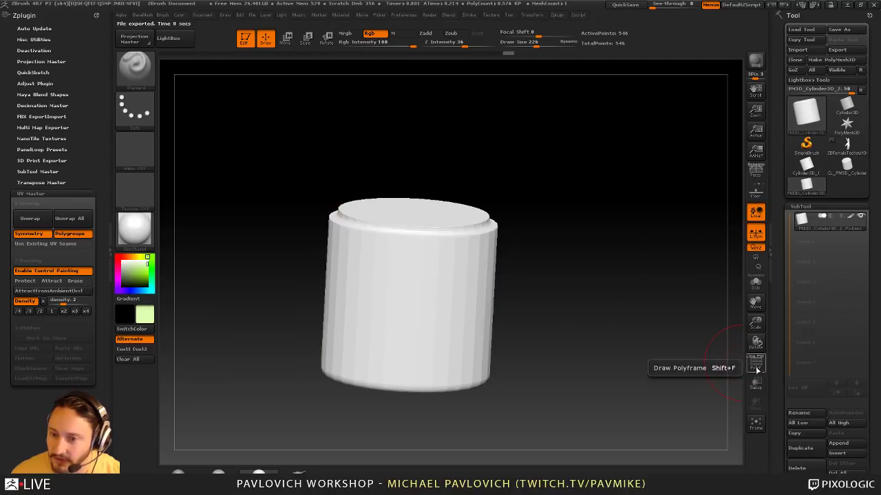
drag(539, 250, 376, 266)
drag(468, 251, 528, 238)
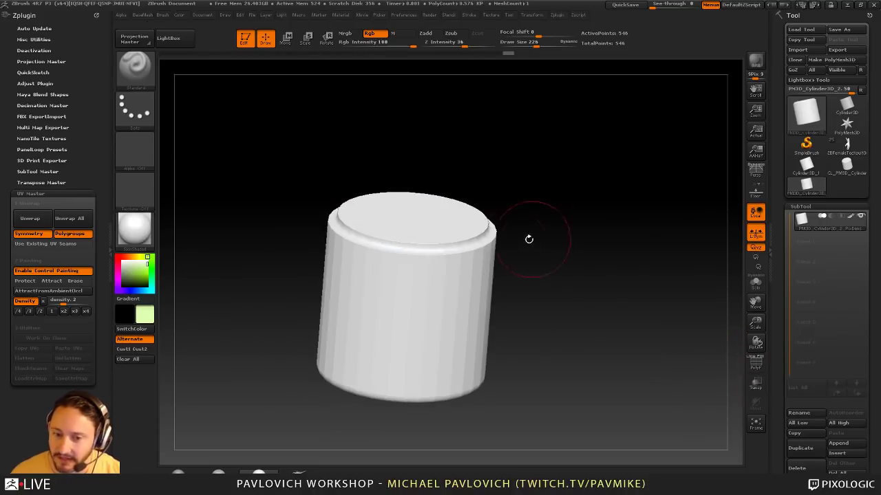
click(75, 312)
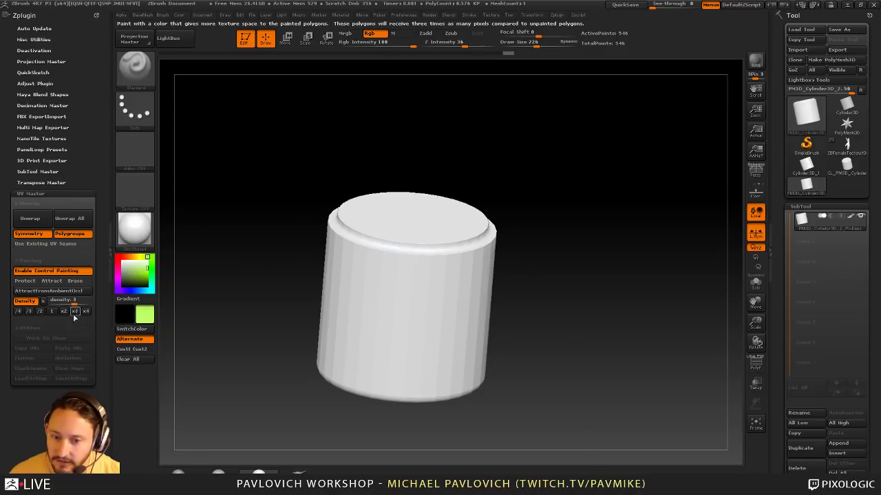
click(66, 312)
click(75, 313)
alt+drag(573, 243, 560, 224)
mouse_move(407, 255)
mouse_down()
mouse_move(373, 254)
mouse_move(324, 289)
mouse_move(379, 264)
mouse_move(380, 242)
mouse_up()
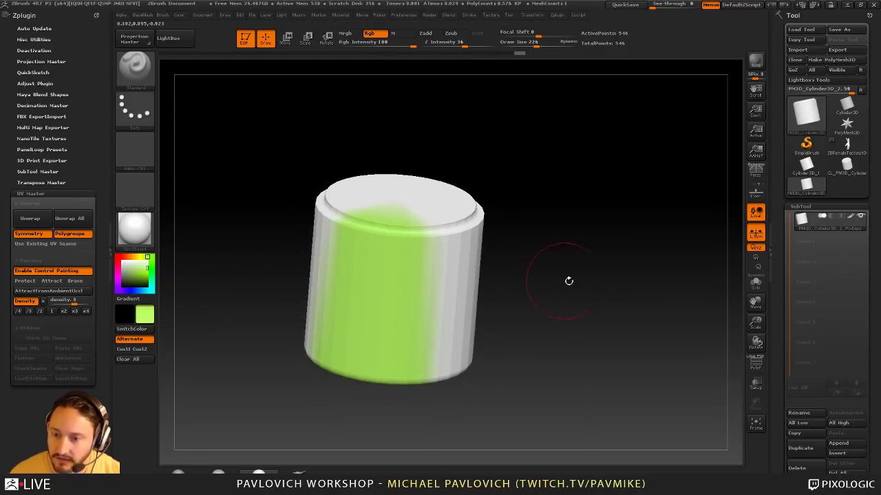
Set the density to /3, paint the unpainted far side of the cylinder and cap, and reduce the brush size
alt+drag(568, 282, 530, 243)
click(29, 313)
mouse_move(577, 227)
mouse_down()
mouse_move(534, 213)
mouse_move(528, 220)
mouse_up()
mouse_move(441, 249)
mouse_down()
mouse_move(357, 282)
mouse_move(436, 336)
mouse_move(471, 299)
mouse_up()
mouse_move(533, 227)
mouse_down()
mouse_move(623, 226)
mouse_move(596, 232)
mouse_up()
key(s)
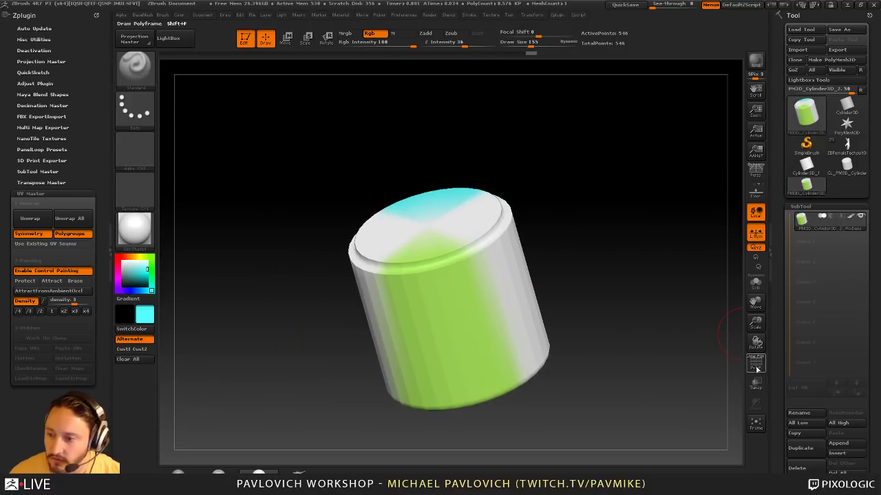
Show the PolyFrame and unwrap the cylinder, then turn off Symmetry and unwrap it again
click(756, 366)
alt+drag(676, 291, 666, 295)
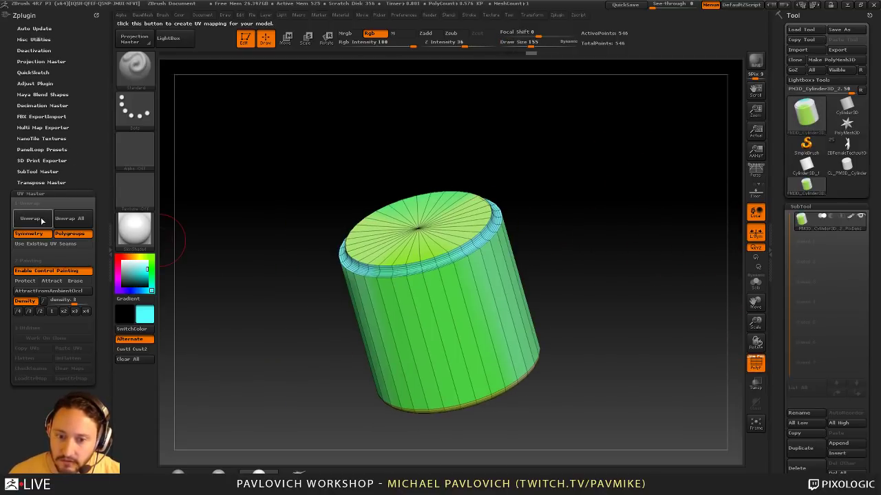
click(29, 219)
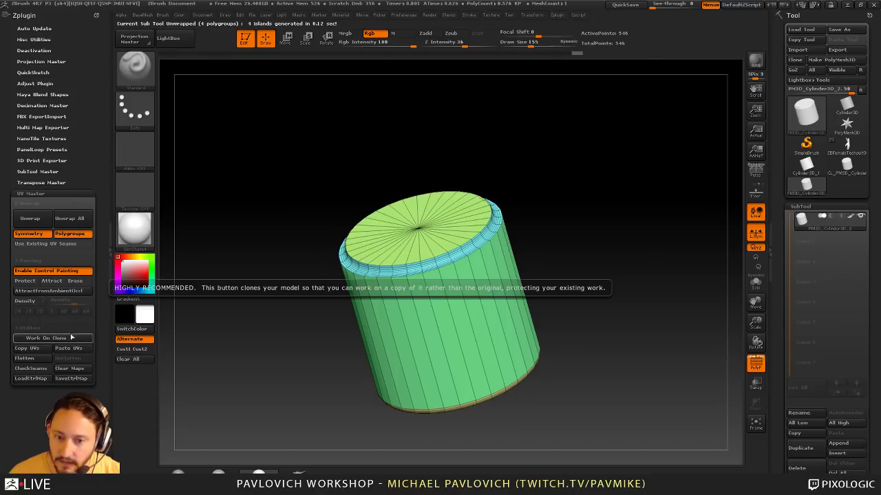
click(29, 233)
click(30, 218)
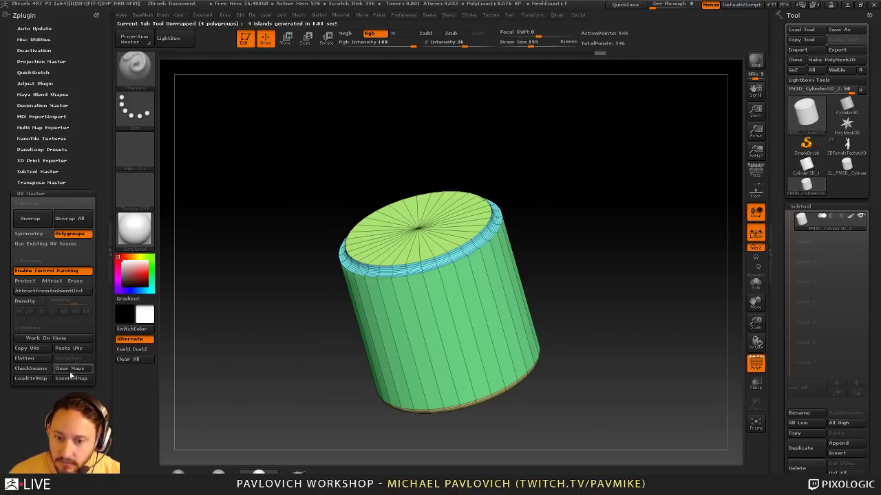
Flatten the unwrapped cylinder, examine how density painting affects the UV islands, and unflatten it
click(24, 357)
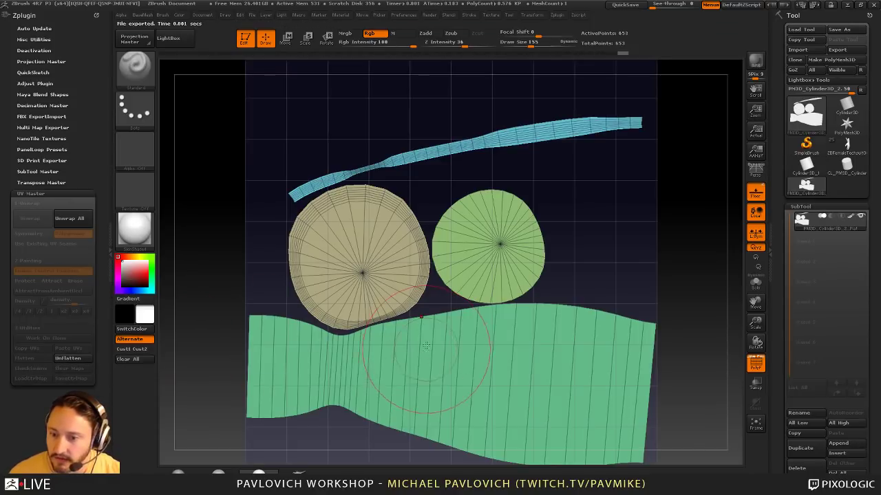
alt+drag(665, 248, 624, 180)
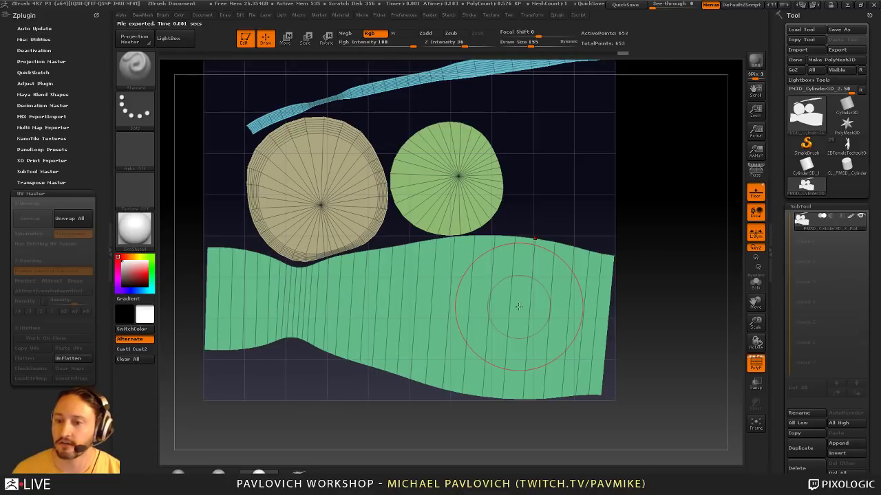
alt+drag(647, 160, 659, 219)
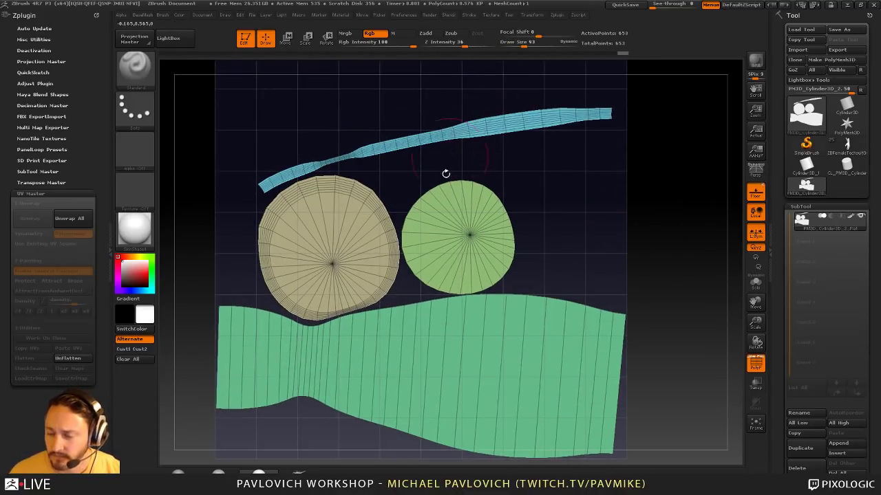
alt+drag(553, 157, 547, 137)
alt+drag(555, 181, 524, 167)
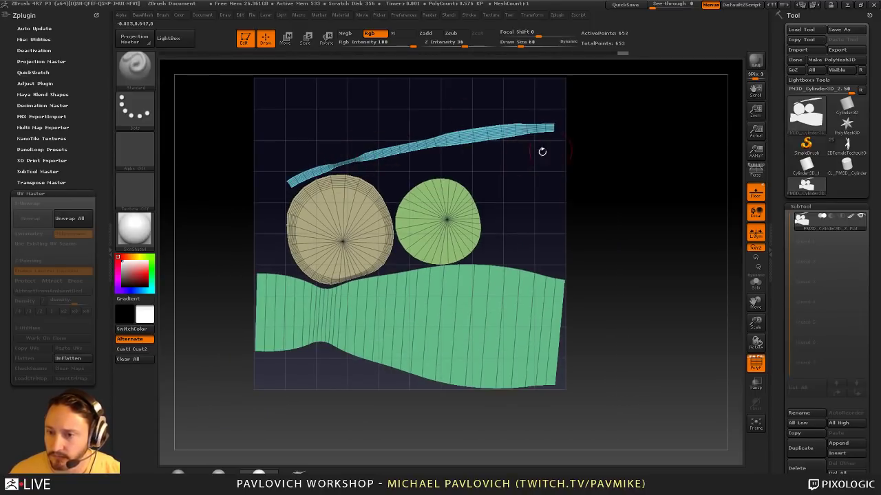
alt+drag(583, 151, 582, 175)
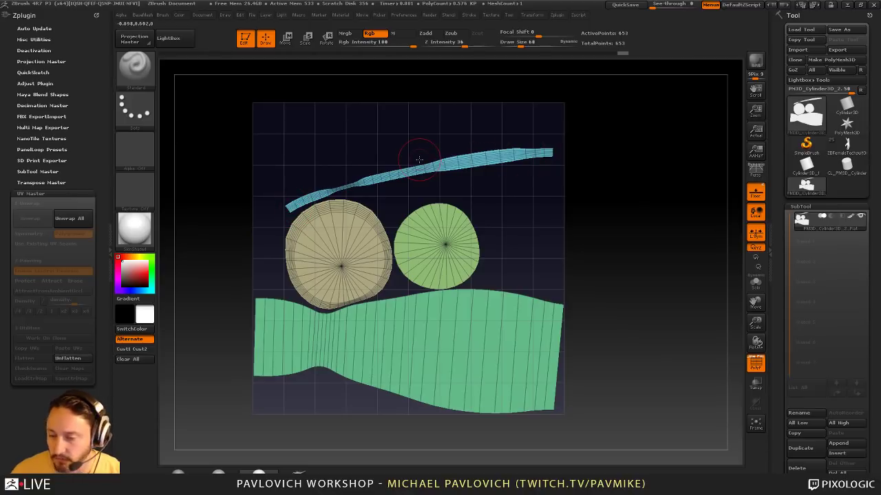
alt+drag(594, 196, 599, 193)
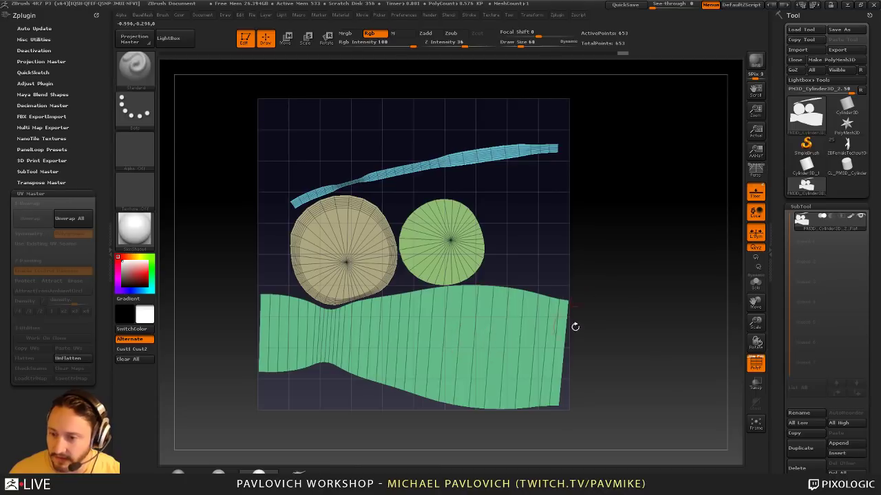
mouse_move(575, 327)
alt+right_down()
mouse_move(614, 287)
mouse_move(553, 285)
alt+right_up()
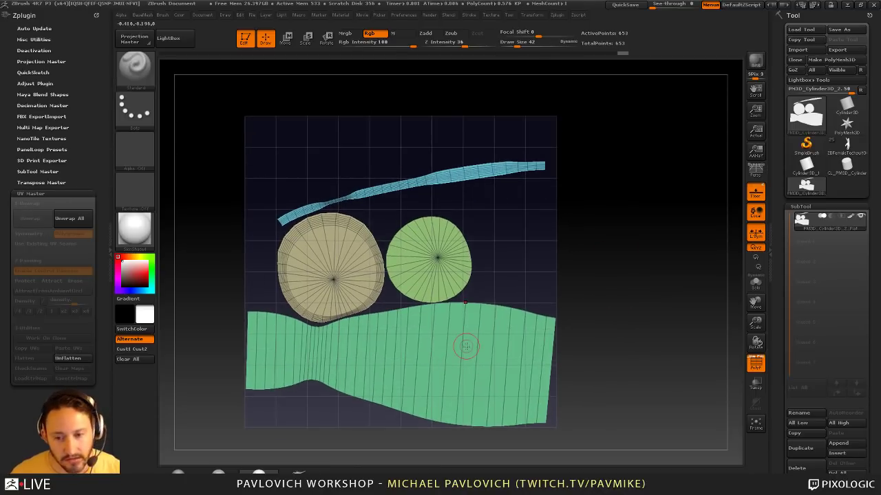
click(67, 358)
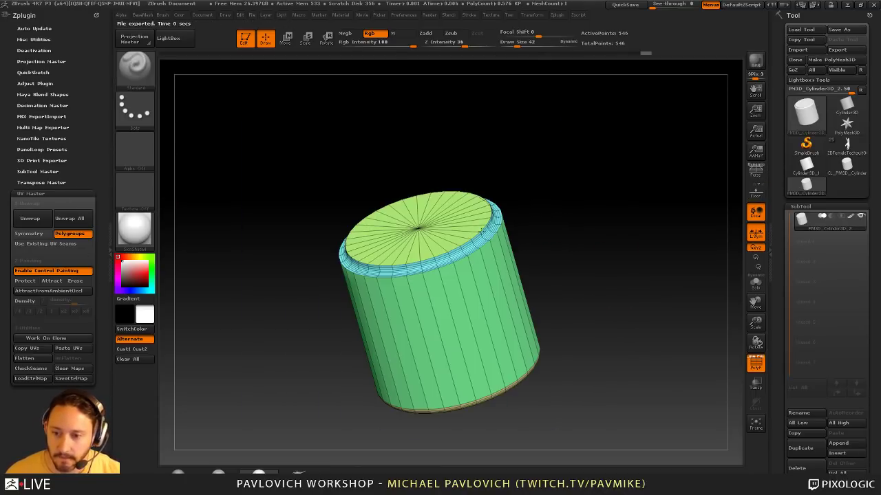
key(s)
mouse_move(616, 249)
mouse_down()
mouse_move(599, 244)
mouse_move(618, 228)
mouse_up()
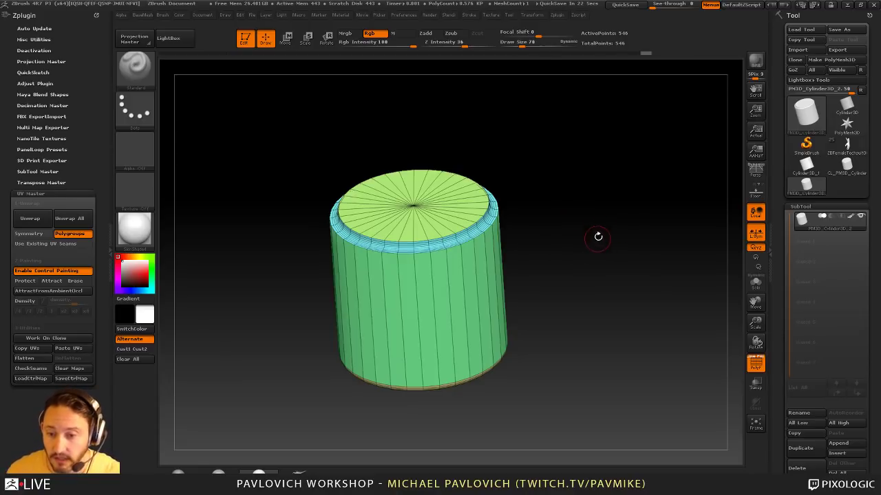
drag(486, 169, 486, 159)
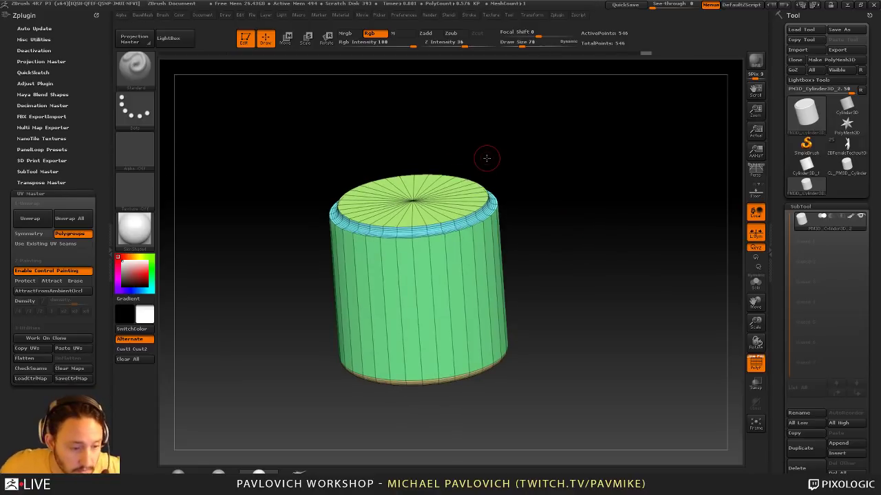
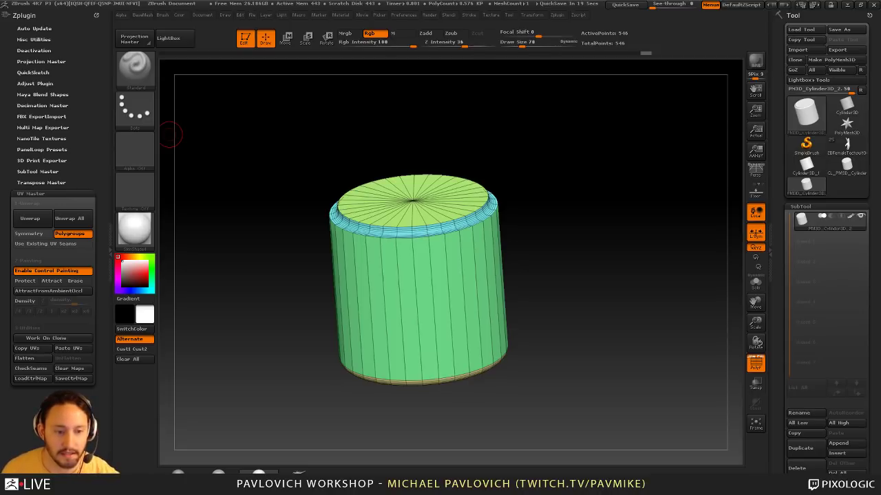
drag(590, 164, 578, 180)
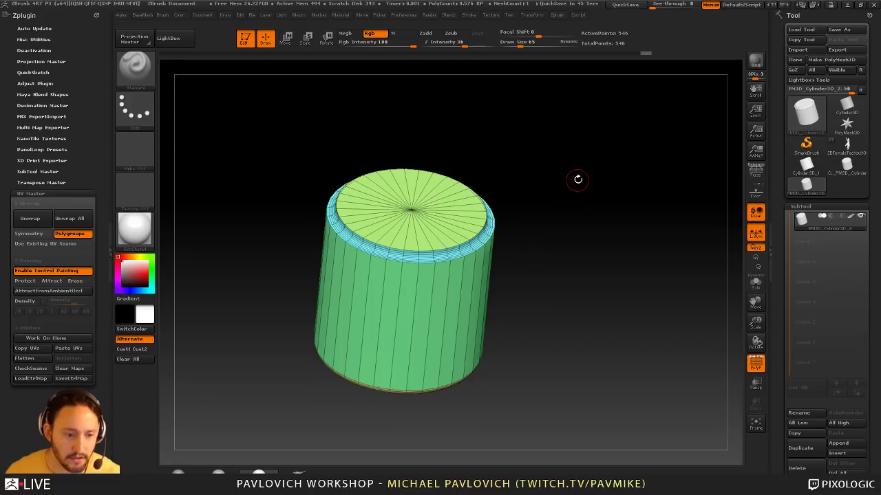
drag(590, 191, 588, 183)
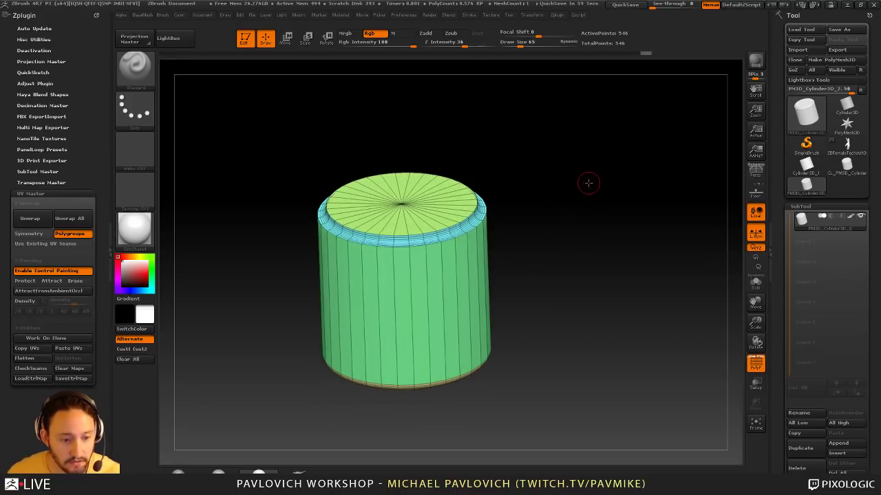
drag(553, 168, 558, 172)
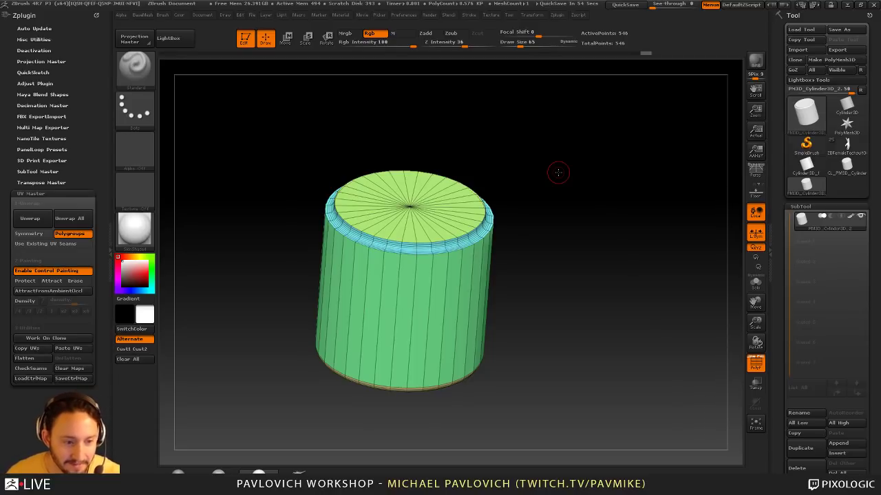
Insert multiple edge loops around the cylinder's side with ZModeler, giving the bands alternating polygroups
drag(580, 199, 595, 236)
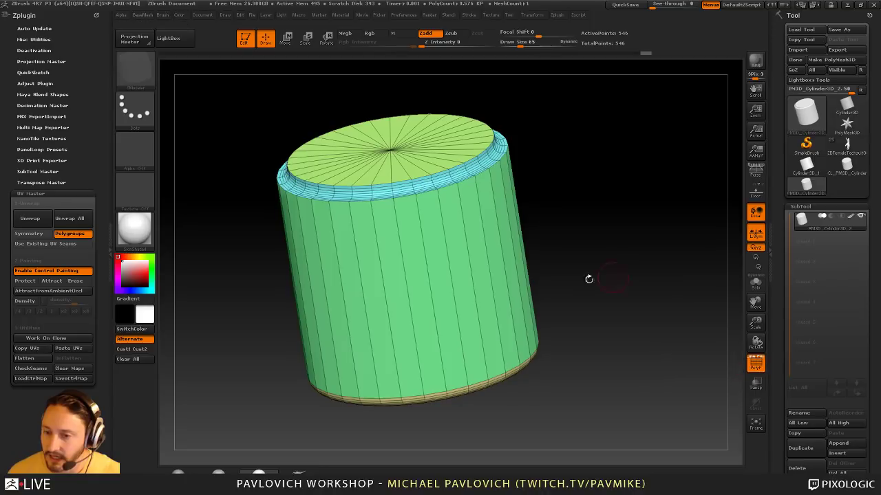
key(space)
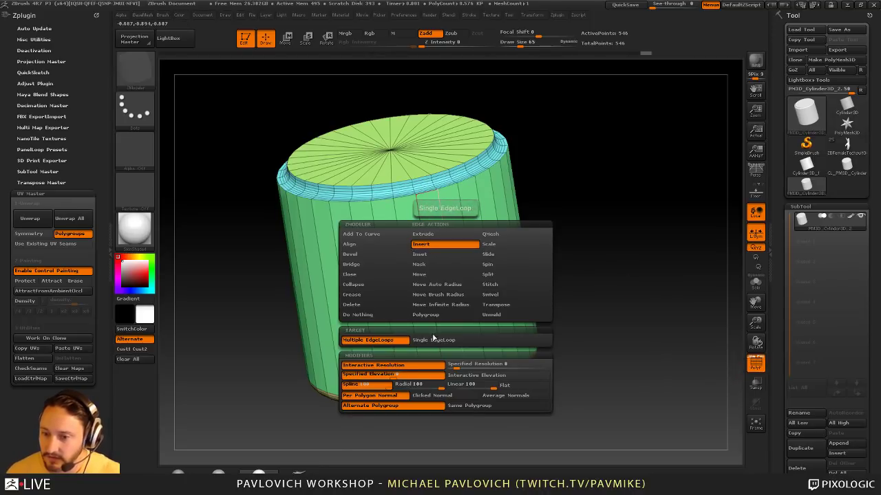
drag(447, 259, 443, 221)
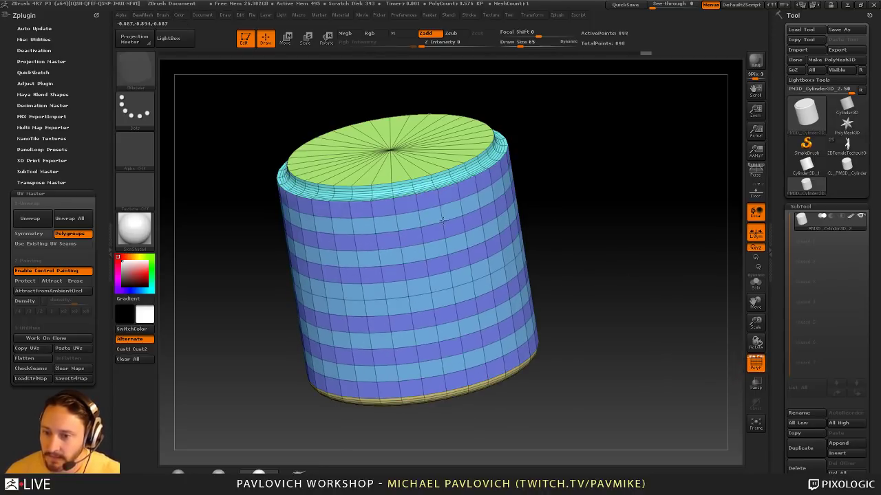
shift+drag(601, 227, 634, 263)
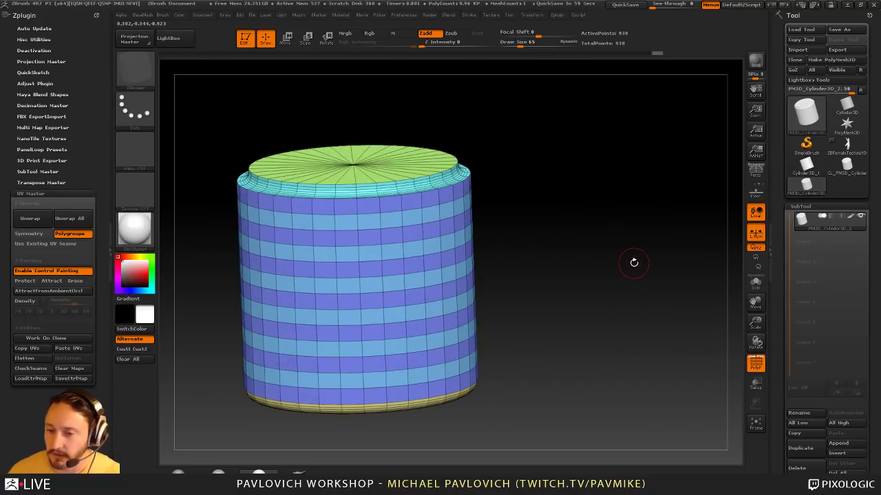
mouse_move(580, 238)
alt+mouse_down()
mouse_move(594, 206)
mouse_move(519, 245)
mouse_move(539, 266)
alt+mouse_up()
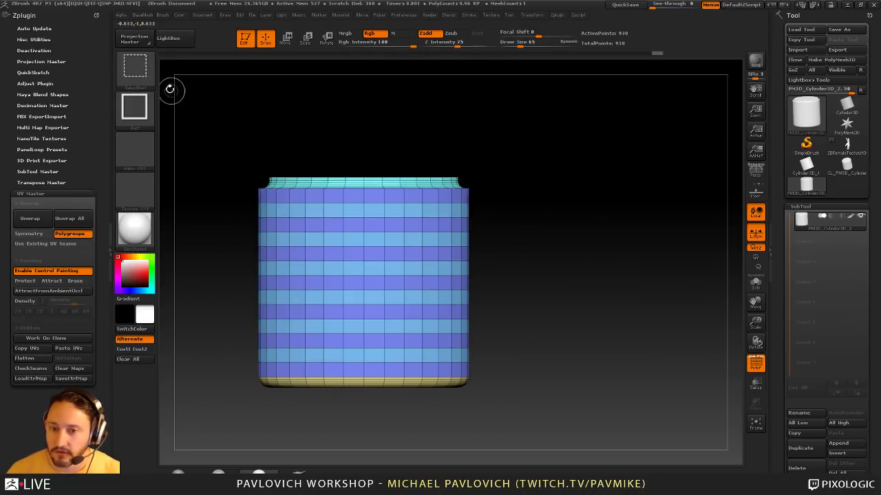
Isolate the cylinder's banded side, assign it a single polygroup, and show the whole mesh
ctrl+shift+click(136, 69)
drag(515, 205, 519, 237)
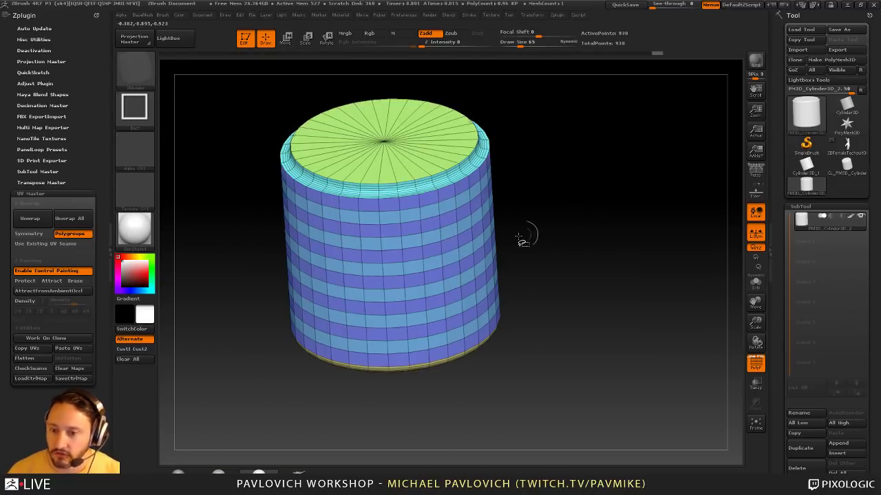
ctrl+shift+click(392, 231)
drag(605, 245, 651, 271)
key(ctrl+w)
ctrl+shift+click(611, 257)
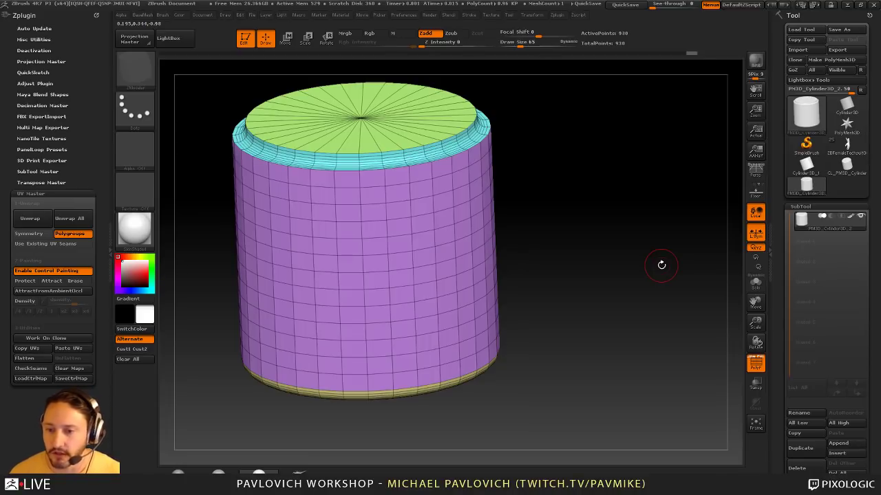
Go back to the alternating bands, isolate the side and merge it into one polygroup again, then unhide the caps and bevels
ctrl+shift+click(433, 197)
click(435, 198)
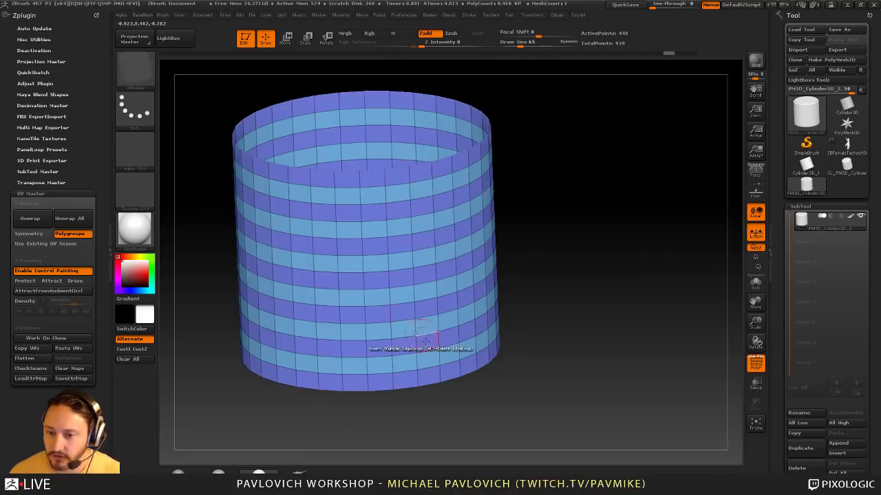
right_drag(426, 342, 508, 257)
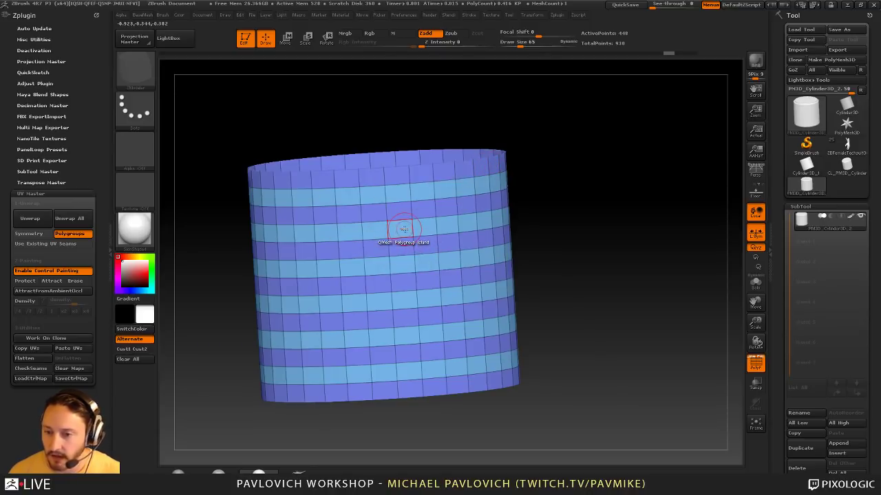
right_drag(530, 237, 593, 257)
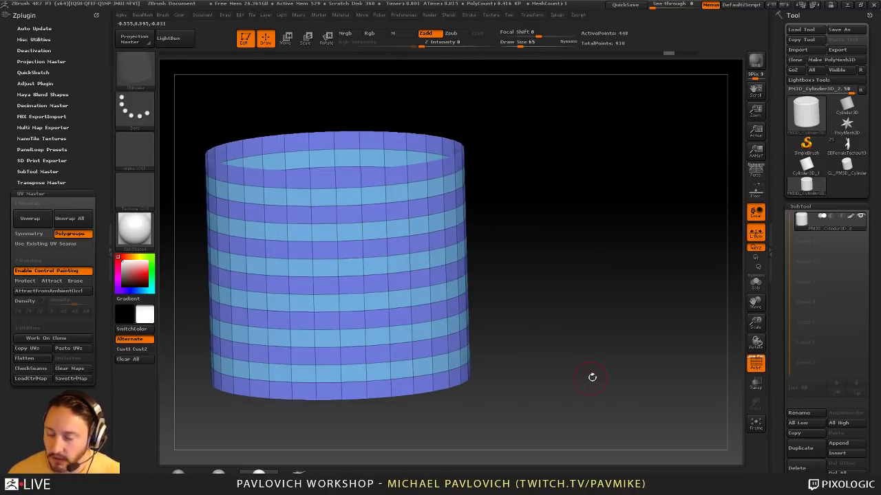
right_drag(592, 377, 624, 314)
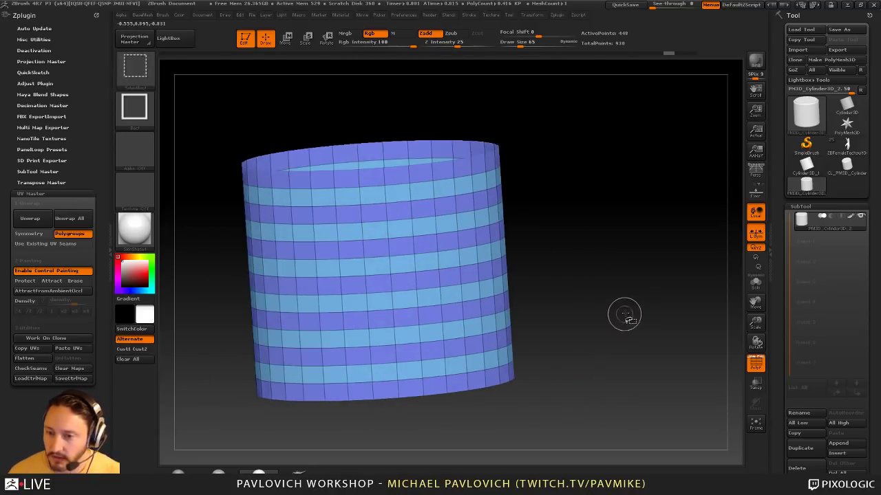
ctrl+shift+click(618, 268)
right_drag(634, 268, 606, 281)
ctrl+shift+click(413, 238)
key(ctrl+w)
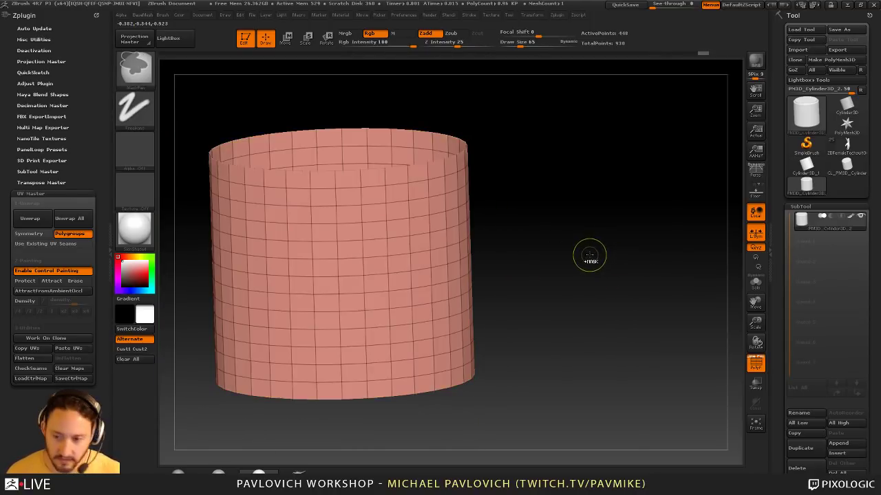
ctrl+shift+click(598, 256)
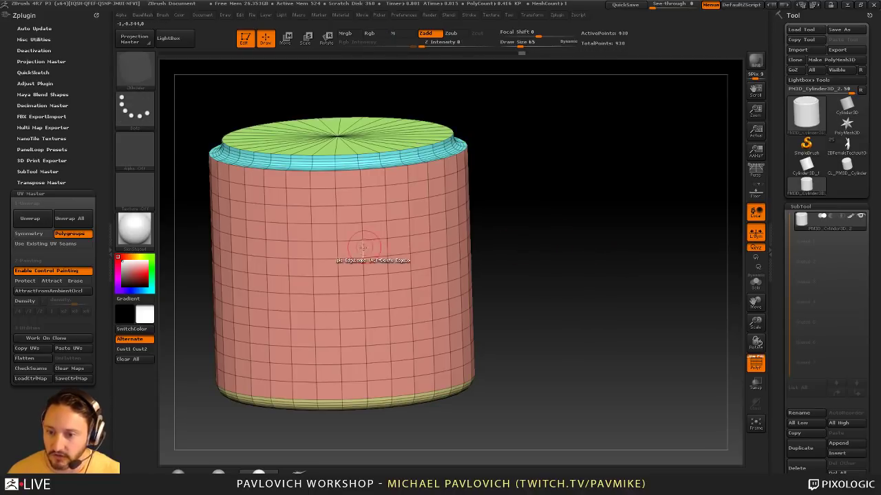
Set the draw size to 175, mask a round area on the cylinder's side, turn it into a polygroup, and undo it
key(s)
mouse_move(363, 247)
mouse_down()
mouse_move(376, 250)
mouse_move(337, 320)
mouse_move(374, 277)
mouse_up()
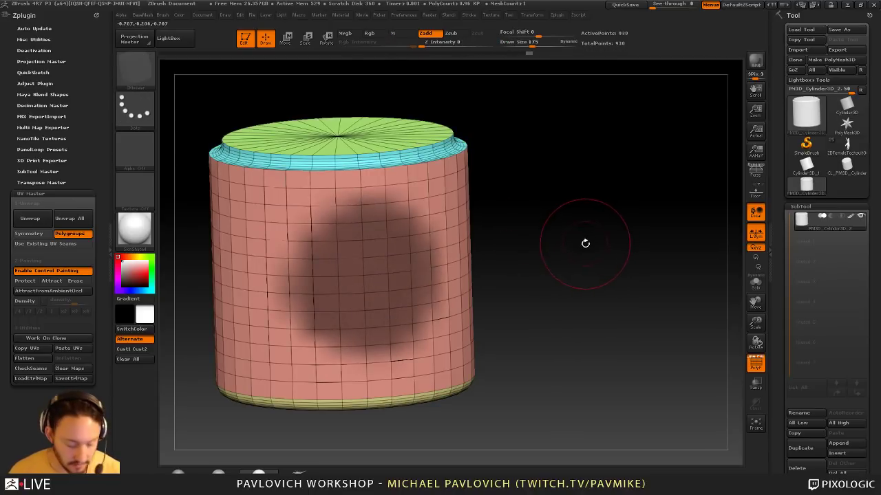
key(ctrl+w)
click(415, 276)
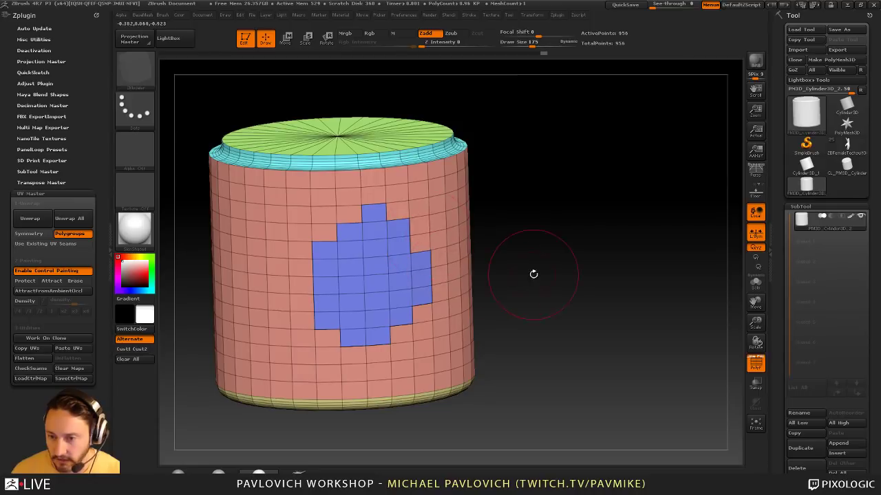
key(ctrl+z)
key(ctrl+z)
key(ctrl+z)
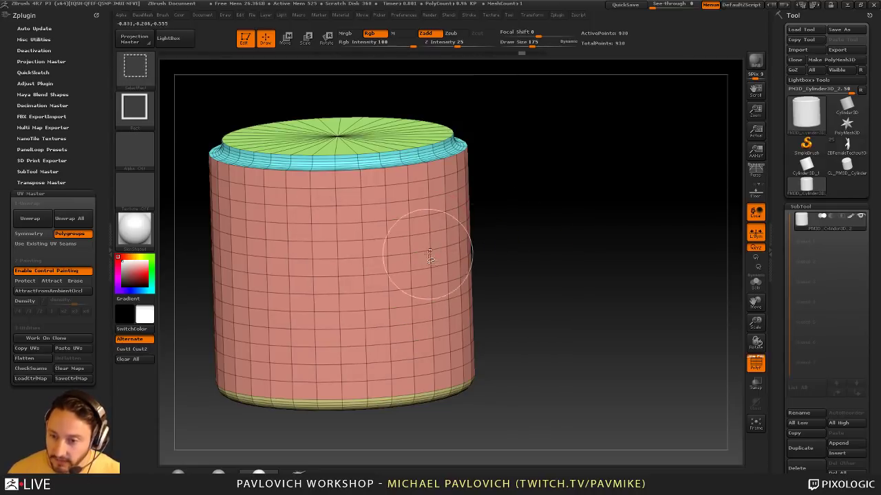
Isolate the cylinder's side, give it a new polygroup, and bring back the rest of the mesh
ctrl+shift+click(429, 257)
key(ctrl+w)
ctrl+shift+click(492, 184)
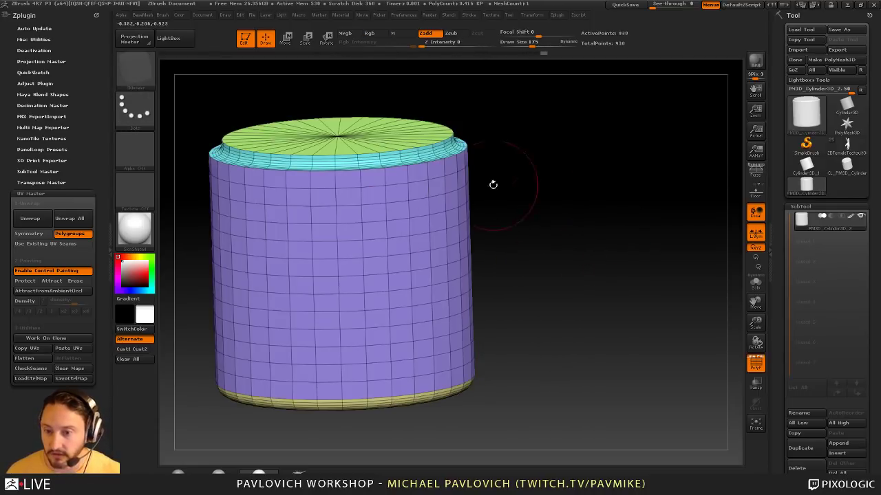
Undo the polygroup changes on the cylinder's side, back to the alternating bands
alt+drag(597, 258, 604, 262)
key(ctrl+z)
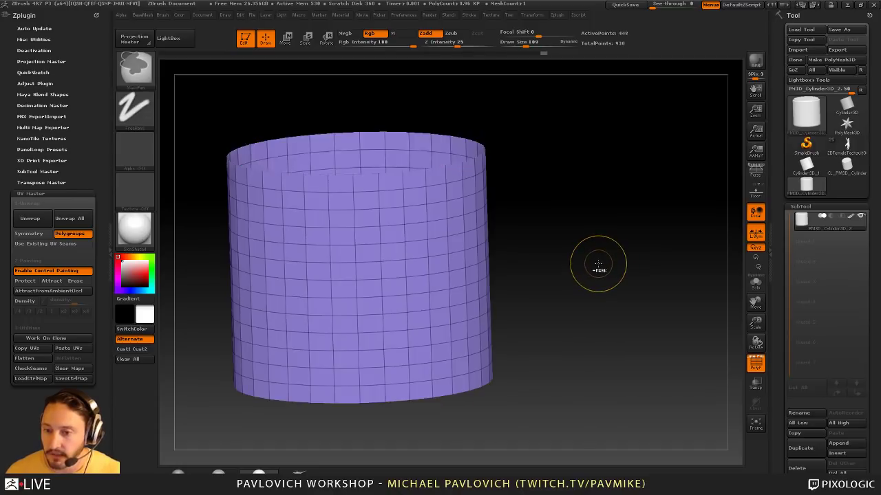
key(ctrl+z)
key(ctrl+z)
key(ctrl+z)
key(ctrl+z)
key(ctrl+z)
key(ctrl+z)
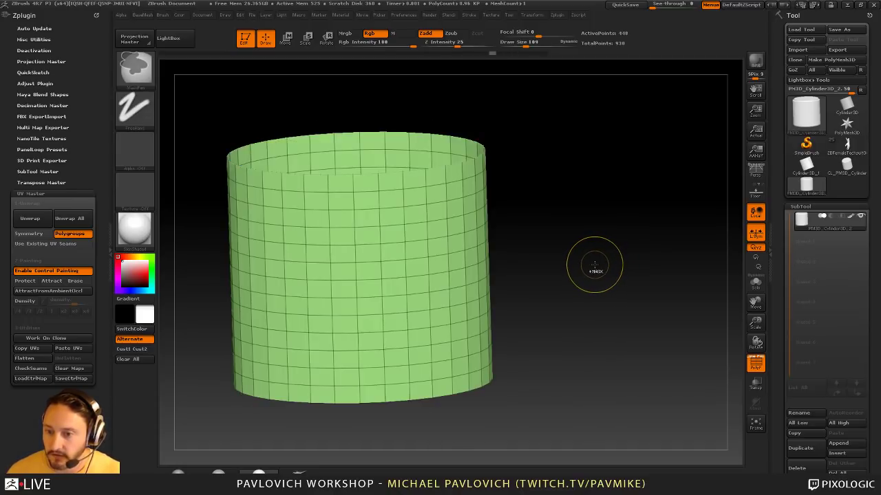
key(ctrl+z)
key(ctrl+z)
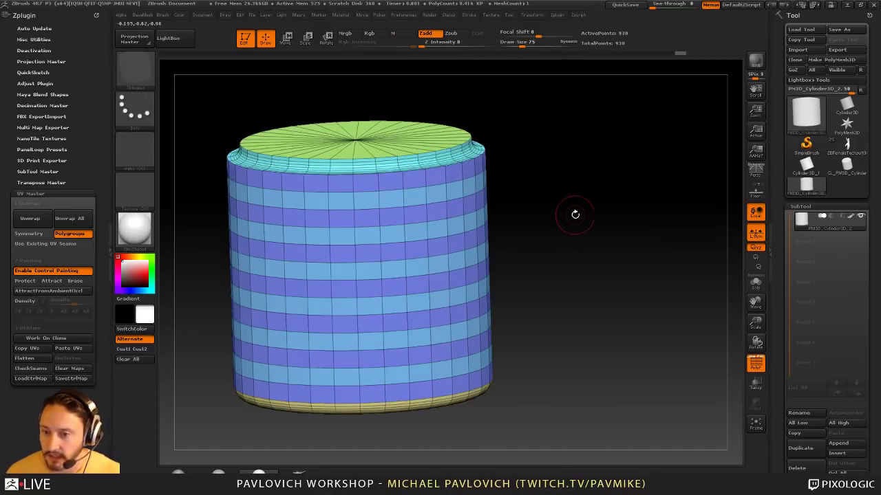
Leave Edit mode, clear the canvas, and draw a Sphere3D in Edit mode
drag(576, 215, 602, 264)
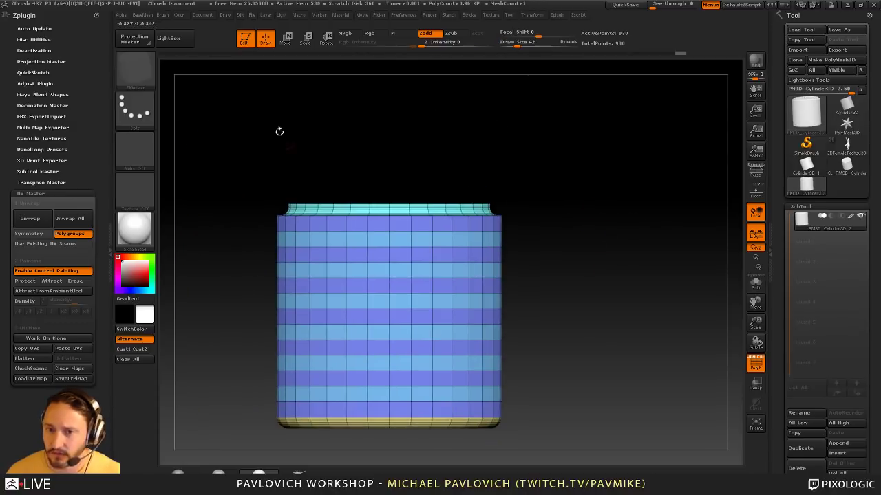
click(244, 38)
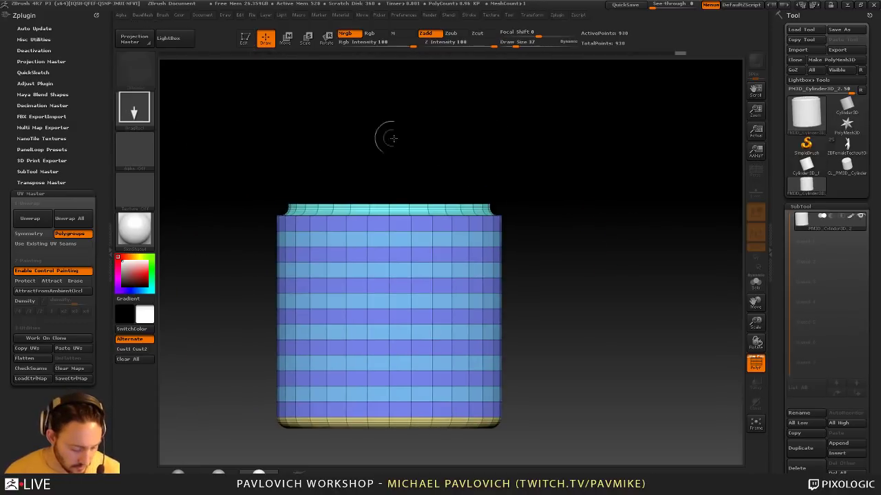
key(ctrl+n)
click(806, 145)
click(815, 117)
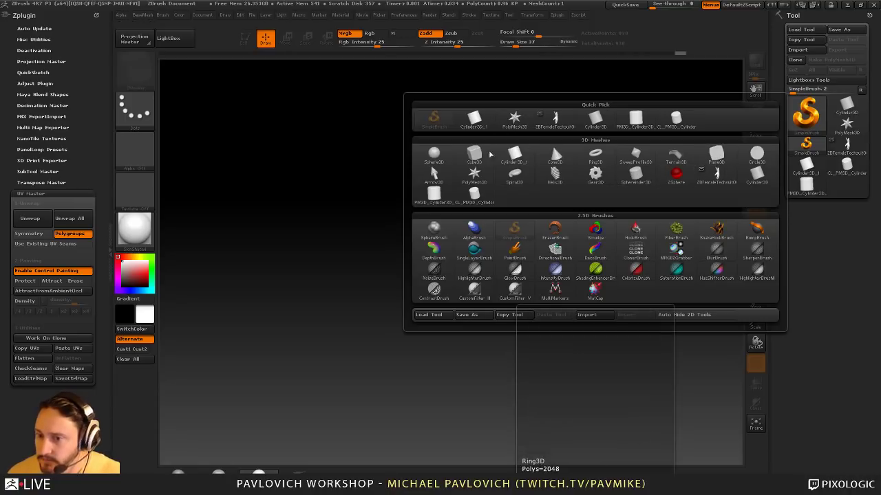
click(434, 153)
click(245, 38)
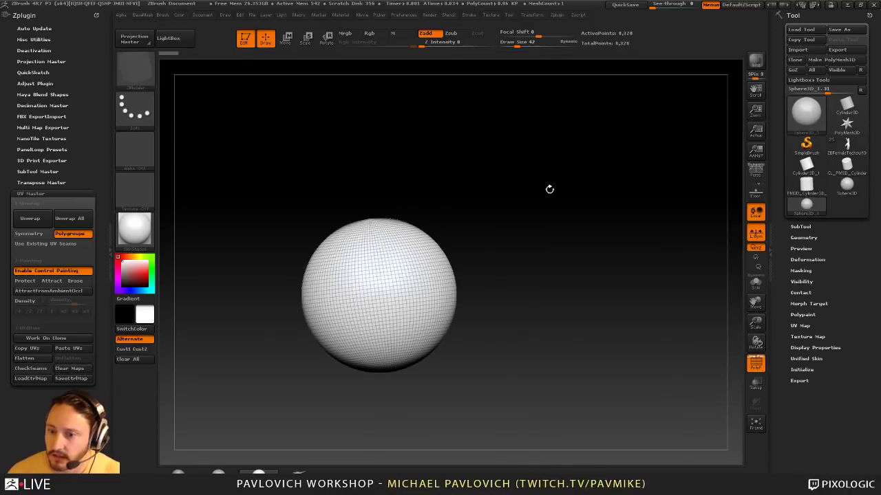
Set the sphere's initial HDivide and VDivide to 12
ctrl+right_drag(549, 190, 620, 254)
right_drag(619, 255, 688, 320)
click(802, 371)
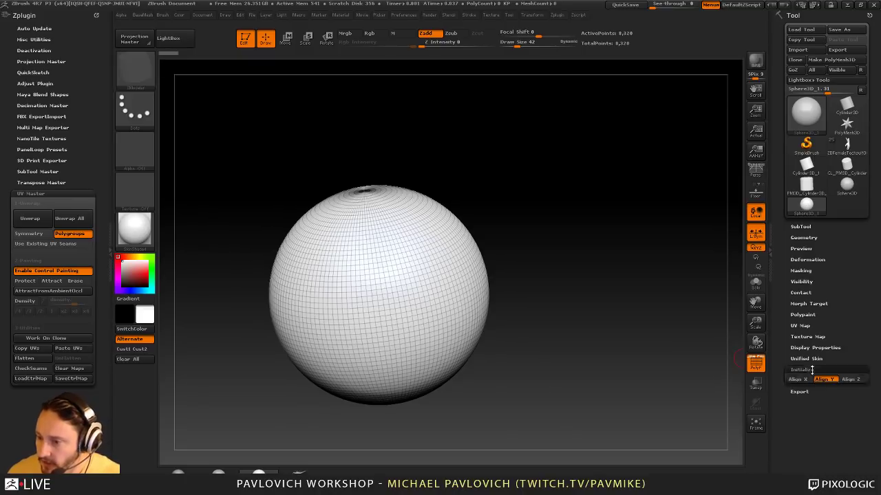
click(803, 409)
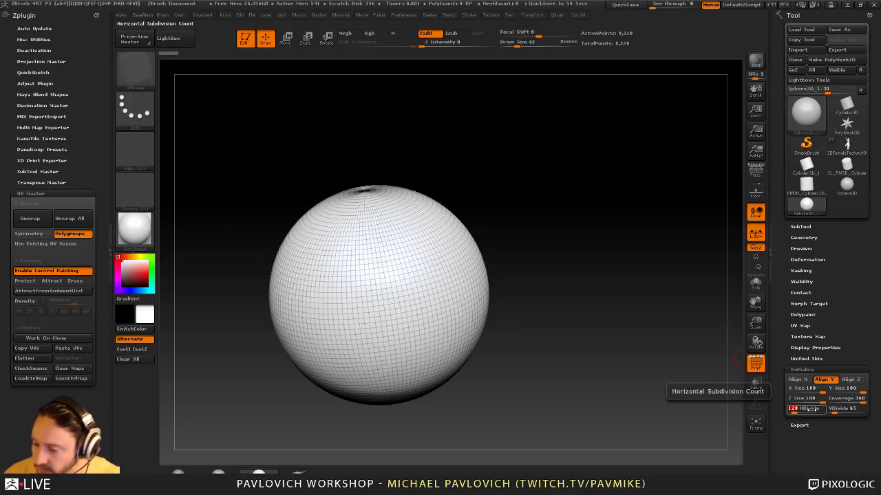
text(12)
key(Tab)
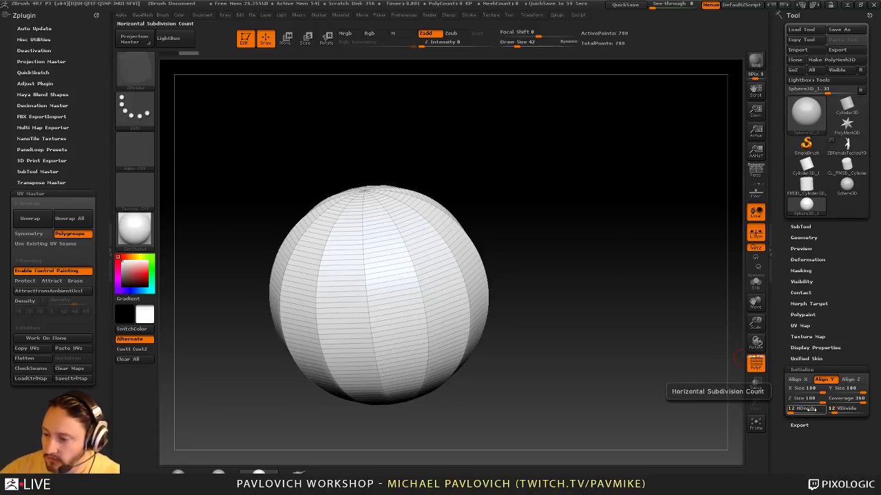
text(12)
key(Return)
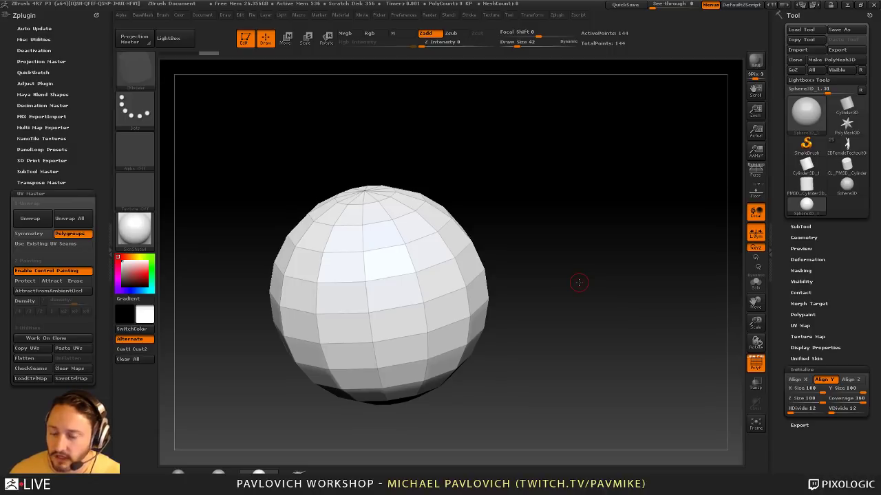
Try pulling the front of the primitive sphere upward in Move mode, and undo the move
mouse_move(578, 282)
mouse_down()
mouse_move(505, 193)
mouse_move(534, 202)
mouse_move(599, 183)
mouse_up()
key(w)
drag(395, 294, 393, 182)
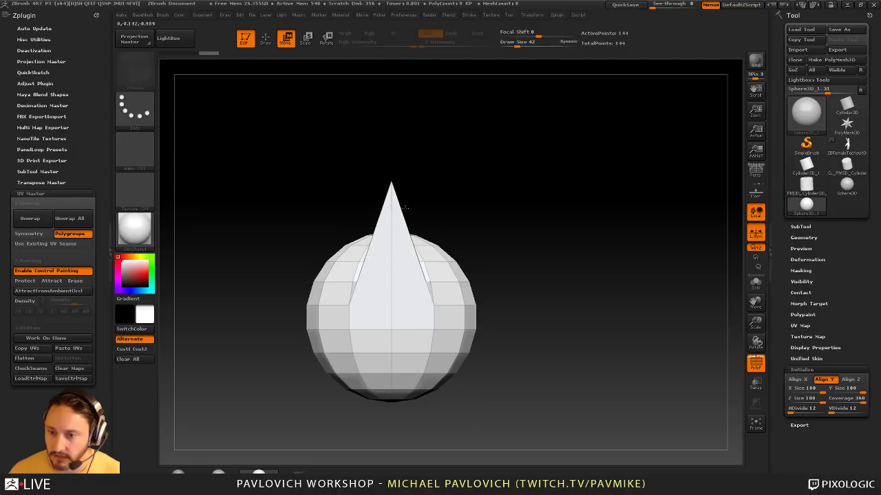
key(ctrl+z)
mouse_move(574, 199)
mouse_down()
mouse_move(509, 204)
mouse_move(558, 216)
mouse_up()
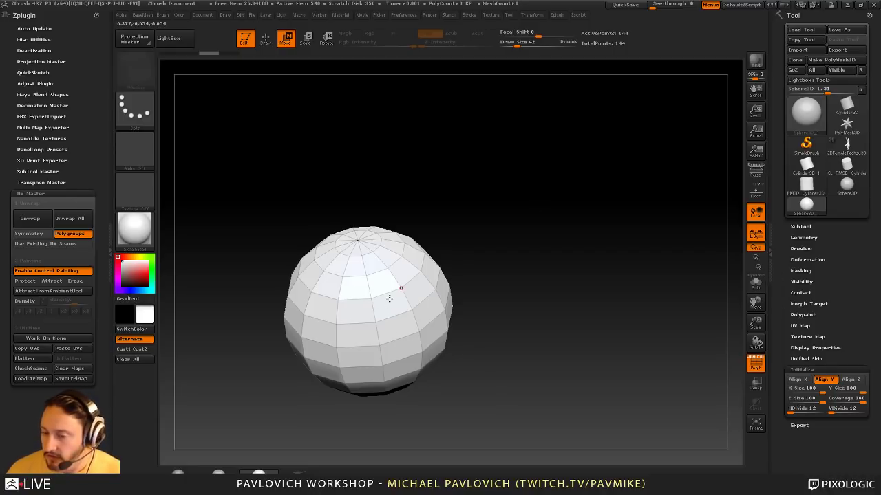
Convert the sphere primitive to a PolyMesh3D and look at it straight onto its pole
click(835, 64)
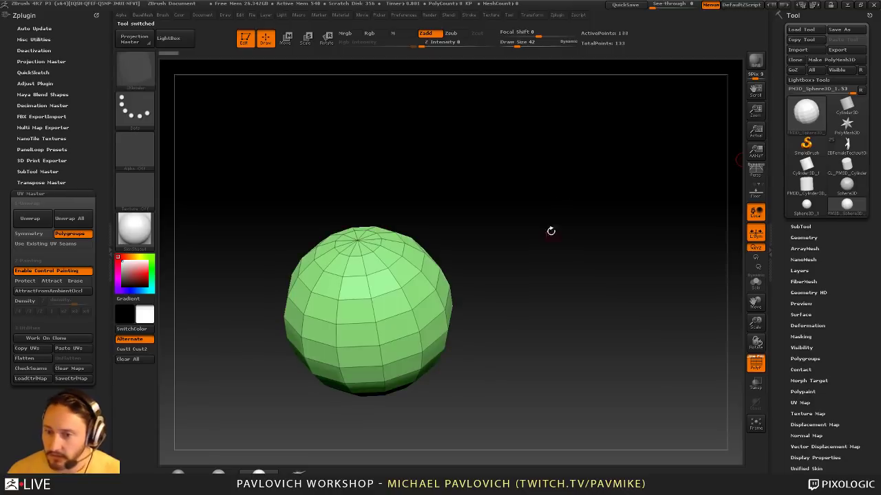
shift+drag(551, 230, 540, 224)
key(w)
mouse_move(368, 298)
shift+mouse_down()
mouse_move(376, 165)
mouse_move(368, 264)
shift+mouse_up()
key(q)
mouse_move(544, 237)
mouse_down()
mouse_move(560, 290)
mouse_move(548, 287)
mouse_up()
alt+drag(472, 282, 555, 250)
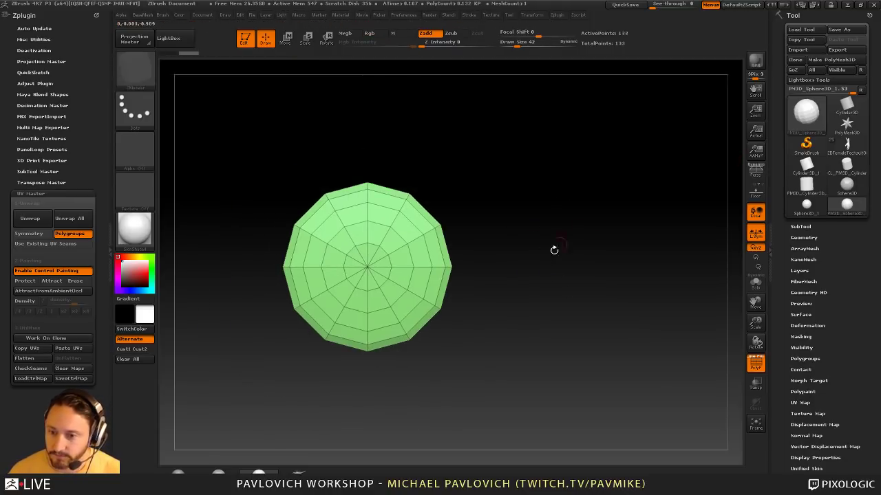
Set the draw size to 270 and activate symmetry across X
key(s)
click(297, 336)
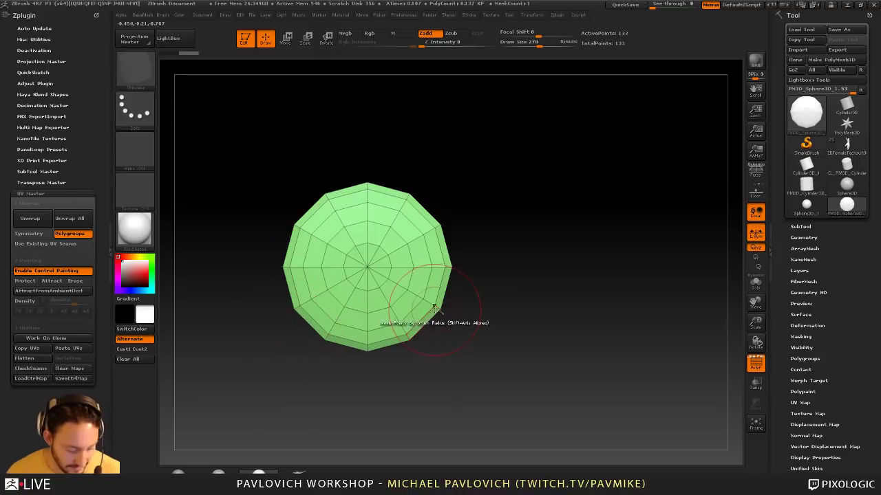
drag(501, 267, 549, 72)
click(532, 14)
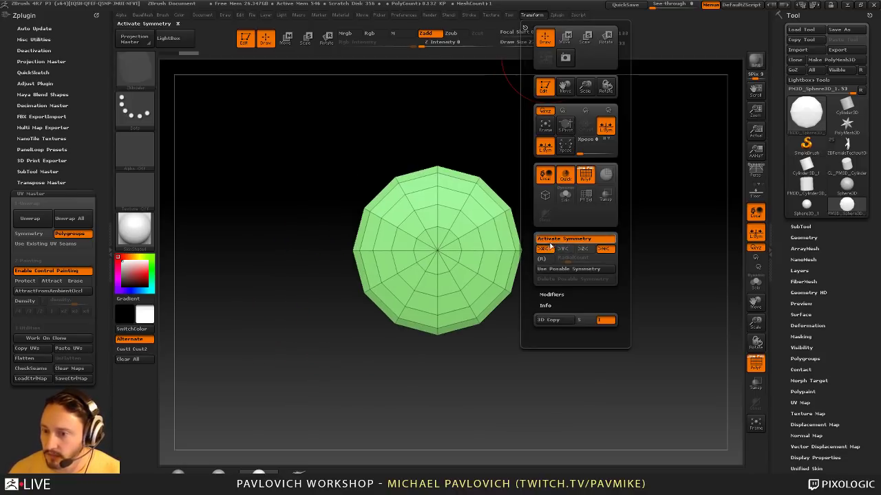
Increase the draw size to 340 and use the Move brush to reshape the sphere into a tall form with a rounded top and squared base
key(s)
mouse_move(368, 307)
mouse_down()
mouse_move(375, 307)
mouse_move(354, 298)
mouse_move(349, 310)
mouse_move(358, 323)
mouse_move(384, 326)
mouse_up()
key(b)
key(m)
key(v)
drag(563, 305, 607, 303)
key(w)
mouse_move(429, 242)
mouse_down()
mouse_move(506, 241)
mouse_move(477, 242)
mouse_up()
key(q)
drag(551, 215, 576, 197)
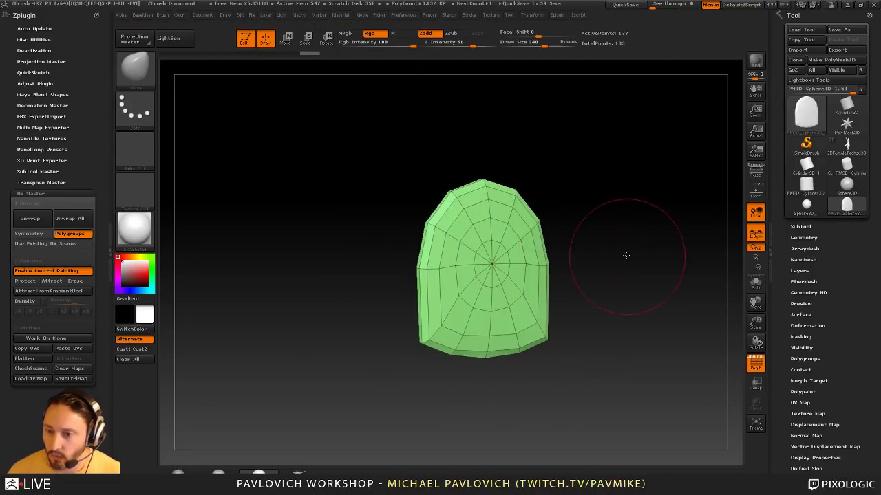
Toggle the PolyFrame line and fill display on the tall shape, leaving both lines and polygroup colors shown
drag(625, 255, 690, 339)
click(752, 364)
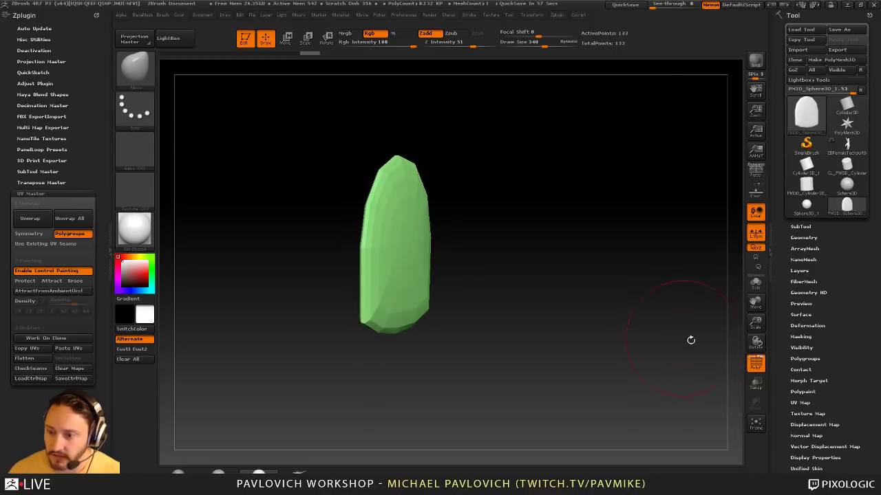
click(752, 358)
click(752, 358)
click(760, 358)
click(760, 358)
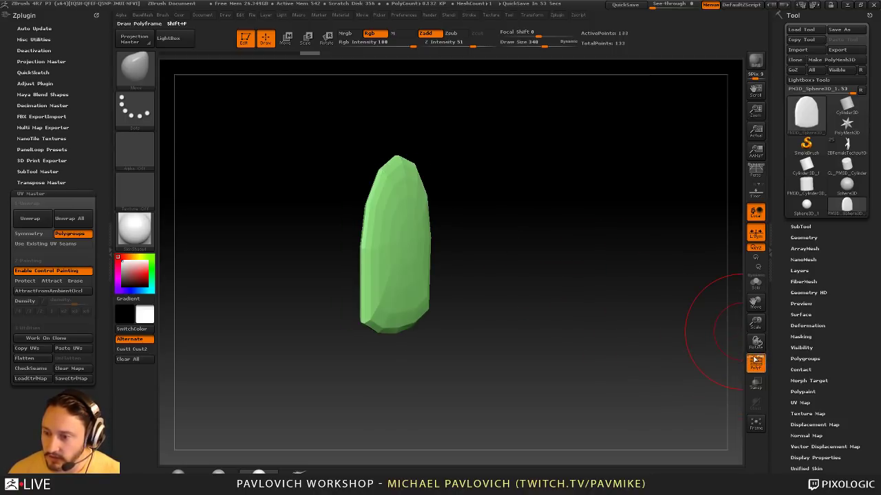
click(754, 359)
Increase the draw size to 577 and pull the middle of the front face outward with the Move brush
alt+drag(705, 341, 718, 357)
key(s)
drag(484, 269, 493, 267)
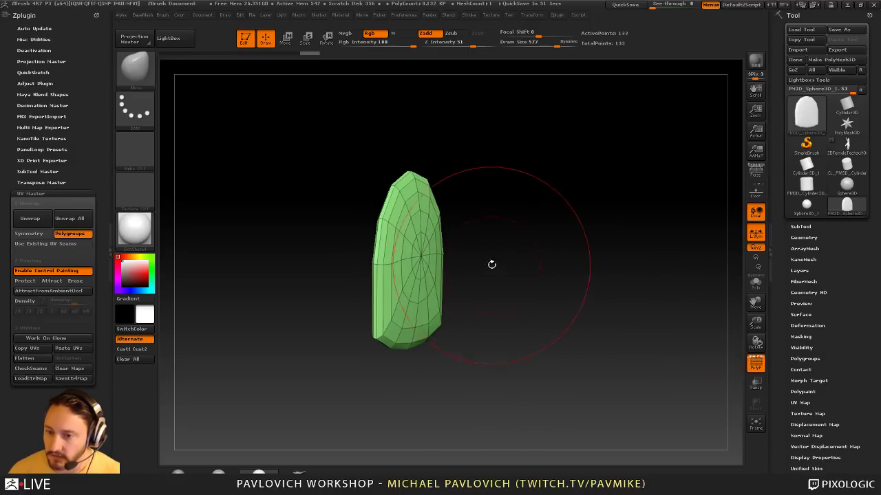
mouse_move(414, 263)
mouse_down()
mouse_move(515, 264)
mouse_move(478, 265)
mouse_up()
Flatten the back of the shape with a straight vertical ClipCurve cut in side view
shift+drag(354, 224, 323, 196)
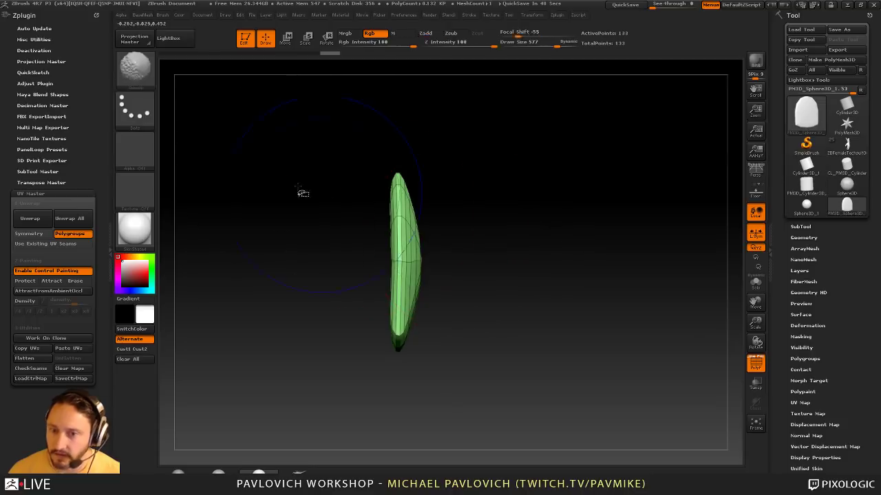
ctrl+shift+click(135, 67)
click(273, 127)
ctrl+shift+drag(390, 430, 392, 122)
Reduce the draw size to 197 and widen the sides of the shape with the Move brush
mouse_move(564, 218)
mouse_down()
mouse_move(608, 238)
mouse_move(531, 228)
mouse_move(505, 245)
mouse_move(534, 239)
mouse_up()
key(s)
mouse_move(551, 262)
alt+mouse_down()
mouse_move(546, 248)
mouse_move(565, 253)
alt+mouse_up()
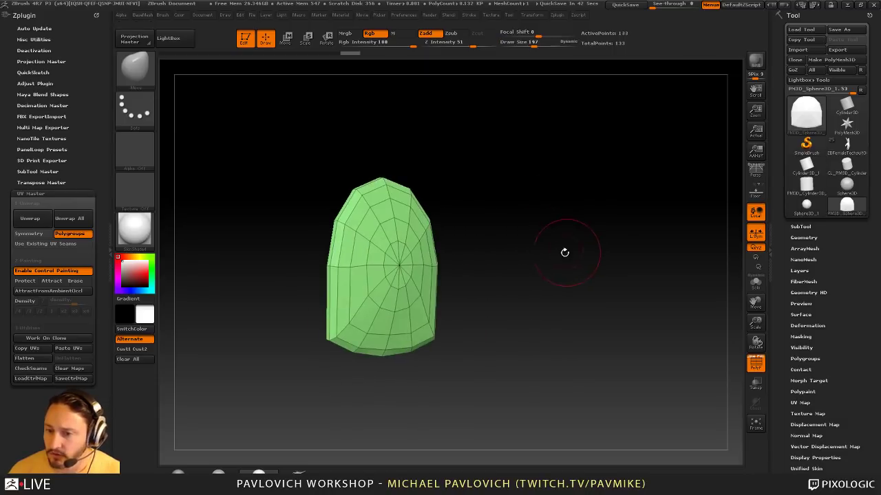
drag(463, 268, 704, 338)
Hide the PolyFrame and inspect the shape smoothed with Dynamic Subdiv, then return to the unsmoothed mesh
click(755, 363)
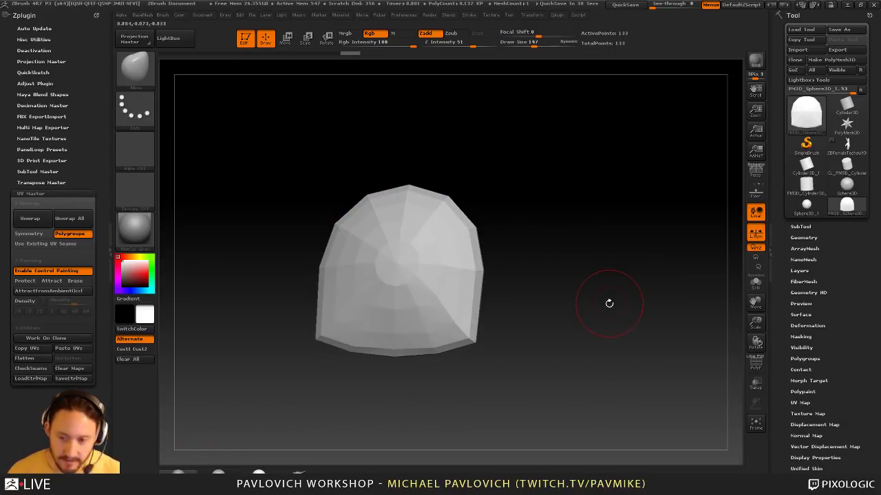
click(803, 237)
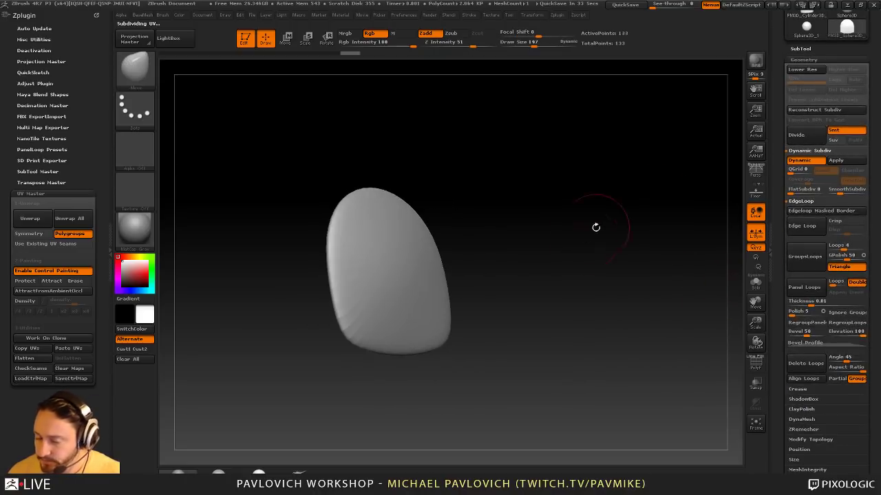
drag(596, 227, 591, 264)
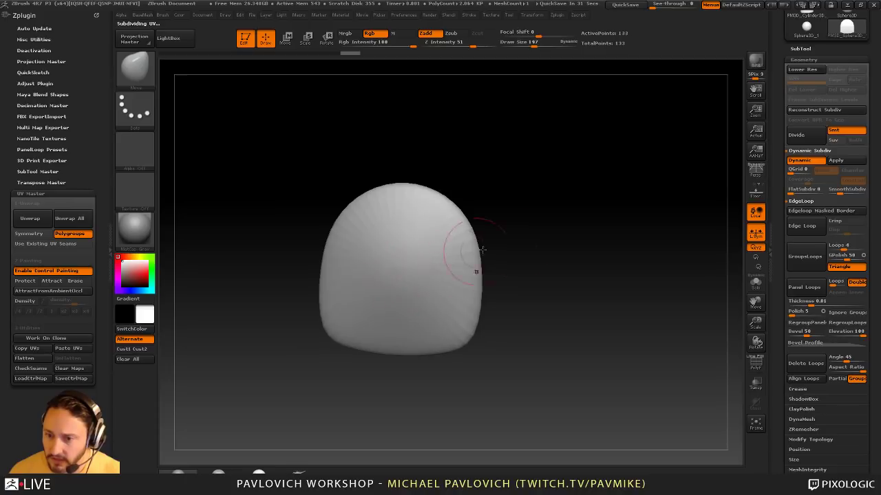
drag(530, 249, 582, 250)
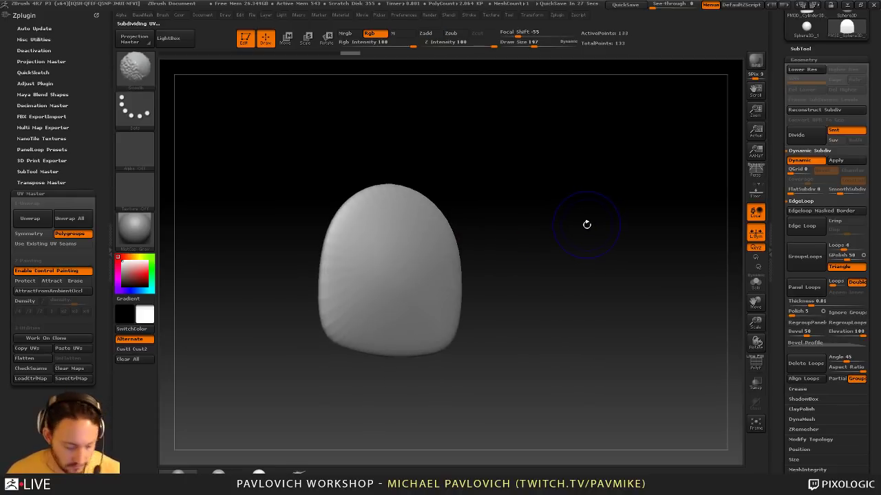
key(shift+d)
drag(584, 239, 590, 252)
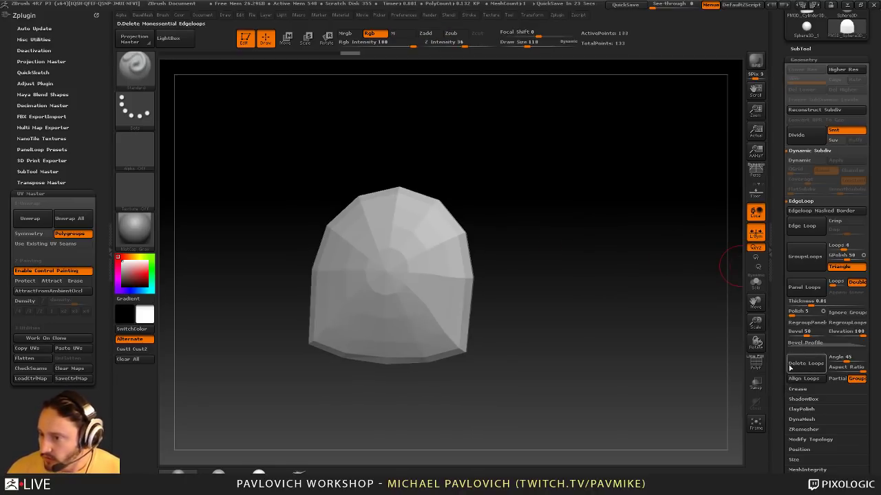
Open the ZRemesher settings, set AdaptiveSize to 0 and show the PolyFrame on the shape again
click(801, 429)
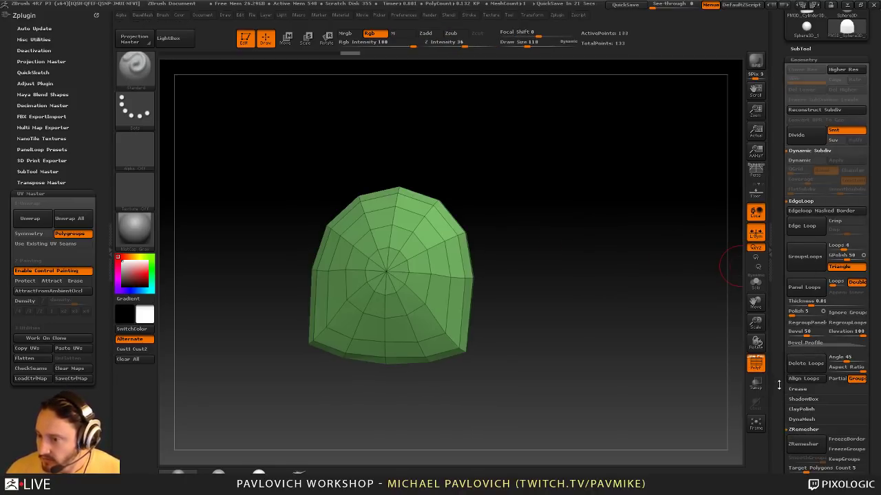
click(756, 364)
drag(573, 269, 603, 296)
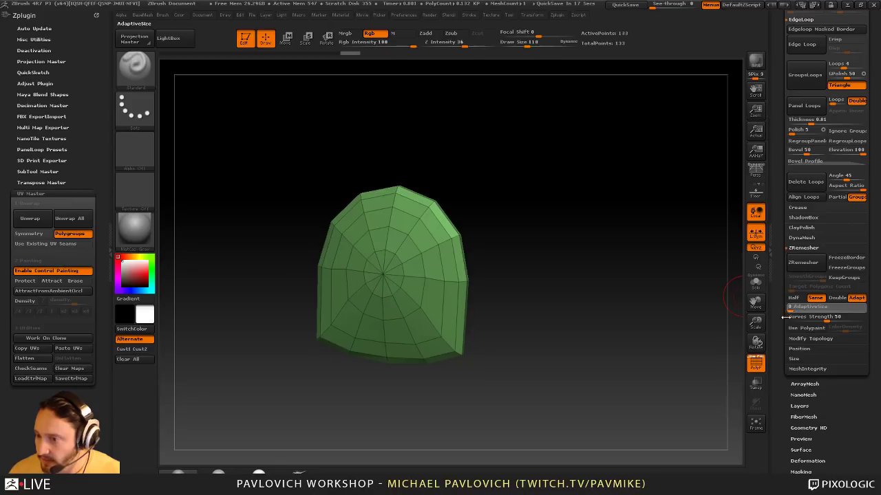
Try remeshing the shape with ZRemesher using the Same polygon count option, and undo the remesh
click(803, 263)
mouse_move(582, 240)
mouse_down()
mouse_move(643, 254)
mouse_move(684, 252)
mouse_move(595, 246)
mouse_up()
key(ctrl+w)
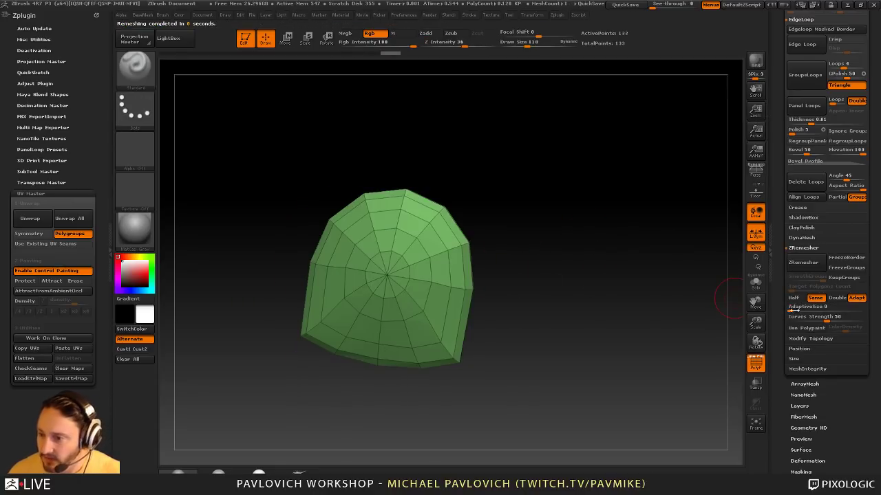
Choose the SelectLasso brush for visibility selection and hide the edge loop between the front face and the side strip
drag(731, 293, 558, 269)
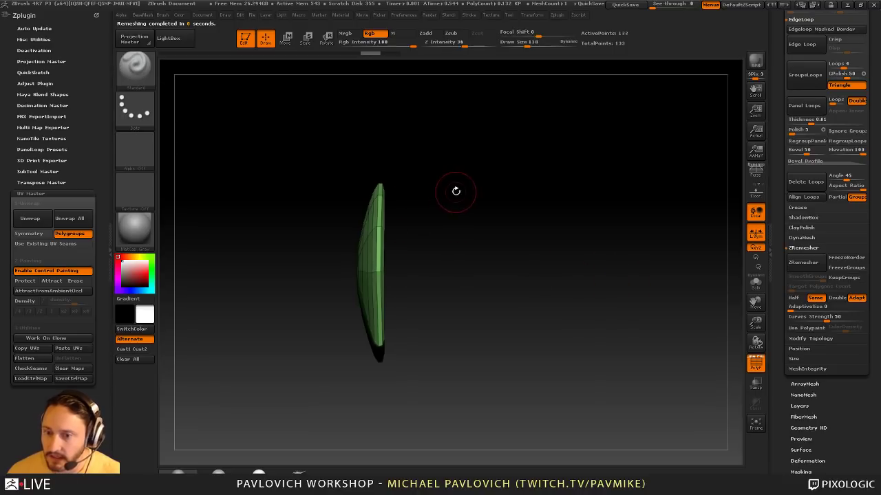
click(135, 66)
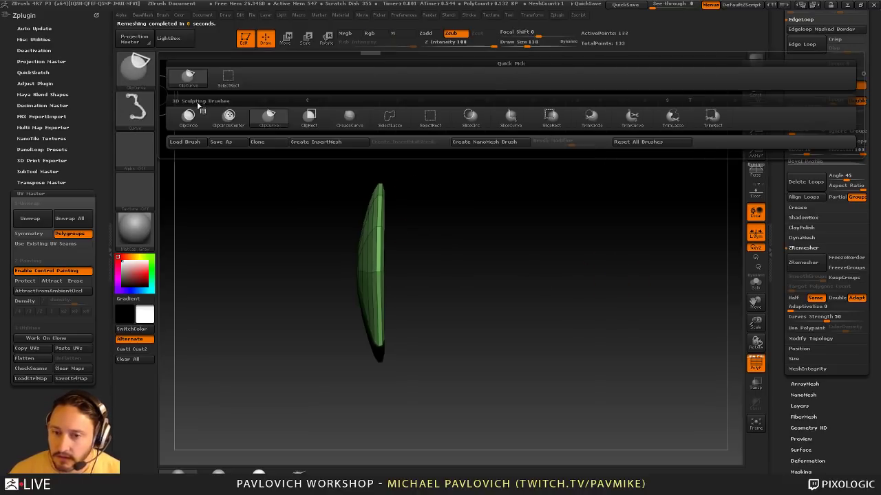
click(389, 118)
mouse_move(538, 196)
mouse_down()
mouse_move(537, 228)
mouse_move(522, 237)
mouse_up()
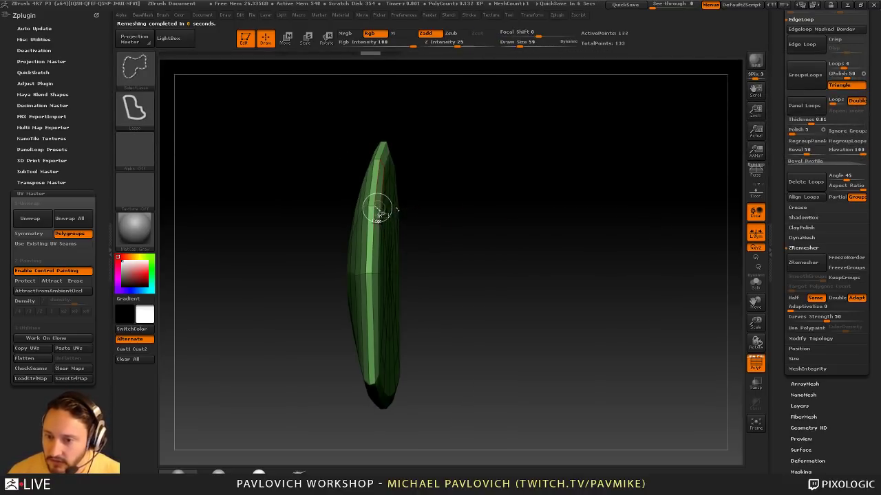
mouse_move(538, 207)
mouse_down()
mouse_move(544, 199)
mouse_move(525, 200)
mouse_up()
alt+right_drag(433, 259, 399, 258)
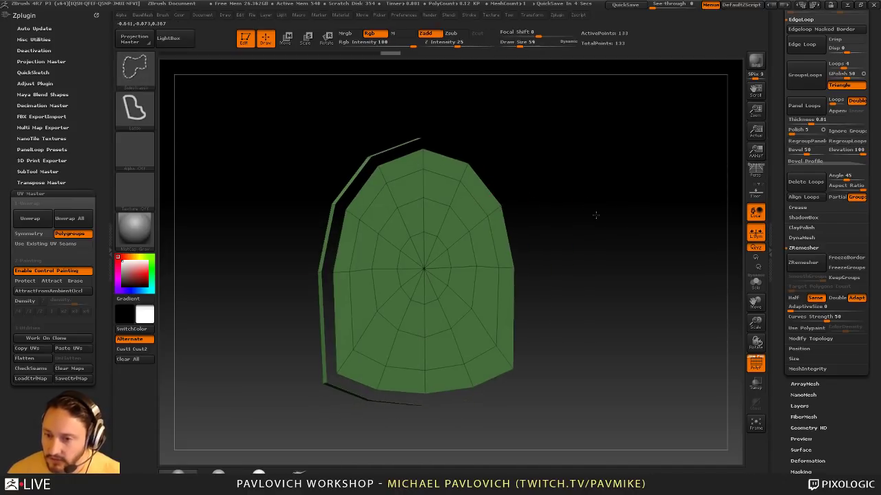
Hide further rings of the front face one loop at a time toward the pole, and reveal the whole mesh again
ctrl+shift+click(596, 215)
ctrl+shift+click(341, 207)
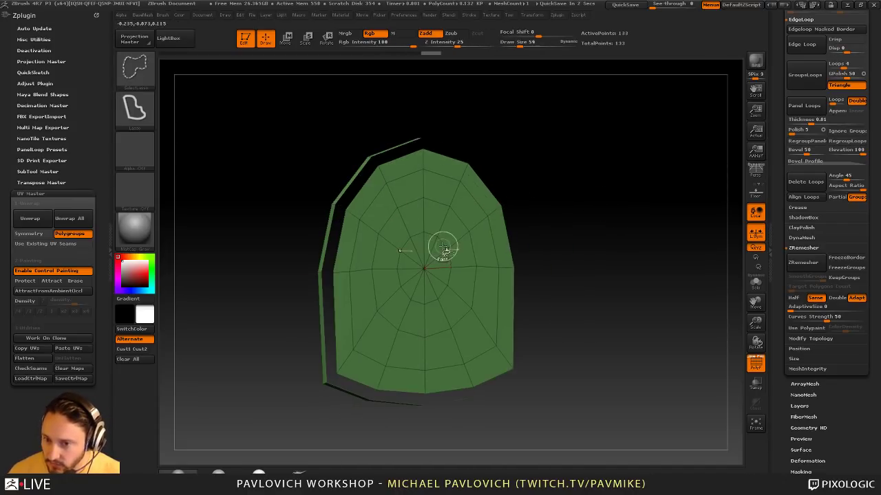
ctrl+shift+click(354, 218)
ctrl+shift+click(370, 228)
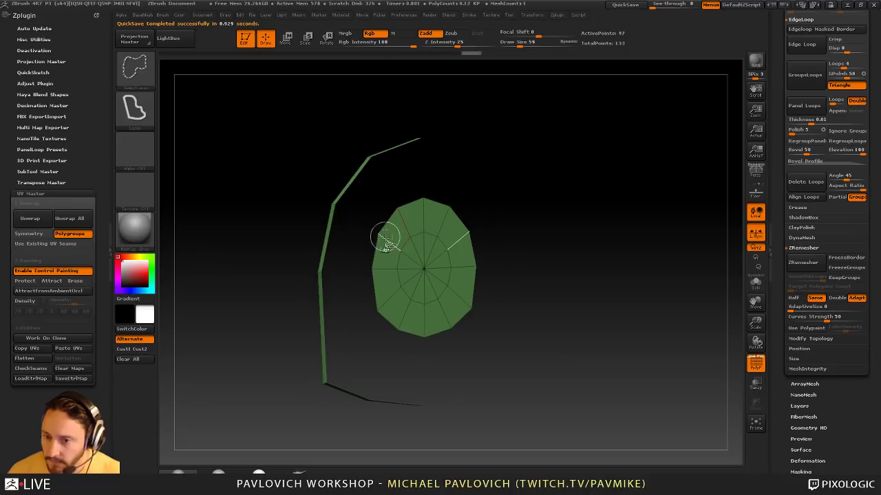
ctrl+shift+click(389, 241)
ctrl+shift+drag(567, 226, 610, 218)
ctrl+shift+click(590, 213)
drag(491, 240, 513, 251)
ctrl+shift+click(588, 241)
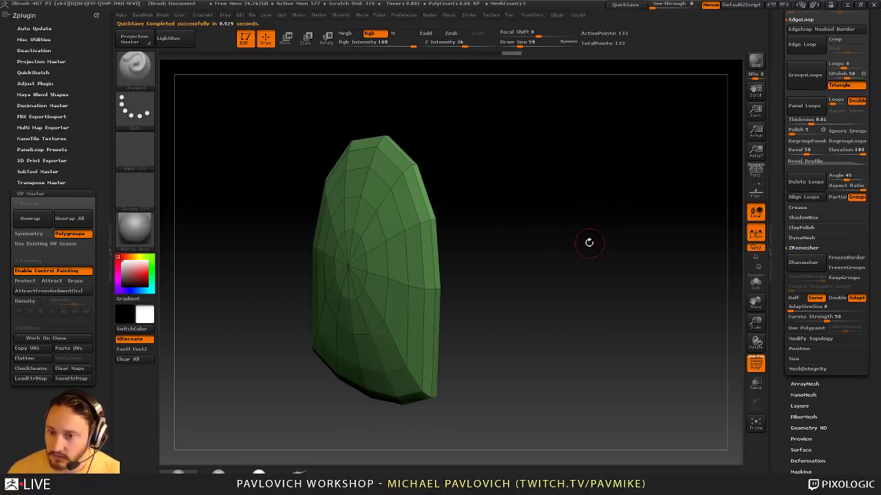
Hide the loop around the rim, give the separated parts their own polygroups with Auto Groups, and reveal the mesh
drag(587, 241, 411, 206)
ctrl+shift+click(371, 208)
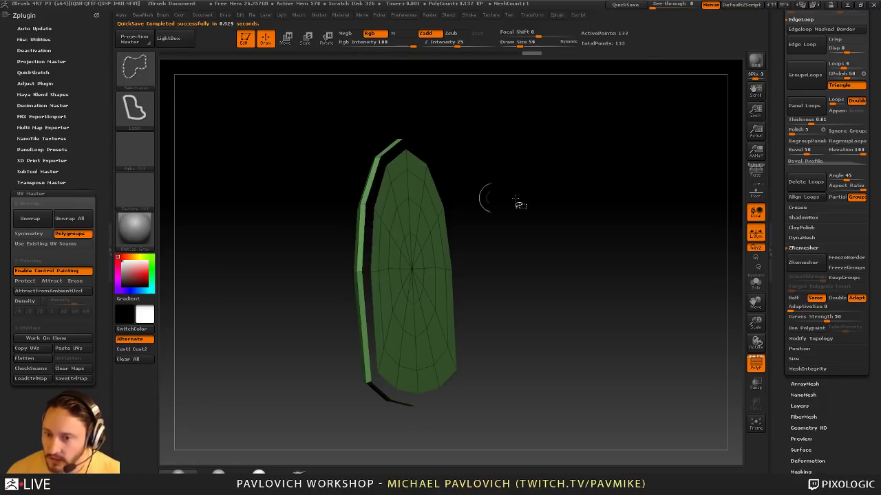
key(2)
click(604, 209)
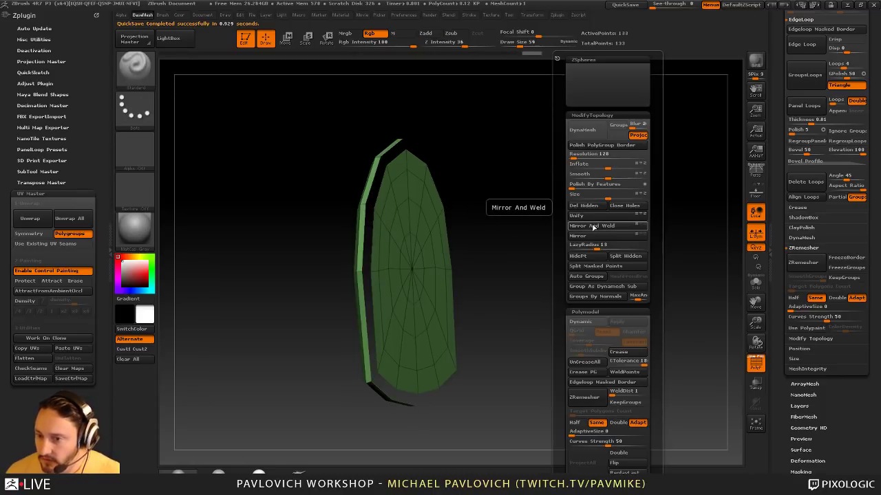
click(586, 276)
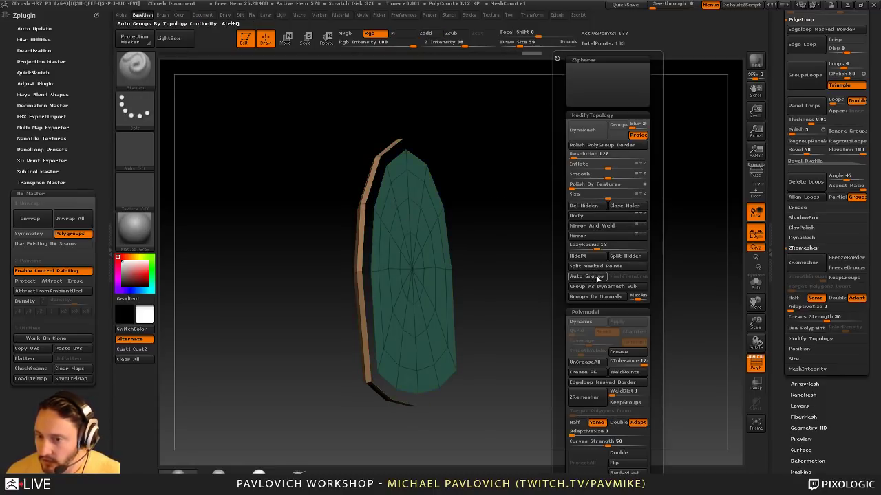
ctrl+shift+click(547, 277)
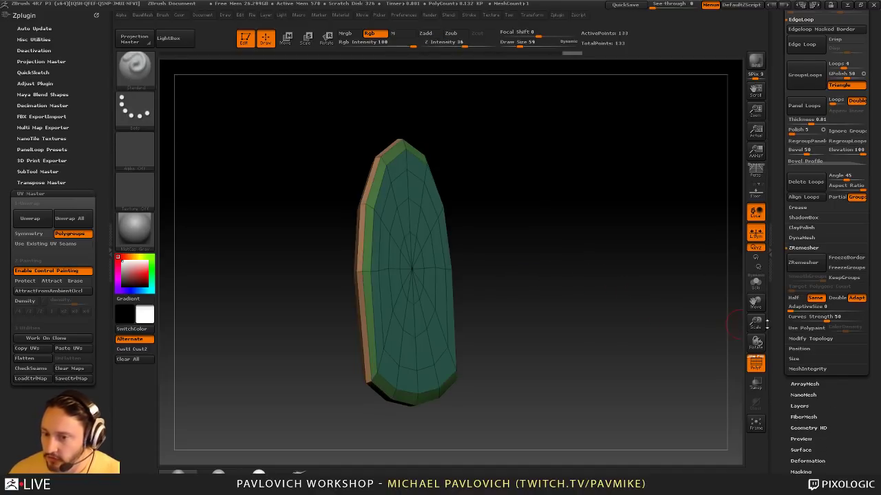
Isolate the front polygroup, grow the visible area over the green border strip and merge both into one polygroup
mouse_move(511, 230)
mouse_down()
mouse_move(567, 215)
mouse_move(474, 215)
mouse_up()
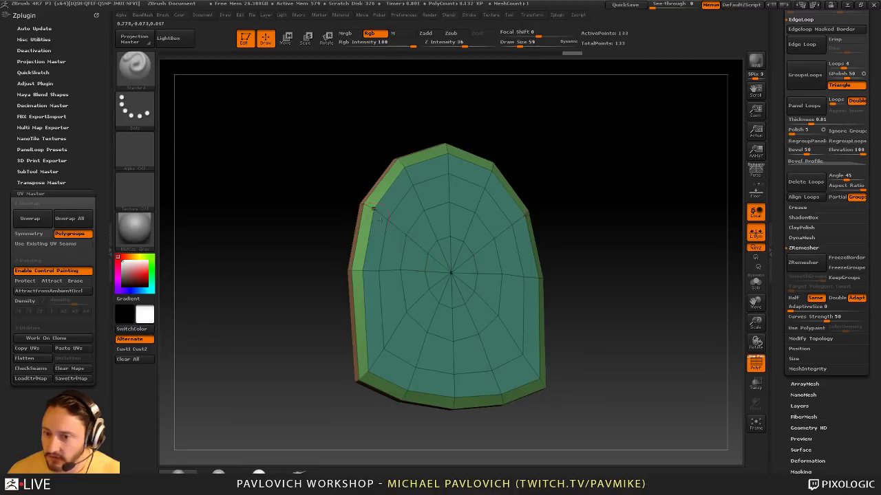
ctrl+shift+click(452, 275)
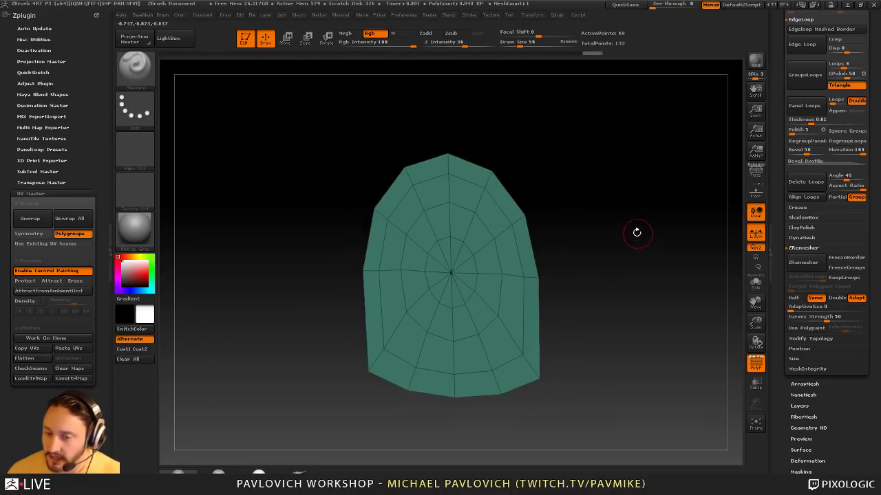
drag(635, 234, 644, 235)
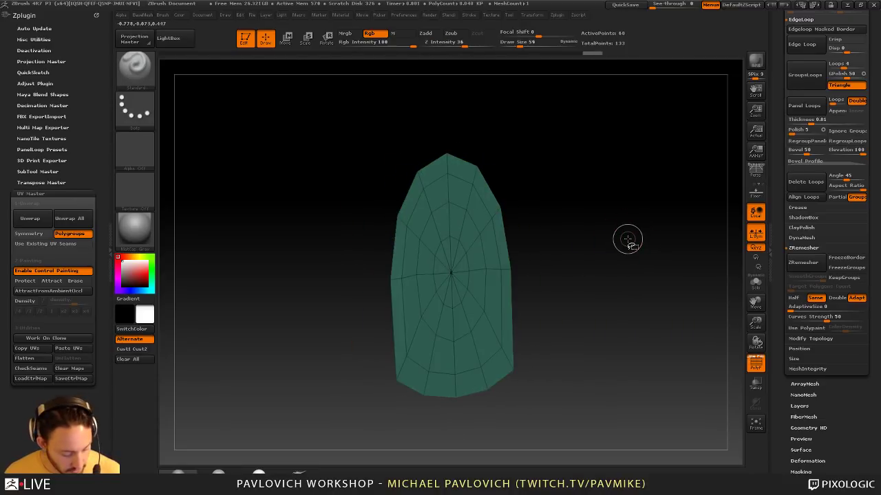
ctrl+shift+click(628, 239)
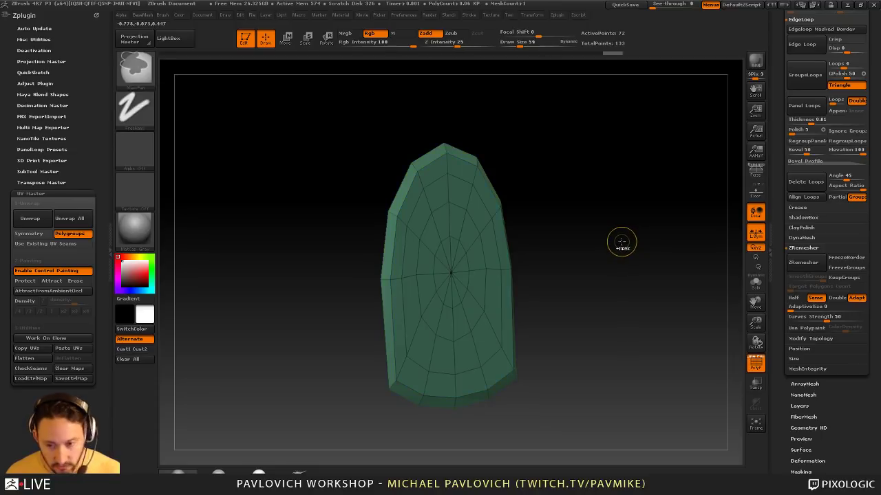
mouse_move(622, 242)
mouse_down()
mouse_move(633, 234)
mouse_move(626, 210)
mouse_move(680, 210)
mouse_move(591, 211)
mouse_move(770, 266)
mouse_up()
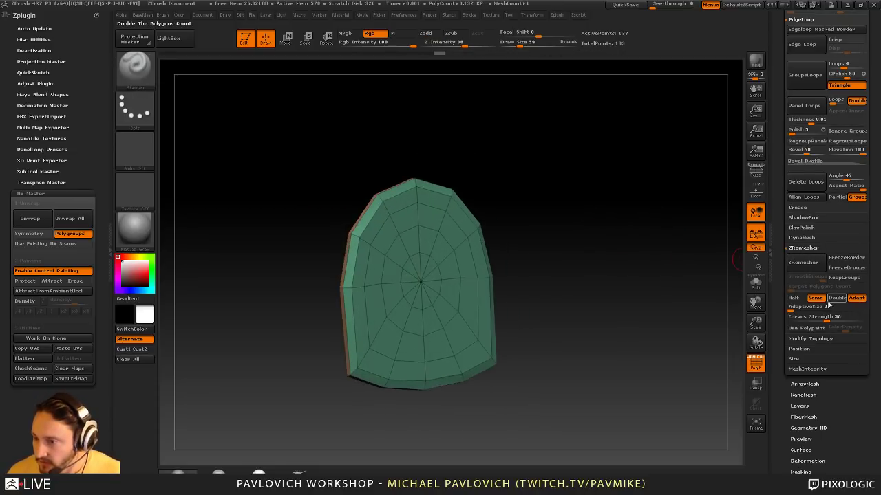
Remesh the shape with KeepGroups on and SmoothGroups at minimum, undo that result and remesh with the Double option
click(841, 278)
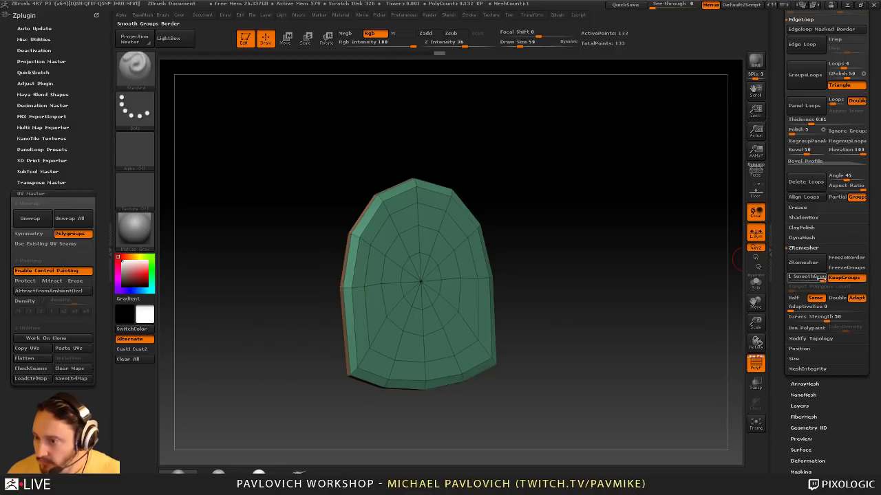
click(803, 262)
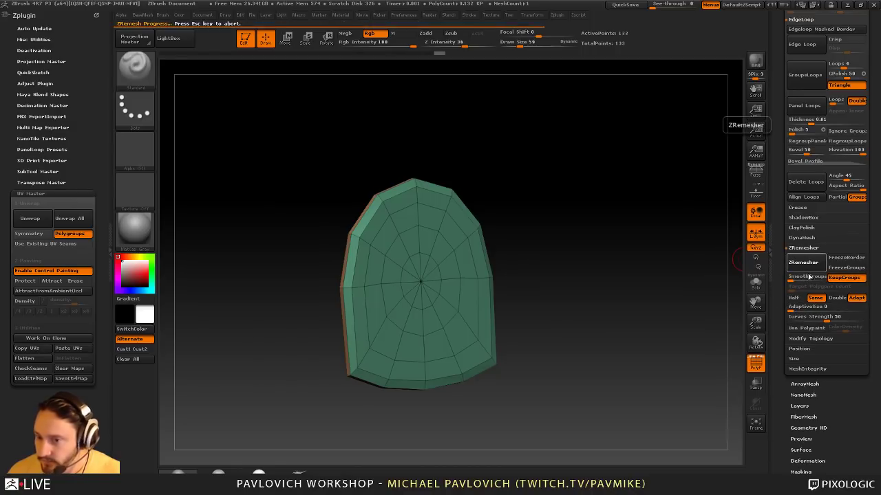
mouse_move(736, 275)
mouse_down()
mouse_move(664, 288)
mouse_move(681, 283)
mouse_move(676, 250)
mouse_move(663, 264)
mouse_move(676, 267)
mouse_move(627, 254)
mouse_move(639, 257)
mouse_move(641, 221)
mouse_move(653, 284)
mouse_move(413, 250)
mouse_up()
key(ctrl+z)
click(816, 265)
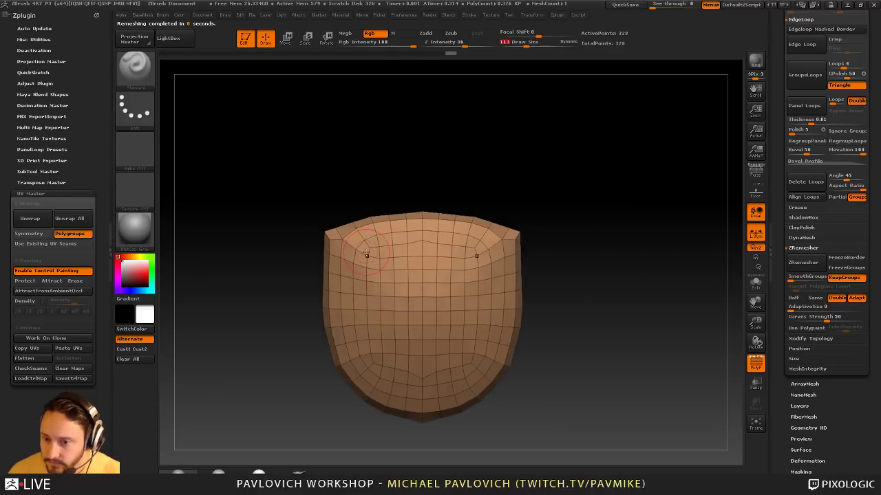
Switch to the Move brush and inspect the remeshed shape with Dynamic Subdiv smoothing on and off
key(b)
key(m)
key(v)
mouse_move(544, 252)
mouse_down()
mouse_move(591, 255)
mouse_move(602, 241)
mouse_move(539, 222)
mouse_move(570, 223)
mouse_move(735, 351)
mouse_move(655, 315)
mouse_move(574, 318)
mouse_move(705, 340)
mouse_move(638, 335)
mouse_up()
key(d)
key(shift+d)
Make PM3D_Cylinder3D_2 the active tool with its PolyFrame shown in side view, and choose the ZModeler brush
drag(777, 222, 776, 346)
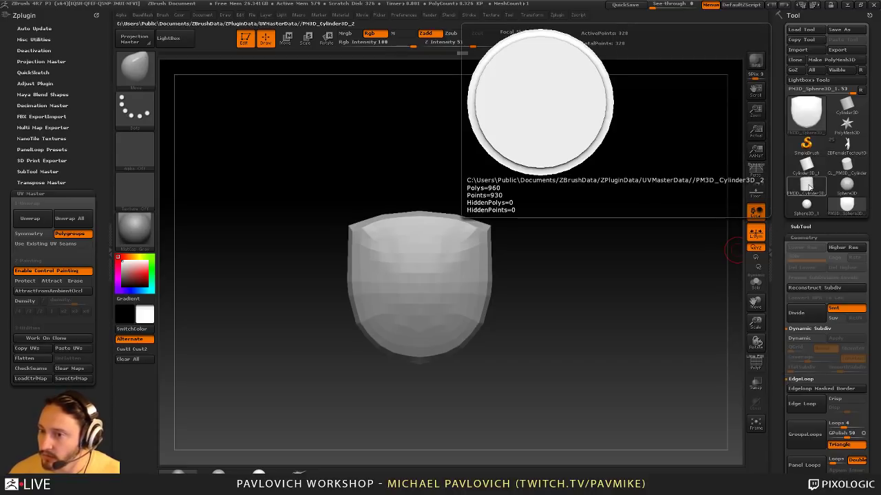
click(809, 186)
key(shift+f)
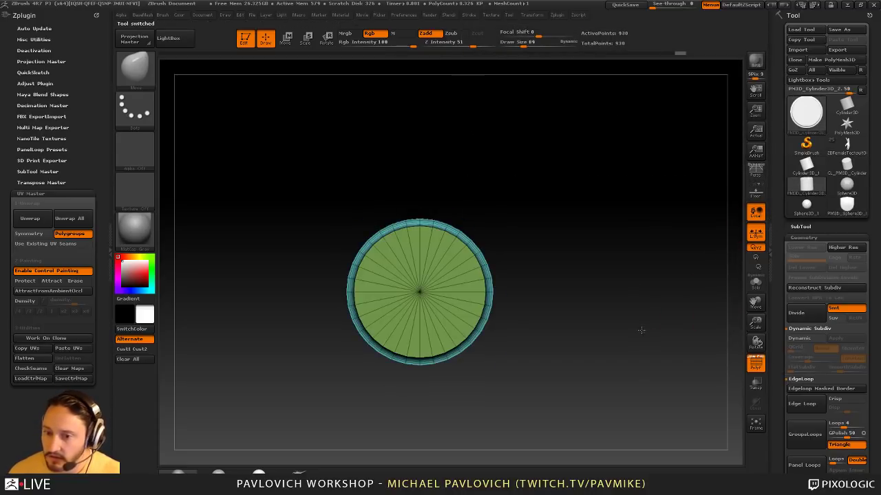
mouse_move(641, 331)
mouse_down()
mouse_move(647, 252)
mouse_move(603, 225)
mouse_up()
key(b)
key(z)
key(m)
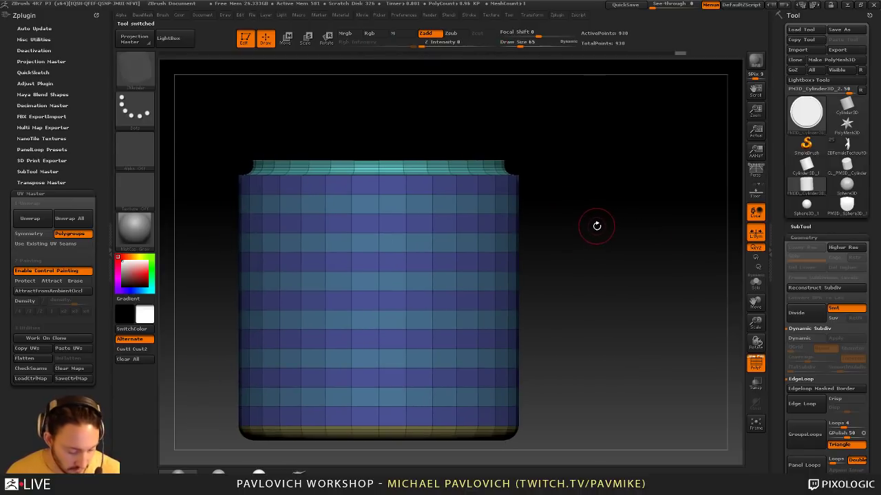
Set the ZModeler polygon action to Insert NanoMesh targeting Polygroup All, try it with cubes on the purple bands, and undo that insertion
key(space)
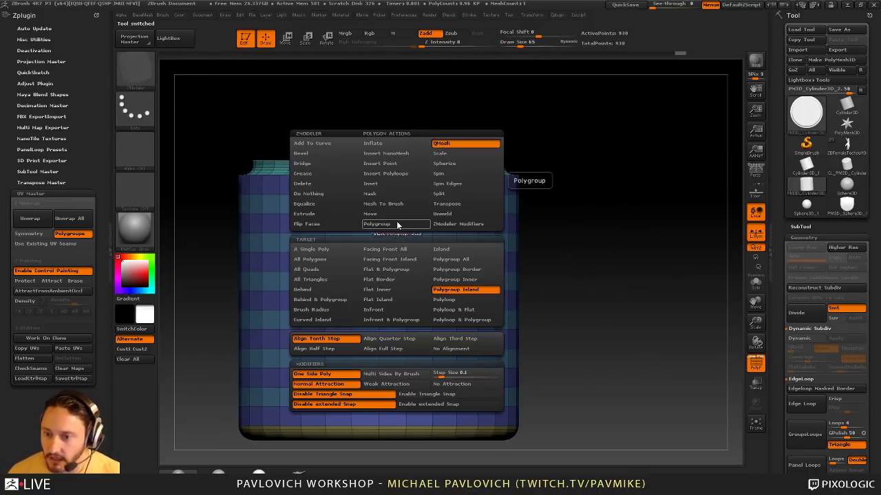
click(409, 155)
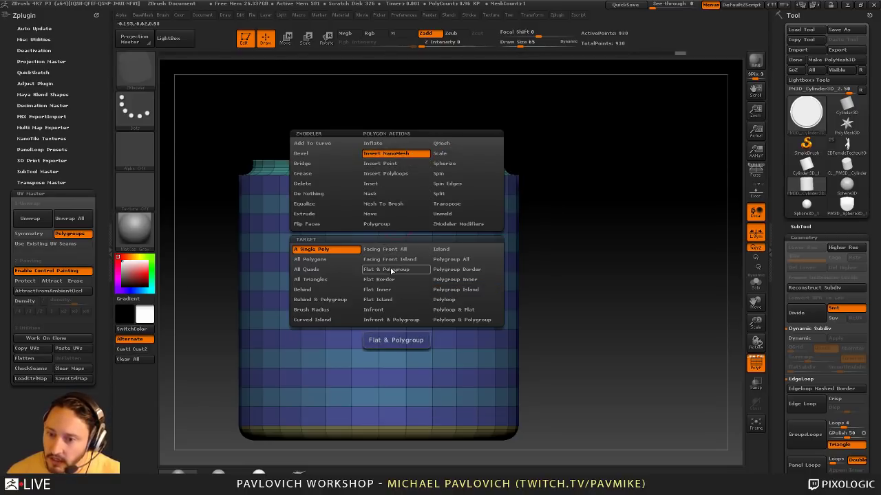
click(451, 259)
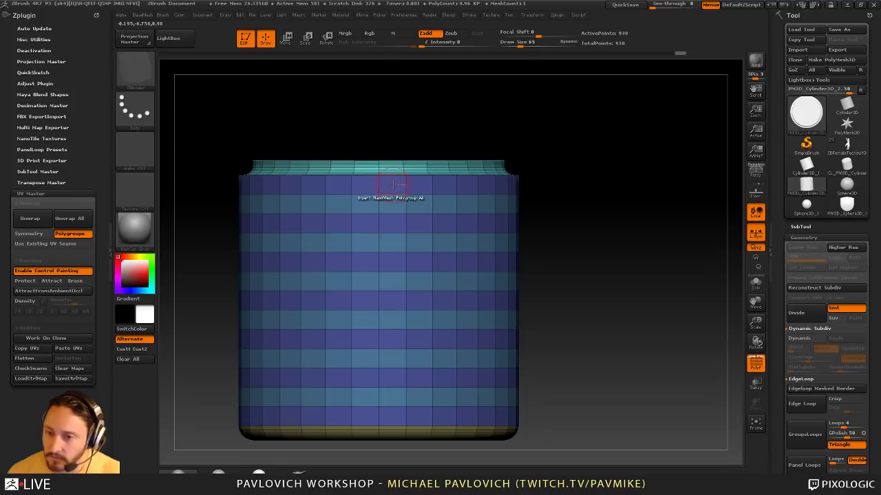
drag(394, 184, 465, 227)
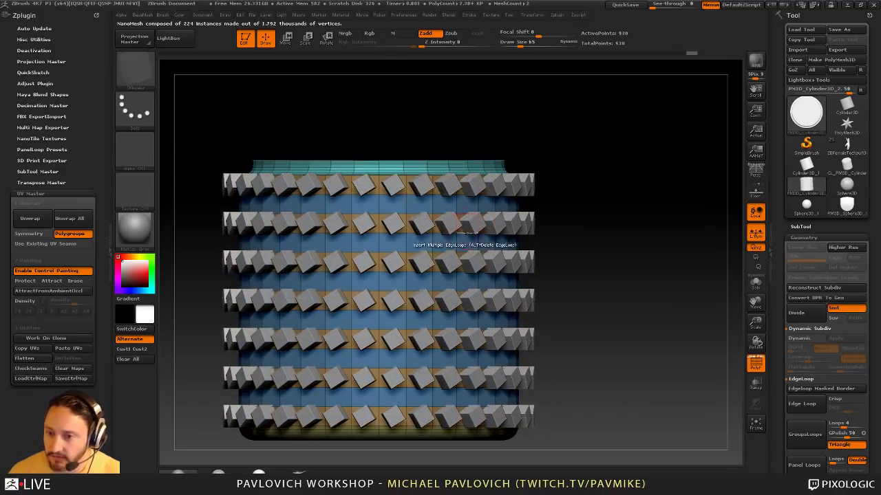
key(ctrl+z)
Insert a cylinder as a NanoMesh across all polygons of the teal band polygroup, toggling the insertion off and on again
click(392, 183)
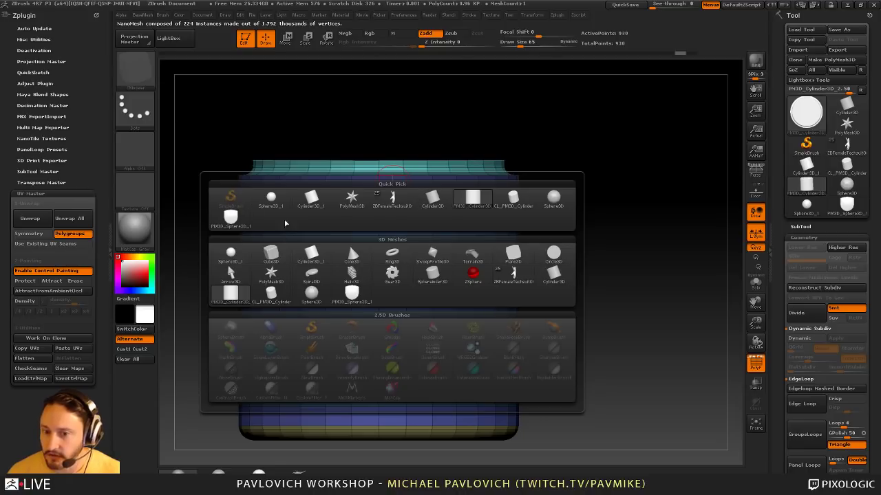
click(439, 206)
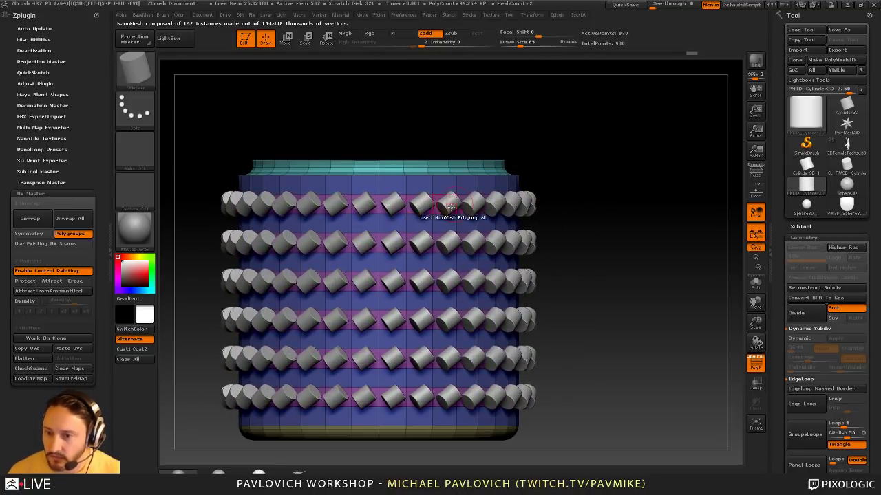
drag(578, 184, 563, 198)
key(ctrl+z)
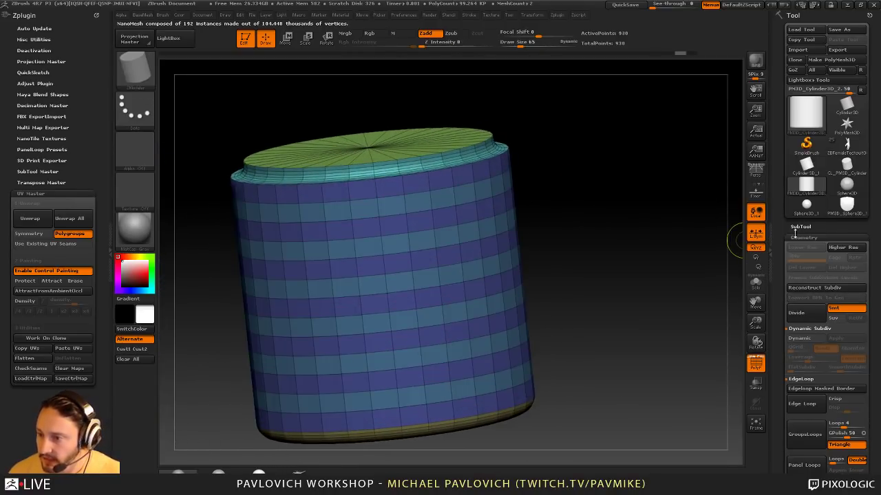
key(ctrl+shift+z)
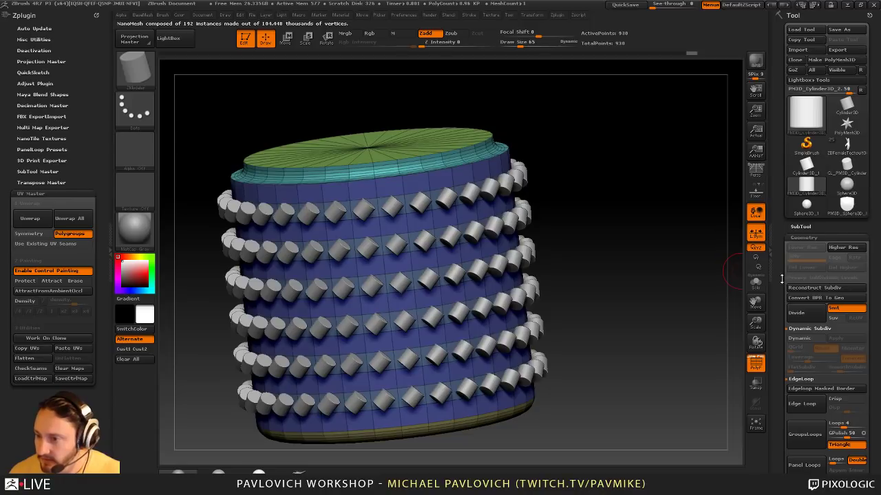
Try each NanoMesh alignment from Align To Normal through Align To Random Edge on the cylinders, and return to No Alignment
scroll(791, 272, down, 10)
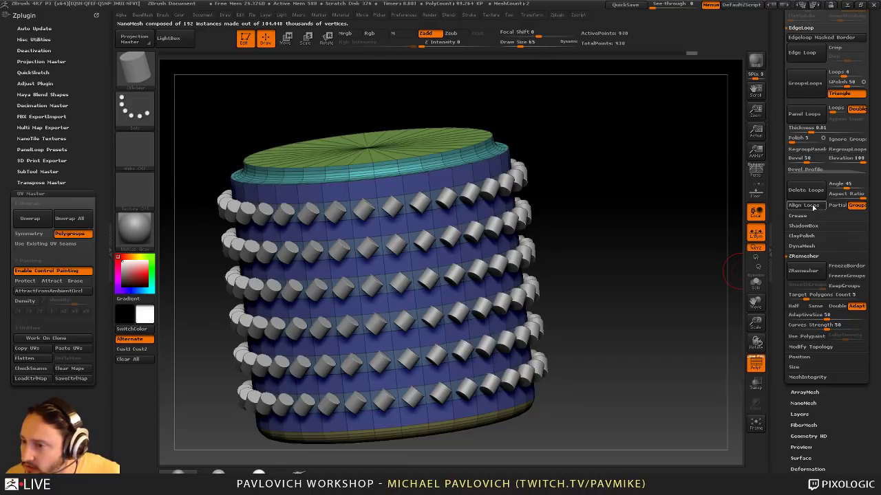
drag(656, 223, 680, 235)
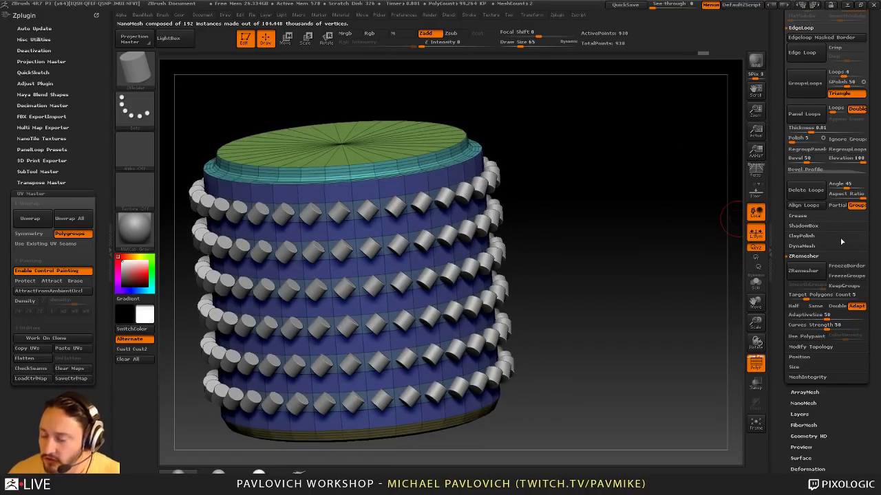
drag(778, 338, 785, 268)
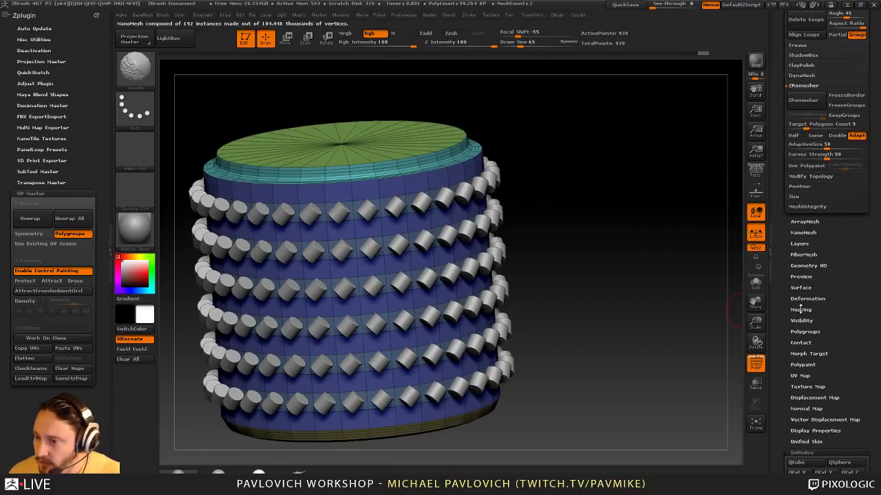
click(804, 232)
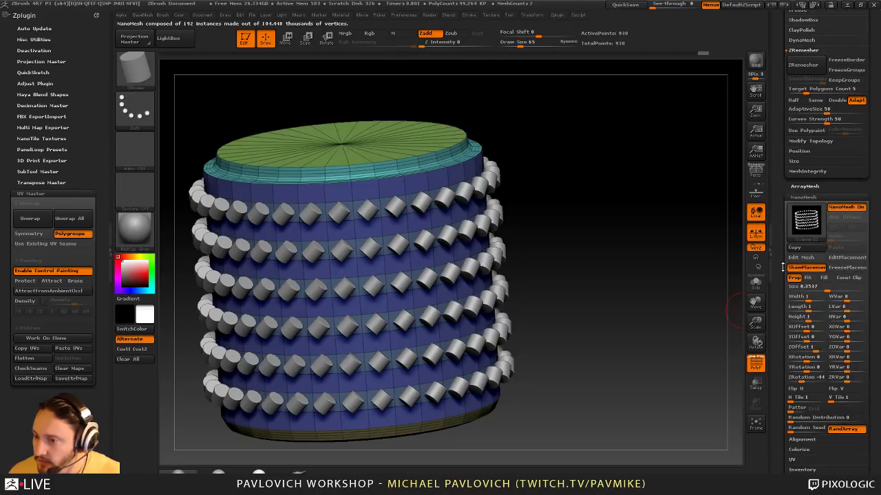
click(802, 342)
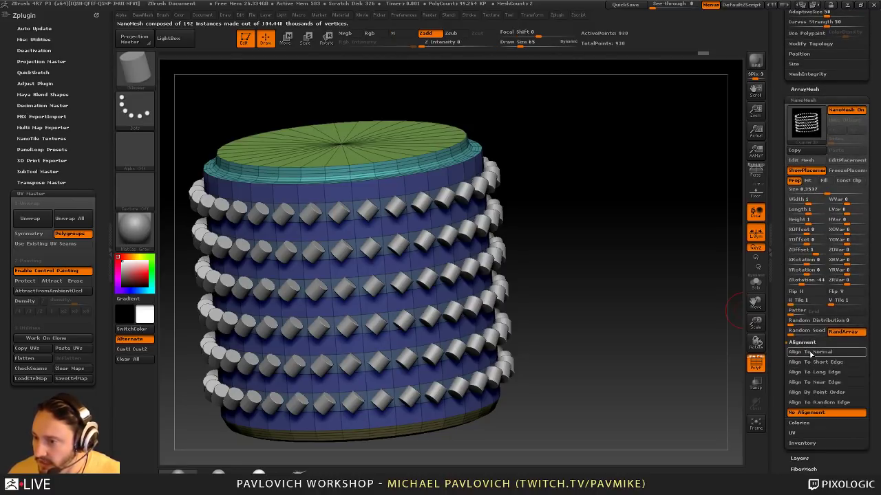
click(815, 352)
click(818, 362)
click(819, 374)
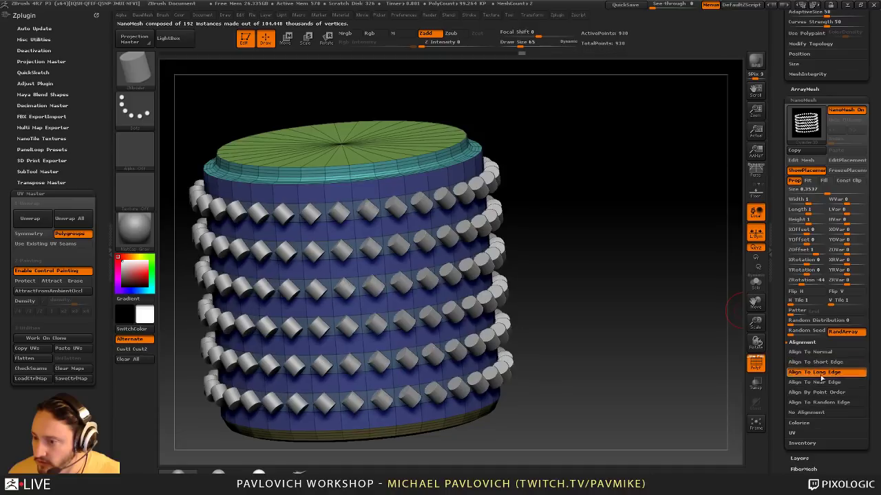
click(820, 383)
click(820, 393)
click(822, 403)
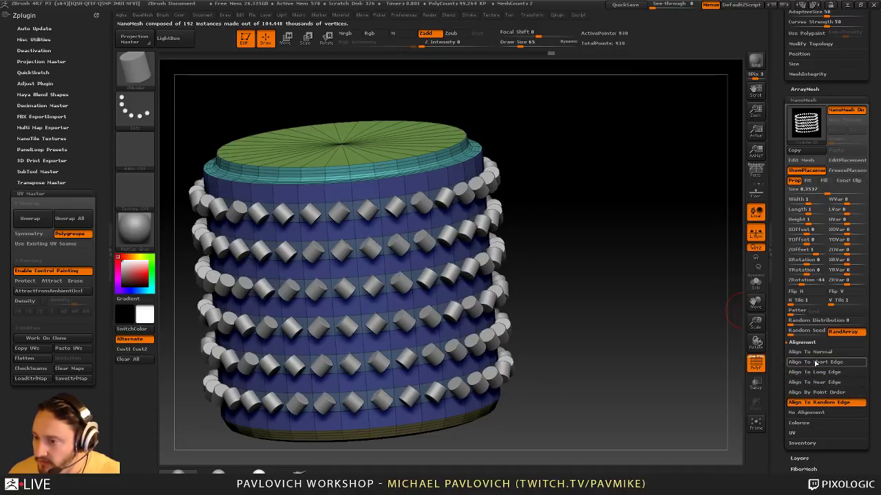
click(805, 412)
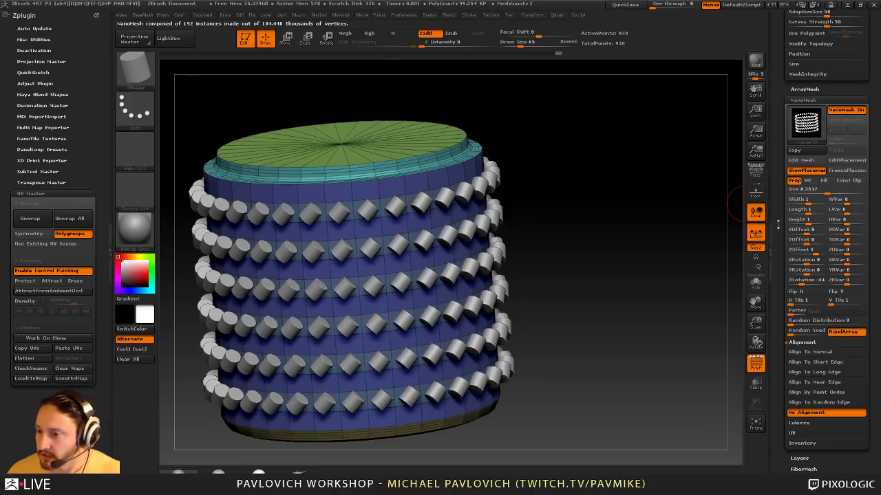
Undo the alignment changes and the cylinder NanoMesh insertion on the teal bands
drag(580, 185, 613, 203)
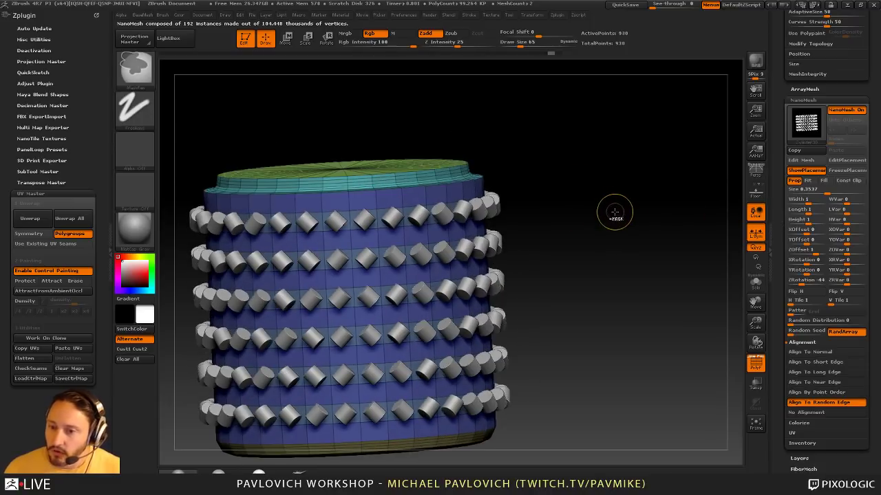
key(ctrl+z)
key(ctrl+z)
key(ctrl+z)
key(ctrl+z)
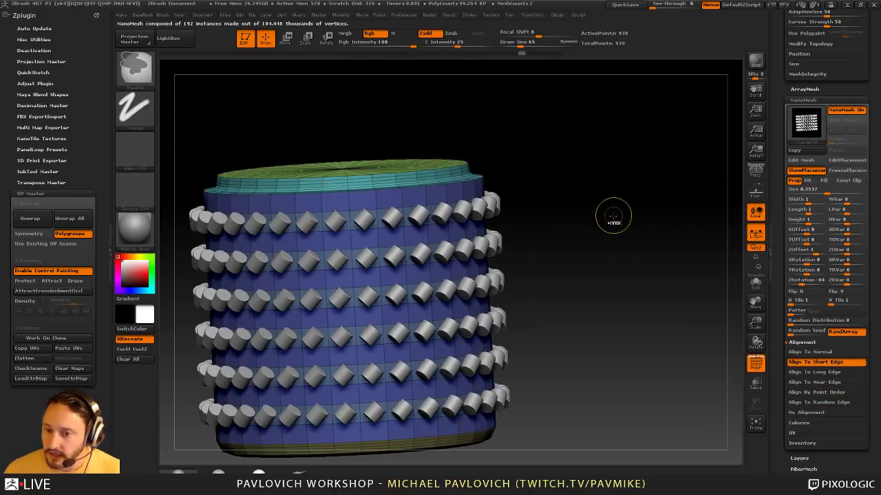
key(ctrl+z)
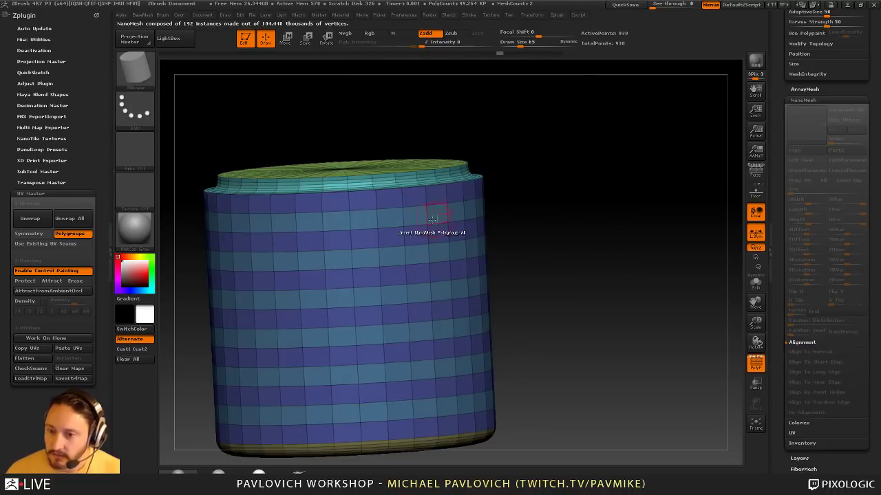
Insert PM3D_Sphere3D_1 as a NanoMesh over all polygons of the teal band polygroup
right_click(418, 215)
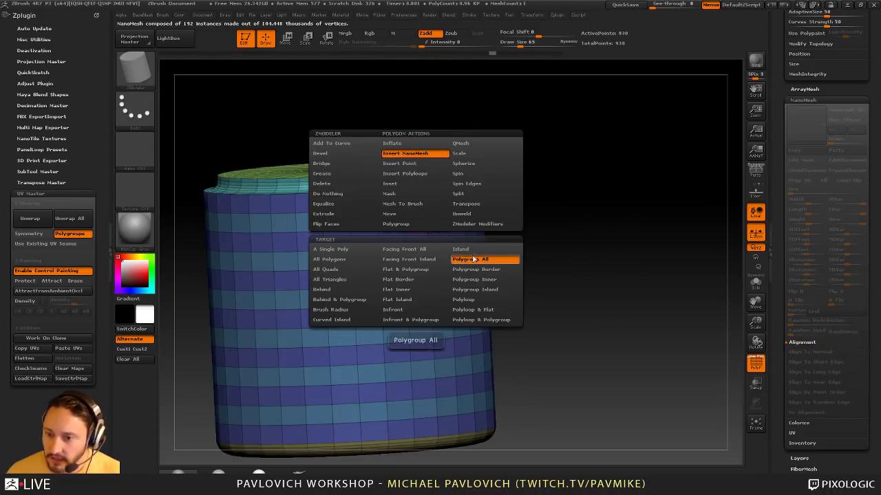
key(F1)
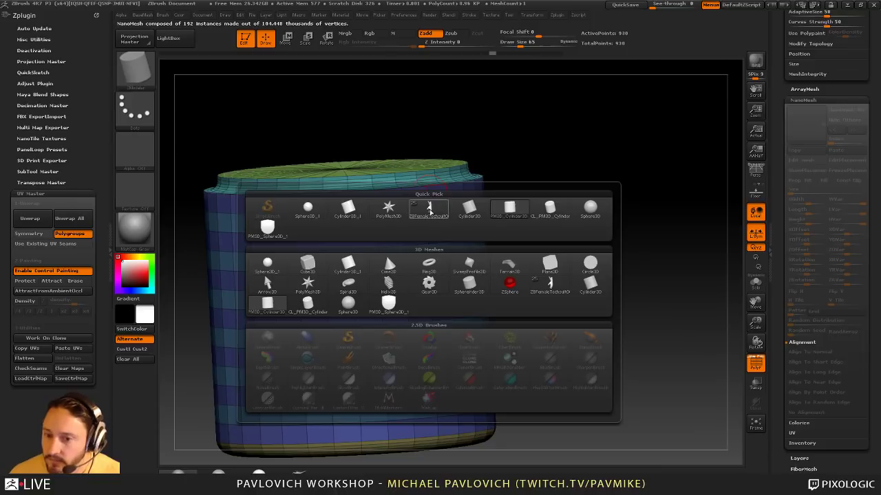
click(271, 230)
mouse_move(578, 193)
mouse_down()
mouse_move(593, 200)
mouse_move(585, 204)
mouse_up()
drag(401, 213, 400, 235)
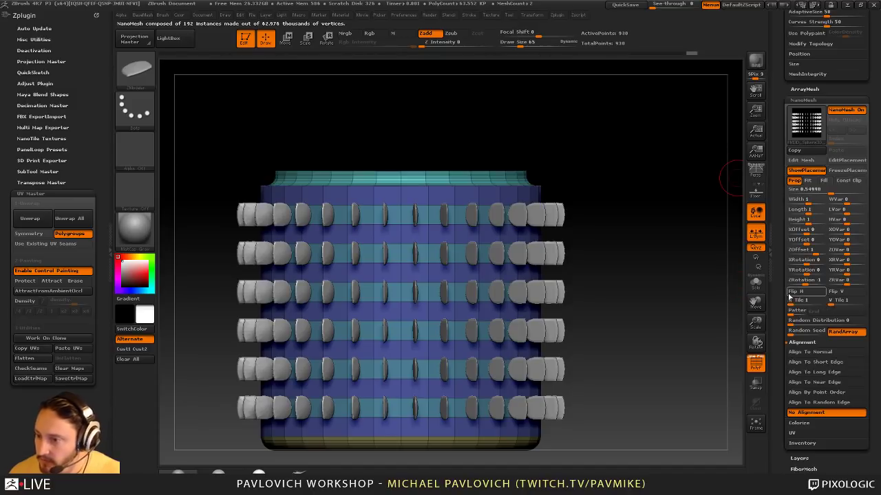
Set the NanoMesh ZRotation to 90 and XRotation to -90 so the pieces lie flat against the cylinder wall
drag(782, 289, 779, 270)
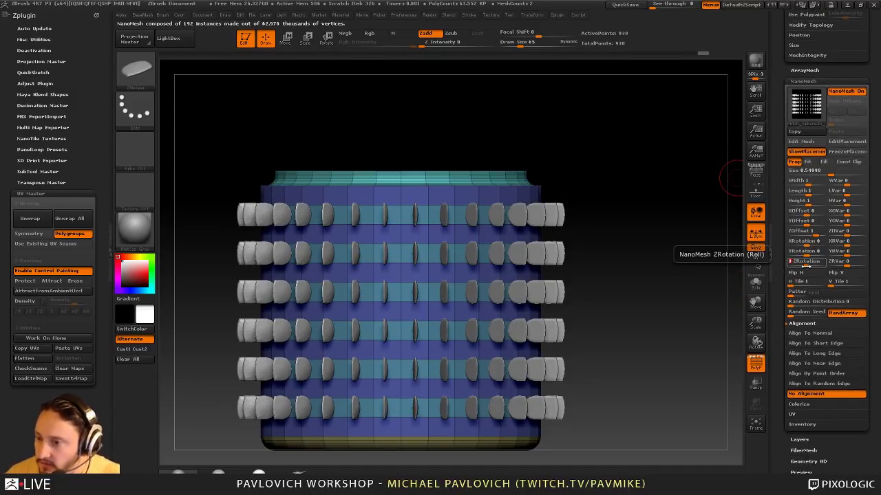
mouse_move(805, 253)
mouse_down()
mouse_move(815, 251)
mouse_move(798, 254)
mouse_move(803, 244)
mouse_up()
mouse_move(806, 252)
mouse_down()
mouse_move(795, 251)
mouse_move(803, 251)
mouse_up()
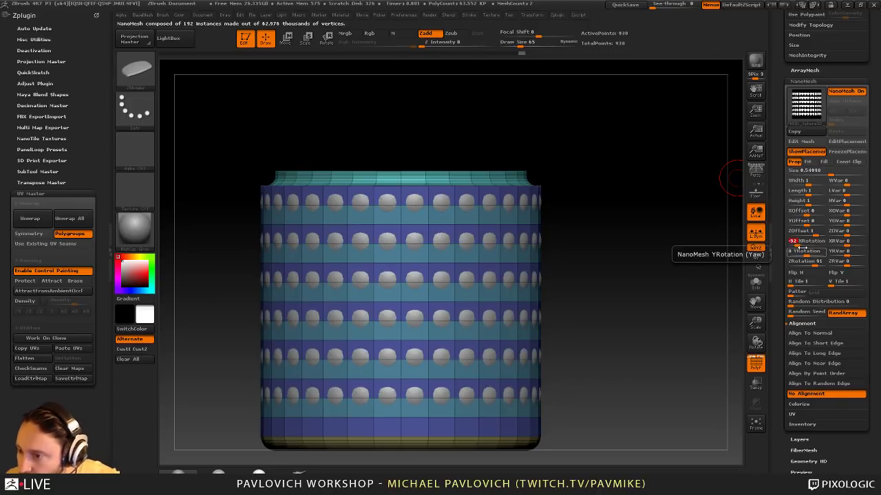
text(-90)
key(Return)
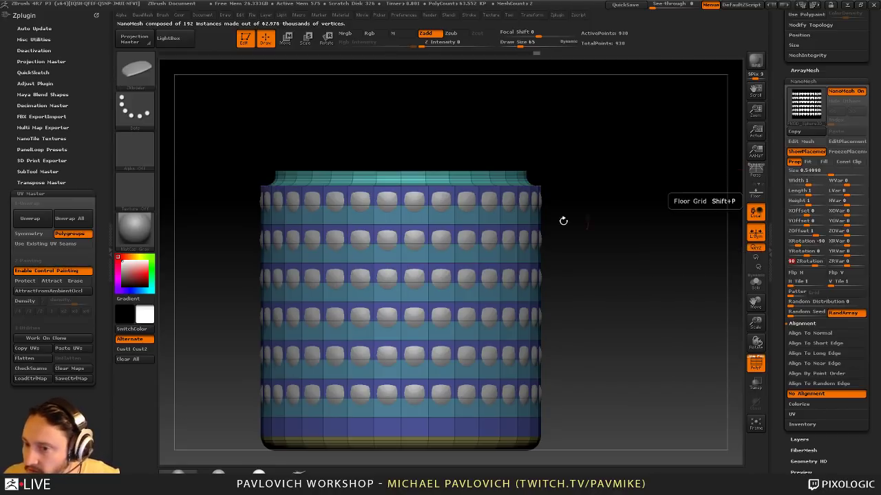
Switch the NanoMesh to Fit mode and set its Size to 1
drag(565, 222, 574, 202)
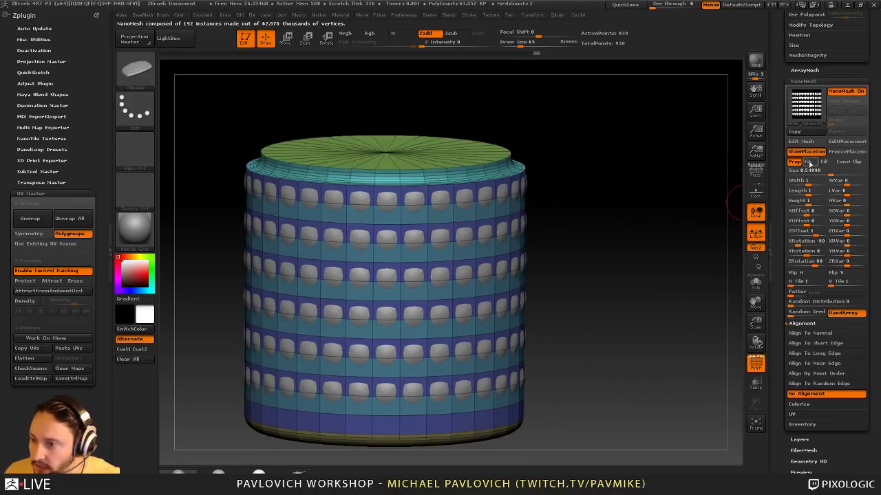
click(809, 162)
shift+drag(635, 204, 631, 202)
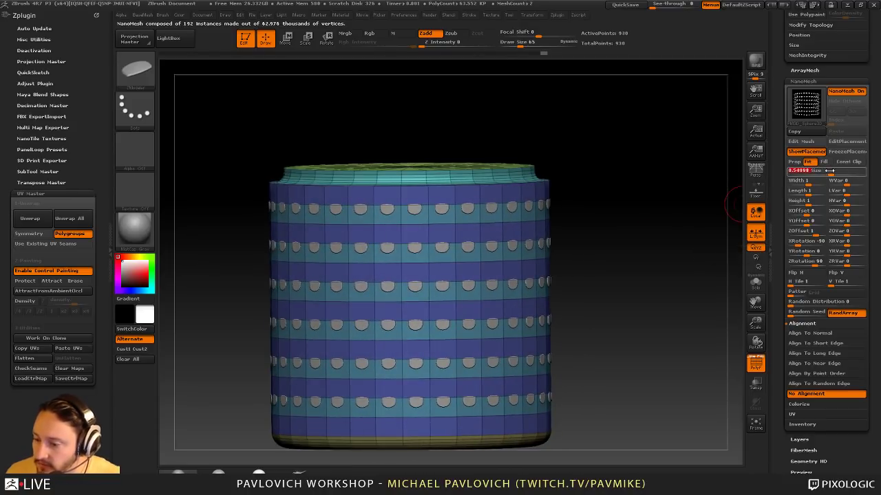
drag(824, 170, 831, 170)
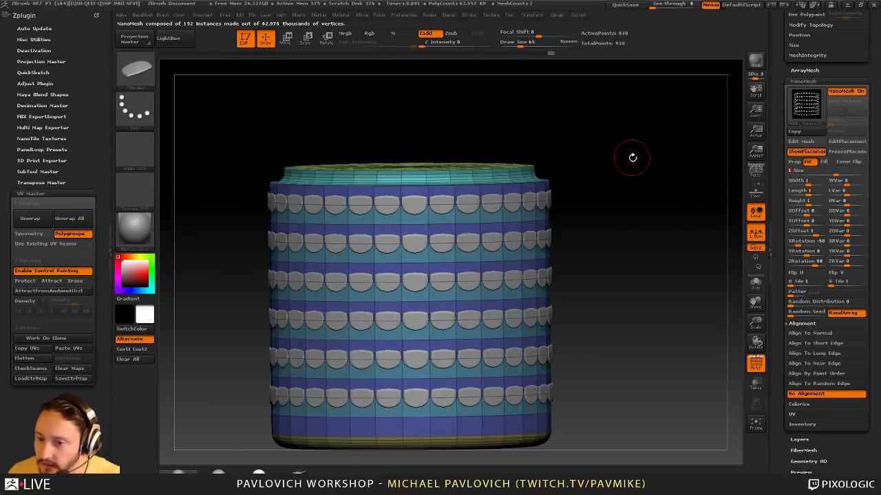
drag(629, 158, 673, 232)
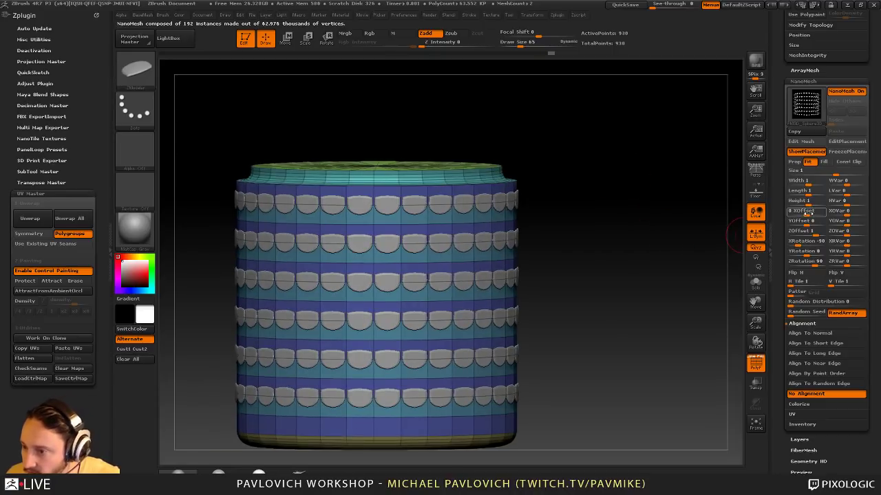
Experiment with the NanoMesh offsets, undo the unwanted changes, and set the ZOffset to about 1.015
mouse_move(803, 210)
mouse_down()
mouse_move(815, 212)
mouse_move(817, 233)
mouse_up()
key(ctrl+z)
key(ctrl+z)
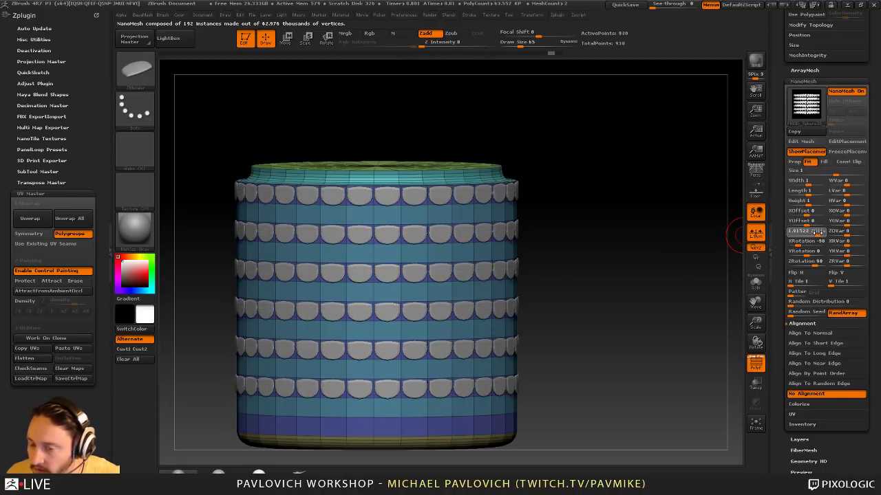
Compare the NanoMesh pieces in Fill mode, return them to Fit mode, and inspect the wall from above
drag(688, 221, 734, 193)
click(823, 161)
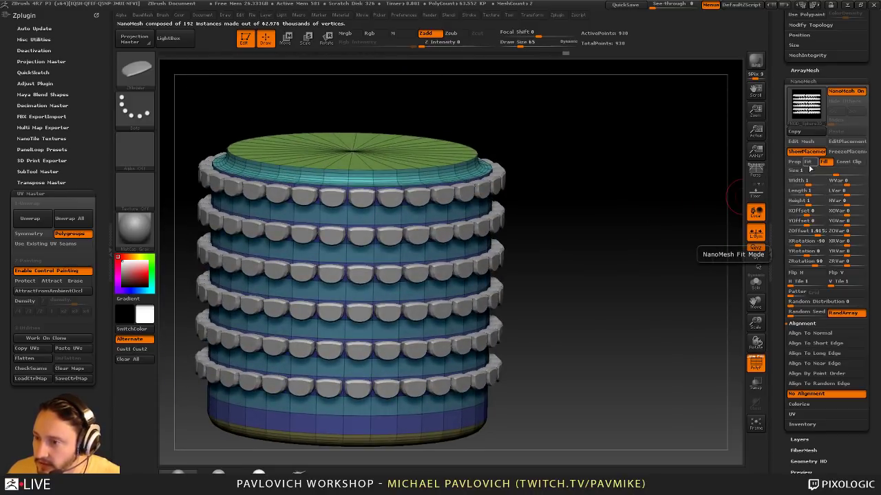
click(808, 161)
drag(664, 193, 792, 259)
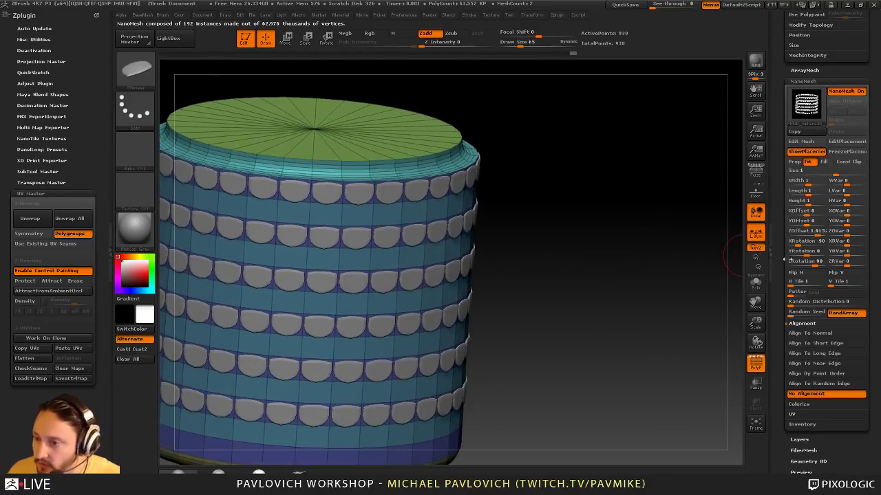
Try tilting the NanoMesh pieces with an XRotation of -76, undo the tilt, and set the YOffset to about -0.21
drag(688, 242, 658, 229)
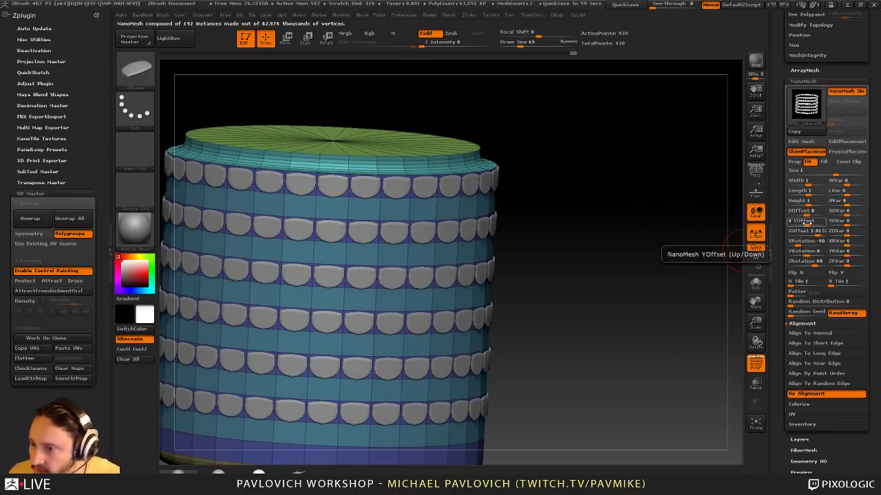
drag(798, 242, 806, 253)
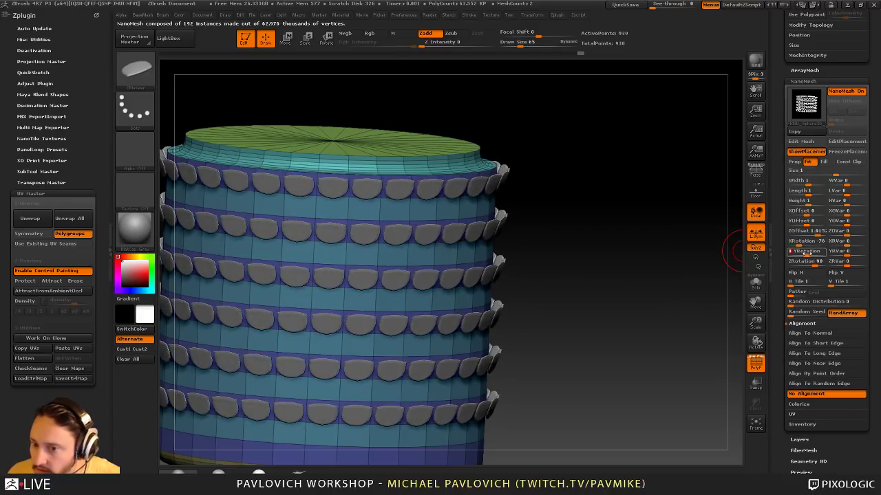
key(ctrl+z)
drag(675, 241, 626, 193)
key(ctrl+z)
key(ctrl+z)
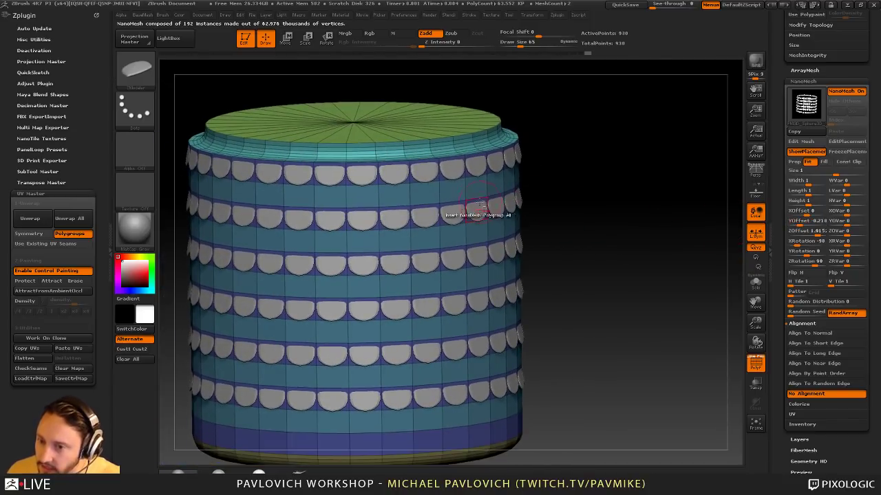
Insert the NanoMesh across all polygons of the other alternating polygroup bands, between the existing scale rows
key(space)
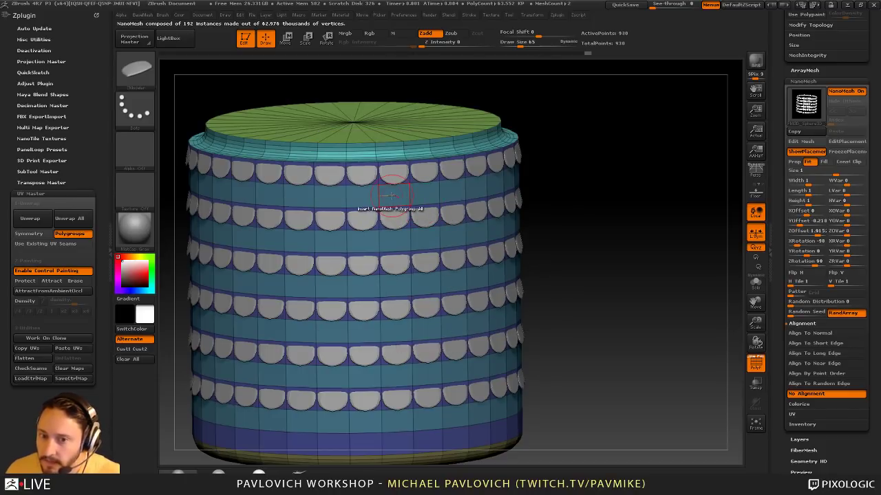
drag(391, 195, 393, 231)
key(ctrl+z)
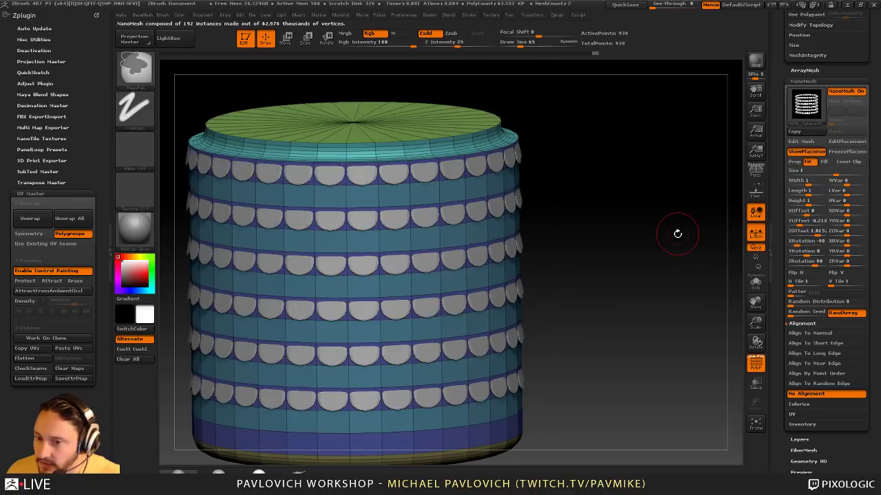
drag(425, 196, 435, 230)
key(ctrl+shift+z)
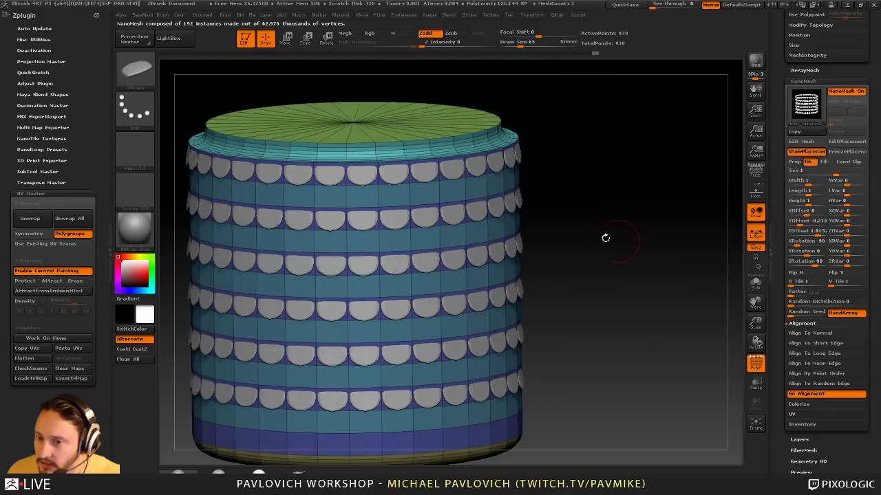
key(ctrl+z)
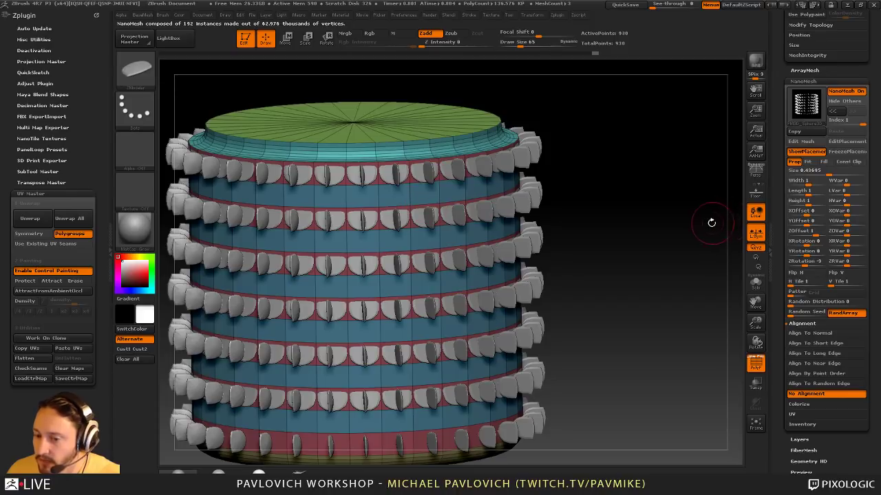
drag(711, 223, 670, 204)
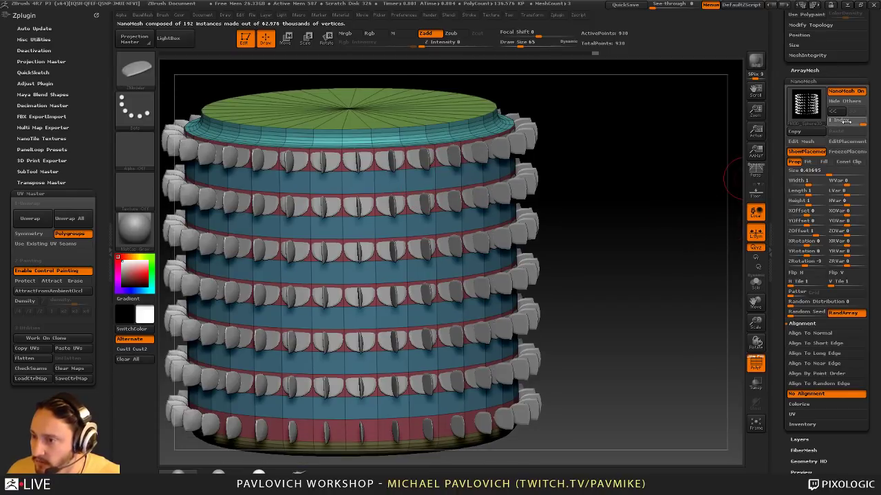
Copy the modifiers of the NanoMesh at Index 0 and paste them onto the NanoMesh at Index 1
drag(847, 121, 835, 122)
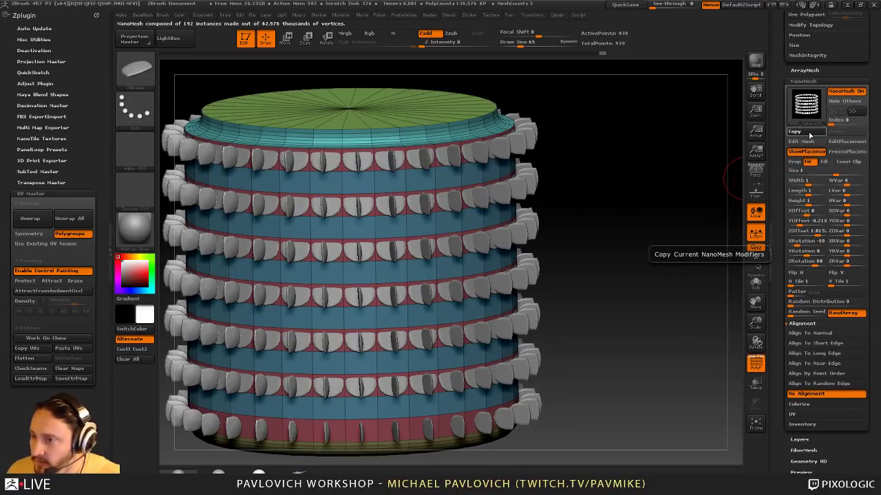
click(810, 133)
drag(835, 122, 848, 120)
click(842, 133)
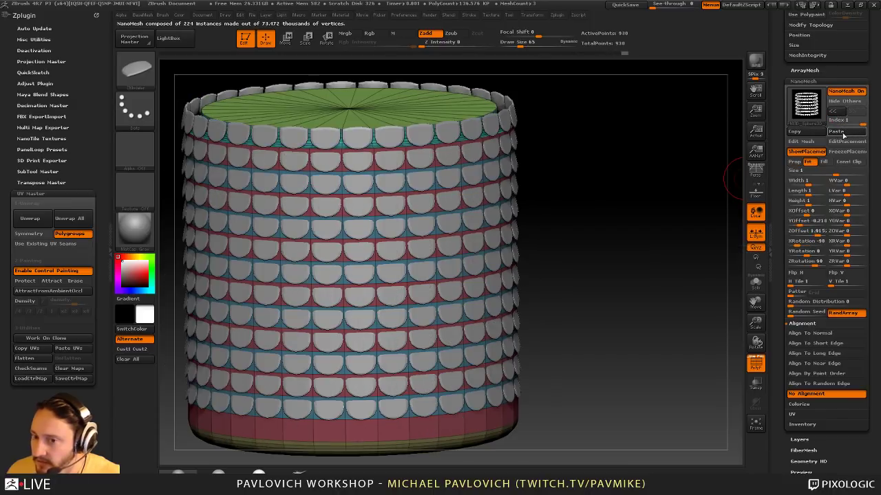
drag(640, 173, 641, 188)
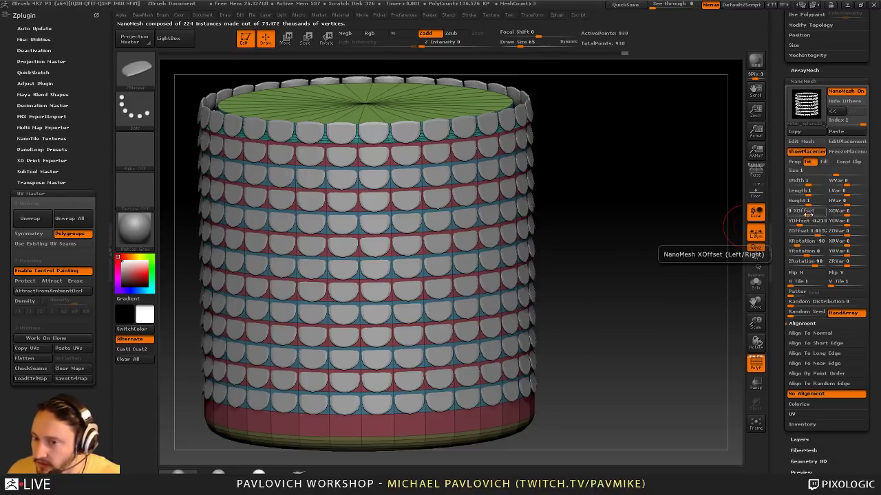
Set the XOffset of the NanoMesh at Index 1 to 1 so its scales are staggered against the neighbouring rows
drag(806, 214, 812, 215)
key(ctrl+z)
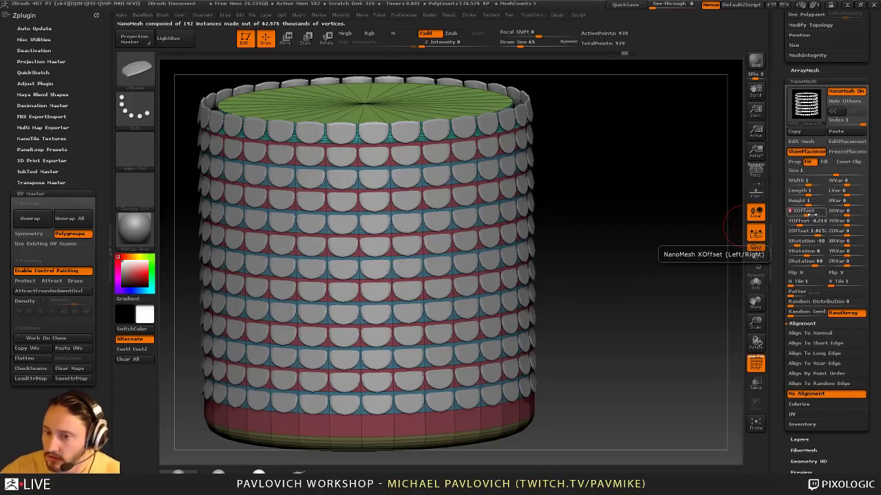
drag(623, 286, 729, 210)
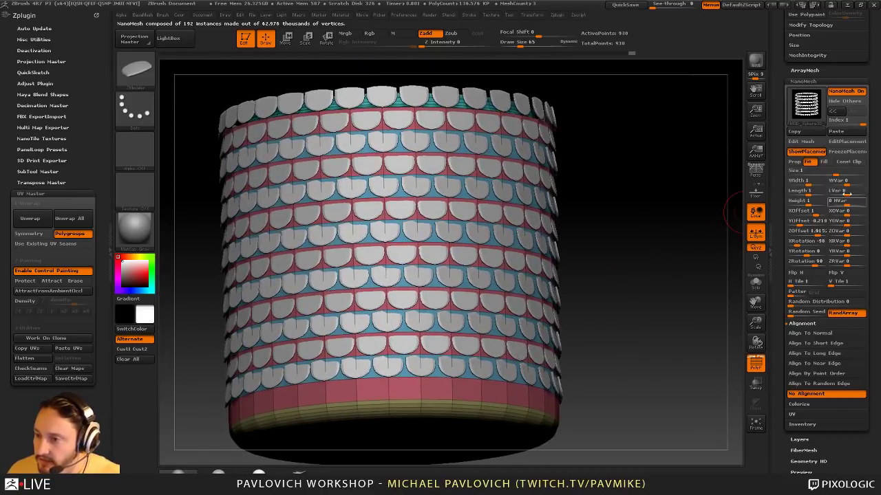
mouse_move(637, 195)
mouse_down()
mouse_move(646, 210)
mouse_move(694, 203)
mouse_move(656, 217)
mouse_move(677, 215)
mouse_up()
key(s)
click(646, 210)
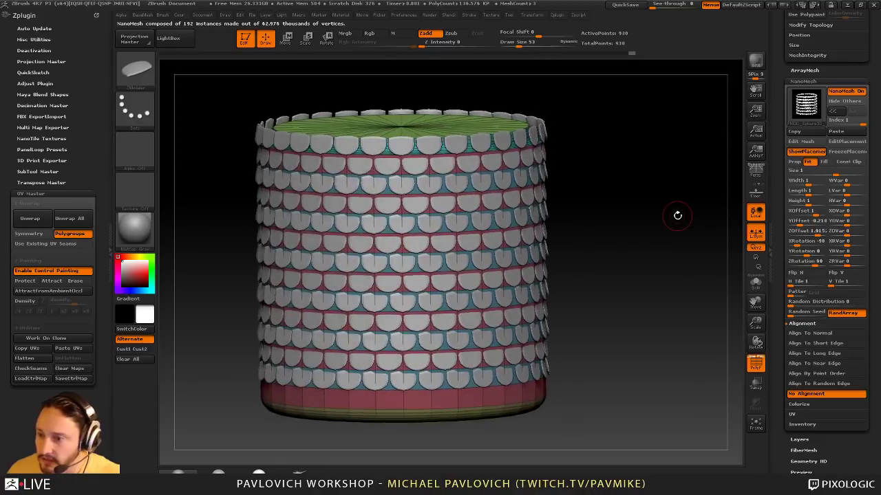
Open the NanoMesh Inventory options and view the scale-covered cylinder from above
click(801, 424)
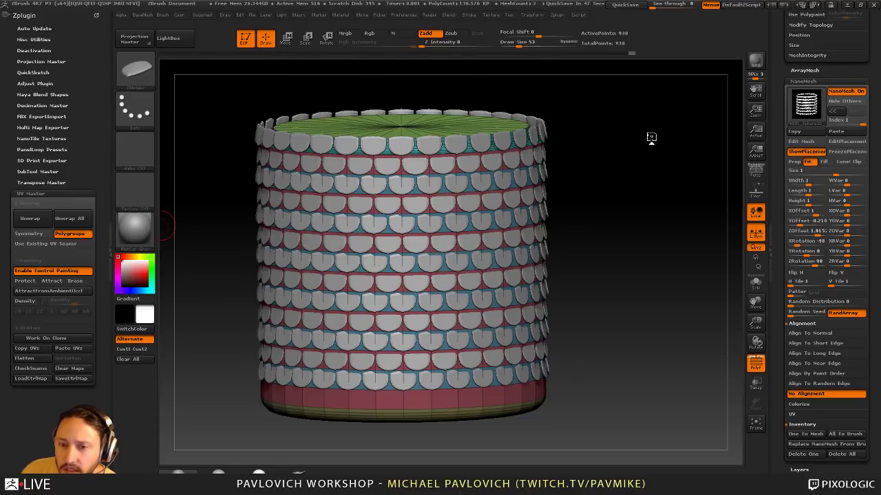
drag(651, 137, 652, 134)
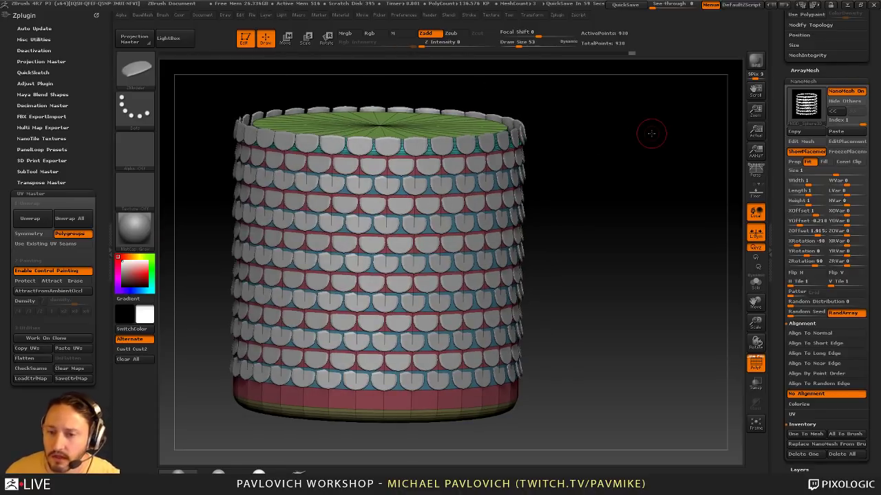
drag(625, 143, 613, 156)
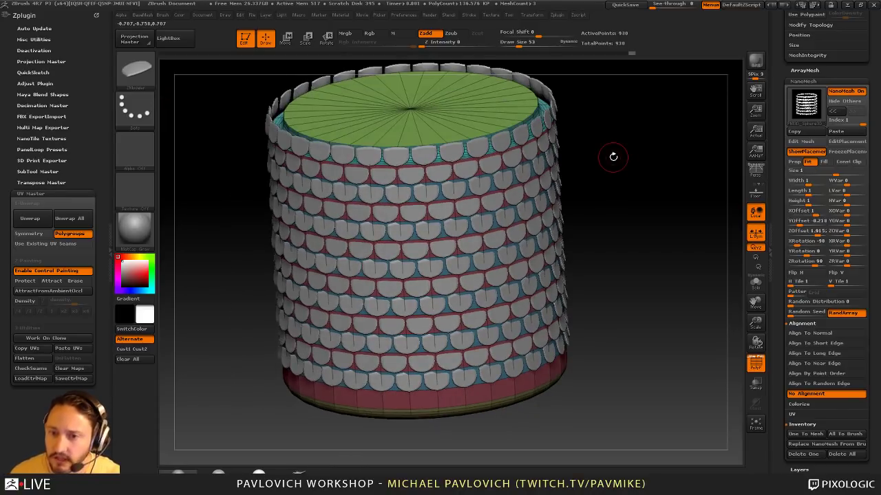
Switch to the Insert Multi Mesh primitives brush and choose the Cylinder12 mesh
key(b)
key(s)
key(t)
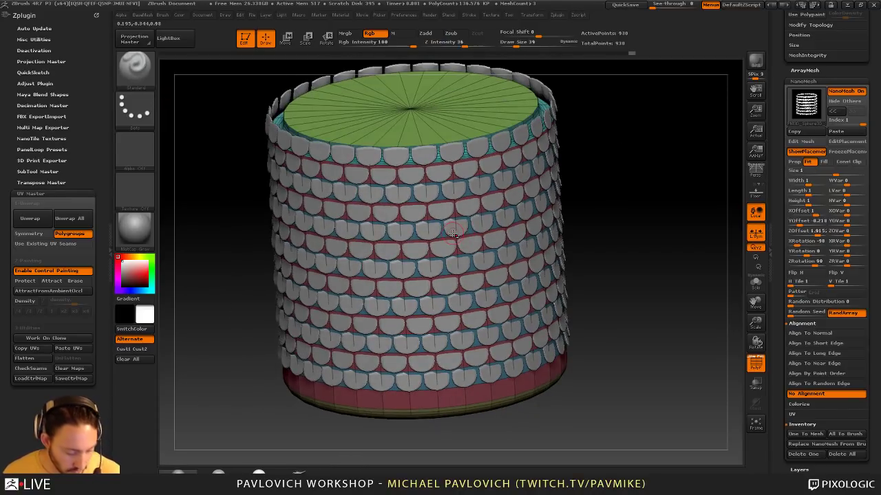
key(b)
key(i)
key(p)
key(m)
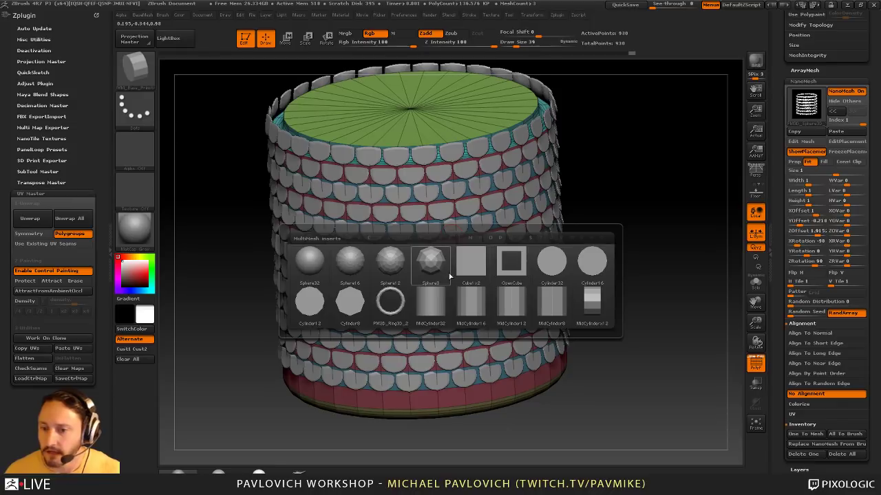
mouse_move(318, 302)
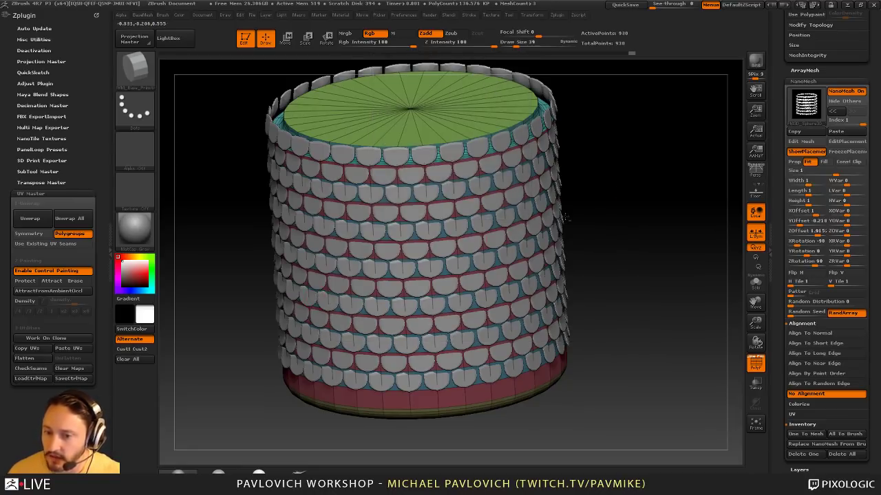
Try inserting a Cylinder12 and a MidCylinder16 primitive on the cylinder's green top cap, and undo both insertions
drag(438, 129, 483, 156)
mouse_move(652, 220)
mouse_down()
mouse_move(655, 190)
mouse_move(659, 212)
mouse_move(642, 213)
mouse_up()
key(m)
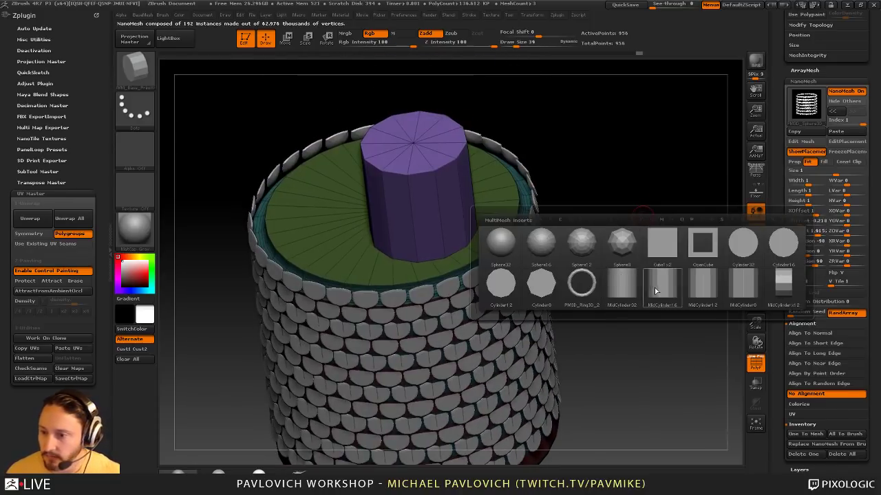
click(654, 288)
drag(416, 158, 440, 124)
drag(674, 285, 510, 354)
key(ctrl+z)
key(ctrl+z)
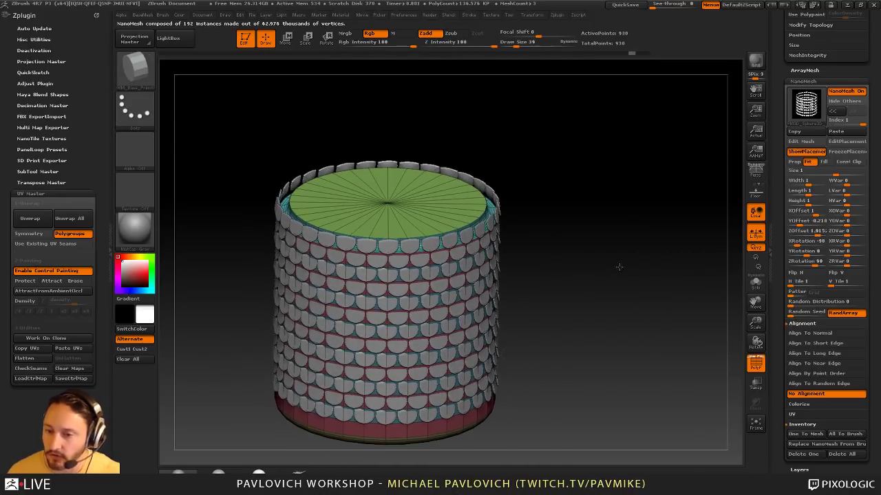
Convert the NanoMesh scales on the cylinder into real geometry with One To Mesh
drag(619, 267, 630, 266)
drag(641, 225, 646, 224)
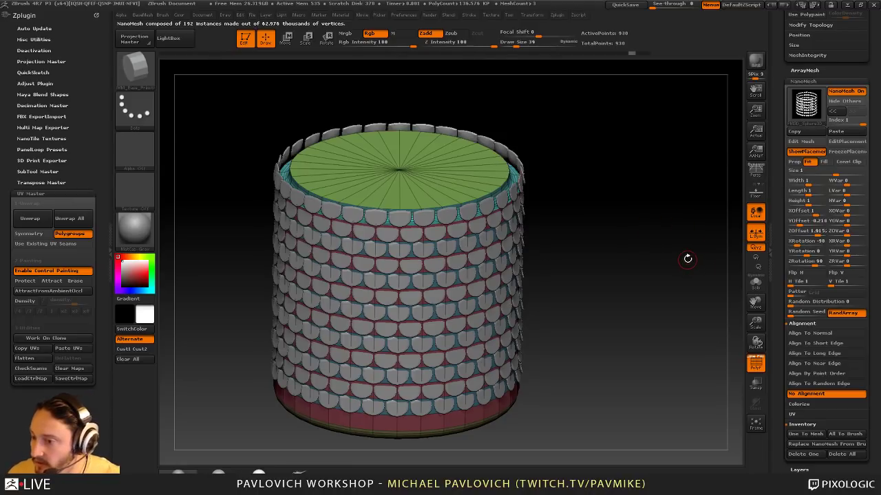
click(806, 436)
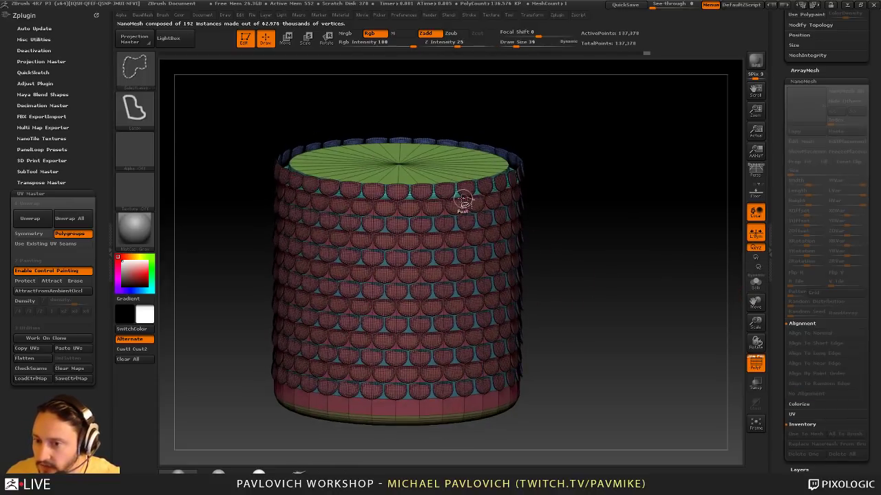
Set the selection brush to SelectRect and restore the full mesh's visibility after isolating a group of scales
ctrl+shift+click(459, 199)
click(147, 74)
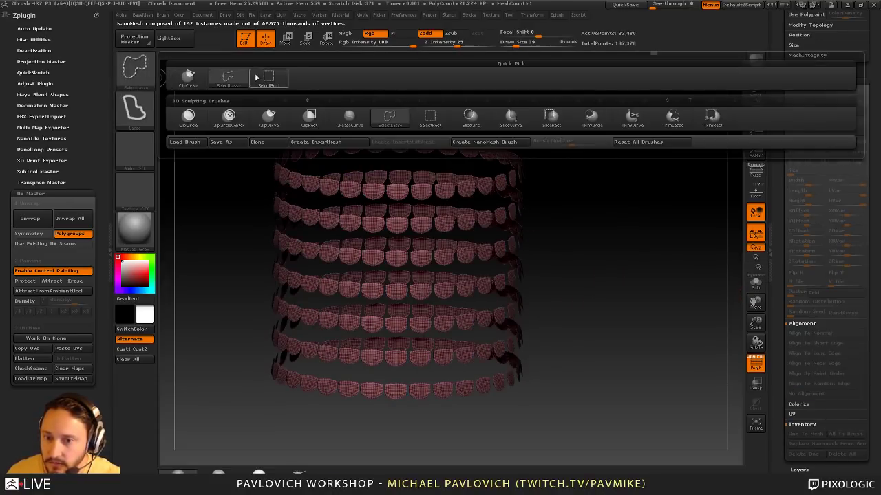
click(430, 117)
ctrl+shift+click(596, 195)
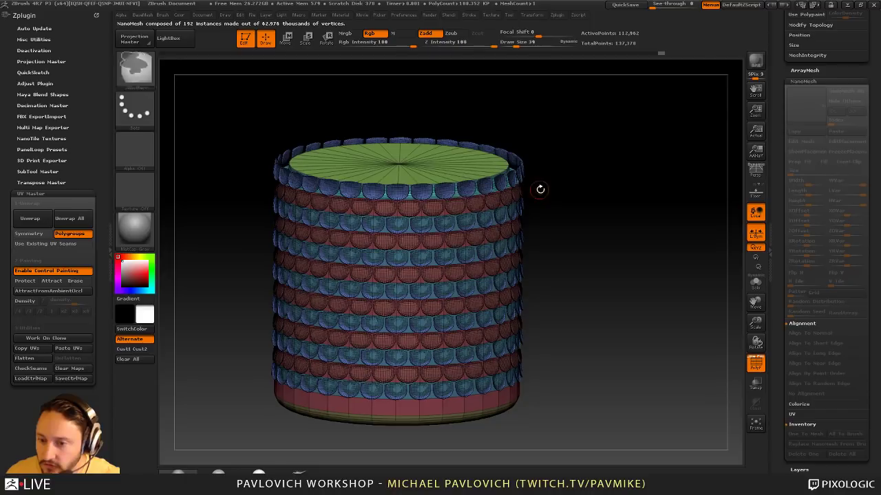
mouse_move(539, 189)
mouse_down()
mouse_move(623, 177)
mouse_move(685, 125)
mouse_up()
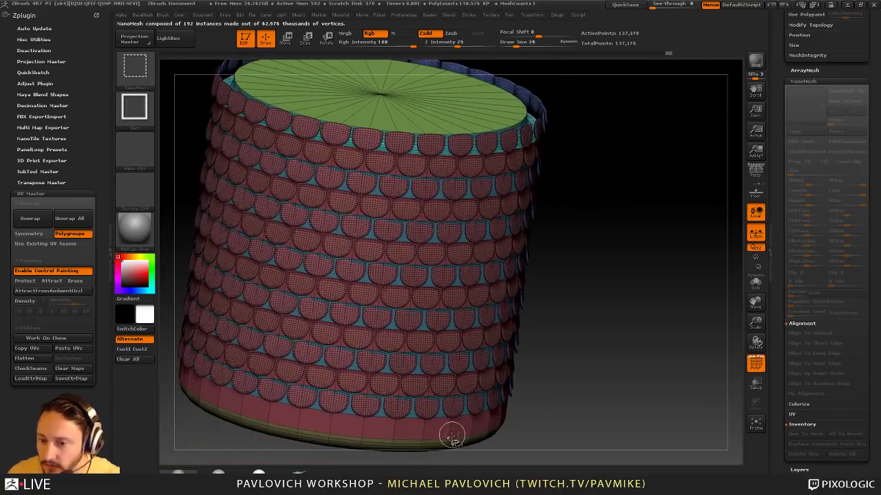
Isolate the base cylinder's polygroups and split the hidden scales off as a separate subtool
ctrl+shift+click(452, 435)
key(ctrl+shift+a)
key(space)
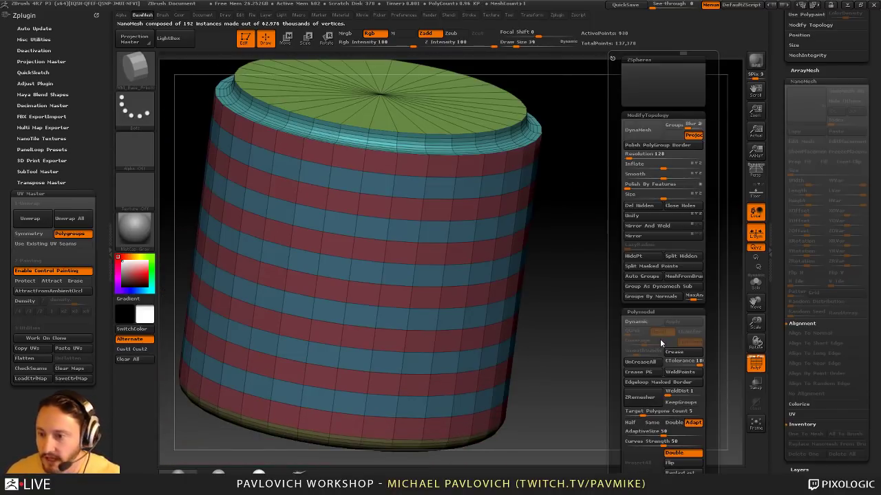
click(671, 257)
alt+drag(626, 241, 622, 234)
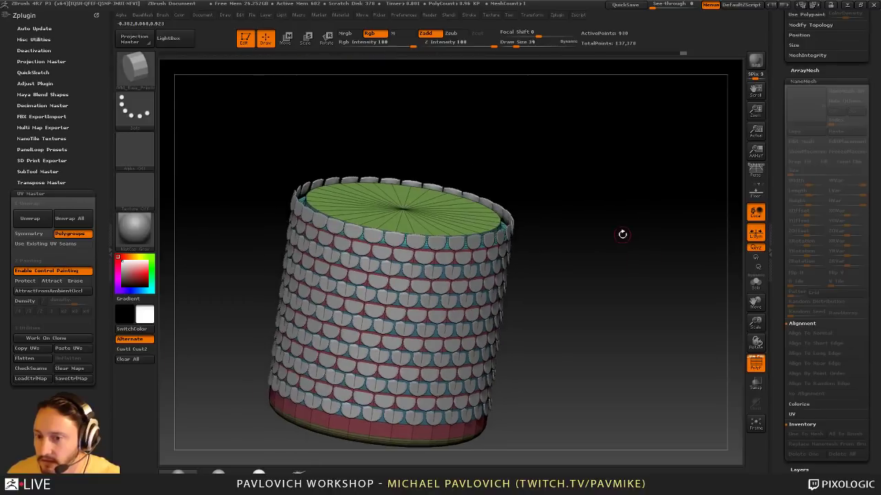
Select the scales subtool and inflate it by 5
alt+click(490, 242)
key(space)
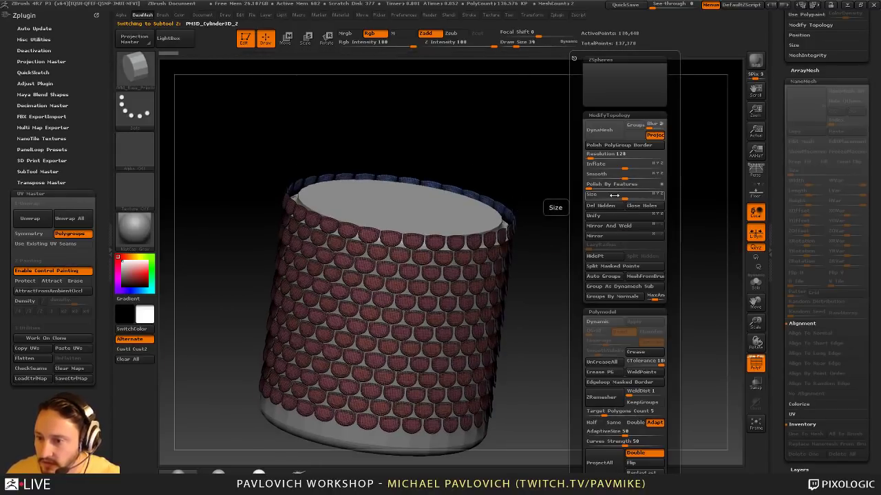
drag(624, 166, 627, 167)
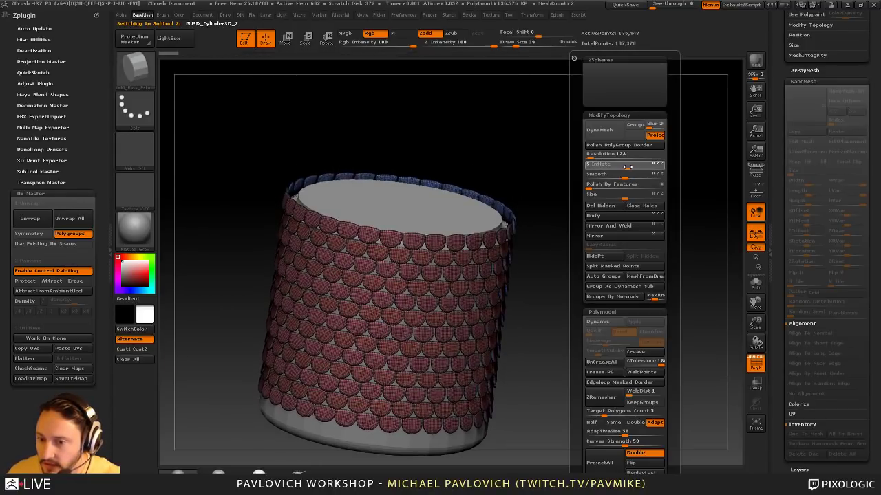
Turn off the polygon wireframe display and examine the thickened scales from several angles
drag(706, 389, 725, 362)
click(755, 363)
drag(673, 339, 674, 286)
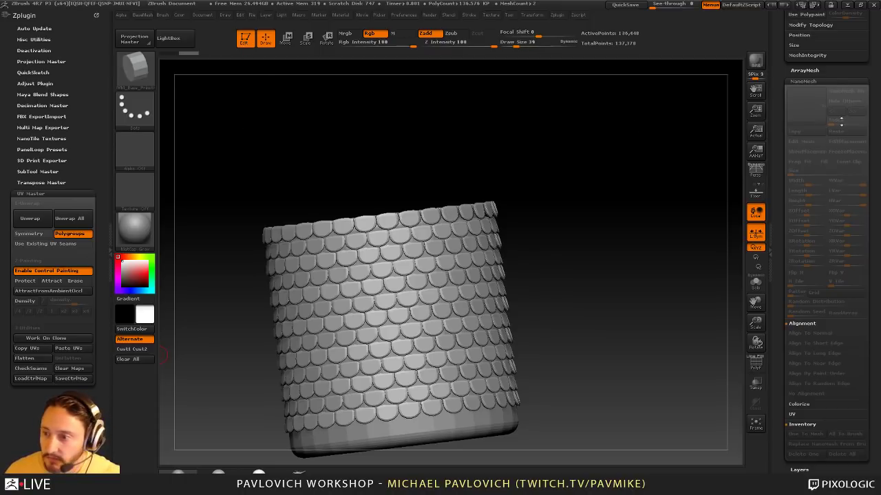
Leave Edit mode, clear the canvas and make SimpleBrush the current tool
scroll(782, 83, up, 10)
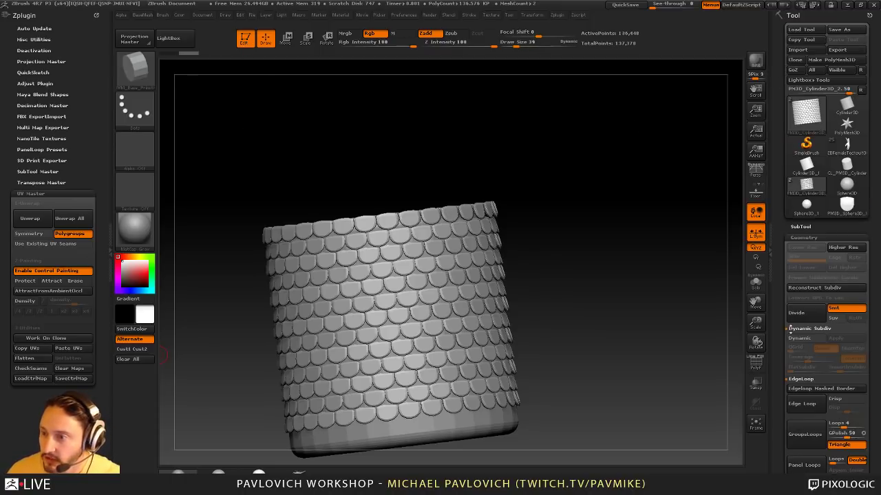
click(248, 39)
key(ctrl+n)
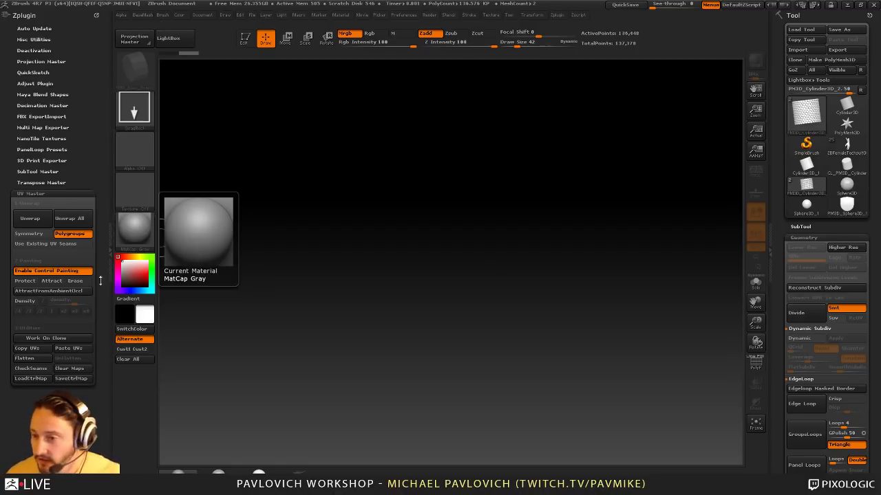
click(806, 145)
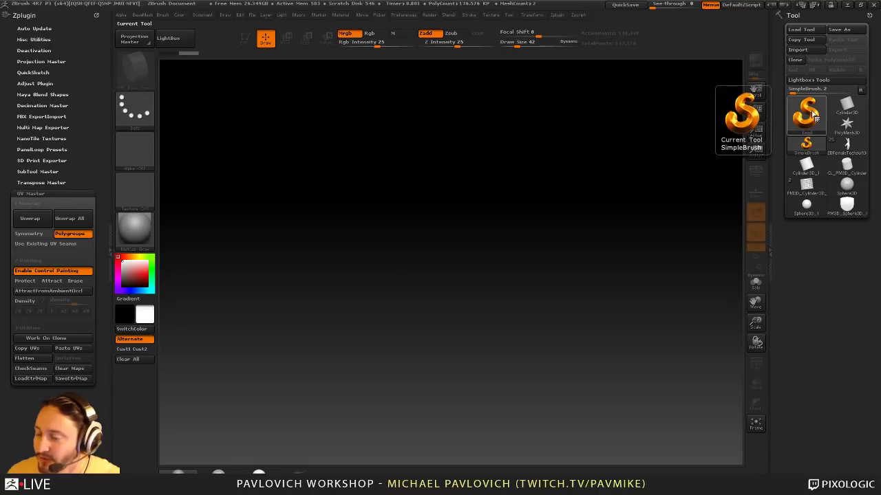
Draw the Cylinder3D_1 primitive on the empty canvas and make it editable with its polygon wireframe shown
click(806, 111)
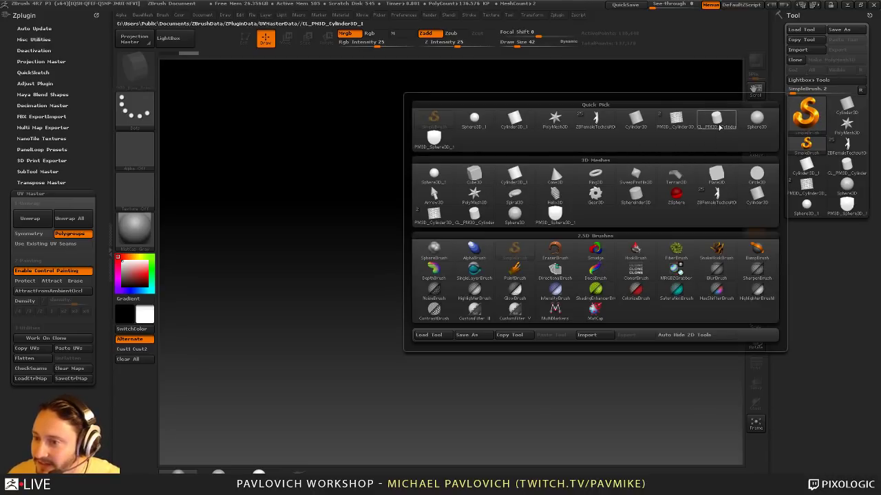
mouse_move(718, 124)
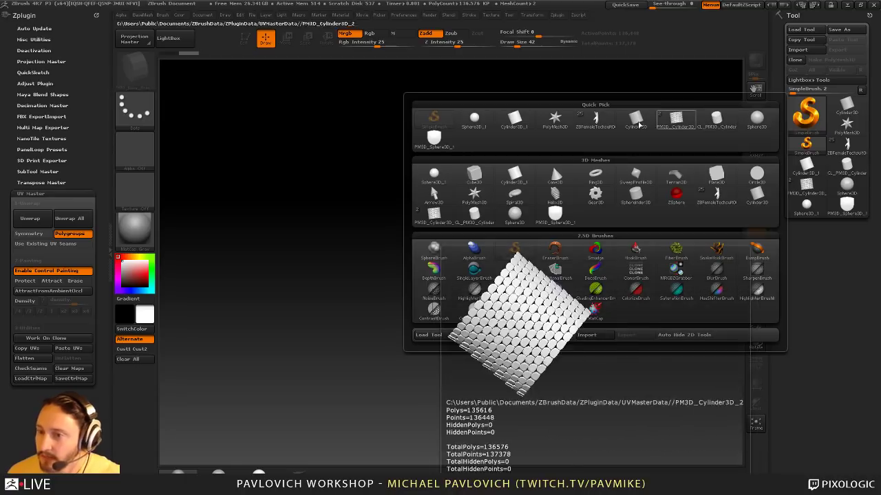
click(513, 120)
drag(401, 320, 348, 173)
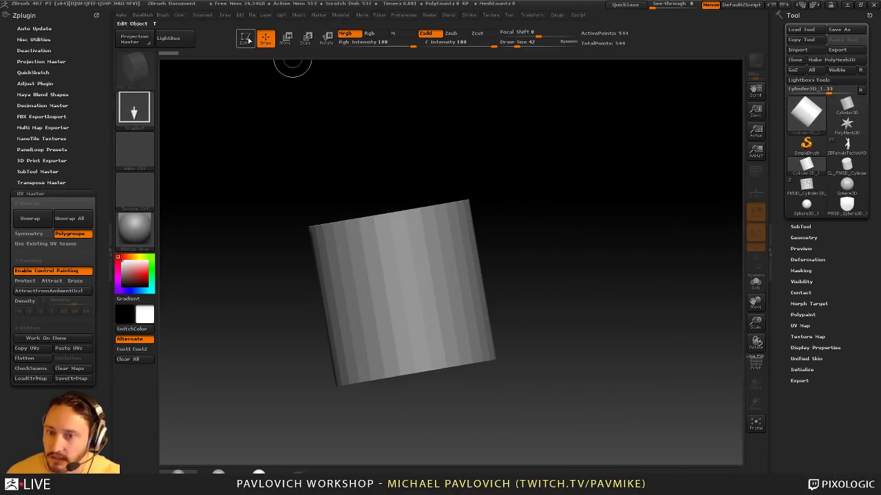
key(t)
click(755, 365)
drag(651, 246, 646, 261)
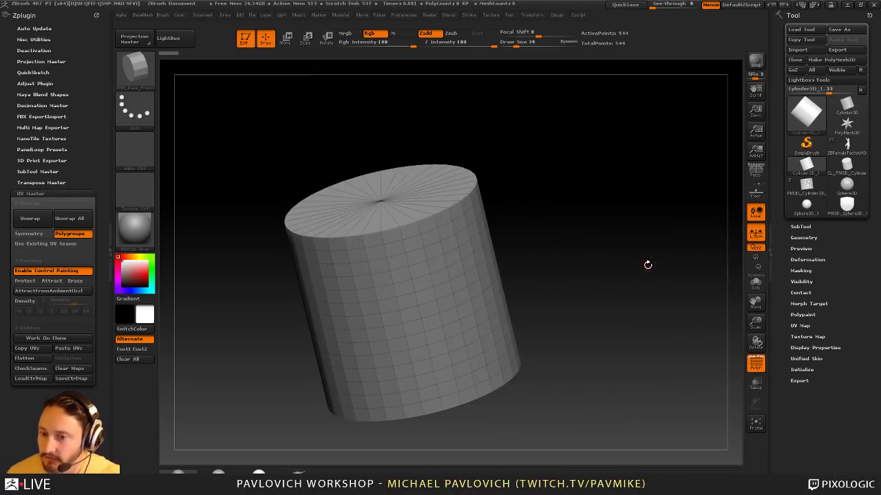
drag(563, 220, 594, 217)
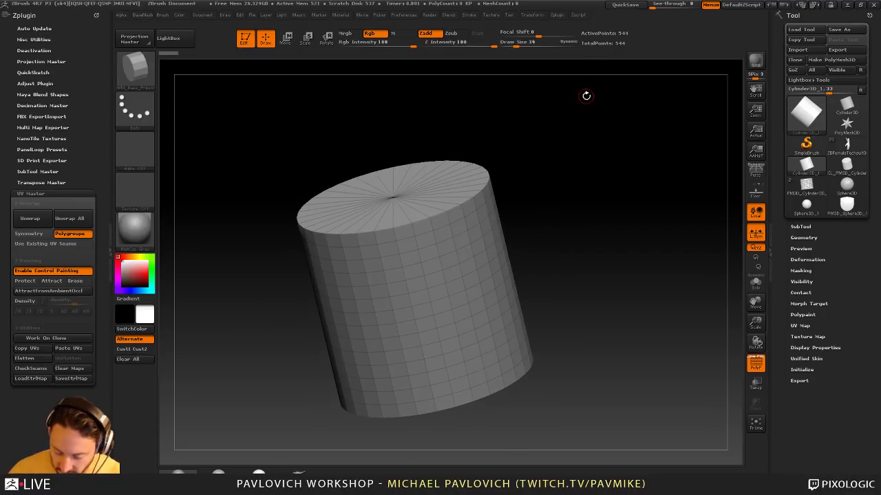
drag(691, 296, 706, 311)
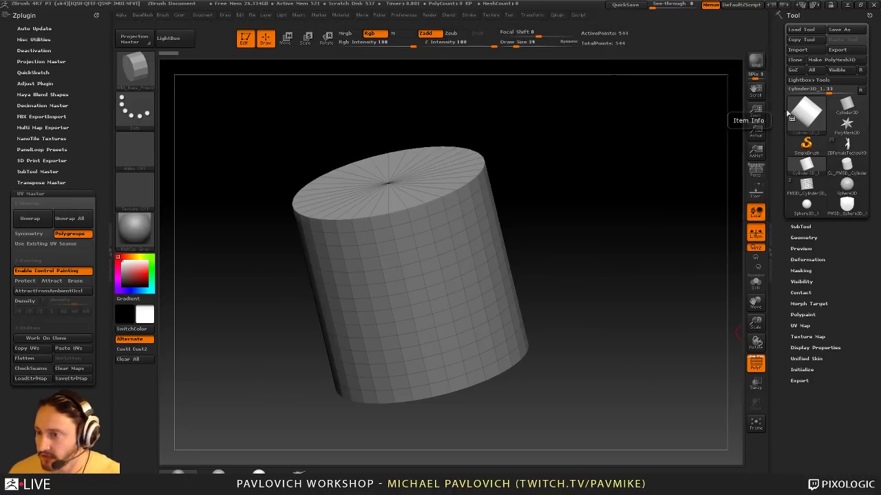
Initialize the cylinder primitive with an X Size of 50 and a Y Size of 50, keeping the Z Size at 100
drag(627, 204, 629, 212)
click(801, 369)
drag(716, 360, 676, 340)
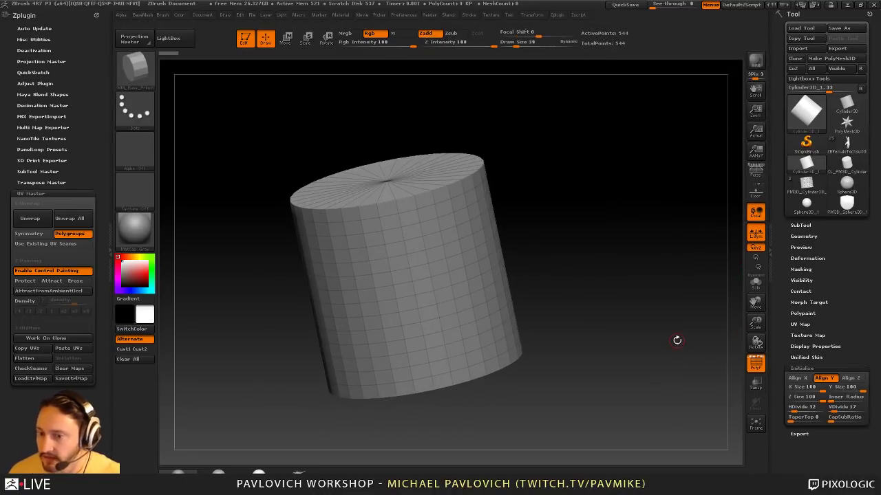
click(816, 389)
text(50)
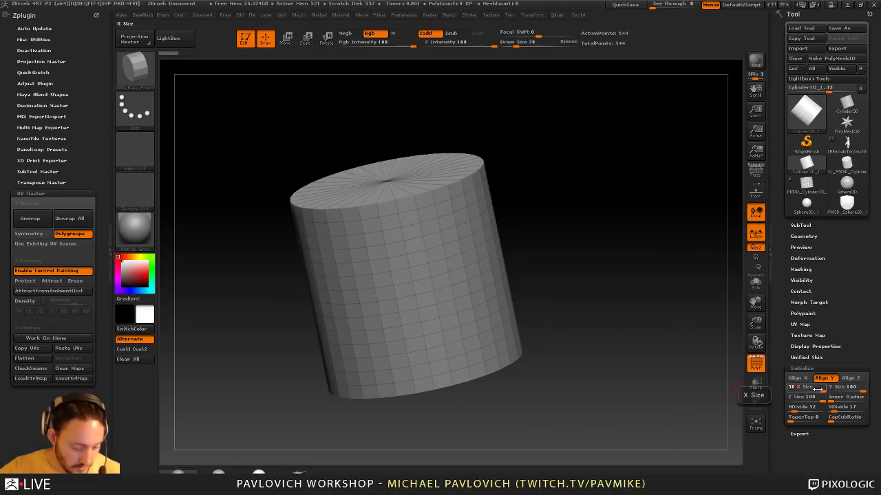
key(Tab)
key(Tab)
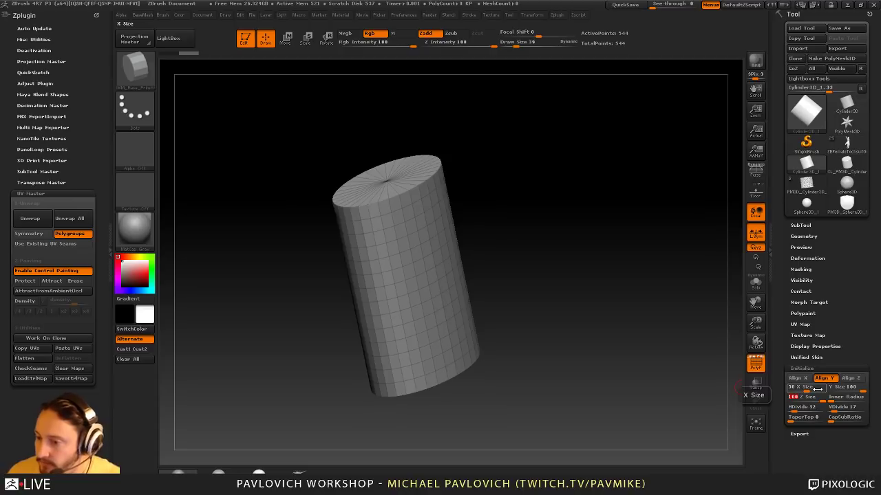
click(847, 388)
text(50)
key(Tab)
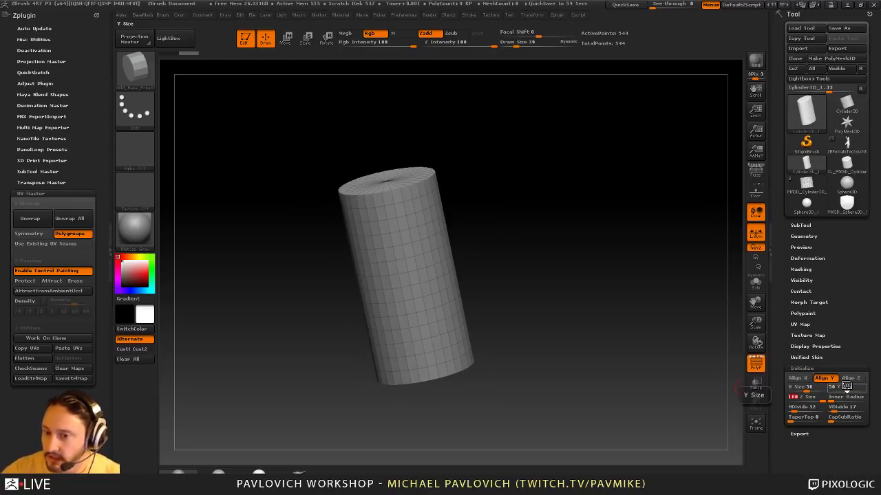
mouse_move(650, 272)
mouse_down()
mouse_move(637, 319)
mouse_move(652, 256)
mouse_up()
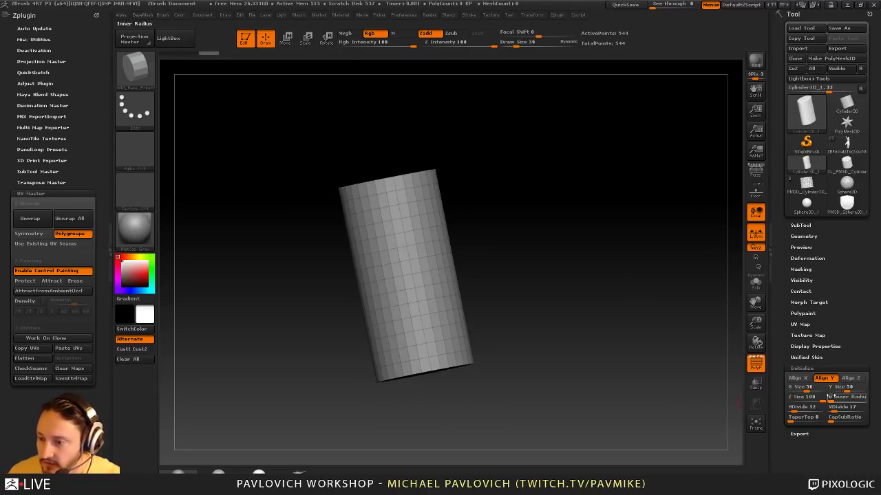
drag(812, 397, 831, 391)
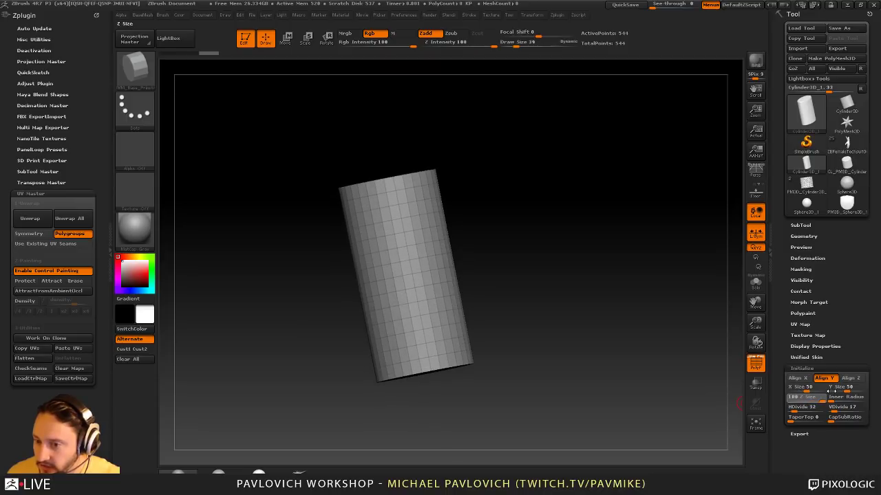
Set the cylinder's HDivide to 16 and reduce VDivide until its sides have no intermediate edge rings
drag(609, 361, 660, 392)
mouse_move(794, 410)
mouse_down()
mouse_move(806, 411)
mouse_move(793, 408)
mouse_up()
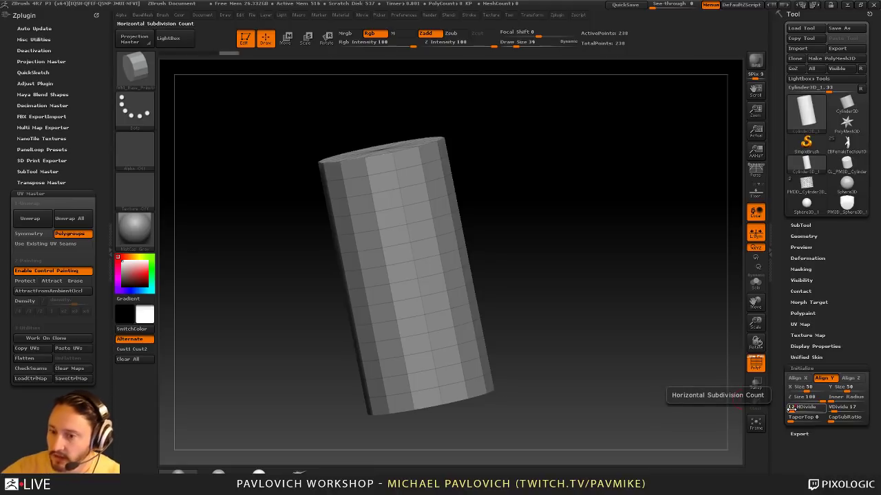
drag(642, 352, 588, 320)
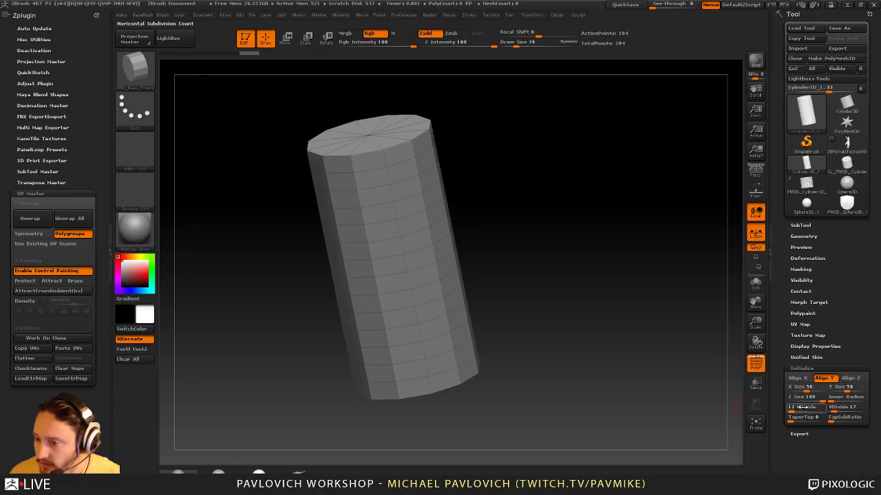
drag(795, 407, 830, 408)
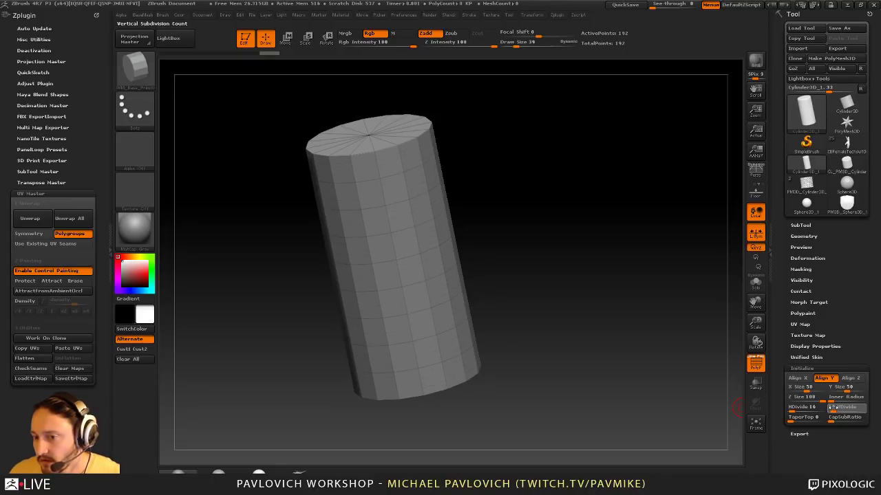
drag(830, 408, 829, 408)
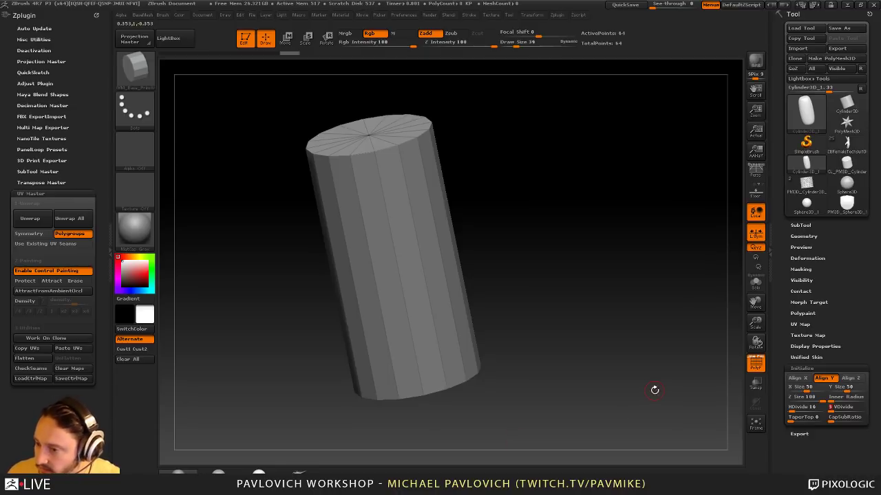
Convert the cylinder to a PolyMesh3D and face it straight from the front
click(833, 60)
drag(602, 130, 588, 187)
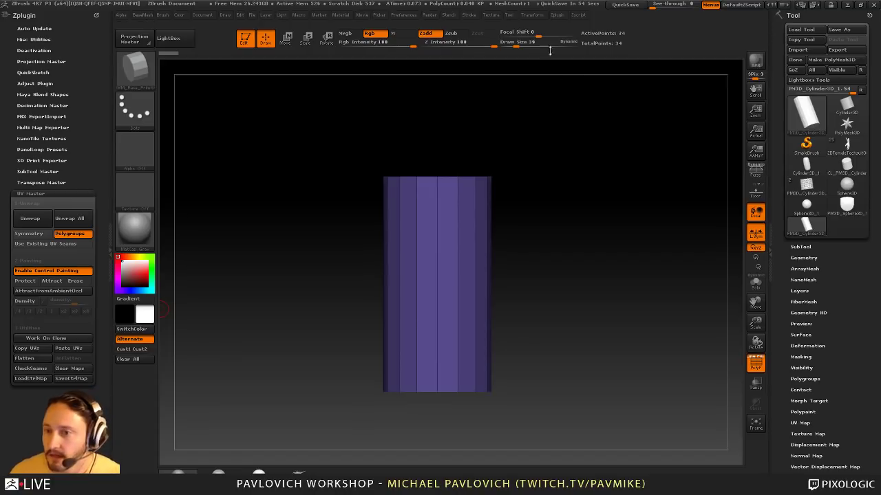
Import chess.jpg from the Desktop as a texture
click(491, 14)
click(509, 72)
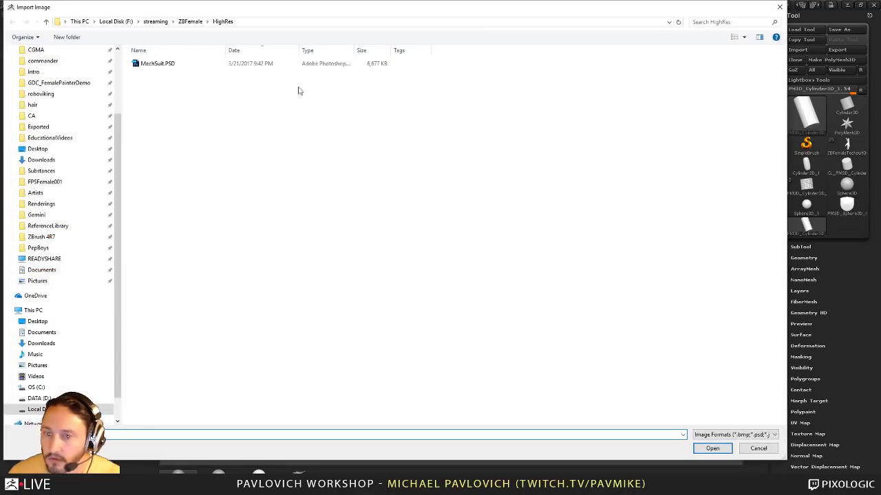
click(42, 149)
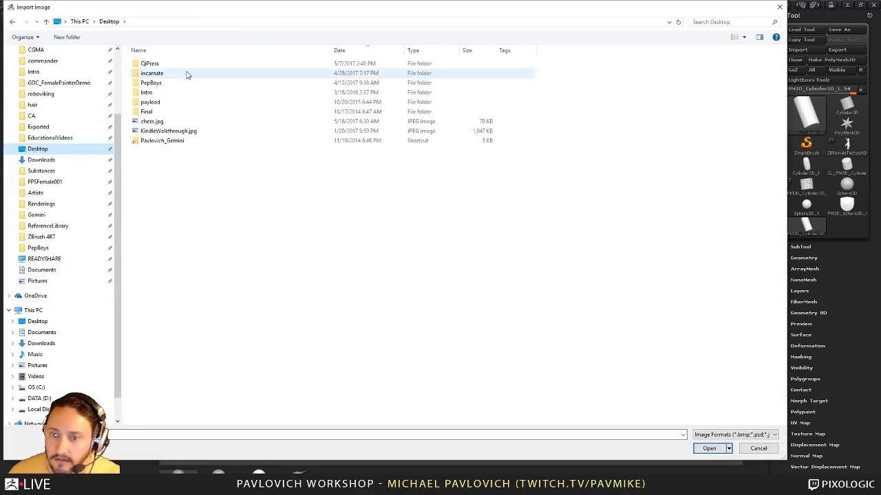
double_click(171, 122)
Select the imported chess texture and add it to Spotlight as a reference over the cylinder
click(491, 15)
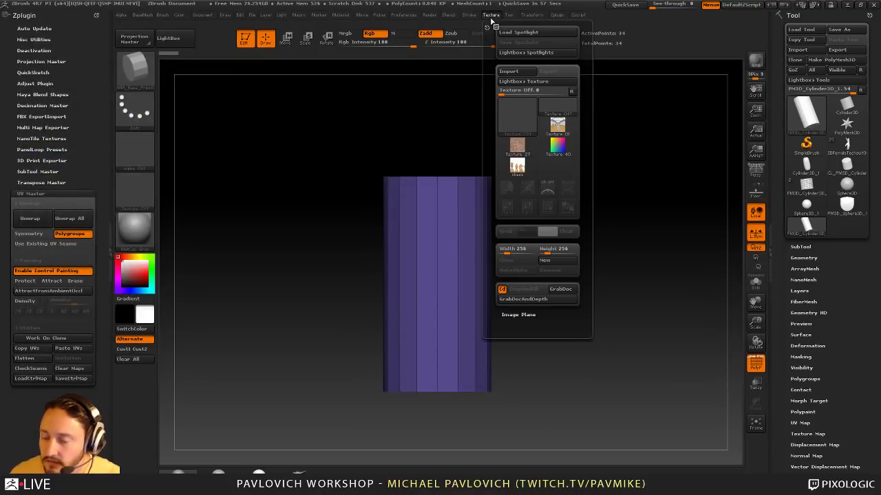
click(517, 167)
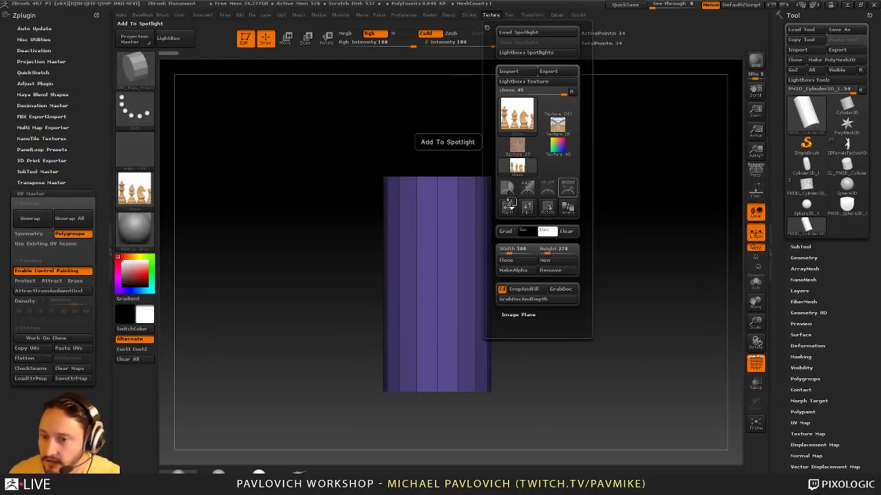
click(549, 182)
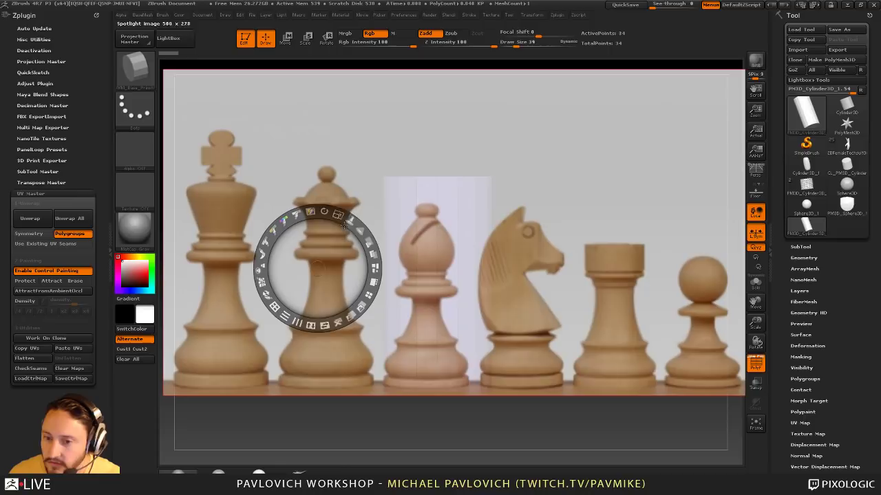
Scale and move the chess reference until the pawn sits over the cylinder, and fade the image so the mesh shows through
drag(338, 216, 313, 209)
drag(381, 164, 218, 135)
drag(445, 258, 461, 258)
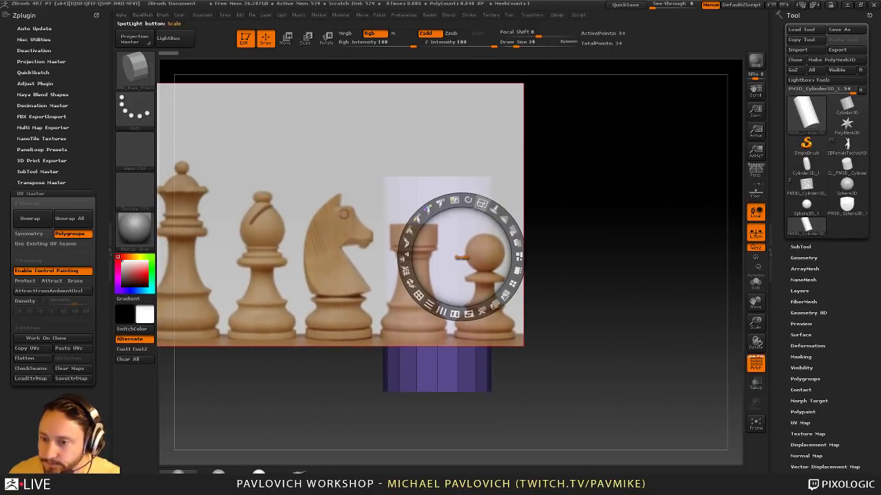
drag(477, 207, 493, 214)
drag(483, 180, 445, 185)
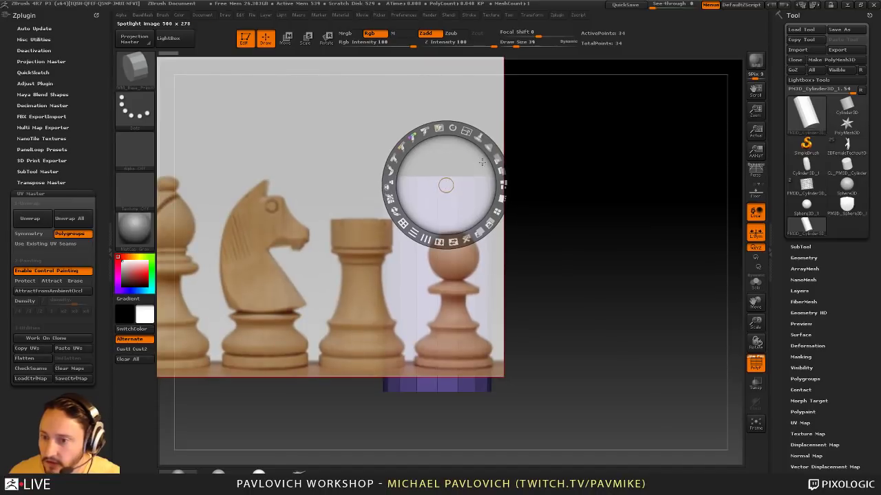
drag(496, 159, 472, 131)
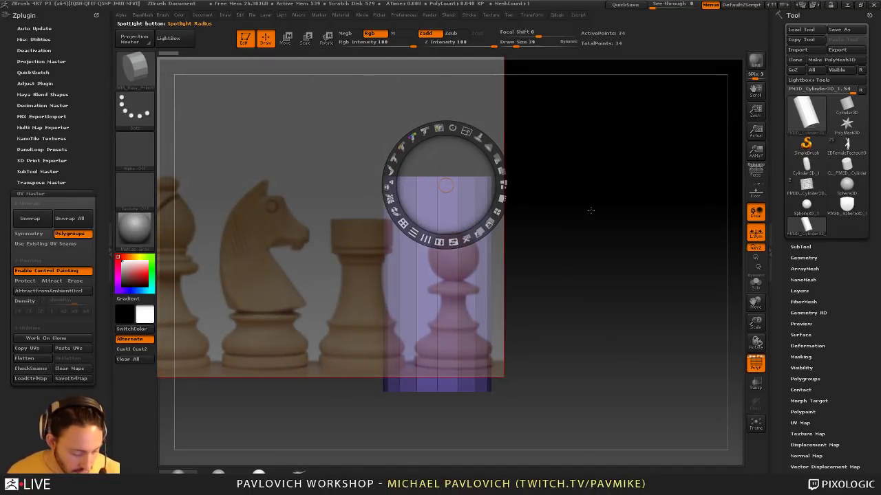
Leave Spotlight editing, fit the cylinder over the pawn's height and width, and set Draw Size to 68
key(z)
alt+drag(615, 234, 610, 253)
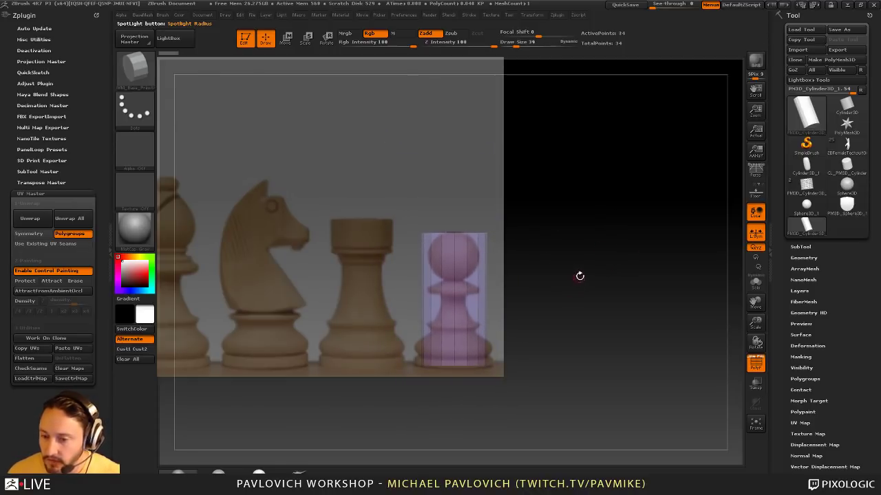
key(s)
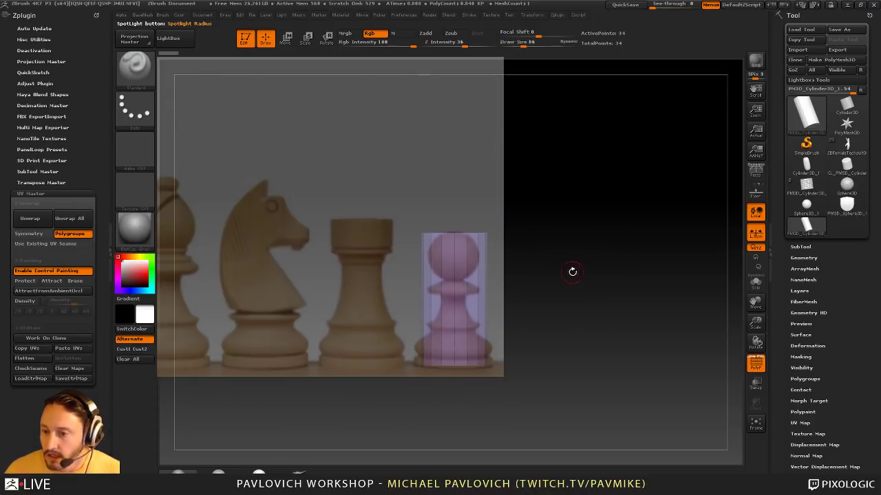
drag(574, 272, 582, 270)
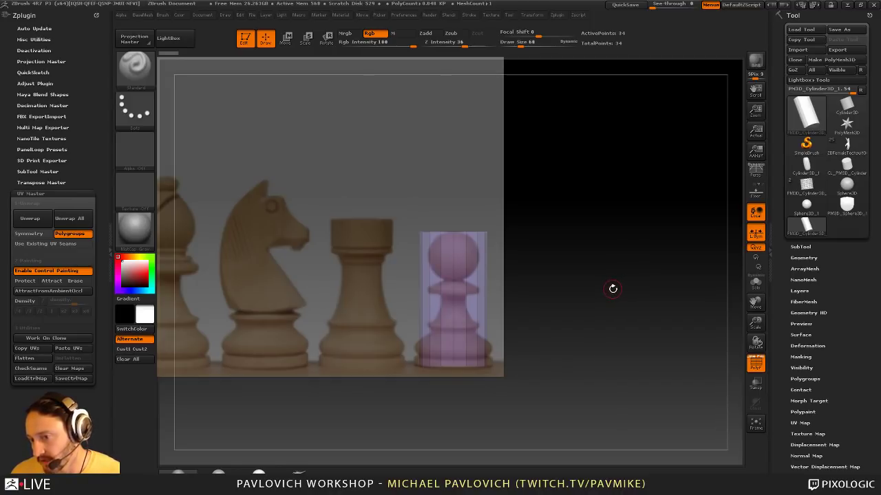
Choose the ZModeler brush and set its edge action to Insert with the Single EdgeLoop target
key(b)
key(z)
key(m)
key(space)
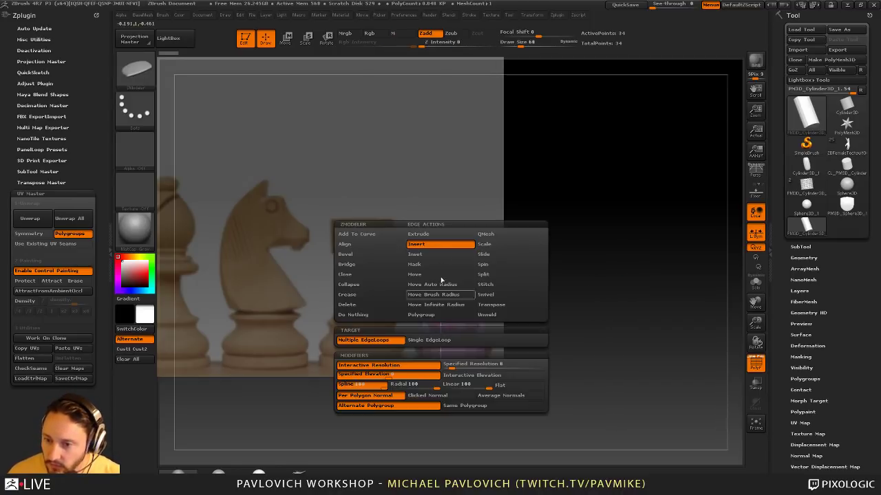
click(440, 340)
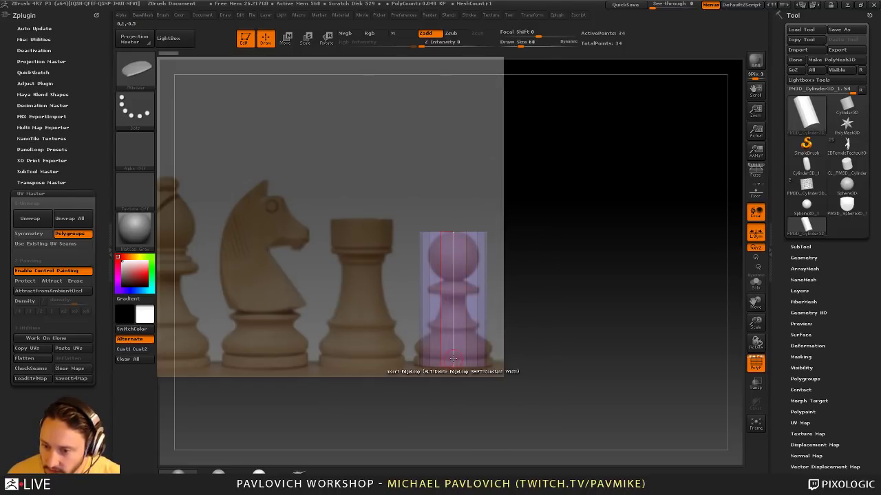
Insert four horizontal edge loops on the cylinder at the pawn's base rim, lower body, and just below and above the collar
click(451, 356)
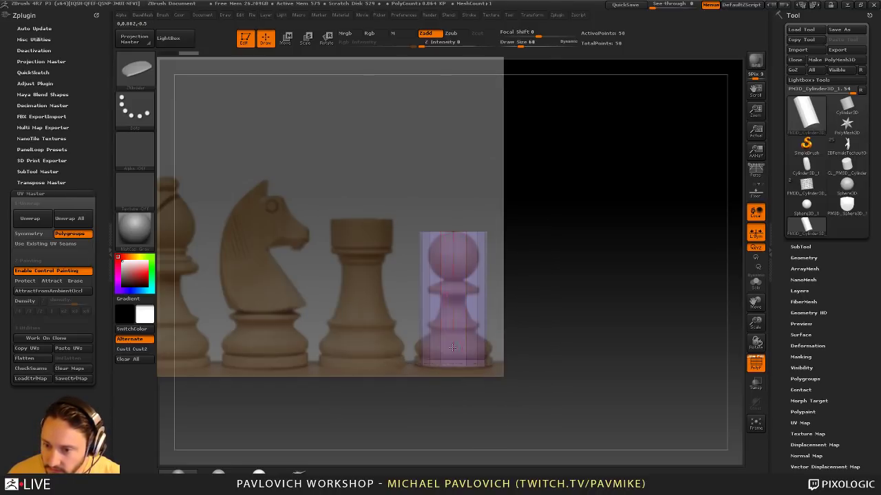
click(454, 358)
key(ctrl+z)
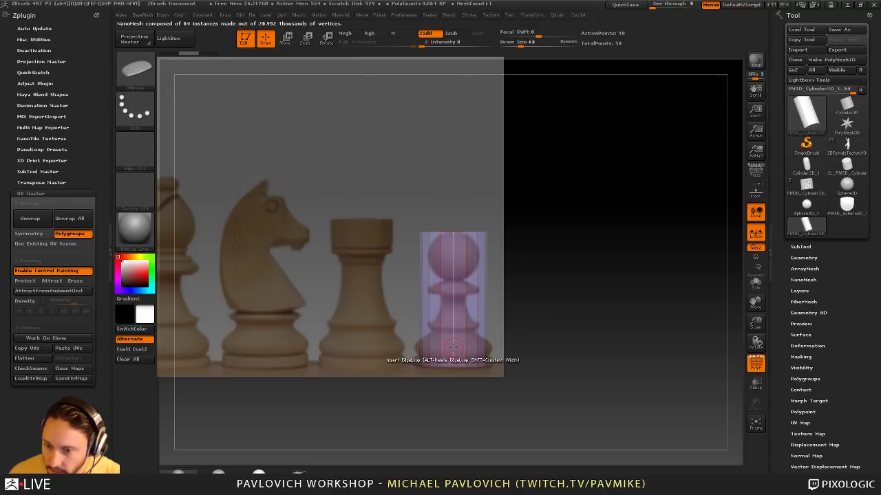
click(454, 346)
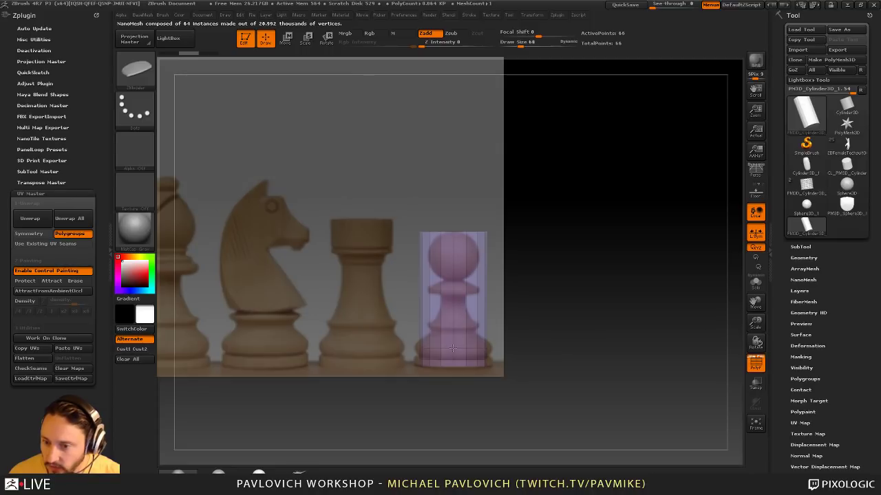
click(441, 307)
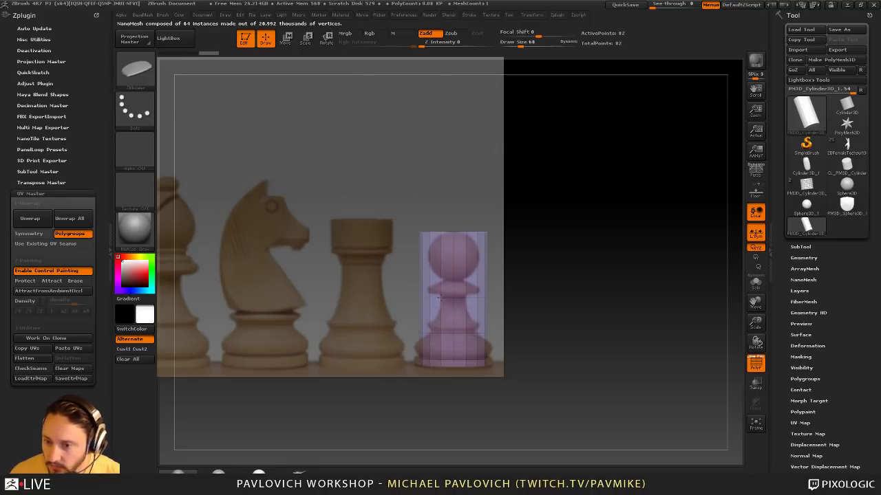
click(441, 284)
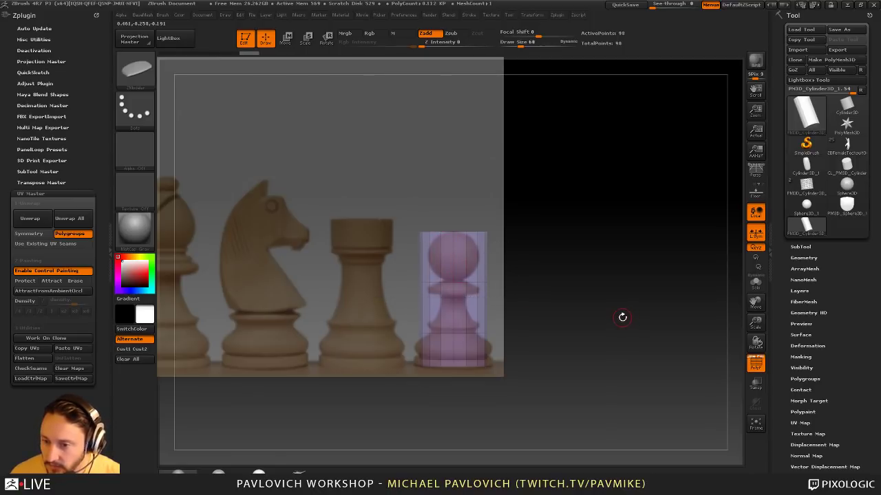
click(441, 288)
key(ctrl+z)
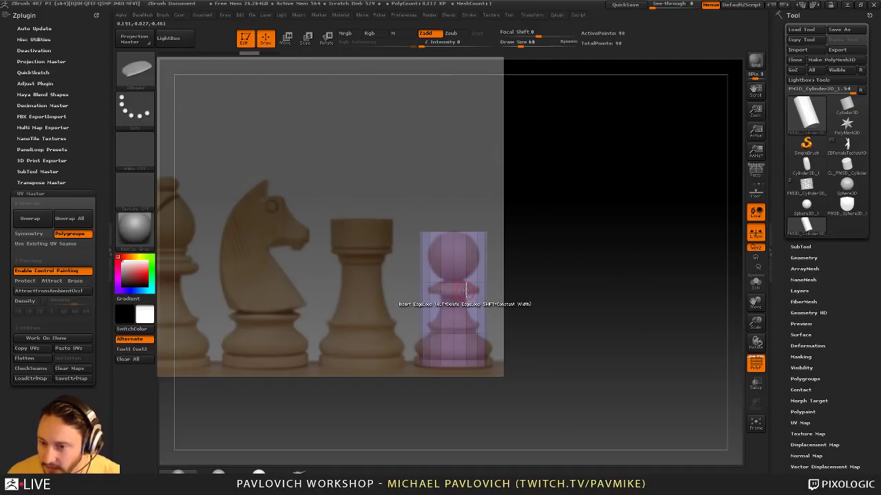
Try inserting Multiple EdgeLoops with Interactive Resolution in the collar band, and undo the insertion
key(space)
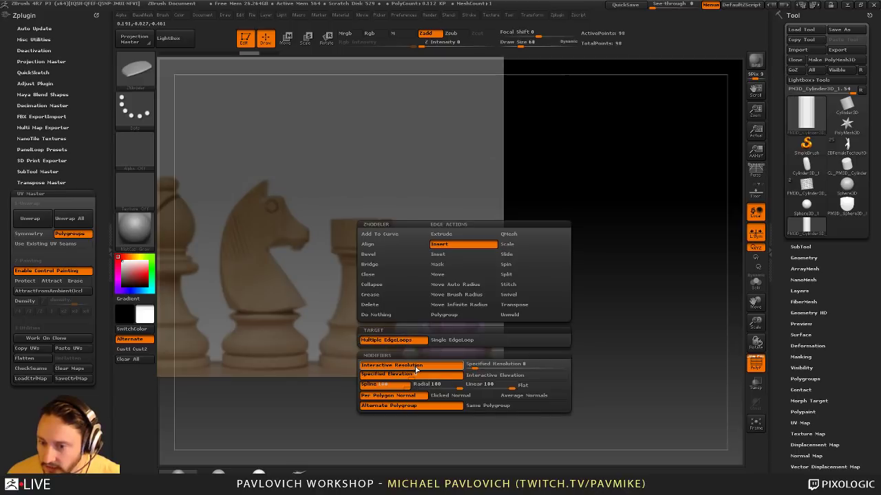
click(394, 367)
drag(476, 293, 477, 291)
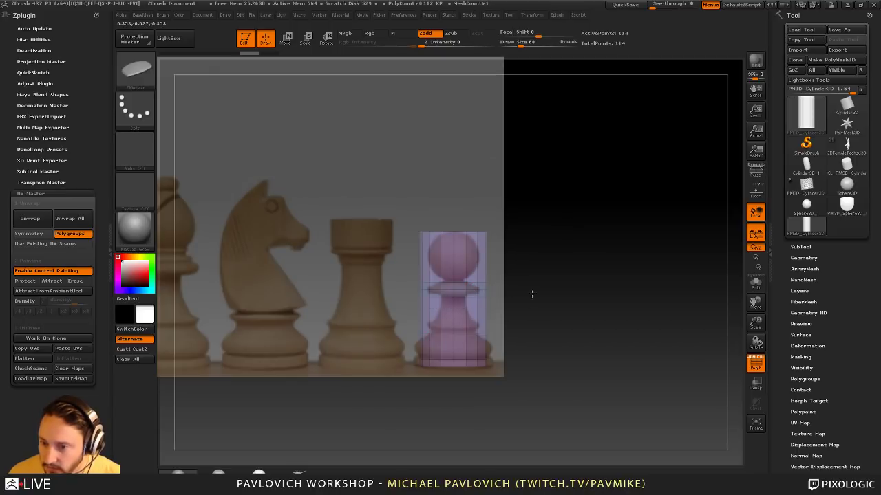
drag(603, 273, 621, 255)
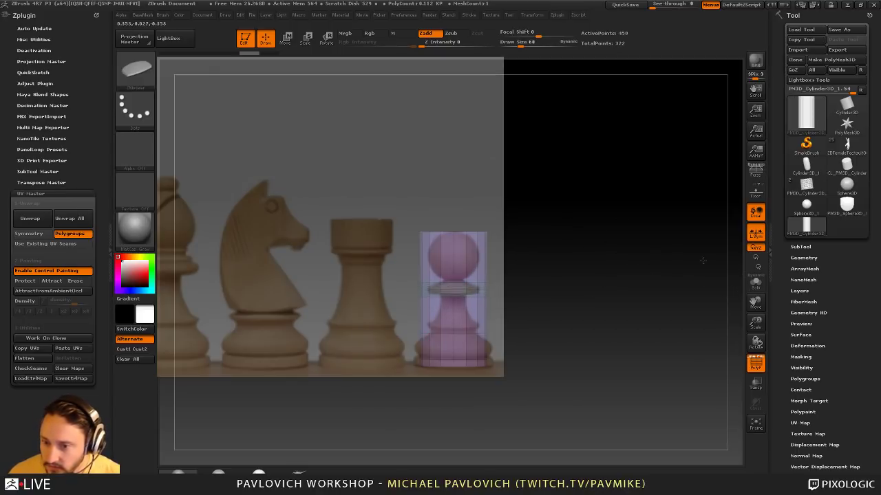
key(ctrl+z)
Set the multiple edge loop insertion to Interactive Elevation and realign the front-facing cylinder with the pawn reference
key(shift+z)
alt+drag(609, 241, 585, 303)
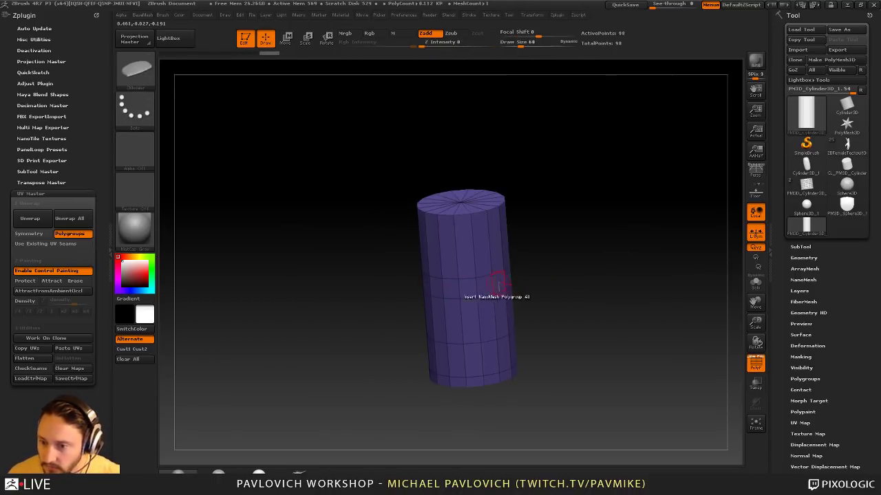
key(space)
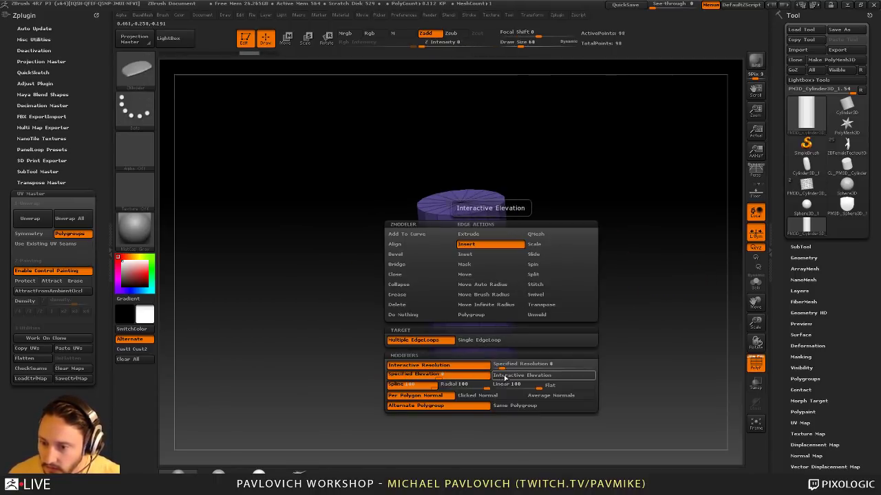
click(505, 376)
shift+drag(610, 305, 259, 264)
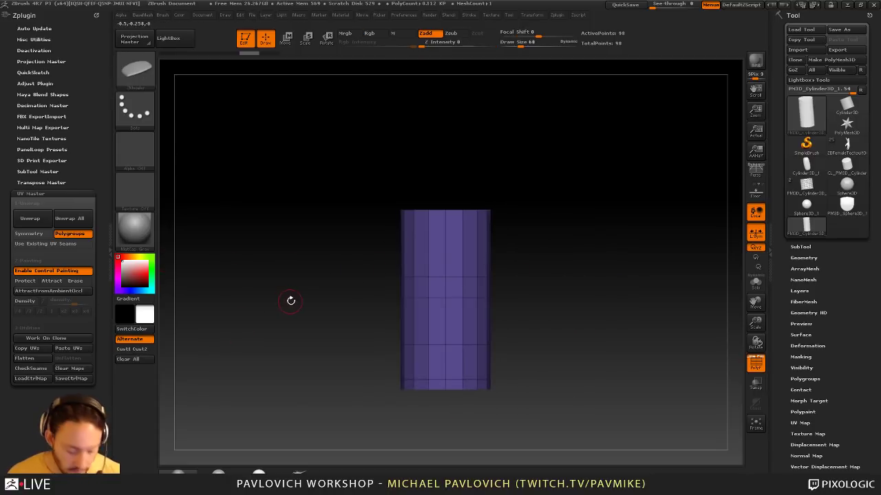
key(shift+z)
mouse_move(611, 269)
alt+mouse_down()
mouse_move(602, 264)
mouse_move(615, 275)
mouse_move(604, 289)
mouse_move(604, 273)
mouse_move(617, 282)
mouse_move(634, 271)
mouse_move(641, 285)
mouse_move(606, 269)
alt+mouse_up()
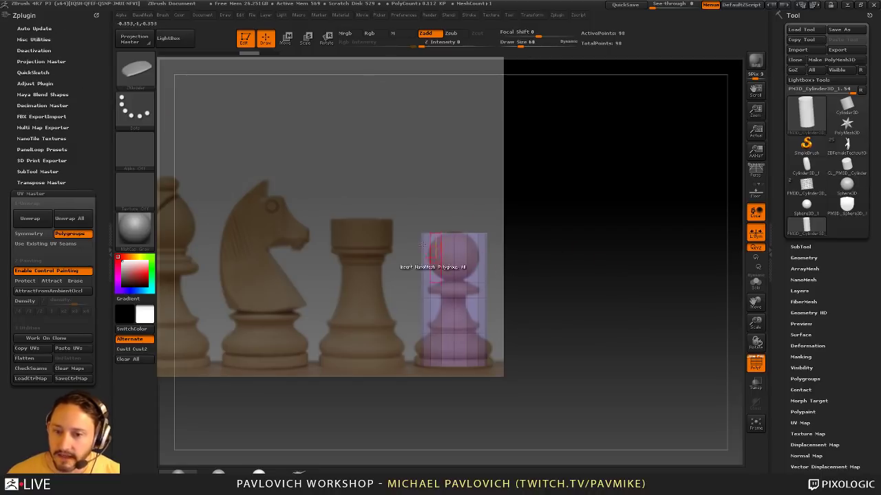
Dock the Document palette, expand ZAppLink Properties and store the aligned view as Cust1
click(97, 15)
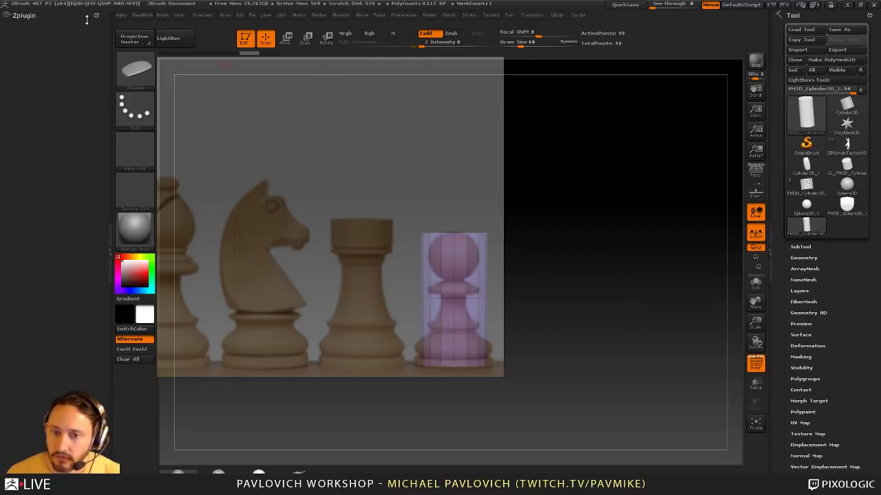
click(201, 16)
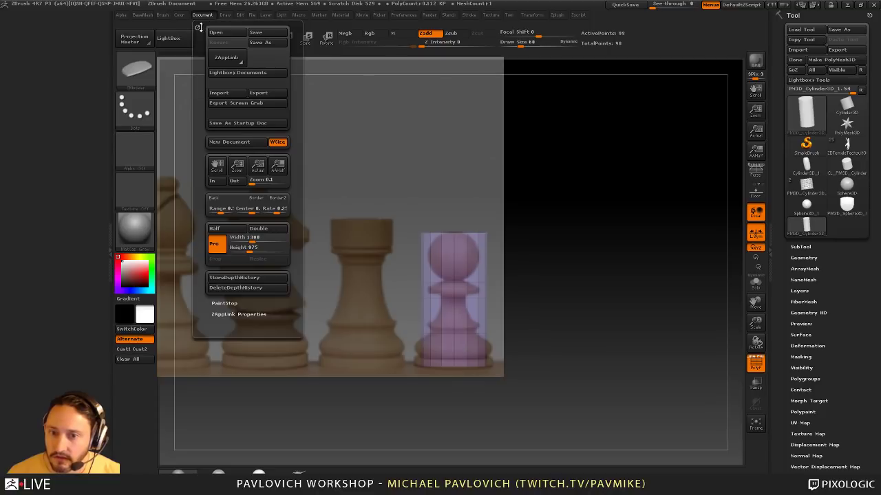
drag(197, 28, 67, 64)
click(38, 311)
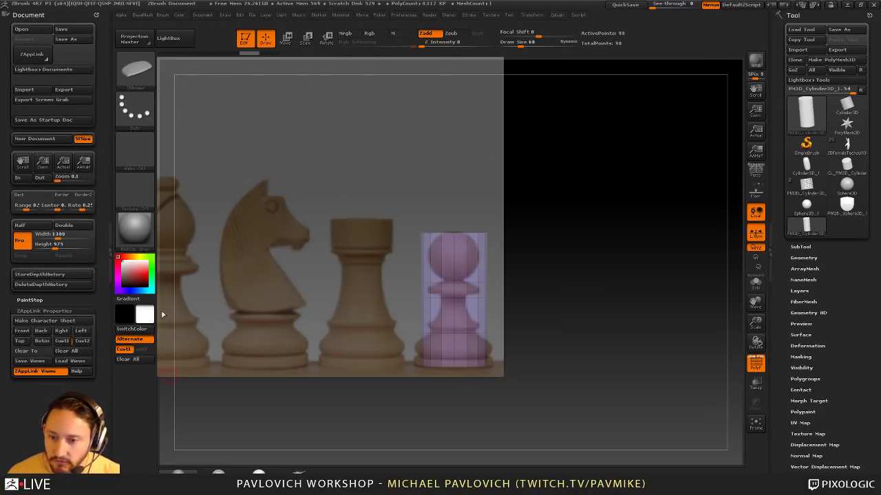
Try inserting raised edge loops at the pawn's collar with Interactive Elevation, and undo the insertion
click(484, 292)
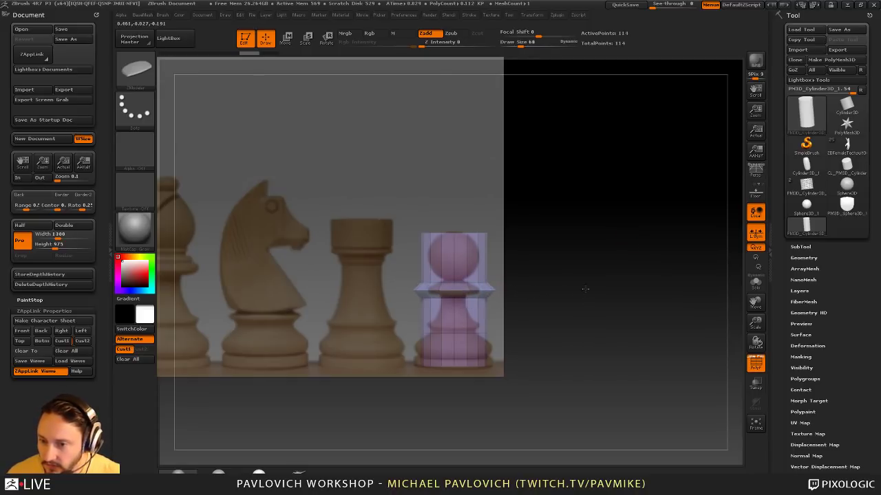
drag(585, 289, 582, 261)
key(ctrl+z)
key(ctrl+z)
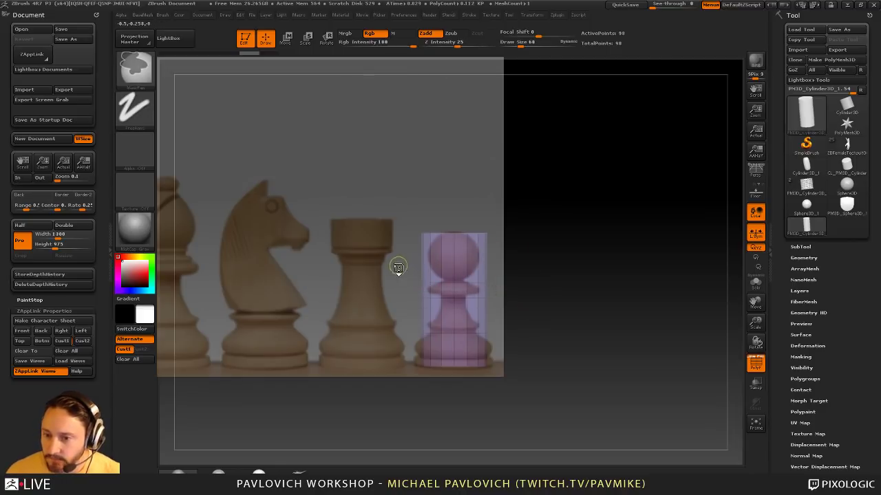
Mask the collar band of the cylinder and invert the mask so only the collar loops are editable
mouse_move(399, 268)
ctrl+mouse_down()
mouse_move(456, 307)
mouse_move(508, 315)
ctrl+mouse_up()
ctrl+click(585, 319)
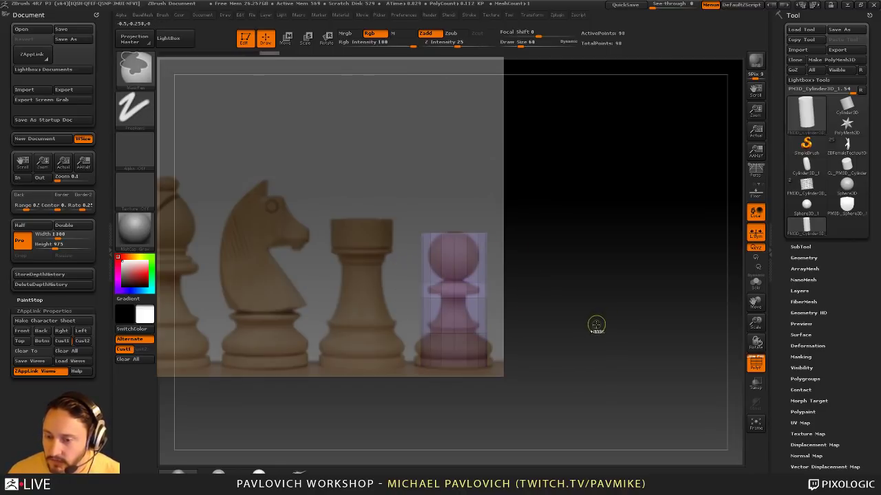
key(shift)
Draw a Transpose line upward from the centre of the pawn's collar to above its head
key(w)
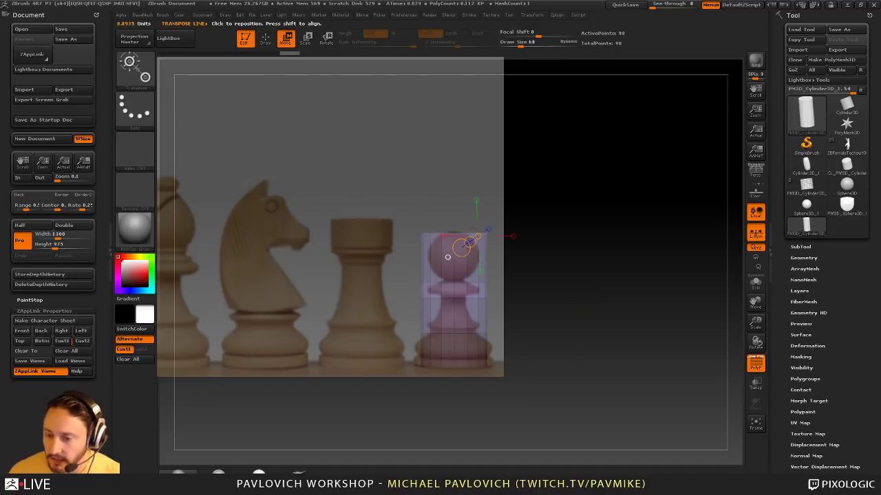
click(497, 292)
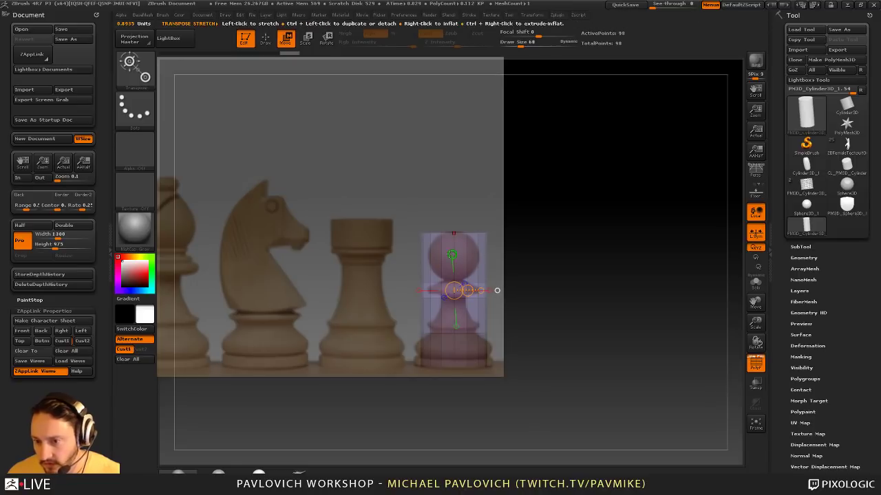
drag(454, 291, 449, 214)
Try moving the unmasked collar loops with the Transpose line, and undo the move
drag(545, 256, 487, 233)
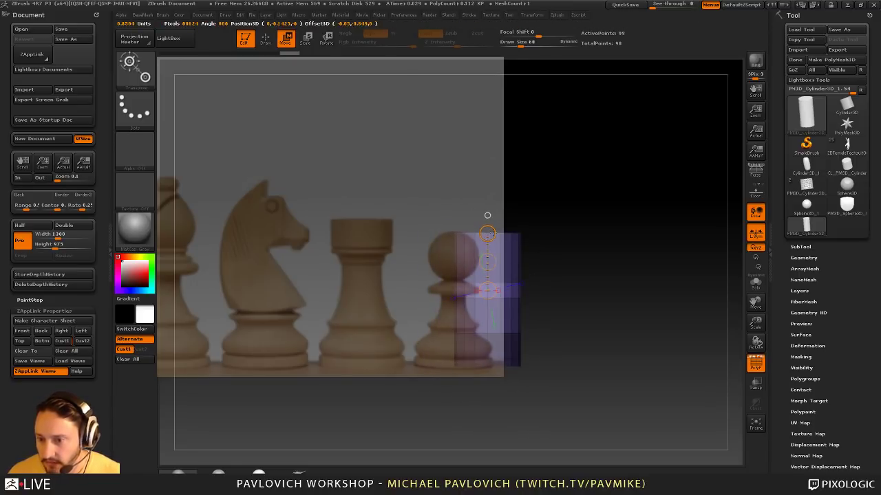
key(ctrl+z)
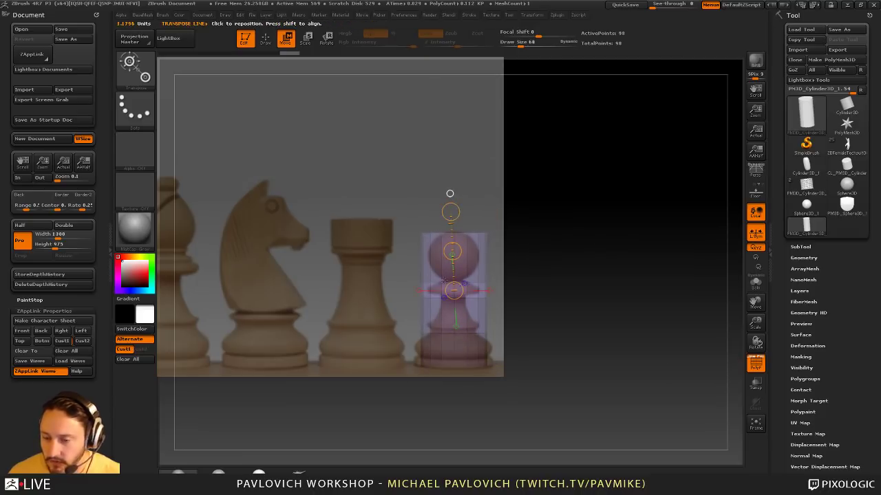
drag(551, 252, 507, 272)
shift+click(619, 249)
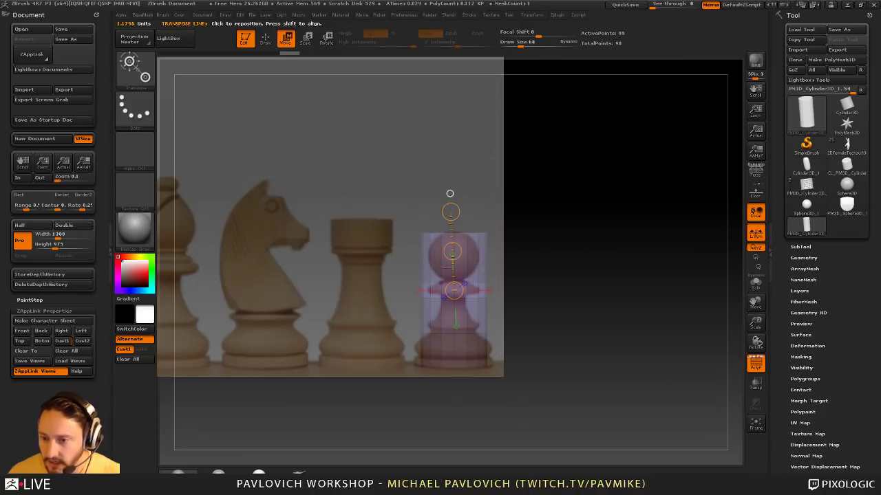
key(ctrl+shift+z)
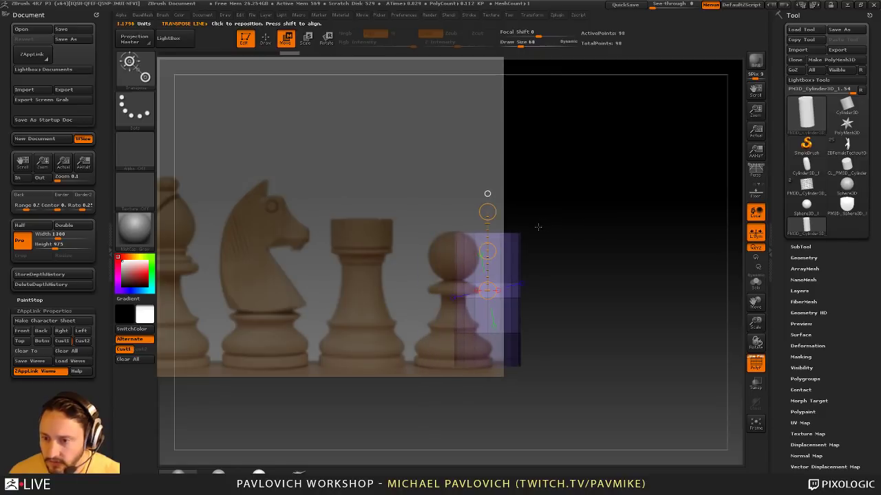
key(ctrl+z)
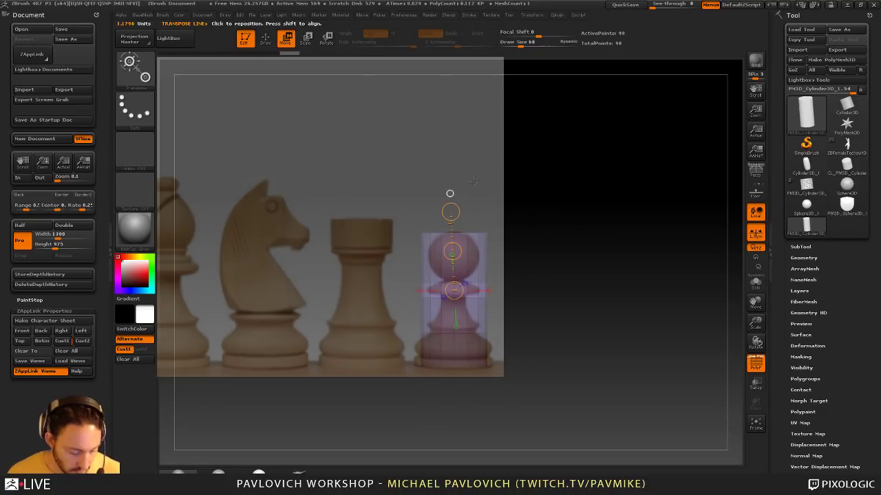
Try scaling the unmasked collar loops inward with the Transpose line, and undo the scaling
key(e)
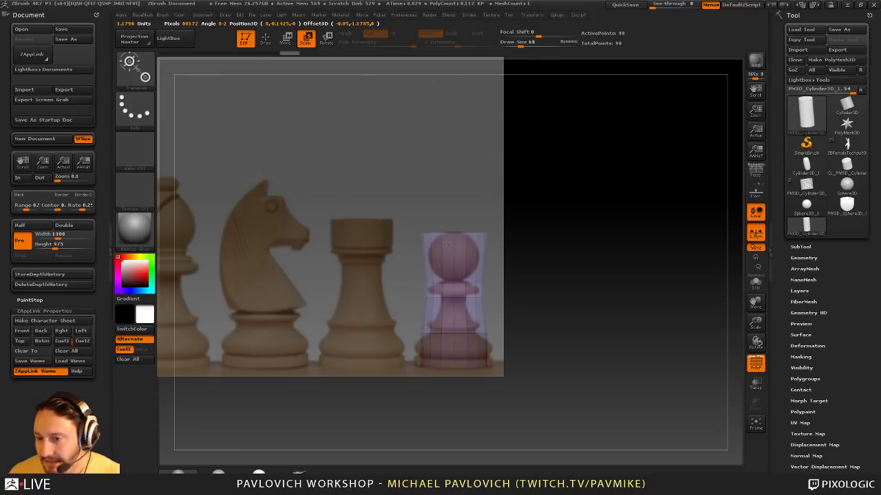
drag(446, 242, 447, 242)
key(ctrl+z)
Mask the collar band again and realign the Transpose line vertically along the pawn's axis from the collar to above the head
ctrl+drag(544, 275, 543, 300)
ctrl+drag(533, 262, 406, 287)
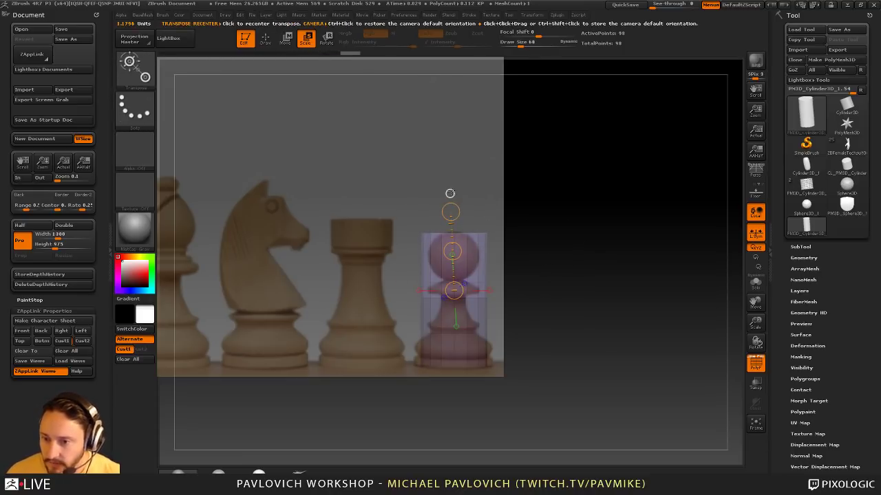
click(450, 193)
click(454, 246)
drag(449, 187, 454, 188)
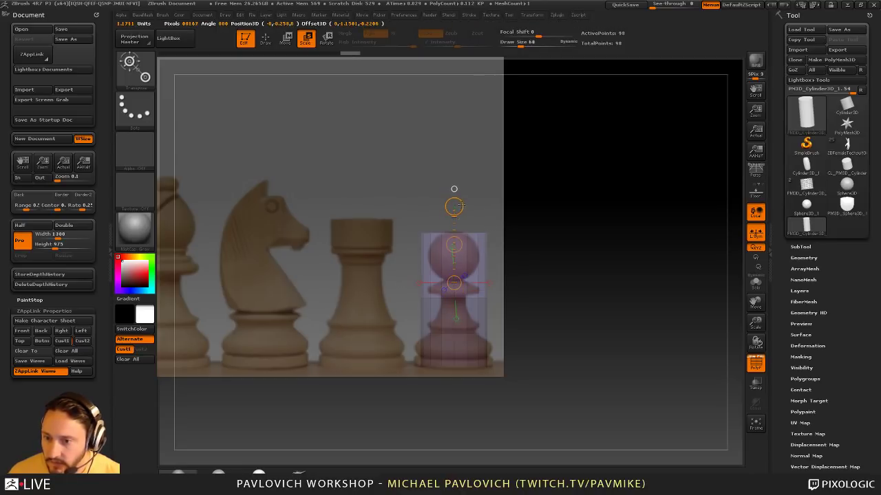
shift+drag(538, 208, 495, 204)
shift+drag(564, 207, 617, 219)
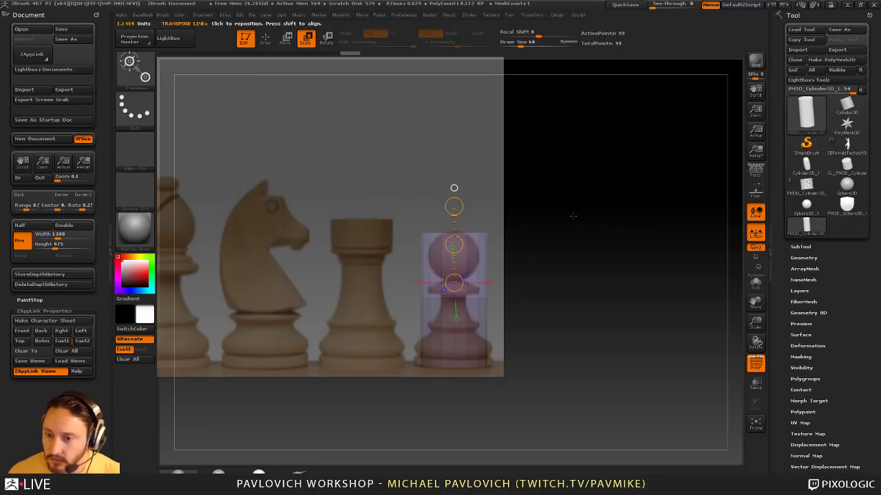
Try narrowing the pawn's collar loops with Transpose Scale, and undo the scaling
drag(454, 207, 455, 207)
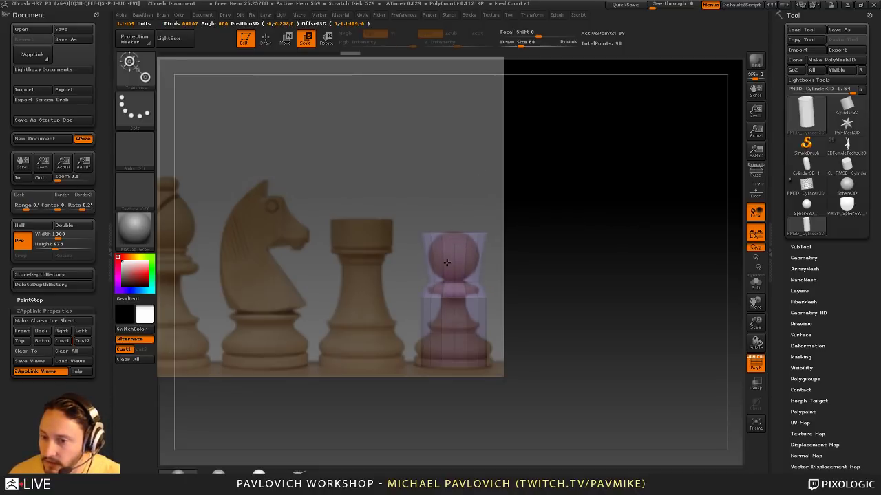
drag(427, 331, 427, 330)
drag(455, 207, 452, 259)
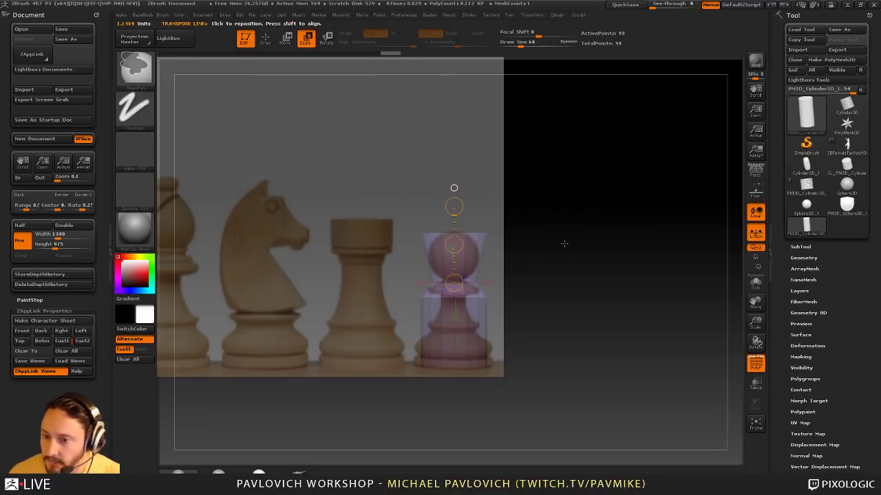
ctrl+right_drag(564, 243, 594, 249)
key(ctrl+z)
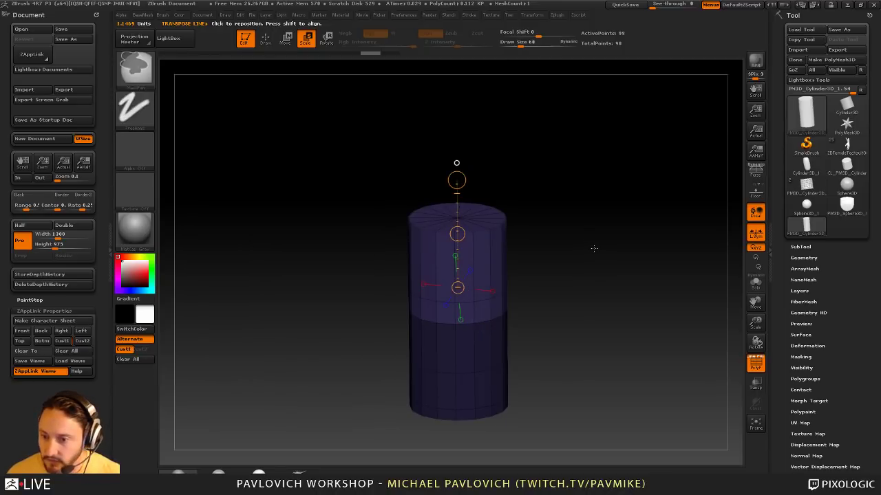
Clear the mask, return to Draw mode, and set the ZModeler edge action to Scale with the EdgeLoop Complete target
ctrl+drag(573, 260, 580, 268)
key(q)
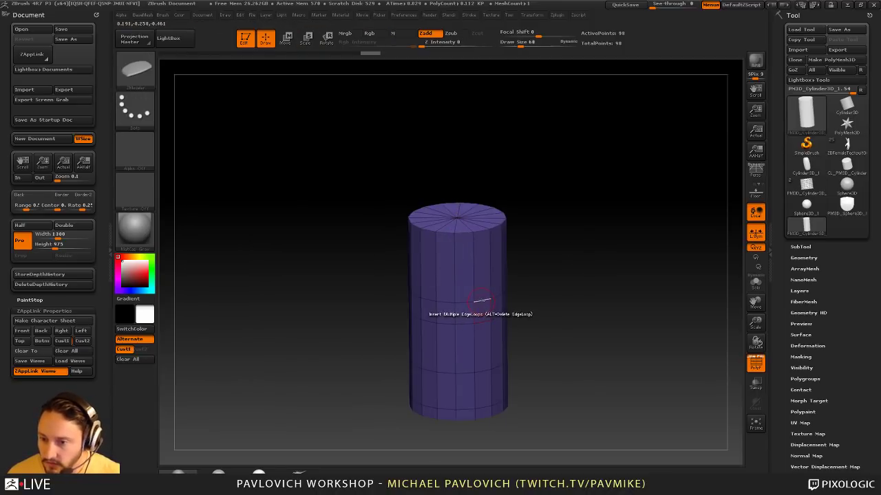
key(space)
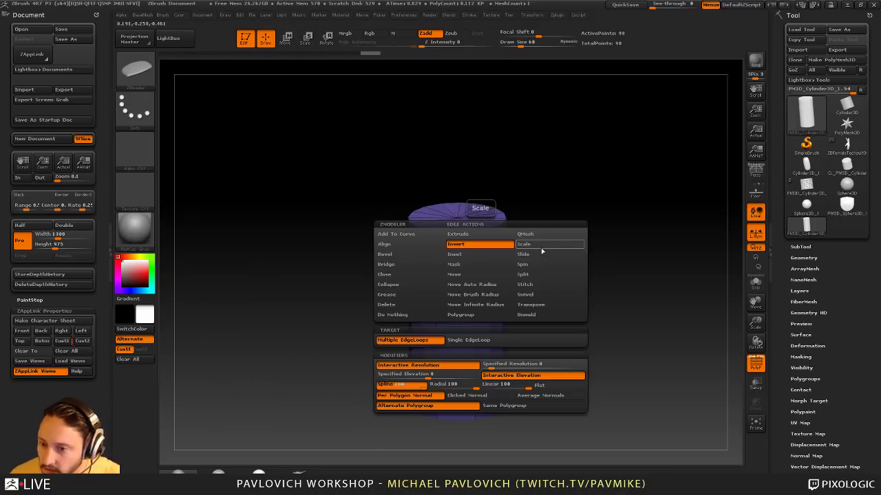
click(533, 244)
click(413, 350)
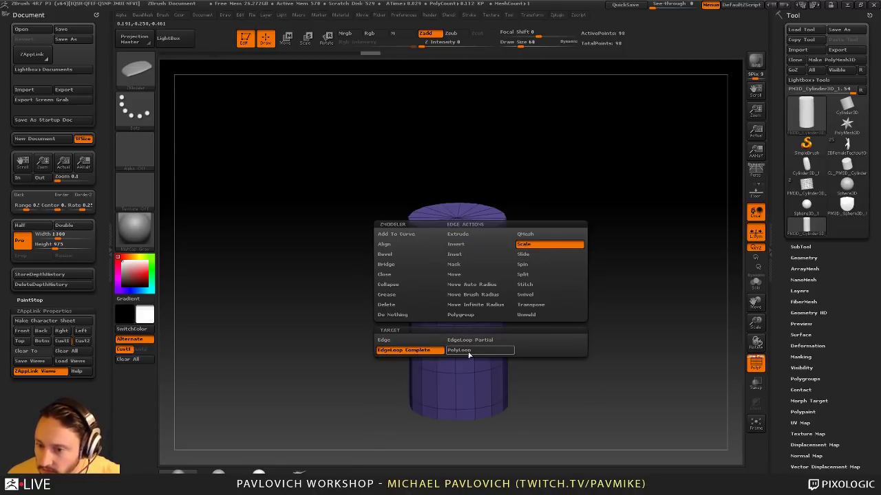
Test-scale the collar edge loop and undo it, then restore the stored Cust1 view and scale the collar loops inward to the reference's neck
drag(485, 303, 527, 315)
key(ctrl+z)
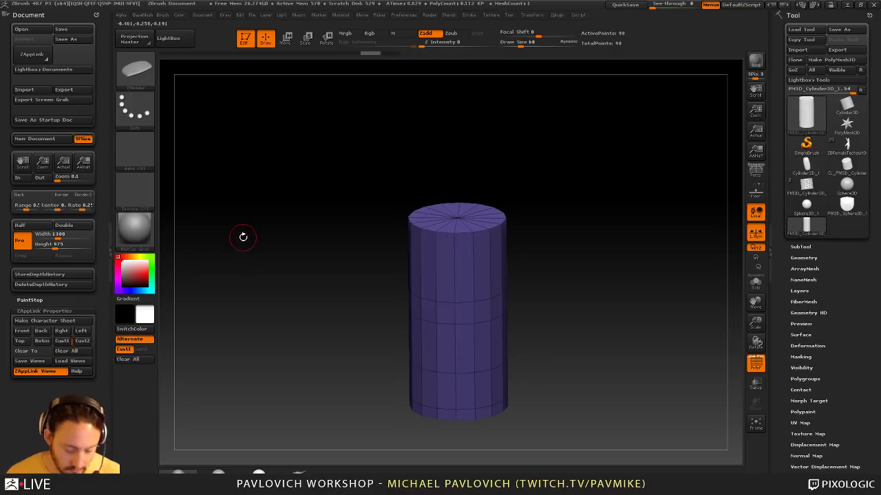
click(63, 341)
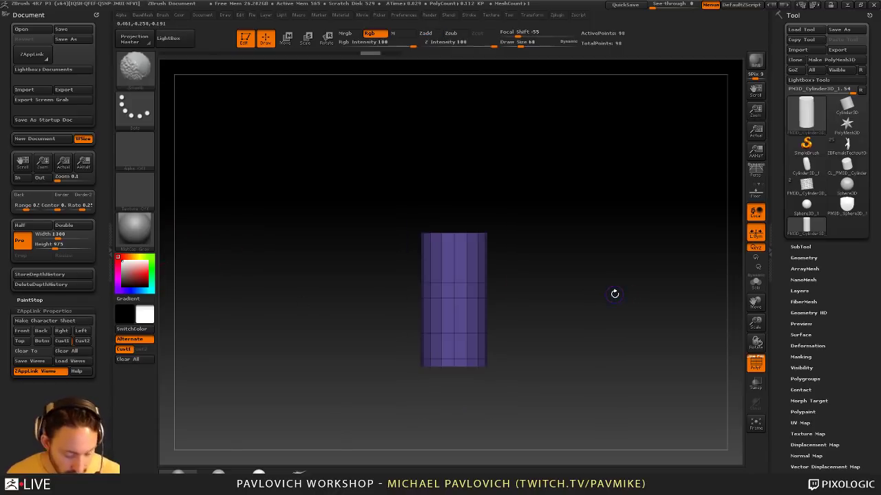
drag(469, 282, 420, 278)
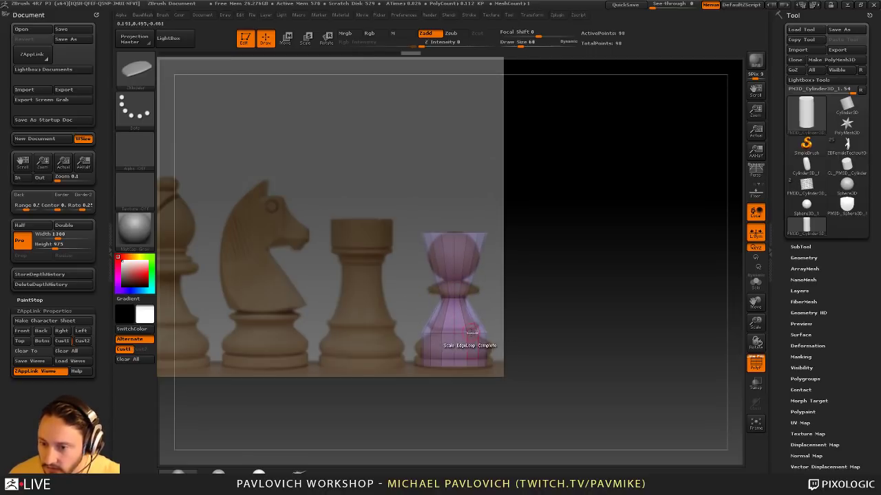
Scale the edge loop above the base slightly inward, and mask off the base rows to widen the foot to the reference
drag(469, 334, 460, 328)
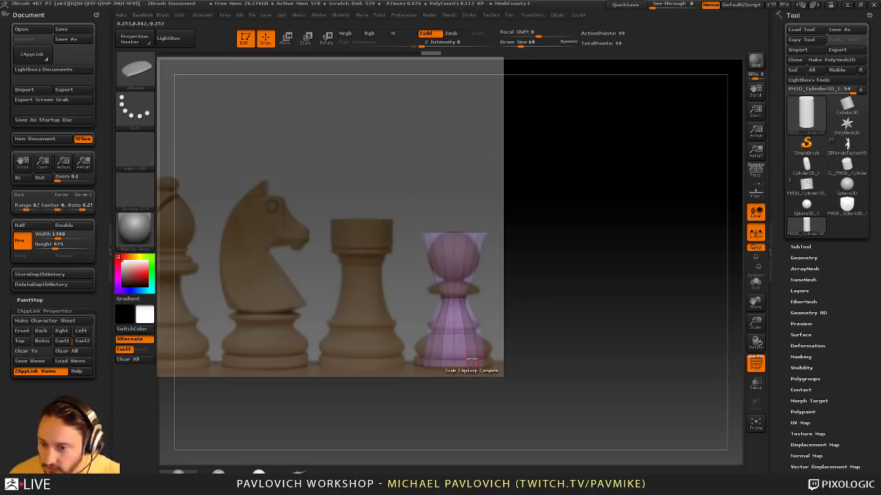
ctrl+drag(520, 417, 393, 355)
ctrl+click(601, 309)
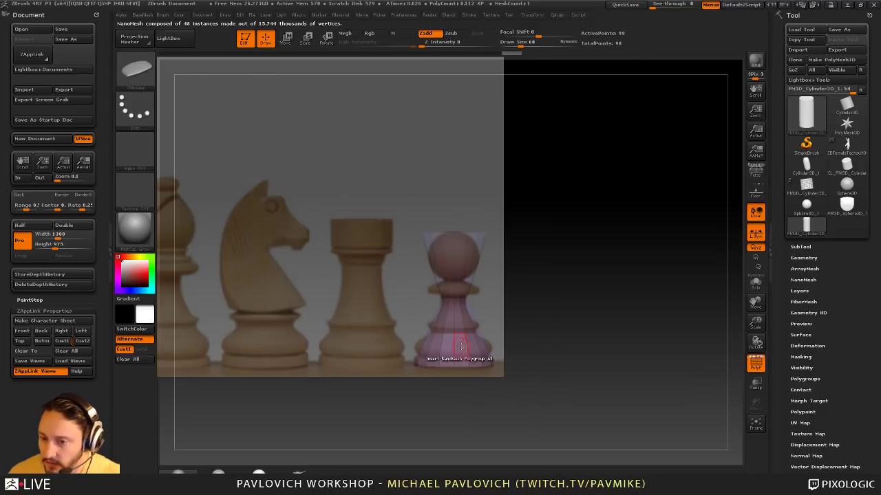
Set the ZModeler polygon action to Do Nothing and the edge action to Insert with the Single EdgeLoop target
right_click(461, 349)
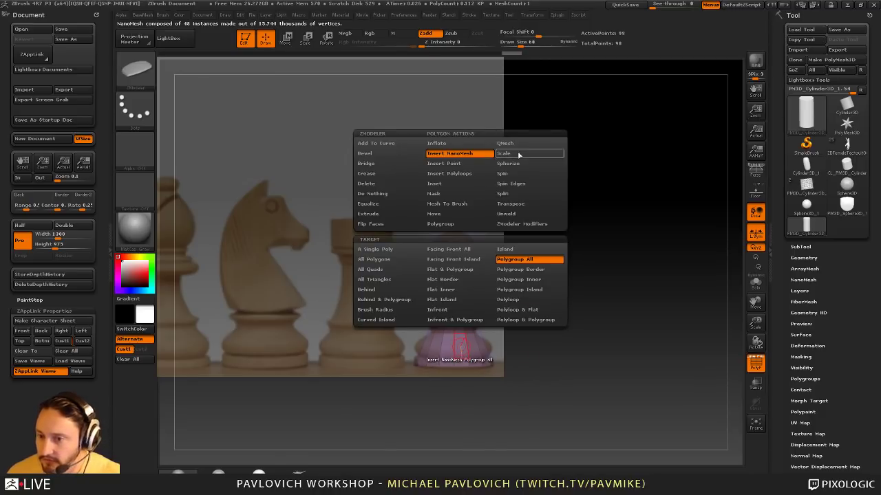
click(390, 195)
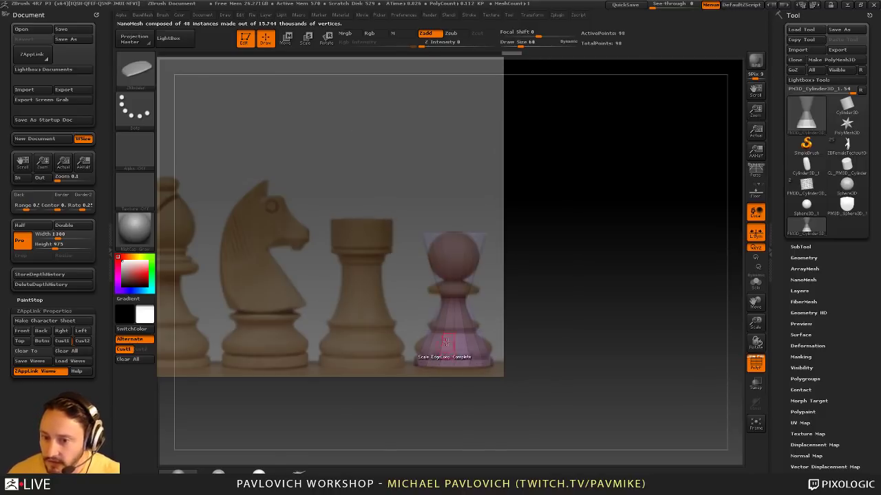
right_click(443, 332)
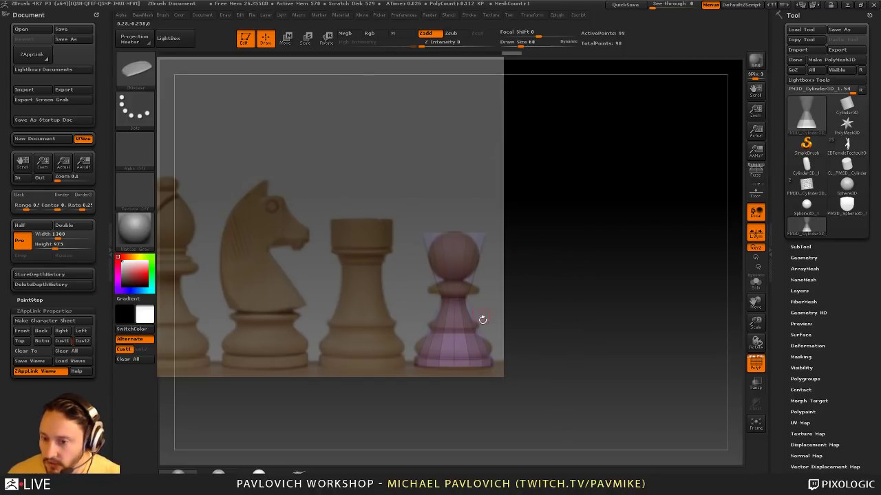
key(space)
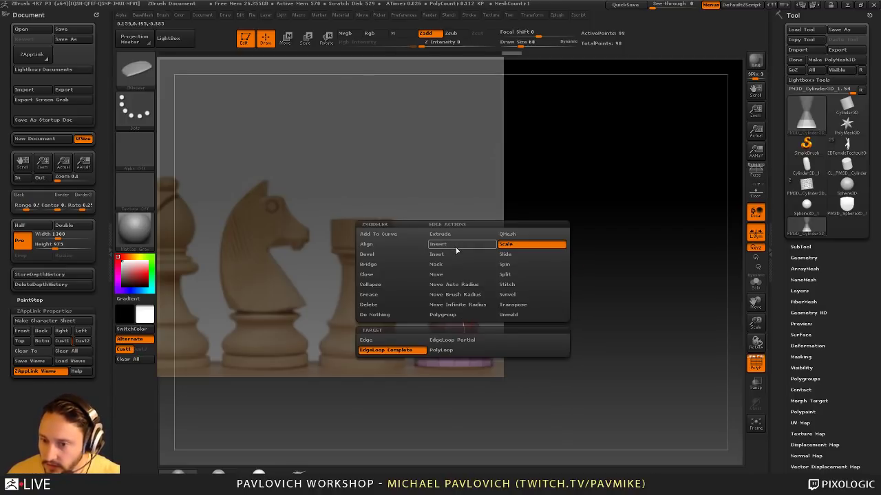
click(456, 245)
click(447, 344)
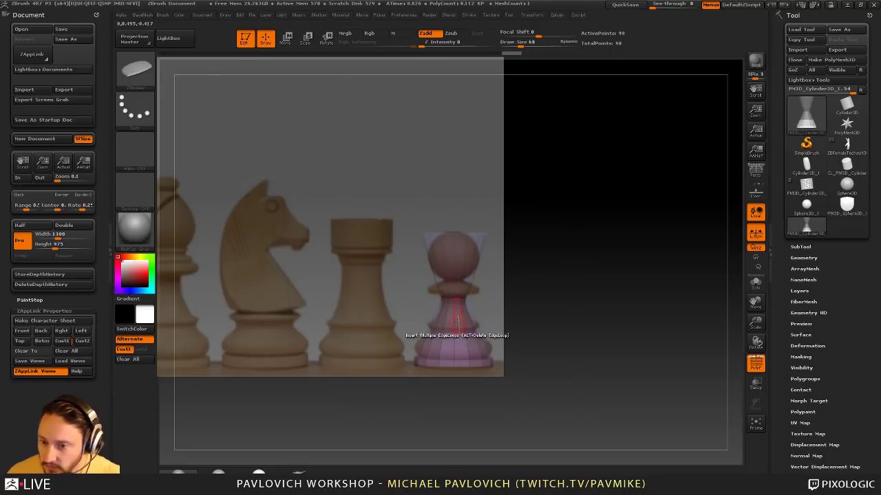
key(space)
click(454, 339)
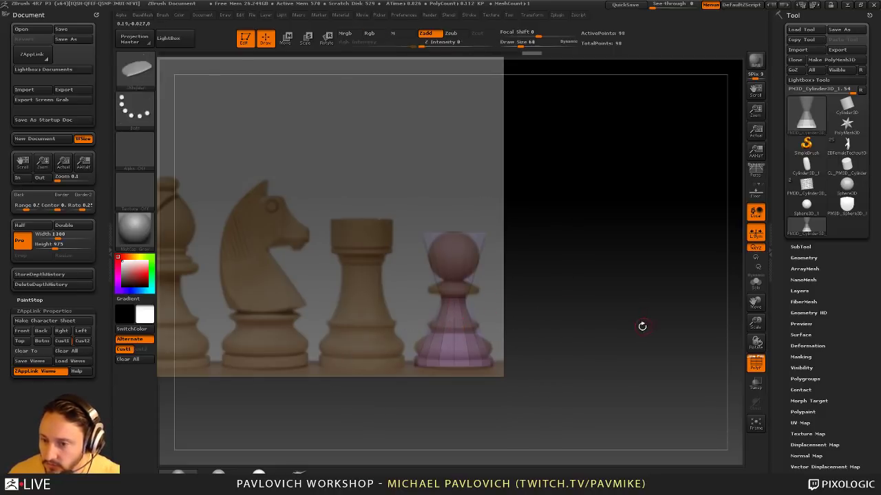
Enlarge the Spotlight chess reference and match the pawn mesh's size and position to the reference pawn
key(shift+z)
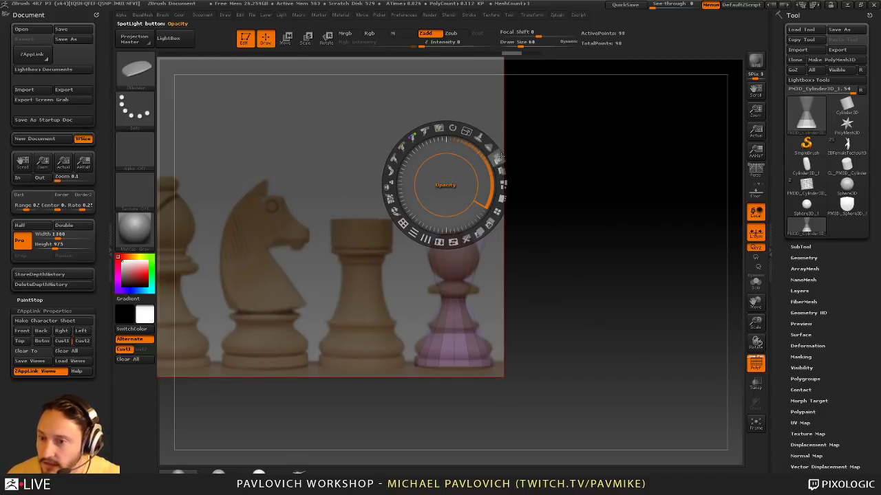
drag(466, 131, 496, 158)
drag(501, 269, 516, 177)
key(z)
drag(595, 290, 668, 287)
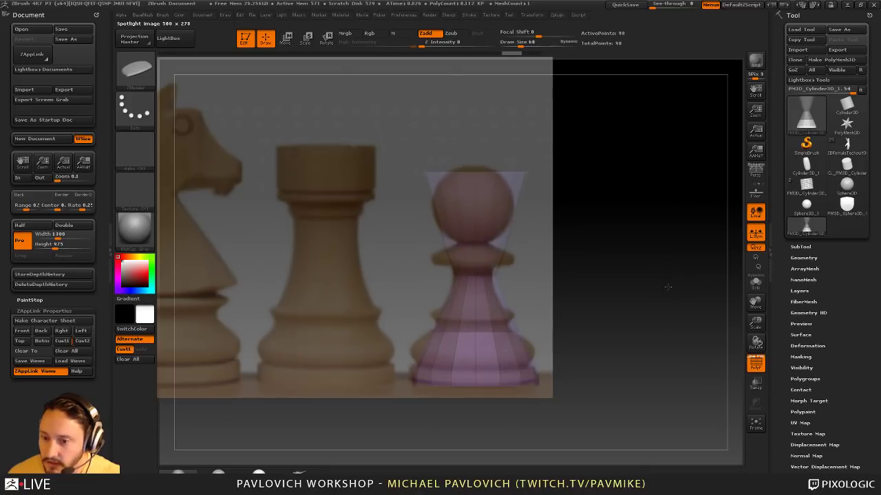
Assign the whole pawn mesh to a single polygroup
key(ctrl+w)
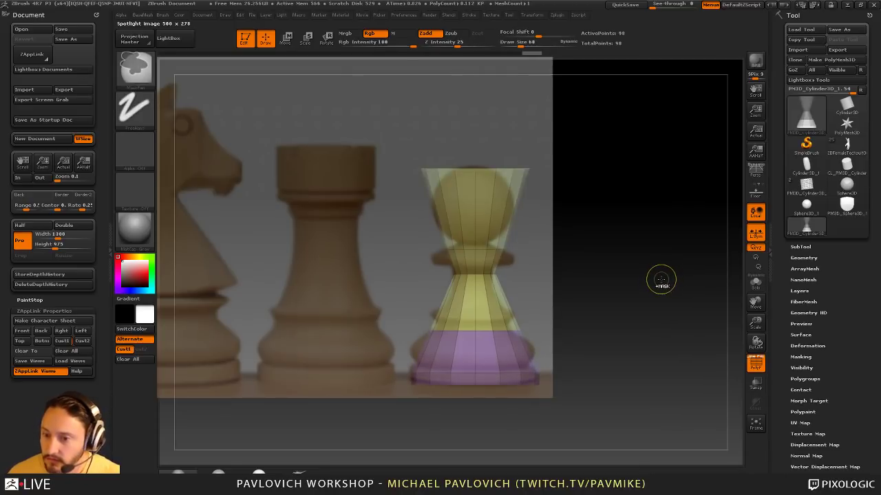
key(ctrl+z)
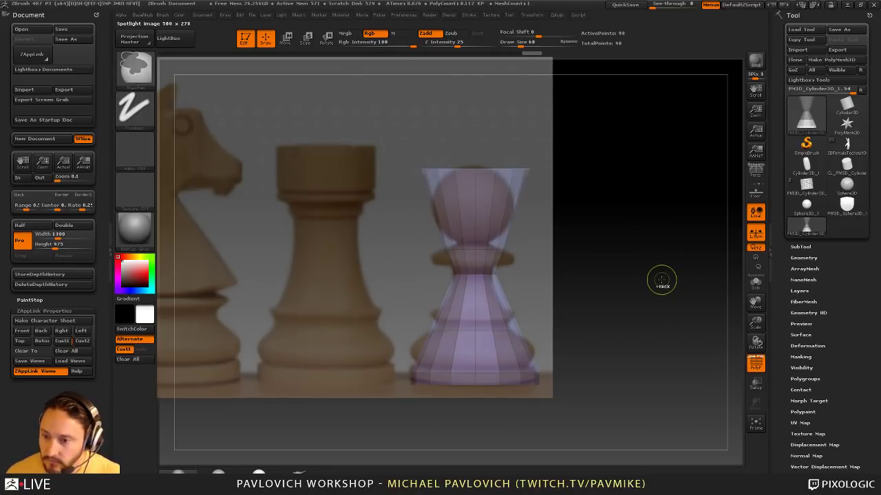
key(ctrl+w)
Align the mesh with the enlarged reference pawn and clear all stored ZAppLink views
drag(656, 276, 656, 273)
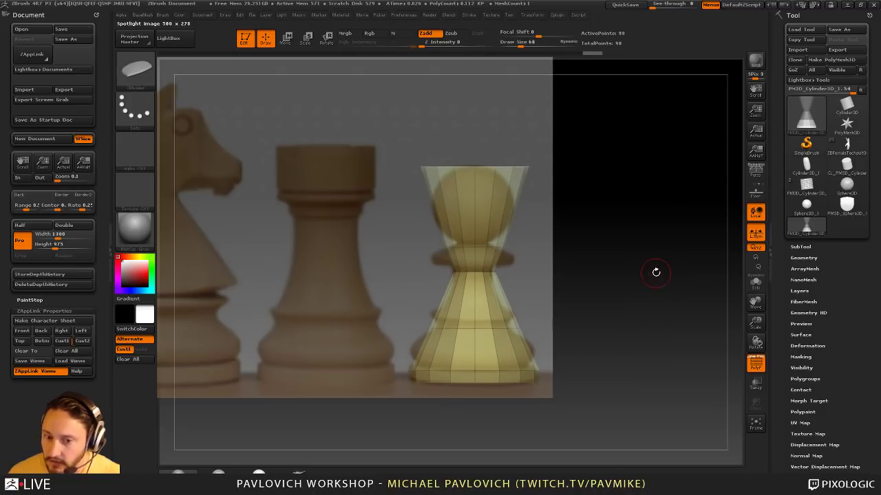
click(67, 351)
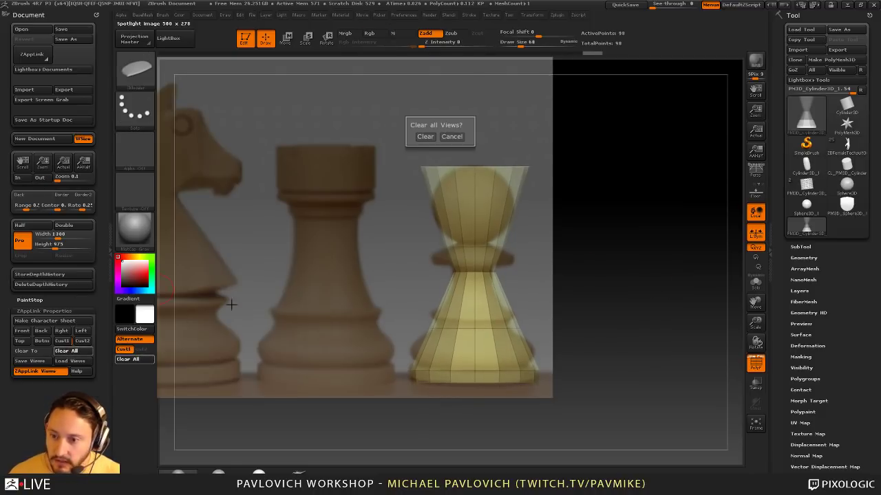
click(427, 137)
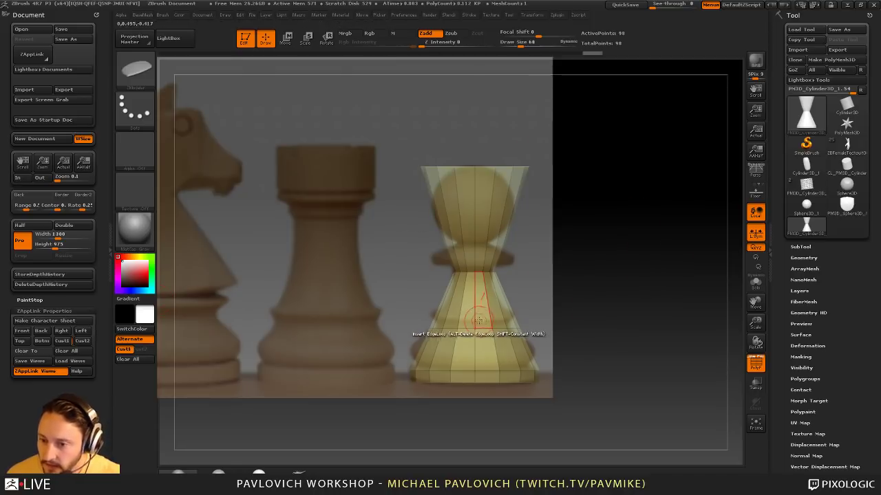
Insert a single edge loop at the top of the ring above the base and scale the loop below it inward to the reference
key(space)
click(472, 244)
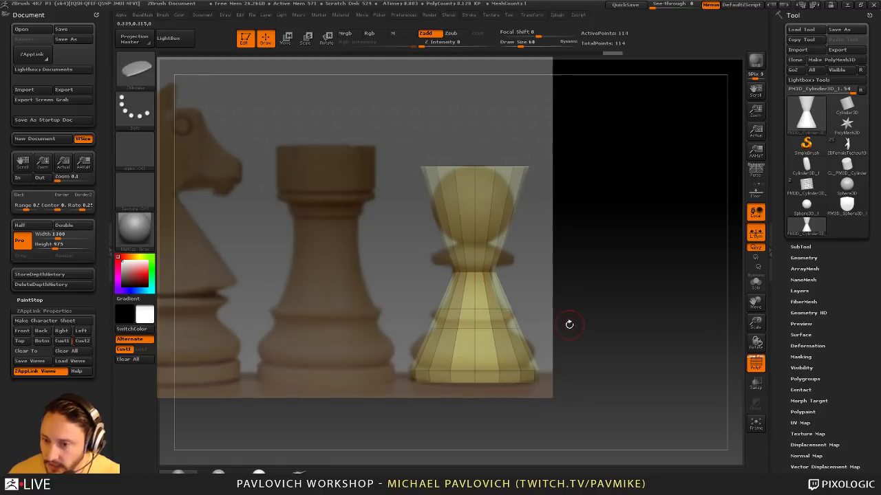
key(space)
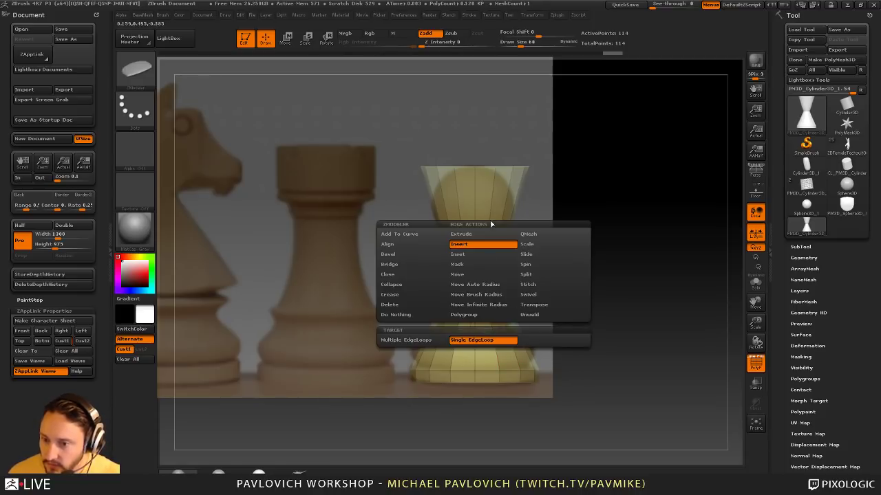
click(528, 244)
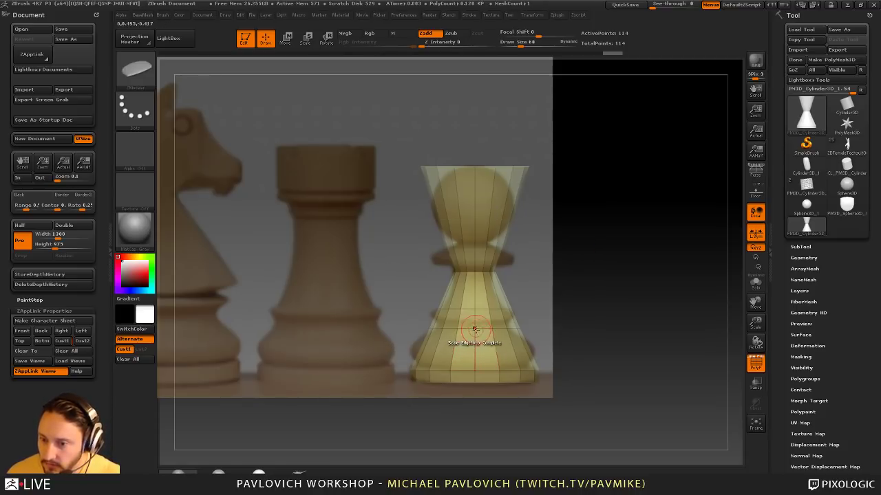
drag(482, 330, 452, 320)
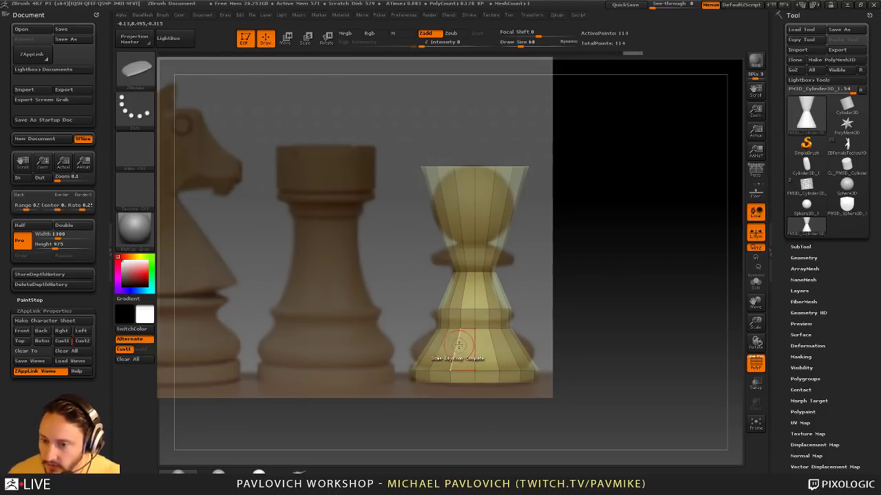
Switch the edge action back to Insert and add a single edge loop around the pawn's flared base
key(space)
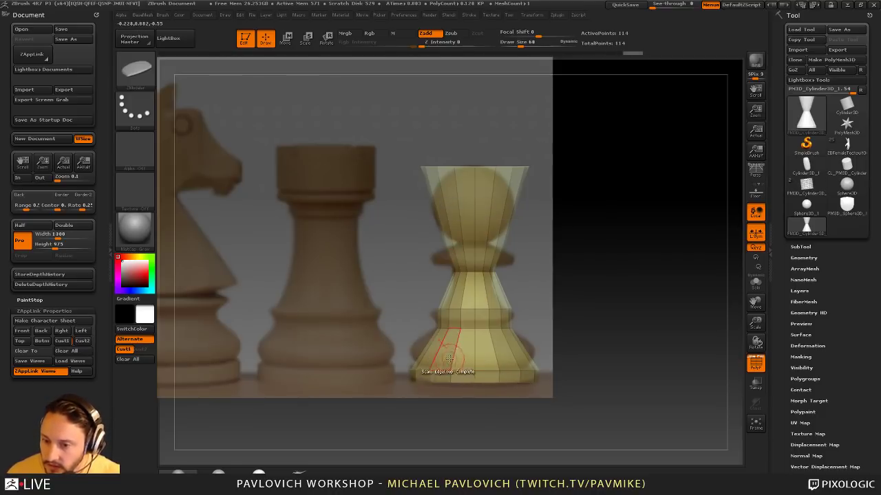
key(space)
click(454, 247)
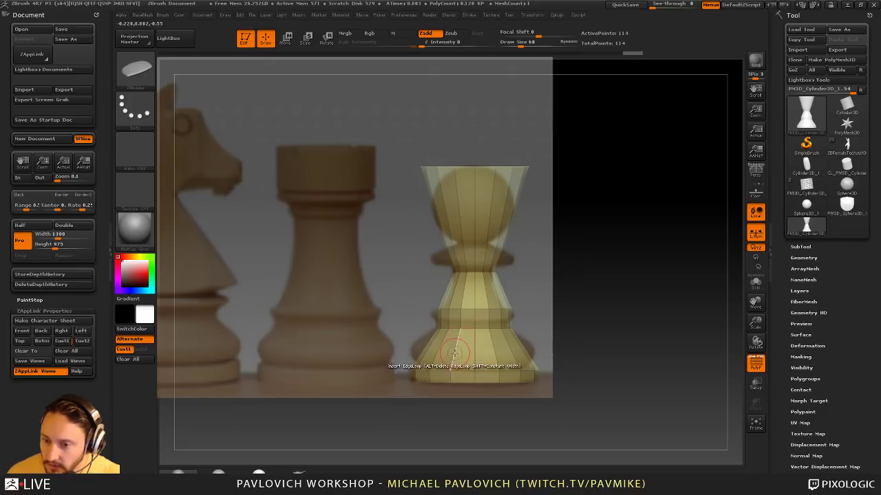
click(452, 358)
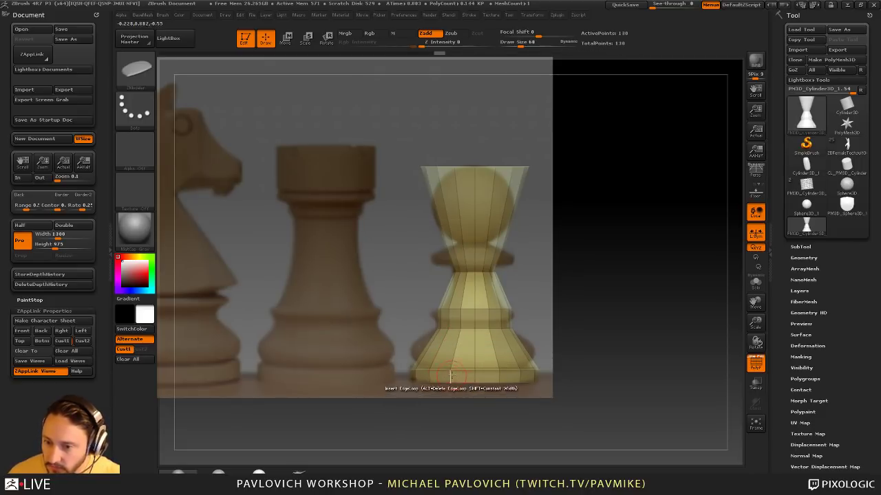
Insert multiple edge loops bulging out the flared base, and scale the complete loop at the bulge's lower edge inward to the reference
key(space)
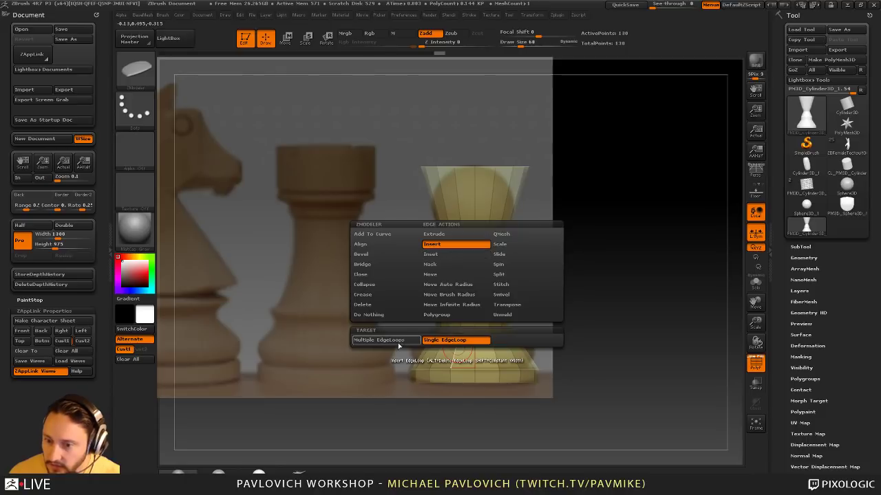
click(397, 343)
drag(490, 350, 570, 372)
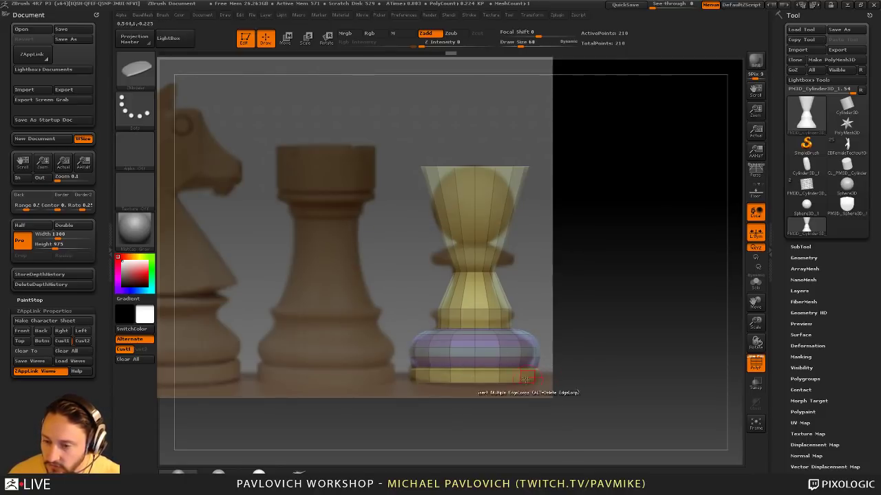
key(space)
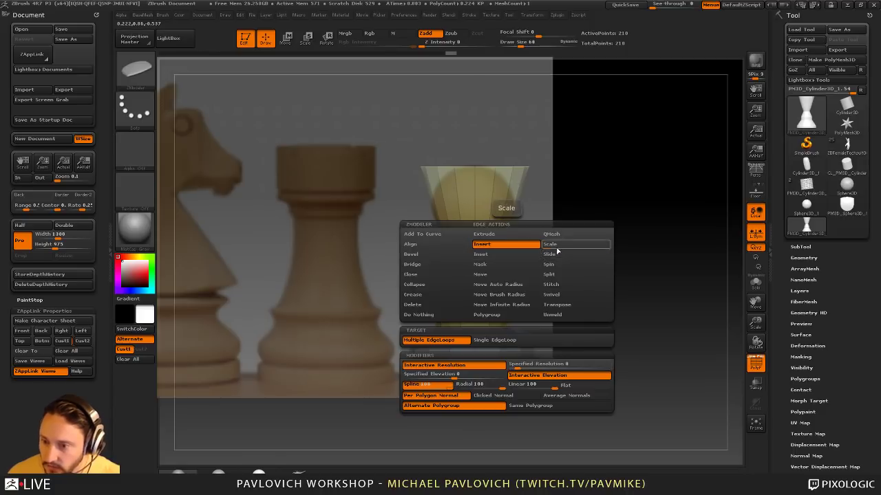
click(554, 245)
drag(505, 368, 467, 357)
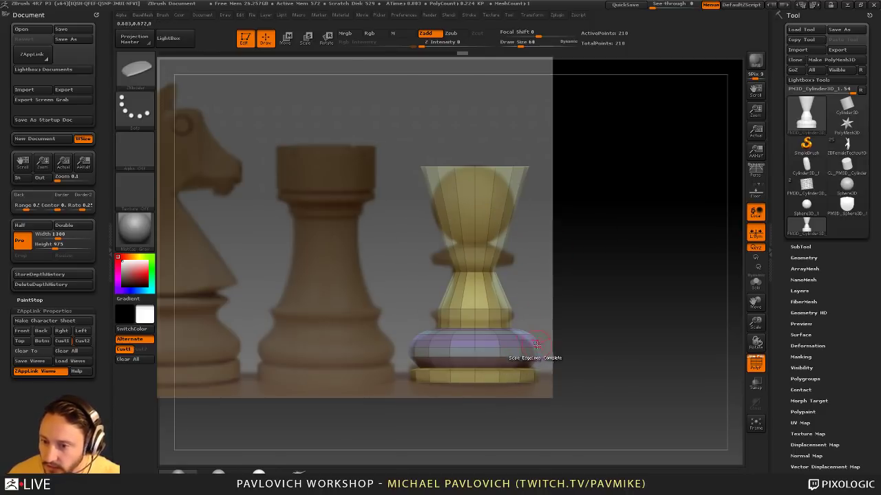
Insert a single edge loop in the narrow ring above the base bulge and slide the ring's complete upper loop to match the reference
key(space)
click(499, 245)
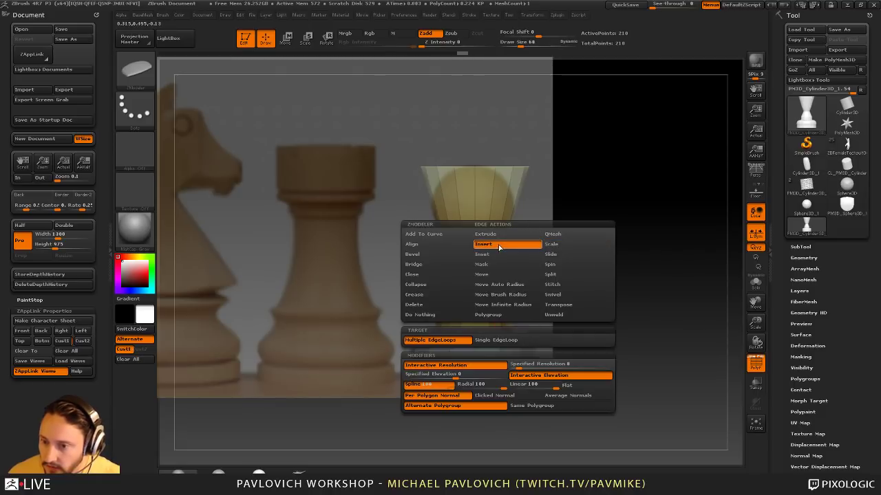
click(493, 341)
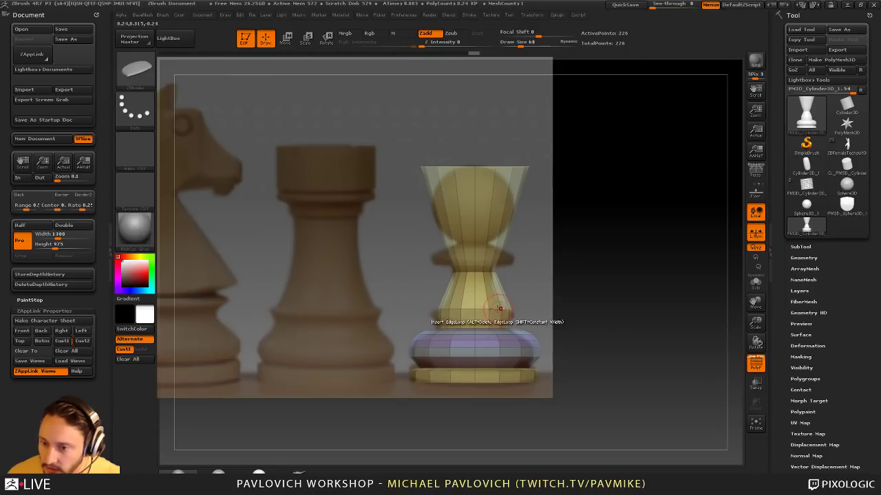
key(space)
click(544, 255)
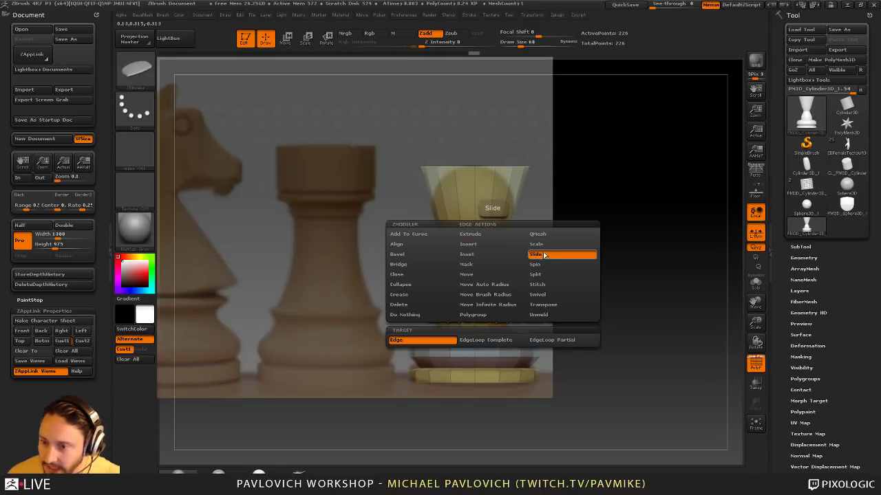
click(505, 339)
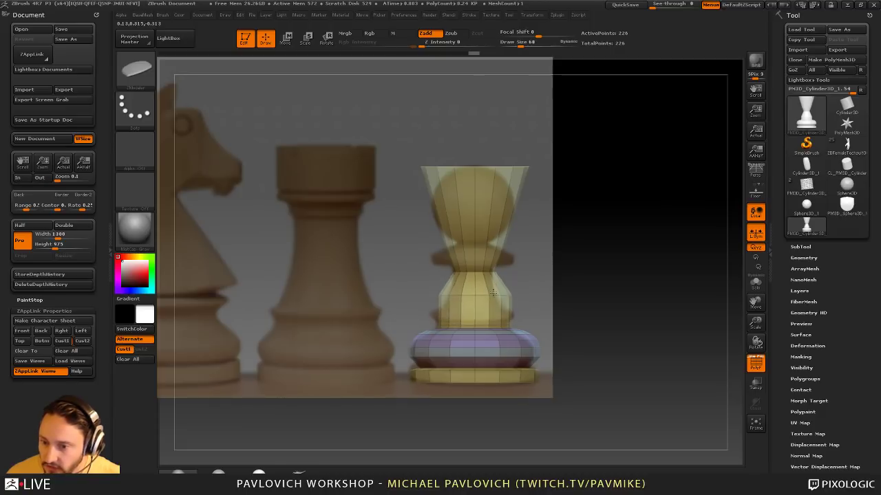
drag(493, 314, 494, 309)
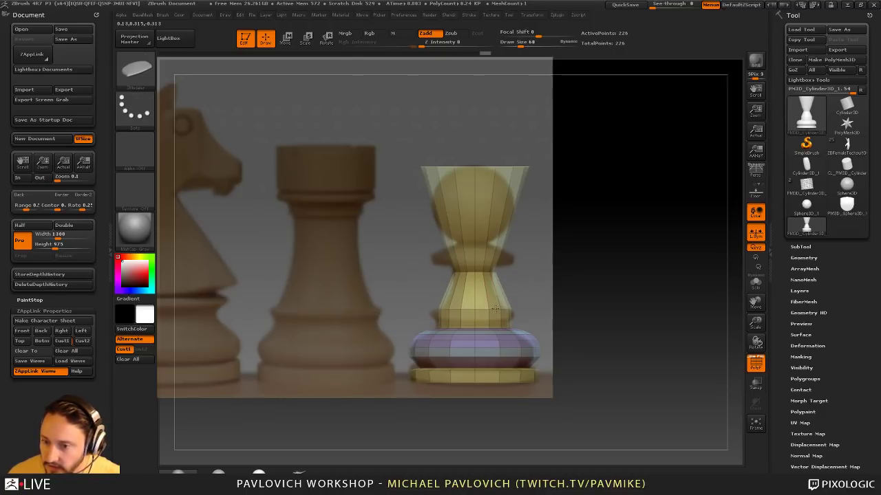
Insert edge loops in the narrow ring above the base and bulge them outward to the reference profile
key(space)
click(493, 247)
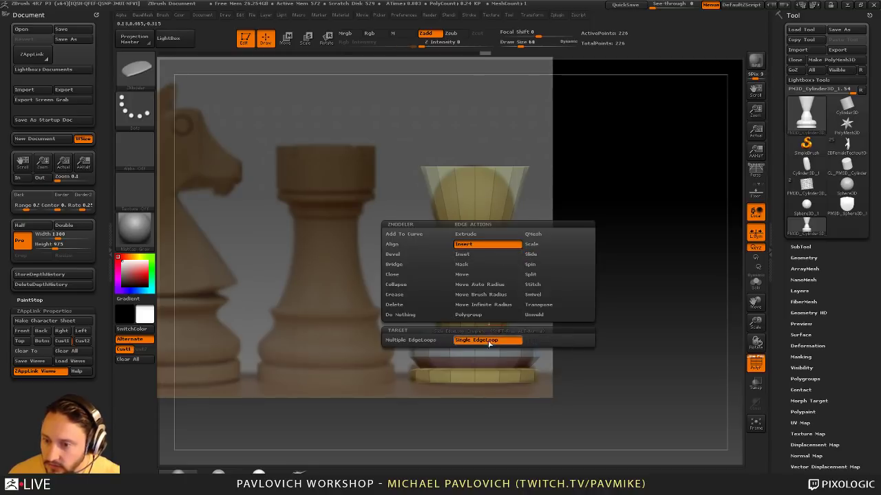
click(506, 320)
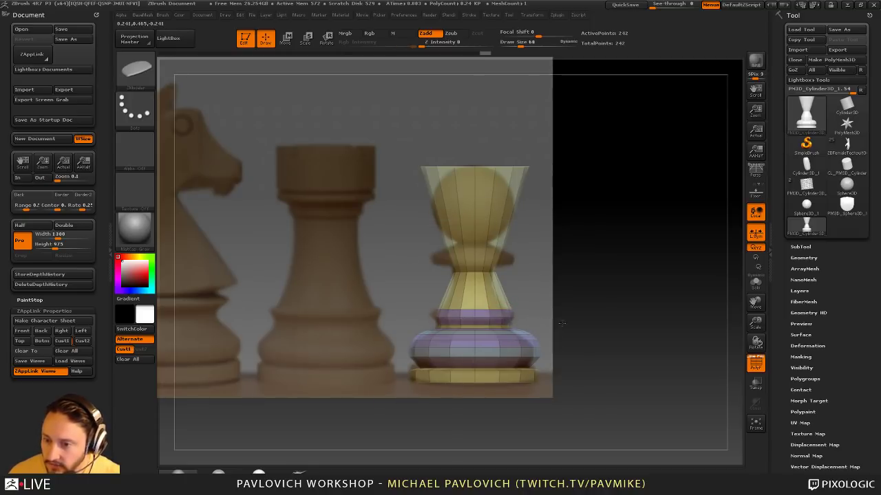
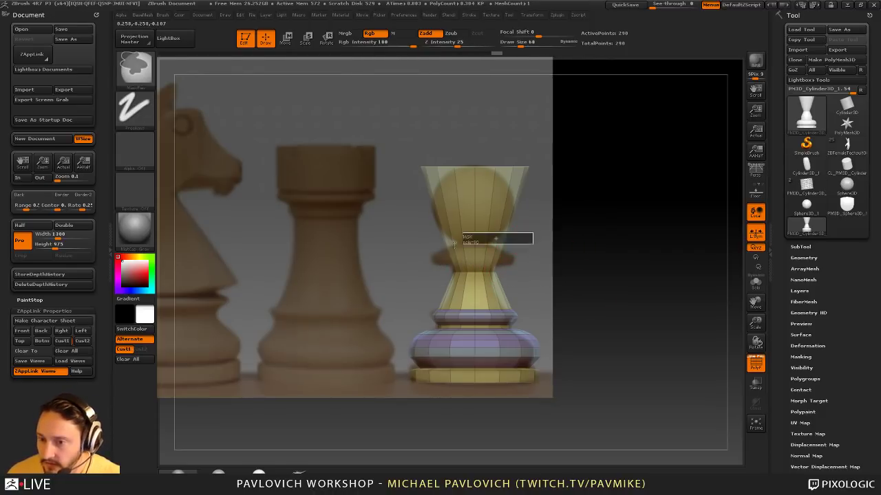
Scale the complete edge loop at the neck just below the head inward to narrow it
key(space)
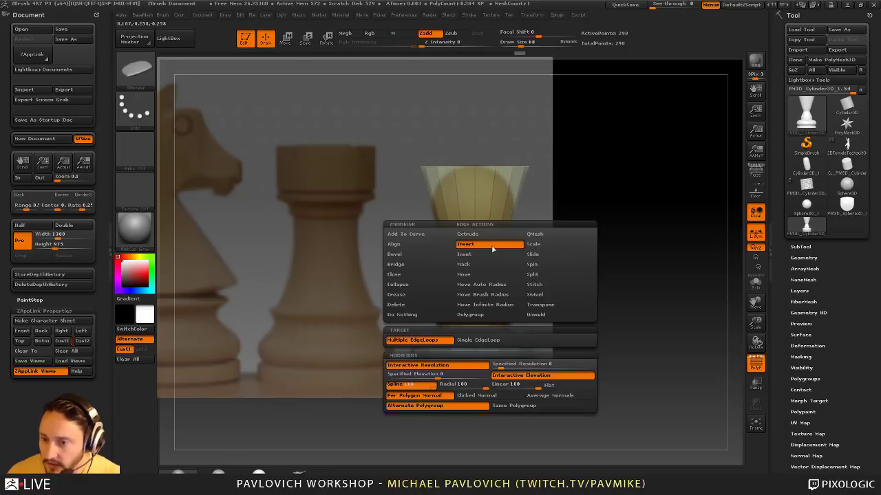
click(538, 246)
drag(487, 244, 476, 233)
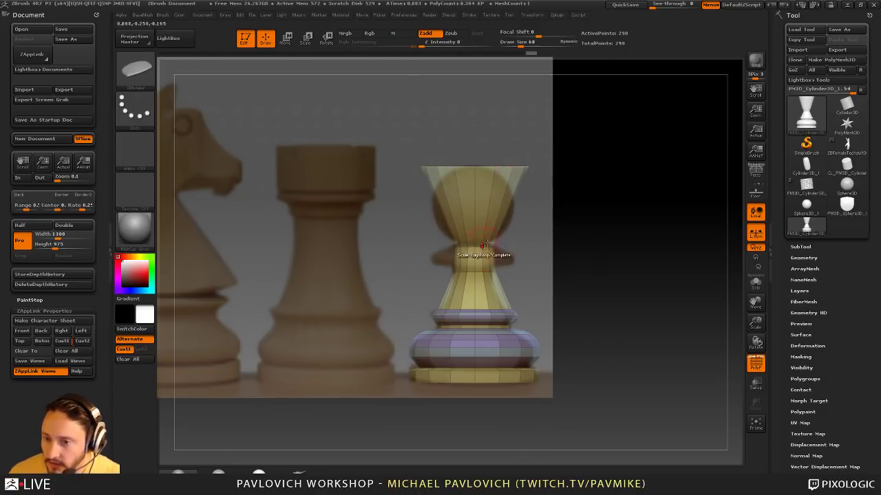
Insert multiple edge loops in the neck section and push them outward to form the collar disc, comparing versions with undo and redo
key(space)
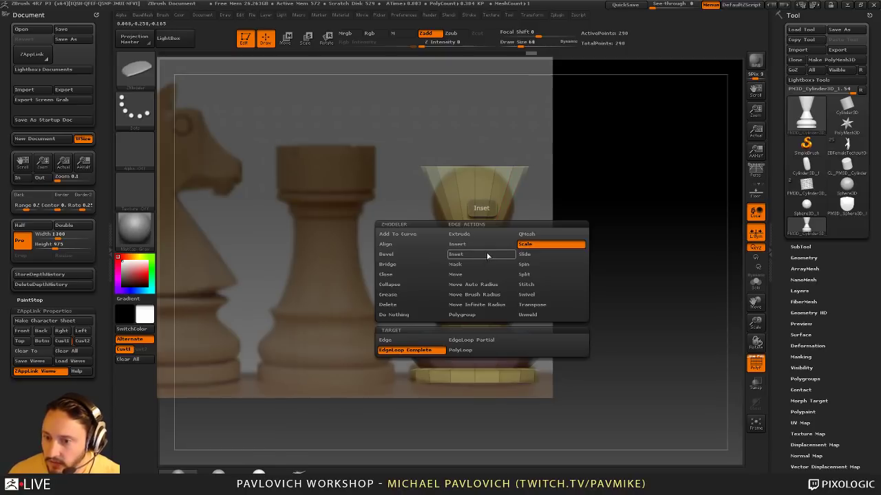
click(480, 244)
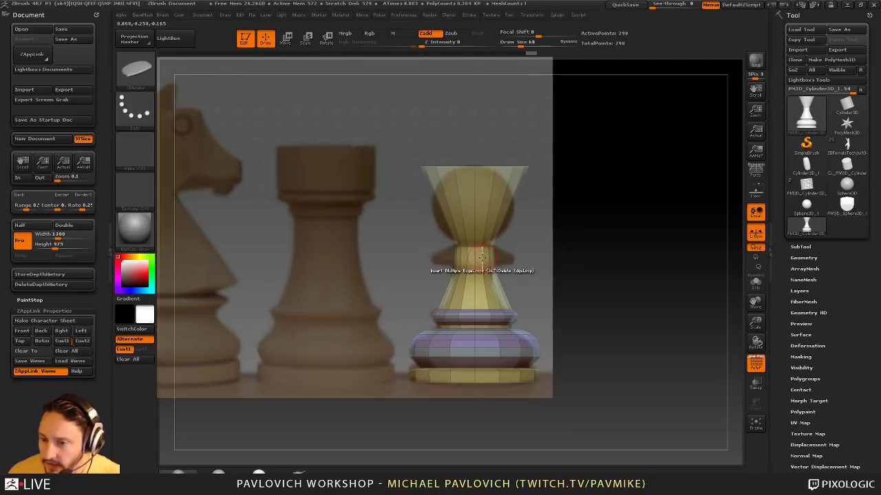
key(space)
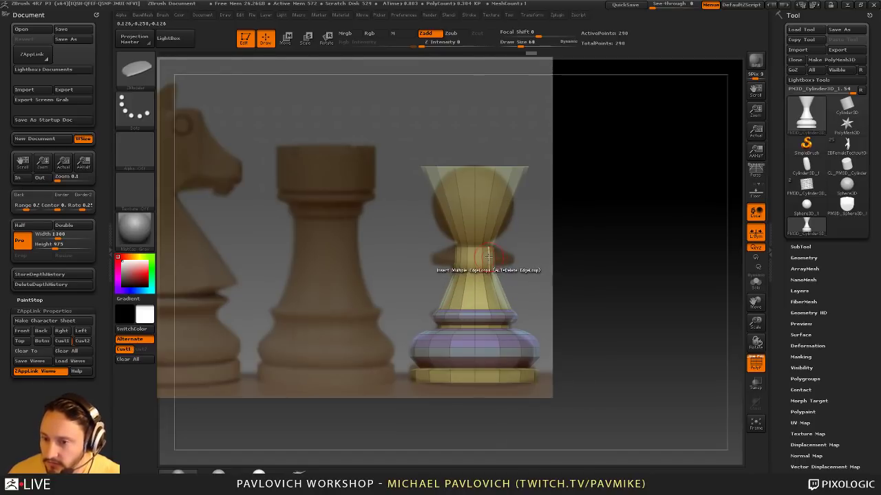
click(491, 258)
key(ctrl+shift+z)
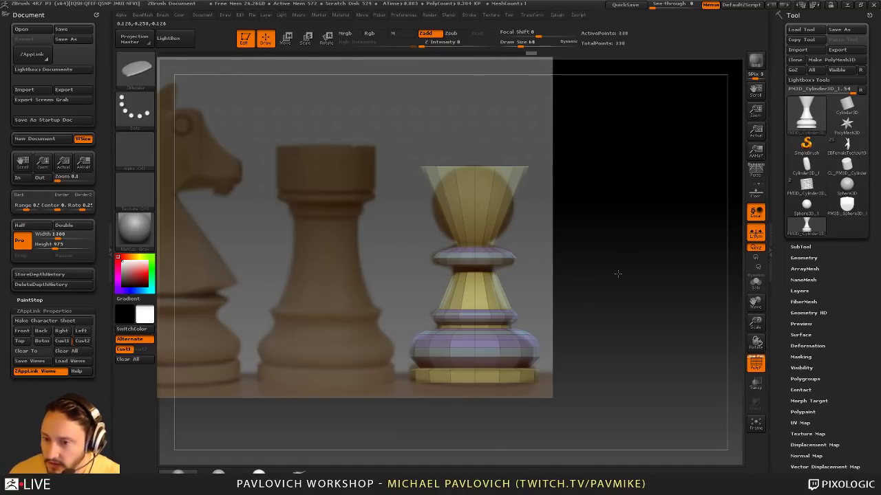
key(ctrl+z)
key(ctrl+shift+z)
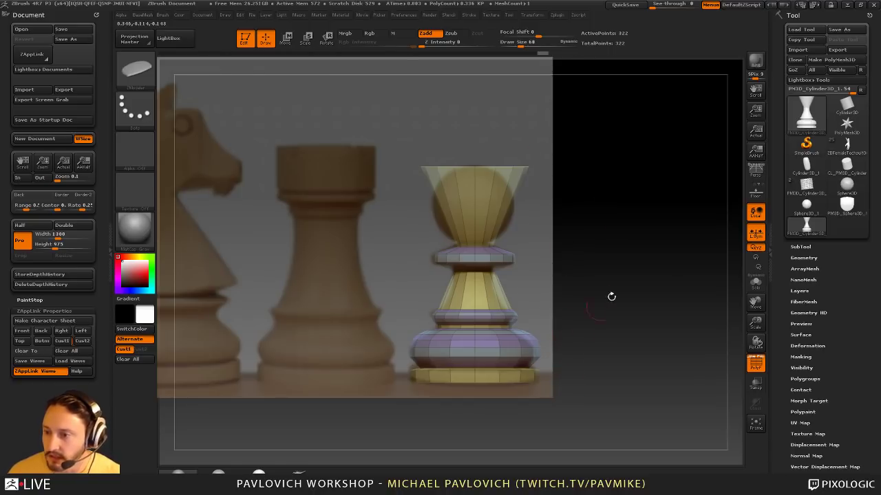
Hide the flared head section above the collar and delete the hidden geometry
key(ctrl)
key(ctrl+shift)
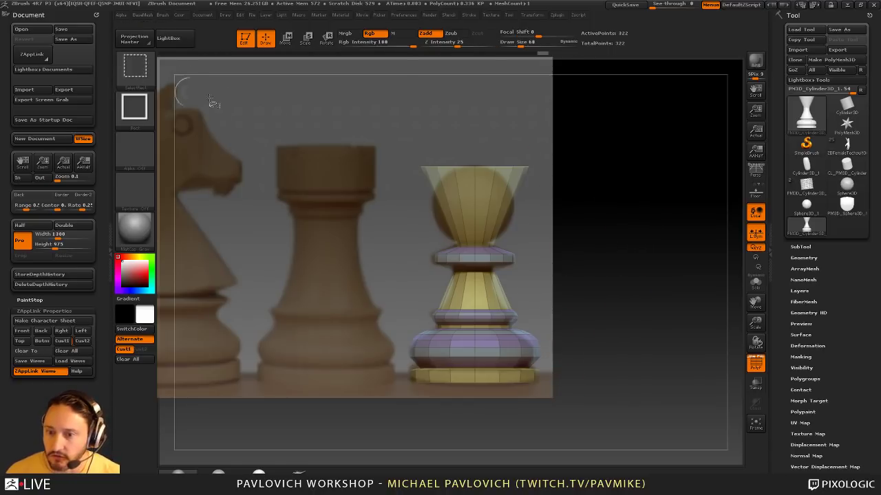
ctrl+shift+drag(370, 103, 633, 242)
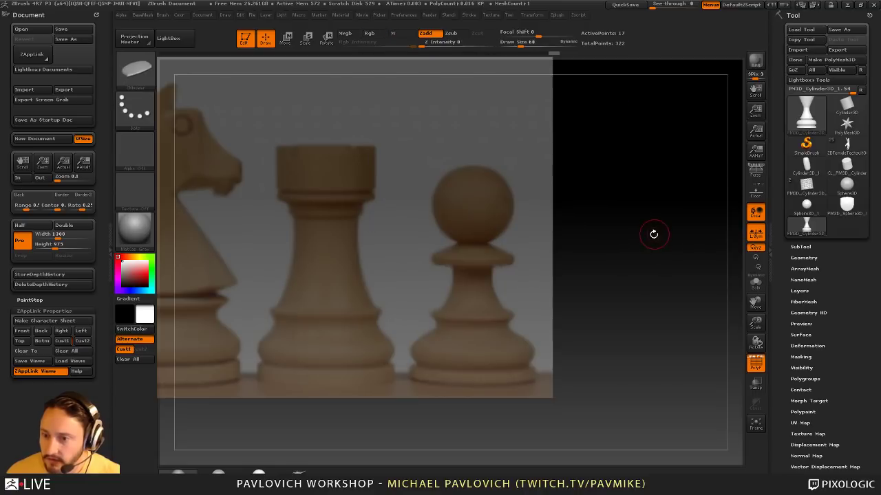
ctrl+shift+click(638, 200)
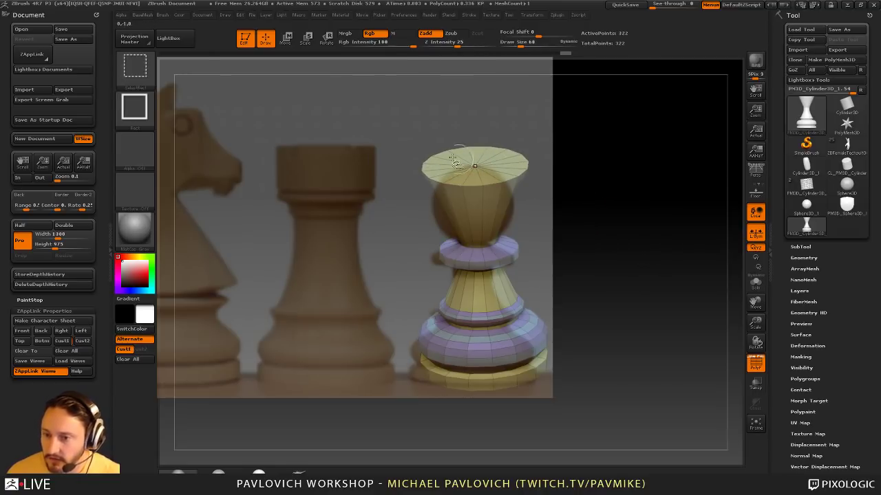
ctrl+shift+drag(335, 101, 617, 241)
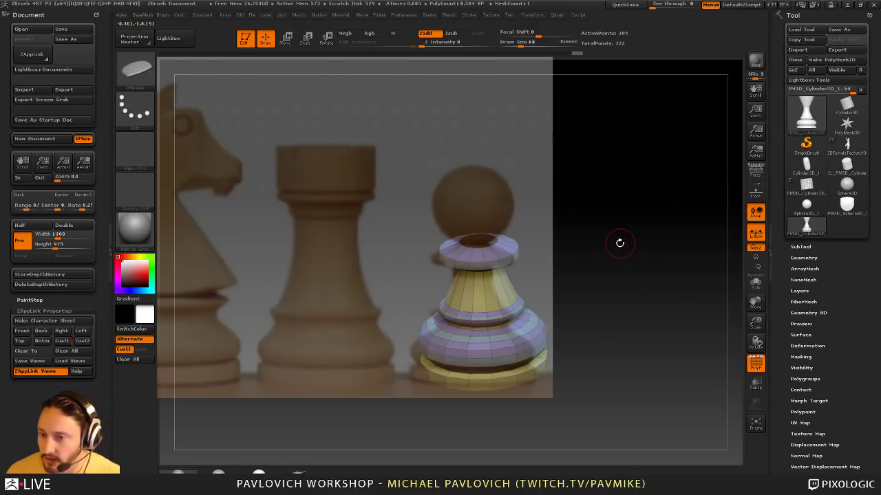
key(space)
click(607, 207)
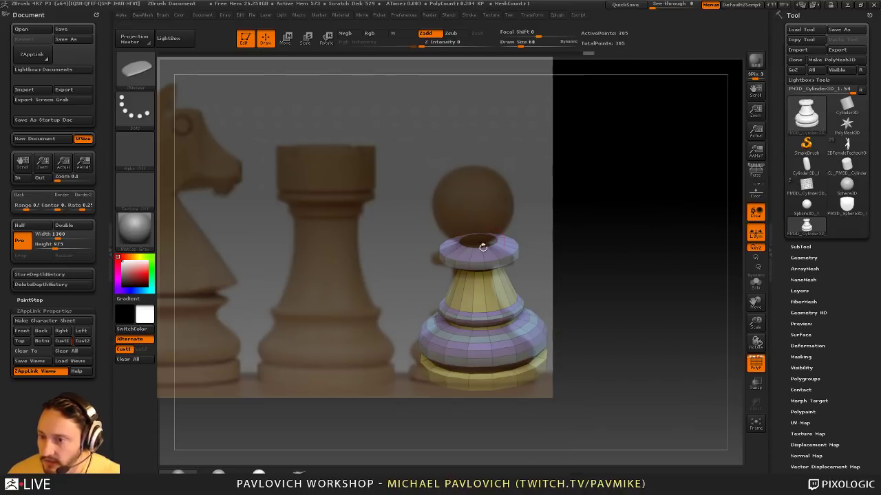
Cap the open hole on top of the collar with the ZModeler edge action Close set to Convex Hole
click(803, 257)
drag(635, 169, 635, 291)
key(space)
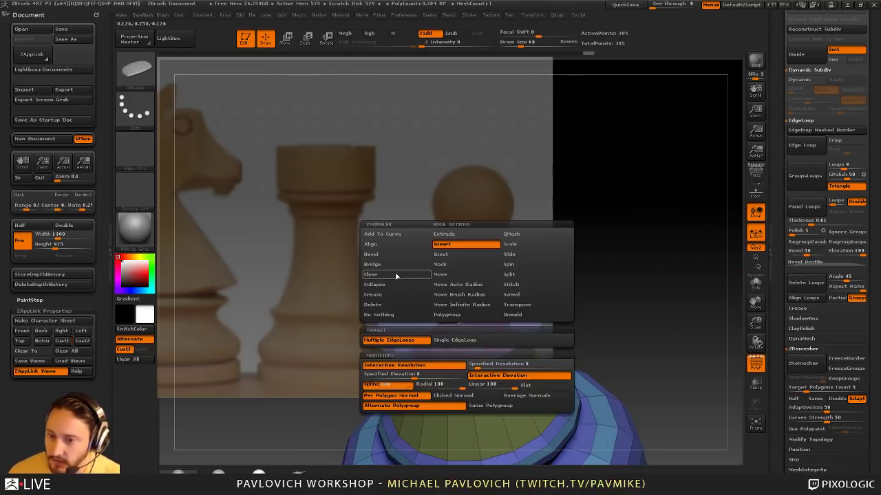
click(396, 275)
click(450, 340)
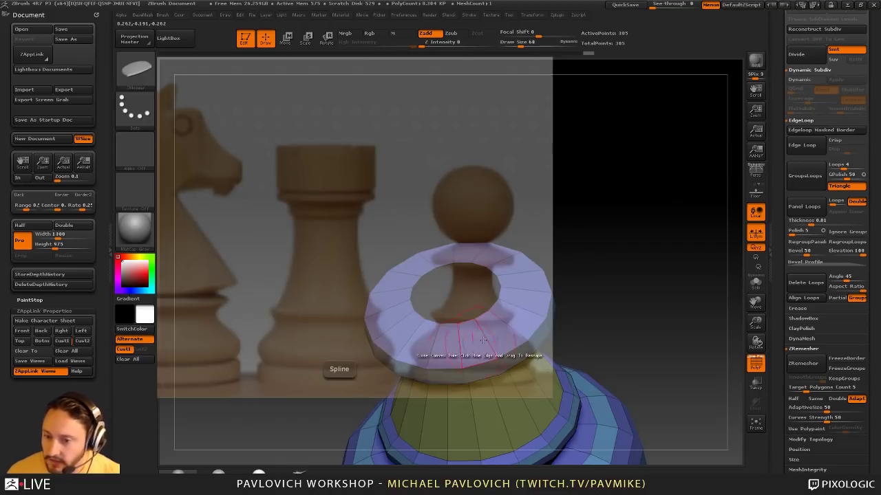
click(479, 316)
Split the pawn mesh into new polygroups with Groups By Normals
drag(592, 261, 470, 381)
drag(649, 289, 673, 295)
key(2)
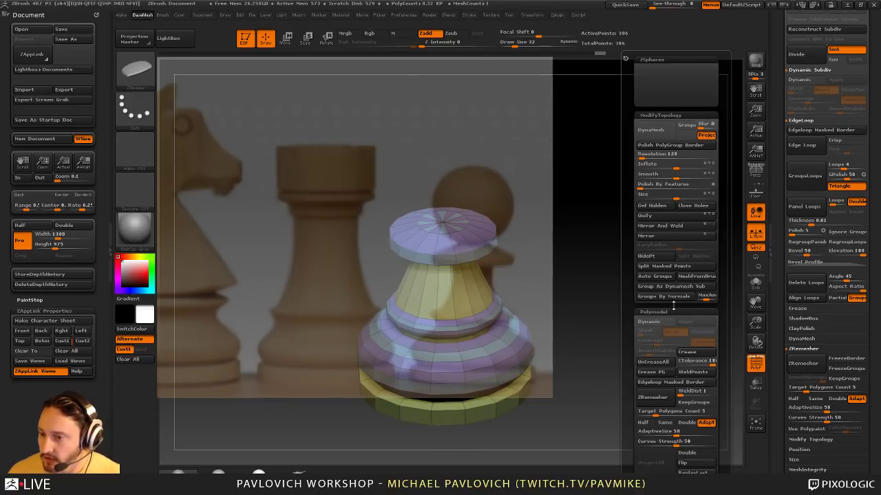
click(680, 297)
drag(589, 319, 654, 334)
key(shift+g)
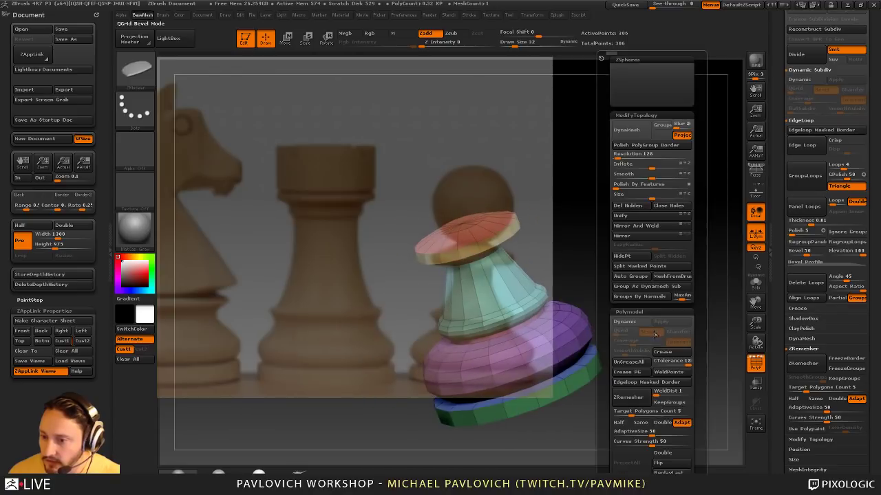
drag(646, 292, 642, 255)
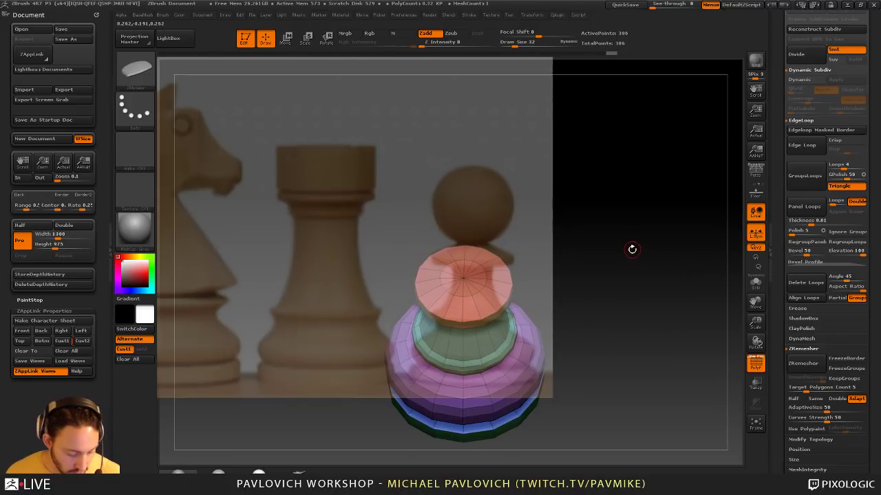
Try to place a sphere on the collar's capped top with the InsertSphere brush
key(b)
key(i)
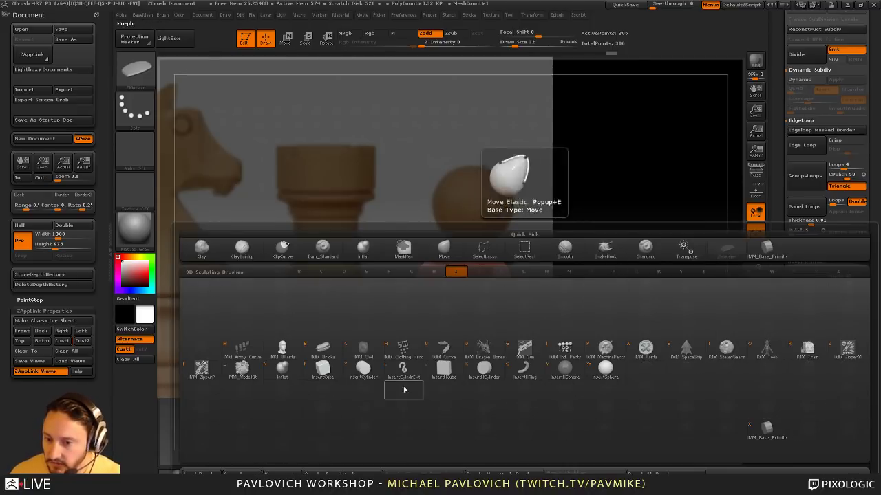
click(612, 375)
drag(619, 236, 633, 296)
drag(466, 275, 495, 286)
key(ctrl+z)
Hide the reference overlay and insert a sphere from the IMM primitives brush at the centre of the collar's top
key(b)
key(i)
key(p)
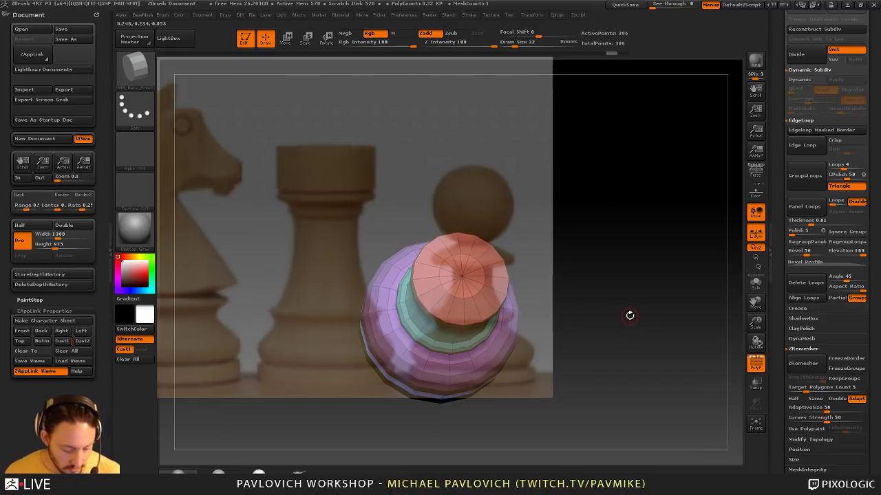
key(m)
click(582, 335)
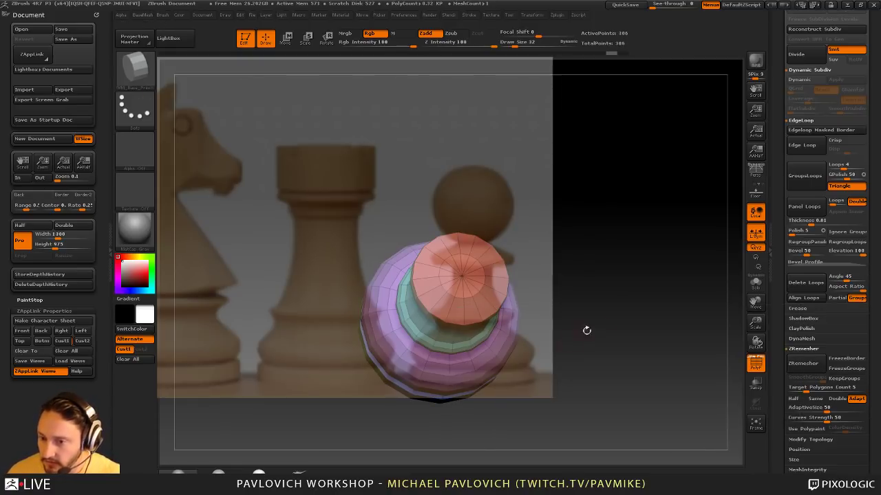
shift+drag(728, 315, 670, 324)
key(shift+z)
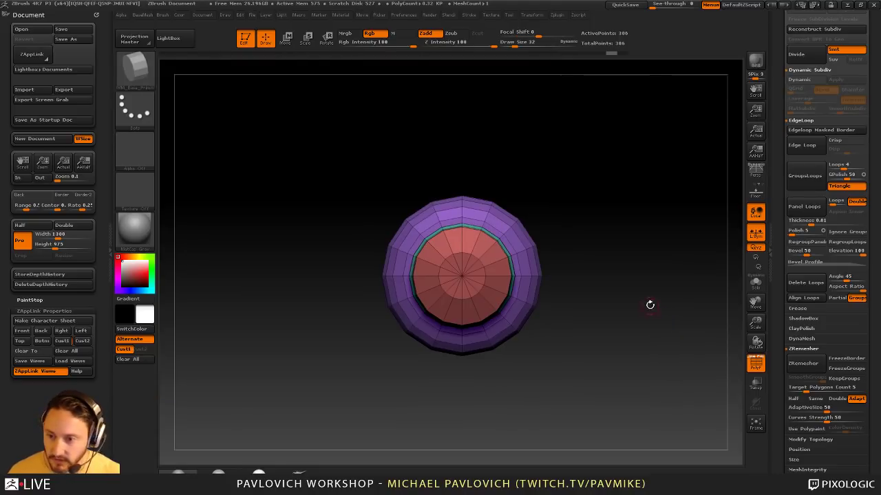
key(f)
drag(462, 277, 476, 310)
Return to the pawn's front view and show the chess reference overlay again
shift+drag(652, 292, 661, 207)
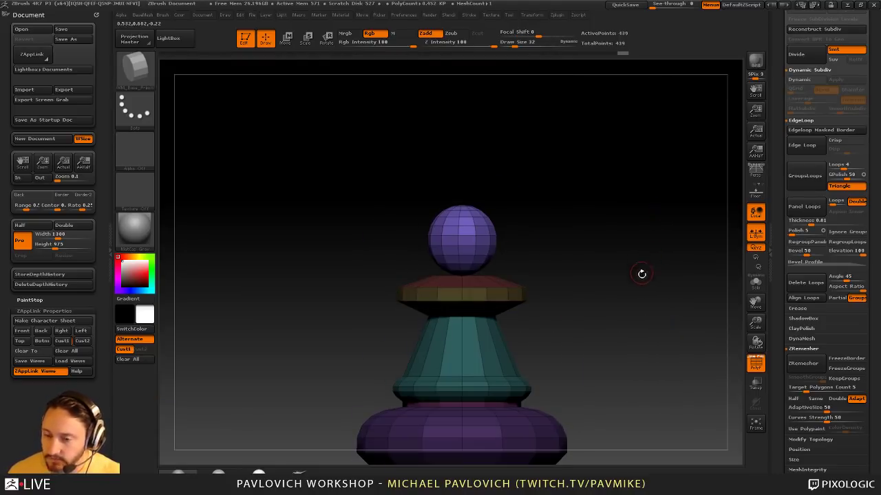
mouse_move(641, 274)
alt+mouse_down()
mouse_move(646, 289)
mouse_move(653, 280)
alt+mouse_up()
key(shift+z)
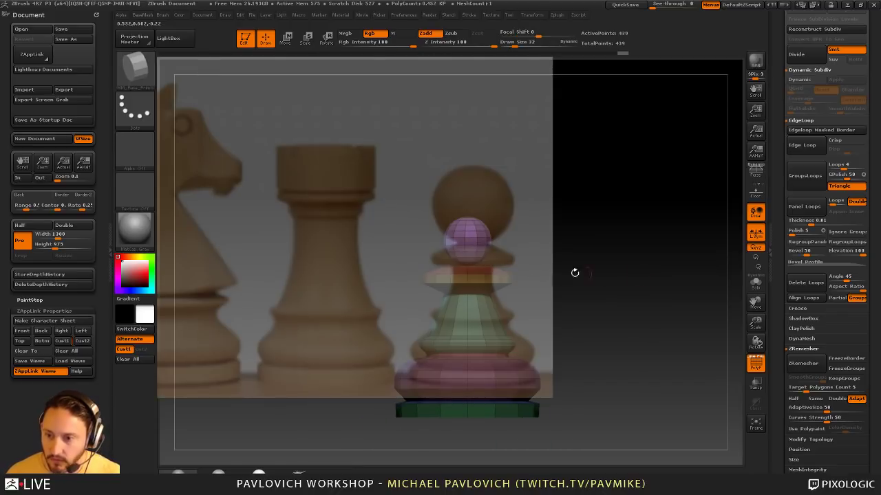
Restore the saved front view and scale and reposition the pawn's sphere head to match the reference pawn's head
click(69, 341)
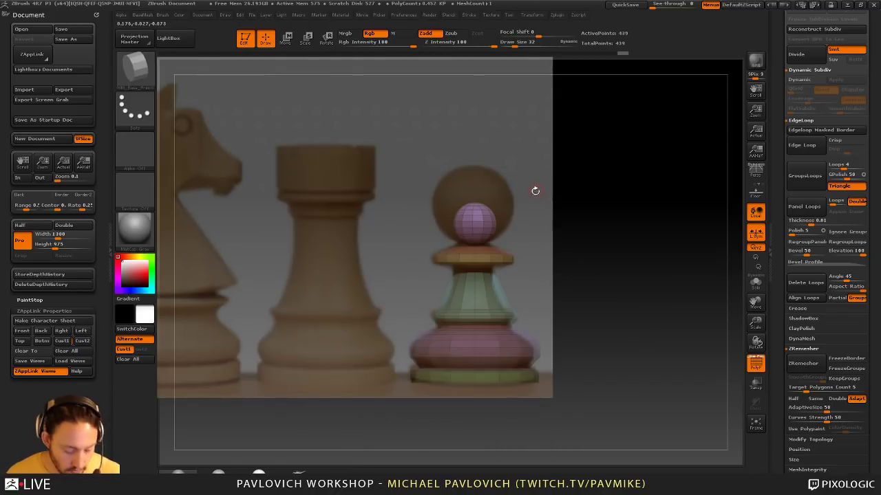
key(e)
mouse_move(475, 122)
mouse_down()
mouse_move(481, 94)
mouse_move(472, 60)
mouse_up()
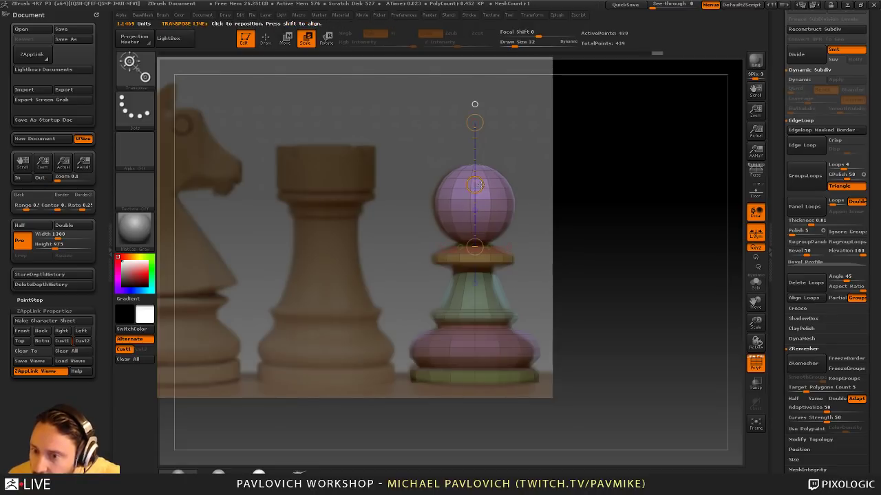
key(w)
drag(475, 184, 475, 185)
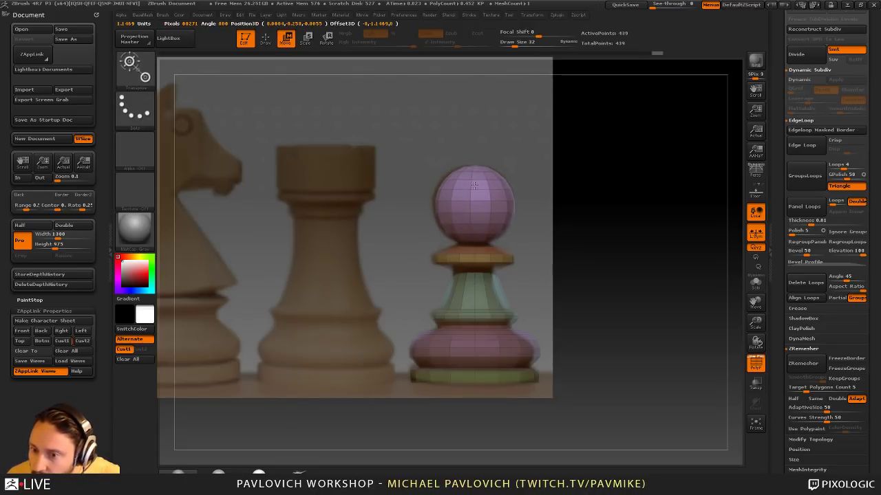
key(q)
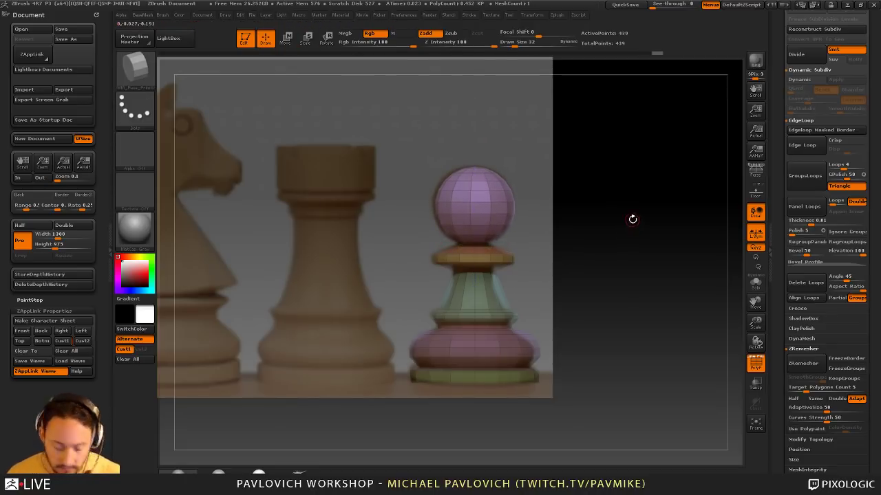
Hide the reference overlay and polyframe, and preview the whole pawn smoothed with dynamic subdivision
key(shift+z)
drag(649, 211, 631, 244)
key(shift+f)
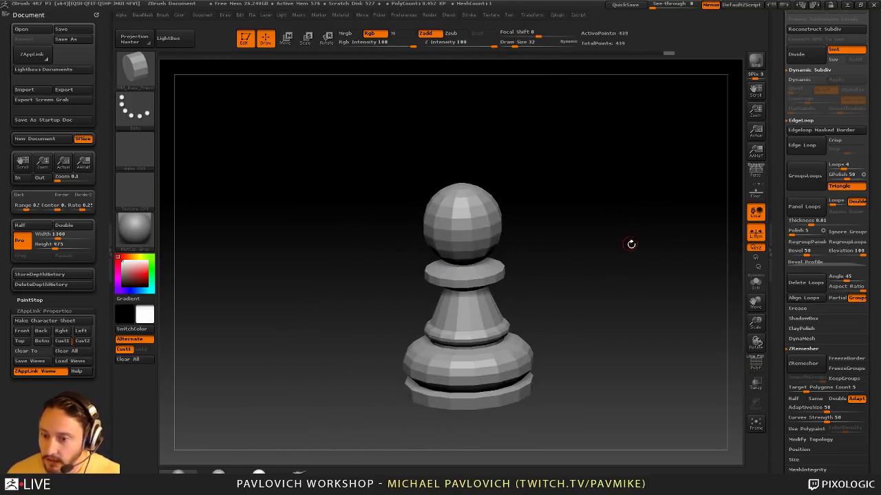
key(d)
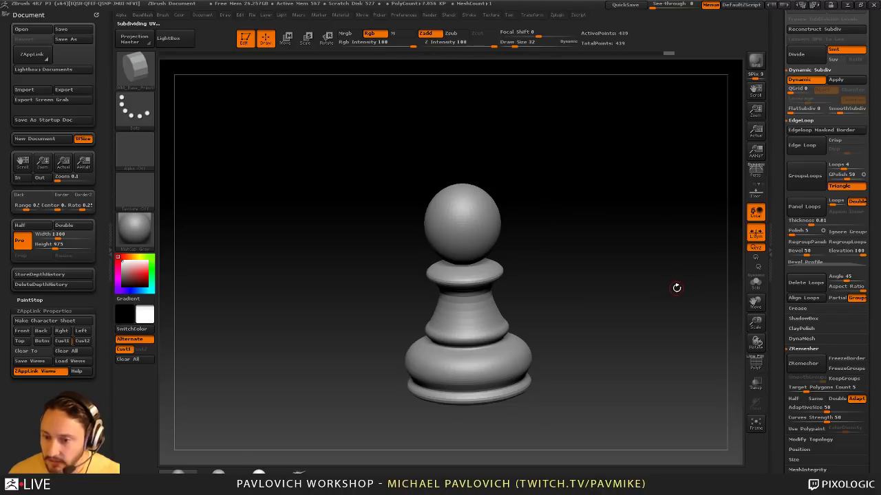
alt+drag(657, 289, 646, 267)
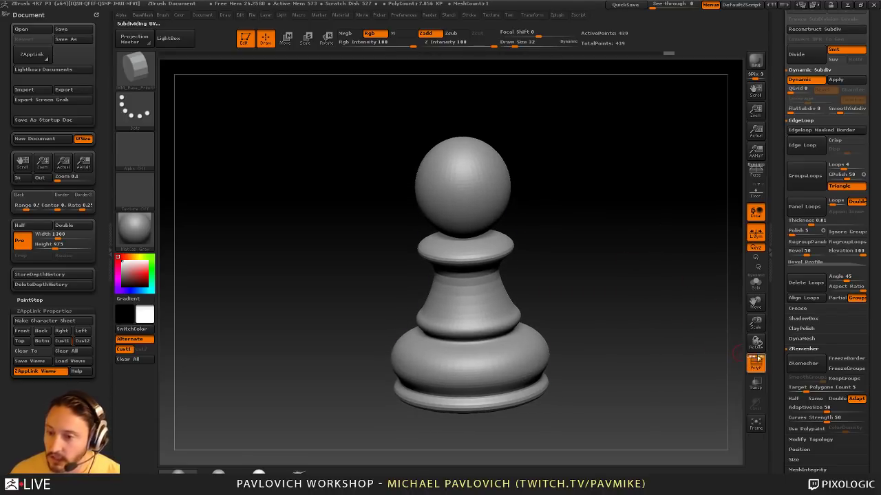
Return to the low-poly pawn with polyframe shown and crease the edges along its polygroup borders
click(756, 361)
key(shift+d)
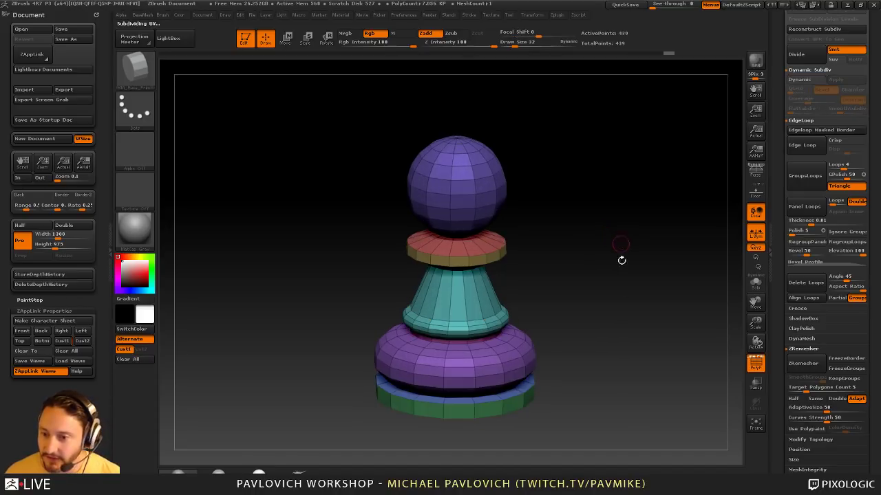
drag(622, 260, 642, 283)
key(2)
drag(665, 366, 661, 366)
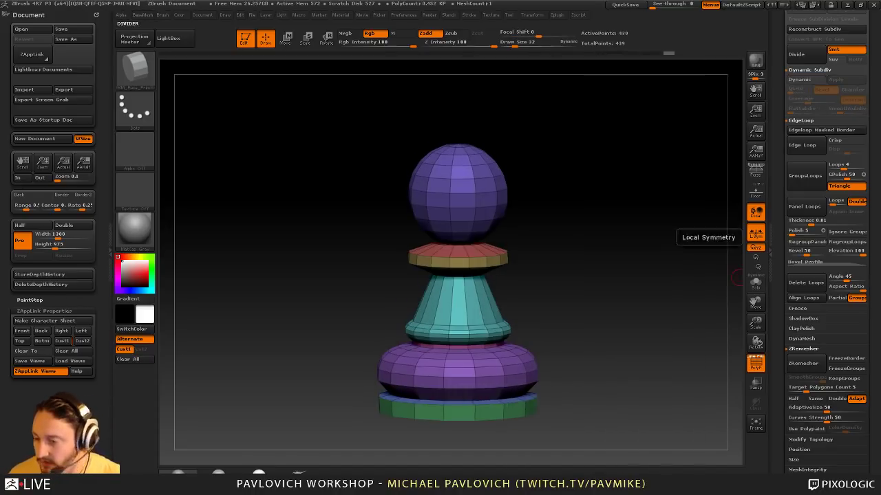
click(810, 310)
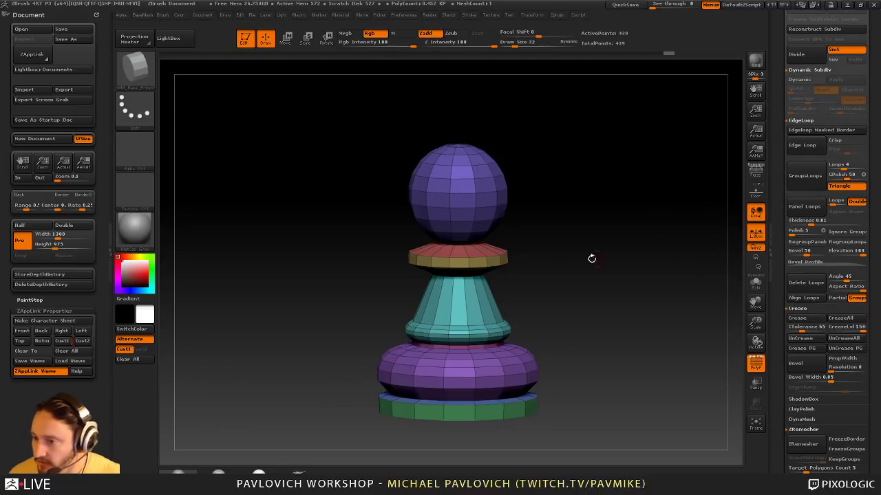
key(space)
click(609, 353)
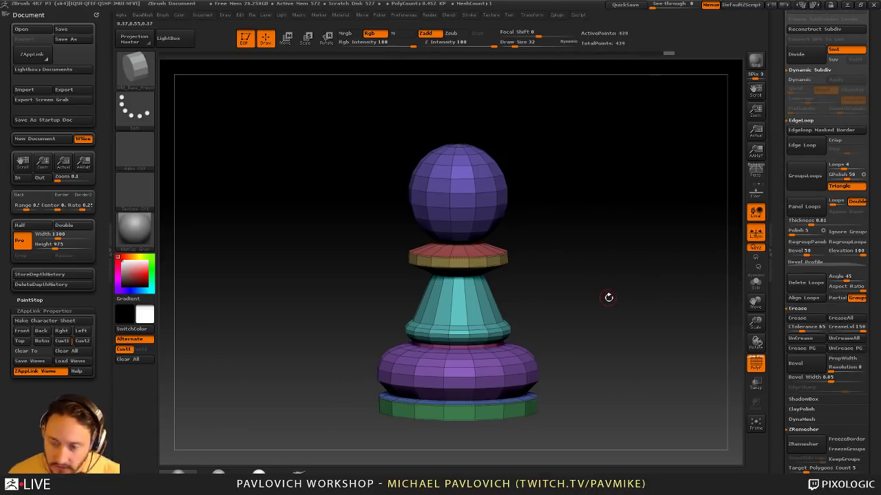
Preview the creased pawn with dynamic subdivision and compare it with the rook in the reference overlay
key(d)
click(757, 369)
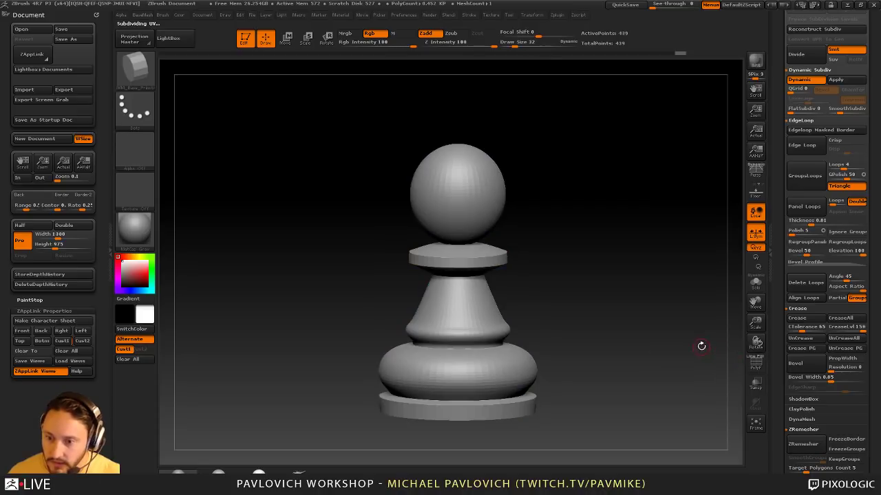
alt+drag(687, 345, 586, 314)
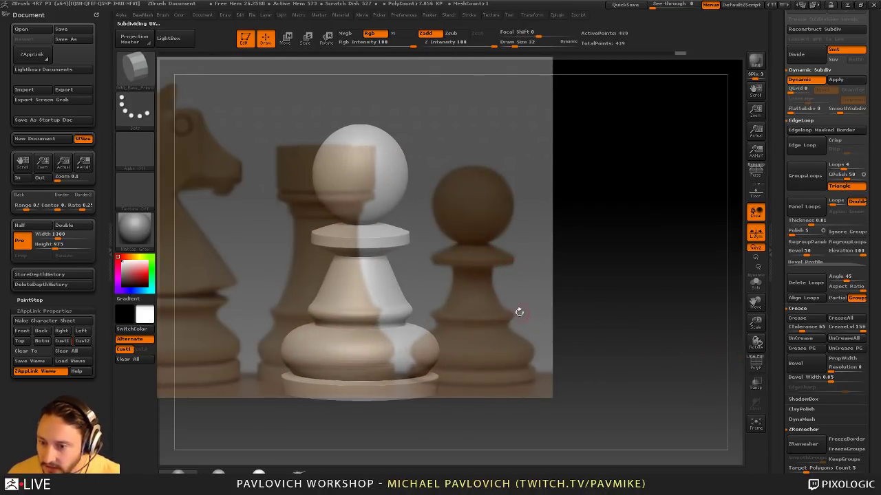
alt+drag(576, 308, 548, 297)
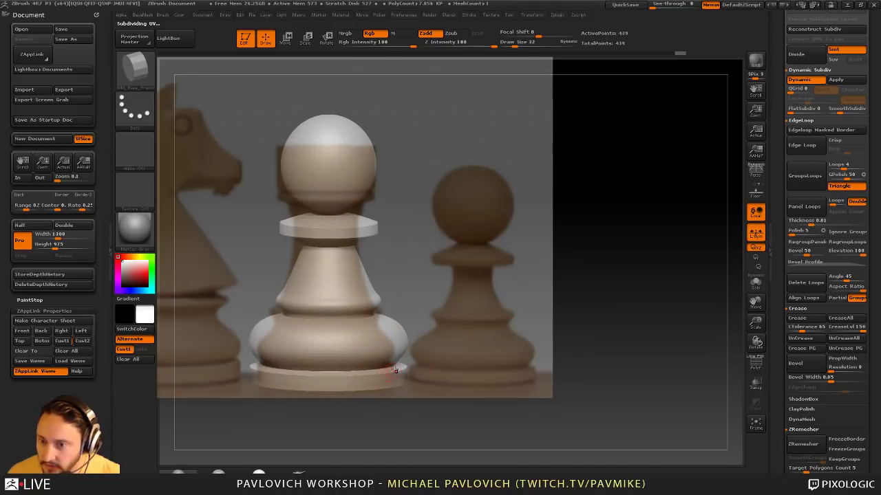
key(shift+z)
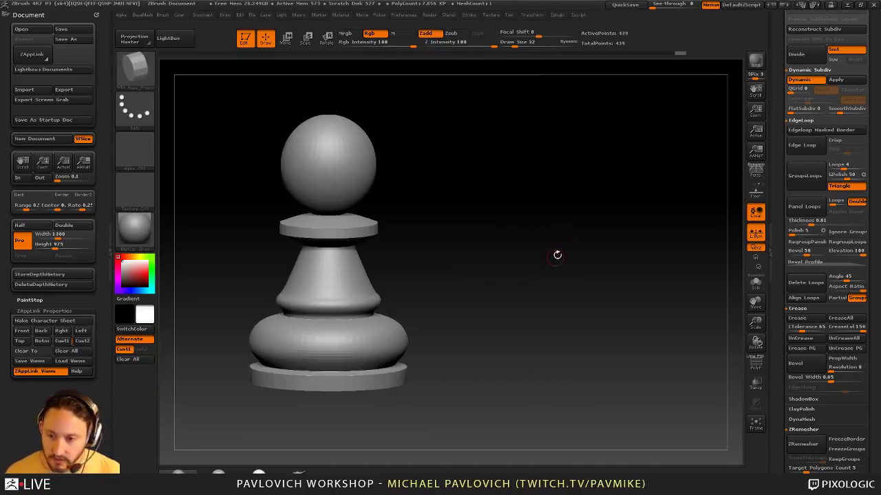
mouse_move(555, 253)
alt+mouse_down()
mouse_move(589, 214)
mouse_move(556, 253)
alt+mouse_up()
drag(556, 253, 581, 311)
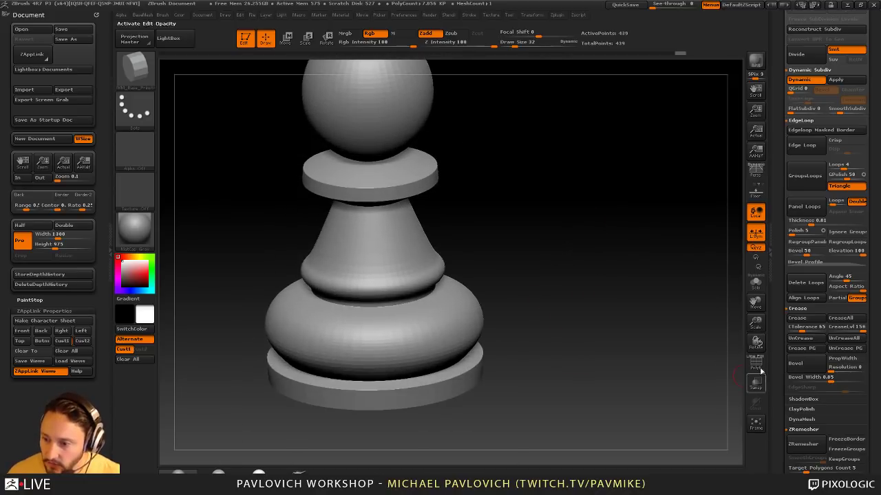
Show the polyframe and compare the pawn's base mesh with dynamic subdivision on and off
key(shift+f)
key(shift+d)
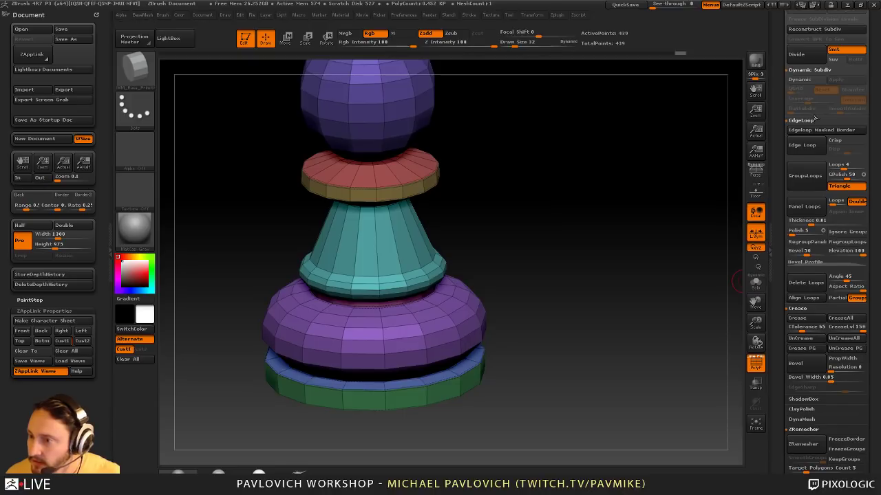
click(803, 80)
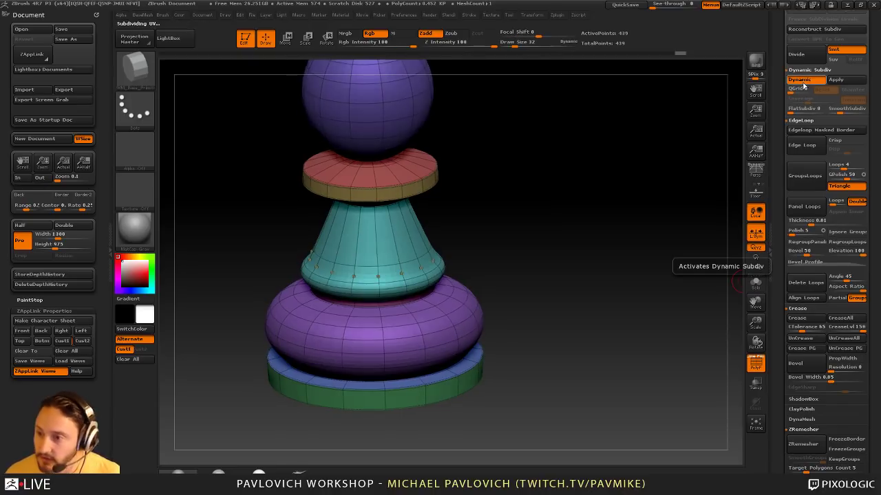
click(802, 81)
alt+right_drag(631, 242, 630, 143)
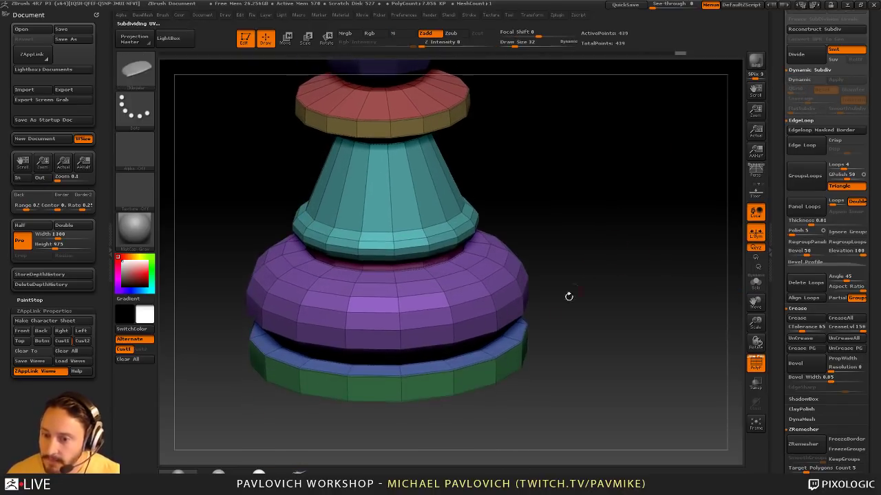
Try a ZModeler edge loop bevel on the base's upper rim and an inserted edge loop, then undo both
key(space)
click(379, 254)
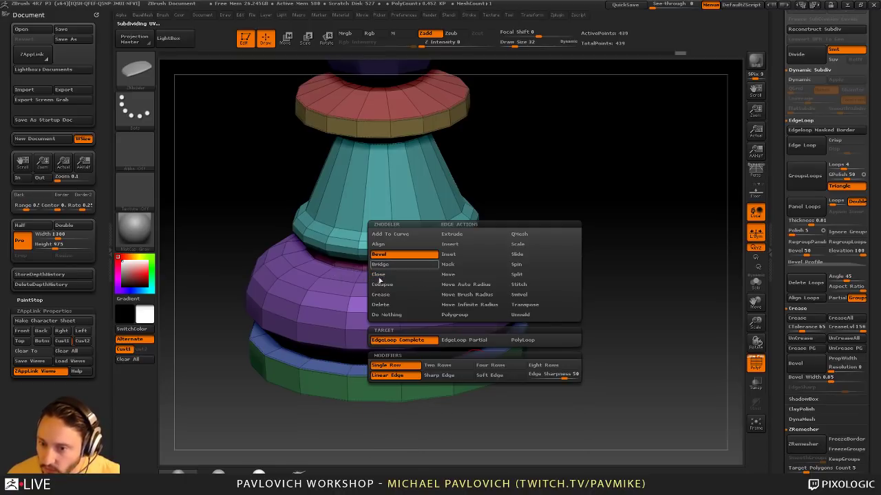
drag(474, 364, 475, 368)
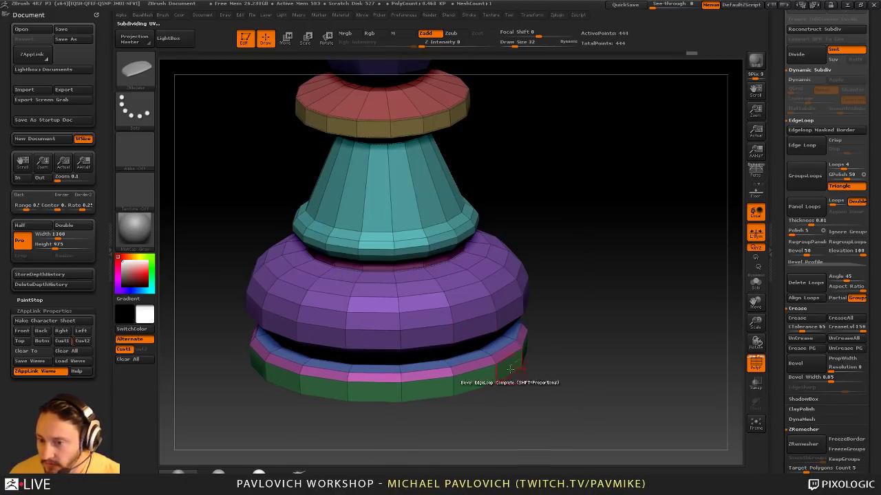
key(space)
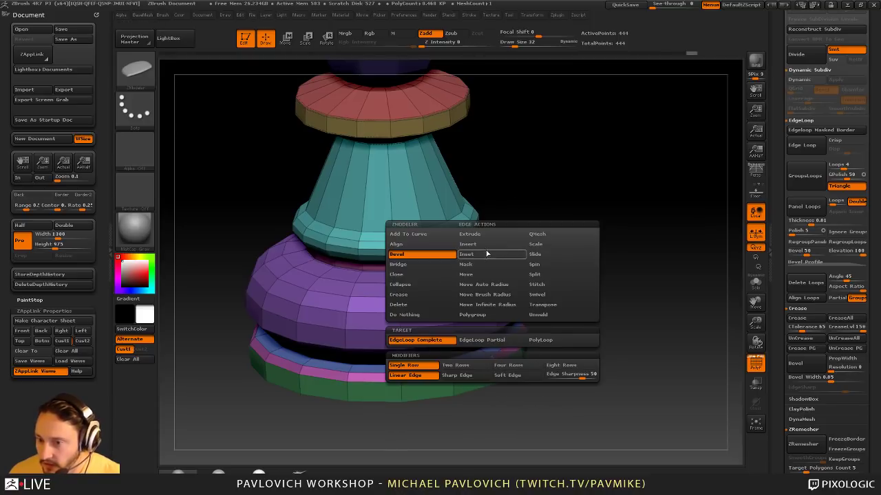
click(482, 244)
click(492, 358)
drag(498, 359, 508, 355)
key(ctrl+z)
key(ctrl+z)
Reduce the draw size to 9, frame the whole pawn, and select the Standard brush
key(s)
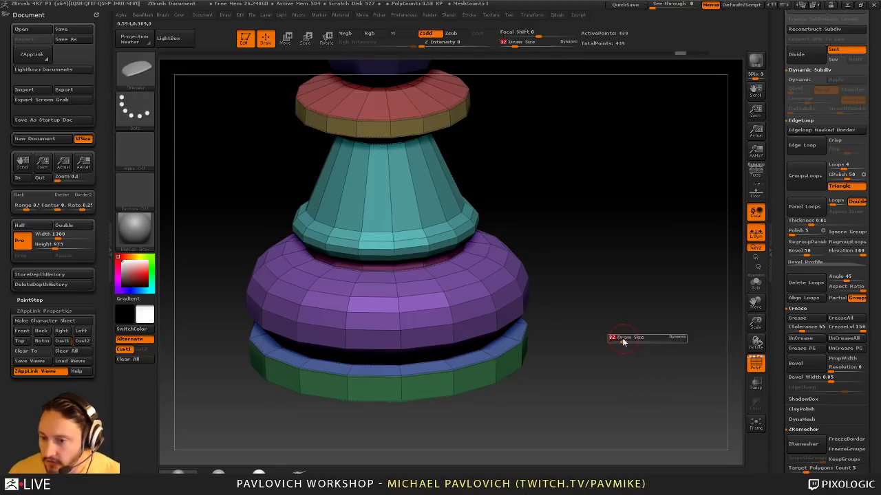
alt+drag(624, 342, 614, 334)
mouse_move(593, 306)
alt+mouse_down()
mouse_move(581, 332)
mouse_move(585, 320)
mouse_move(606, 332)
mouse_move(639, 281)
alt+mouse_up()
key(b)
key(s)
key(t)
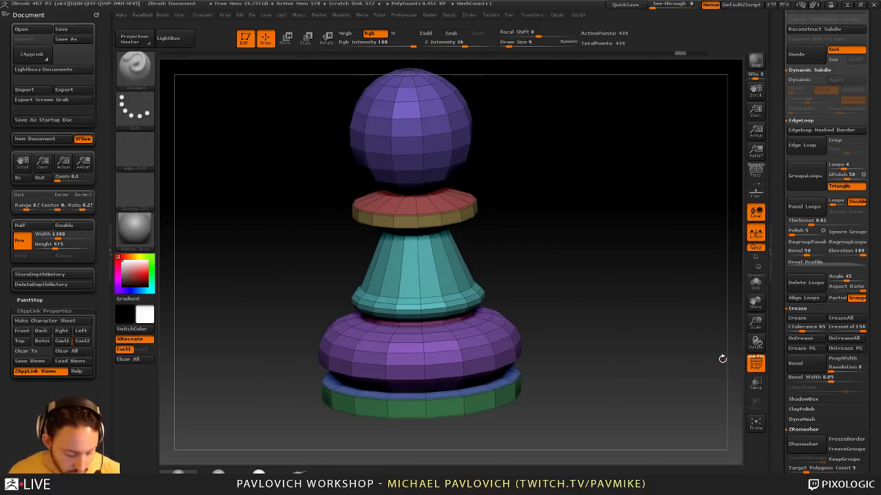
Turn on dynamic subdivision for the creased pawn and hide the polyframe
key(d)
drag(690, 351, 729, 362)
click(756, 362)
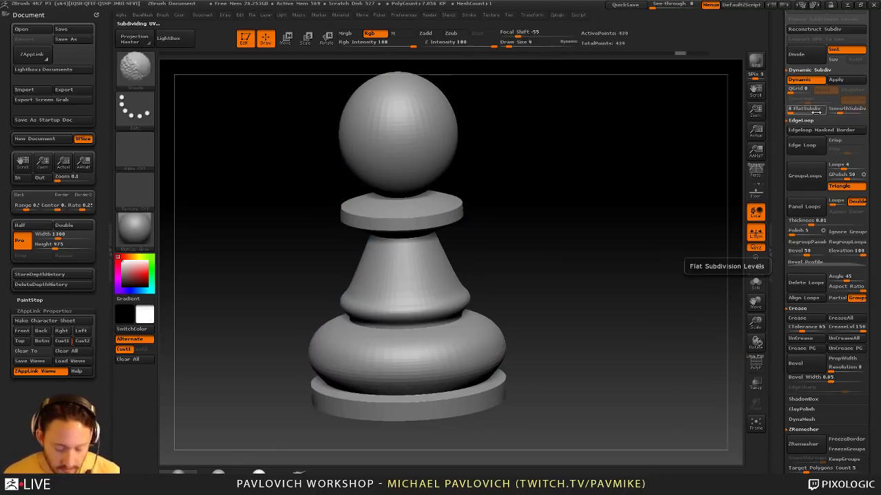
Turn off dynamic subdivision and divide the pawn twice to create three real subdivision levels
key(shift+d)
scroll(793, 110, up, 3)
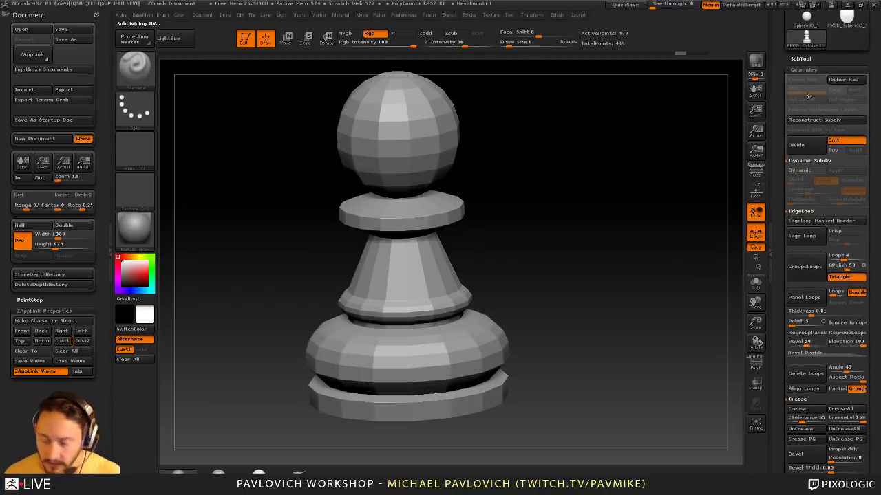
key(ctrl)
key(ctrl+d)
key(ctrl+d)
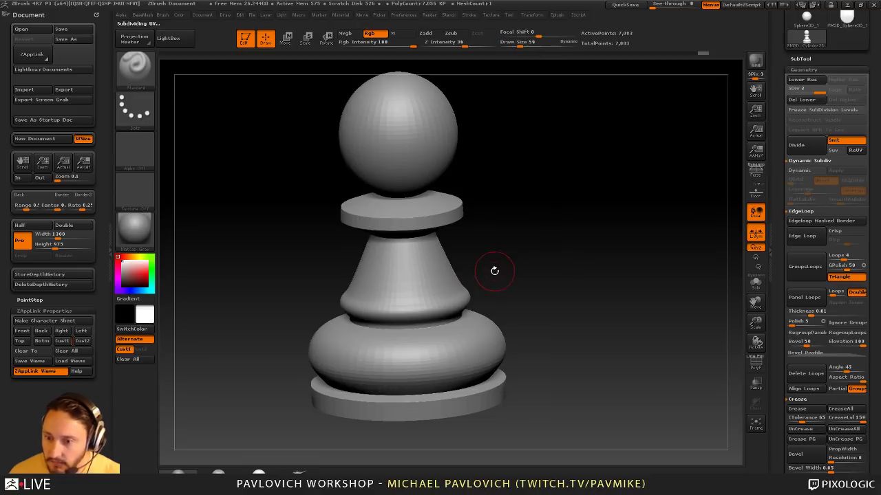
Try to insert an edge loop on the divided pawn's body with ZModeler, then return to the lowest subdivision level
key(b)
key(z)
key(m)
alt+drag(505, 267, 503, 256)
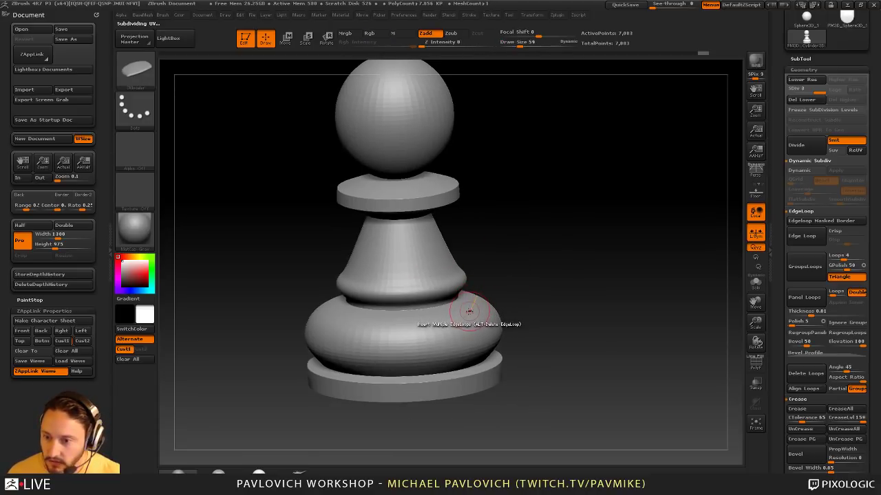
click(468, 311)
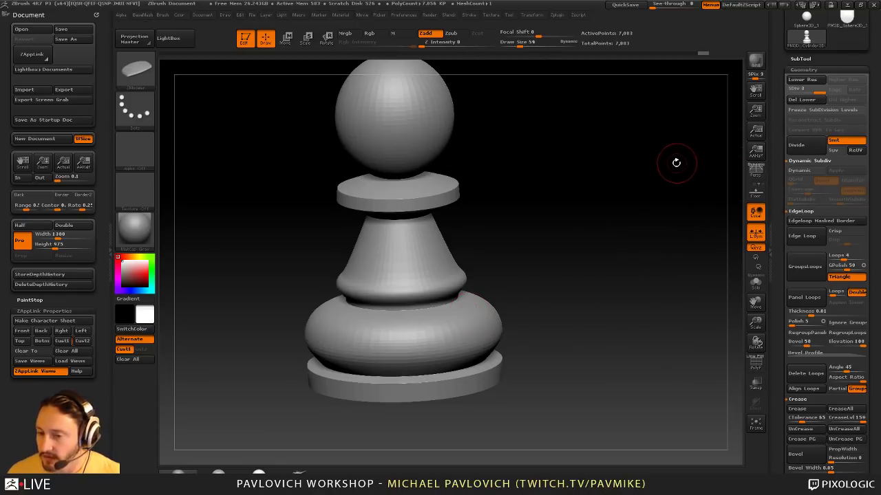
key(shift+d)
key(shift+d)
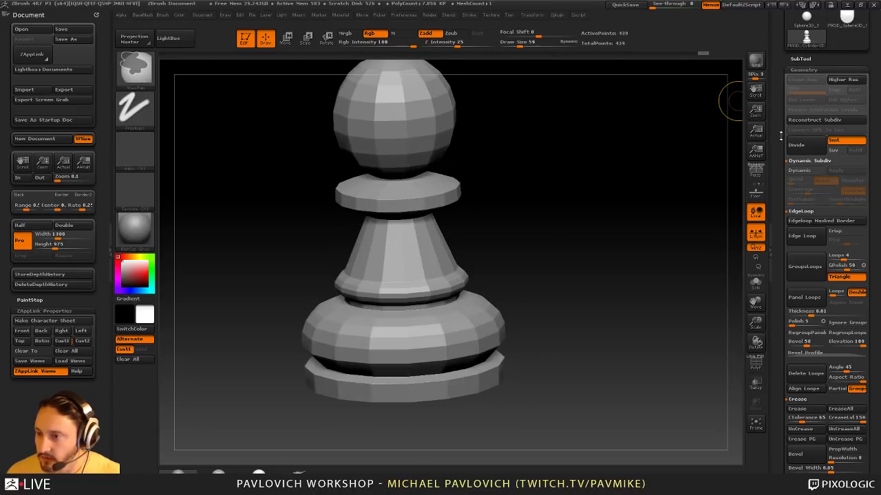
Enable dynamic subdivision with SmoothSubdiv 4 and set the crease level to 2 to soften the pawn's creased edges
key(d)
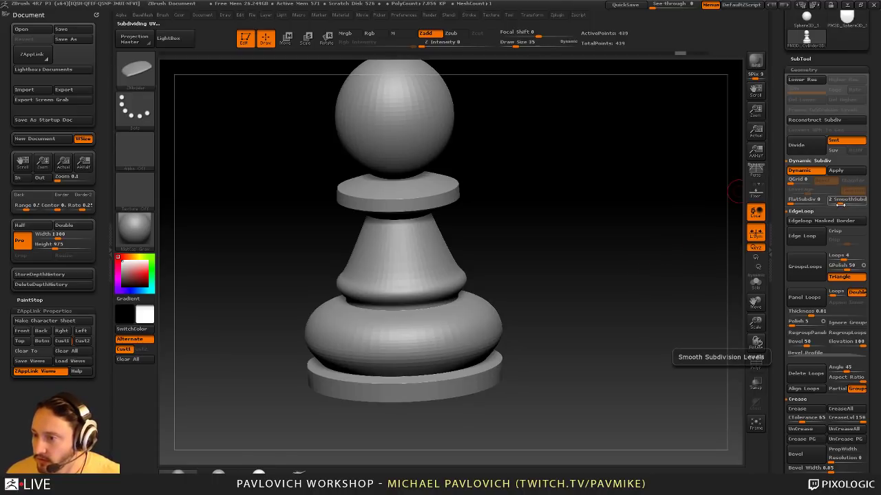
drag(842, 203, 850, 203)
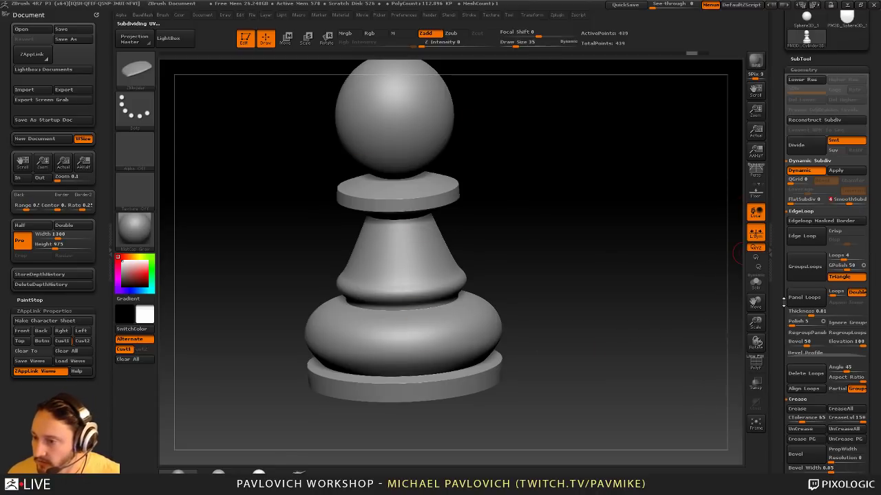
click(801, 211)
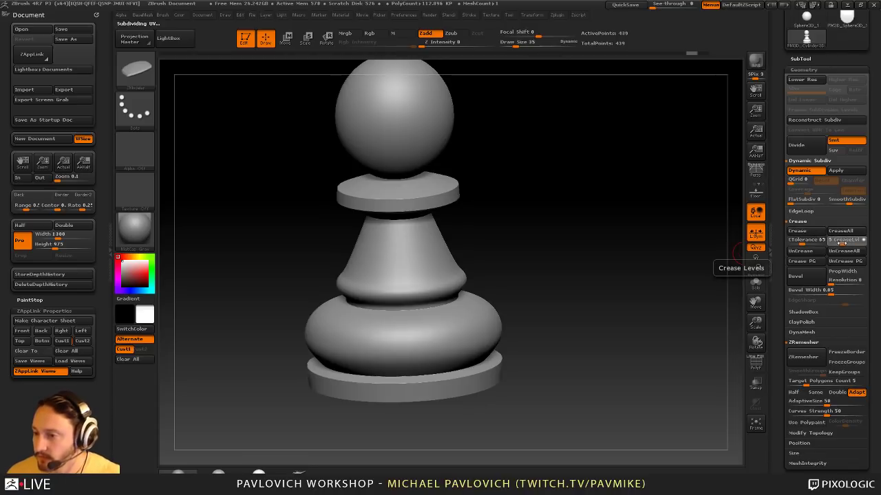
drag(841, 243, 833, 244)
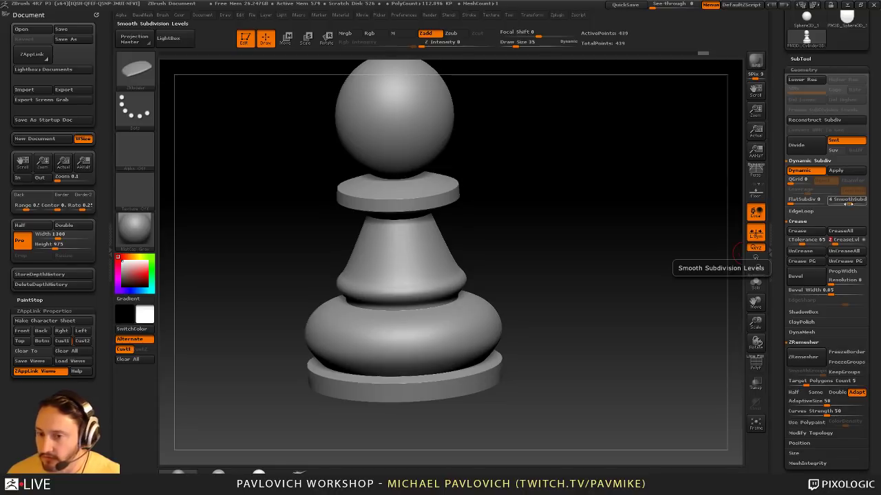
key(shift+d)
key(d)
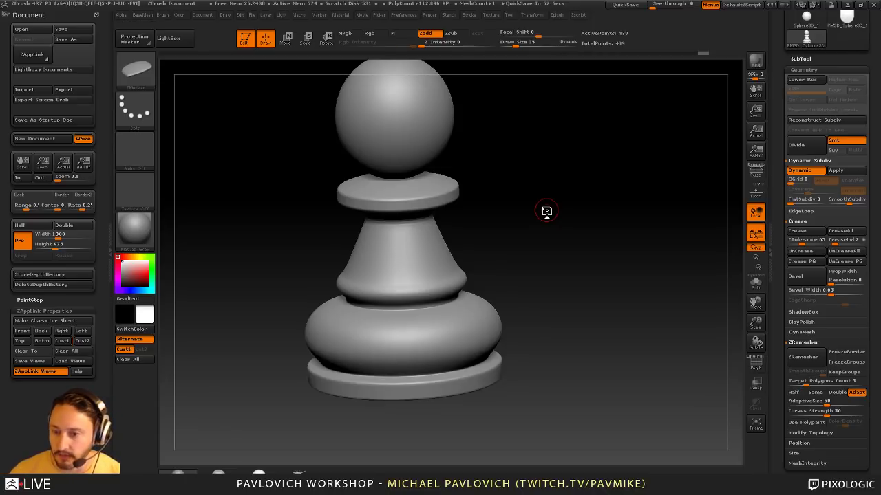
Try crease level 15 on the dynamically subdivided pawn, then return the crease level to 2
drag(546, 211, 599, 299)
drag(840, 243, 872, 248)
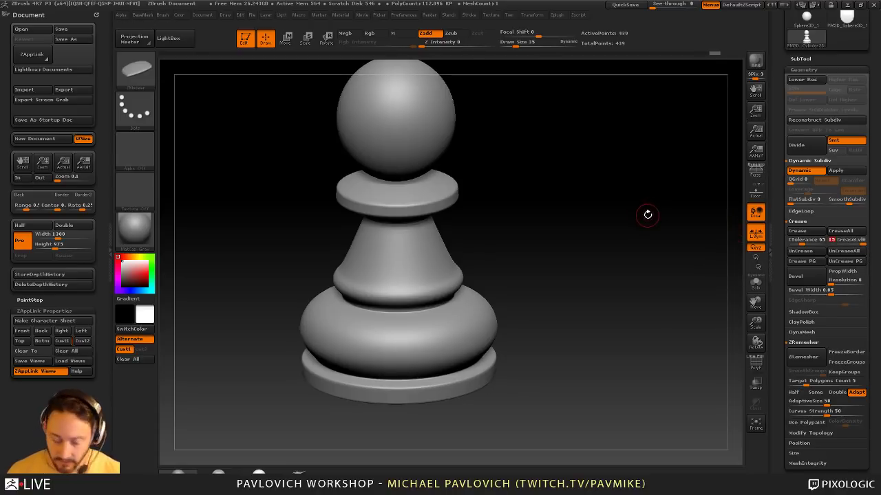
key(ctrl+d)
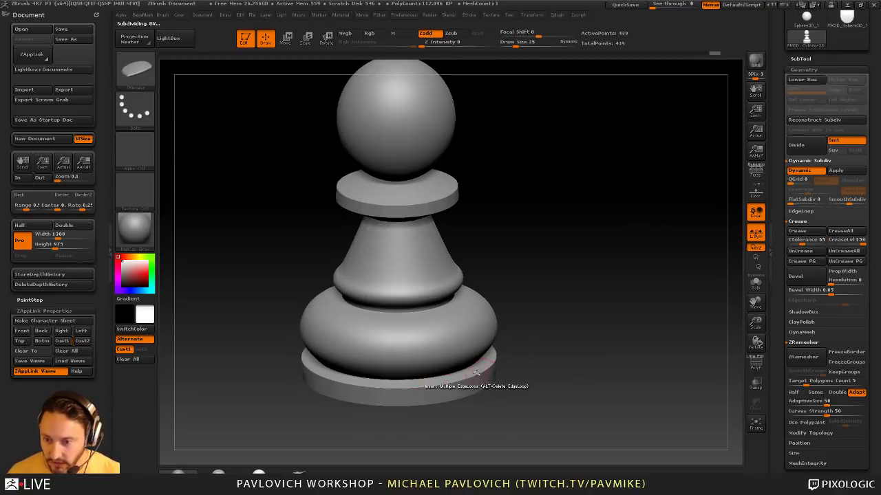
drag(845, 242, 835, 244)
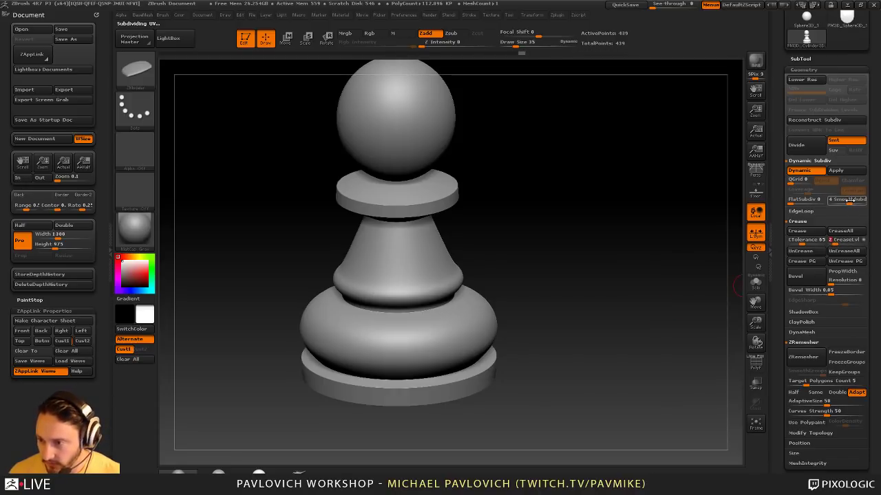
key(shift+d)
key(d)
Show the polyframe to examine the pawn's topology and polygroups, then hide it again
mouse_move(650, 256)
mouse_down()
mouse_move(627, 238)
mouse_move(628, 266)
mouse_up()
mouse_move(627, 209)
mouse_down()
mouse_move(619, 249)
mouse_move(635, 294)
mouse_move(589, 269)
mouse_move(623, 251)
mouse_move(642, 264)
mouse_up()
click(755, 363)
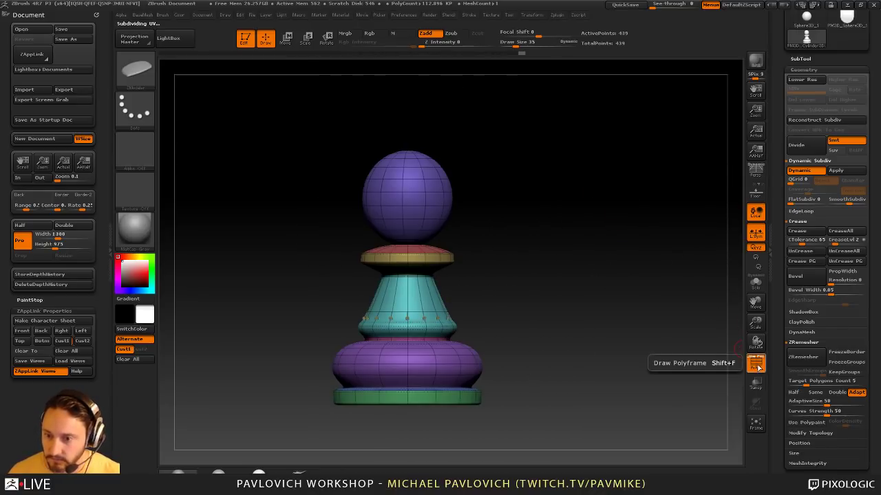
click(755, 363)
Switch to the Standard brush, adjust its draw size, and return the pawn to a straight front view
key(b)
key(s)
key(t)
key(s)
drag(625, 292, 627, 296)
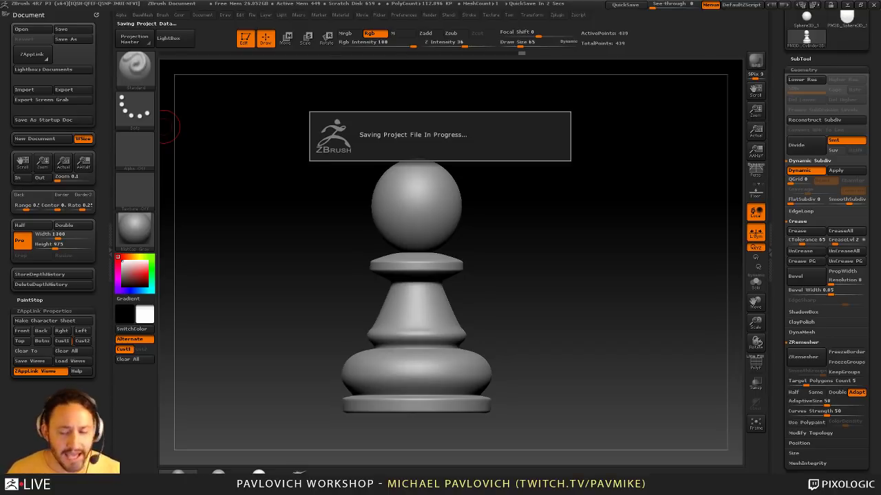
drag(546, 211, 560, 223)
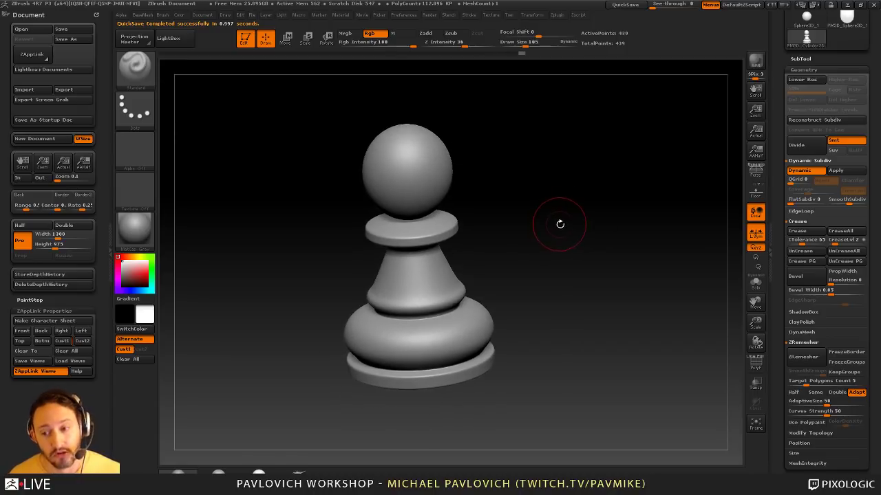
mouse_move(151, 230)
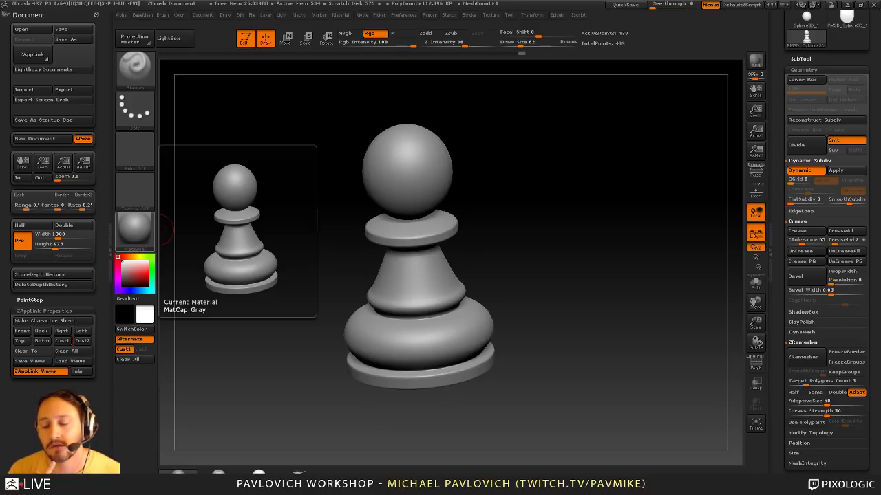
shift+drag(592, 194, 601, 232)
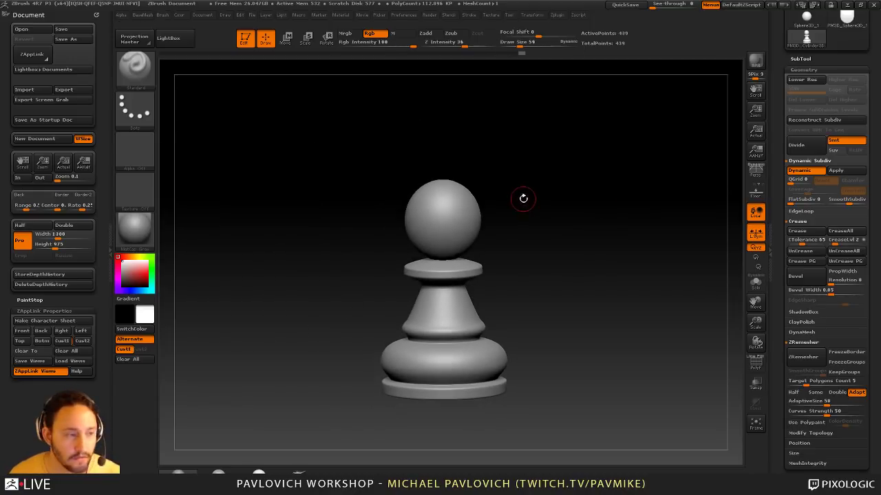
Show the Spotlight chess reference and move the image so the bishop lies behind the pawn
key(shift+z)
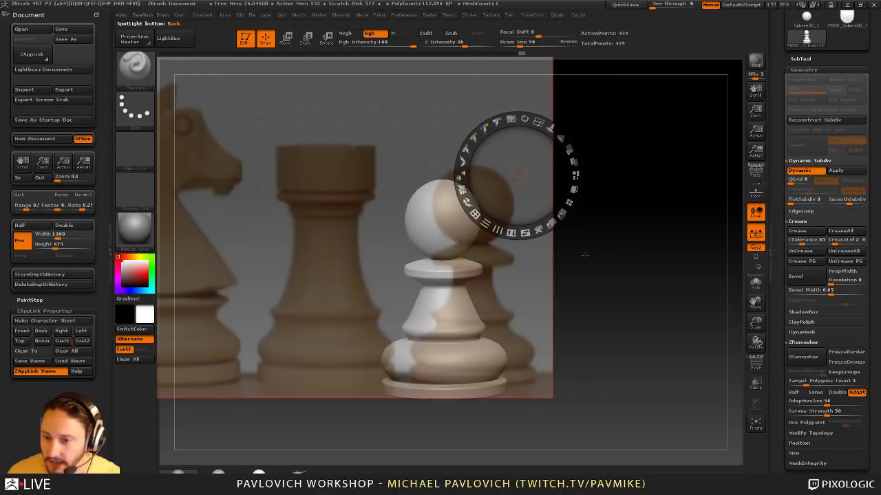
drag(336, 247, 417, 258)
drag(581, 266, 633, 257)
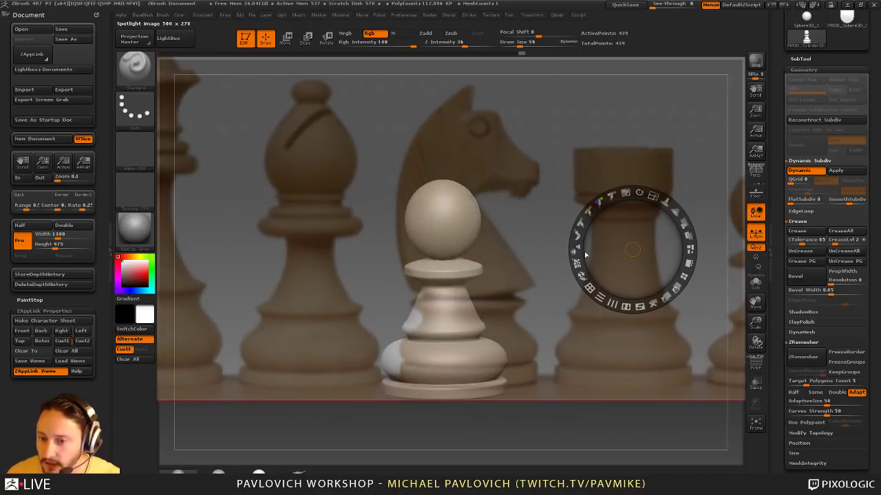
drag(296, 222, 349, 219)
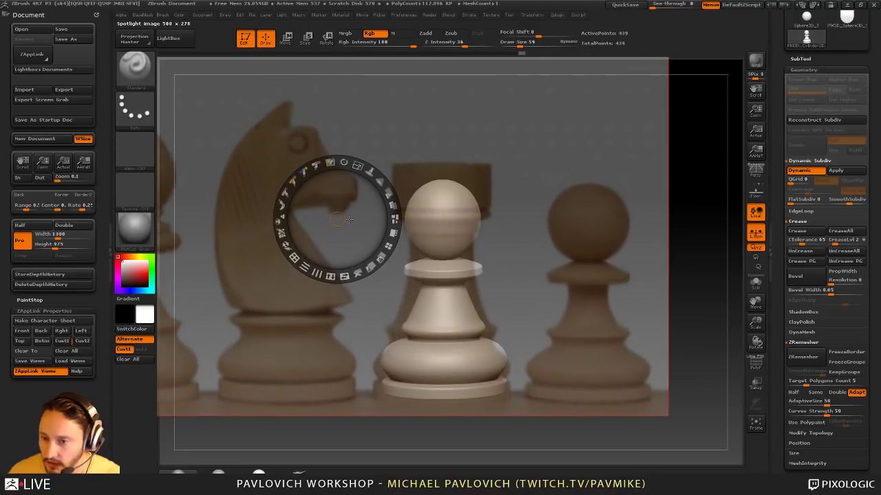
drag(507, 189, 564, 132)
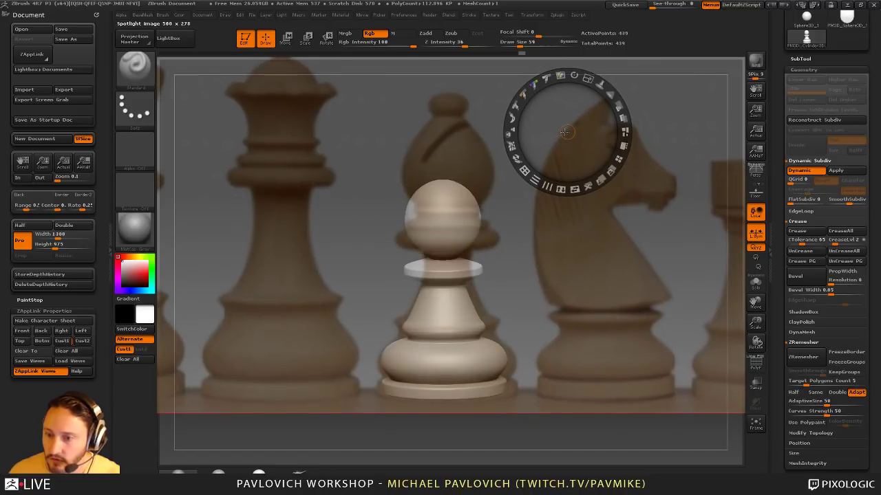
drag(480, 185, 505, 220)
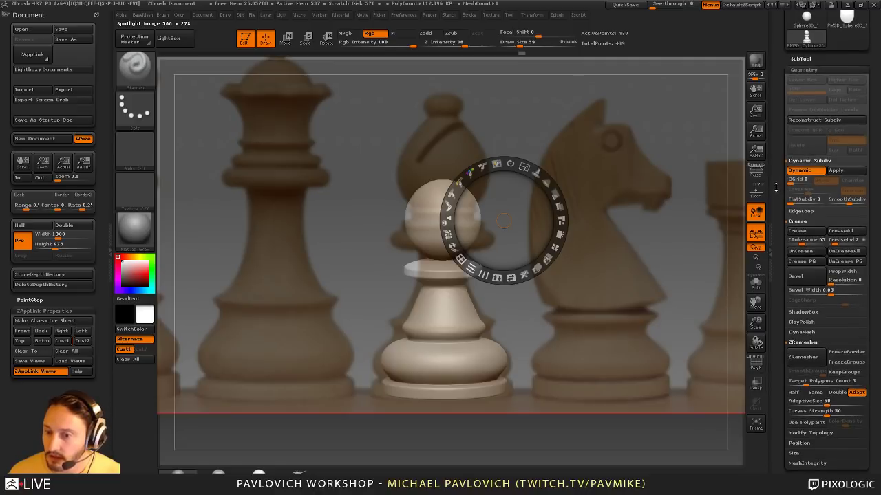
Duplicate the pawn subtool and restore the stored Cust1 view
drag(776, 180, 777, 251)
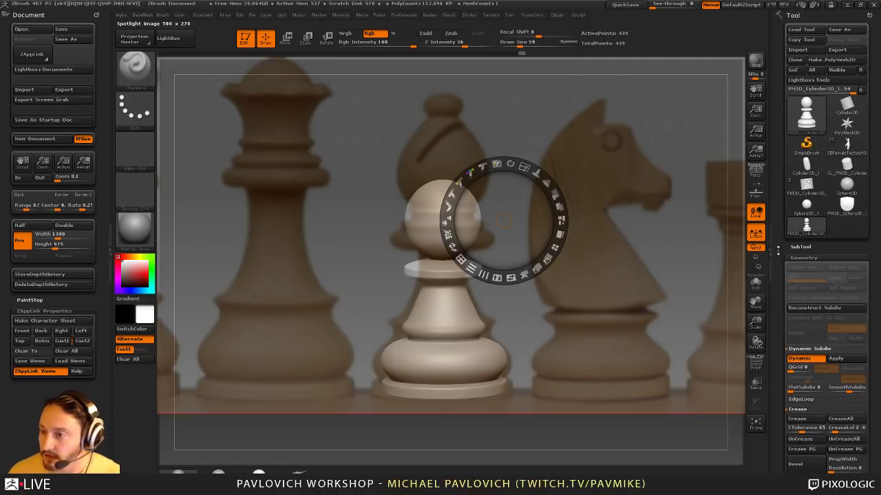
click(834, 248)
drag(816, 302, 816, 253)
click(800, 393)
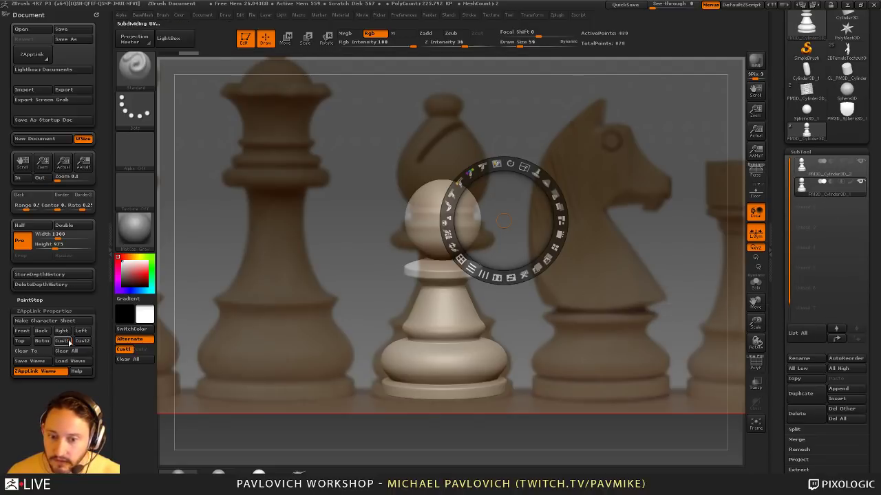
click(67, 341)
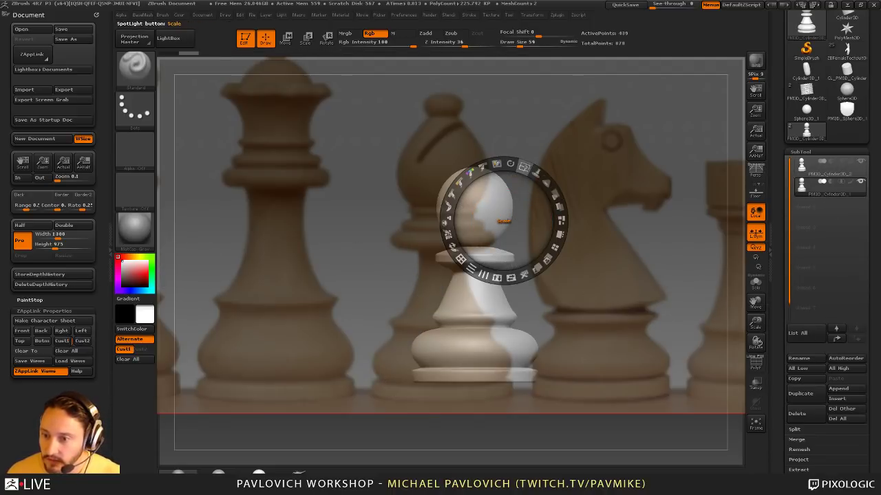
Scale and reposition the reference to centre the bishop behind the pawn, activate Scale mode and leave Spotlight editing
mouse_move(525, 167)
mouse_down()
mouse_move(534, 173)
mouse_move(516, 165)
mouse_up()
drag(517, 200, 562, 182)
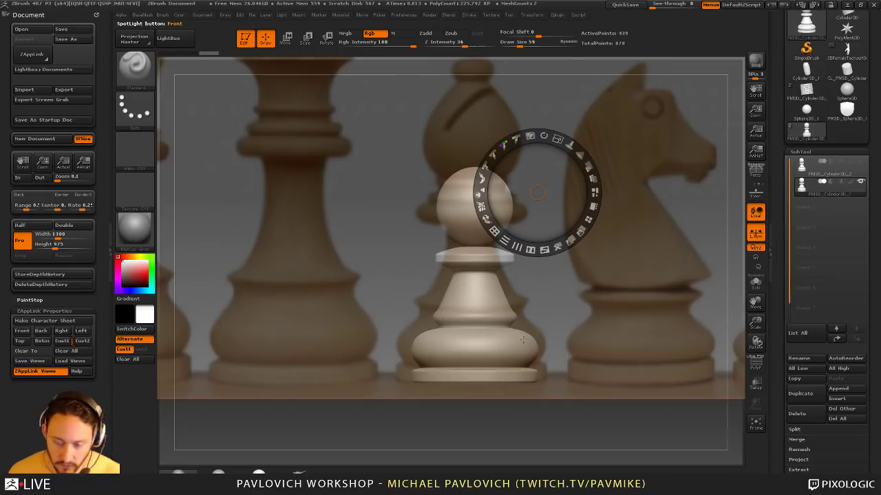
key(e)
mouse_move(582, 358)
mouse_down()
mouse_move(584, 326)
mouse_move(583, 355)
mouse_up()
key(z)
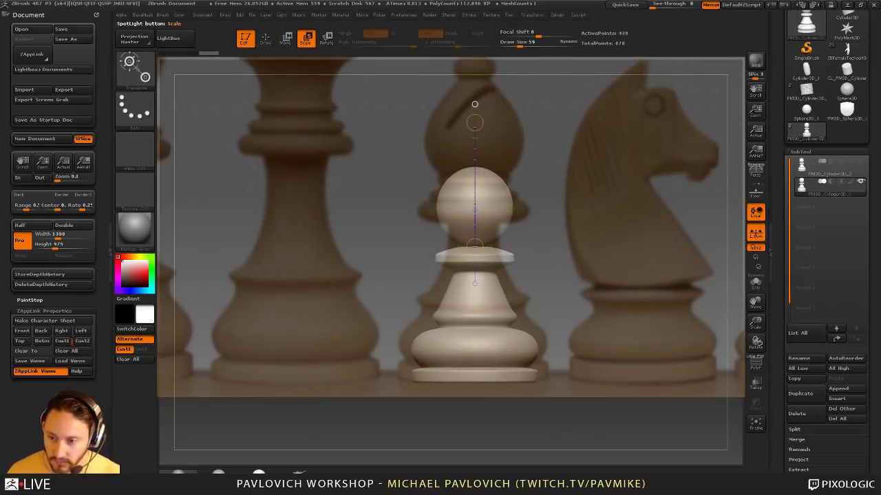
With the reference hidden, show the polyframe, turn off dynamic subdivision and place the Scale transpose line on the centre of the base's underside
key(shift+z)
drag(613, 328, 619, 265)
click(758, 365)
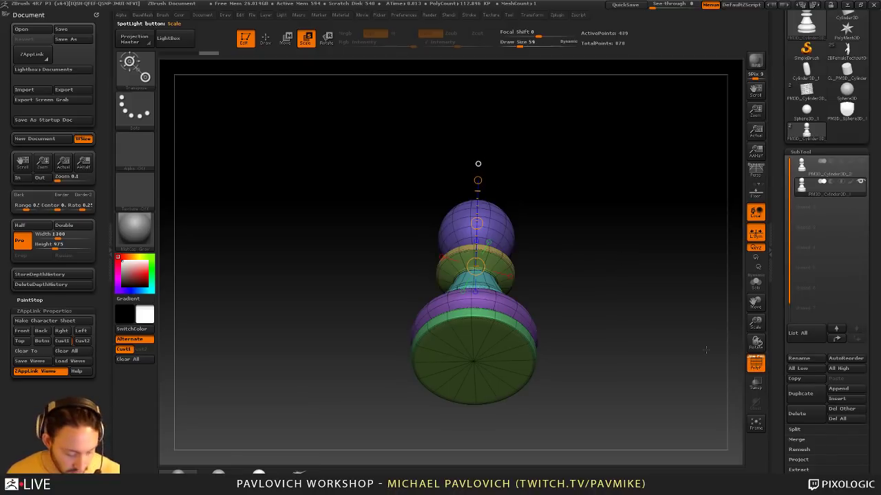
key(shift+d)
click(473, 362)
shift+drag(587, 268, 589, 302)
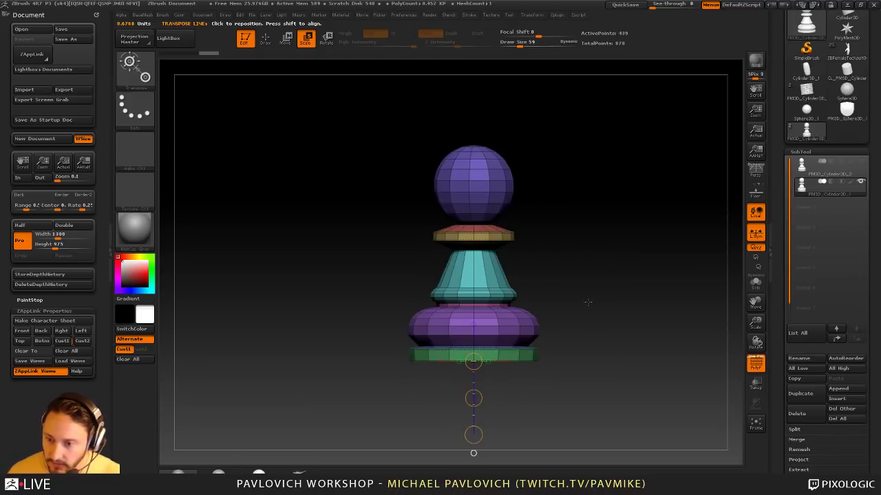
Show the reference again and scale the pawn copy up from its base to match the bishop's collar, then return to Draw mode
key(shift+z)
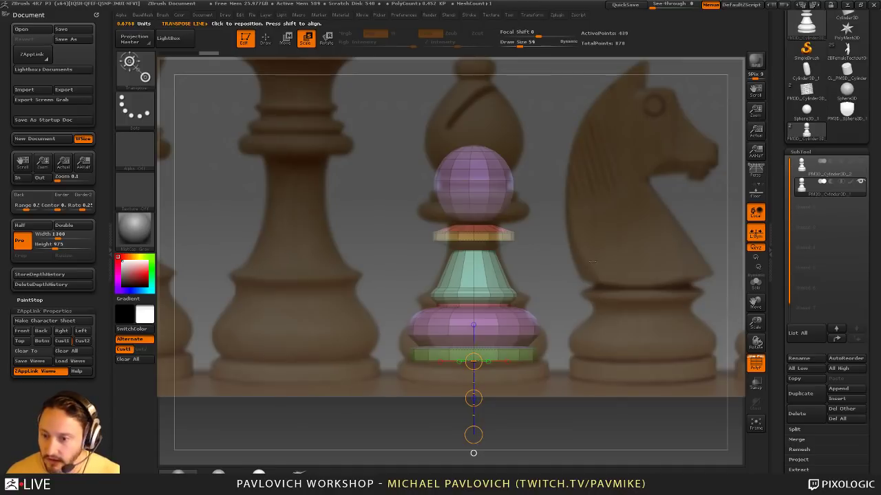
alt+drag(591, 317, 594, 335)
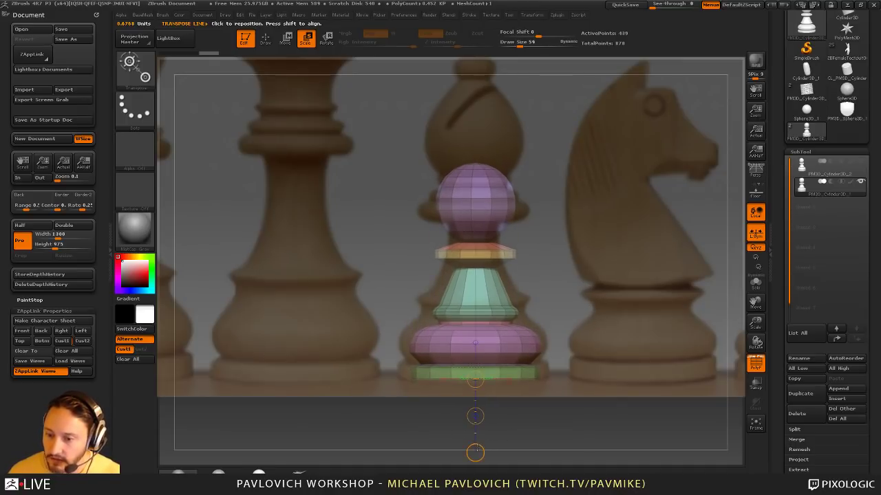
drag(475, 452, 480, 470)
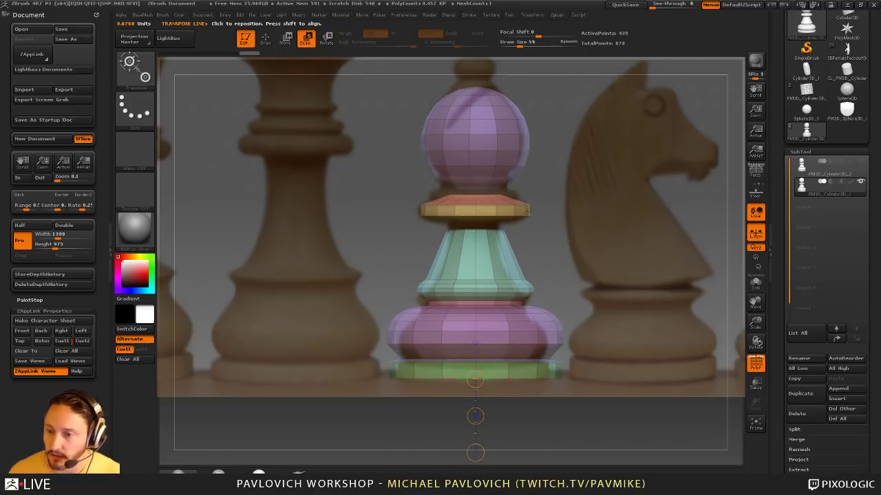
key(q)
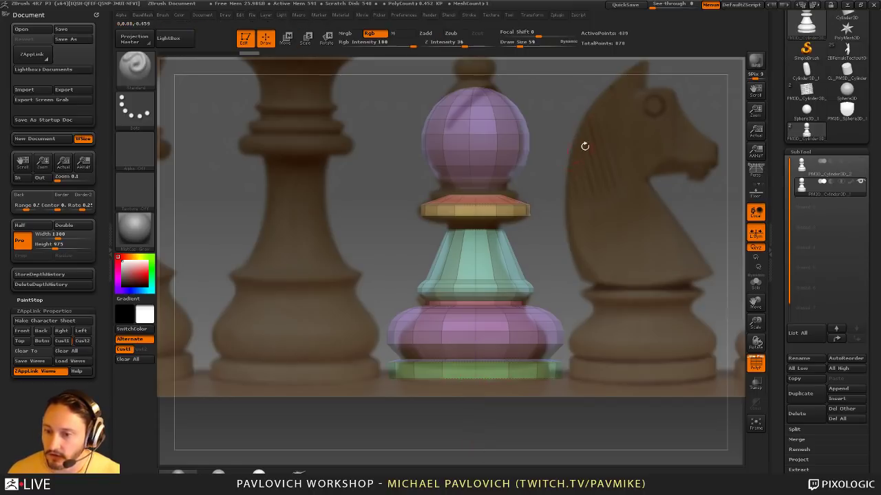
Isolate the head's polygroup and use Split Hidden to separate the sphere head from the body into its own subtool
key(s)
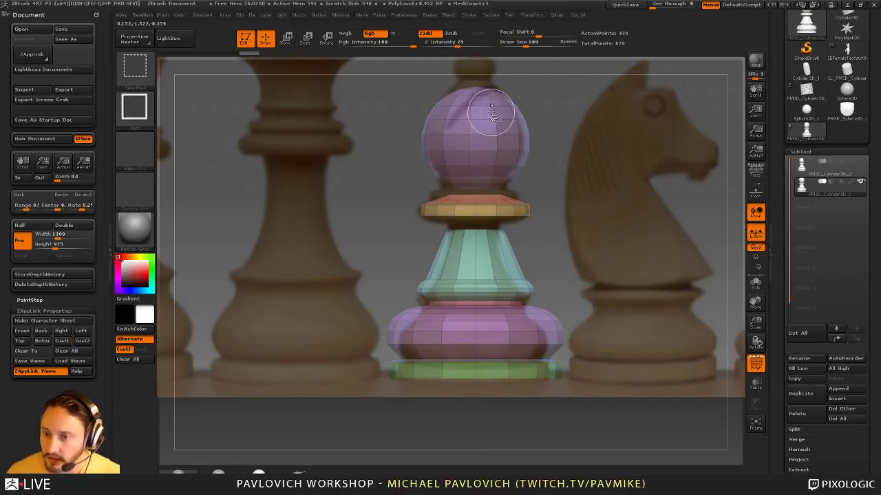
ctrl+shift+click(495, 112)
key(1)
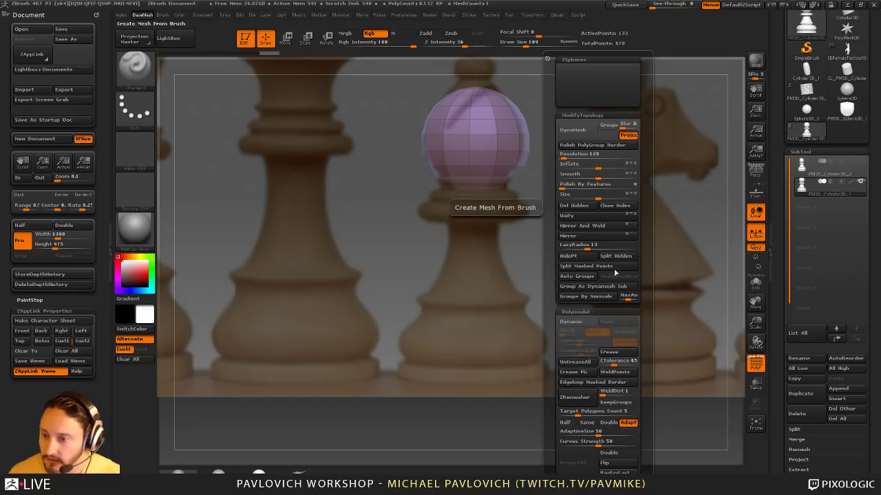
click(615, 257)
key(s)
click(539, 277)
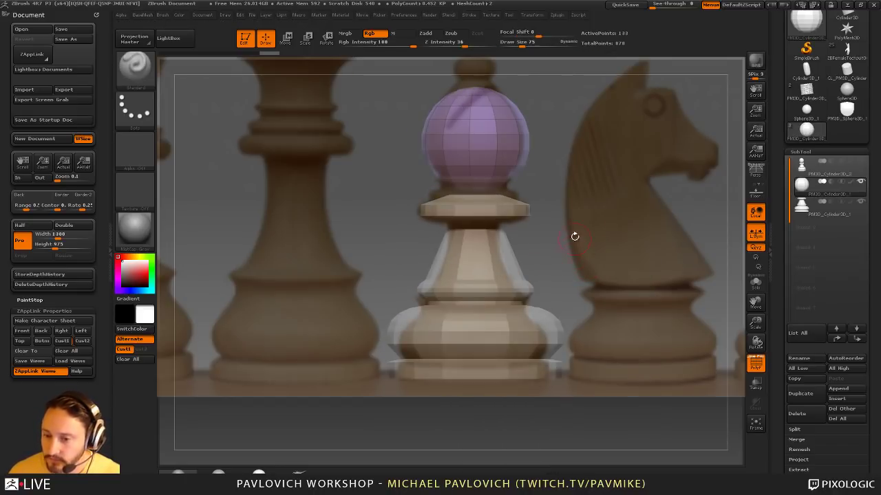
Select the body subtool and delete the horizontal edge loops of its bulging base section with ZModeler's Insert Single EdgeLoop action
alt+click(543, 320)
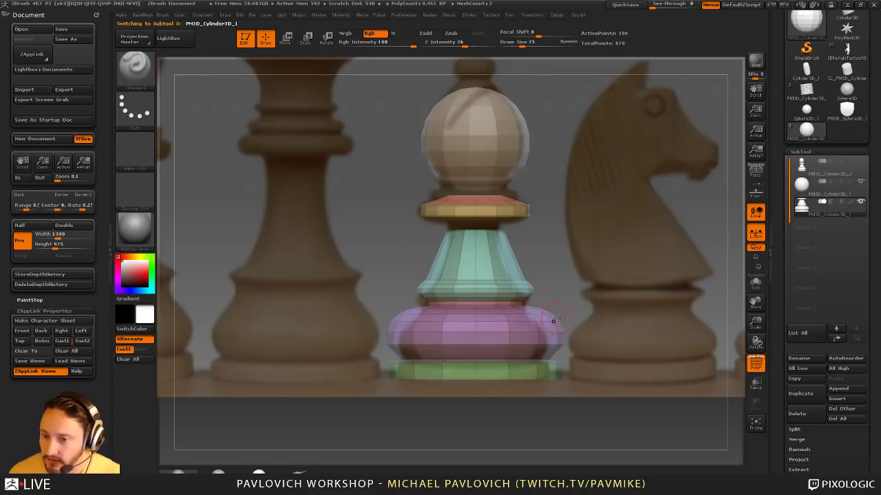
key(b)
key(z)
key(m)
key(space)
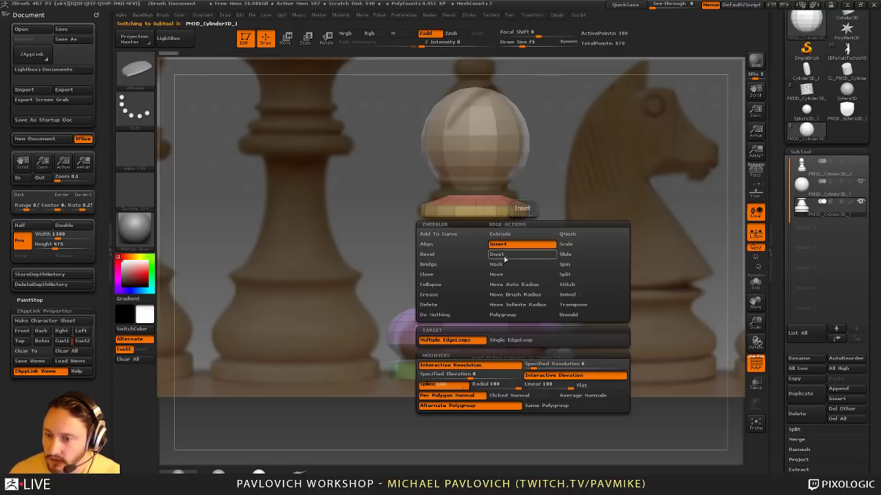
click(511, 340)
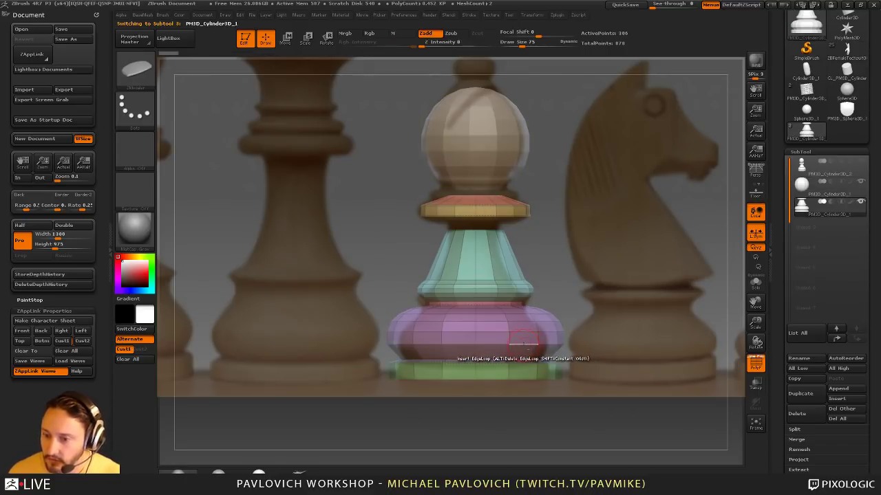
alt+click(524, 345)
alt+click(516, 318)
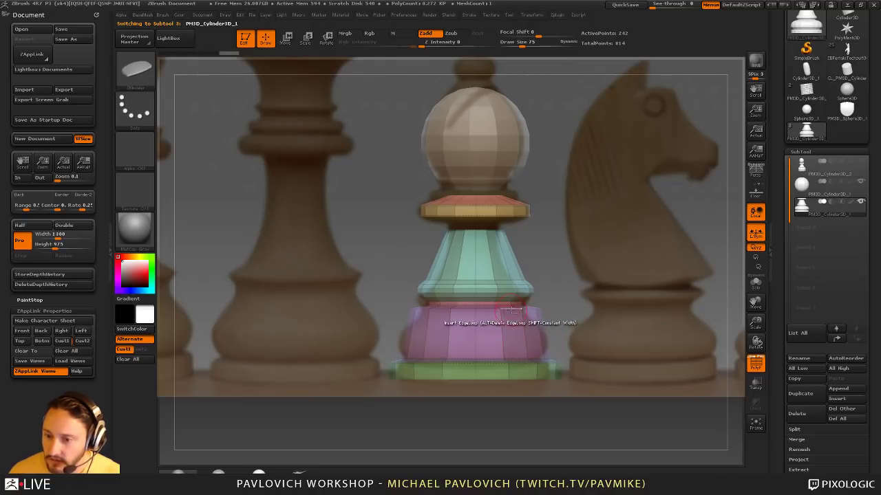
alt+click(510, 314)
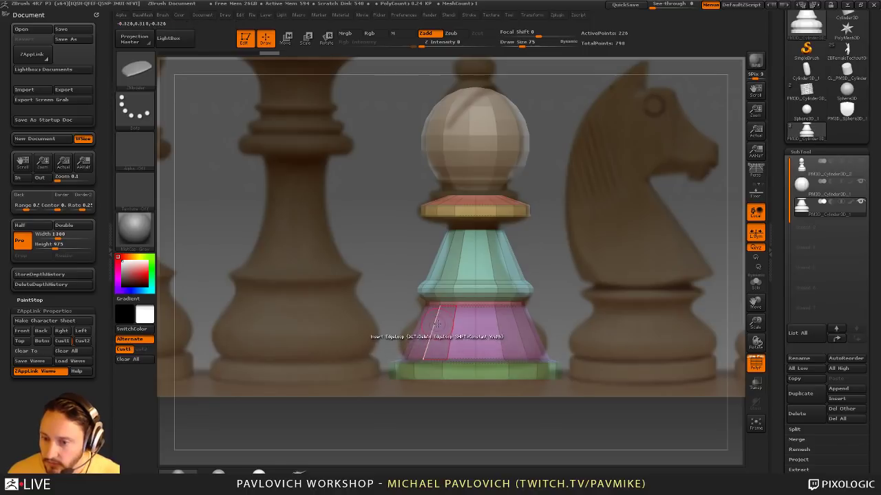
Insert edge loops around the base section with ZModeler's Insert Multiple EdgeLoops action, raising their elevation so the section bulges to the reference outline
key(space)
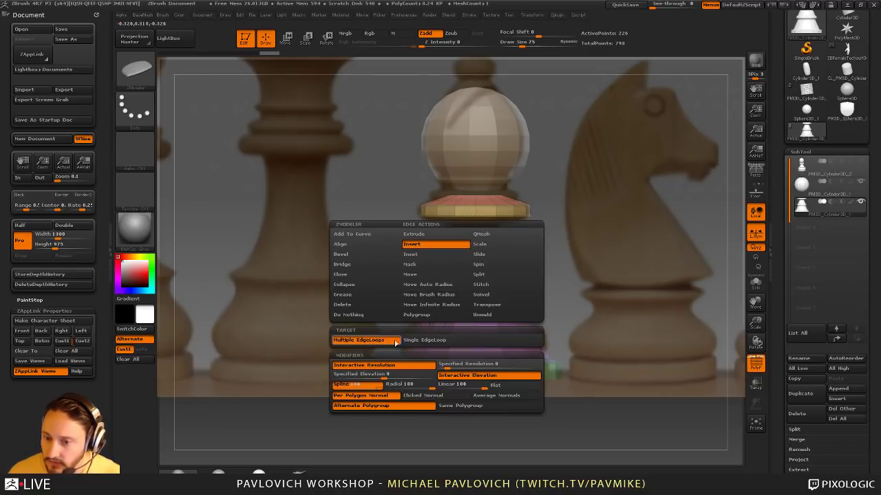
click(428, 325)
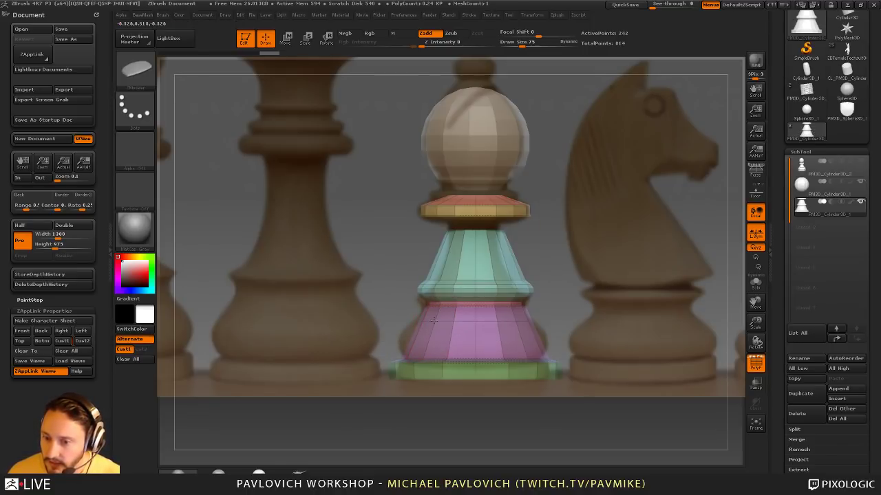
key(space)
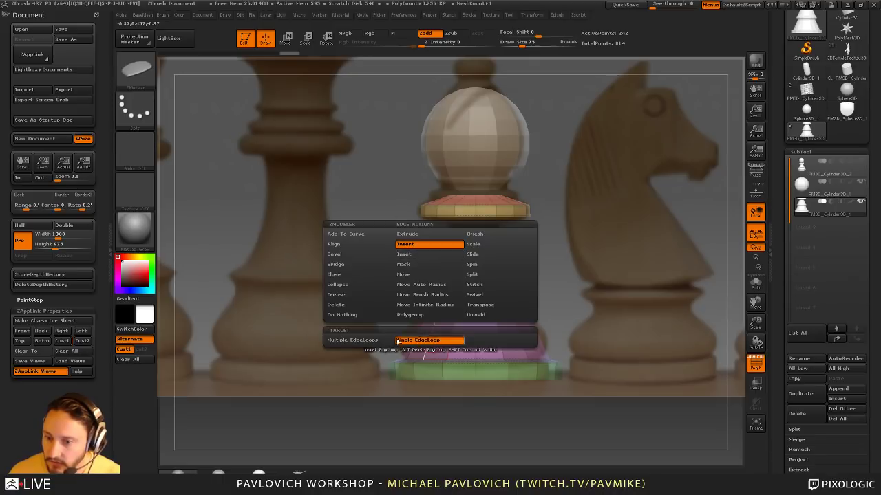
click(536, 343)
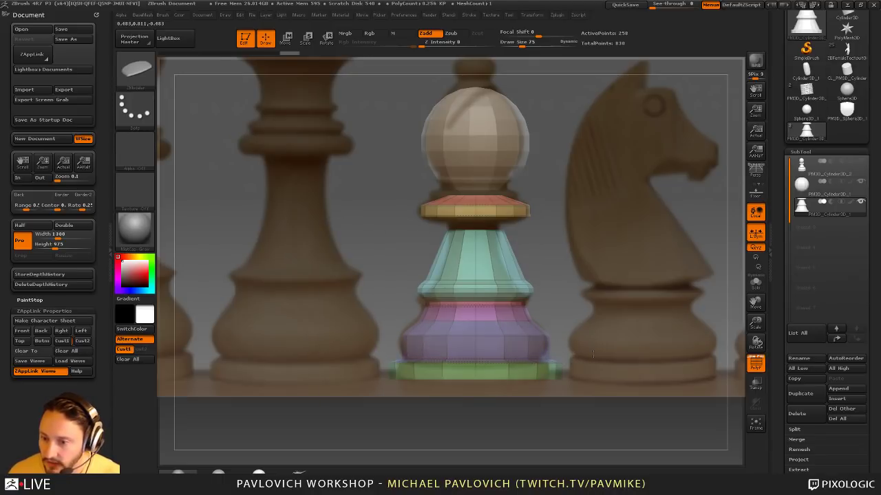
drag(593, 354, 591, 363)
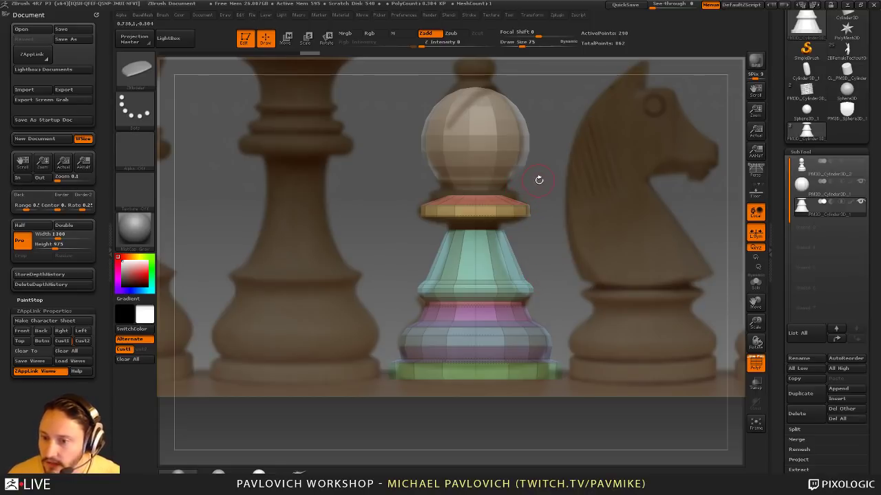
Mask everything except the collar's inner top and move it down until the collar's top is flat
key(ctrl)
ctrl+drag(547, 174, 426, 199)
ctrl+click(611, 171)
key(w)
mouse_move(475, 416)
mouse_down()
mouse_move(477, 427)
mouse_move(475, 416)
mouse_up()
Hide the reference and the head subtool, and return to Draw mode with the collar's top face in view
key(shift+z)
mouse_move(572, 242)
mouse_down()
mouse_move(578, 259)
mouse_move(601, 250)
mouse_move(619, 216)
mouse_move(636, 252)
mouse_move(641, 221)
mouse_up()
click(860, 182)
key(f)
key(q)
alt+drag(595, 193, 594, 222)
drag(602, 246, 607, 232)
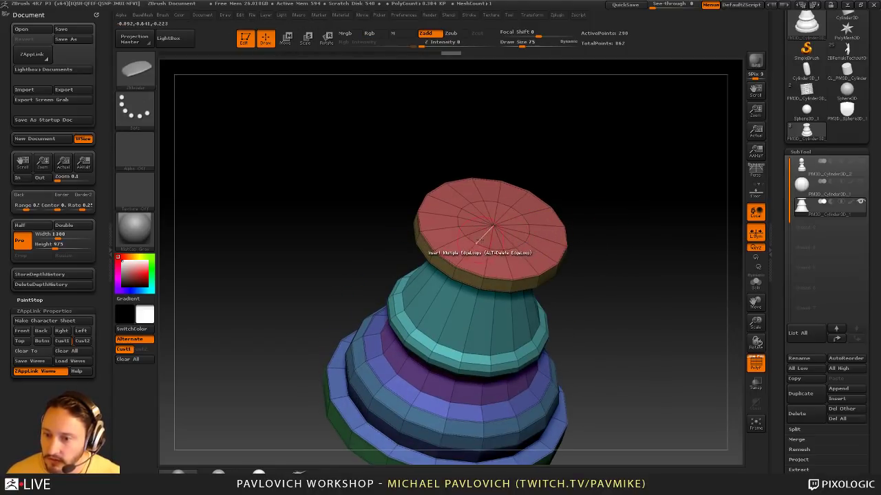
Set ZModeler's polygon action to QMesh, mark the collar top's inner disc of faces as a temporary polygroup, and extrude it upward into a neck
key(space)
click(536, 144)
key(bracketleft)
key(bracketleft)
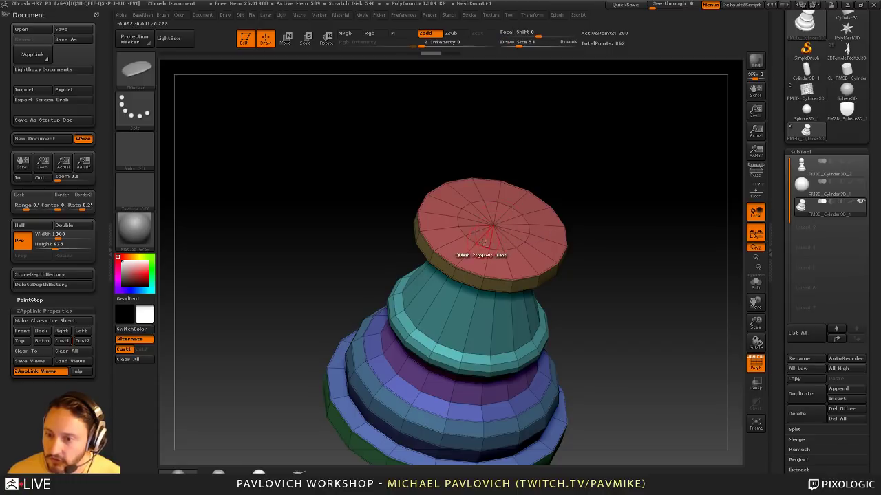
mouse_move(486, 240)
alt+mouse_down()
mouse_move(516, 234)
mouse_move(475, 229)
mouse_move(480, 234)
alt+mouse_up()
drag(606, 215, 584, 213)
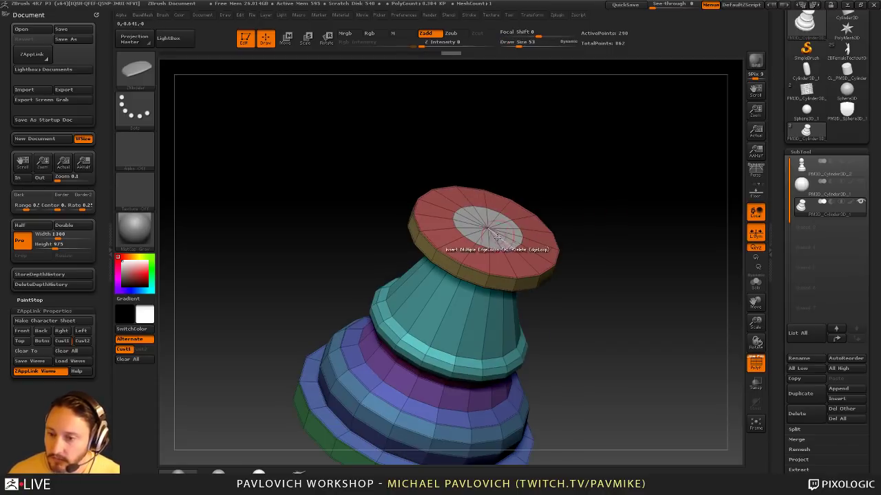
drag(489, 239, 492, 223)
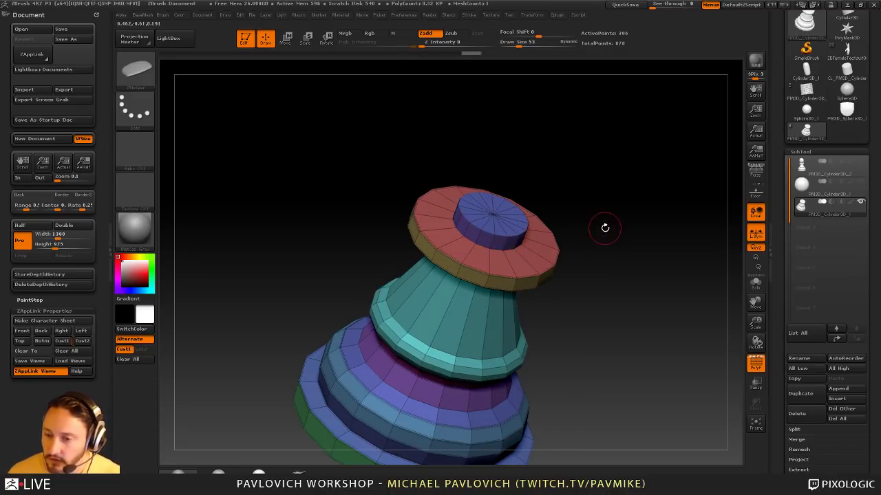
drag(606, 227, 624, 196)
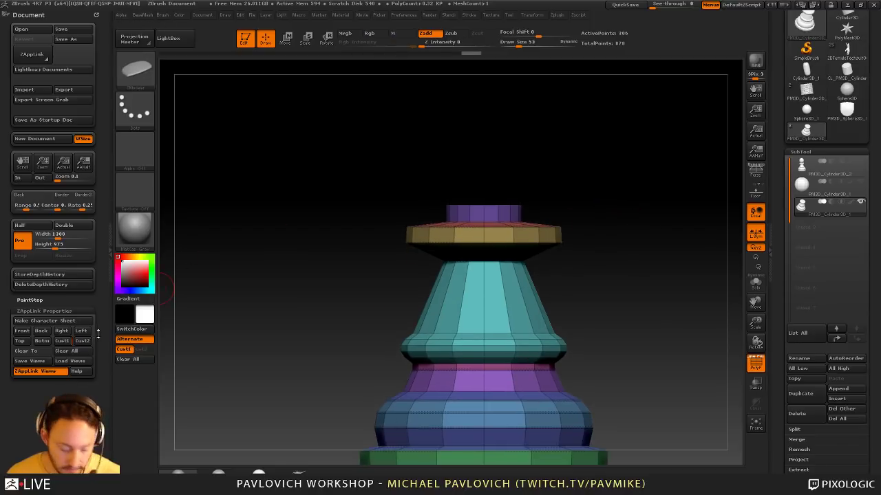
Show the reference again, mask all but the neck's top, move it up to the bottom of the reference bishop's head, and clear the mask
key(shift+z)
alt+drag(640, 302, 652, 250)
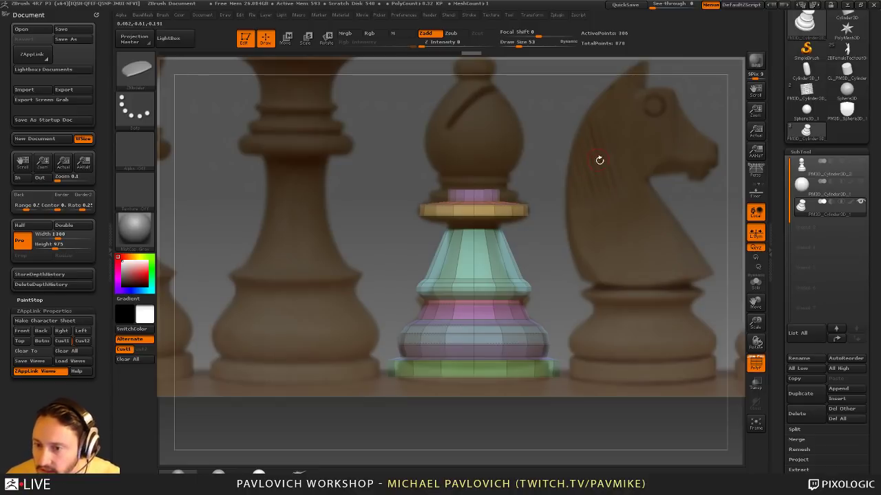
ctrl+drag(535, 160, 439, 196)
ctrl+click(566, 151)
key(w)
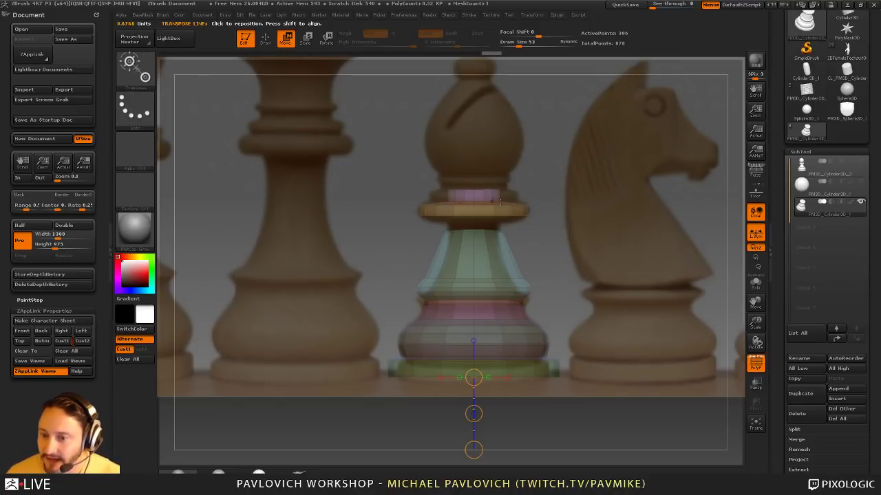
drag(474, 414, 475, 408)
ctrl+drag(584, 238, 593, 248)
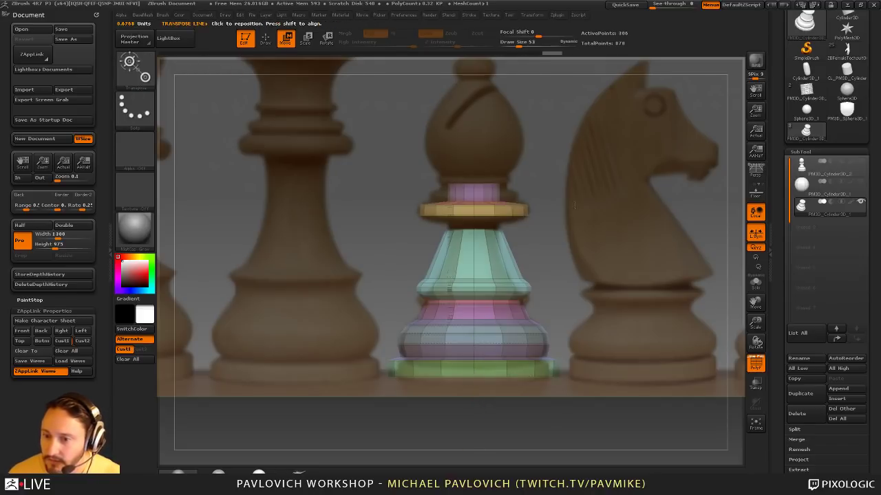
Insert multiple edge loops around the neck with ZModeler and raise their elevation to form the reference's upper ring
key(q)
key(b)
key(z)
key(m)
key(space)
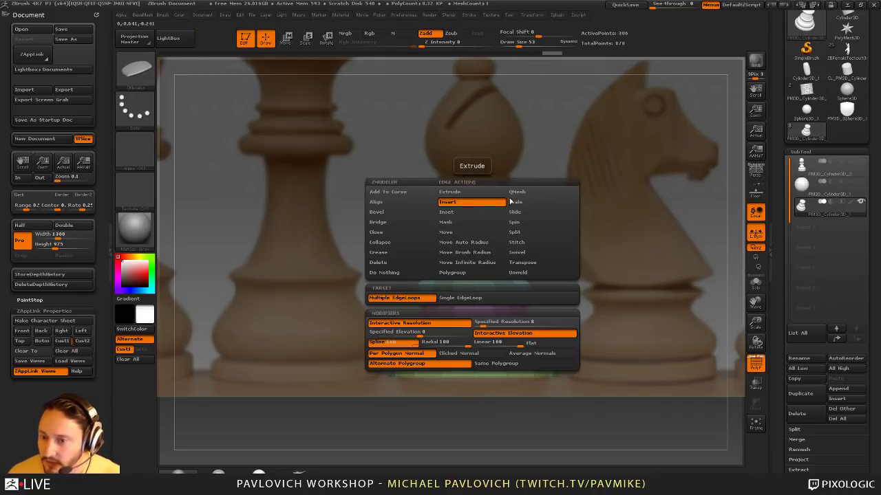
click(448, 299)
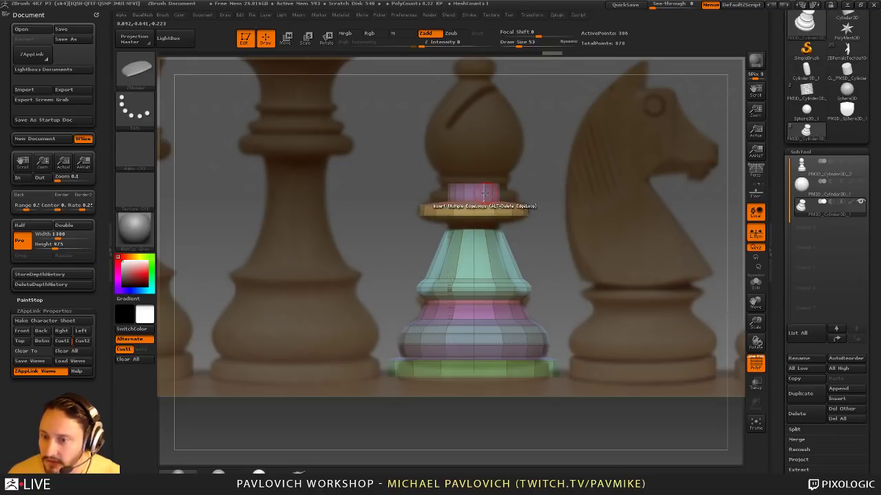
click(485, 192)
drag(563, 212, 617, 214)
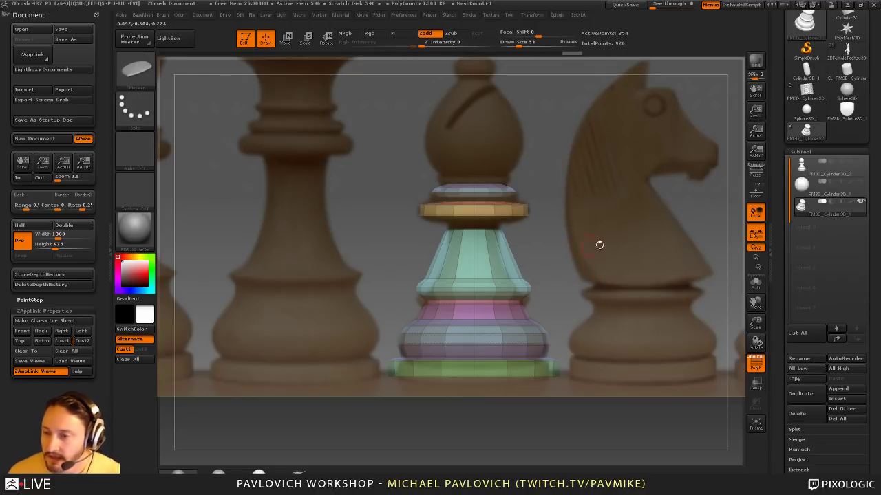
Show and select the head subtool, move it up to sit on the upper ring, and return to Draw mode
click(860, 181)
key(w)
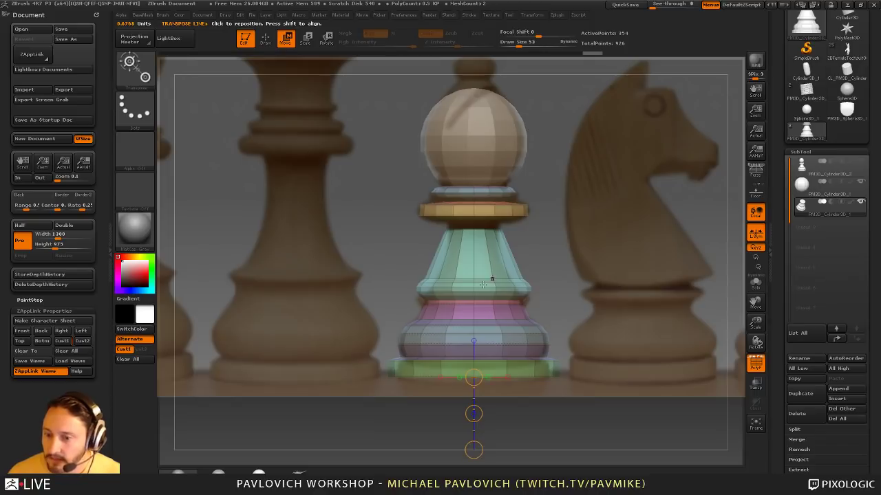
alt+click(472, 155)
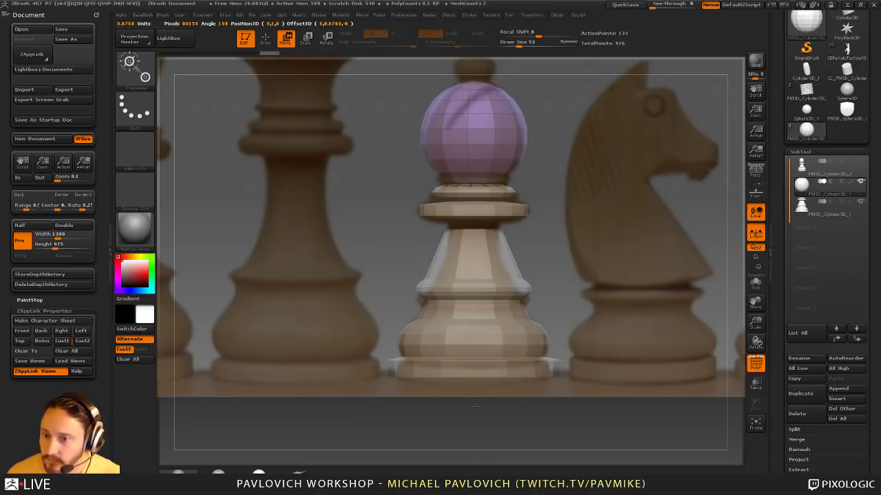
key(q)
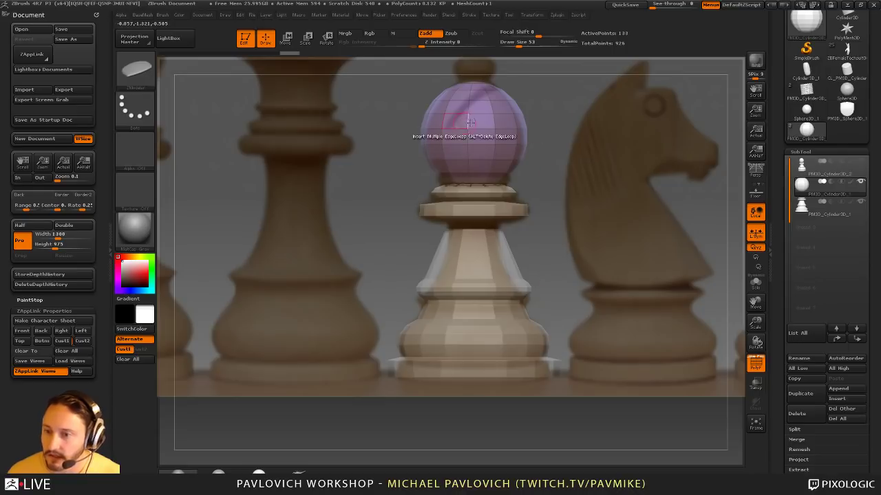
Switch to the Move brush and activate radial symmetry about the Y axis only for the head
key(b)
key(m)
key(v)
drag(426, 126, 434, 128)
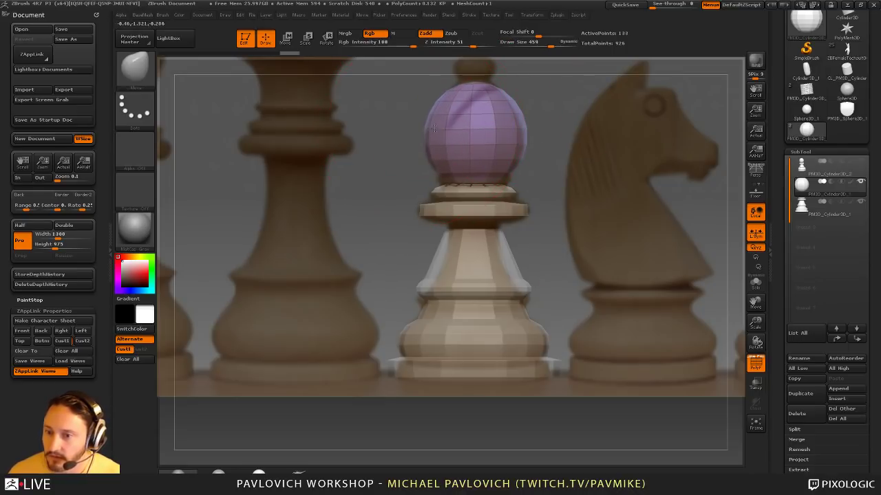
drag(544, 119, 569, 173)
click(97, 14)
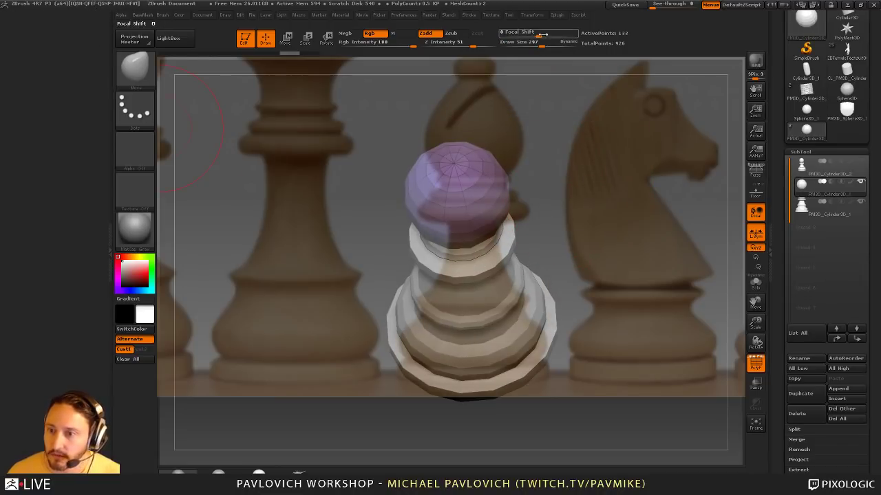
click(532, 15)
drag(525, 26, 155, 151)
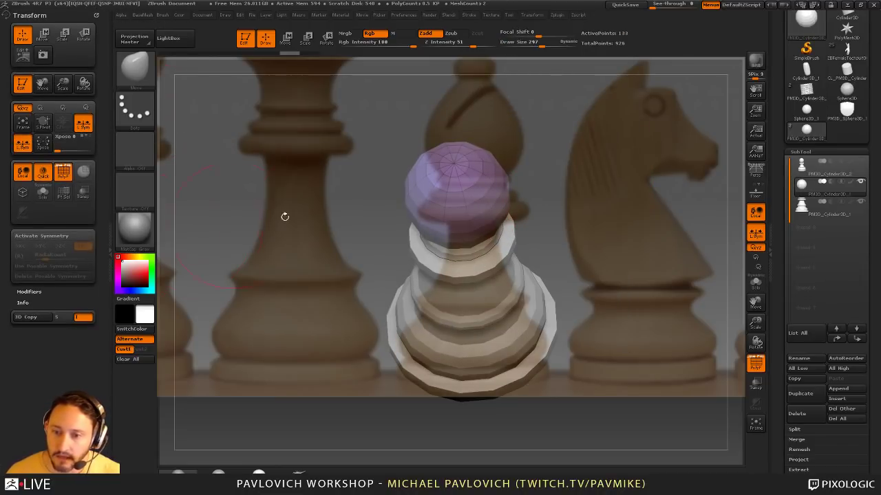
key(x)
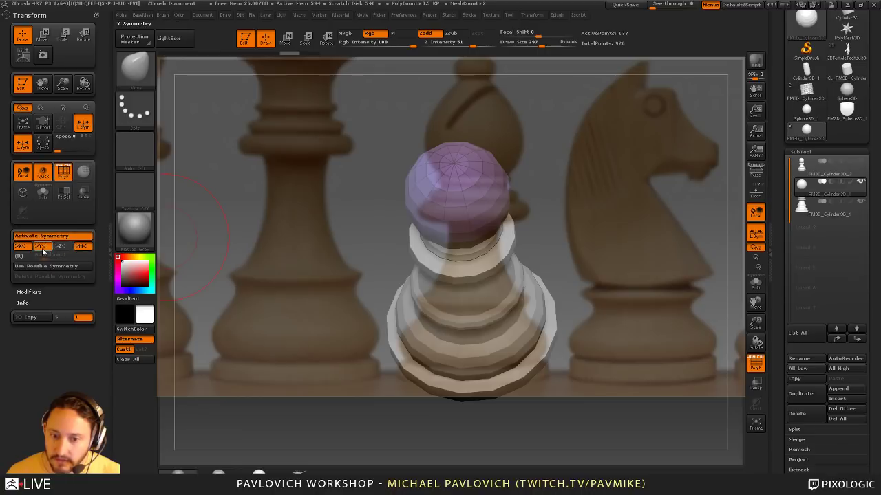
click(42, 247)
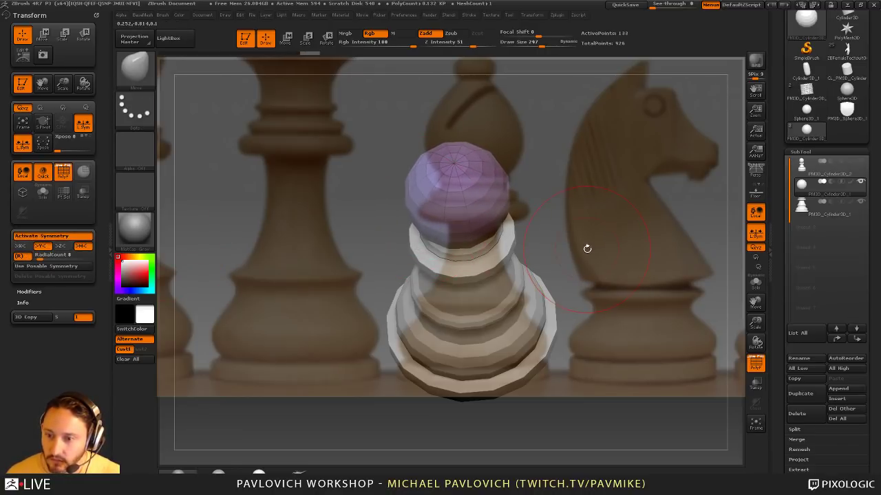
Reshape the sphere head into the reference bishop's pointed egg profile with the Move brush, then switch to the Standard brush
drag(587, 249, 483, 127)
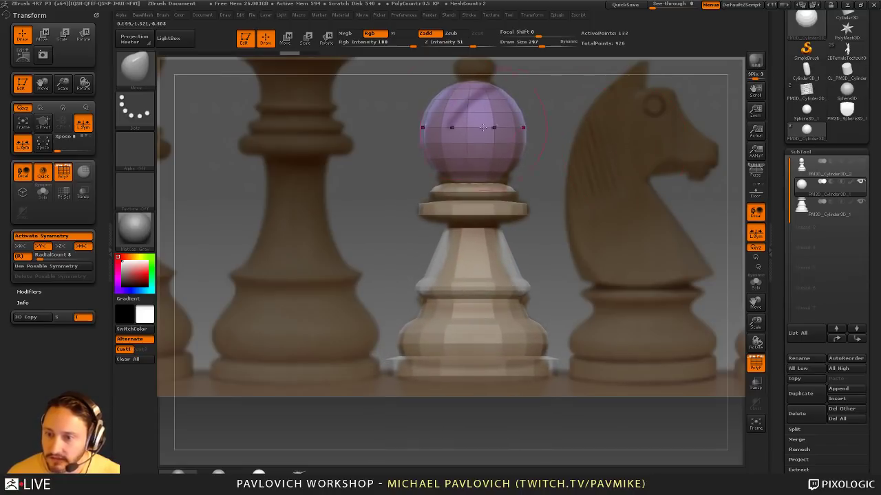
drag(439, 101, 473, 84)
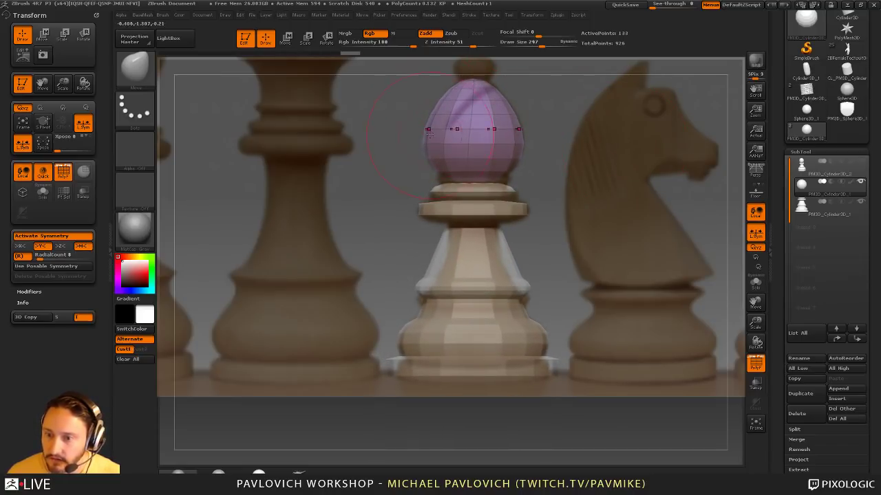
drag(429, 135, 432, 135)
key(b)
key(s)
key(t)
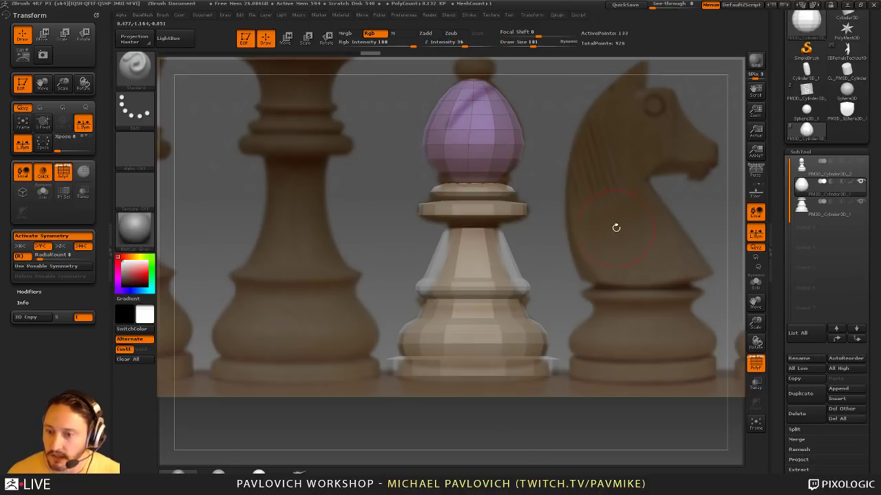
drag(590, 231, 586, 236)
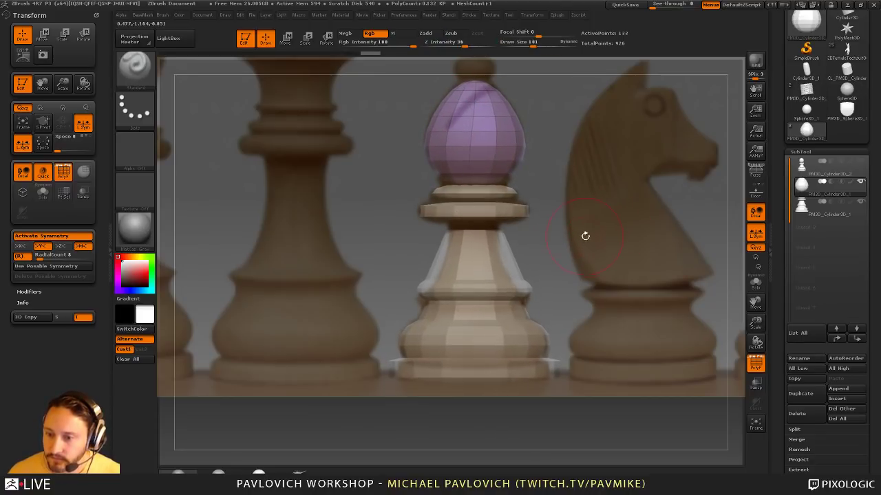
On the body's conical section, insert multiple edge loops with ZModeler curved inward to the reference's concave profile, then return to the Standard brush
alt+click(523, 265)
key(b)
key(z)
key(m)
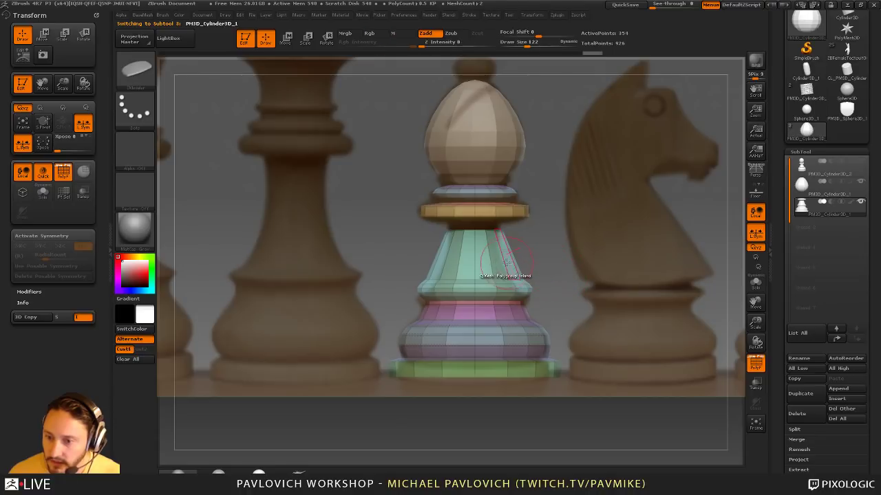
key(space)
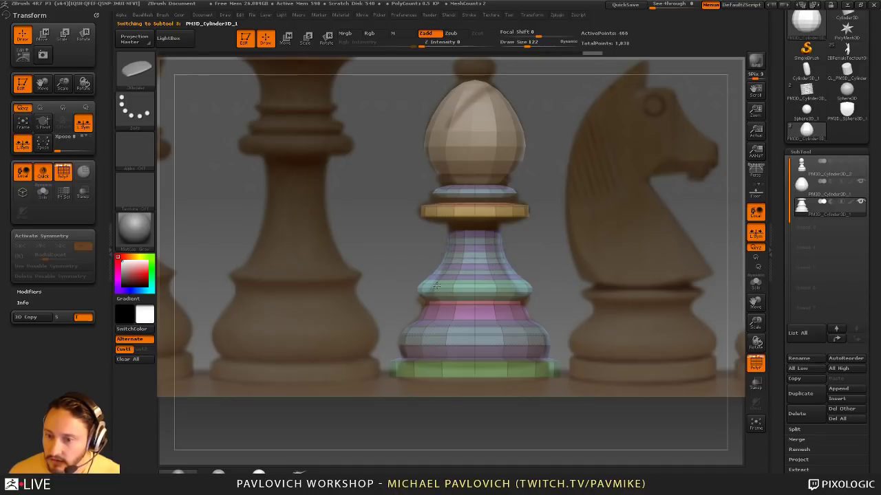
alt+click(477, 265)
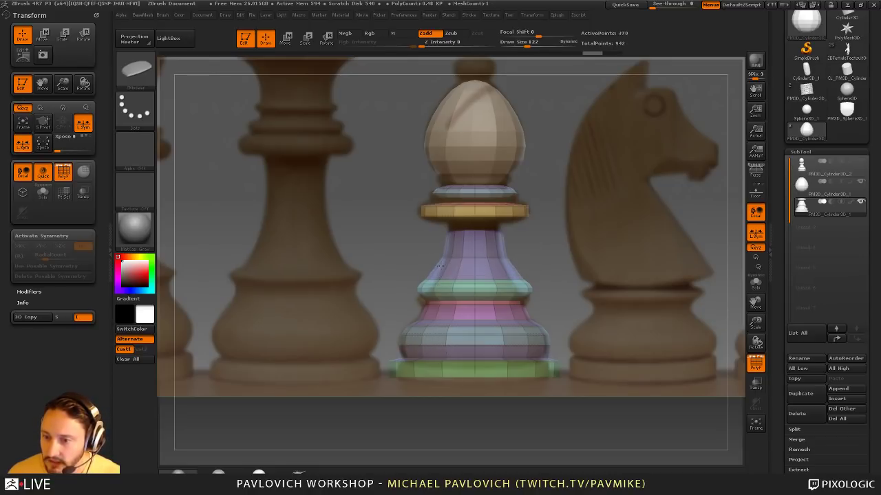
click(470, 254)
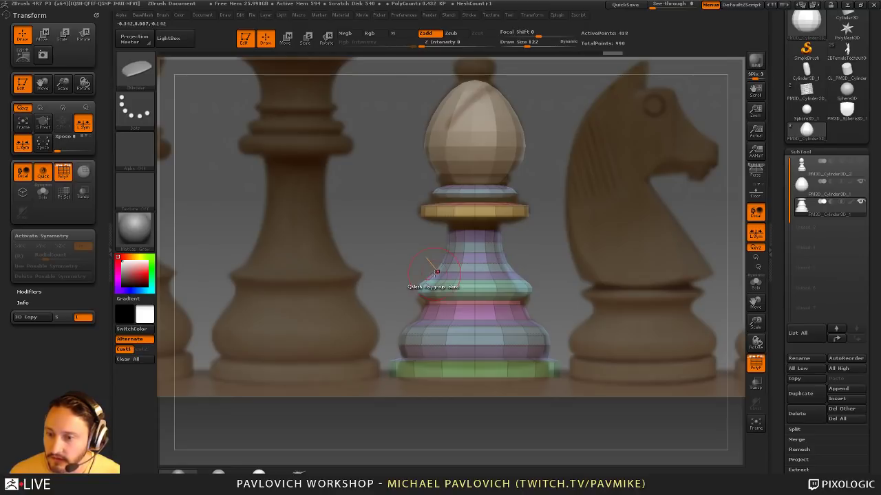
key(b)
key(s)
key(t)
key(s)
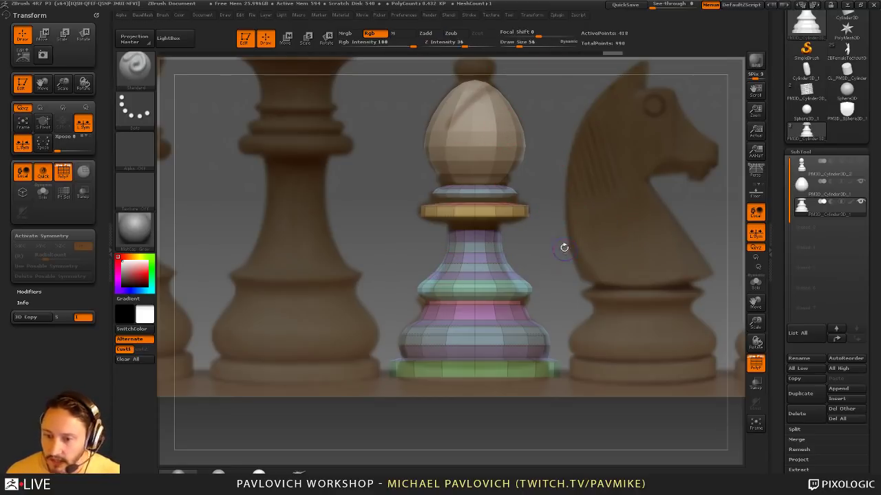
Select the head subtool and merge it down into the body subtool, accepting the operation
drag(564, 247, 594, 288)
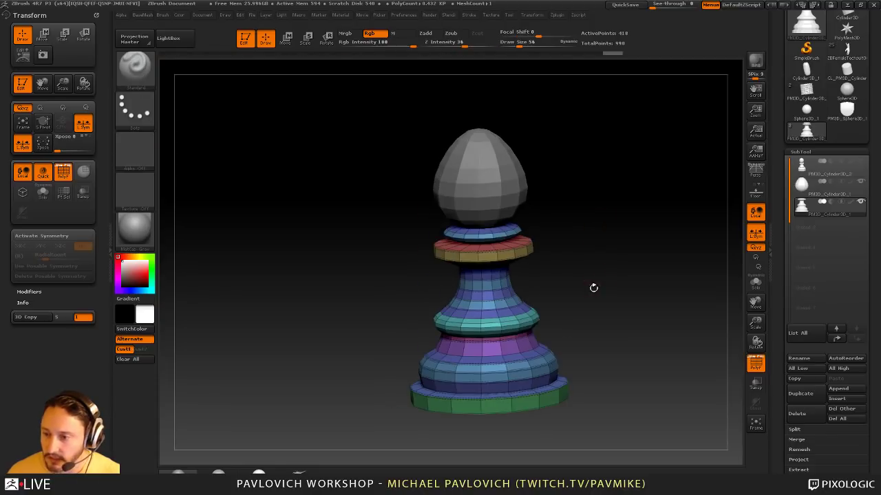
click(823, 196)
key(ctrl+e)
click(671, 263)
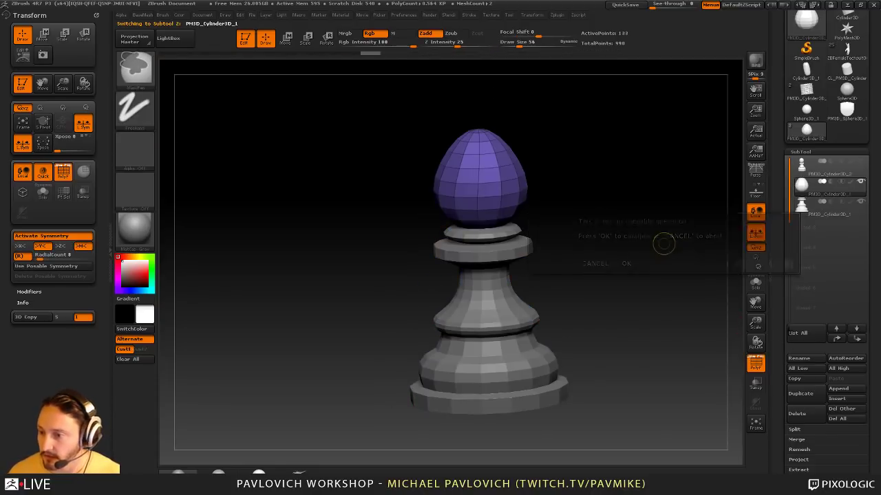
Duplicate the merged bishop subtool to start the next chess piece
mouse_move(662, 244)
mouse_down()
mouse_move(641, 246)
mouse_move(659, 252)
mouse_move(629, 262)
mouse_move(576, 220)
mouse_move(602, 220)
mouse_move(599, 235)
mouse_move(618, 204)
mouse_move(590, 227)
mouse_move(598, 197)
mouse_move(602, 214)
mouse_up()
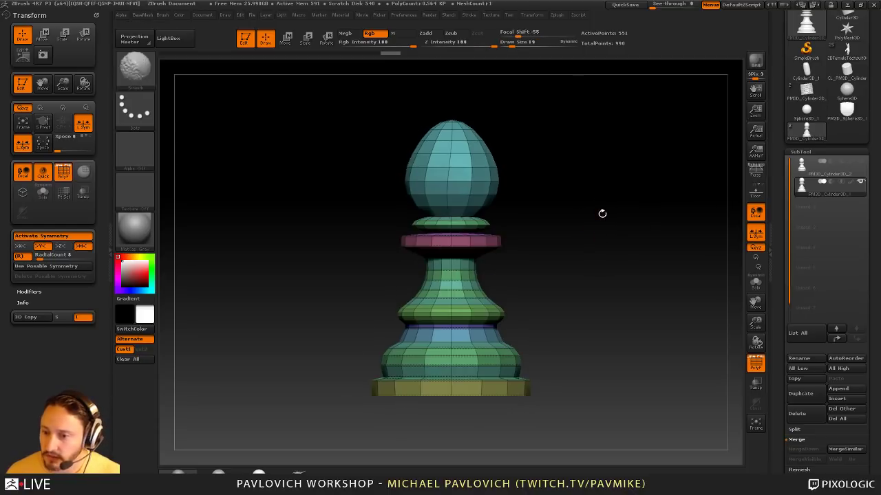
click(800, 394)
alt+drag(643, 274, 630, 262)
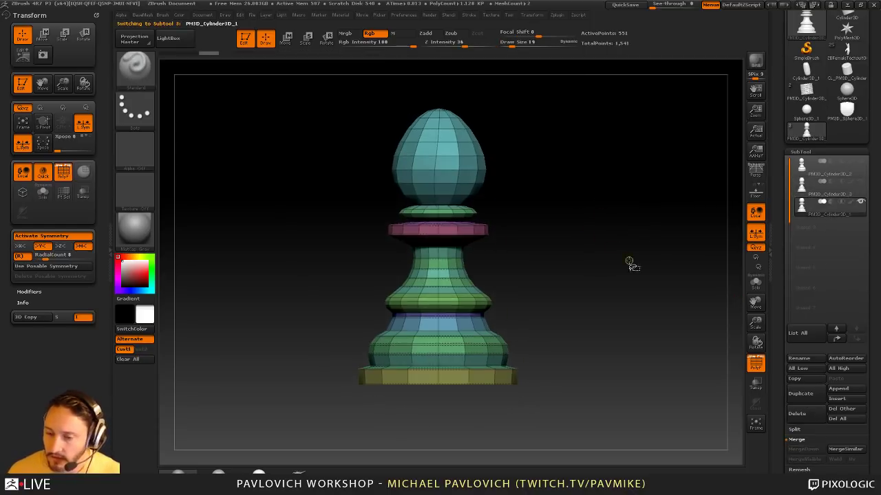
Isolate the flat cap polygroup under the duplicate's base and delete all the hidden geometry
ctrl+shift+drag(285, 86, 614, 374)
drag(629, 294, 631, 248)
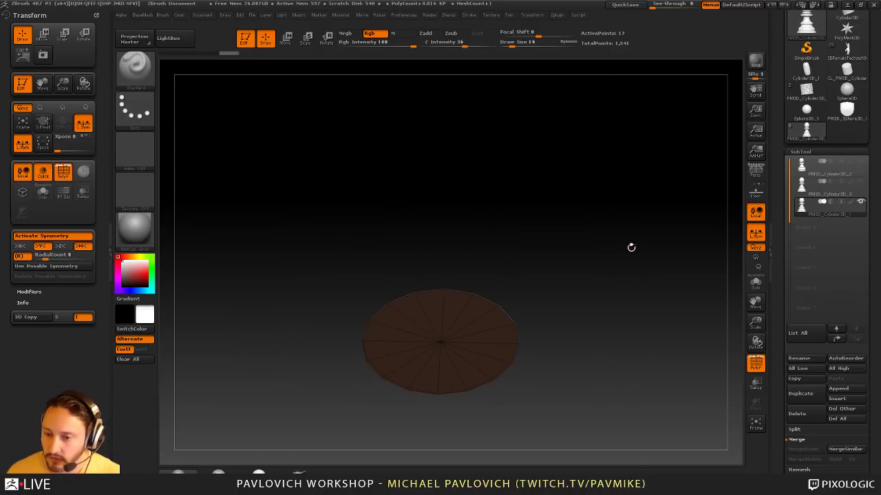
key(3)
click(612, 208)
Switch to the ZModeler brush and set its polygon action to QMesh with the Polygroup All target
key(b)
key(z)
key(m)
key(space)
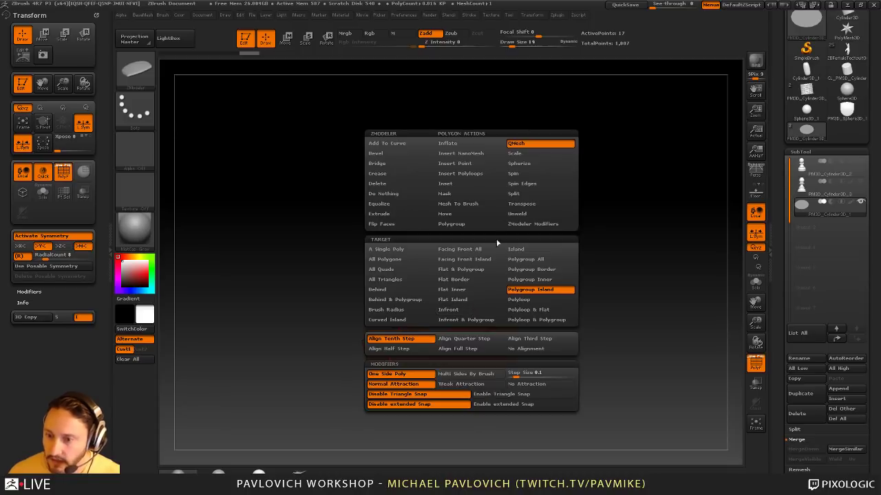
click(533, 269)
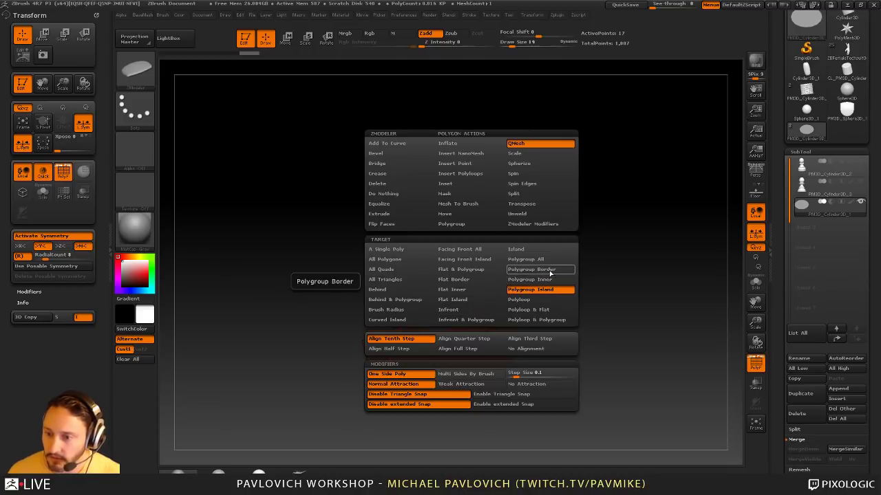
key(space)
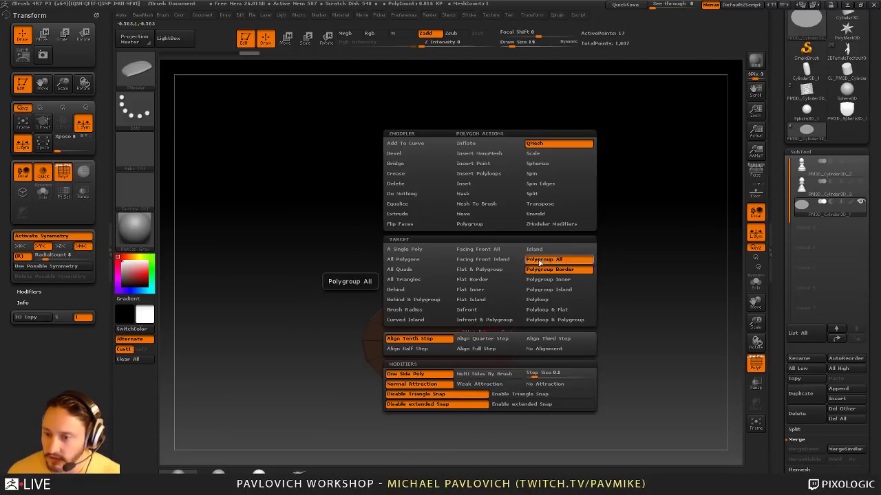
click(540, 262)
drag(543, 265, 512, 274)
drag(451, 314, 589, 296)
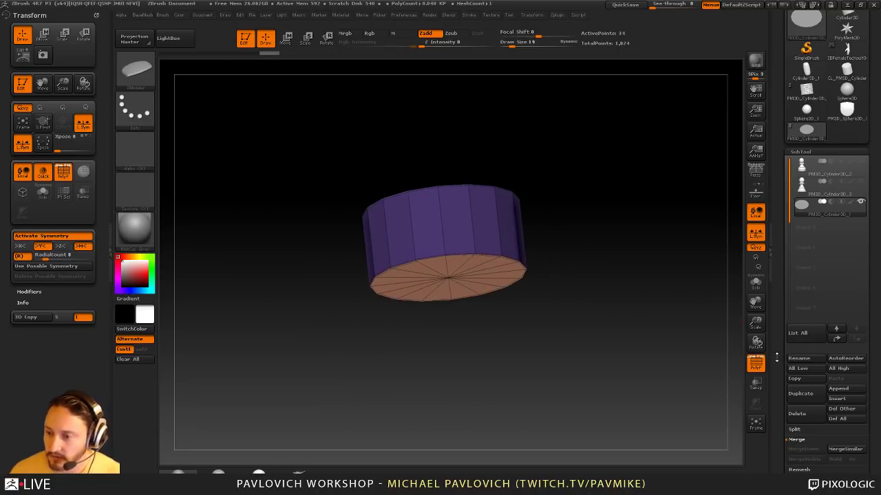
scroll(776, 357, down, 2)
key(ctrl+z)
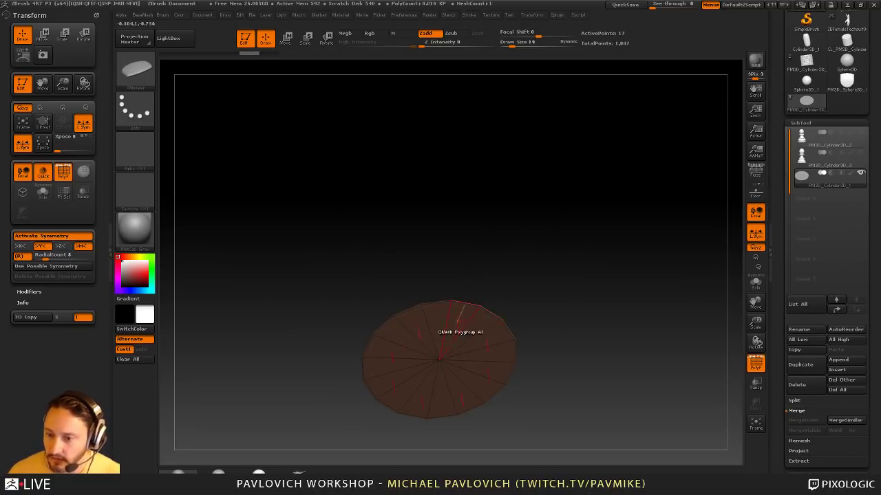
drag(462, 320, 464, 351)
drag(525, 314, 554, 323)
key(ctrl+z)
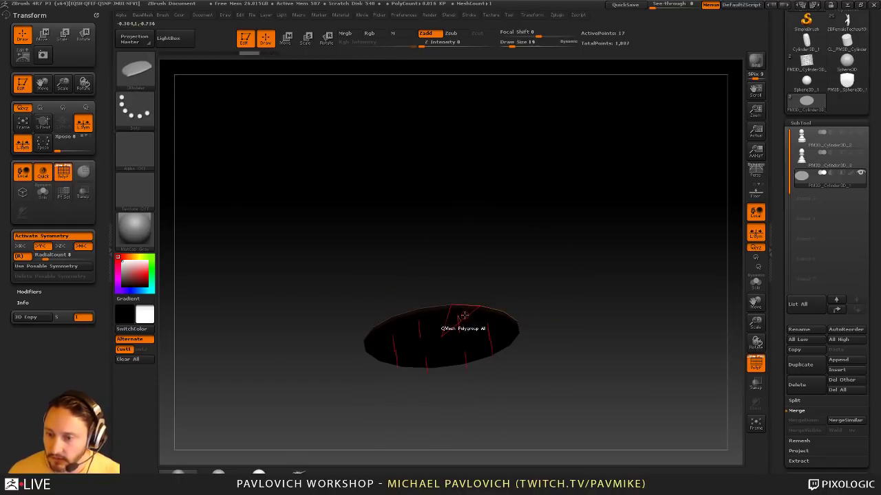
Extrude the disc upward into a short cylinder with QMesh, flip its normals and face it from the front
drag(463, 311, 572, 258)
scroll(780, 365, down, 8)
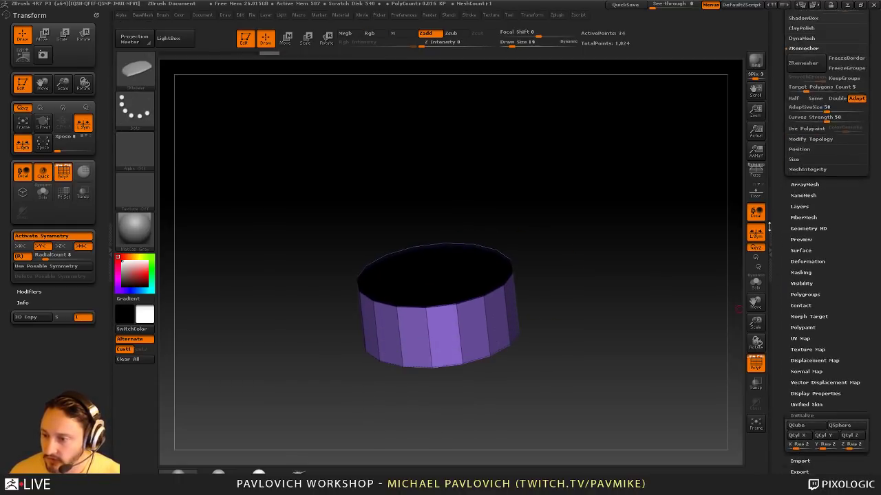
click(815, 174)
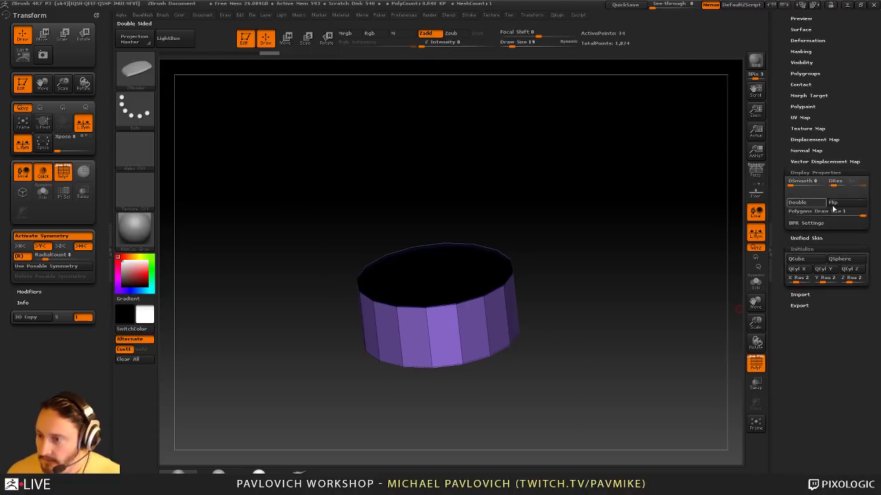
click(832, 202)
shift+drag(712, 227, 681, 299)
Turn off the polyframe, show the Spotlight reference and reposition it so the knight's base lines up with the cylinder
click(756, 363)
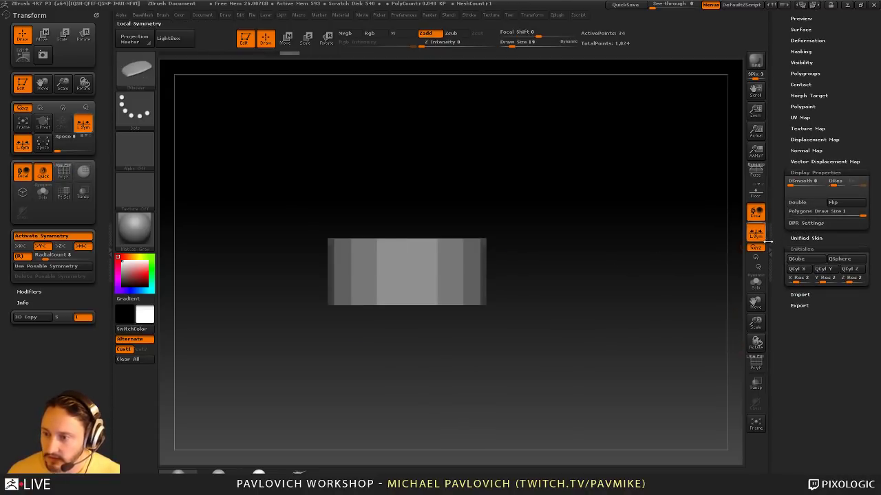
scroll(817, 199, up, 8)
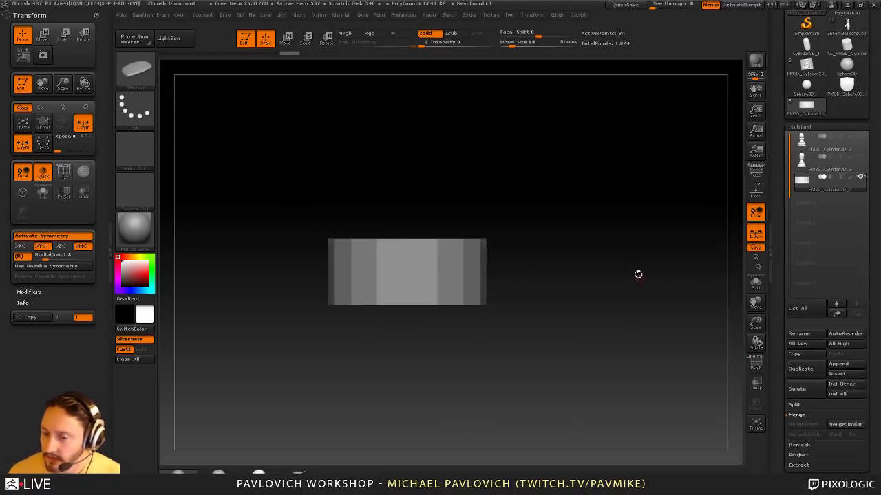
key(shift+z)
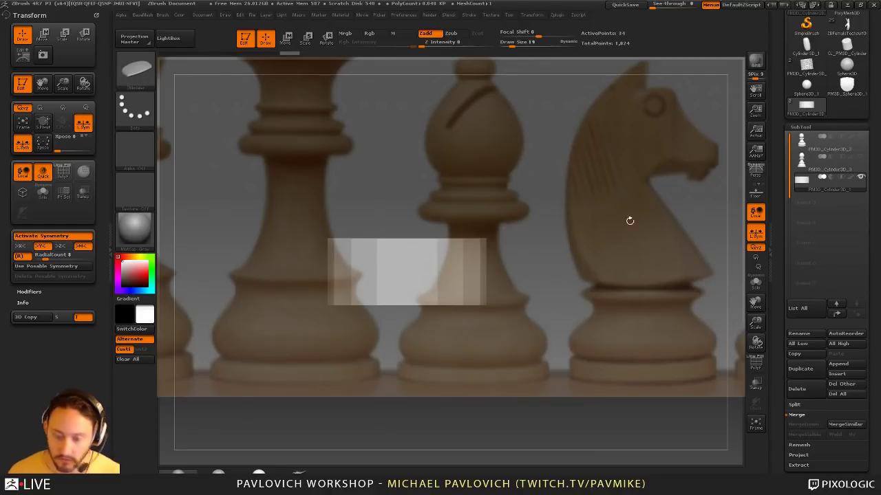
key(z)
drag(558, 202, 216, 184)
drag(517, 198, 695, 220)
drag(406, 173, 466, 135)
Leave Spotlight editing and stretch the cylinder with the Transpose Move line until its top reaches the top of the knight's base, then return to Draw mode
key(w)
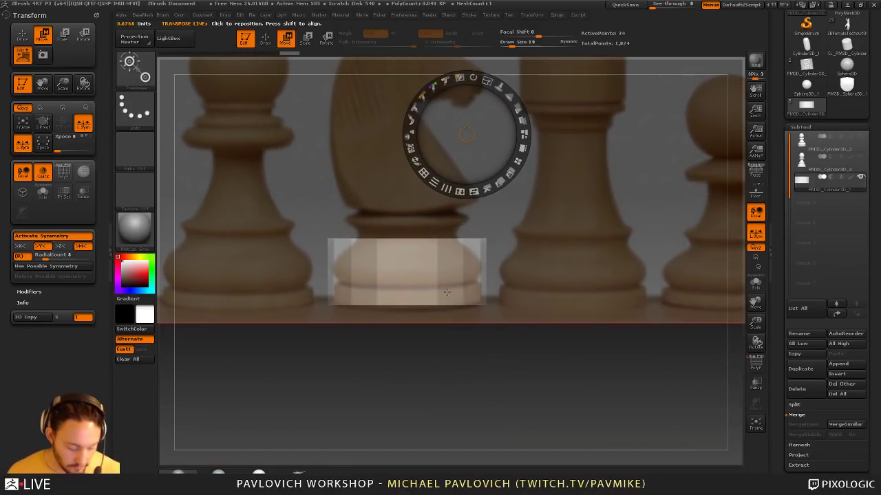
key(shift+z)
key(shift+z)
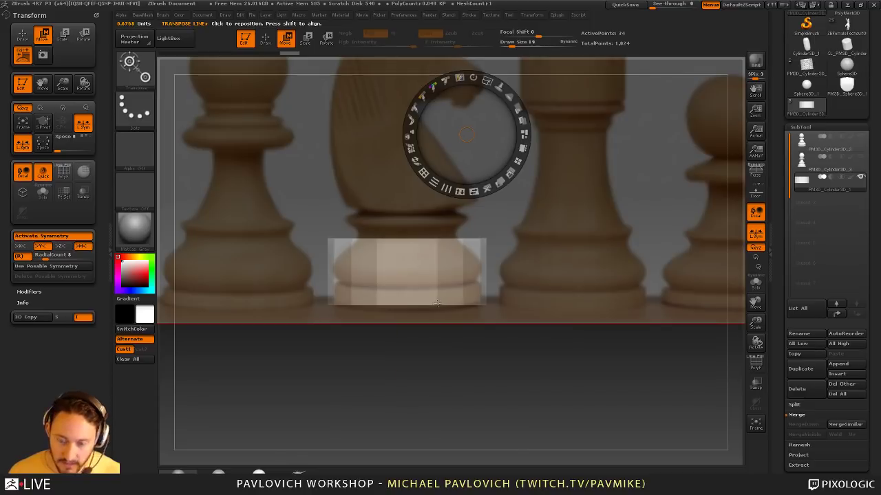
key(z)
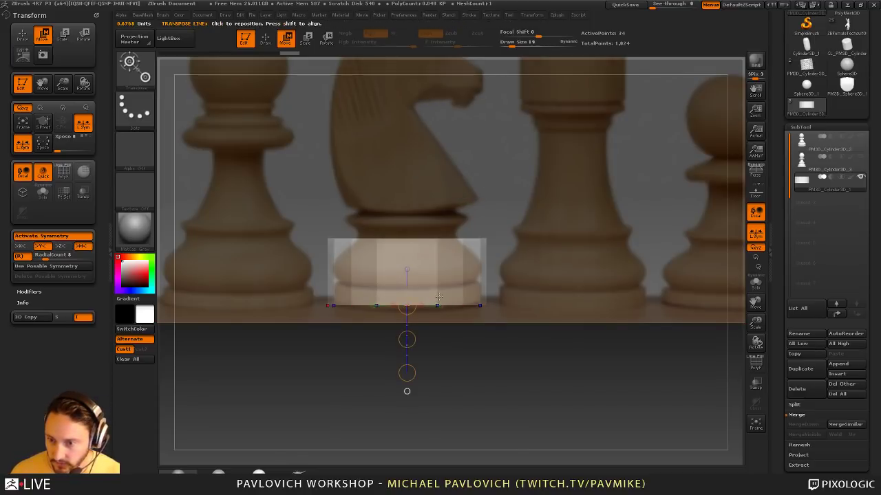
drag(437, 238, 437, 179)
drag(437, 307, 442, 120)
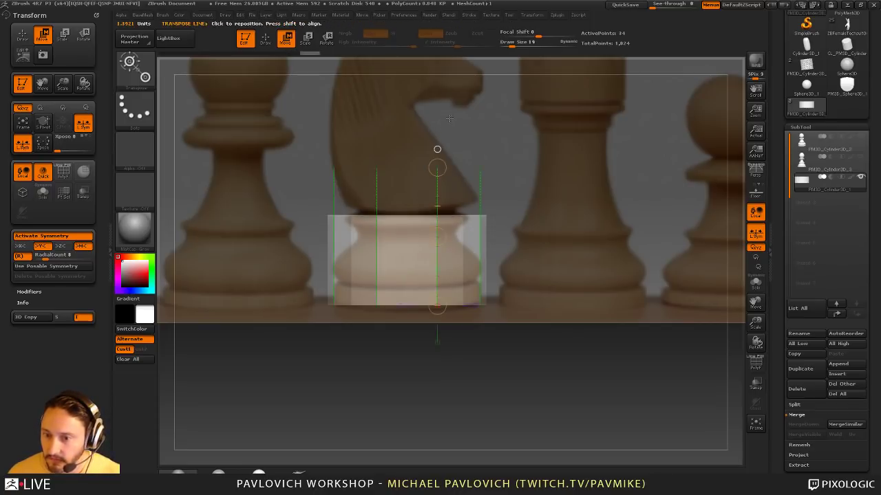
key(q)
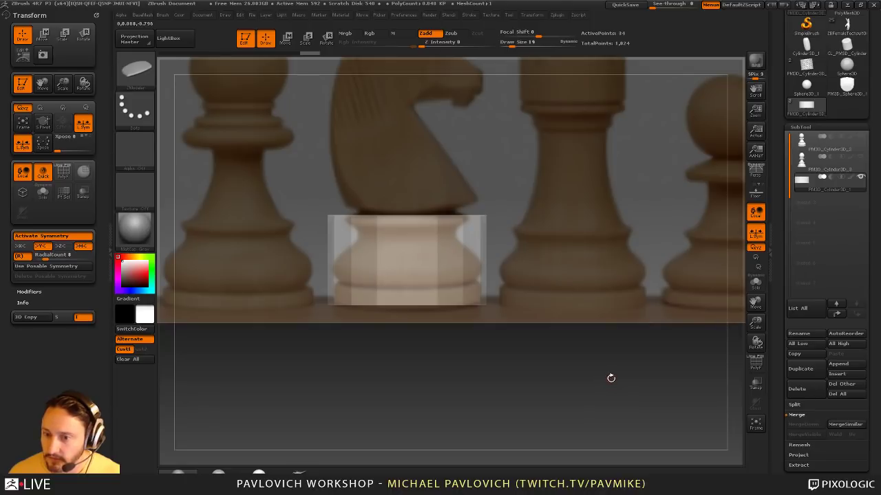
Hide the Spotlight reference and turn the polyframe back on for the taller cylinder
key(shift+z)
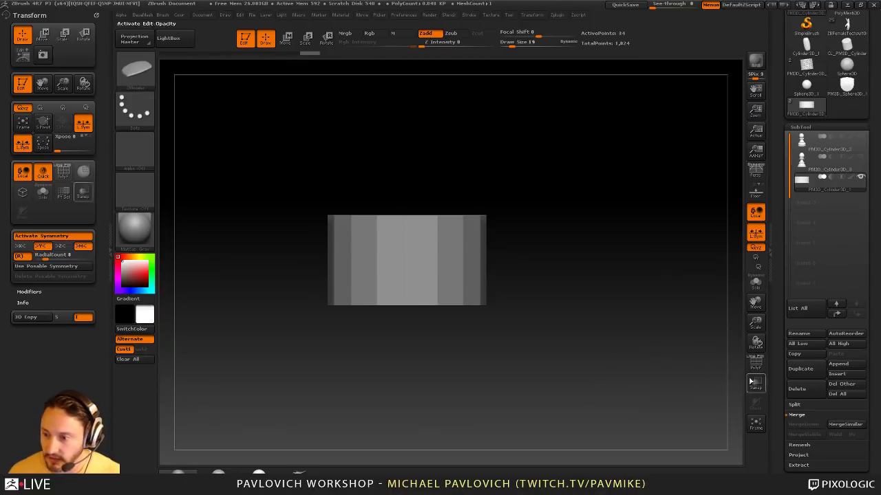
click(756, 363)
drag(702, 327, 674, 339)
drag(596, 275, 614, 281)
Crease the cylinder's rim edges and turn on Dynamic Subdivision
key(1)
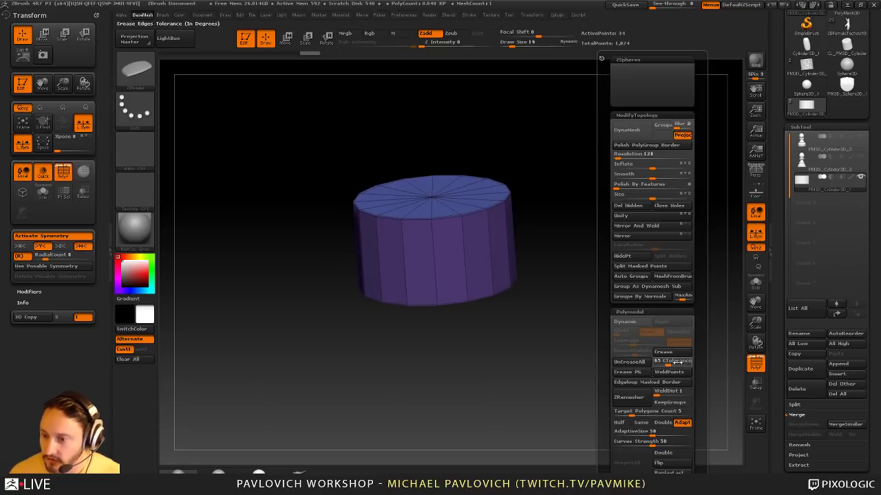
scroll(782, 382, down, 5)
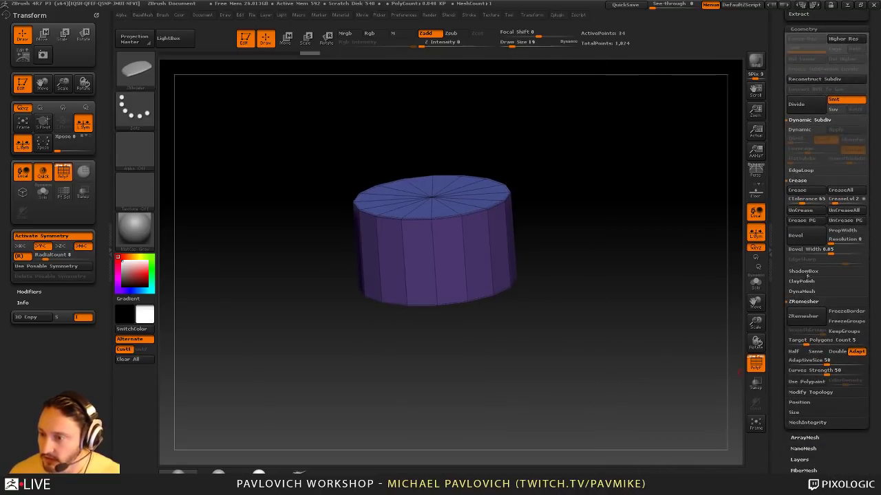
key(1)
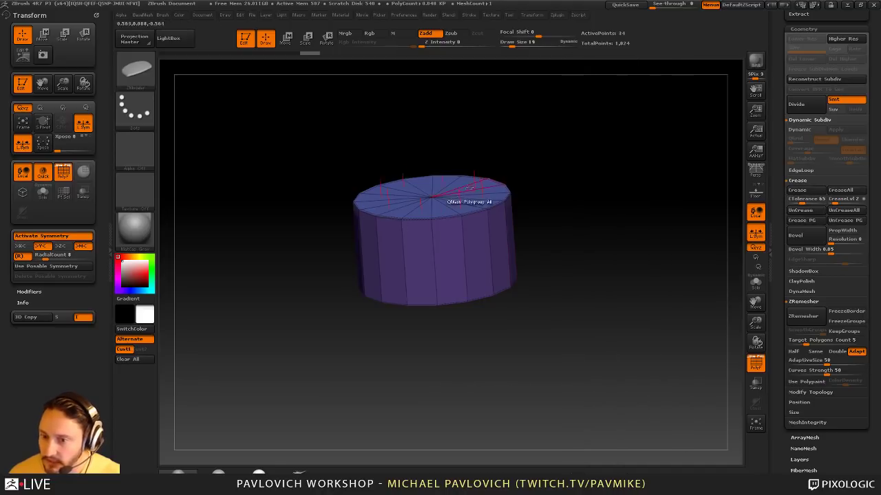
drag(539, 230, 562, 210)
key(d)
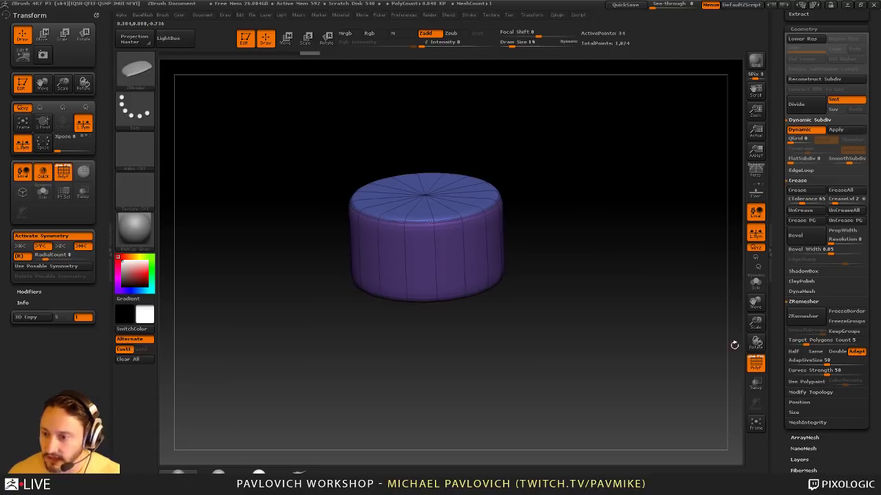
Set the crease level to 15 and compare the cylinder with Dynamic Subdivision off and on
key(1)
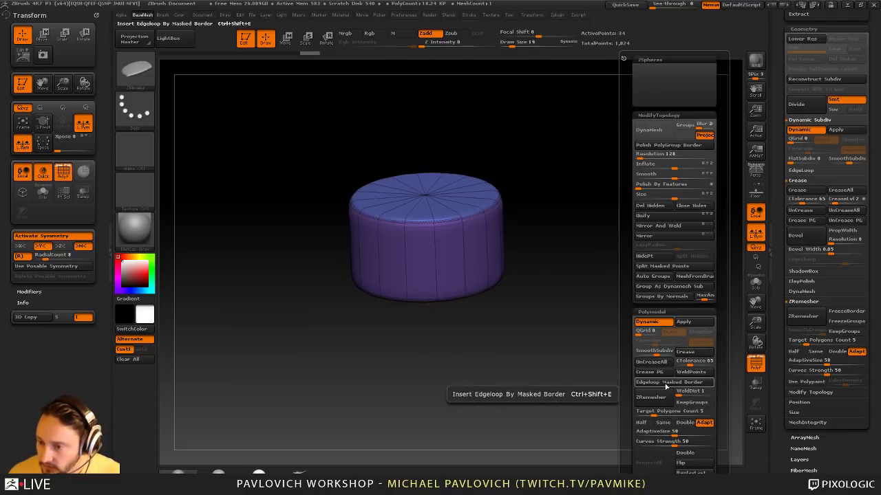
key(shift+d)
drag(612, 328, 625, 296)
key(d)
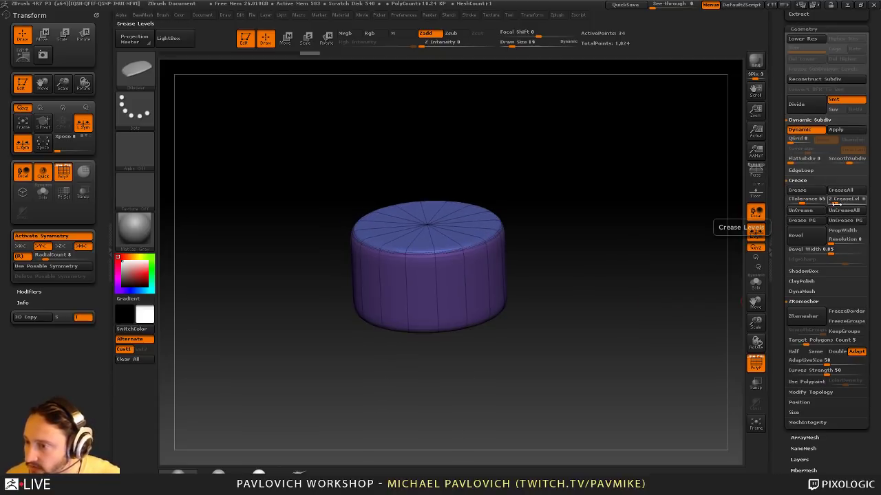
drag(838, 204, 873, 205)
alt+drag(611, 200, 619, 223)
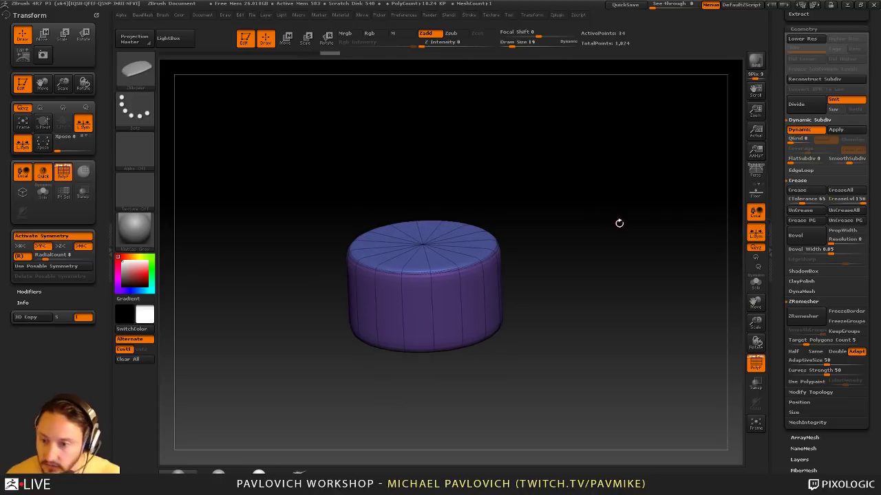
key(shift+d)
key(d)
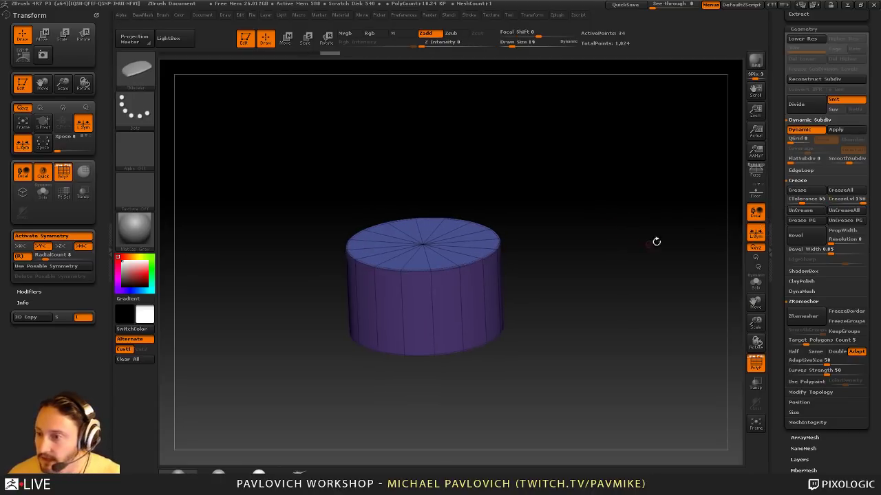
Hide the polyframe and apply the Dynamic Subdivision to the cylinder as real subdivision levels
click(756, 364)
click(757, 365)
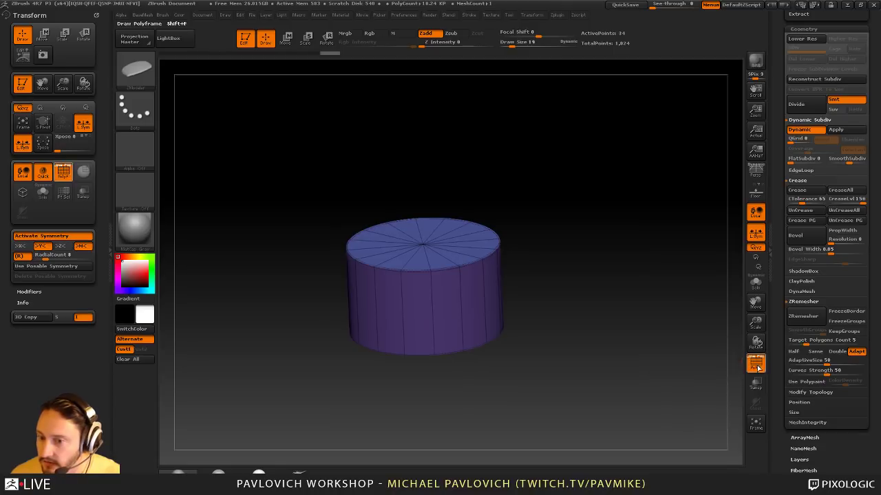
click(756, 366)
key(1)
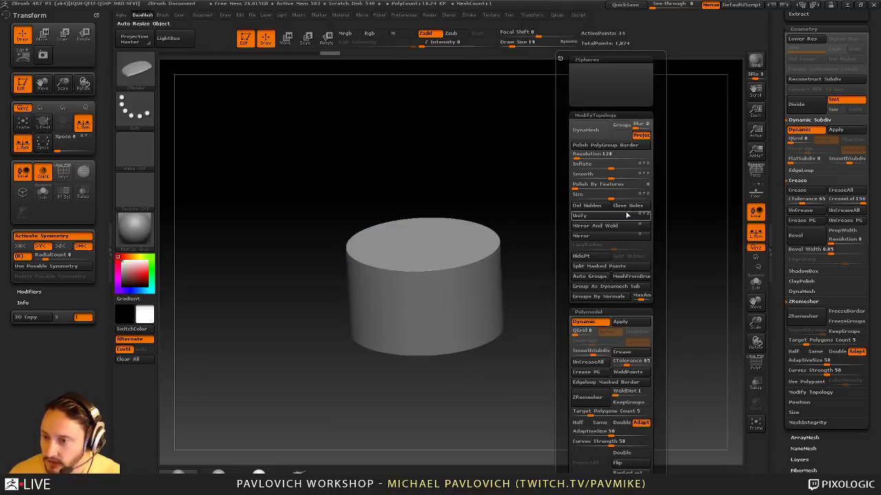
click(836, 130)
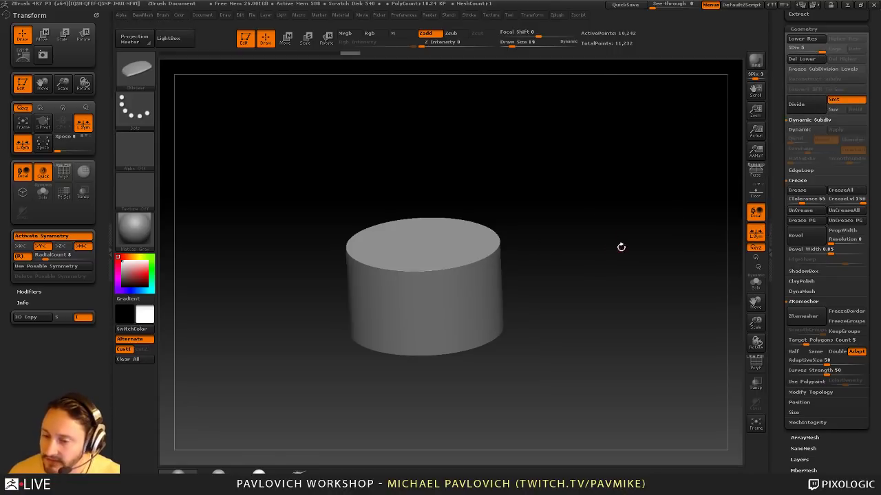
Convert the cylinder to a DynaMesh at resolution 368 with projection off, declining to freeze its subdivision levels
key(1)
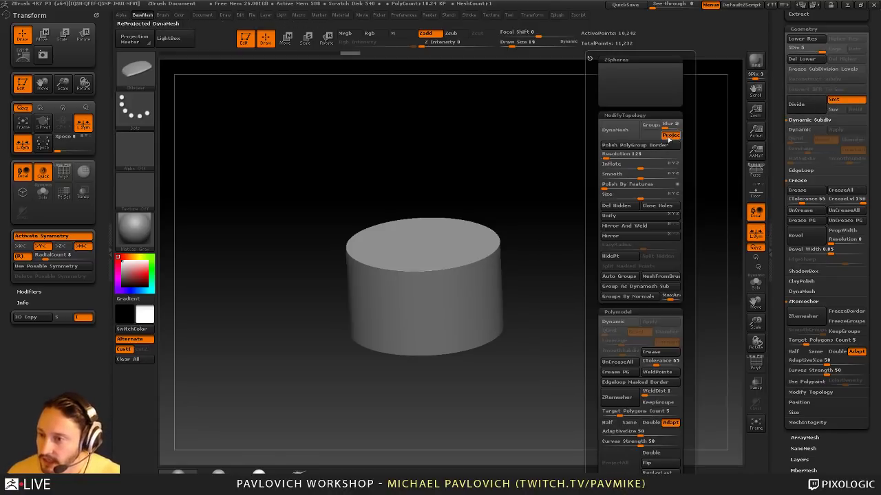
click(669, 135)
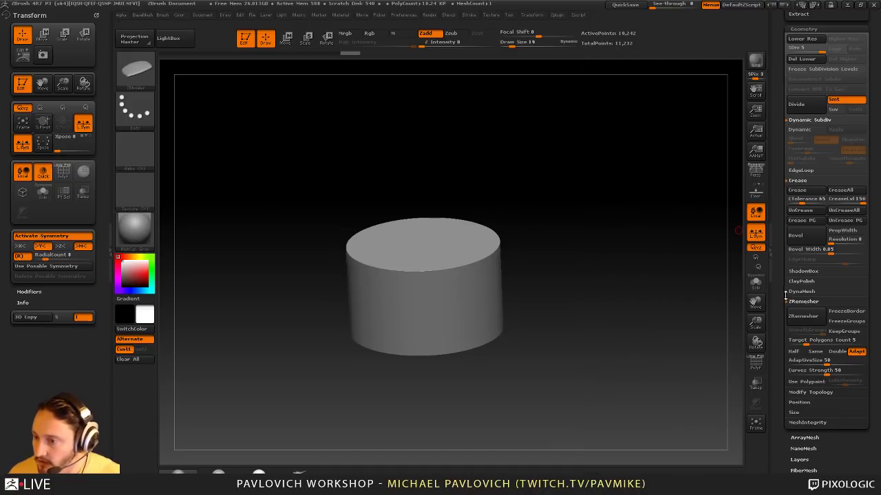
scroll(819, 262, down, 3)
click(803, 226)
click(812, 255)
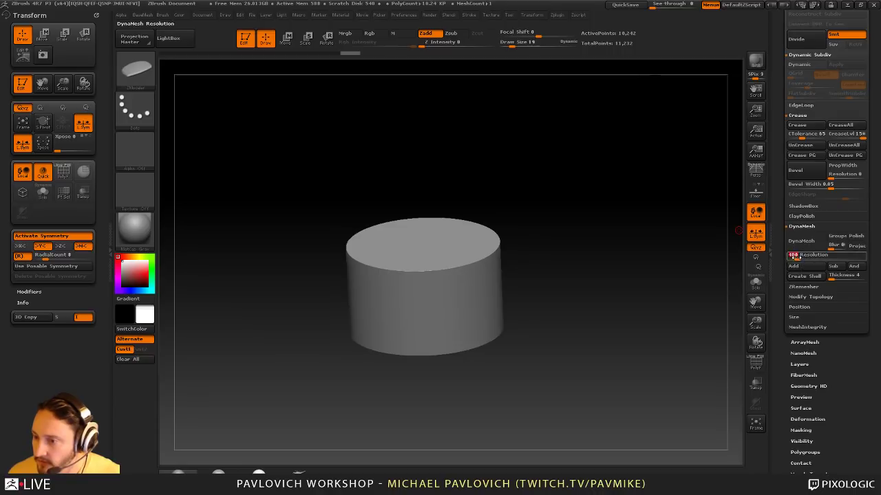
key(Return)
click(801, 241)
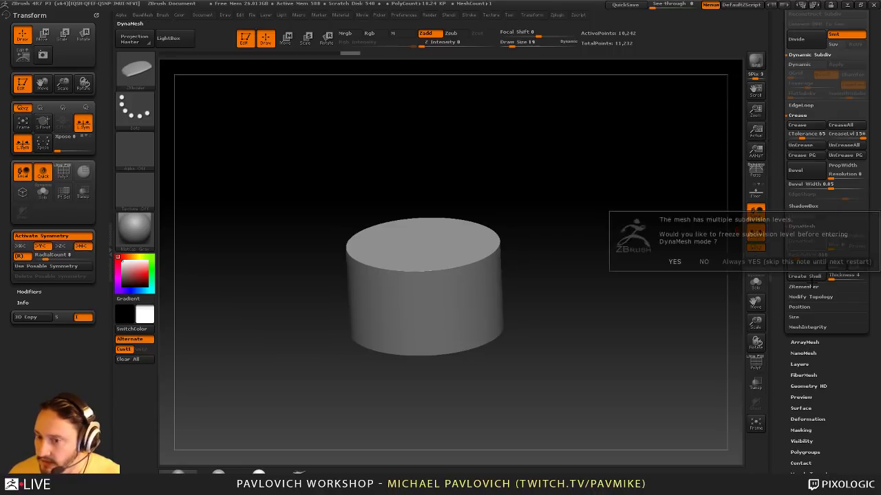
click(704, 261)
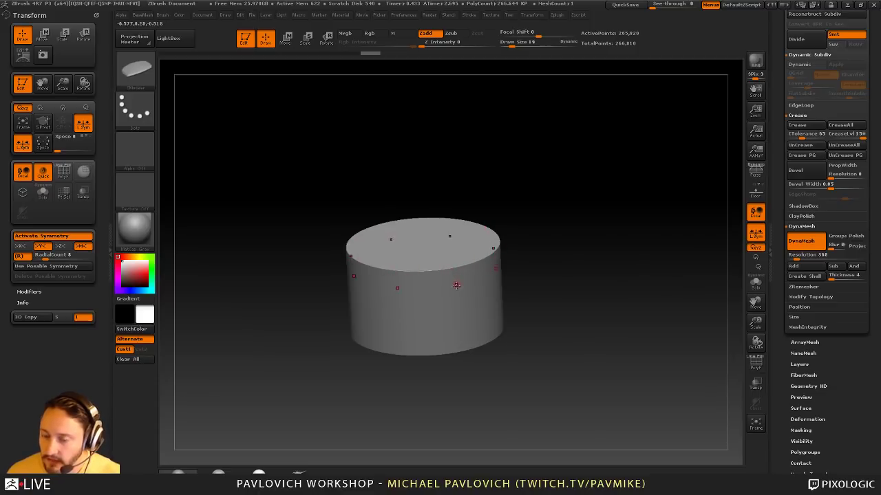
Pick the Standard brush at draw size 50 and check the cylinder's new mesh density with the polyframe on, hiding it when done
key(s)
key(b)
key(s)
key(t)
key(shift+f)
alt+drag(670, 308, 676, 372)
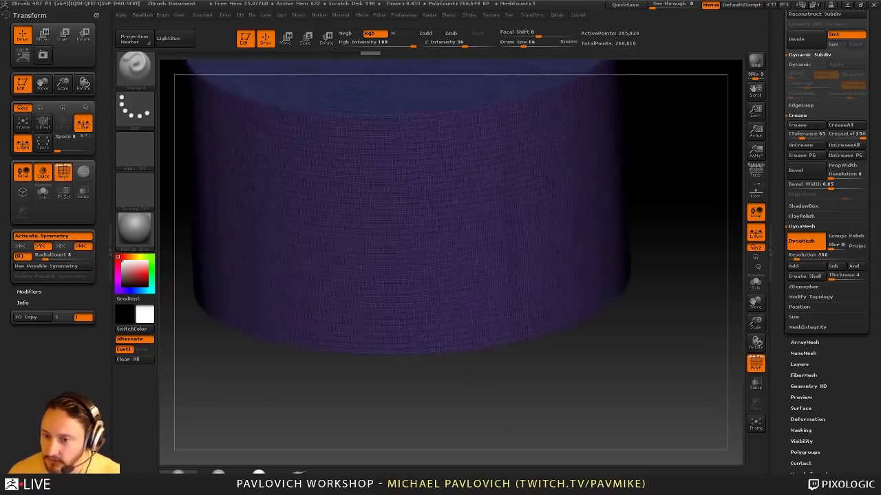
mouse_move(686, 222)
alt+mouse_down()
mouse_move(672, 211)
mouse_move(672, 233)
alt+mouse_up()
key(s)
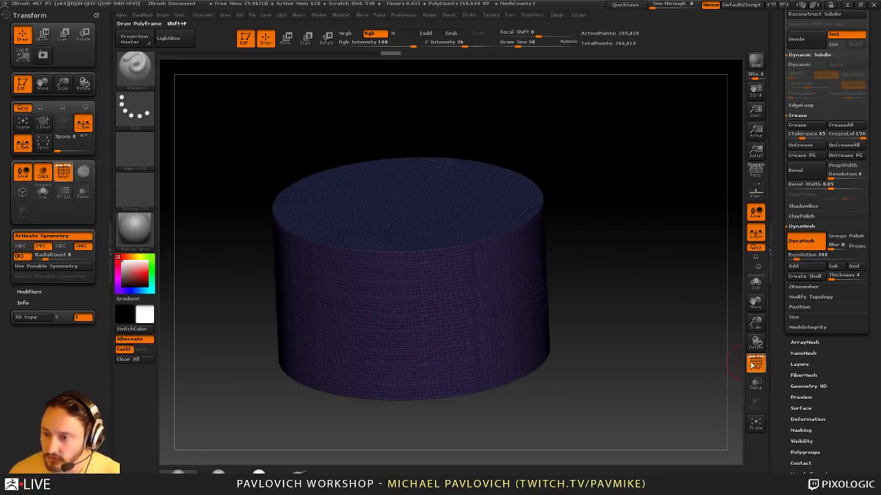
click(755, 363)
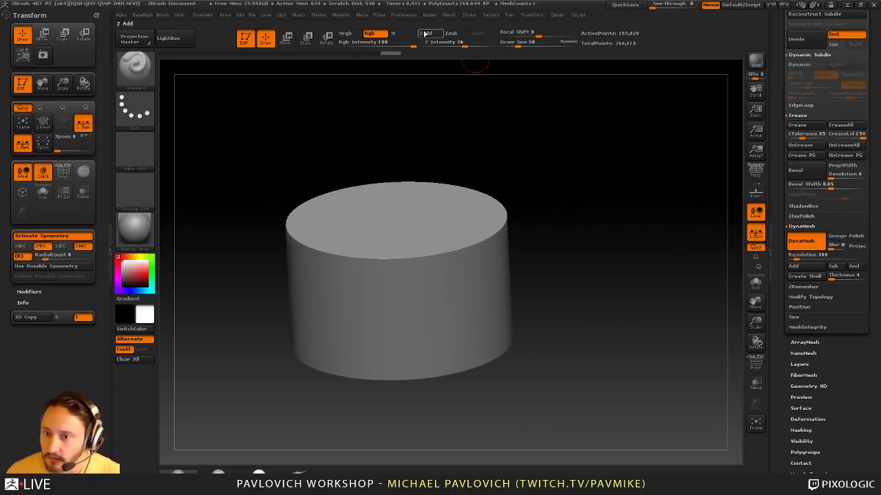
Set the Standard brush to Zadd without Rgb and try radially symmetric strokes around the cylinder's side, undoing them
click(424, 33)
click(375, 34)
mouse_move(338, 313)
mouse_down()
mouse_move(362, 300)
mouse_move(449, 331)
mouse_move(465, 317)
mouse_up()
mouse_move(622, 279)
alt+mouse_down()
mouse_move(648, 280)
mouse_move(631, 273)
alt+mouse_up()
key(ctrl+z)
mouse_move(381, 290)
mouse_down()
mouse_move(471, 335)
mouse_move(505, 322)
mouse_up()
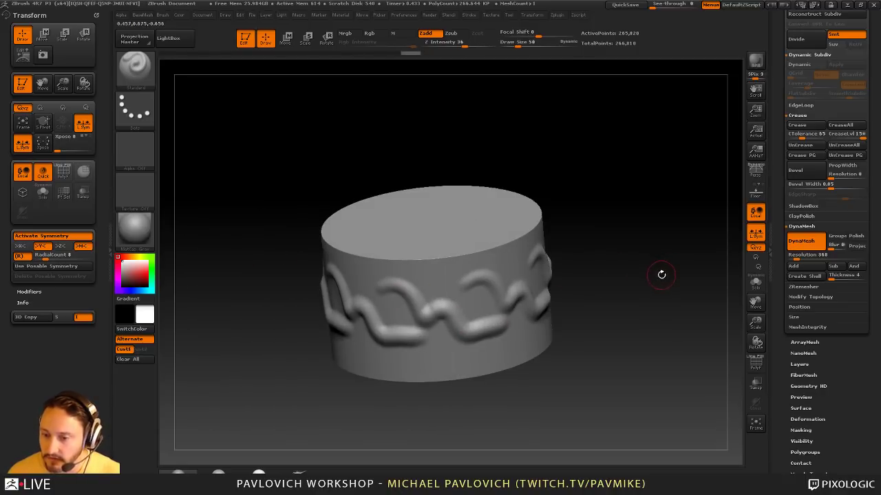
key(ctrl+z)
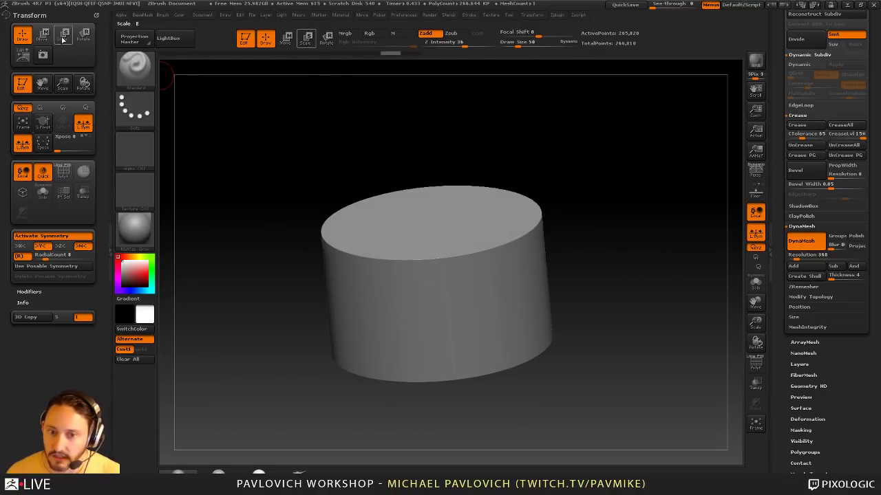
Set the radial symmetry count to 40 and bevel the cylinder's upper rim with the TrimDynamic brush
drag(51, 256, 82, 256)
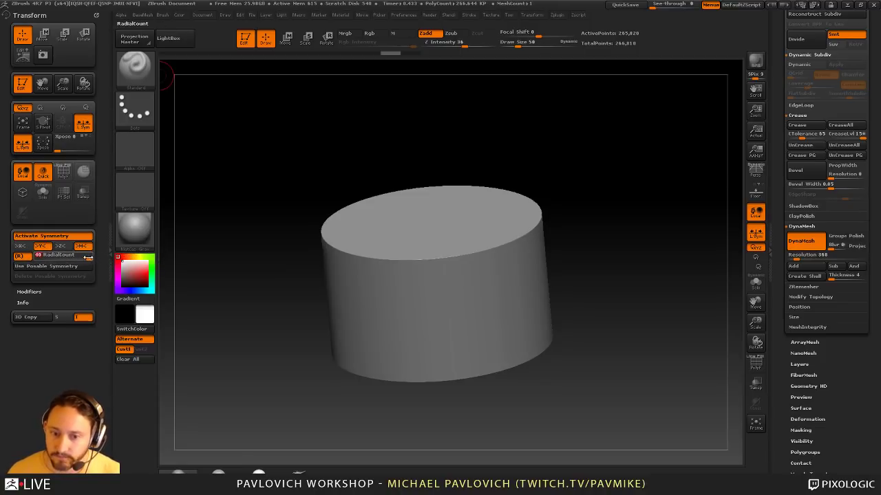
drag(576, 179, 369, 267)
key(b)
key(t)
key(d)
key(s)
drag(372, 266, 454, 257)
mouse_move(612, 234)
mouse_down()
mouse_move(637, 254)
mouse_move(643, 241)
mouse_move(600, 231)
mouse_move(585, 252)
mouse_move(621, 251)
mouse_up()
Choose the hPolish brush and convert the beveled cylinder into a new tool with Make PolyMesh3D
key(b)
key(h)
key(p)
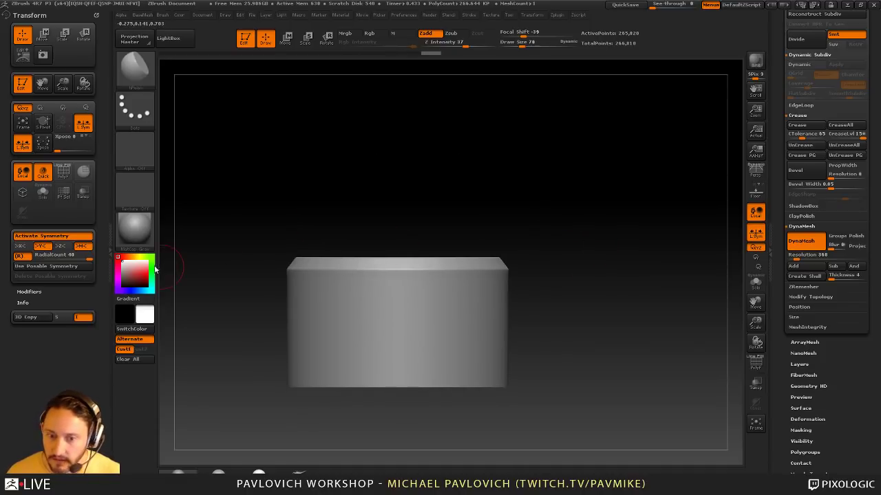
drag(197, 196, 731, 131)
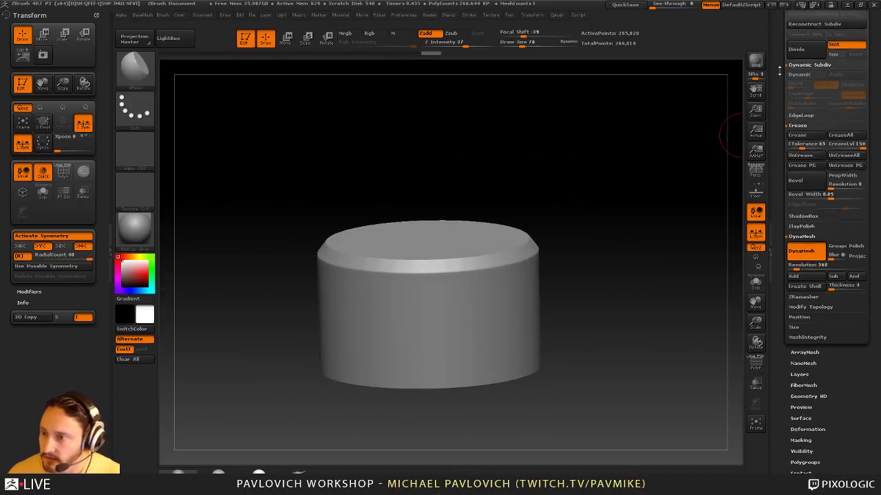
drag(779, 71, 782, 179)
click(840, 61)
alt+drag(597, 168, 605, 160)
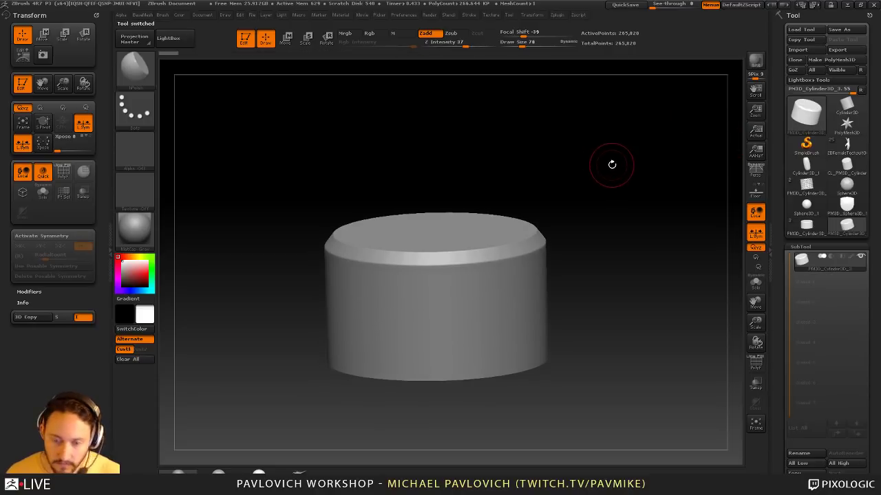
Reactivate symmetry with a radial count of 100 and polish the cylinder's beveled upper rim
click(76, 237)
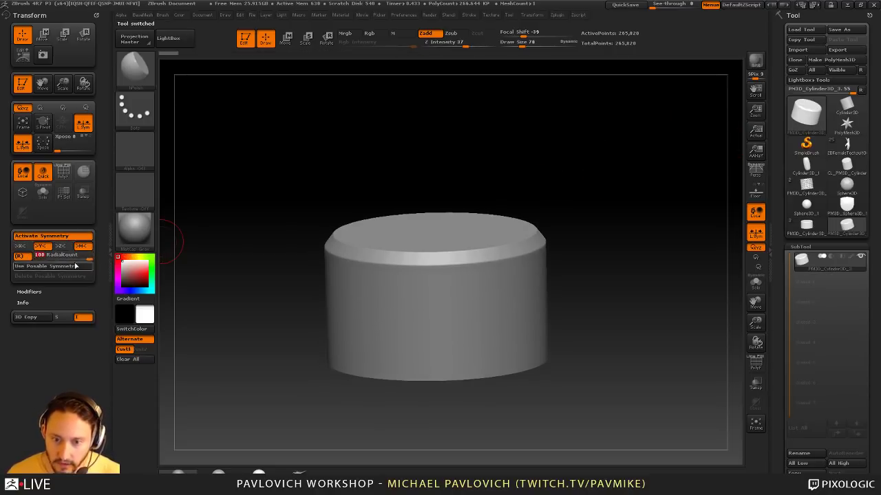
alt+drag(610, 200, 585, 204)
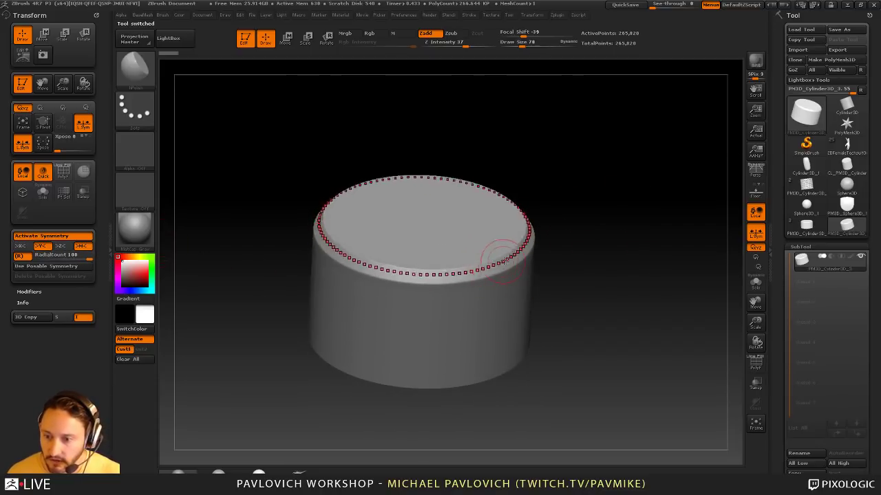
drag(505, 261, 526, 242)
Show the Spotlight reference in front view and carve the waist of the knight's base inward with the Standard brush at draw size 122
drag(616, 266, 615, 241)
key(shift+z)
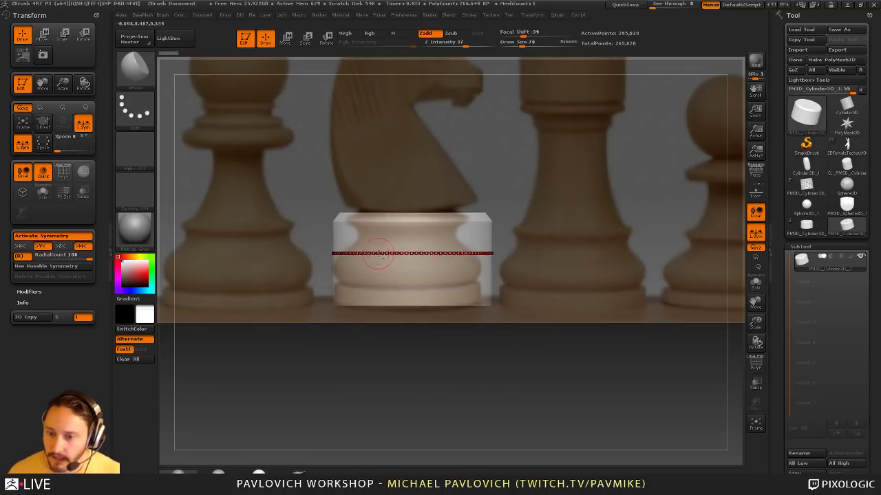
key(b)
key(s)
key(t)
alt+drag(384, 242, 407, 250)
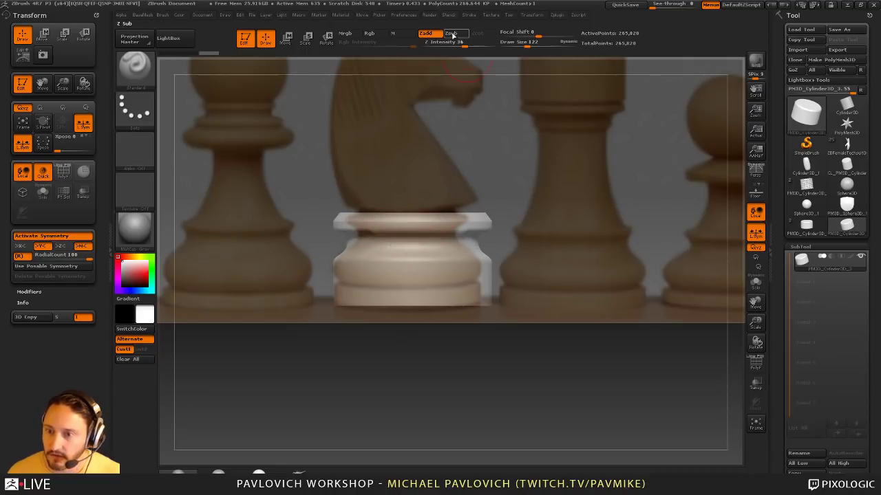
click(471, 15)
click(494, 164)
click(492, 173)
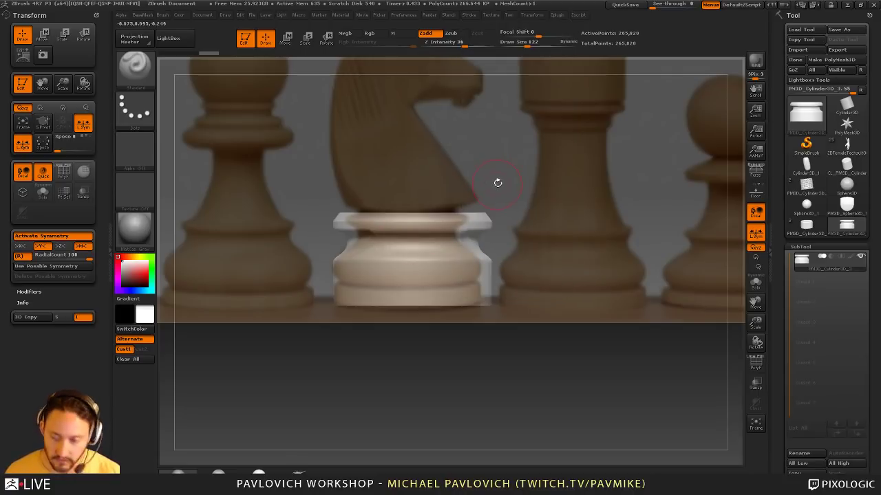
Assign Smooth Stronger as the smoothing brush and smooth the carved waist and upper rim of the knight's base
key(shift)
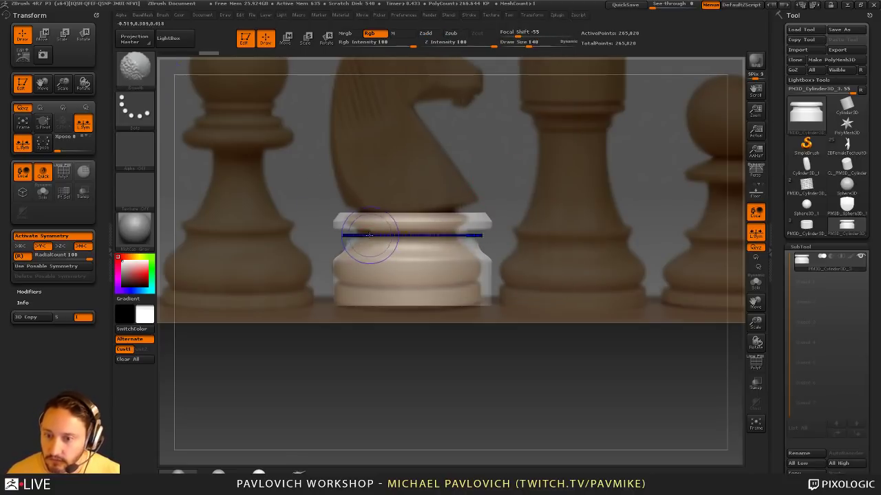
click(135, 66)
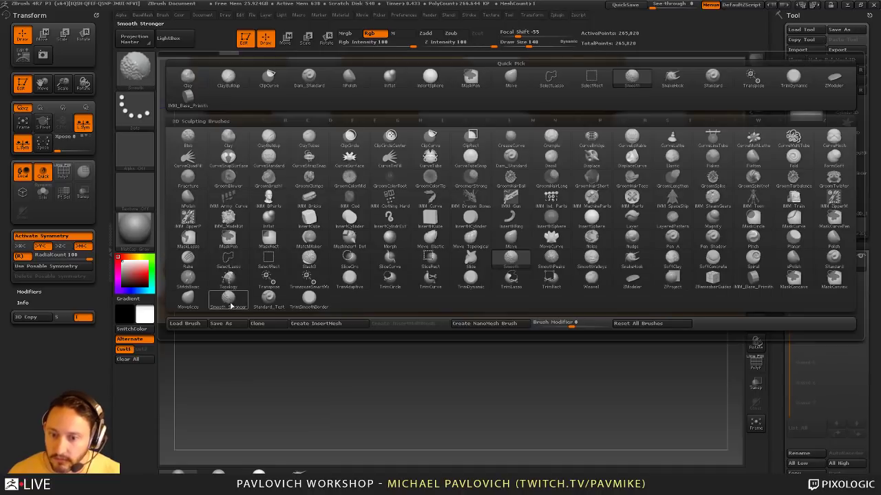
click(228, 300)
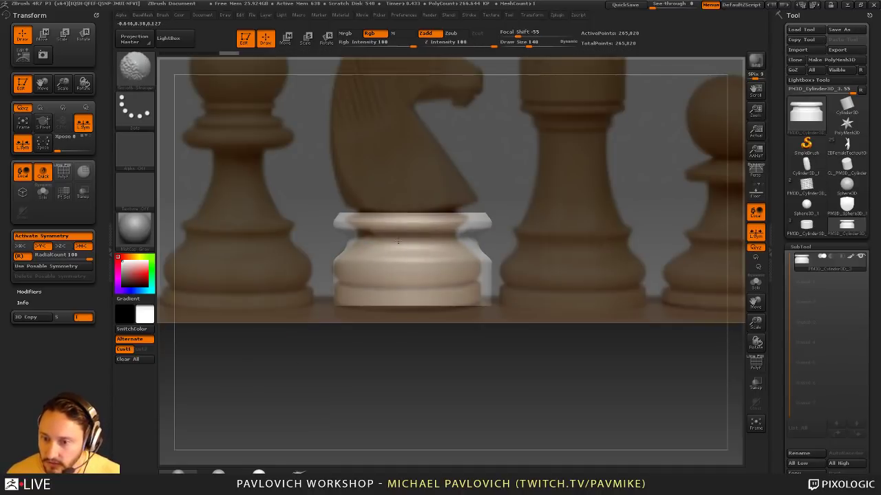
shift+drag(398, 242, 411, 232)
key(shift)
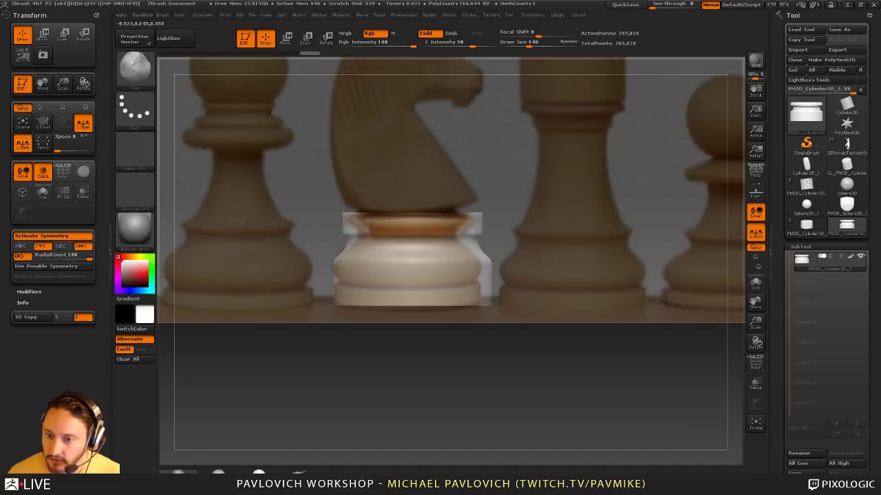
key(shift)
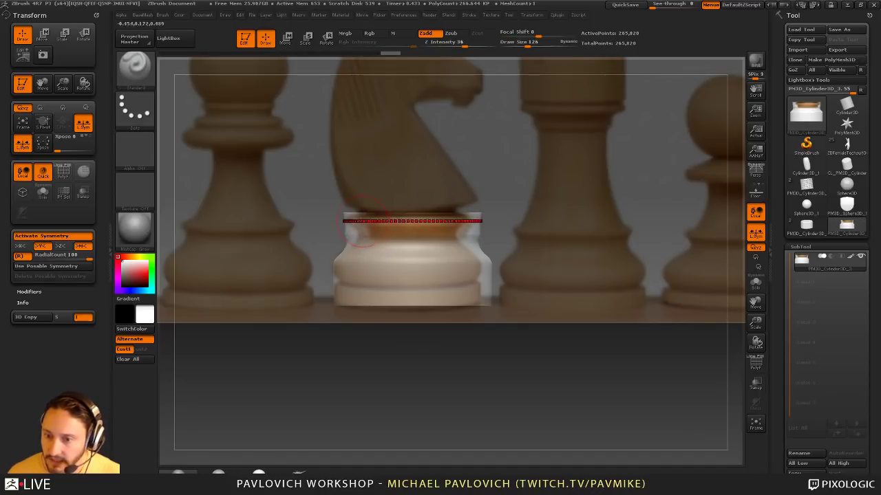
Undo the last change to the upper rim and rework it with smoothing at draw size 97
key(ctrl+z)
key([)
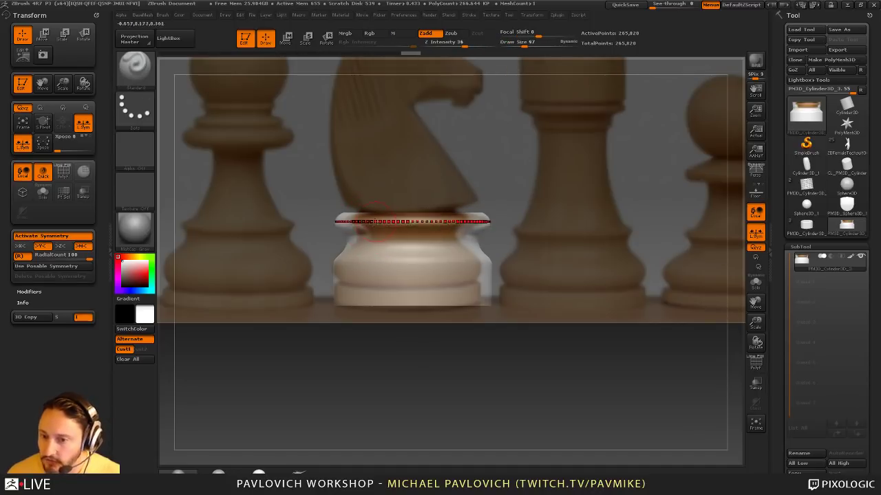
shift+drag(371, 232, 355, 221)
key(shift)
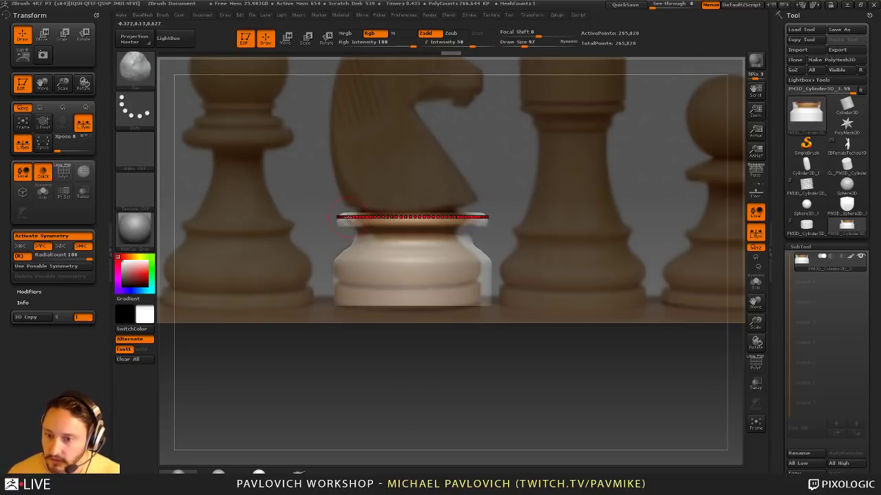
key(shift)
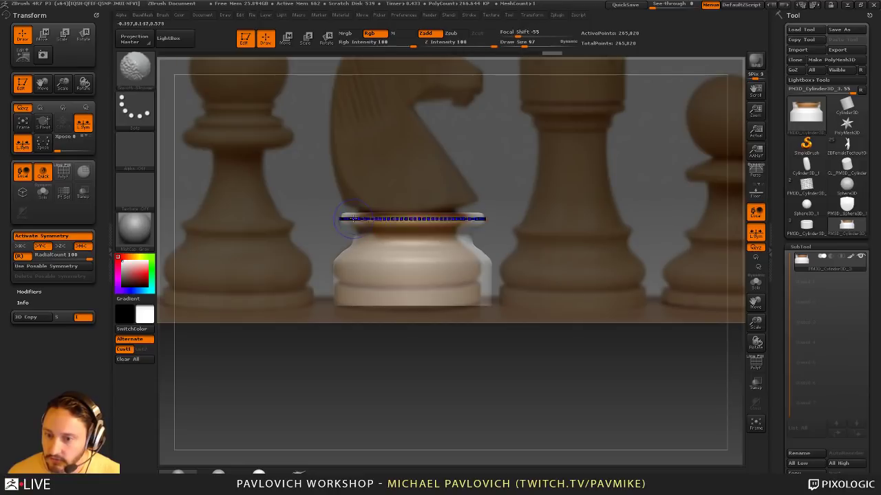
Carve the groove above the foot of the knight's base with the Standard brush at draw size 42
key(b)
key(s)
key(t)
key(s)
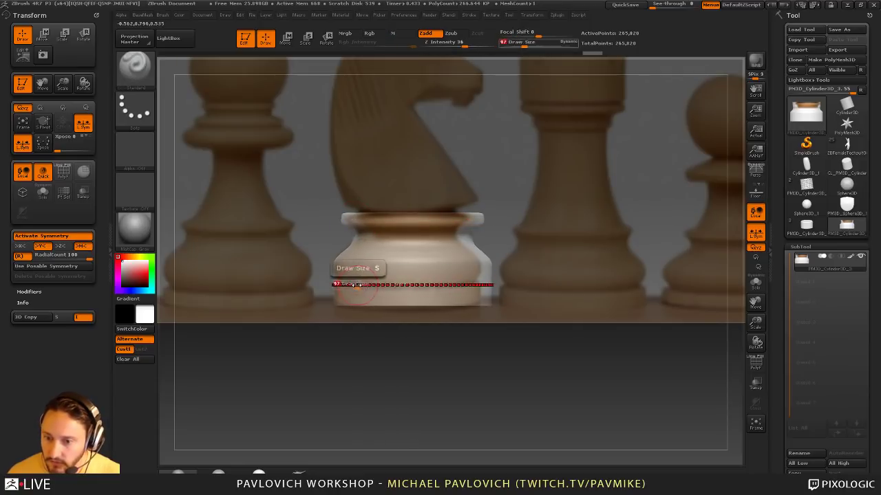
drag(351, 274, 346, 274)
alt+drag(358, 287, 353, 260)
key(s)
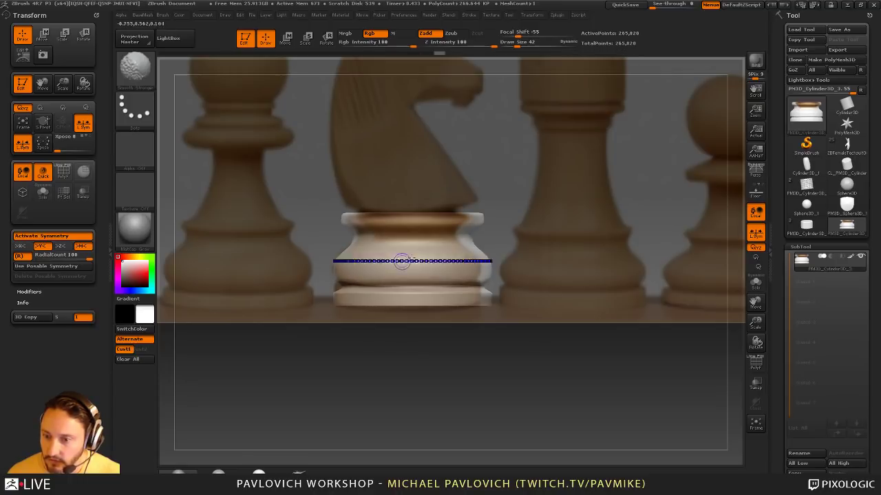
Smooth the rounded belly of the knight's base at draw size 53 to follow the reference
key(s)
drag(455, 276, 457, 276)
shift+click(419, 264)
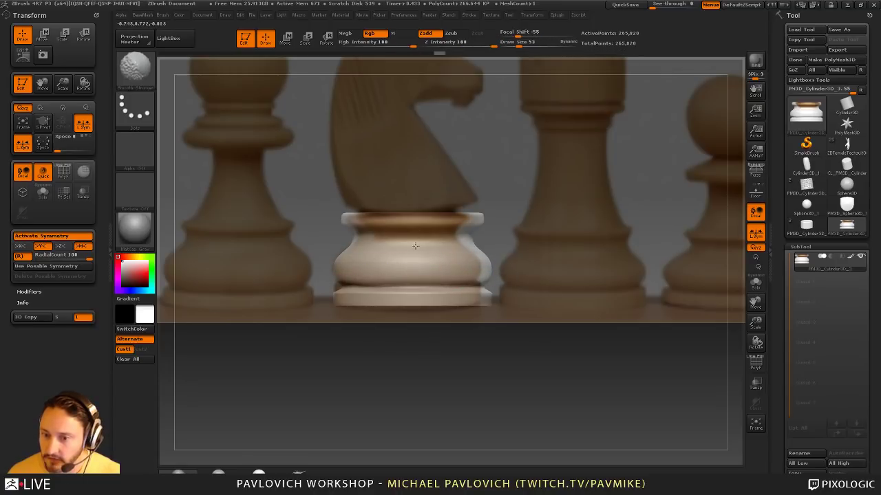
Hide the Spotlight reference and turn off Rgb for the smoothing brush
key(shift+z)
alt+drag(575, 230, 585, 284)
shift+drag(428, 268, 551, 203)
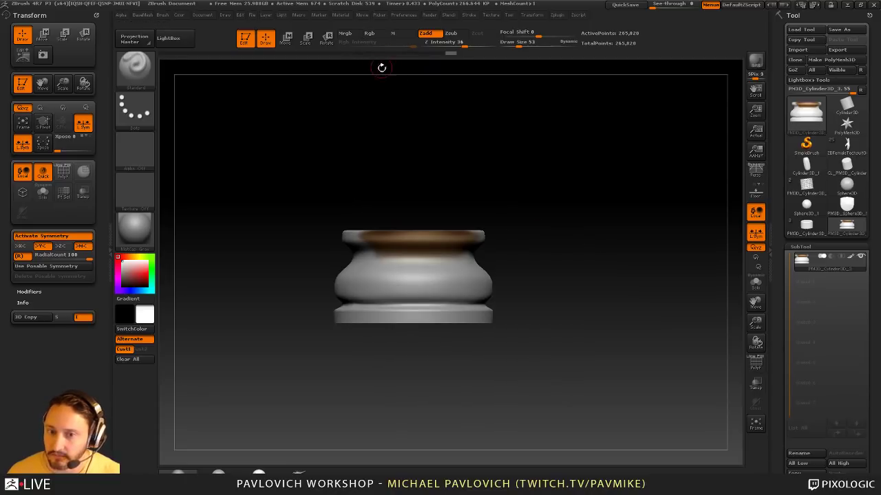
key(shift)
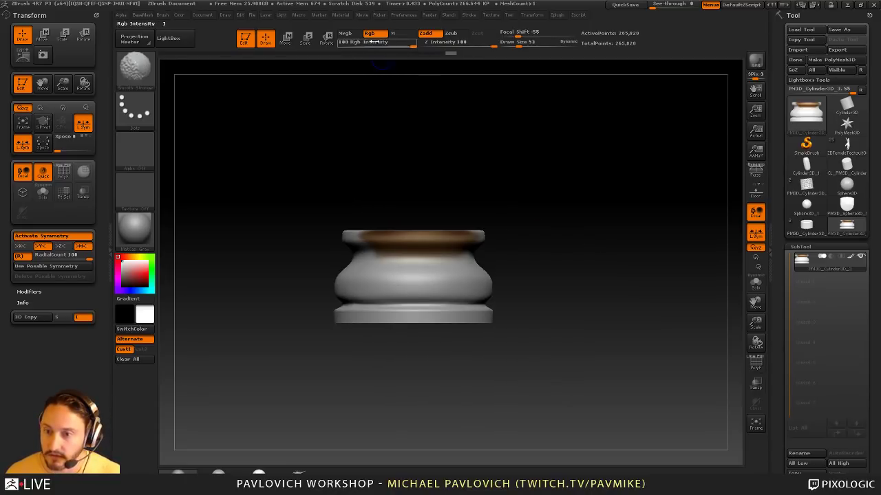
shift+click(376, 34)
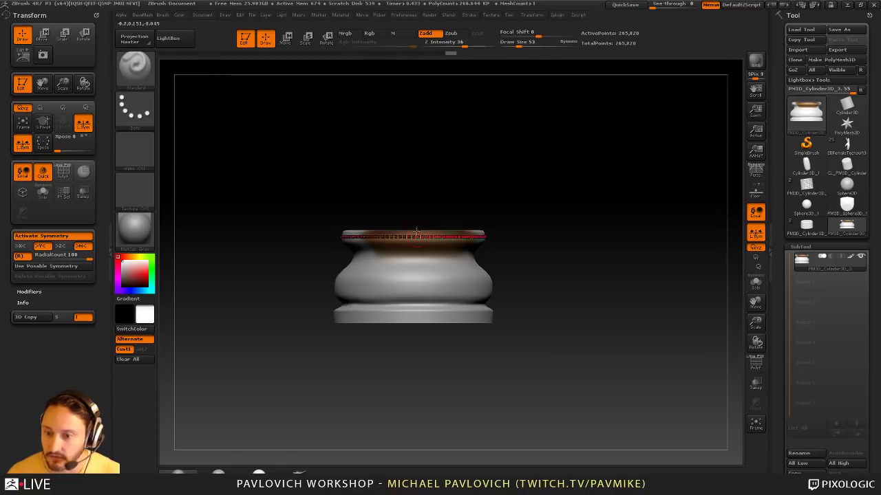
Bring back the Spotlight reference and set the Standard brush to draw size 105 with Rgb on and Zadd off
alt+drag(532, 223, 556, 212)
key(shift+z)
key(s)
drag(452, 148, 459, 150)
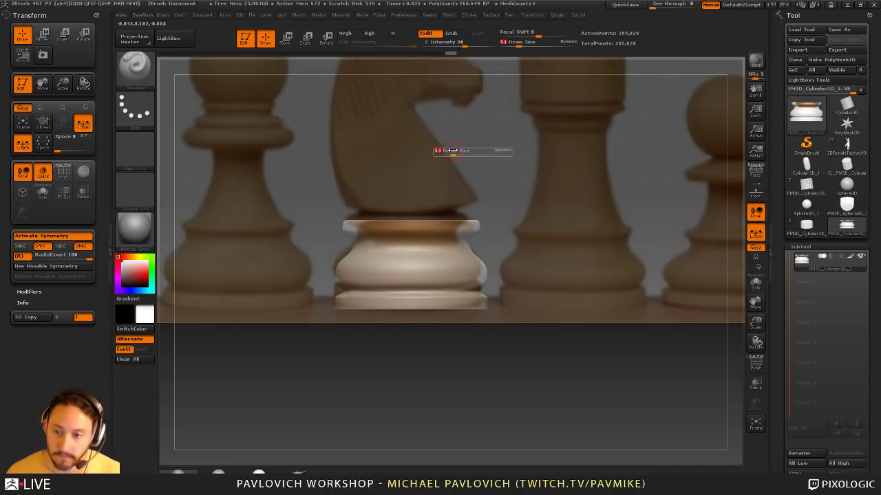
click(376, 33)
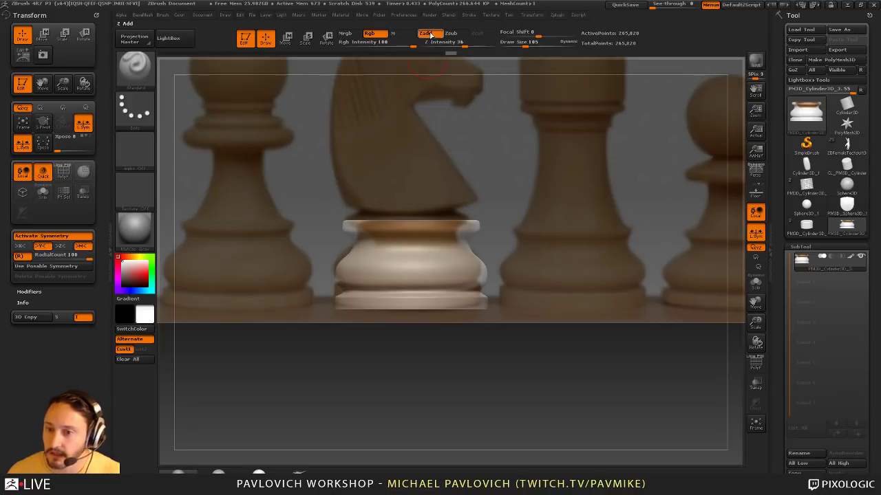
click(429, 34)
Disable symmetry and paint the reference's wood colouring onto the knight's base at a draw size of about 230
key(s)
click(403, 281)
key(x)
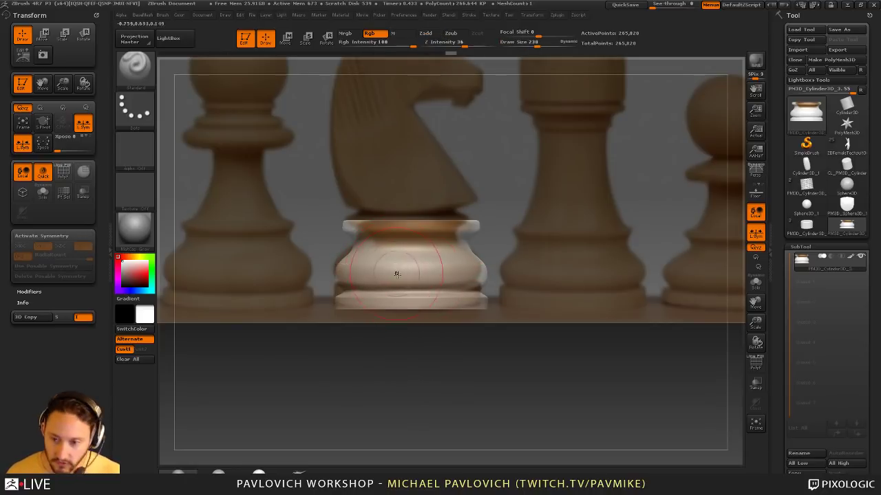
mouse_move(393, 268)
mouse_down()
mouse_move(385, 269)
mouse_move(439, 265)
mouse_up()
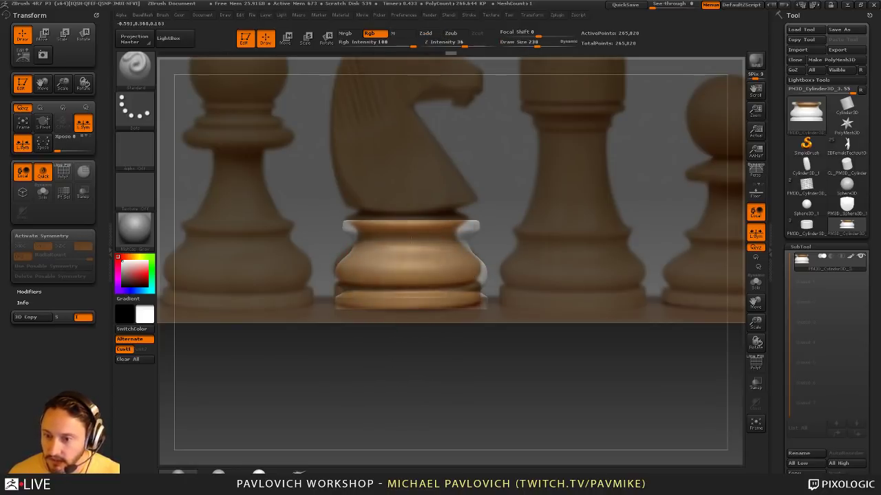
alt+drag(513, 329, 498, 189)
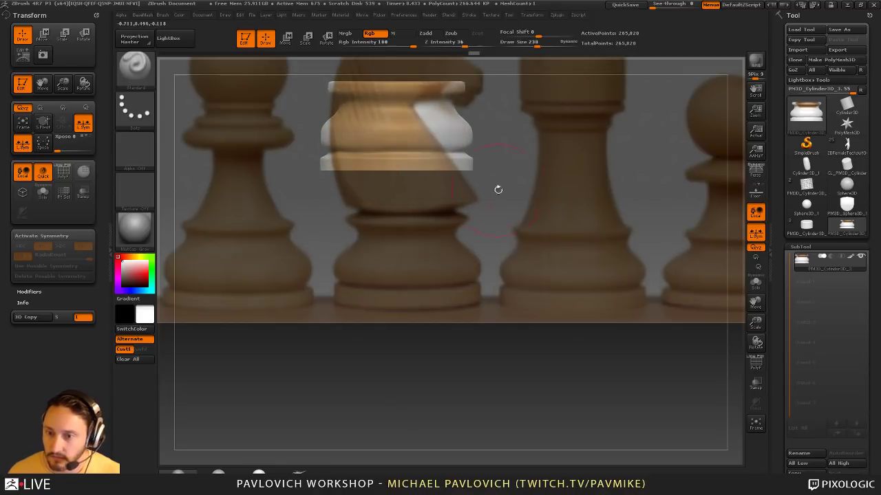
Hide the Spotlight reference and turn off the polypaint display of the base subtool
key(z)
key(shift+z)
mouse_move(549, 213)
alt+mouse_down()
mouse_move(559, 305)
mouse_move(505, 328)
mouse_move(582, 355)
mouse_move(576, 271)
mouse_move(565, 271)
alt+mouse_up()
key(s)
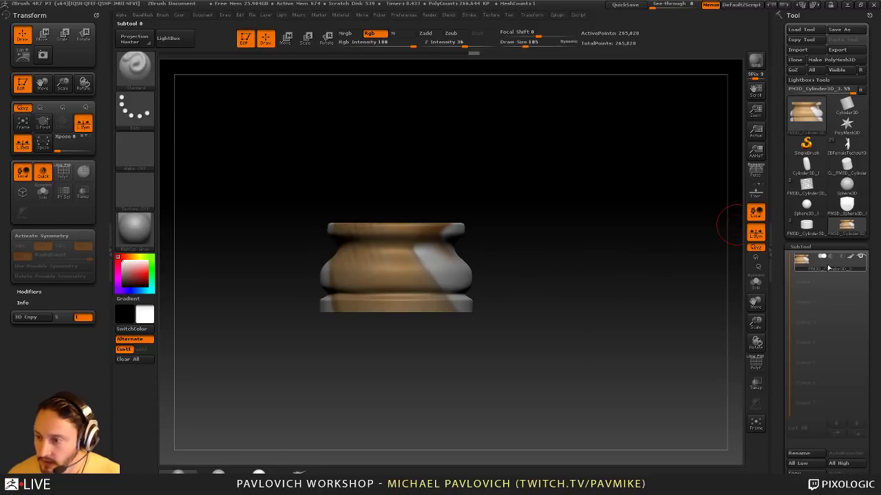
click(851, 257)
Turn radial symmetry back on and smooth the upper rim and the foot of the base at draw size 53
mouse_move(566, 220)
alt+mouse_down()
mouse_move(591, 241)
mouse_move(576, 244)
mouse_move(652, 252)
mouse_move(566, 245)
alt+mouse_up()
drag(505, 236, 444, 272)
key(x)
drag(492, 250, 535, 217)
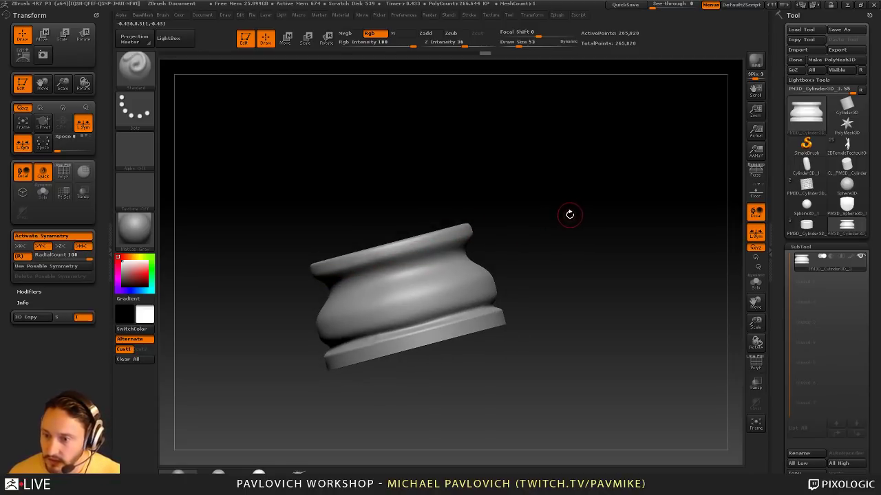
key(space)
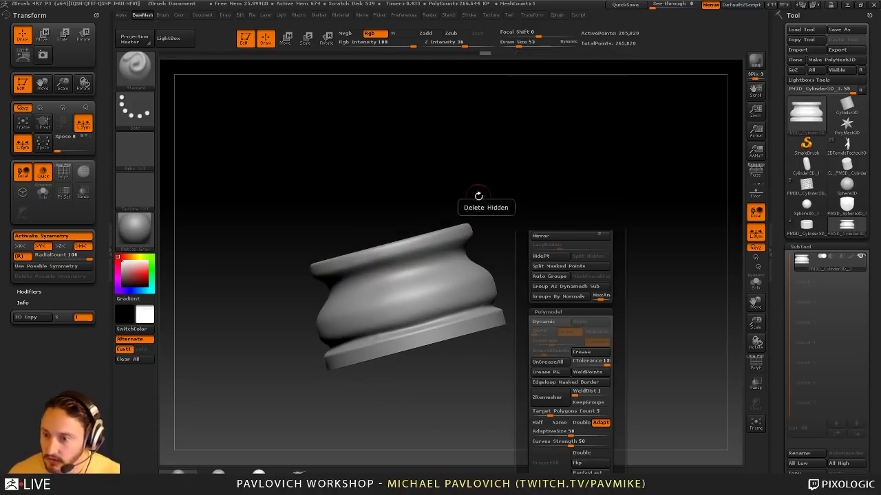
shift+drag(420, 263, 420, 260)
drag(506, 217, 498, 249)
shift+drag(417, 320, 399, 330)
Set the Standard brush to draw size 8, turning Zadd on and Rgb off, and face the base from the front
key(s)
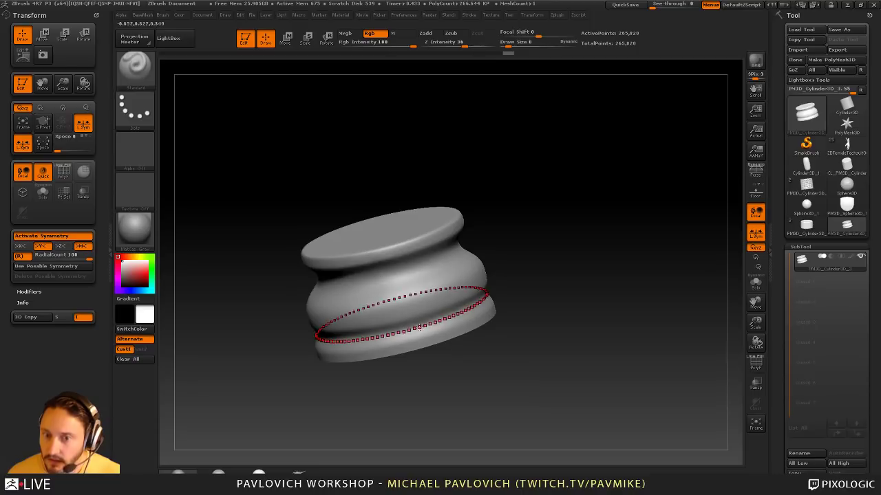
click(425, 33)
click(378, 32)
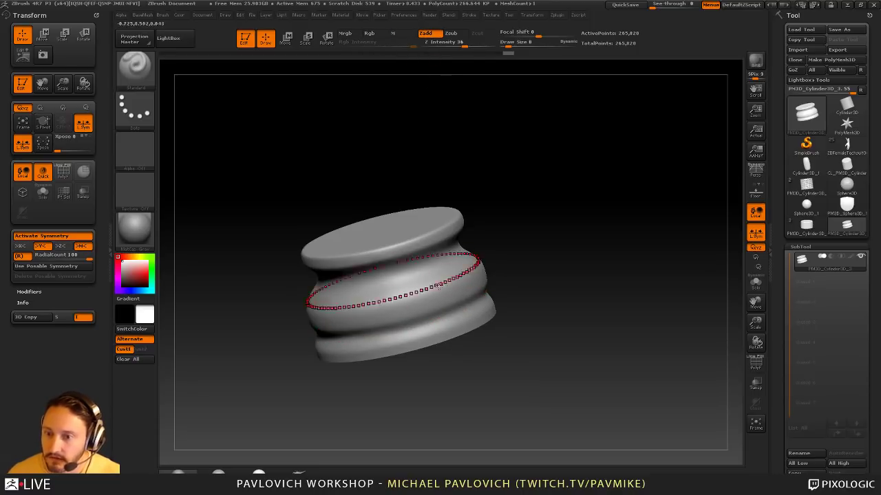
shift+drag(515, 310, 531, 307)
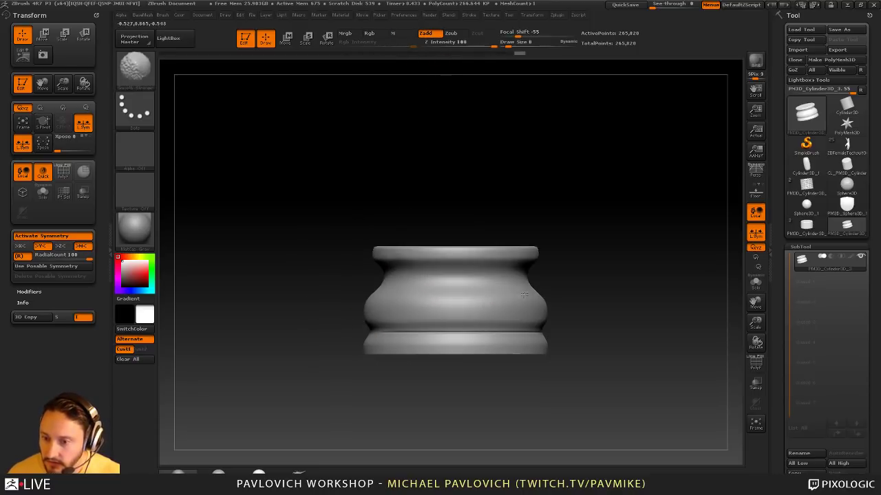
alt+drag(597, 267, 561, 271)
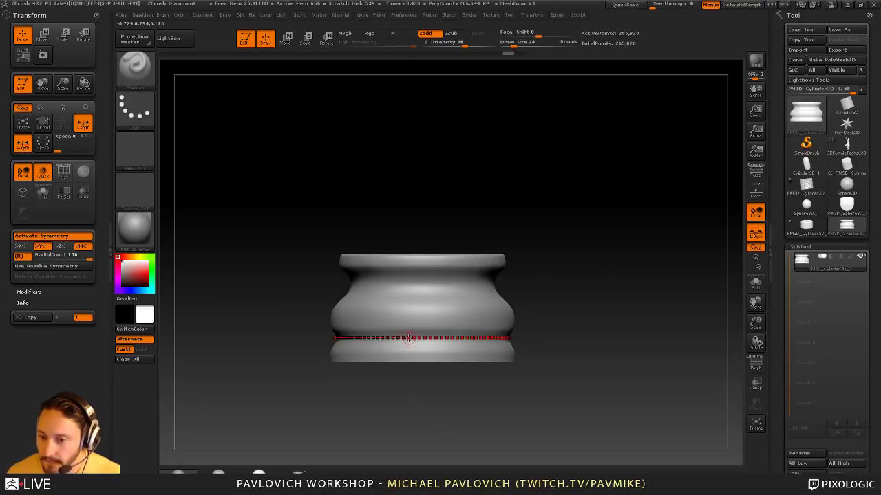
Build up the top edge of the foot with the Standard brush at draw size 17 and smooth it
key(s)
click(399, 341)
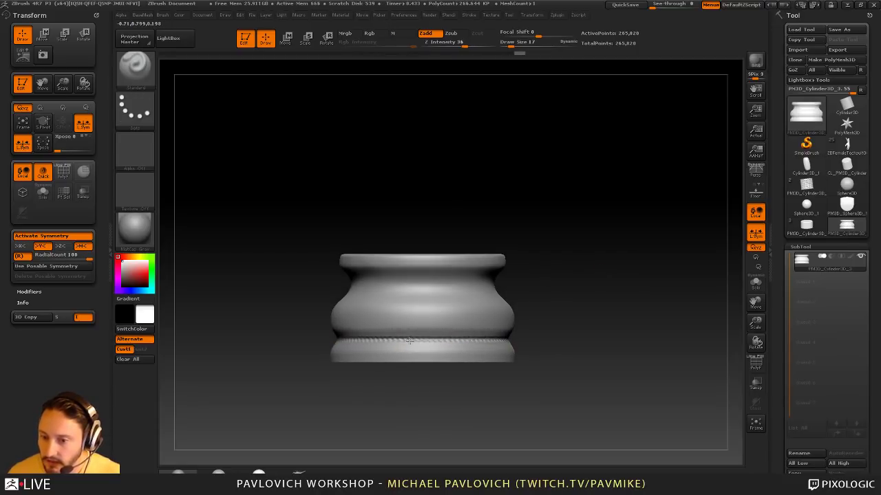
shift+drag(412, 340, 443, 340)
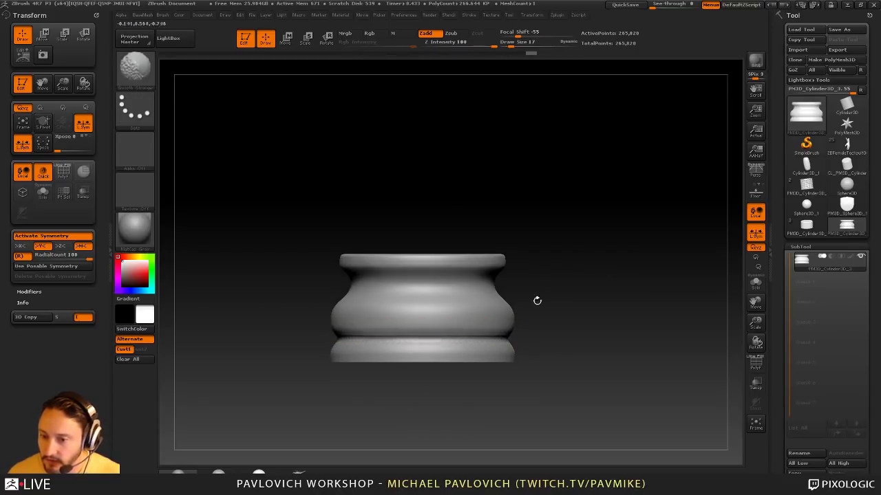
Apply Mirror And Weld to the knight's base
key(2)
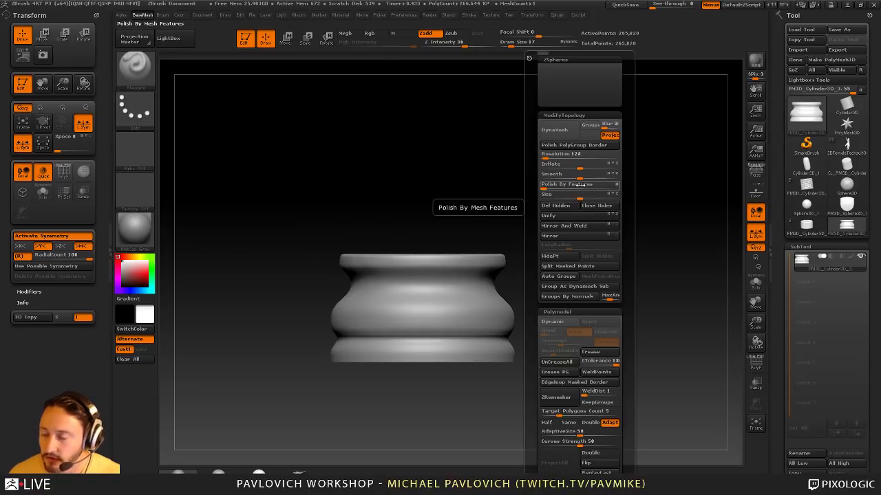
drag(772, 222, 770, 129)
scroll(770, 130, down, 2)
key(g)
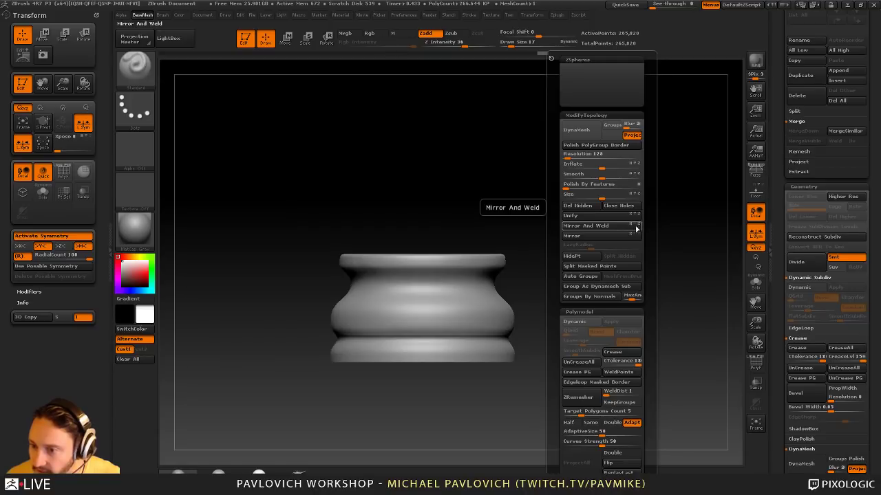
click(612, 227)
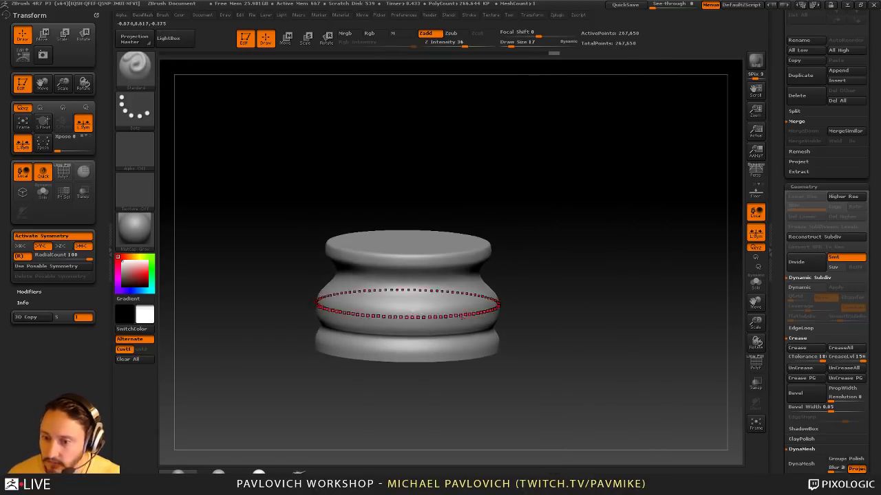
Smooth the top edge of the foot and the groove above it at draw size 15
shift+drag(417, 337, 390, 338)
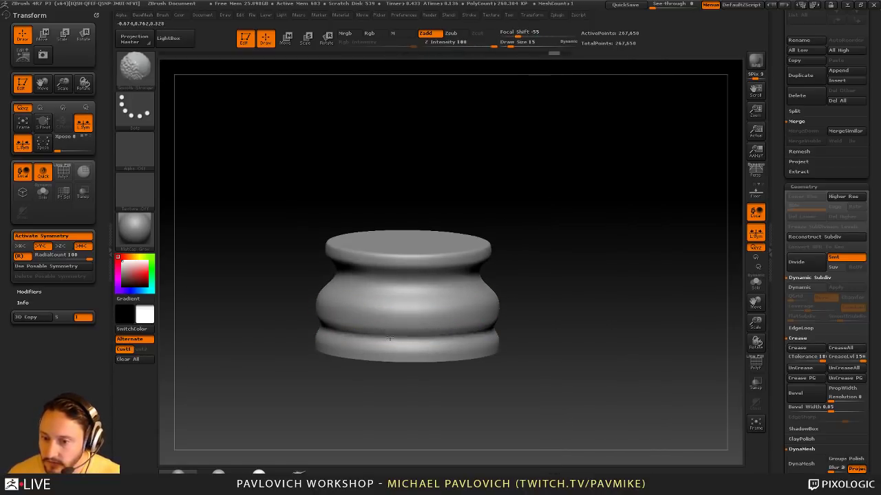
shift+right_drag(390, 338, 407, 326)
drag(428, 335, 406, 340)
Deepen the neck beneath the upper rim with the Standard brush at draw size 42 and smooth the transition
key(bracketright)
key(bracketright)
key(bracketright)
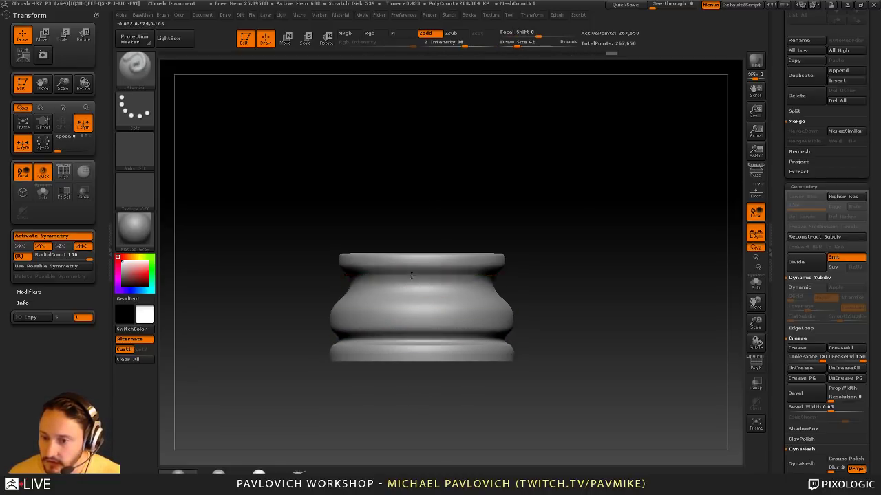
mouse_move(412, 275)
alt+mouse_down()
mouse_move(424, 279)
mouse_move(415, 284)
alt+mouse_up()
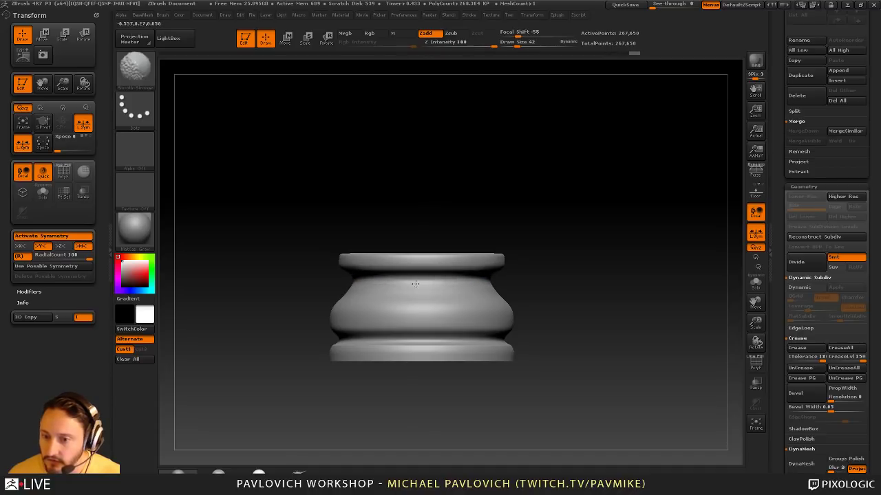
Flatten the outer edge of the upper rim with the TrimDynamic brush at draw size 42
mouse_move(523, 271)
mouse_down()
mouse_move(556, 246)
mouse_move(538, 259)
mouse_move(547, 238)
mouse_move(536, 206)
mouse_up()
key(b)
key(t)
key(d)
drag(426, 262, 412, 262)
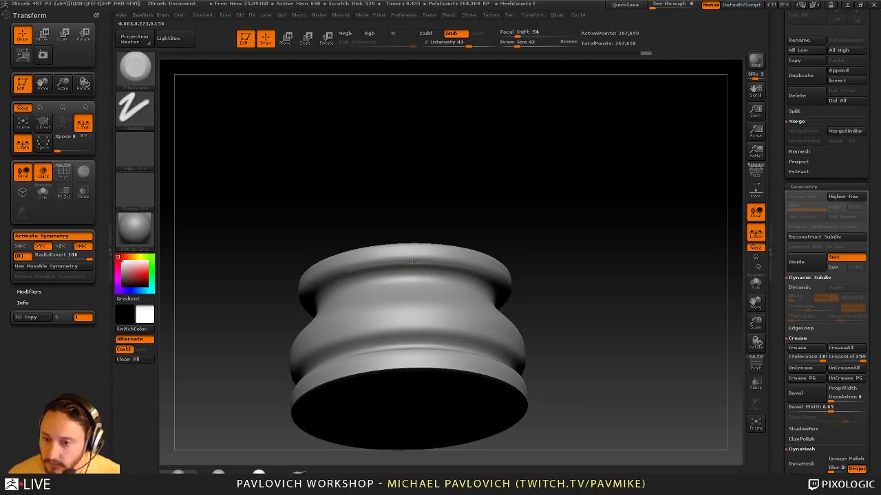
drag(511, 226, 539, 256)
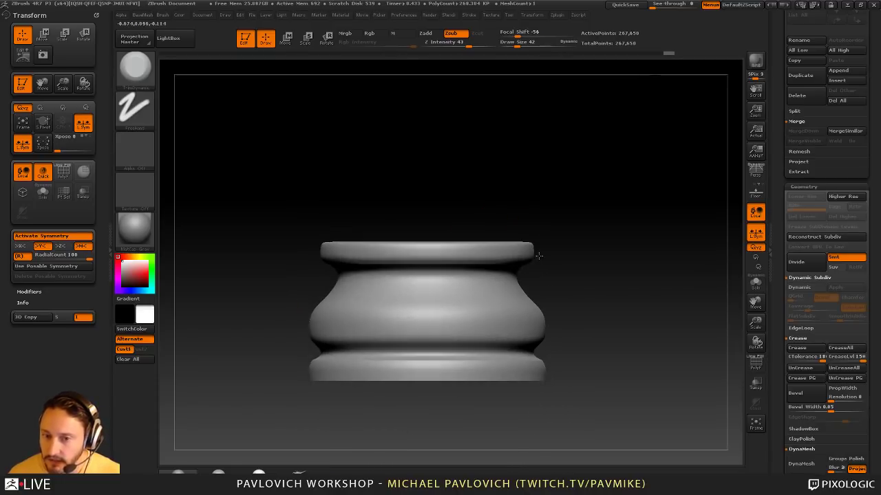
Turn off local symmetry and trim the underside of the upper rim with TrimDynamic, ending at draw size 37
click(756, 234)
drag(647, 318, 630, 269)
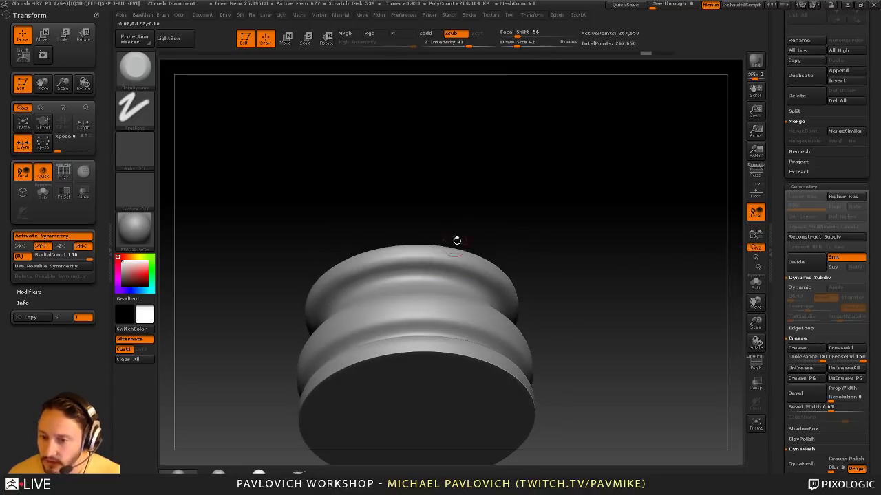
mouse_move(458, 240)
mouse_down()
mouse_move(450, 270)
mouse_move(430, 260)
mouse_up()
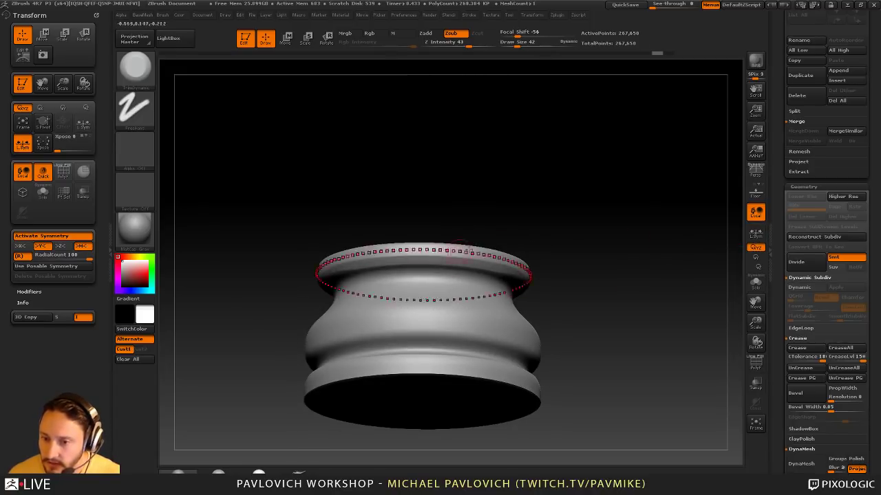
key(shift+b)
click(592, 226)
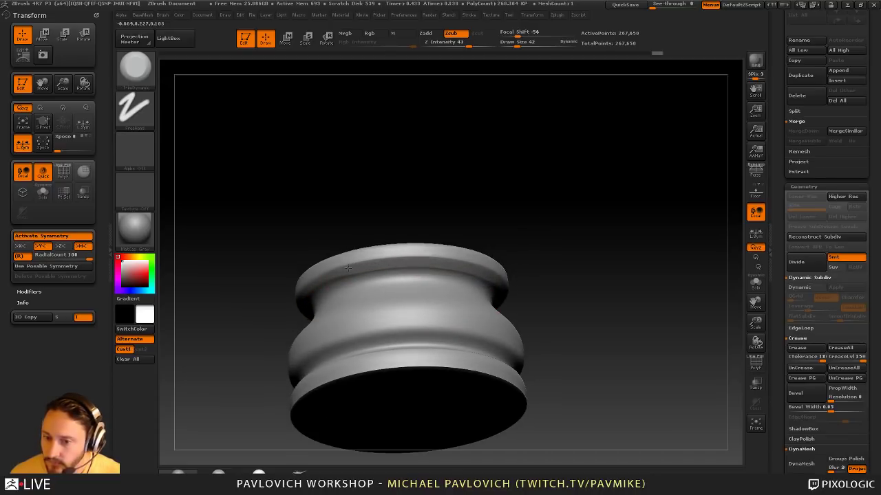
mouse_move(514, 220)
mouse_down()
mouse_move(520, 197)
mouse_move(578, 283)
mouse_move(543, 254)
mouse_move(576, 280)
mouse_move(589, 274)
mouse_move(590, 257)
mouse_move(616, 265)
mouse_up()
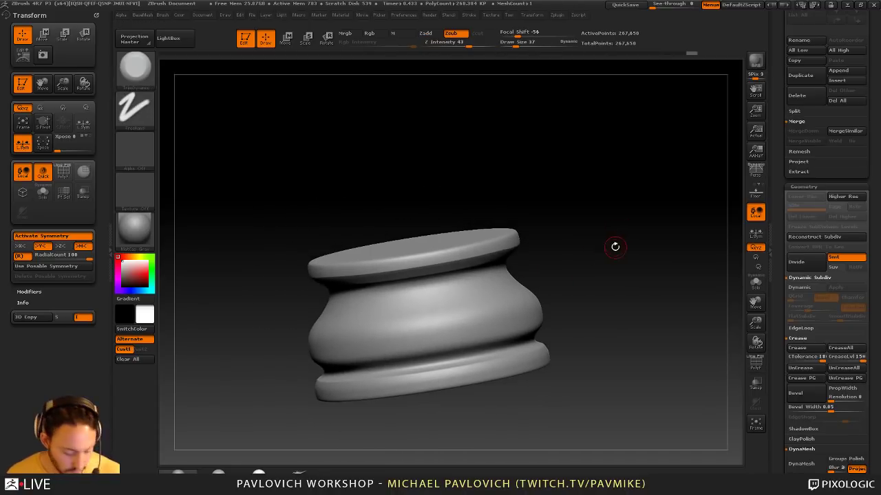
Show the Spotlight reference over a front view of the base, switch to the Standard brush at draw size 101 and disable symmetry
key(shift+z)
mouse_move(603, 350)
shift+mouse_down()
mouse_move(607, 364)
mouse_move(591, 306)
mouse_move(584, 354)
shift+mouse_up()
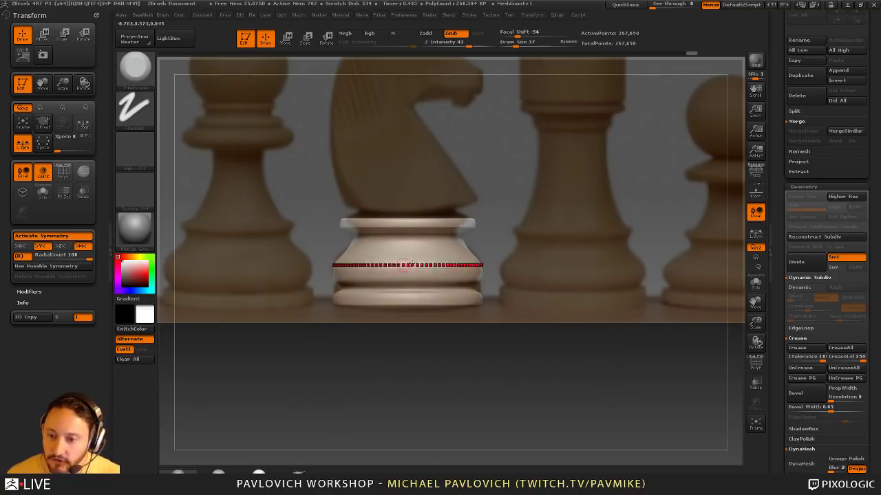
key(b)
key(s)
key(t)
key(s)
drag(440, 258, 432, 257)
alt+drag(453, 353, 438, 229)
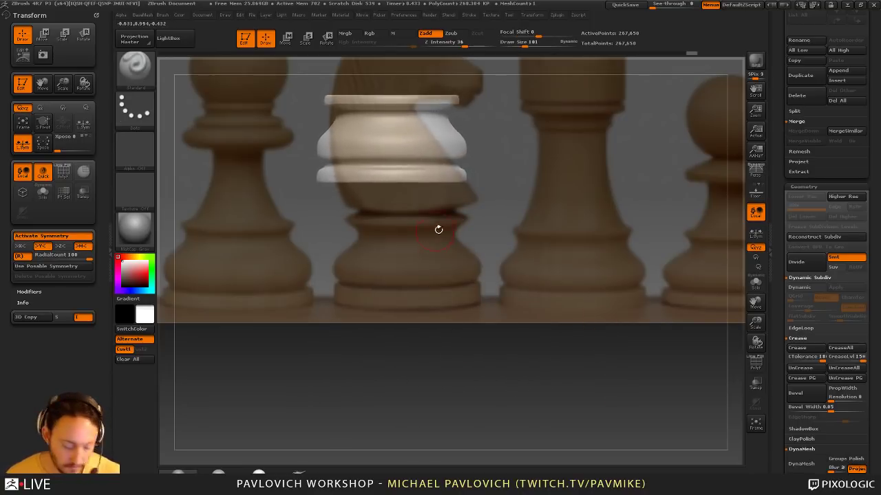
key(x)
Try sculpting the base's belly through the Spotlight reference with the Standard brush at draw size 82
key(s)
click(250, 166)
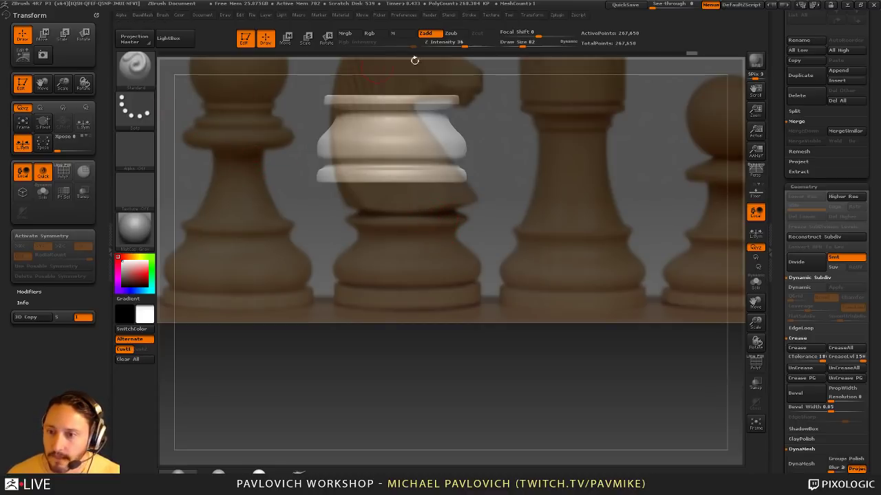
alt+right_drag(388, 133, 373, 100)
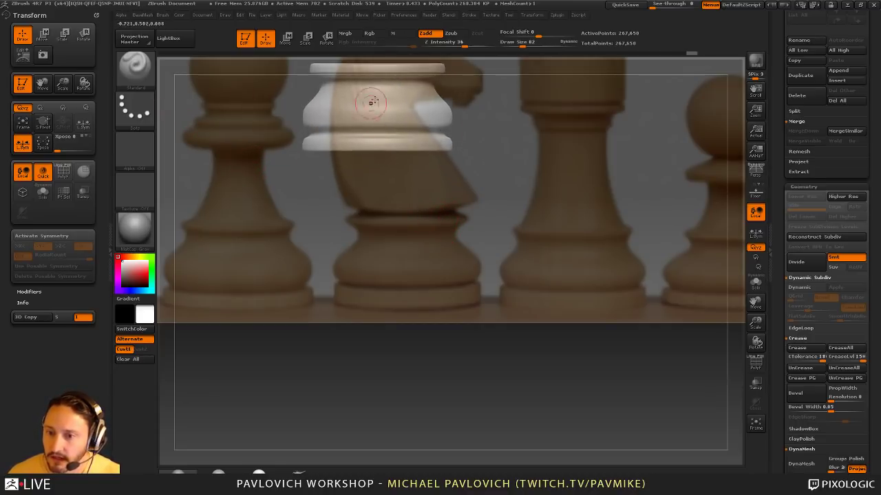
mouse_move(349, 105)
mouse_down()
mouse_move(368, 80)
mouse_move(379, 115)
mouse_up()
Hide the Spotlight reference and undo the sculpting on the base's belly
key(shift+z)
alt+right_drag(340, 101, 372, 271)
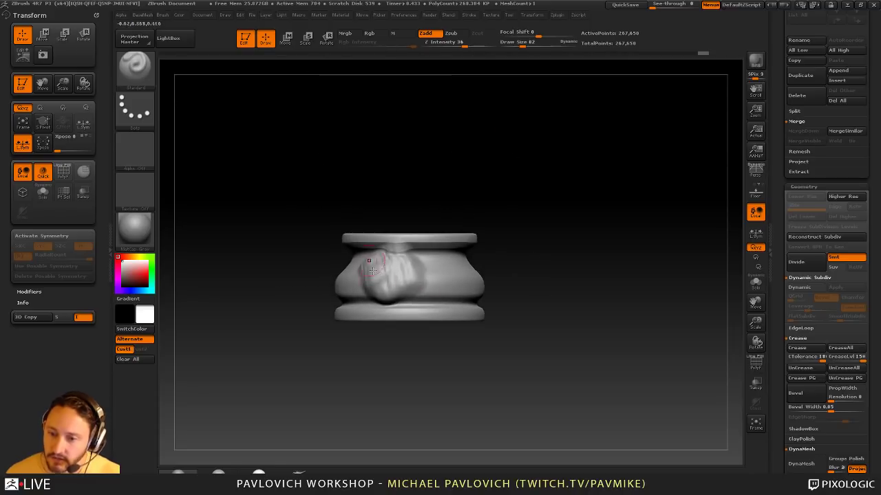
drag(462, 214, 545, 254)
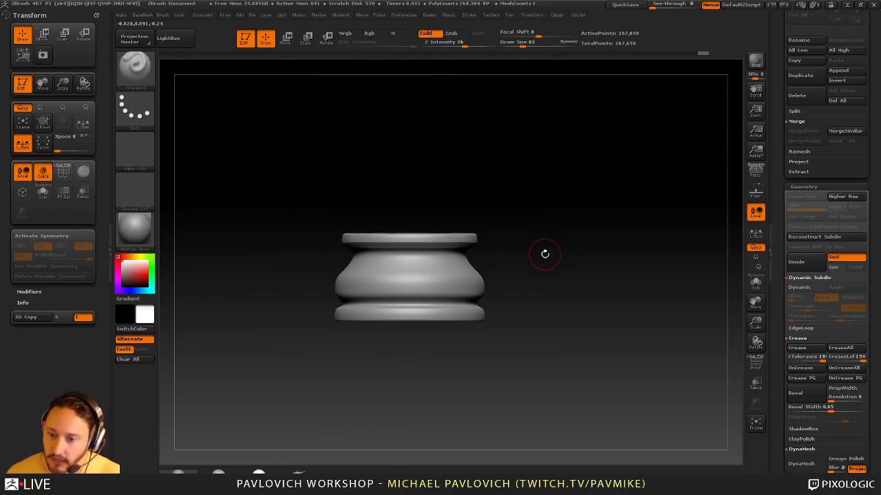
Replace the docked Transform palette with the Brush palette, restore its brush list and open its curve settings
click(99, 16)
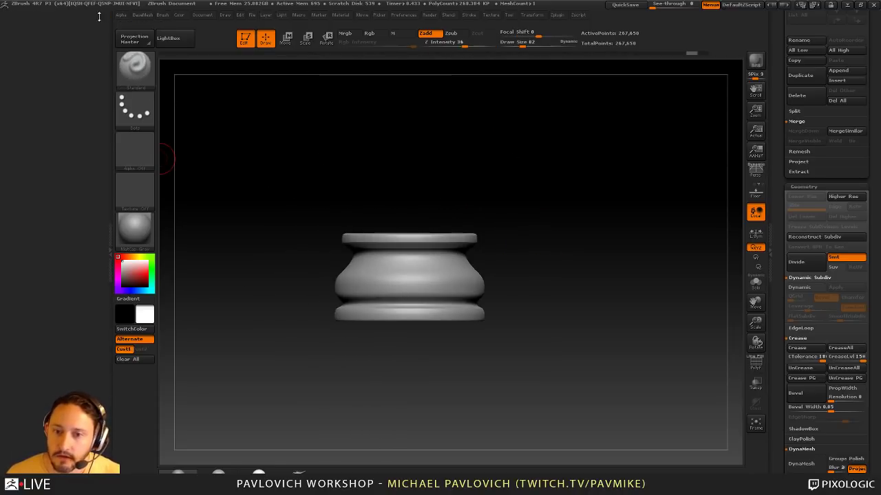
click(158, 18)
click(161, 25)
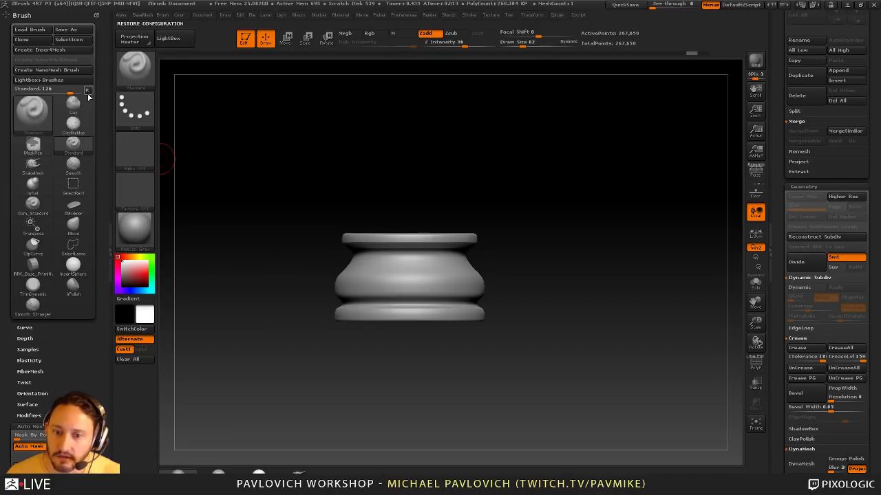
click(87, 91)
click(42, 187)
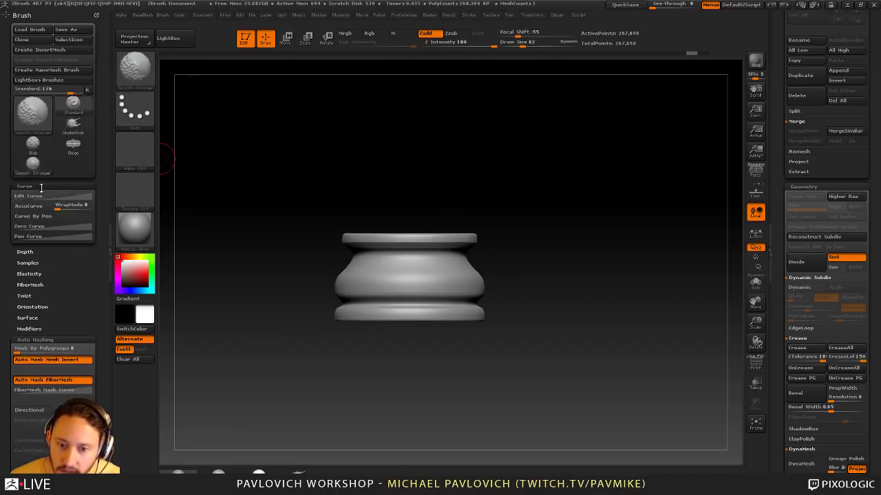
Collapse the brush's curve settings and open its Samples settings
key(shift)
click(31, 186)
click(36, 206)
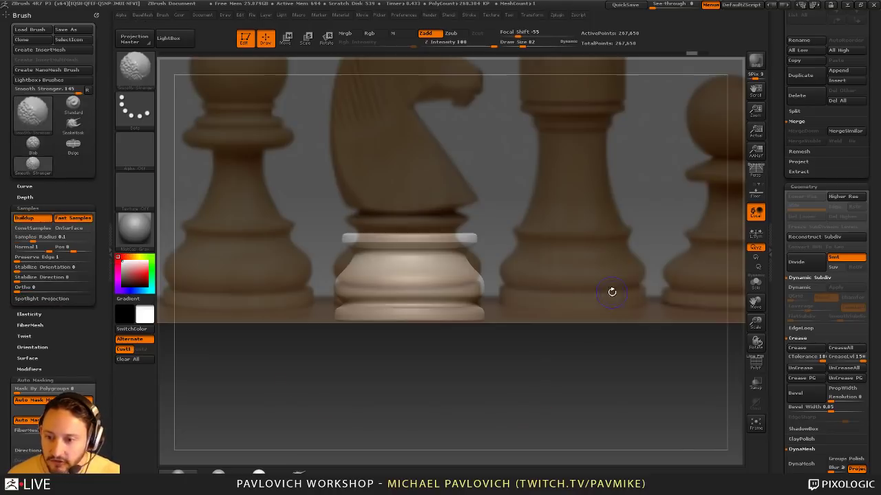
Show the Spotlight reference, move the base below the image, test the Standard brush at draw size 97 on its belly and undo the stroke
key(shift+z)
alt+drag(597, 289, 597, 269)
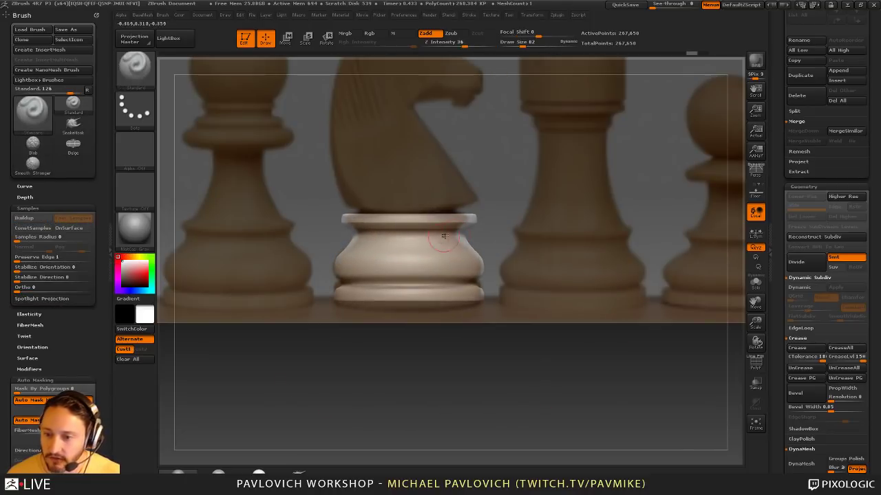
mouse_move(531, 218)
alt+mouse_down()
mouse_move(515, 296)
mouse_move(521, 367)
mouse_move(482, 380)
alt+mouse_up()
key(s)
drag(388, 404, 475, 417)
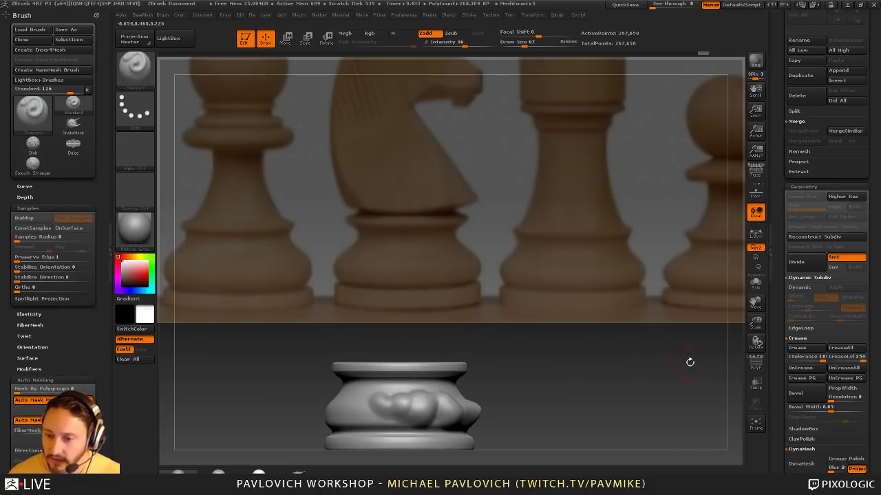
key(ctrl+z)
Move the base up over the Spotlight reference, try a stroke there, bring the base back down and hide the reference
mouse_move(585, 380)
alt+mouse_down()
mouse_move(597, 253)
mouse_move(570, 148)
alt+mouse_up()
mouse_move(382, 88)
mouse_down()
mouse_move(357, 103)
mouse_move(375, 126)
mouse_up()
alt+drag(541, 171, 571, 424)
key(shift+z)
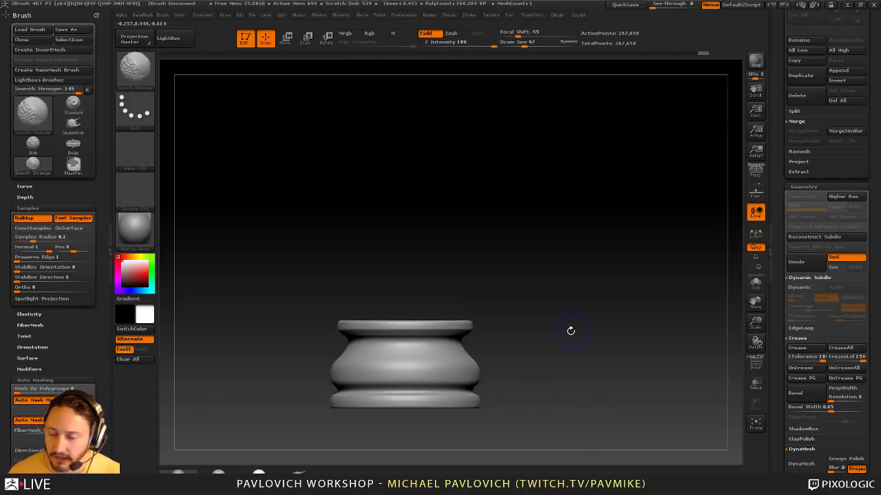
drag(548, 276, 578, 260)
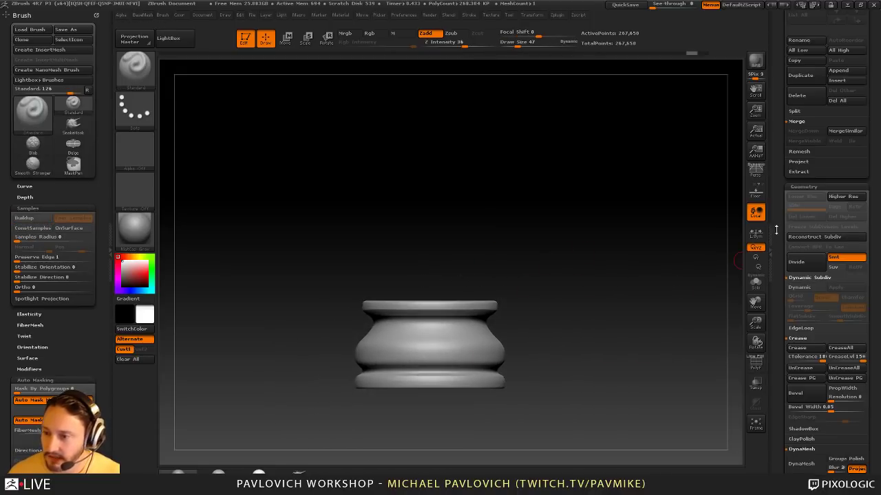
Line up the base with the knight's base in the Spotlight reference, duplicate its subtool and select the lower copy
drag(776, 230, 780, 350)
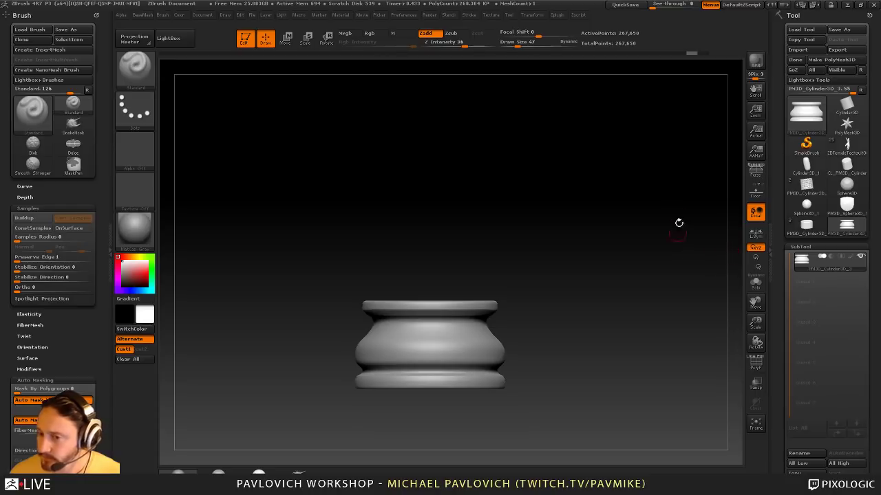
key(shift+z)
alt+drag(602, 308, 594, 244)
drag(783, 351, 783, 213)
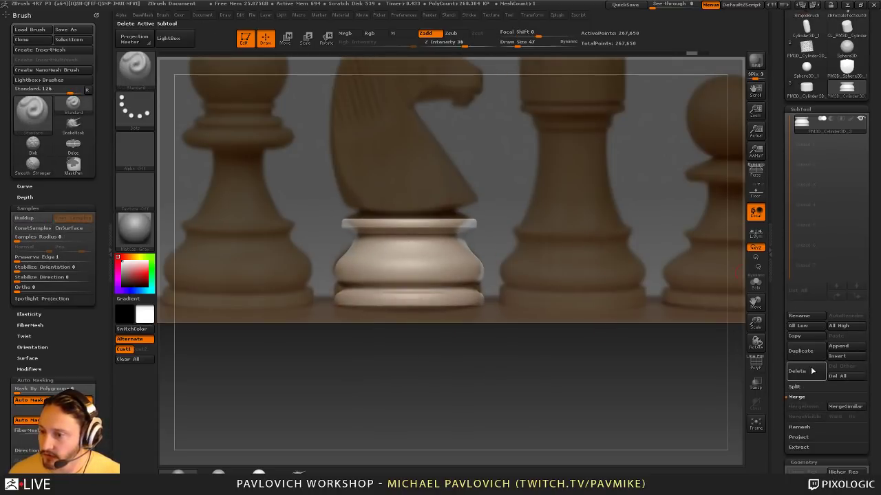
click(800, 351)
click(828, 150)
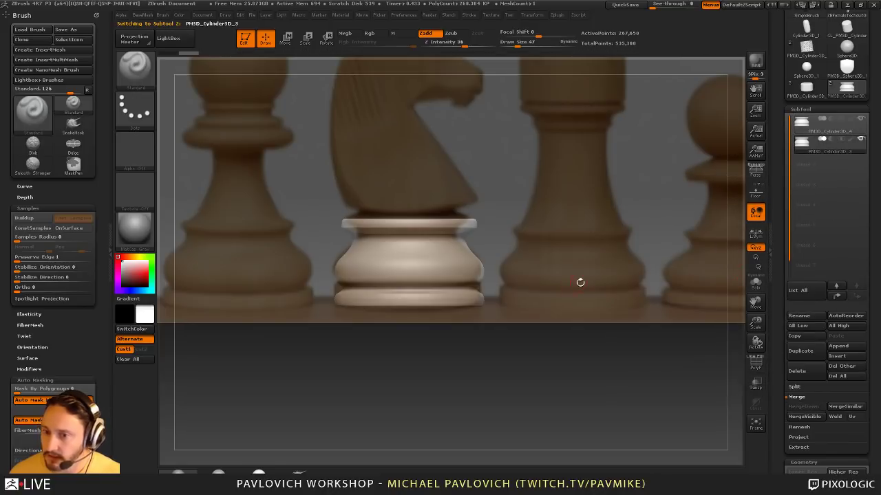
Shift the Spotlight reference down until the whole knight is in view, and hide the reference
key(z)
drag(572, 135, 573, 213)
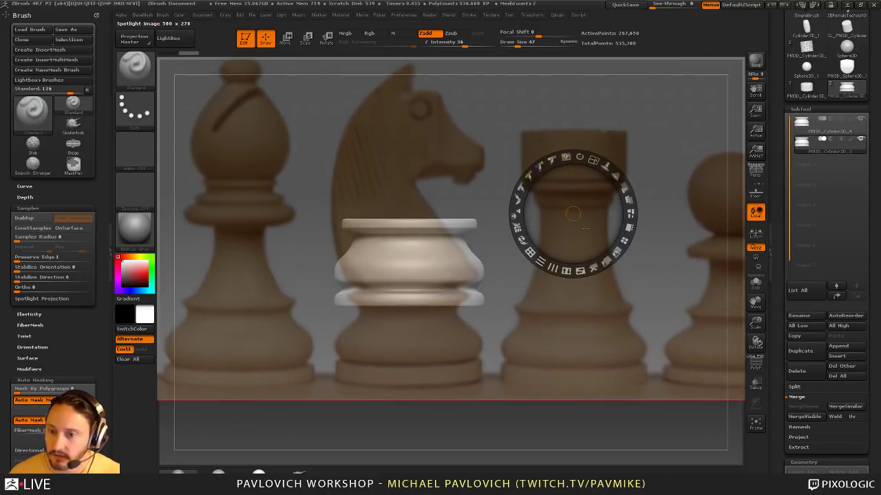
drag(611, 154, 610, 187)
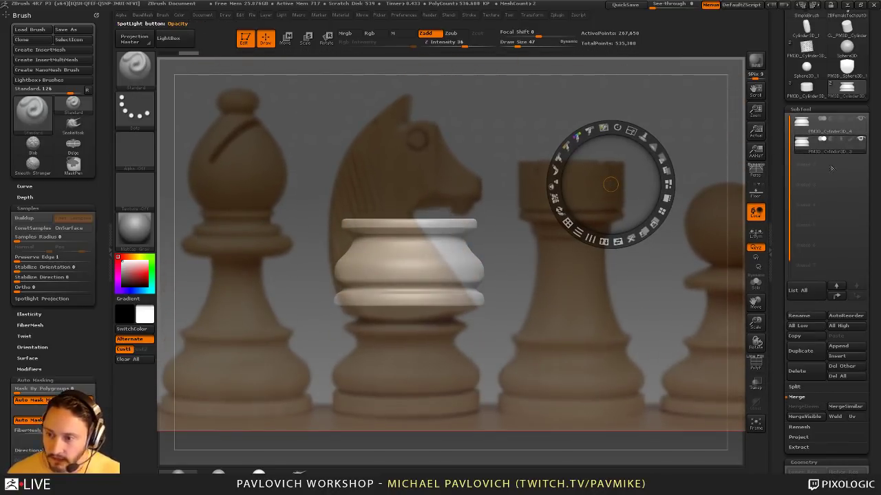
key(shift+z)
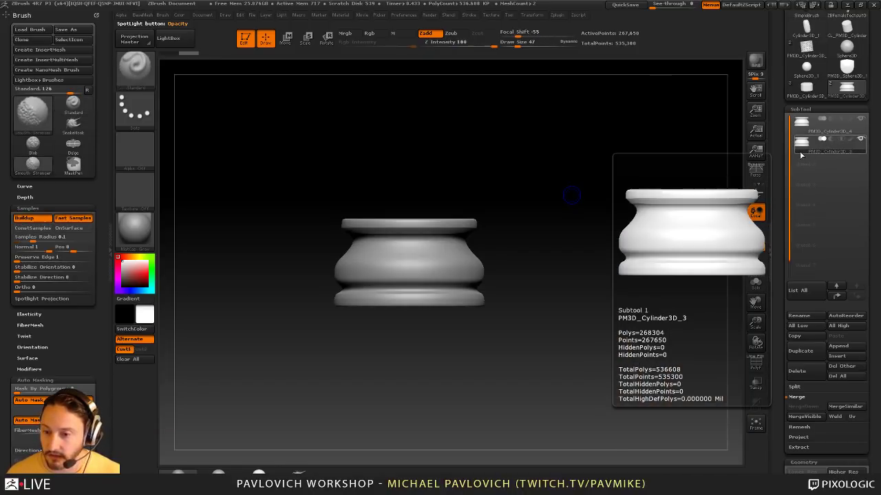
key(shift+z)
scroll(771, 271, down, 5)
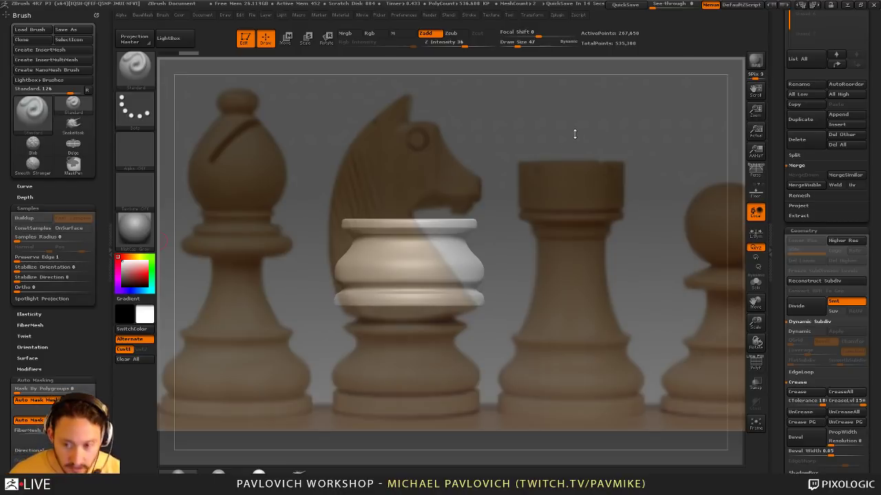
drag(567, 151, 572, 163)
key(shift+z)
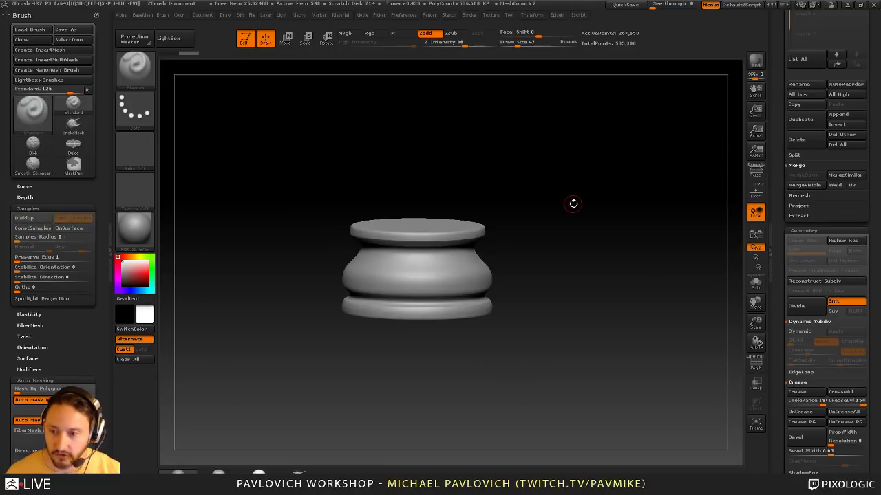
Examine the base's polygon wireframe up close, and turn the wireframe display off
click(755, 365)
drag(588, 245, 550, 234)
shift+drag(648, 316, 653, 299)
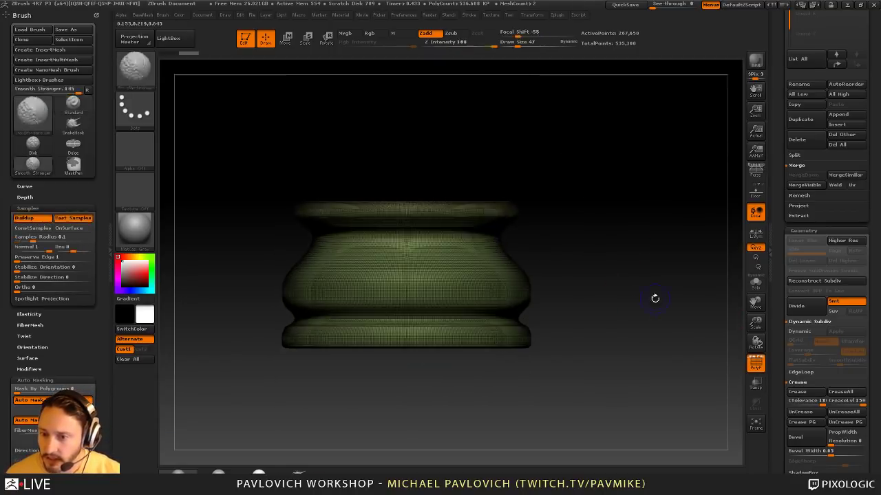
click(755, 365)
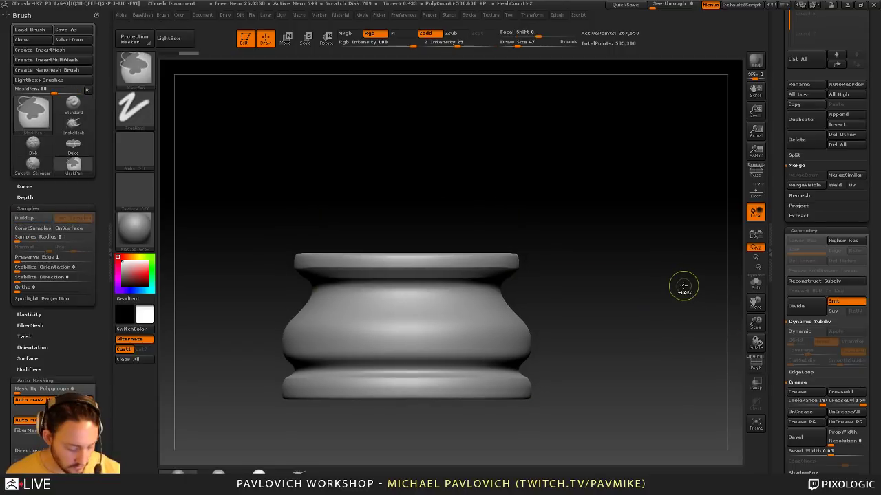
alt+drag(651, 334, 642, 330)
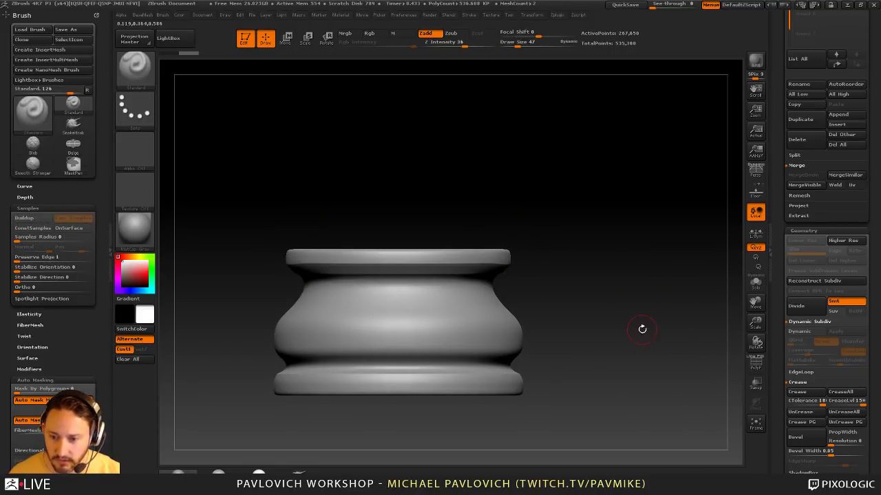
Choose MaskPen as the active masking brush and accept its note
key(b)
key(m)
key(p)
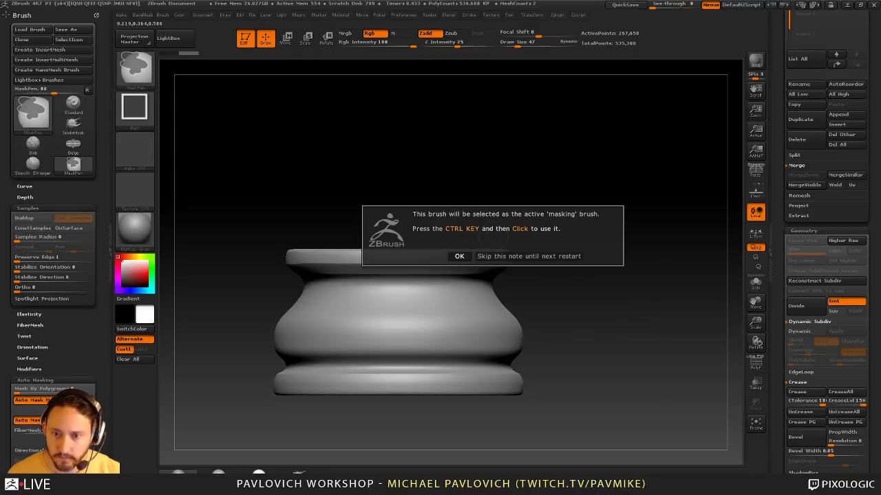
click(463, 255)
Cut off the upper edge of the base with the TrimCurve brush, and check the new cap with the wireframe shown
ctrl+shift+click(141, 73)
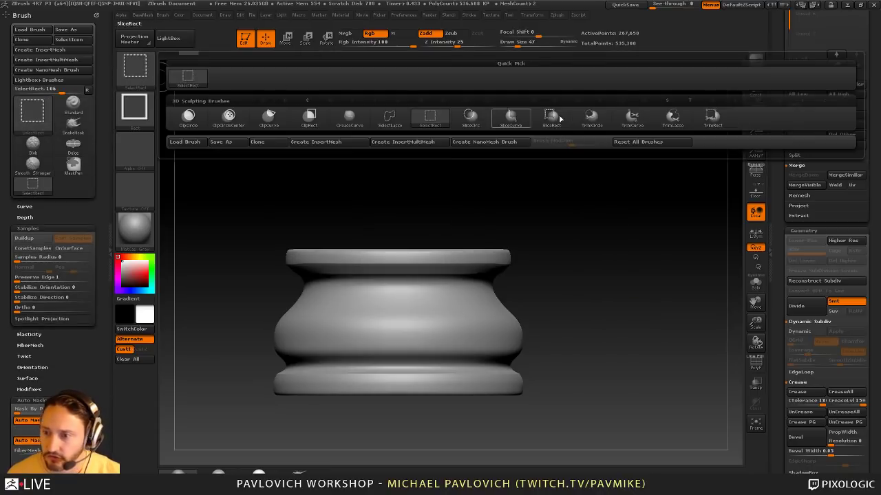
click(638, 125)
mouse_move(200, 227)
mouse_down()
mouse_move(649, 226)
mouse_move(658, 267)
mouse_move(613, 252)
mouse_move(653, 284)
mouse_up()
click(754, 366)
mouse_move(651, 366)
mouse_down()
mouse_move(661, 299)
mouse_move(240, 357)
mouse_move(236, 331)
mouse_move(253, 323)
mouse_up()
mouse_move(258, 358)
mouse_down()
mouse_move(392, 221)
mouse_move(596, 240)
mouse_move(422, 214)
mouse_move(500, 283)
mouse_move(551, 199)
mouse_move(536, 201)
mouse_move(484, 249)
mouse_up()
Switch to the SelectRect brush, hide the trimmed top cap of the base and turn off the duplicate subtool's visibility
ctrl+shift+click(138, 70)
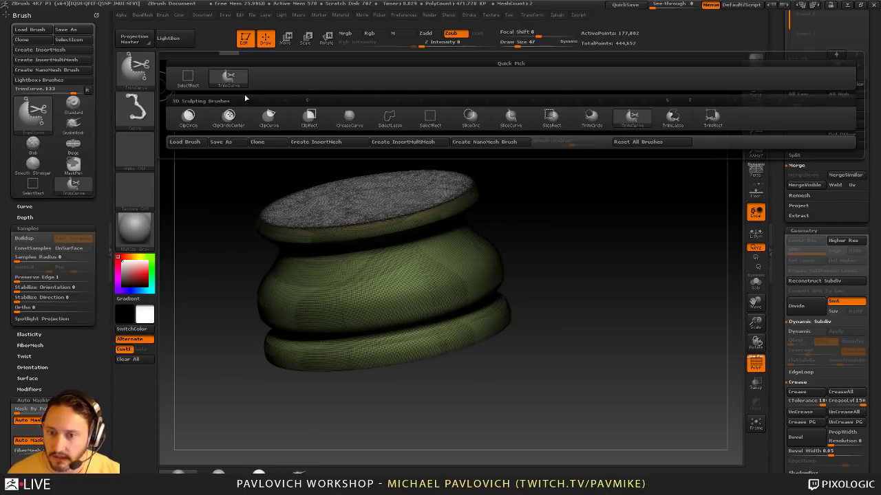
ctrl+shift+click(189, 81)
ctrl+shift+click(376, 189)
ctrl+shift+drag(596, 218, 604, 283)
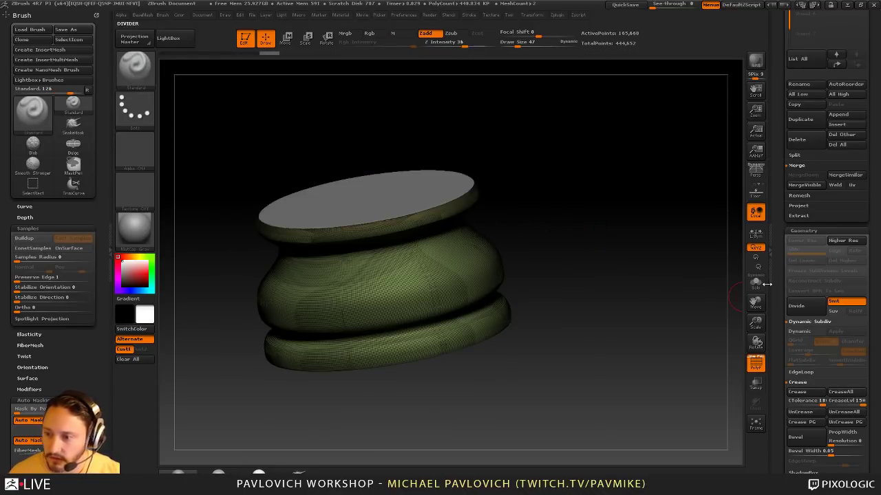
drag(780, 250, 783, 358)
click(860, 256)
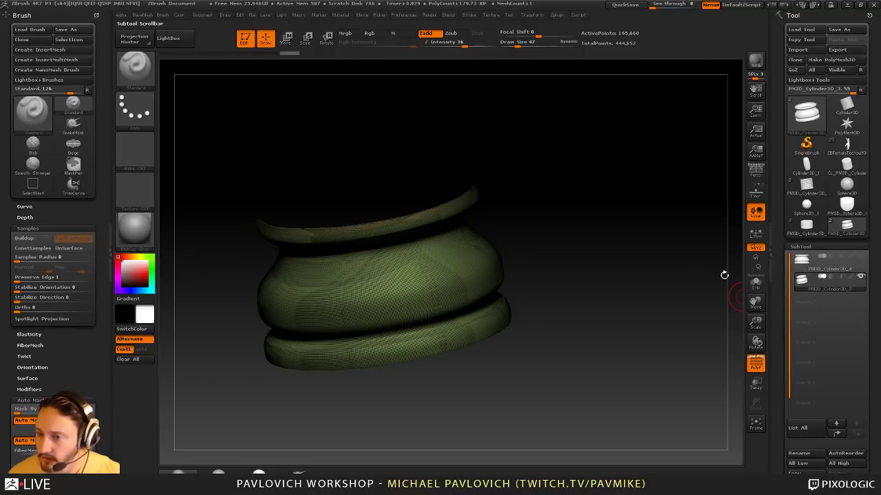
Isolate the base's side surface, assign it its own polygroup separate from the top cap, and show the whole mesh
drag(644, 317, 530, 227)
ctrl+shift+click(478, 278)
ctrl+shift+drag(599, 220, 581, 278)
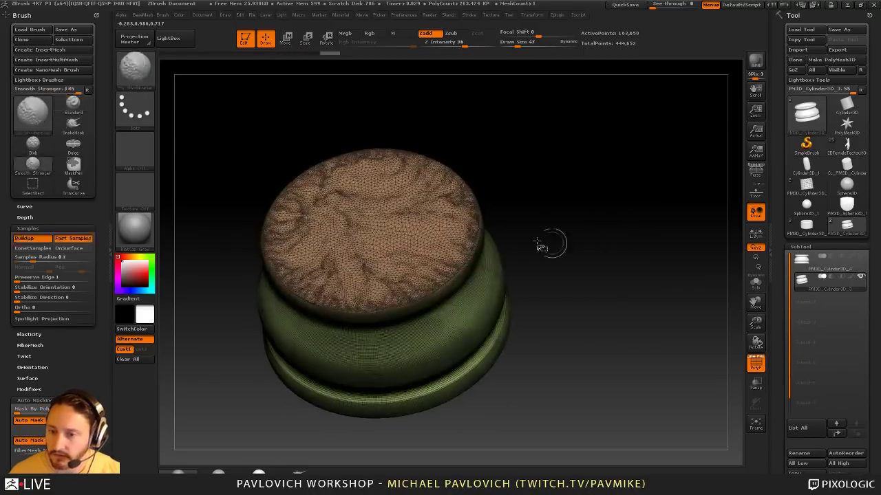
ctrl+shift+click(454, 241)
key(ctrl+w)
ctrl+shift+click(654, 249)
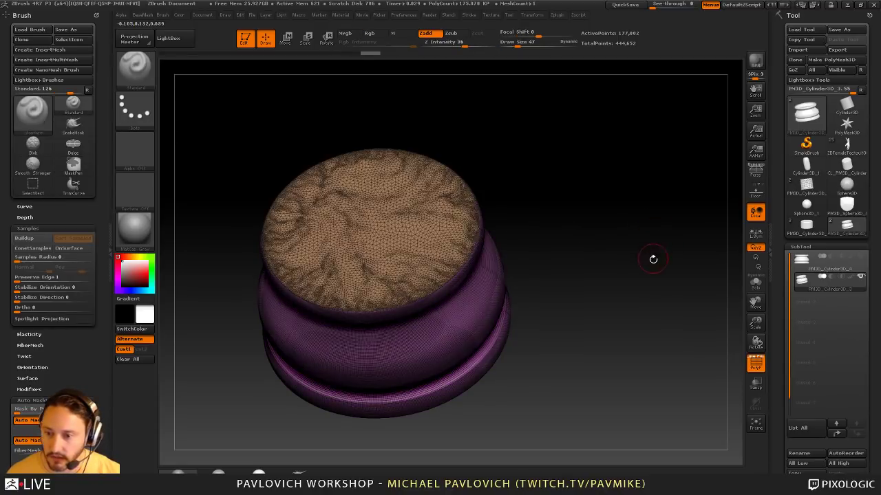
Turn off the wireframe, return to a front view of the base and open the ZRemesher settings
drag(653, 258, 783, 273)
scroll(783, 273, down, 3)
click(756, 365)
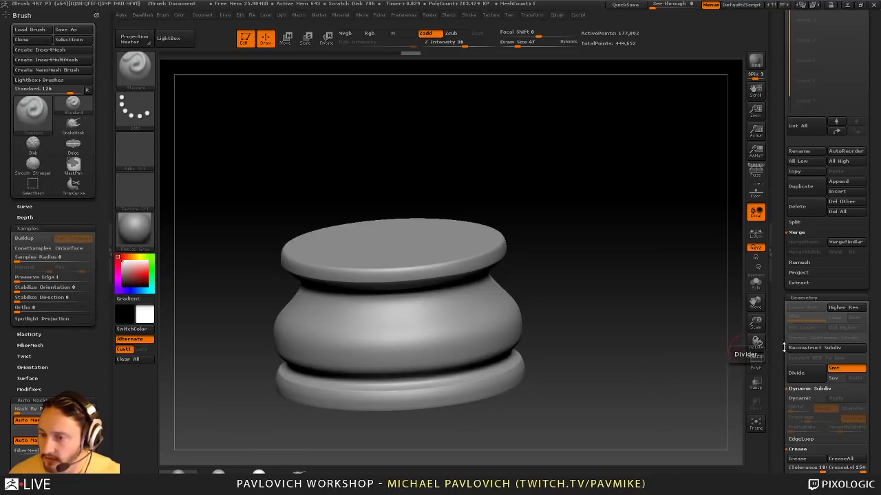
scroll(779, 303, down, 3)
drag(779, 303, 778, 276)
shift+drag(709, 270, 668, 260)
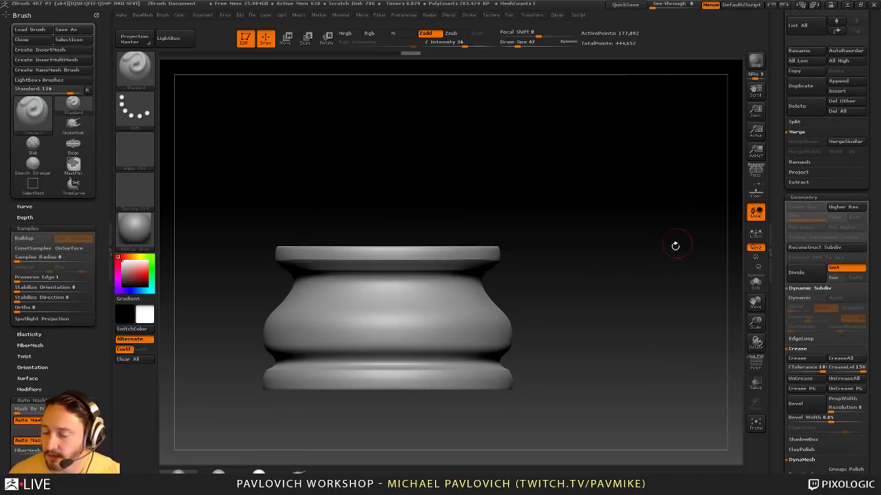
scroll(777, 338, down, 3)
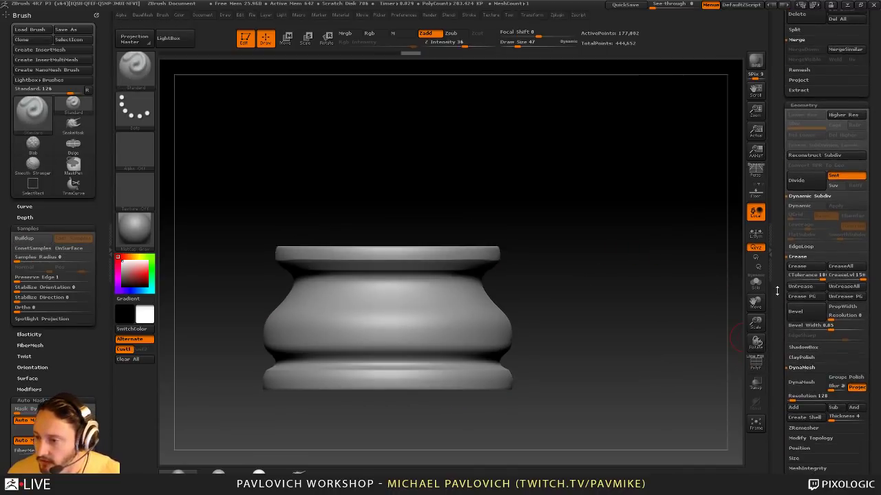
scroll(775, 310, down, 5)
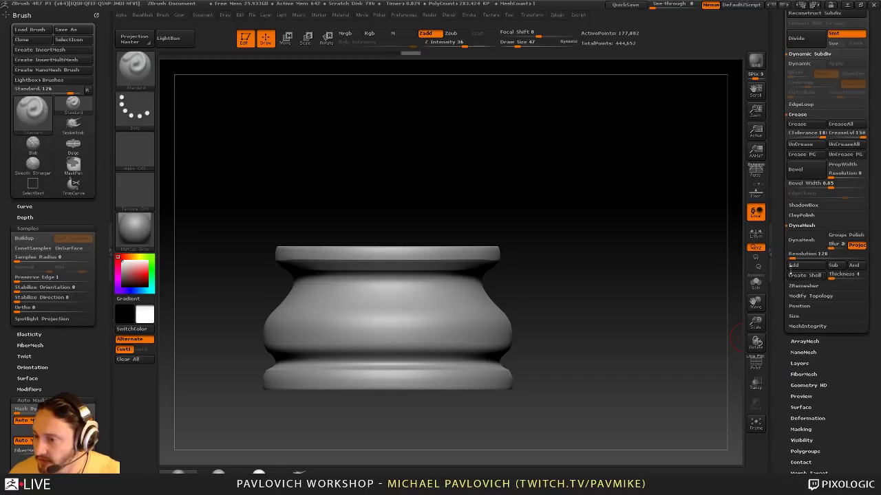
click(812, 223)
shift+click(803, 236)
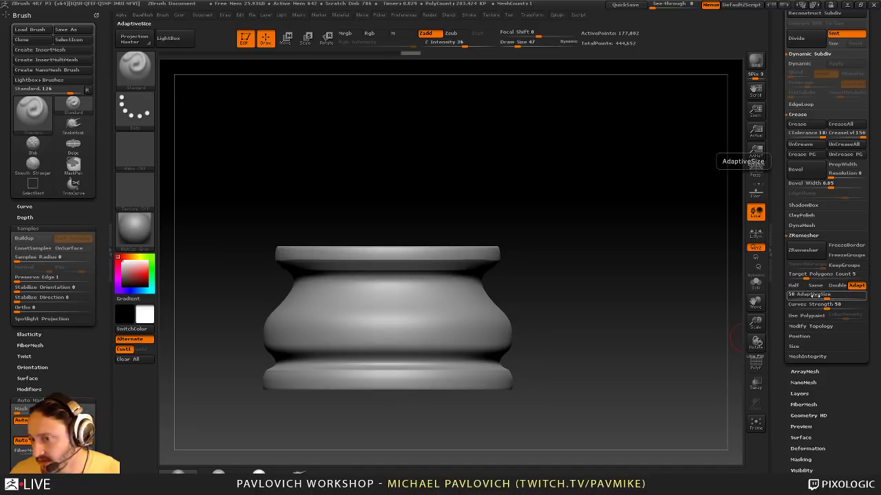
Try ZRemesher AdaptiveSize values of 70 and 22 while examining the base's rims and curves
drag(814, 294, 841, 298)
mouse_move(536, 268)
mouse_down()
mouse_move(525, 229)
mouse_move(436, 269)
mouse_up()
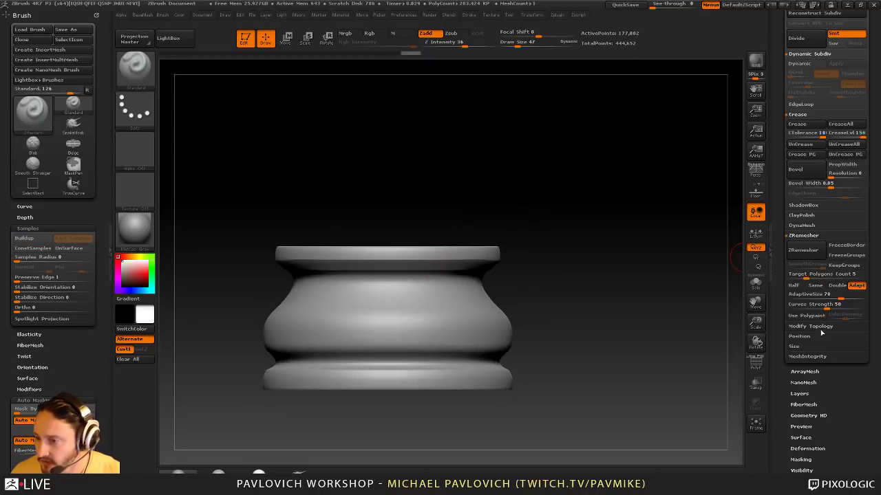
drag(824, 296, 806, 296)
drag(654, 303, 481, 253)
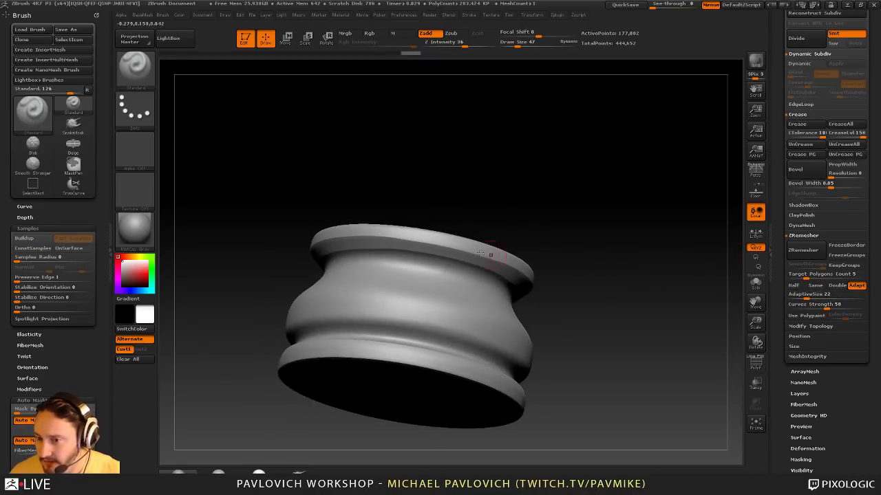
drag(509, 207, 468, 239)
drag(417, 225, 562, 252)
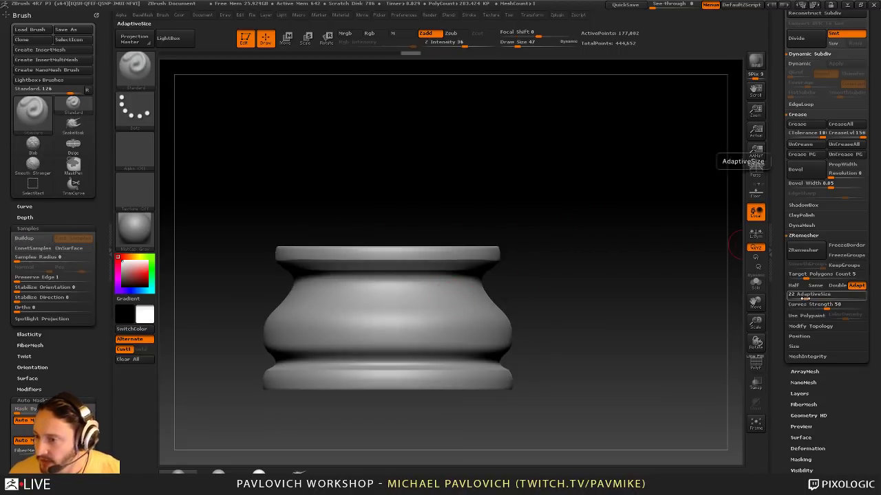
Preview the radial symmetry on the base's top cap, and disable symmetry again
drag(609, 282, 415, 307)
key(x)
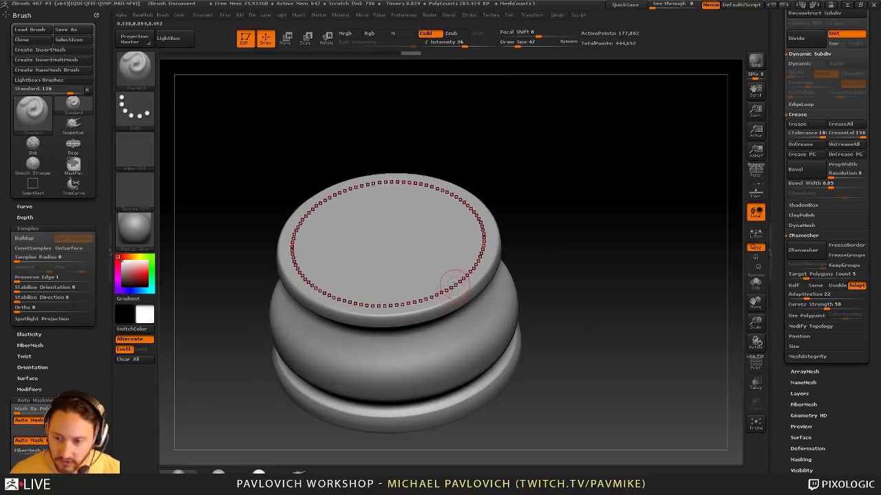
key(x)
drag(564, 269, 582, 242)
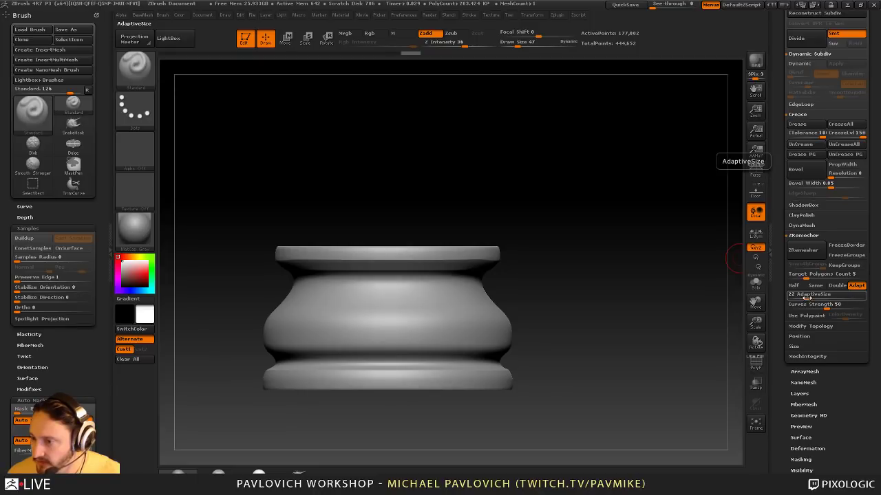
Set the ZRemesher AdaptiveSize to 0 and run ZRemesher on the base
drag(808, 297, 789, 296)
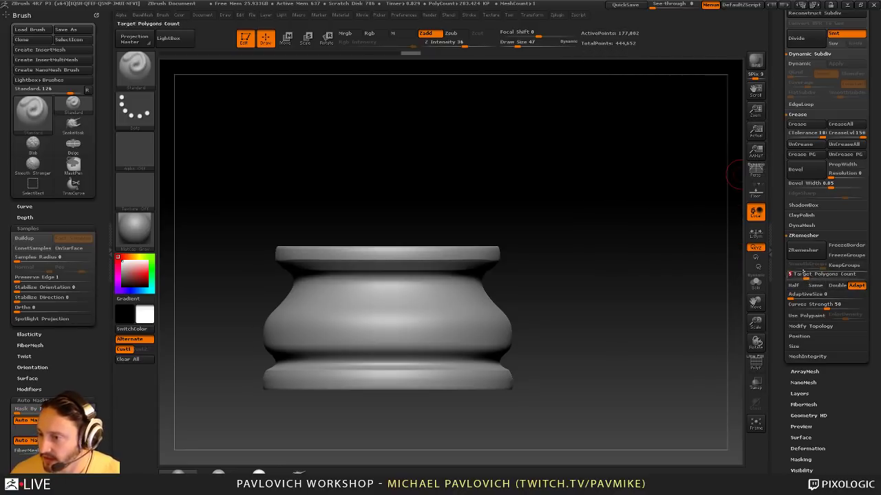
click(803, 250)
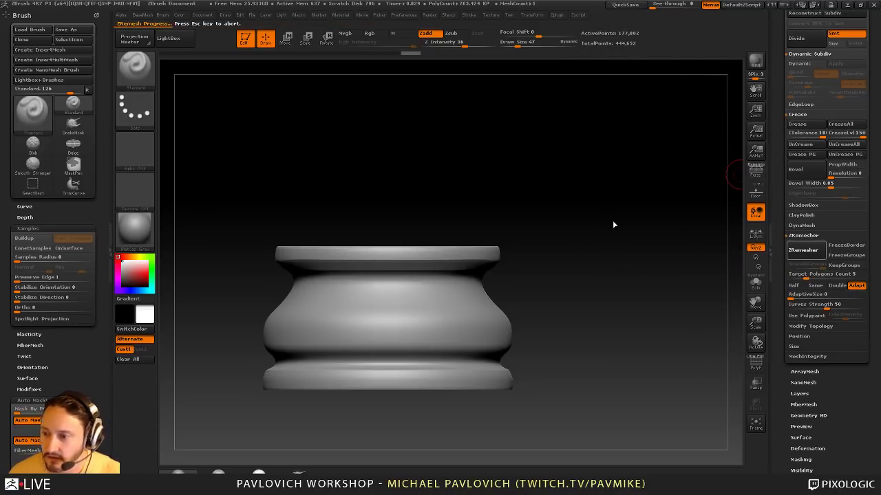
Abort the running remesh, rerun ZRemesher on the base with KeepGroups enabled, and display the resulting wireframe
key(Escape)
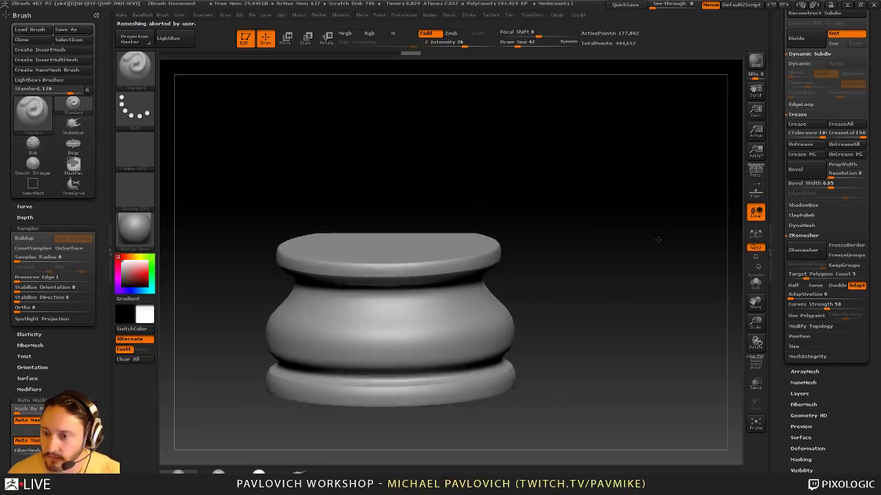
drag(658, 240, 700, 278)
click(848, 266)
click(815, 255)
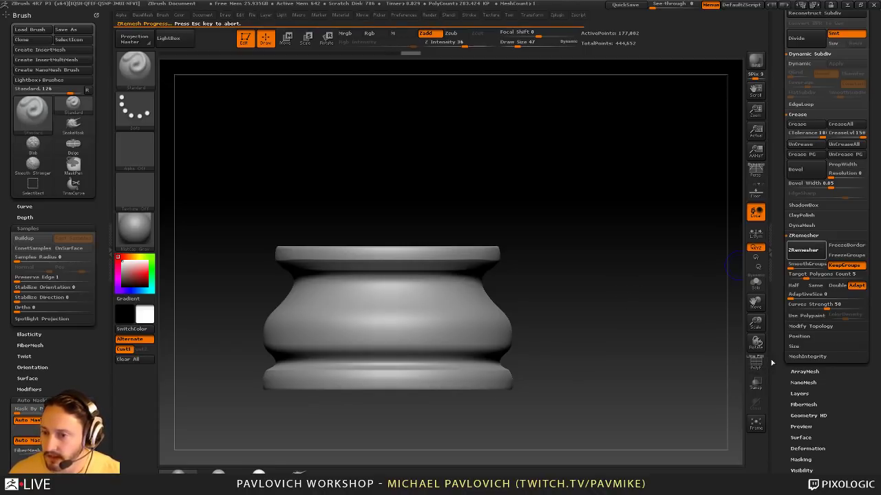
drag(779, 313, 778, 391)
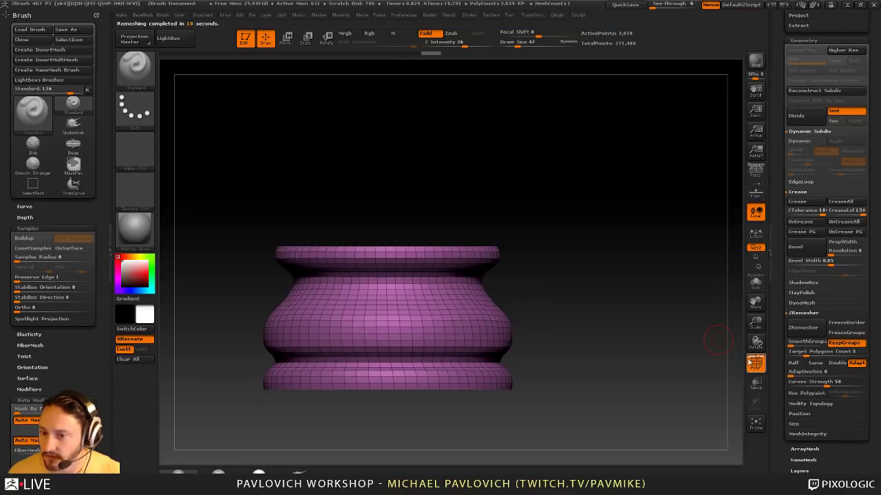
click(756, 364)
drag(690, 253, 661, 192)
shift+drag(629, 242, 636, 320)
Show the second base subtool together with the remeshed one and open the subtool projection settings
drag(782, 308, 779, 434)
click(862, 117)
drag(781, 269, 789, 221)
shift+click(799, 252)
shift+click(800, 252)
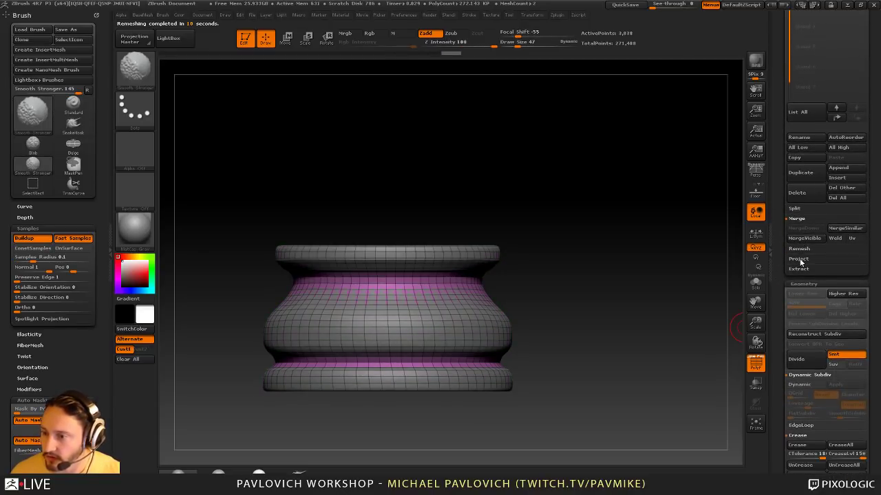
shift+click(800, 260)
drag(783, 274, 783, 249)
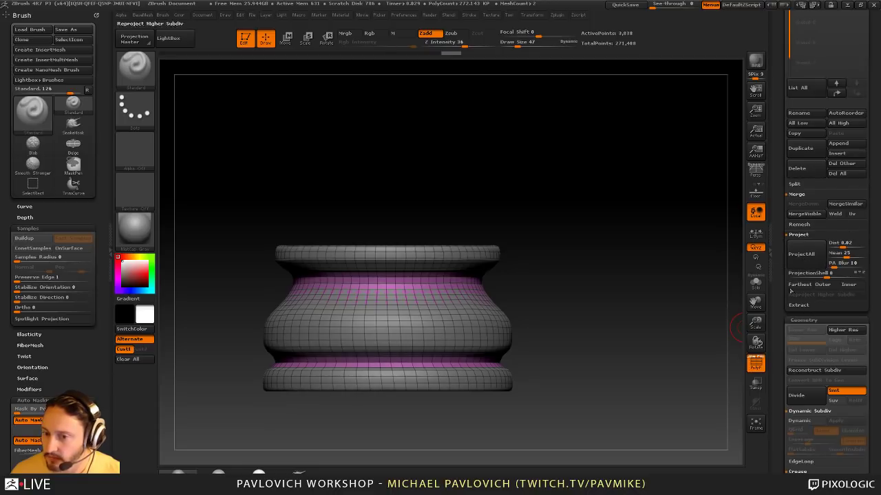
mouse_move(695, 250)
mouse_down()
mouse_move(681, 292)
mouse_move(682, 255)
mouse_up()
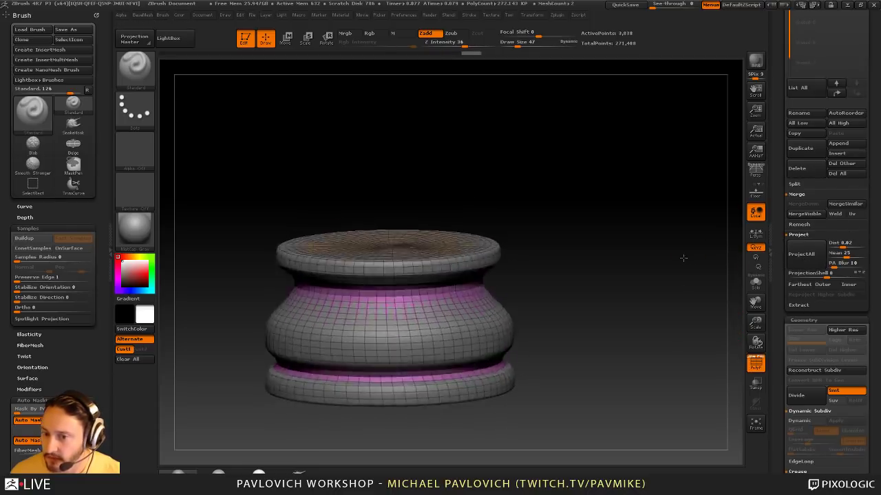
Isolate the remeshed base in Solo mode and run ZRemesher with the Half option
click(755, 282)
drag(779, 310, 785, 213)
click(794, 326)
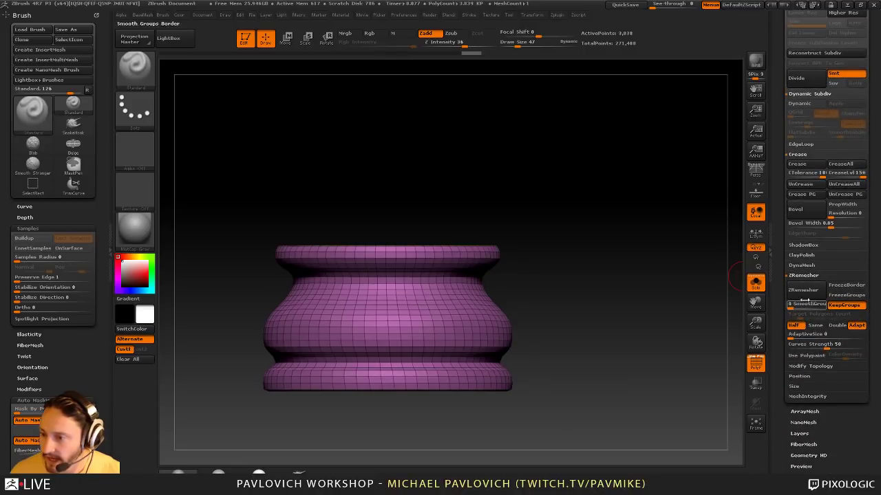
click(803, 290)
Try a second half-density ZRemesher pass and delete the hidden polygroups around the base's wall, and undo both
click(811, 293)
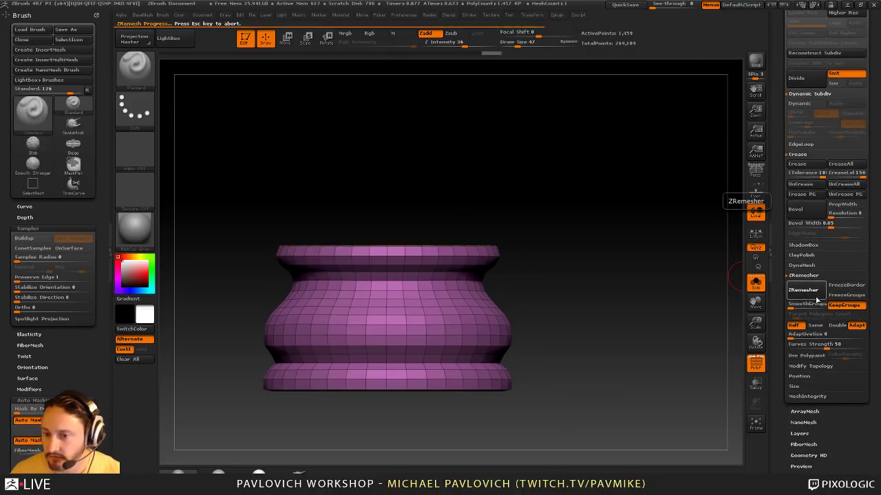
mouse_move(605, 272)
mouse_down()
mouse_move(664, 296)
mouse_move(665, 253)
mouse_move(681, 282)
mouse_move(679, 303)
mouse_move(678, 191)
mouse_move(616, 277)
mouse_move(575, 277)
mouse_move(569, 193)
mouse_up()
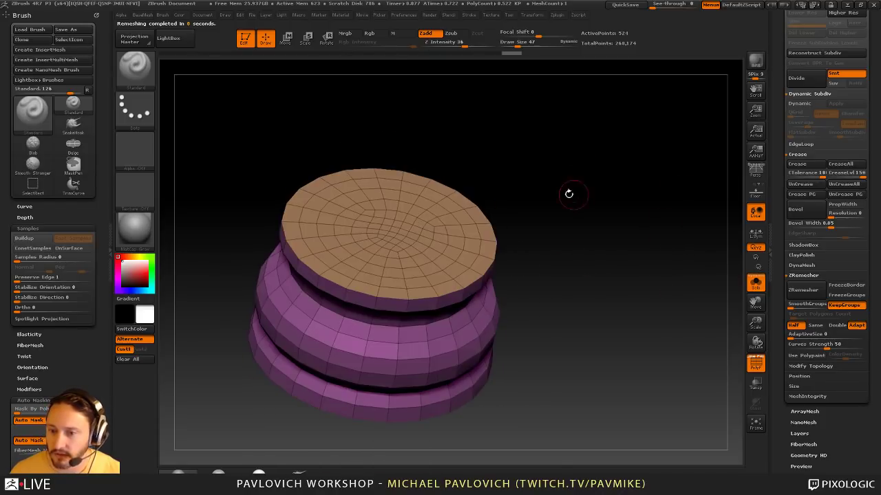
ctrl+shift+click(424, 338)
drag(629, 293, 631, 270)
key(1)
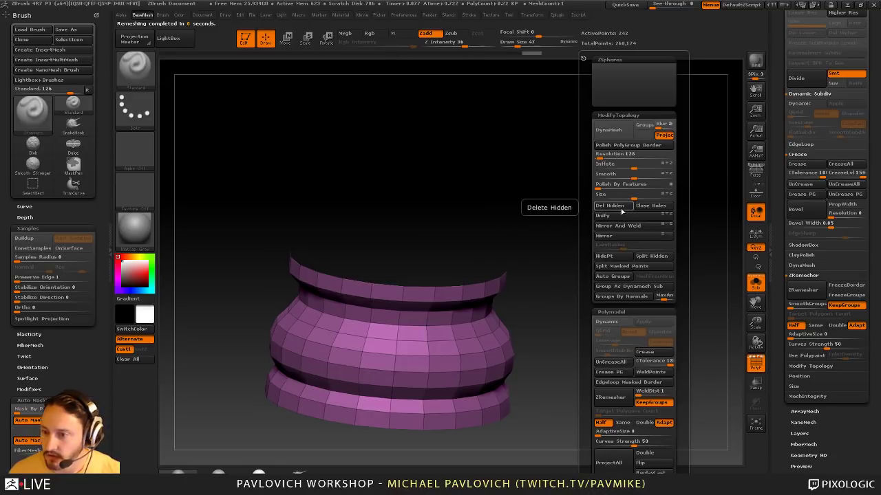
click(621, 209)
key(ctrl+z)
key(ctrl+z)
key(ctrl+z)
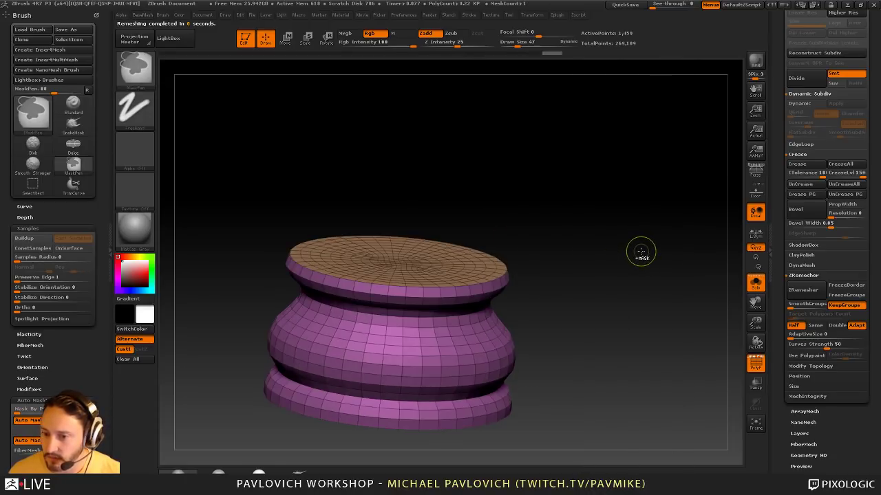
Isolate the base's outer wall by hiding the top and bottom caps, and delete the hidden geometry
drag(625, 240, 533, 252)
ctrl+shift+click(490, 256)
ctrl+shift+click(605, 296)
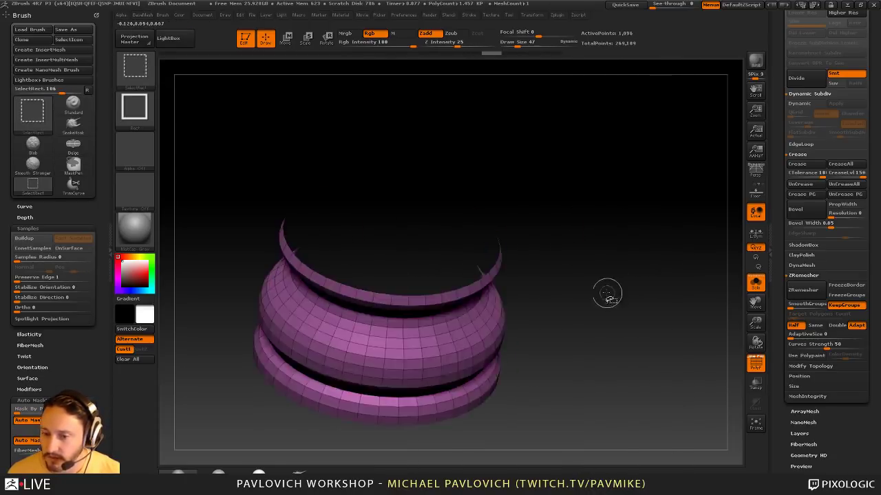
drag(606, 296, 587, 194)
ctrl+shift+click(441, 307)
drag(592, 236, 608, 298)
key(1)
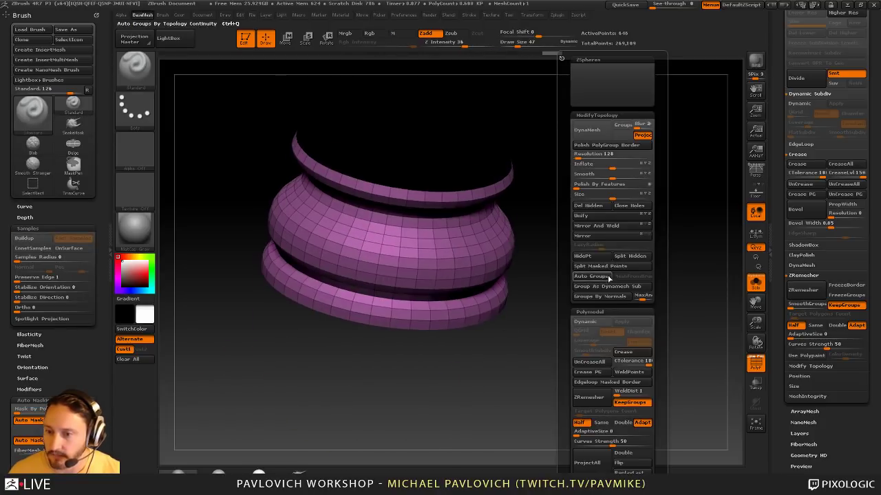
click(593, 207)
Close the base's top and bottom openings with the ZModeler brush's edge Close action set to Convex Hole
alt+drag(584, 212, 592, 270)
key(b)
key(z)
key(m)
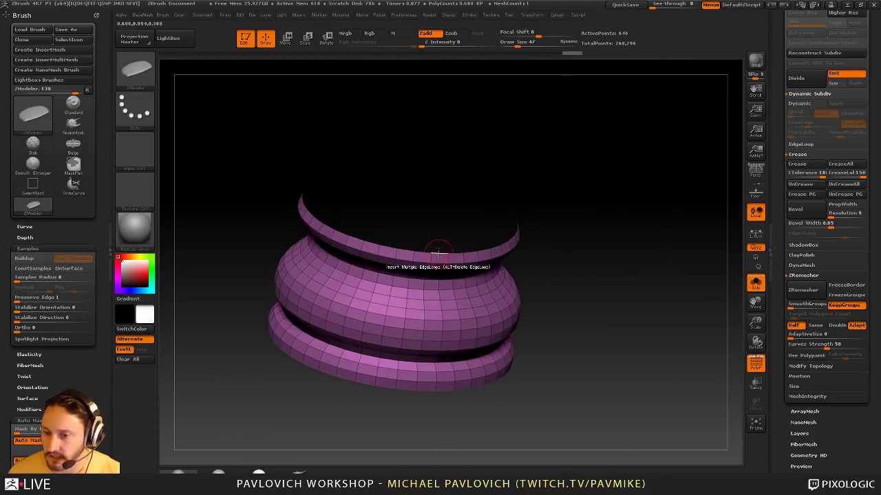
key(space)
click(343, 274)
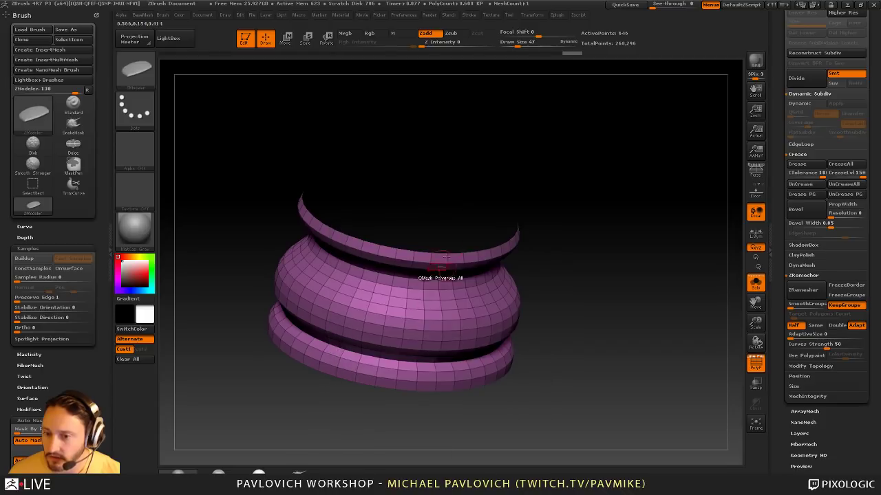
click(439, 254)
right_drag(455, 330, 450, 271)
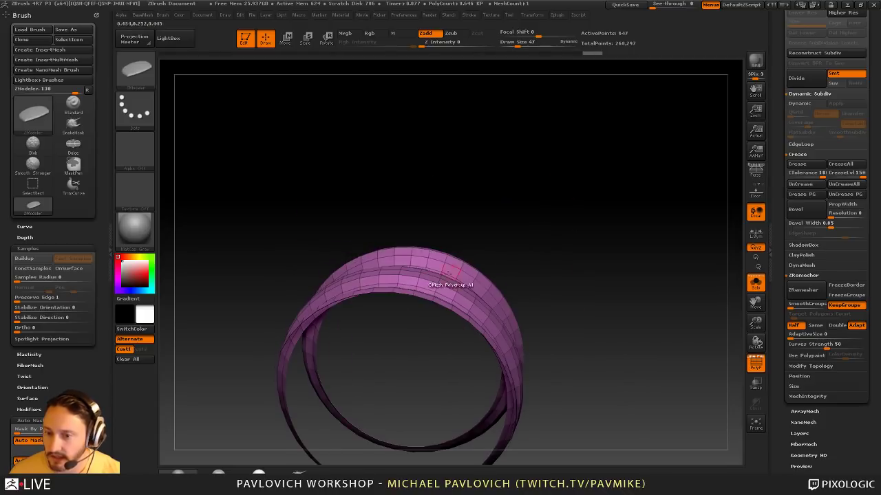
click(423, 296)
Isolate the newly closed cap to examine its triangle fan, and show the whole base again
ctrl+shift+click(403, 354)
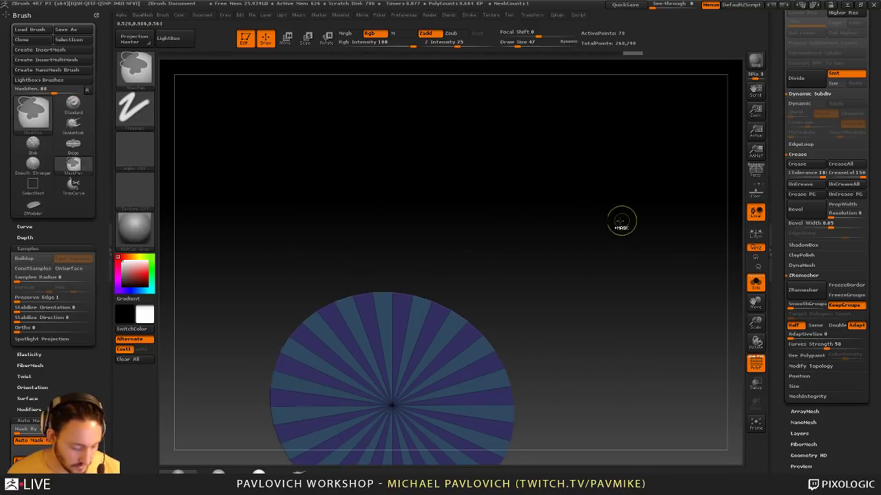
key(shift+f)
ctrl+shift+click(623, 229)
mouse_move(629, 190)
mouse_down()
mouse_move(645, 299)
mouse_move(629, 277)
mouse_move(643, 269)
mouse_move(627, 289)
mouse_up()
alt+drag(628, 253, 639, 243)
Crease the base's polygroup borders, turn on dynamic subdivision and hide the wireframe
key(2)
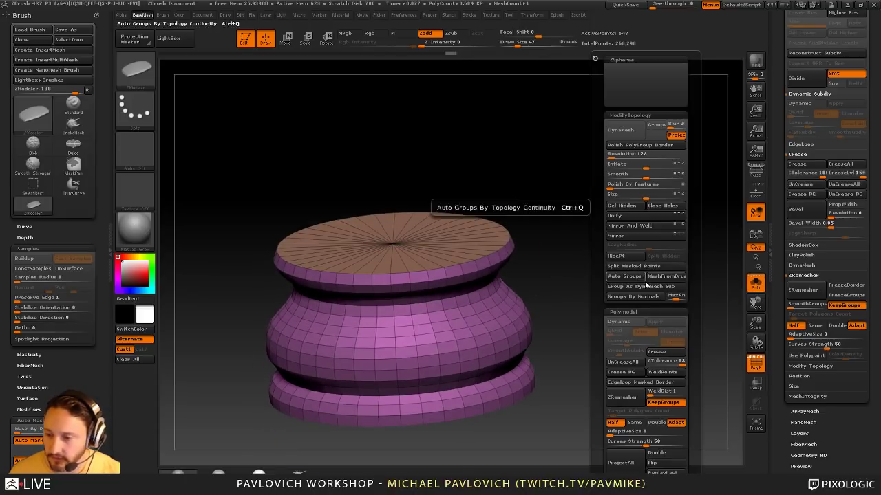
click(633, 372)
key(d)
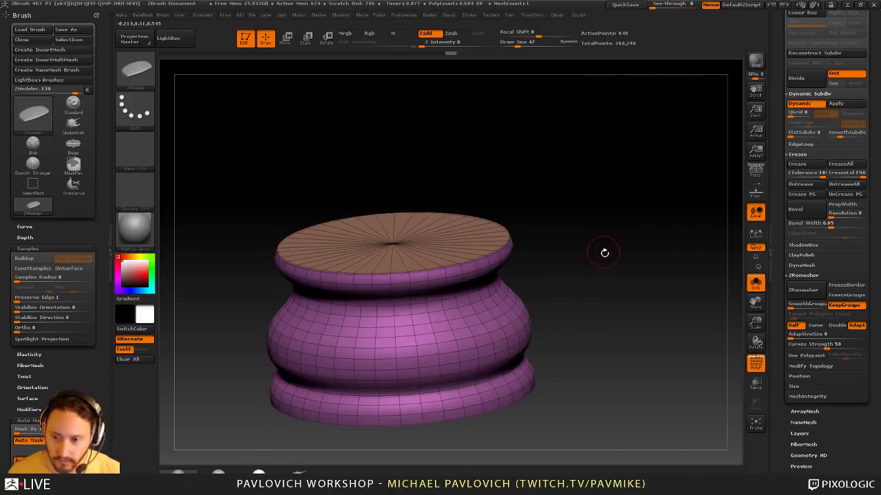
shift+drag(622, 266, 660, 298)
click(755, 361)
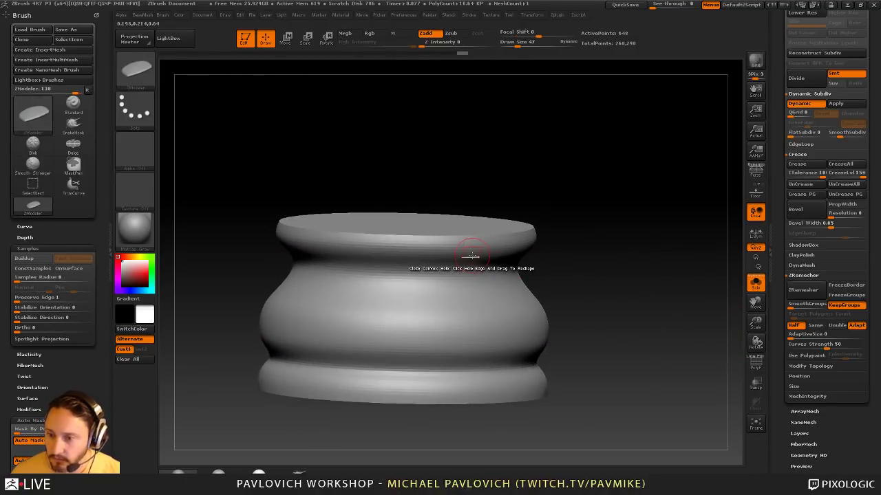
Insert an edge loop around the underside of the base's top rim with the ZModeler edge Insert action
key(space)
click(414, 255)
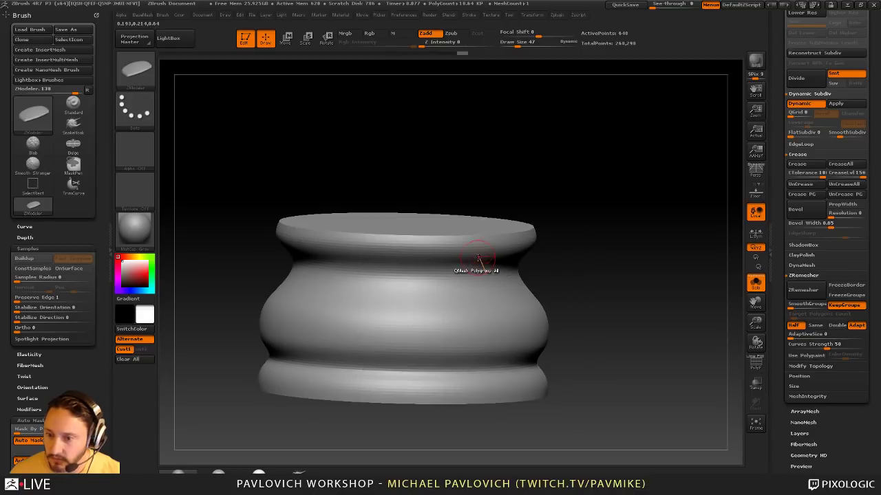
click(470, 258)
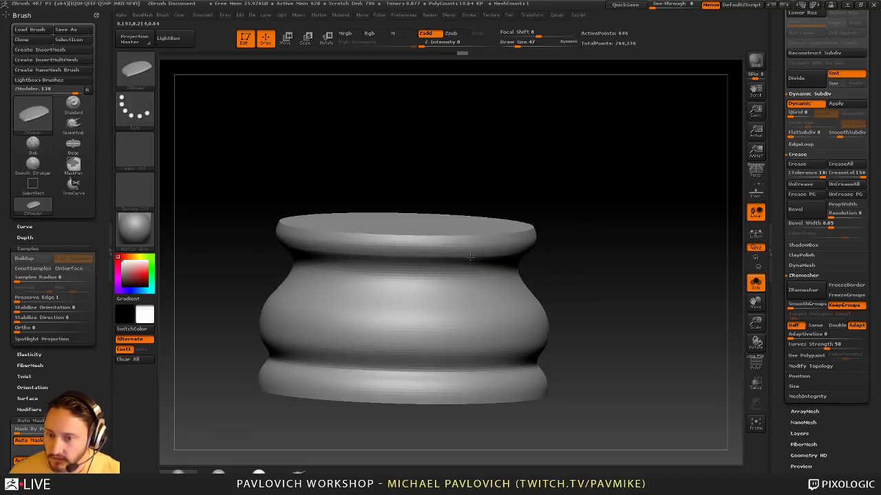
Undo the last edit on the low-poly base and turn on Dynamic Subdivision to preview its smoothed profile
key(ctrl+z)
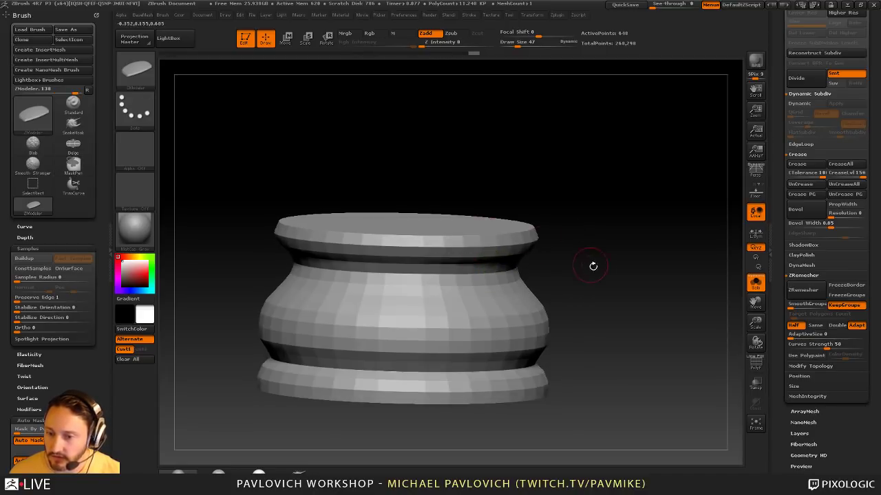
drag(590, 264, 648, 273)
key(d)
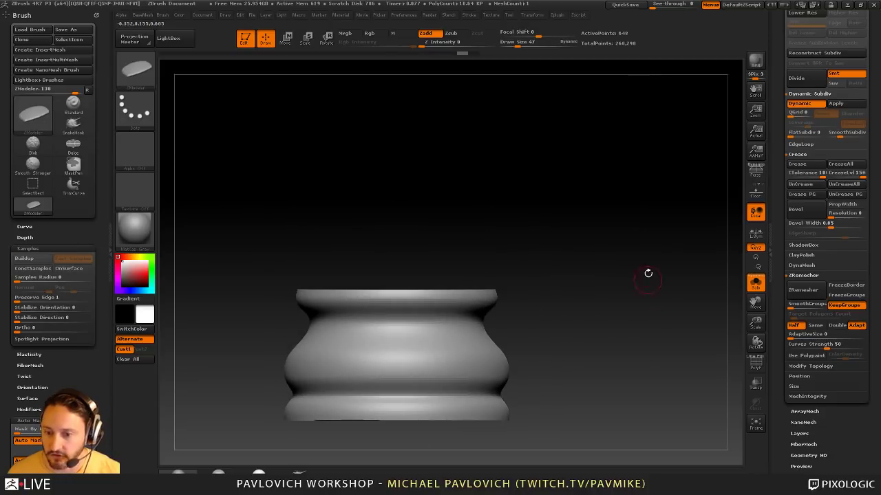
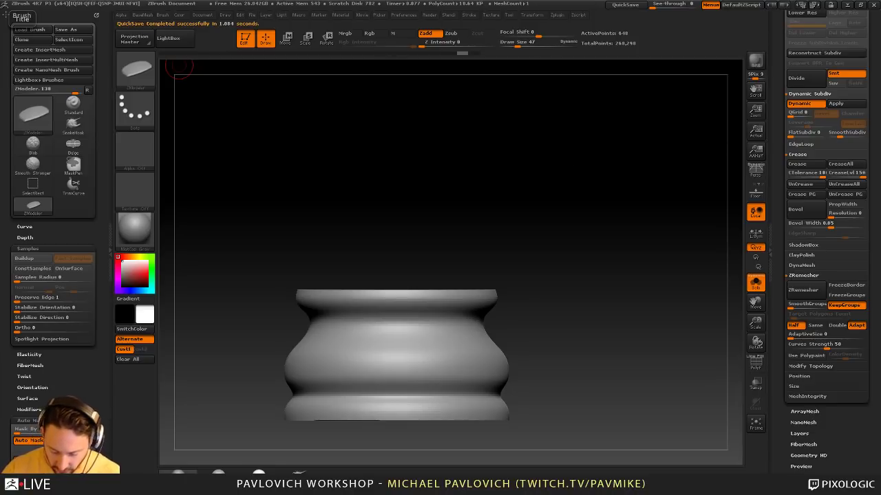
Choose the Dam_Standard brush and turn off Dynamic Subdivision on the low-poly base
drag(659, 183, 646, 219)
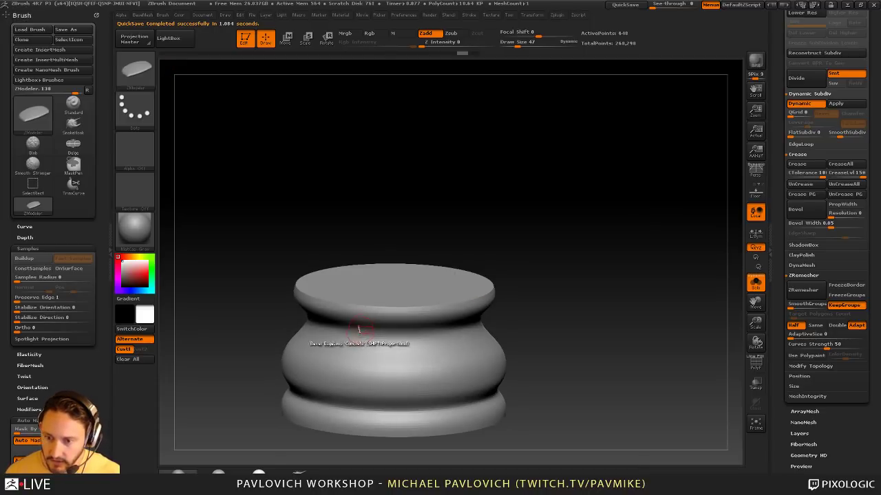
mouse_move(552, 276)
mouse_down()
mouse_move(614, 263)
mouse_move(602, 235)
mouse_up()
key(b)
key(d)
key(s)
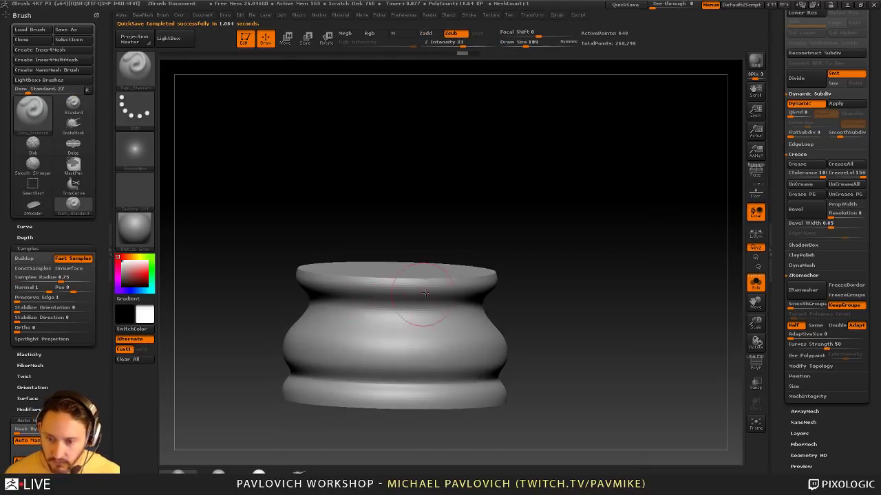
key(shift+d)
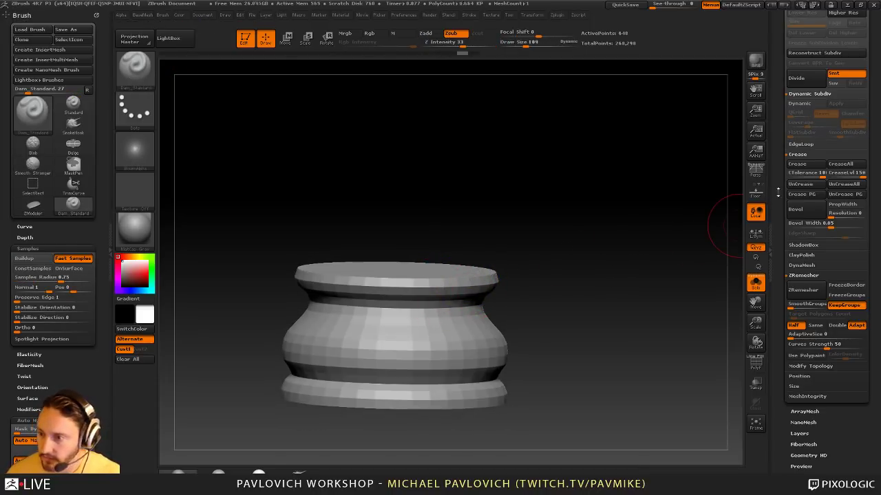
Switch to the high-resolution PM3D_Cylinder3D_4 subtool and choose the Standard brush
drag(780, 207, 782, 256)
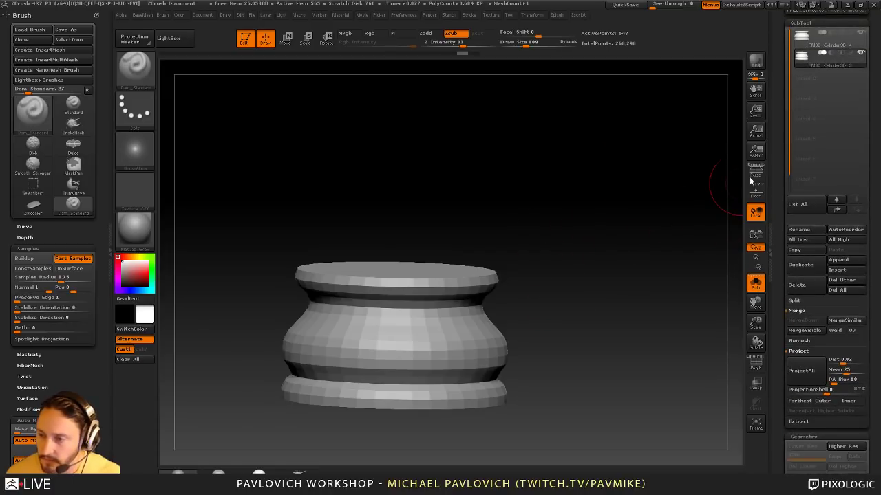
click(834, 45)
key(b)
key(s)
key(t)
Turn on radial symmetry and try small Standard brush strokes around the base's upper body
key([)
drag(345, 307, 461, 320)
key(ctrl+z)
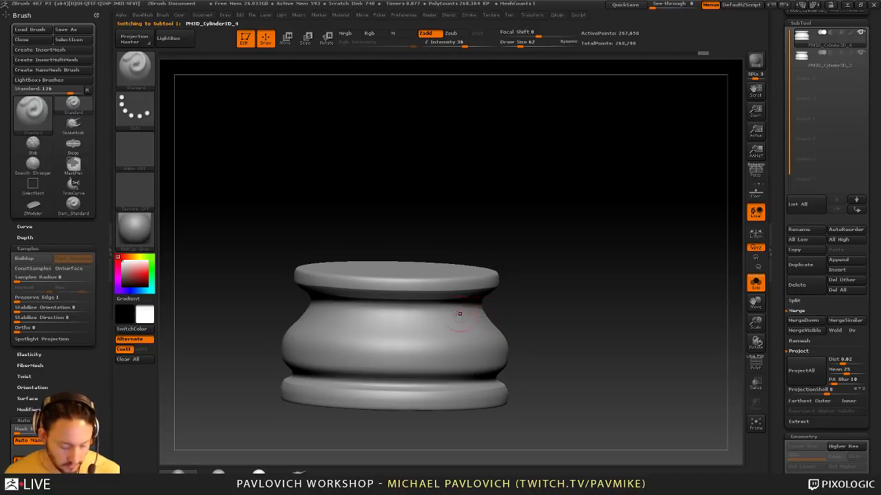
key(x)
key([)
mouse_move(397, 326)
alt+mouse_down()
mouse_move(417, 333)
mouse_move(407, 340)
alt+mouse_up()
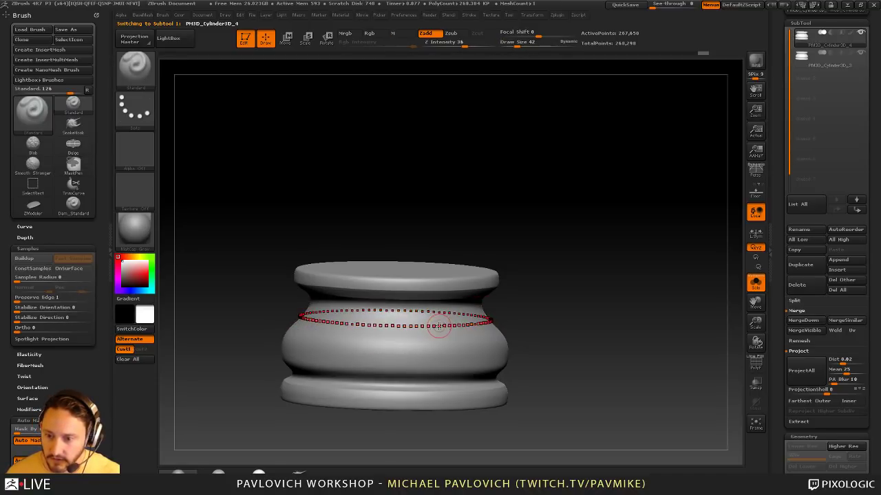
key(ctrl+z)
Drop the front view of the base to the canvas with Projection Master using Double Sided, Fade, Deformation and Normalized, activating polypainting
mouse_move(567, 271)
mouse_down()
mouse_move(619, 199)
mouse_move(638, 220)
mouse_move(637, 242)
mouse_up()
click(134, 38)
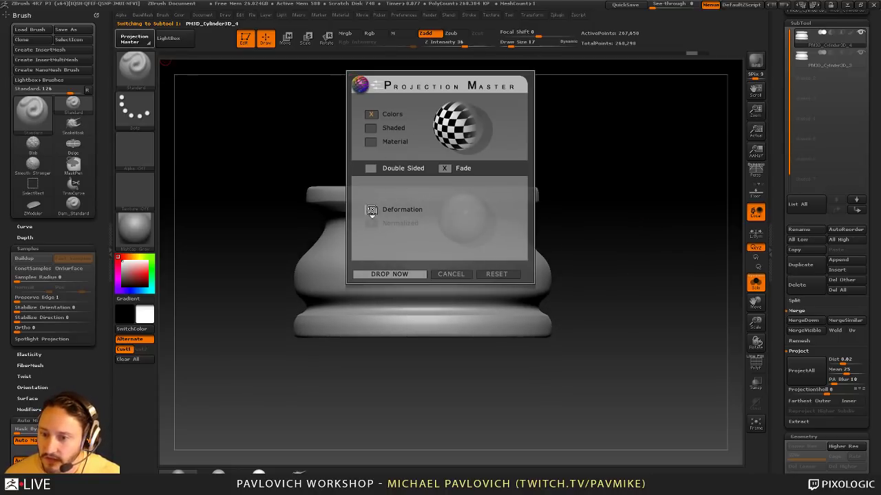
click(370, 209)
click(371, 224)
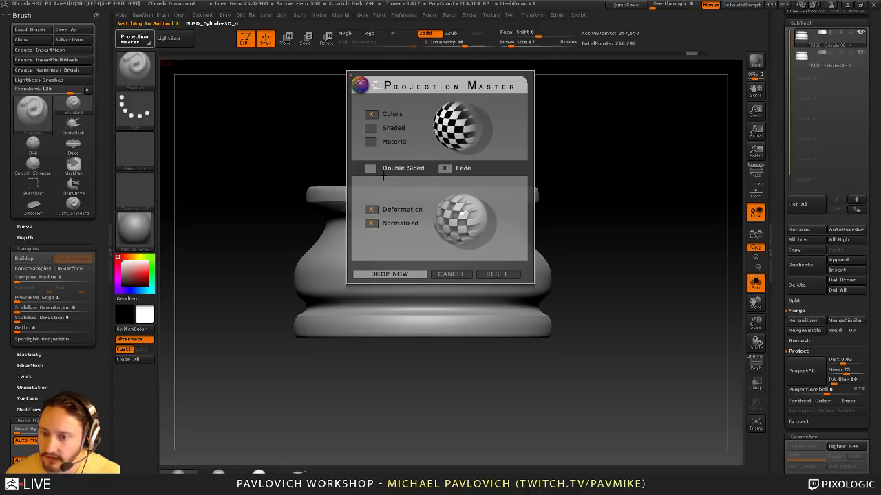
click(370, 168)
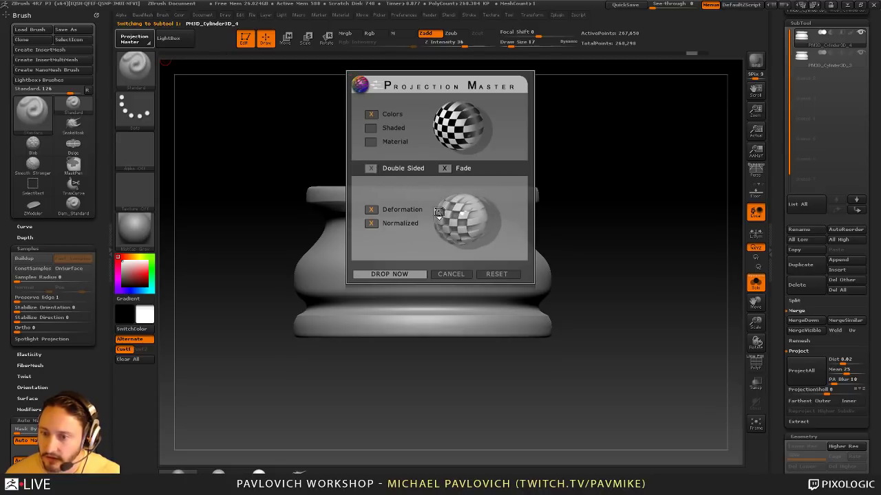
click(372, 224)
click(372, 223)
click(371, 209)
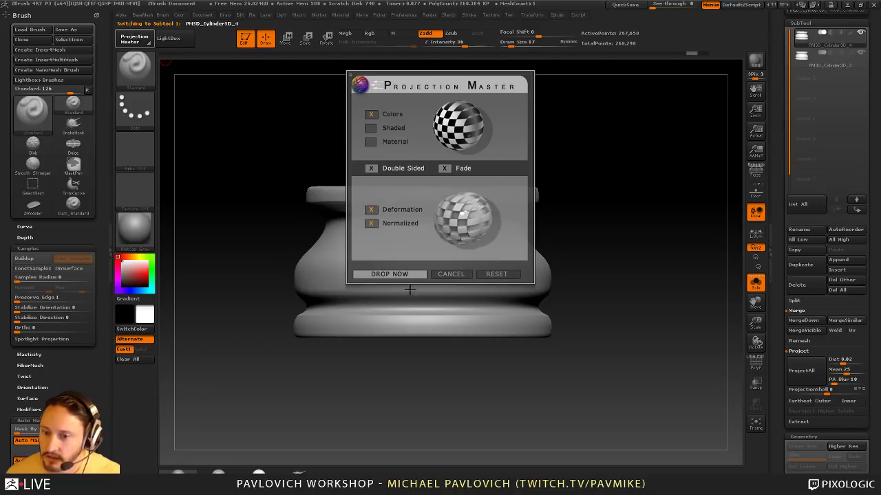
click(371, 222)
click(371, 223)
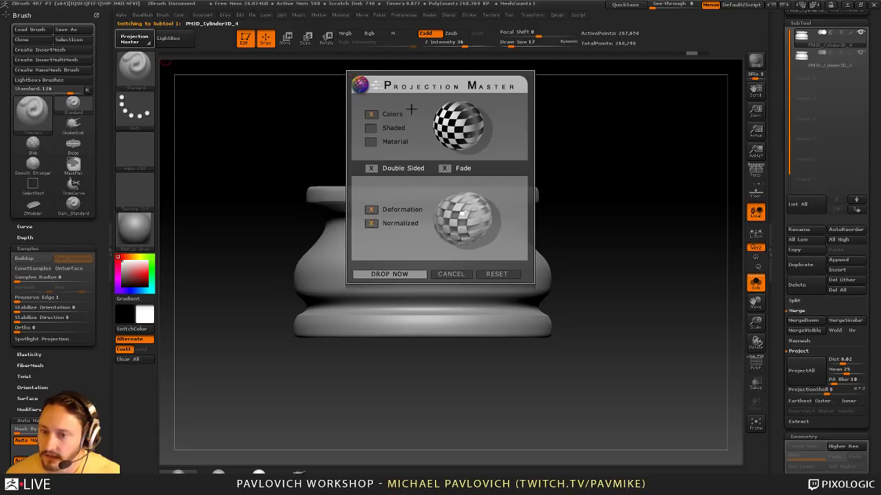
click(399, 275)
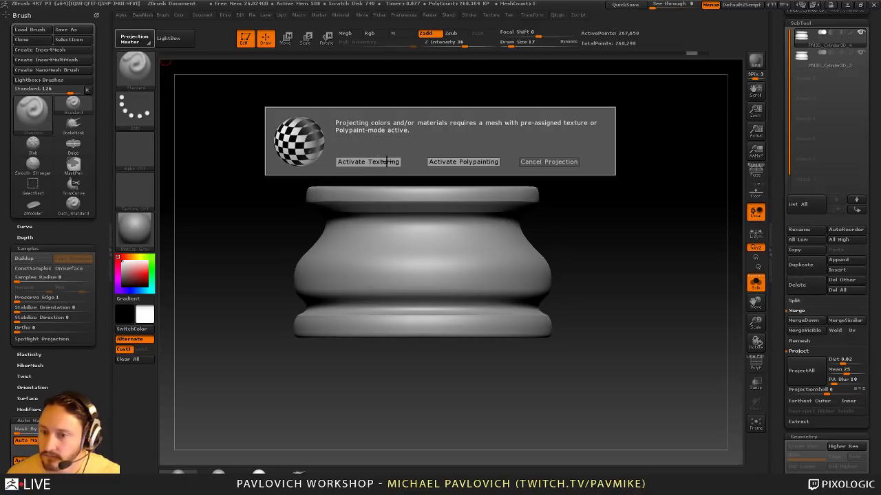
click(442, 164)
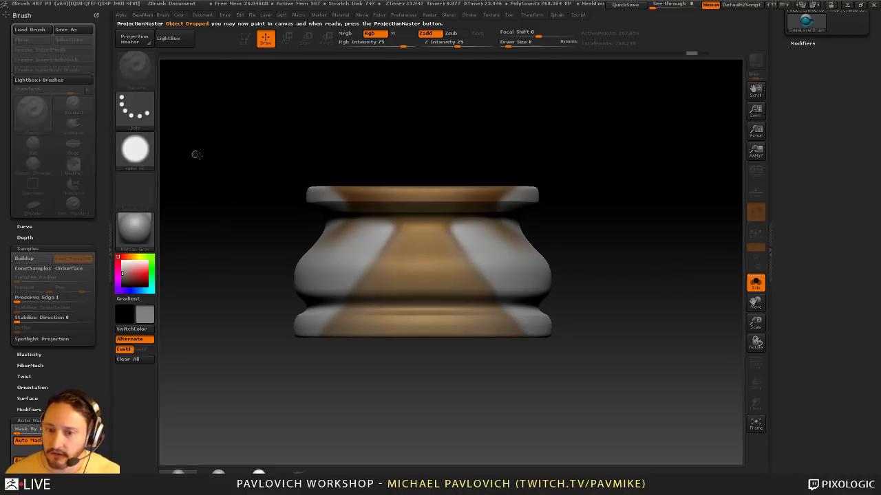
Try freehand strokes on the body of the dropped base with different brush sizes
mouse_move(291, 252)
mouse_down()
mouse_move(595, 273)
mouse_move(392, 269)
mouse_move(447, 261)
mouse_up()
key(ctrl+z)
key(s)
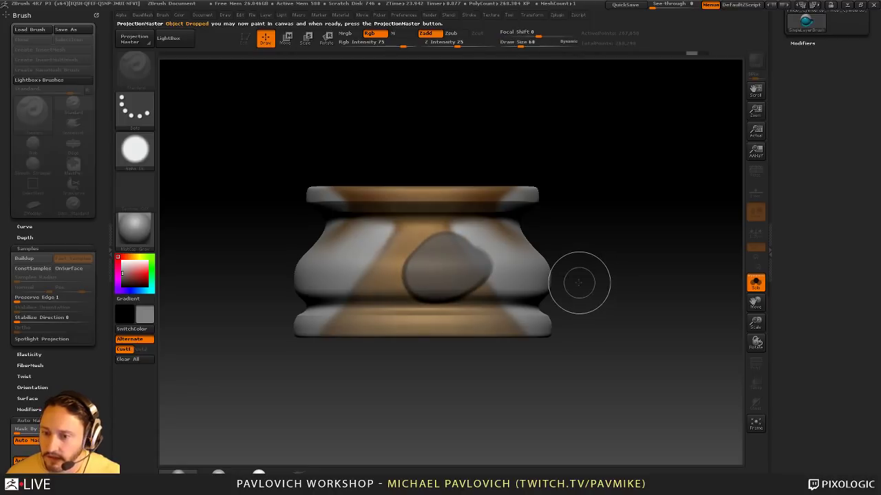
key(ctrl+z)
Set the canvas brush to the Line stroke with a Draw Size of 15 and turn off Rgb
click(135, 110)
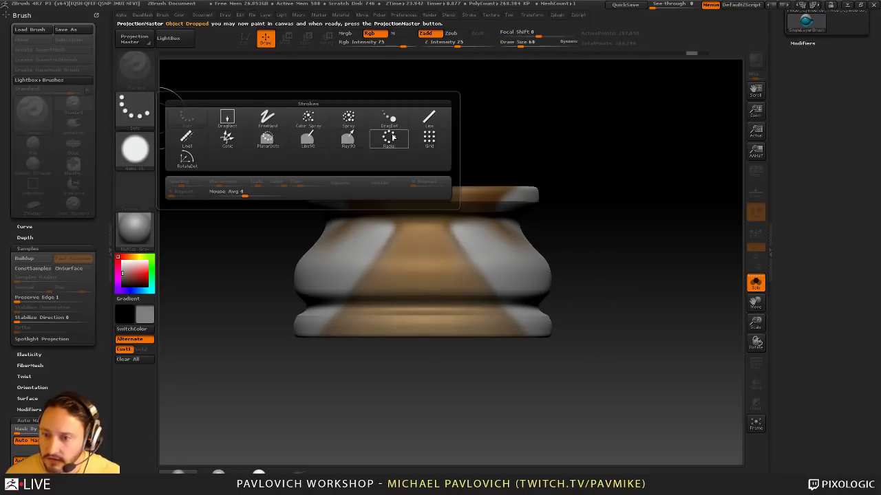
click(429, 118)
key([)
key([)
key([)
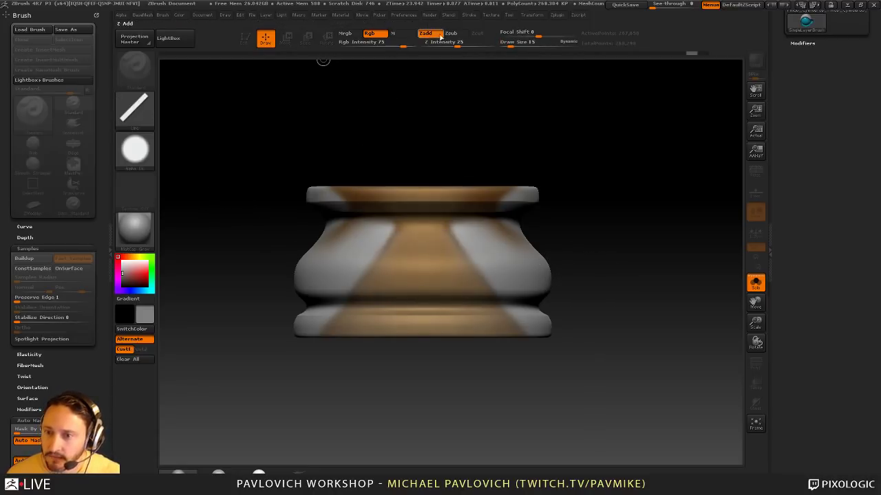
click(370, 33)
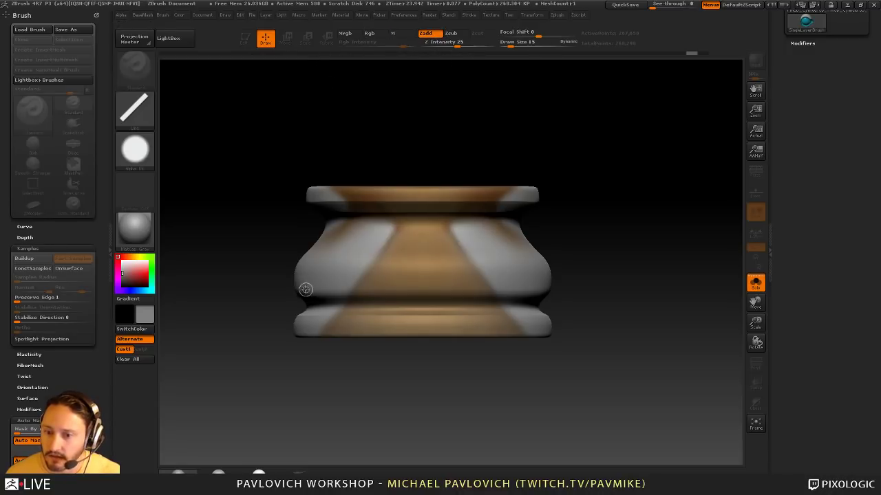
Draw a straight horizontal line across the full width of the upper body and nudge its position slightly
drag(296, 249, 610, 249)
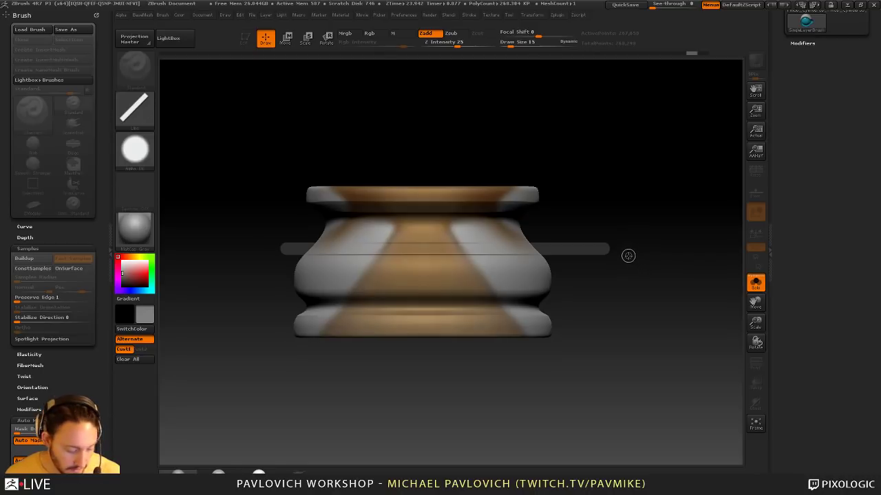
key(w)
mouse_move(285, 210)
mouse_down()
mouse_move(304, 218)
mouse_move(272, 207)
mouse_up()
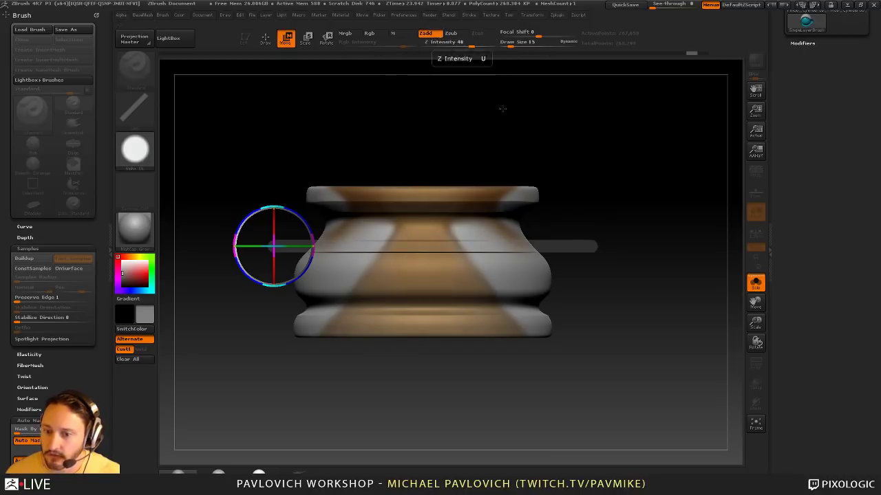
Pick the base back up with Projection Master and inspect the projected line from several angles
click(134, 37)
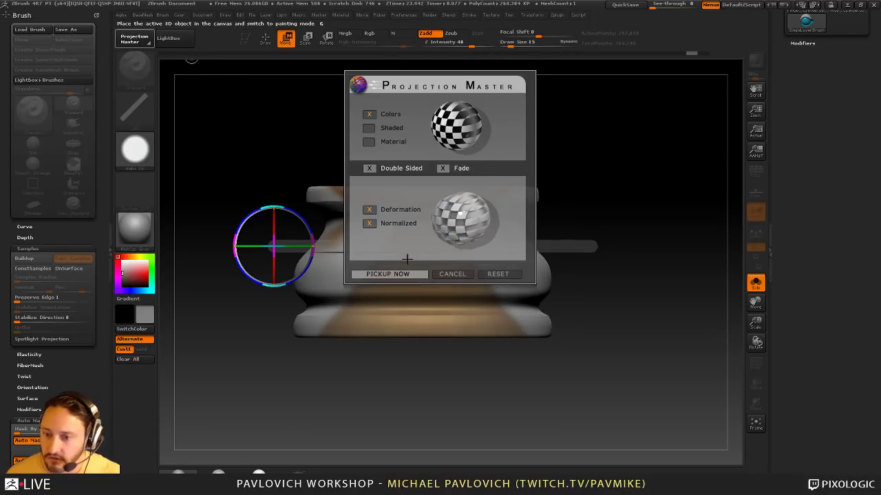
click(389, 274)
drag(652, 181, 593, 196)
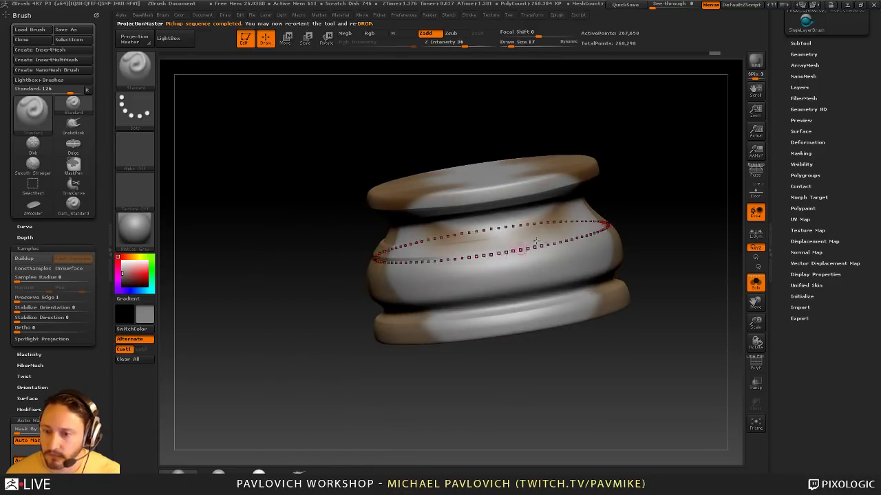
drag(640, 219, 578, 237)
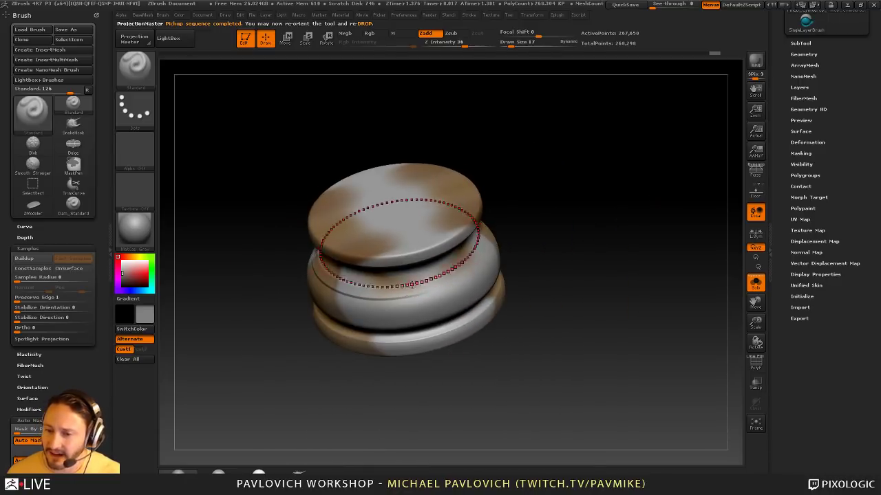
Try radially symmetric Standard brush strokes around the base's body at different brush sizes
drag(411, 296, 421, 284)
key(ctrl+z)
key(s)
click(398, 294)
mouse_move(550, 249)
mouse_down()
mouse_move(543, 240)
mouse_move(601, 250)
mouse_move(567, 240)
mouse_move(567, 255)
mouse_up()
key(ctrl+z)
key(ctrl+z)
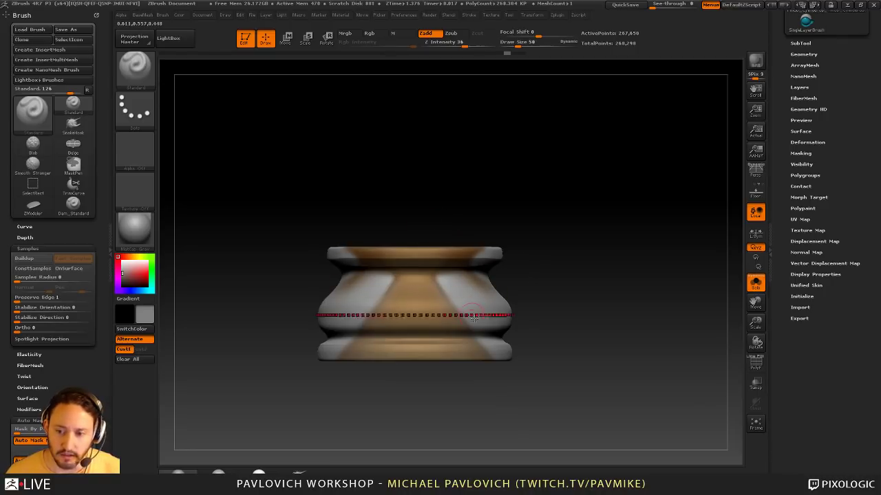
Switch to the low-poly PM3D_Cylinder3D_3 subtool and set the active colour to white
drag(777, 203, 789, 317)
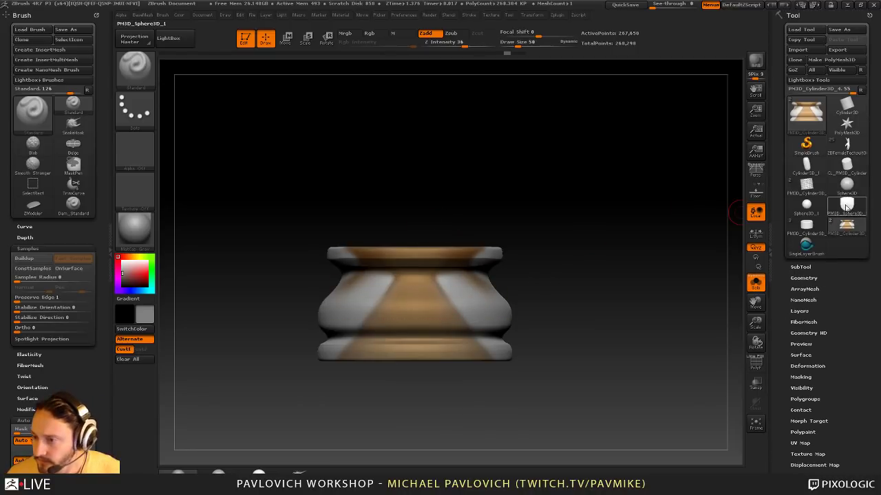
click(800, 267)
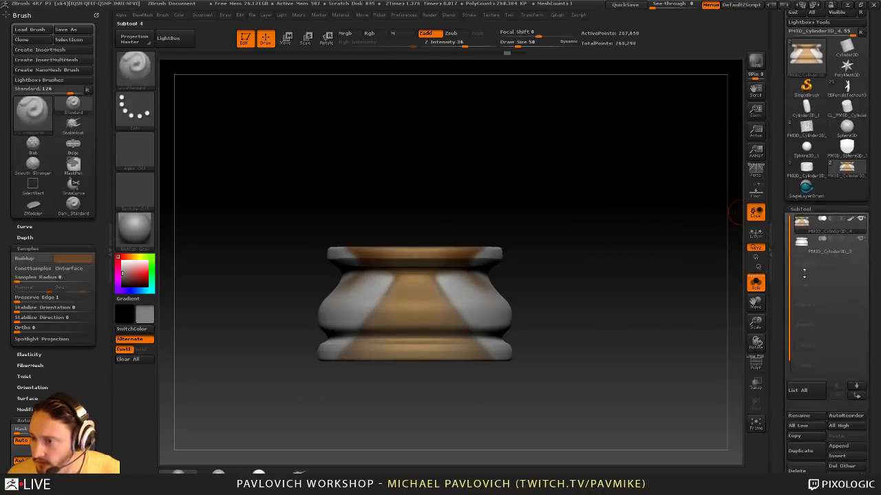
click(832, 103)
drag(624, 234, 597, 302)
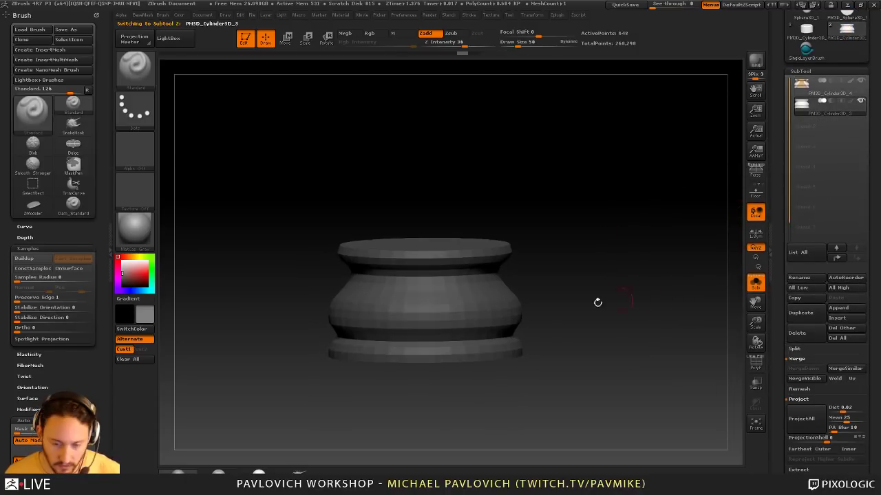
click(123, 262)
drag(602, 195, 587, 227)
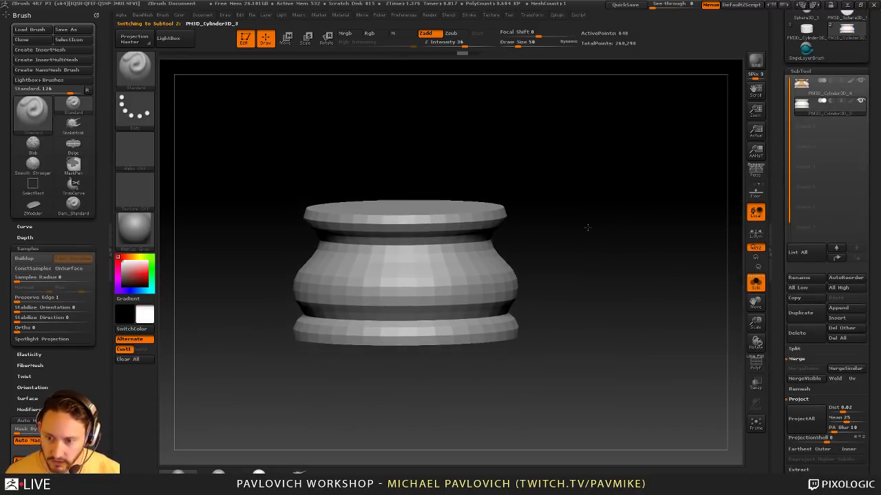
Set the ZModeler edge action to Scale with EdgeLoop Complete and try to scale an edge loop on the body
key(b)
key(z)
key(m)
key(space)
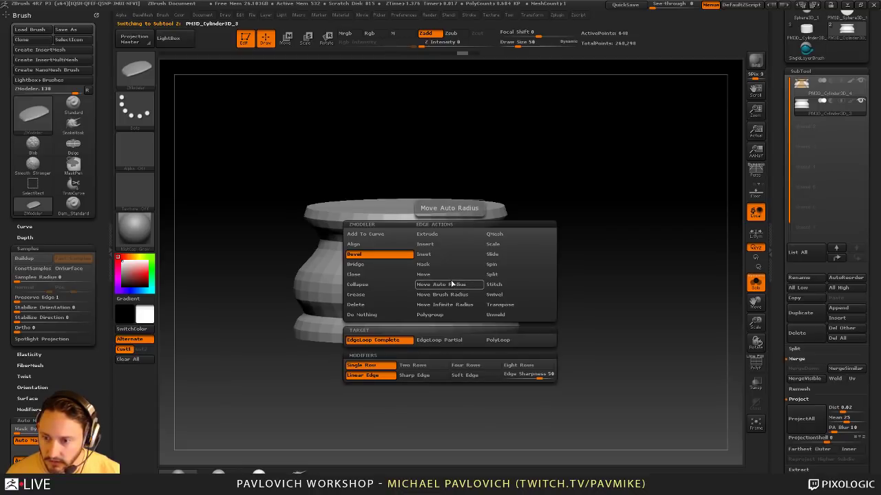
key(space)
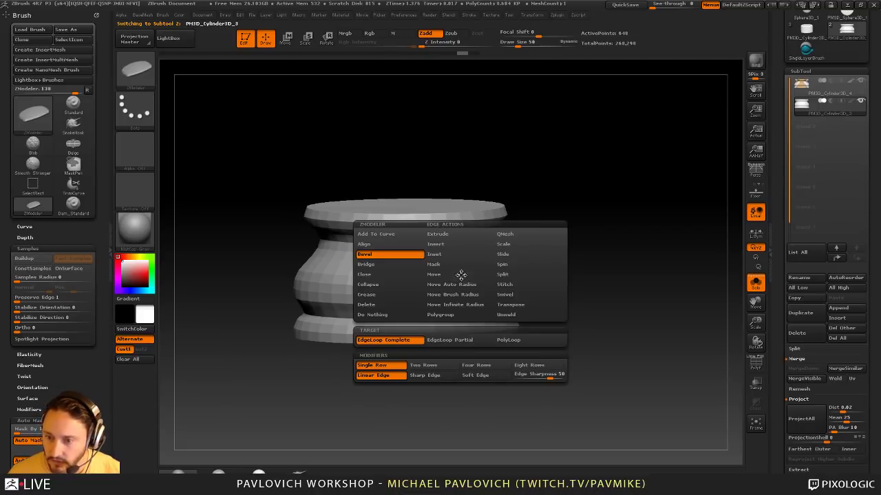
click(506, 234)
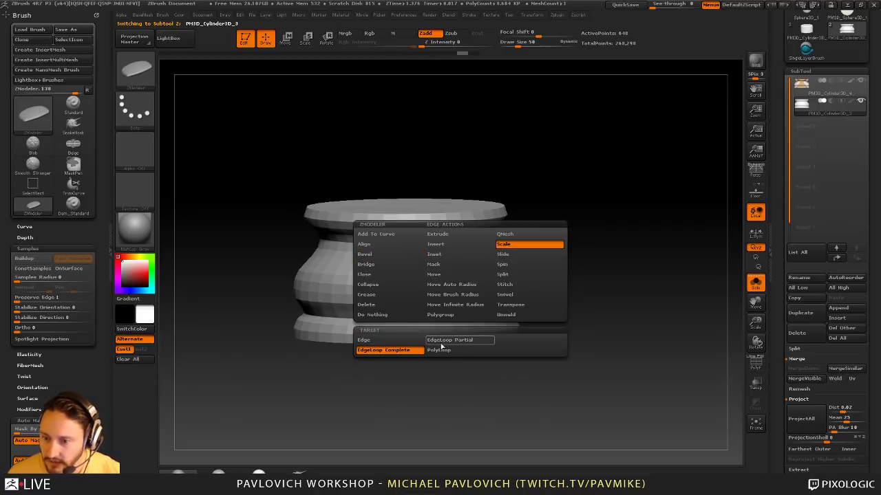
mouse_move(472, 273)
mouse_down()
mouse_move(451, 273)
mouse_move(477, 274)
mouse_up()
mouse_move(531, 269)
mouse_down()
mouse_move(564, 255)
mouse_move(556, 266)
mouse_move(568, 238)
mouse_up()
Inflate the middle of the low-poly base's body all around with the Inflat brush at Draw Size 113
key(b)
key(i)
key(n)
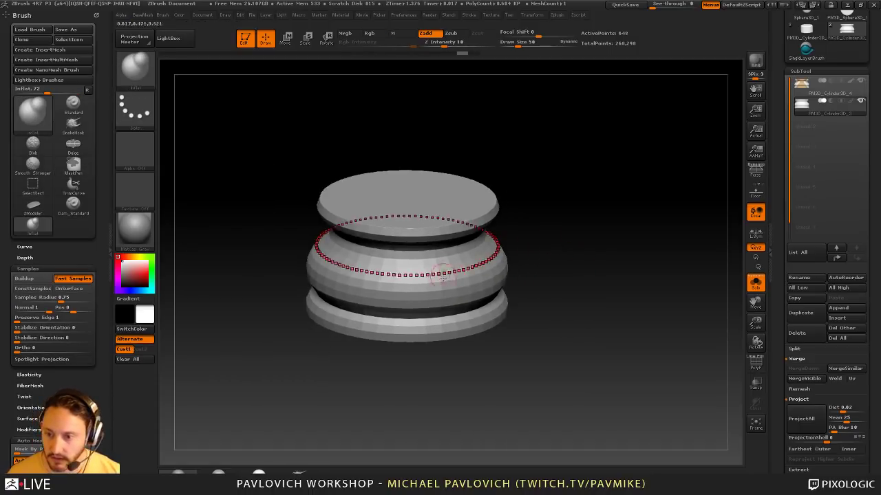
key(bracketright)
key(bracketright)
drag(453, 272, 471, 277)
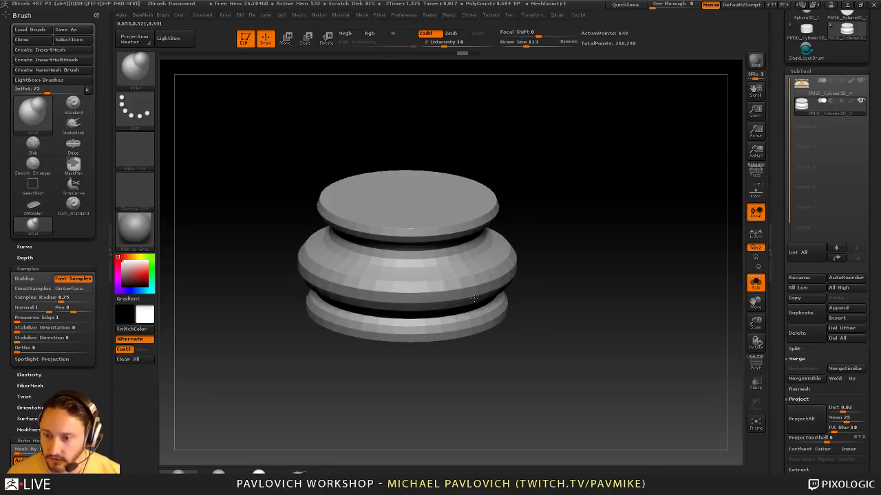
Try smoothing the inflated body, and undo both the smoothing stroke and the inflation
mouse_move(554, 284)
mouse_down()
mouse_move(558, 244)
mouse_move(593, 266)
mouse_move(528, 262)
mouse_up()
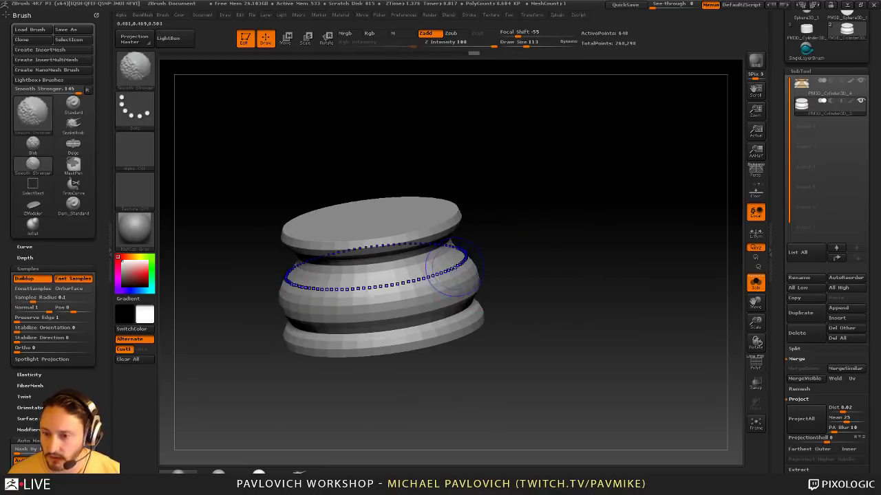
mouse_move(436, 267)
shift+mouse_down()
mouse_move(472, 288)
mouse_move(460, 293)
mouse_move(475, 285)
shift+mouse_up()
key(ctrl+z)
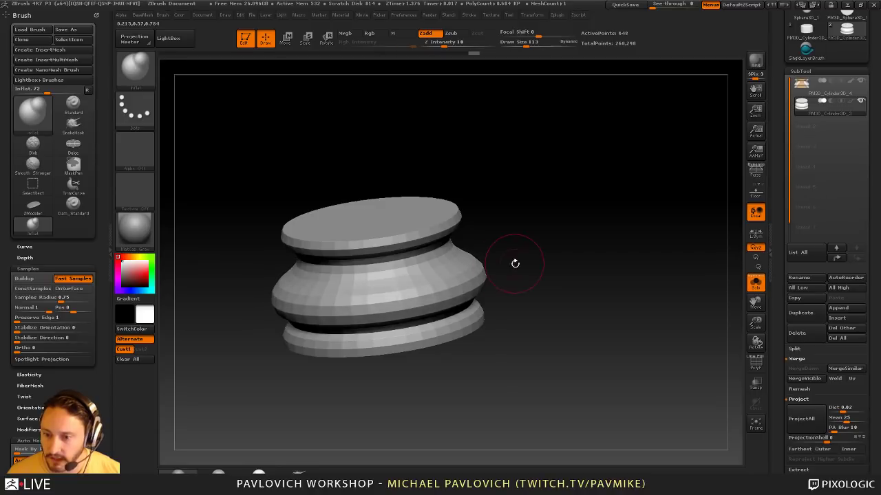
key(ctrl+z)
Try carving a groove around the upper body with the Standard brush, inspect the wireframe, and undo the stroke
key(b)
key(s)
key(t)
mouse_move(421, 271)
alt+mouse_down()
mouse_move(556, 257)
mouse_move(454, 266)
mouse_move(468, 265)
alt+mouse_up()
key(ctrl+z)
drag(536, 249, 576, 269)
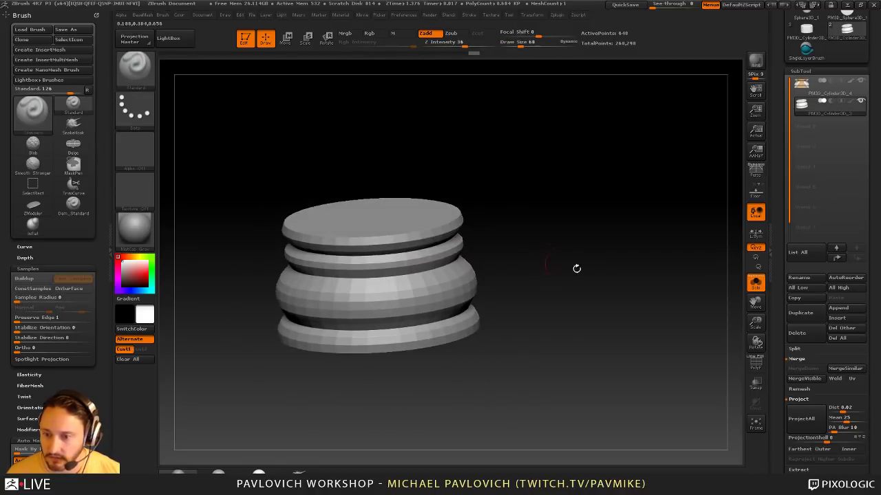
click(755, 362)
mouse_move(678, 317)
mouse_down()
mouse_move(622, 289)
mouse_move(677, 312)
mouse_up()
key(ctrl+z)
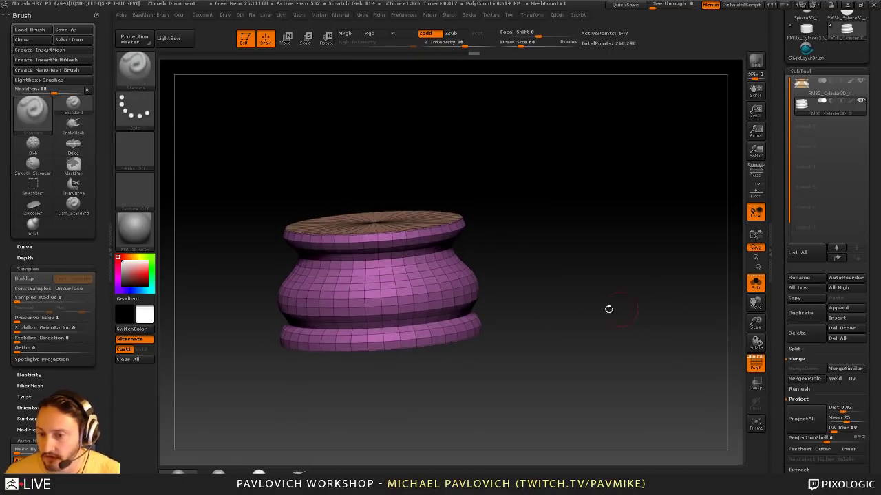
Switch to the ZModeler brush and set its edge action to Crease with EdgeLoop Complete as target
key(s)
drag(601, 309, 596, 307)
alt+drag(596, 305, 606, 315)
mouse_move(600, 225)
alt+mouse_down()
mouse_move(609, 224)
mouse_move(629, 277)
alt+mouse_up()
key(b)
key(z)
key(m)
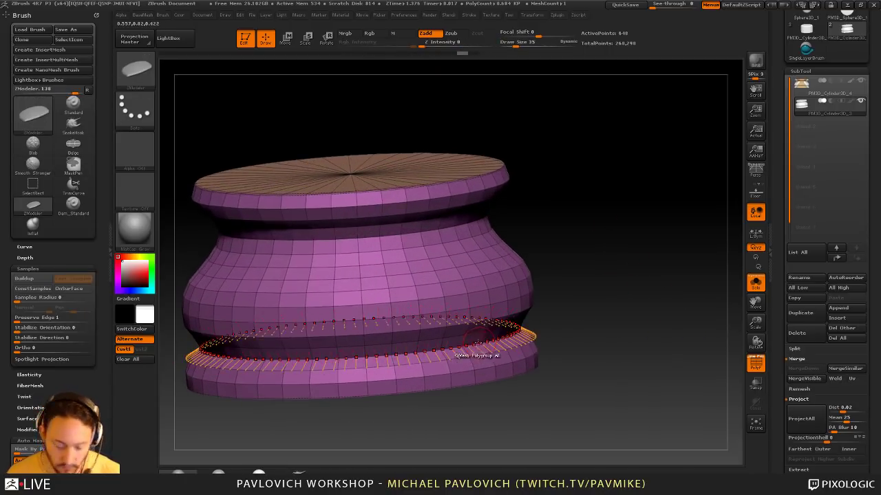
key(space)
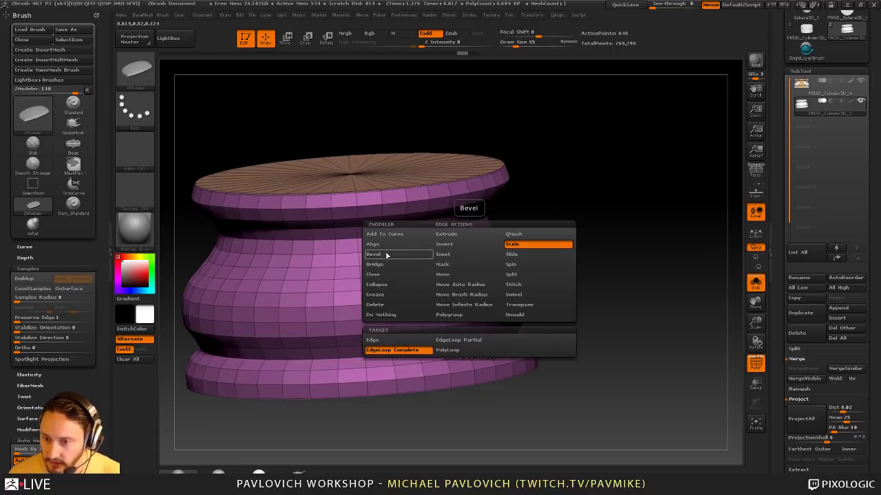
click(377, 295)
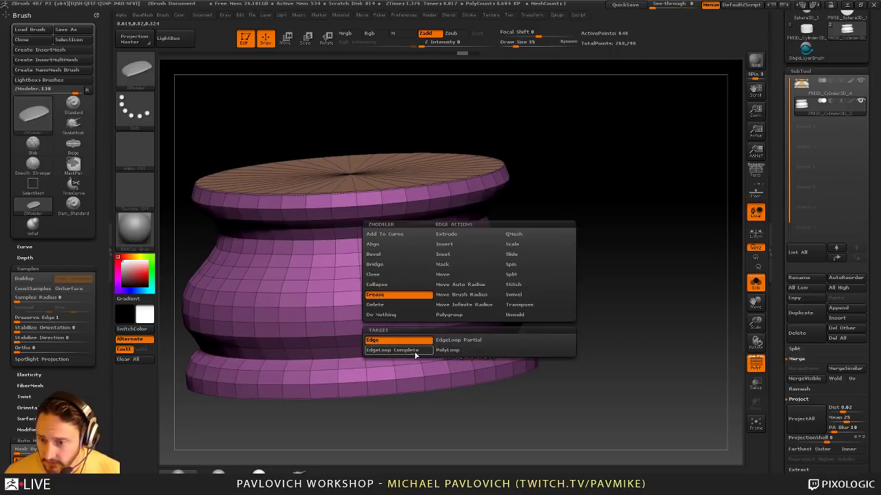
Preview the low-poly base smoothed with dynamic subdivision and without wireframe, and return to the unsmoothed wireframe
mouse_move(640, 305)
mouse_down()
mouse_move(618, 292)
mouse_move(627, 295)
mouse_up()
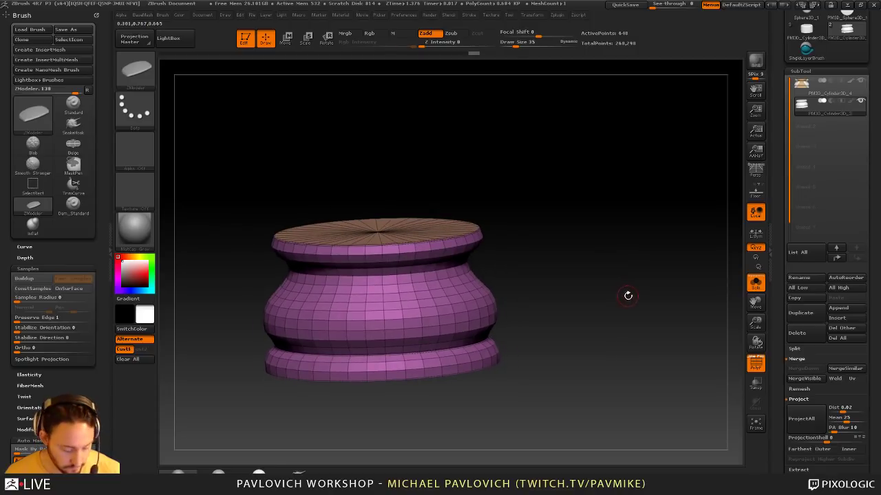
click(755, 363)
drag(654, 243, 572, 271)
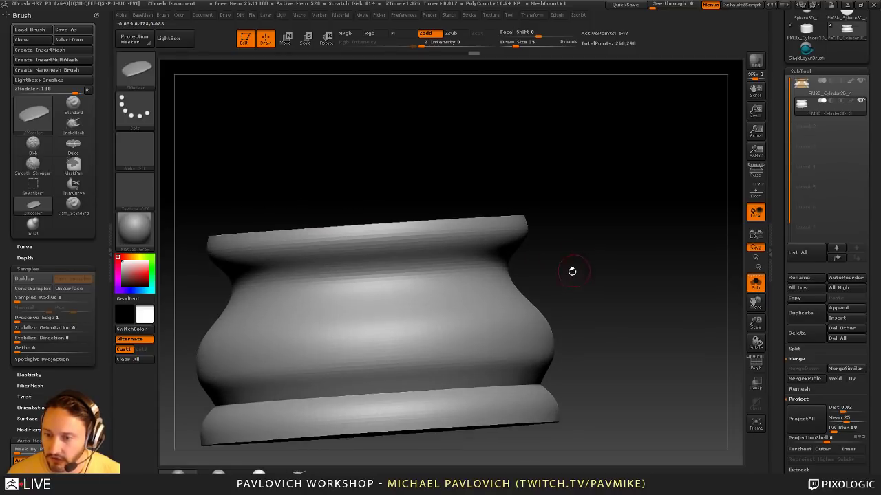
key(shift+d)
click(757, 367)
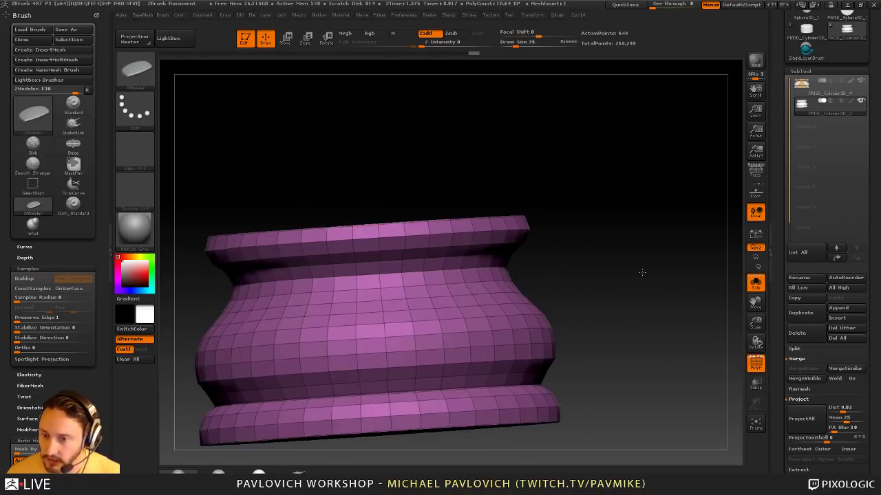
Crease the edge loops around the neck and above the bottom ring, and turn the smoothed preview on
alt+drag(641, 271, 623, 303)
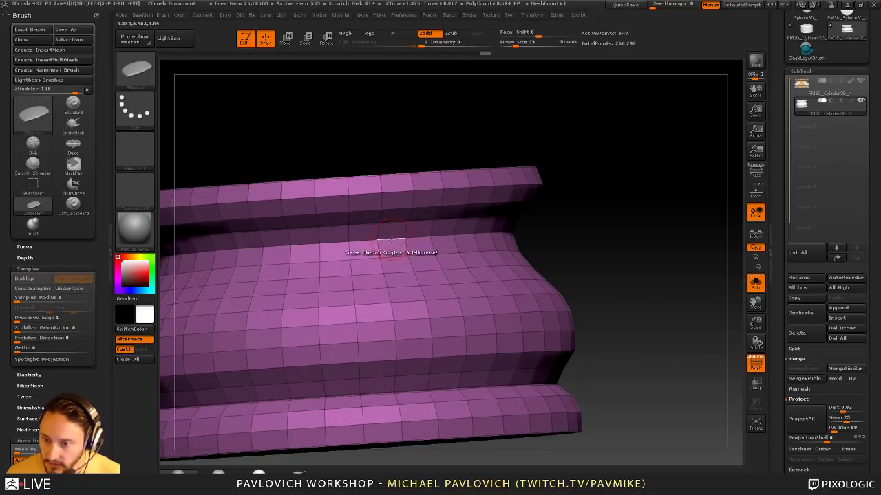
mouse_move(659, 262)
mouse_down()
mouse_move(659, 237)
mouse_move(660, 254)
mouse_up()
key(d)
Set the dynamic subdivision's SmoothSubdiv to 4 and the crease level to 3, and hide the wireframe
drag(778, 309, 770, 222)
click(804, 180)
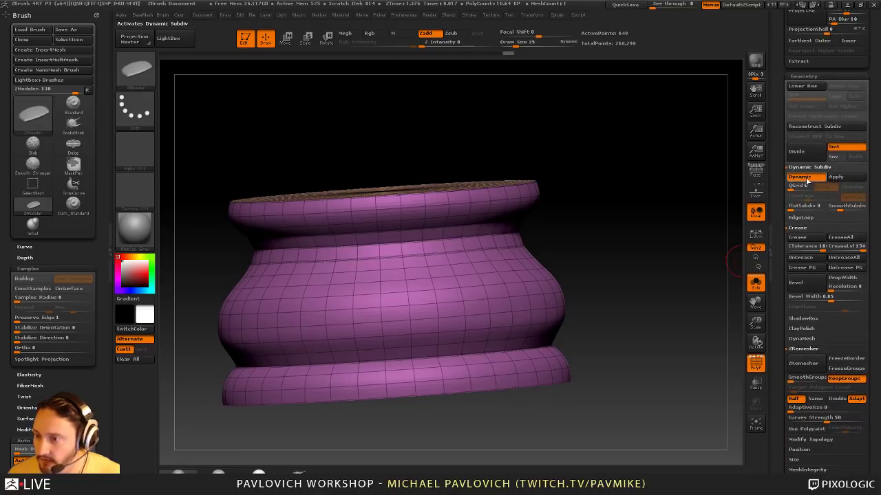
drag(841, 248, 837, 251)
drag(841, 209, 851, 211)
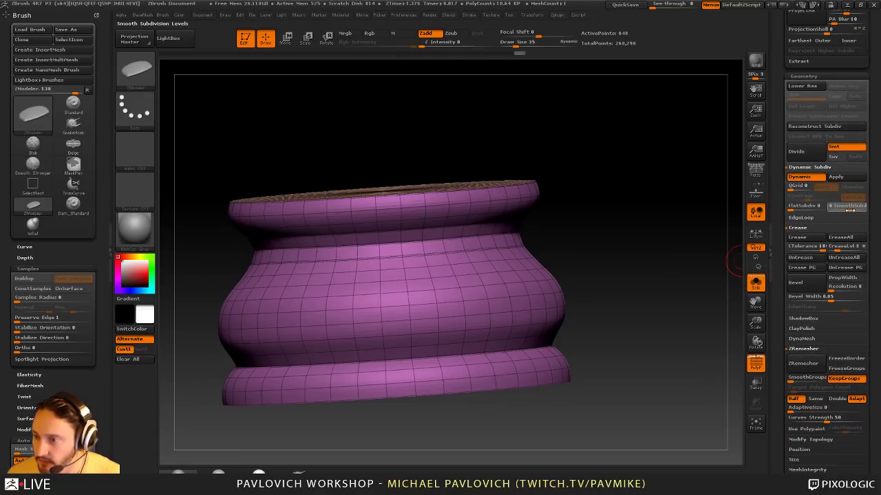
key(shift+f)
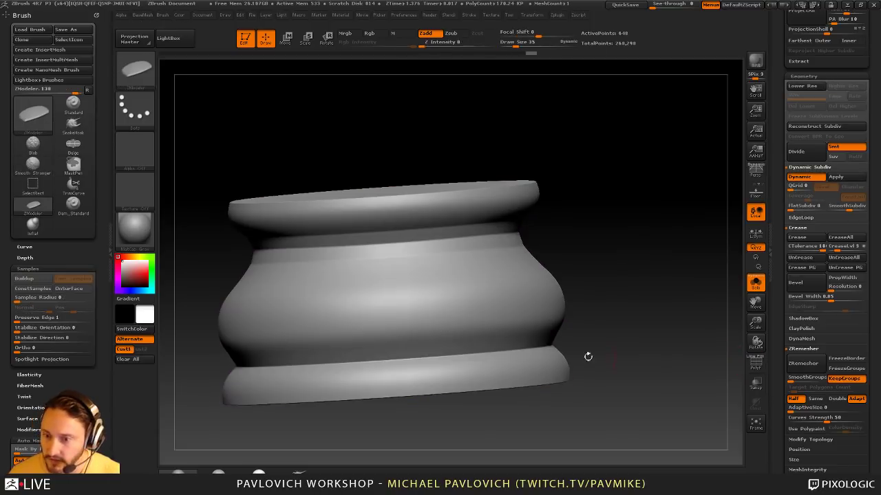
Try a crease level of 2, compare the smoothed and unsmoothed base, and set the crease level back to 15
drag(837, 251, 836, 252)
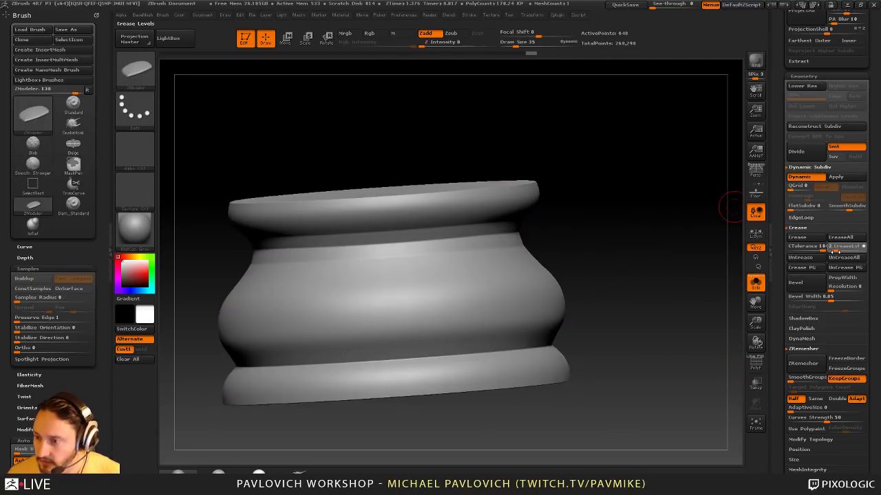
key(shift+d)
key(d)
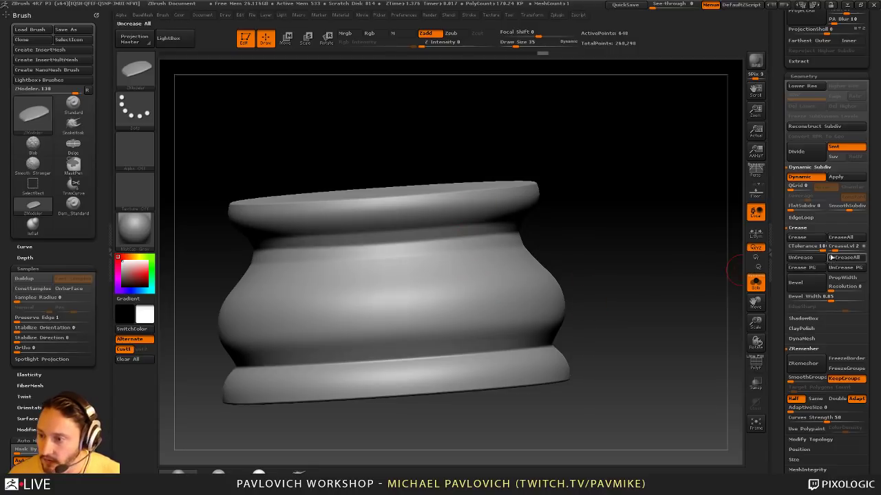
key(shift+d)
key(d)
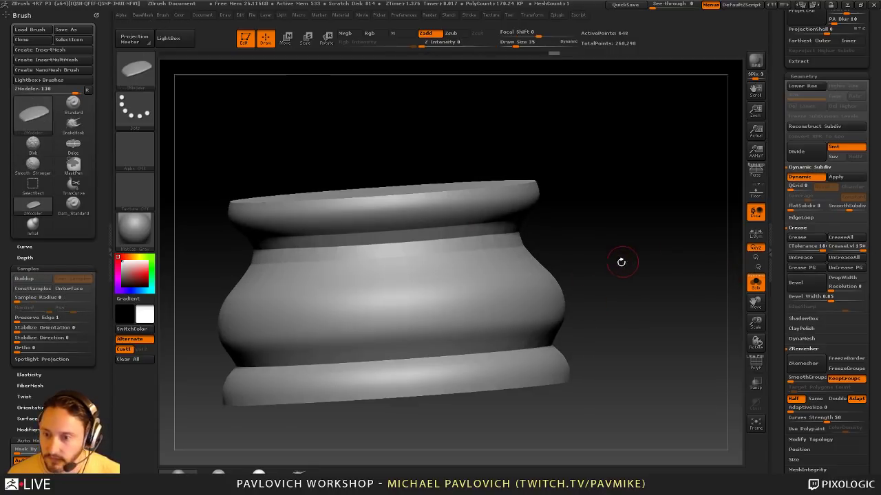
Bevel the creased edge loops of the base, using a bevel width of 0.0078
click(798, 349)
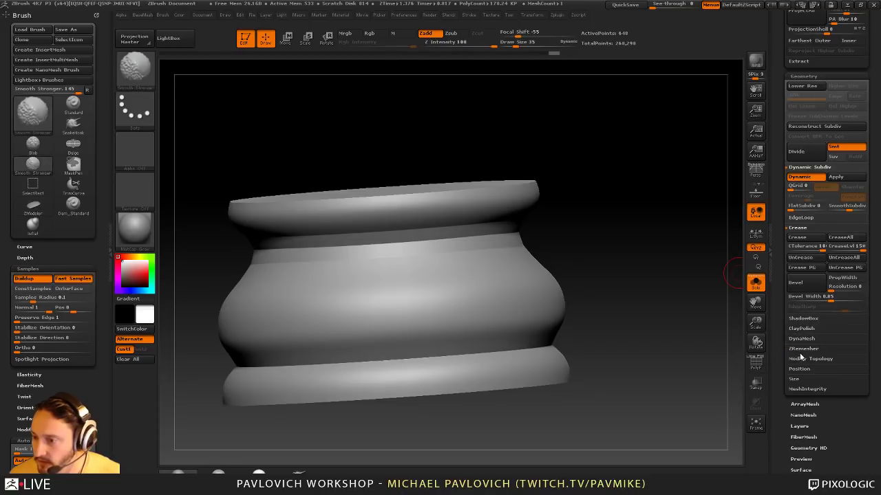
click(803, 169)
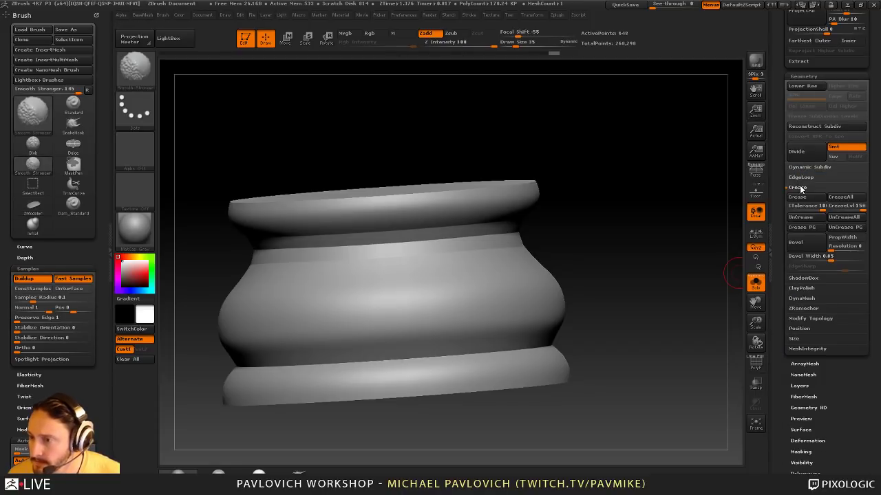
click(812, 245)
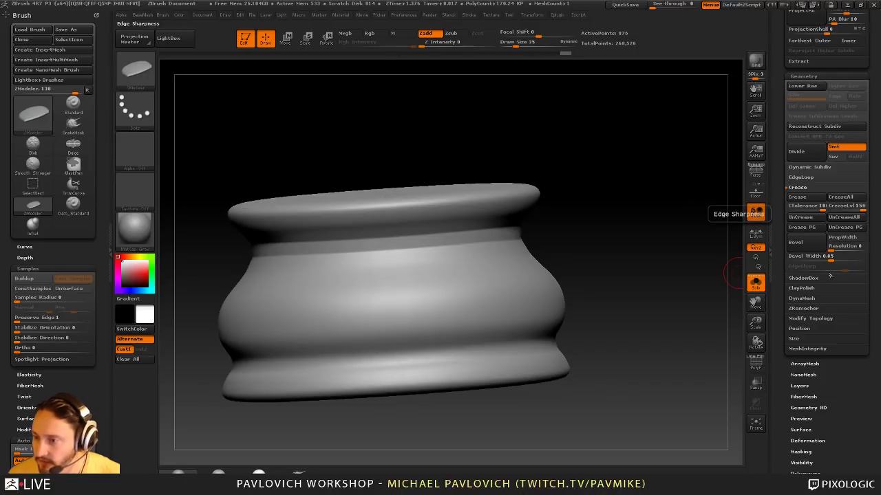
key(shift+f)
mouse_move(829, 259)
mouse_down()
mouse_move(801, 259)
mouse_move(814, 261)
mouse_up()
Examine the beveled edge loops from several angles, in unsmoothed wireframe and as a smoothed surface
key(shift+d)
ctrl+right_drag(655, 259, 659, 251)
drag(658, 251, 452, 250)
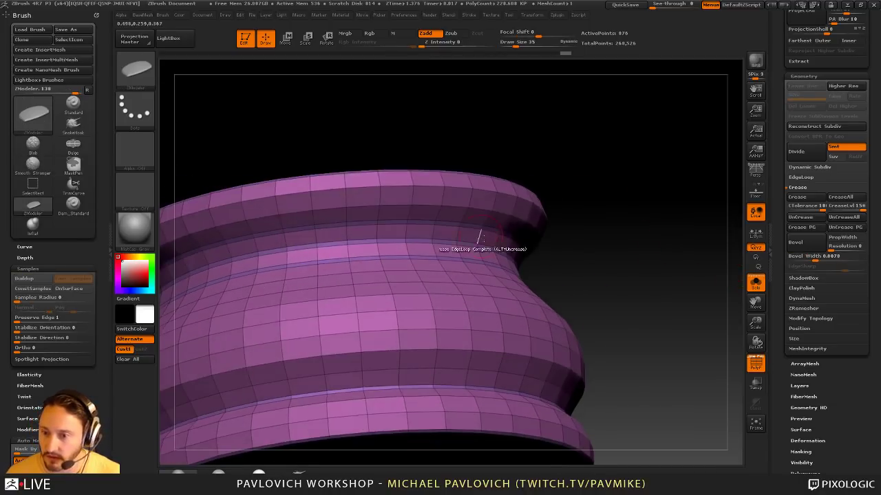
ctrl+right_drag(633, 253, 638, 228)
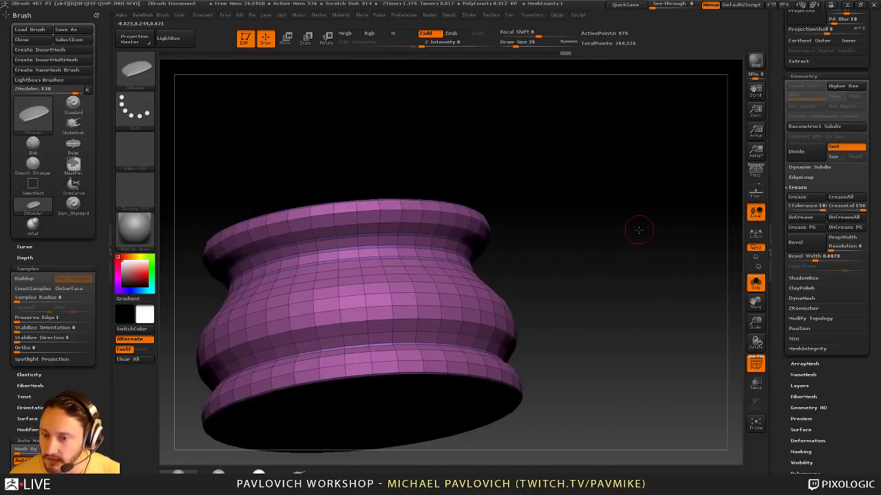
drag(637, 228, 644, 252)
key(d)
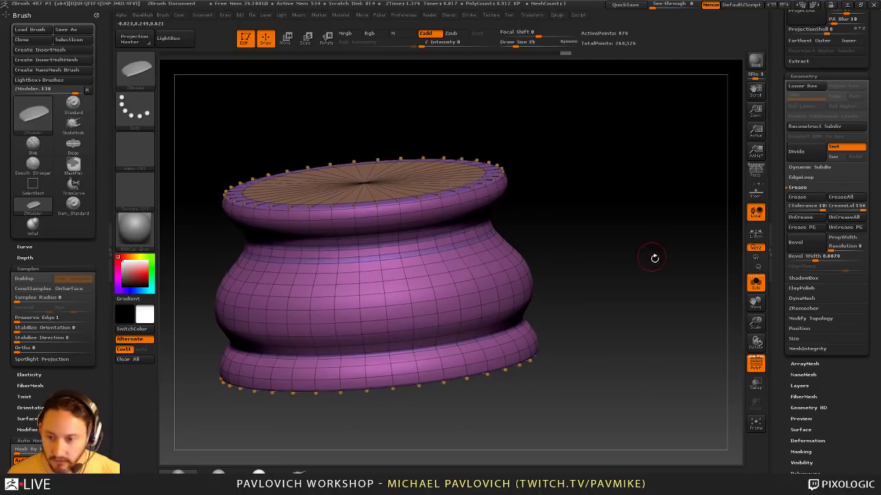
click(756, 363)
ctrl+right_drag(676, 276, 663, 252)
drag(663, 253, 654, 236)
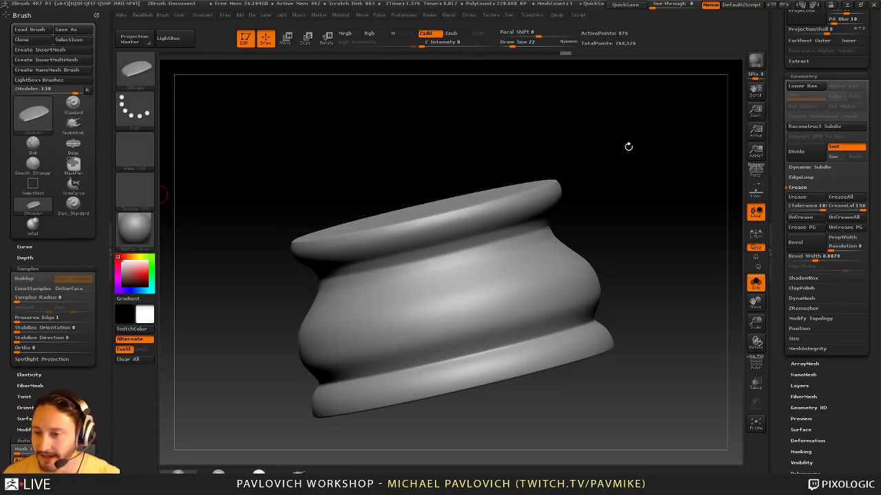
Choose the Standard brush at Draw Size 32 and switch to the PM3D_Cylinder3D_4 subtool
key(b)
key(s)
key(t)
key(s)
drag(628, 147, 655, 171)
click(636, 169)
drag(780, 202, 772, 322)
alt+drag(622, 275, 676, 315)
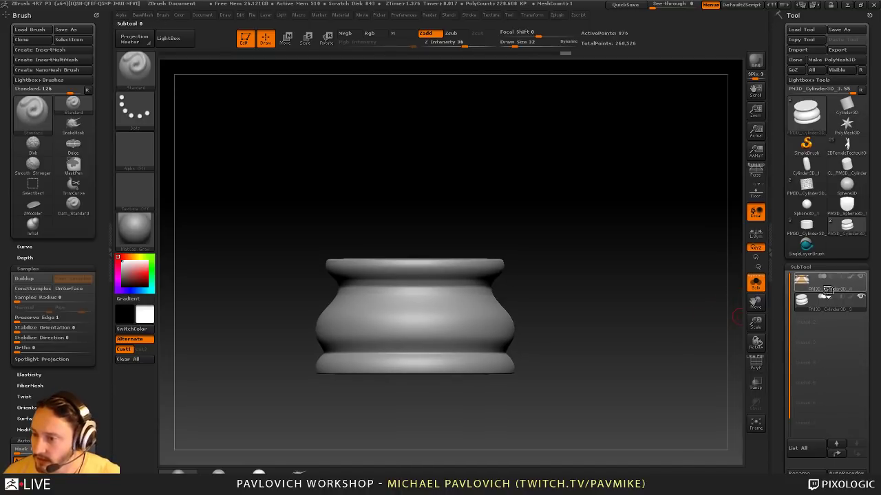
click(827, 290)
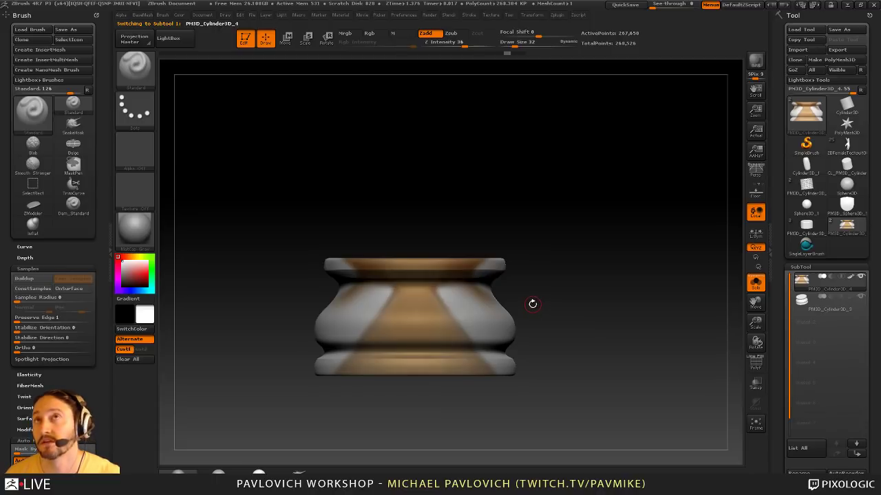
Display the chess piece reference image over the base, keeping PM3D_Cylinder3D_4 as the active subtool
alt+drag(619, 270, 622, 228)
key(shift+z)
click(829, 311)
click(830, 291)
Convert the PM3D_Cylinder3D_4 subtool into a ShadowBox at resolution 128 with Polish 10
scroll(780, 346, down, 5)
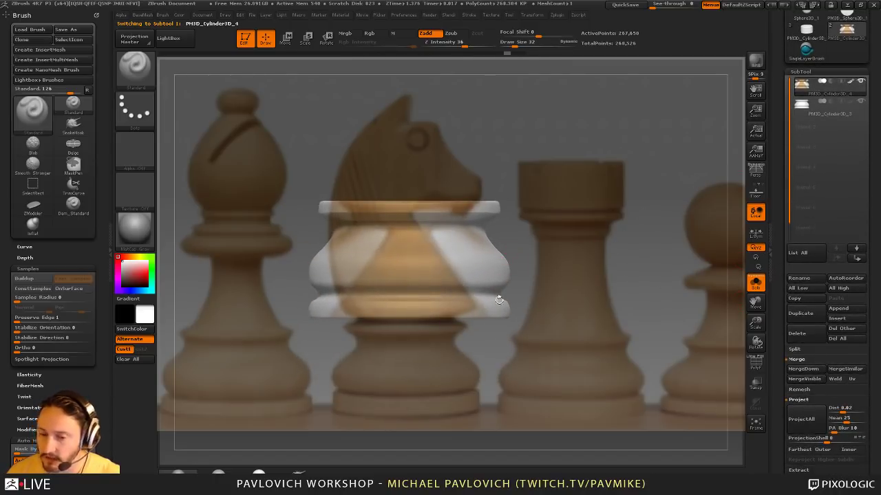
drag(108, 336, 106, 305)
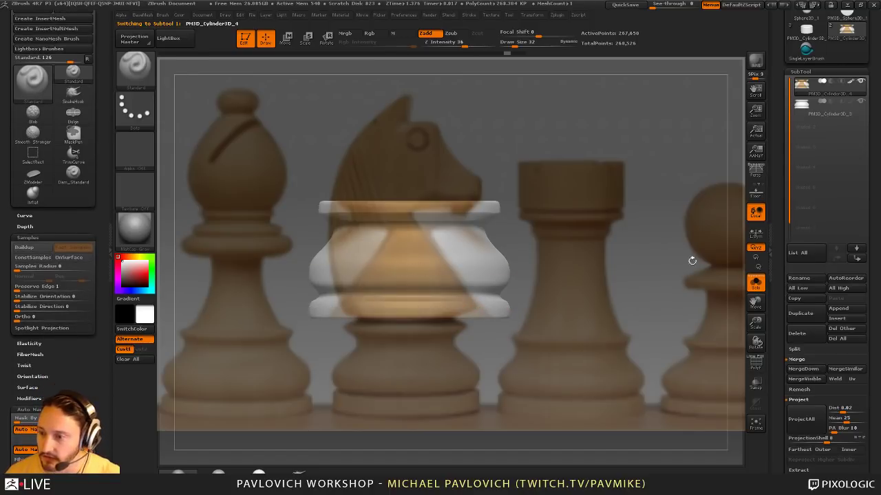
scroll(780, 317, down, 10)
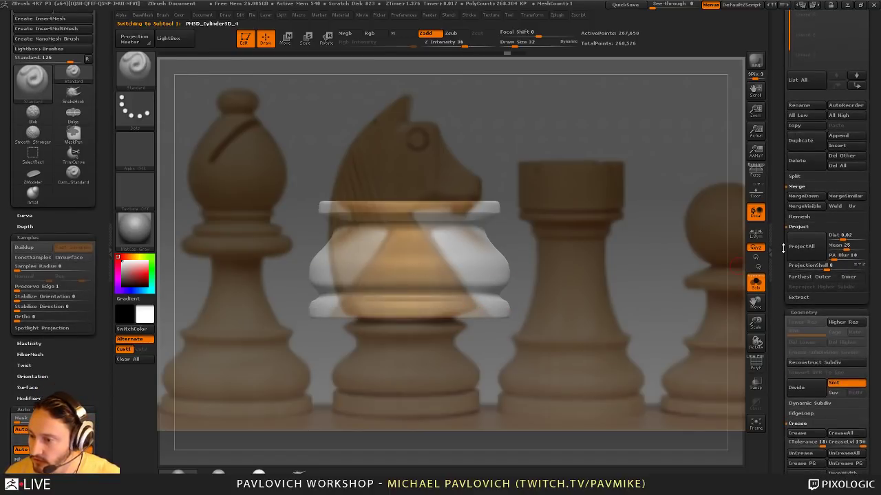
shift+click(801, 191)
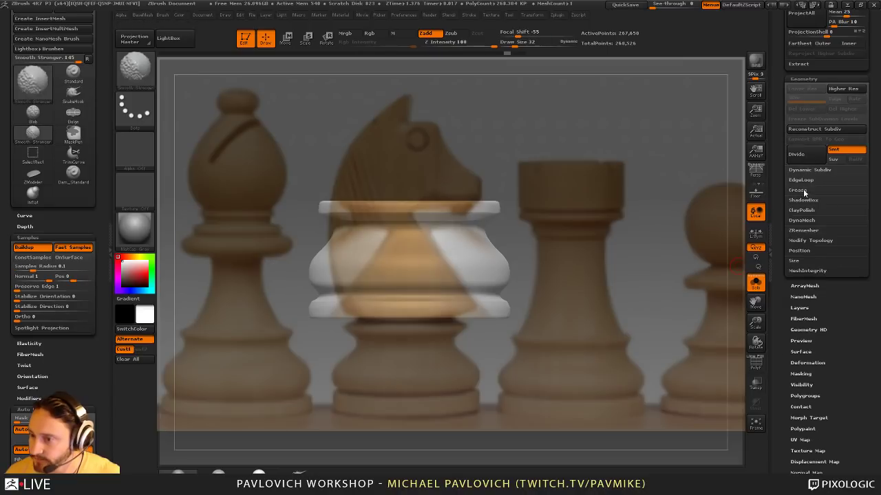
shift+click(803, 201)
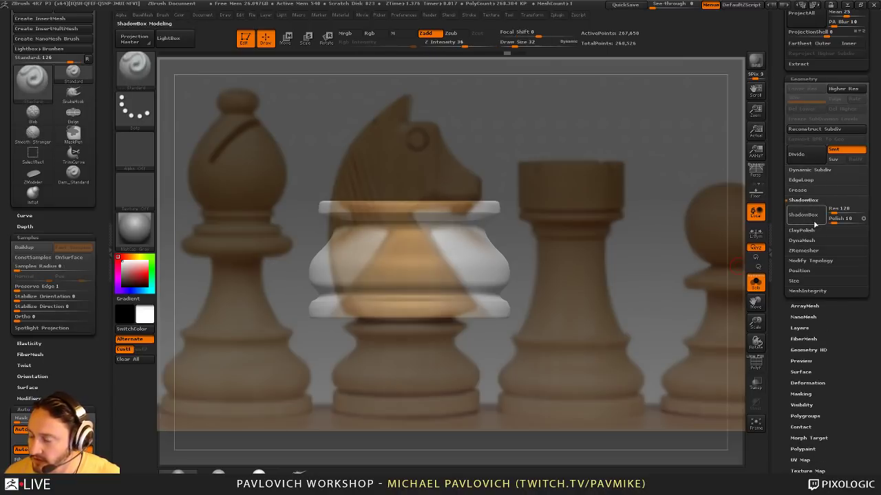
click(815, 216)
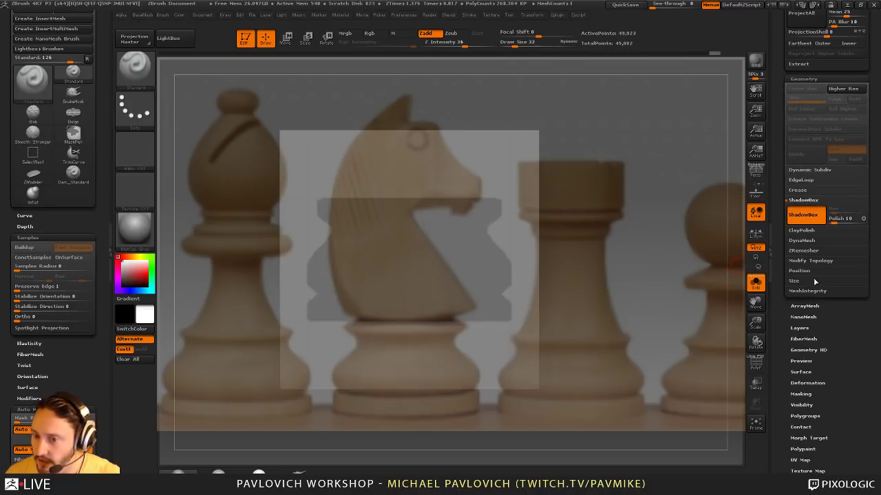
Hide the reference image, turn the ShadowBox to a three-quarter view and switch Solo off
key(shift+z)
drag(664, 204, 589, 223)
click(755, 282)
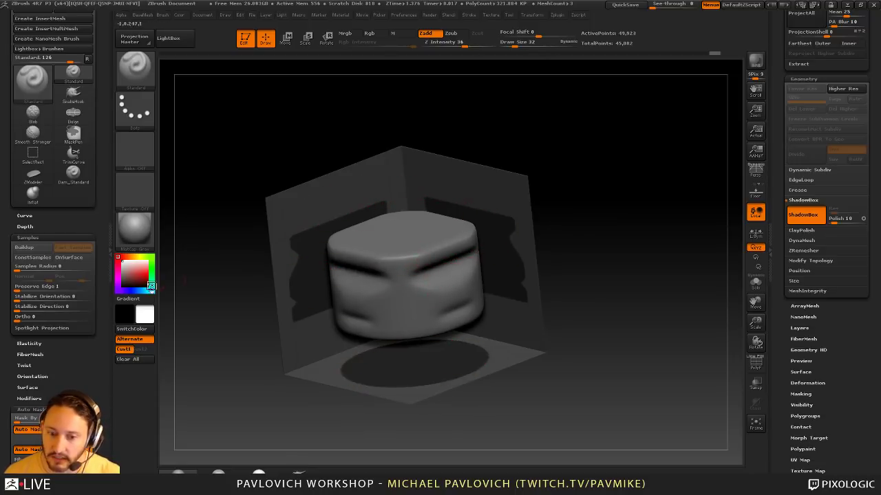
Dock the Transform settings and switch the ShadowBox from radial Y symmetry to plain mirroring across X
scroll(64, 218, up, 3)
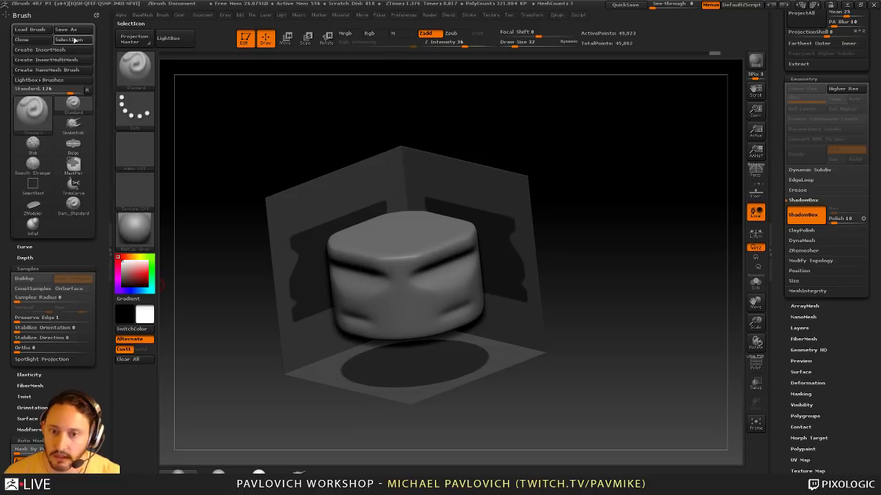
click(94, 13)
click(528, 16)
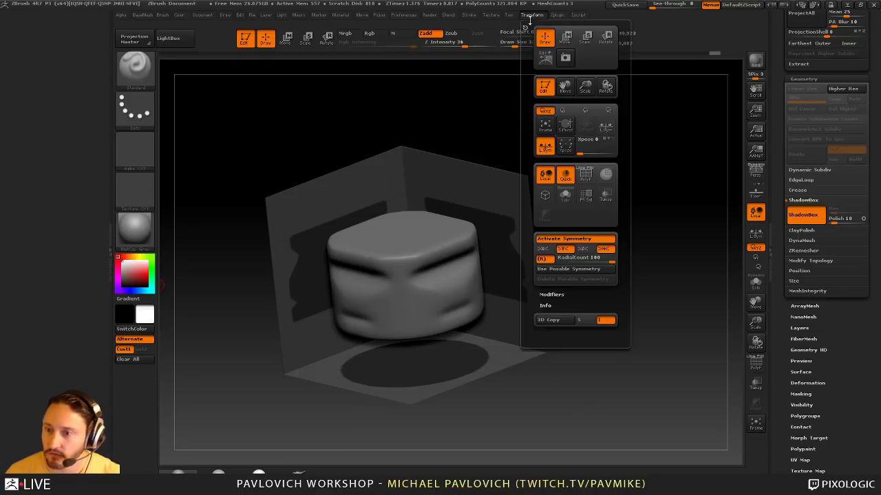
drag(525, 15, 73, 75)
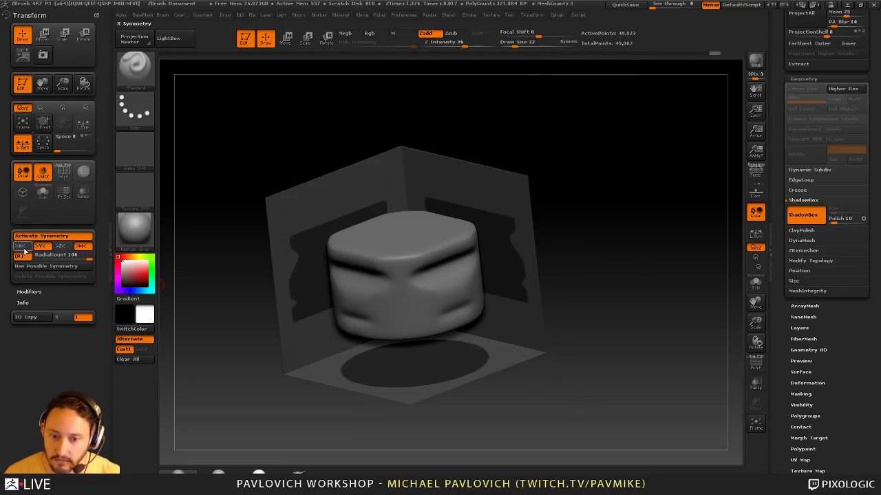
click(23, 246)
click(25, 256)
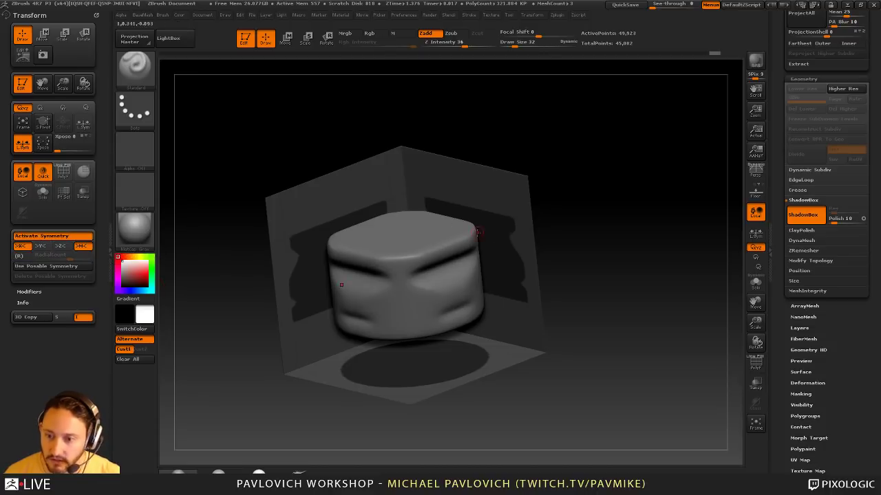
Examine the ShadowBox planes from several angles and compare them with the PM3D_Cylinder3D_3 base in and out of Solo
drag(572, 188, 449, 237)
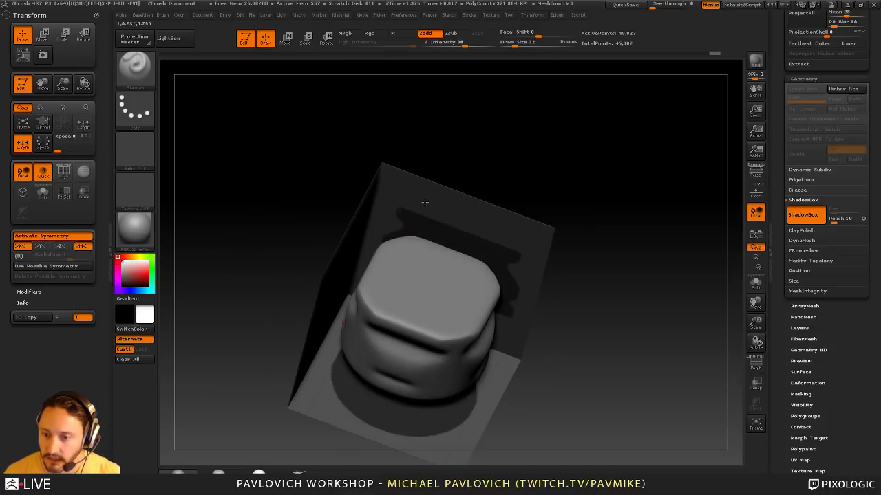
drag(425, 202, 492, 275)
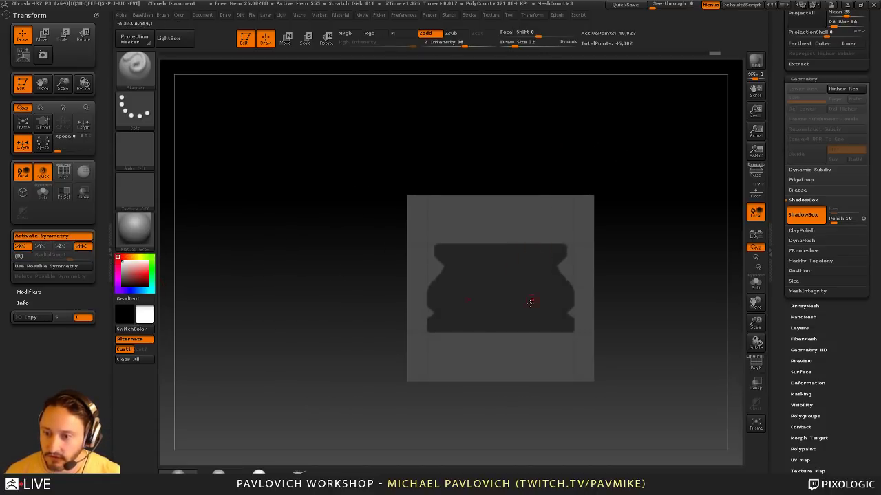
mouse_move(652, 238)
mouse_down()
mouse_move(627, 238)
mouse_move(665, 226)
mouse_move(662, 240)
mouse_up()
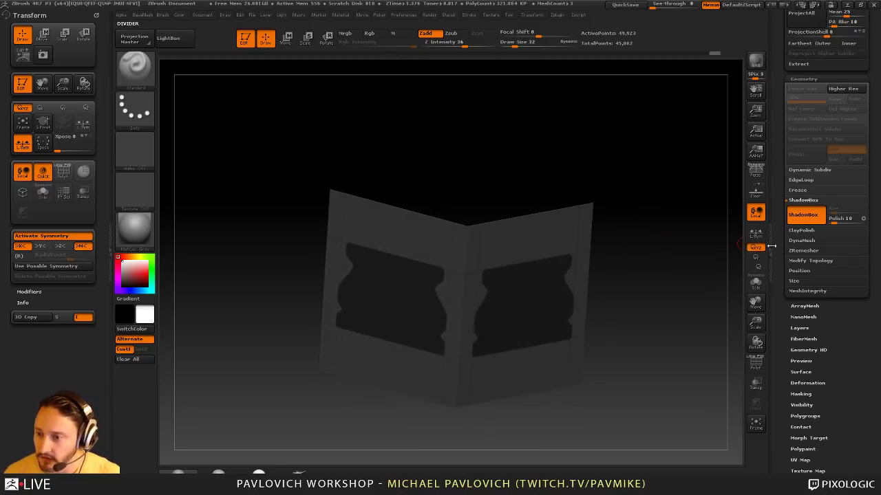
drag(777, 232, 777, 475)
drag(731, 296, 702, 284)
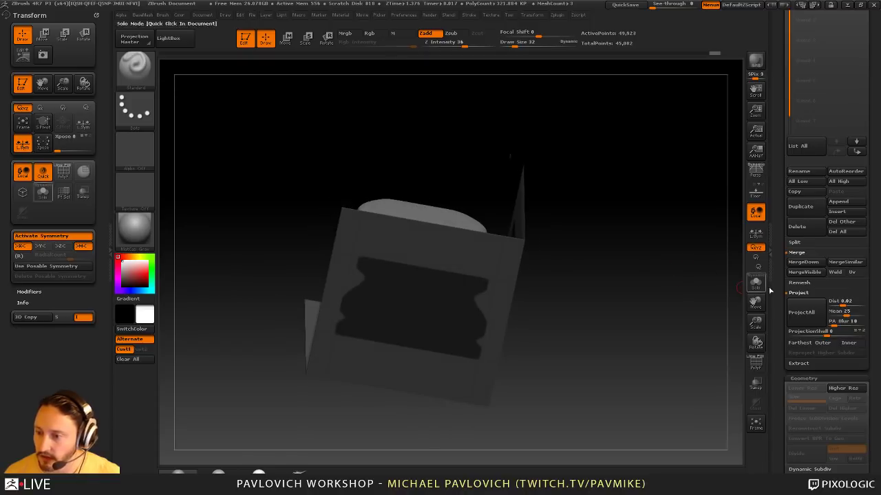
scroll(872, 204, up, 5)
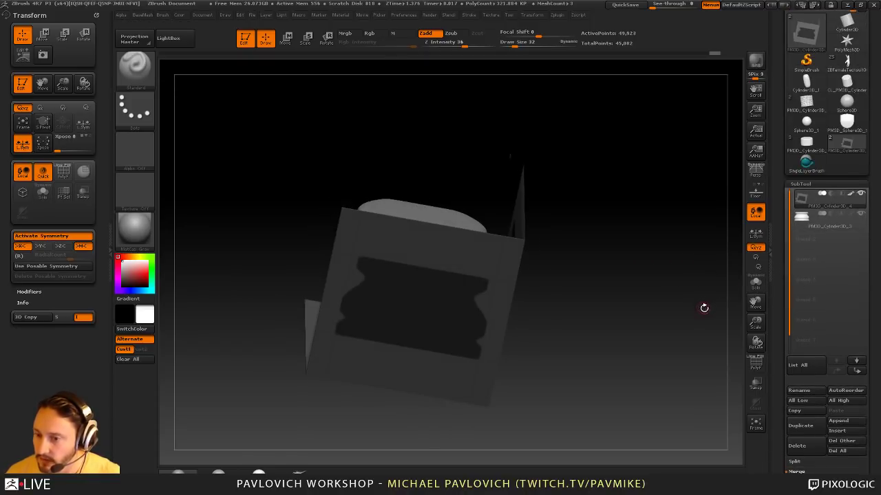
drag(703, 308, 723, 306)
click(825, 226)
drag(666, 254, 609, 250)
click(755, 283)
drag(722, 285, 703, 277)
click(755, 285)
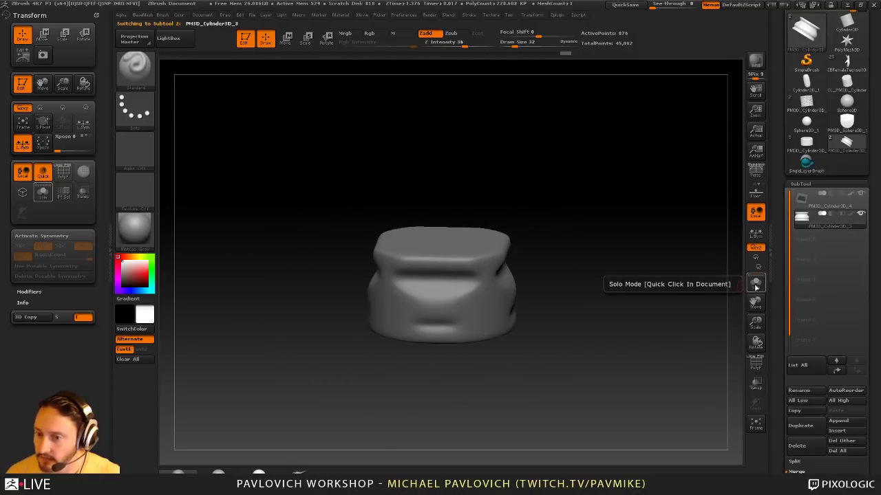
Reselect PM3D_Cylinder3D_4, clear the masks from its ShadowBox planes and turn on transparency
click(817, 209)
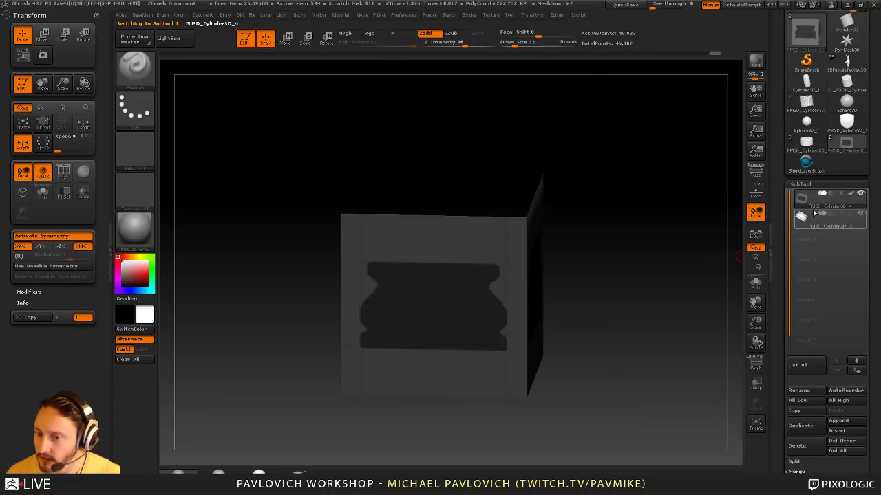
drag(659, 249, 681, 221)
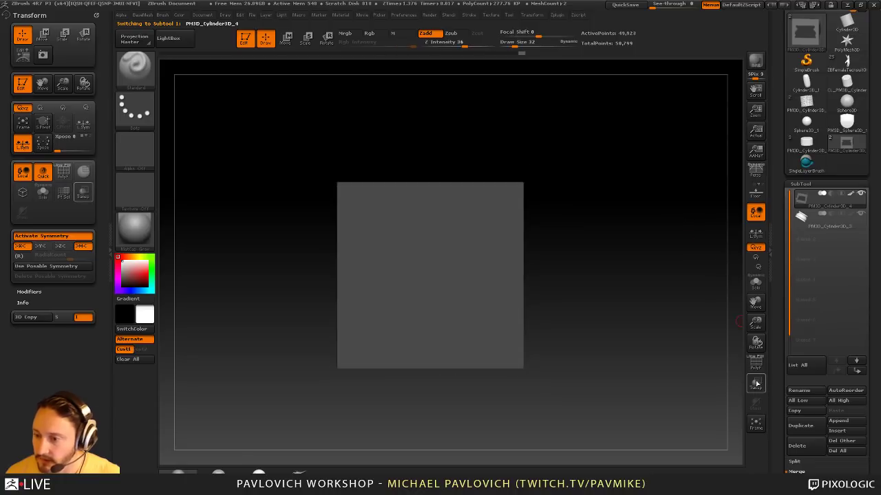
click(756, 383)
Move the empty ShadowBox up above the round base and show the chess reference image over it
key(w)
drag(421, 277, 420, 149)
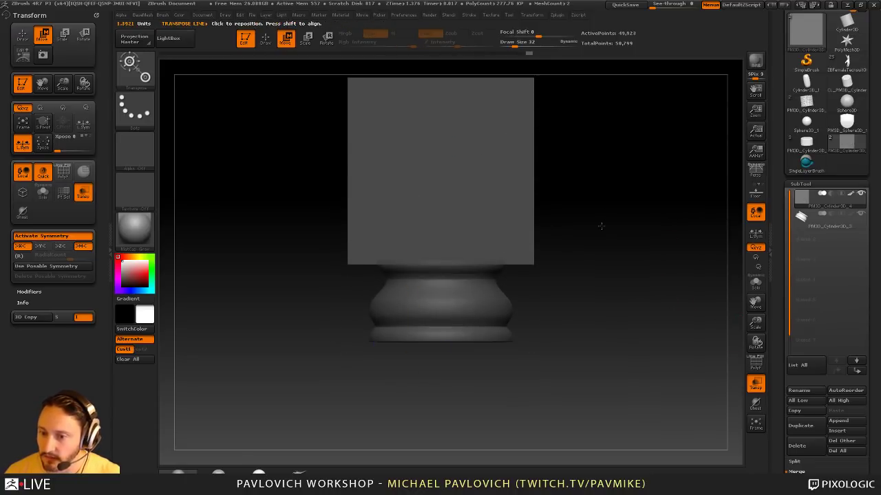
alt+drag(601, 227, 621, 268)
key(shift+z)
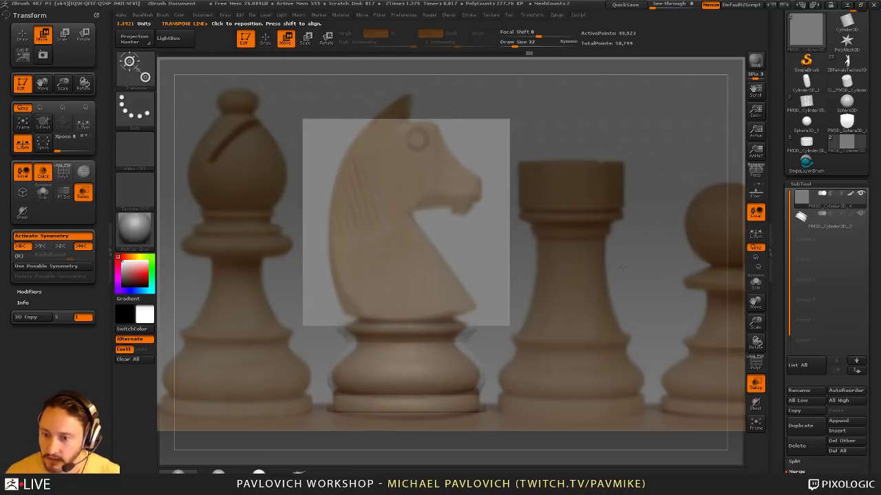
Return to Draw mode and enlarge the ShadowBox so its front plane surrounds the knight's head in the reference
key(q)
key(1)
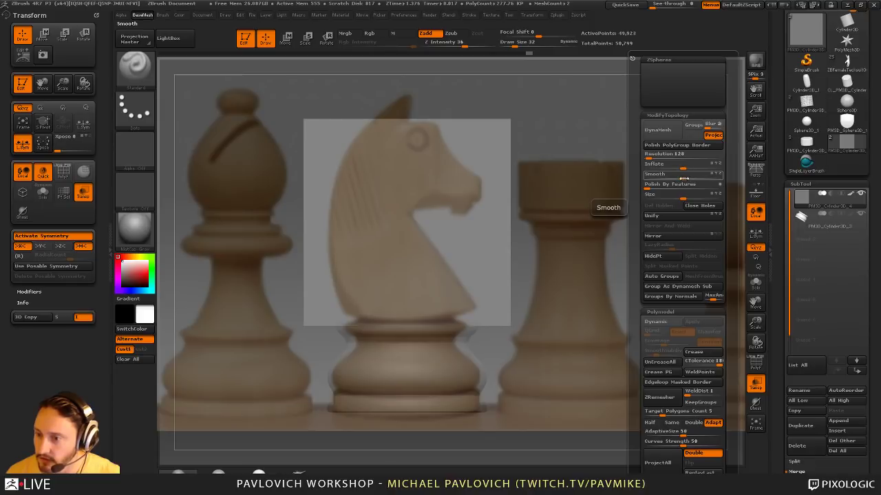
drag(685, 198, 689, 198)
drag(781, 328, 781, 190)
scroll(793, 349, up, 10)
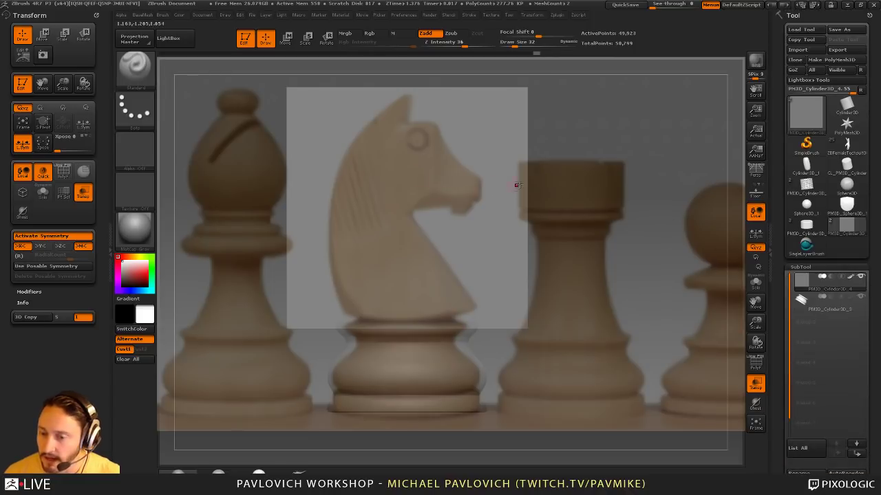
alt+drag(568, 171, 579, 173)
Try painting a rough mask over the knight's head on the ShadowBox at Draw Size 93
key(bracketleft)
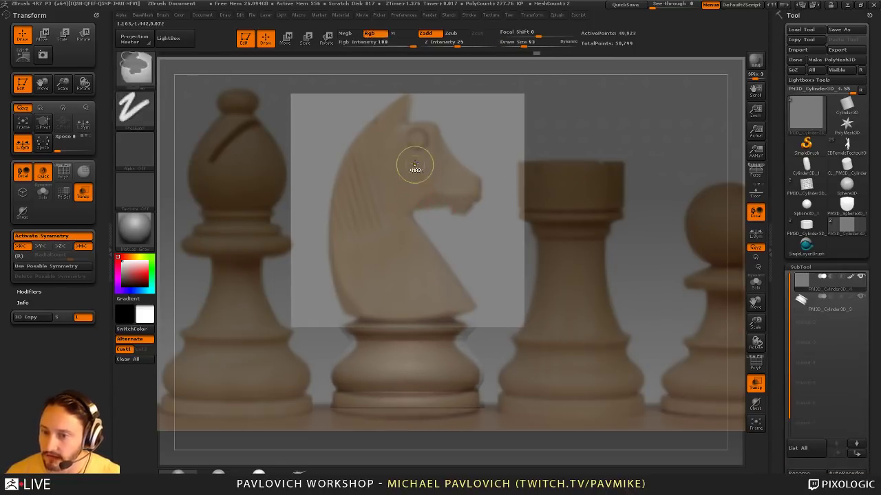
mouse_move(415, 165)
ctrl+mouse_down()
mouse_move(419, 174)
mouse_move(429, 159)
mouse_move(408, 128)
ctrl+mouse_up()
key(shift+z)
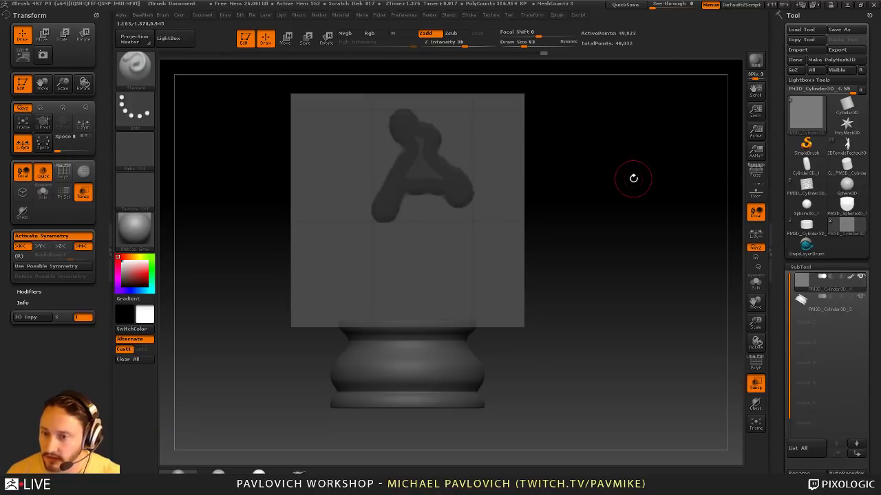
mouse_move(633, 179)
mouse_down()
mouse_move(654, 234)
mouse_move(637, 286)
mouse_move(668, 264)
mouse_move(640, 195)
mouse_move(653, 190)
mouse_up()
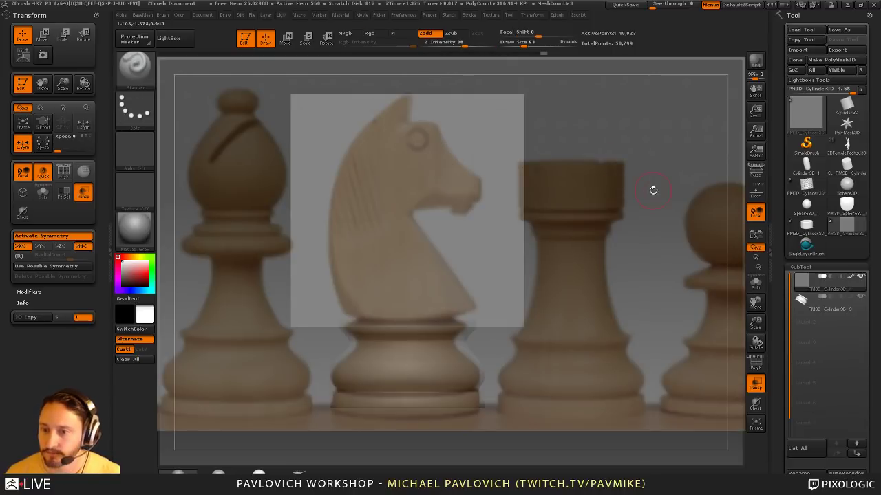
Set the Standard brush to Rgb only and paint over the knight's head on the ShadowBox at Draw Size 175
click(371, 34)
drag(426, 180, 423, 179)
mouse_move(395, 134)
mouse_down()
mouse_move(361, 141)
mouse_move(448, 185)
mouse_move(349, 176)
mouse_move(462, 227)
mouse_up()
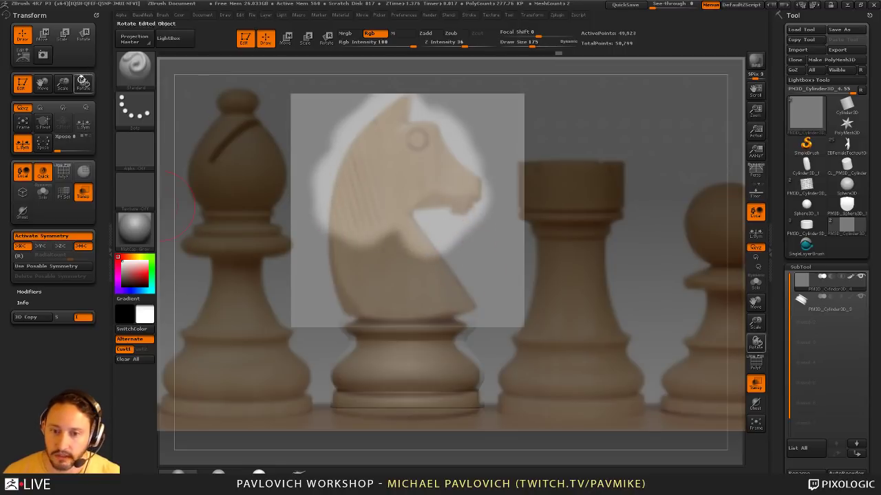
Dock the Brush settings and turn on Spotlight Projection in the Standard brush's Samples options
mouse_move(162, 16)
drag(161, 26, 59, 29)
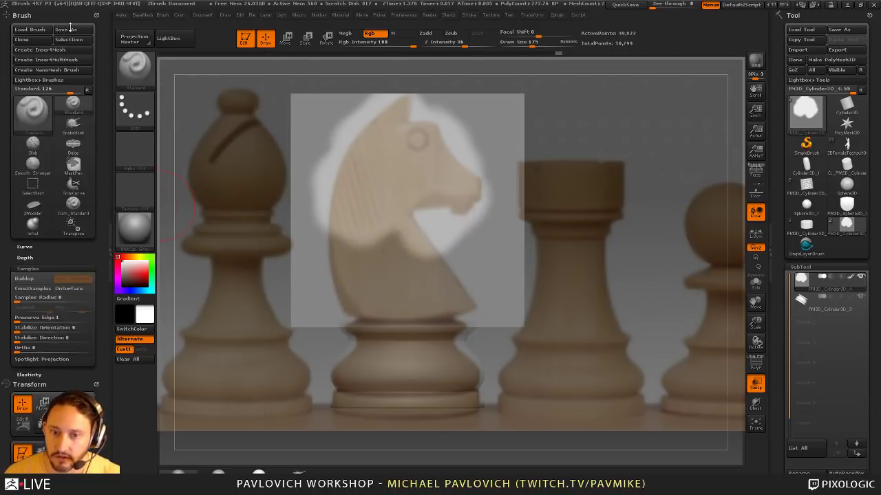
key(shift)
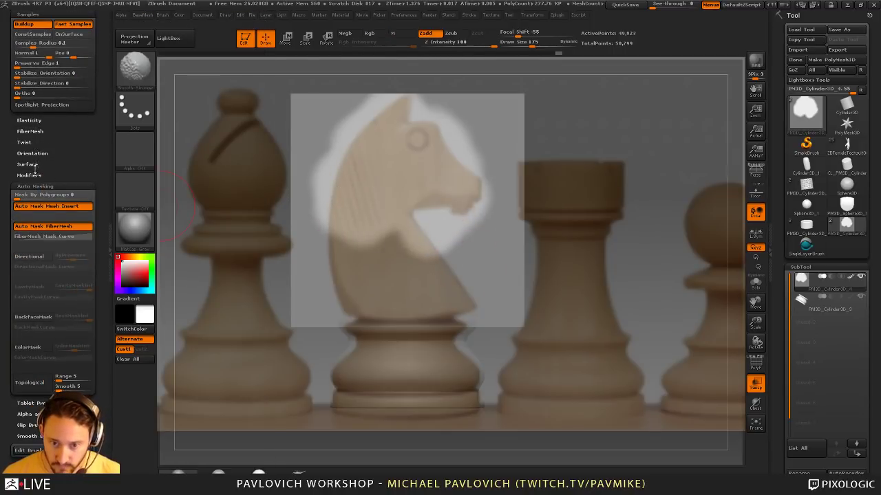
scroll(36, 169, up, 8)
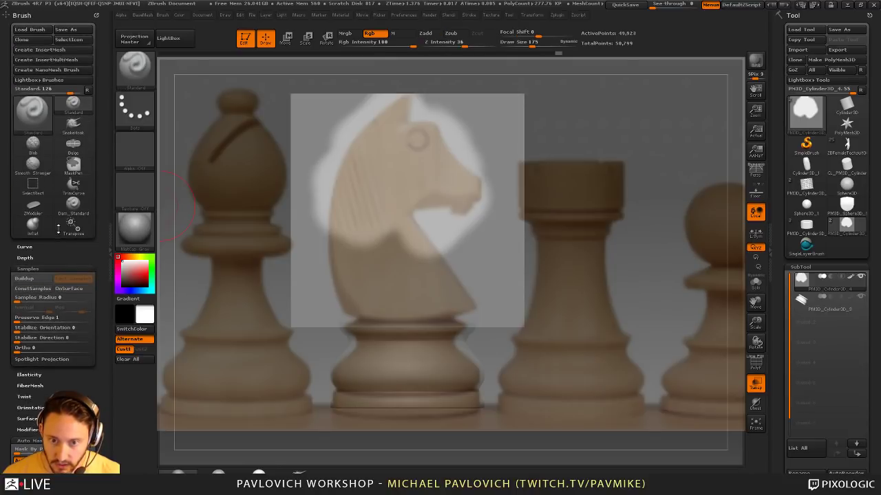
scroll(61, 221, down, 8)
key(shift)
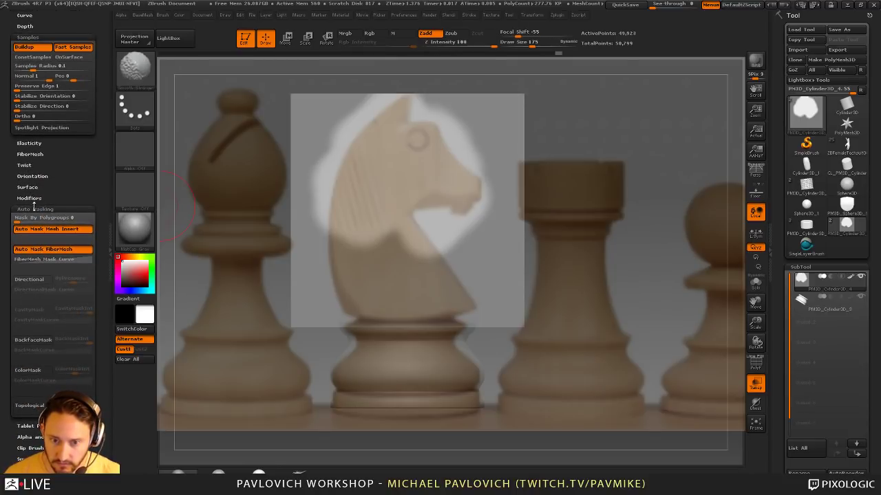
scroll(59, 186, up, 3)
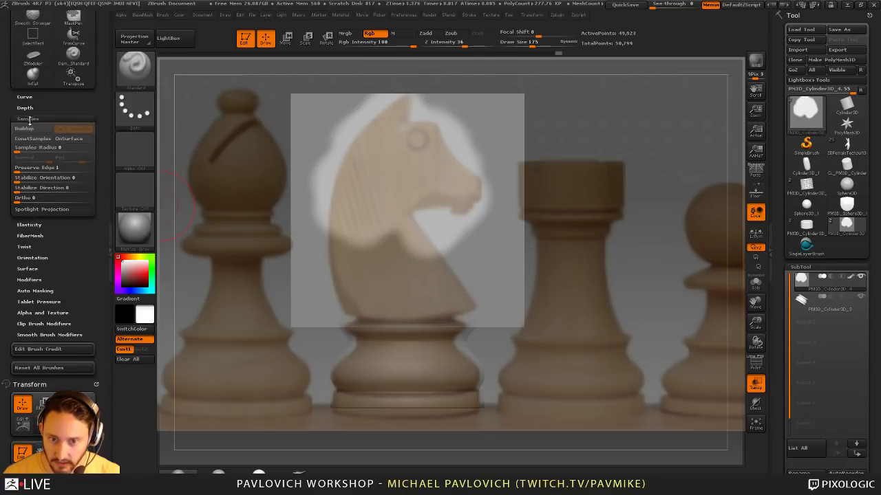
click(42, 209)
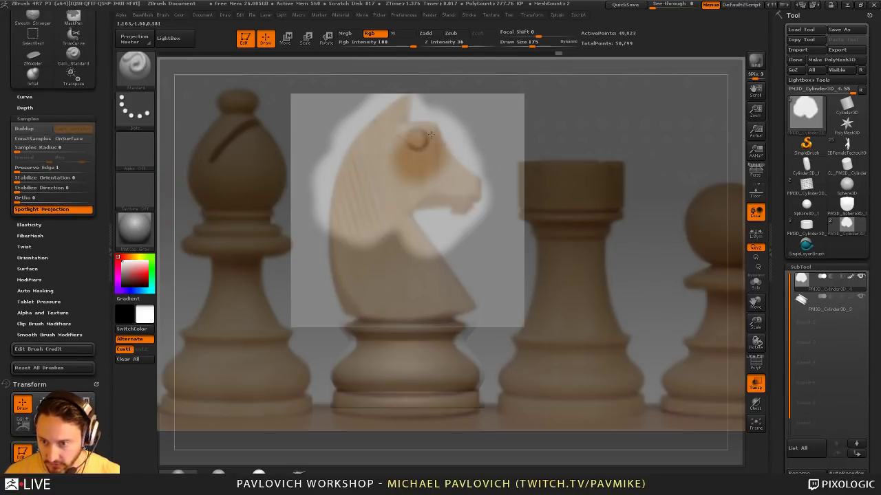
Project the knight's head from the reference onto the ShadowBox plane, with the reference hidden for a check
mouse_move(431, 134)
mouse_down()
mouse_move(357, 172)
mouse_move(454, 199)
mouse_move(344, 268)
mouse_move(414, 301)
mouse_move(432, 279)
mouse_up()
key(shift+z)
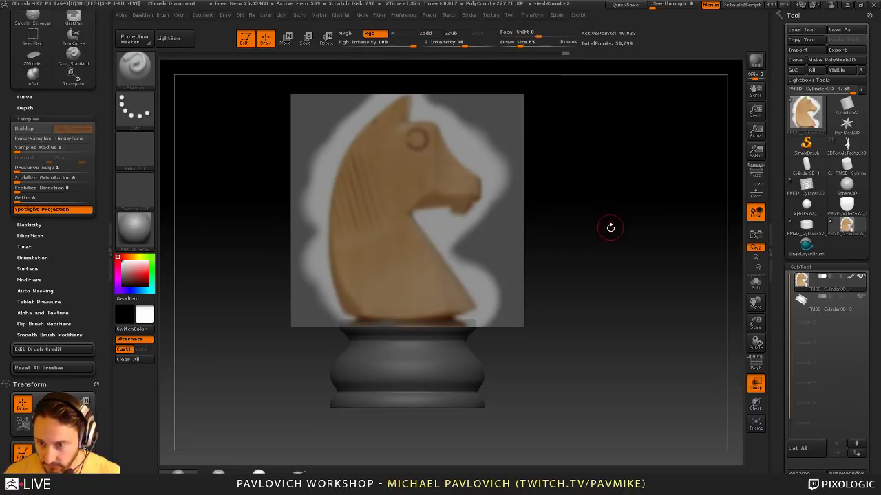
mouse_move(610, 227)
mouse_down()
mouse_move(607, 234)
mouse_move(560, 188)
mouse_move(565, 172)
mouse_up()
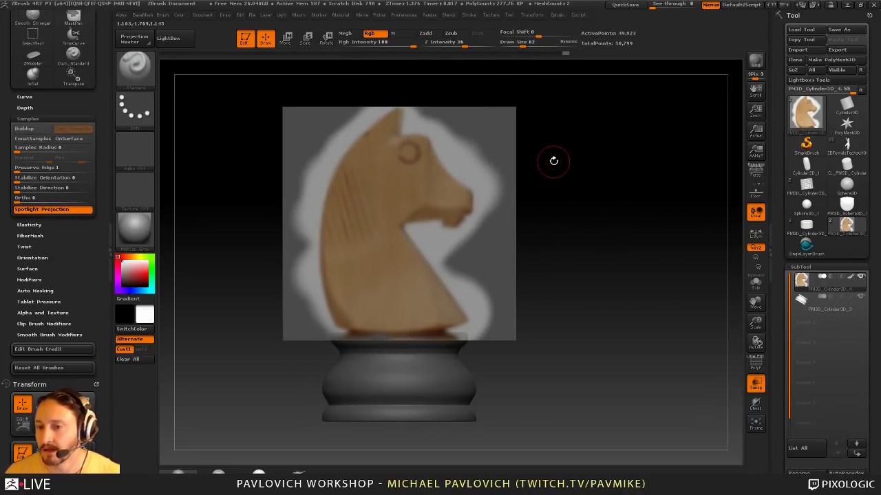
Show the reference again and project the rest of the knight's surroundings onto the plane at Draw Size 214
key(shift+z)
alt+drag(586, 162, 596, 152)
key(s)
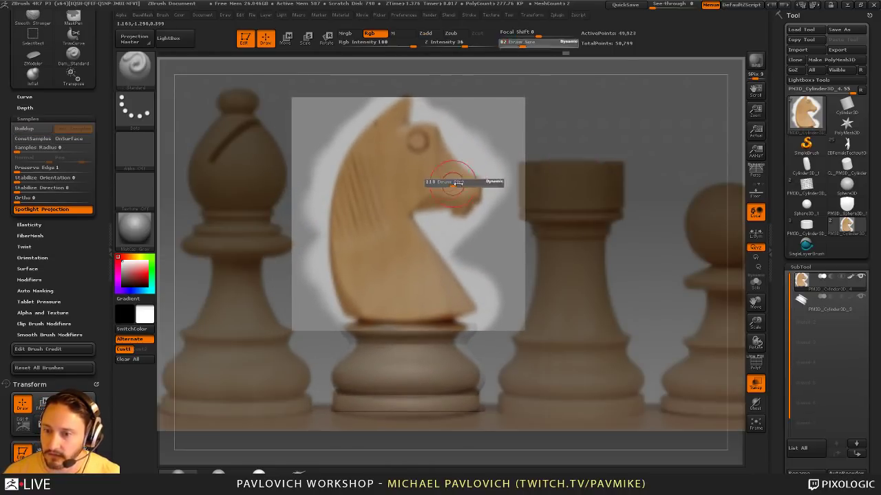
mouse_move(456, 182)
mouse_down()
mouse_move(323, 141)
mouse_move(413, 106)
mouse_move(485, 182)
mouse_move(503, 270)
mouse_up()
drag(364, 332, 324, 261)
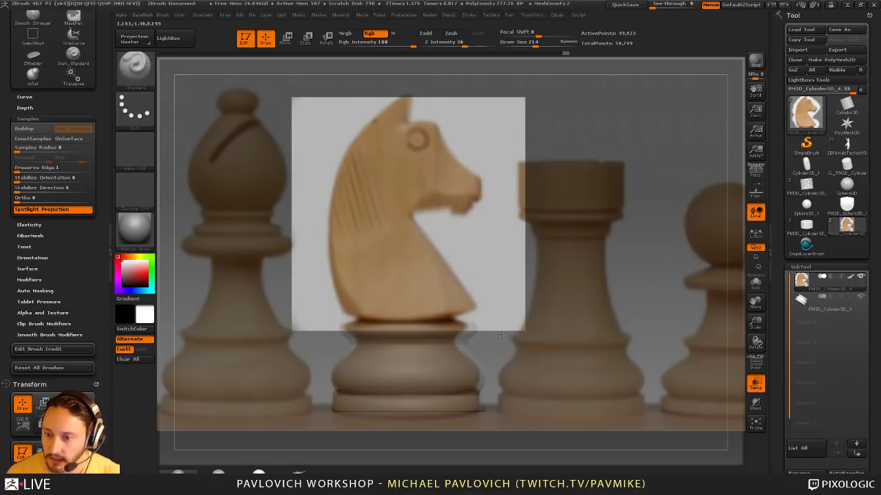
Hide the reference image and remove the leftover rook colour from the plane's right edge at Draw Size 72
key(shift+z)
alt+drag(562, 263, 544, 275)
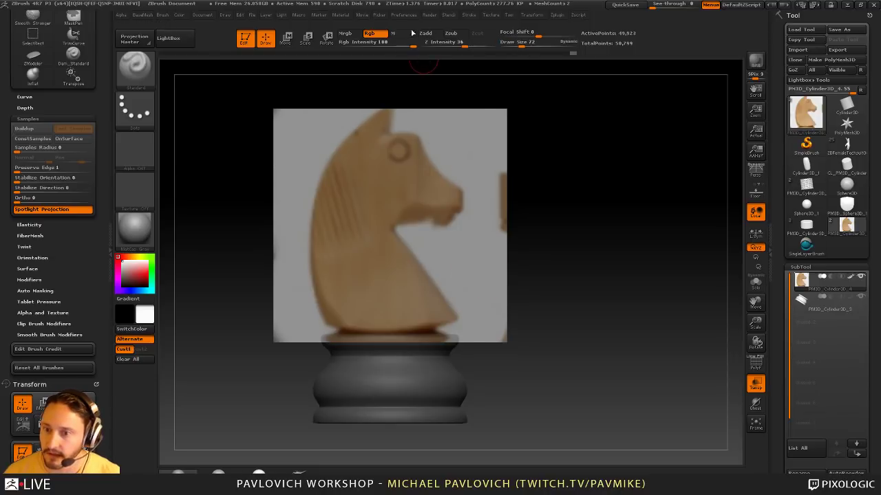
drag(581, 329, 580, 296)
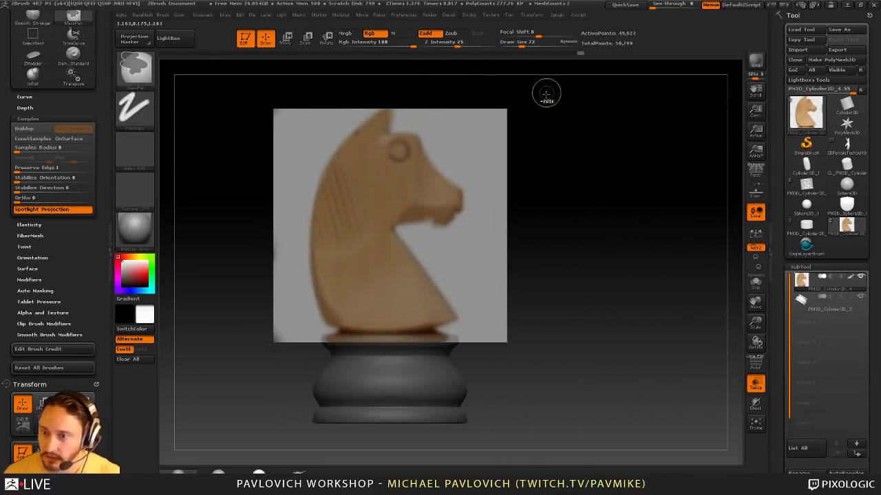
Mask the plane carrying the knight picture and fill the object with the current white colour
ctrl+drag(547, 97, 504, 373)
ctrl+click(595, 312)
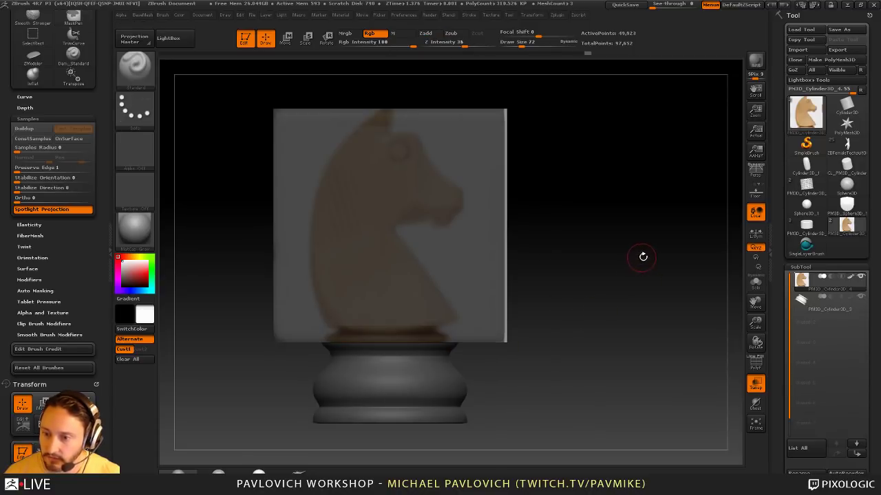
drag(642, 256, 632, 261)
click(181, 16)
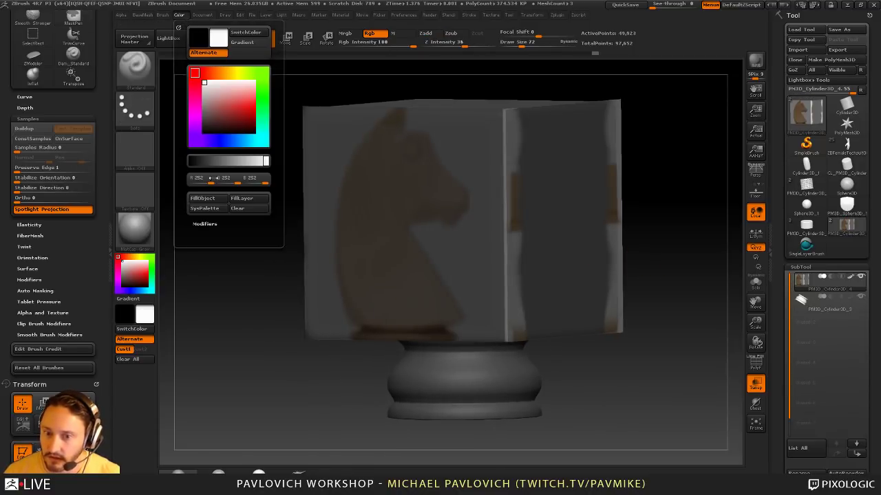
click(213, 200)
Clear the mask from the ShadowBox and isolate it in Solo to view its planes
ctrl+drag(685, 184, 688, 209)
drag(688, 210, 701, 147)
click(756, 282)
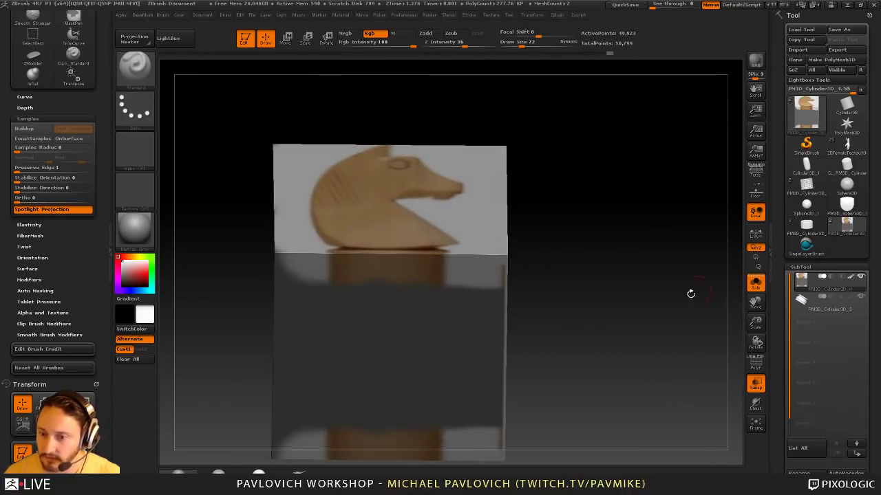
Mask the knight picture except the strip beneath it, fill that strip with white, and clear the mask
drag(690, 294, 682, 309)
key(shift+z)
ctrl+drag(584, 390, 253, 306)
ctrl+click(591, 271)
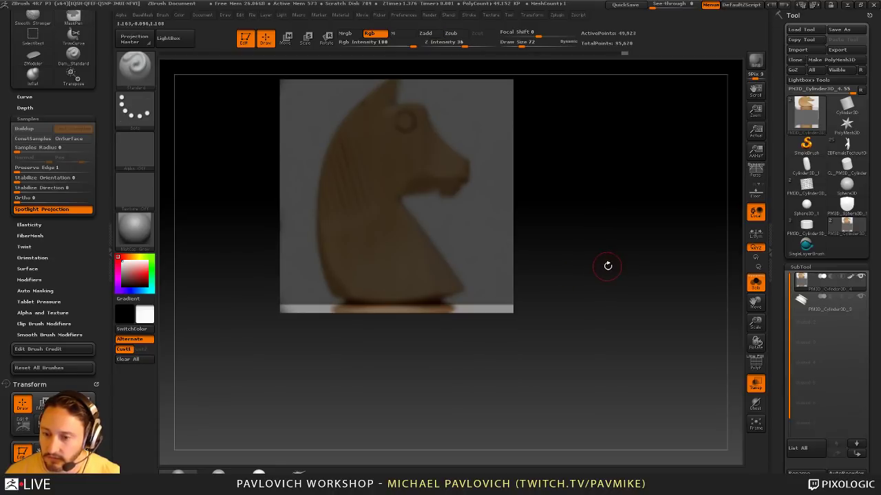
key(ctrl+f)
ctrl+drag(621, 222, 627, 244)
Paint out the leftover wood colour beneath the knight's lower edge at Draw Size 45
alt+drag(612, 257, 606, 275)
key(s)
drag(459, 312, 456, 313)
drag(432, 330, 442, 329)
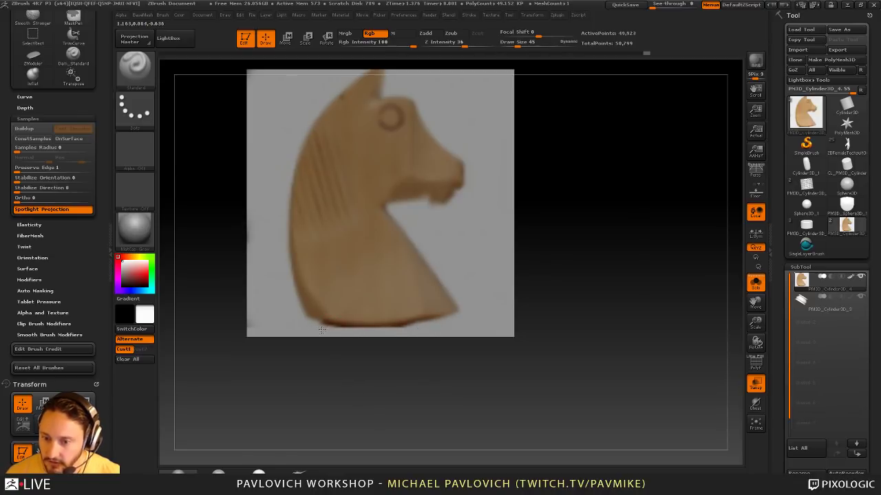
alt+drag(609, 280, 612, 304)
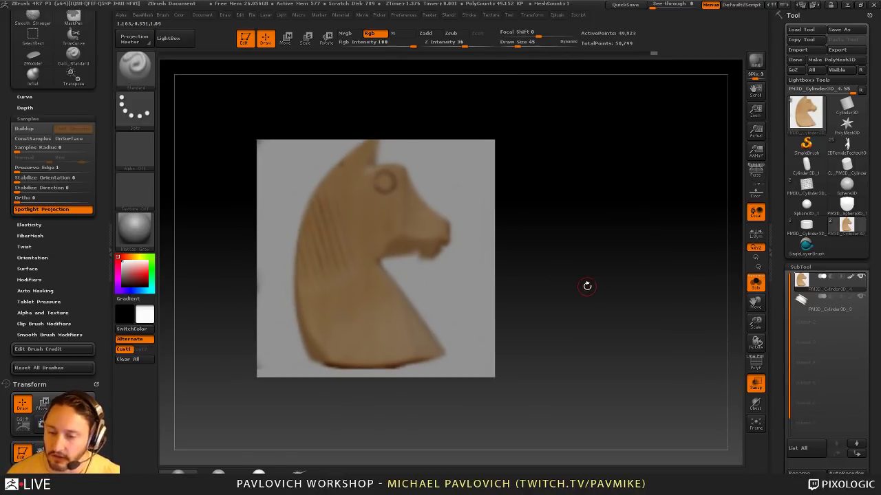
drag(594, 241, 618, 230)
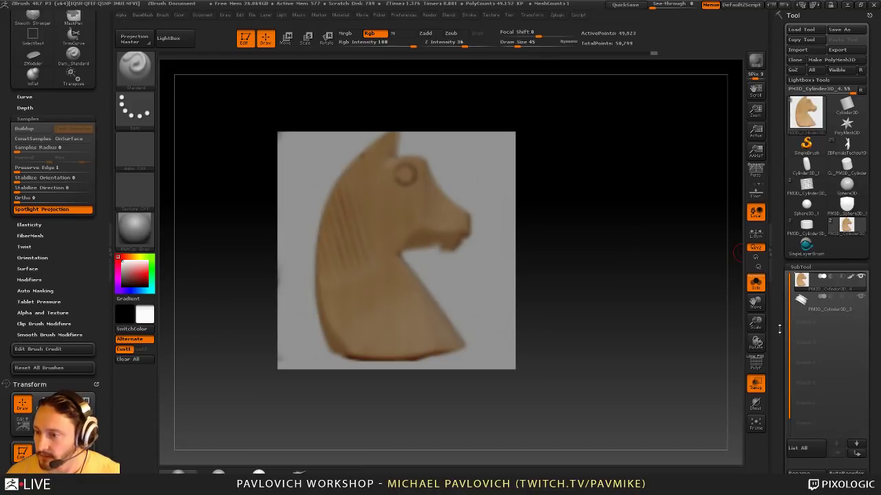
Try masking the ShadowBox by its painted colour and turn off its polypaint display
drag(779, 328, 785, 195)
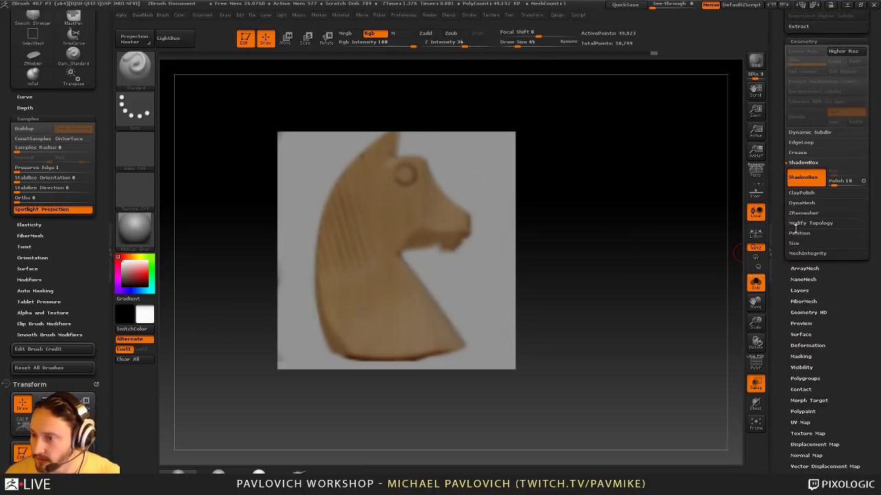
drag(790, 316, 790, 261)
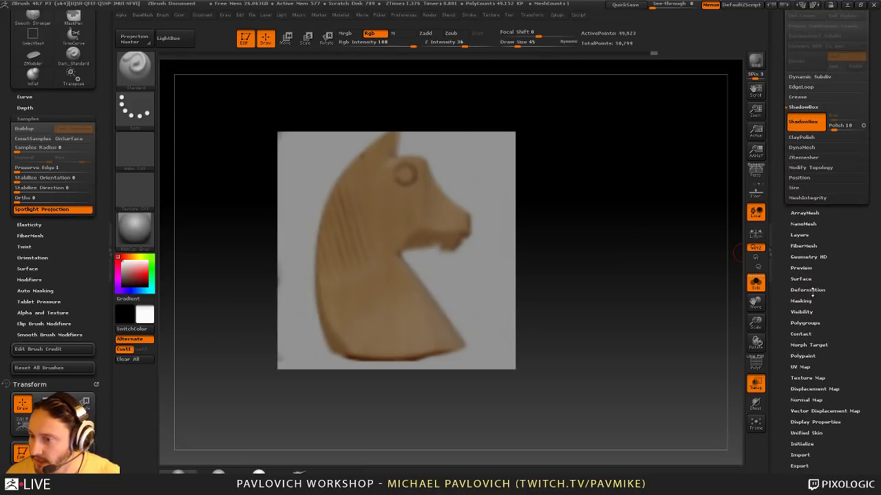
shift+click(802, 301)
drag(779, 314, 780, 284)
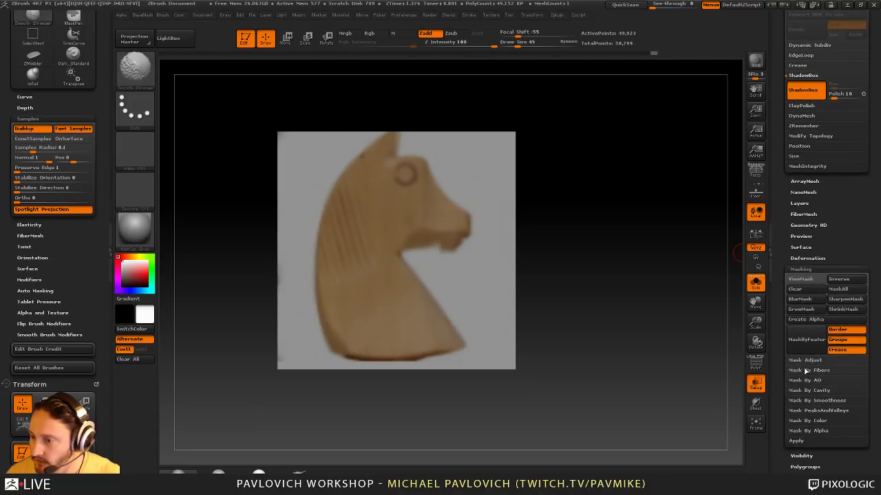
shift+click(803, 422)
drag(786, 427, 785, 389)
click(807, 404)
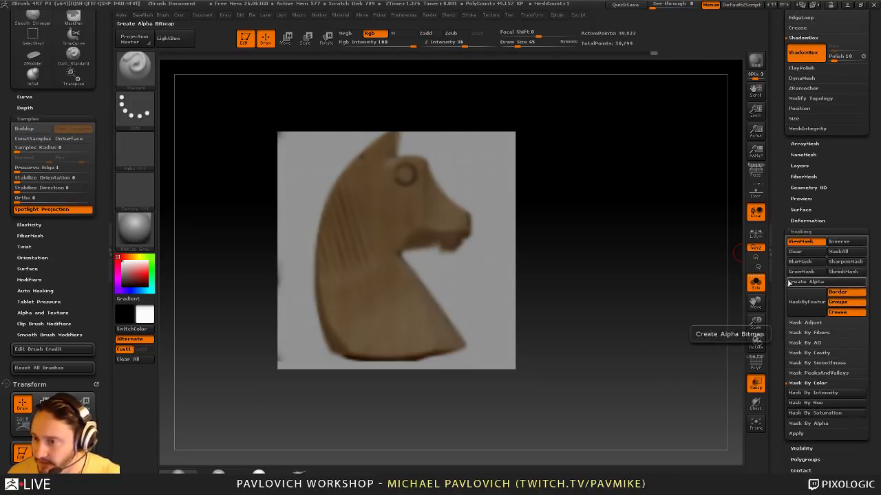
mouse_move(789, 283)
mouse_down()
mouse_move(790, 404)
mouse_move(790, 391)
mouse_up()
click(850, 153)
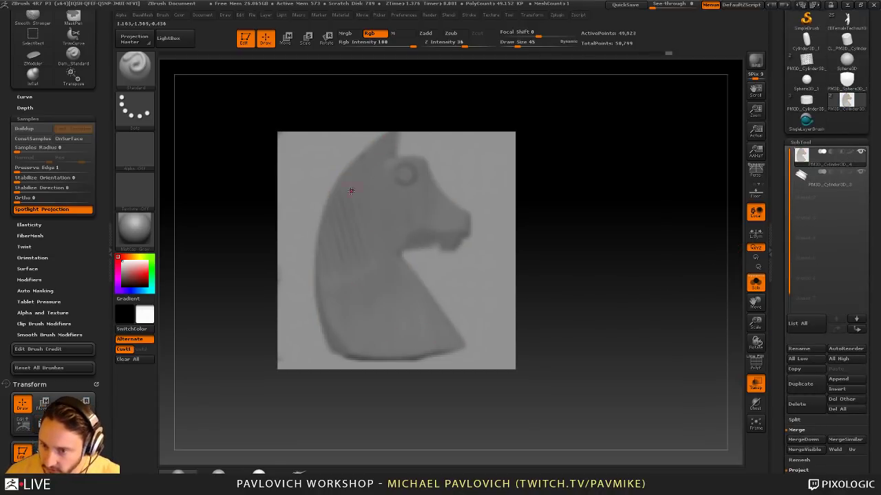
Try sharpening the colour-based mask, and undo back to the unmasked picture
mouse_move(578, 212)
mouse_down()
mouse_move(547, 213)
mouse_move(578, 215)
mouse_move(605, 195)
mouse_up()
ctrl+alt+click(492, 166)
key(ctrl+z)
key(ctrl+z)
Mask the ShadowBox by colour intensity and turn off its polypaint display
drag(780, 272, 779, 110)
alt+drag(671, 230, 693, 250)
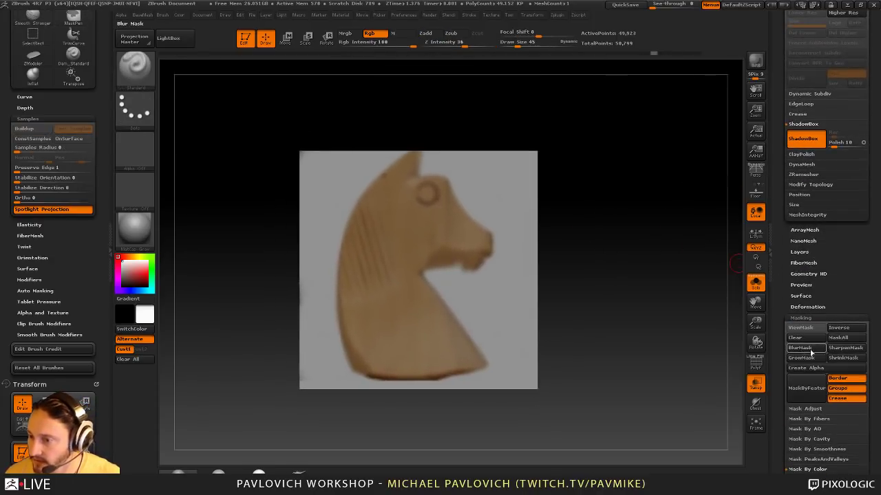
scroll(806, 391, down, 3)
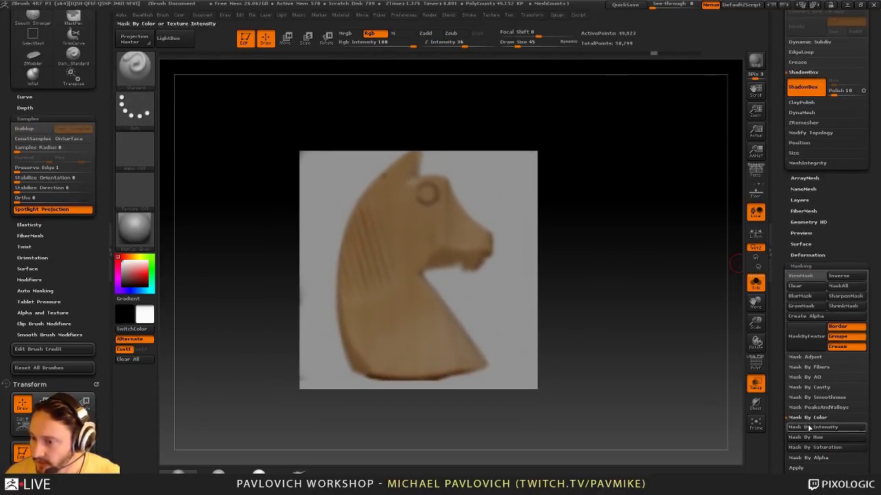
click(809, 428)
scroll(800, 287, up, 10)
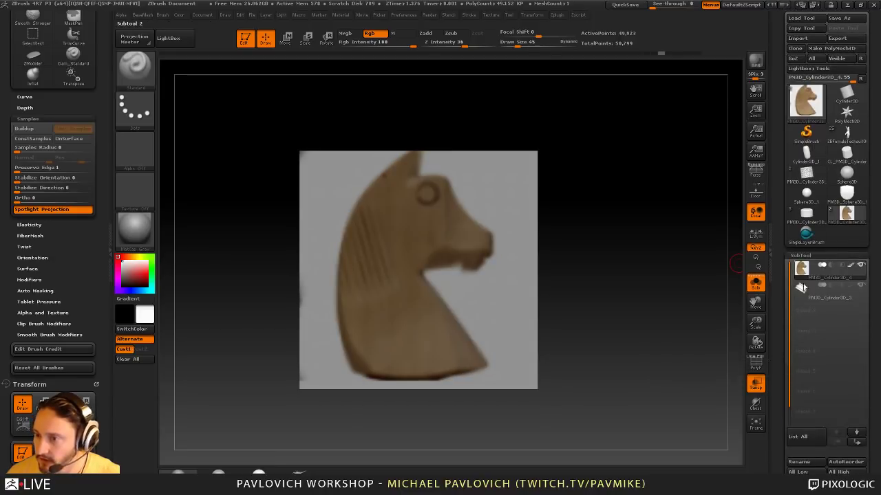
click(851, 266)
Set the Mask Adjust profile's Focal Shift to -72 and apply it to harden the knight silhouette mask
scroll(775, 222, down, 10)
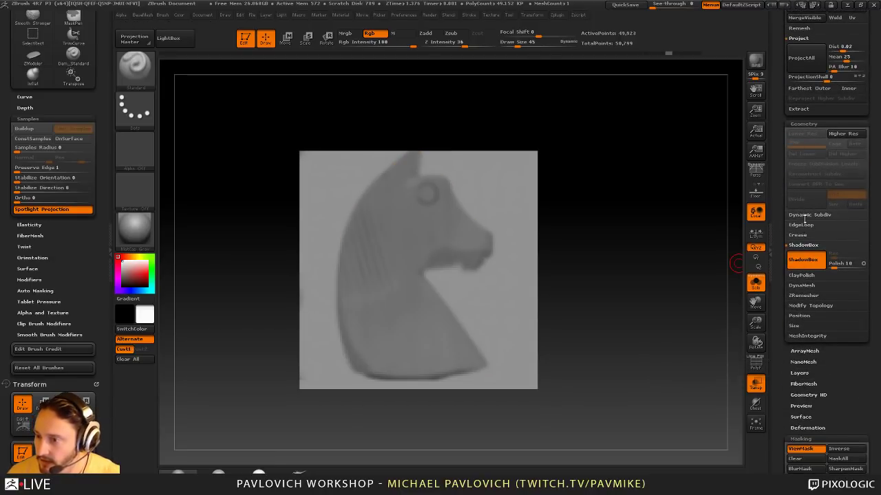
scroll(792, 344, down, 15)
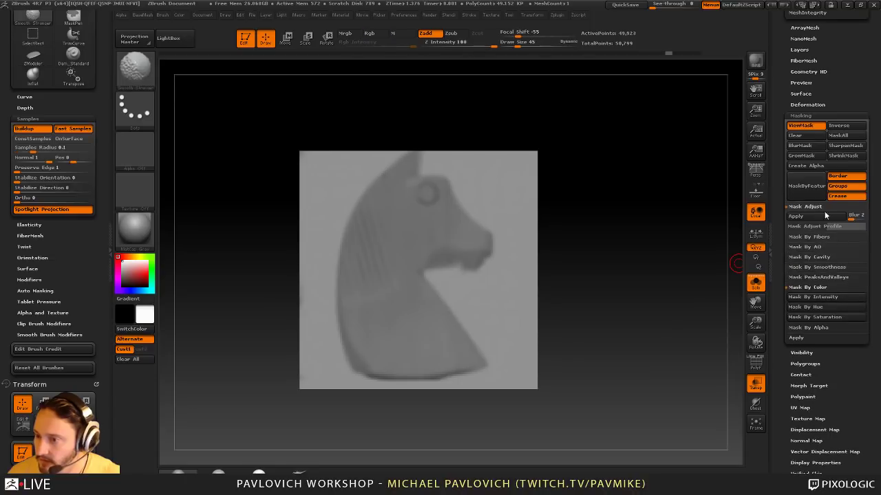
click(816, 225)
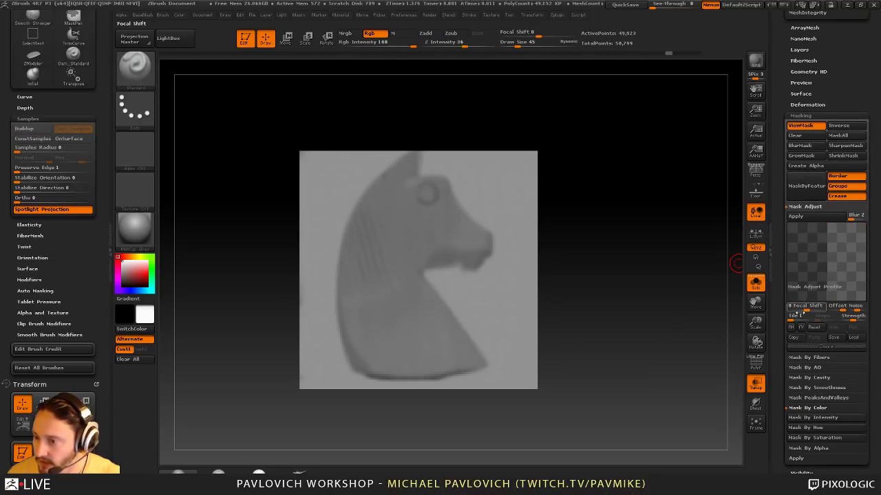
drag(803, 309, 796, 310)
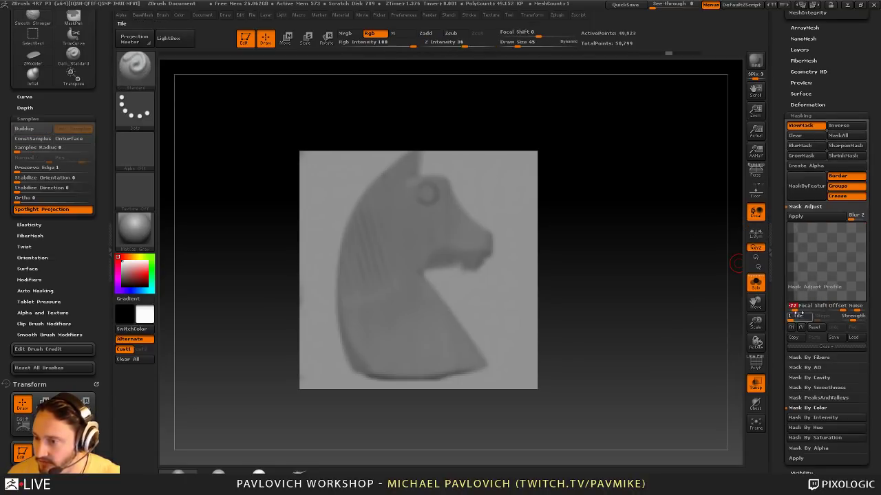
click(756, 283)
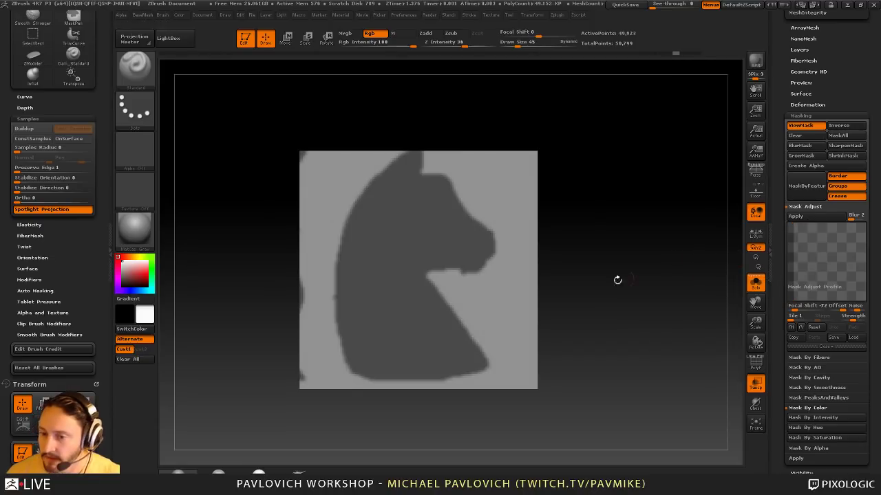
Clear the stray mask patches along the plane's edge behind the knight's mane
drag(621, 221, 630, 240)
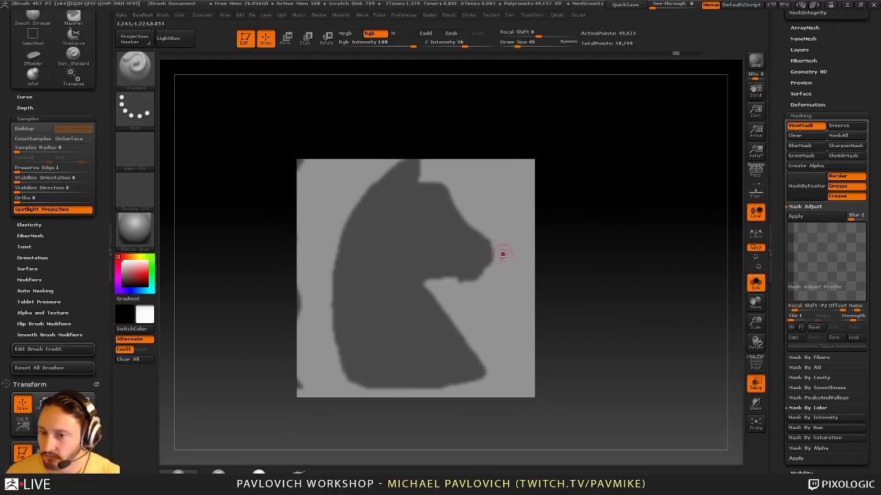
mouse_move(239, 94)
ctrl+shift+mouse_down()
mouse_move(288, 347)
mouse_move(262, 313)
ctrl+shift+mouse_up()
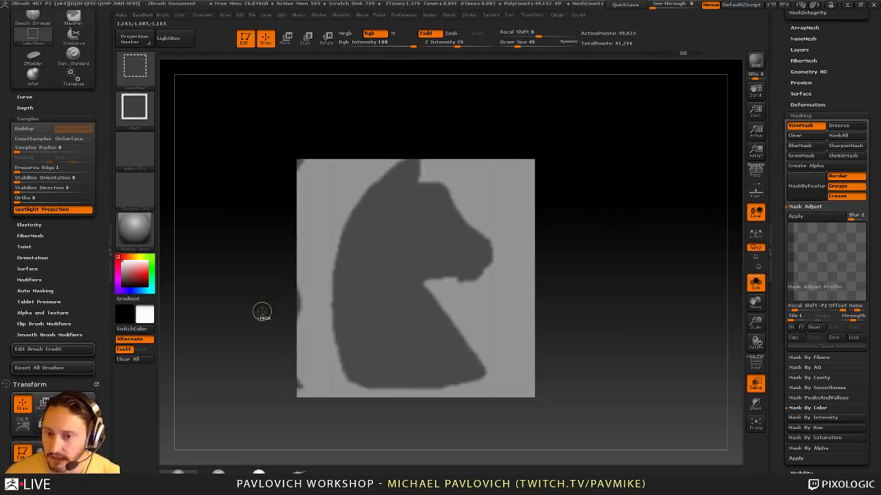
drag(226, 152, 230, 188)
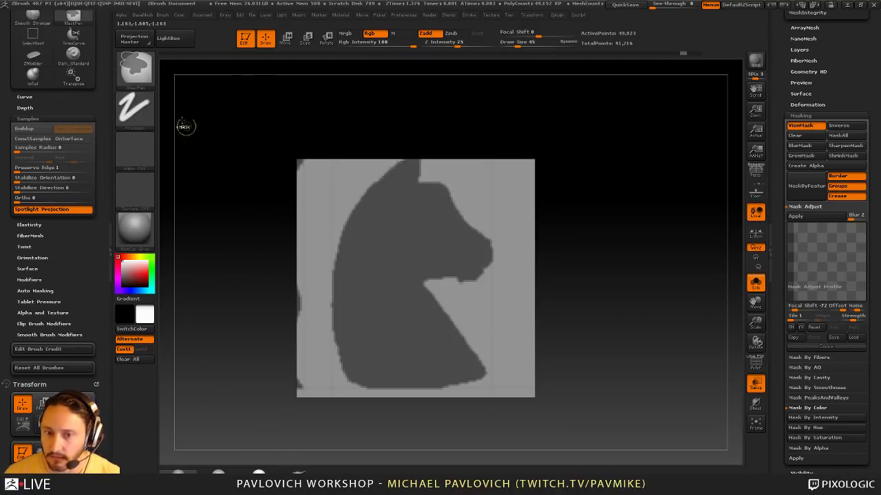
mouse_move(198, 90)
ctrl+mouse_down()
mouse_move(313, 421)
mouse_move(314, 415)
ctrl+mouse_up()
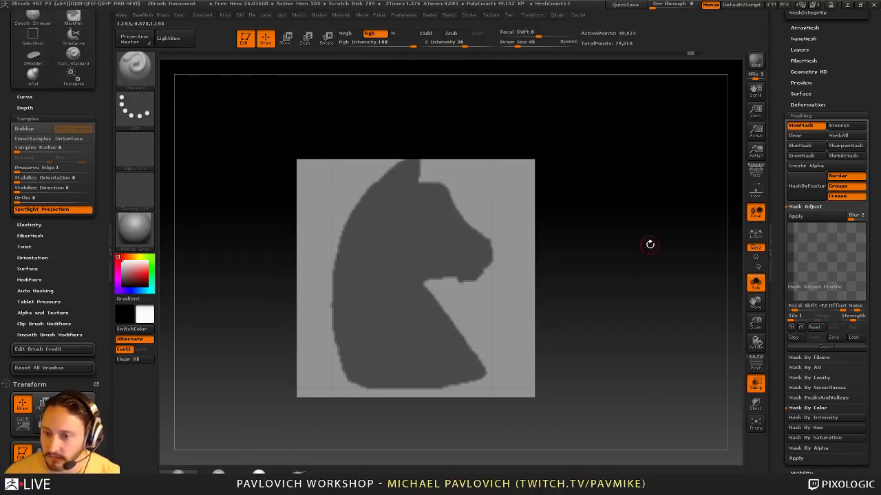
Turn off Solo and view the extruded knight shape together with the round base
mouse_move(649, 243)
mouse_down()
mouse_move(625, 268)
mouse_move(669, 261)
mouse_move(688, 302)
mouse_up()
click(754, 284)
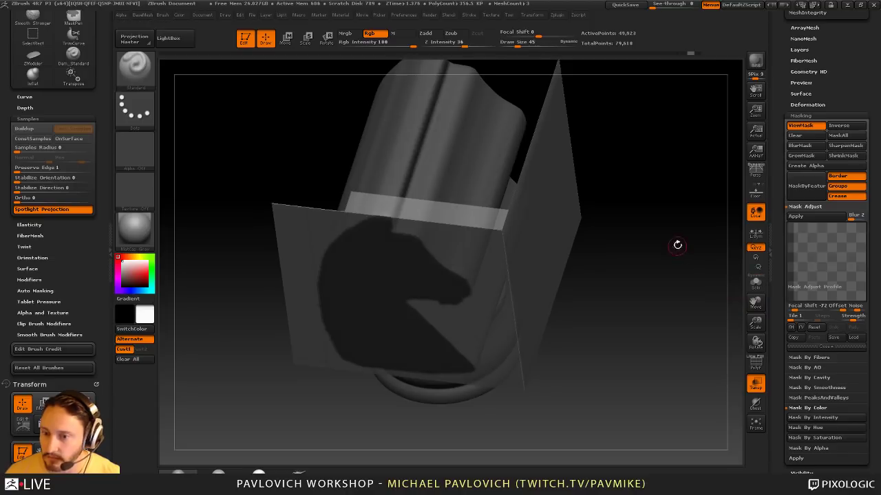
mouse_move(671, 247)
mouse_down()
mouse_move(684, 287)
mouse_move(688, 238)
mouse_move(637, 252)
mouse_move(657, 237)
mouse_move(659, 213)
mouse_move(631, 169)
mouse_move(554, 140)
mouse_move(595, 186)
mouse_move(435, 203)
mouse_move(442, 203)
mouse_move(476, 362)
mouse_up()
mouse_move(639, 230)
mouse_down()
mouse_move(674, 295)
mouse_move(654, 261)
mouse_move(631, 304)
mouse_up()
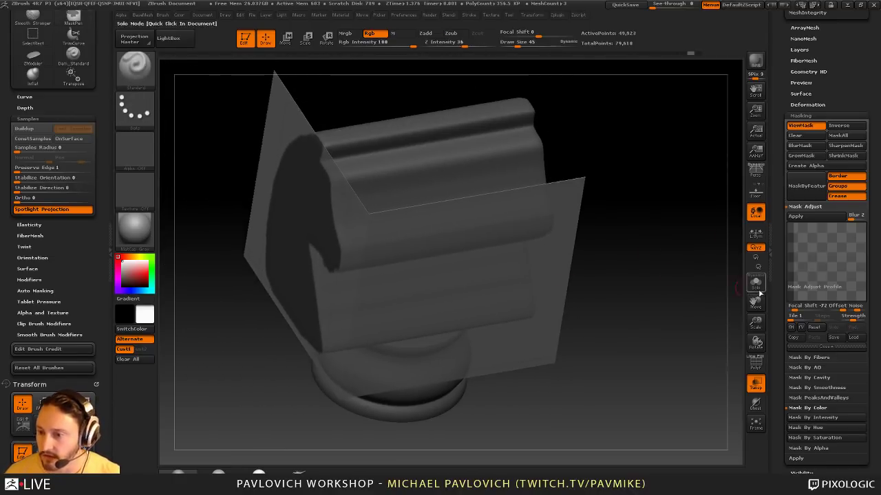
Turn off ShadowBox to convert the extruded knight silhouette into a regular mesh
scroll(784, 314, up, 10)
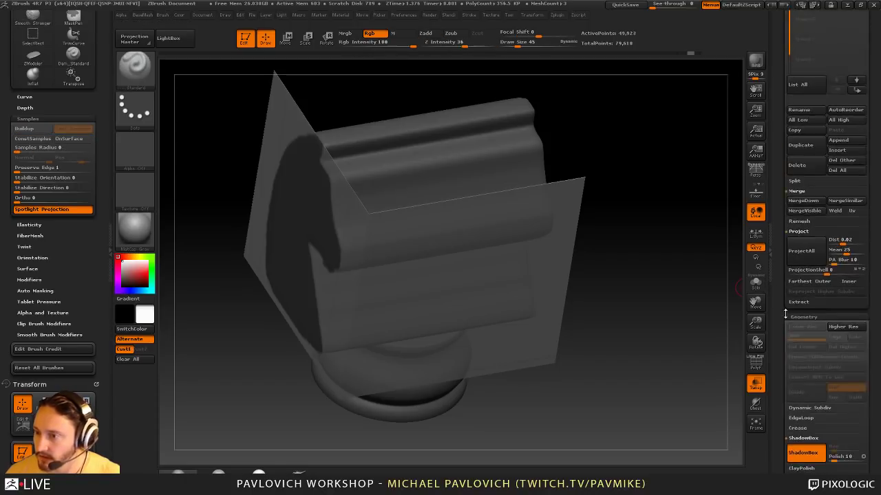
scroll(785, 313, up, 10)
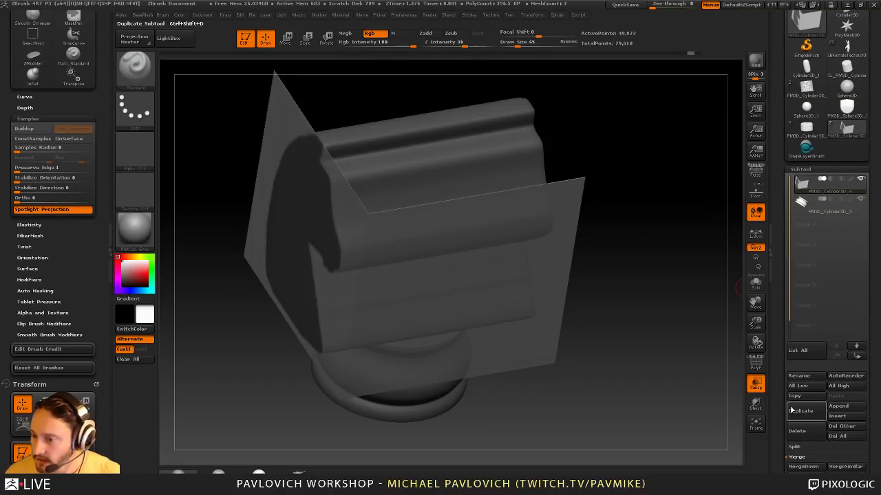
scroll(778, 281, down, 10)
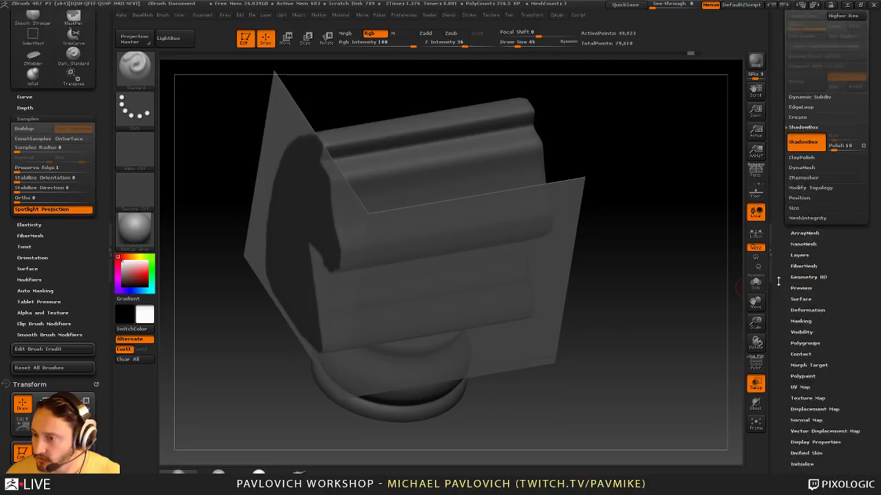
scroll(792, 247, down, 5)
scroll(787, 104, up, 4)
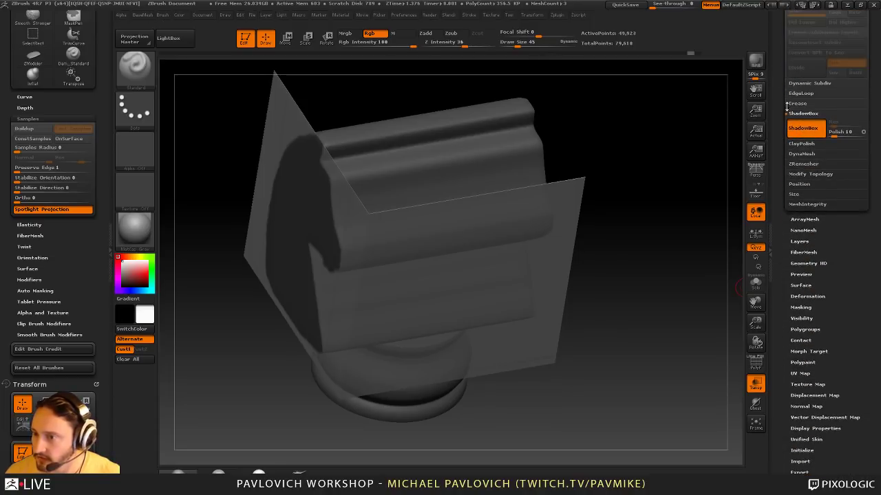
click(807, 129)
mouse_move(616, 191)
mouse_down()
mouse_move(636, 190)
mouse_move(623, 188)
mouse_up()
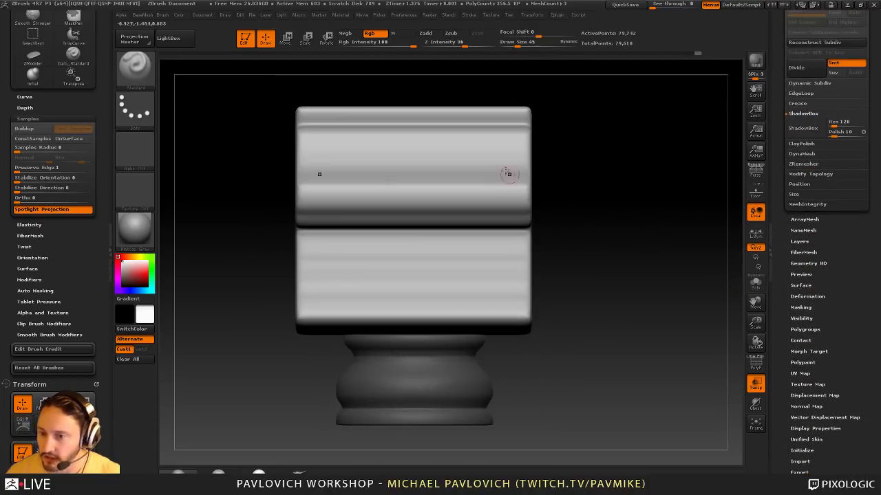
Adjust the knight block's thickness with the Transpose line so it matches the width of the base's upper rim
key(w)
mouse_move(416, 146)
shift+mouse_down()
mouse_move(576, 147)
mouse_move(443, 152)
shift+mouse_up()
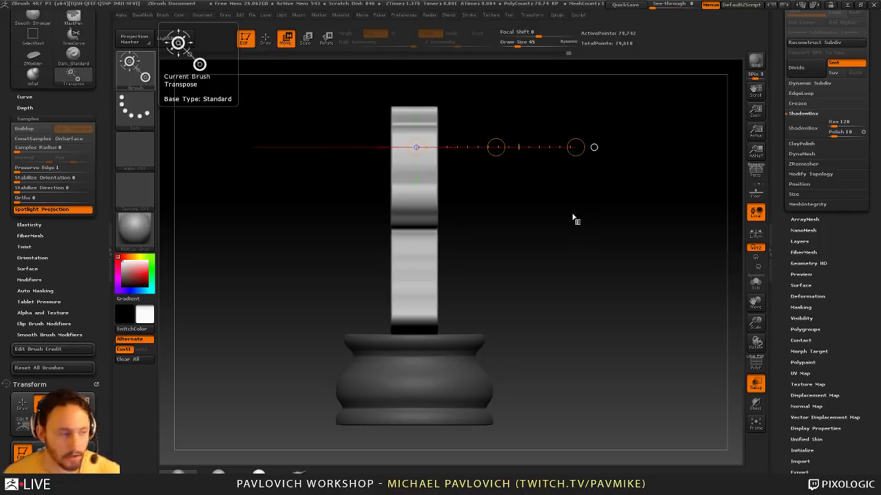
drag(559, 258, 585, 263)
drag(554, 170, 765, 172)
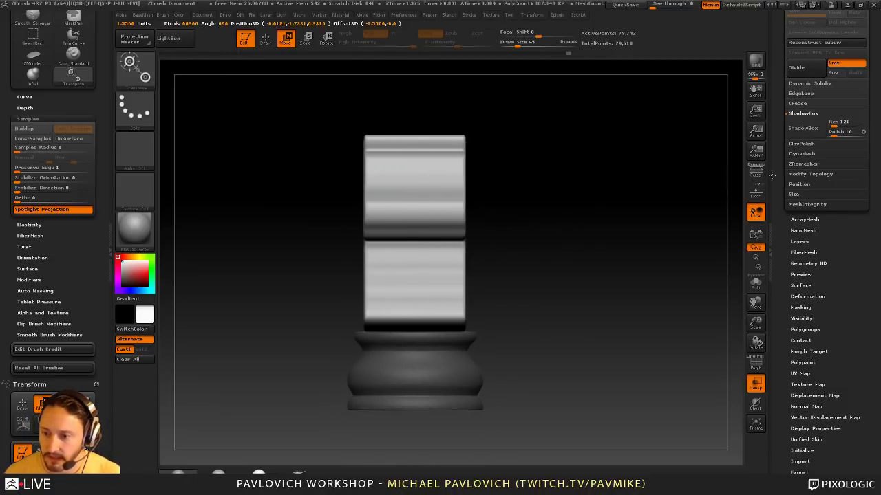
mouse_move(555, 170)
mouse_down()
mouse_move(585, 172)
mouse_move(572, 170)
mouse_move(637, 195)
mouse_move(592, 193)
mouse_up()
key(q)
key(shift)
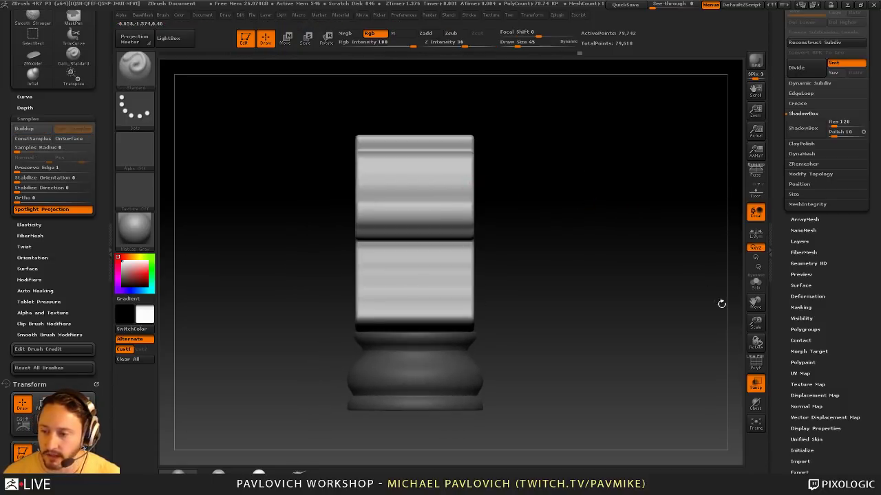
Remesh the knight block with DynaMesh at Resolution 344
key(shift+f)
drag(716, 310, 501, 124)
click(755, 363)
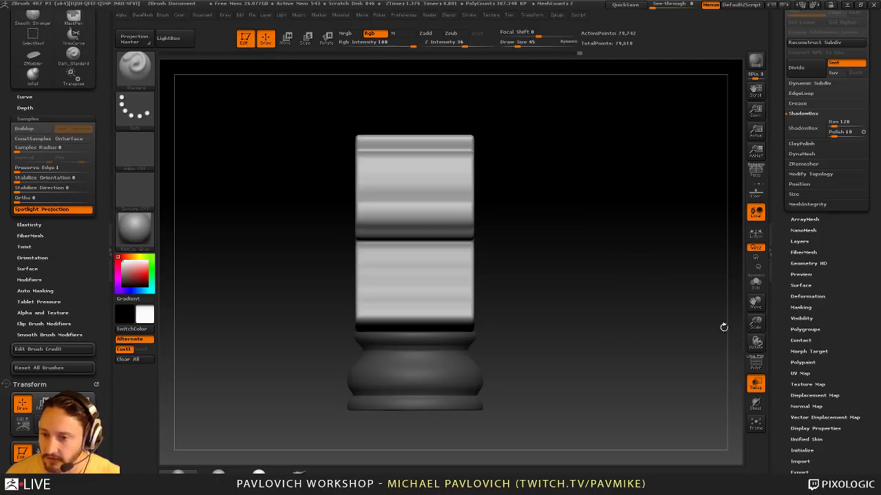
alt+drag(723, 326, 714, 340)
key(2)
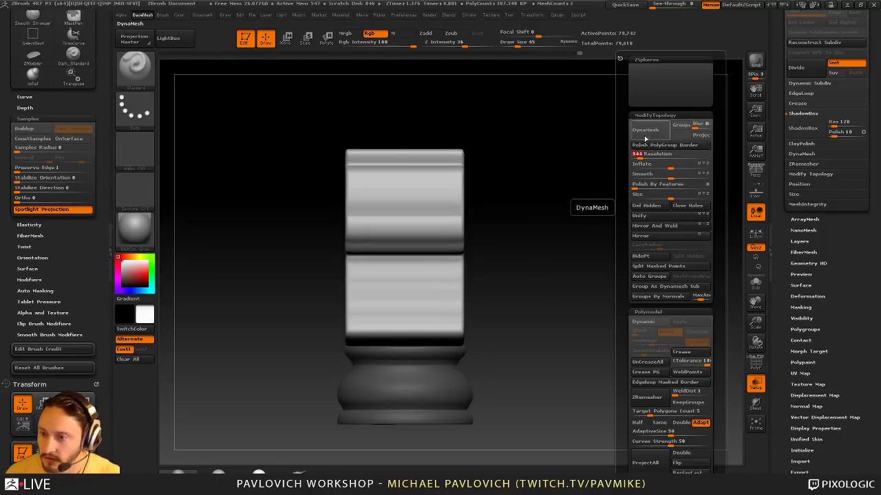
drag(512, 171, 545, 188)
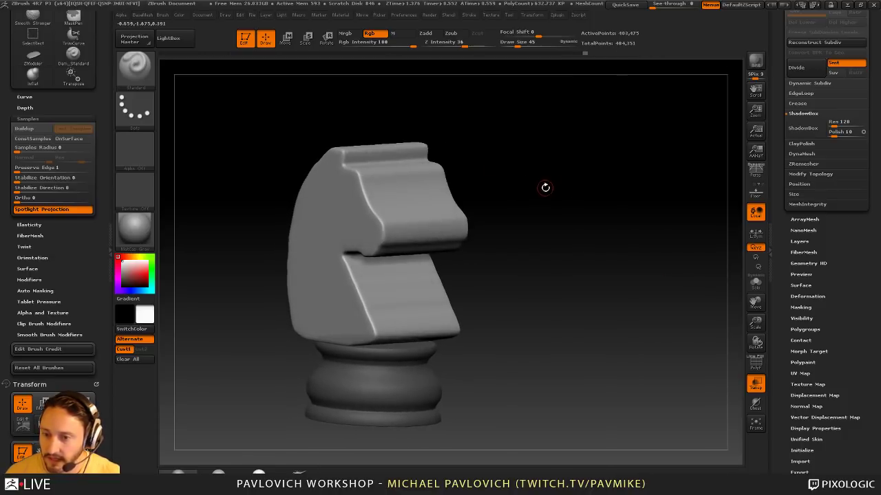
Mirror and weld the remeshed knight block so its two sides match, keeping the horse profile
key(2)
click(538, 227)
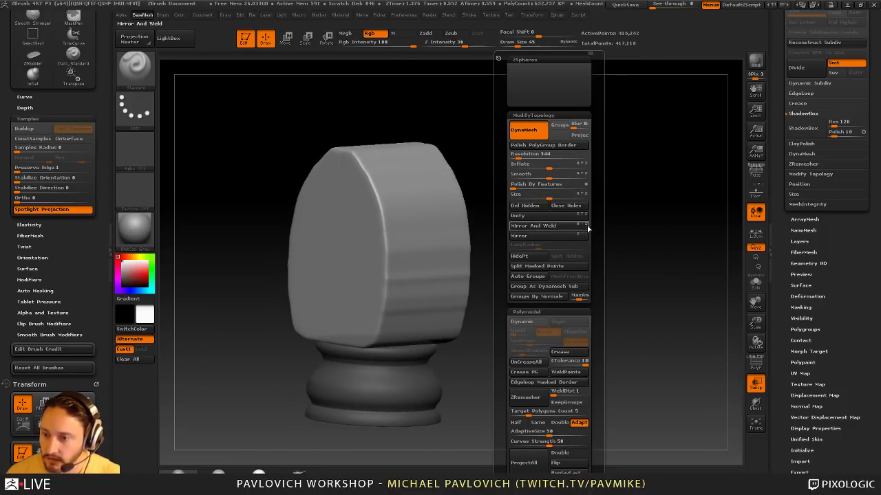
shift+drag(556, 212, 540, 212)
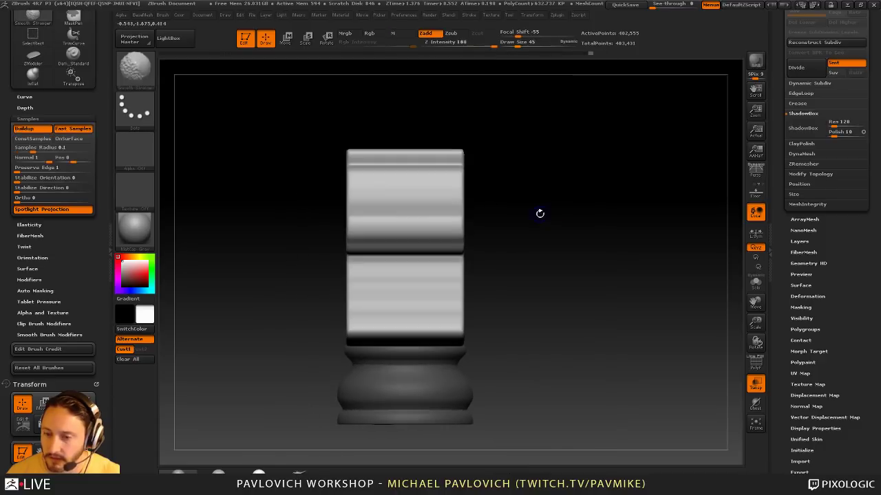
Choose the ClipCurve brush and try a curved cut that narrows the knight's head and flares toward the base
ctrl+shift+click(150, 65)
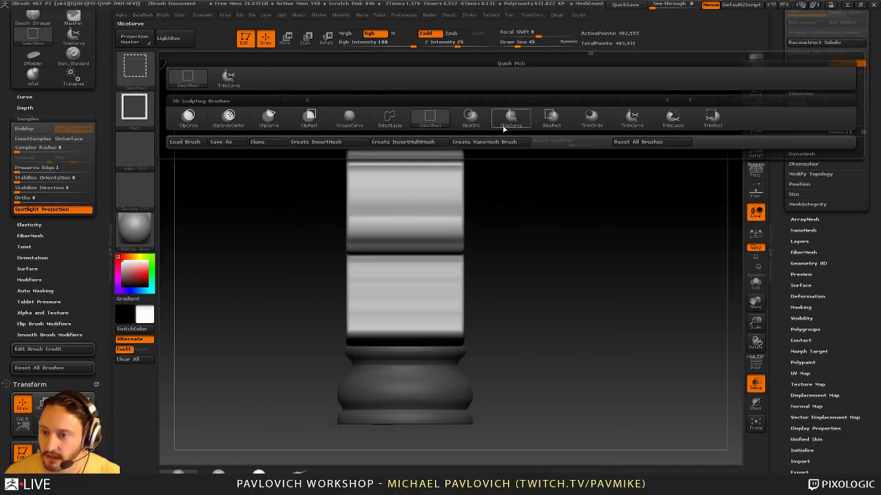
click(510, 117)
ctrl+shift+click(269, 117)
mouse_move(563, 213)
alt+mouse_down()
mouse_move(525, 220)
mouse_move(534, 207)
alt+mouse_up()
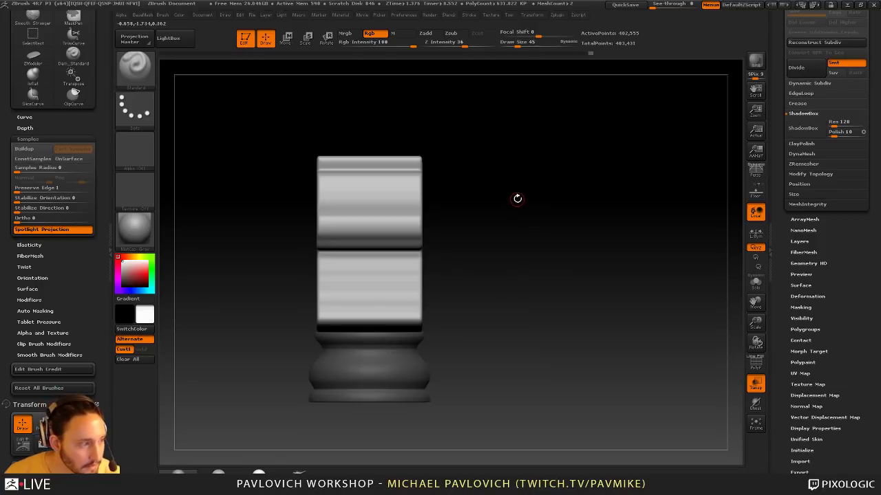
mouse_move(384, 88)
ctrl+shift+mouse_down()
mouse_move(382, 197)
mouse_move(391, 197)
mouse_move(417, 321)
mouse_move(405, 313)
mouse_move(396, 259)
mouse_move(423, 354)
mouse_move(441, 358)
mouse_move(435, 349)
ctrl+shift+mouse_up()
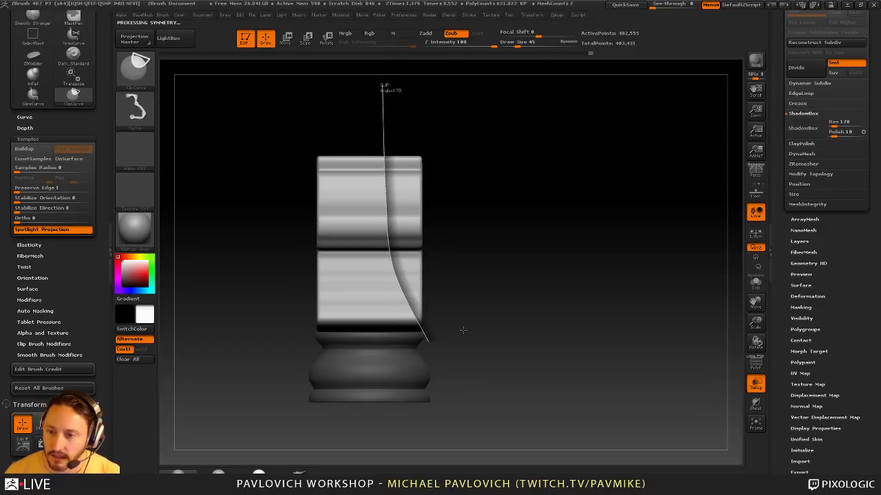
mouse_move(564, 242)
mouse_down()
mouse_move(639, 252)
mouse_move(552, 248)
mouse_move(619, 249)
mouse_move(558, 255)
mouse_move(475, 232)
mouse_move(381, 233)
mouse_move(492, 221)
mouse_up()
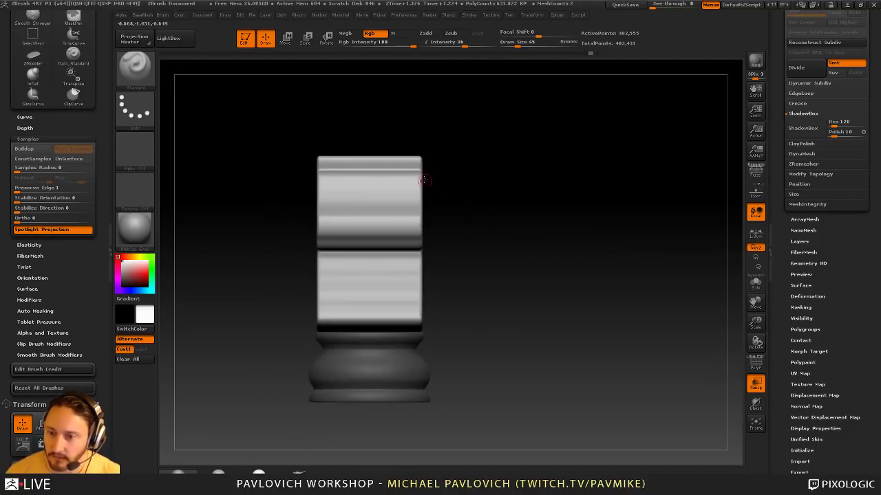
Try a straight vertical ClipCurve cut along the knight block's side and undo it
ctrl+shift+drag(400, 123, 401, 413)
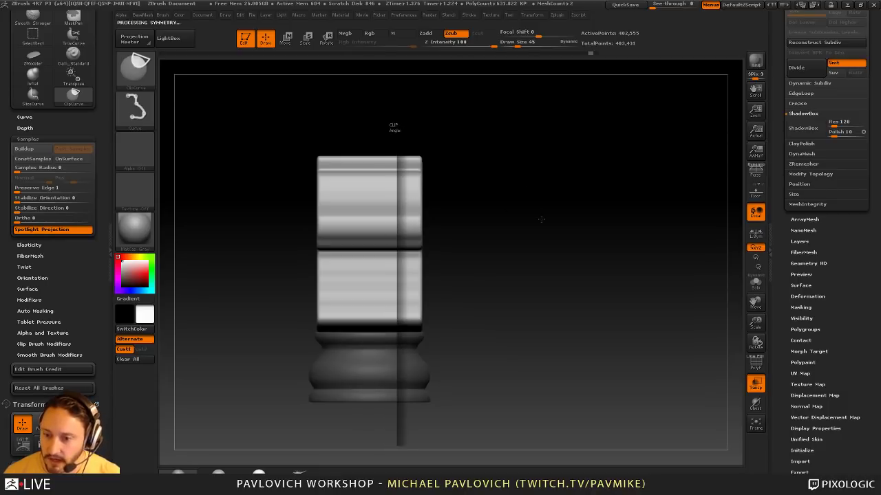
mouse_move(536, 221)
mouse_down()
mouse_move(579, 219)
mouse_move(534, 193)
mouse_move(503, 198)
mouse_move(531, 216)
mouse_up()
key(ctrl+z)
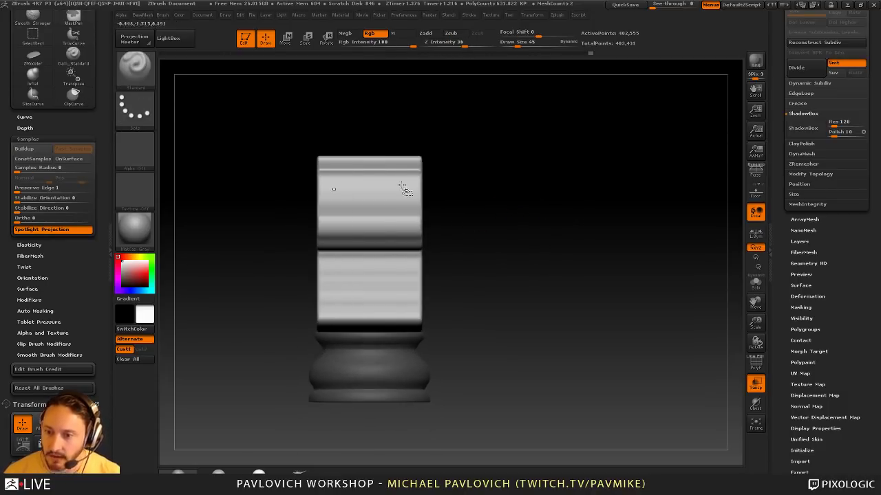
Try a gently curved ClipCurve taper running from the top of the knight block down past the base
ctrl+shift+drag(390, 124, 427, 429)
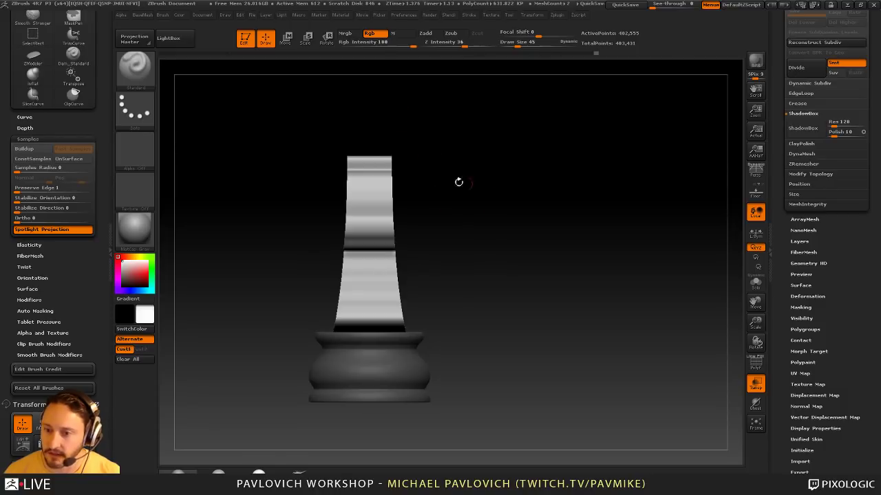
alt+drag(453, 235, 491, 248)
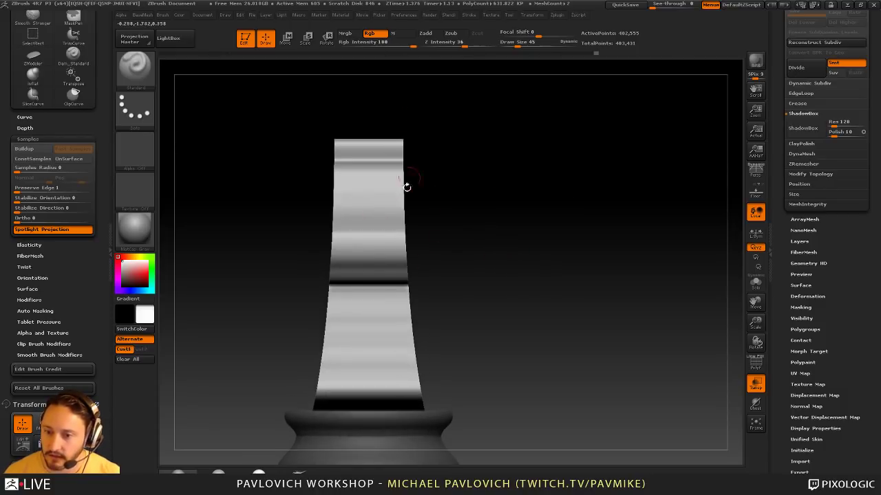
drag(421, 294, 505, 207)
mouse_move(471, 255)
mouse_down()
mouse_move(525, 243)
mouse_move(537, 232)
mouse_move(488, 151)
mouse_move(494, 229)
mouse_up()
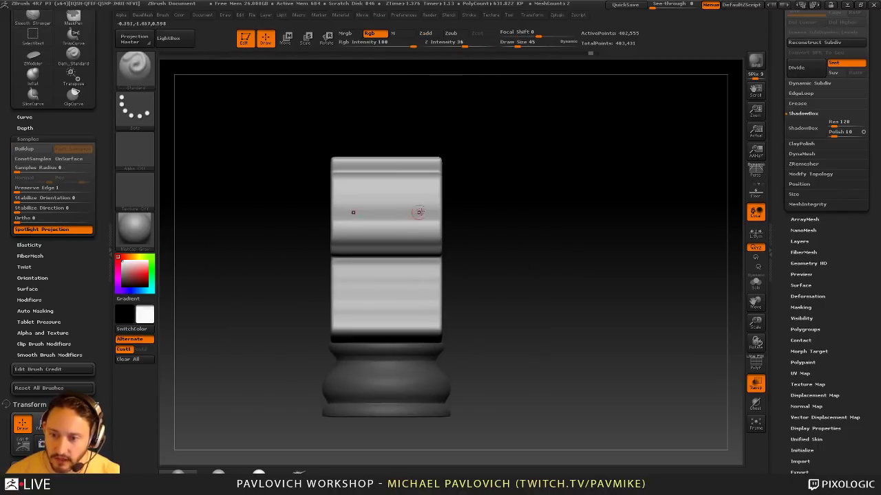
Try tapering the knight block's sides with the TrimCurve brush, then undo the trim
ctrl+shift+click(146, 72)
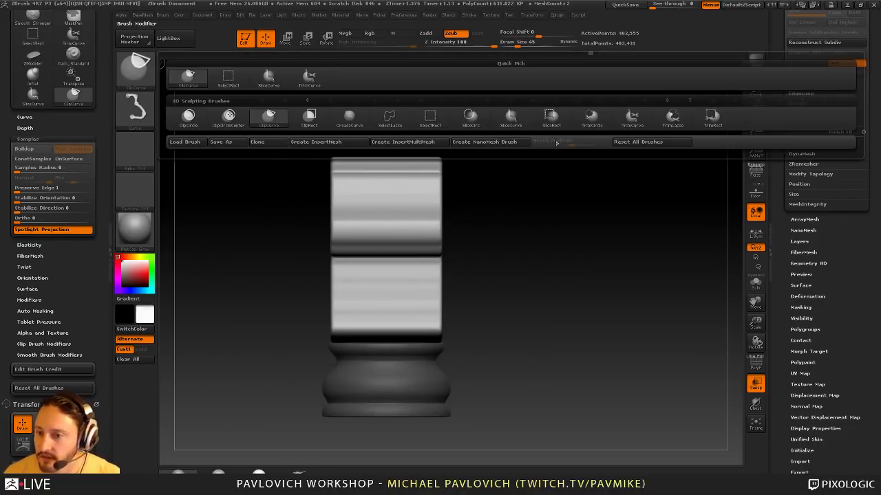
click(631, 117)
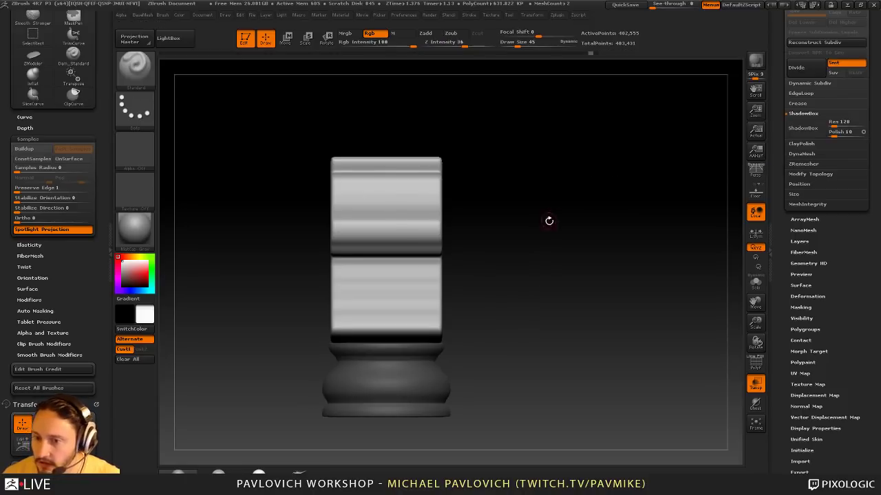
mouse_move(398, 99)
mouse_down()
mouse_move(413, 322)
mouse_move(466, 444)
mouse_up()
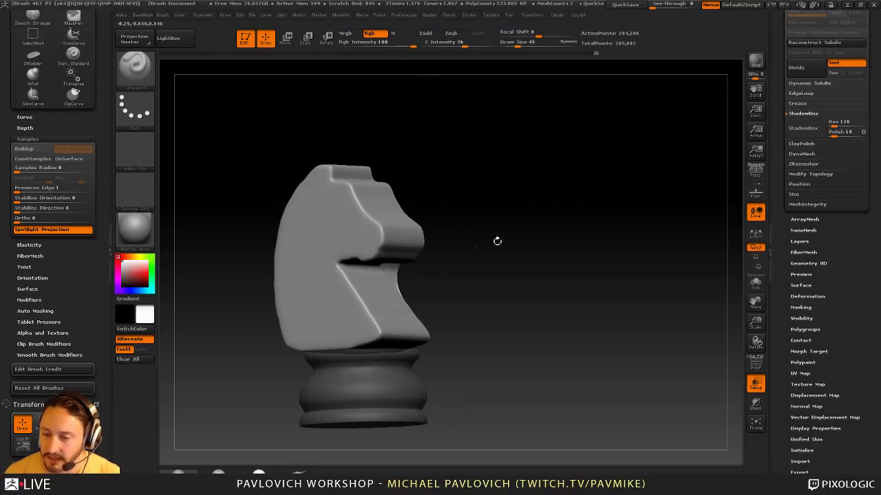
drag(496, 240, 585, 220)
drag(572, 161, 562, 208)
key(ctrl+shift)
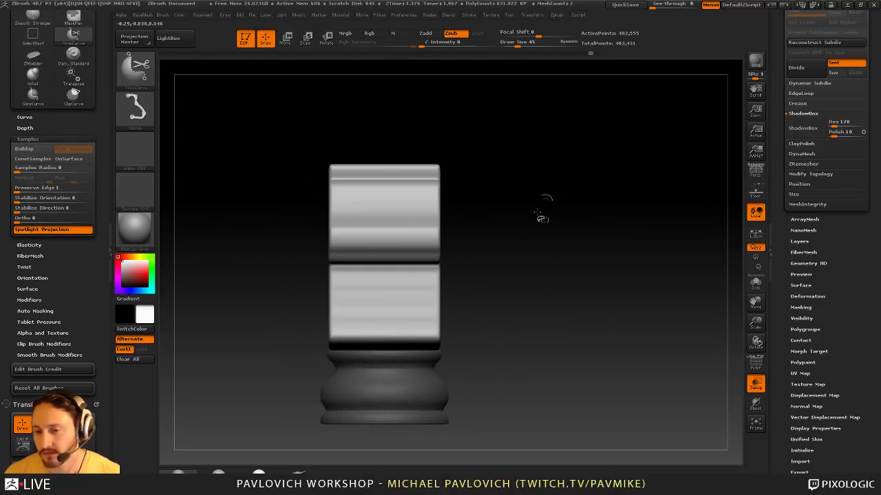
Switch back to ClipCurve and try a narrower head with a curved flare in the lower neck
key(b)
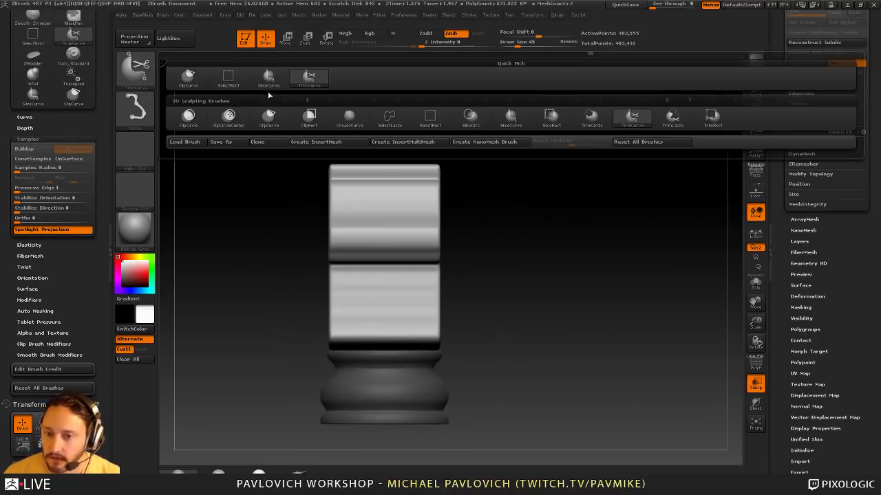
click(269, 117)
mouse_move(400, 92)
mouse_down()
mouse_move(416, 328)
mouse_move(477, 453)
mouse_up()
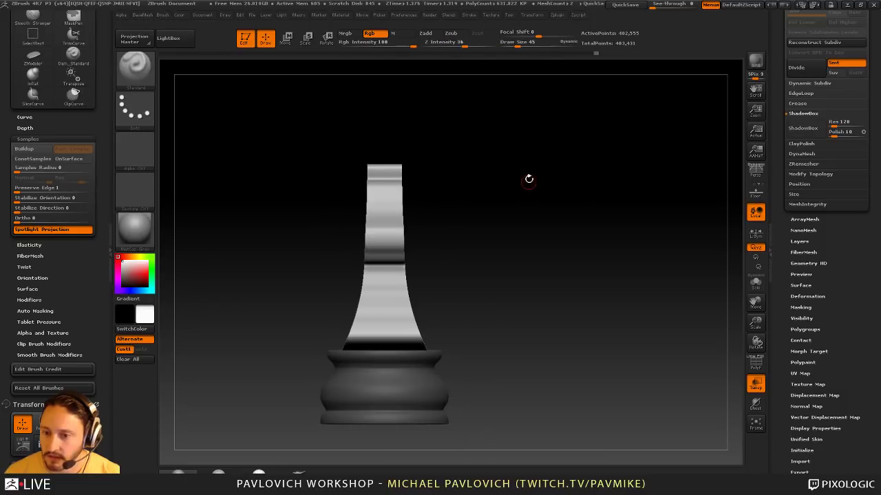
drag(527, 181, 581, 185)
ctrl+right_drag(581, 185, 574, 188)
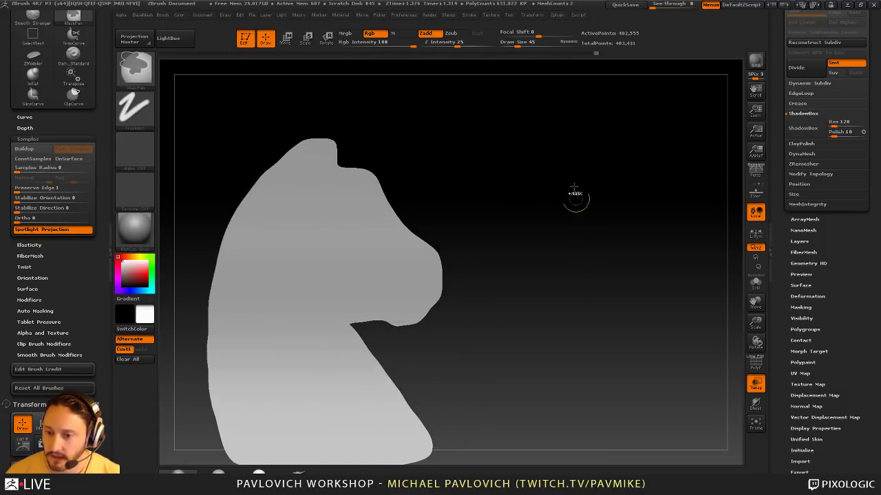
mouse_move(567, 292)
mouse_down()
mouse_move(521, 245)
mouse_move(553, 244)
mouse_up()
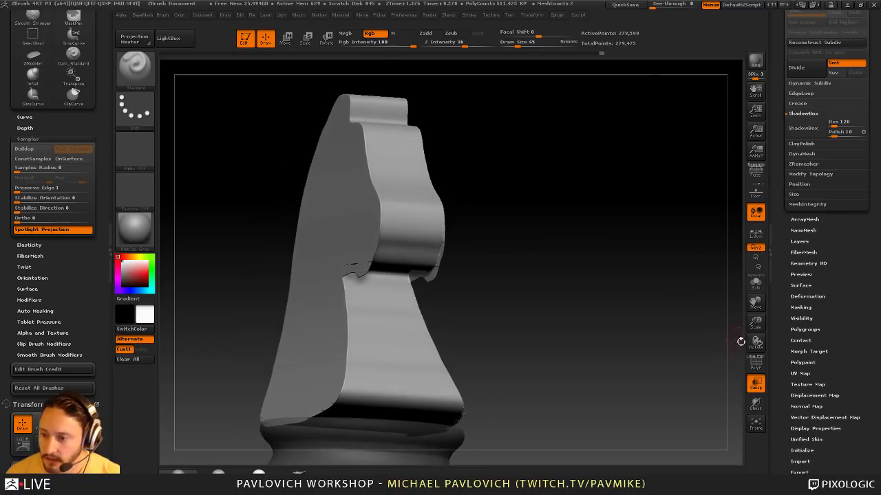
Show the PolyFrame to inspect the clipped side's polygroup, then undo the clip
click(756, 363)
mouse_move(697, 329)
mouse_down()
mouse_move(505, 214)
mouse_move(511, 200)
mouse_move(476, 209)
mouse_up()
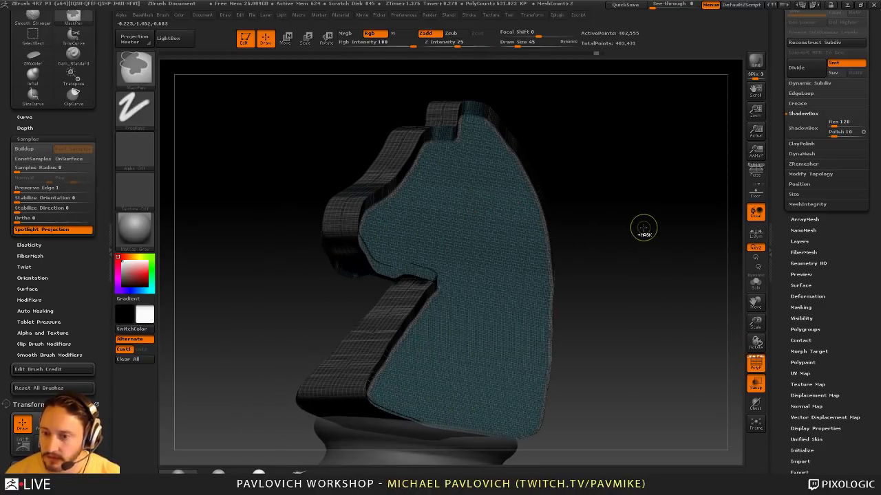
key(ctrl+z)
Clip both sides of the knight block with ClipCurve, narrowing the head and flaring the neck to the base's upper rim
shift+drag(643, 227, 643, 225)
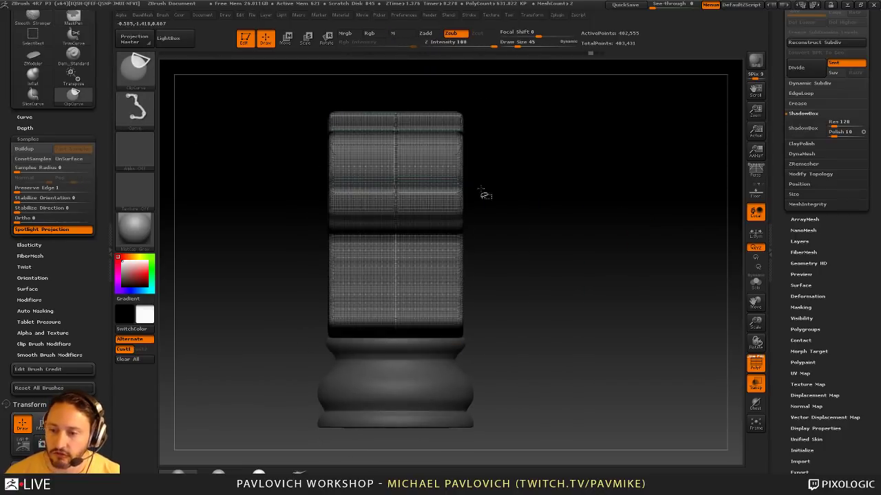
key(ctrl+shift+space)
click(582, 187)
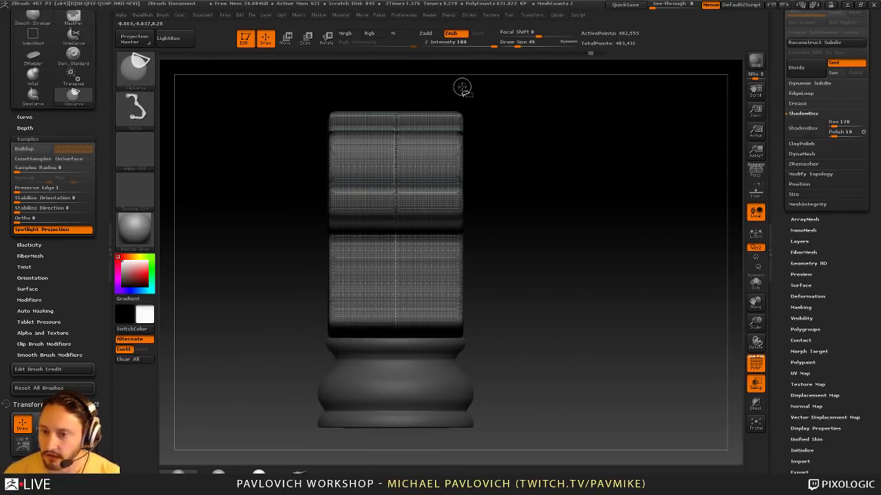
mouse_move(427, 69)
mouse_down()
mouse_move(426, 184)
mouse_move(441, 183)
mouse_up()
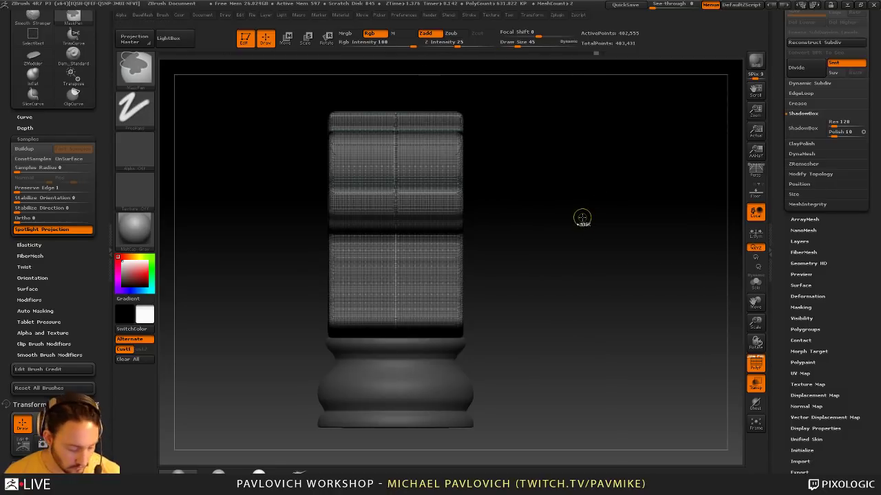
ctrl+shift+drag(426, 90, 427, 148)
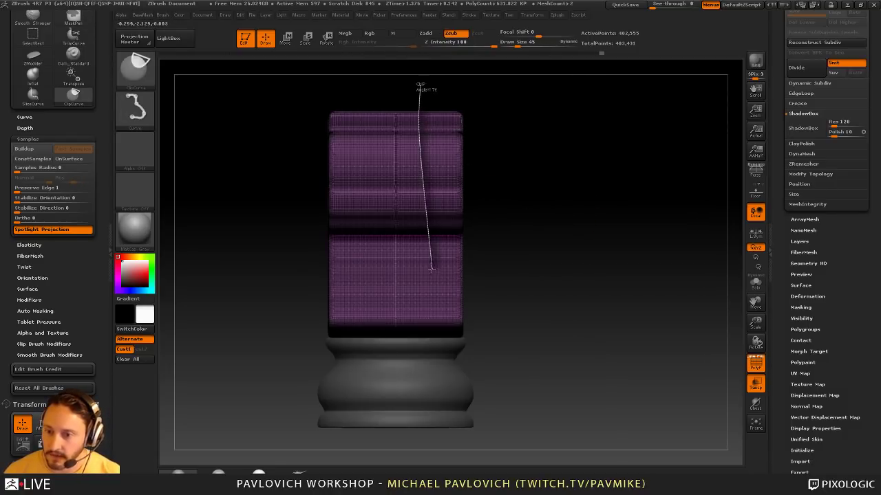
ctrl+shift+drag(425, 248, 487, 417)
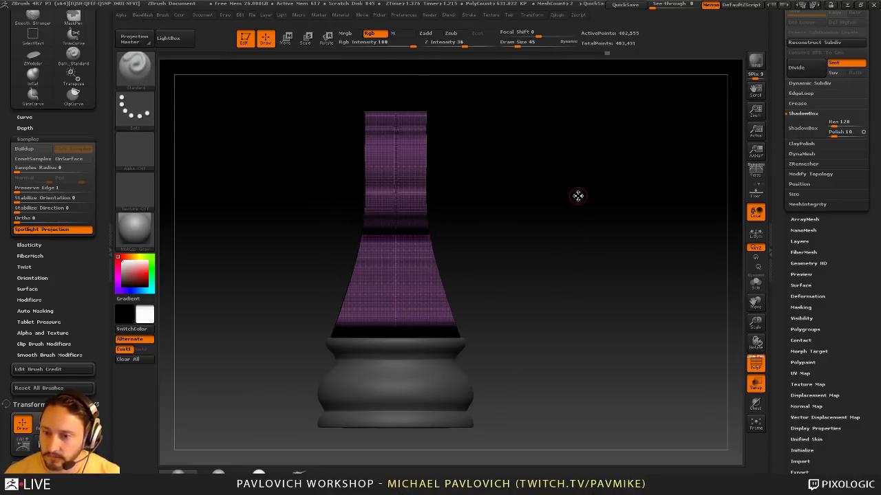
Turn off the PolyFrame and isolate the polygroup of the knight's front profile strip, hiding its flat sides
click(751, 372)
right_drag(700, 349, 677, 350)
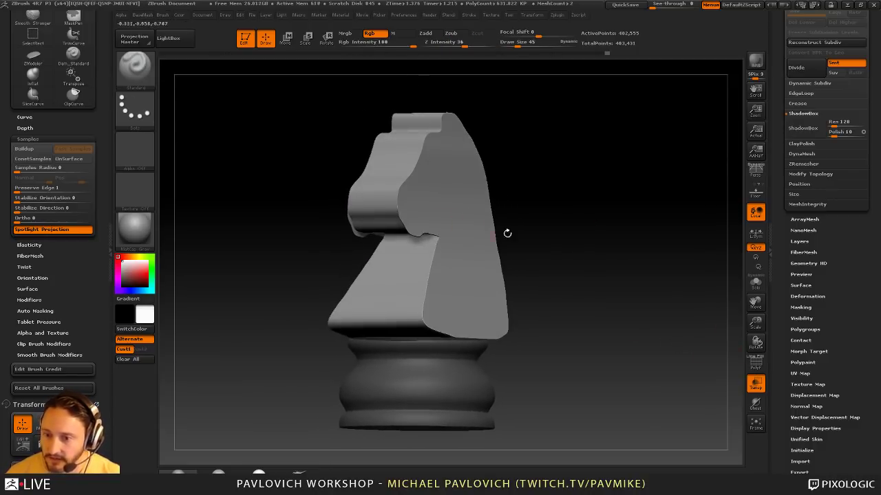
alt+right_drag(414, 178, 428, 201)
right_drag(428, 200, 438, 201)
ctrl+shift+click(437, 201)
right_drag(614, 190, 644, 197)
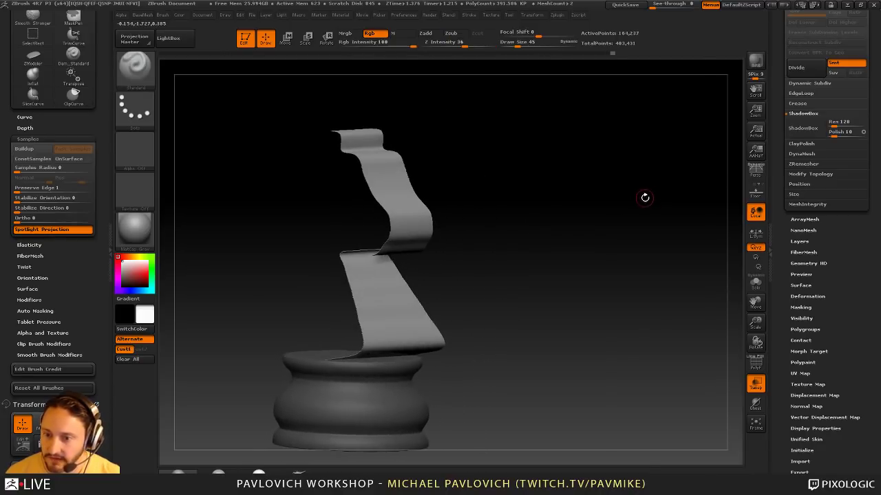
key(3)
click(637, 206)
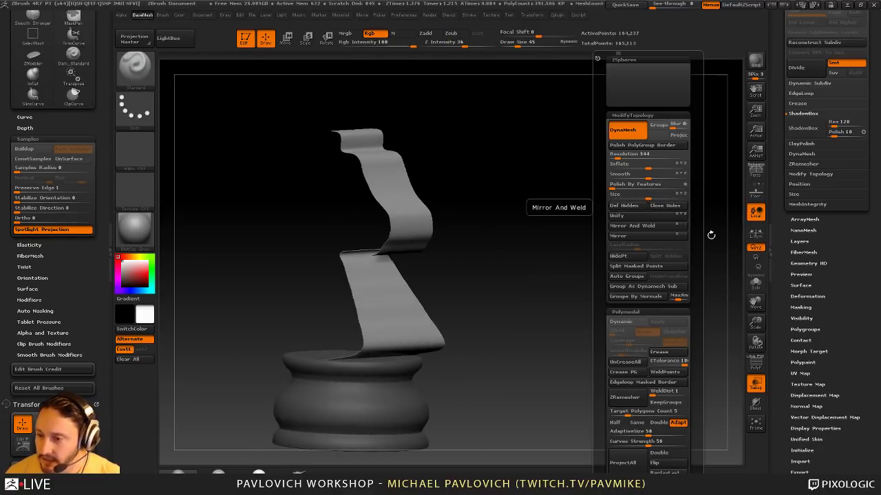
drag(780, 277, 788, 256)
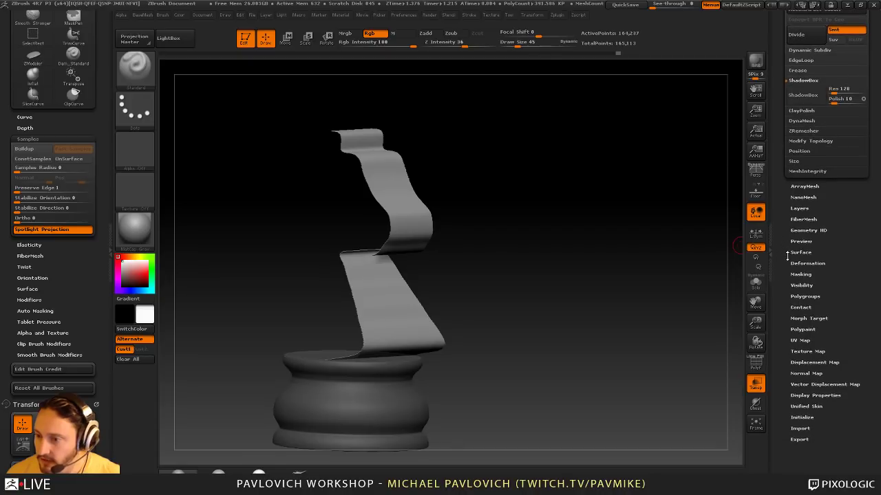
drag(677, 267, 632, 248)
drag(780, 188, 709, 257)
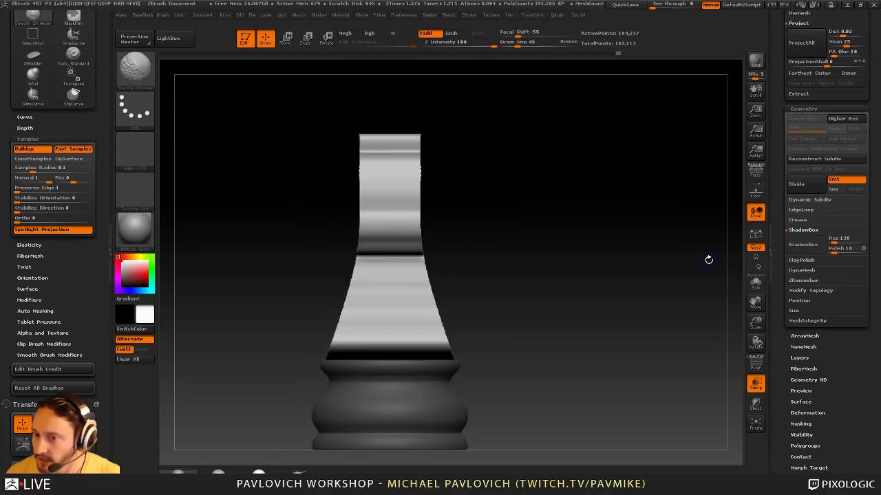
key(space)
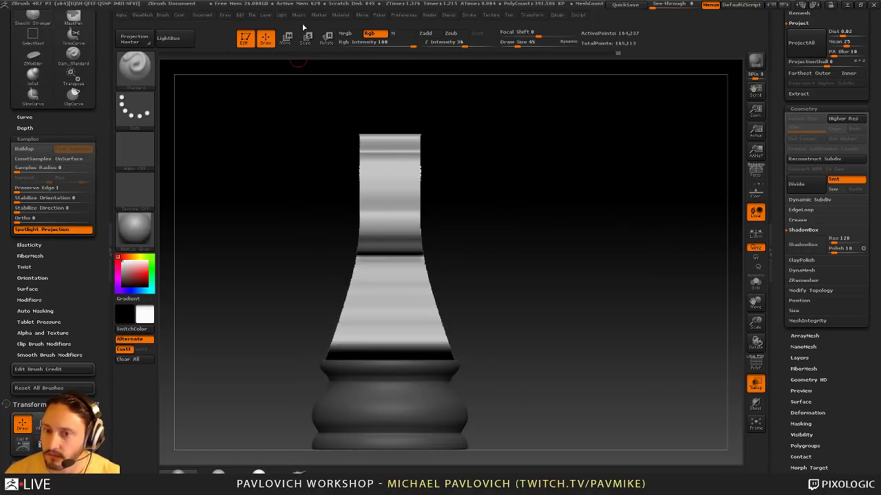
click(301, 15)
click(301, 16)
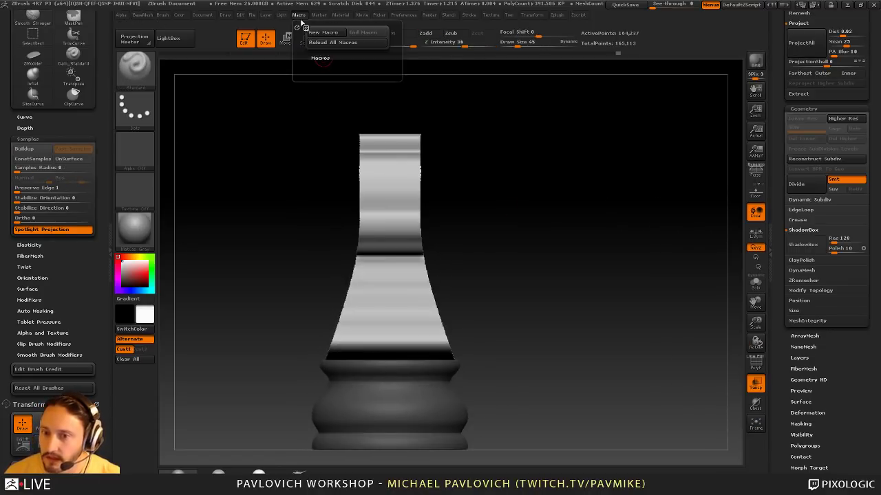
click(319, 58)
click(324, 38)
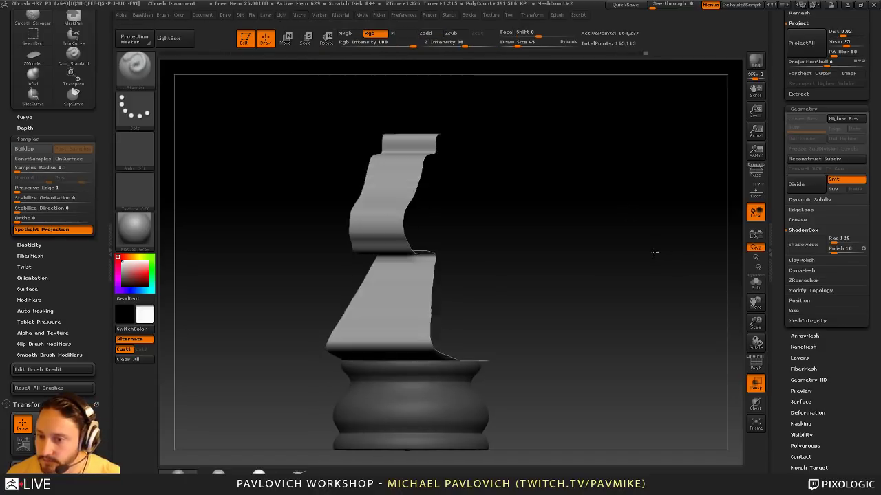
ZRemesh the knight's isolated profile strip, show its PolyFrame, and remesh it twice more with the Half polygon count option
drag(654, 252, 663, 255)
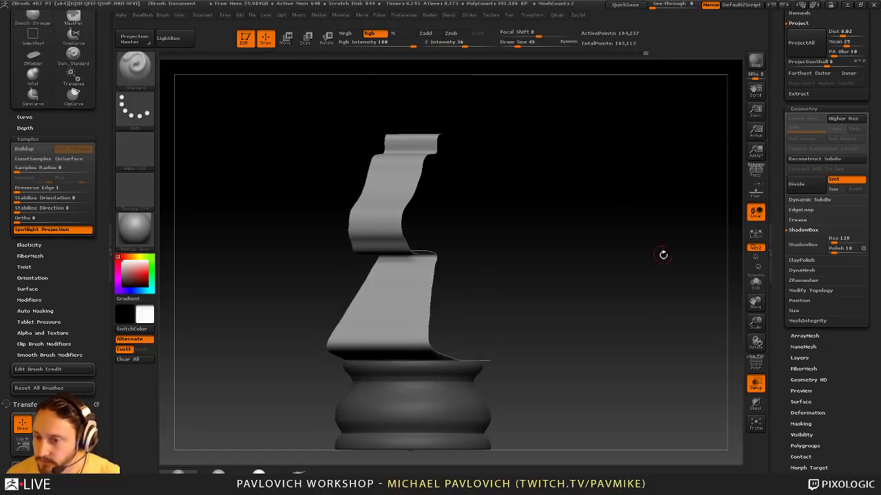
click(802, 280)
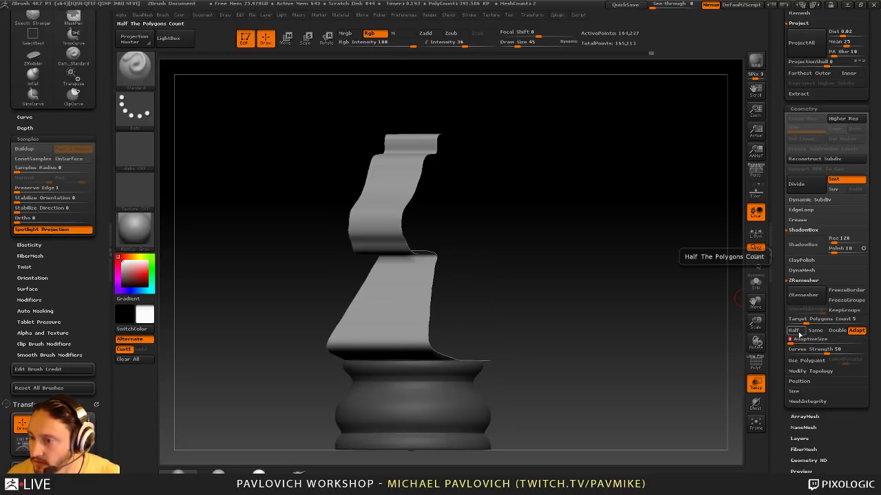
click(803, 294)
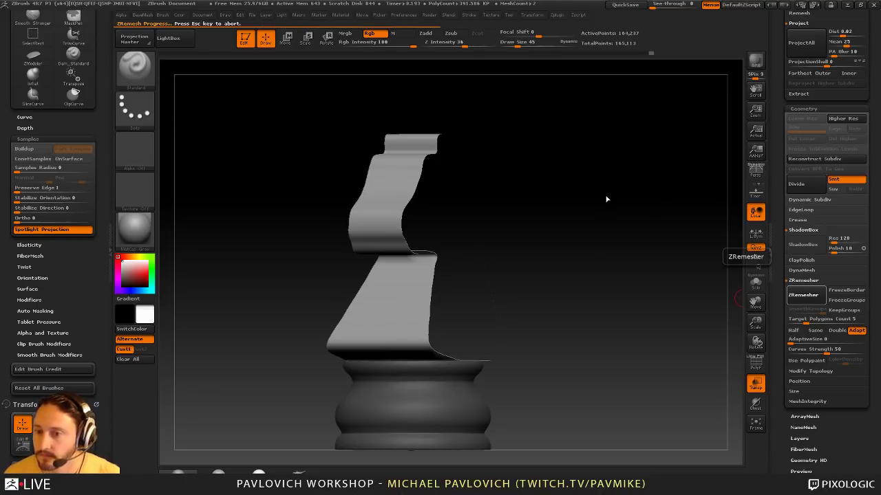
click(755, 363)
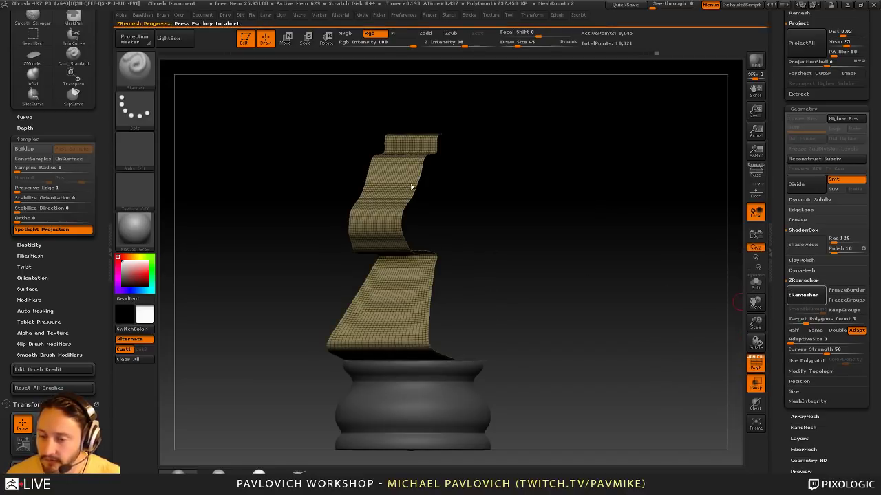
click(793, 330)
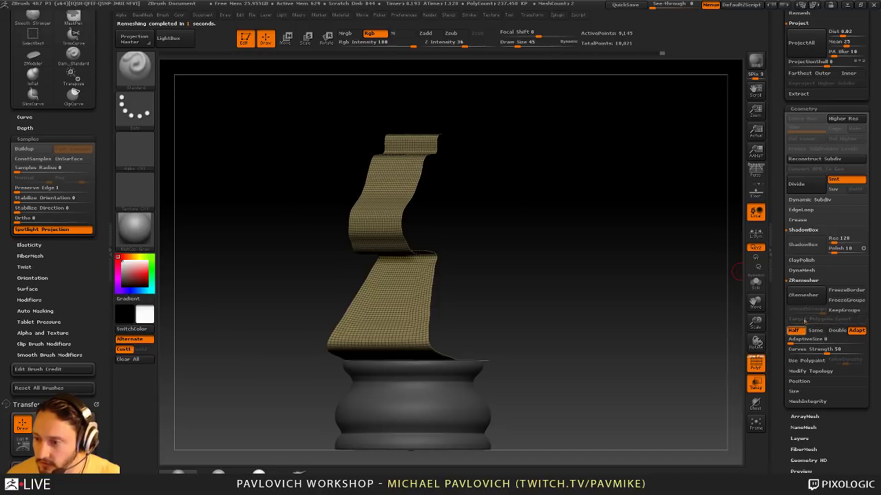
click(804, 295)
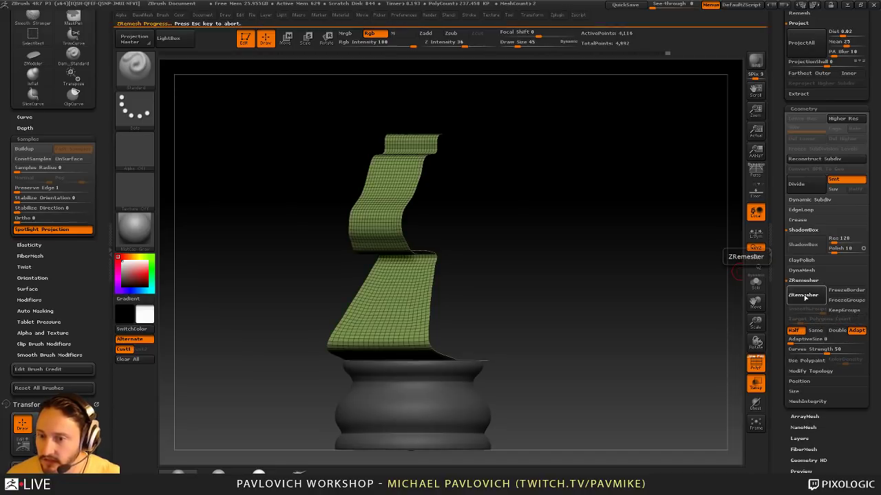
click(805, 297)
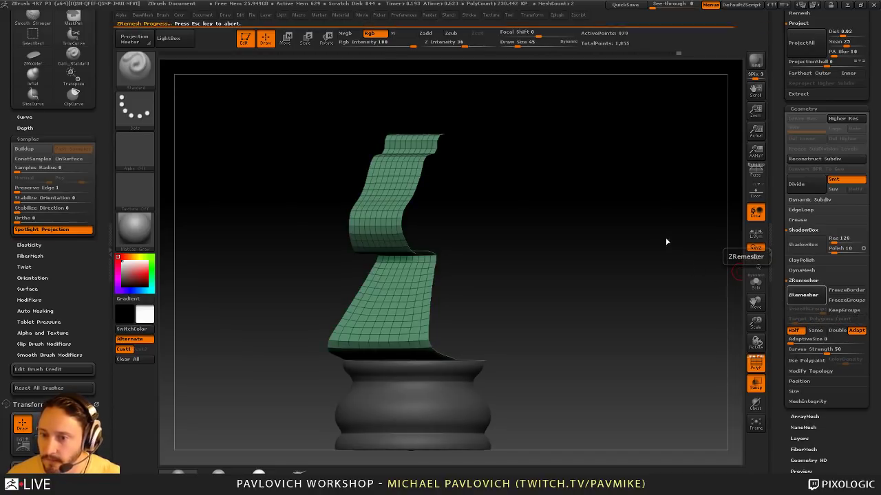
Turn on Double-sided display so the inner faces of the remeshed profile strip can be seen
drag(637, 230, 698, 303)
key(2)
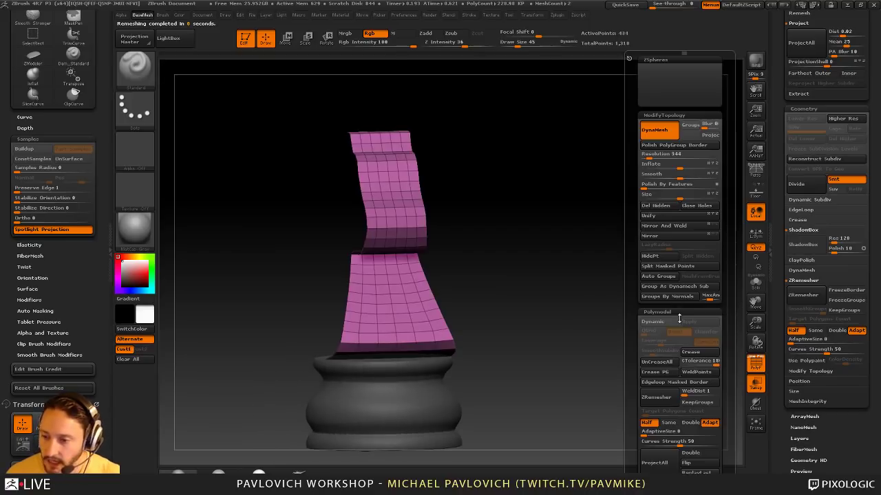
drag(680, 454, 656, 237)
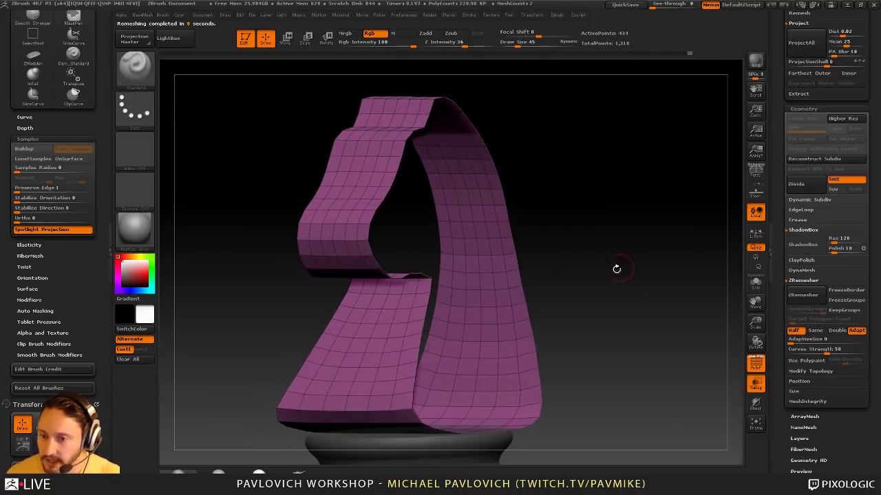
Switch to the ZModeler brush, set its edge action to Close with a Convex Hole target, and quick-save the project
key(b)
key(z)
key(m)
key(space)
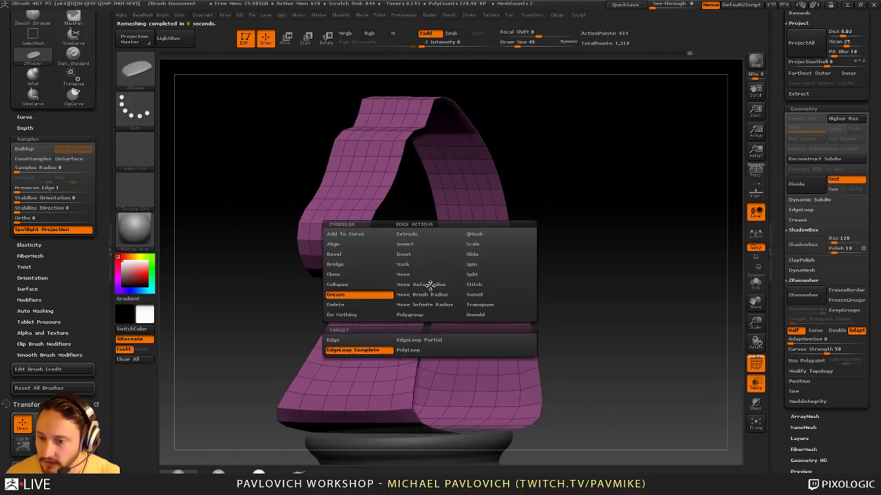
click(362, 275)
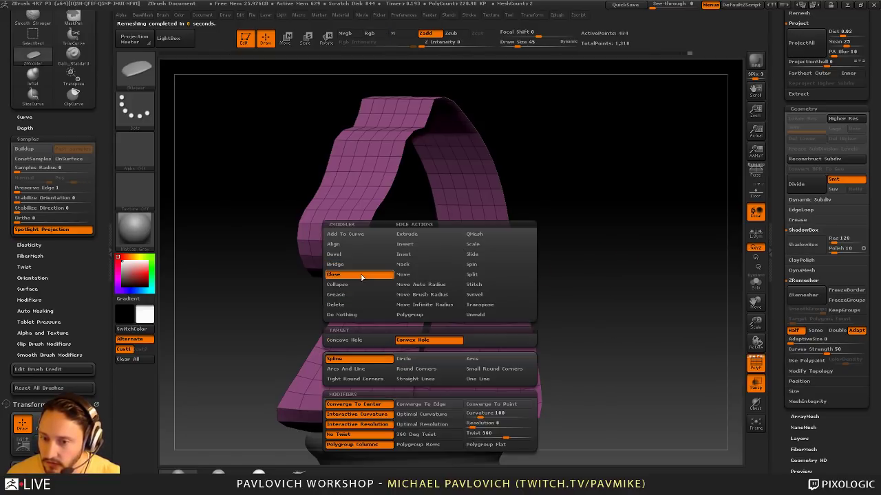
click(626, 6)
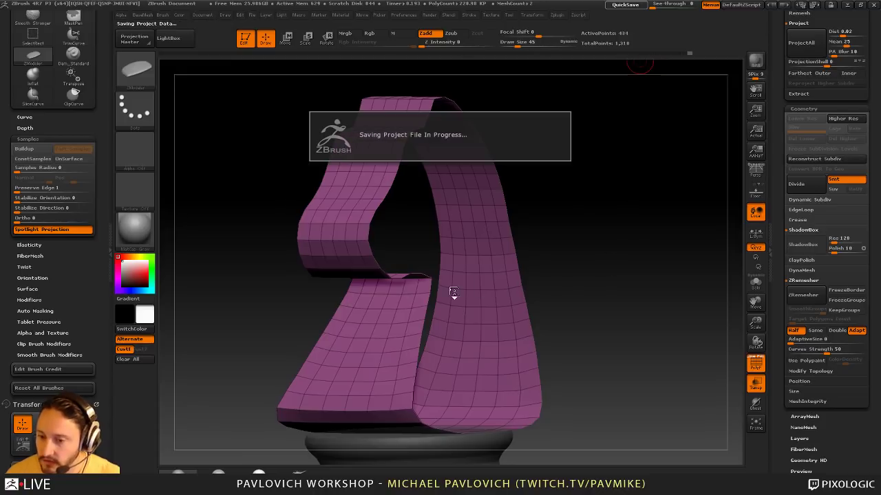
Try to close the strip's open side as a convex hole, then undo it
click(428, 301)
drag(571, 258, 606, 204)
key(ctrl+z)
drag(547, 231, 517, 270)
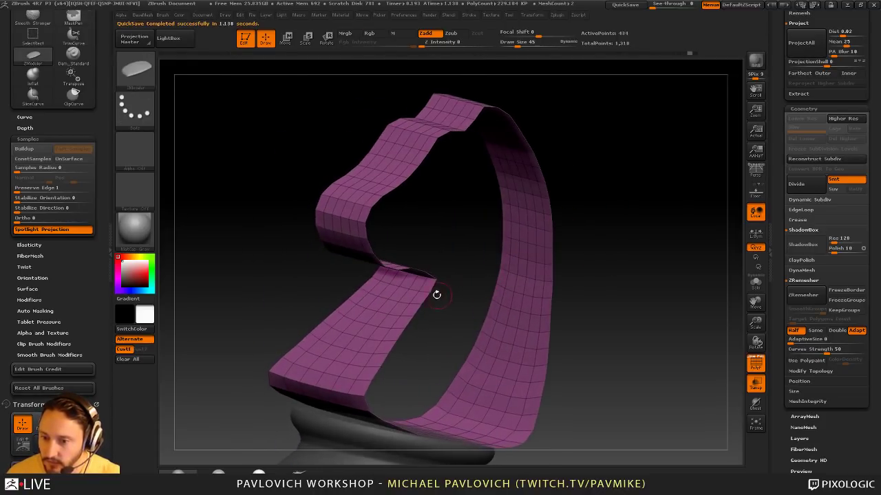
Set the ZModeler edge action to Bridge Edges and bridge the inner corner under the jaw to the back of the neck on both sides
key(space)
click(367, 257)
click(364, 266)
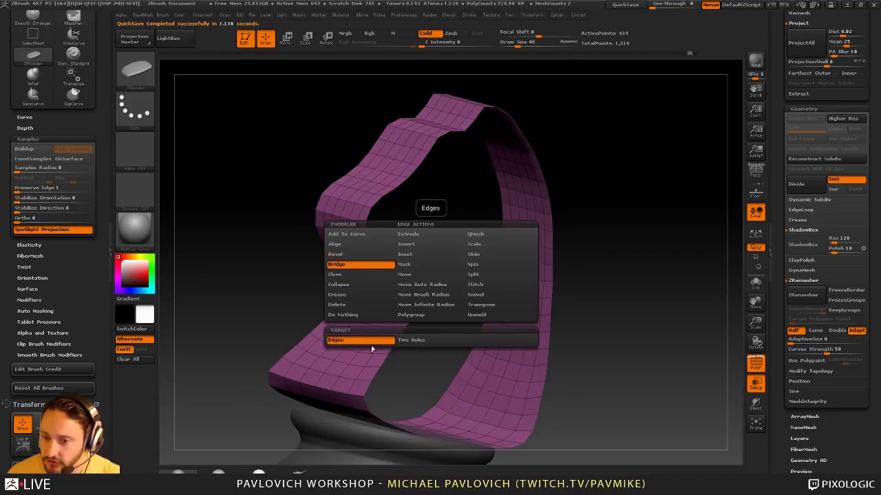
drag(655, 282, 450, 286)
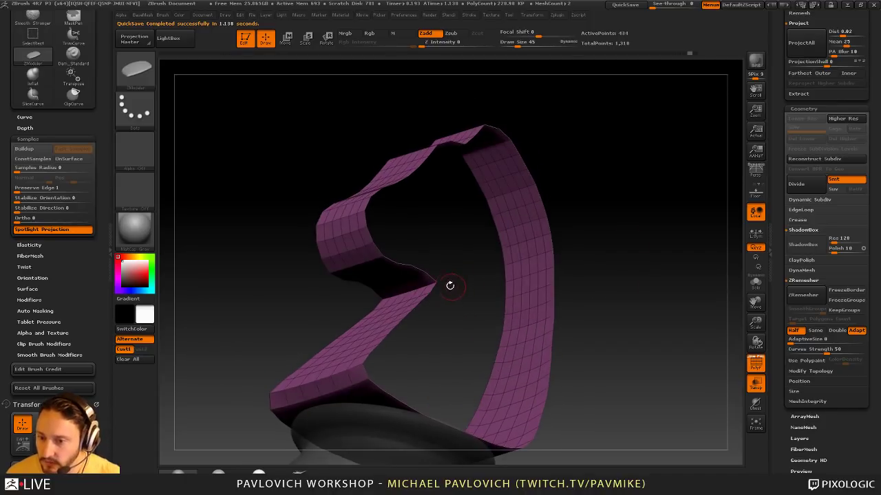
click(552, 331)
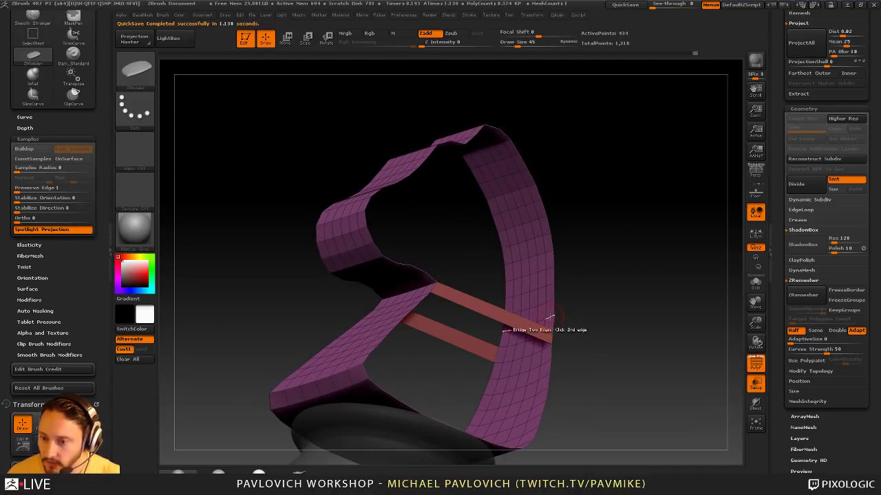
click(551, 318)
Set the edge action to Close with a Concave Hole target and close the side holes above and below the bridges
drag(651, 273, 664, 277)
key(space)
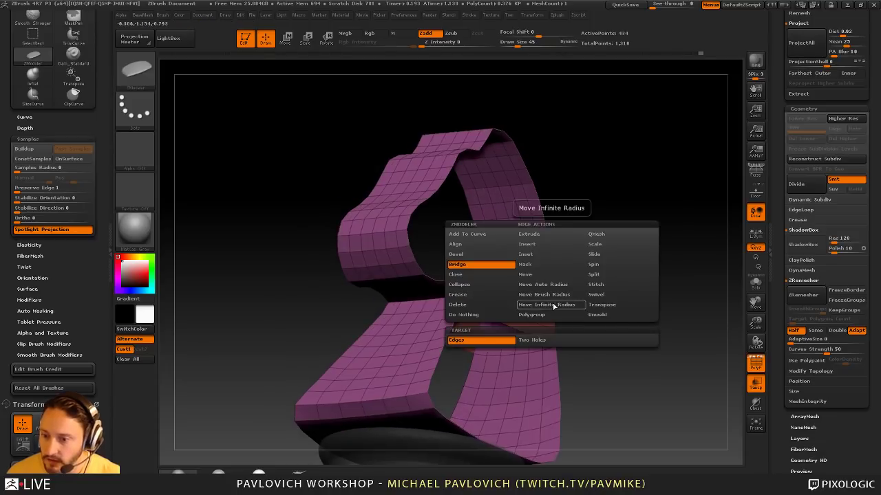
click(480, 276)
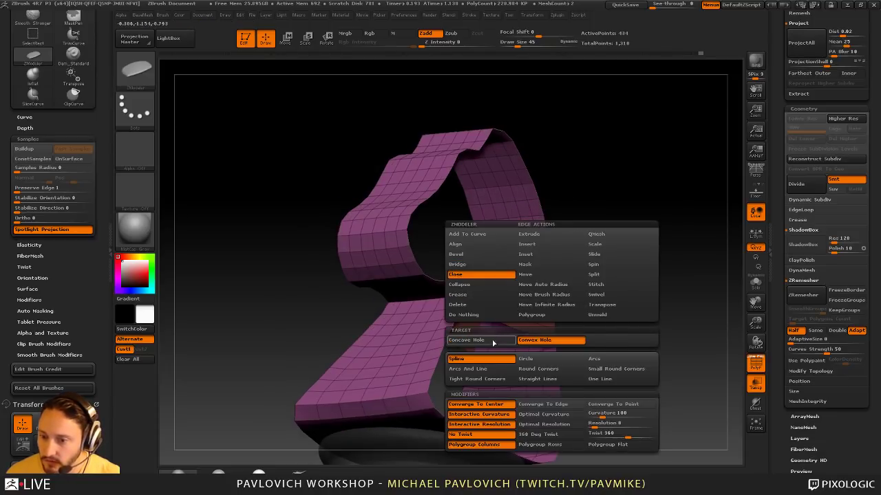
click(493, 342)
click(553, 315)
drag(579, 283, 638, 303)
click(552, 354)
Try regrouping the closed knight with Groups By Normals, then undo the change
key(2)
click(629, 227)
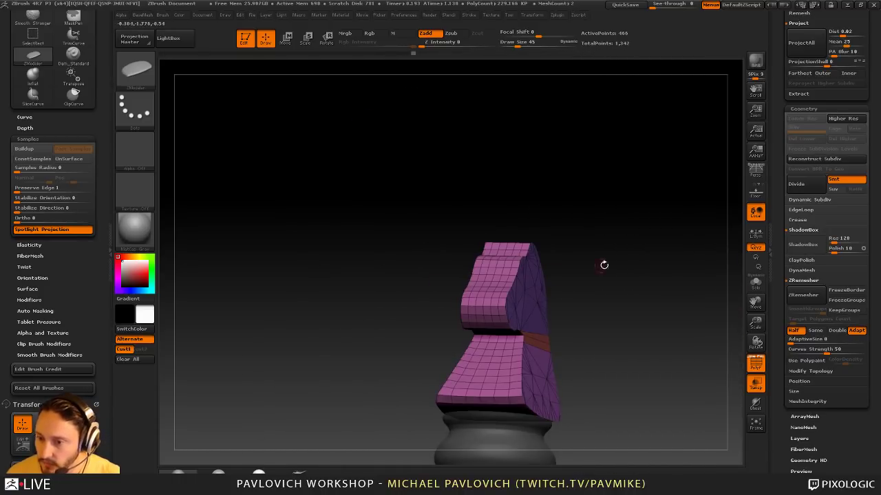
key(2)
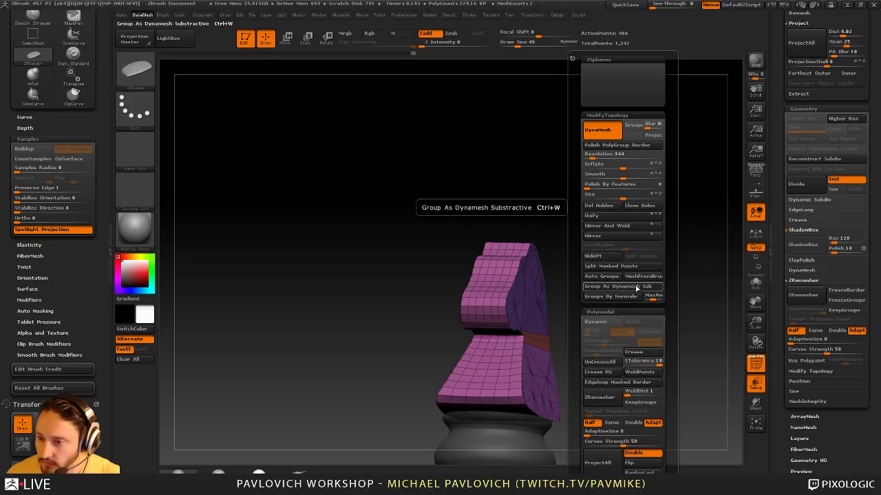
click(611, 296)
drag(602, 286, 579, 280)
key(2)
key(ctrl+z)
key(ctrl+z)
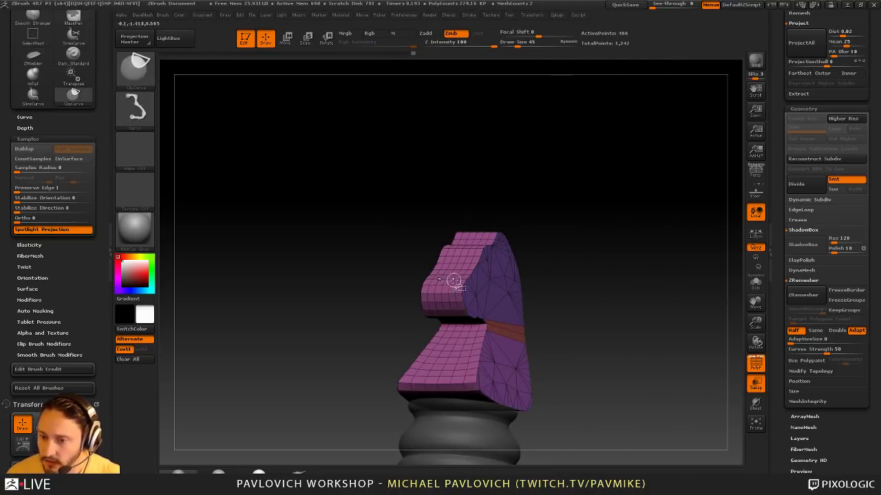
Isolate the knight's flat sides with SelectRect, assign them a single polygroup, and show the whole mesh again
ctrl+shift+click(138, 67)
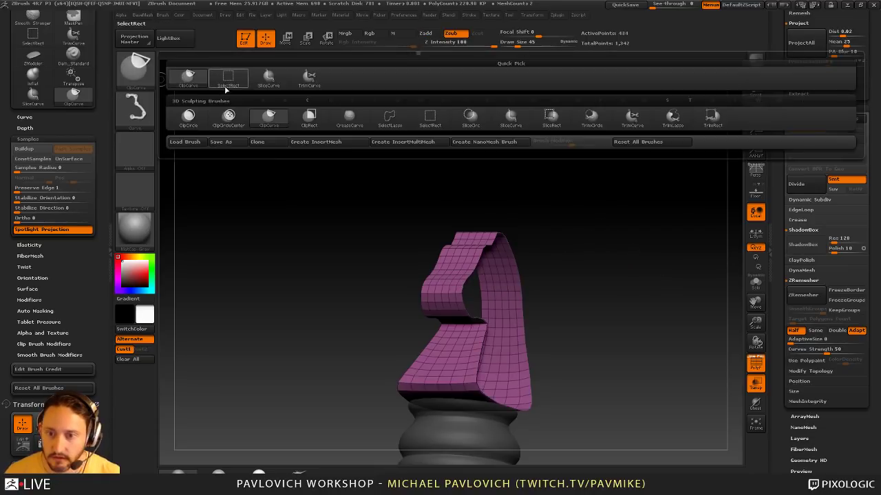
ctrl+shift+click(226, 85)
ctrl+shift+drag(624, 194, 648, 250)
key(ctrl+w)
ctrl+shift+click(625, 264)
Crease the knight's polygroup borders with Crease PG, subdivide to level 3, and convert it to a dense DynaMesh
key(2)
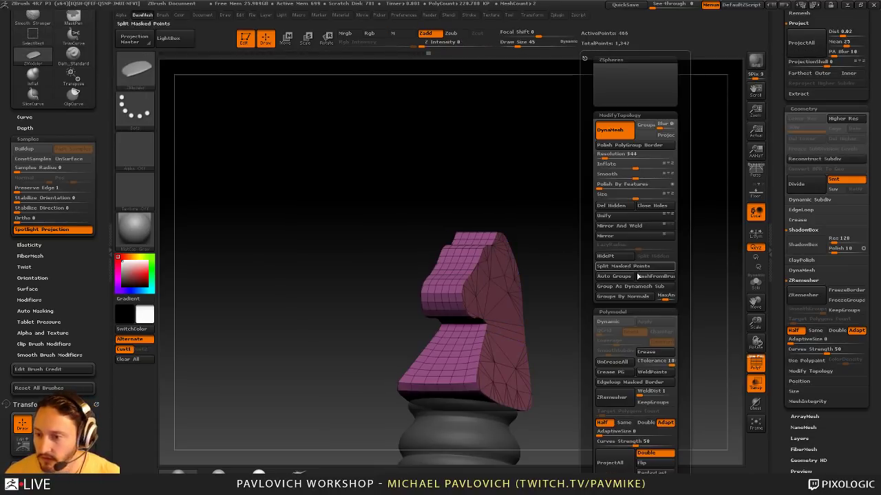
click(629, 371)
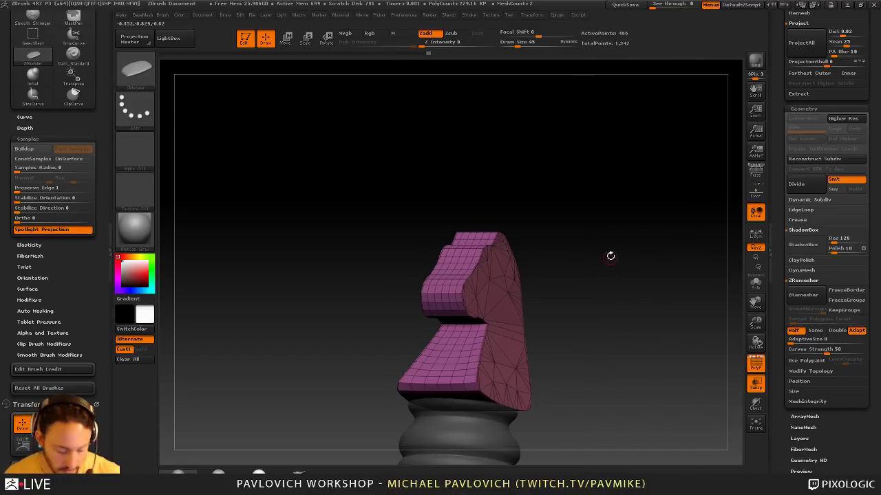
key(ctrl+d)
drag(615, 220, 662, 276)
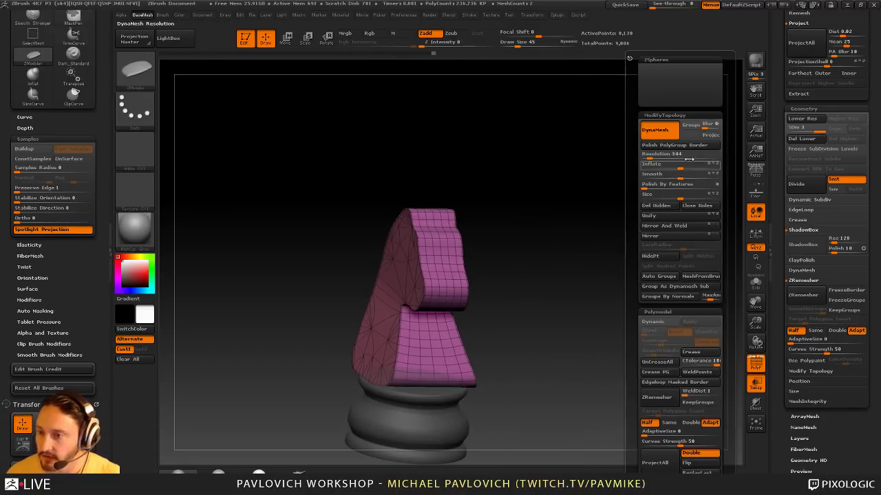
click(682, 278)
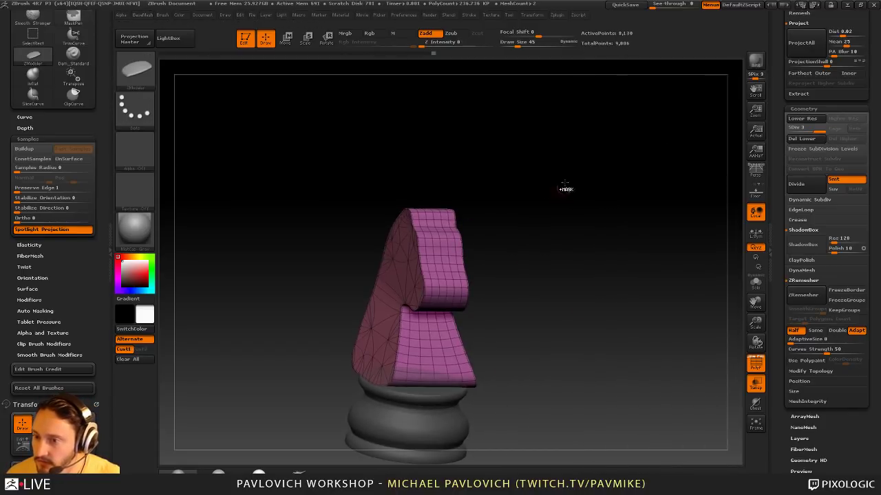
drag(621, 328, 660, 322)
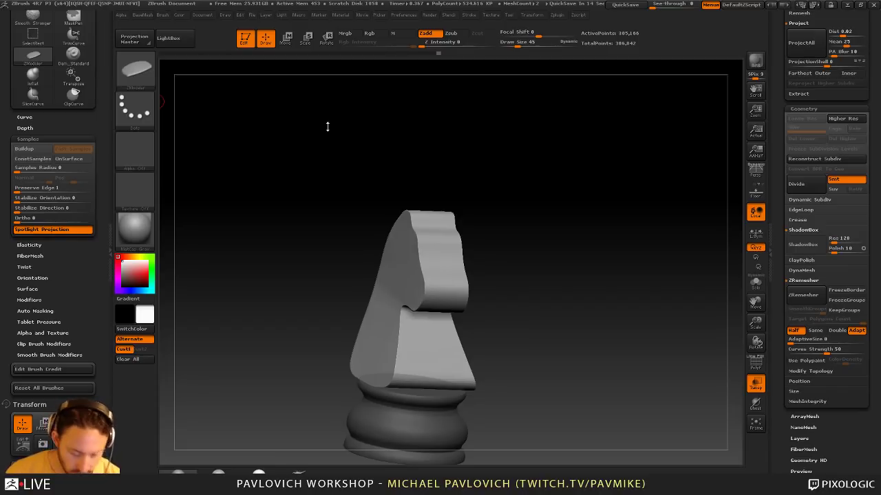
Load the small Picatinny rail insert brush from the Military brush folder in LightBox
drag(644, 254, 627, 257)
key(comma)
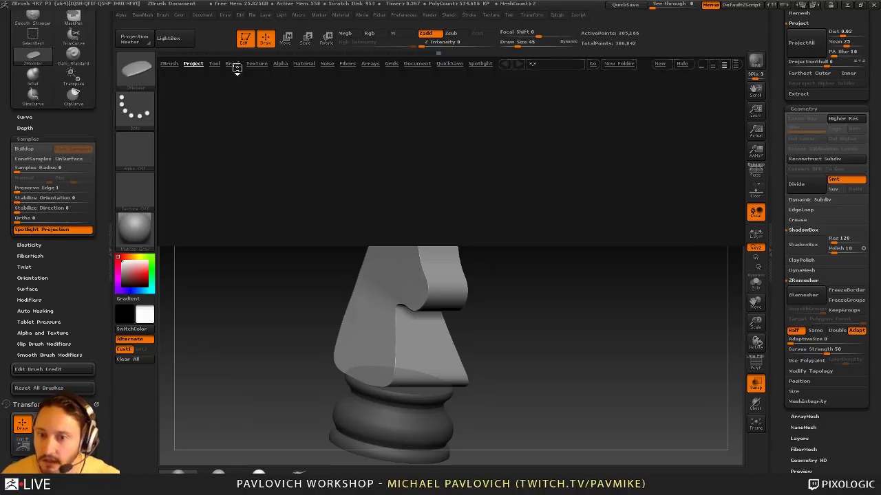
click(233, 63)
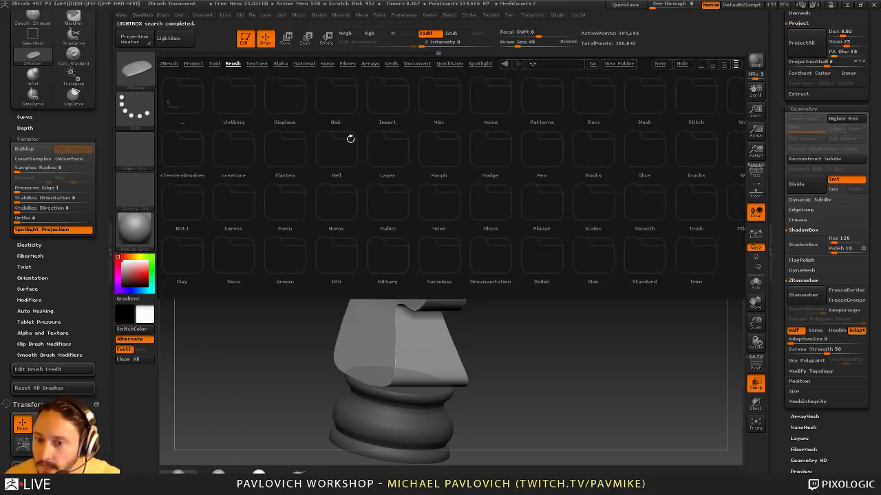
double_click(394, 264)
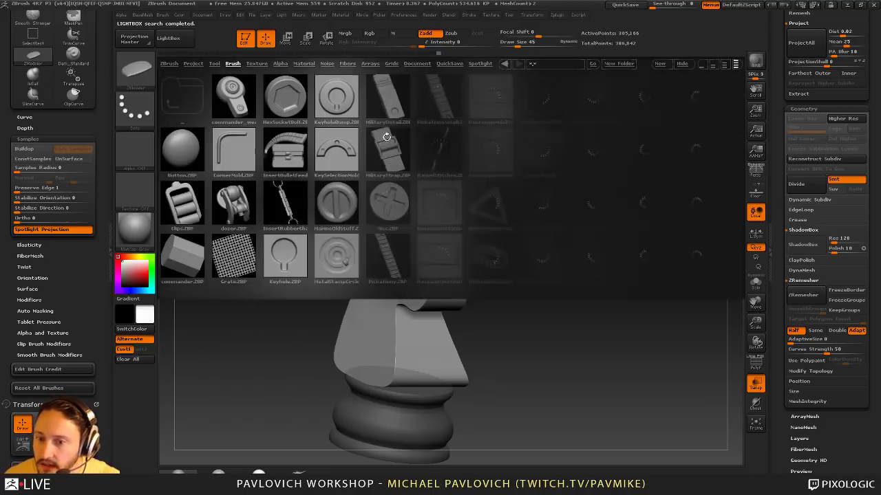
double_click(386, 136)
mouse_move(477, 265)
mouse_down()
mouse_move(521, 234)
mouse_move(461, 236)
mouse_up()
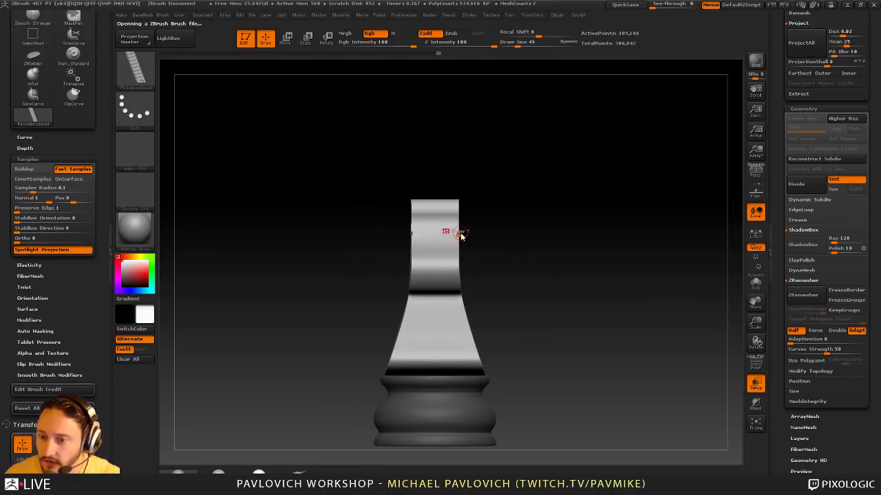
Draw mirrored Picatinny rails outward from both sides of the knight's head at draw sizes 131 and 238
drag(458, 267, 655, 140)
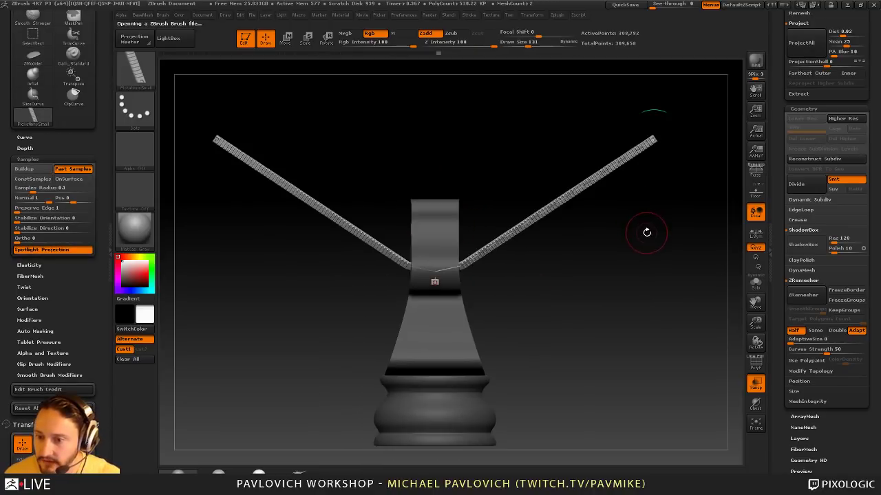
alt+drag(647, 233, 609, 255)
key(bracketright)
click(576, 173)
key(s)
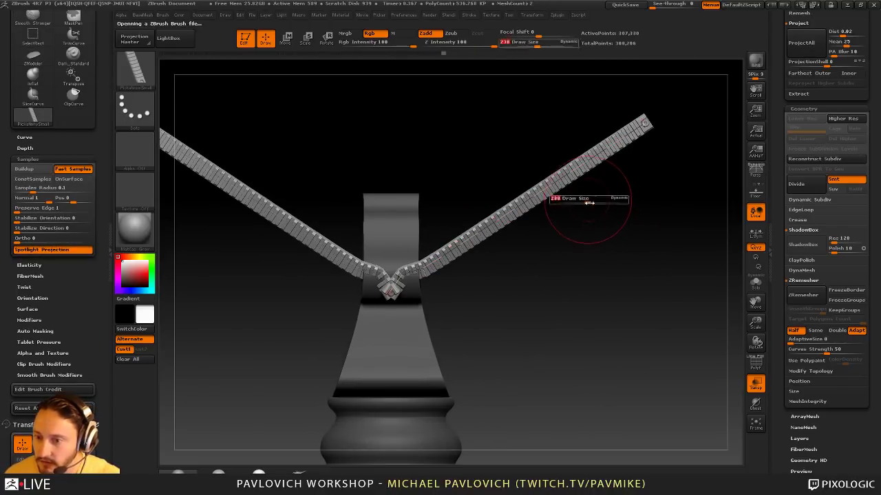
mouse_move(590, 202)
mouse_down()
mouse_move(605, 190)
mouse_move(576, 240)
mouse_move(595, 208)
mouse_move(639, 249)
mouse_move(630, 227)
mouse_up()
mouse_move(633, 265)
mouse_down()
mouse_move(658, 277)
mouse_move(600, 260)
mouse_up()
Undo the inserted Picatinny rails and switch back to the Standard brush
key(ctrl+z)
key(ctrl+z)
key(ctrl+z)
key(b)
key(s)
key(t)
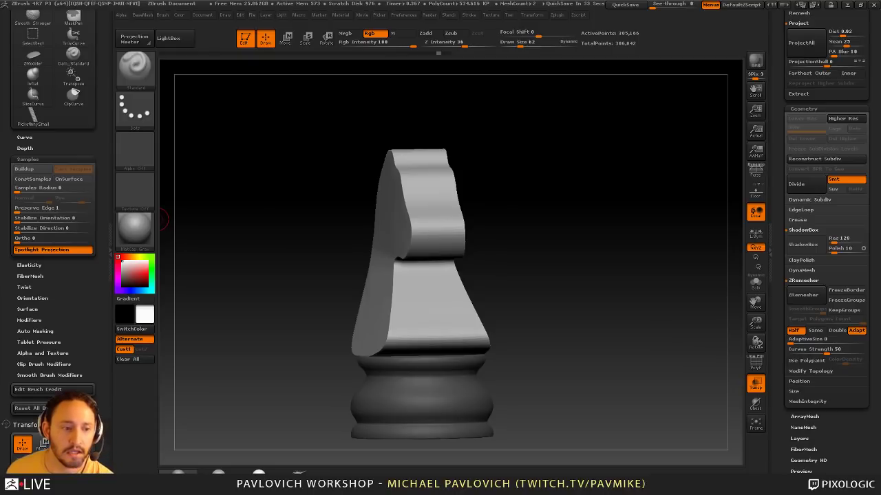
mouse_move(616, 202)
mouse_down()
mouse_move(578, 223)
mouse_move(598, 212)
mouse_move(572, 190)
mouse_move(543, 196)
mouse_up()
key(s)
drag(525, 163, 399, 149)
key(s)
mouse_move(297, 114)
mouse_down()
mouse_move(291, 124)
mouse_move(350, 122)
mouse_move(345, 139)
mouse_up()
mouse_move(509, 180)
mouse_down()
mouse_move(565, 190)
mouse_move(556, 190)
mouse_up()
key(s)
alt+drag(535, 193, 547, 177)
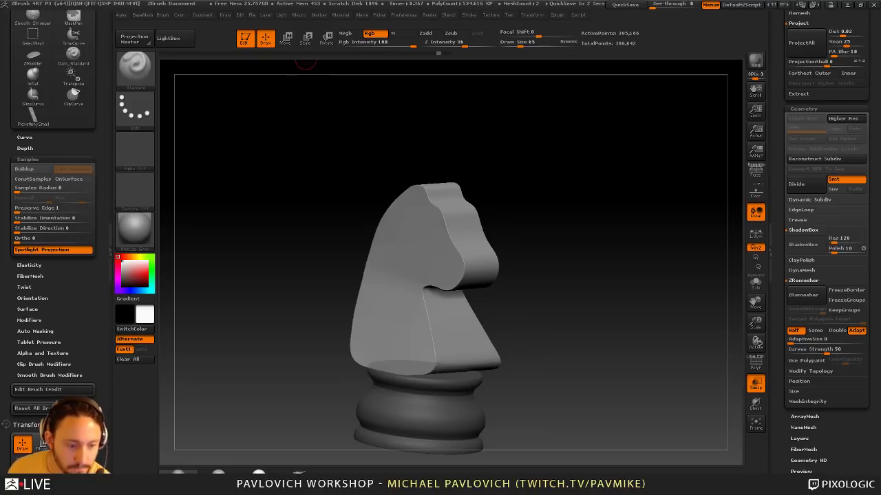
Align the knight to its side profile, turn off transparency, and display the chess reference image over the canvas
mouse_move(675, 234)
mouse_down()
mouse_move(660, 259)
mouse_move(668, 235)
mouse_move(627, 220)
mouse_move(639, 261)
mouse_up()
click(756, 390)
key(shift+z)
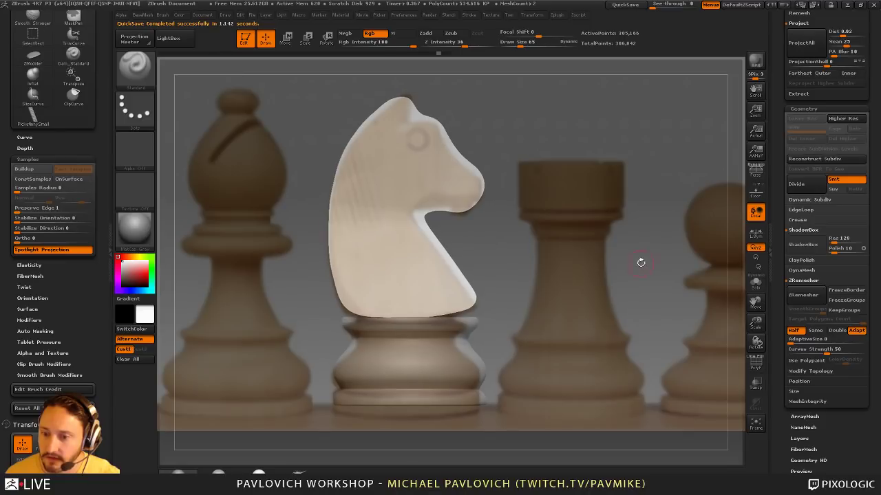
Reshape the knight's throat and lower neck against the reference with the Move brush at draw size 186
key(s)
drag(464, 238, 476, 237)
key(b)
key(m)
key(v)
drag(426, 217, 417, 215)
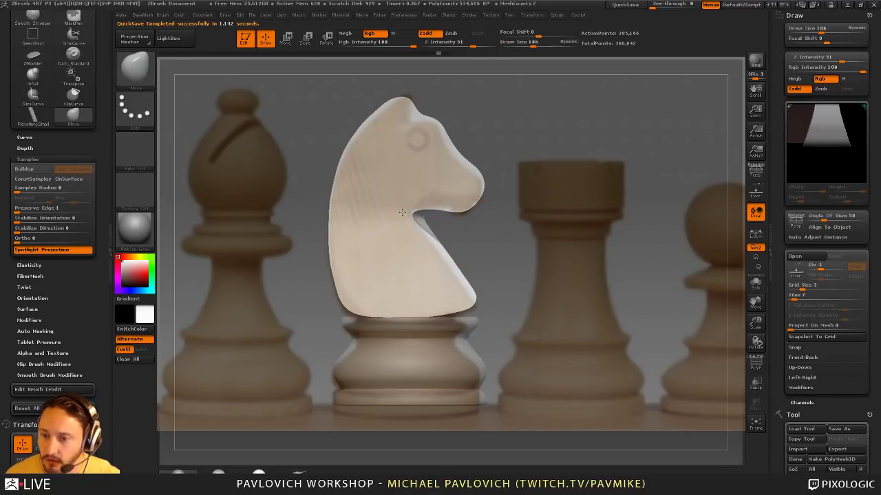
drag(443, 251, 456, 283)
mouse_move(509, 256)
mouse_down()
mouse_move(478, 260)
mouse_move(521, 259)
mouse_up()
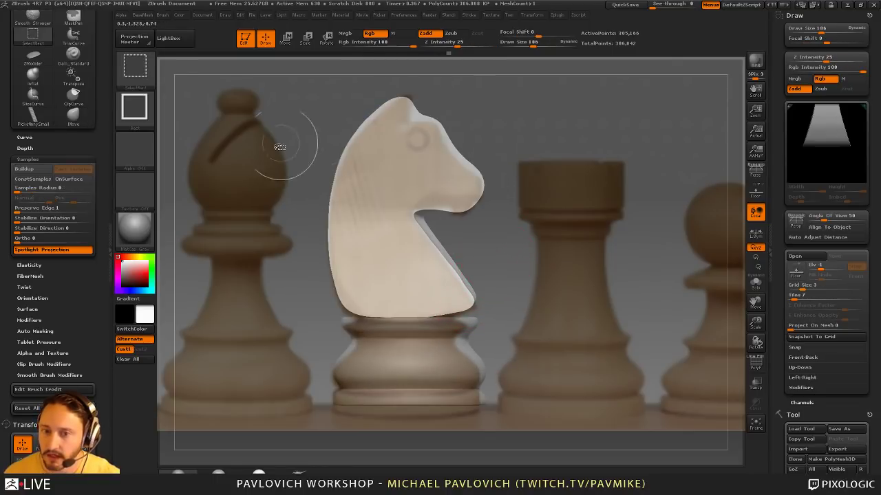
Mask the knight's head and clip the front of the neck to a straight slope with ClipCurve
ctrl+shift+click(136, 71)
mouse_move(450, 232)
ctrl+shift+mouse_down()
mouse_move(471, 289)
mouse_move(484, 284)
mouse_move(466, 286)
mouse_move(482, 312)
ctrl+shift+mouse_up()
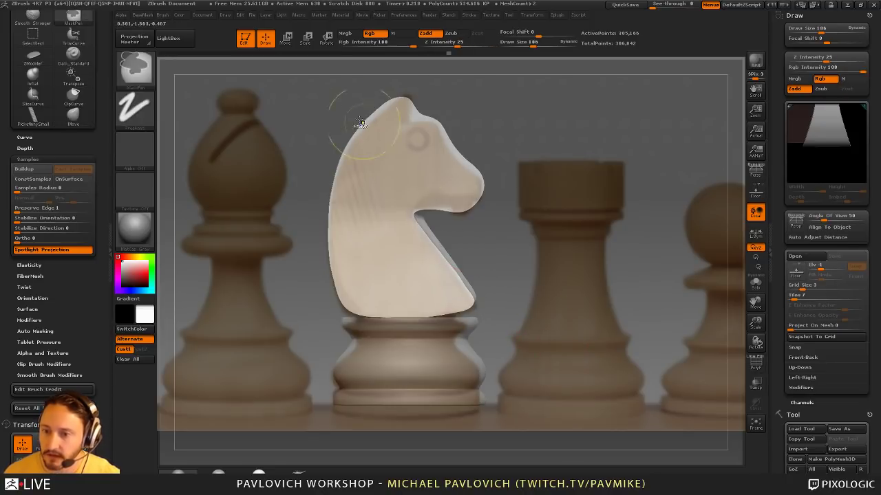
mouse_move(299, 79)
ctrl+mouse_down()
mouse_move(524, 194)
mouse_move(530, 214)
ctrl+mouse_up()
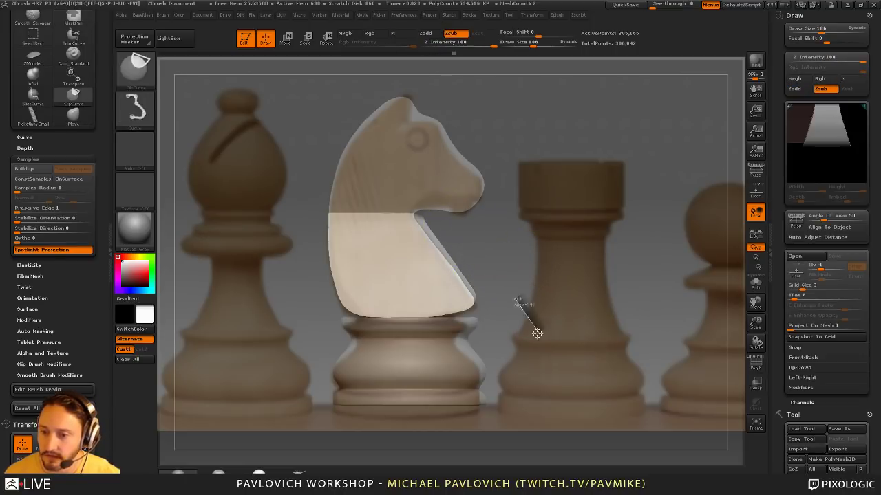
ctrl+shift+drag(411, 217, 475, 310)
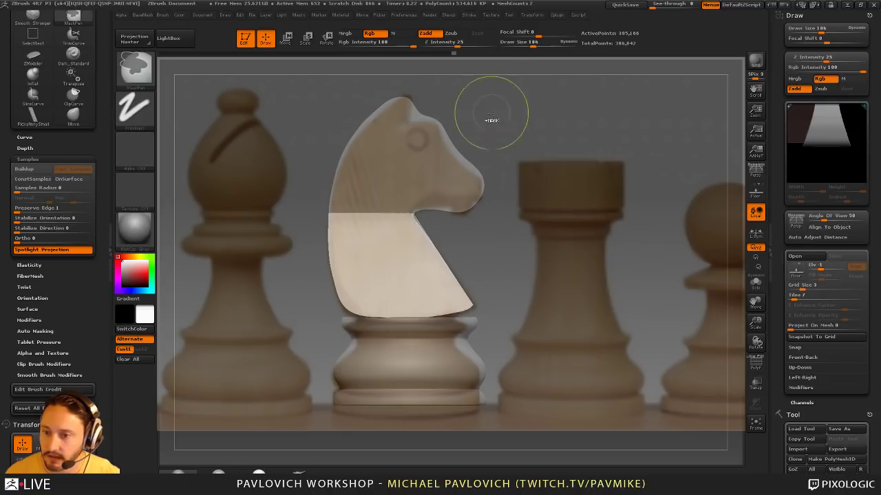
Invert the mask to protect the neck and clip the knight's face to a concave curve with ClipCircle
ctrl+click(478, 115)
mouse_move(447, 148)
ctrl+shift+mouse_down()
mouse_move(478, 195)
mouse_move(506, 194)
ctrl+shift+mouse_up()
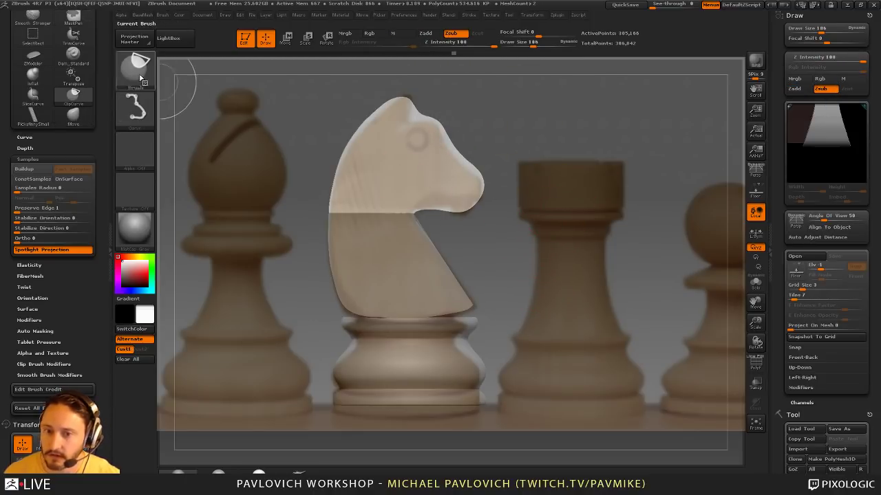
ctrl+shift+click(135, 66)
ctrl+shift+click(194, 122)
mouse_move(440, 88)
ctrl+shift+mouse_down()
mouse_move(472, 141)
mouse_move(523, 173)
mouse_move(546, 173)
mouse_move(558, 190)
mouse_move(546, 205)
ctrl+shift+mouse_up()
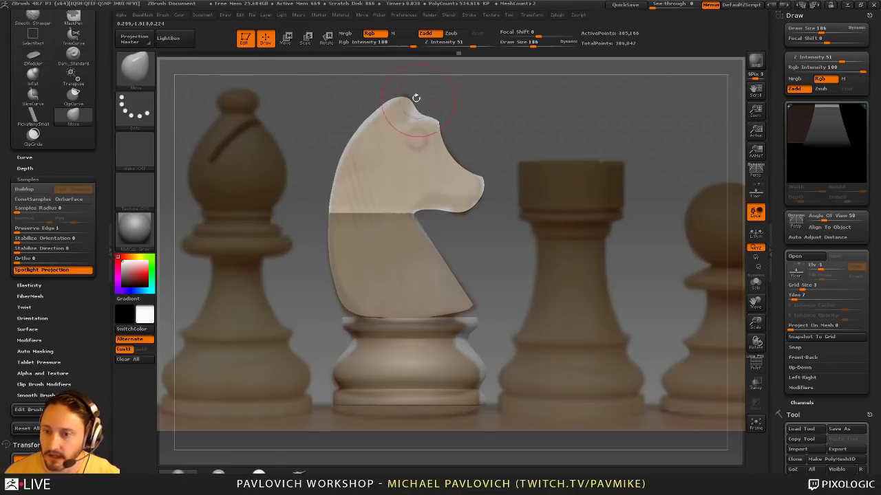
Mask everything except the ear tip and clip the ear to a squared shape with ClipCurve
key(ctrl)
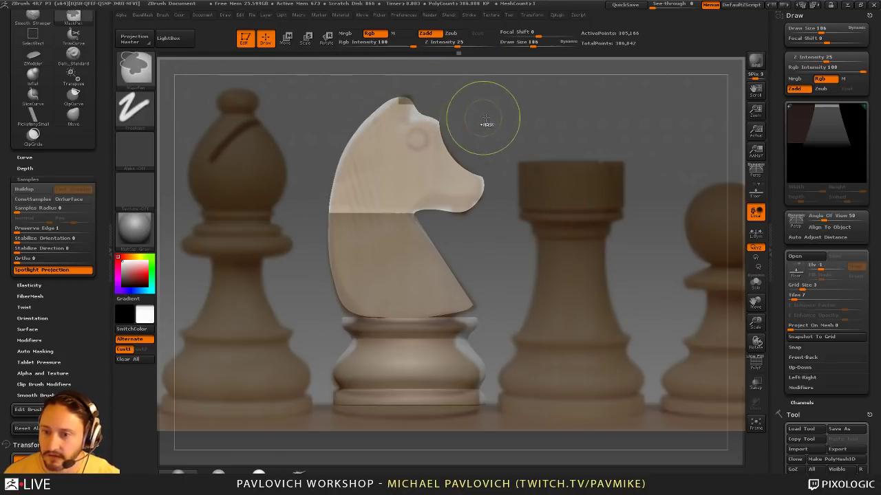
ctrl+click(482, 122)
ctrl+drag(403, 78, 416, 101)
ctrl+click(484, 119)
ctrl+shift+click(136, 70)
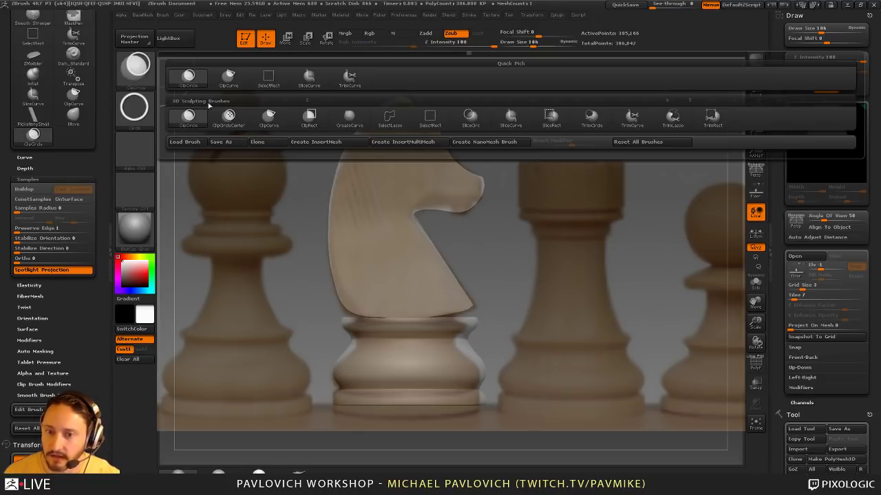
ctrl+shift+click(230, 89)
mouse_move(402, 147)
ctrl+shift+mouse_down()
mouse_move(427, 86)
mouse_move(413, 90)
ctrl+shift+mouse_up()
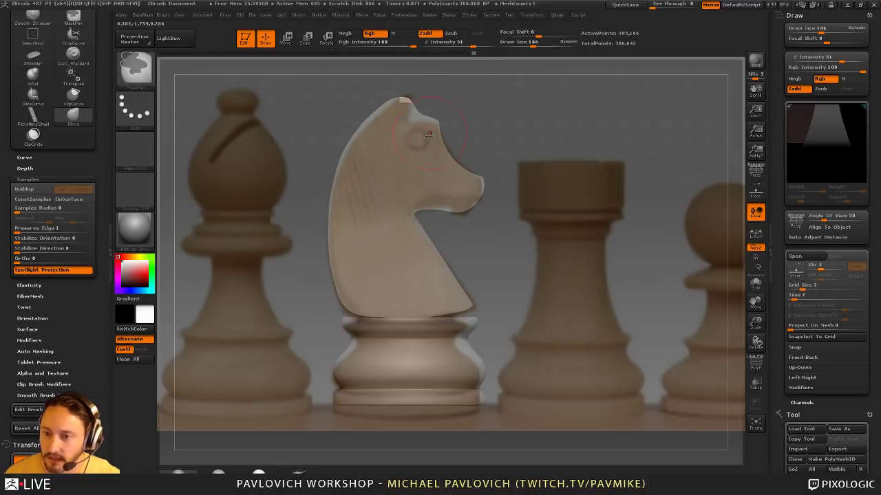
ctrl+shift+drag(399, 161, 415, 95)
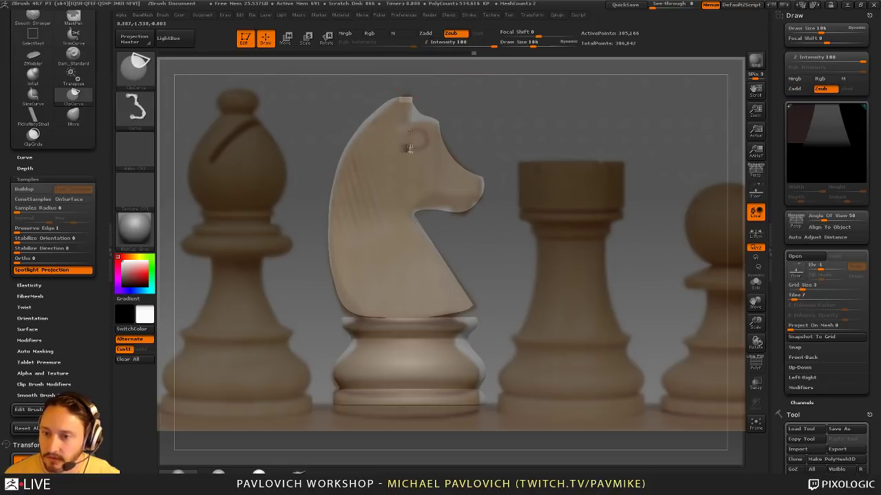
mouse_move(460, 118)
ctrl+shift+mouse_down()
mouse_move(452, 69)
mouse_move(413, 83)
mouse_move(417, 74)
ctrl+shift+mouse_up()
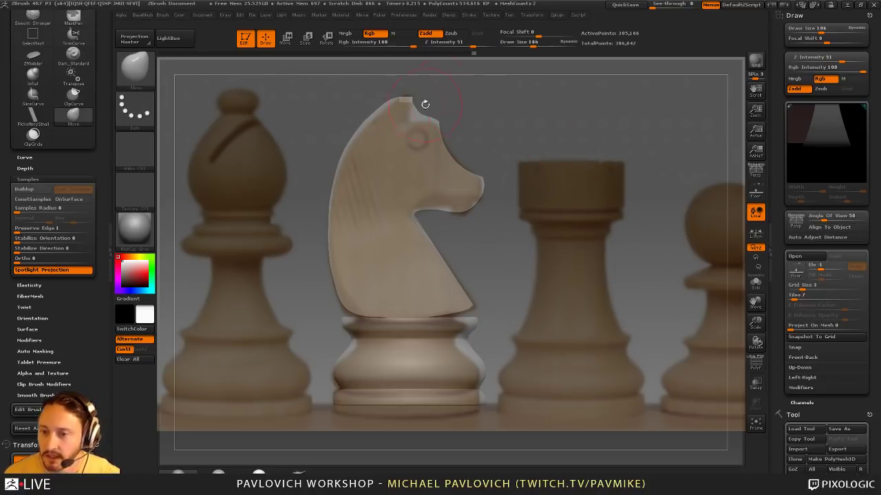
Clip the back of the knight's neck along a slanted profile up to the ear and clear the mask
mouse_move(323, 296)
ctrl+shift+mouse_down()
mouse_move(317, 181)
mouse_move(348, 119)
mouse_move(385, 107)
mouse_move(415, 73)
mouse_move(410, 53)
mouse_move(409, 77)
ctrl+shift+mouse_up()
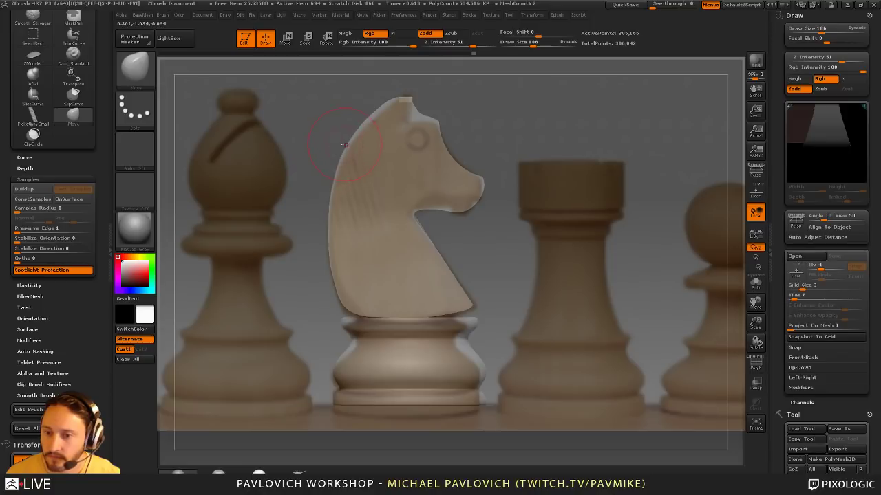
mouse_move(292, 284)
ctrl+shift+mouse_down()
mouse_move(315, 173)
mouse_move(344, 155)
mouse_move(425, 74)
ctrl+shift+mouse_up()
ctrl+shift+drag(456, 105, 437, 96)
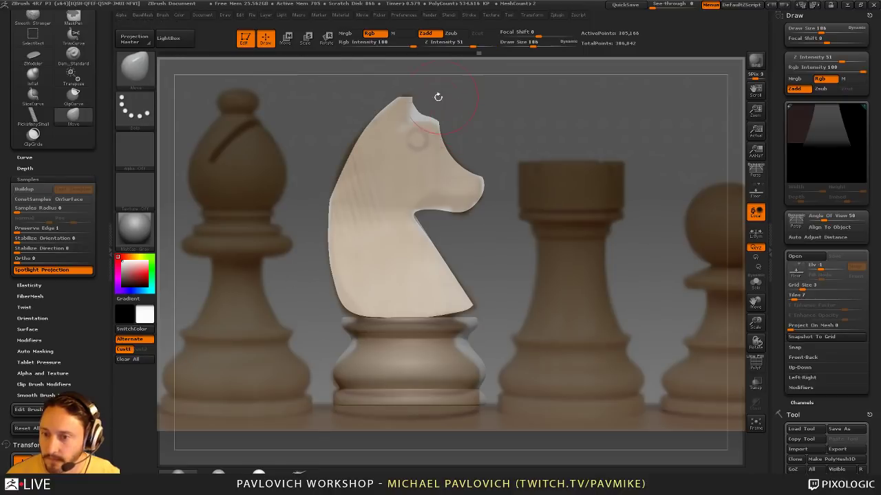
Try clipping the area in front of the knight's ear with ClipRect, and undo it
click(136, 63)
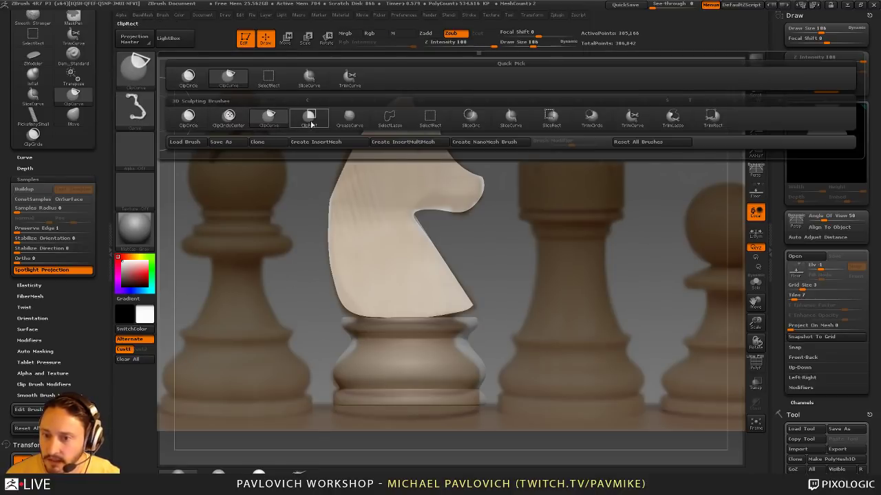
click(310, 118)
mouse_move(459, 103)
ctrl+shift+mouse_down()
mouse_move(478, 141)
mouse_move(440, 108)
mouse_move(453, 118)
ctrl+shift+mouse_up()
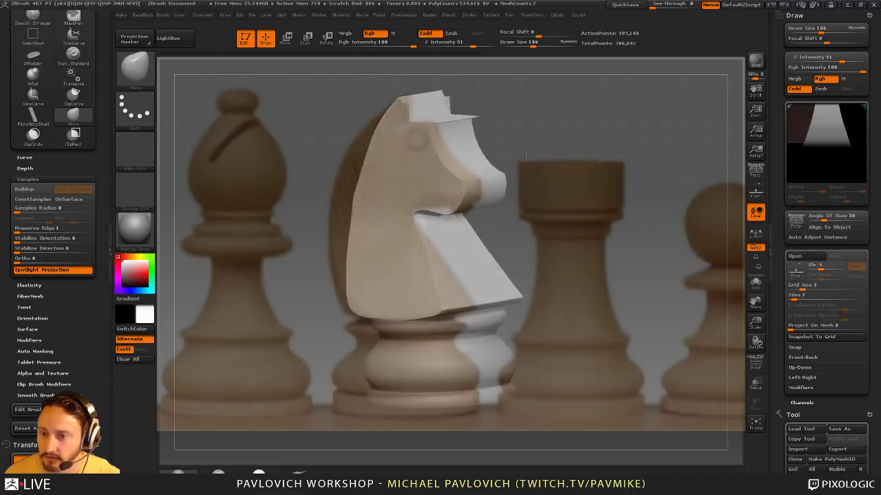
drag(526, 155, 458, 129)
shift+drag(512, 131, 548, 116)
key(ctrl+z)
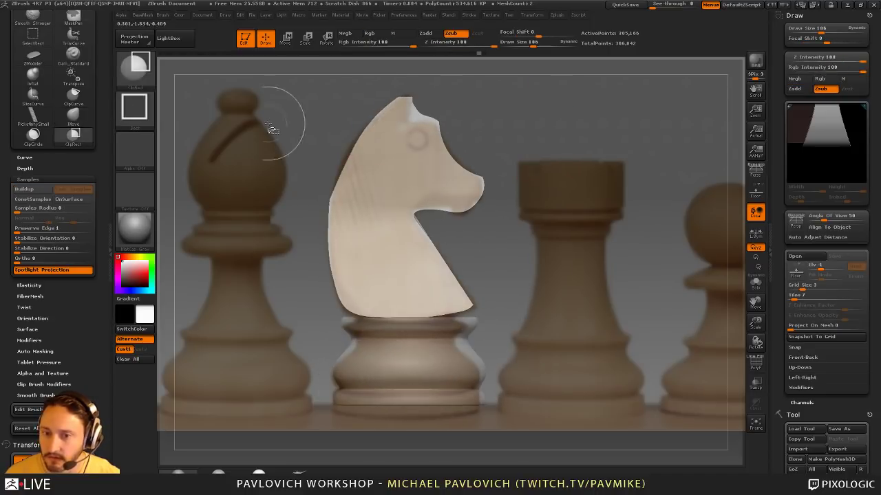
Cut a right-angled notch in front of the ear with a cornered ClipCurve and update the DynaMesh
key(ctrl+shift+b)
click(229, 116)
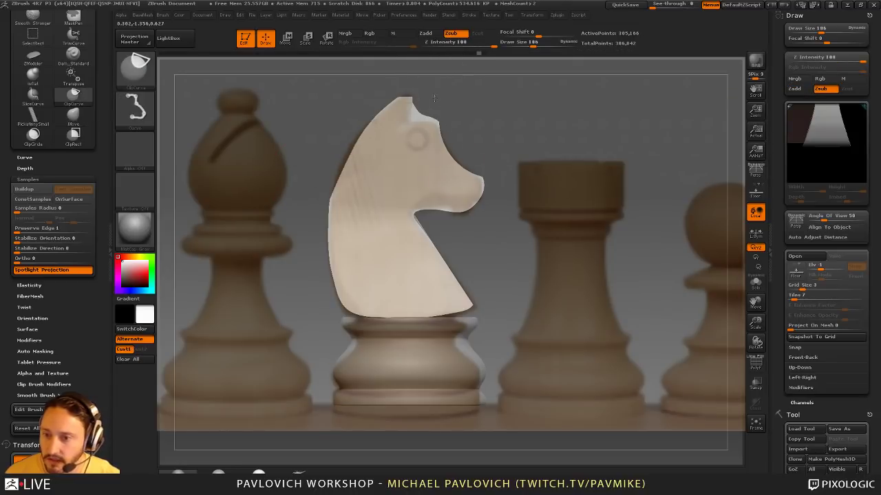
ctrl+shift+drag(413, 81, 414, 112)
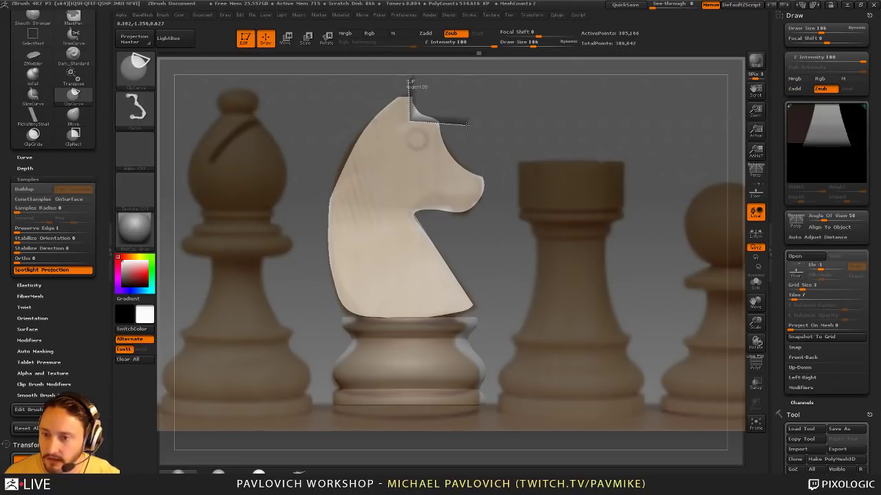
ctrl+shift+drag(465, 125, 467, 125)
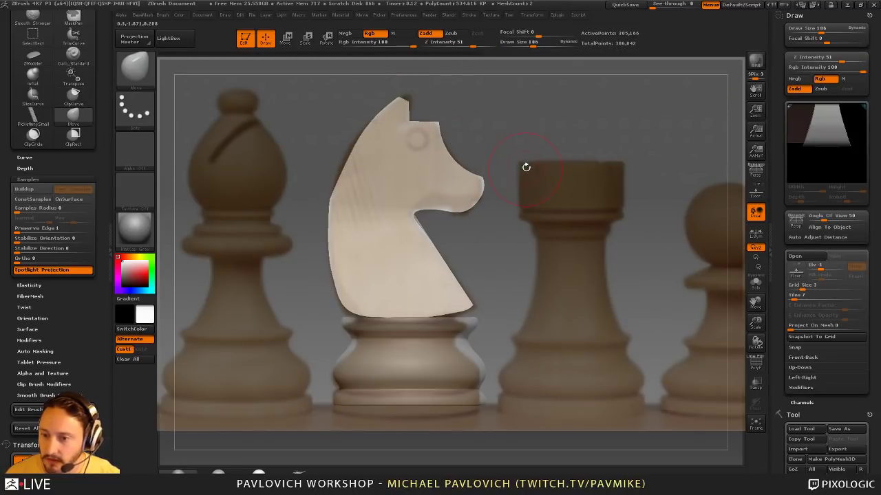
ctrl+drag(549, 125, 577, 191)
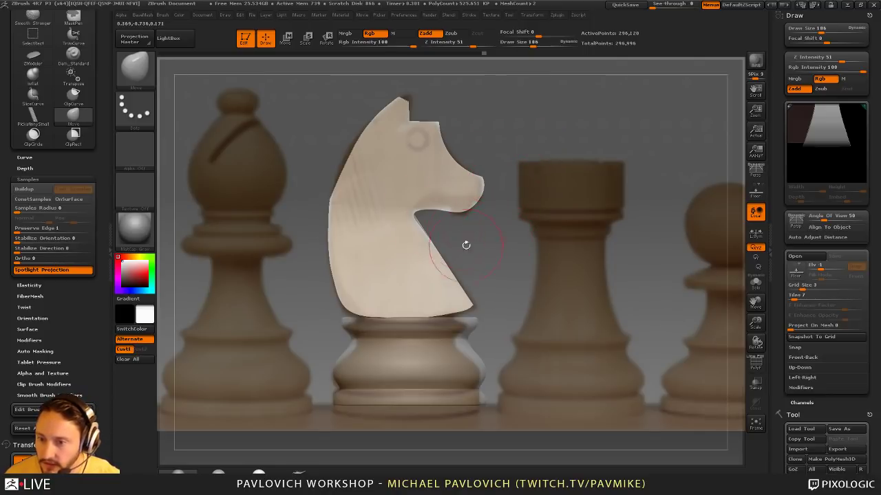
Mask the lower neck and clip a stepped jaw and a flatter muzzle front with ClipCurve
ctrl+drag(502, 369, 501, 214)
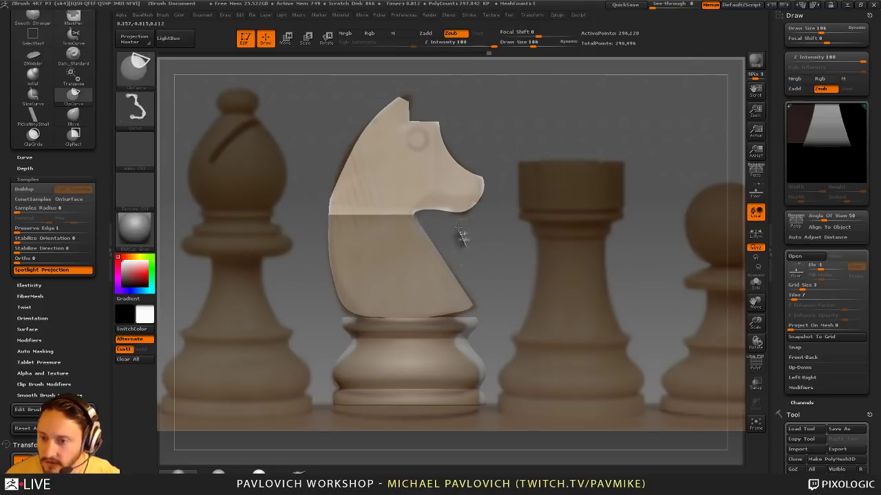
mouse_move(465, 245)
ctrl+shift+mouse_down()
mouse_move(452, 208)
mouse_move(409, 217)
ctrl+shift+mouse_up()
key(ctrl+shift)
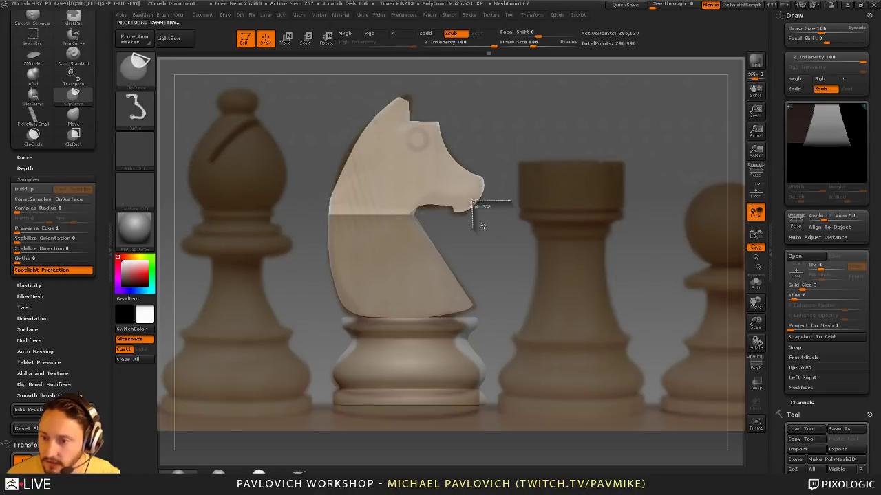
ctrl+shift+drag(468, 151, 478, 179)
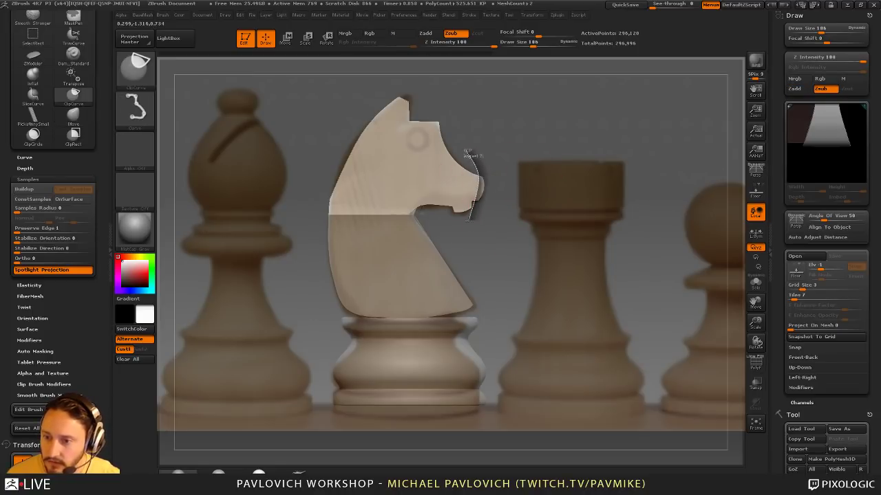
ctrl+shift+drag(470, 219, 473, 227)
Clear the mask, update the DynaMesh, and hide the reference image
ctrl+drag(529, 135, 562, 115)
drag(548, 181, 590, 184)
key(shift+z)
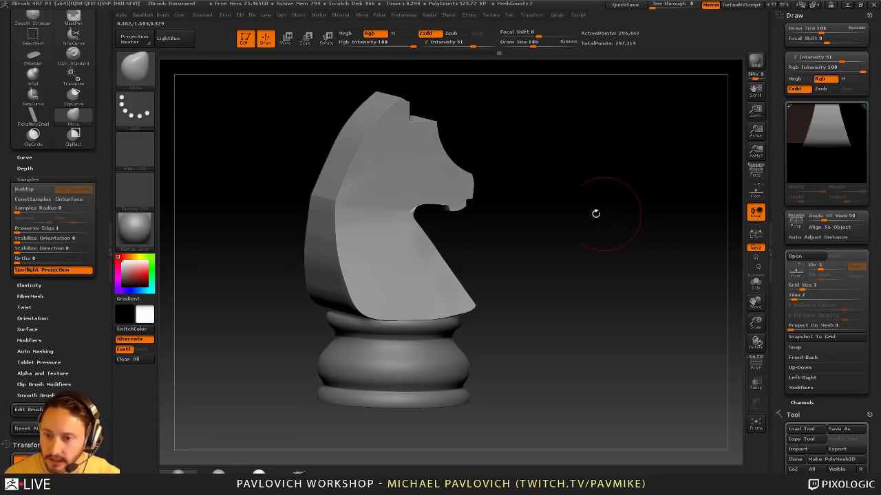
Soften the clipped edges along the mane, head and chest with the Smooth Stronger brush
shift+drag(362, 174, 339, 236)
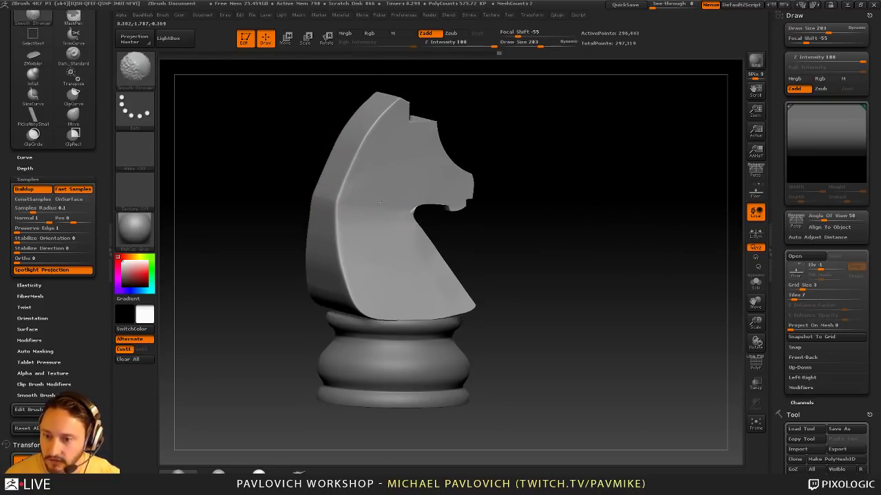
shift+drag(419, 140, 435, 146)
drag(600, 165, 548, 176)
shift+drag(404, 232, 436, 293)
Polish the knight's side with hPolish and smooth the edges around the throat and head
mouse_move(534, 199)
mouse_down()
mouse_move(583, 192)
mouse_move(548, 175)
mouse_move(402, 198)
mouse_up()
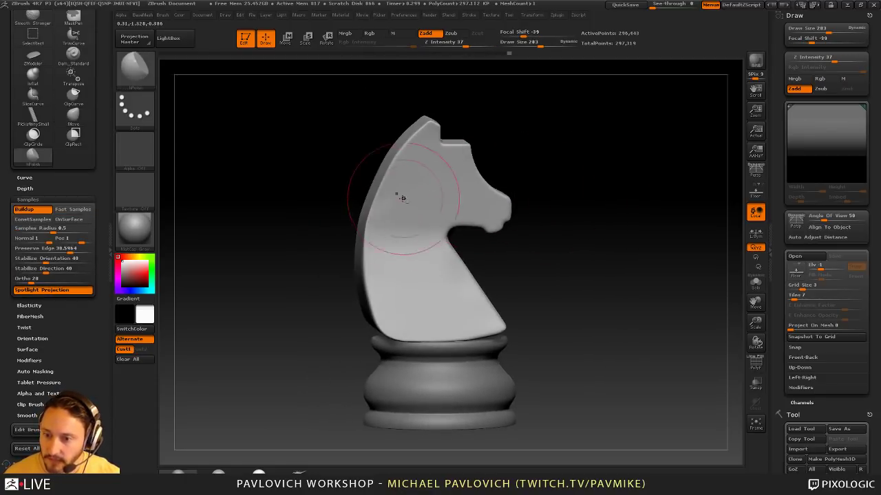
mouse_move(619, 193)
mouse_down()
mouse_move(582, 207)
mouse_move(577, 223)
mouse_up()
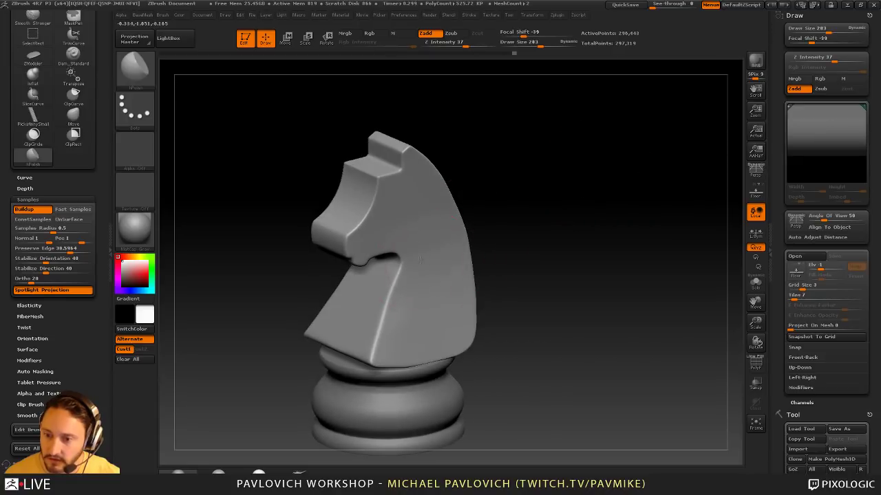
shift+drag(386, 250, 396, 255)
mouse_move(527, 196)
mouse_down()
mouse_move(561, 220)
mouse_move(557, 213)
mouse_move(584, 205)
mouse_up()
shift+drag(405, 169, 397, 183)
Clip both sides of the knight symmetrically in front view to narrow the head, and smooth the throat
mouse_move(475, 199)
mouse_down()
mouse_move(598, 226)
mouse_move(586, 219)
mouse_up()
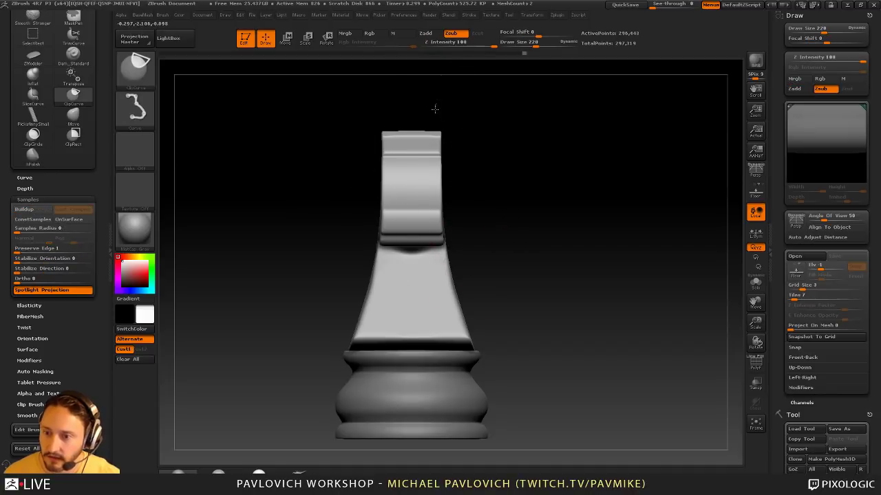
mouse_move(429, 91)
ctrl+shift+mouse_down()
mouse_move(427, 194)
mouse_move(443, 265)
mouse_move(494, 383)
ctrl+shift+mouse_up()
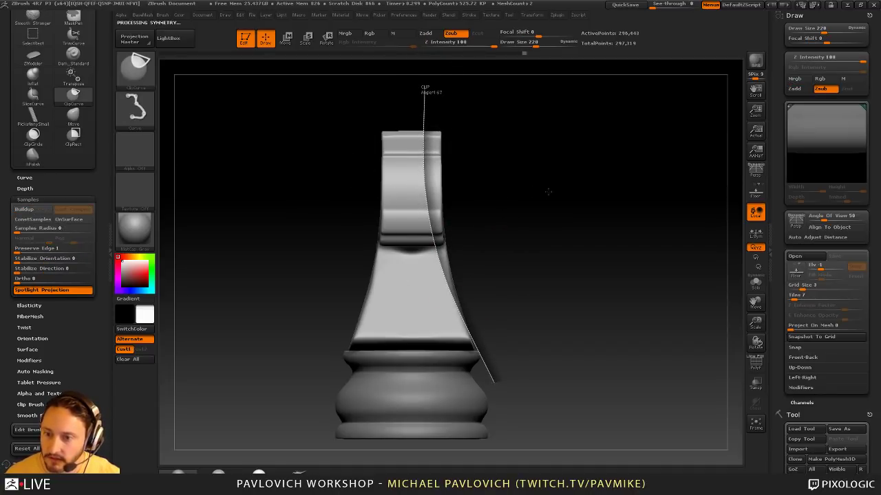
drag(530, 202, 594, 257)
drag(506, 222, 522, 199)
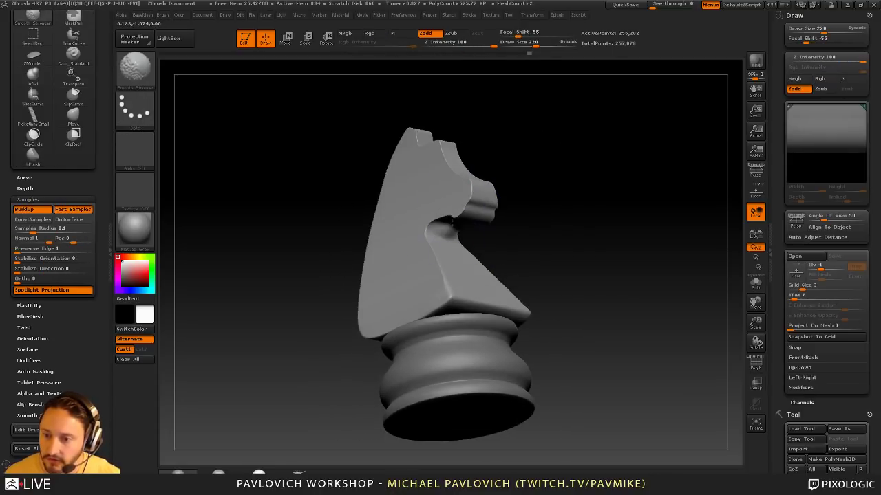
shift+drag(430, 253, 427, 236)
mouse_move(562, 180)
mouse_down()
mouse_move(572, 201)
mouse_move(582, 184)
mouse_move(577, 166)
mouse_up()
Switch to the Standard brush
key(b)
key(s)
key(t)
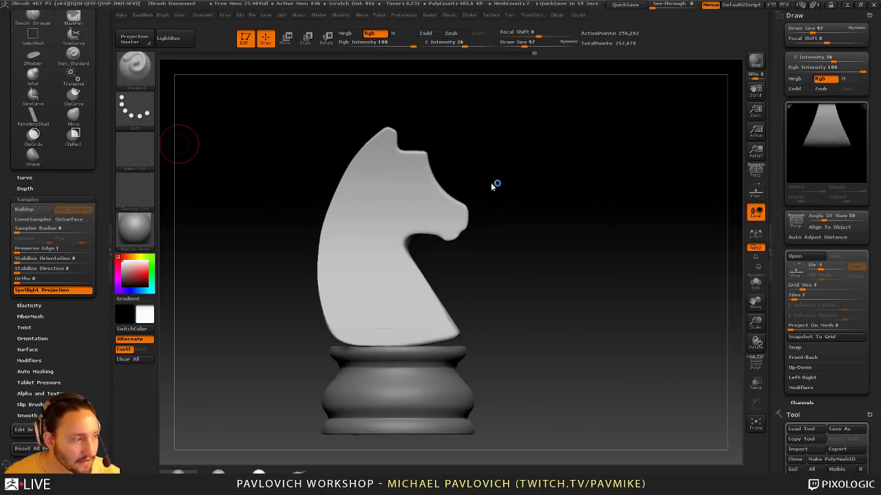
Smooth and bevel the side edge along the knight's mane with TrimDynamic at draw size 214
drag(533, 208, 504, 194)
drag(553, 172, 506, 180)
mouse_move(506, 179)
alt+mouse_down()
mouse_move(526, 184)
mouse_move(514, 166)
mouse_move(531, 150)
mouse_move(501, 177)
mouse_move(521, 173)
mouse_move(511, 183)
mouse_move(523, 166)
mouse_move(512, 168)
alt+mouse_up()
key(b)
key(t)
key(d)
key(s)
mouse_move(369, 255)
mouse_down()
mouse_move(387, 257)
mouse_move(373, 278)
mouse_move(380, 332)
mouse_up()
mouse_move(526, 242)
mouse_down()
mouse_move(560, 245)
mouse_move(566, 226)
mouse_move(543, 214)
mouse_up()
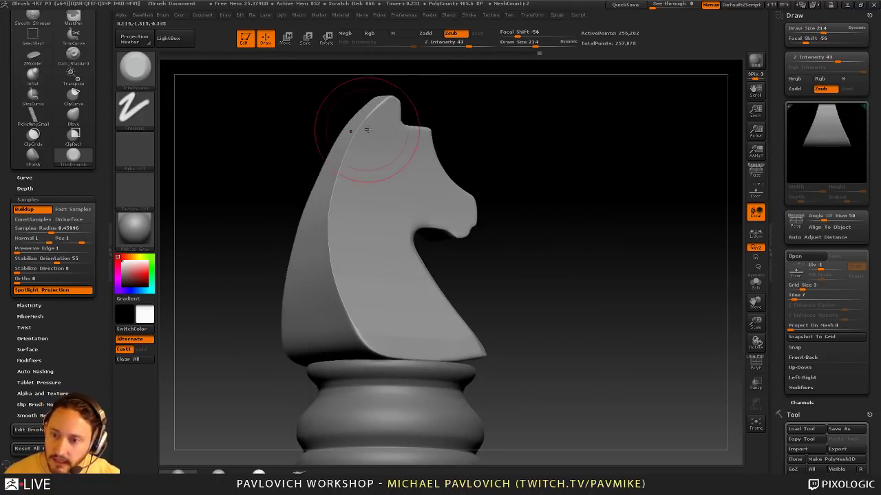
mouse_move(365, 129)
shift+mouse_down()
mouse_move(346, 163)
mouse_move(333, 224)
shift+mouse_up()
drag(339, 176, 366, 343)
drag(331, 210, 378, 350)
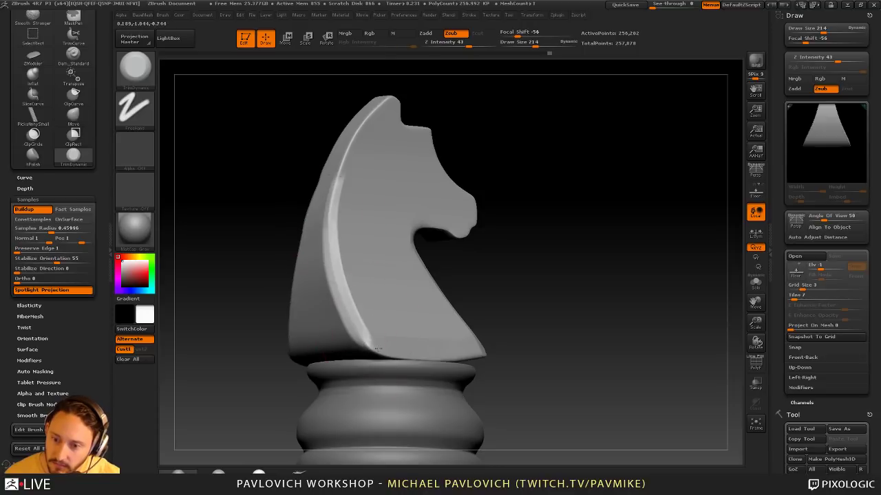
Redo the TrimDynamic bevel along the mane's side edge with a smaller brush, reducing the draw size to 93
drag(329, 230, 377, 349)
key(bracketleft)
key(bracketleft)
key(ctrl+z)
key(ctrl+z)
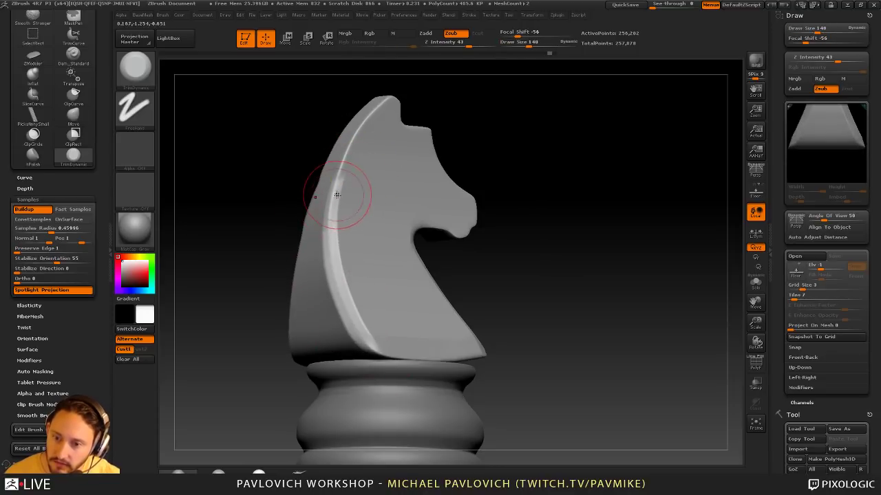
drag(336, 195, 335, 199)
drag(528, 204, 353, 305)
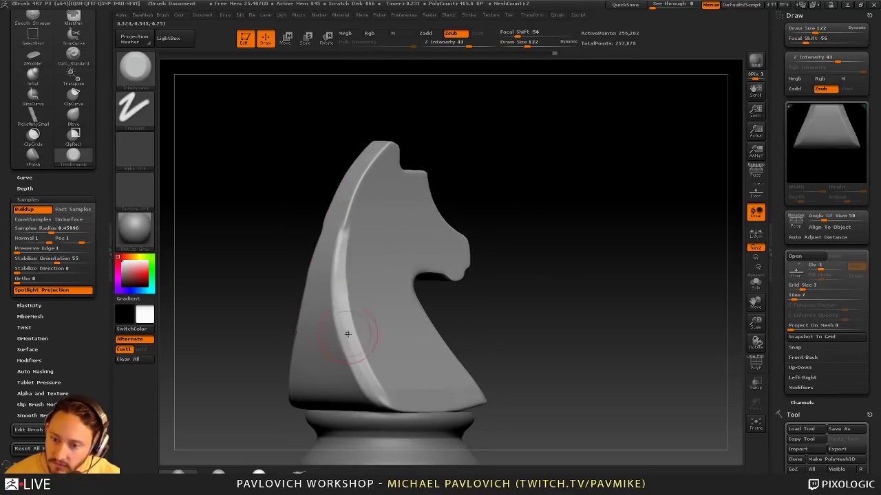
key(bracketleft)
key(bracketleft)
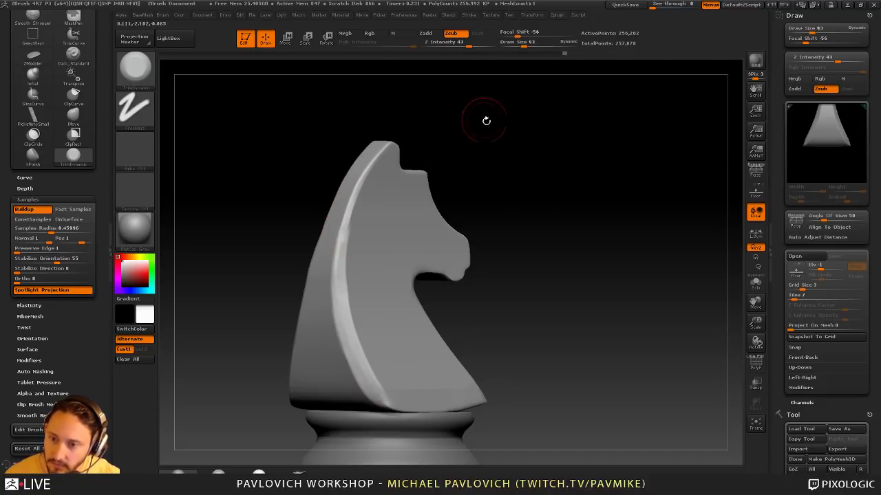
Polish the upper part of the mane's side bevel with hPolish at draw size 93
drag(486, 121, 505, 159)
key(b)
key(h)
key(p)
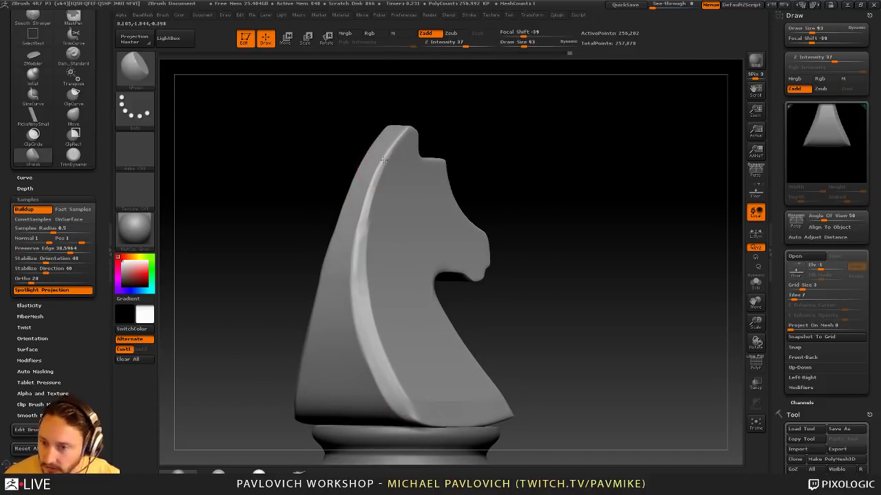
drag(383, 160, 375, 185)
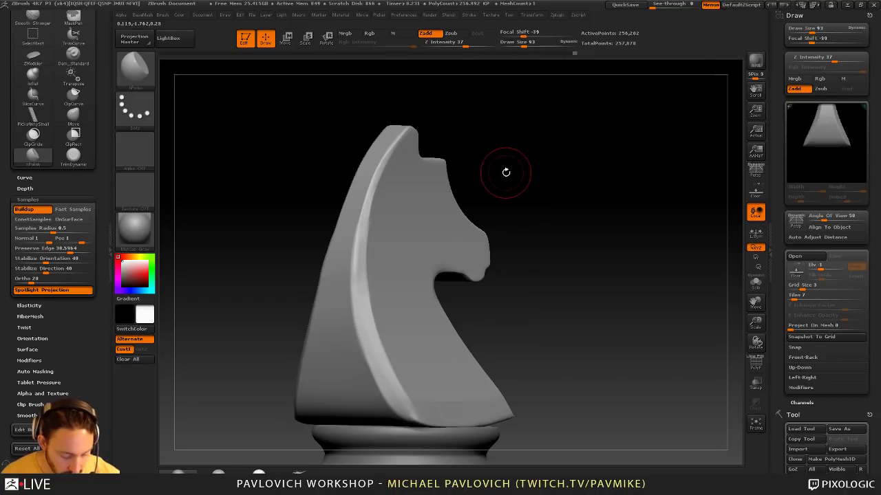
key(b)
key(Escape)
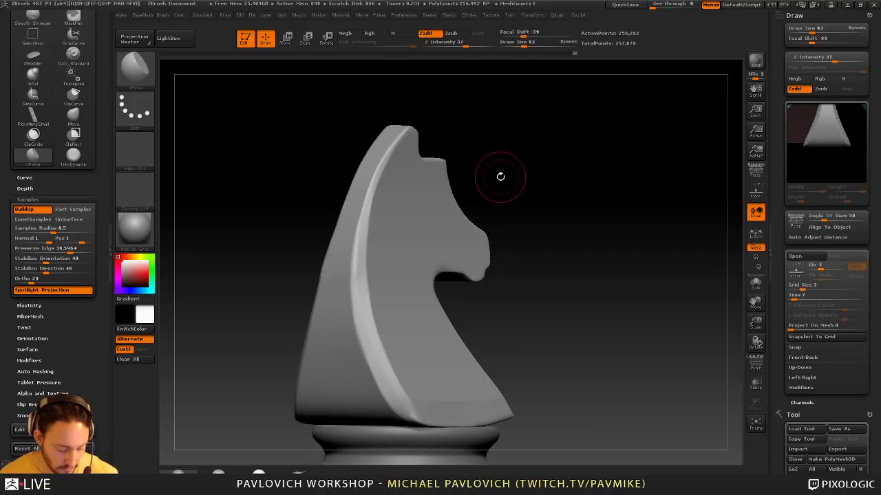
key(b)
key(t)
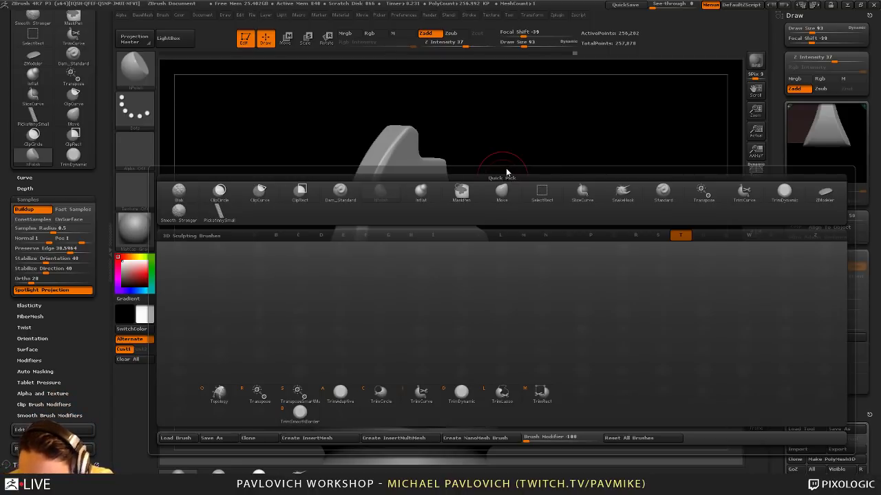
key(d)
mouse_move(528, 167)
alt+mouse_down()
mouse_move(523, 149)
mouse_move(507, 141)
alt+mouse_up()
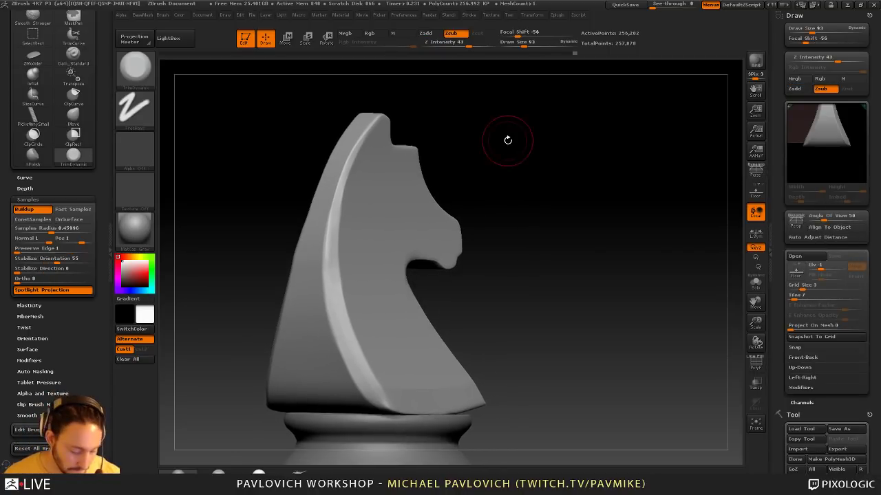
Flatten the mane's side bevel along its whole length with hPolish, varying the draw size between 89 and 131
key(b)
key(h)
key(p)
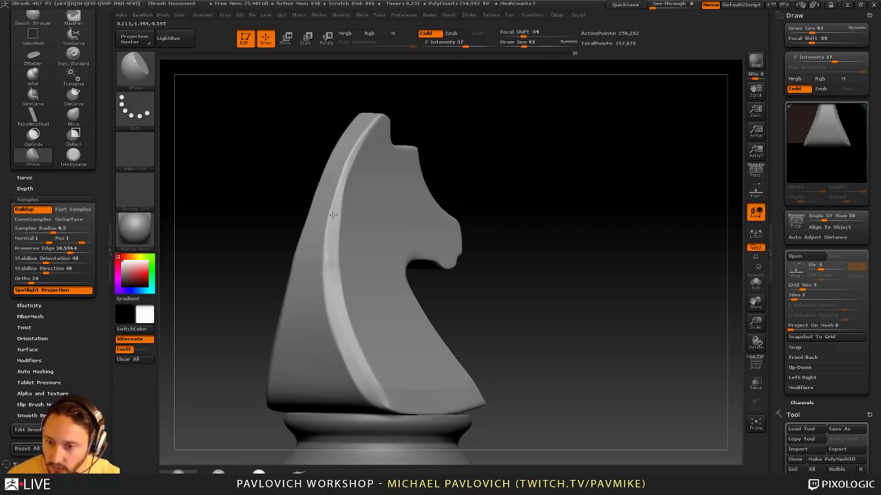
mouse_move(514, 269)
alt+mouse_down()
mouse_move(511, 232)
mouse_move(492, 231)
alt+mouse_up()
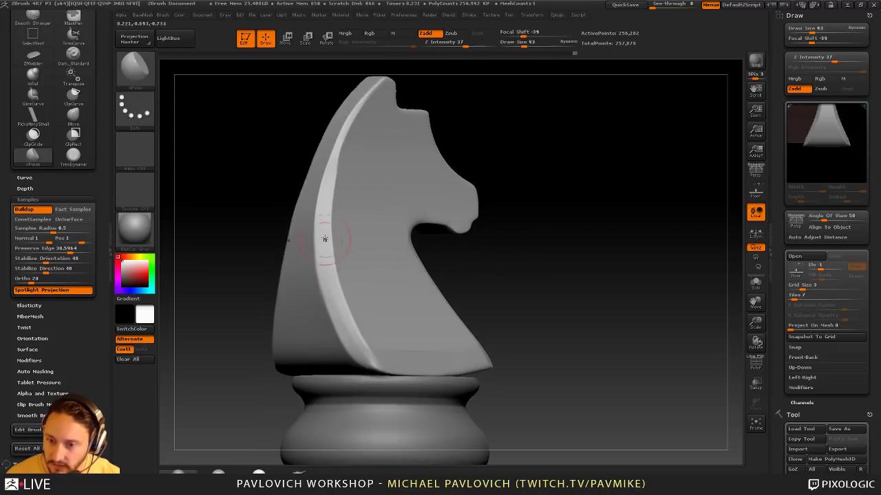
drag(469, 179, 318, 244)
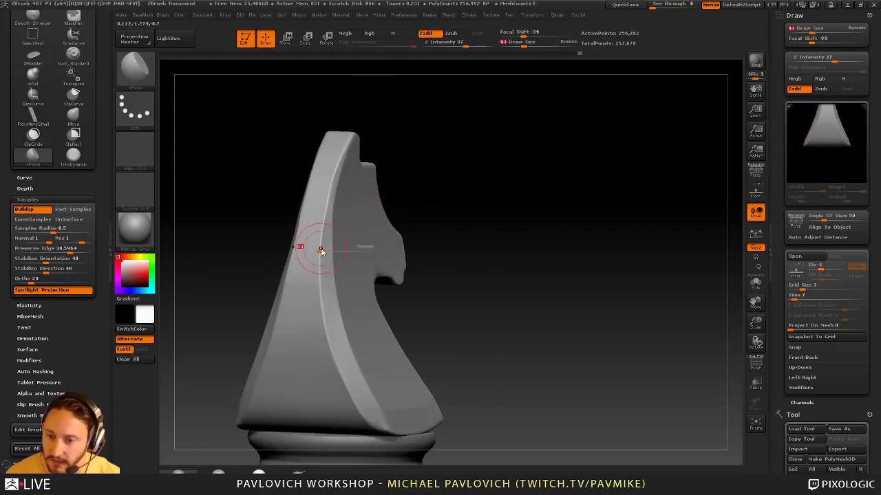
drag(475, 262, 430, 259)
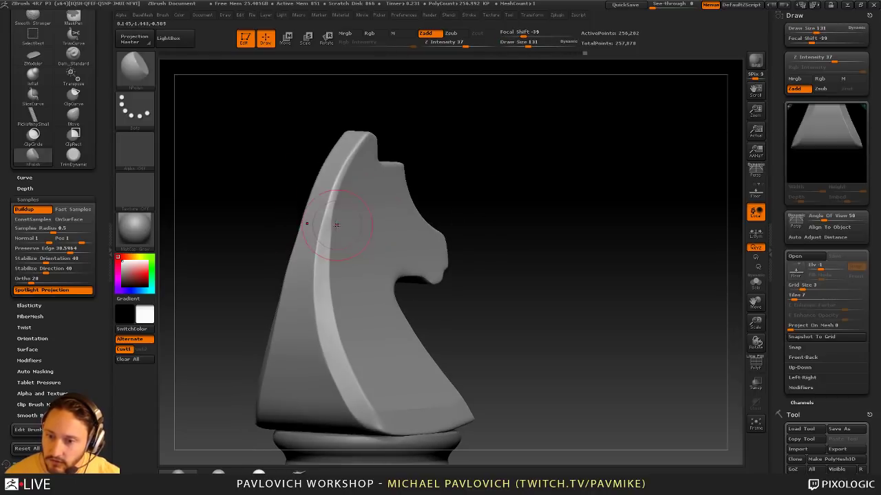
drag(333, 220, 329, 213)
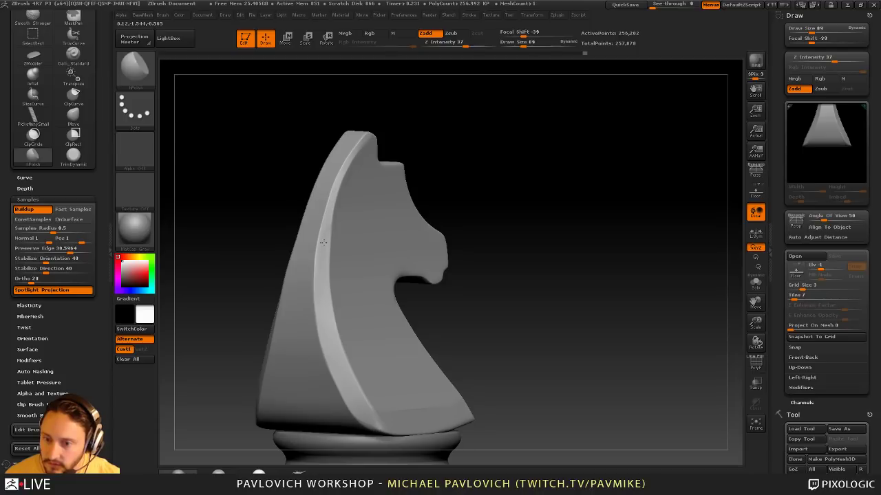
drag(346, 379, 366, 196)
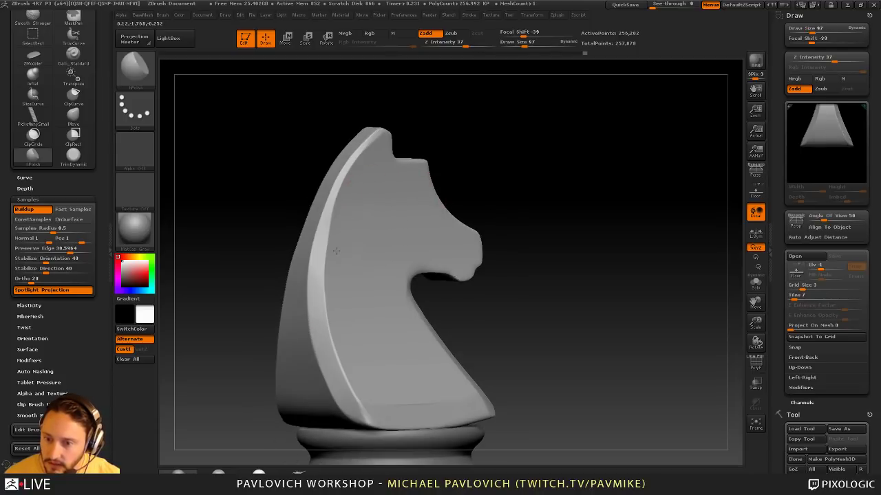
Adjust the lower rear edge of the knight's side with the Move brush at draw size 165
shift+drag(452, 171, 422, 181)
key(s)
mouse_move(358, 230)
mouse_down()
mouse_move(367, 230)
mouse_move(316, 242)
mouse_up()
key(b)
key(m)
key(v)
drag(314, 310, 312, 301)
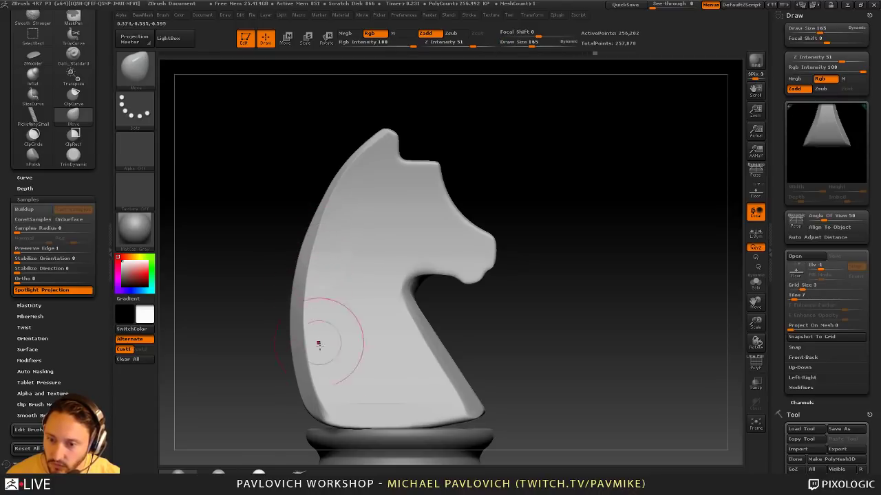
Polish the bottom end of the mane bevel near the base with hPolish at draw size 165
mouse_move(535, 313)
alt+mouse_down()
mouse_move(534, 271)
mouse_move(520, 286)
alt+mouse_up()
key(b)
key(h)
key(p)
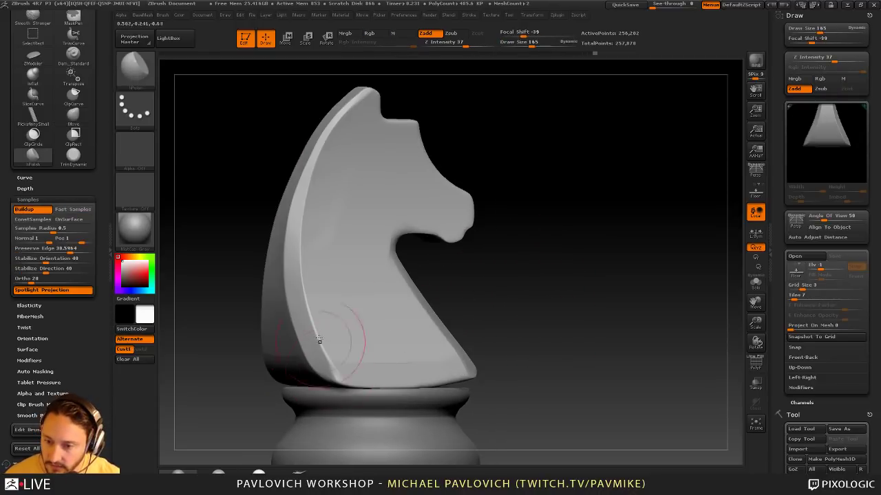
drag(412, 367, 345, 355)
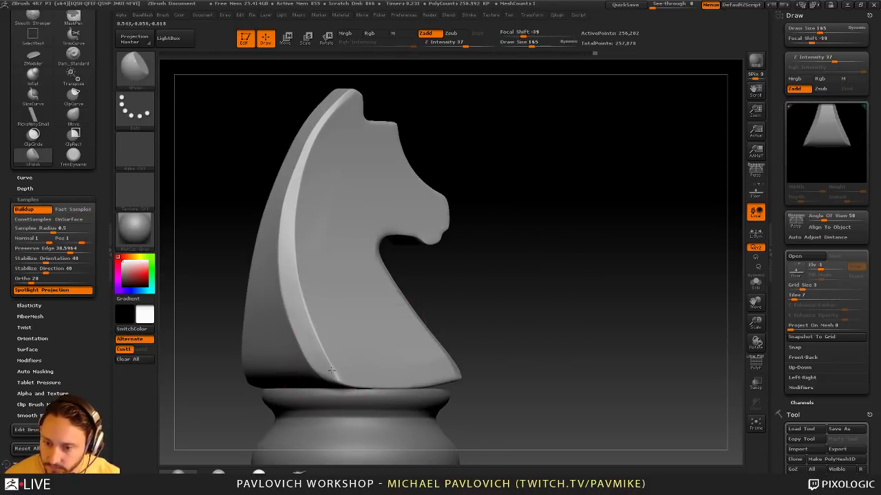
Polish a bevel down the front edge of the throat and chest with hPolish, starting at draw size 89
mouse_move(475, 249)
mouse_down()
mouse_move(531, 234)
mouse_move(542, 183)
mouse_move(565, 241)
mouse_up()
key(s)
drag(428, 267, 407, 265)
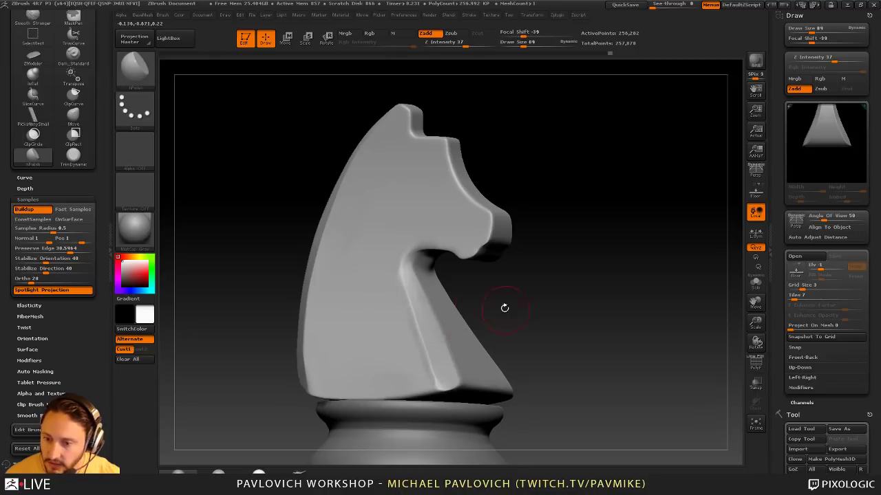
drag(505, 309, 454, 311)
key(s)
drag(395, 334, 408, 334)
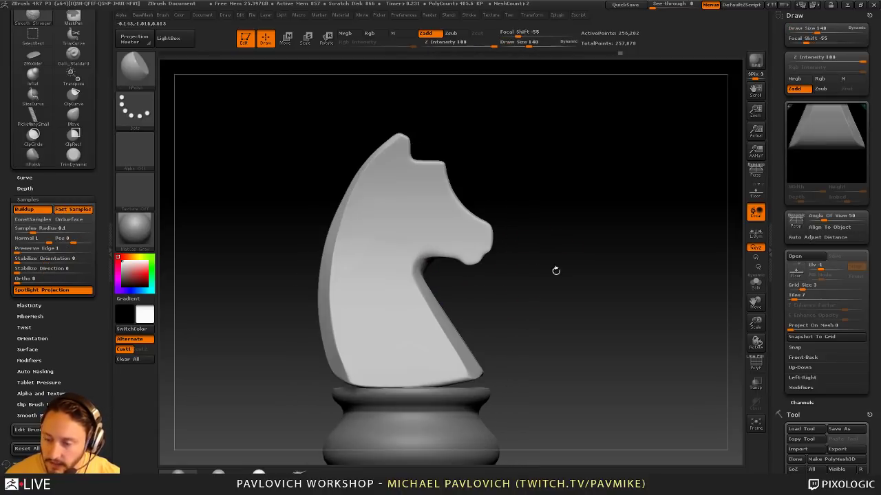
Examine the chest bevel and the head's edges from several angles and from straight in front
mouse_move(608, 206)
alt+mouse_down()
mouse_move(572, 203)
mouse_move(560, 224)
mouse_move(597, 203)
alt+mouse_up()
key(b)
key(t)
key(d)
alt+drag(597, 203, 570, 216)
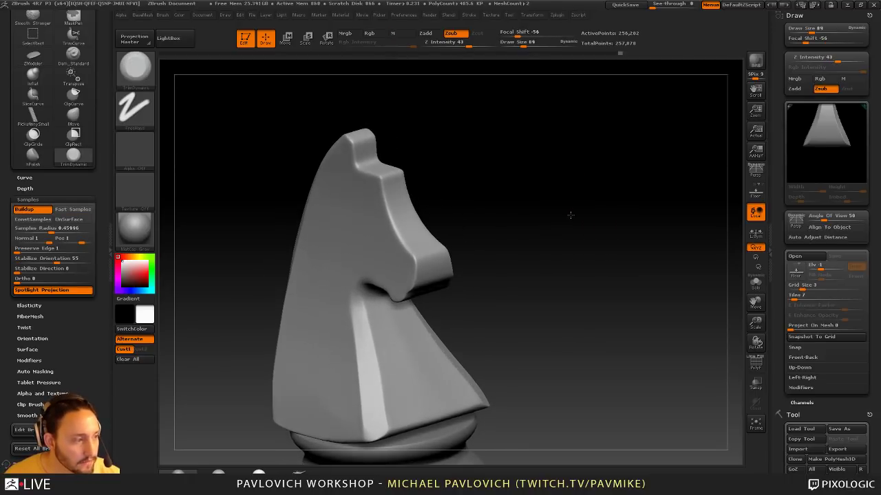
drag(493, 151, 477, 152)
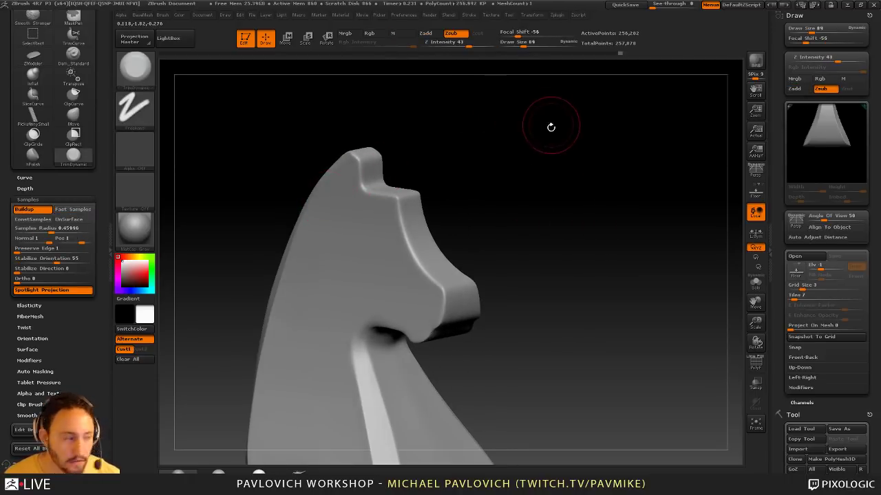
alt+drag(550, 126, 495, 169)
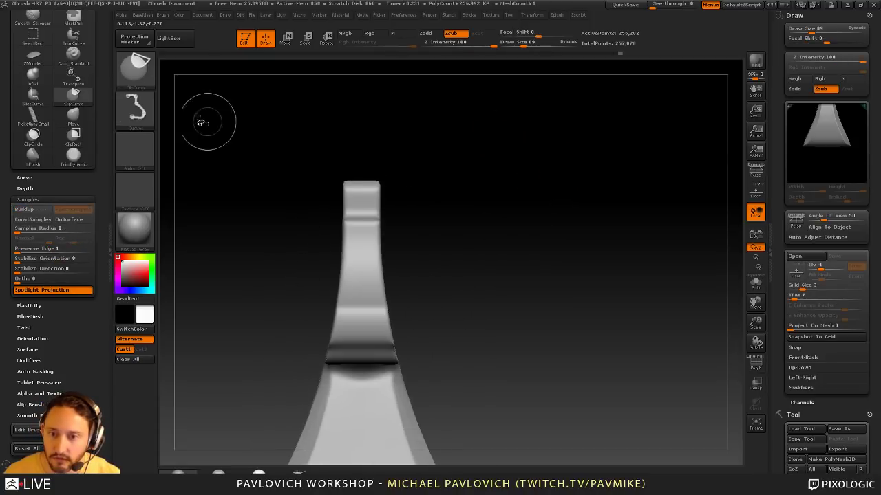
ctrl+shift+click(138, 72)
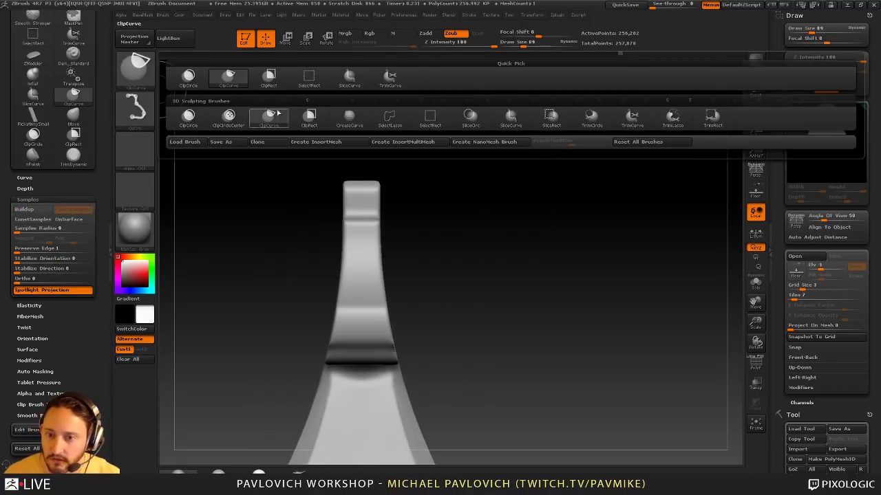
ctrl+shift+click(502, 127)
Insert a cube from the IMM primitives on top of the knight's head in front view
alt+drag(511, 211, 530, 218)
key(b)
key(i)
key(p)
key(m)
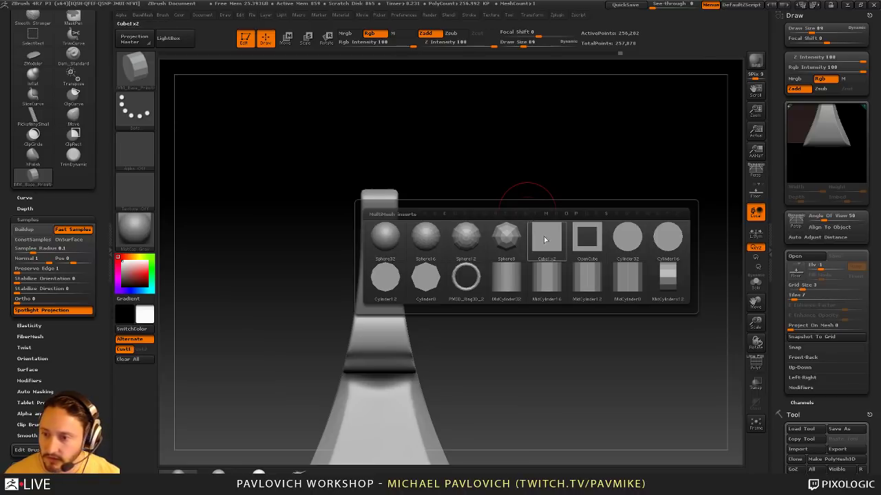
click(545, 238)
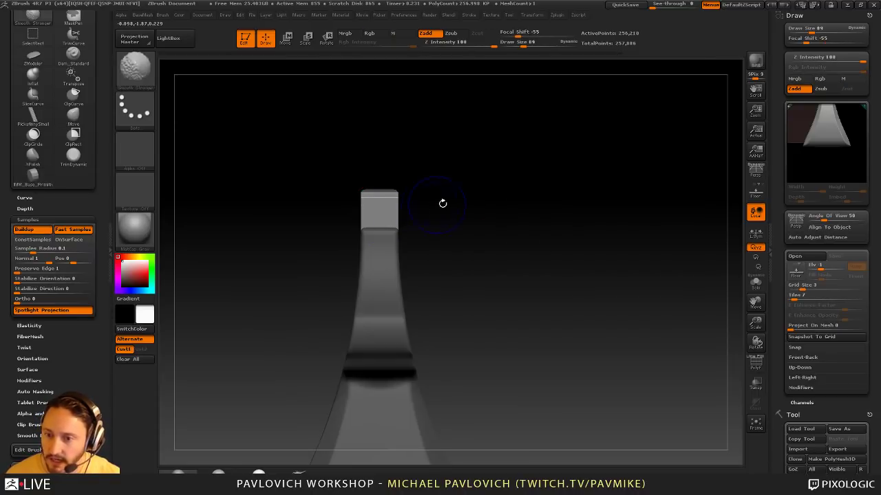
Try to scale and stretch the inserted cube in side view with the transpose line
drag(442, 203, 501, 154)
key(e)
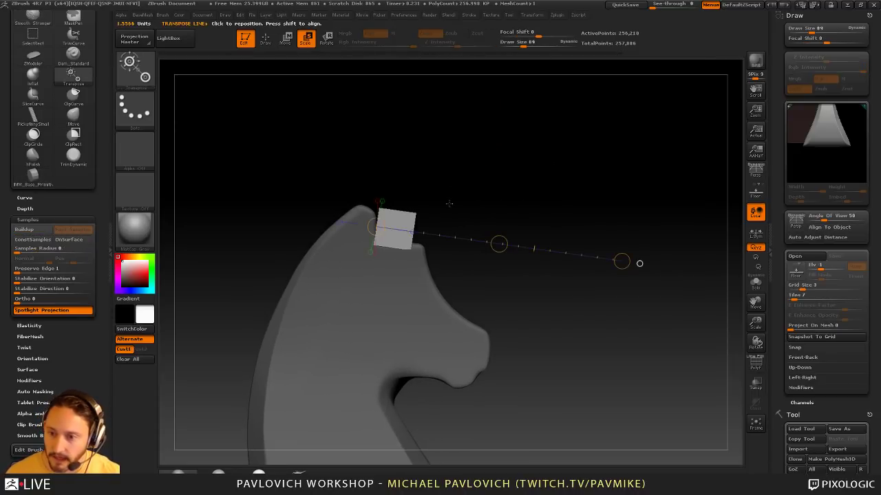
mouse_move(499, 244)
mouse_down()
mouse_move(459, 198)
mouse_move(499, 229)
mouse_move(497, 240)
mouse_move(465, 225)
mouse_up()
key(ctrl+z)
key(w)
mouse_move(540, 196)
mouse_down()
mouse_move(498, 194)
mouse_move(540, 196)
mouse_up()
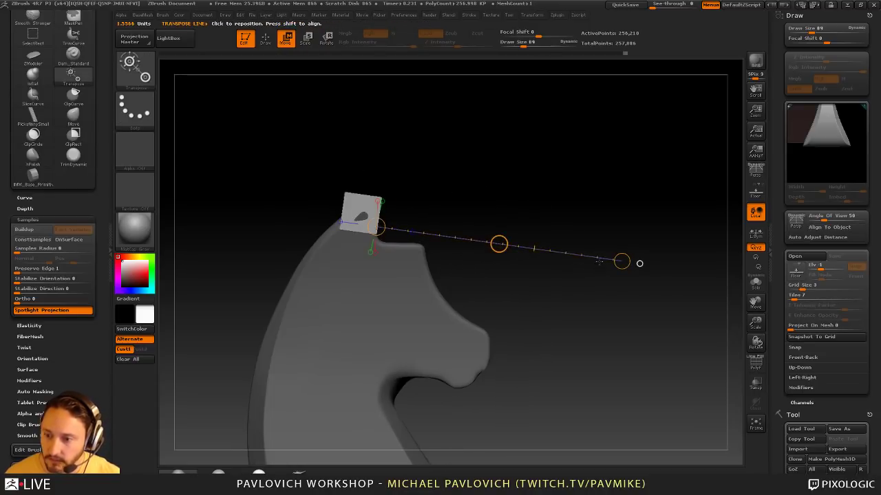
drag(622, 262, 688, 271)
drag(622, 262, 692, 270)
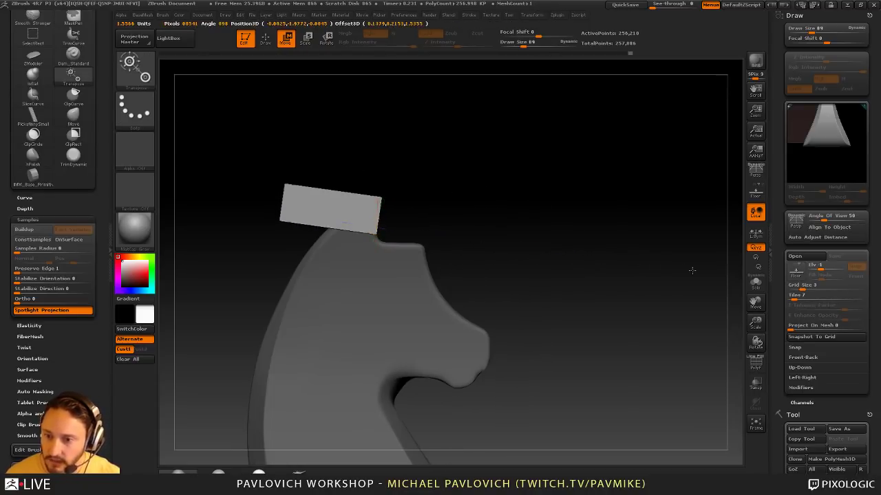
drag(499, 243, 518, 247)
shift+drag(567, 218, 519, 229)
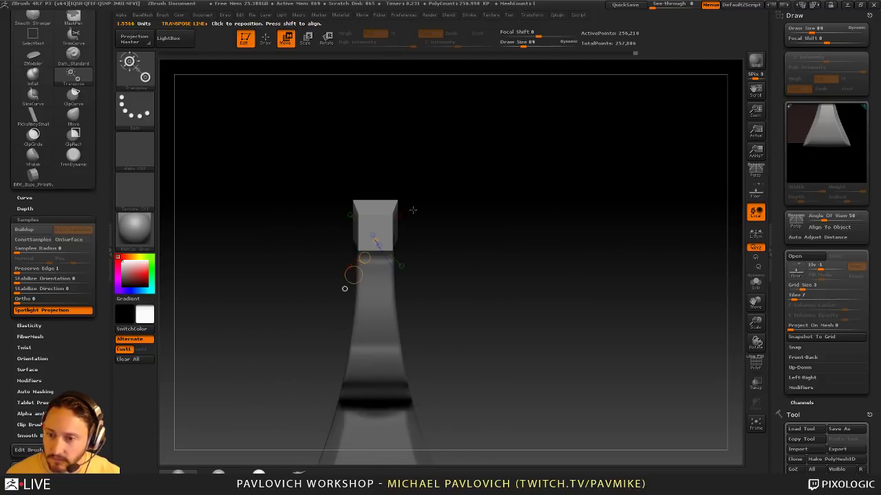
key(ctrl+z)
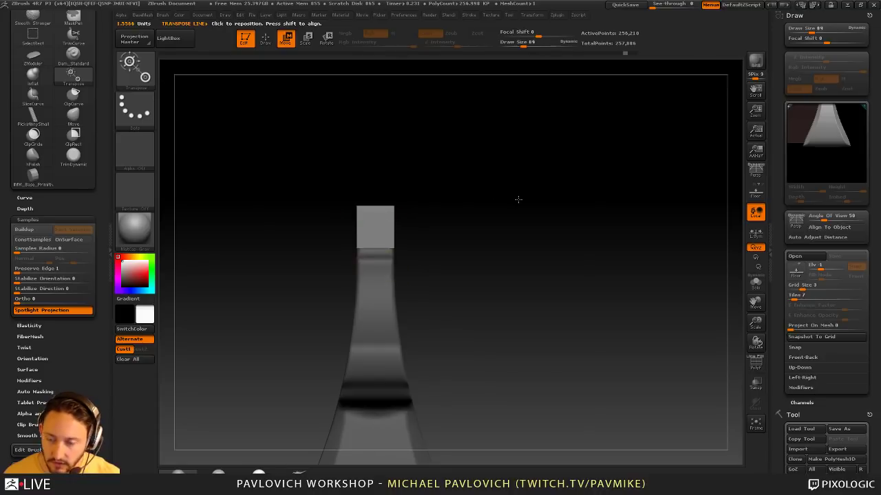
Mirror and weld the knight together with the inserted cube, using the polyframe display to check the polygroups
drag(375, 241, 405, 288)
key(shift+f)
key(2)
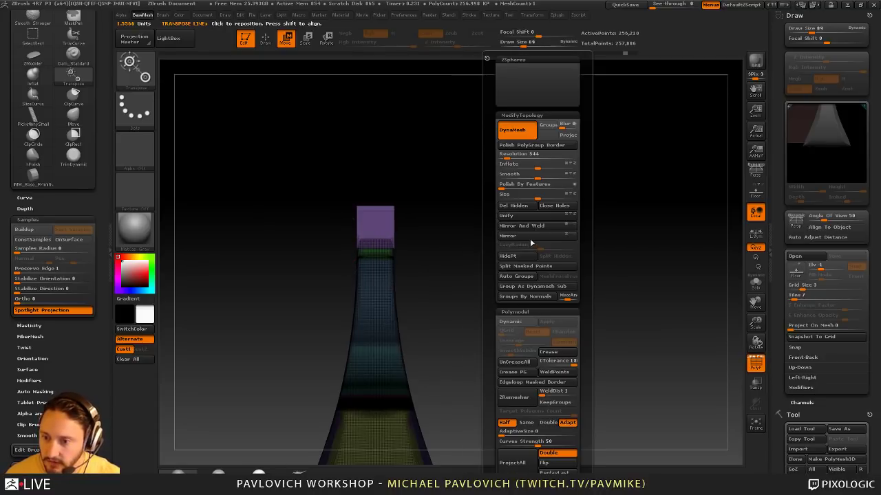
mouse_move(375, 211)
mouse_down()
mouse_move(527, 210)
mouse_move(456, 210)
mouse_move(548, 169)
mouse_move(567, 174)
mouse_move(505, 180)
mouse_up()
key(shift+f)
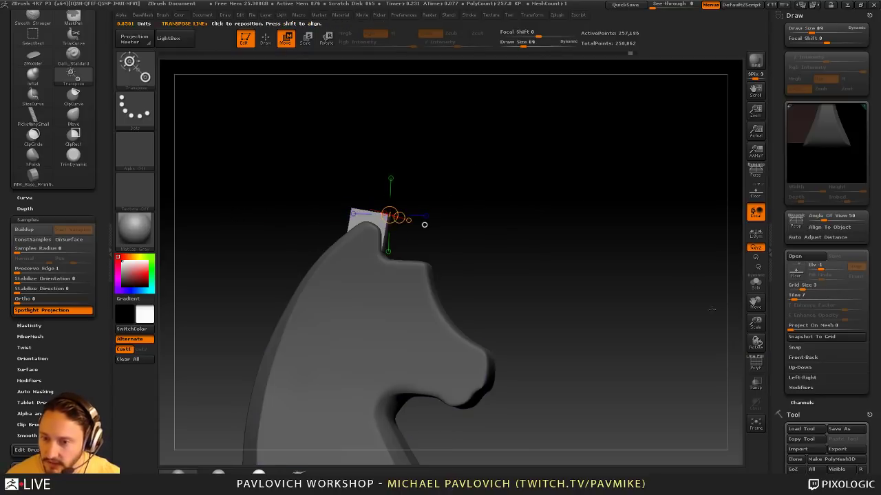
Stretch the inserted cube forward and backward across the top of the knight's head with the transpose line in side view
mouse_move(564, 186)
alt+mouse_down()
mouse_move(564, 212)
mouse_move(526, 210)
mouse_move(561, 195)
alt+mouse_up()
click(382, 245)
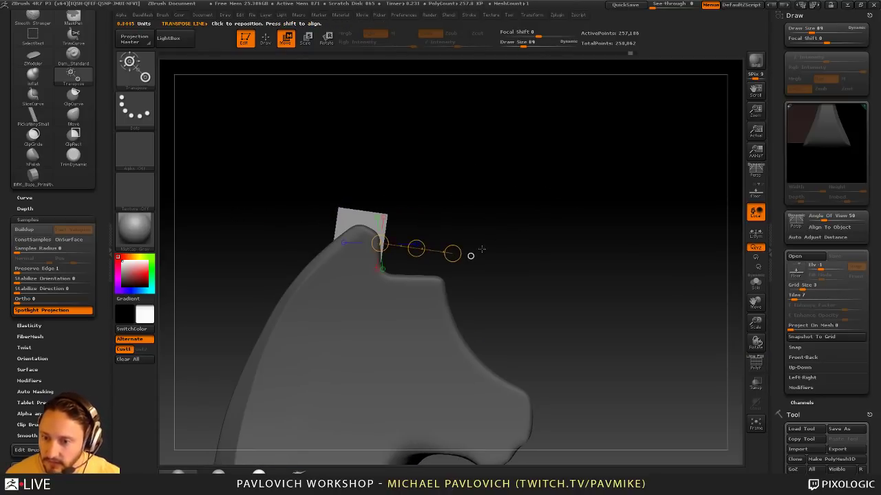
drag(453, 253, 521, 254)
drag(528, 225, 491, 225)
click(311, 232)
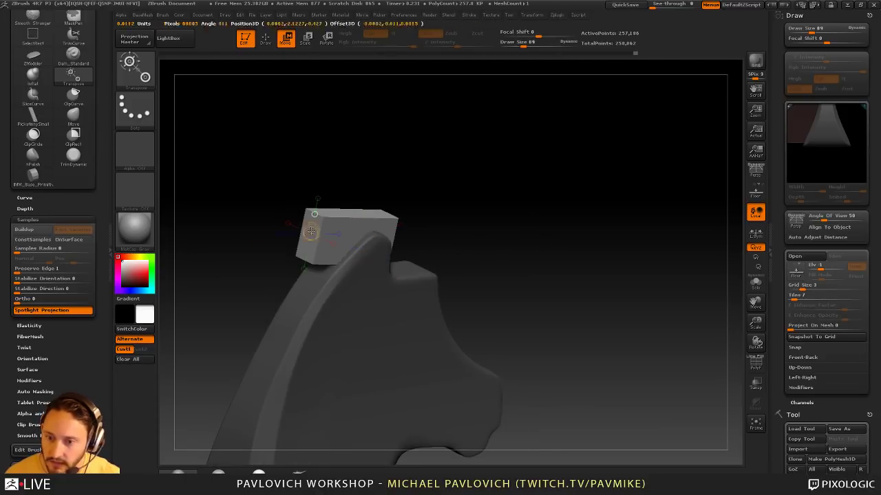
shift+drag(270, 199, 214, 219)
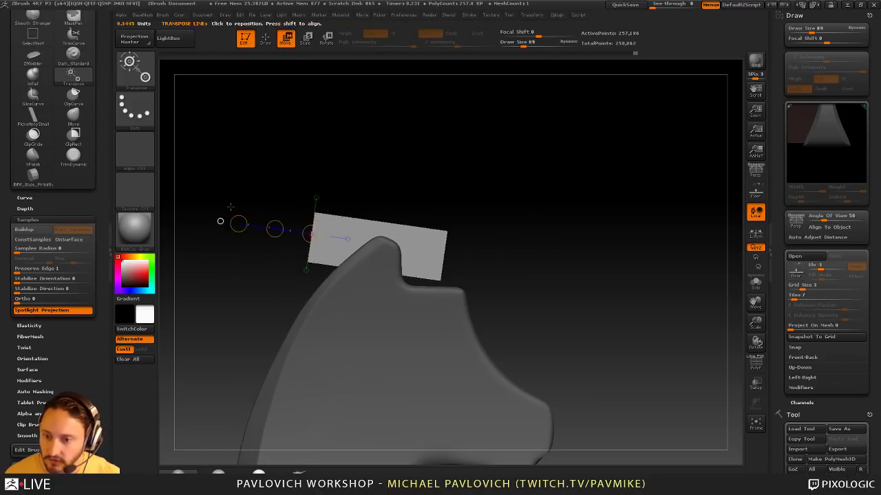
Rotate the stretched block closer to level and lower it to rest on the head's flat ledge
key(q)
mouse_move(588, 211)
mouse_down()
mouse_move(543, 213)
mouse_move(591, 217)
mouse_up()
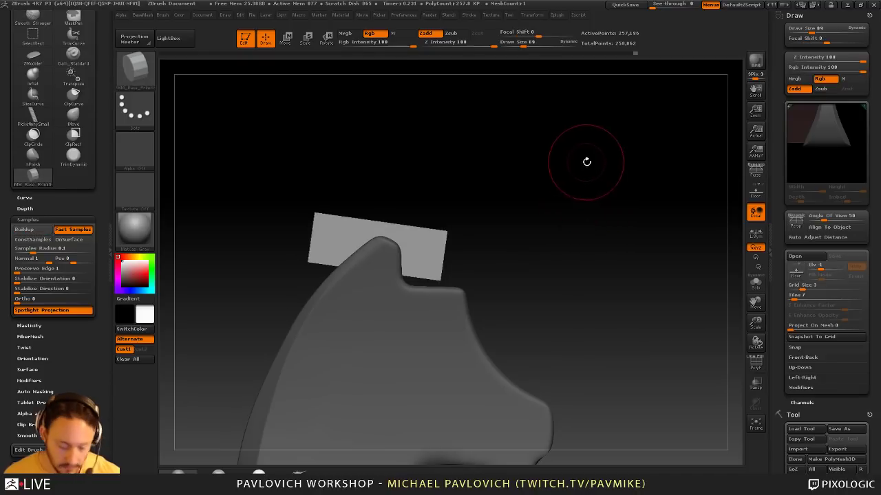
key(r)
mouse_move(419, 247)
mouse_down()
mouse_move(468, 135)
mouse_move(456, 131)
mouse_up()
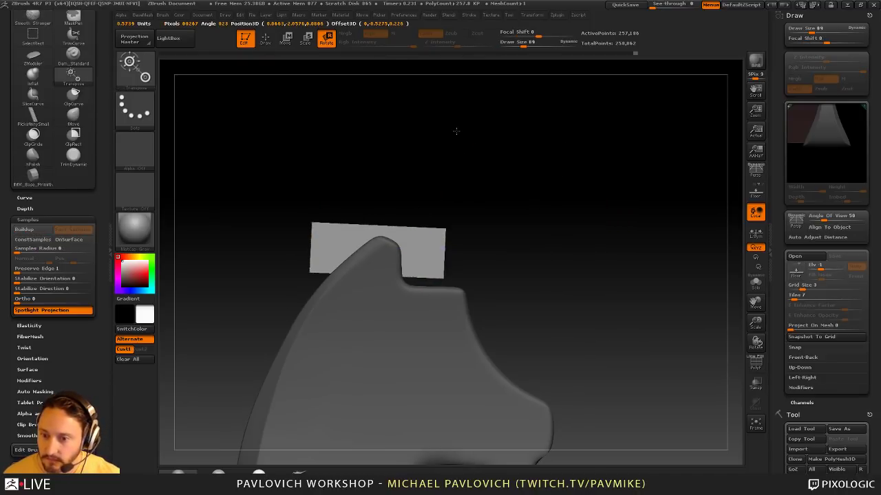
key(w)
drag(443, 191, 438, 199)
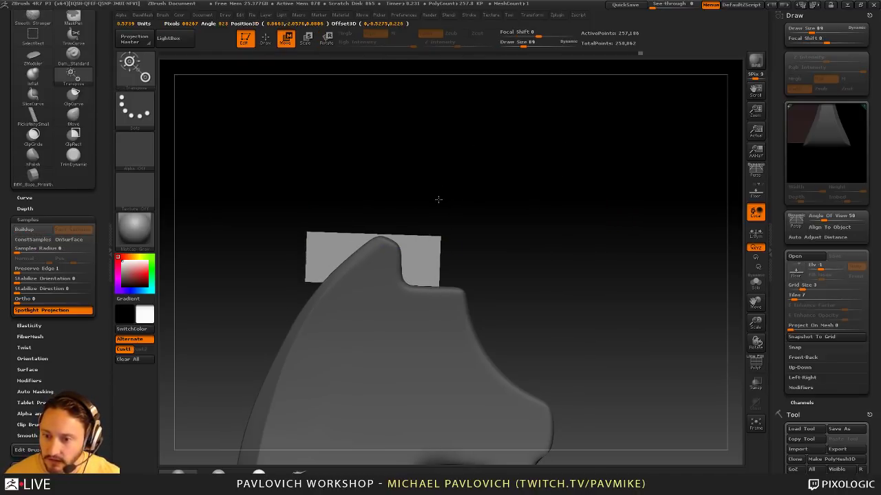
Group the block as a DynaMesh subtraction with the polyframe shown, and remesh to cut a gap between the ears
key(q)
mouse_move(596, 210)
mouse_down()
mouse_move(531, 226)
mouse_move(730, 240)
mouse_up()
key(shift+f)
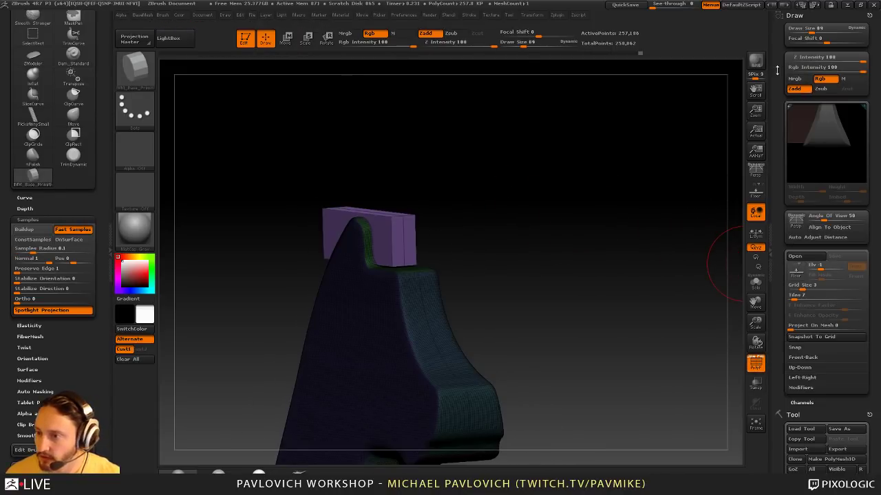
click(869, 15)
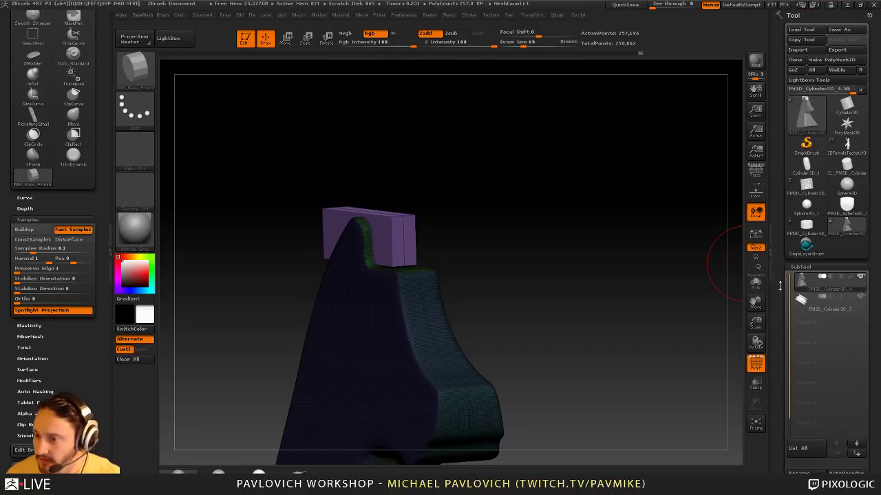
drag(780, 285, 780, 104)
drag(784, 336, 782, 165)
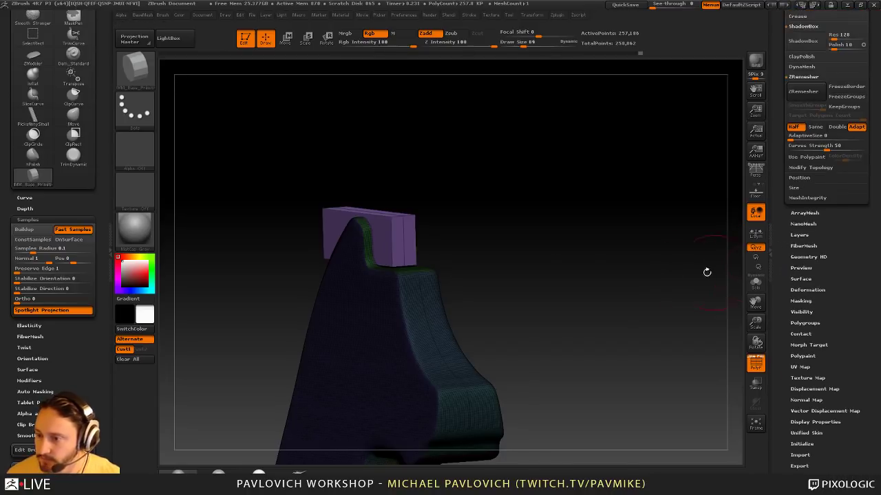
key(1)
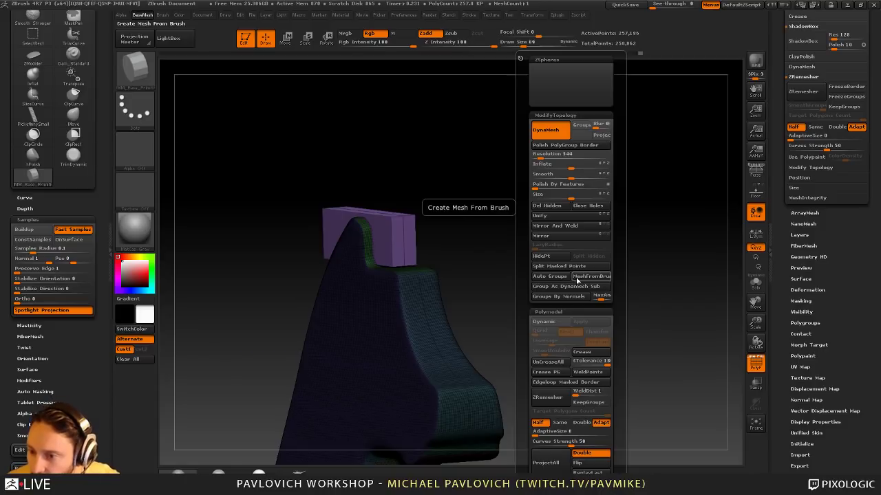
click(576, 287)
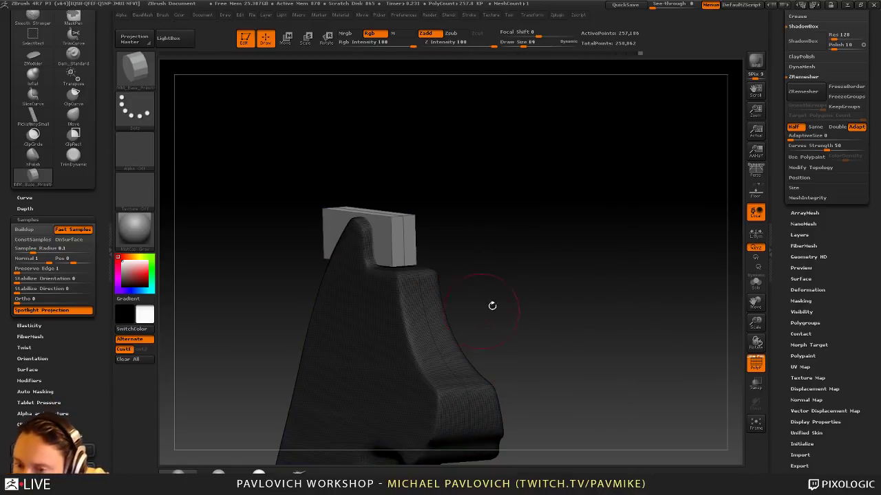
ctrl+drag(609, 165, 642, 242)
drag(602, 199, 631, 232)
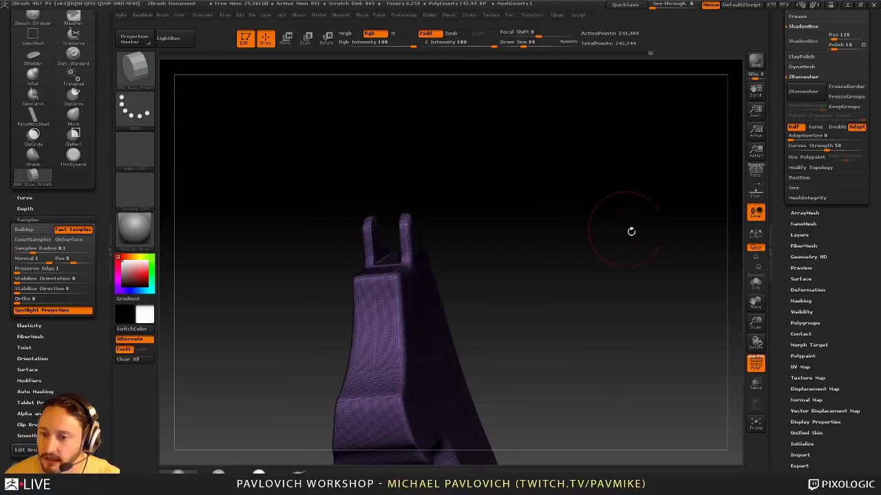
Hide the polyframe and trim a bevel along the side edge of the knight's forehead and nose with TrimDynamic at draw size 136
click(756, 363)
drag(558, 241, 493, 226)
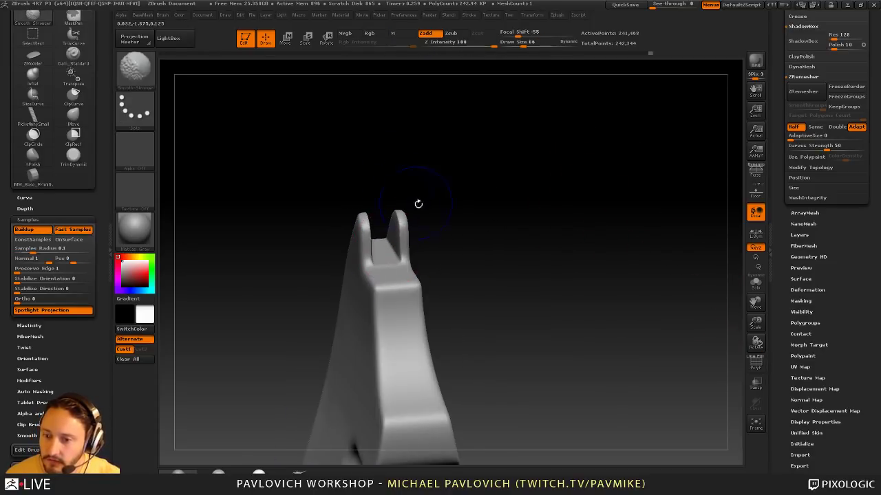
mouse_move(419, 202)
mouse_down()
mouse_move(486, 171)
mouse_move(323, 281)
mouse_up()
mouse_move(498, 230)
mouse_down()
mouse_move(404, 223)
mouse_move(489, 187)
mouse_move(442, 226)
mouse_move(451, 227)
mouse_move(631, 153)
mouse_move(609, 197)
mouse_move(644, 247)
mouse_move(599, 206)
mouse_move(564, 194)
mouse_up()
key(s)
shift+click(492, 44)
key(b)
key(t)
key(d)
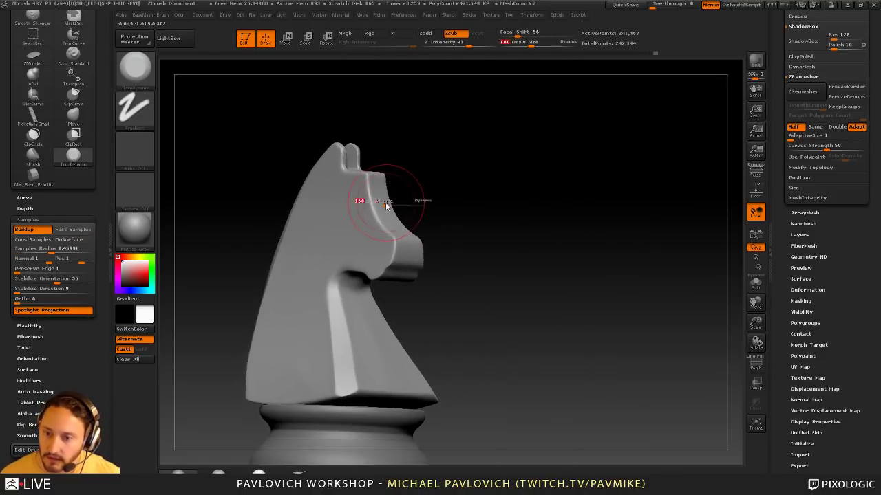
drag(368, 176, 396, 243)
drag(452, 210, 460, 233)
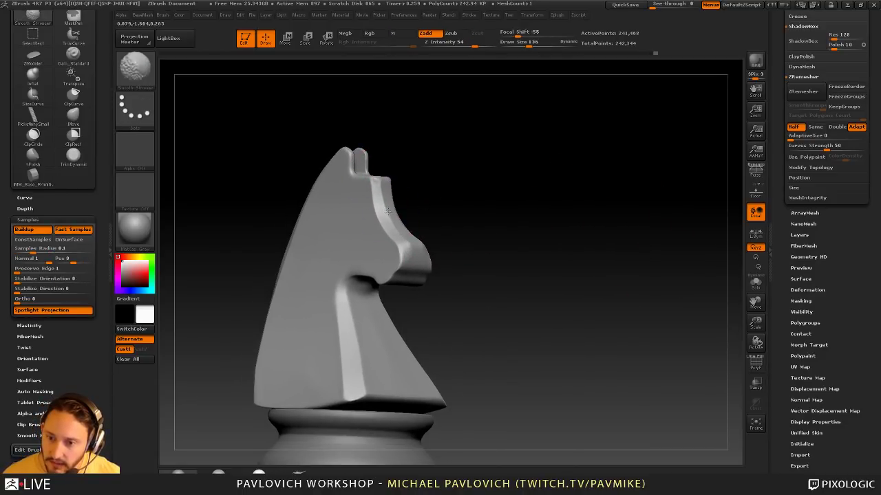
drag(487, 174, 455, 166)
Polish the forehead and nose bevel with the hPolish brush
key(b)
key(h)
key(p)
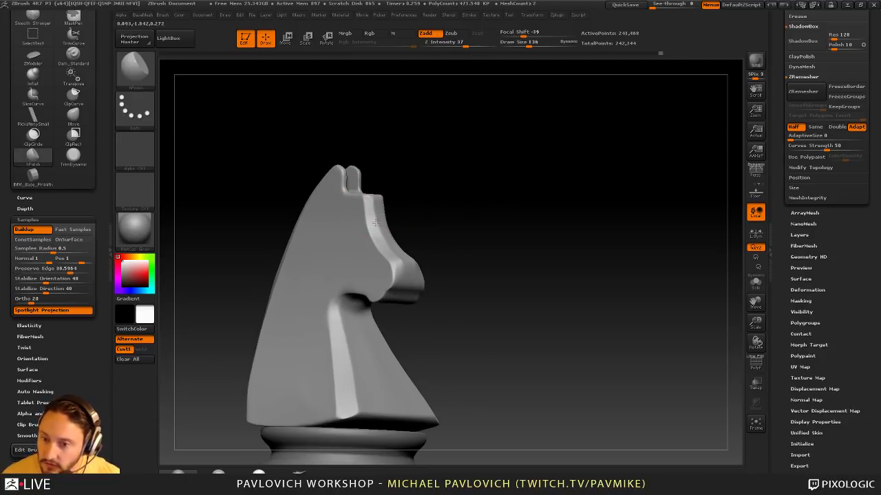
mouse_move(462, 232)
mouse_down()
mouse_move(478, 186)
mouse_move(545, 199)
mouse_move(539, 214)
mouse_up()
Trim the muzzle's edge with TrimDynamic, and bevel the jaw's underside with the draw size reduced to 89
key(b)
key(t)
key(d)
drag(446, 226, 424, 258)
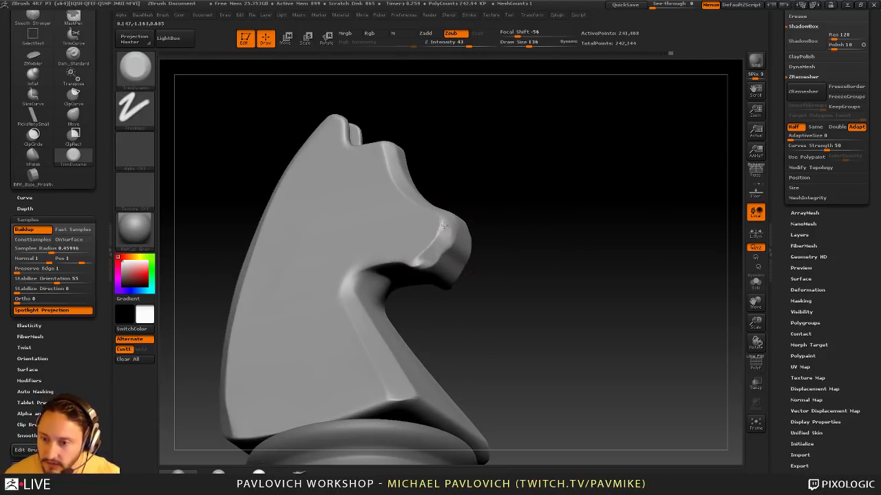
mouse_move(482, 230)
mouse_down()
mouse_move(574, 234)
mouse_move(481, 252)
mouse_move(513, 252)
mouse_move(497, 255)
mouse_up()
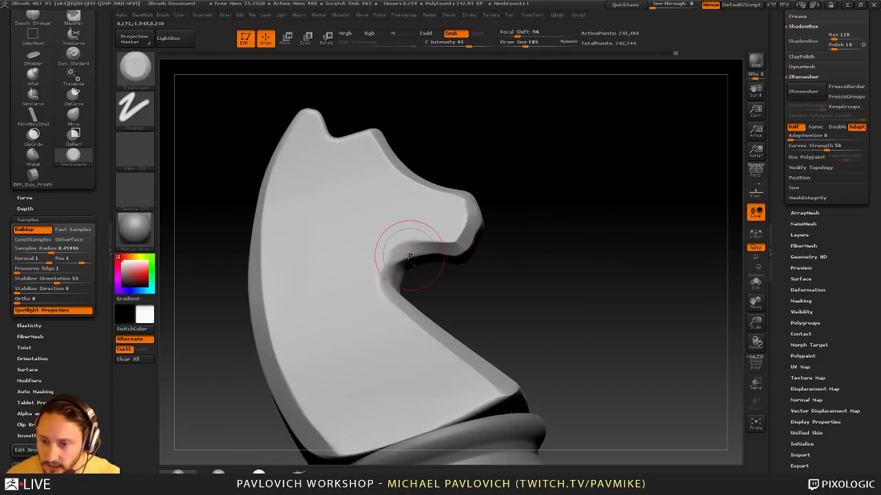
key(bracketleft)
drag(393, 254, 417, 249)
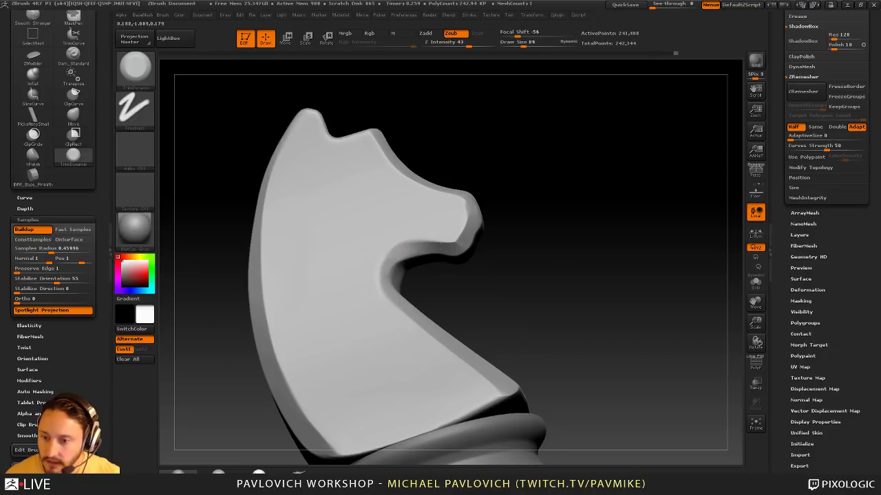
mouse_move(497, 241)
mouse_down()
mouse_move(527, 260)
mouse_move(549, 241)
mouse_up()
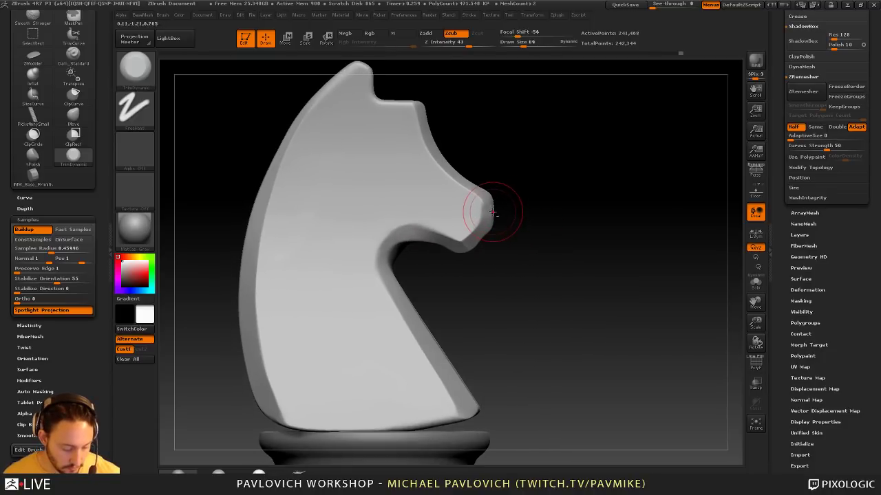
Sharpen the corner where jaw meets throat using the Move brush with AccuCurve enabled, and polish it with hPolish
key(b)
key(m)
key(v)
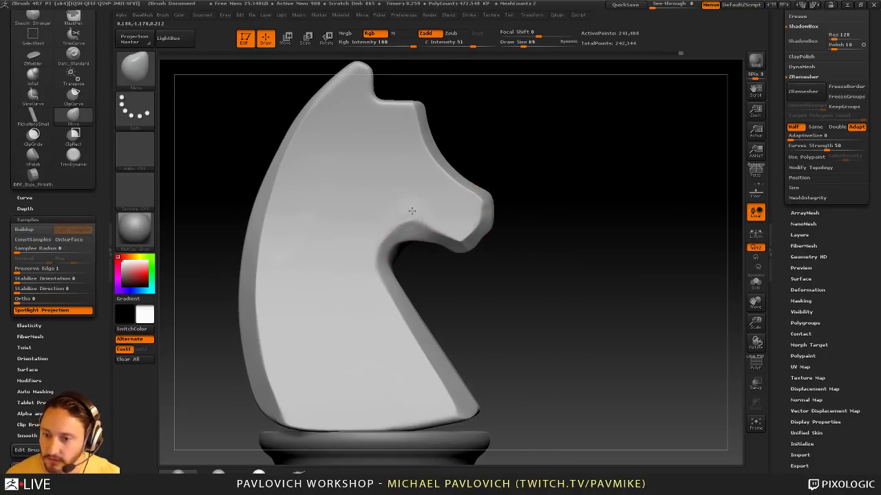
mouse_move(410, 227)
shift+mouse_down()
mouse_move(434, 218)
mouse_move(411, 229)
shift+mouse_up()
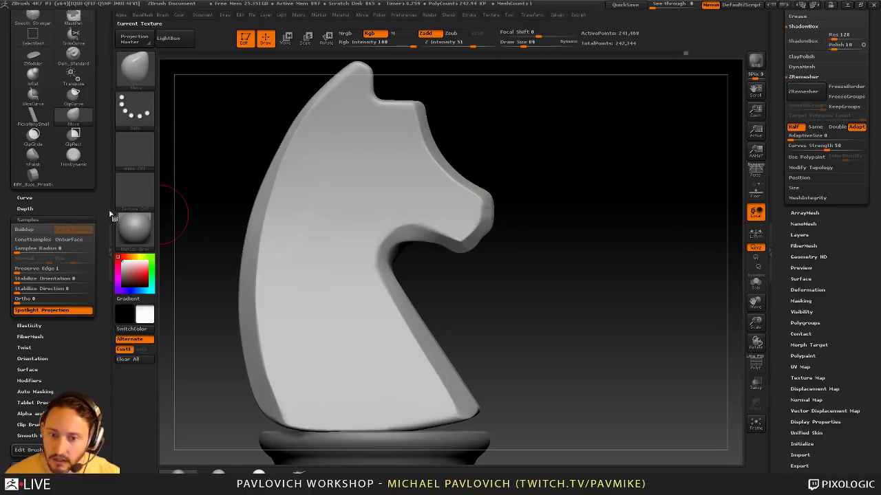
click(25, 197)
click(29, 218)
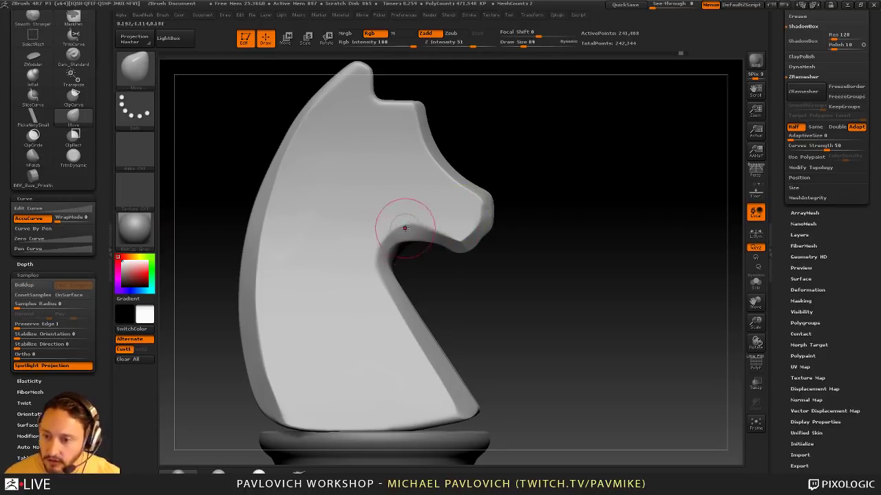
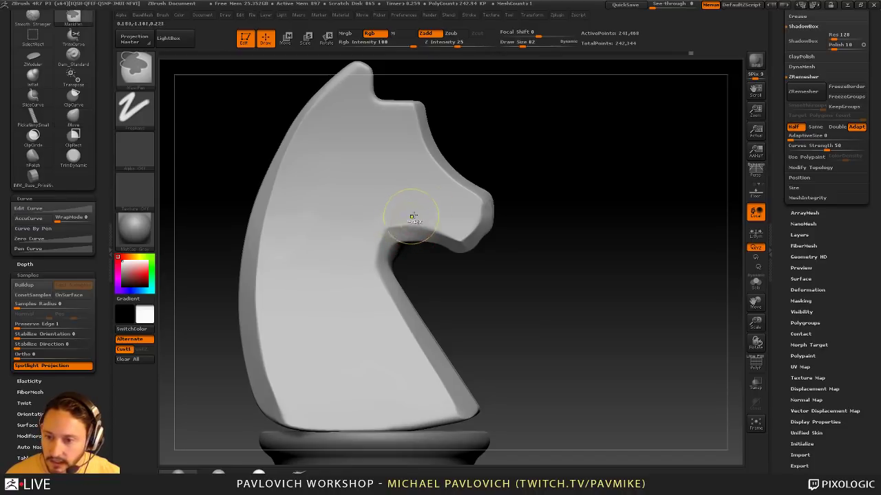
key(ctrl+z)
key(1)
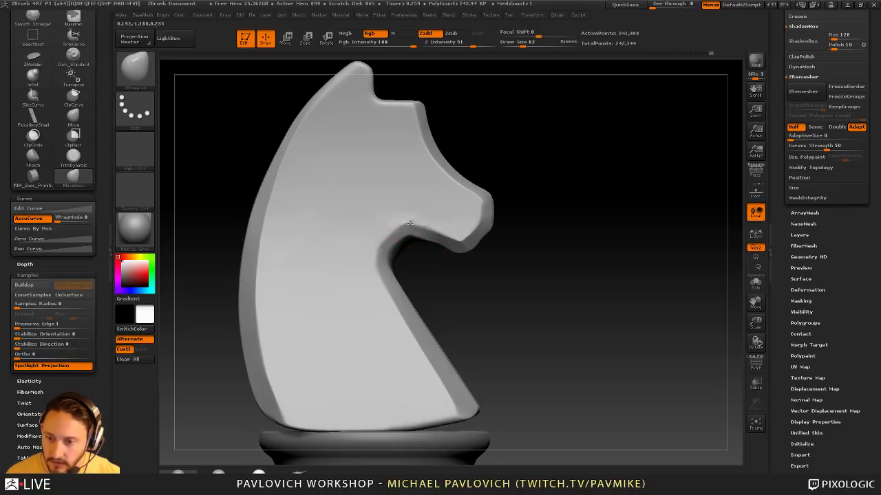
key(4)
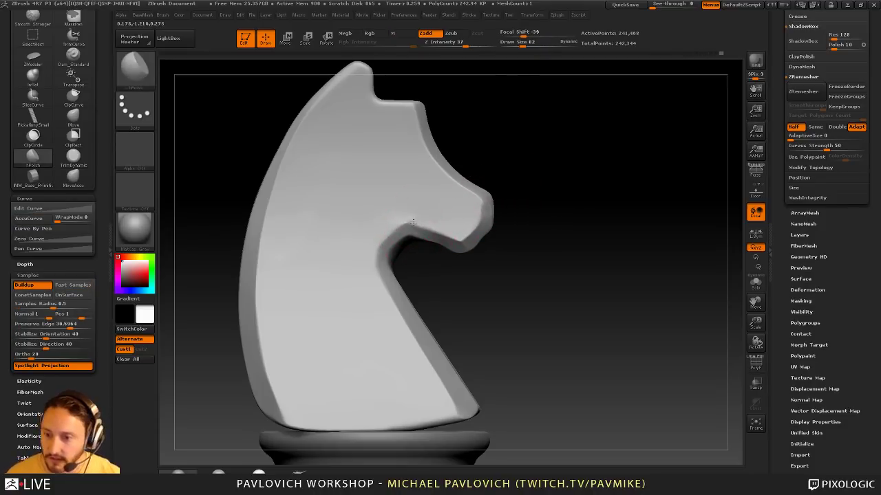
drag(527, 240, 584, 191)
Try carving a curved jaw line from the cheek down to the throat with Dam_Standard at draw size 72
key(b)
key(d)
key(s)
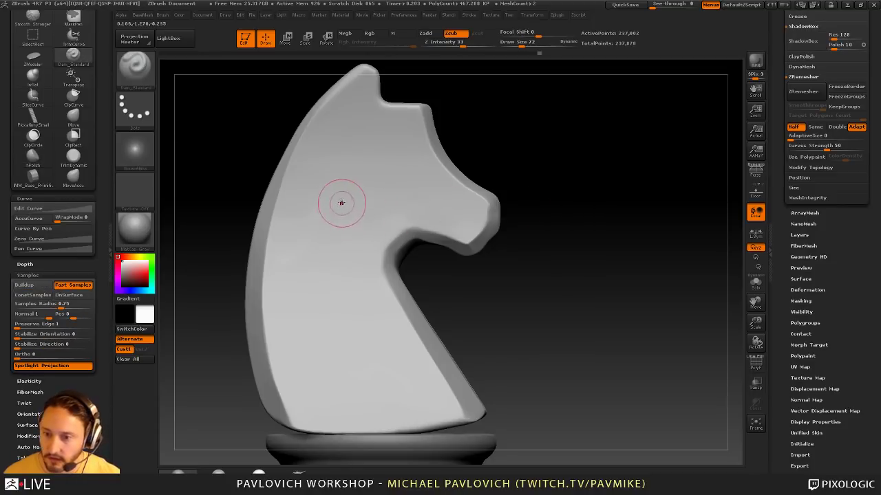
drag(337, 187, 472, 261)
key(ctrl+z)
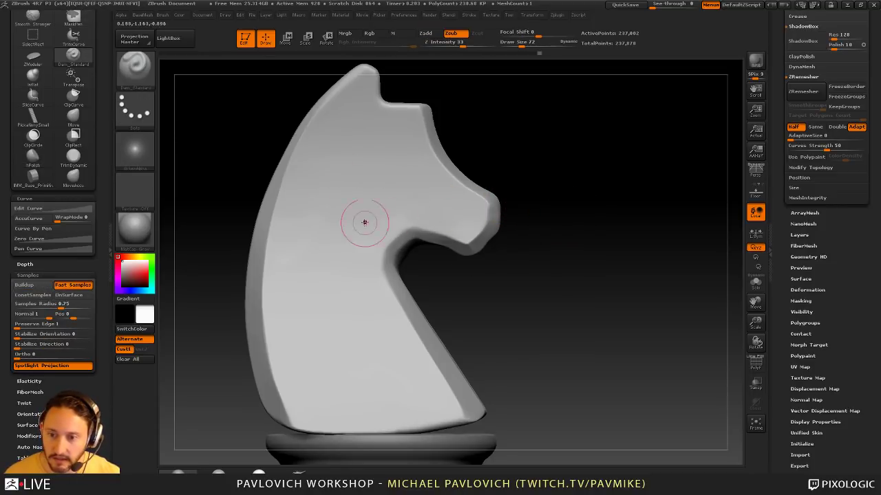
drag(344, 178, 427, 266)
drag(346, 181, 400, 261)
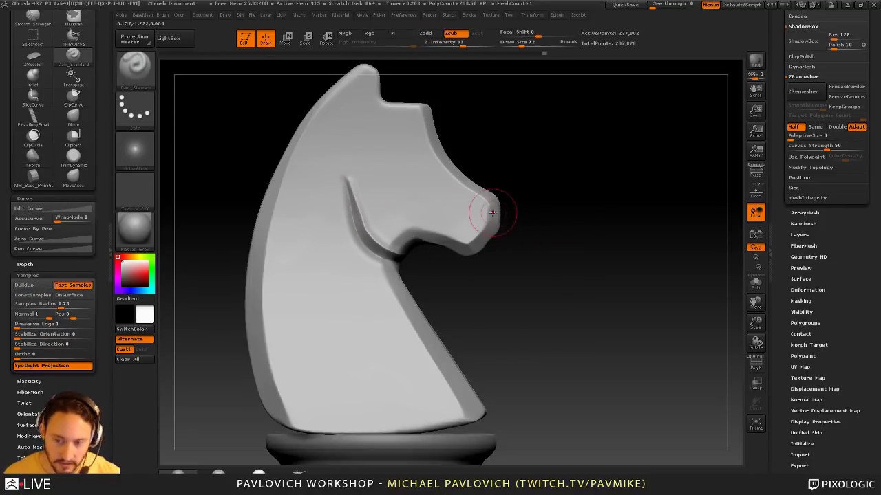
Try building up the cheek in front of the carved jaw line with the Clay brush
key(b)
key(c)
key(l)
mouse_move(362, 182)
mouse_down()
mouse_move(410, 235)
mouse_move(397, 240)
mouse_up()
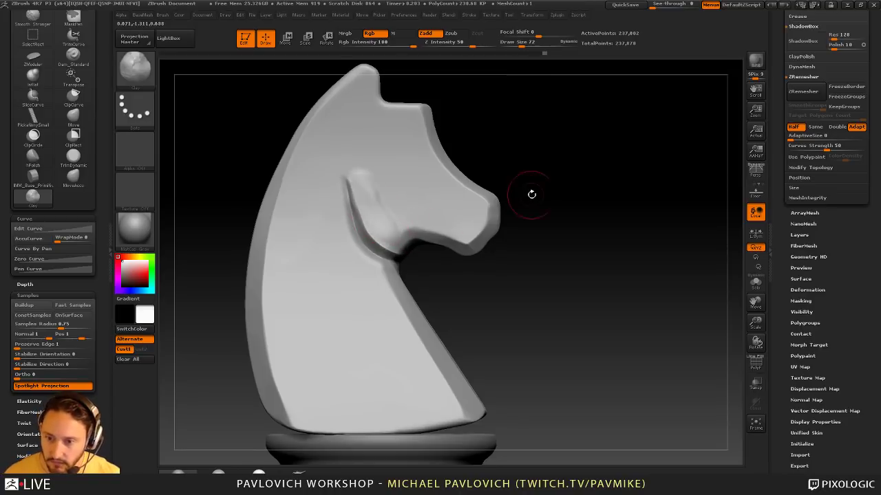
Try polishing the built-up cheek and jaw line with hPolish, and frame the whole knight in side view
mouse_move(530, 194)
mouse_down()
mouse_move(509, 194)
mouse_move(531, 151)
mouse_move(526, 162)
mouse_up()
key(b)
key(h)
key(p)
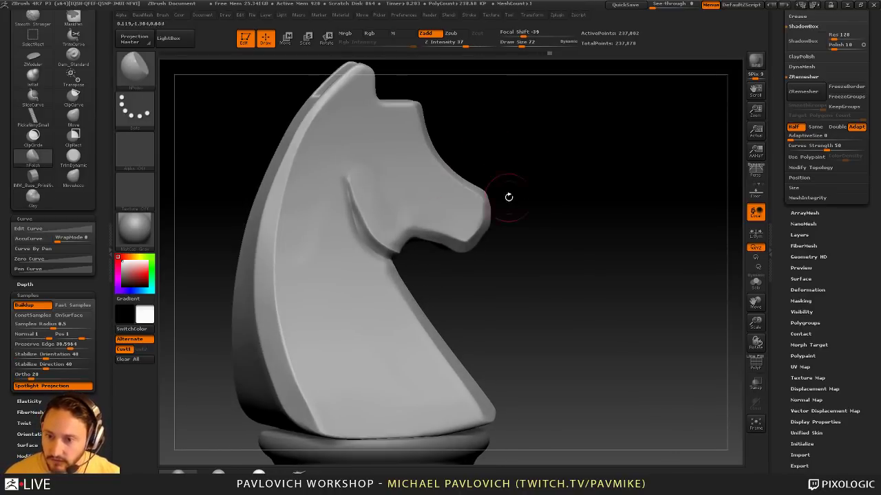
drag(508, 198, 550, 141)
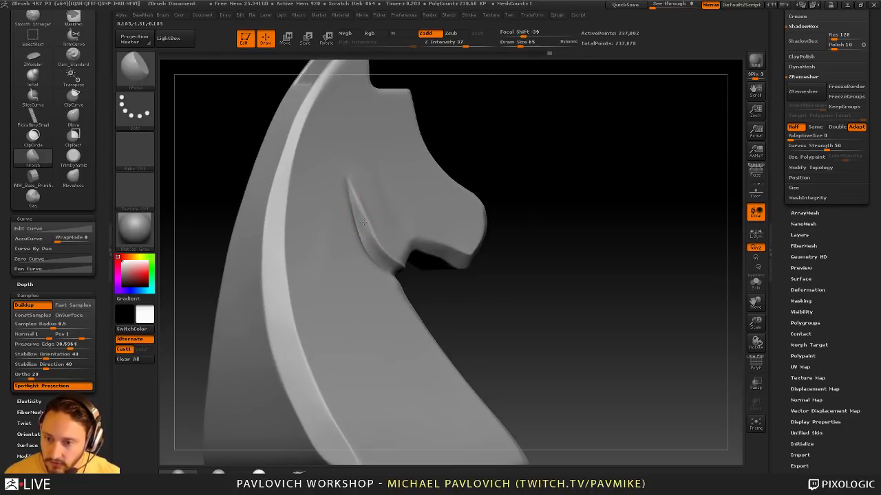
key(f)
drag(505, 186, 591, 182)
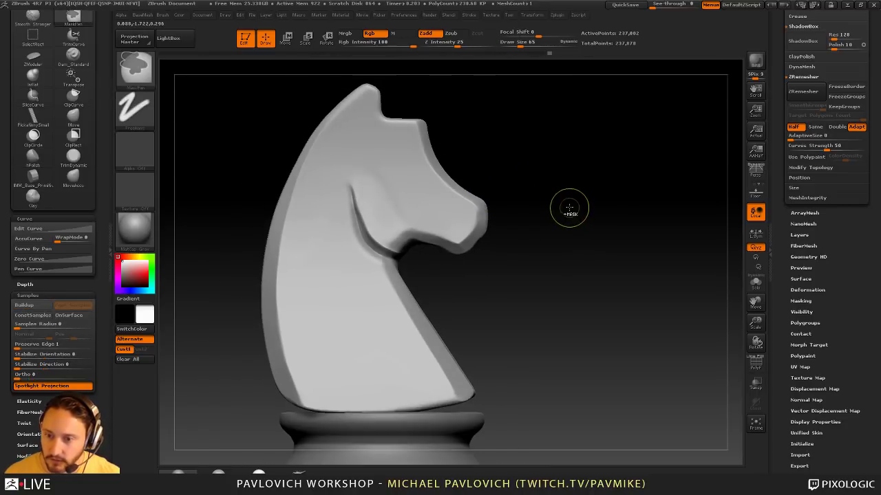
Undo the cheek and jaw line sculpting, and show the Spotlight chess reference image over the knight
key(ctrl+z)
key(ctrl+z)
key(ctrl+z)
key(ctrl+z)
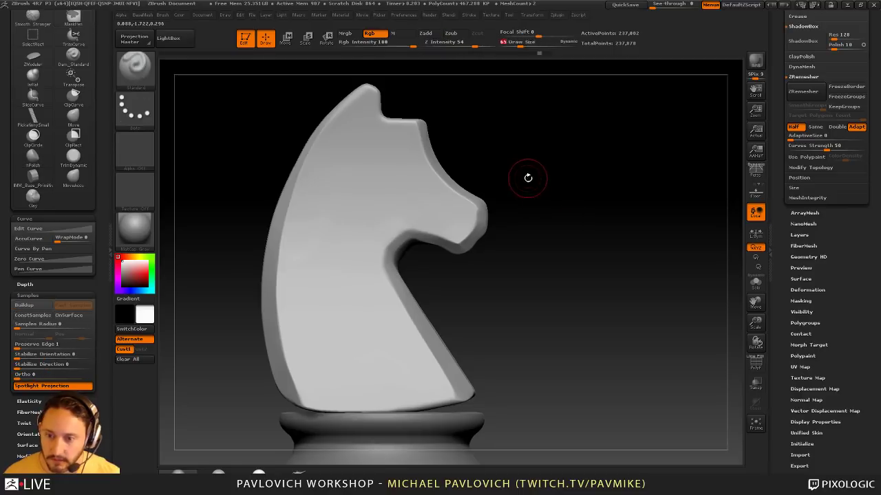
mouse_move(527, 177)
mouse_down()
mouse_move(552, 186)
mouse_move(586, 168)
mouse_move(592, 153)
mouse_move(598, 161)
mouse_up()
key(shift+z)
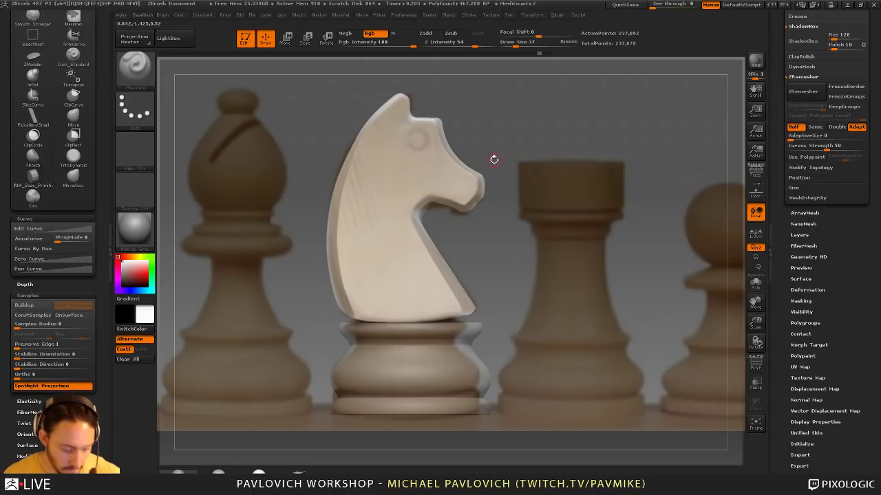
Select the Clay brush, set its draw size to 65, and clone it as a separate brush
key(b)
key(c)
key(l)
key(s)
drag(434, 152, 438, 152)
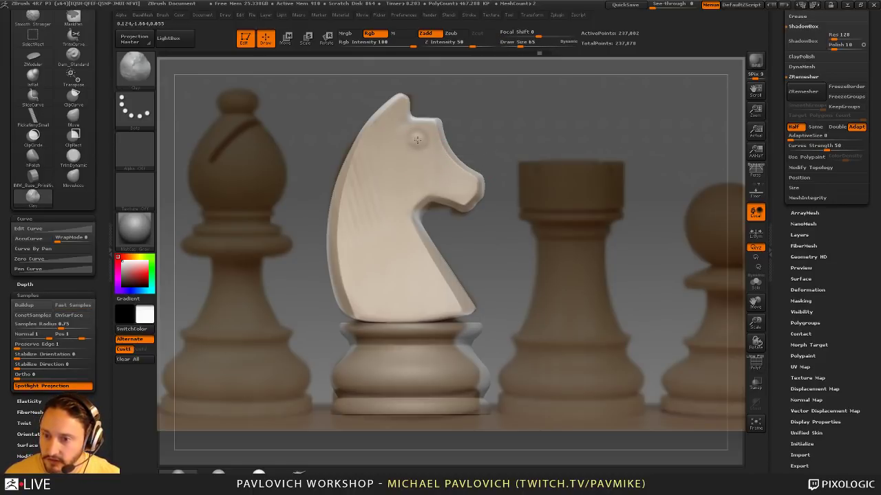
key(shift+z)
key(shift+z)
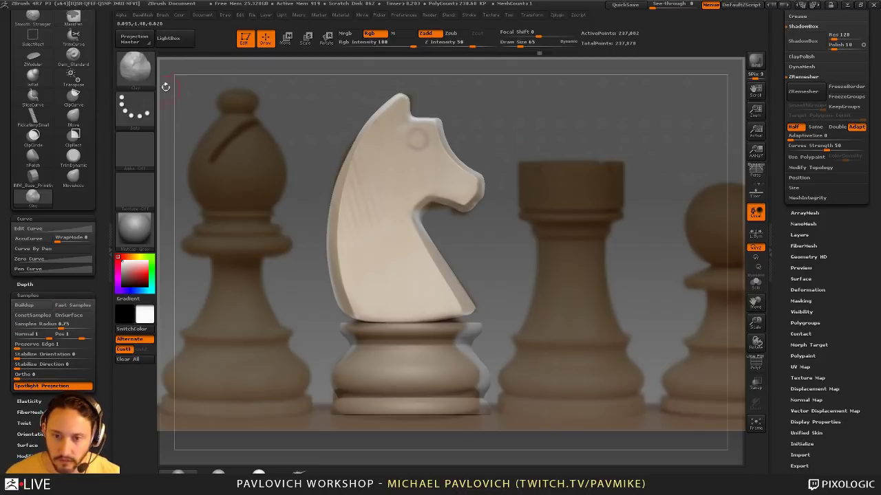
click(142, 73)
click(260, 322)
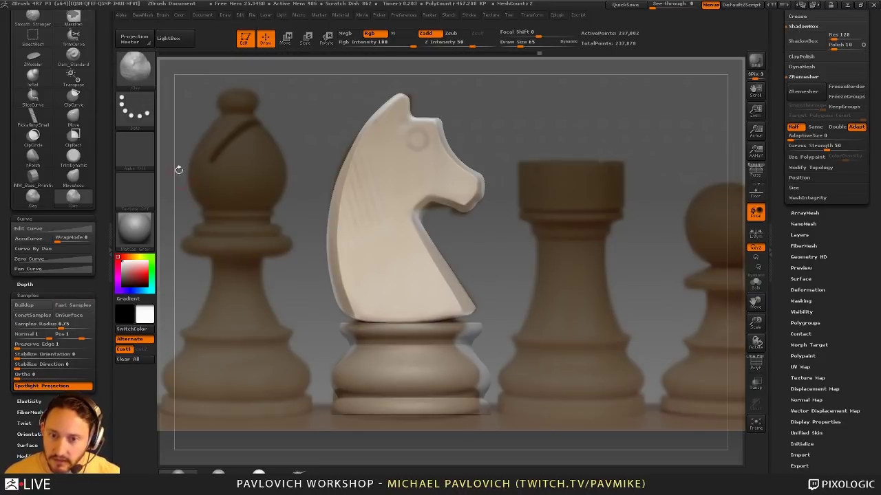
Give the cloned Clay brush the DragDot stroke and Alpha 06, and hide the Spotlight reference
click(134, 110)
click(389, 120)
click(134, 148)
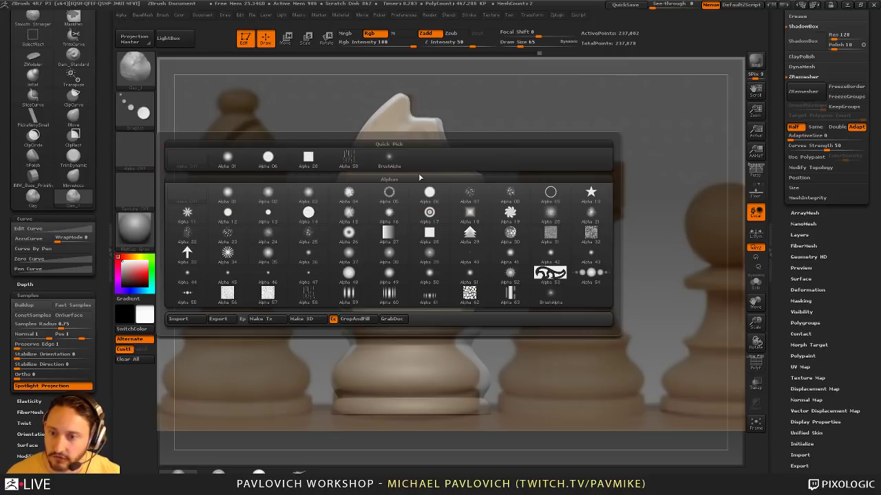
click(429, 192)
key(shift+z)
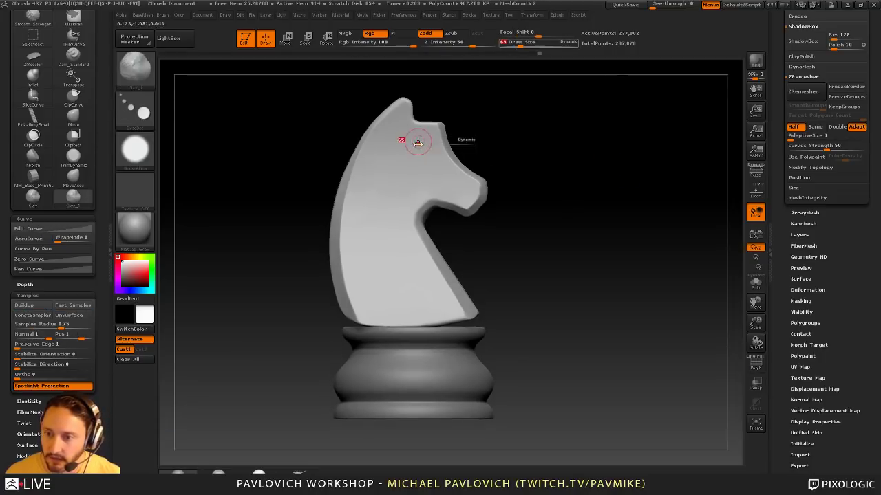
Set the cloned brush to draw size 72, Focal Shift -100 and Z Intensity 100, test-stamping it on the knight's head
key(s)
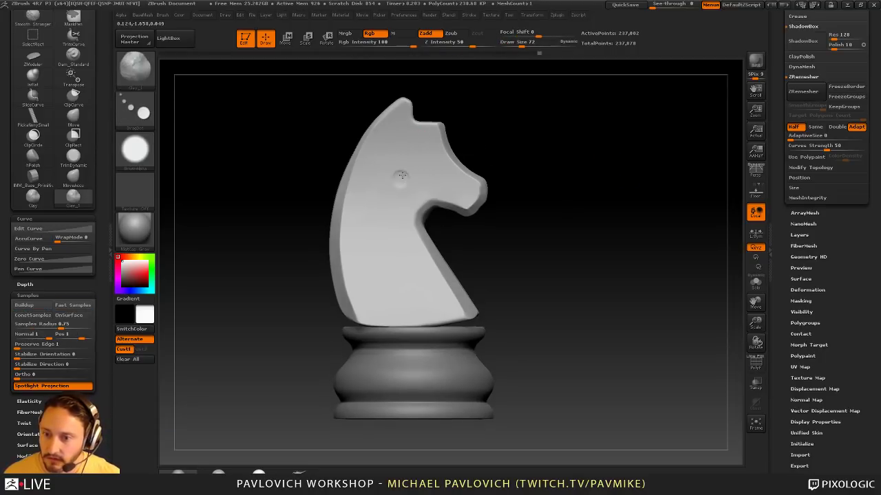
key(ctrl+z)
drag(539, 33, 501, 33)
click(397, 168)
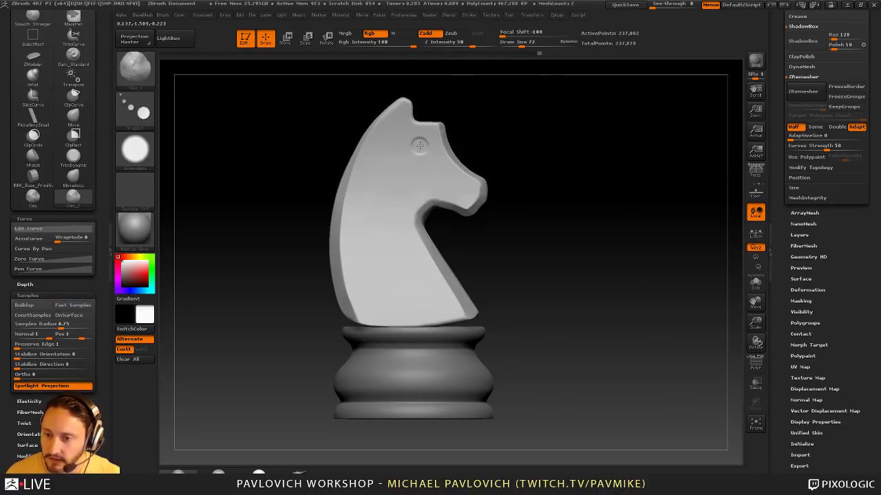
key(ctrl+z)
click(497, 46)
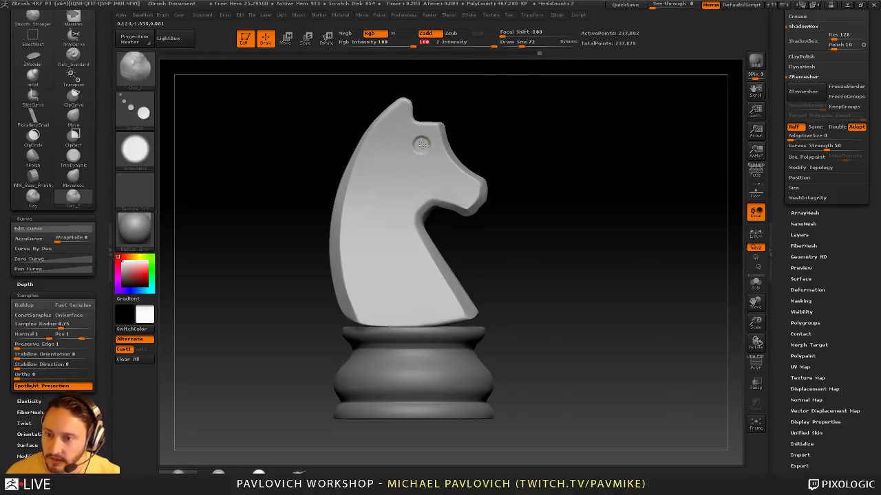
Try stamping several circular recesses down the knight's neck with the cloned Clay brush, and undo them
click(388, 170)
click(374, 214)
click(372, 247)
click(394, 273)
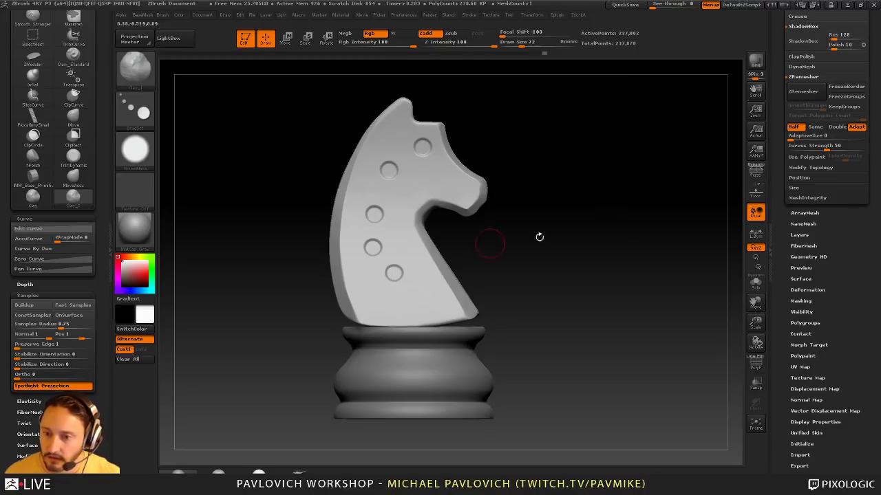
key(ctrl+z)
key(ctrl+z)
key(ctrl+z)
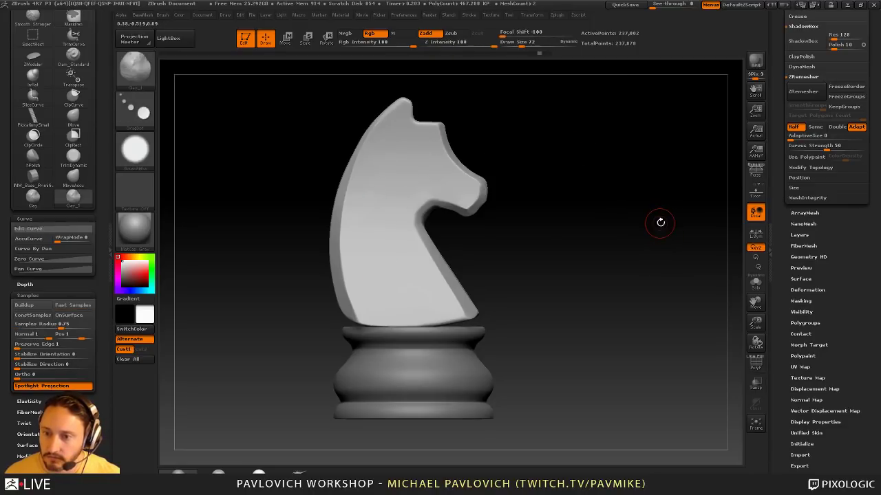
Stamp a round eye socket on the knight's head over the eye in the Spotlight reference, and hide the reference
key(shift+z)
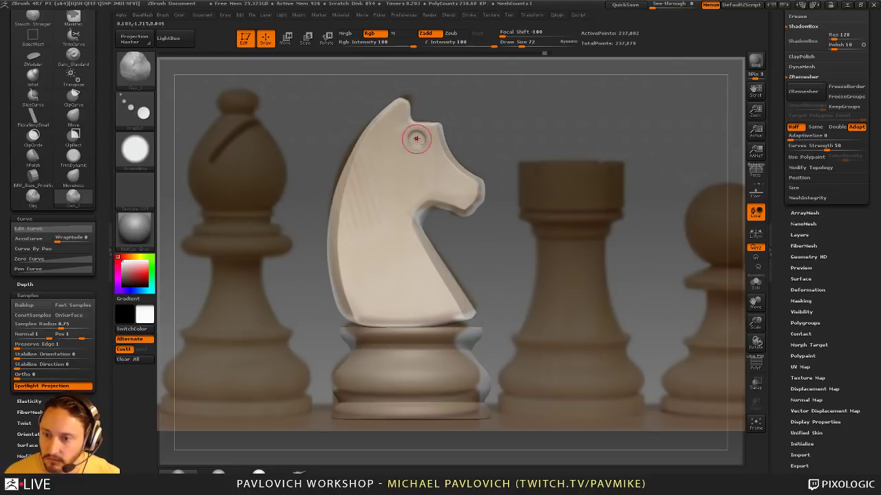
key(shift+z)
mouse_move(569, 132)
mouse_down()
mouse_move(489, 144)
mouse_move(565, 147)
mouse_up()
alt+drag(566, 147, 567, 135)
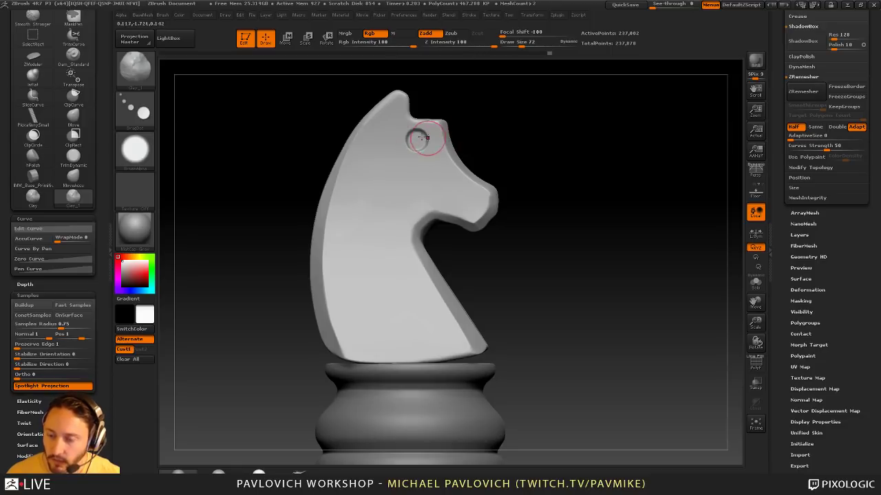
alt+drag(504, 130, 531, 189)
Try building up an eyeball inside the socket with the regular Clay brush, and undo it
key(2)
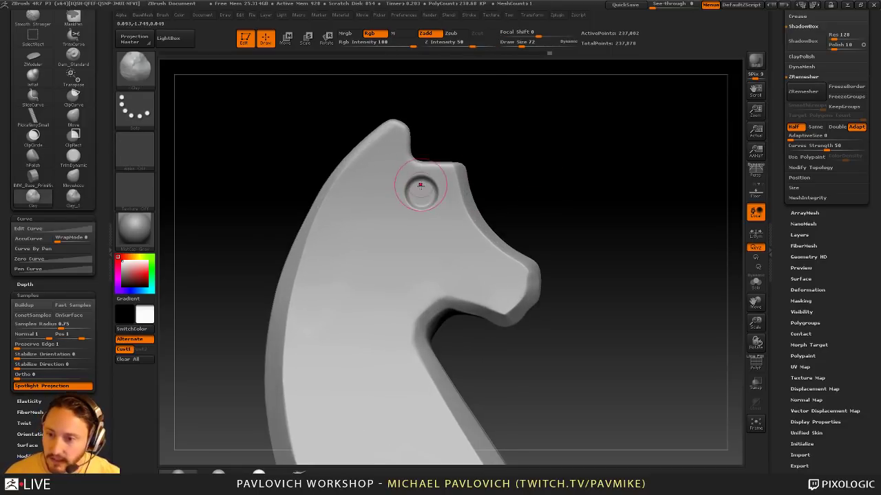
drag(421, 186, 421, 194)
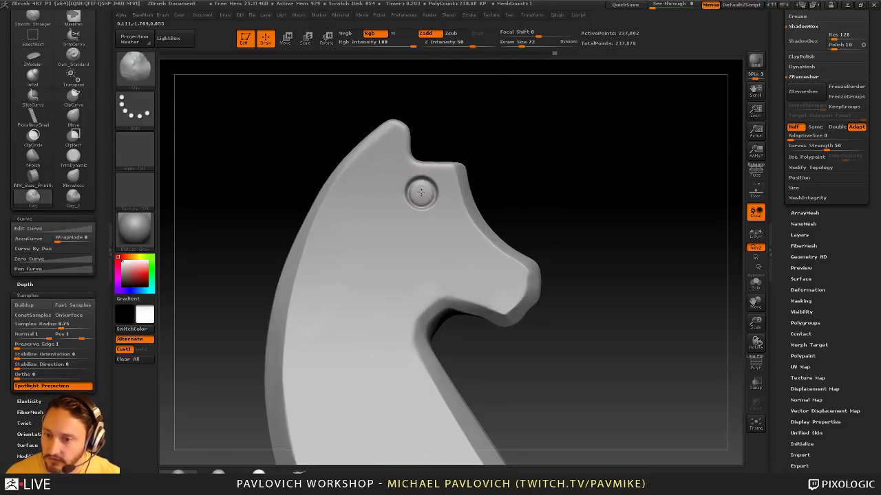
mouse_move(534, 173)
mouse_down()
mouse_move(546, 174)
mouse_move(422, 171)
mouse_move(541, 160)
mouse_up()
key(ctrl+z)
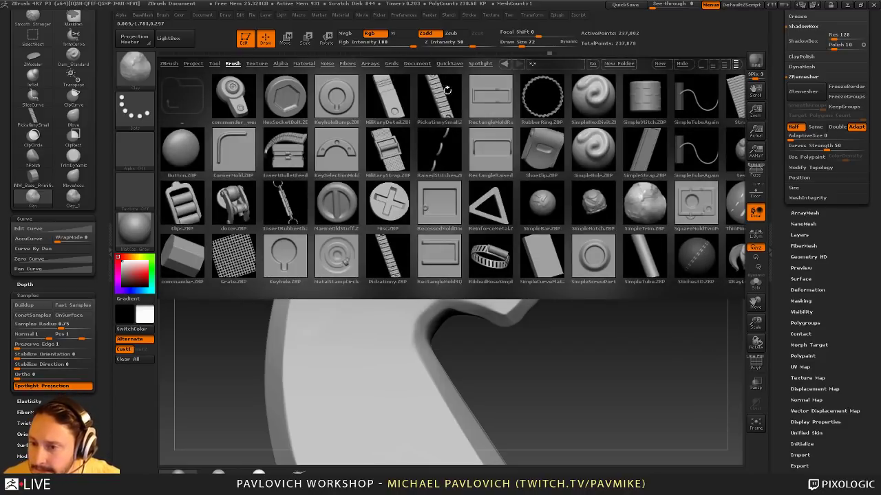
Load the Spherical brush from LightBox's Misc brush folder and build up a rounded eyeball inside the socket
click(234, 63)
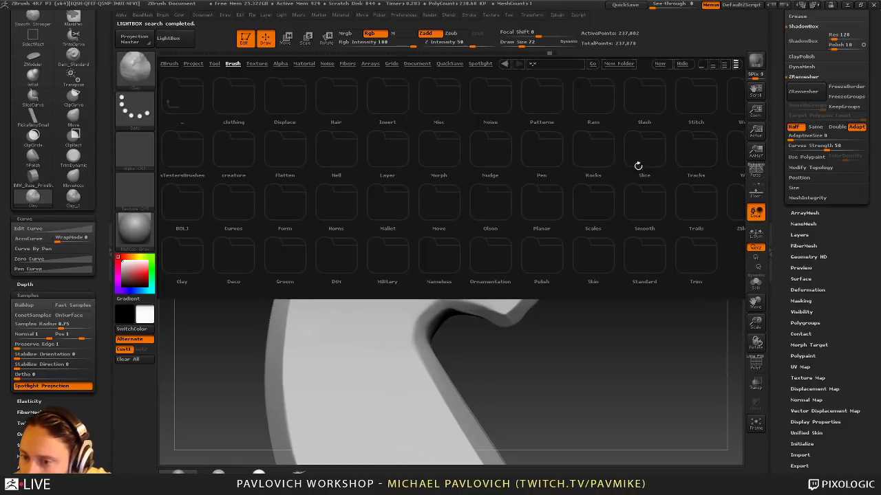
click(440, 99)
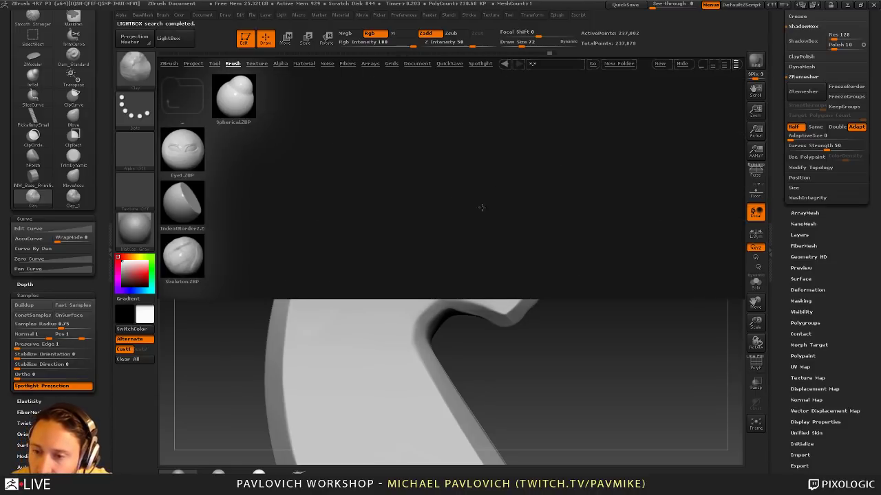
double_click(238, 100)
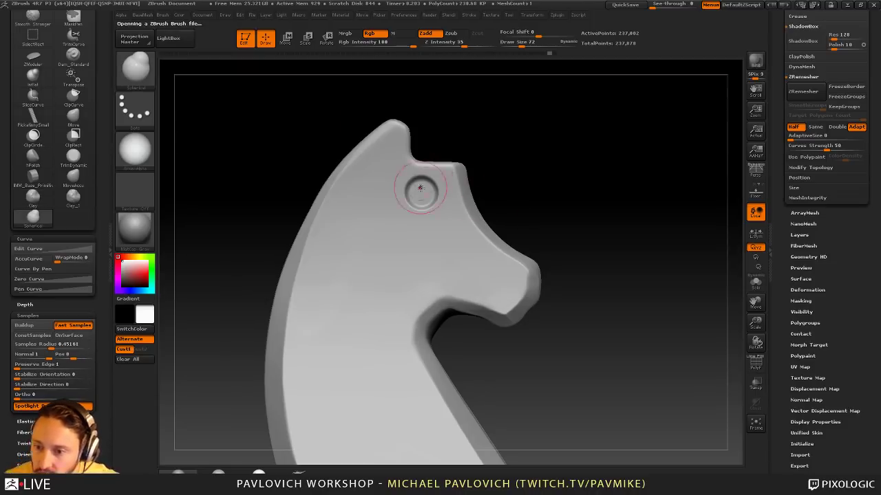
drag(421, 192, 421, 193)
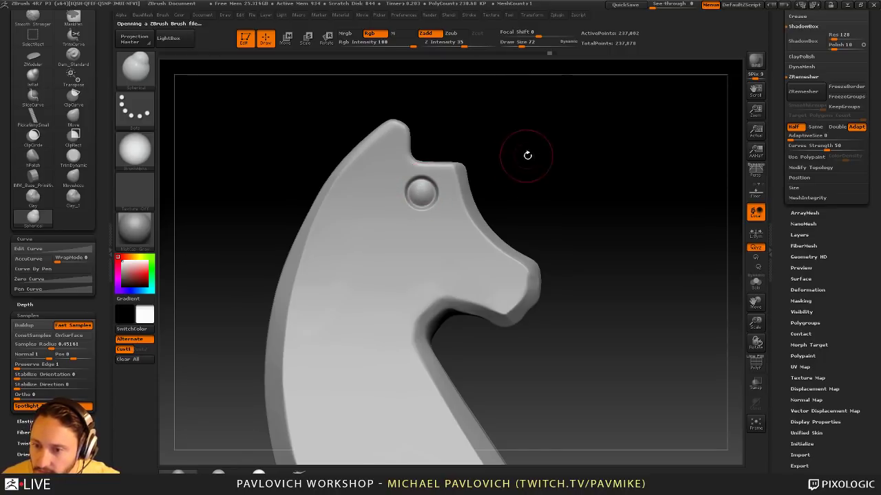
mouse_move(528, 155)
mouse_down()
mouse_move(392, 160)
mouse_move(537, 163)
mouse_move(593, 149)
mouse_move(595, 172)
mouse_move(555, 187)
mouse_move(579, 184)
mouse_move(580, 172)
mouse_up()
Switch to the Dam_Standard brush with a draw size of 50
key(b)
key(s)
key(t)
key(b)
key(d)
key(s)
key(s)
drag(412, 191, 413, 190)
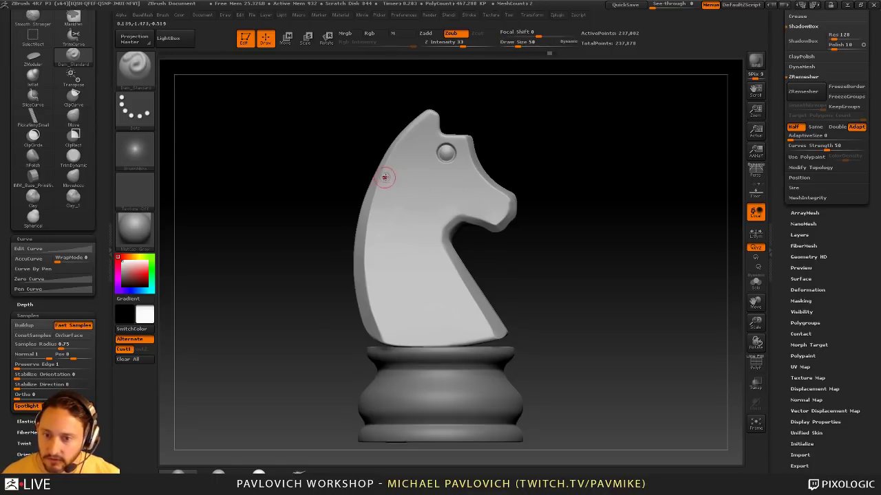
Try carving diagonal mane lines down the neck with Dam_Standard, and undo the strokes
key(space)
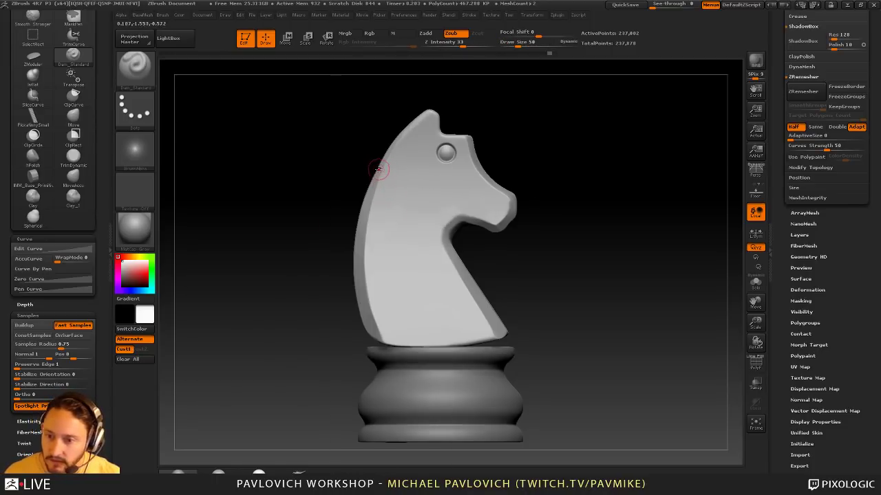
drag(389, 196, 416, 267)
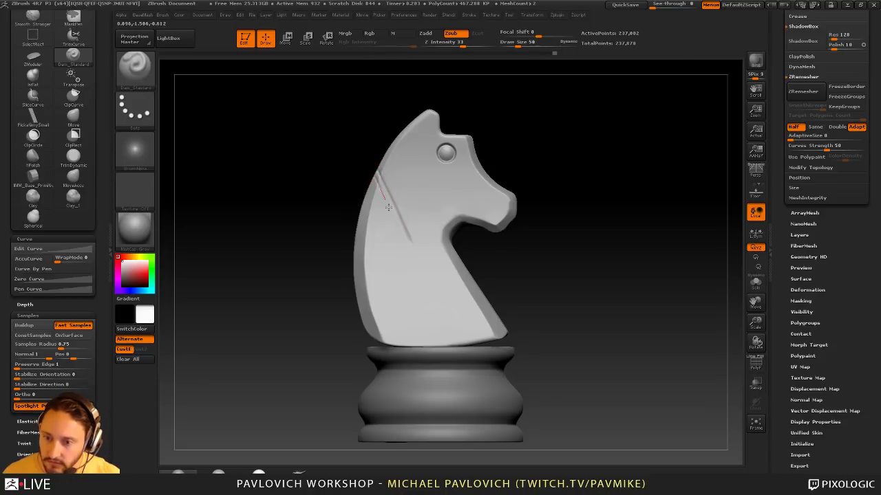
drag(388, 207, 431, 266)
drag(371, 185, 422, 301)
key(ctrl+z)
key(ctrl+z)
key(ctrl+z)
Tilt the knight along a horizontal transpose line and carve a row of parallel straight mane grooves from the back of the neck
key(w)
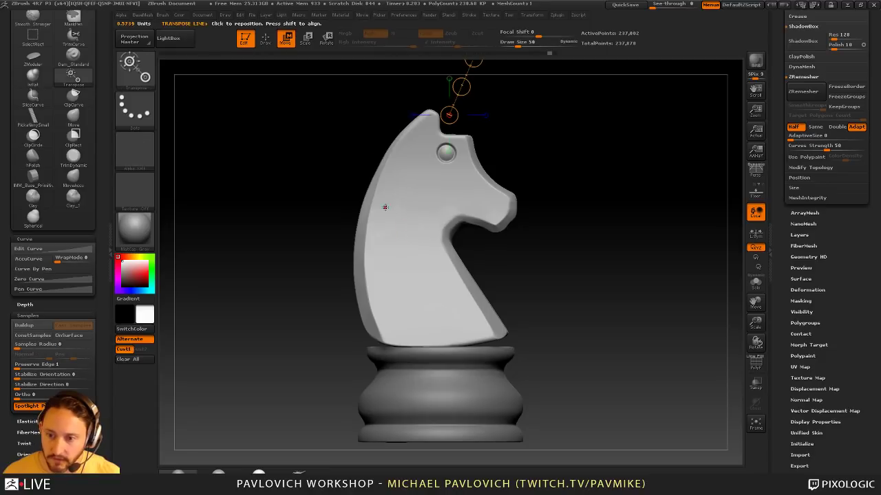
mouse_move(371, 181)
mouse_down()
mouse_move(413, 265)
mouse_move(546, 443)
mouse_move(686, 181)
mouse_up()
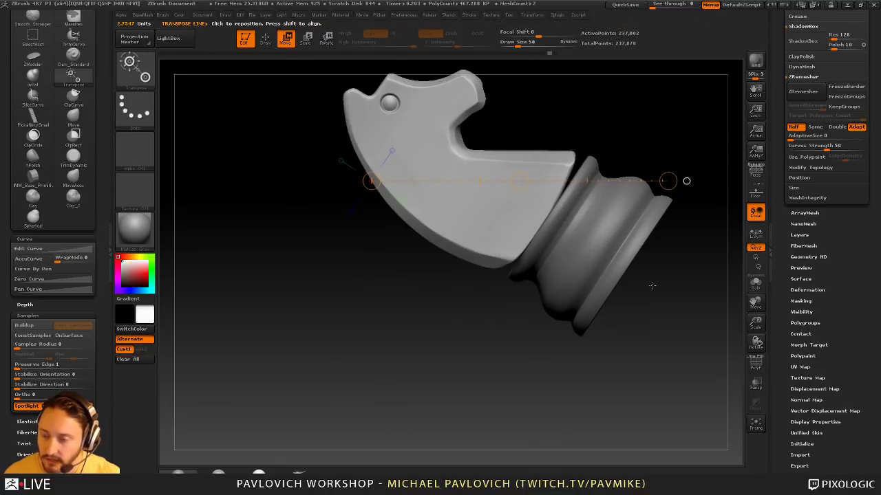
key(q)
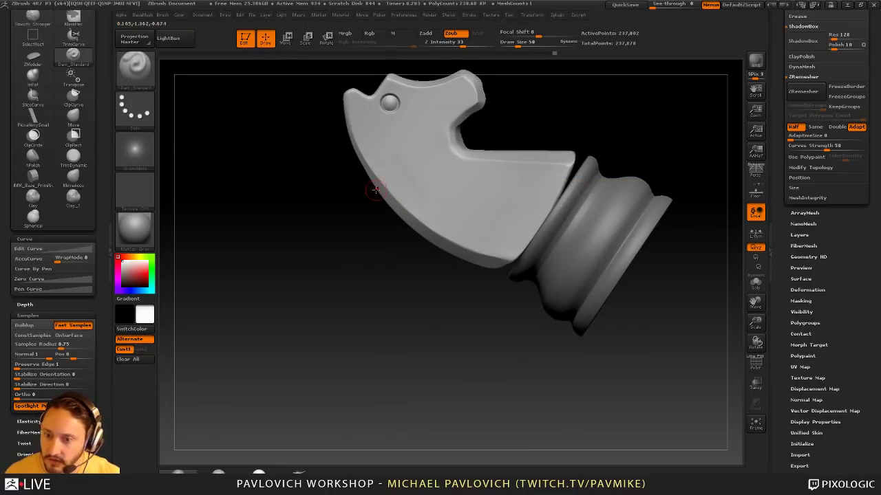
drag(375, 190, 432, 190)
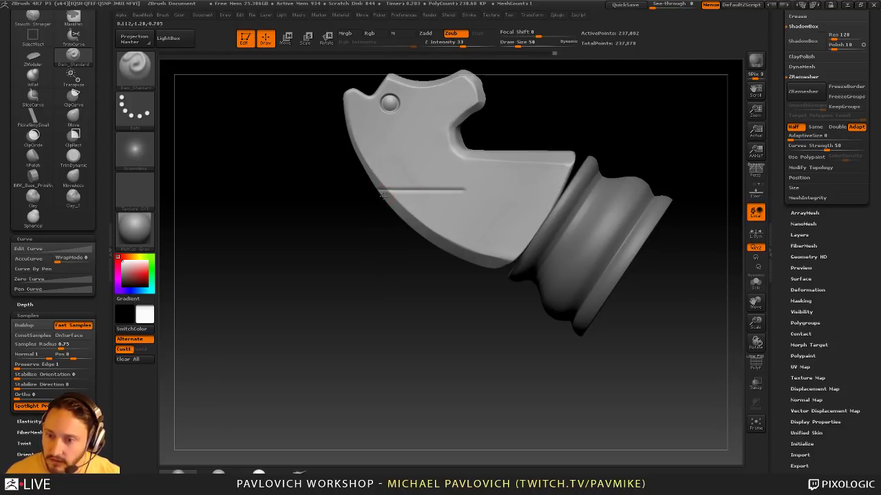
drag(480, 200, 480, 199)
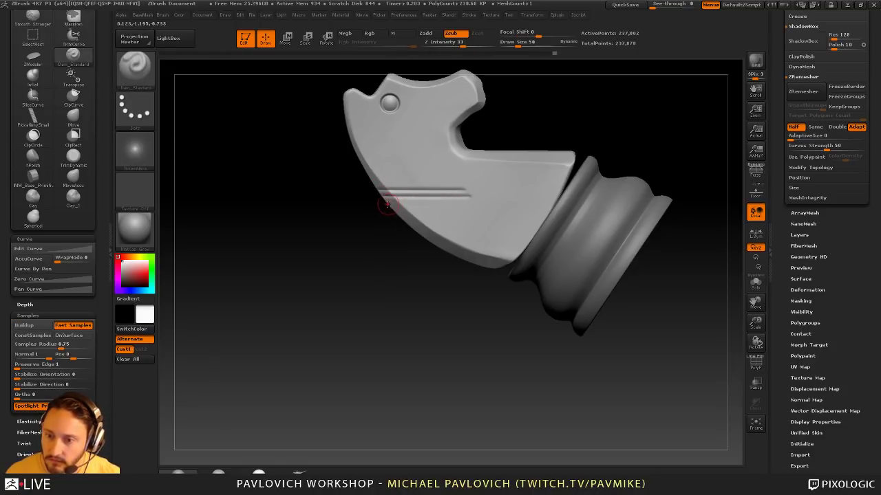
drag(387, 203, 498, 202)
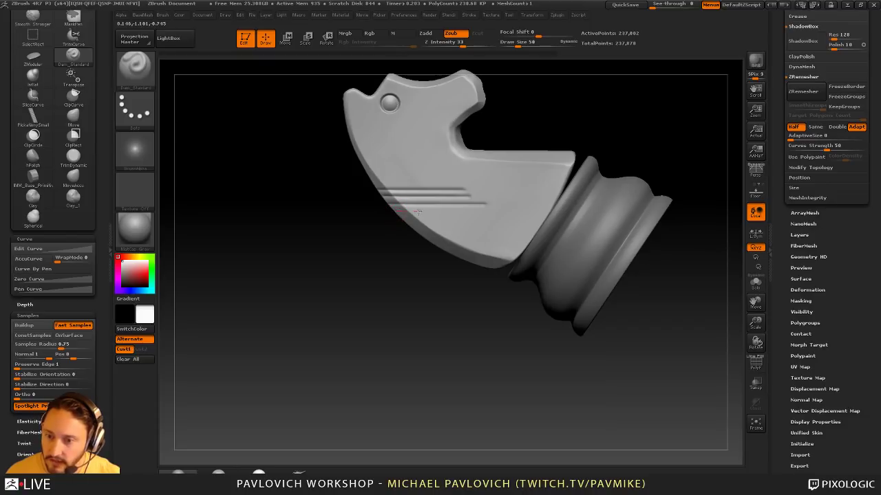
mouse_move(418, 213)
mouse_down()
mouse_move(500, 211)
mouse_move(491, 218)
mouse_up()
mouse_move(396, 218)
mouse_down()
mouse_move(511, 218)
mouse_move(411, 227)
mouse_move(469, 228)
mouse_up()
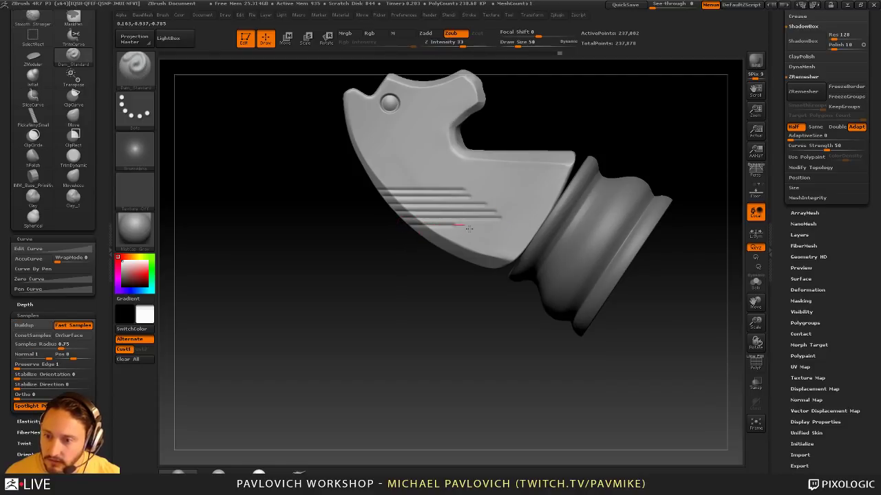
Carve the mane grooves into the beveled rear edges of the neck with Dam_Standard, working from the back
mouse_move(660, 172)
mouse_down()
mouse_move(691, 157)
mouse_move(642, 142)
mouse_move(663, 143)
mouse_move(623, 158)
mouse_move(638, 200)
mouse_up()
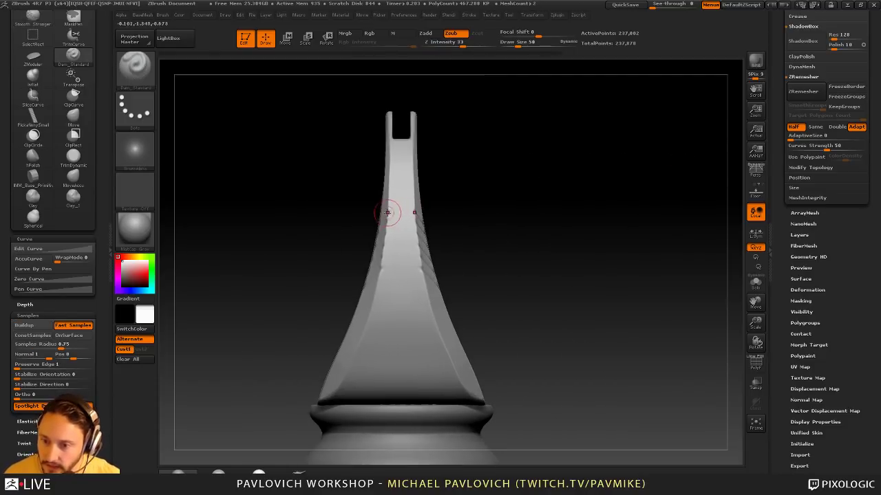
mouse_move(387, 211)
mouse_down()
mouse_move(415, 213)
mouse_move(388, 221)
mouse_move(385, 232)
mouse_move(429, 236)
mouse_move(385, 245)
mouse_move(389, 258)
mouse_move(432, 260)
mouse_move(433, 270)
mouse_up()
alt+drag(505, 232, 501, 210)
drag(490, 210, 533, 211)
alt+drag(616, 209, 612, 197)
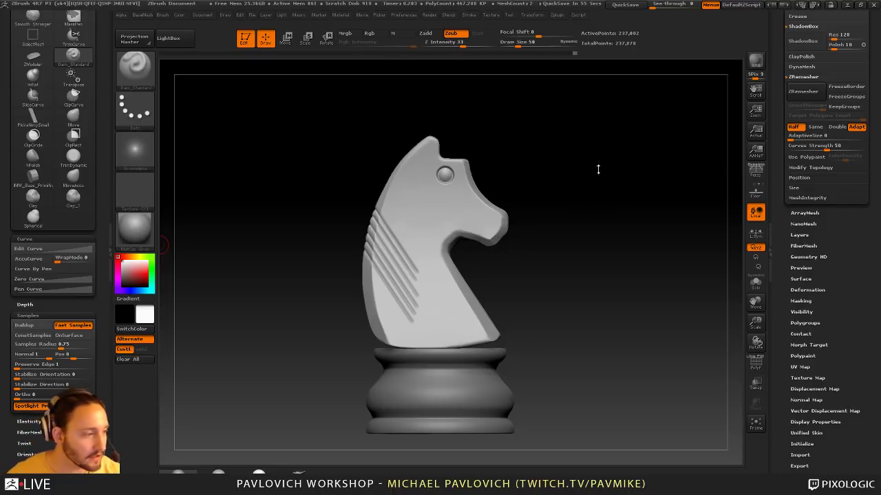
Switch to the three-part cylinder tool and select its second subtool, the low-poly bishop
drag(777, 224, 779, 440)
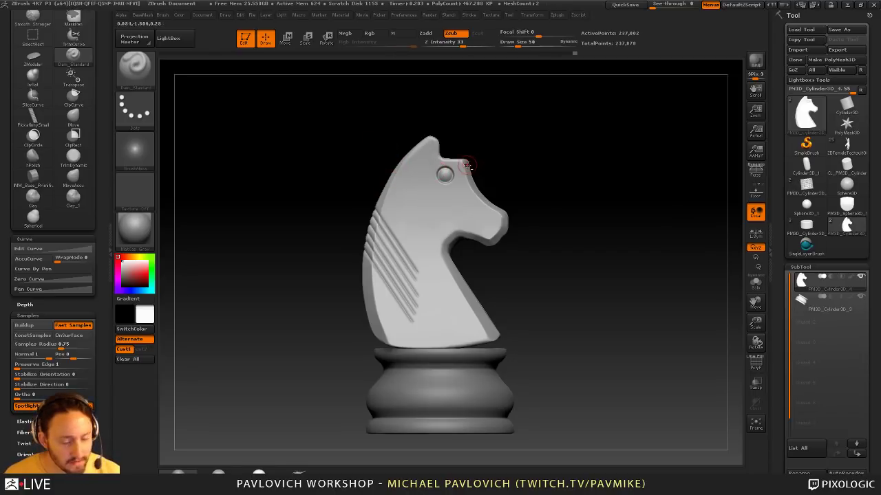
click(800, 223)
click(800, 223)
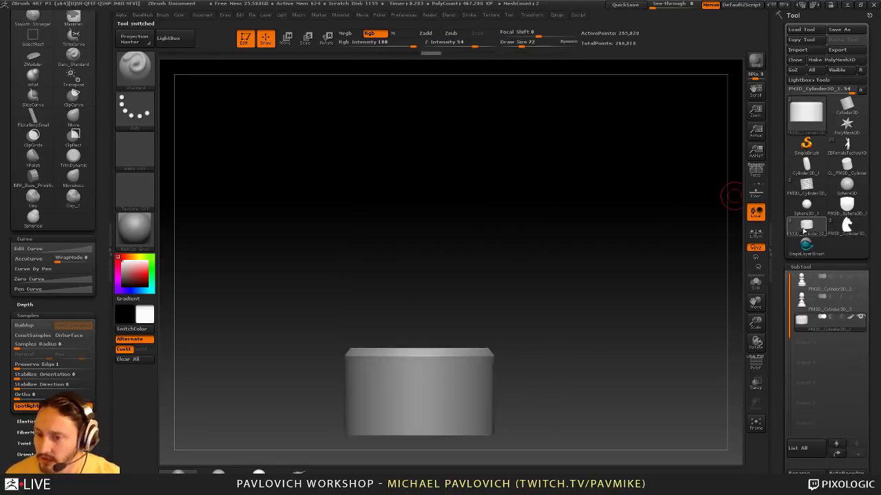
click(831, 307)
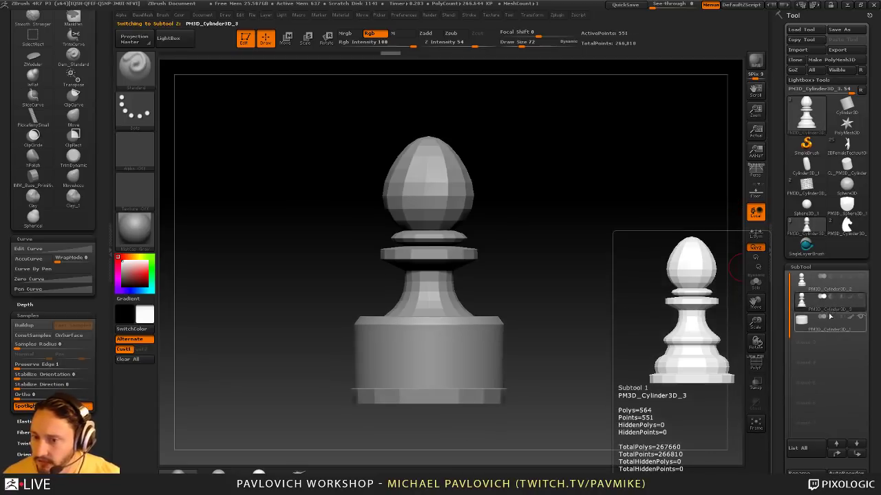
drag(494, 225, 428, 131)
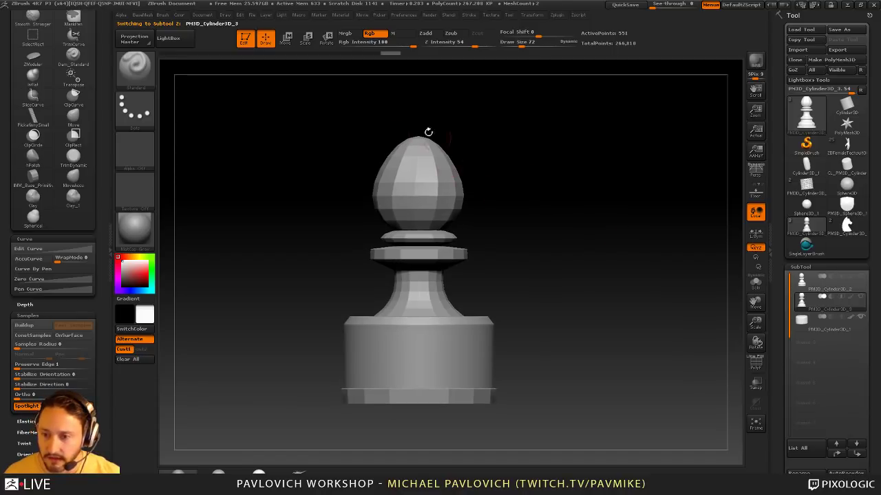
Delete the plain cylinder subtool that sits at the bottom of the bishop
click(830, 332)
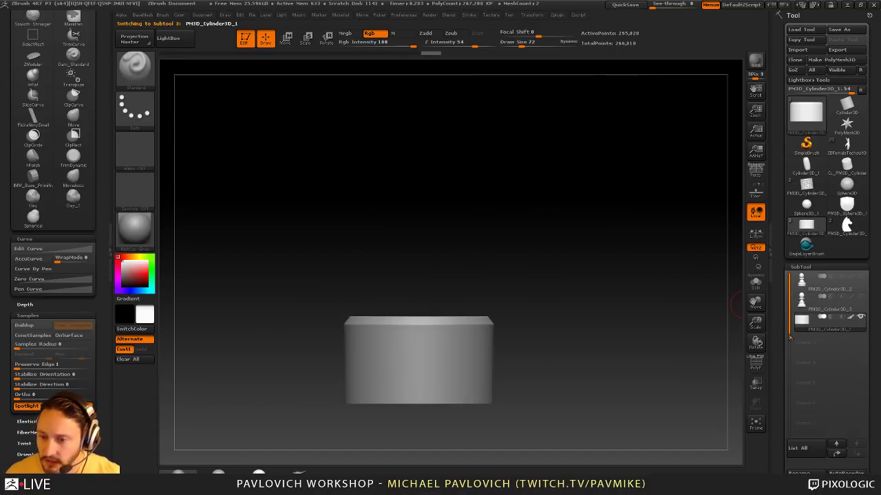
drag(676, 316, 687, 326)
scroll(779, 452, down, 5)
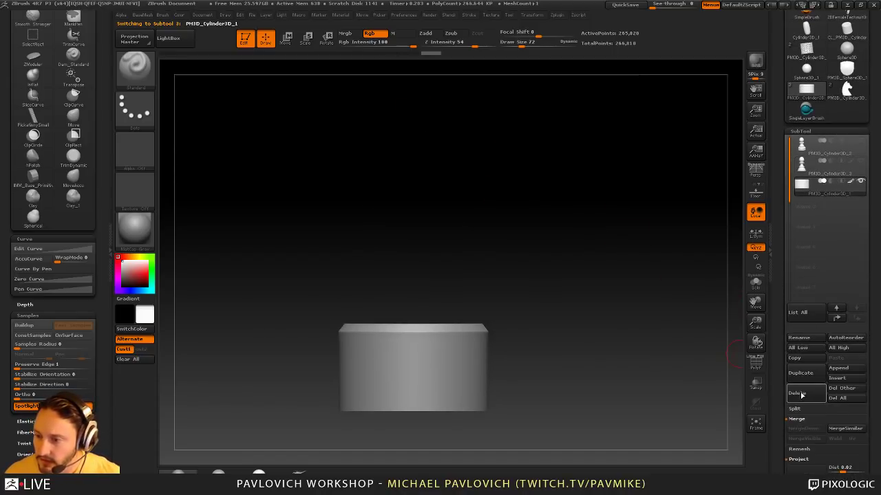
click(791, 394)
click(706, 410)
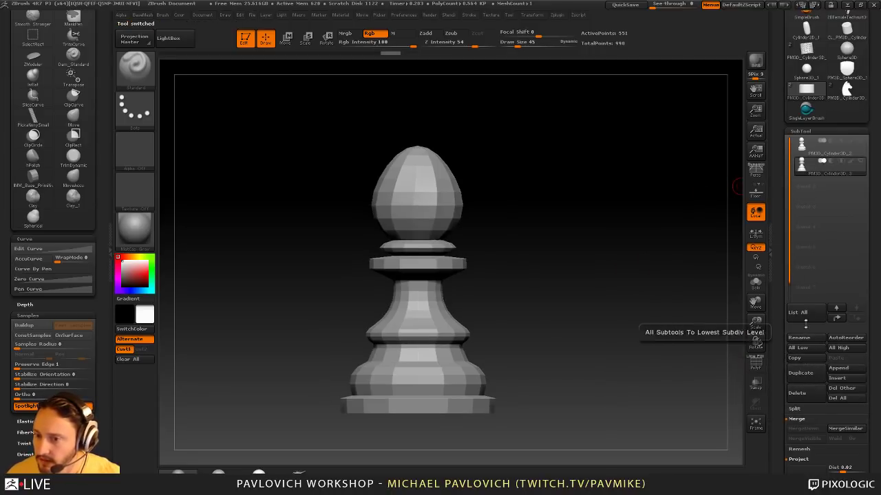
Duplicate the low-poly bishop subtool and select the copy at the end of the list
click(800, 373)
click(829, 192)
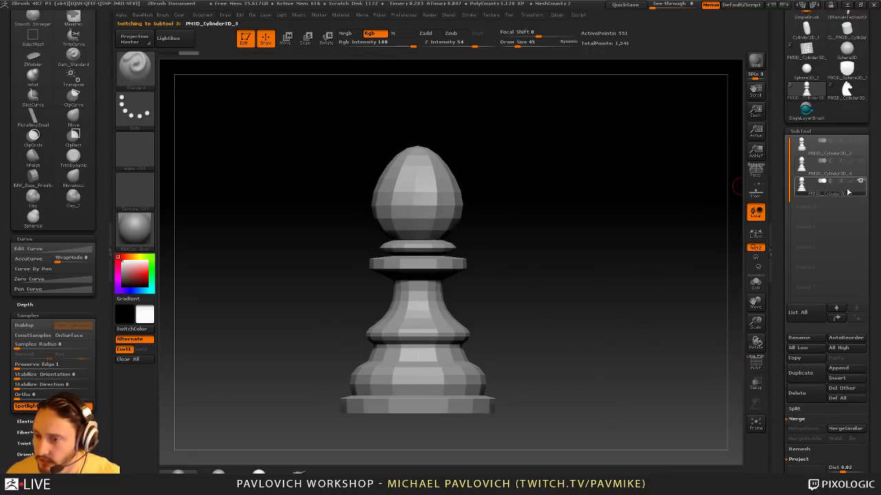
drag(607, 223, 605, 222)
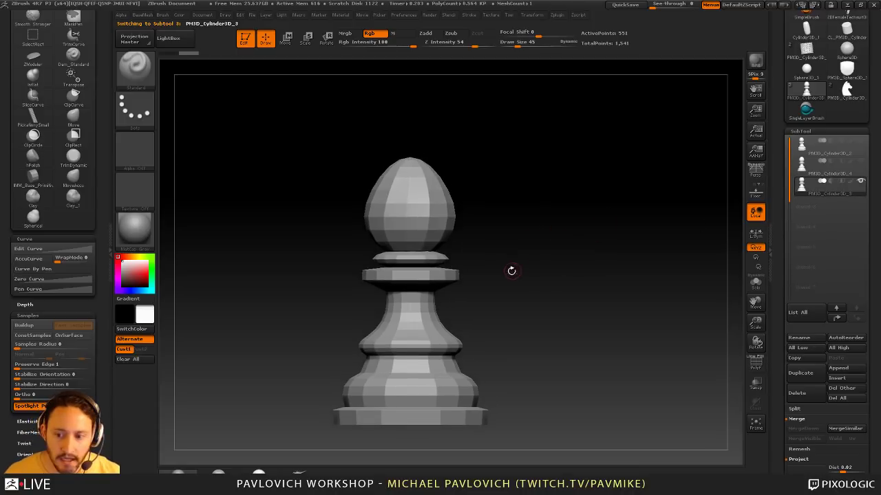
alt+drag(514, 268, 525, 263)
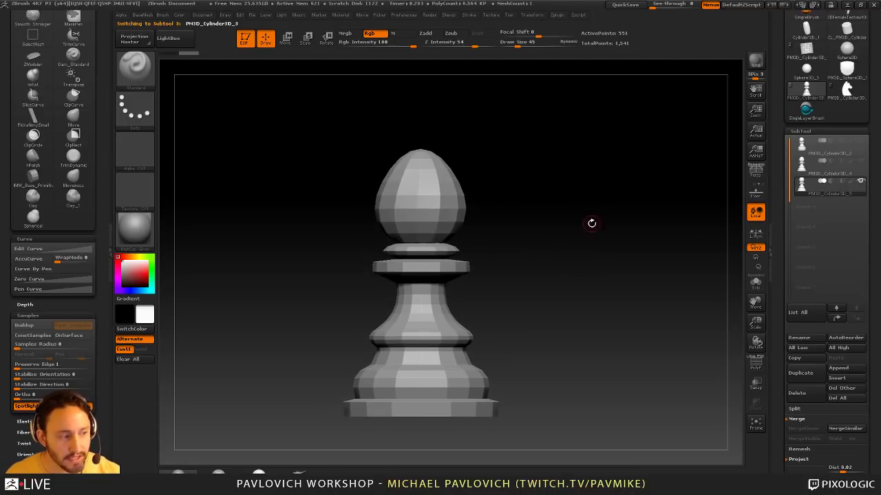
mouse_move(598, 218)
mouse_down()
mouse_move(574, 240)
mouse_move(546, 220)
mouse_up()
Hide the bishop copy's egg-shaped head with SelectRect and delete the hidden geometry
key(ctrl+shift)
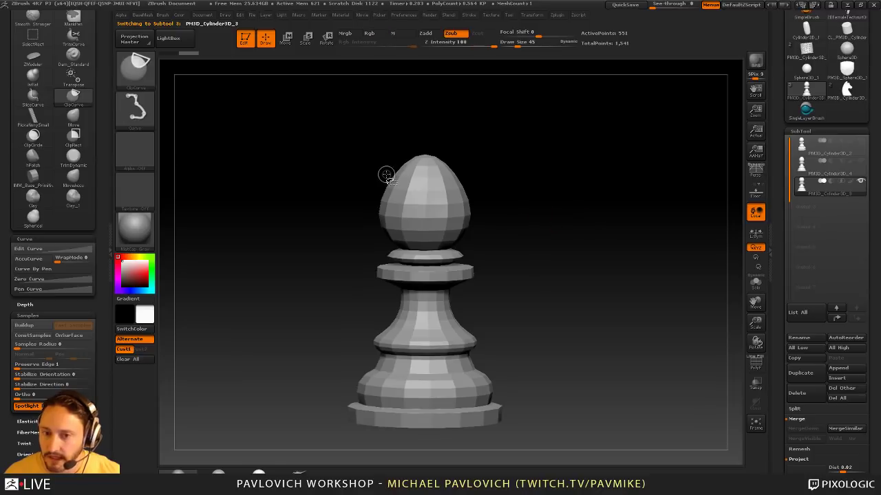
ctrl+shift+click(151, 79)
ctrl+shift+click(314, 83)
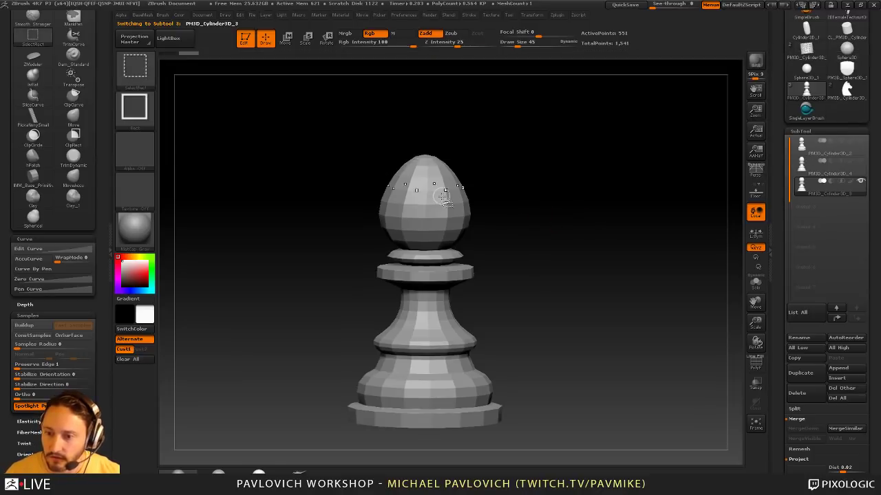
ctrl+shift+click(439, 191)
ctrl+shift+drag(606, 173, 622, 201)
key(1)
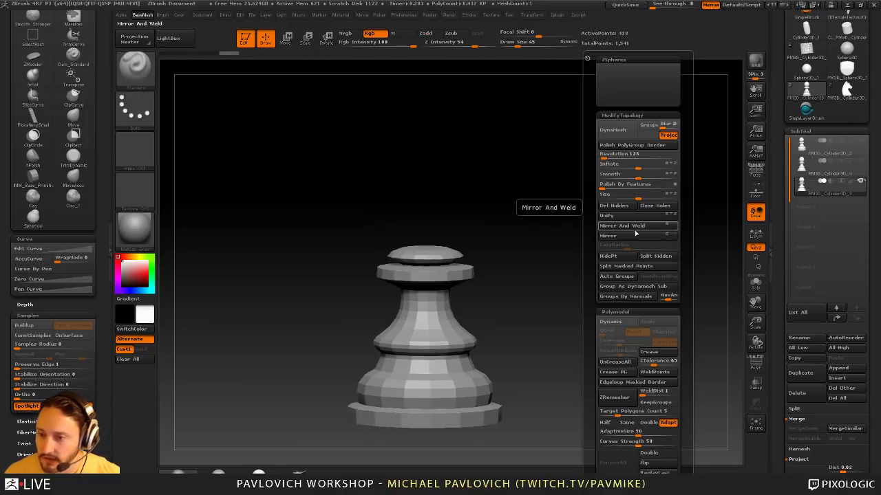
click(623, 208)
drag(535, 207, 541, 240)
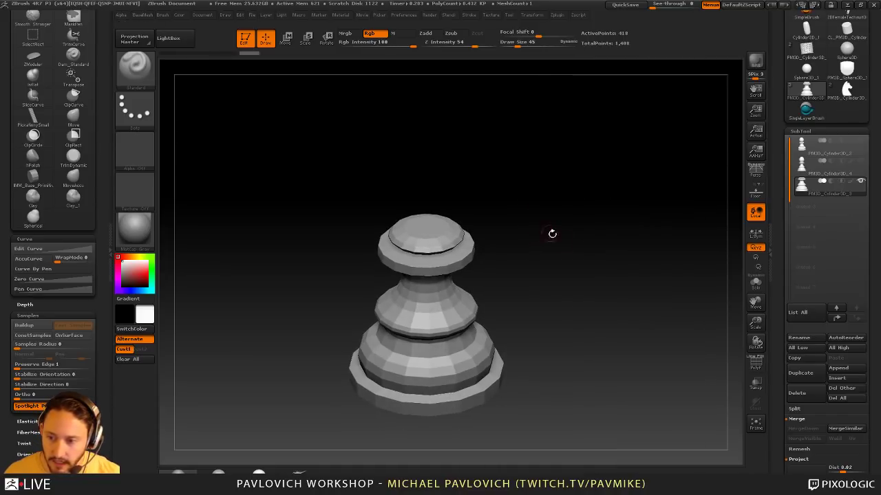
Display the polygroup wireframe and ready the ZModeler brush with the QMesh polygon action targeting Polygroup All
click(755, 366)
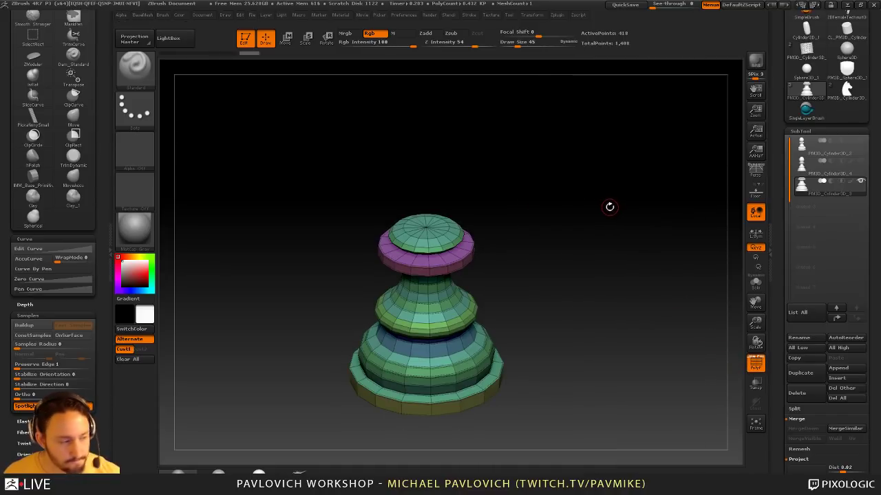
mouse_move(605, 206)
alt+mouse_down()
mouse_move(625, 248)
mouse_move(546, 263)
alt+mouse_up()
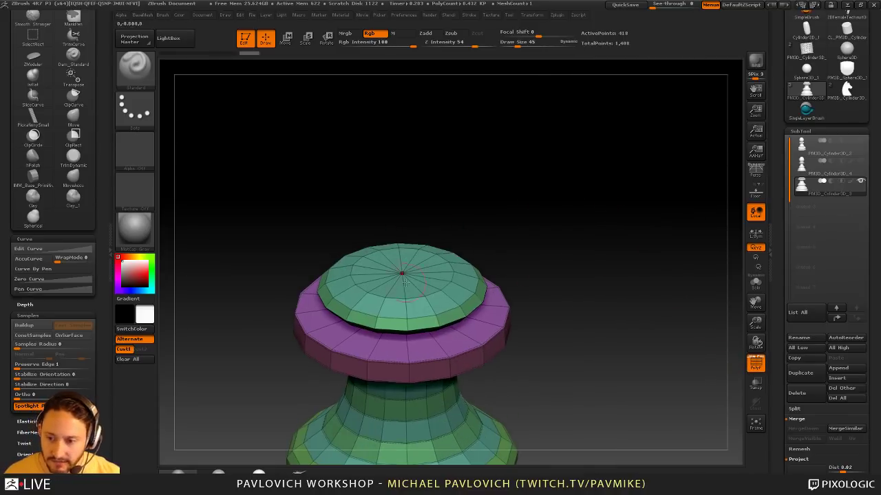
alt+drag(503, 228, 517, 238)
key(b)
key(z)
key(m)
key(space)
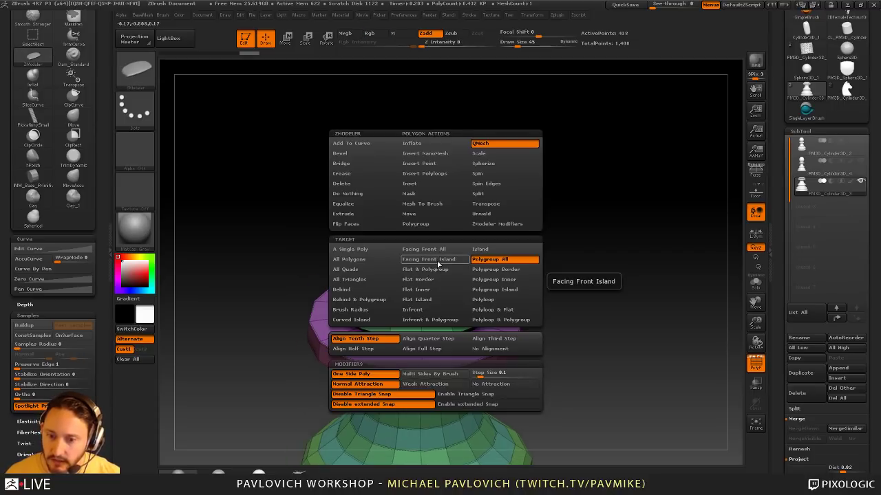
click(542, 280)
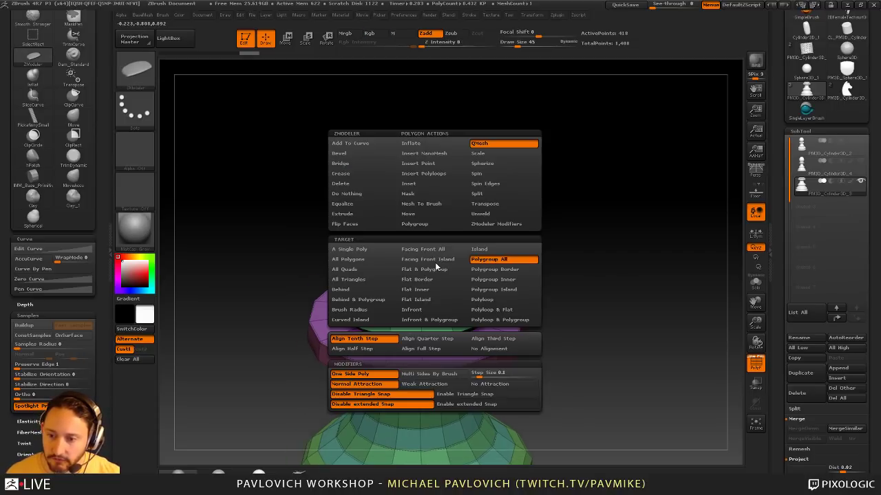
key(space)
click(431, 265)
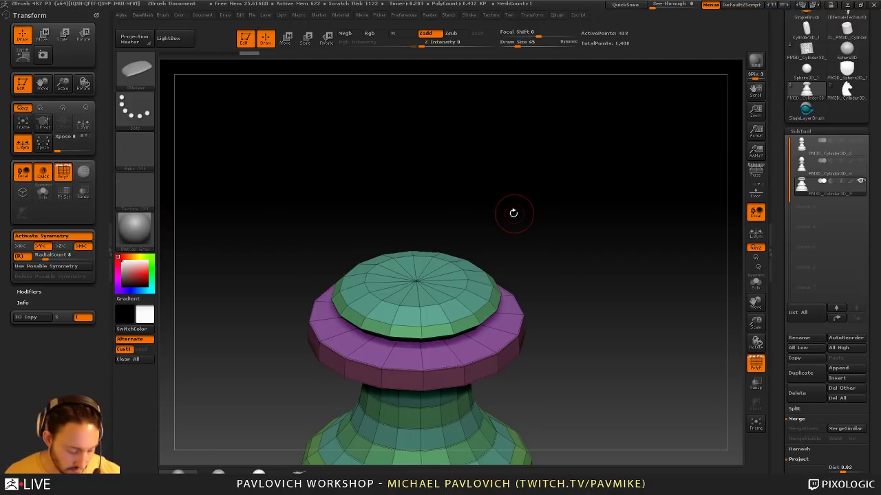
Turn off symmetry and mark the central triangles of the top cap as a temporary polygroup
key(x)
drag(509, 264, 534, 275)
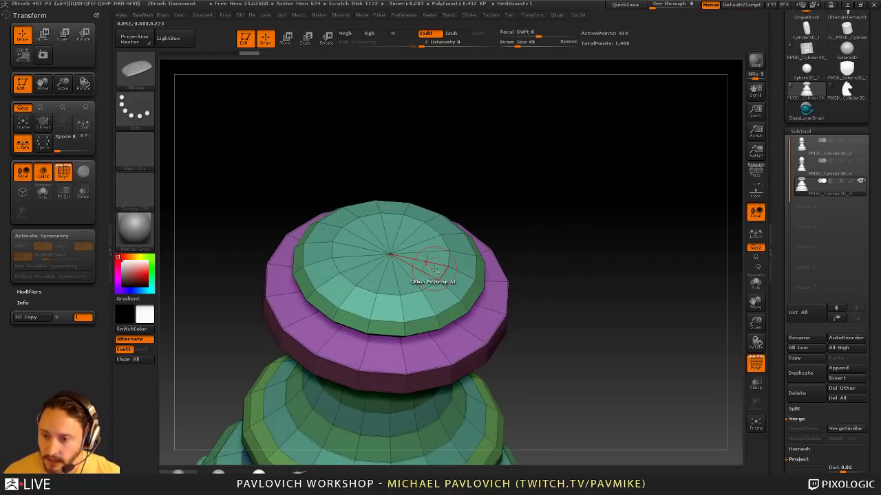
mouse_move(433, 269)
alt+mouse_down()
mouse_move(356, 239)
mouse_move(428, 241)
mouse_move(435, 257)
alt+mouse_up()
drag(492, 234, 505, 214)
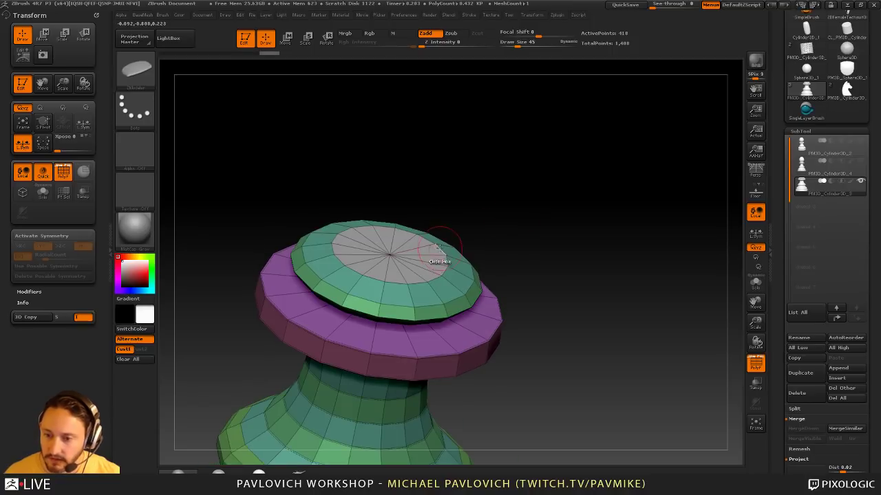
Pull the marked cap triangles upward with QMesh as a separate flat disc floating above the cap
key(space)
click(423, 260)
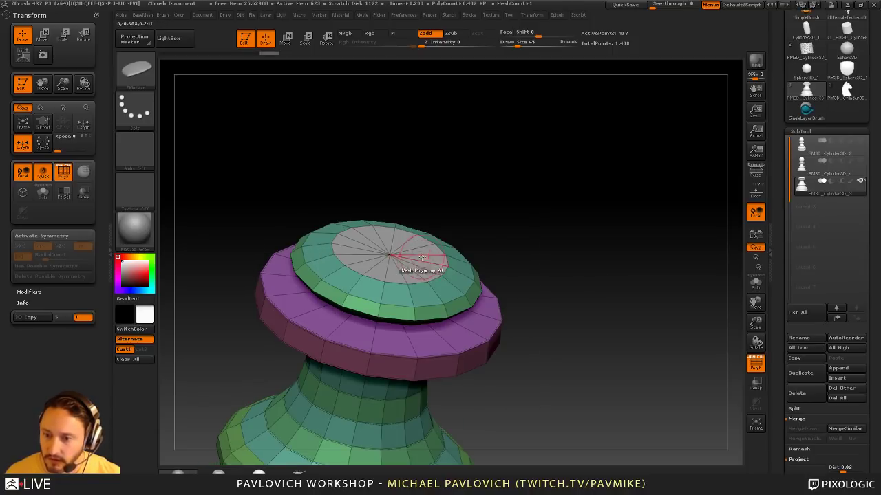
drag(426, 265, 439, 203)
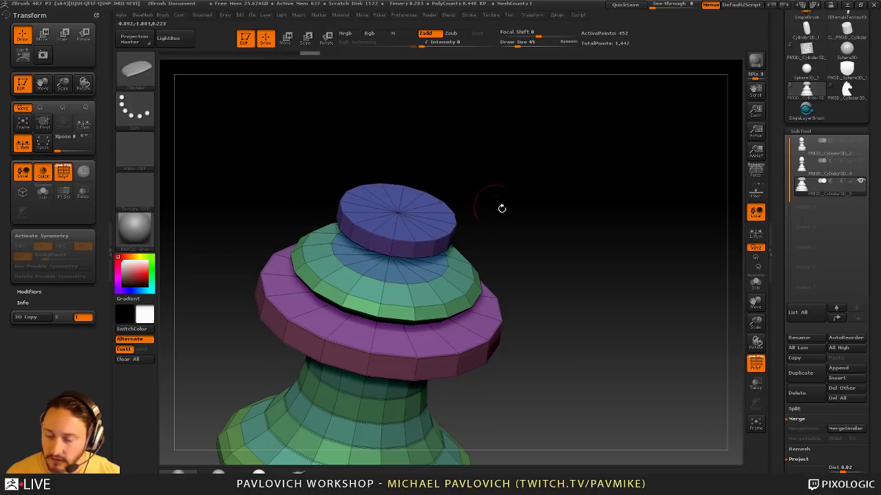
Isolate the floating disc, split the hidden base into its own subtool, and quicksave the project
mouse_move(501, 209)
shift+mouse_down()
mouse_move(479, 198)
mouse_move(512, 222)
shift+mouse_up()
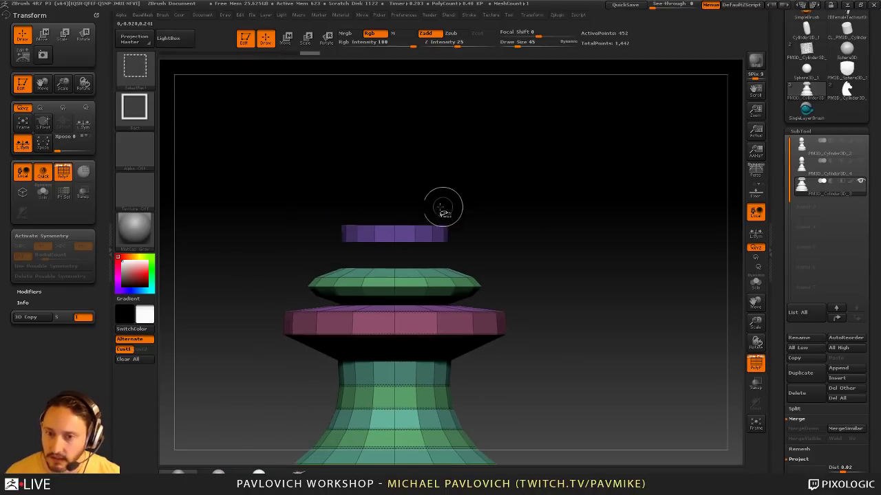
ctrl+shift+drag(293, 172, 520, 247)
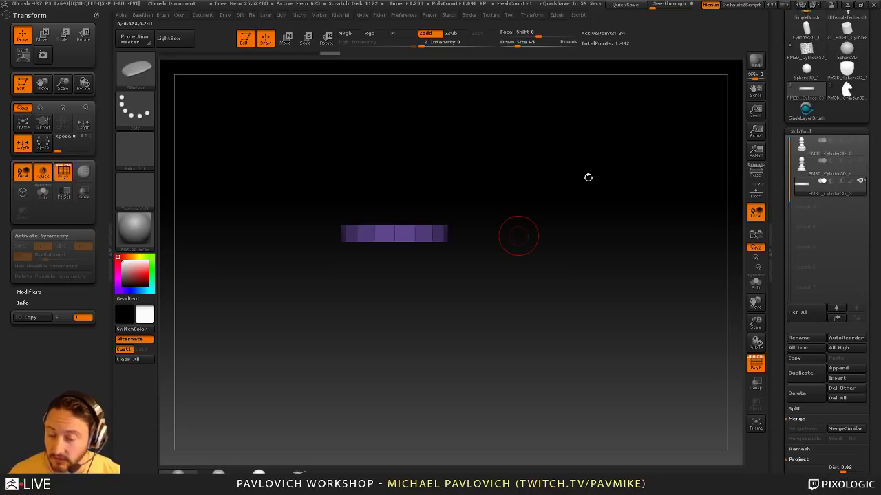
drag(589, 178, 598, 212)
key(2)
click(615, 257)
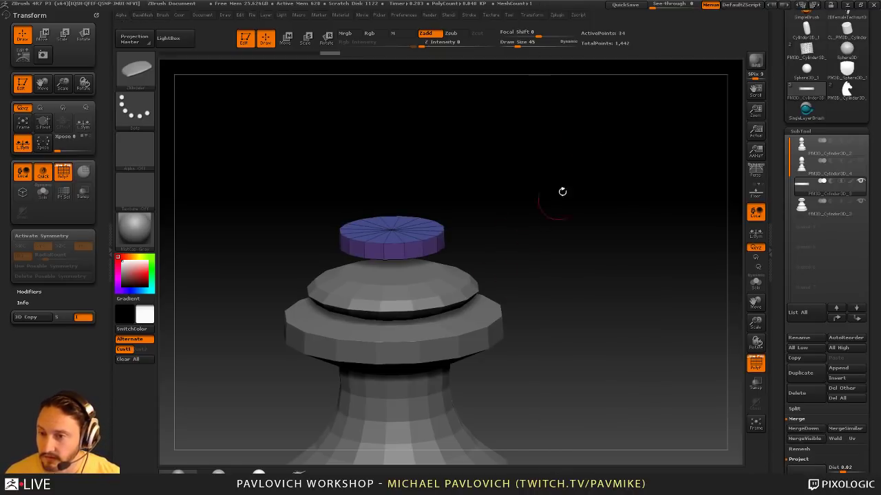
click(631, 6)
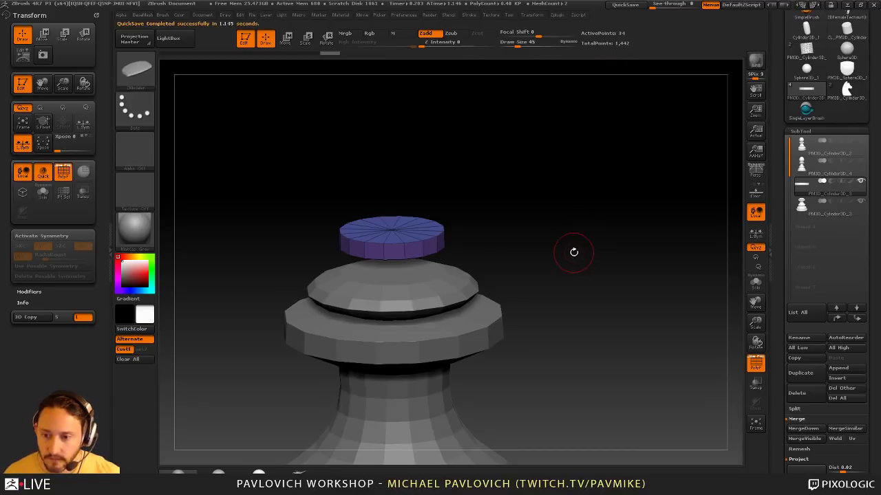
Place a vertical transpose scale line centred on the disc's underside, isolating the disc while aligning it
key(e)
drag(557, 257, 556, 215)
drag(481, 206, 483, 268)
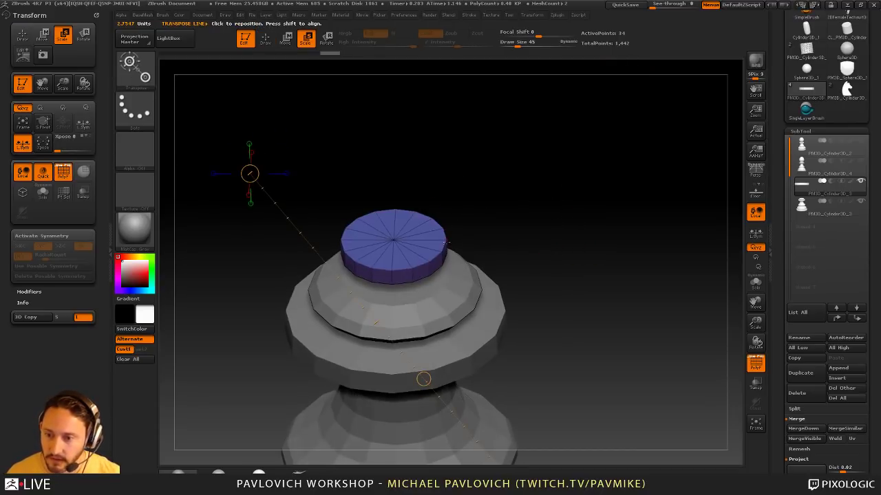
click(399, 236)
shift+drag(479, 213, 427, 208)
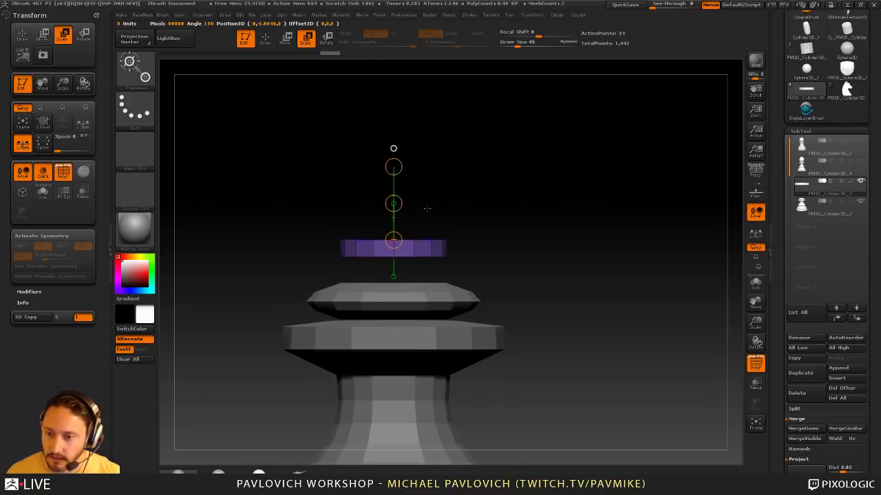
click(756, 284)
drag(626, 271, 621, 237)
click(446, 256)
click(393, 253)
shift+drag(527, 246, 533, 264)
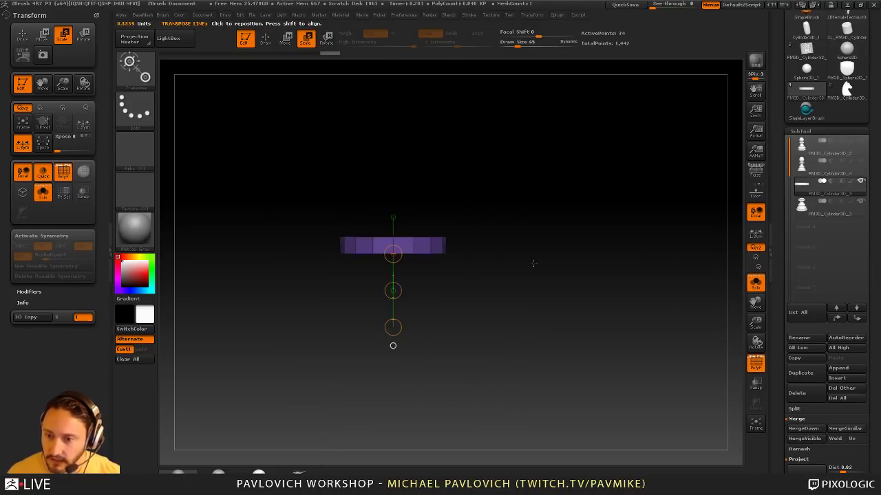
click(761, 282)
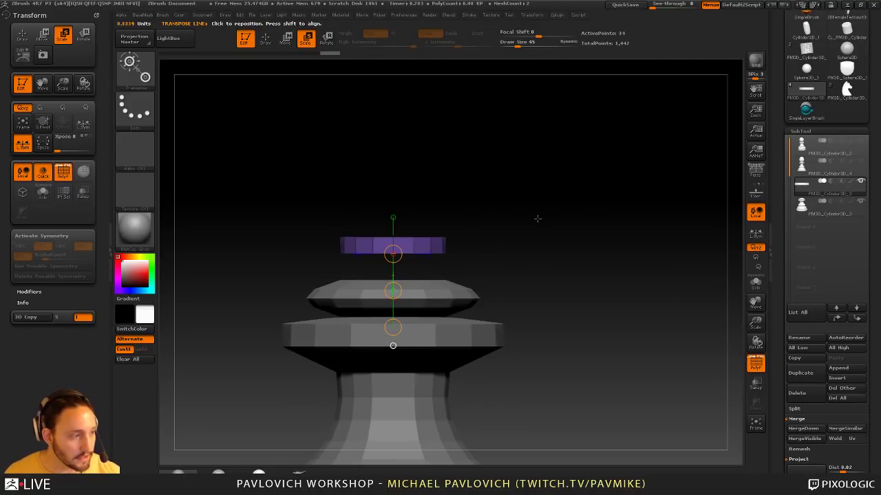
Scale the disc up to about the width of the wide collar and seat it just above the upper ring
drag(401, 329, 399, 406)
key(w)
drag(395, 292, 397, 320)
Mask the disc's lower edge and move its top face straight up to form a tall cylinder
key(ctrl)
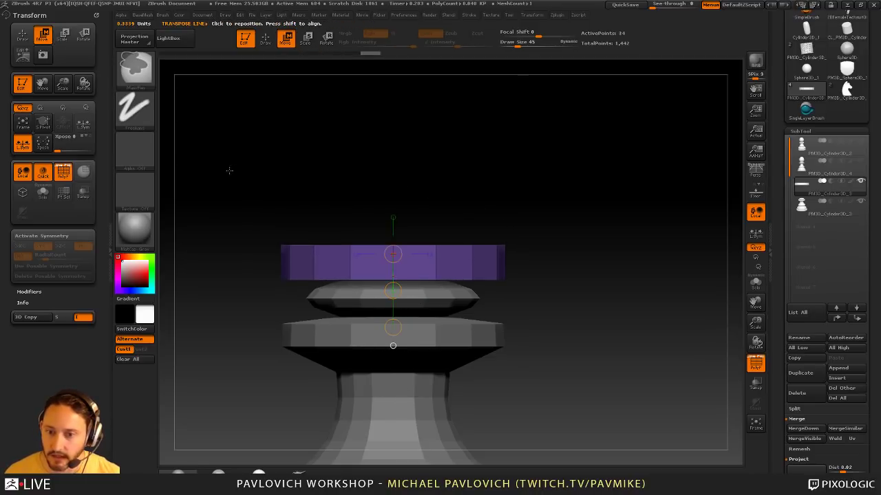
ctrl+drag(229, 170, 574, 284)
drag(430, 242, 436, 142)
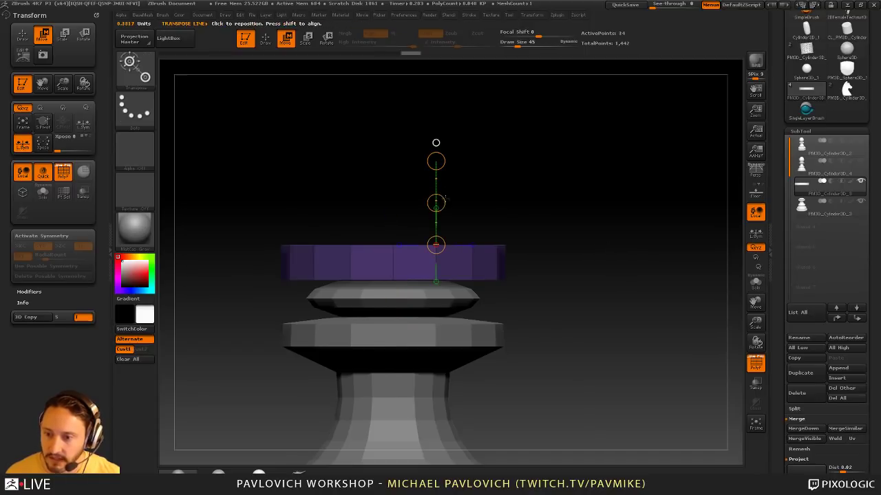
drag(436, 200, 450, 111)
key(q)
mouse_move(569, 166)
mouse_down()
mouse_move(575, 181)
mouse_move(643, 178)
mouse_move(584, 171)
mouse_move(603, 195)
mouse_move(603, 183)
mouse_up()
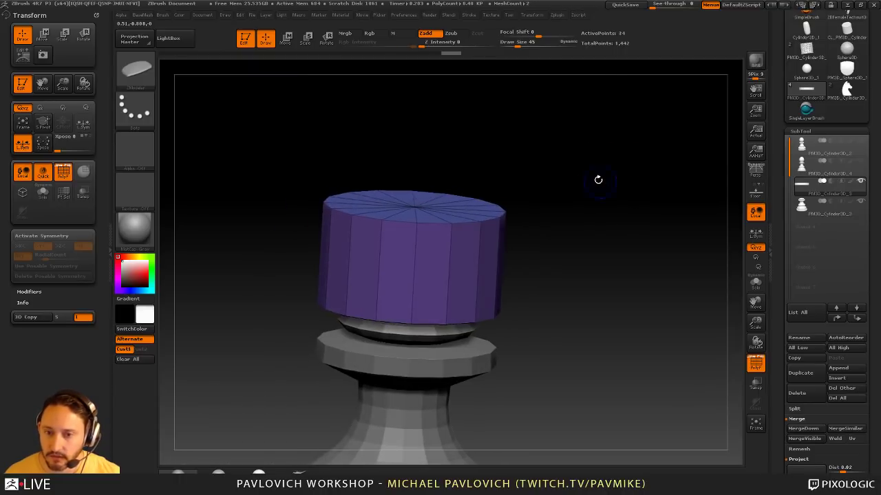
Isolate the cylinder's side wall with SelectLasso and delete its hidden end caps
ctrl+shift+click(135, 67)
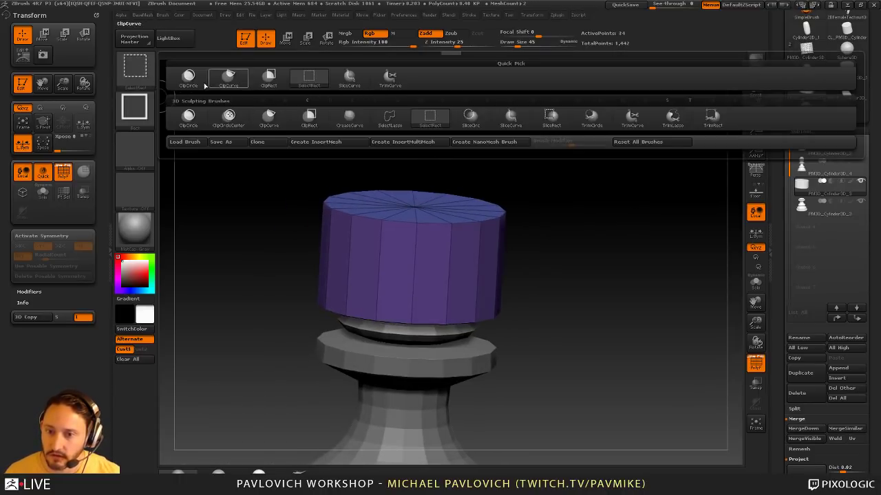
click(390, 118)
ctrl+shift+click(453, 267)
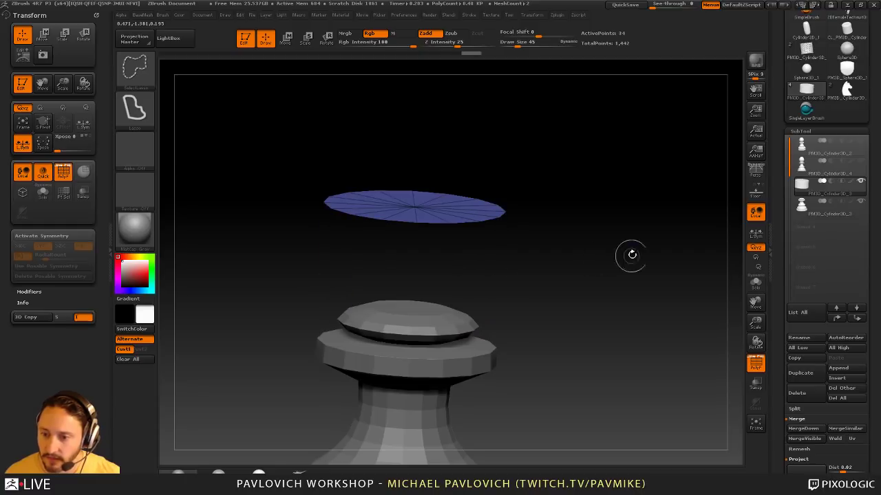
ctrl+shift+drag(633, 246, 662, 266)
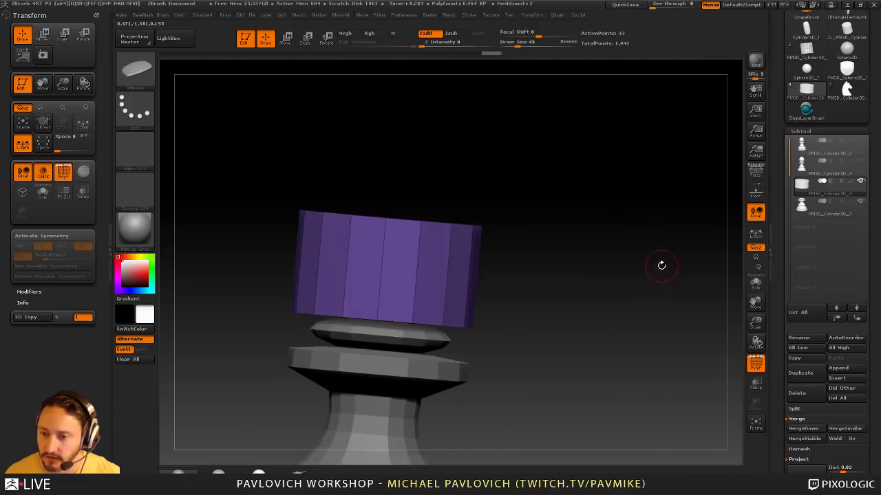
key(1)
click(639, 206)
Try to thicken the open cylinder wall with the ZModeler Extrude action targeting All Polygons, and undo the extrusion
drag(582, 211, 580, 244)
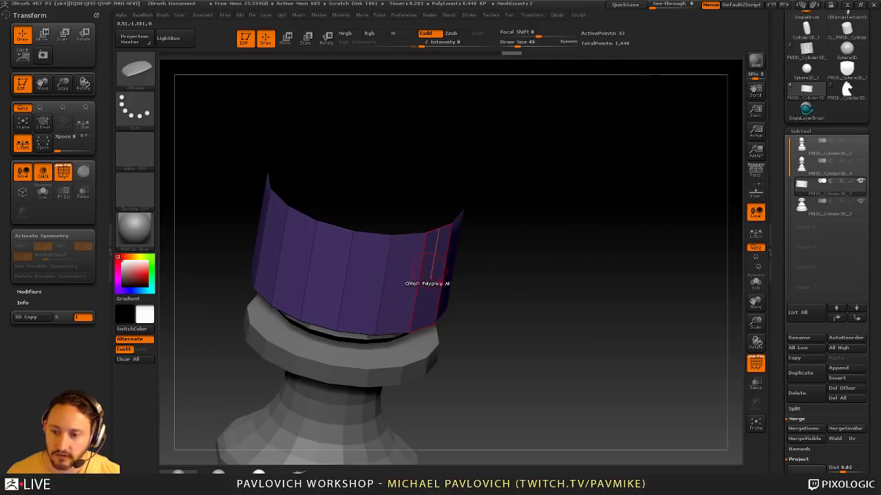
key(space)
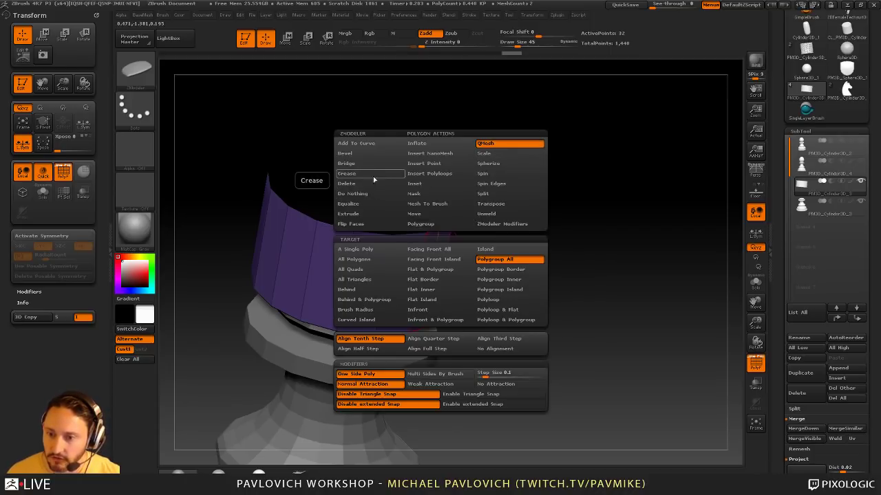
click(370, 214)
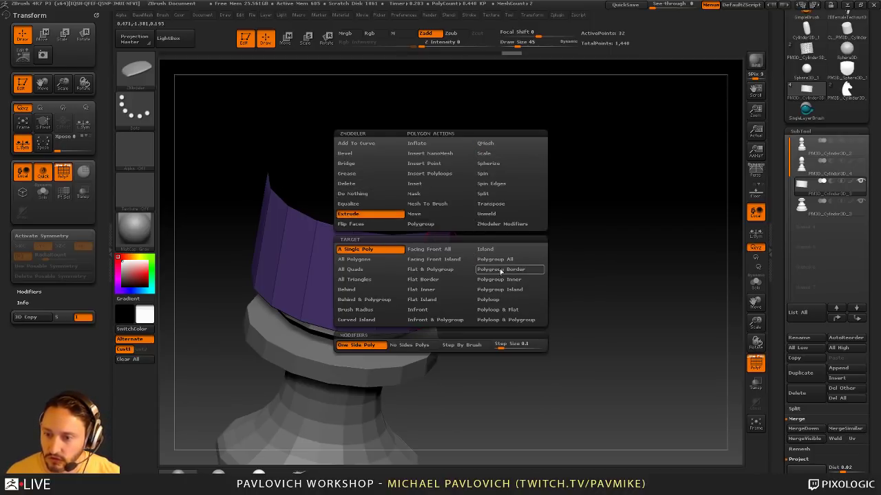
click(391, 262)
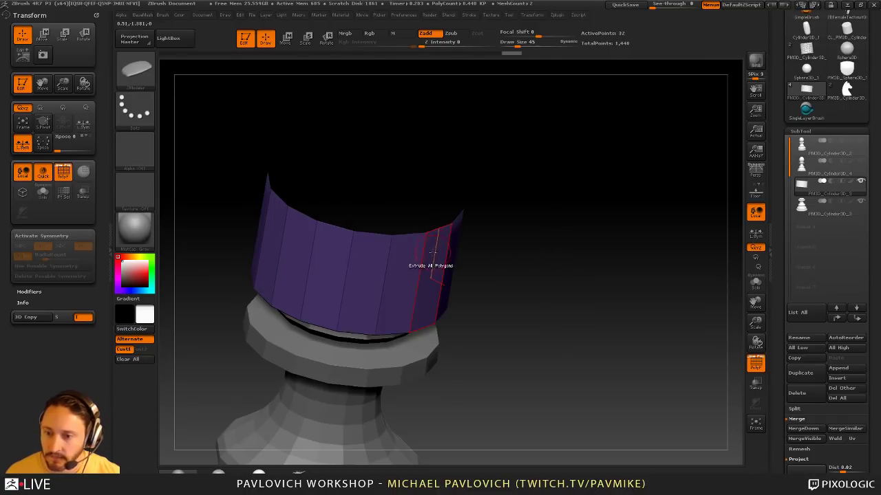
drag(431, 264, 509, 253)
key(ctrl+z)
Turn on double-sided display for the open cylinder wall
mouse_move(561, 246)
mouse_down()
mouse_move(560, 230)
mouse_move(530, 230)
mouse_move(555, 220)
mouse_move(615, 238)
mouse_move(639, 207)
mouse_move(635, 228)
mouse_move(594, 197)
mouse_move(559, 196)
mouse_move(446, 423)
mouse_up()
key(space)
click(596, 459)
Hide part of the cylinder wall with a selection brush and show the whole wall again
ctrl+shift+click(147, 71)
ctrl+shift+click(351, 82)
mouse_move(517, 173)
mouse_down()
mouse_move(519, 206)
mouse_move(536, 244)
mouse_move(533, 232)
mouse_up()
ctrl+alt+shift+drag(434, 117, 289, 254)
drag(527, 243, 517, 186)
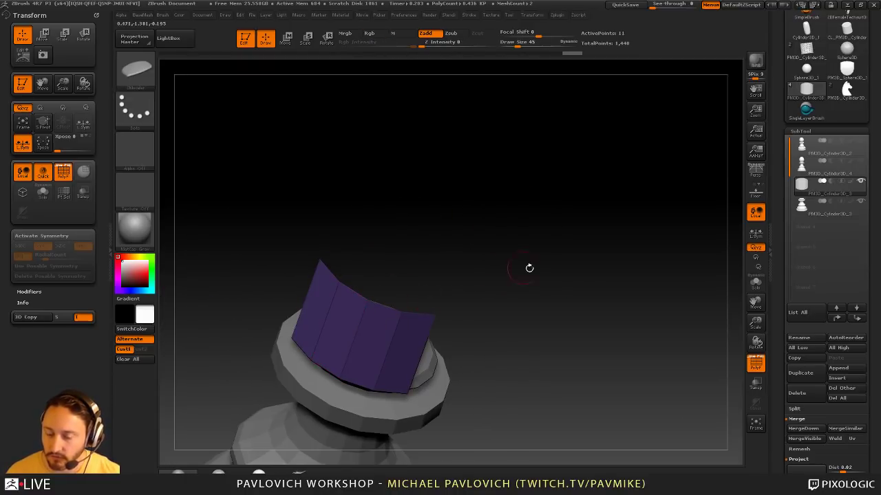
drag(529, 267, 596, 232)
ctrl+shift+click(615, 262)
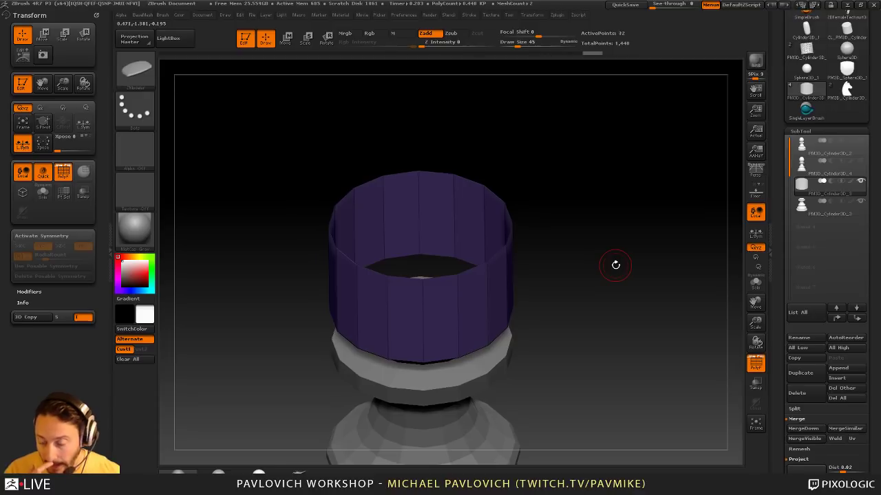
drag(588, 187, 595, 210)
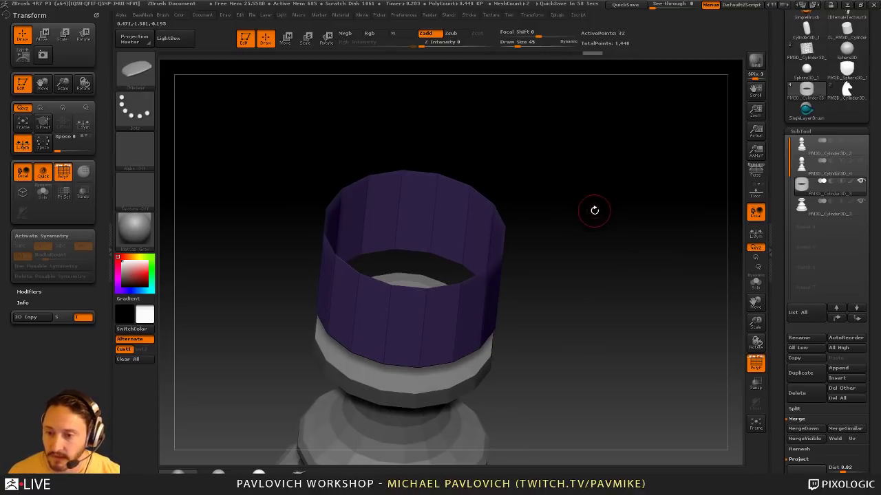
click(47, 236)
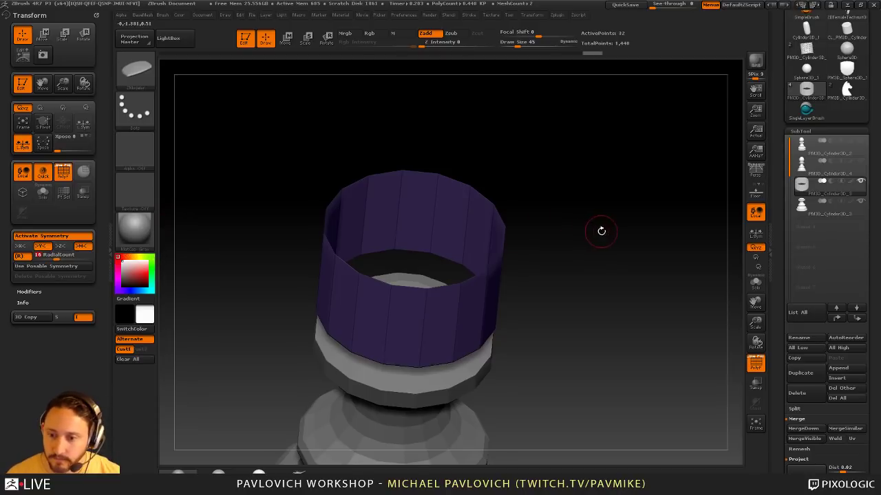
alt+drag(601, 230, 595, 228)
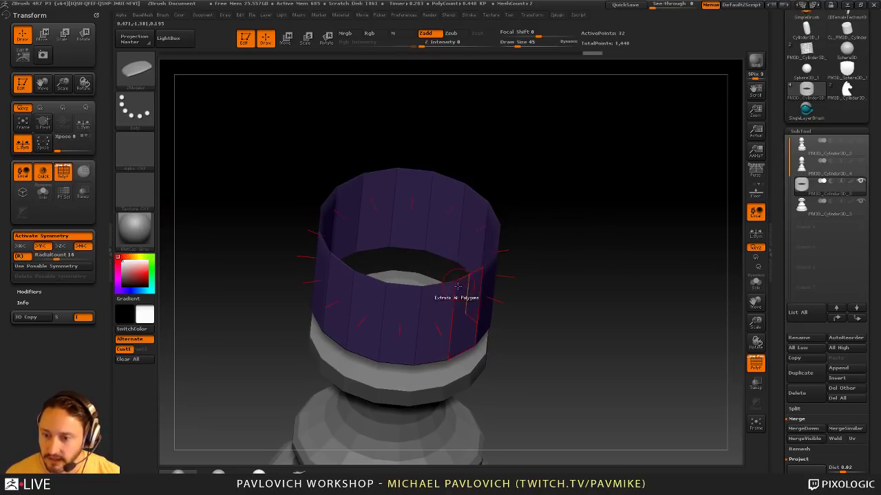
key(space)
click(445, 254)
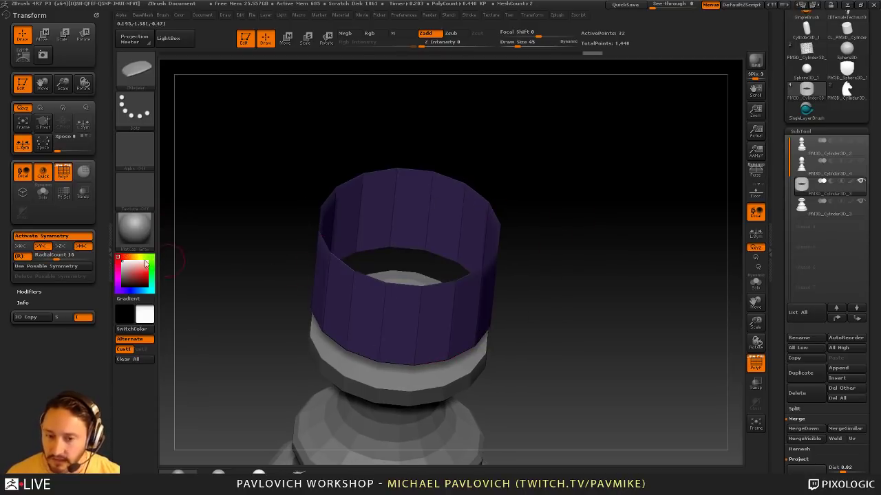
key(x)
Insert a single edge loop around the cylinder wall a little below its upper rim with the ZModeler Insert action
drag(558, 238, 452, 322)
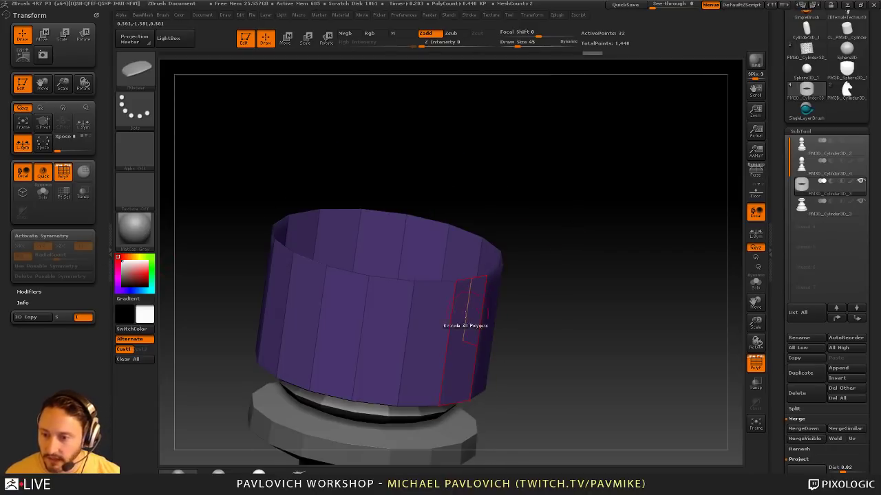
key(space)
click(451, 245)
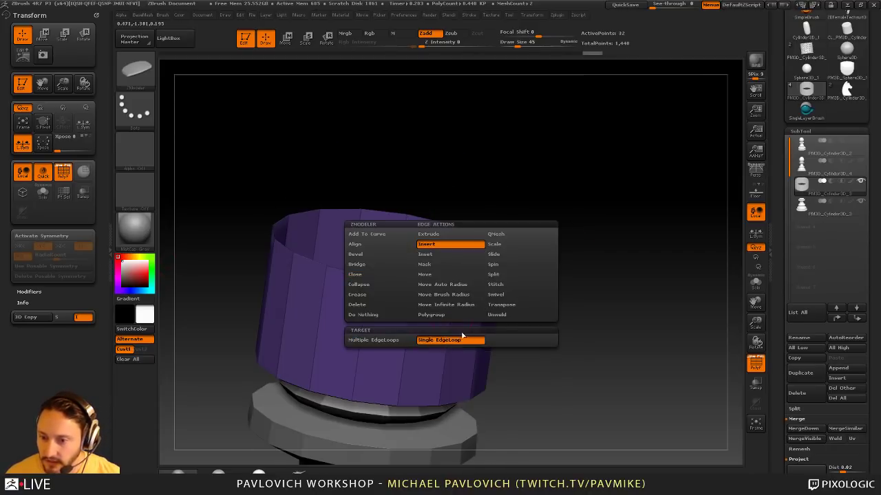
click(461, 340)
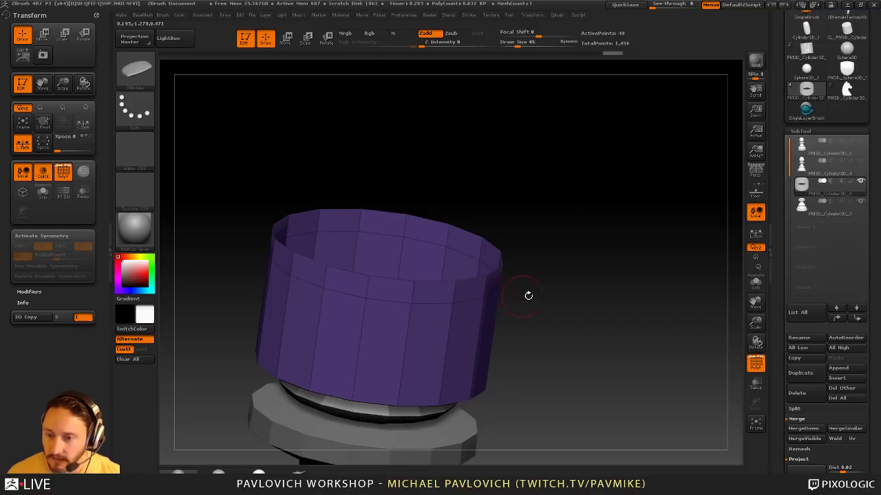
Activate radial symmetry around Y with a count of 8 and set the ZModeler polygon action to Delete, A Single Poly
alt+drag(544, 280, 548, 268)
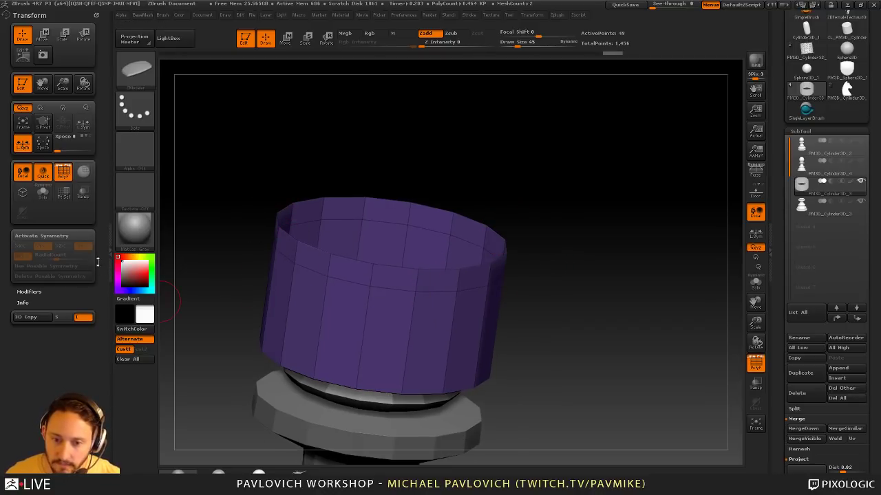
click(55, 237)
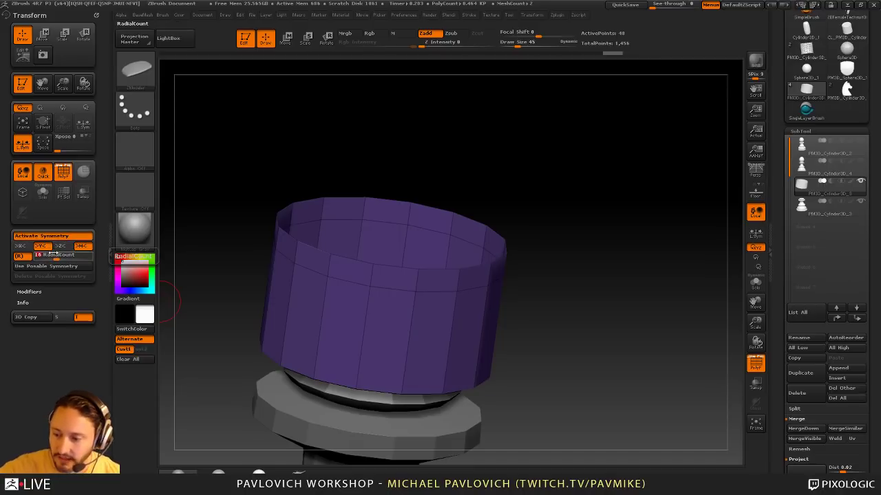
drag(200, 292, 275, 289)
alt+click(394, 278)
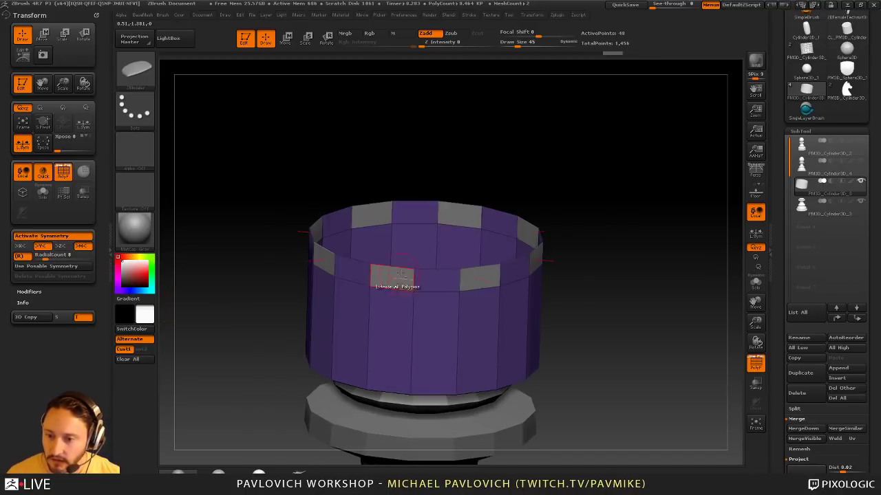
drag(612, 237, 633, 233)
key(space)
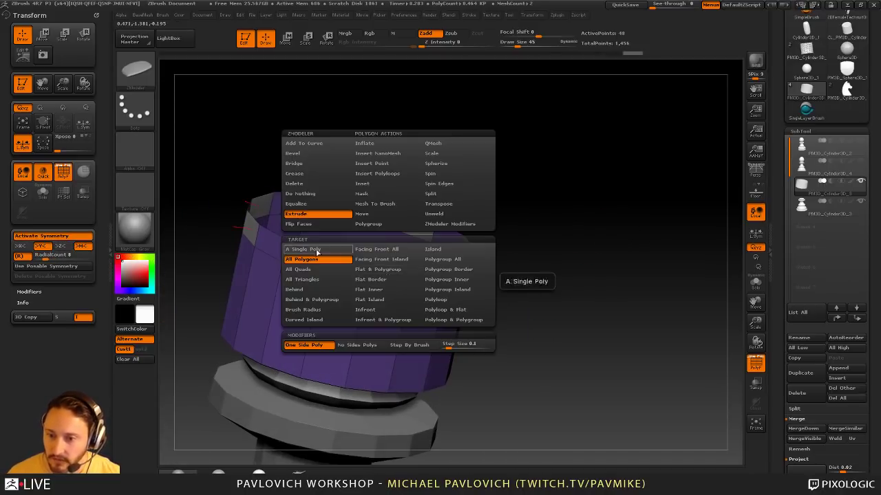
click(316, 184)
click(311, 250)
Try to delete alternate polygons in the upper band with eightfold radial symmetry, and undo the deletion
click(395, 274)
drag(541, 249, 555, 254)
key(ctrl+z)
key(ctrl+z)
click(401, 277)
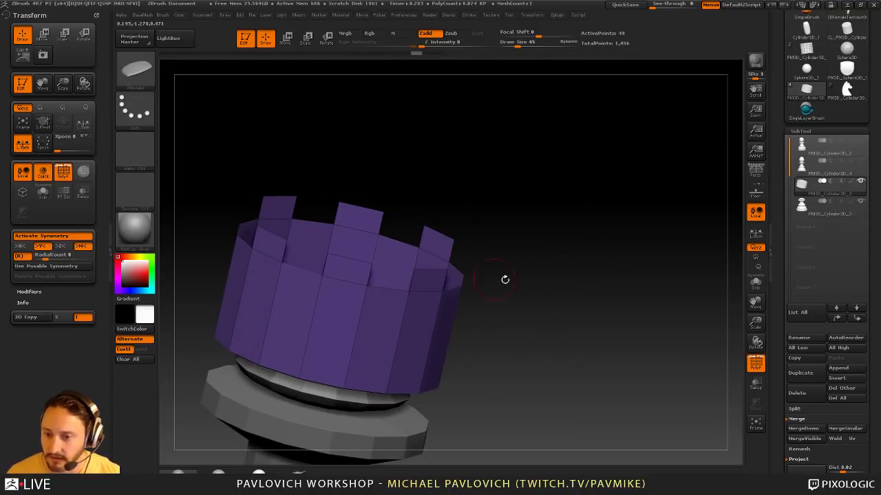
key(ctrl+z)
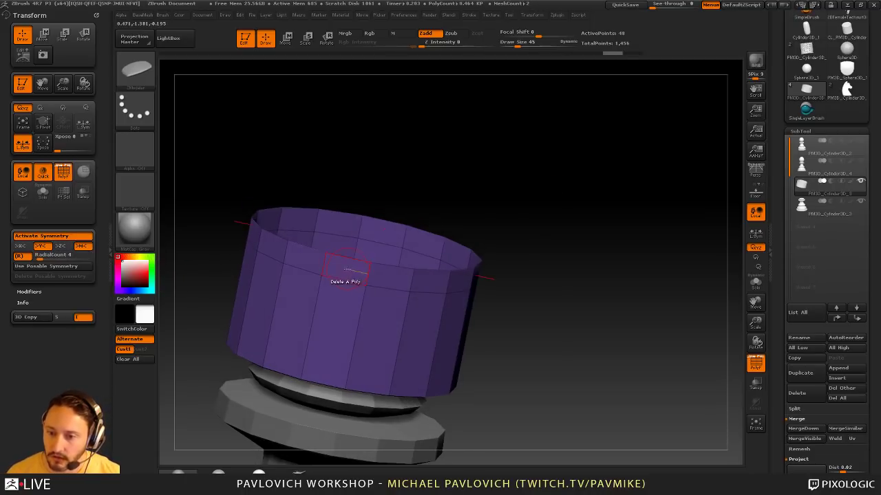
Set the radial count to 4 and delete evenly spaced polygons from the upper band to cut four notches
click(346, 277)
drag(585, 199, 596, 240)
Thicken the notched wall with the ZModeler QMesh action targeting Polygroup All
key(space)
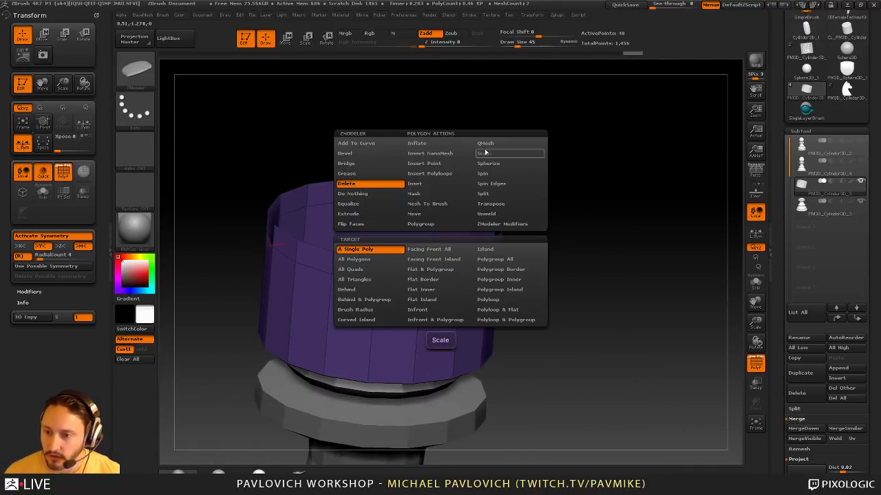
click(485, 144)
click(495, 259)
drag(439, 266, 430, 258)
Turn off double-sided display for the thickened crown
key(2)
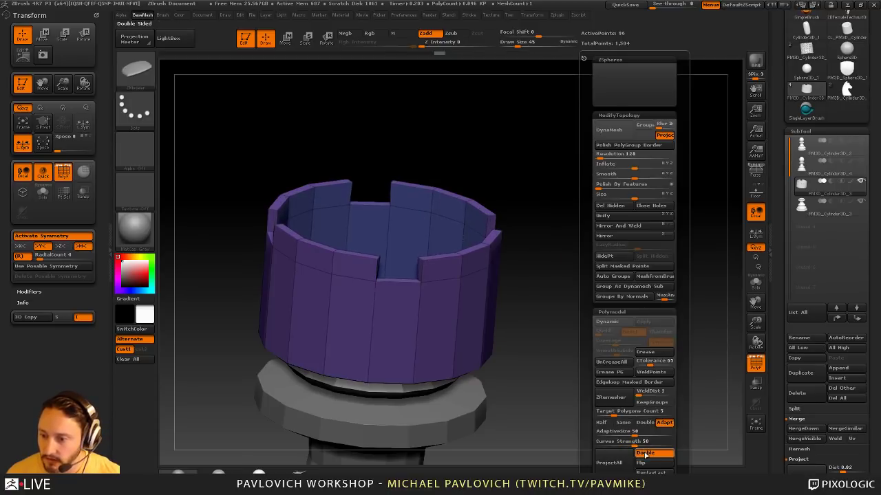
click(646, 455)
click(641, 463)
drag(607, 267, 661, 236)
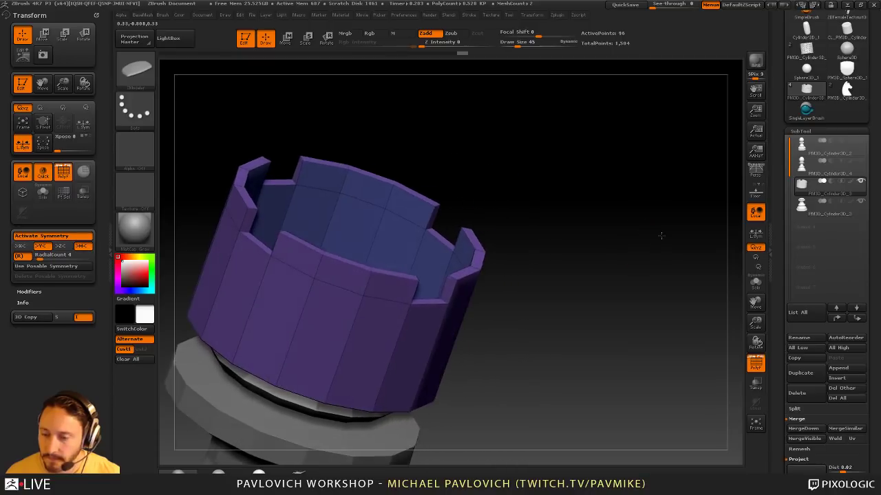
Insert a single edge loop around the inner wall of the rook's crown, below the battlements
key(space)
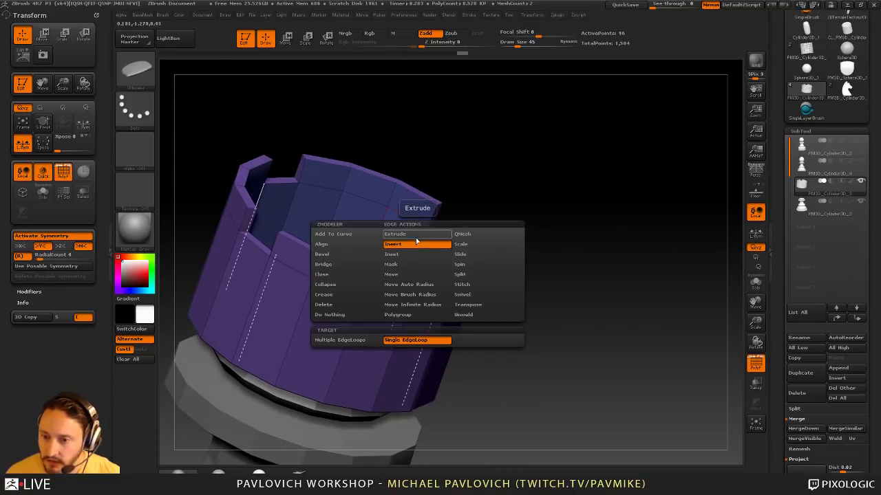
click(415, 248)
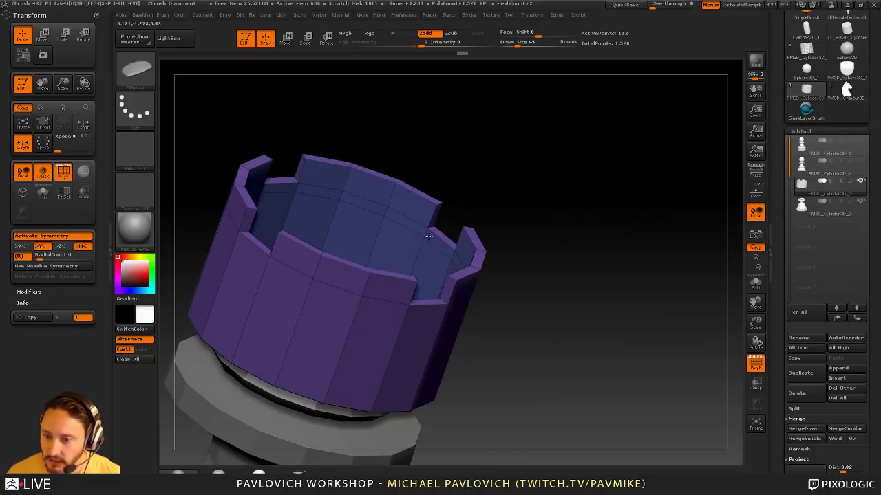
drag(478, 212, 510, 229)
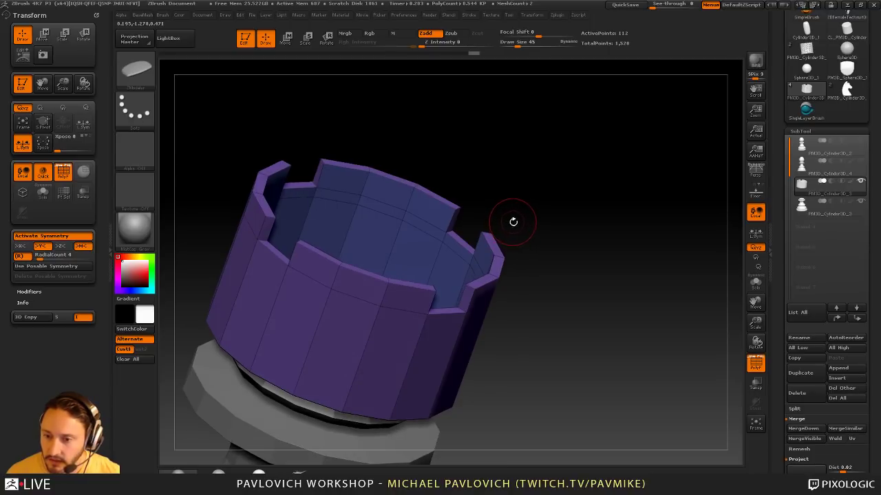
Set the ZModeler edge action to Delete with the EdgeLoop Complete target
key(space)
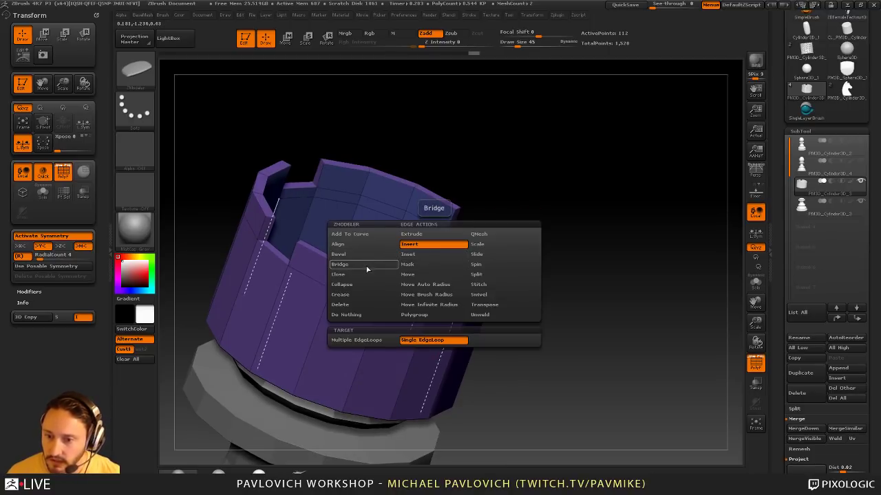
click(357, 305)
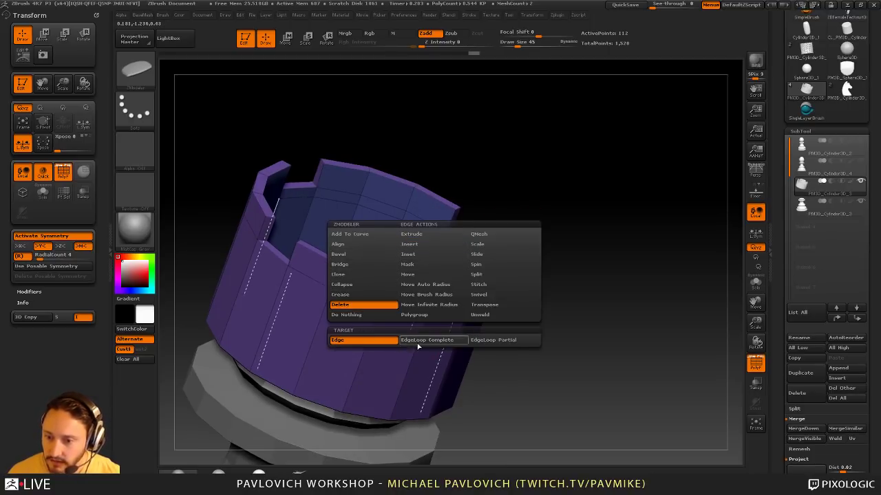
click(417, 340)
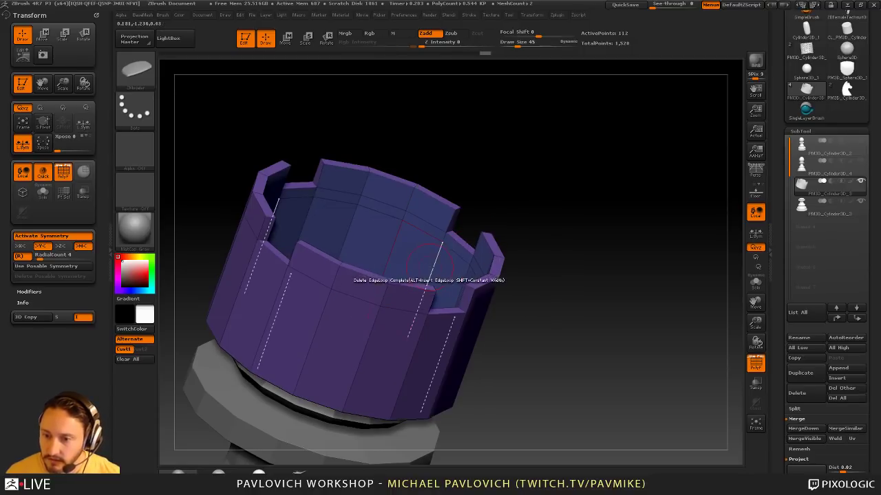
key(space)
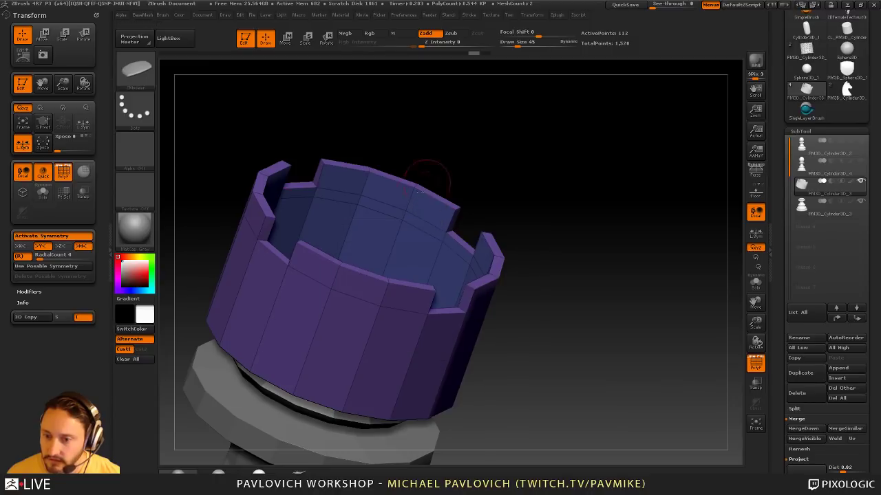
Delete the crown's inner wall polygons below the edge loop, using Delete on A Single Poly with a radial symmetry count of 16
key(space)
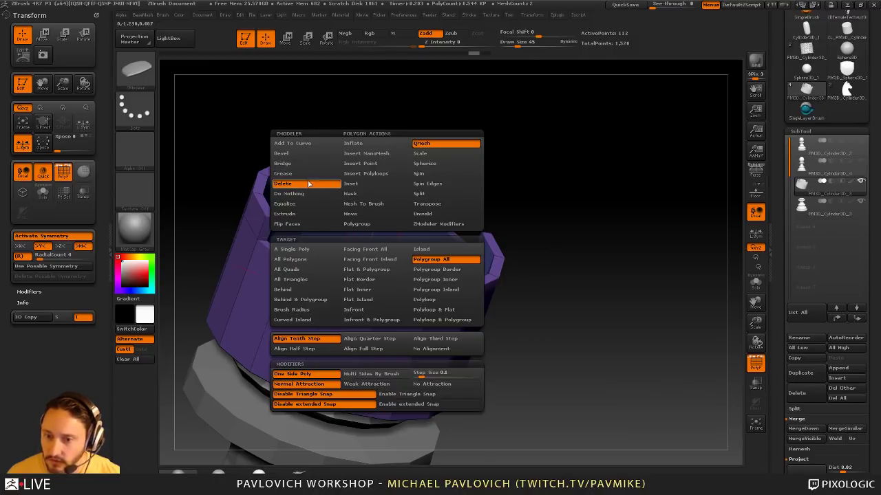
click(308, 183)
click(295, 250)
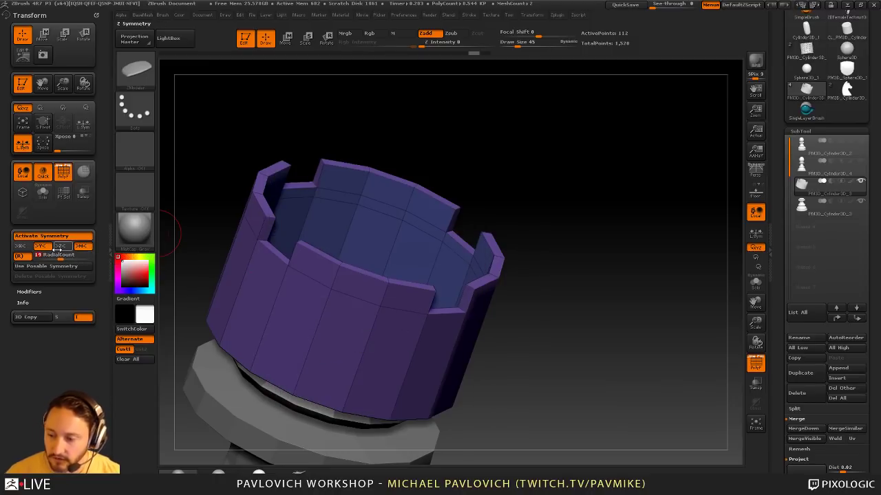
key(Return)
drag(525, 192, 495, 207)
click(424, 253)
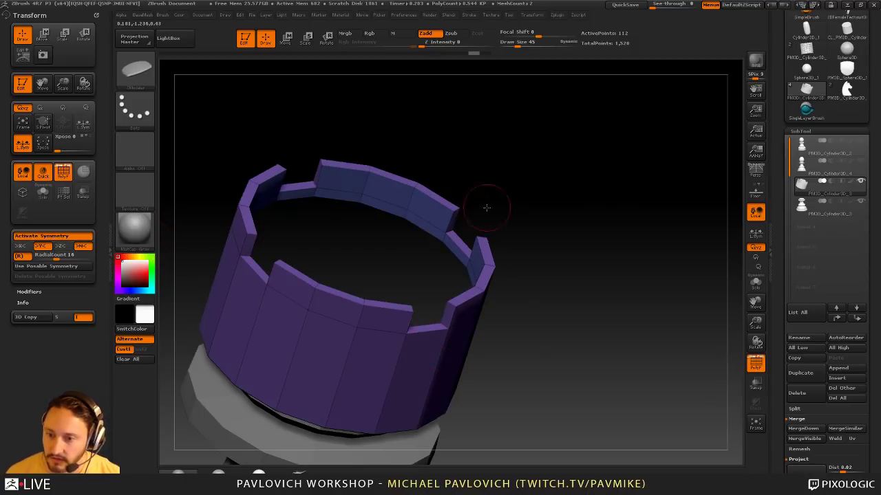
Turn off symmetry and cap the opening inside the crown with the edge Close action set to Convex Hole
drag(583, 201, 554, 198)
key(space)
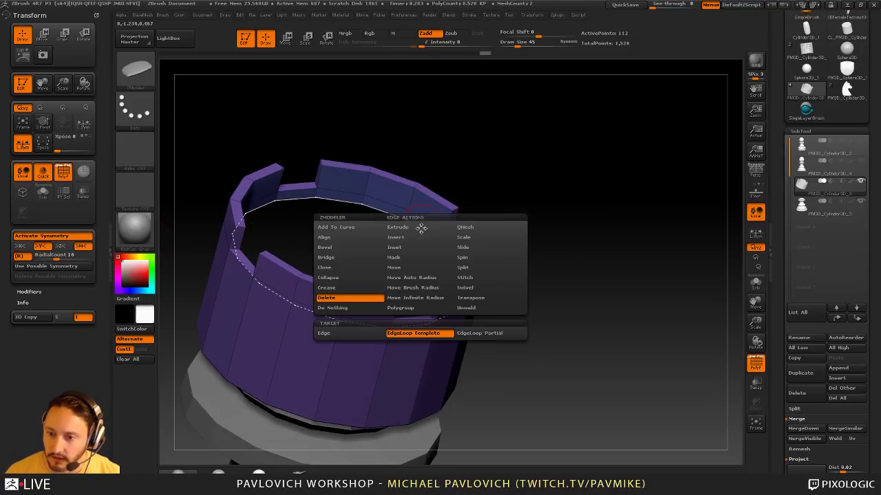
click(336, 241)
key(shift+x)
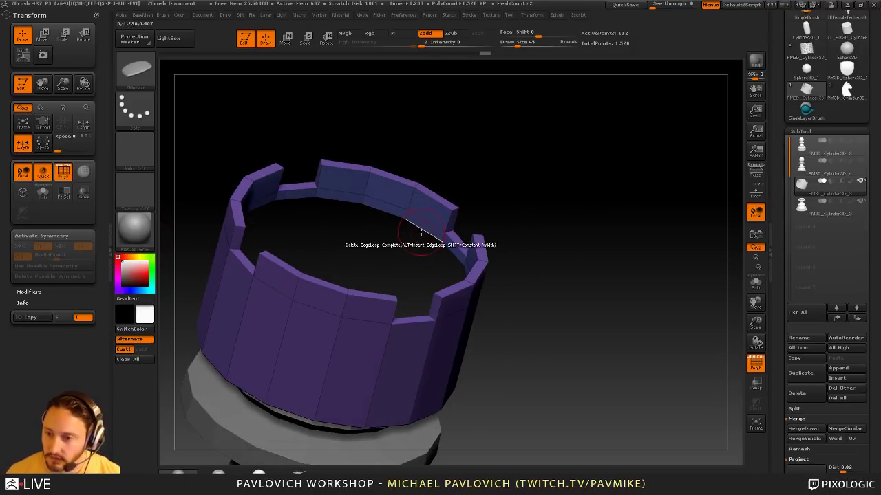
key(space)
click(350, 272)
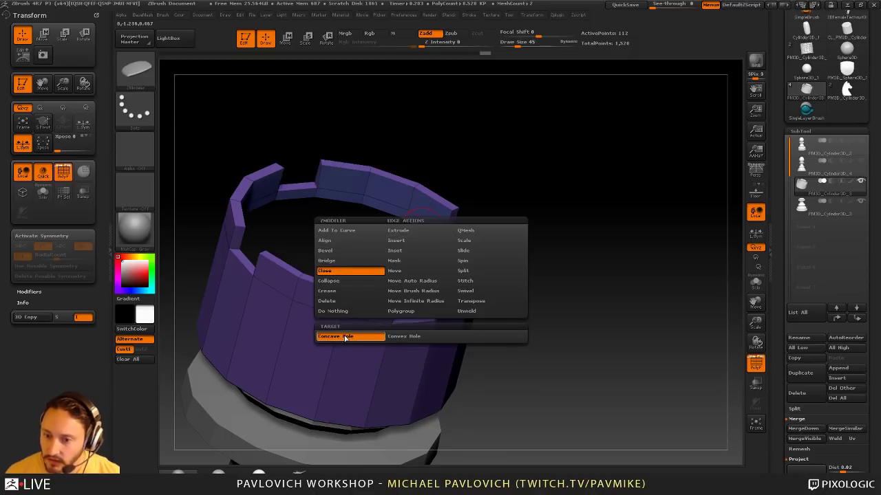
click(401, 337)
drag(530, 170, 511, 182)
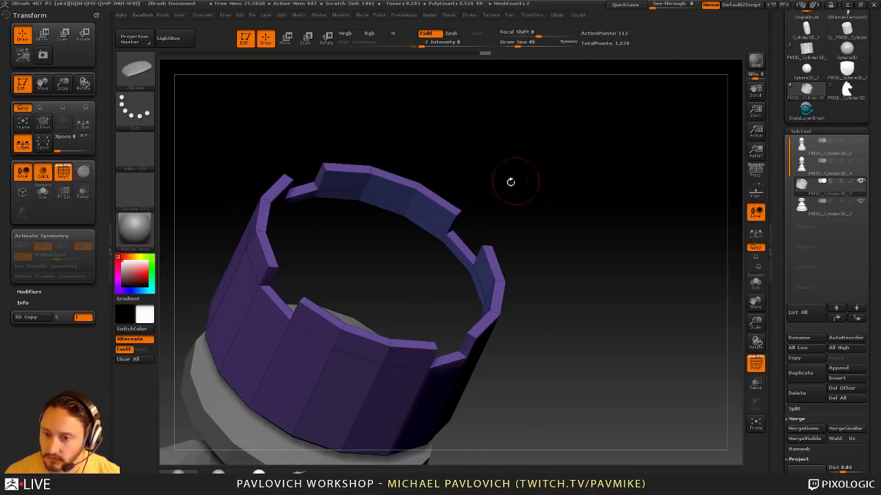
click(426, 232)
Isolate the crown in Solo mode and close the hole on its underside
drag(599, 277, 729, 285)
click(755, 282)
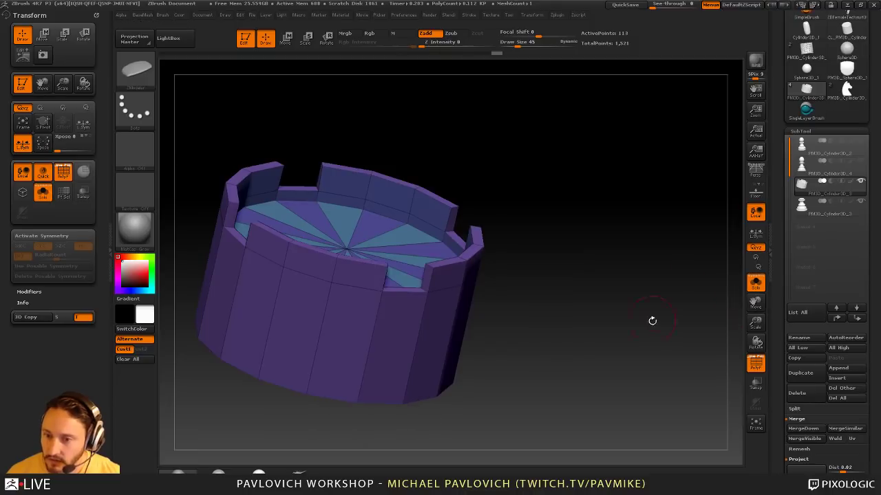
drag(653, 321, 393, 236)
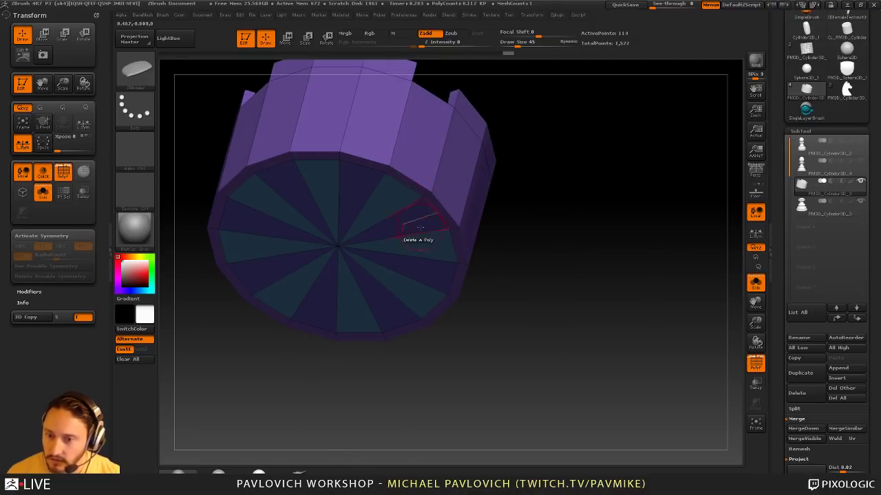
Isolate the cap polygons, assign them a single polygroup, and show the whole crown again
ctrl+shift+click(440, 225)
key(ctrl+w)
ctrl+shift+click(613, 217)
drag(628, 216, 610, 242)
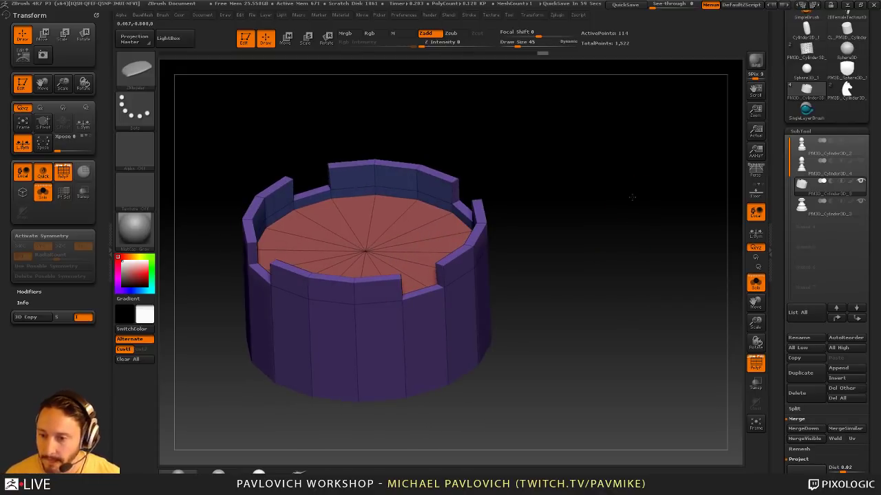
Turn on the crown's Dynamic Subdiv smoothing and crease its hard edges
mouse_move(631, 198)
mouse_down()
mouse_move(615, 191)
mouse_move(615, 211)
mouse_move(599, 206)
mouse_move(620, 209)
mouse_up()
key(d)
key(1)
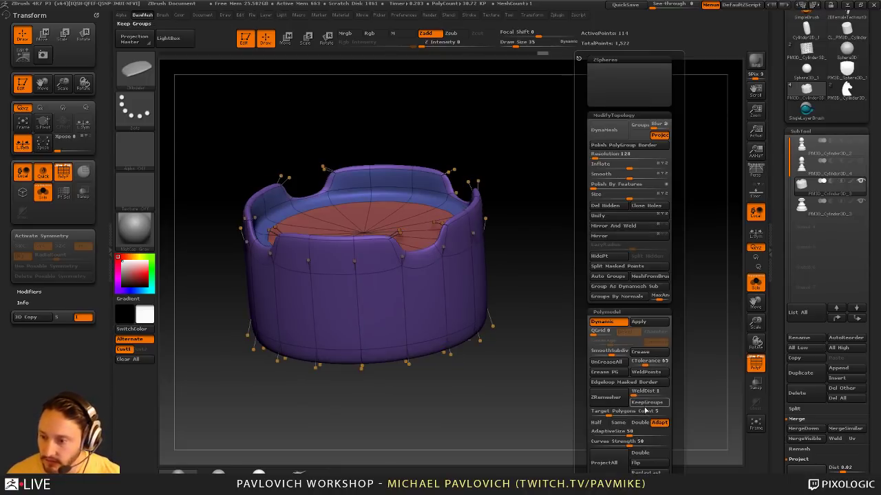
click(636, 354)
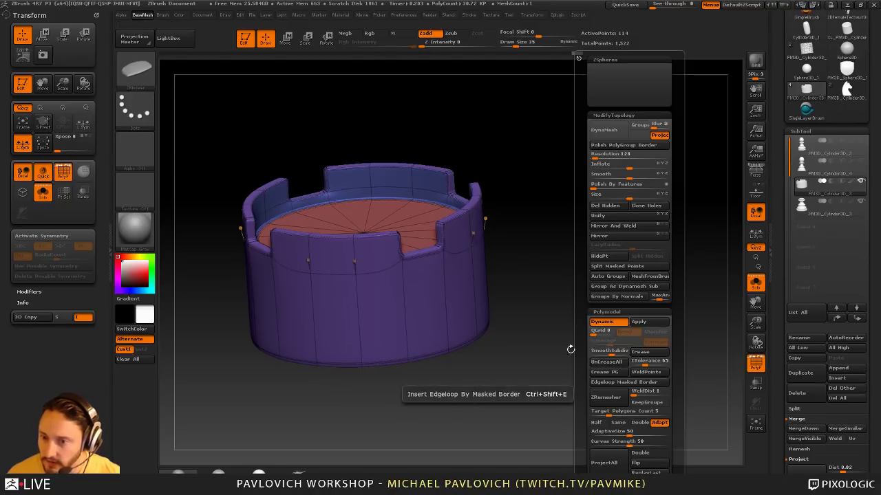
Hide the polyframe and leave Solo mode to show the smoothed crown on the full rook
click(752, 355)
mouse_move(629, 245)
alt+mouse_down()
mouse_move(631, 263)
mouse_move(614, 244)
alt+mouse_up()
mouse_move(614, 244)
mouse_down()
mouse_move(648, 254)
mouse_move(617, 247)
mouse_up()
click(755, 282)
drag(654, 282, 675, 209)
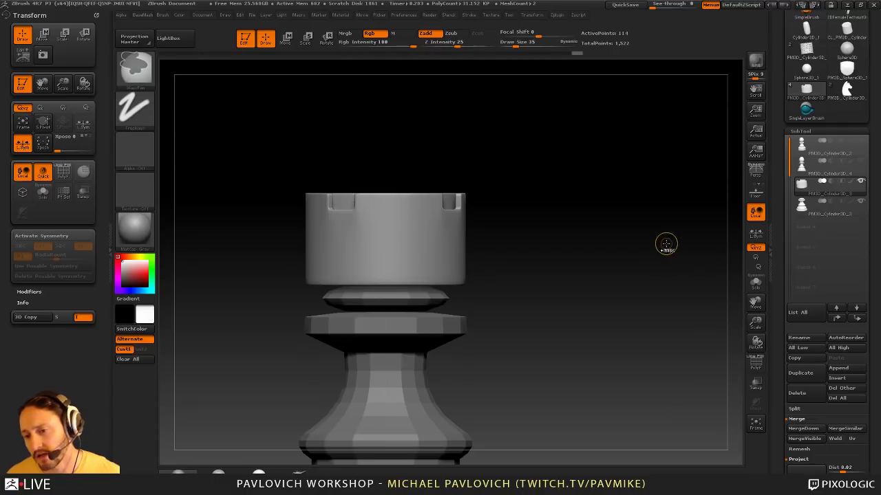
Turn off the crown's Dynamic Subdiv smoothing to return to the low-poly mesh
key(shift+z)
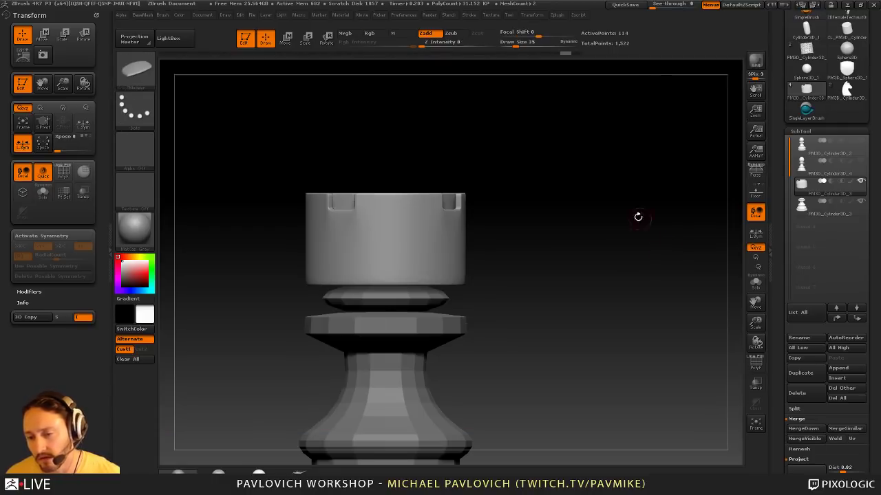
key(shift+d)
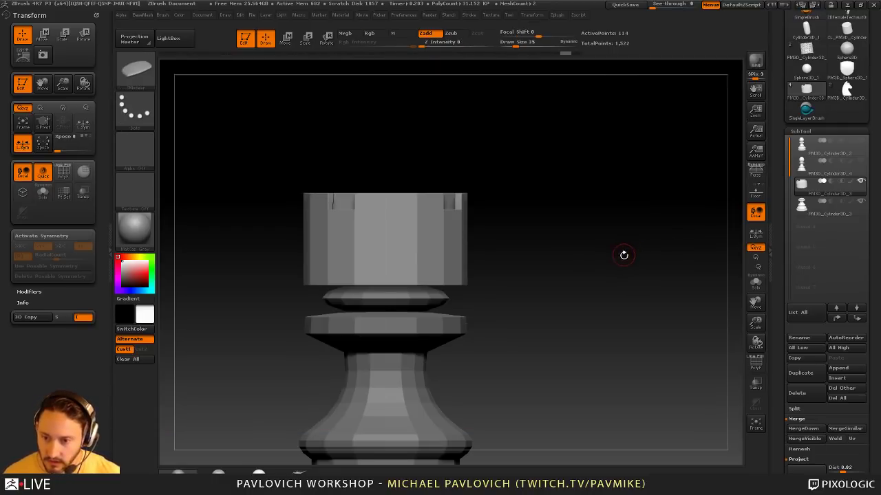
alt+drag(623, 255, 626, 246)
key(1)
key(s)
drag(572, 275, 596, 251)
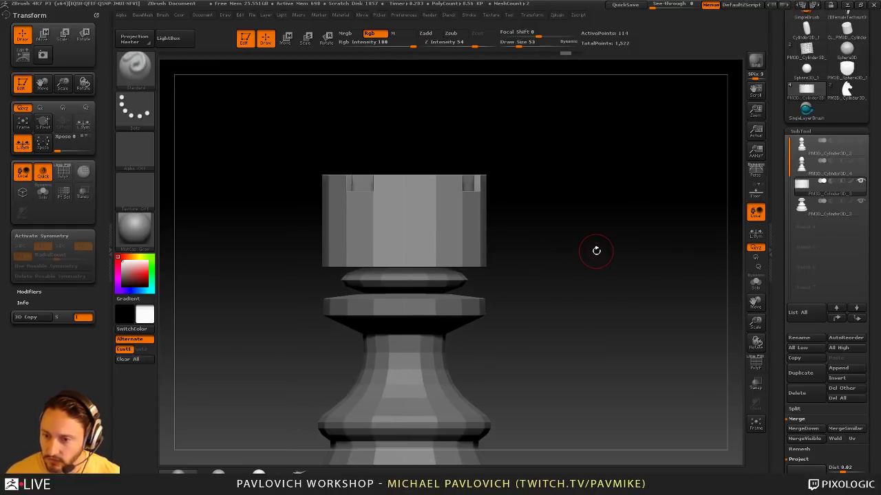
Toggle Dynamic Subdiv on and back off in the Geometry settings to compare the crown's smoothing
drag(781, 291, 785, 176)
click(806, 130)
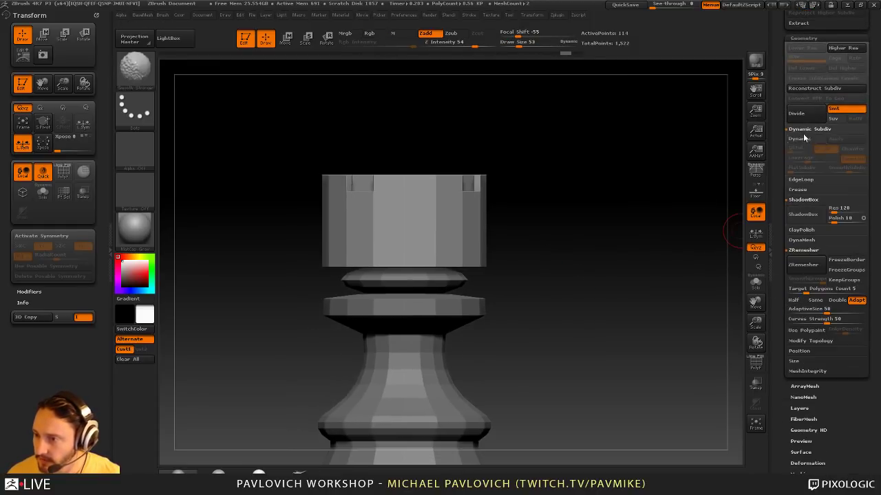
click(802, 139)
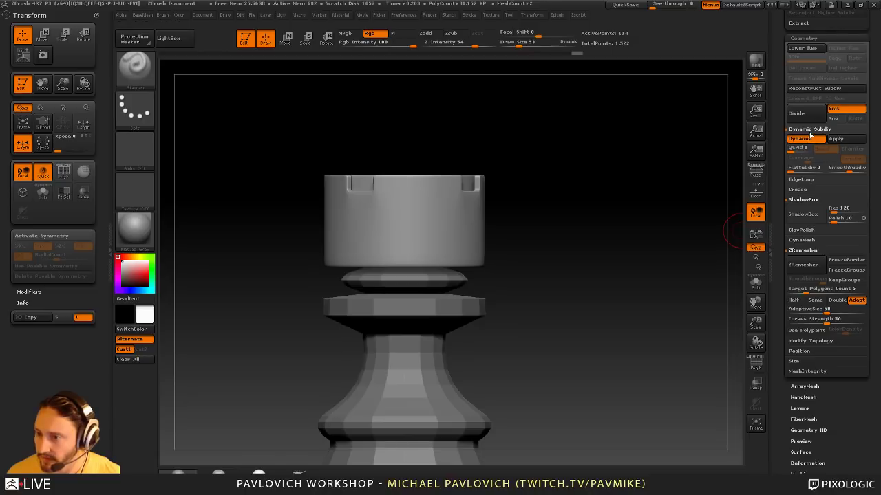
click(808, 138)
Insert a cube primitive on the crown's cap and move it straight up above the rook
drag(588, 198, 596, 267)
key(b)
key(i)
key(p)
key(m)
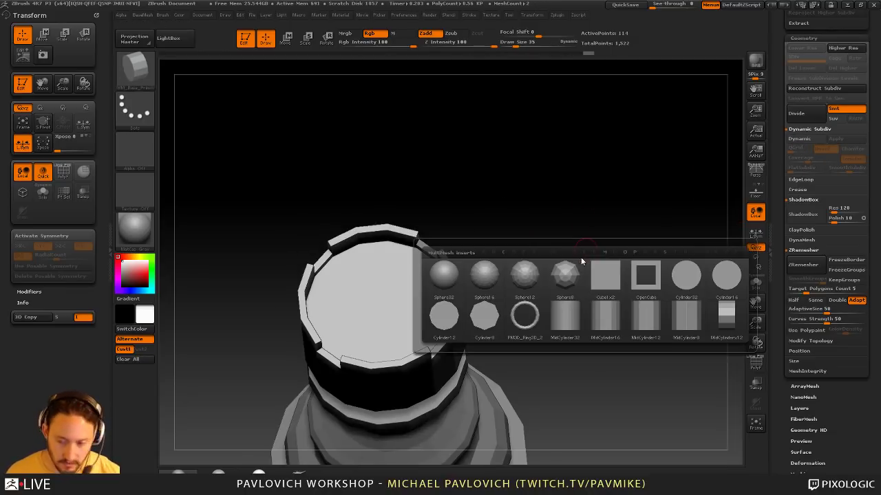
click(610, 280)
drag(389, 314, 497, 224)
key(w)
shift+drag(384, 278, 385, 162)
key(q)
Split the inserted cube from the crown as its own subtool and display its polyframe
key(space)
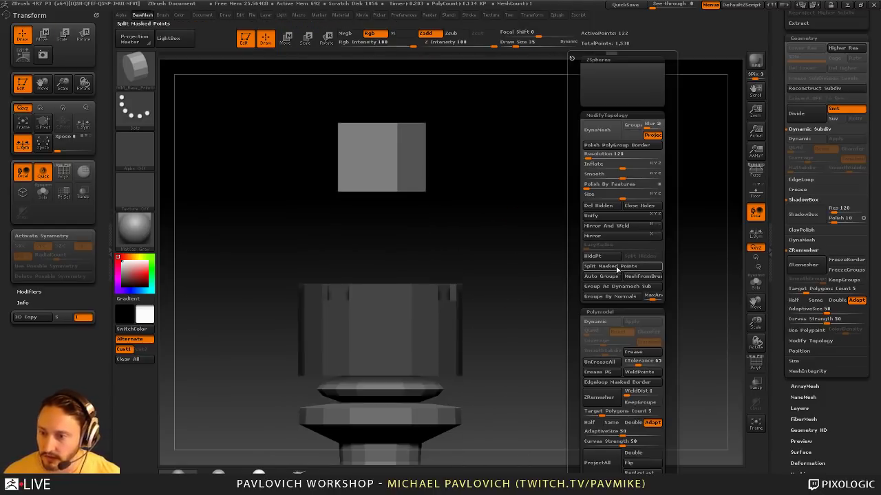
click(614, 267)
alt+drag(472, 231, 629, 301)
key(shift+f)
drag(712, 305, 640, 314)
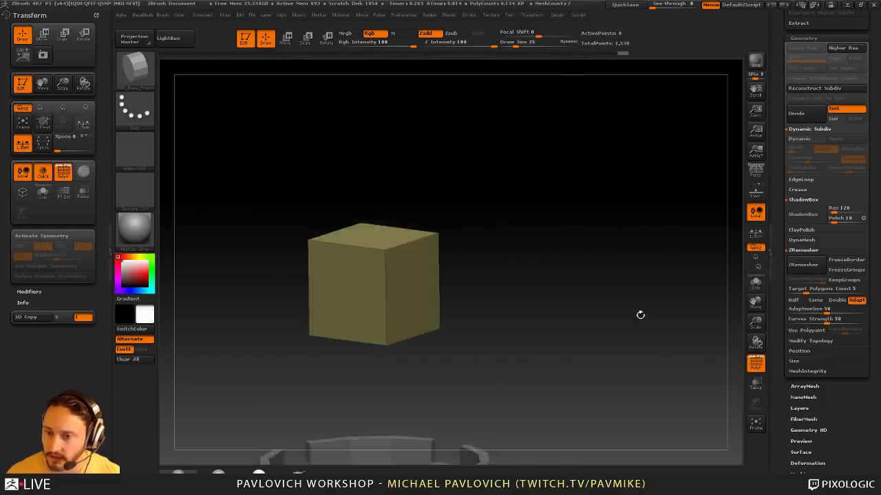
Insert five horizontal edge loops around the cube using the ZModeler Insert action with the Multiple EdgeLoops target
key(b)
key(z)
key(m)
key(space)
click(382, 242)
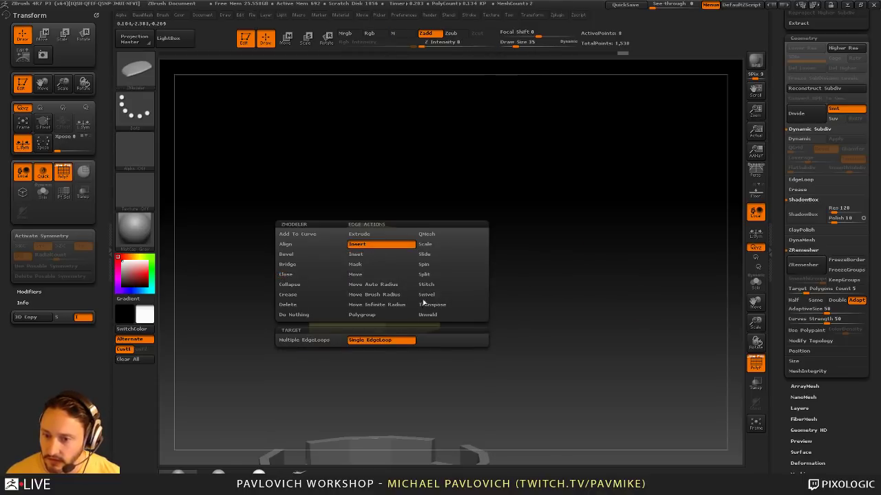
click(329, 341)
drag(386, 295, 385, 320)
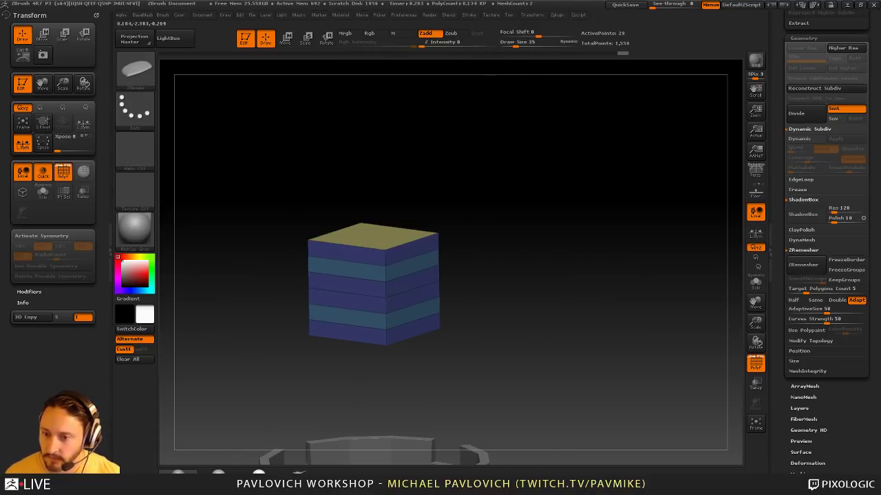
Extrude the cube's two teal bands outward into slabs using QMesh with the Polygroup All target
key(space)
click(472, 144)
click(473, 259)
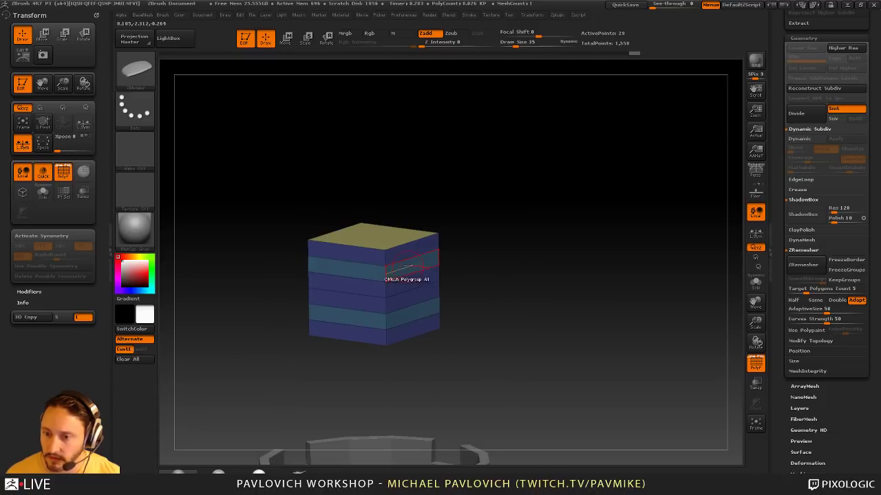
drag(408, 266, 413, 254)
Extrude a T-shaped arm from the upper slab's side using QMesh with the A Single Poly target
key(space)
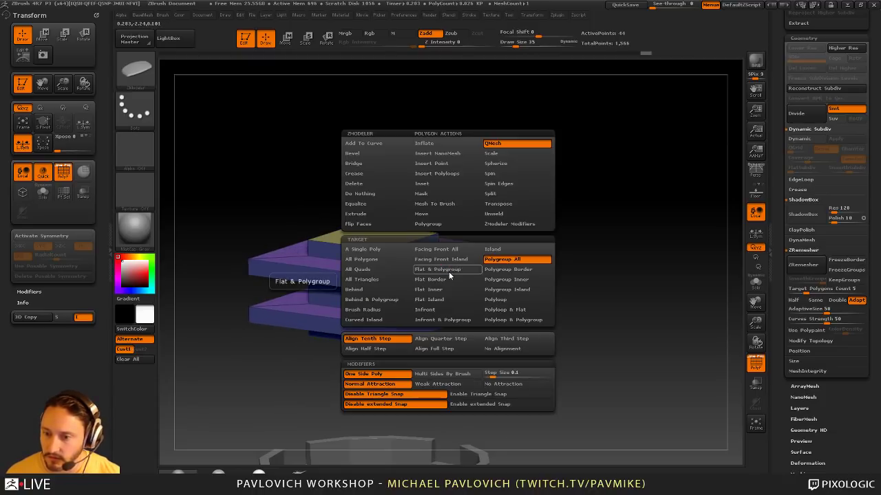
click(391, 252)
drag(551, 244, 547, 245)
drag(455, 269, 433, 316)
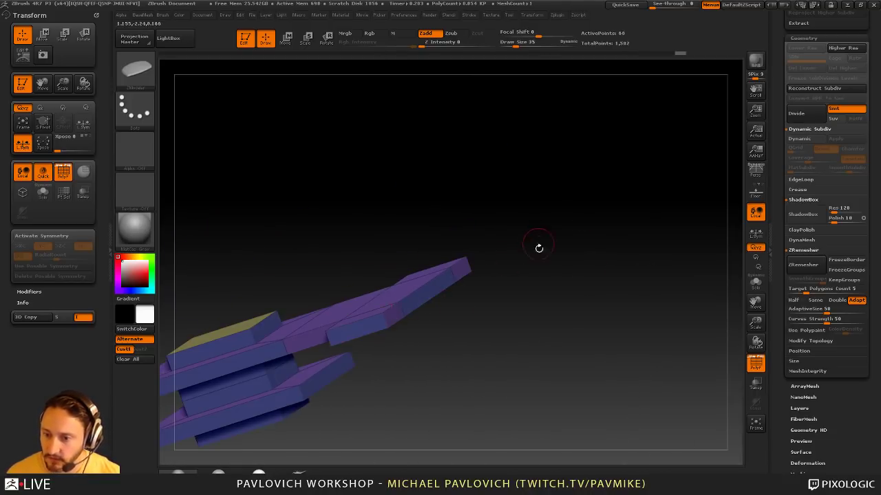
drag(538, 247, 573, 205)
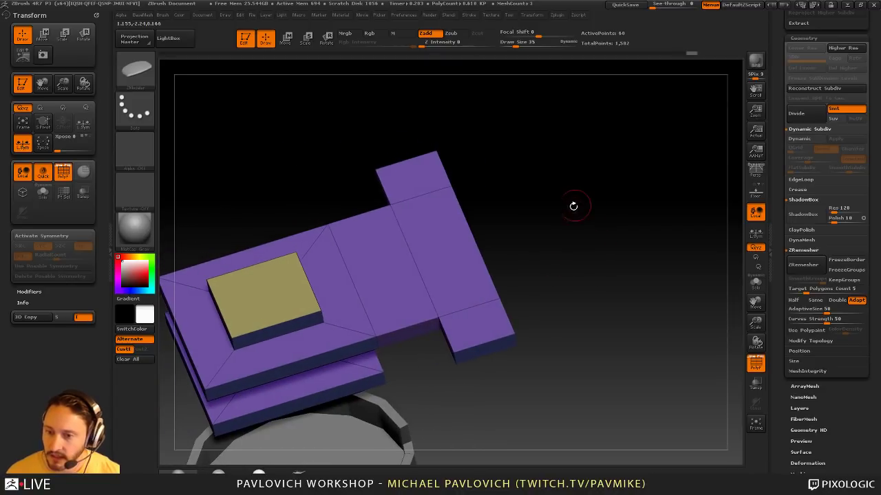
Insert a single edge loop lengthwise through the T-shaped arm and bevel the complete loop into a centre strip
key(space)
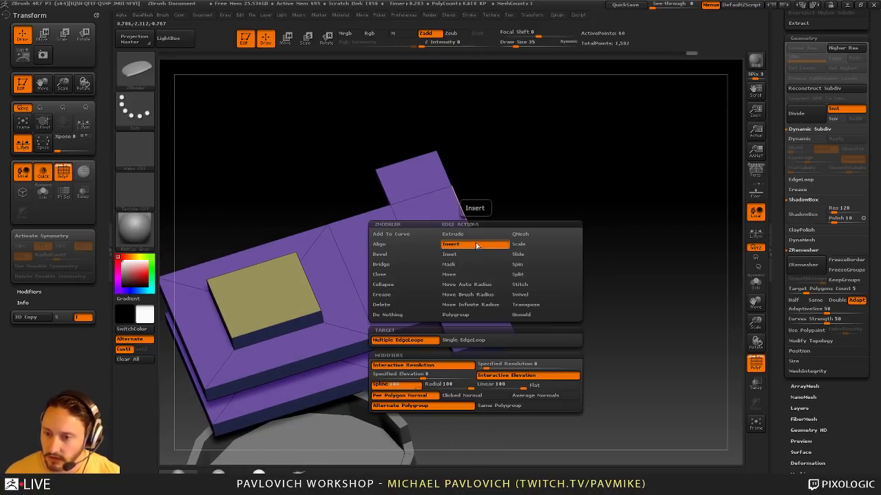
click(463, 340)
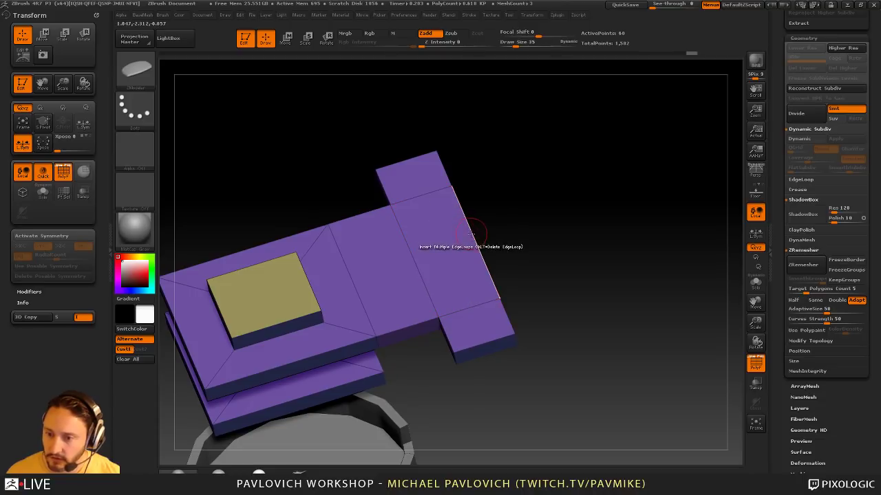
click(470, 234)
drag(502, 256, 484, 255)
key(space)
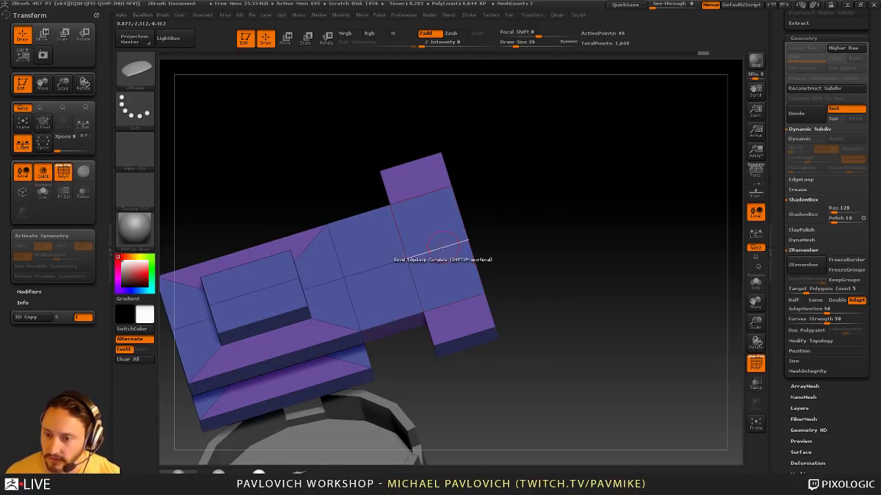
click(444, 246)
Cut a slot through the arm's centre strip and T-shaped end using QMesh with the A Single Poly target
key(space)
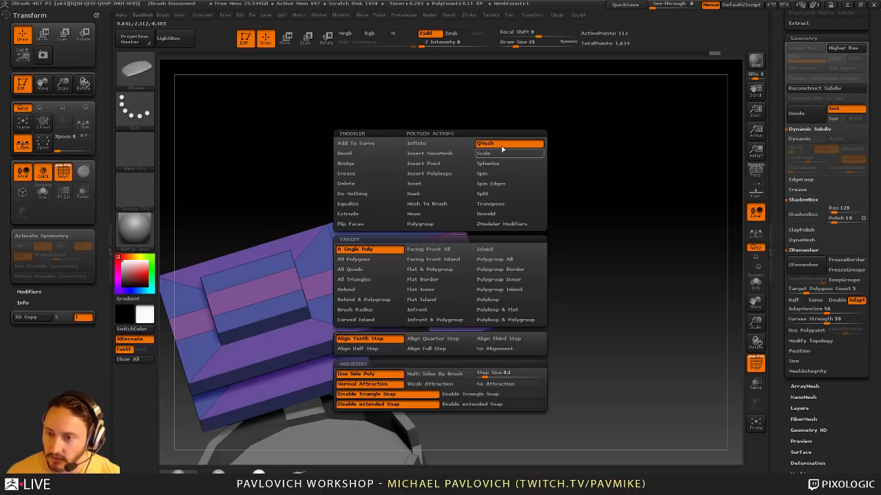
drag(377, 272, 429, 380)
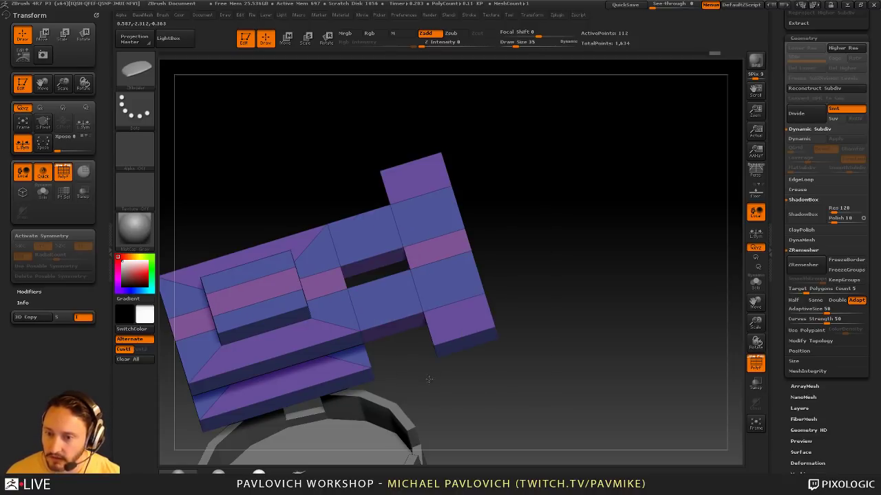
drag(550, 295, 492, 231)
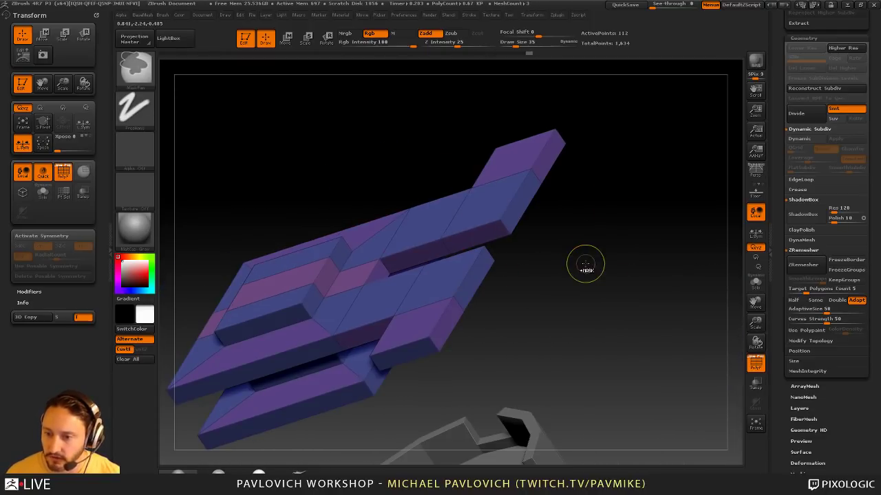
key(ctrl+z)
drag(562, 298, 392, 270)
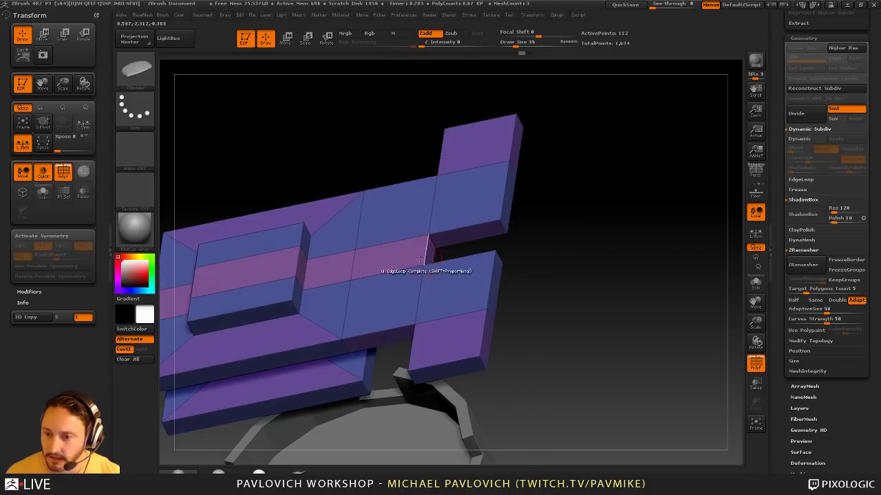
drag(544, 248, 682, 328)
Hide the polyframe and enable Dynamic Subdiv with SmoothSubdiv 0 and QGrid 1 for bevelled edges
key(shift+f)
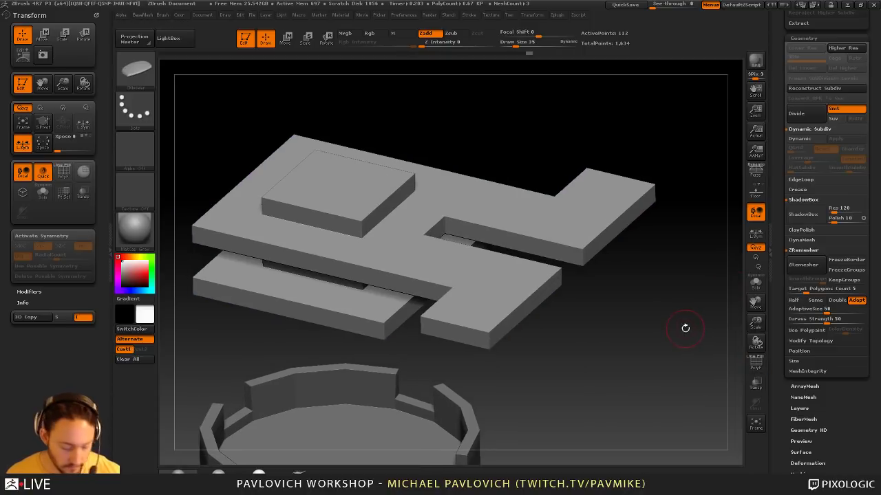
key(d)
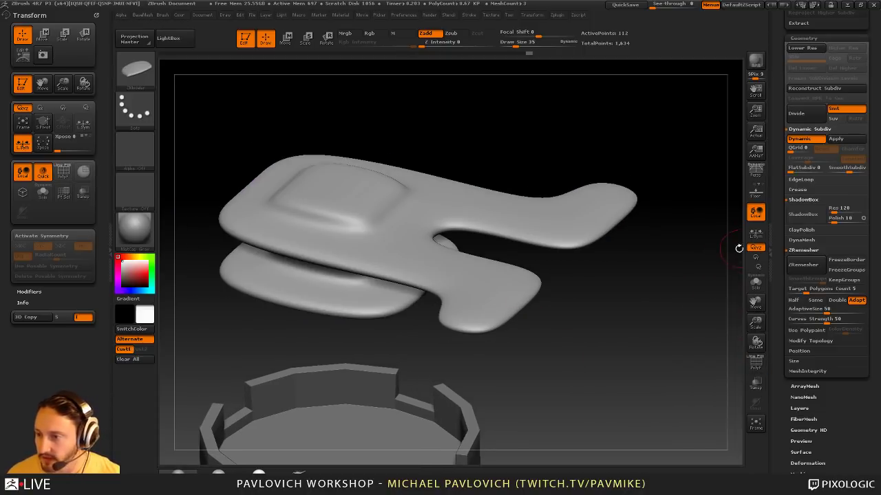
click(801, 239)
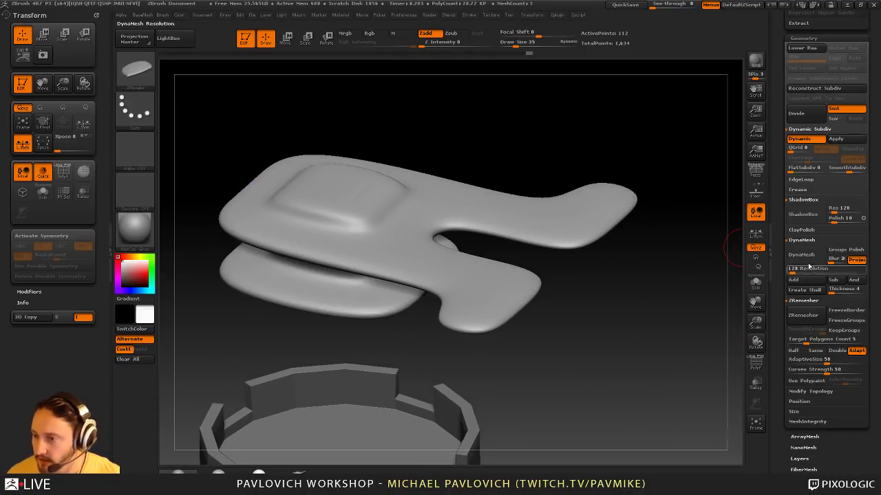
click(801, 240)
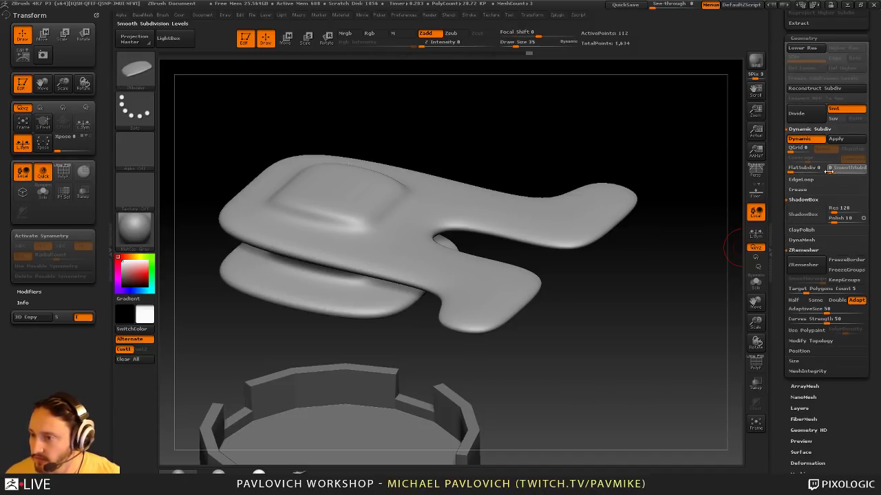
drag(829, 171, 820, 187)
click(797, 148)
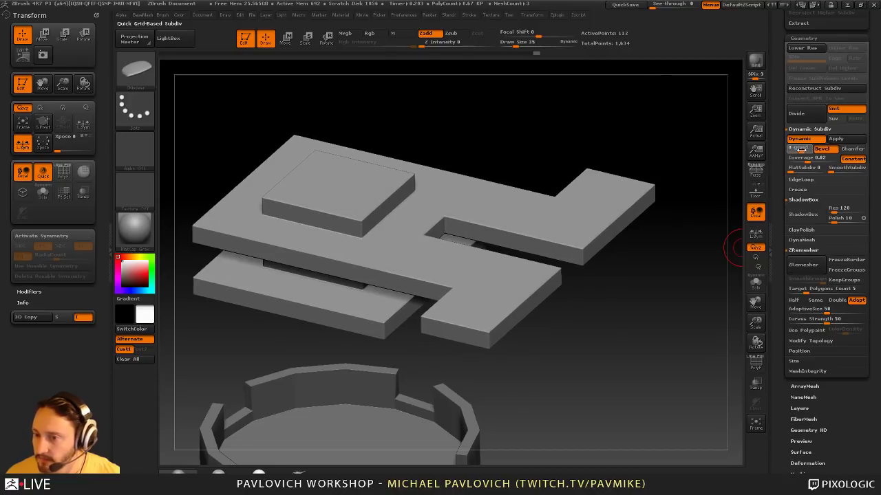
Set the bevel Coverage to 0.0324, SmoothSubdiv to 2 and QGrid to 5
drag(807, 160, 826, 160)
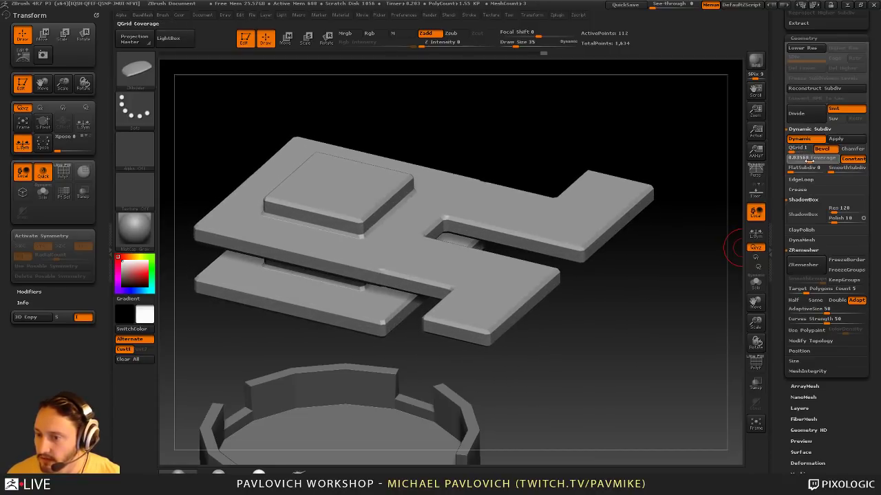
click(756, 363)
drag(730, 350, 688, 316)
click(755, 363)
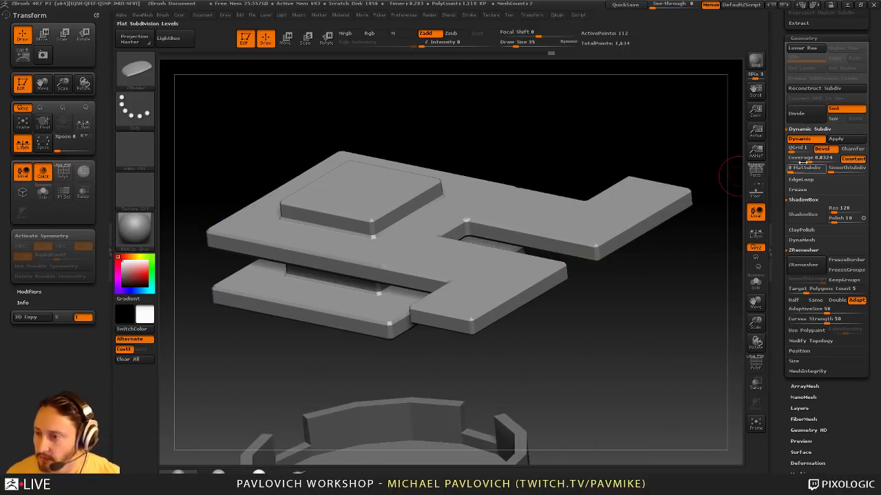
click(841, 171)
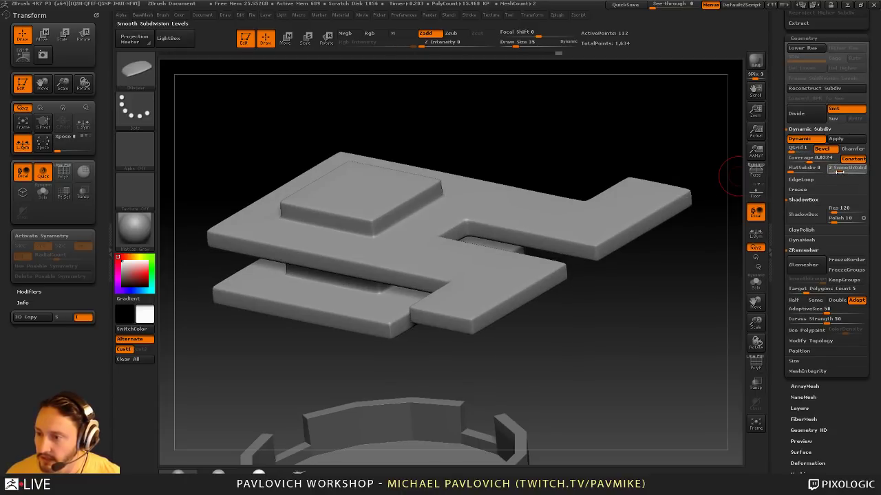
mouse_move(809, 160)
mouse_down()
mouse_move(818, 160)
mouse_move(800, 150)
mouse_up()
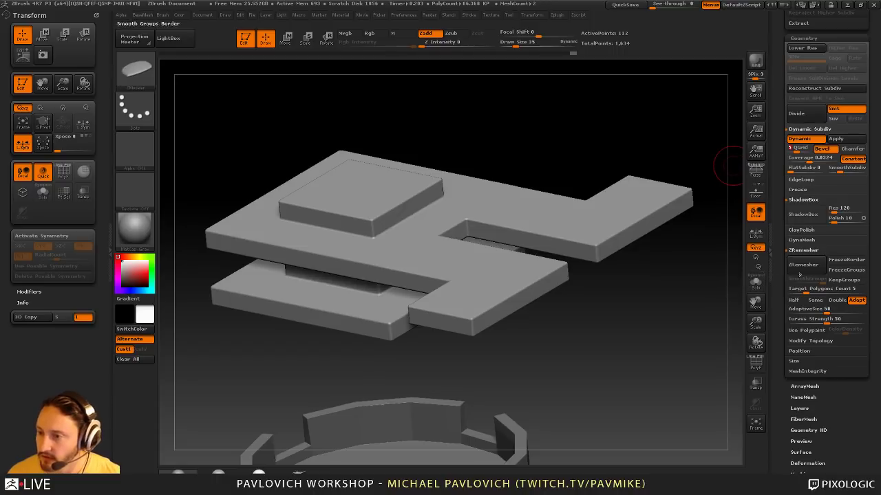
Try applying the dynamic subdivision as real subdivision levels, inspect the lower resolution, and undo it
click(836, 139)
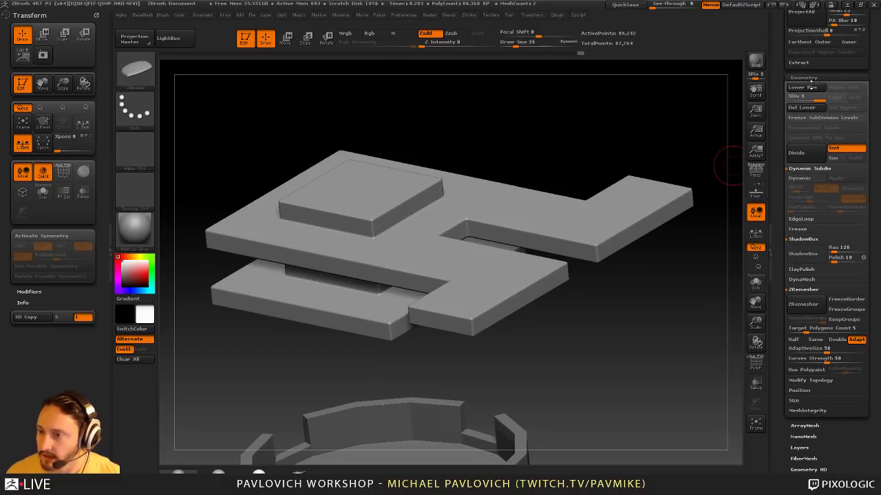
click(754, 369)
alt+drag(709, 309, 713, 331)
drag(712, 332, 723, 351)
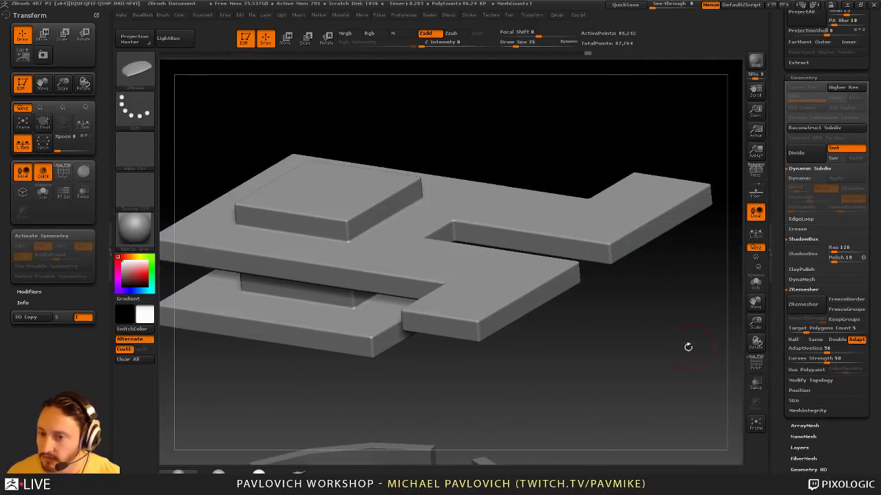
right_drag(686, 346, 704, 348)
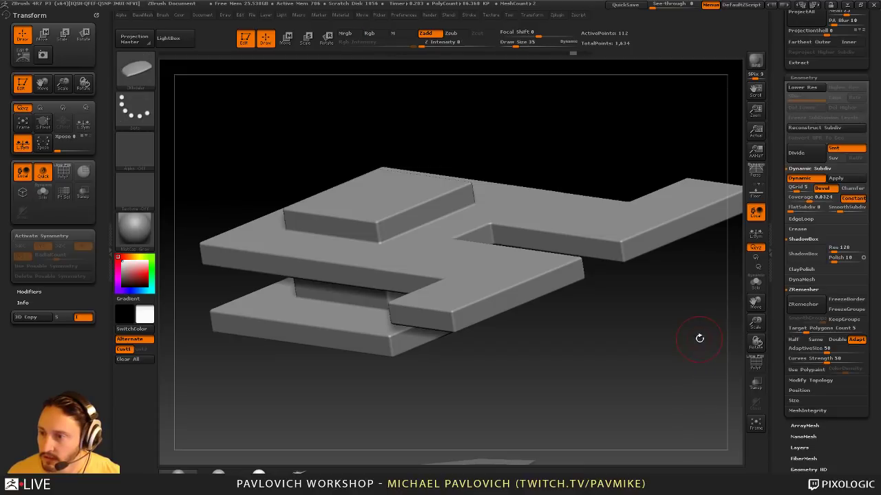
Compare the mesh with and without dynamic subdivision, leaving the preview off and the polyframe displayed
key(shift+d)
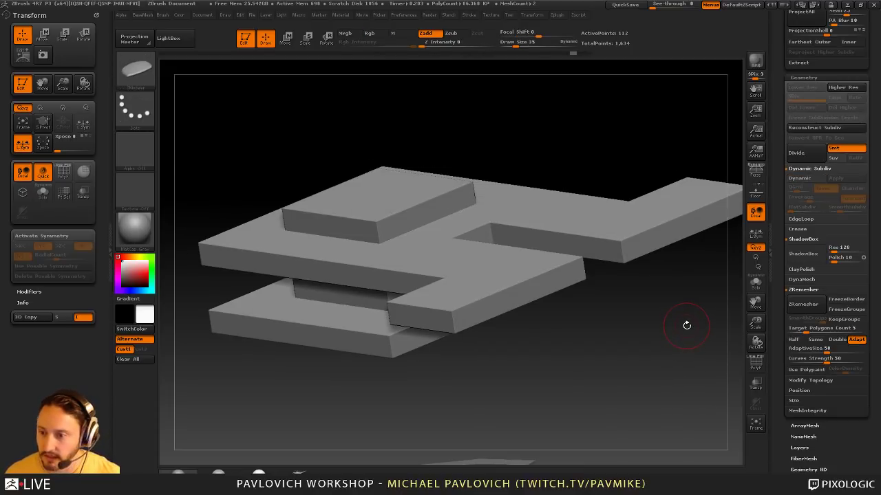
key(d)
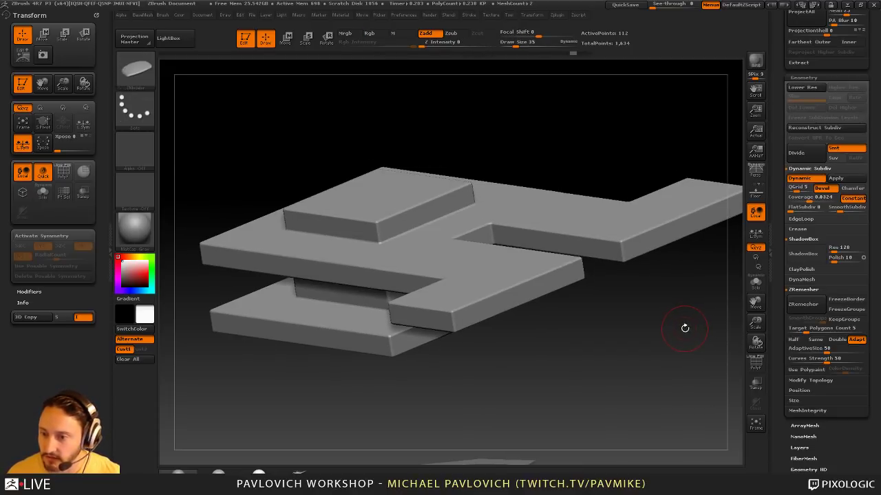
key(shift+d)
click(755, 365)
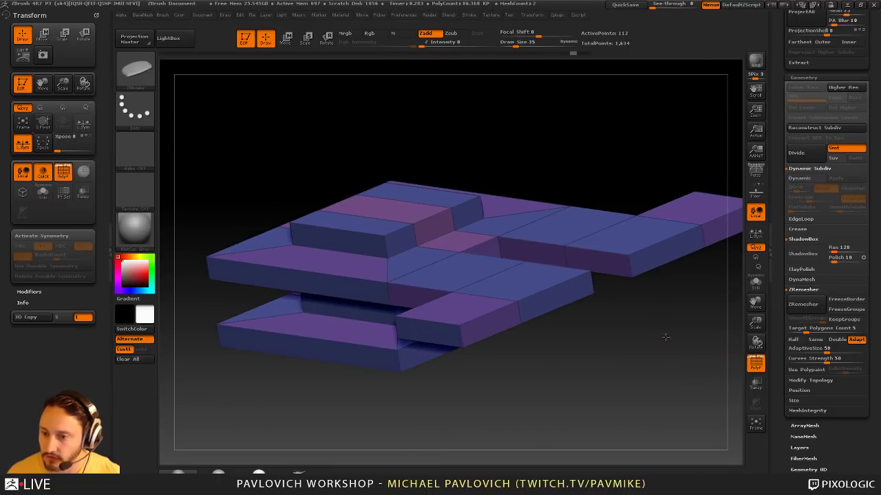
drag(666, 337, 671, 346)
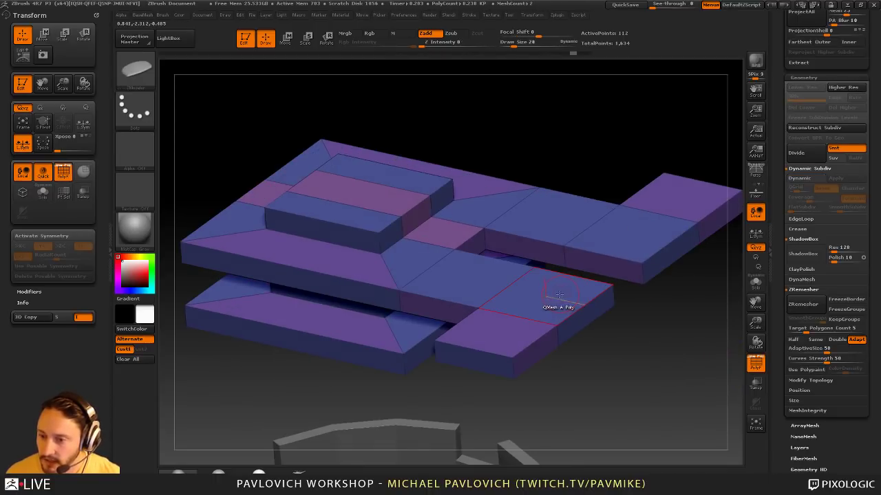
drag(605, 315, 622, 311)
Extrude the top polygon of one half of the T-shaped end upward into a tall column using QMesh A Single Poly
key(space)
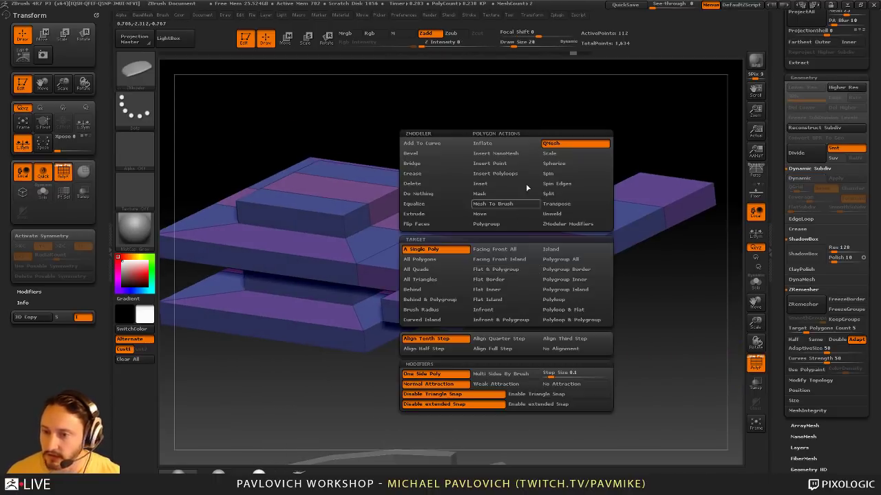
click(440, 246)
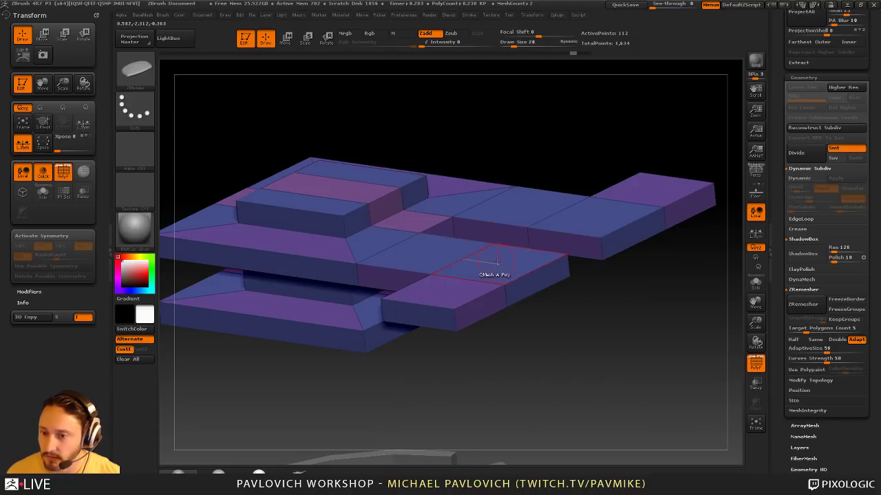
drag(436, 275, 573, 154)
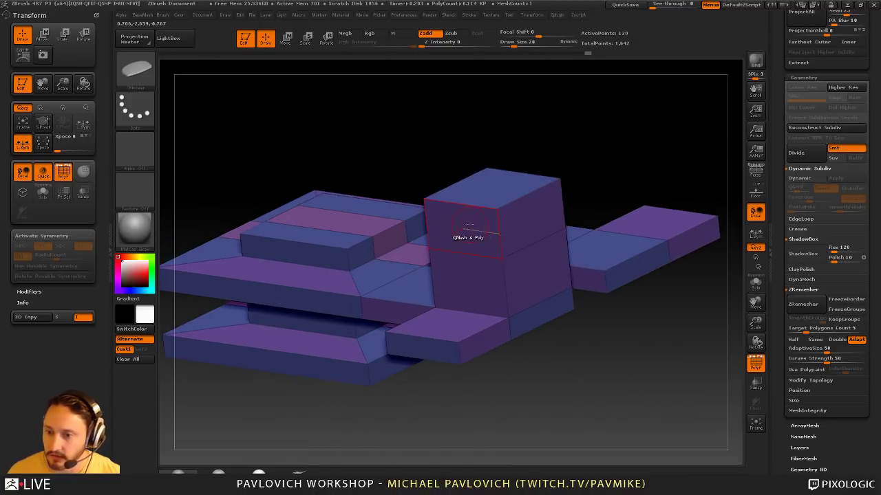
Extrude the column's upper side polygons outward into overhanging blocks with QMesh
drag(455, 229, 375, 254)
drag(600, 181, 540, 219)
drag(447, 246, 378, 270)
drag(623, 159, 561, 189)
drag(489, 223, 584, 188)
key(space)
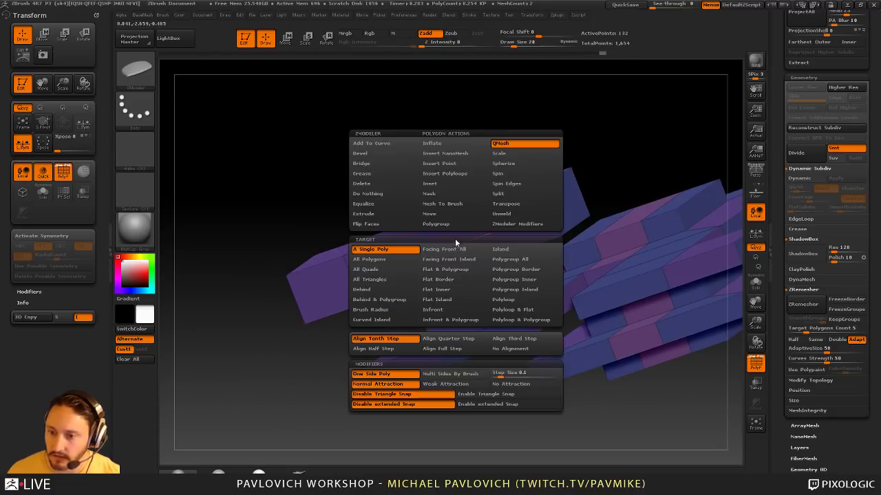
drag(451, 240, 501, 131)
drag(501, 121, 482, 231)
Insert a single edge loop around the overhanging blocks and push the polygon between them inward with QMesh to form a notch
key(space)
click(484, 236)
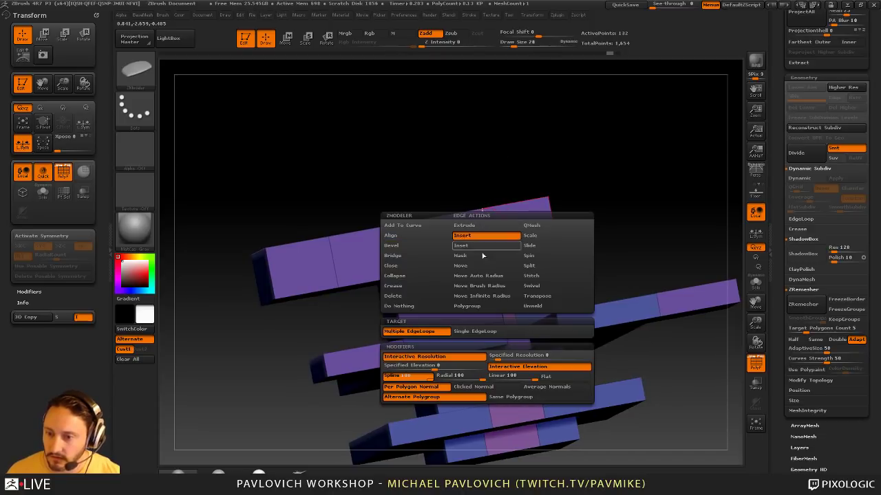
click(478, 332)
key(space)
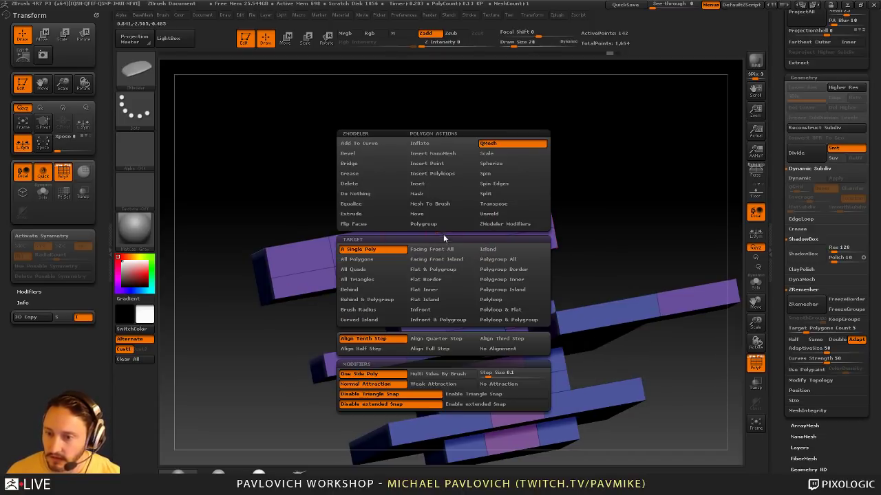
drag(567, 131, 622, 172)
drag(419, 219, 424, 249)
Turn on dynamic subdivision, hide the polyframe and inspect the finished bevelled shape from several angles
alt+drag(620, 158, 645, 129)
key(d)
key(shift+f)
drag(686, 362, 694, 309)
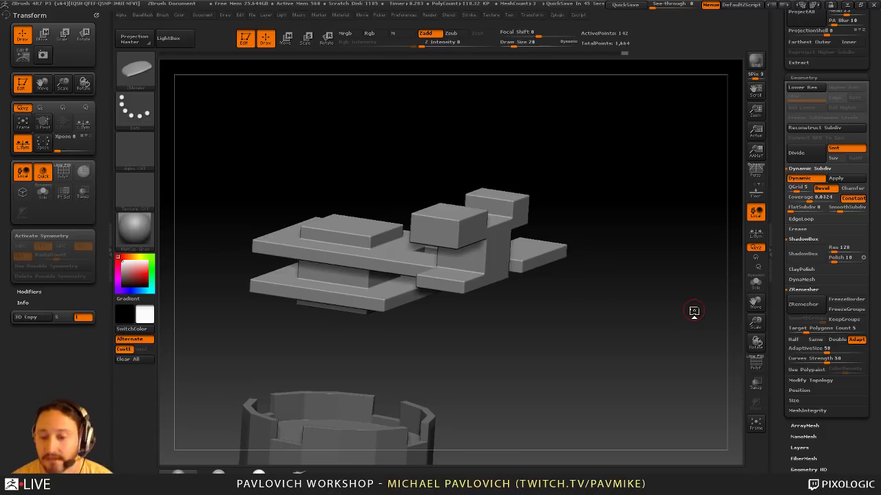
drag(664, 180, 658, 242)
drag(777, 249, 777, 148)
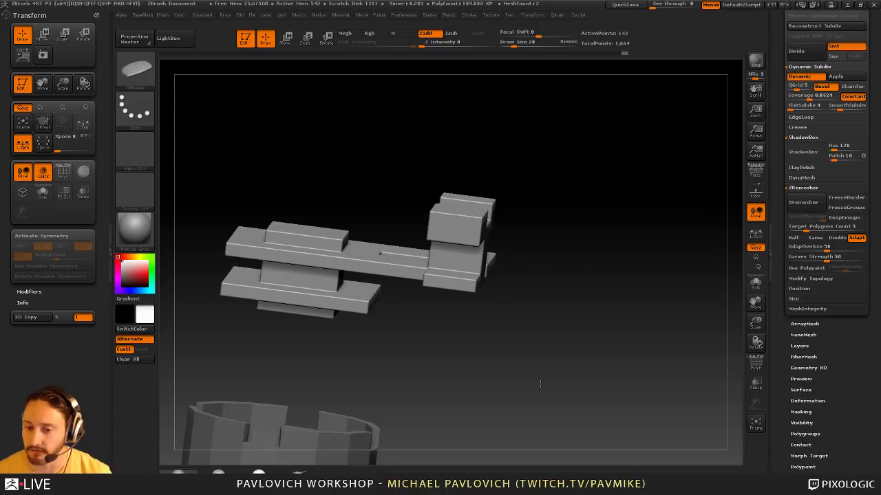
drag(539, 385, 612, 303)
Switch to the knight chess piece tool, view it in side profile and set the Draw Size to 72
drag(777, 141, 786, 294)
click(823, 175)
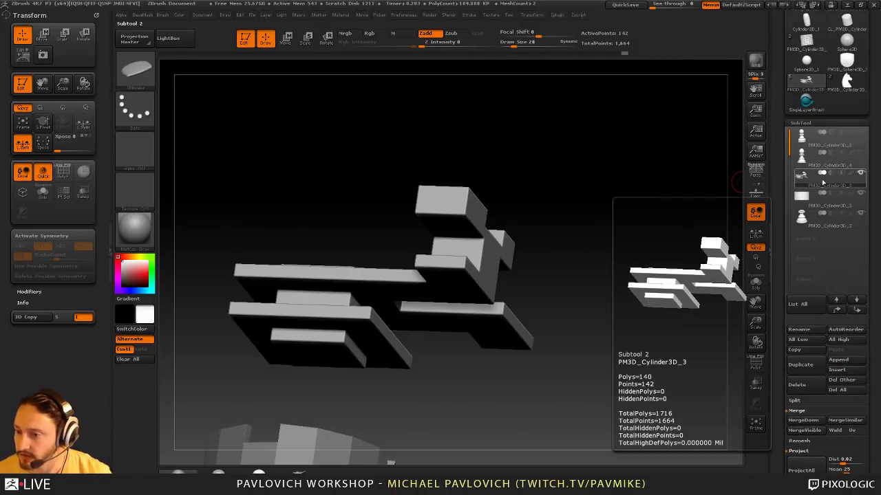
click(804, 140)
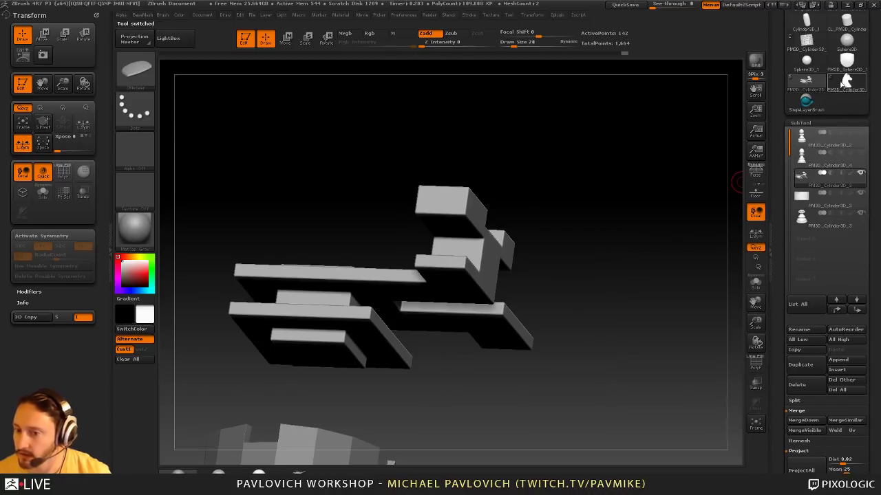
click(846, 82)
mouse_move(678, 185)
mouse_down()
mouse_move(680, 234)
mouse_move(655, 216)
mouse_move(642, 220)
mouse_move(620, 195)
mouse_up()
key(s)
drag(421, 311, 429, 311)
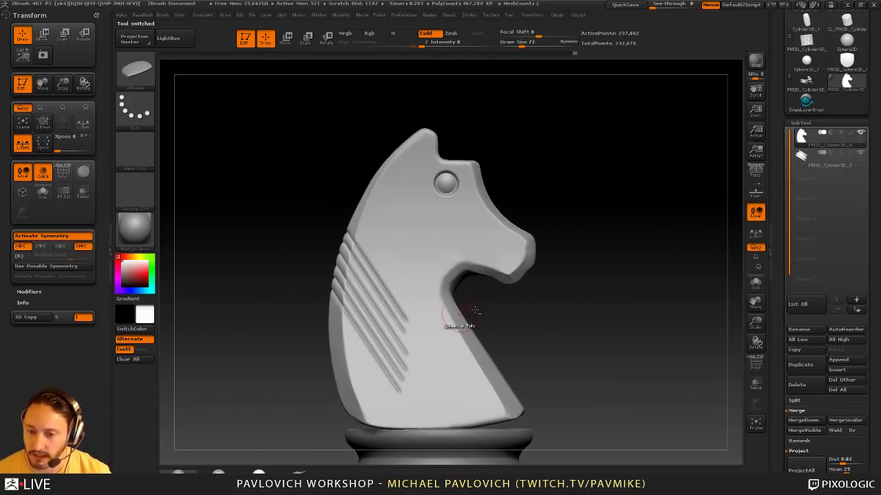
alt+drag(588, 322, 600, 293)
Select the hPolish brush for flattening the knight's surface
key(b)
key(h)
key(p)
key(s)
Try hPolish strokes on the knight's neck and undo them
mouse_move(425, 278)
mouse_down()
mouse_move(433, 276)
mouse_move(396, 271)
mouse_move(390, 295)
mouse_move(406, 344)
mouse_up()
drag(606, 157, 654, 158)
drag(619, 216, 589, 222)
key(ctrl+z)
key(ctrl+z)
key(s)
alt+drag(611, 236, 606, 220)
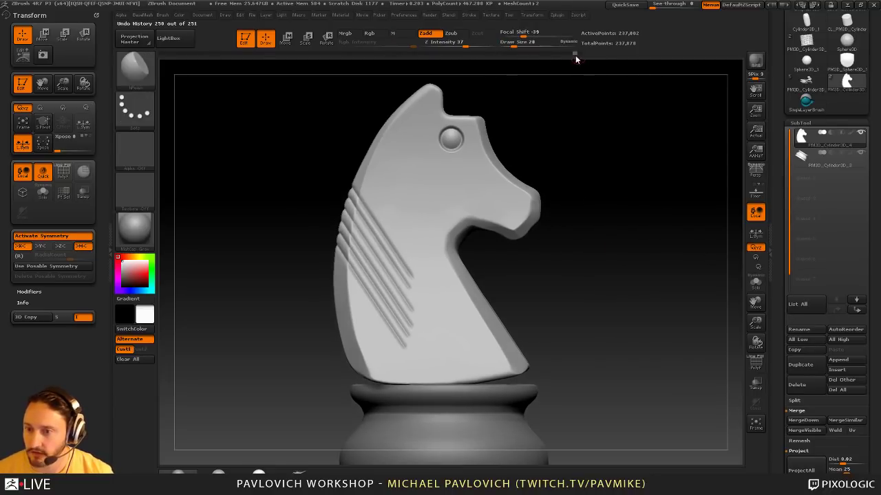
Step back through the undo history to before the neck grooves and store a morph target of the smooth knight
drag(563, 55, 553, 54)
drag(780, 331, 779, 184)
key(shift)
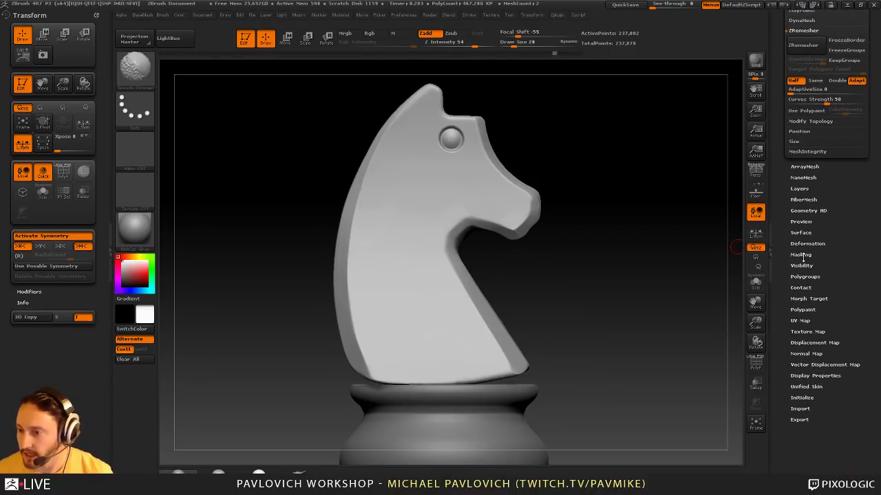
click(812, 300)
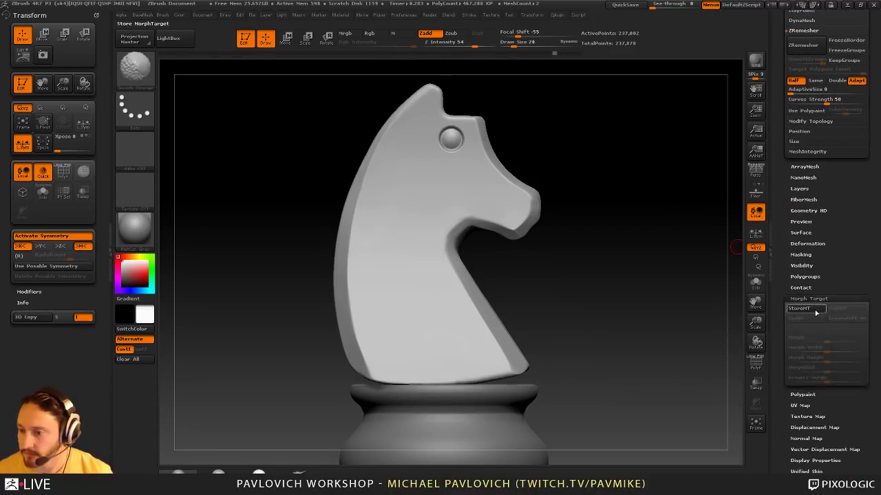
click(816, 311)
Tilt the side view of the knight and select the Dam_Standard brush for carving grooves
alt+right_drag(529, 184, 543, 226)
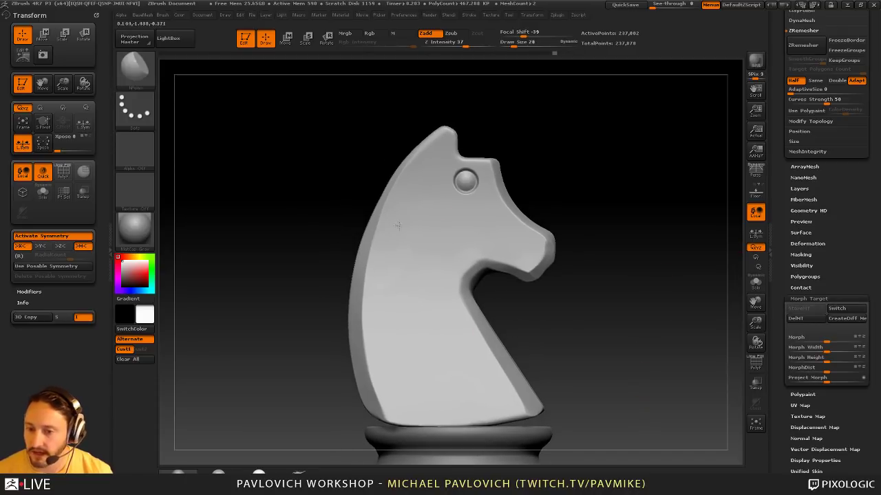
key(w)
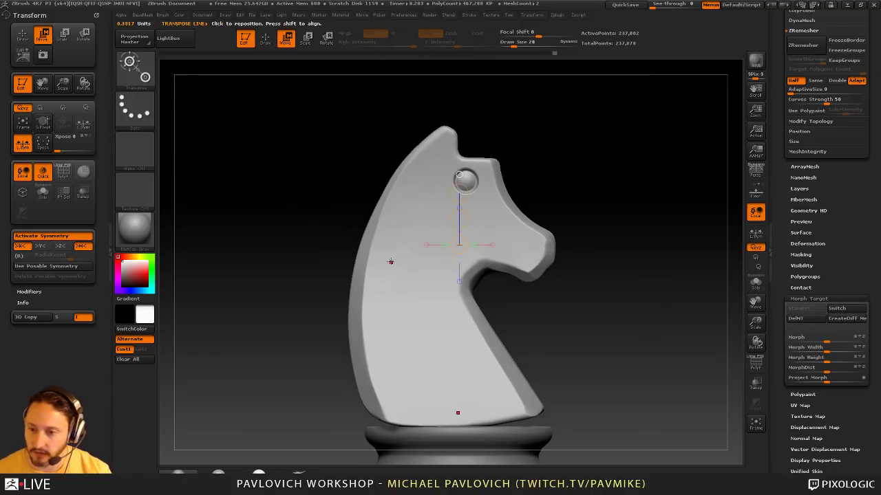
mouse_move(386, 253)
mouse_down()
mouse_move(560, 349)
mouse_move(600, 344)
mouse_up()
key(q)
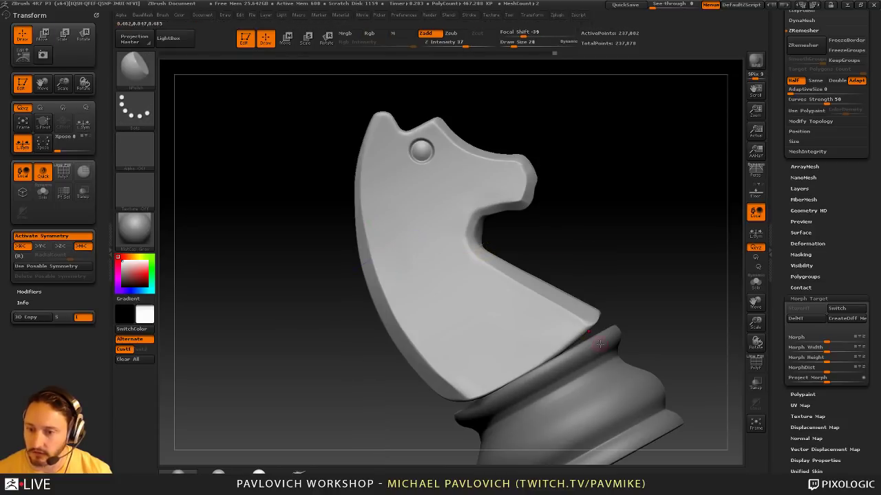
key(s)
mouse_move(418, 246)
mouse_down()
mouse_move(425, 249)
mouse_move(360, 257)
mouse_move(435, 252)
mouse_up()
key(s)
key(b)
key(d)
key(s)
key(s)
key(s)
Carve a series of seven straight parallel grooves across the side of the neck with Dam_Standard at Draw Size 32
mouse_move(383, 278)
mouse_down()
mouse_move(364, 275)
mouse_move(425, 254)
mouse_move(363, 265)
mouse_move(456, 264)
mouse_up()
key(ctrl+z)
key(s)
drag(364, 277, 461, 275)
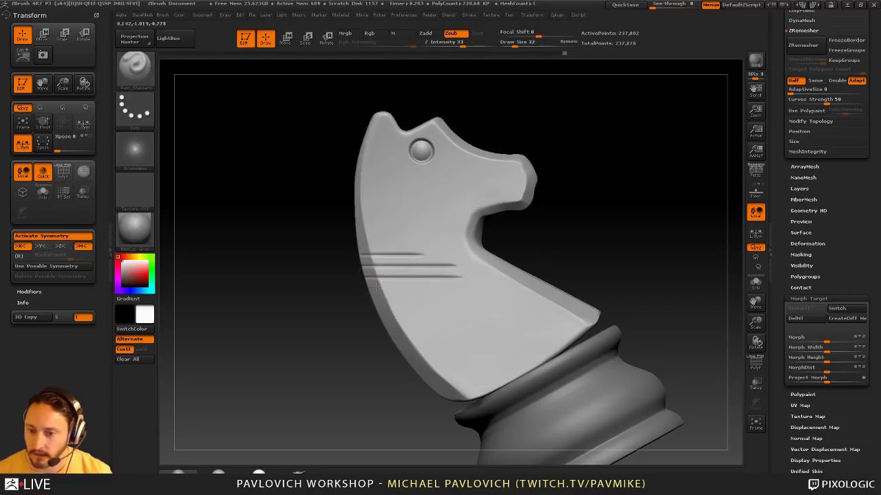
drag(367, 287, 472, 287)
drag(371, 301, 493, 299)
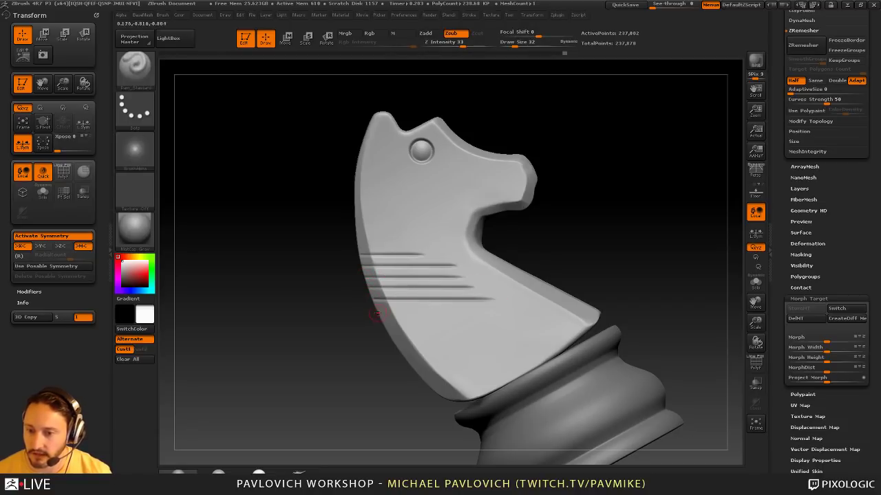
drag(380, 313, 490, 310)
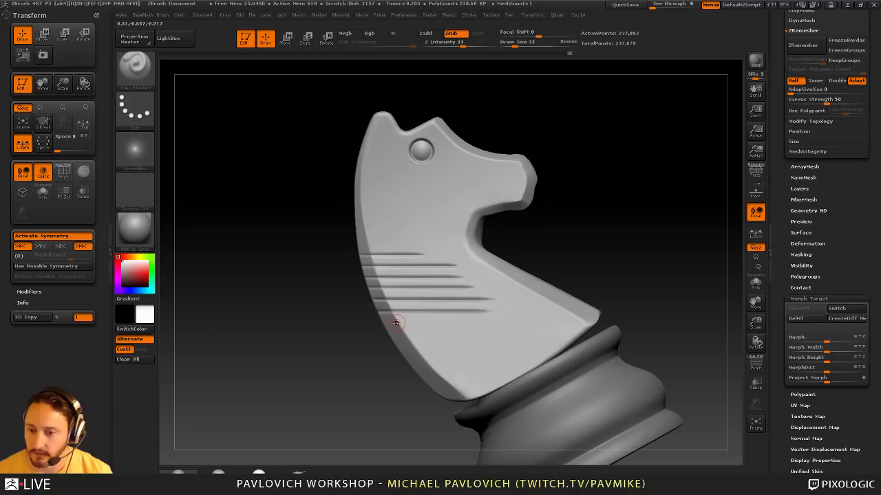
drag(382, 324, 509, 323)
Extend the grooves across the back of the neck with straight strokes joining both sides
shift+drag(595, 262, 613, 224)
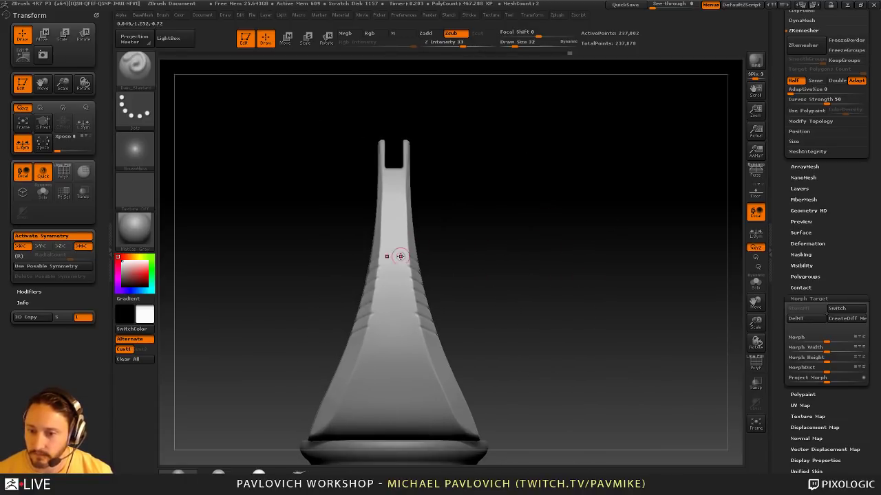
drag(433, 255, 387, 253)
drag(440, 235, 476, 253)
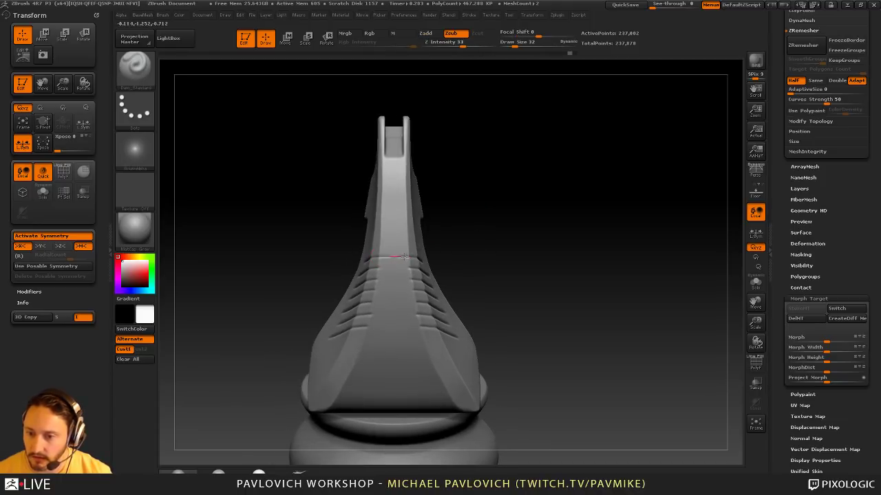
shift+drag(405, 257, 421, 257)
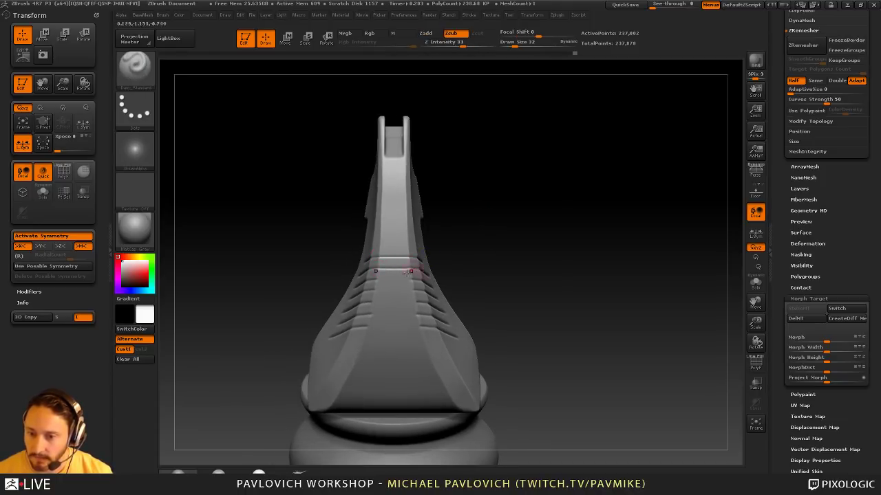
mouse_move(404, 279)
mouse_down()
mouse_move(379, 279)
mouse_move(371, 291)
mouse_move(420, 290)
mouse_up()
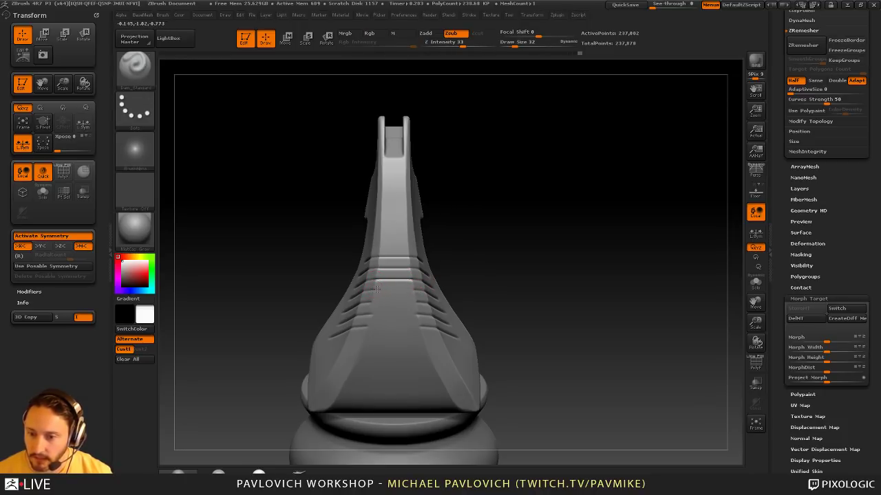
drag(371, 302, 421, 314)
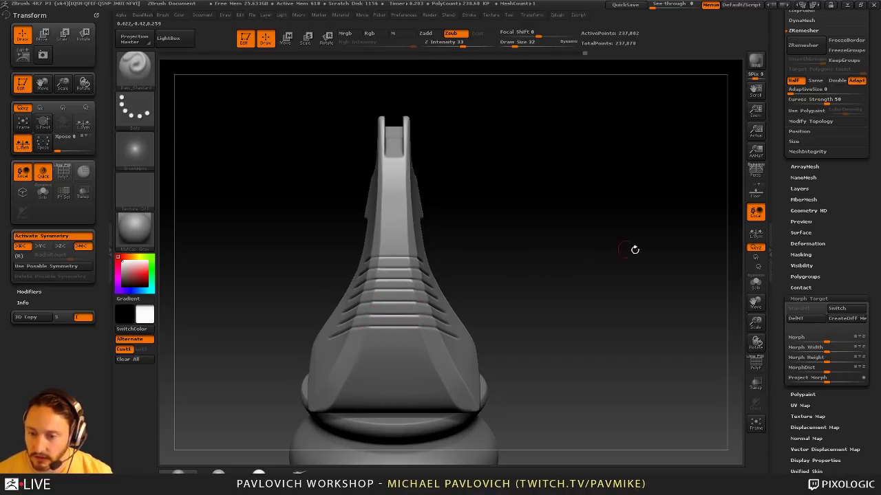
Return to the knight's side profile and select the Standard brush with a Draw Size of 75
shift+drag(635, 250, 611, 209)
key(b)
key(s)
key(t)
key(s)
drag(625, 272, 632, 272)
alt+drag(633, 273, 634, 264)
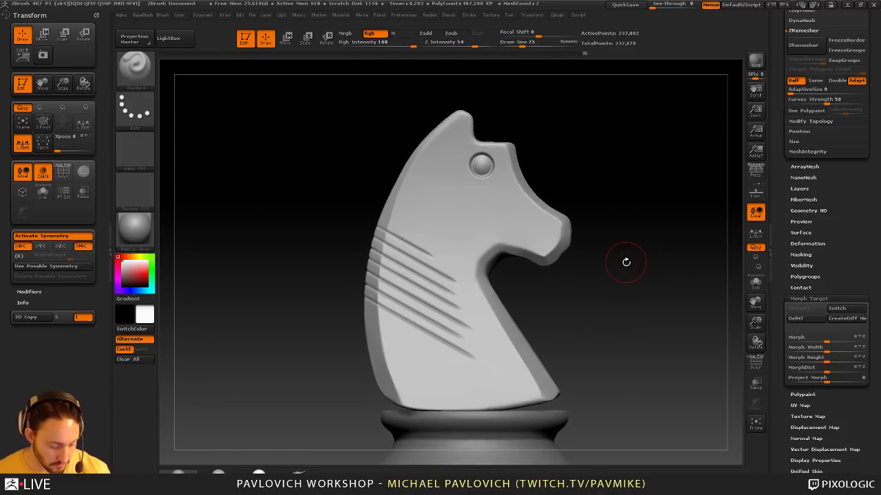
Select the Morph brush, turn off Rgb and set its Z Intensity to 100
key(b)
key(m)
key(o)
alt+drag(630, 264, 620, 262)
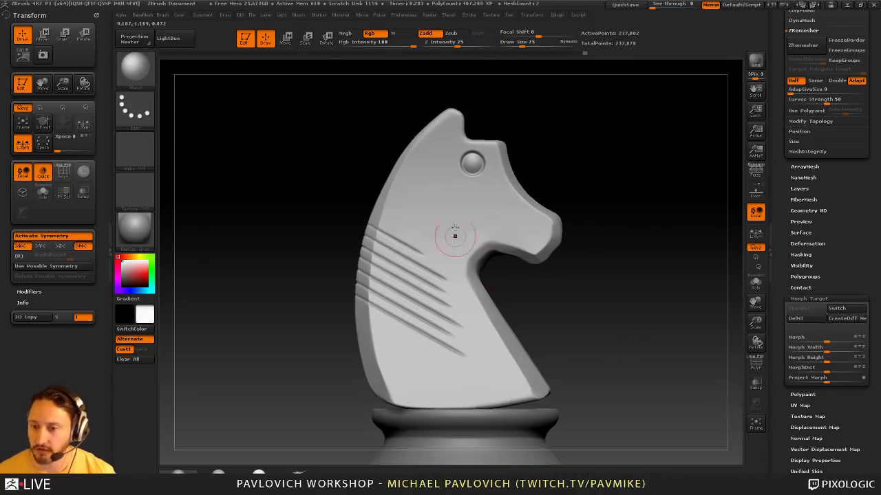
click(370, 34)
click(491, 42)
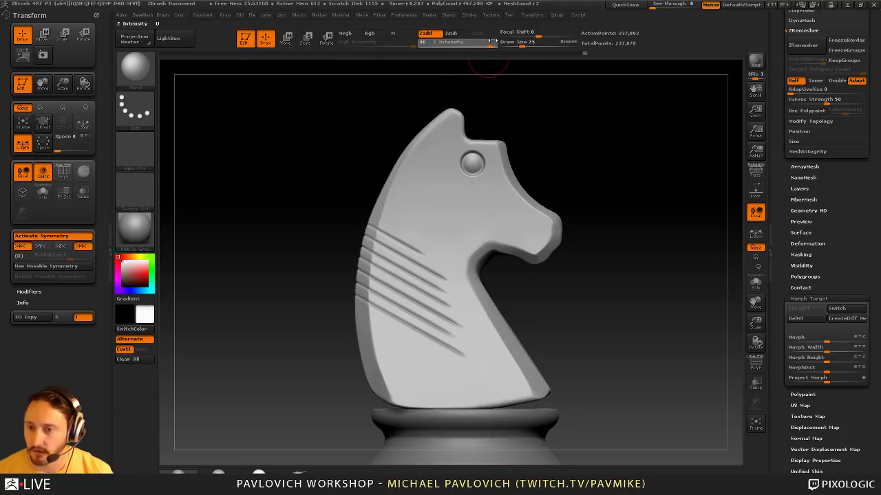
drag(493, 42, 498, 41)
Try erasing parts of the neck grooves with Morph brush strokes and undo them
mouse_move(440, 264)
mouse_down()
mouse_move(466, 351)
mouse_move(427, 232)
mouse_move(415, 240)
mouse_move(411, 322)
mouse_up()
mouse_move(643, 198)
mouse_down()
mouse_move(678, 206)
mouse_move(604, 214)
mouse_up()
key(ctrl+z)
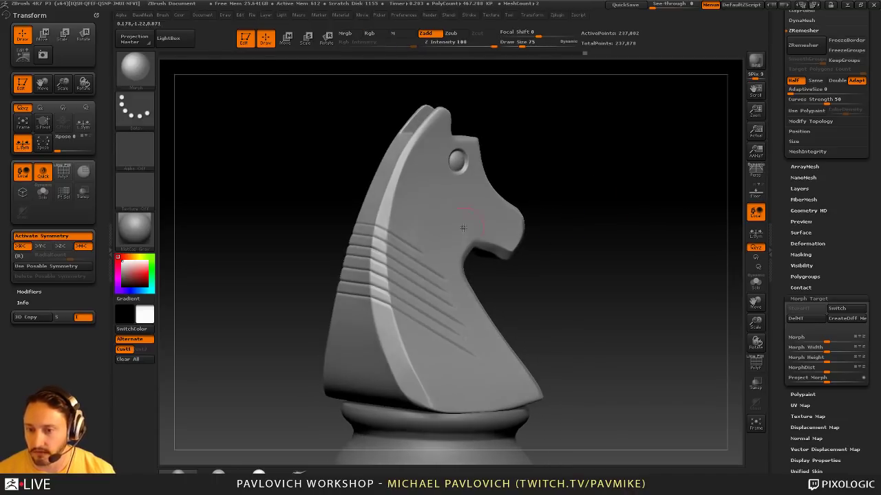
mouse_move(386, 240)
mouse_down()
mouse_move(365, 295)
mouse_move(410, 254)
mouse_move(466, 346)
mouse_up()
drag(688, 298, 659, 293)
key(ctrl+z)
Switch to the stored morph target and paint the neck grooves back in with the Morph brush
click(833, 310)
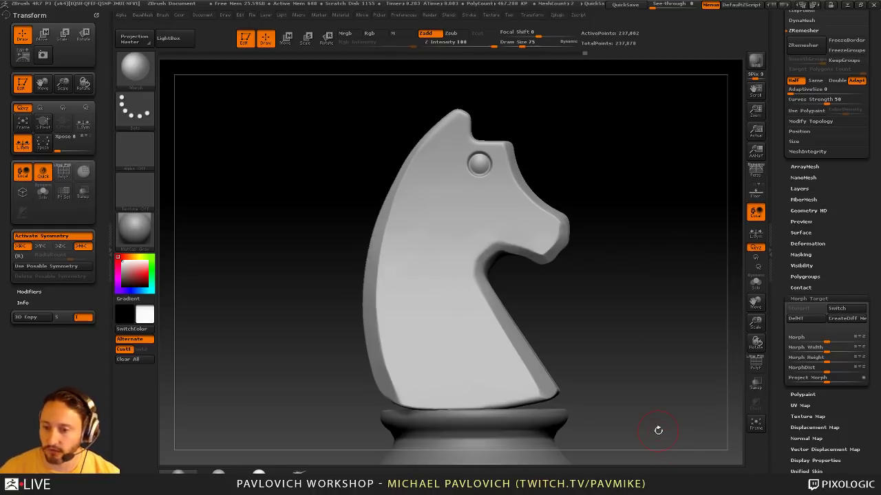
drag(592, 148, 613, 173)
mouse_move(399, 251)
mouse_down()
mouse_move(401, 294)
mouse_move(383, 231)
mouse_move(379, 307)
mouse_up()
key(ctrl+shift+z)
key(ctrl+shift+z)
key(ctrl+shift+z)
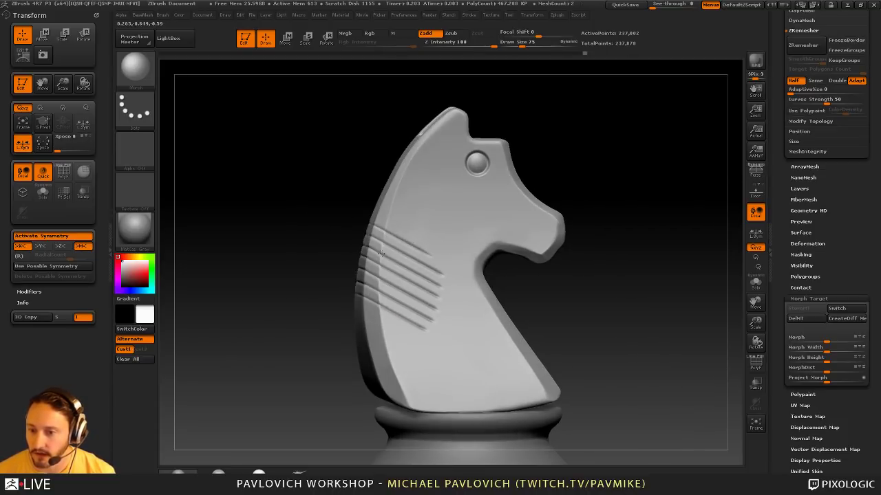
drag(435, 279, 455, 342)
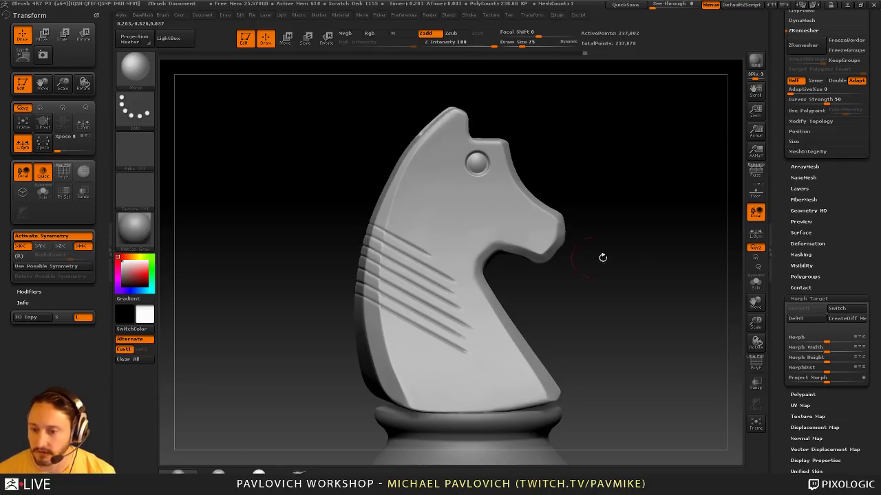
Step through the undo history to the state with the full-length grooves, before the morph target switch
key(ctrl+shift+z)
key(ctrl+shift+z)
key(ctrl+shift+z)
key(ctrl+shift+z)
key(ctrl+shift+z)
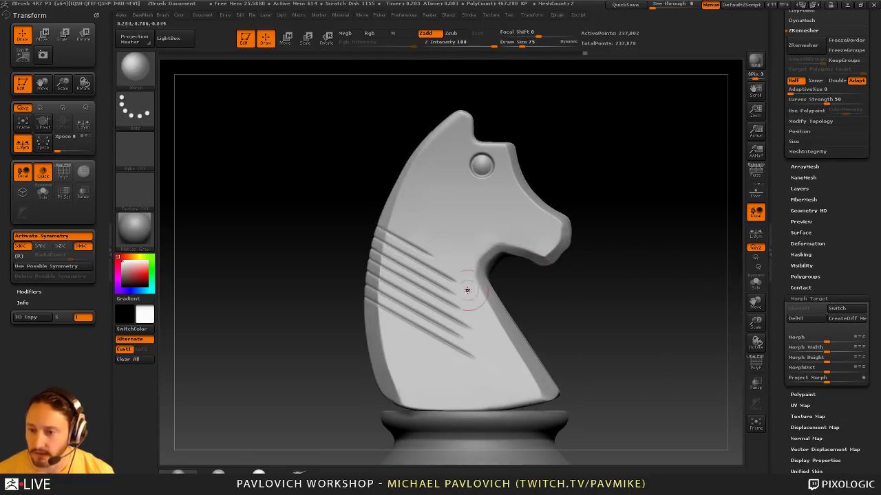
Trim the inner ends of the neck grooves along a straight vertical line with the Morph brush
key(ctrl+z)
key(ctrl+z)
key(ctrl+z)
key(ctrl+z)
key(ctrl+z)
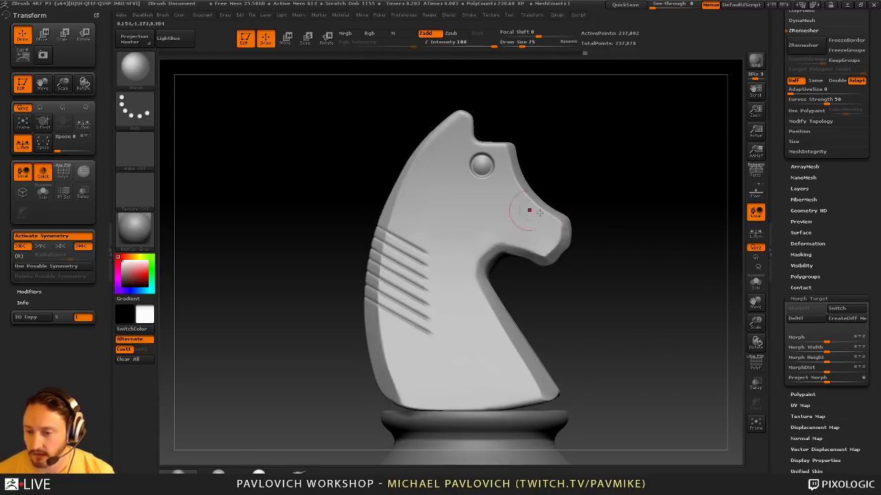
Select the Standard brush and set its Draw Size to 37
mouse_move(647, 258)
mouse_down()
mouse_move(580, 266)
mouse_move(633, 264)
mouse_move(611, 265)
mouse_up()
key(b)
key(s)
key(t)
key(s)
alt+drag(619, 268, 645, 270)
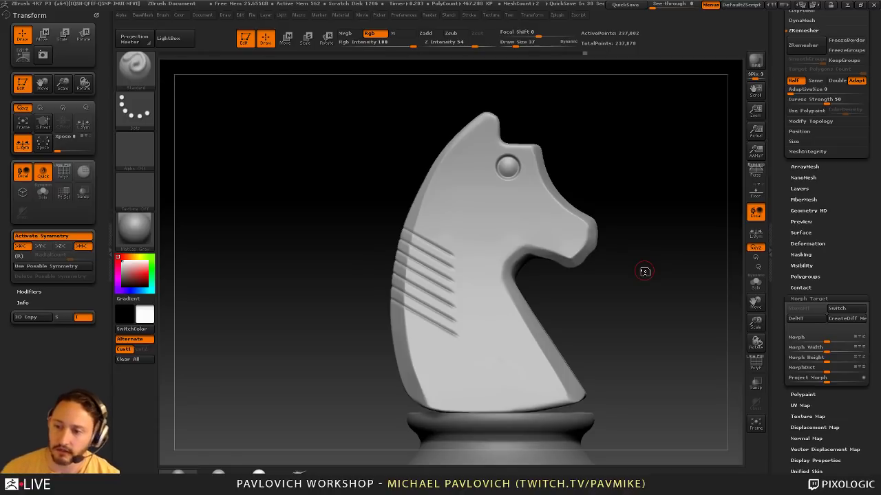
Flatten the side of the knight's muzzle with the hPolish brush in a three-quarter view
mouse_move(637, 167)
mouse_down()
mouse_move(648, 197)
mouse_move(640, 196)
mouse_up()
key(s)
mouse_move(640, 197)
mouse_down()
mouse_move(589, 194)
mouse_move(627, 203)
mouse_move(589, 207)
mouse_up()
key(b)
key(h)
key(p)
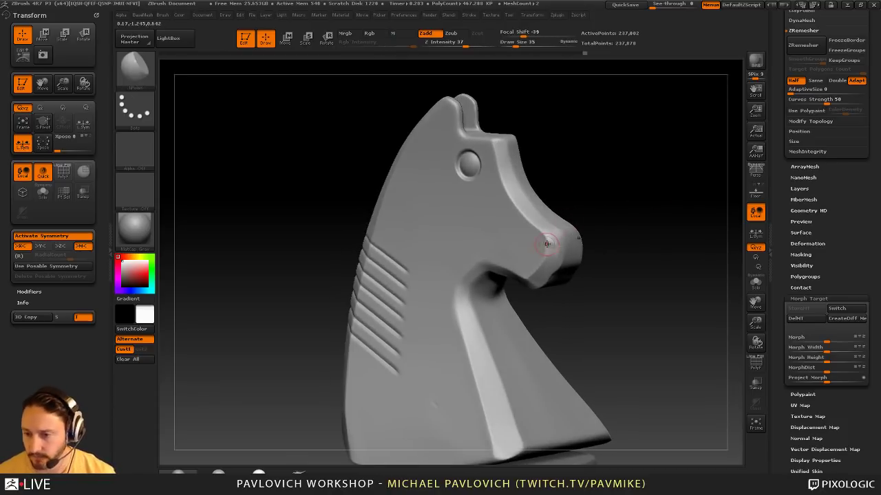
key(s)
drag(549, 245, 554, 242)
alt+drag(605, 230, 592, 234)
Sculpt a nostril on the muzzle using the Standard brush with Zadd on and Rgb off
key(b)
key(s)
key(t)
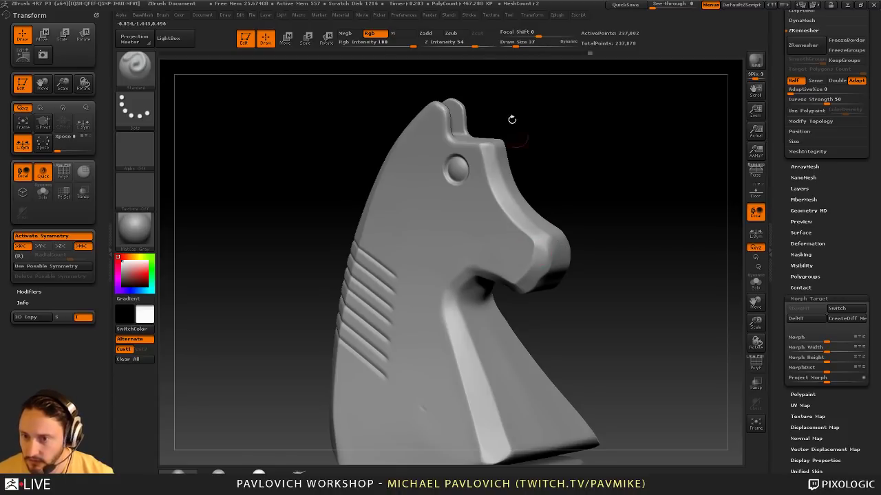
click(425, 33)
click(375, 33)
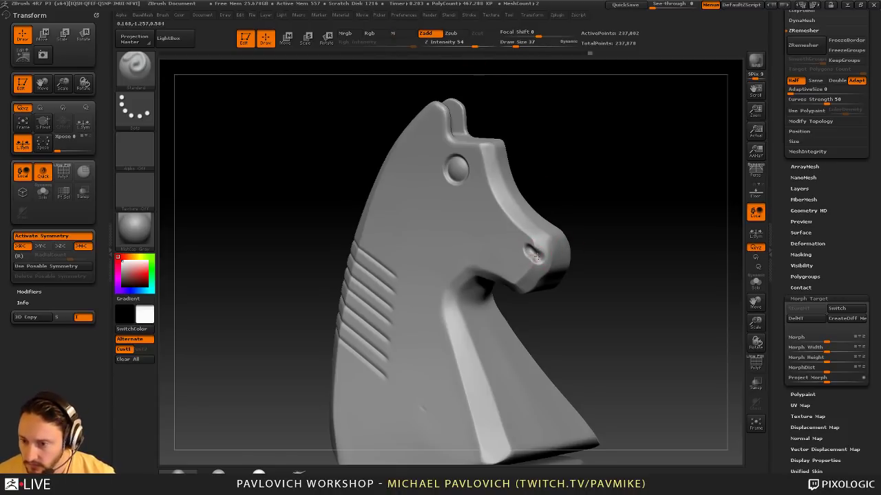
drag(599, 225, 634, 218)
key(f)
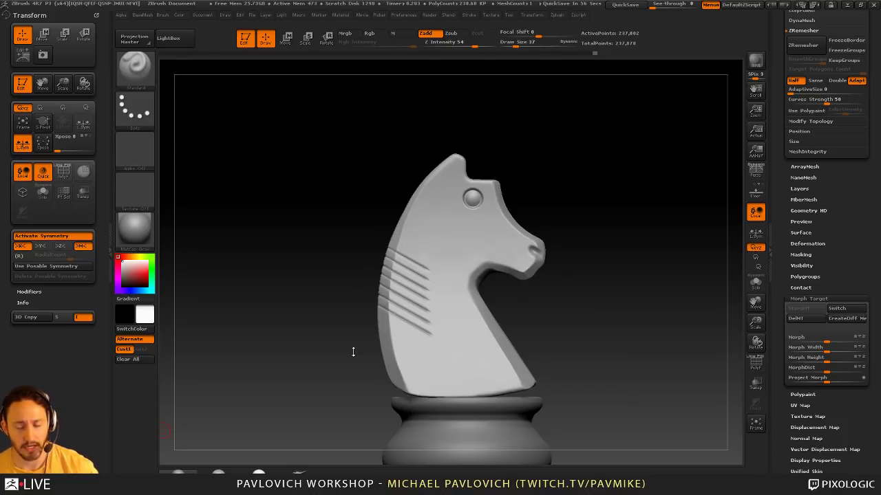
Turn off the base's dynamic subdivision with its polyframe shown, and reselect the knight's head with the polyframe hidden
drag(614, 330, 615, 248)
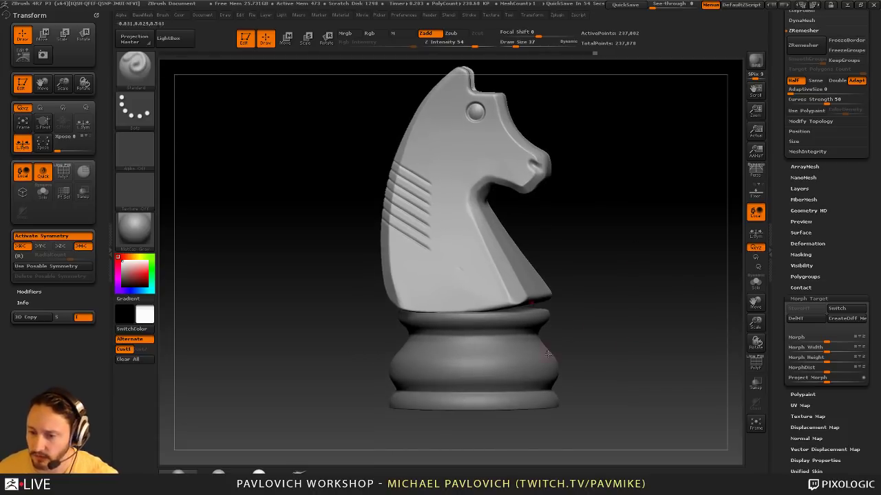
alt+click(513, 361)
click(755, 362)
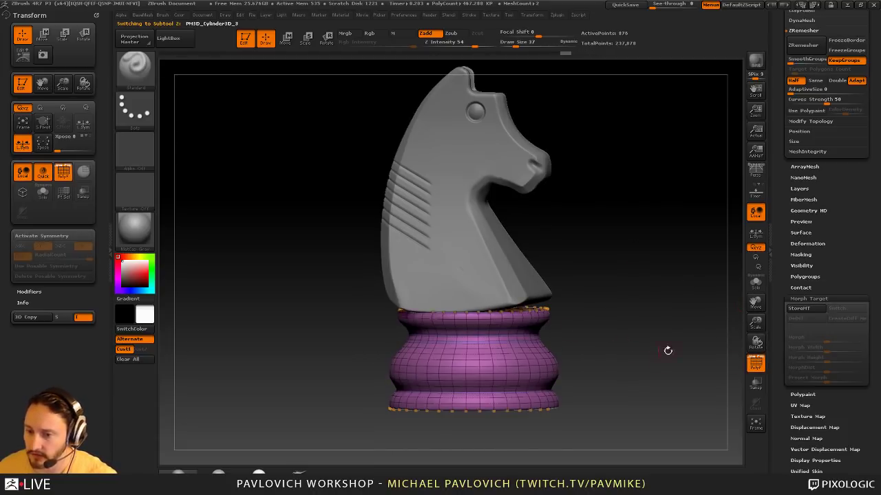
drag(681, 366, 515, 291)
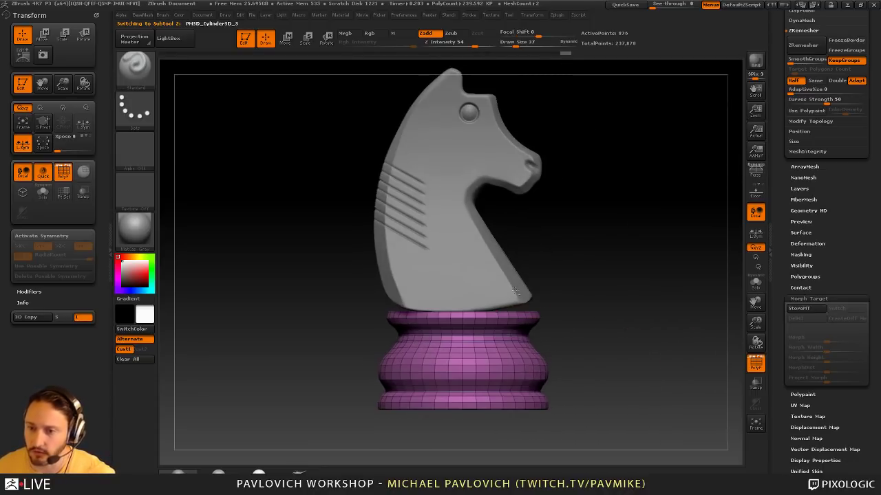
alt+click(475, 172)
click(755, 366)
alt+drag(682, 251, 688, 295)
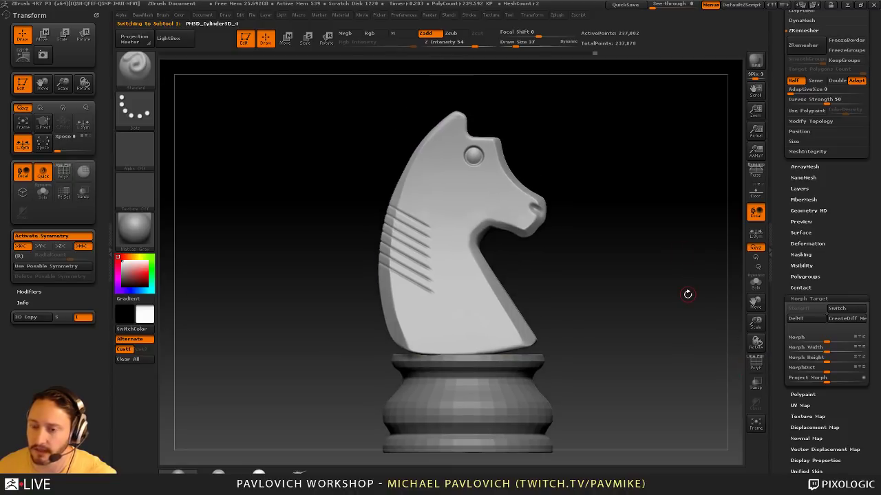
mouse_move(576, 268)
mouse_down()
mouse_move(639, 148)
mouse_move(619, 138)
mouse_move(562, 148)
mouse_move(576, 133)
mouse_move(564, 147)
mouse_up()
key(s)
key(s)
key(s)
drag(564, 146, 562, 145)
drag(585, 197, 616, 260)
drag(636, 292, 624, 261)
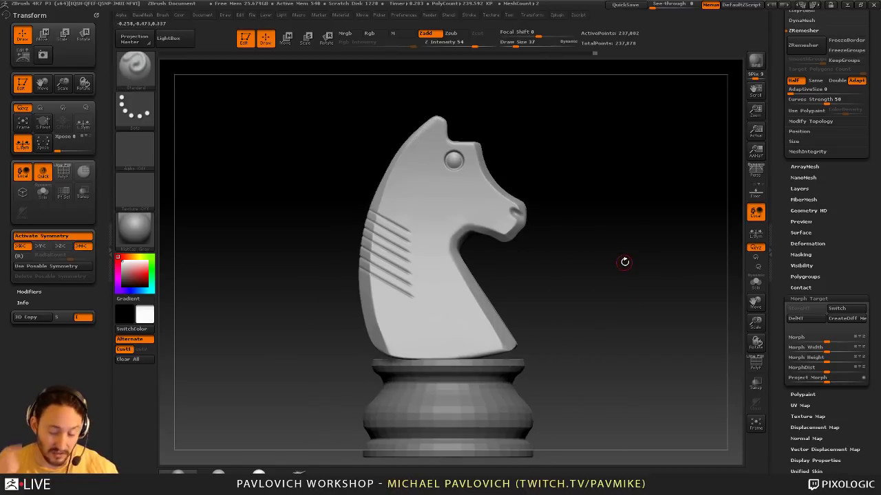
key(super)
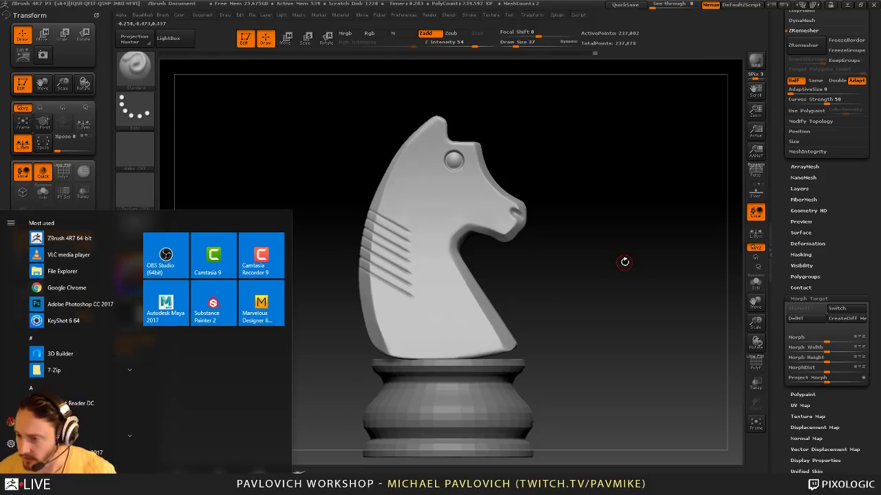
click(650, 296)
Set the Draw Size to 45 and bring the list of available tools back into view
alt+drag(593, 195, 601, 212)
key(])
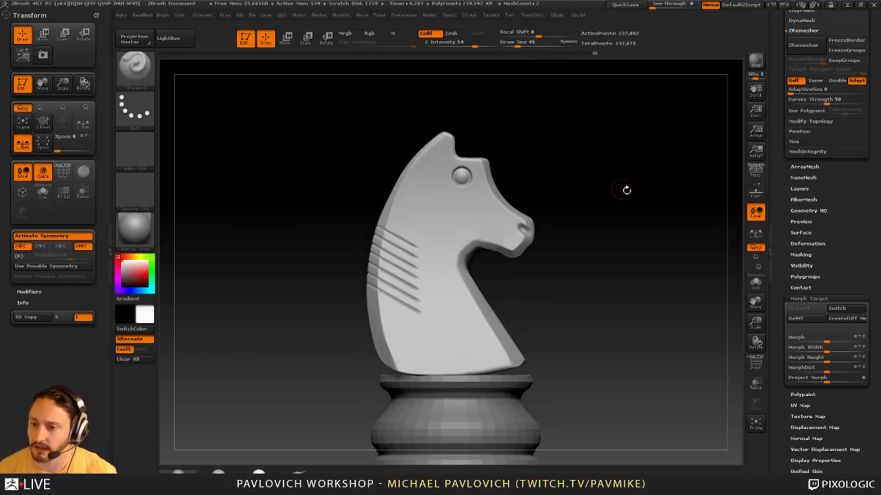
drag(783, 210, 772, 408)
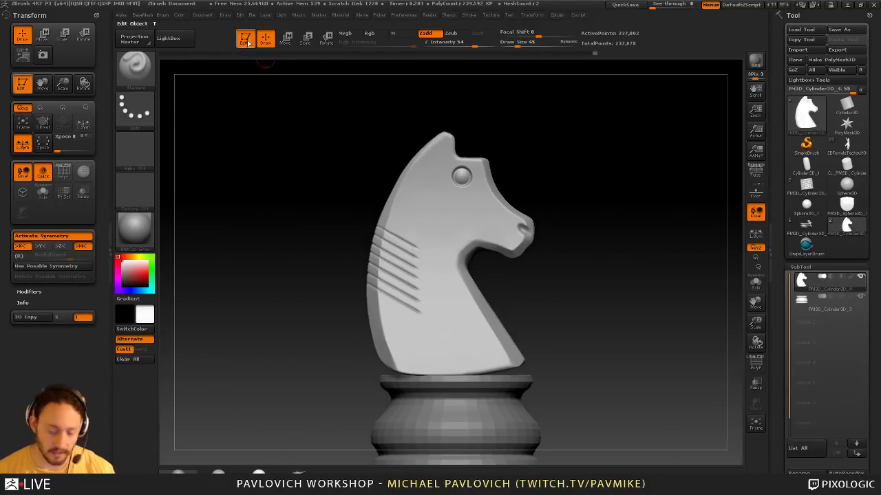
Clear the canvas, draw a Plane3D facing the front with its polyframe shown, and convert it to a PolyMesh3D
key(t)
key(ctrl+n)
click(816, 146)
click(803, 124)
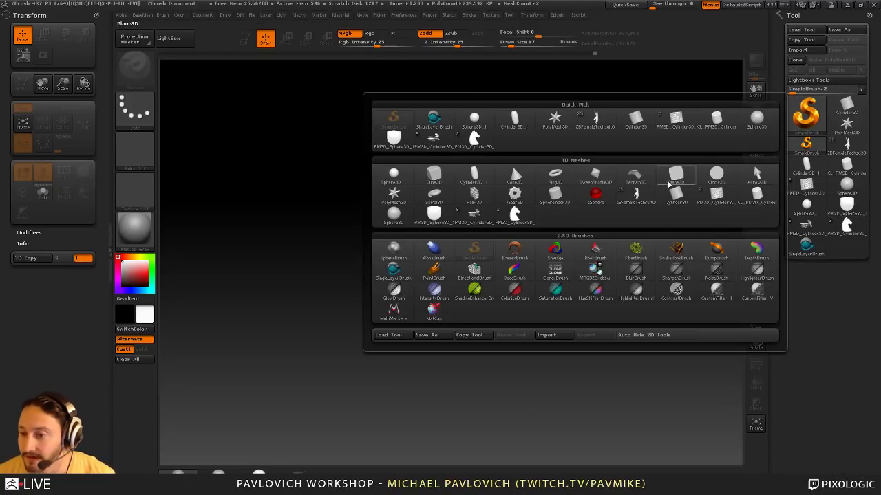
click(675, 175)
shift+drag(629, 231, 634, 238)
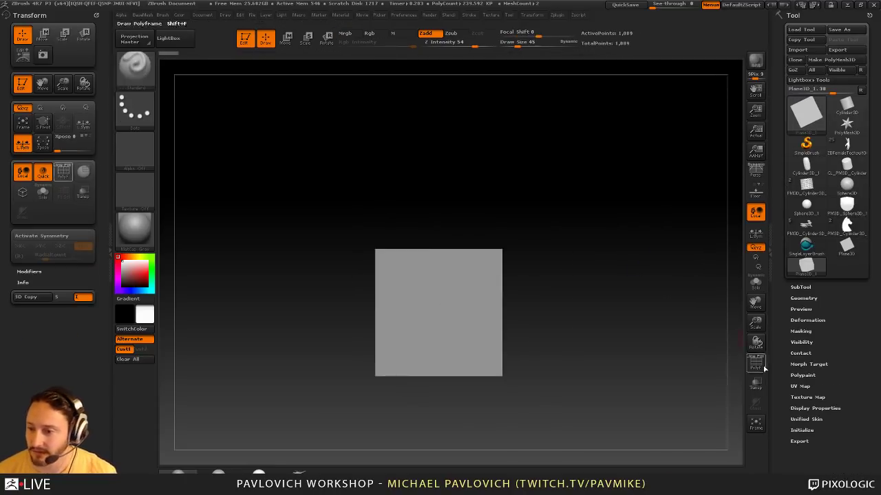
click(757, 364)
mouse_move(702, 354)
alt+mouse_down()
mouse_move(696, 375)
mouse_move(695, 363)
alt+mouse_up()
click(833, 60)
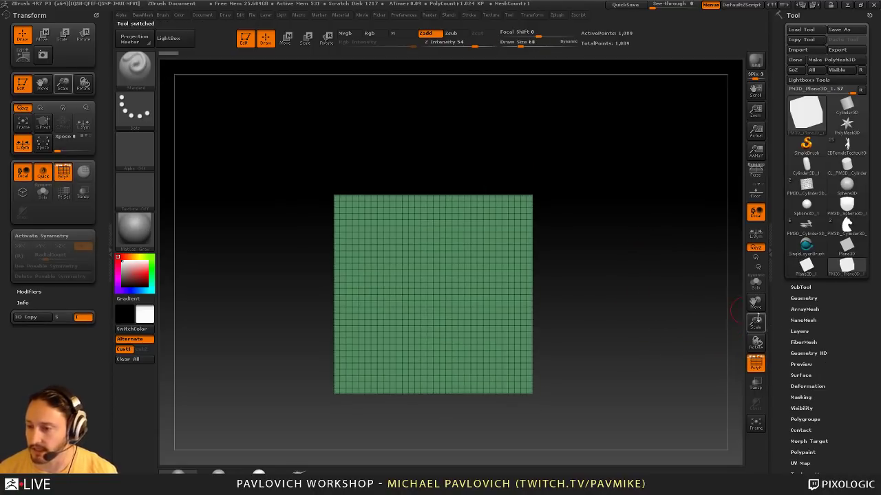
Align the plane with the knight in the Spotlight reference image and subdivide it to level 4 with Smt off
key(shift+z)
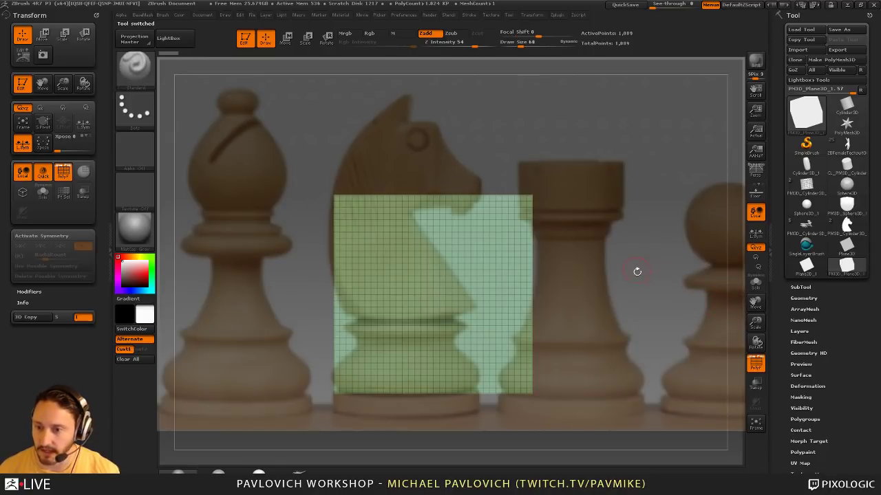
alt+drag(637, 272, 645, 219)
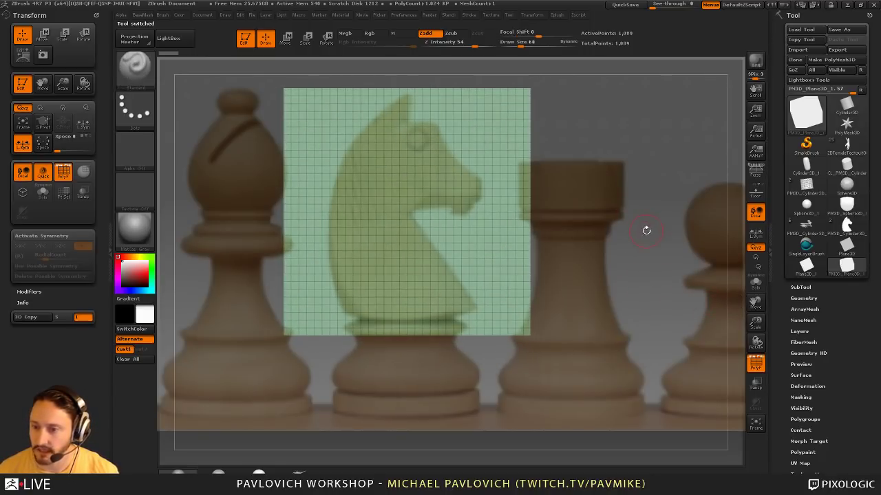
click(804, 298)
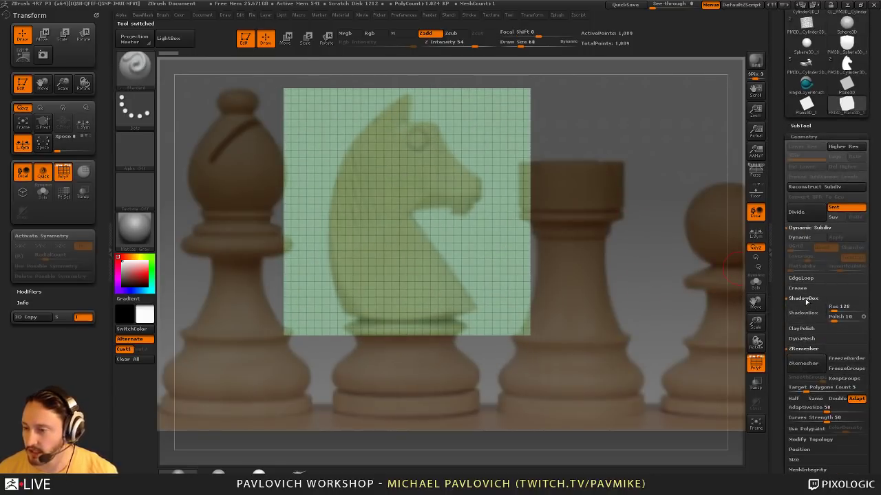
click(834, 208)
click(796, 212)
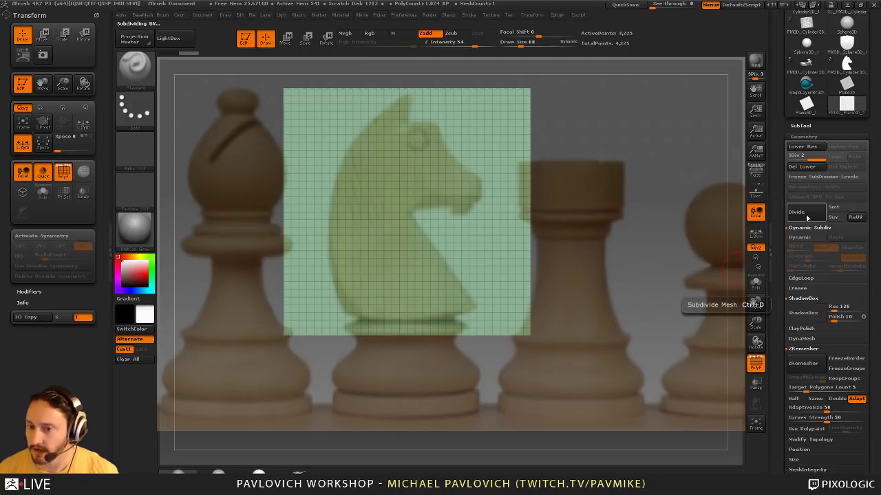
Paint the knight from the reference onto the plane with Rgb at intensity 100, and hide the Spotlight and polyframe
click(370, 33)
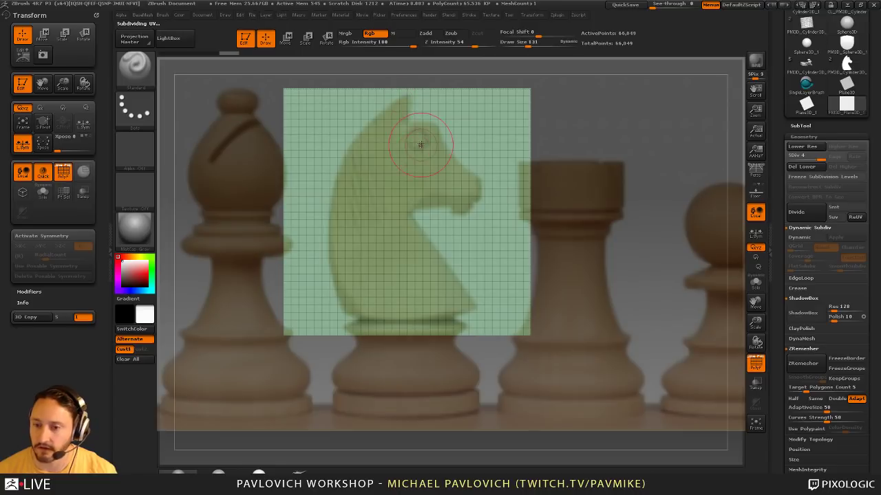
key(s)
drag(420, 145, 417, 144)
mouse_move(400, 113)
mouse_down()
mouse_move(375, 141)
mouse_move(478, 183)
mouse_move(414, 247)
mouse_move(465, 303)
mouse_move(377, 272)
mouse_up()
mouse_move(356, 179)
mouse_down()
mouse_move(333, 235)
mouse_move(354, 276)
mouse_move(344, 303)
mouse_move(382, 320)
mouse_move(440, 305)
mouse_up()
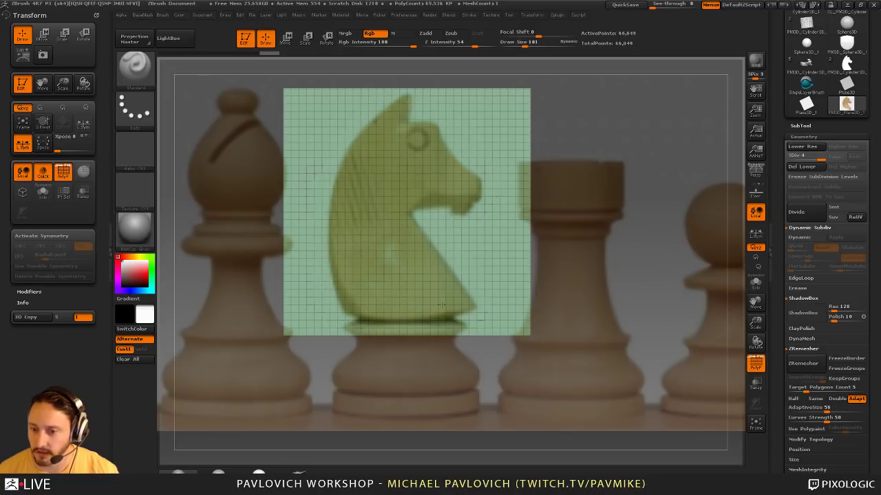
key(shift+z)
alt+drag(604, 181, 599, 240)
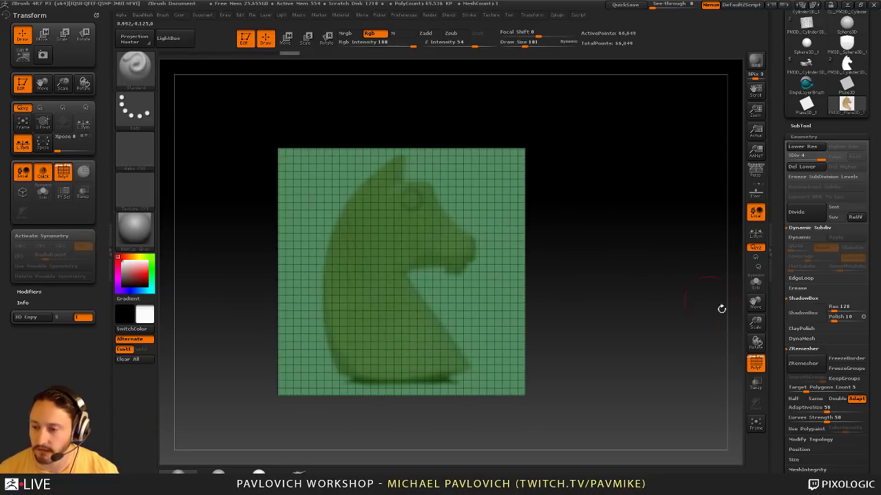
click(752, 362)
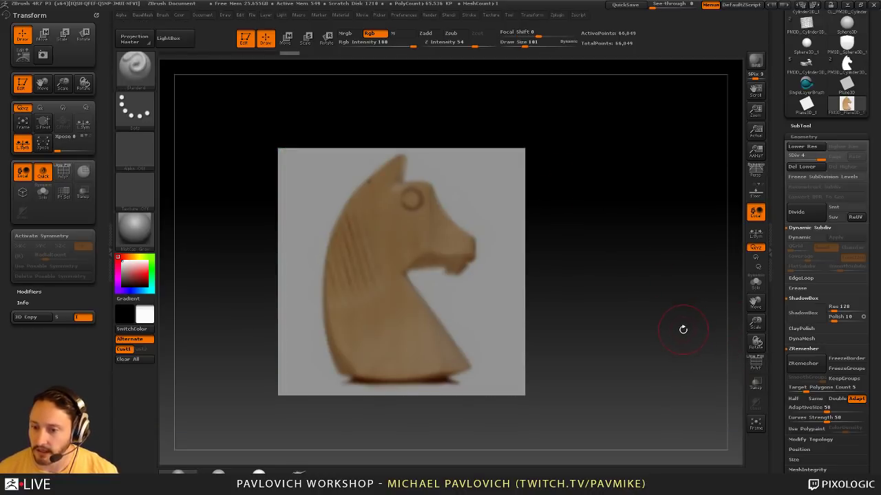
Set the Draw Size to 32 and paint out the stray reference colour along the underside of the knight's neck
alt+drag(675, 326, 681, 316)
key(s)
drag(506, 330, 500, 332)
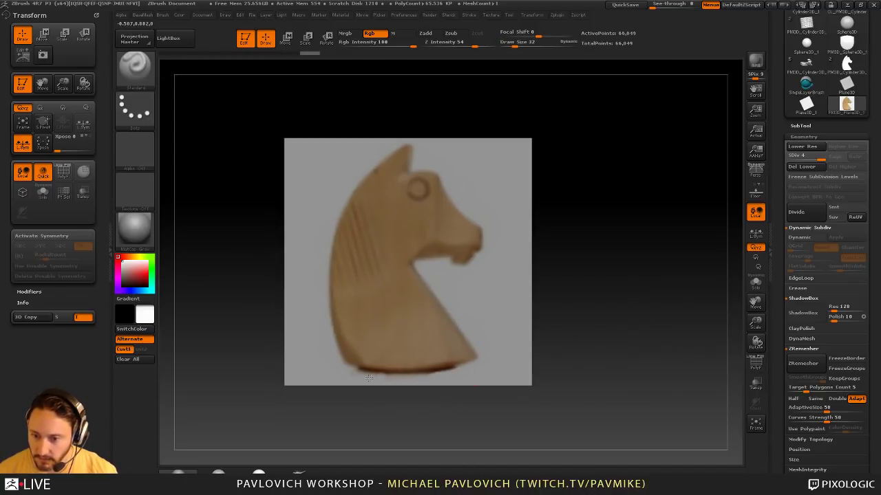
alt+drag(640, 280, 630, 316)
drag(630, 317, 664, 289)
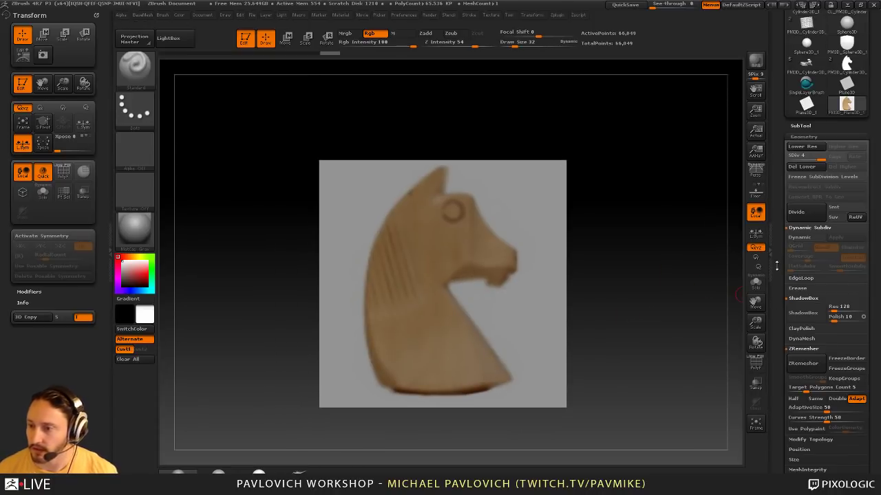
Delete the plane's lower subdivision levels and mask the painted knight by intensity
click(798, 168)
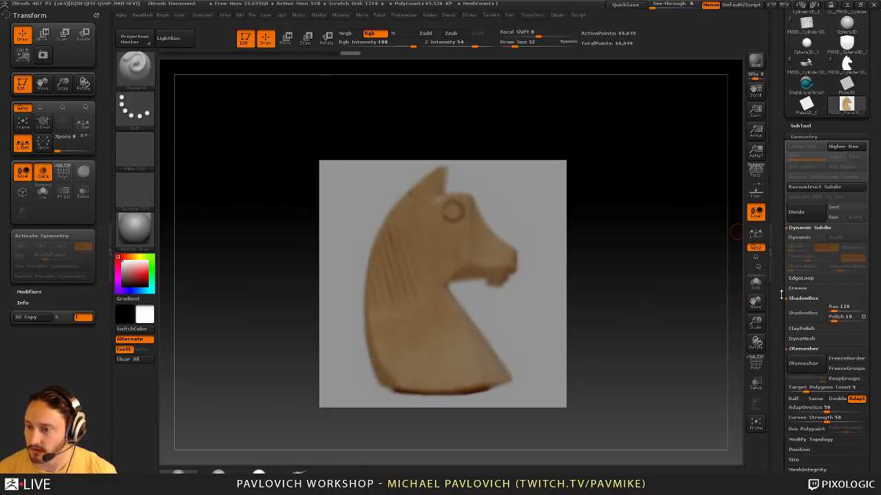
scroll(799, 176, down, 10)
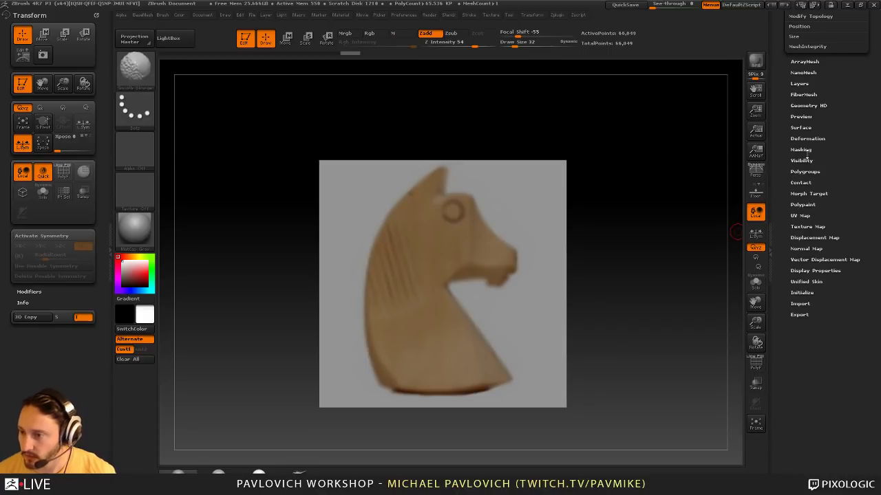
click(801, 149)
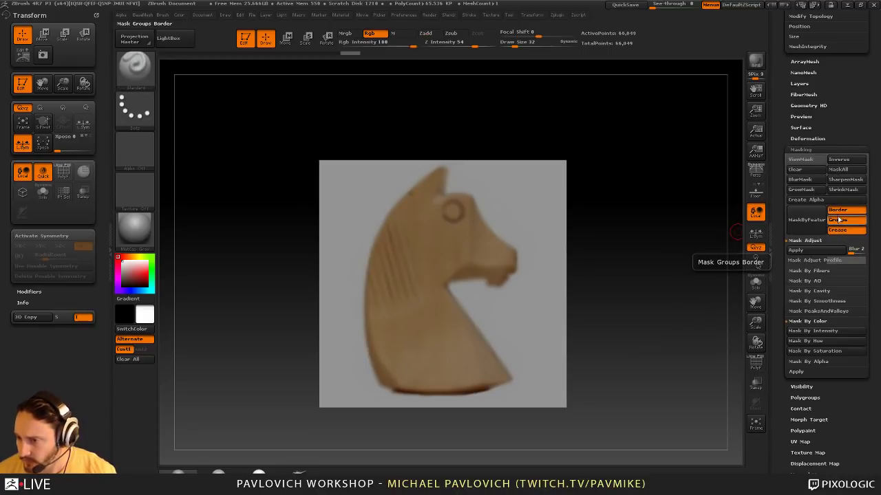
click(809, 332)
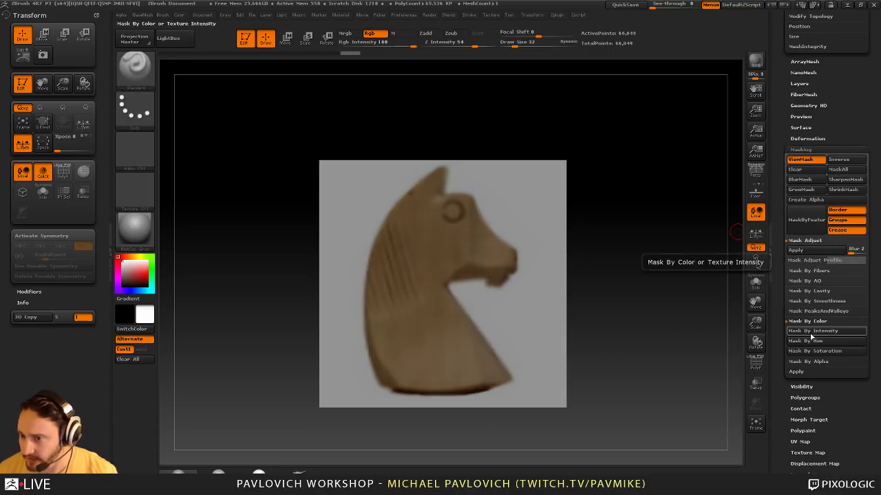
Turn off the polypaint display for the plane subtool so only its mask shows
scroll(821, 235, up, 15)
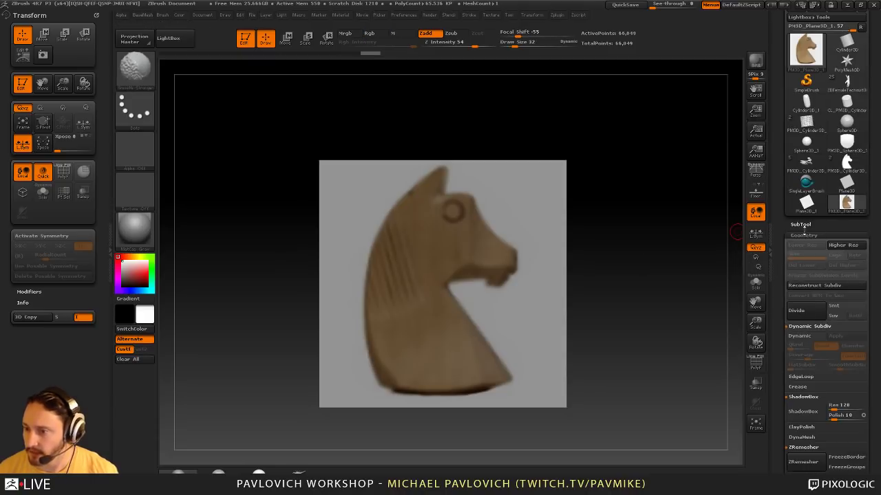
click(801, 225)
drag(840, 330, 839, 177)
click(852, 82)
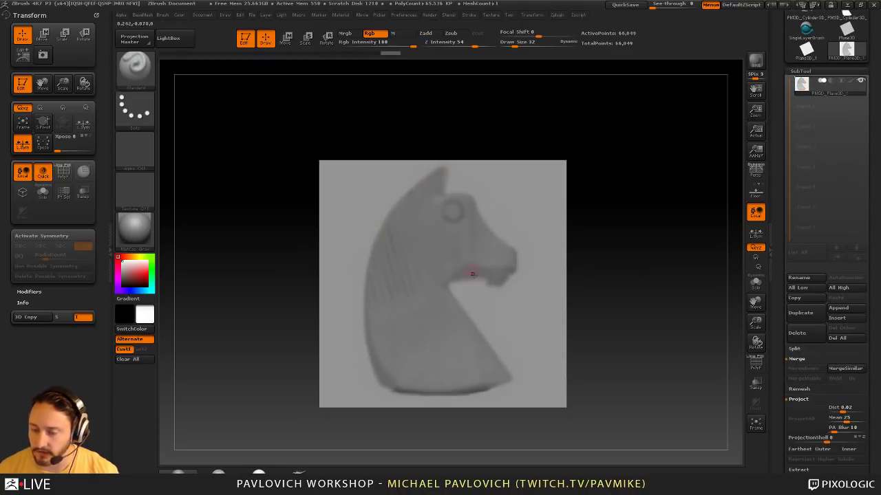
Harden the knight mask by applying a Mask Adjust profile with Focal Shift -72, and blur its edge slightly
drag(782, 320, 791, 199)
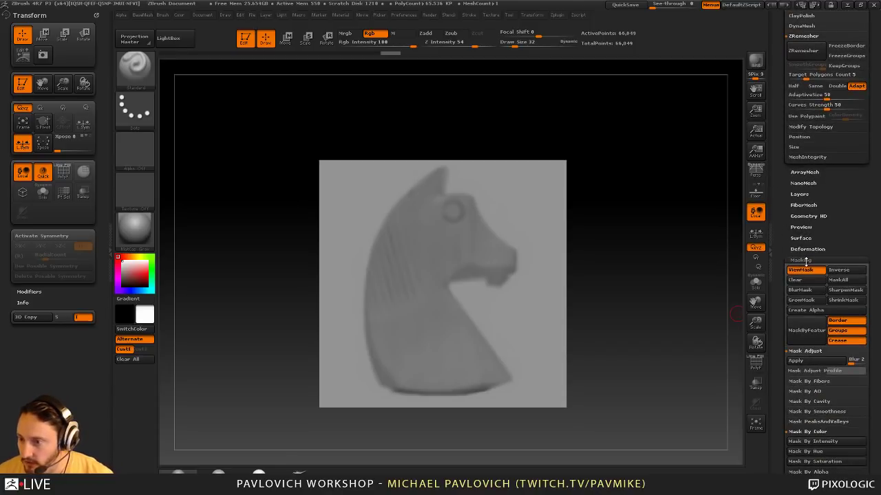
click(813, 370)
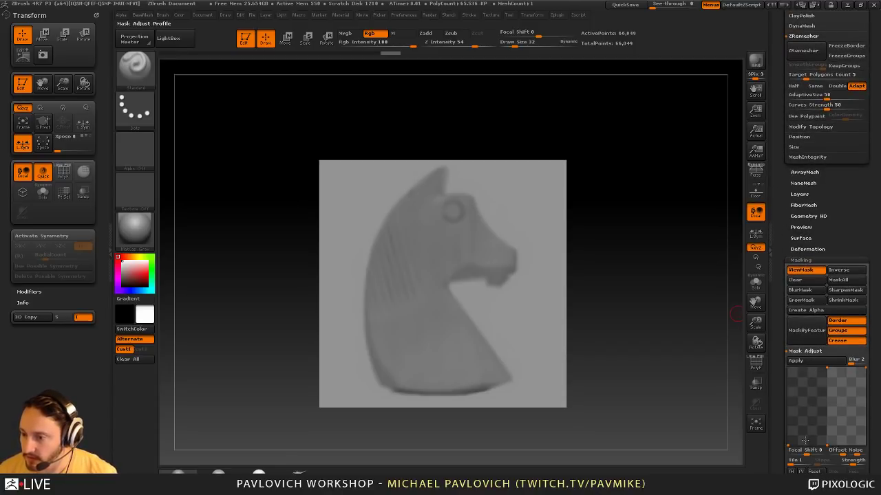
drag(803, 452, 793, 452)
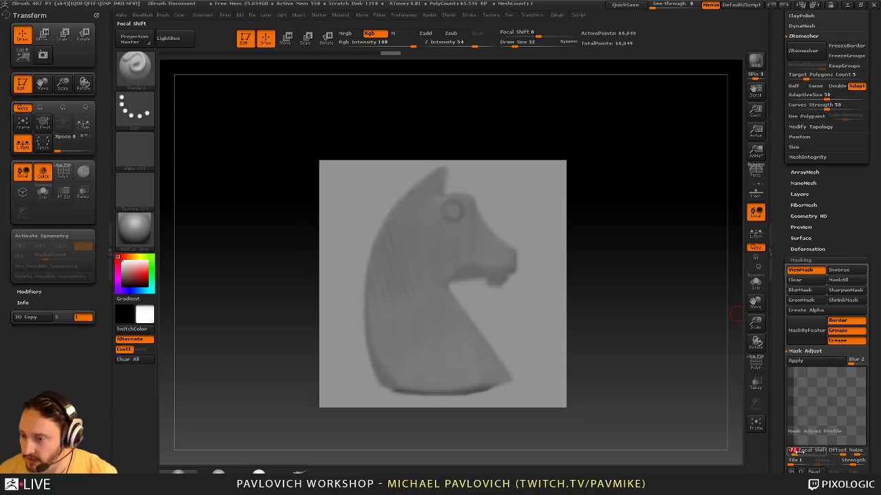
click(797, 360)
alt+drag(675, 292, 668, 300)
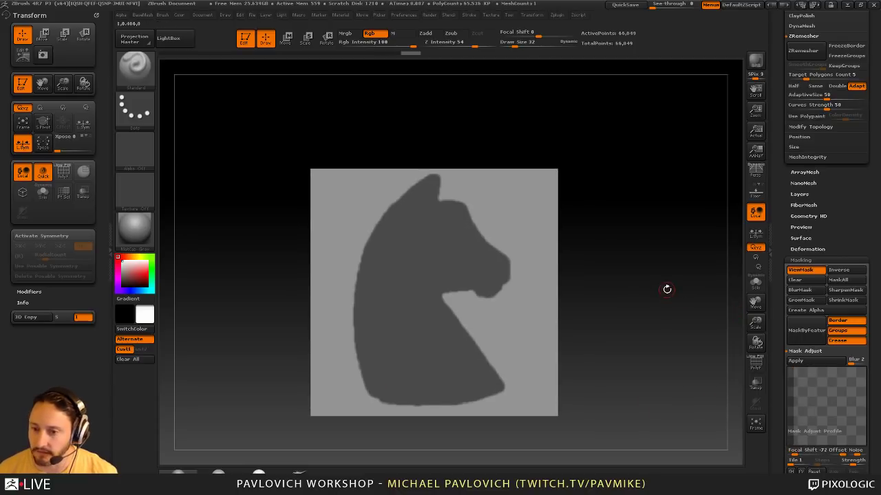
ctrl+click(434, 260)
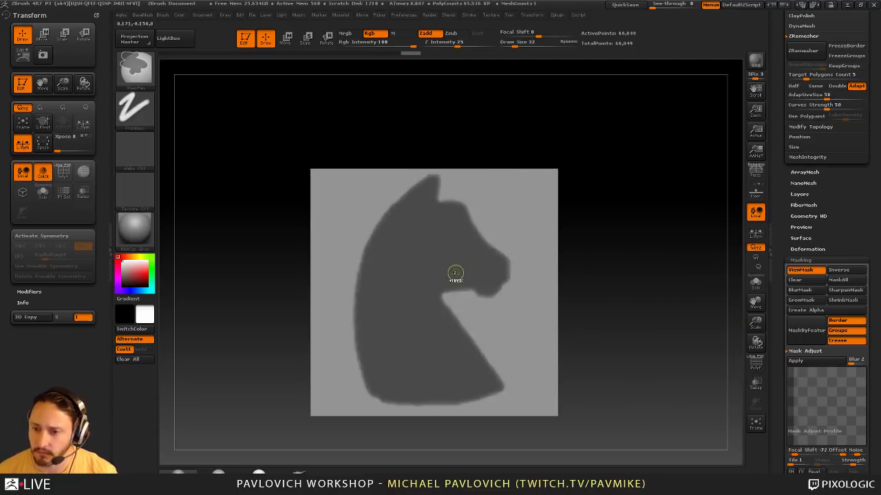
Turn the masked knight into its own polygroup with the polyframe shown, isolate it, and delete the hidden remainder of the plane
mouse_move(635, 240)
mouse_down()
mouse_move(573, 242)
mouse_move(626, 240)
mouse_up()
click(755, 363)
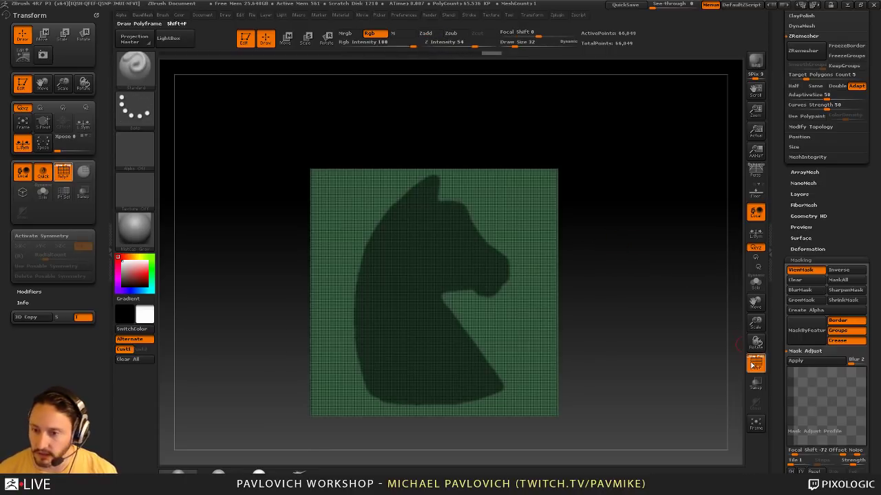
key(ctrl+w)
ctrl+shift+click(467, 259)
key(space)
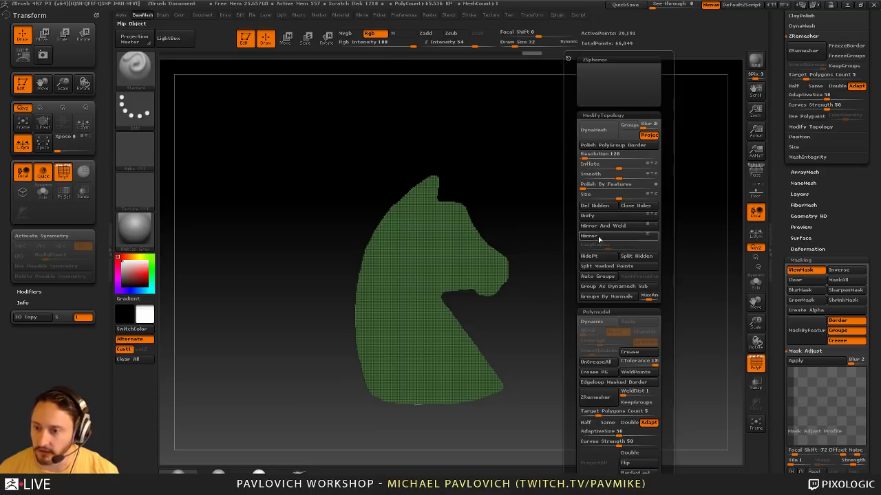
click(584, 207)
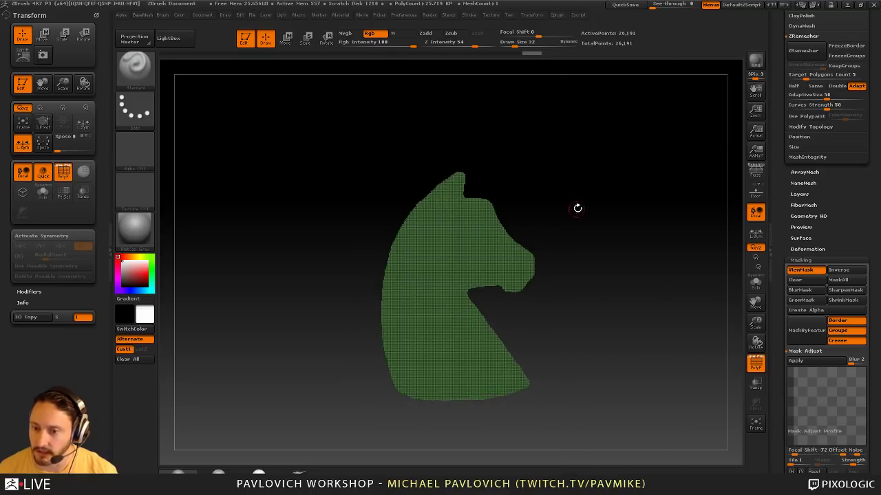
Mask the silhouette by features using only Border, and invert the mask to leave the border points editable
click(801, 261)
click(801, 260)
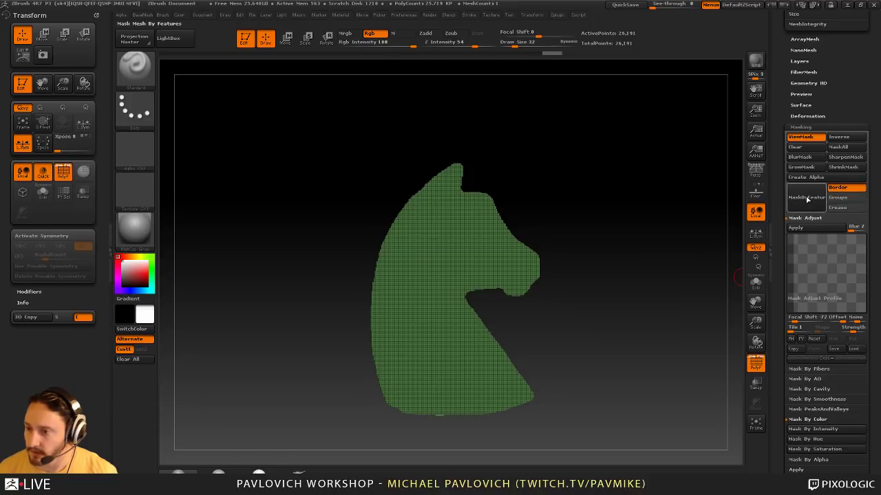
click(807, 198)
ctrl+click(667, 248)
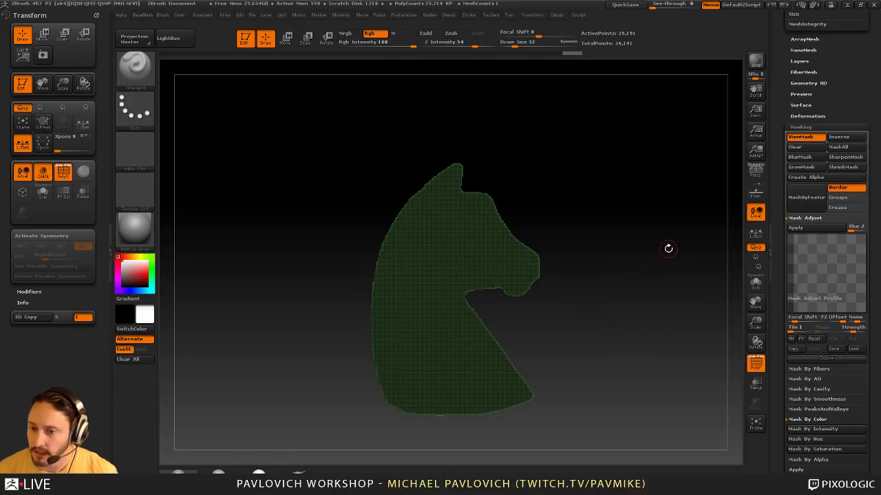
Smooth the silhouette's jagged outline with Polish By Features and hide the mask display
key(2)
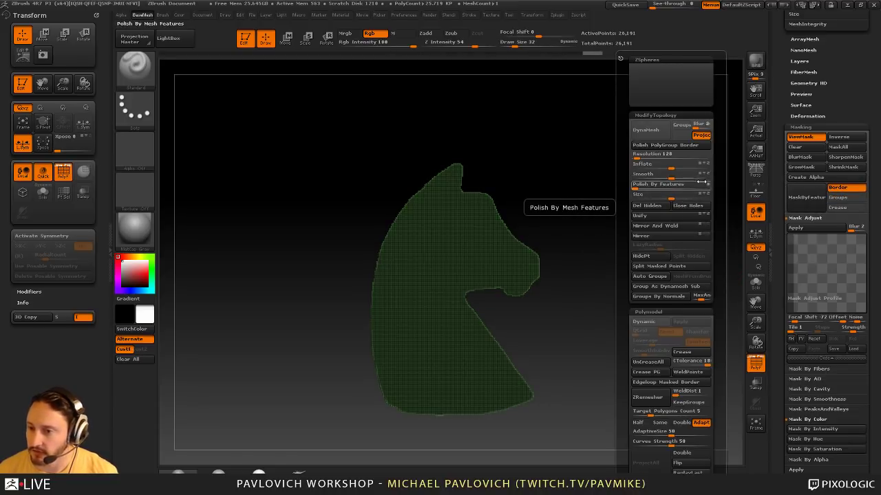
click(640, 184)
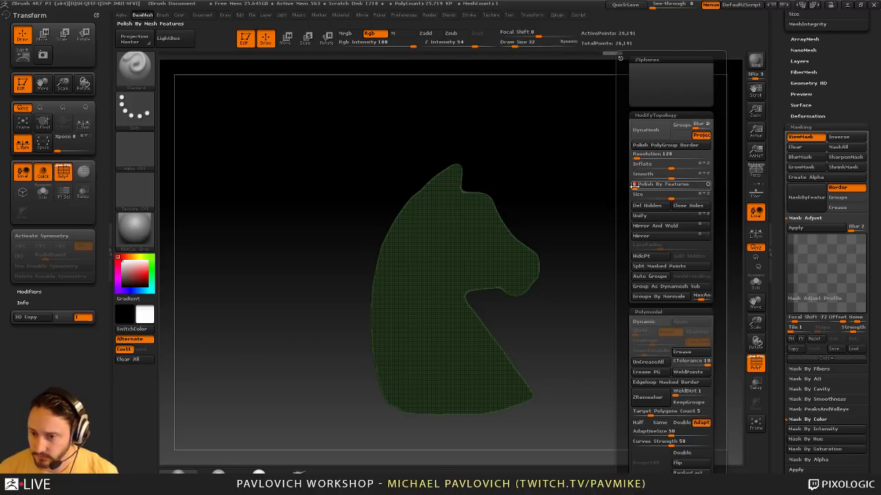
key(ctrl+h)
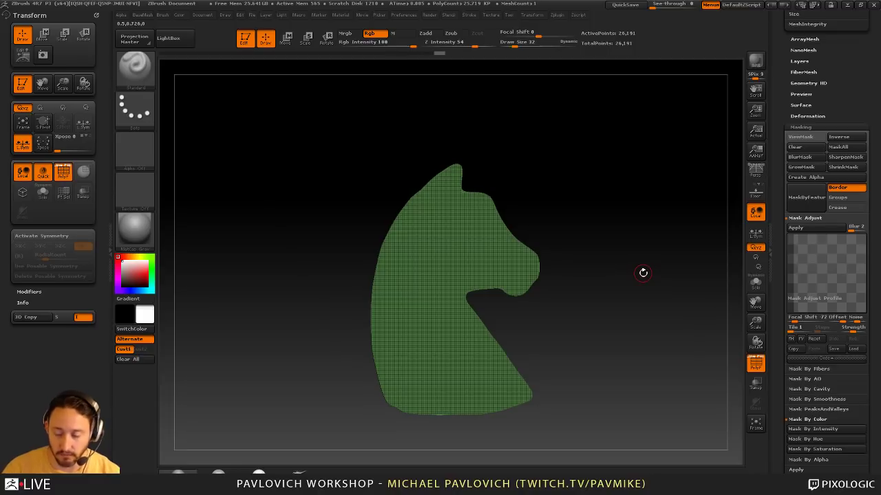
shift+drag(643, 273, 599, 249)
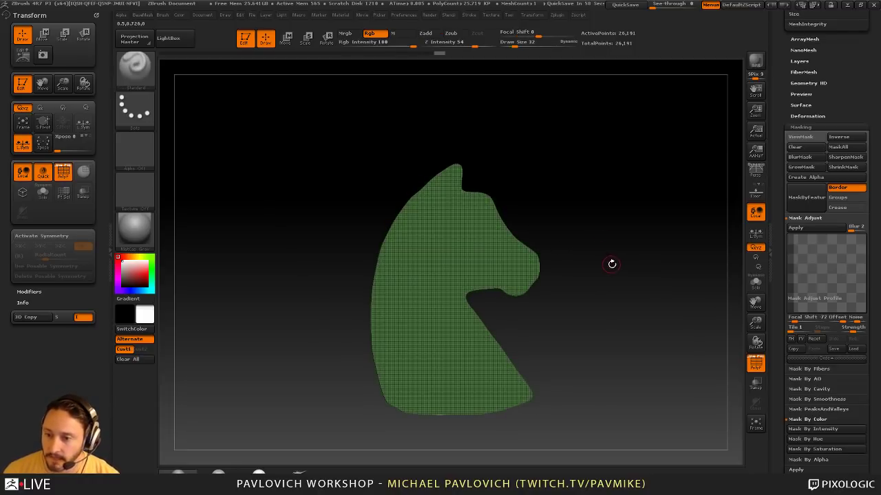
Remesh the knight silhouette with ZRemesher using AdaptiveSize 0 and the Half option
scroll(782, 161, up, 3)
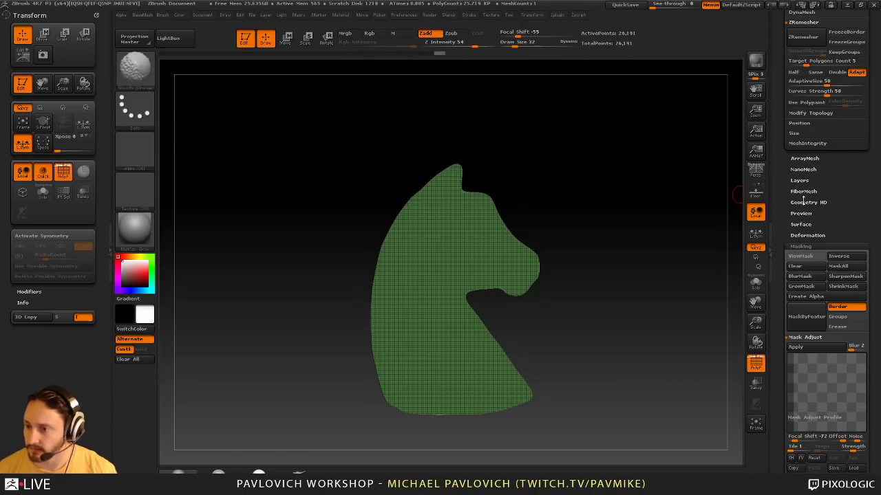
scroll(786, 206, up, 1)
scroll(788, 220, up, 5)
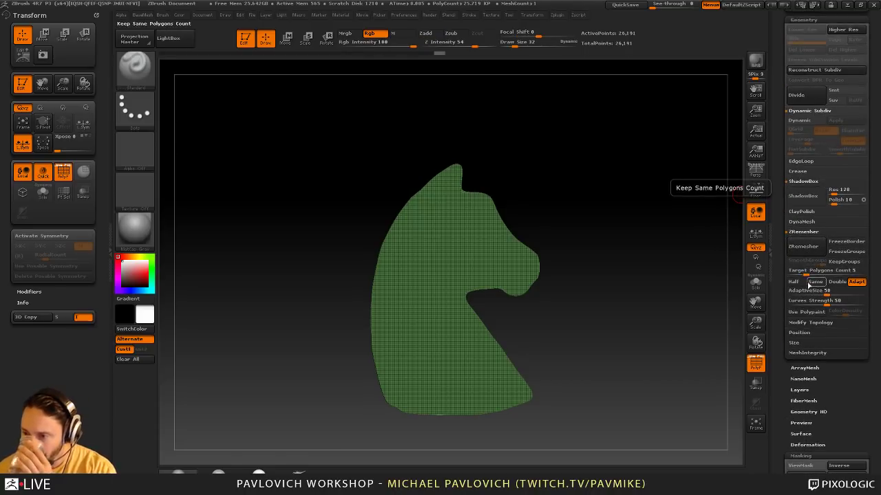
click(809, 292)
text(0)
key(Return)
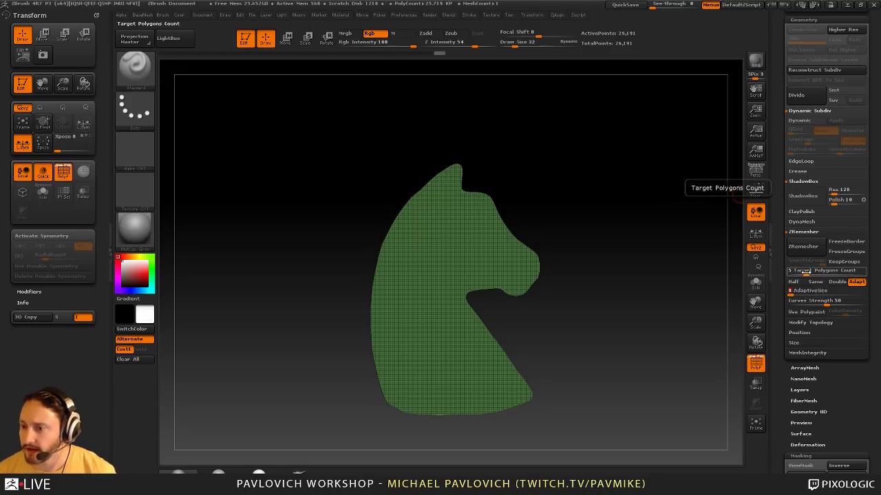
click(793, 282)
click(803, 246)
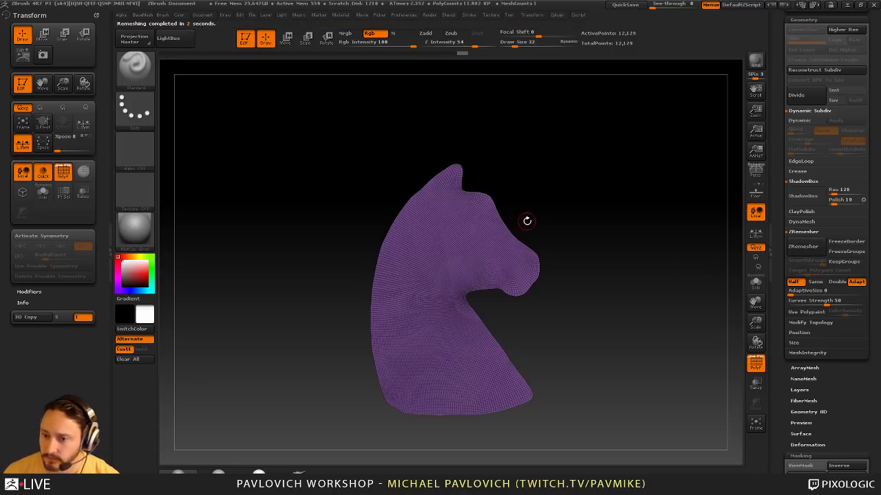
Run repeated ZRemesher passes at Half until the silhouette is reduced to a coarse quad grid
click(809, 248)
click(811, 247)
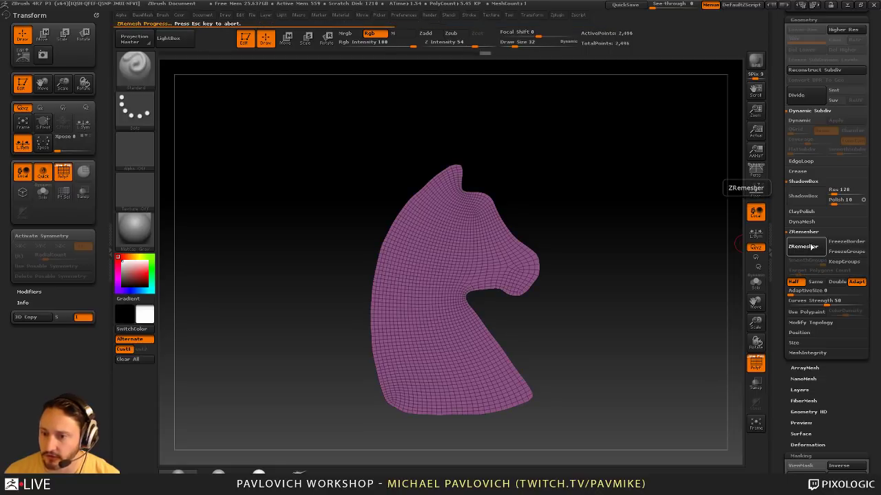
click(812, 246)
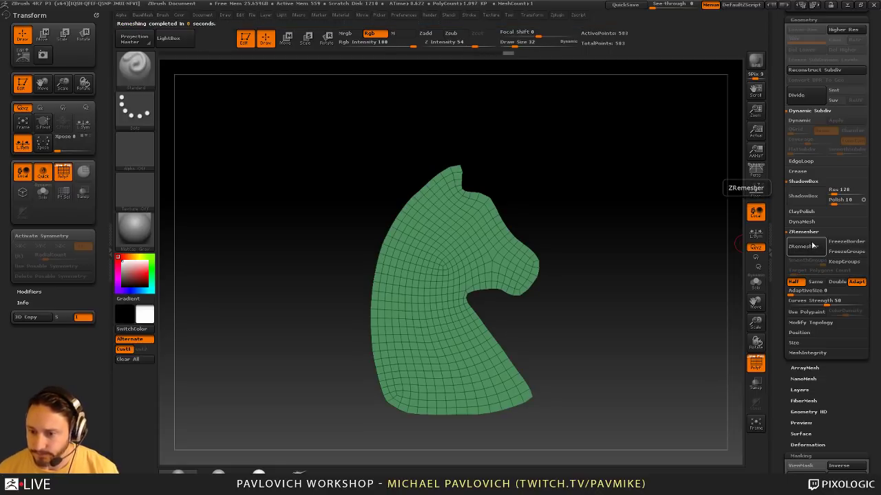
drag(633, 249, 673, 235)
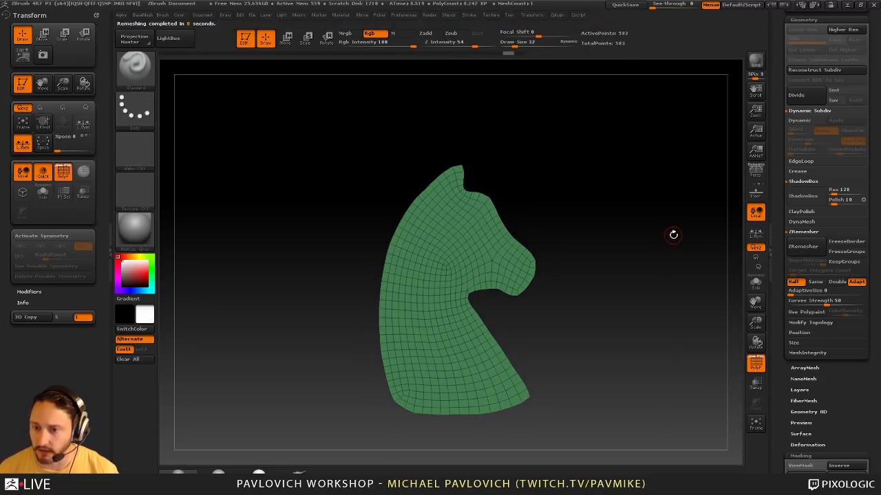
click(797, 251)
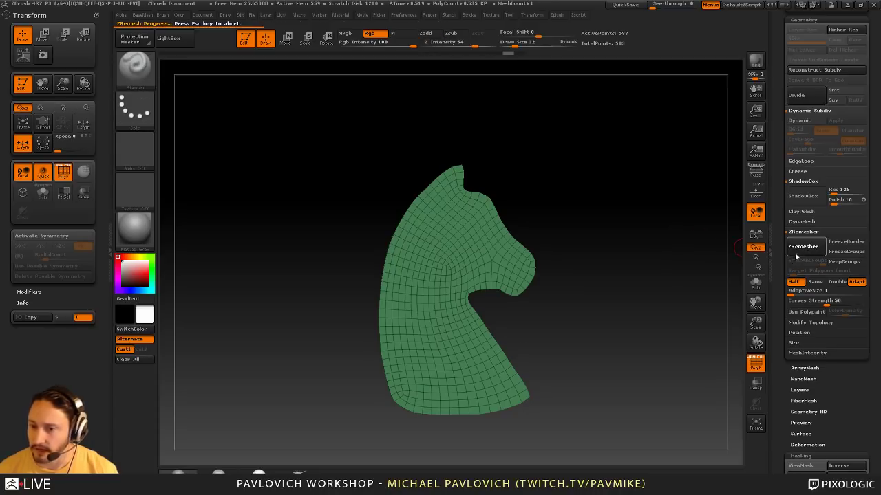
Extrude the flat silhouette into a thin slab with ZModeler QMesh targeting Polygroup All
key(b)
key(z)
key(m)
key(space)
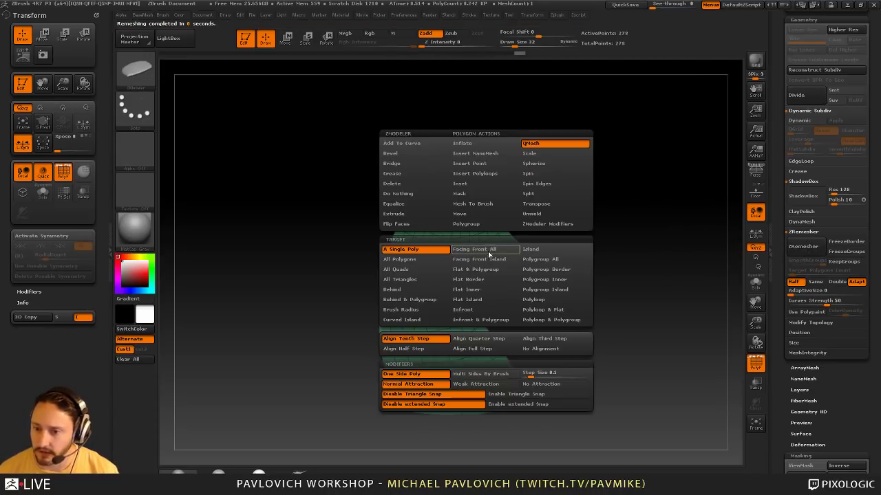
click(534, 259)
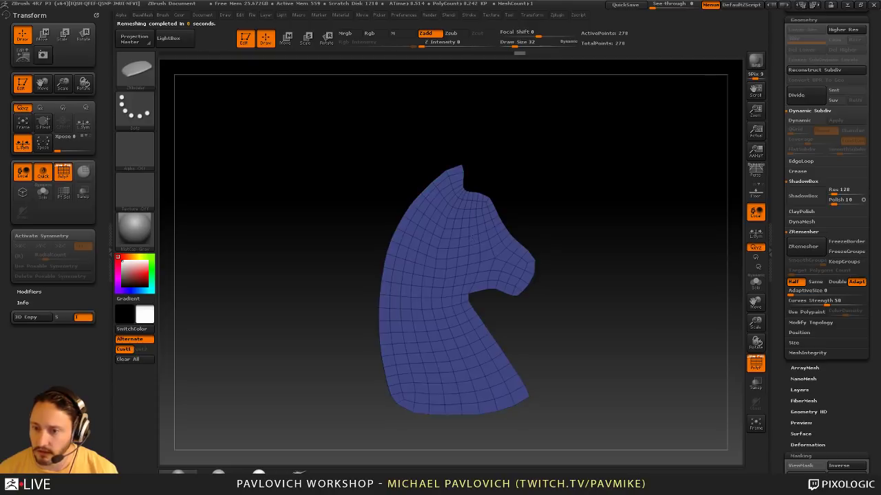
drag(474, 237, 475, 222)
Try Mirror And Weld on the extruded slab, and undo it
drag(688, 221, 596, 227)
key(2)
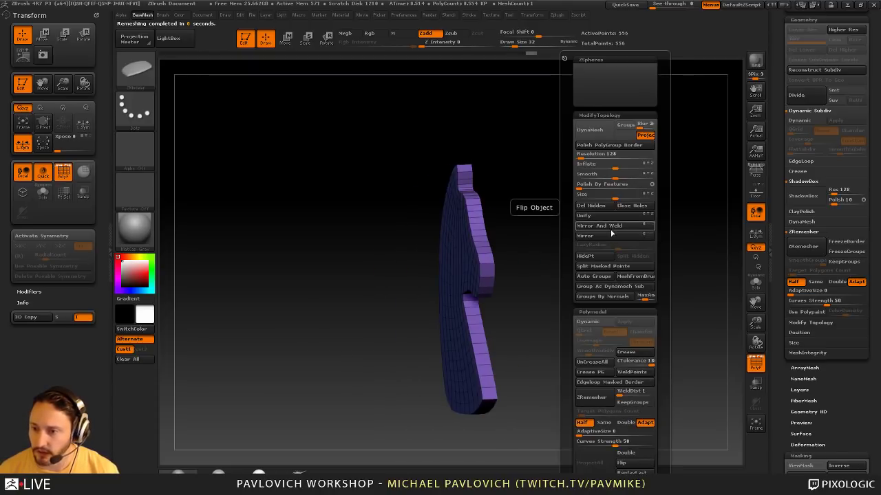
click(612, 226)
key(ctrl+z)
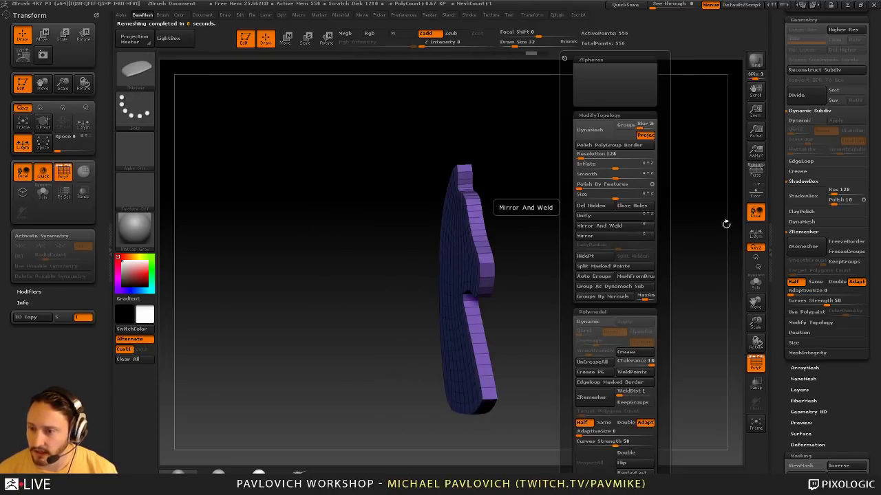
Show the floor grid to check the slab's orientation against the axes, and undo the extrusion
click(755, 195)
shift+drag(730, 227, 586, 263)
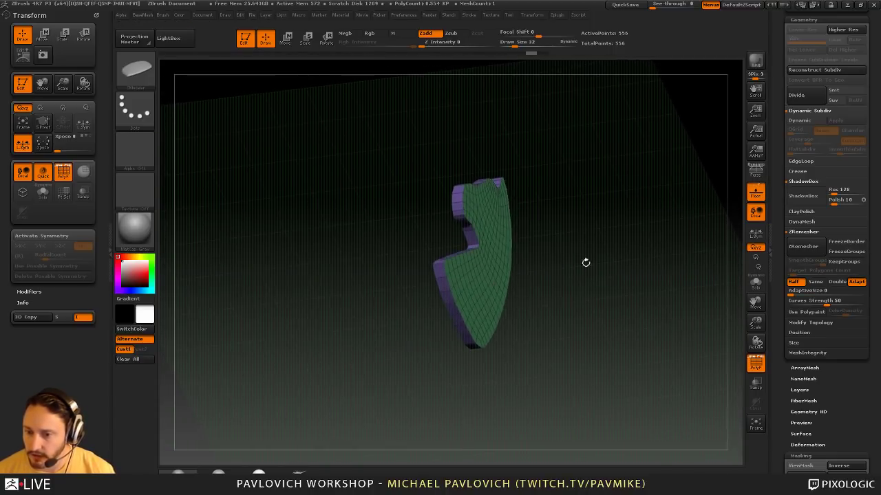
drag(406, 327, 497, 321)
drag(640, 279, 515, 218)
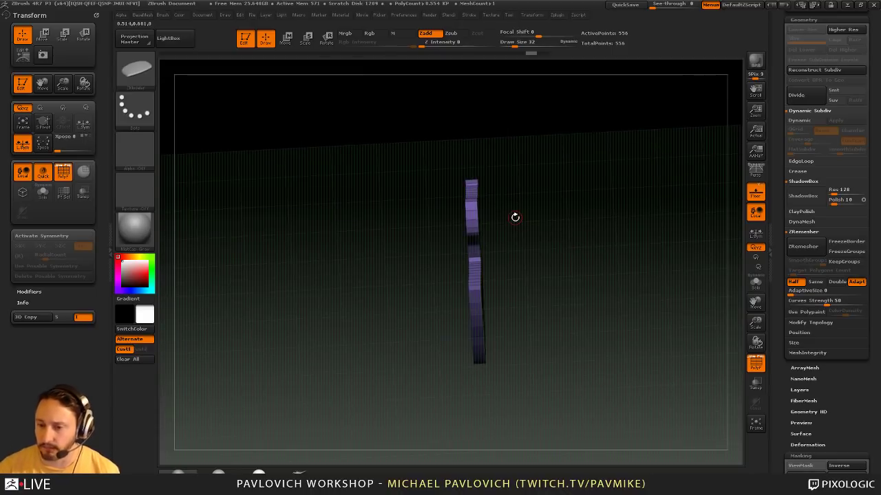
key(ctrl+z)
Rotate the flat silhouette 90 degrees about the Y axis with the Rotate deformation
drag(777, 252, 781, 112)
key(shift)
drag(785, 308, 785, 275)
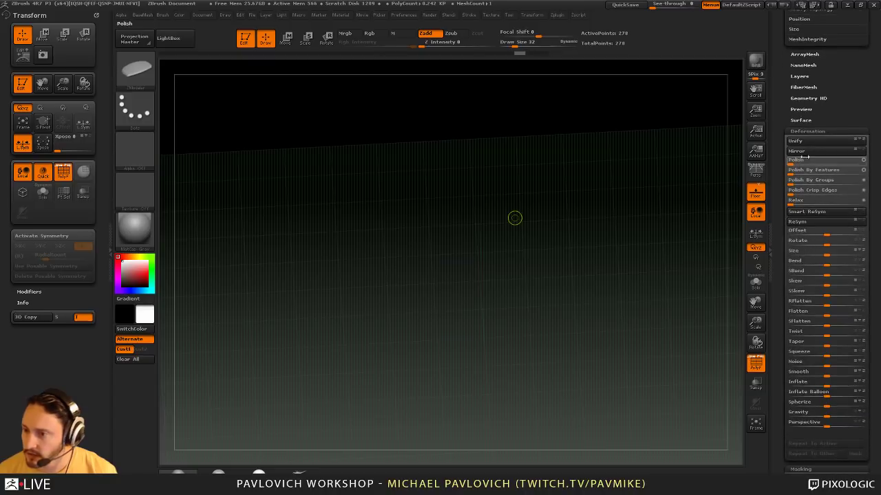
click(859, 241)
click(864, 241)
key(f)
drag(692, 254, 686, 264)
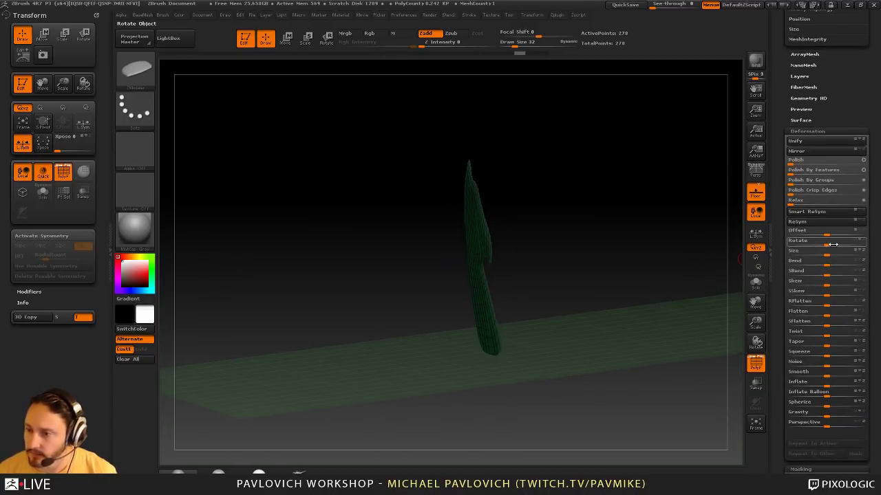
mouse_move(831, 244)
mouse_down()
mouse_move(784, 242)
mouse_move(815, 241)
mouse_up()
click(832, 240)
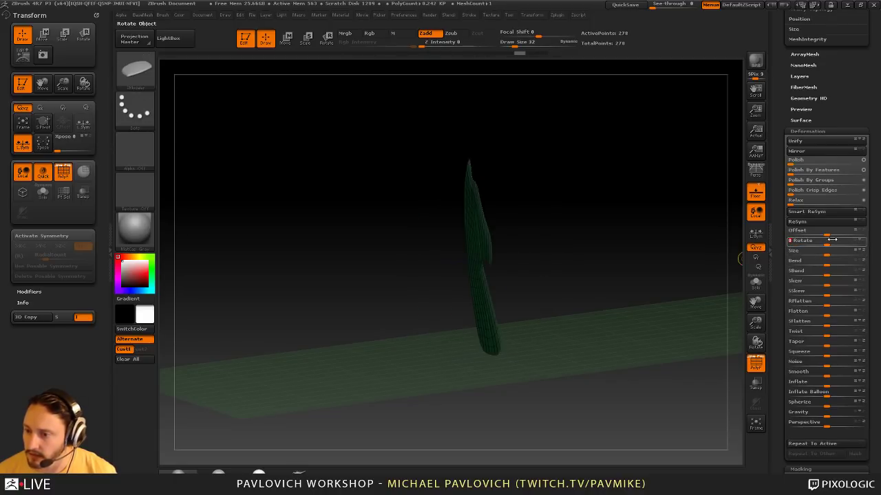
text(90)
key(Return)
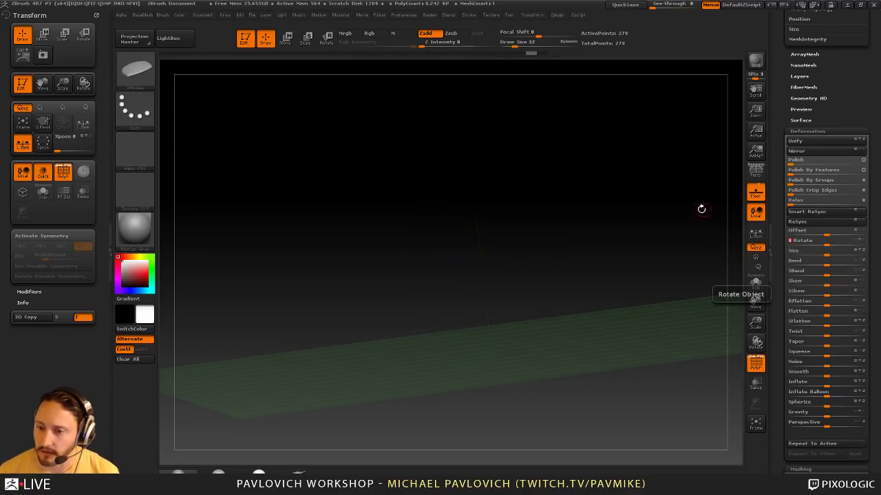
drag(702, 209, 681, 248)
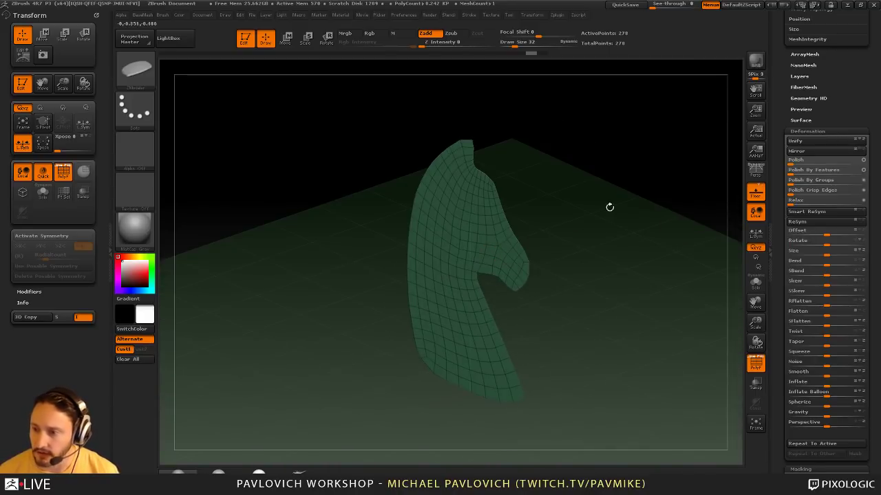
Hide the floor grid and try to extrude the rotated silhouette with ZModeler QMesh on Polygroup All
click(755, 193)
key(space)
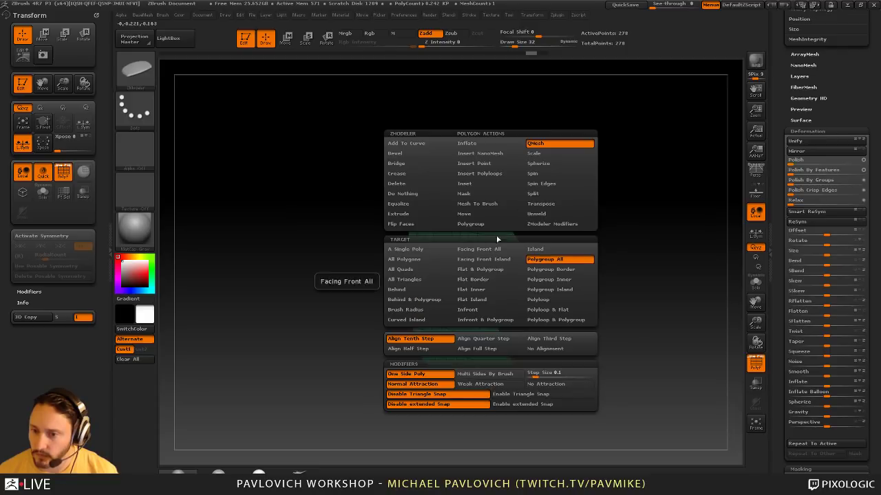
click(481, 256)
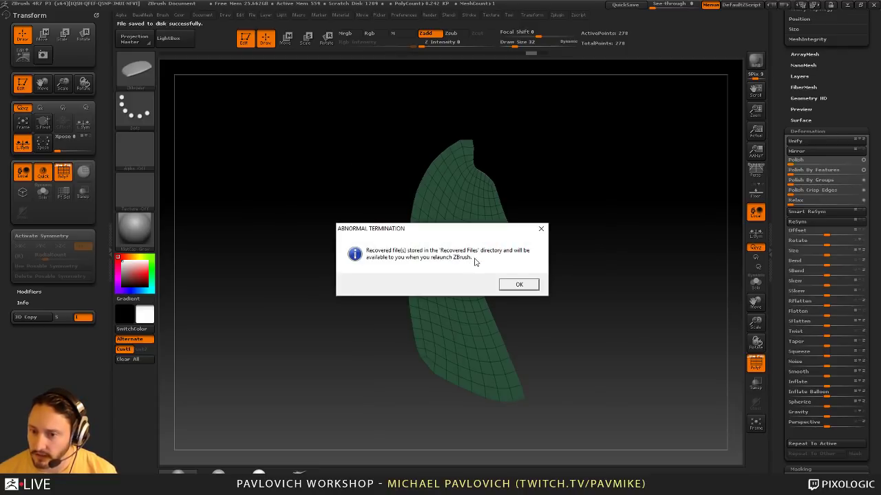
Dismiss the crash notice, relaunch ZBrush, and load the recovered knight tool from the recovered files
click(523, 279)
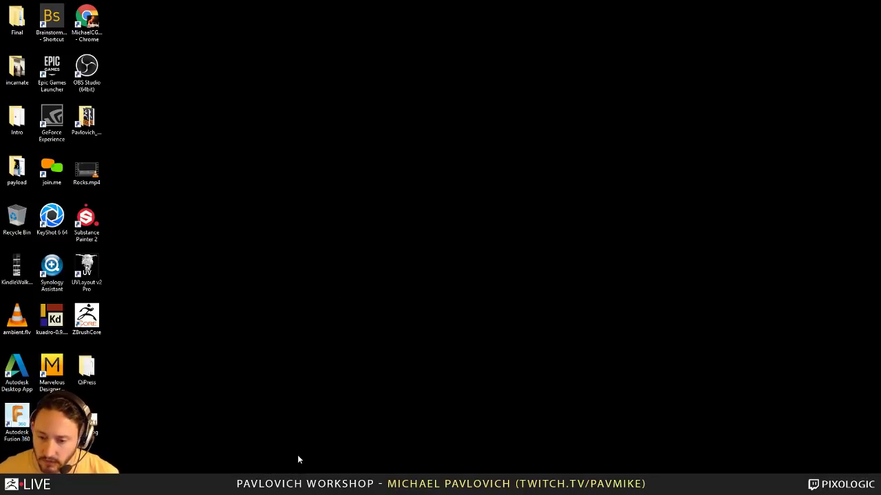
click(11, 486)
click(69, 240)
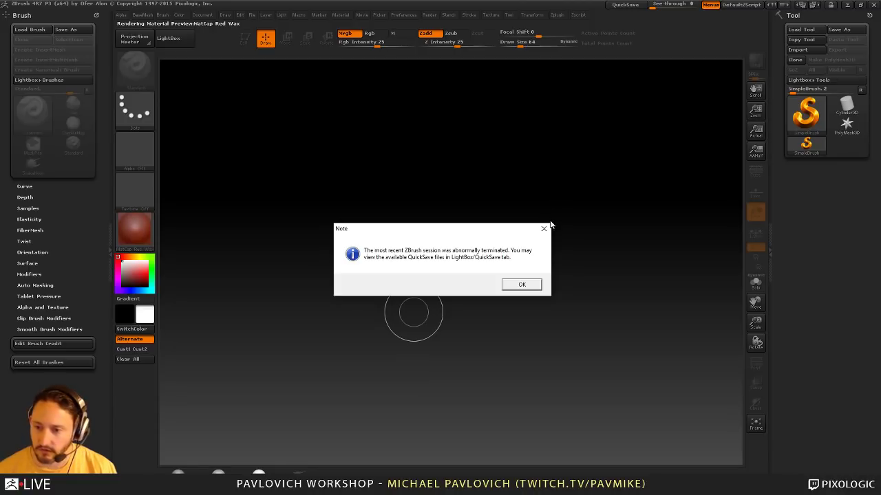
click(531, 285)
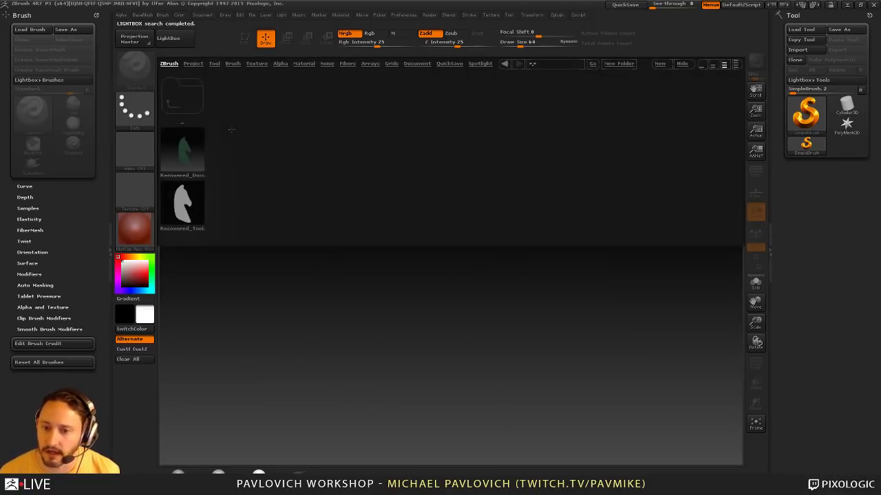
double_click(182, 207)
click(679, 64)
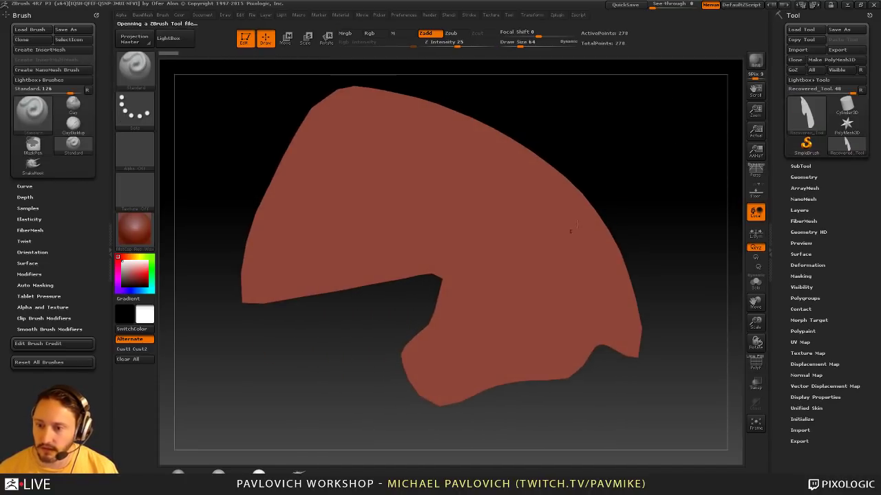
Check the recovered silhouette against the floor grid, hide the grid, and display the polyframe with the gray MatCap material
drag(667, 197, 691, 184)
key(shift+p)
drag(674, 213, 718, 222)
click(761, 199)
alt+drag(660, 201, 671, 230)
click(763, 359)
alt+drag(677, 268, 676, 298)
Extrude the recovered silhouette into a slab with ZModeler QMesh targeting Polygroup All
key(b)
key(z)
key(m)
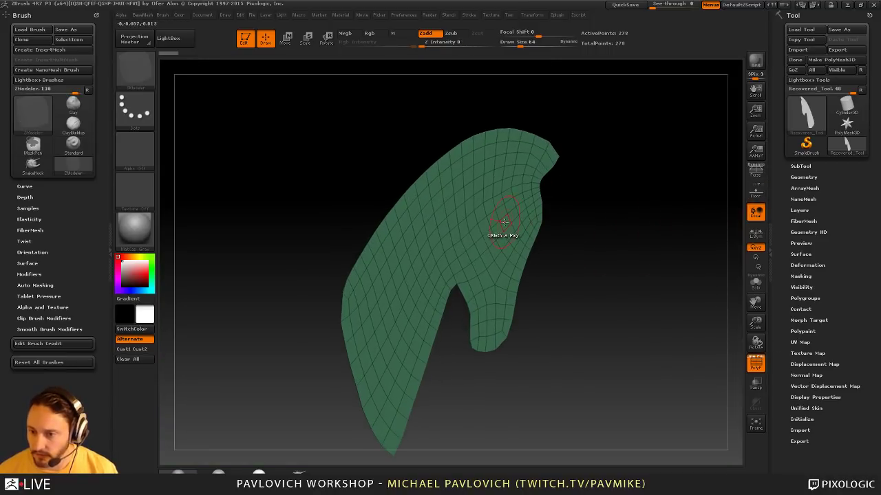
key(space)
click(573, 194)
key(space)
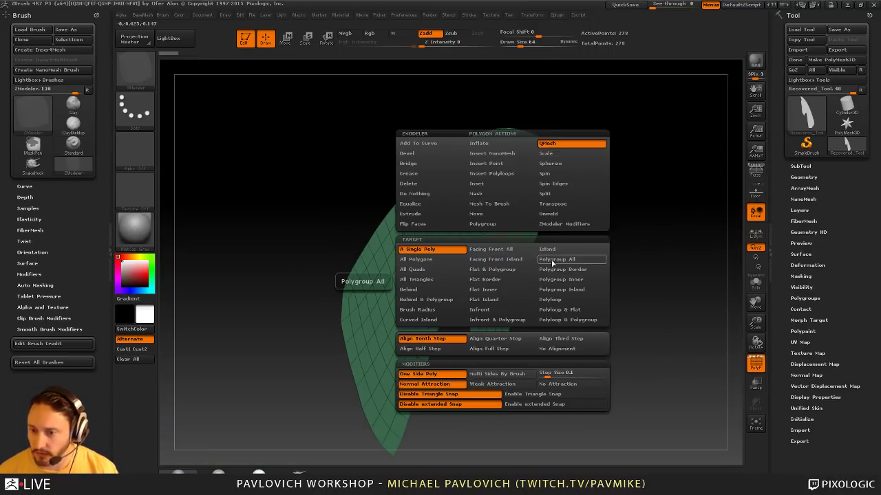
click(556, 263)
drag(497, 249, 486, 237)
Mirror and weld the extruded slab into a symmetrical two-sided knight
mouse_move(661, 228)
mouse_down()
mouse_move(600, 222)
mouse_move(671, 220)
mouse_up()
key(1)
click(666, 232)
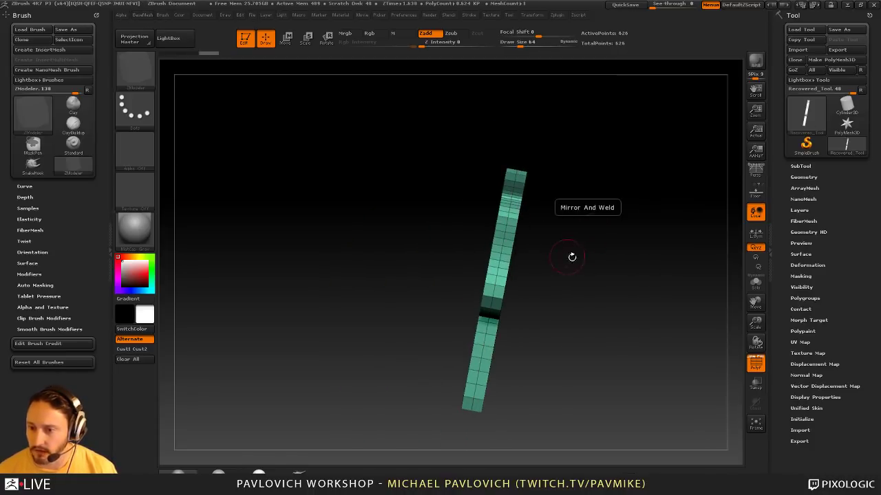
Thicken the knight slab symmetrically by pulling its side faces outward, without keeping any extra edge loop
mouse_move(570, 255)
mouse_down()
mouse_move(527, 250)
mouse_move(644, 201)
mouse_move(527, 240)
mouse_move(567, 242)
mouse_up()
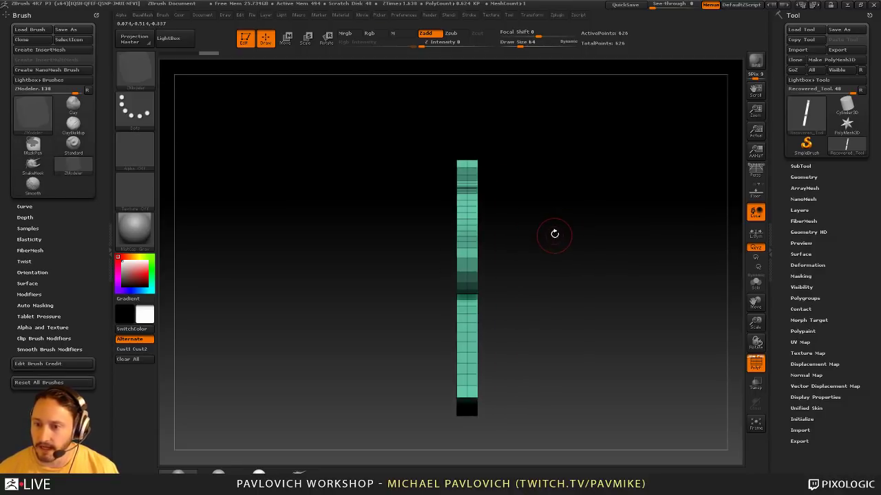
mouse_move(543, 181)
mouse_down()
mouse_move(507, 185)
mouse_move(555, 192)
mouse_up()
click(479, 201)
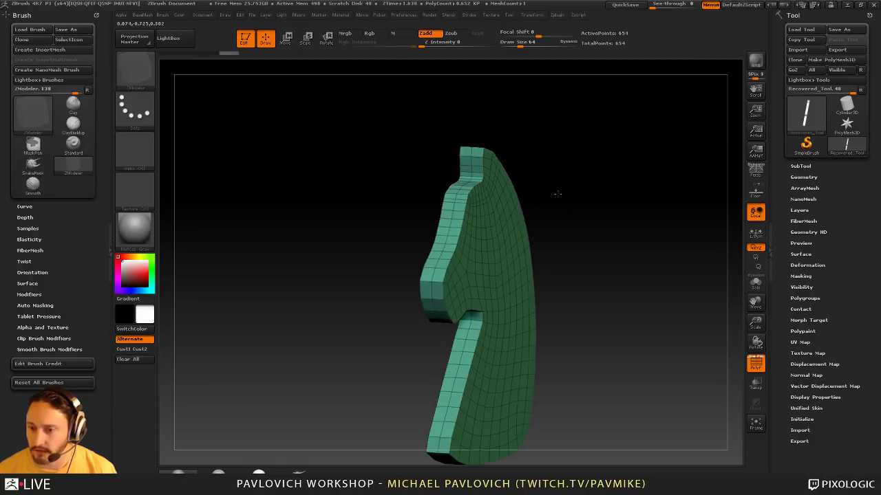
mouse_move(500, 208)
mouse_down()
mouse_move(518, 212)
mouse_move(498, 213)
mouse_move(506, 216)
mouse_move(498, 197)
mouse_up()
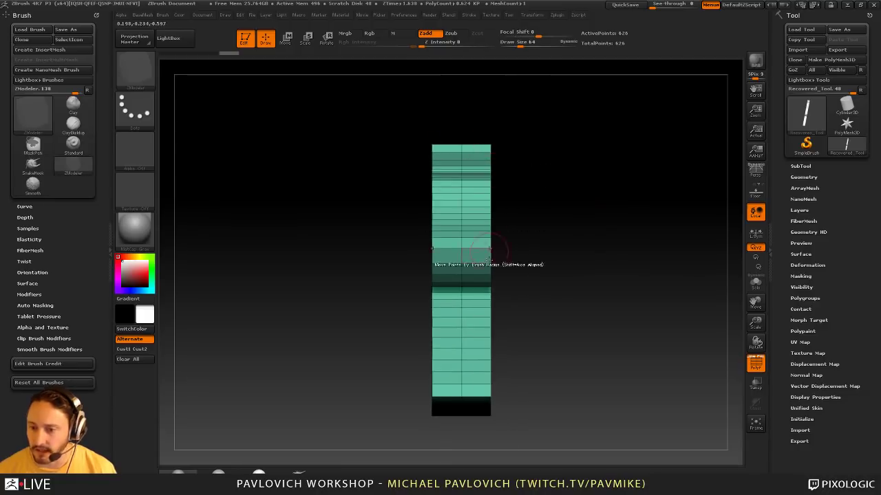
Try a ZModeler edge action along the rim of the knight's muzzle, and undo the changes
drag(580, 336, 598, 348)
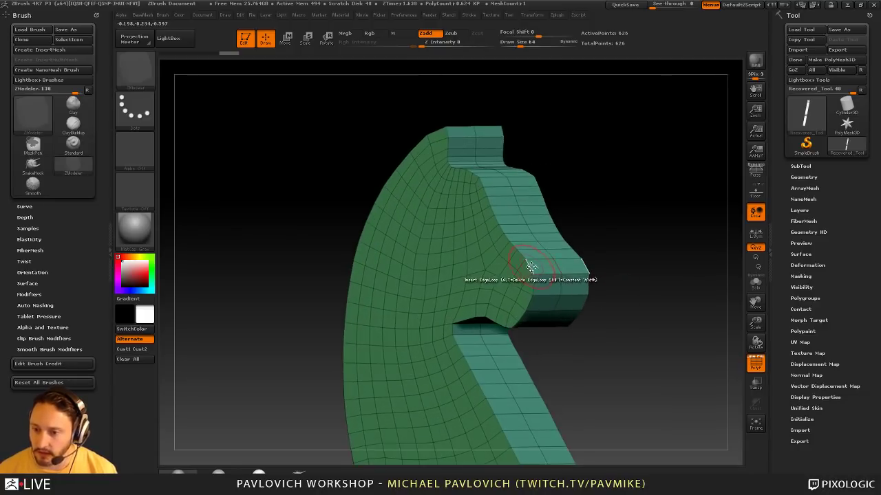
key(space)
click(455, 257)
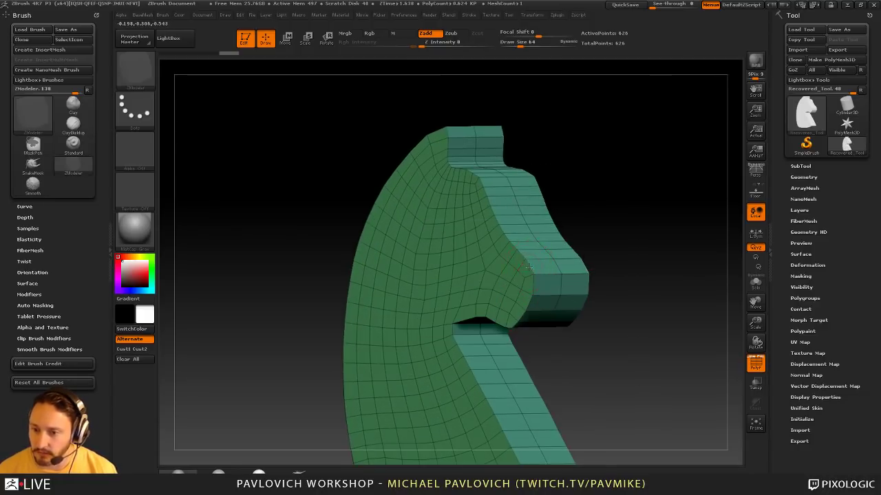
click(524, 267)
drag(606, 295, 609, 212)
key(ctrl+z)
drag(495, 324, 503, 319)
key(ctrl+z)
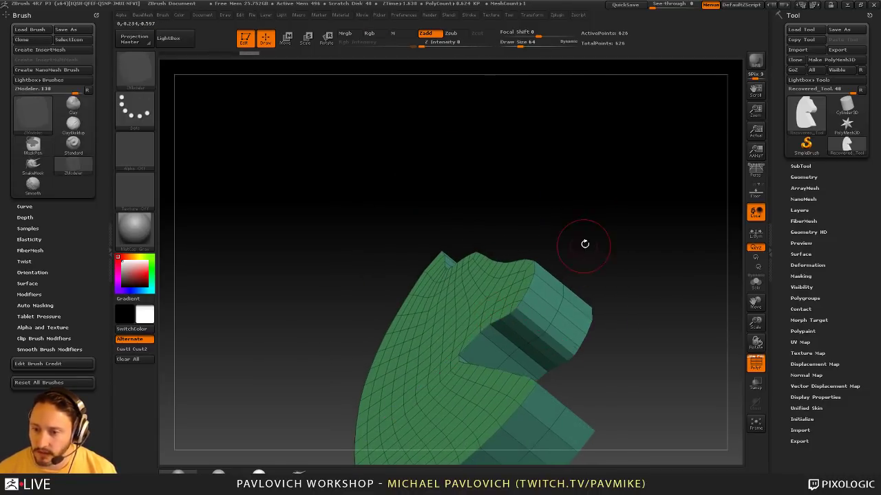
drag(586, 242, 624, 200)
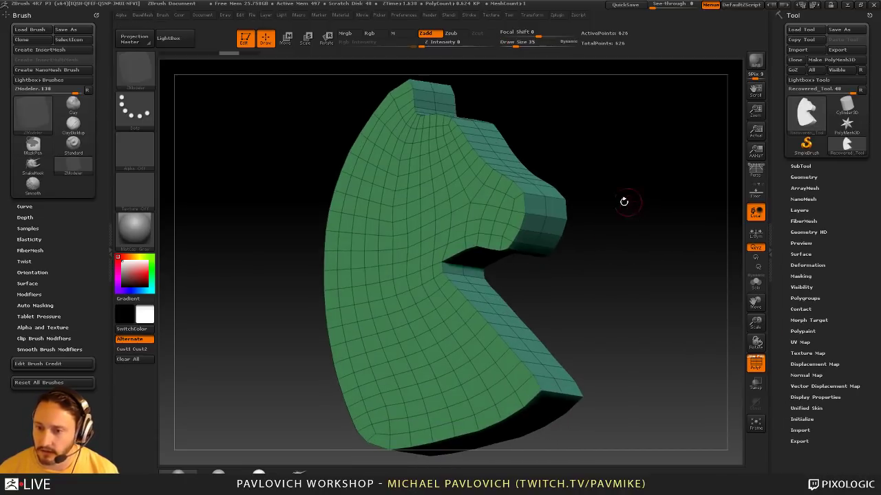
Inset the knight's side faces along their outline with ZModeler Inset targeting Polygroup All
key(space)
click(454, 183)
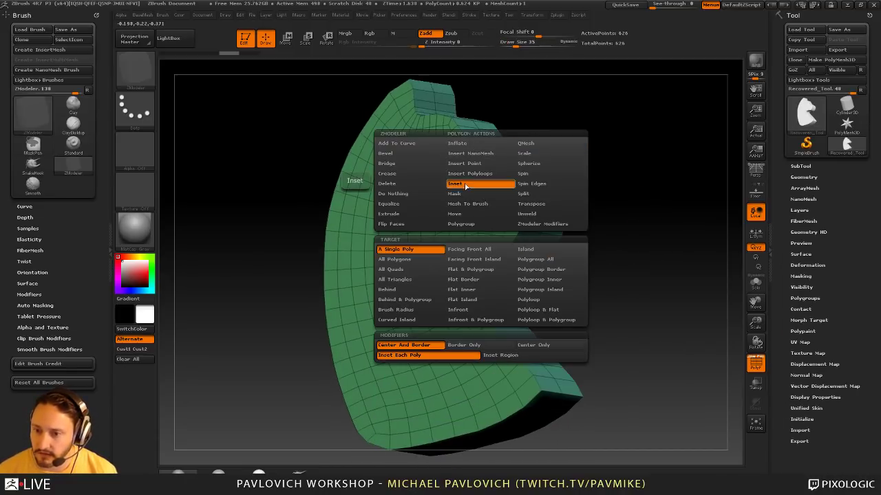
click(405, 249)
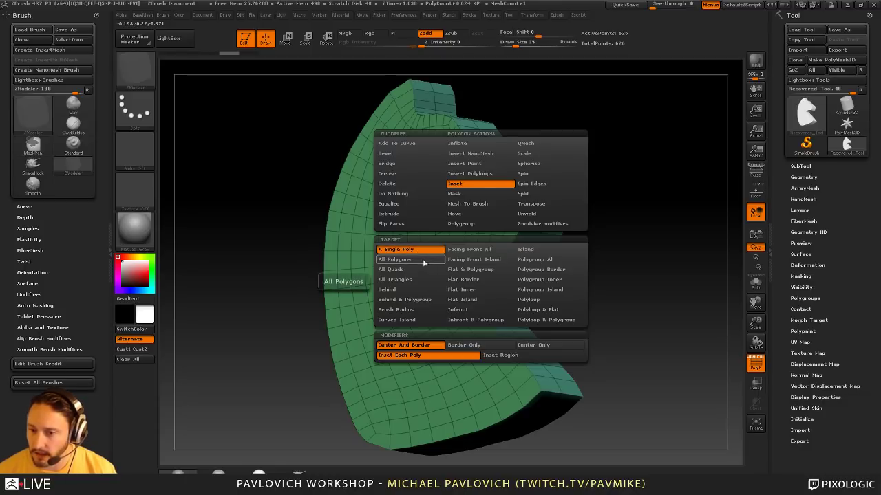
click(537, 259)
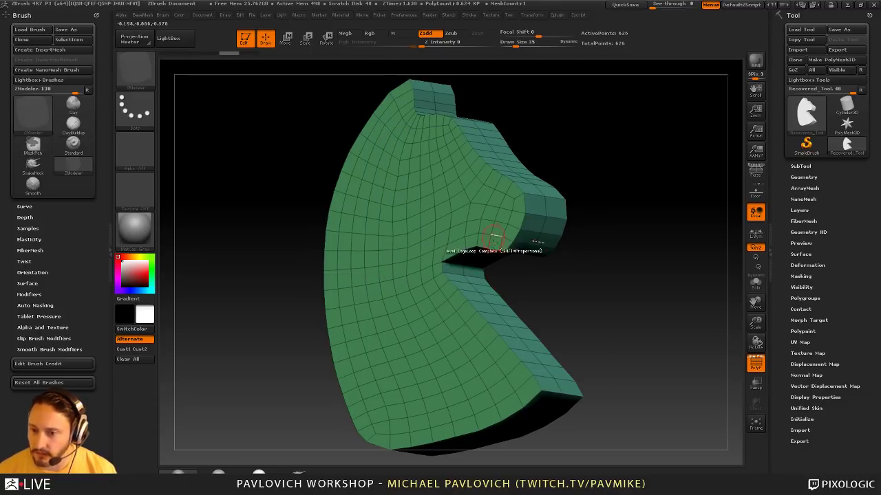
drag(482, 243, 496, 227)
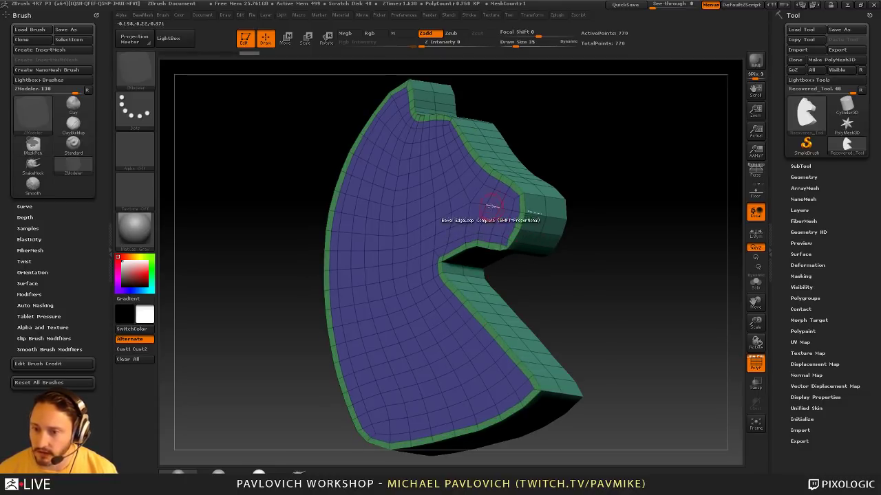
Pull the inset side faces outward with ZModeler QMesh to form a chamfer around the silhouette's rim
key(space)
click(563, 143)
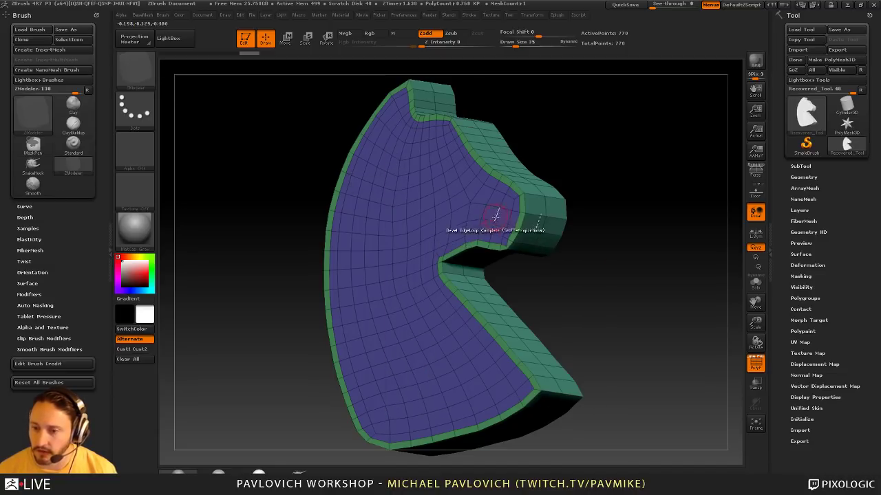
drag(494, 208, 481, 212)
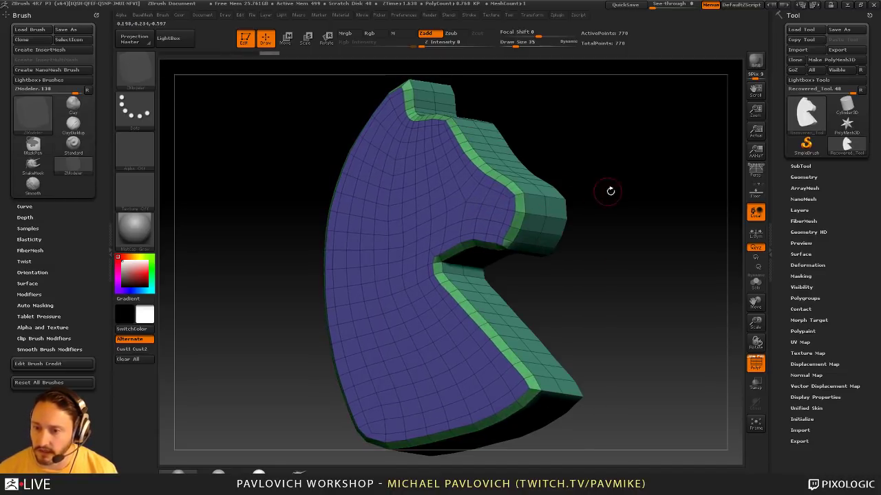
Collapse the short edge at the muzzle's lower corner where the chamfer pinches
alt+drag(609, 191, 622, 274)
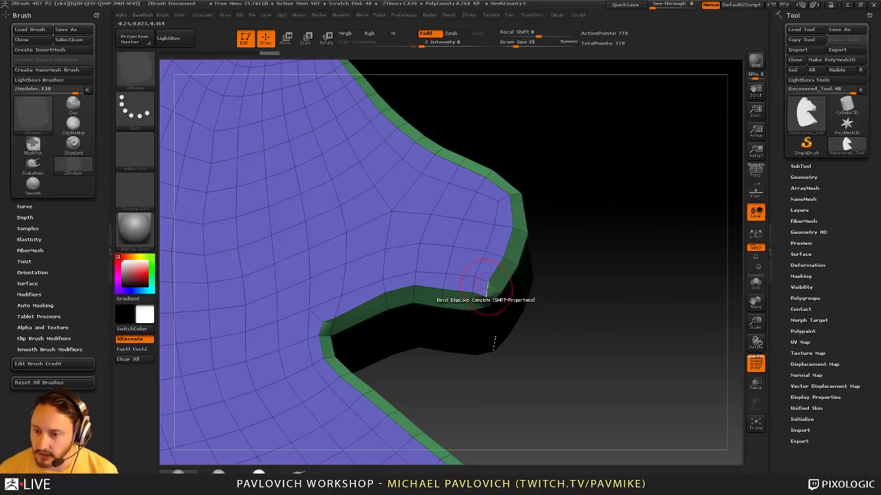
key(space)
click(403, 285)
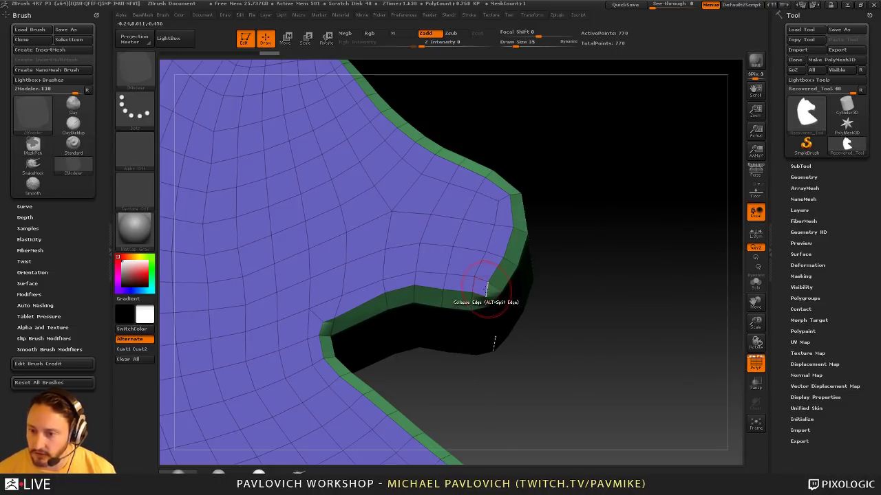
click(487, 294)
Nudge the muzzle's lower corner points into place with the Move brush at a smaller draw size
key(b)
key(m)
key(v)
shift+right_drag(500, 294, 514, 290)
drag(487, 285, 488, 290)
Hide the polyframe and examine the whole chamfered knight with dynamic subdivision smoothing on
key(f)
drag(542, 285, 688, 333)
click(756, 363)
key(2)
click(664, 372)
drag(624, 342, 629, 267)
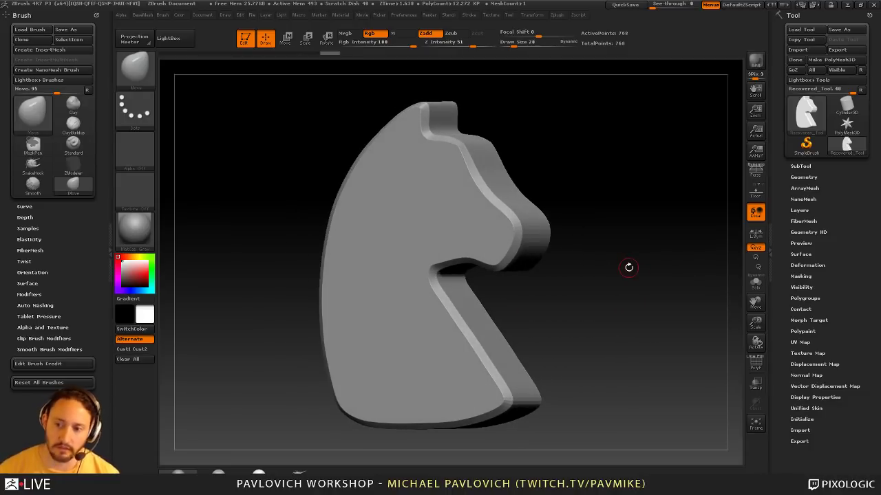
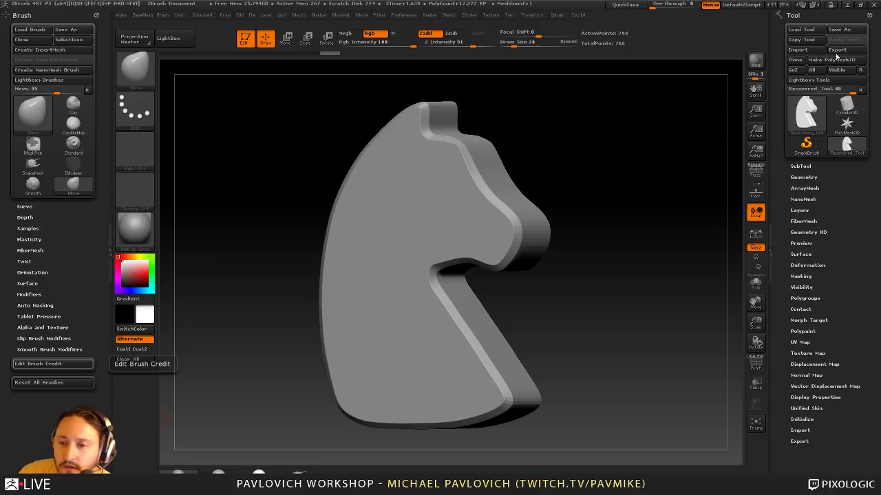
Review the Mem and Performance preferences, including the multithreading test
click(403, 16)
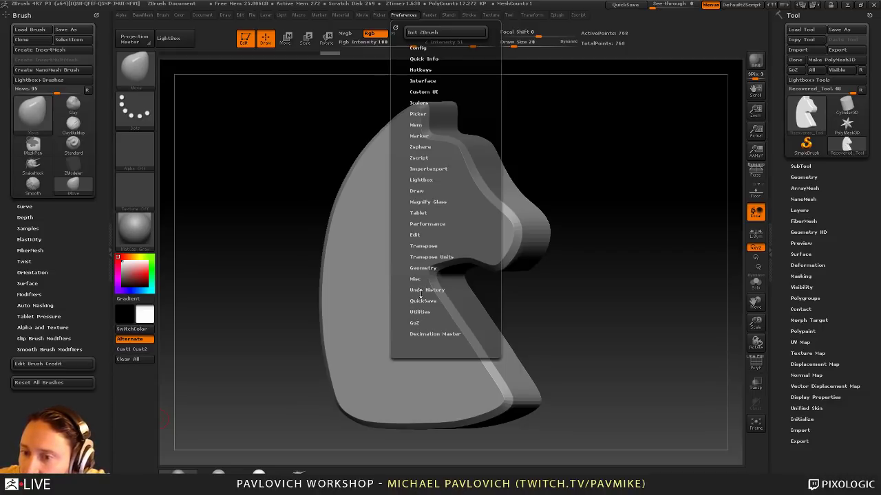
click(424, 125)
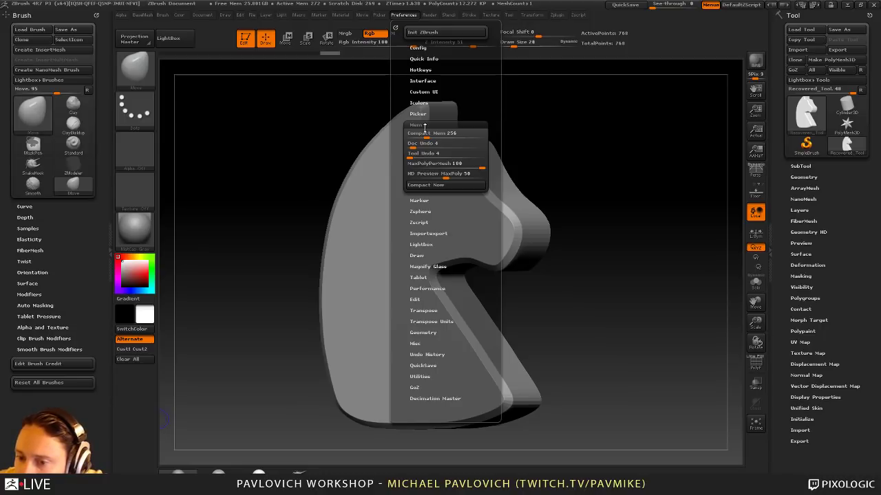
shift+click(428, 288)
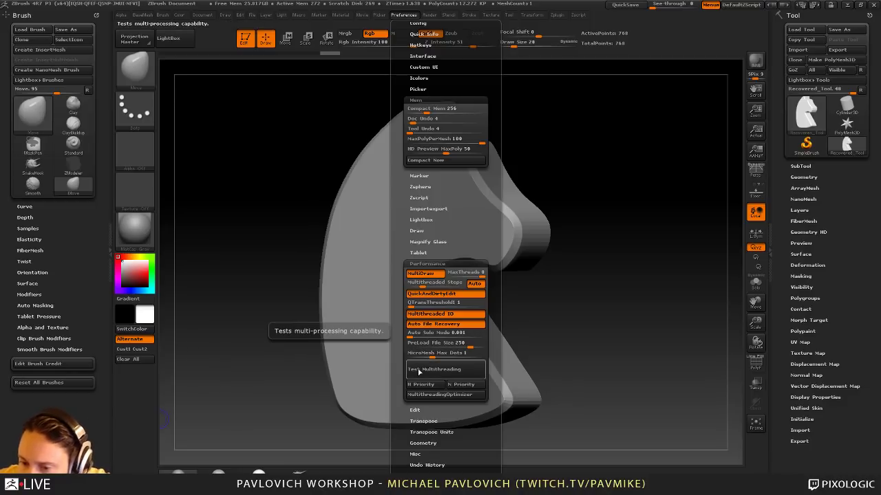
click(418, 372)
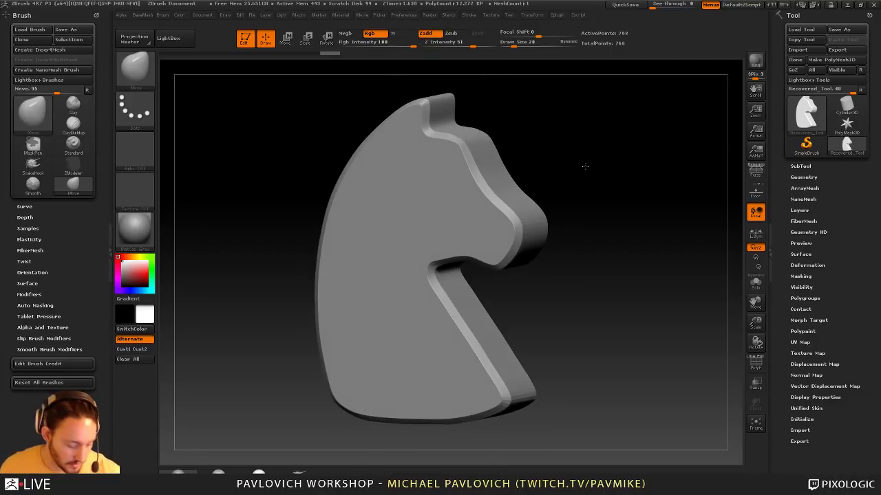
Show the custom BaseMesh pop-up menu over the canvas and select the Standard brush
key(space)
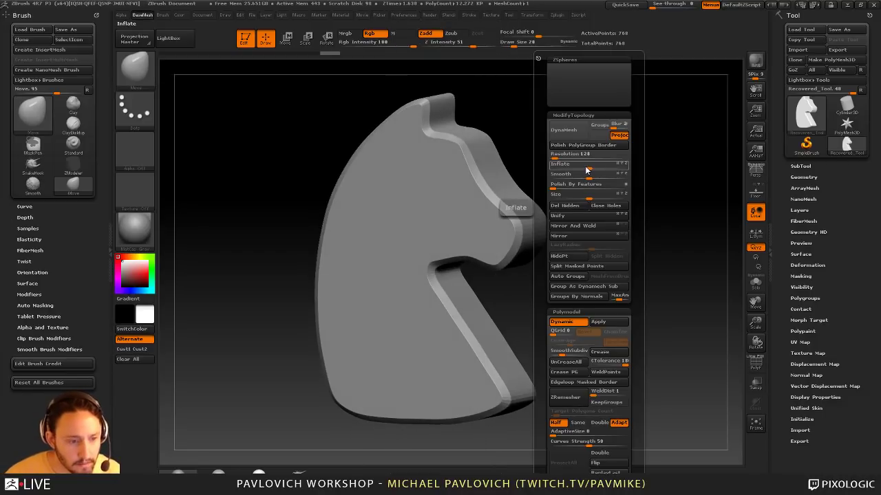
key(space)
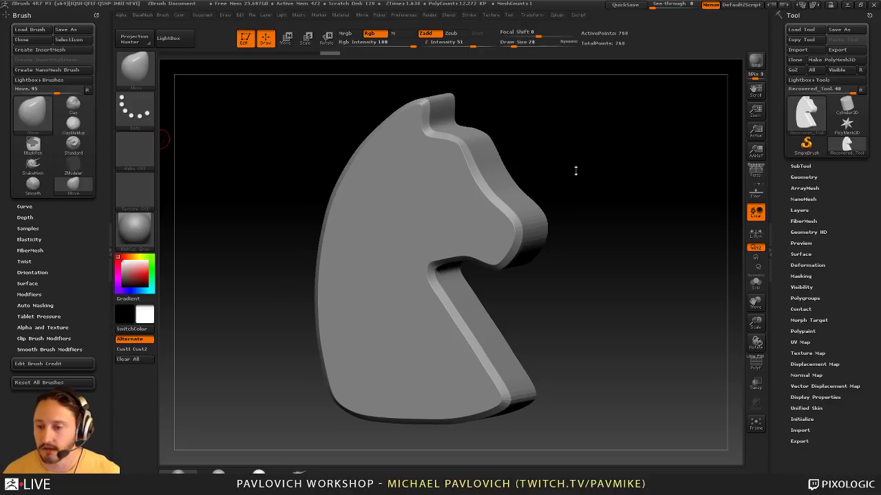
drag(576, 171, 593, 181)
key(b)
key(s)
key(t)
key(2)
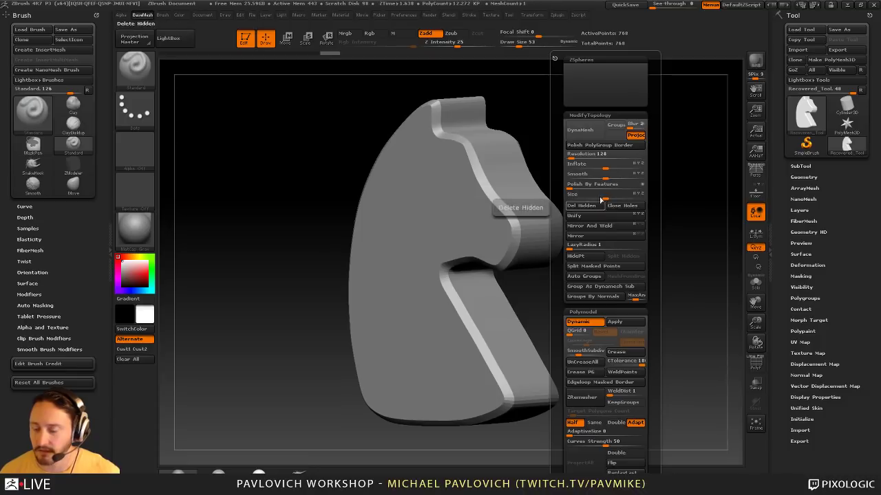
key(2)
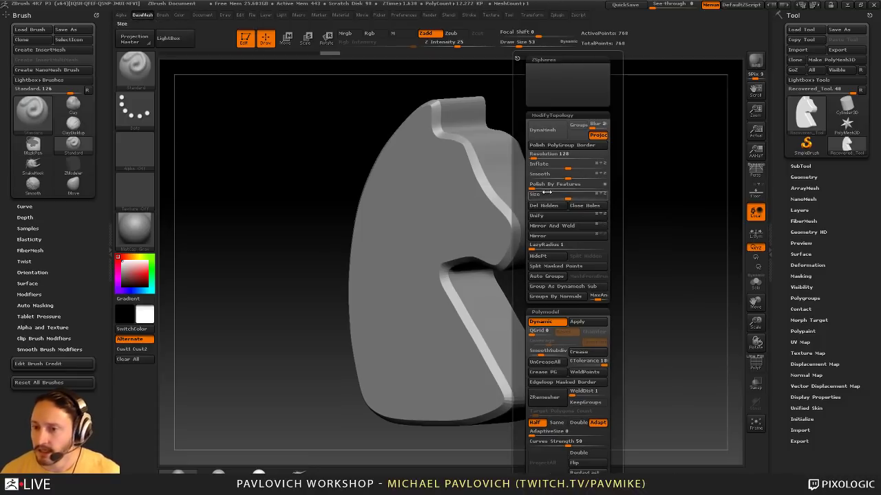
Remove the Brush palette from the side tray and check the custom BaseMesh menu
click(97, 13)
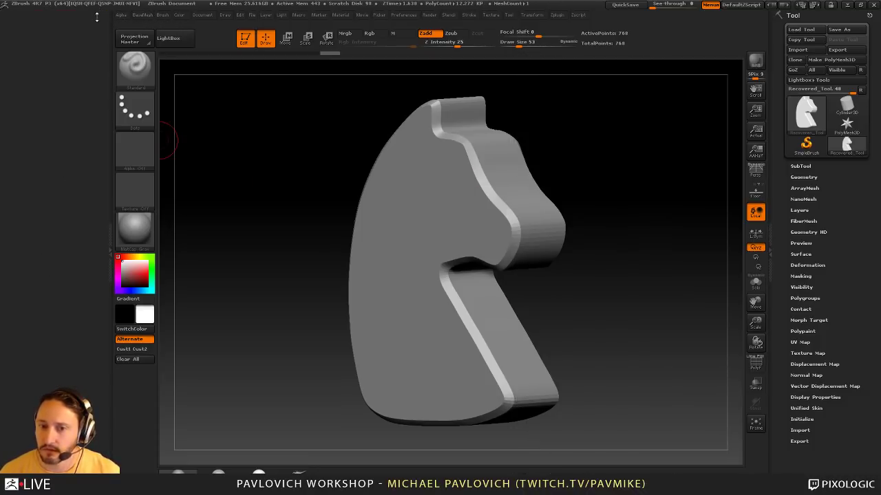
click(145, 15)
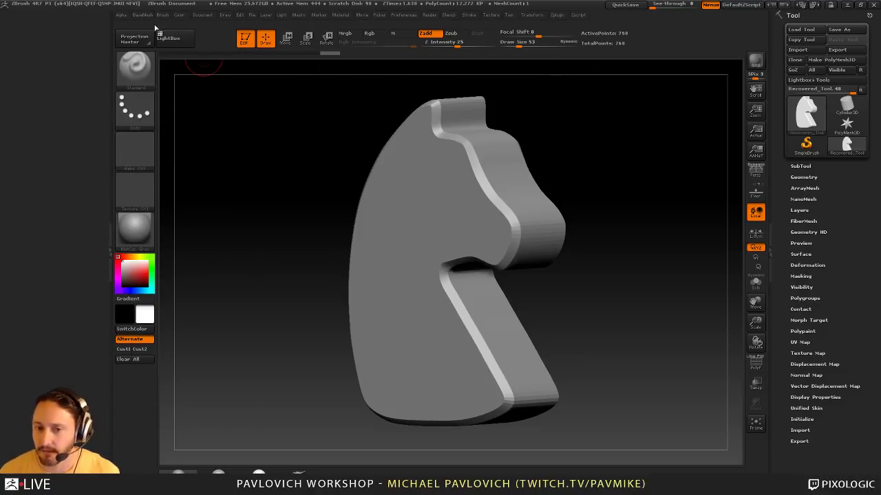
key(1)
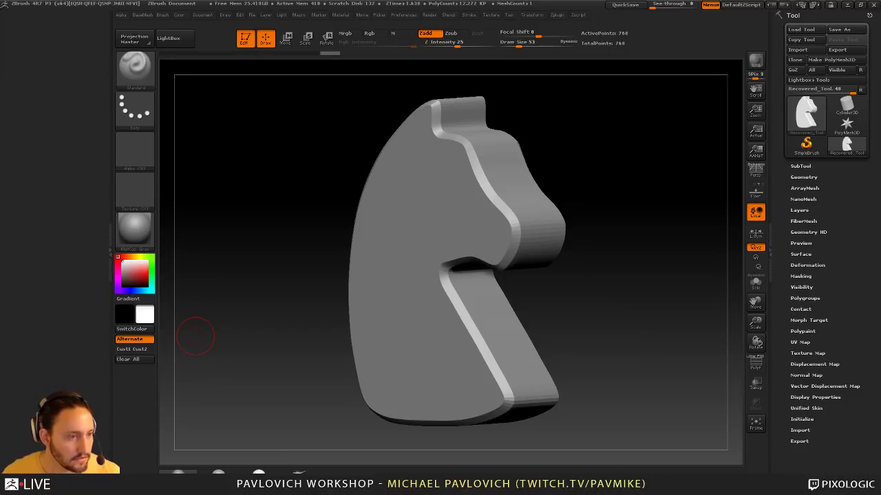
Undo back to the plain slab and clip its sides in front view with ClipCurve, narrow at the head and flaring toward the base
drag(560, 291, 599, 287)
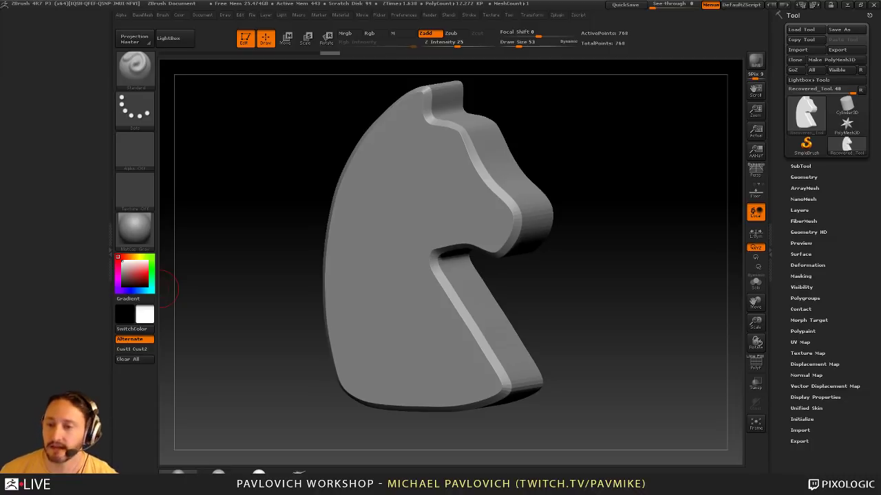
shift+drag(619, 181, 643, 251)
click(755, 364)
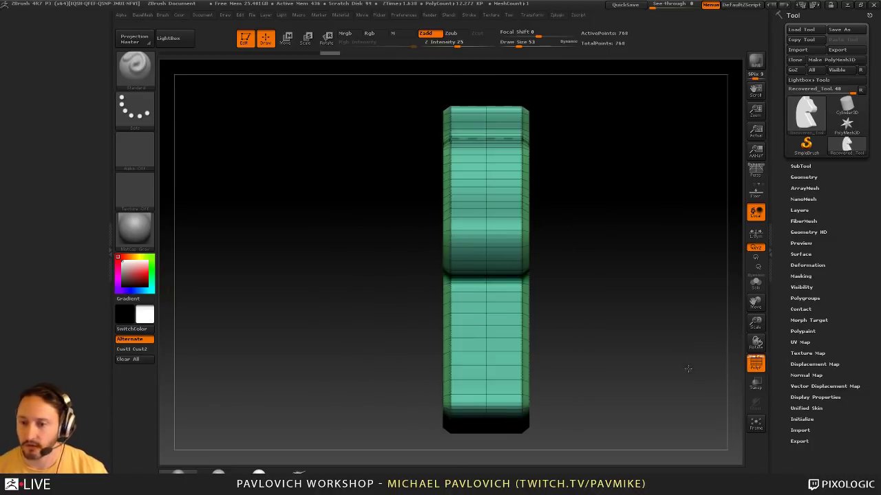
mouse_move(688, 368)
alt+mouse_down()
mouse_move(651, 362)
mouse_move(643, 341)
alt+mouse_up()
ctrl+shift+click(141, 84)
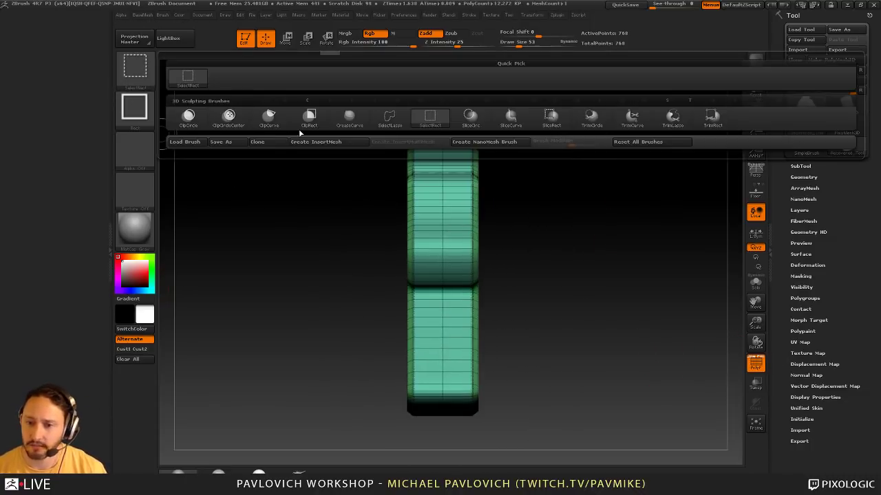
ctrl+shift+click(273, 120)
mouse_move(539, 219)
mouse_down()
mouse_move(595, 218)
mouse_move(574, 218)
mouse_up()
key(ctrl+z)
key(ctrl+z)
key(ctrl+z)
key(ctrl+z)
key(ctrl+z)
mouse_move(427, 129)
ctrl+shift+mouse_down()
mouse_move(427, 260)
mouse_move(419, 250)
mouse_move(444, 417)
mouse_move(433, 413)
ctrl+shift+mouse_up()
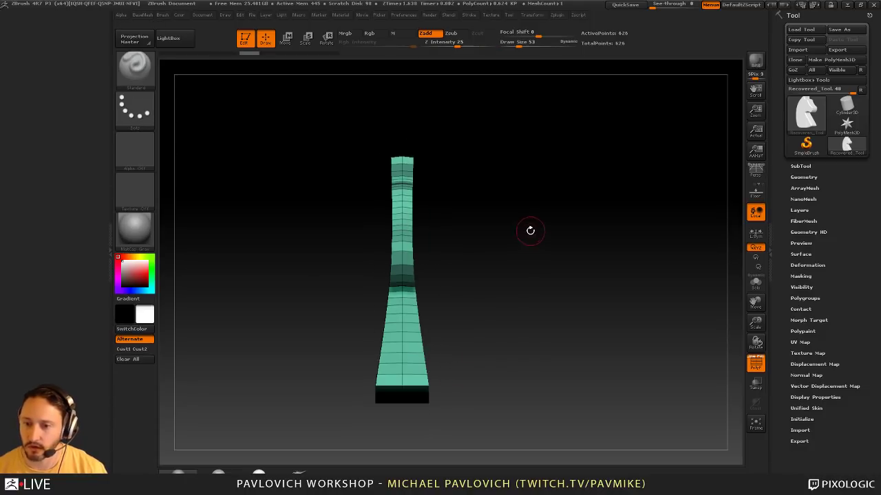
Try a ZModeler Bevel with EdgeLoop Complete and Single Row on the muzzle's rim edge, and undo it
mouse_move(530, 231)
mouse_down()
mouse_move(578, 240)
mouse_move(533, 243)
mouse_move(551, 242)
mouse_move(604, 274)
mouse_up()
key(b)
key(z)
key(m)
key(space)
click(437, 239)
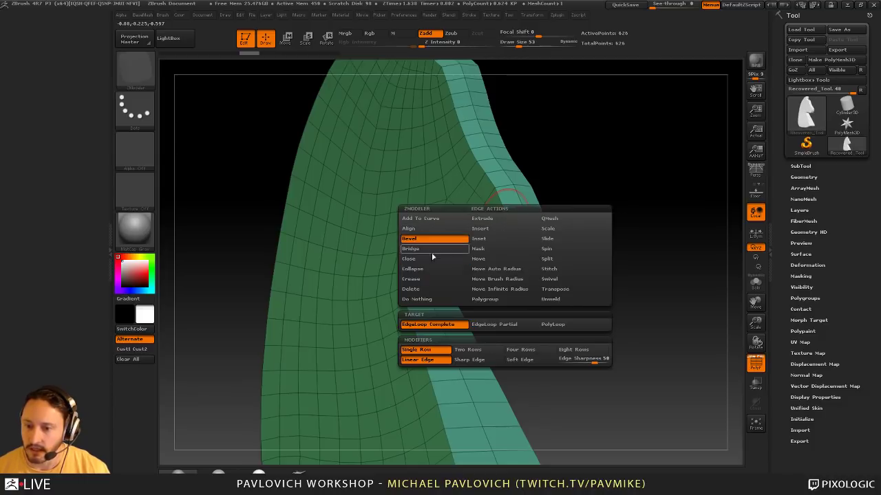
click(482, 220)
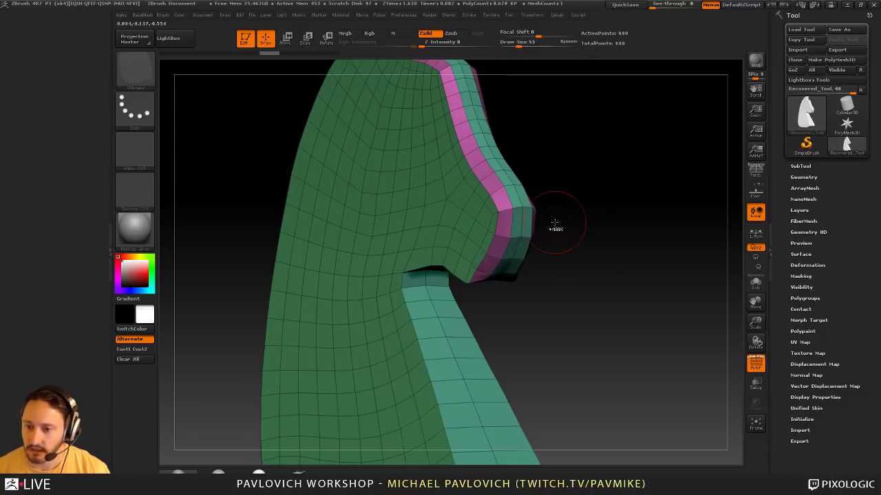
key(ctrl+z)
Isolate the side-face polygroup and run Frame Mesh to place curves along its border
key(space)
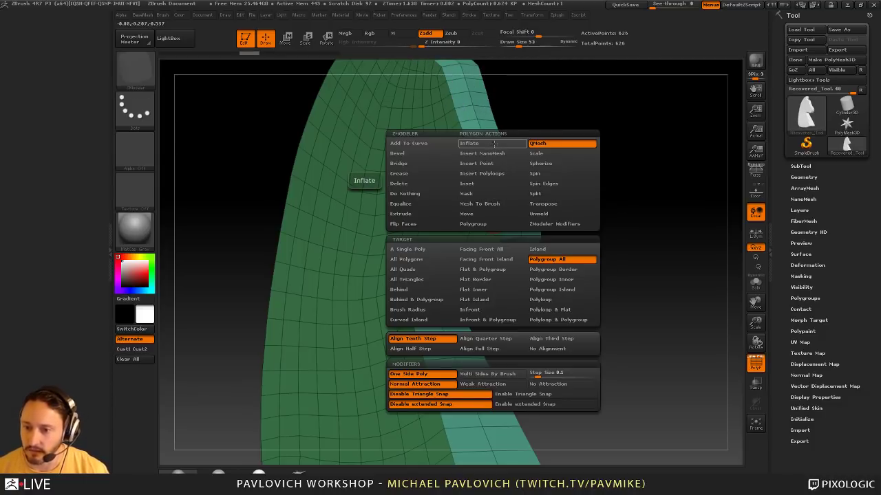
mouse_move(575, 184)
alt+mouse_down()
mouse_move(580, 148)
mouse_move(631, 166)
mouse_move(582, 158)
mouse_move(584, 144)
mouse_move(604, 154)
mouse_move(574, 169)
alt+mouse_up()
drag(611, 164, 597, 203)
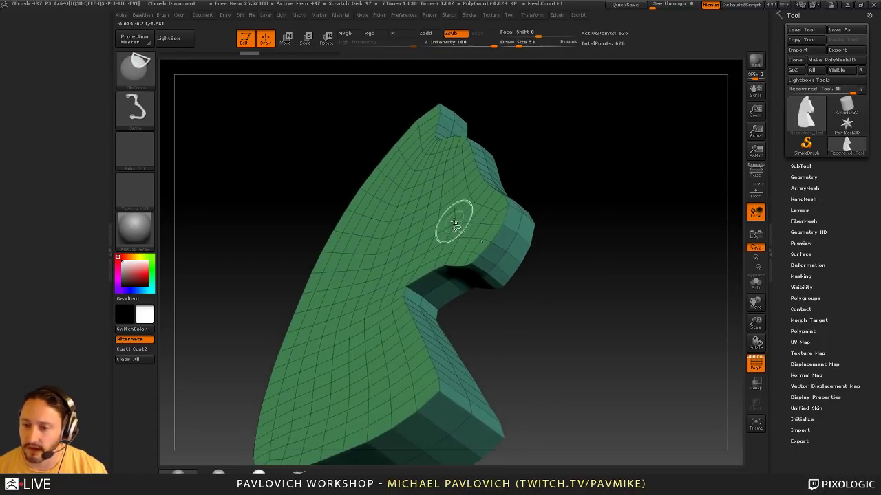
ctrl+shift+click(462, 166)
mouse_move(585, 136)
mouse_down()
mouse_move(517, 121)
mouse_move(585, 137)
mouse_up()
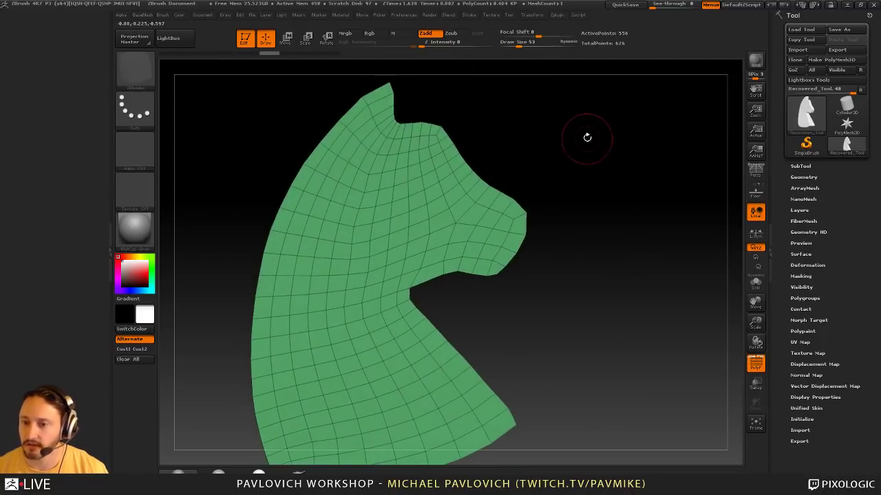
click(470, 15)
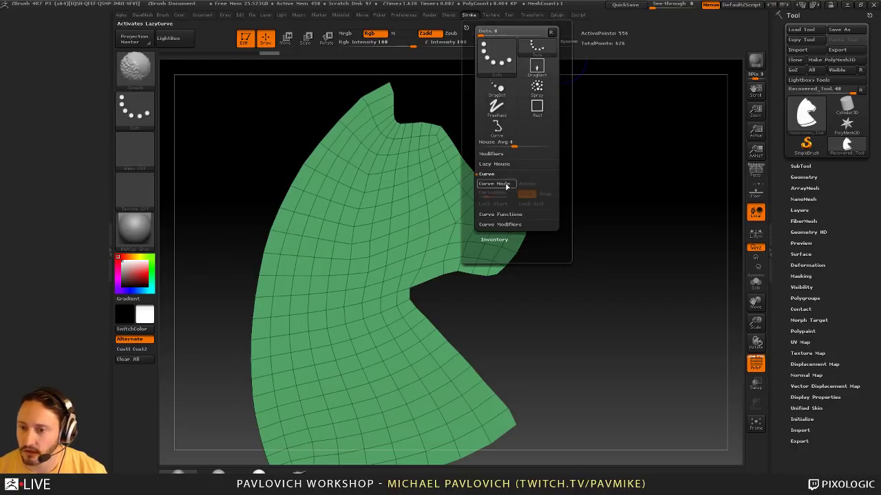
click(510, 214)
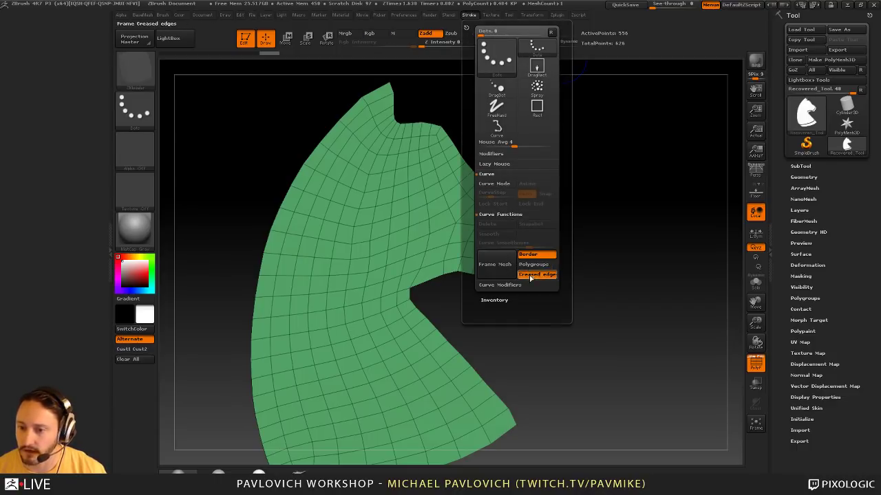
click(495, 264)
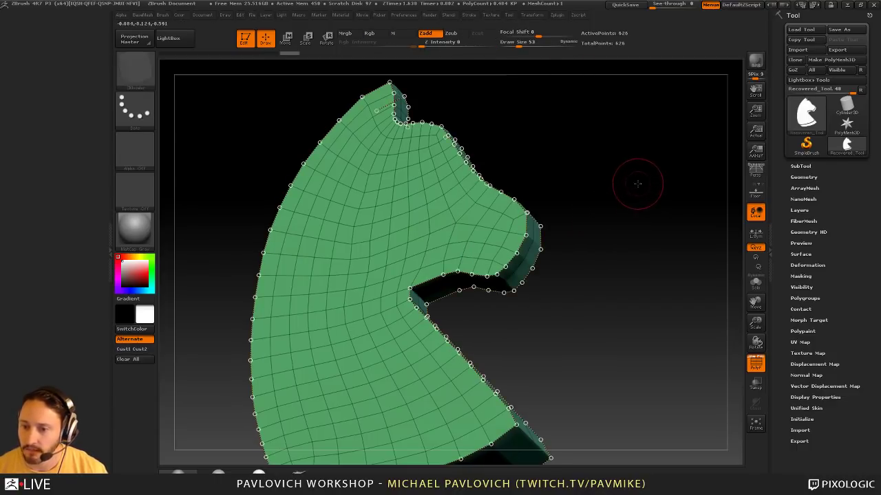
Bevel the rim of the knight's side along the framed curve with the ZModeler Bevel curve action
ctrl+right_drag(637, 184, 578, 289)
key(space)
key(space)
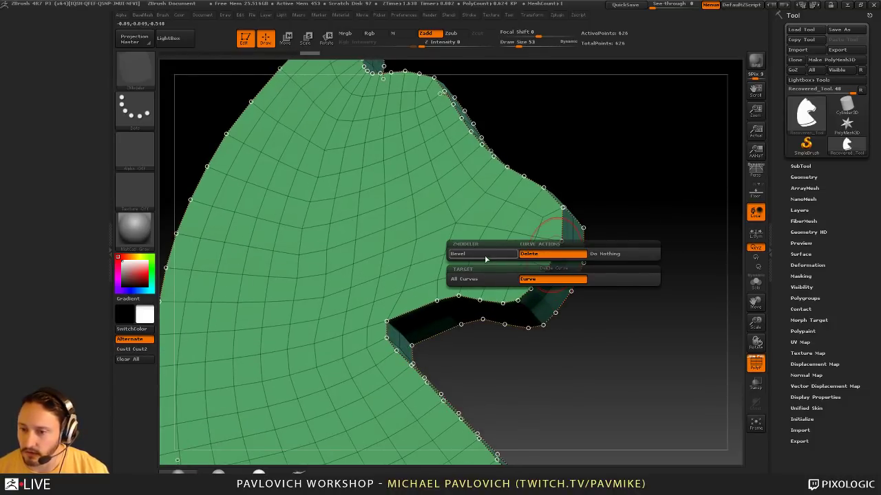
click(485, 258)
click(552, 253)
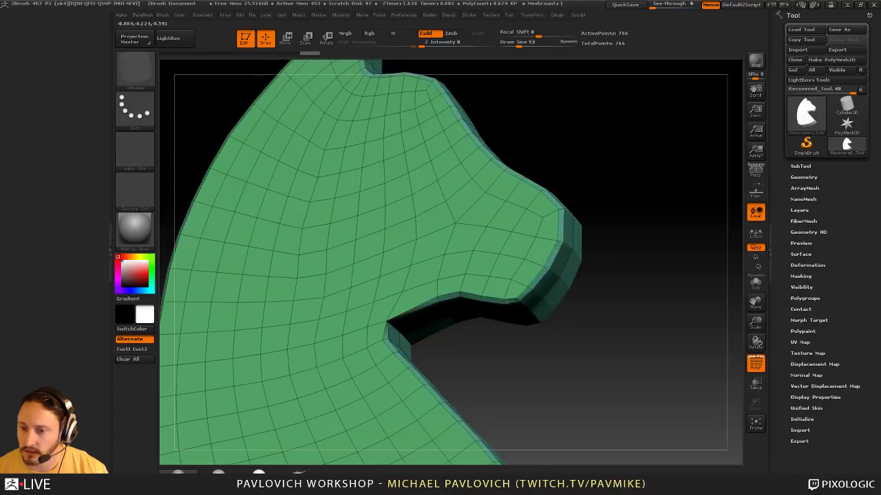
Reshape the throat corner under the knight's jaw with the Move brush at draw size 14
key(f)
mouse_move(625, 199)
mouse_down()
mouse_move(649, 239)
mouse_move(715, 240)
mouse_move(629, 187)
mouse_move(638, 210)
mouse_up()
alt+drag(637, 210, 629, 275)
key(s)
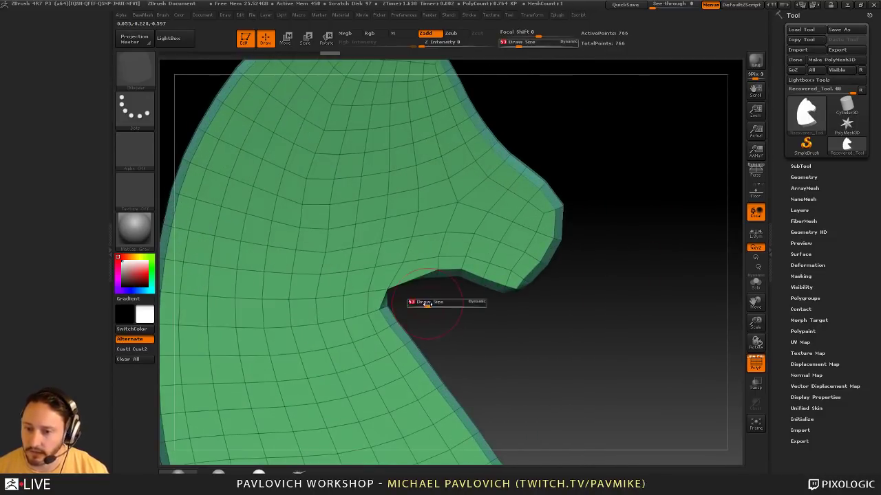
key(b)
key(m)
key(v)
key(s)
click(389, 287)
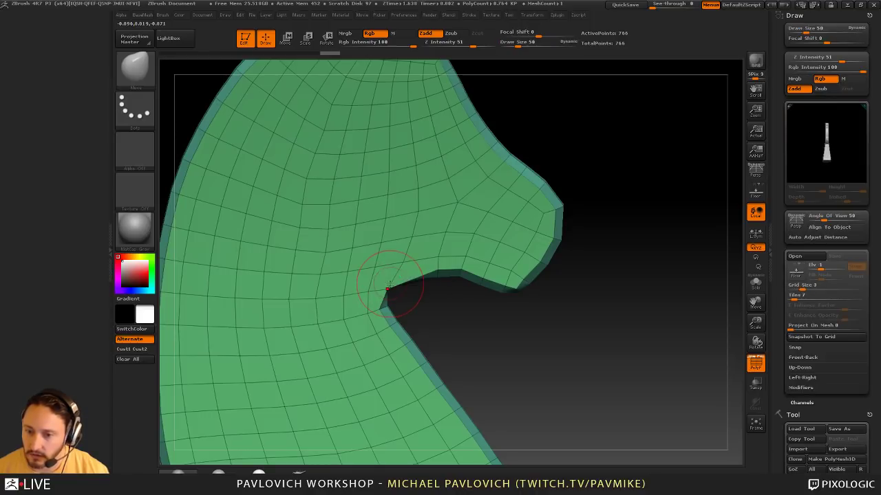
key(s)
click(385, 288)
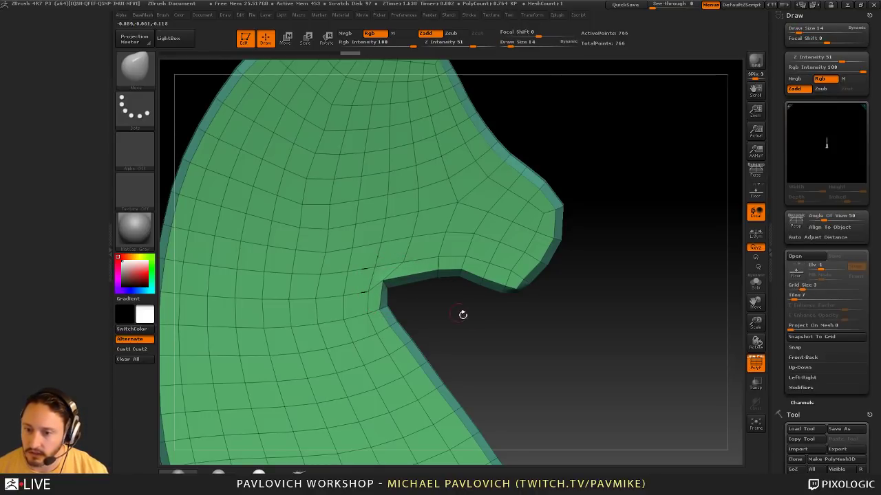
Try removing the centre edge loop along the knight's rim with the ZModeler Insert edge action
drag(462, 315, 186, 327)
alt+drag(272, 375, 599, 238)
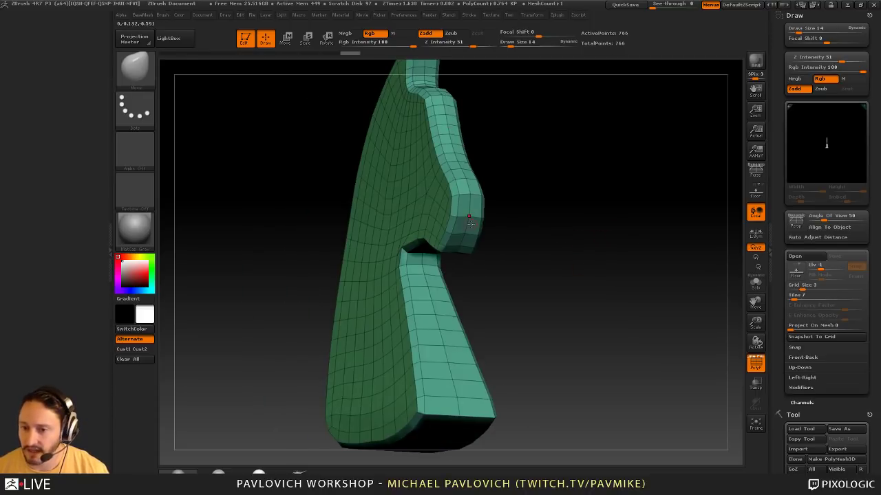
key(2)
click(609, 226)
key(b)
key(z)
key(m)
key(space)
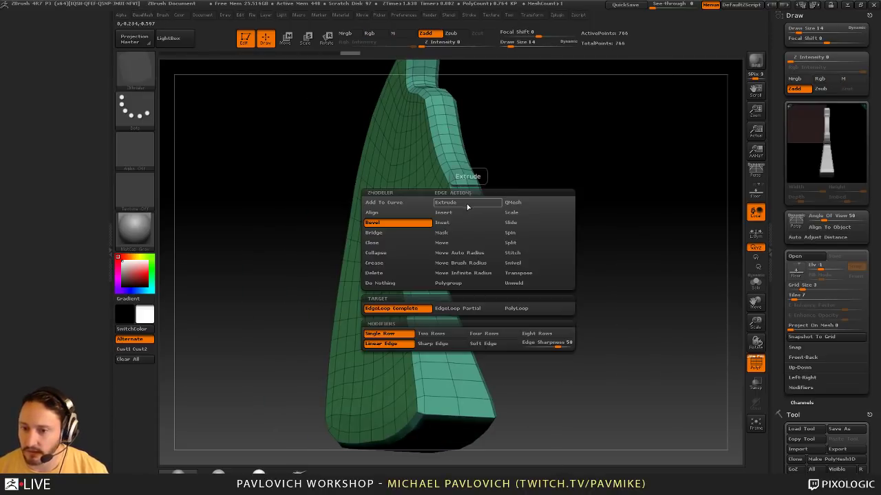
click(459, 215)
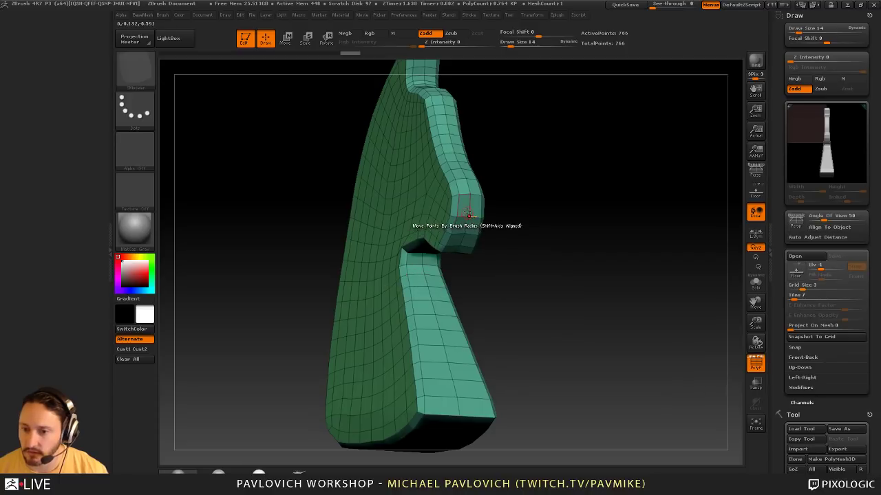
alt+click(466, 213)
key(space)
key(2)
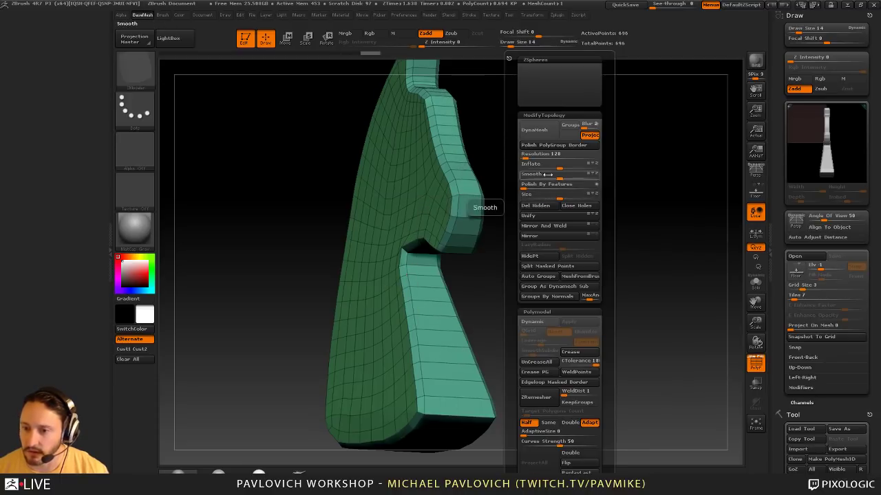
Crease the polygroup borders, turn off polyframe display, and preview the knight with Dynamic Subdivision at a higher smooth level
drag(450, 258, 624, 220)
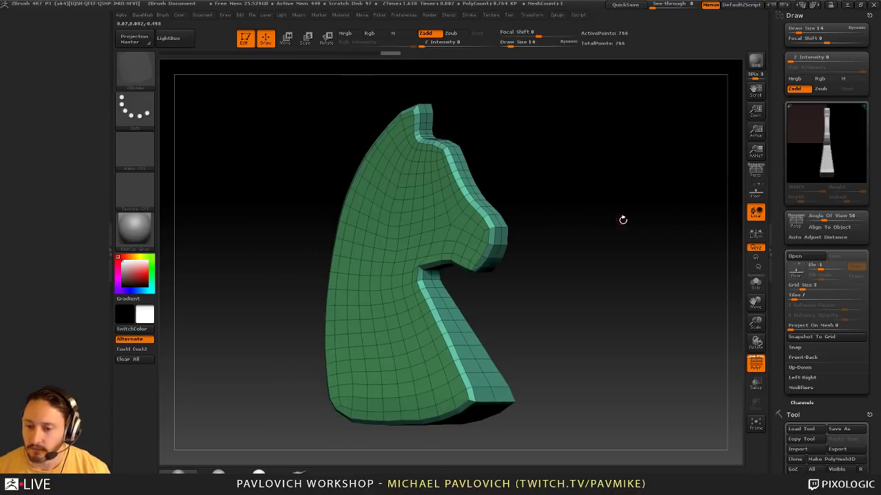
key(2)
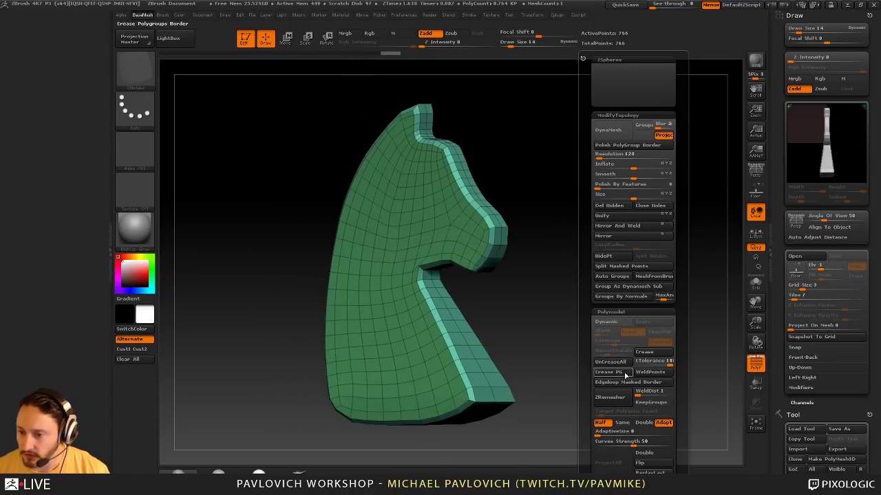
click(625, 374)
click(755, 368)
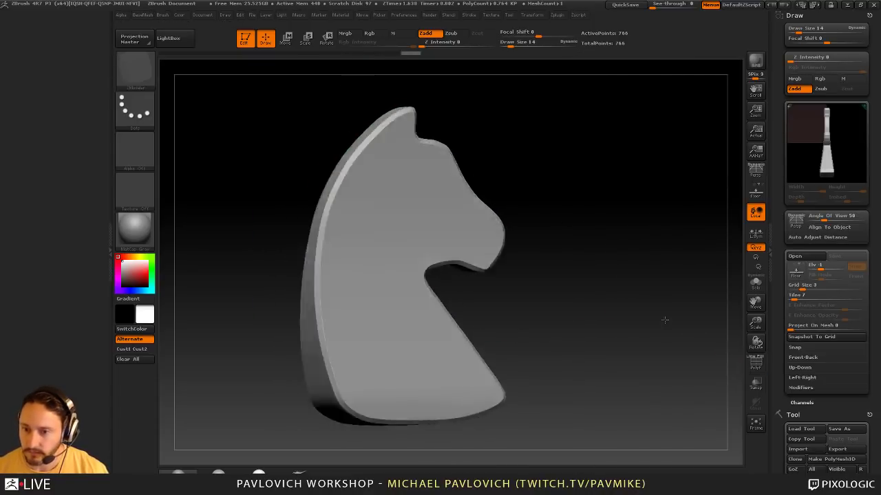
mouse_move(662, 314)
mouse_down()
mouse_move(629, 317)
mouse_move(647, 318)
mouse_up()
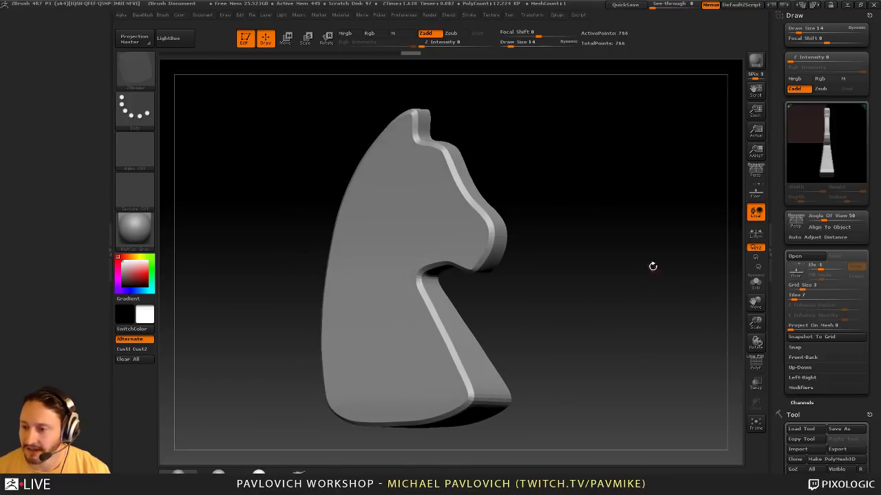
key(1)
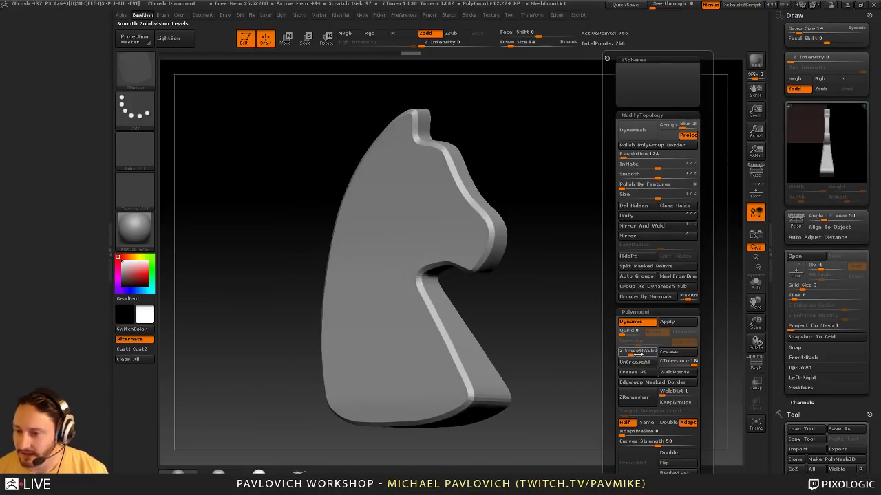
click(638, 353)
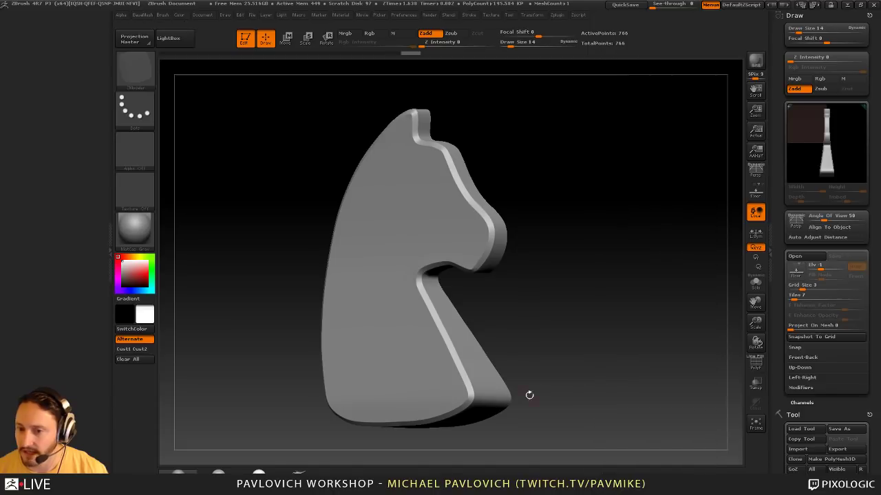
Refine the curve of the knight's back and lower rear corner with the Move brush, using draw sizes 145 and 203
drag(593, 333, 644, 314)
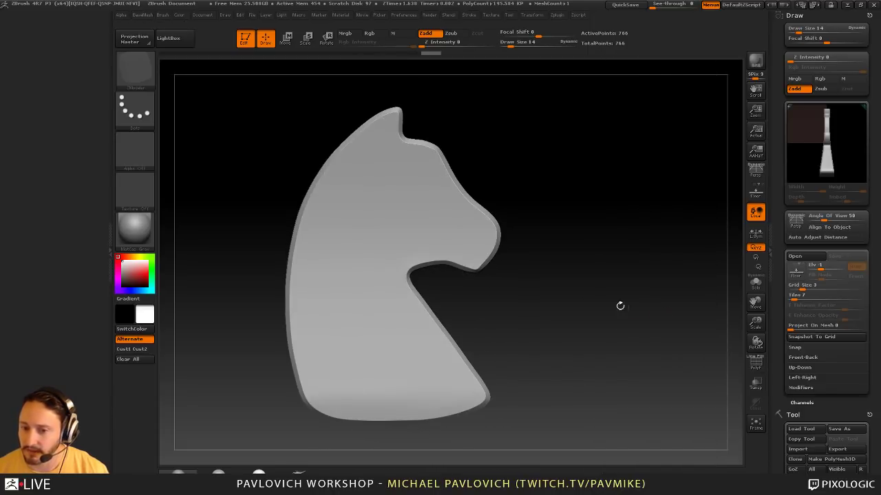
key(b)
key(m)
key(v)
key(s)
click(304, 244)
drag(295, 256, 295, 258)
mouse_move(317, 387)
mouse_down()
mouse_move(325, 390)
mouse_move(302, 373)
mouse_up()
key(s)
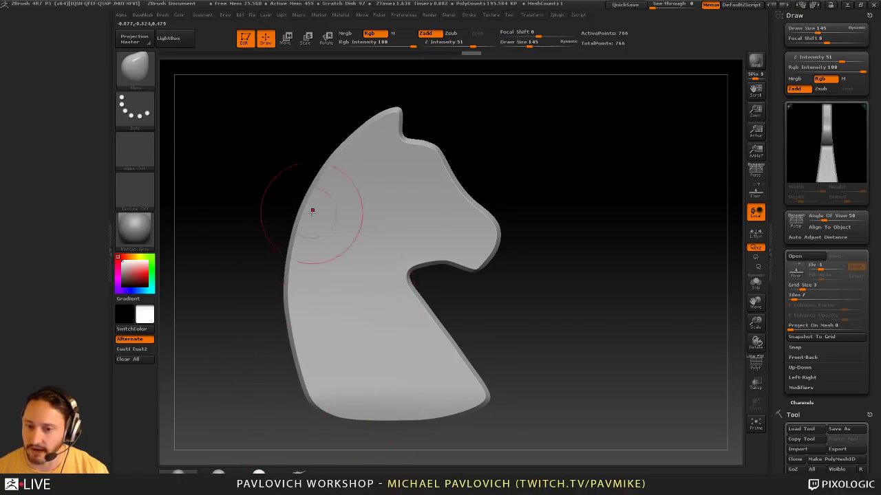
key(s)
drag(331, 187, 343, 187)
drag(336, 154, 341, 161)
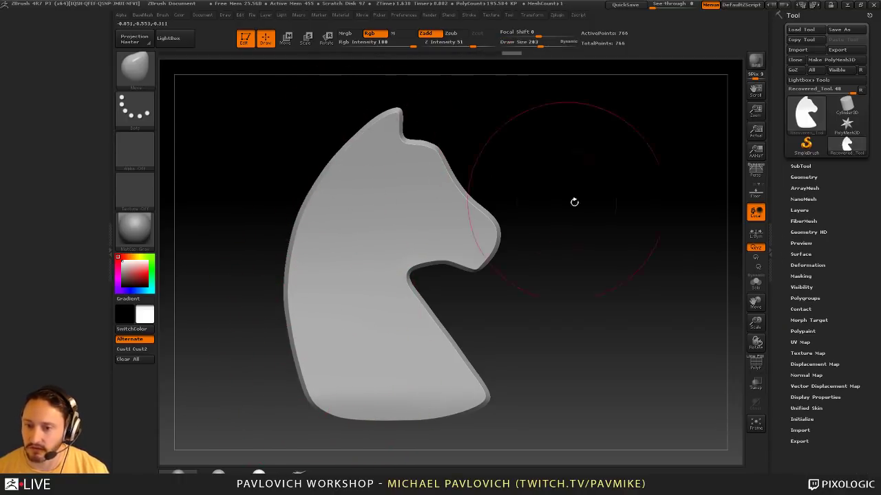
Turn off the smooth preview and adjust the nose bridge and chest contours on the low-poly wireframe with the Move brush
drag(572, 200, 622, 238)
key(shift)
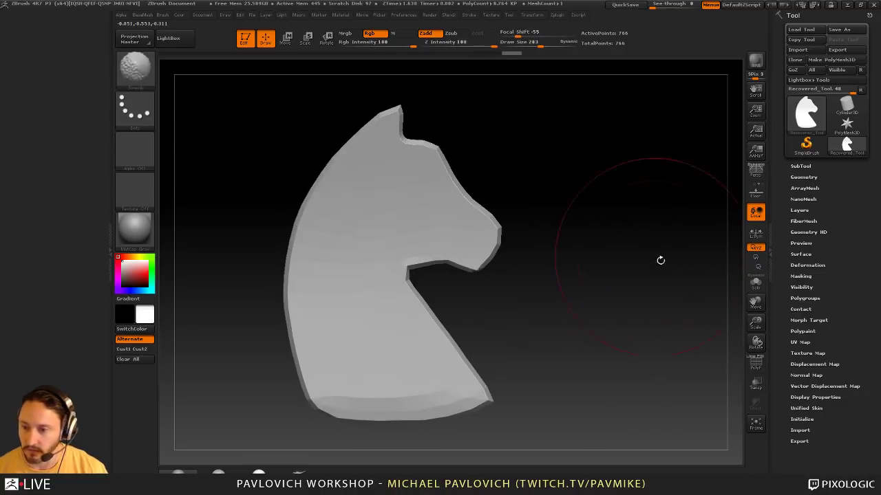
click(755, 363)
drag(556, 245, 572, 238)
drag(481, 186, 476, 190)
drag(465, 323, 465, 332)
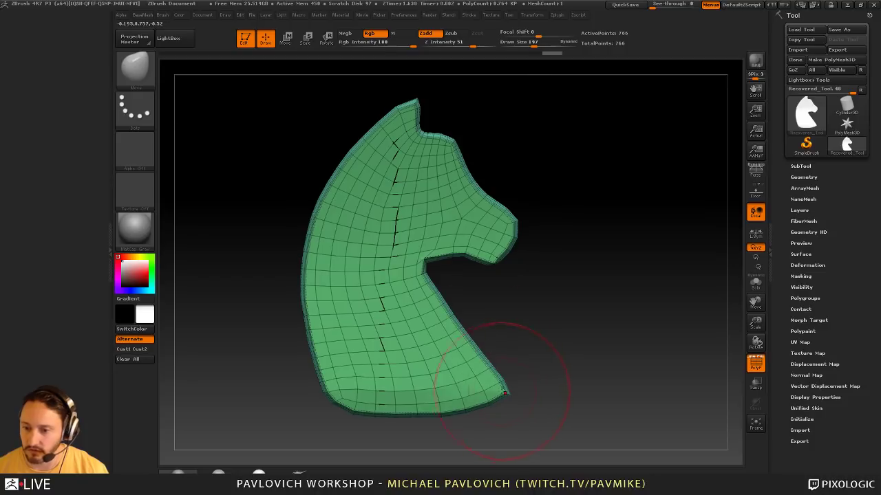
drag(590, 304, 628, 307)
click(755, 364)
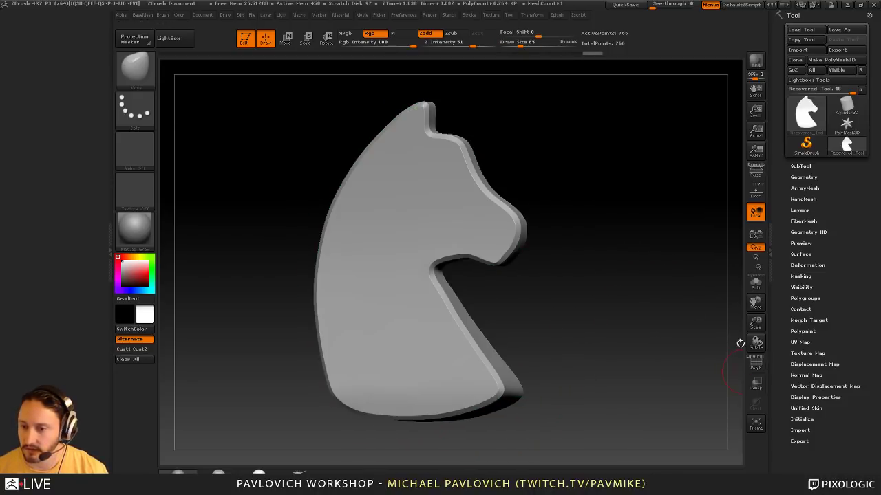
Apply the dynamic subdivision and DynaMesh the knight at resolution 520 with Blur 0 and Project off
key(1)
click(665, 324)
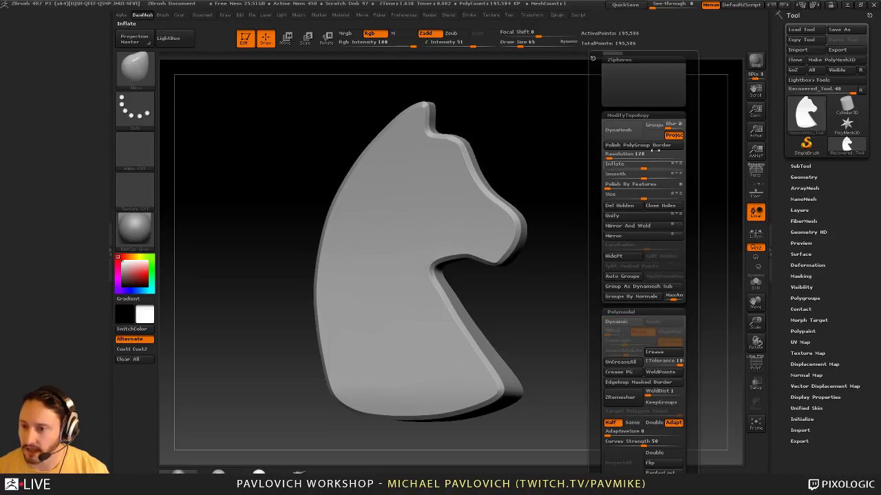
click(611, 156)
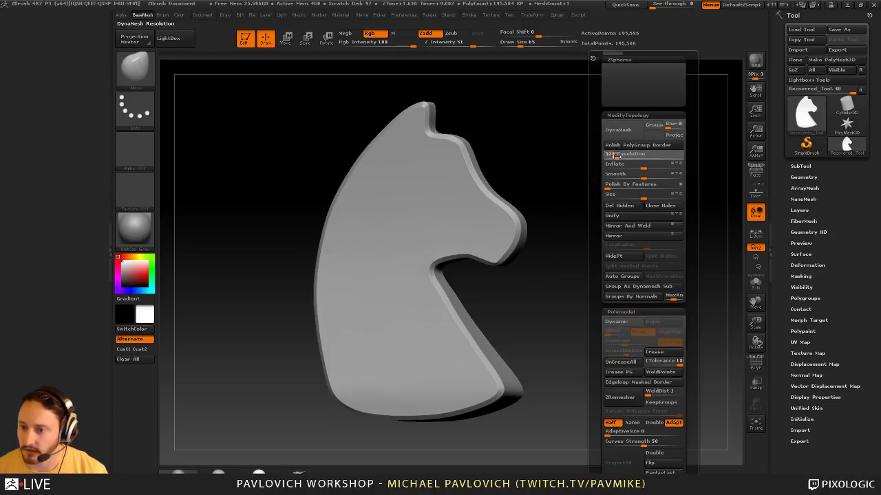
click(619, 132)
click(576, 151)
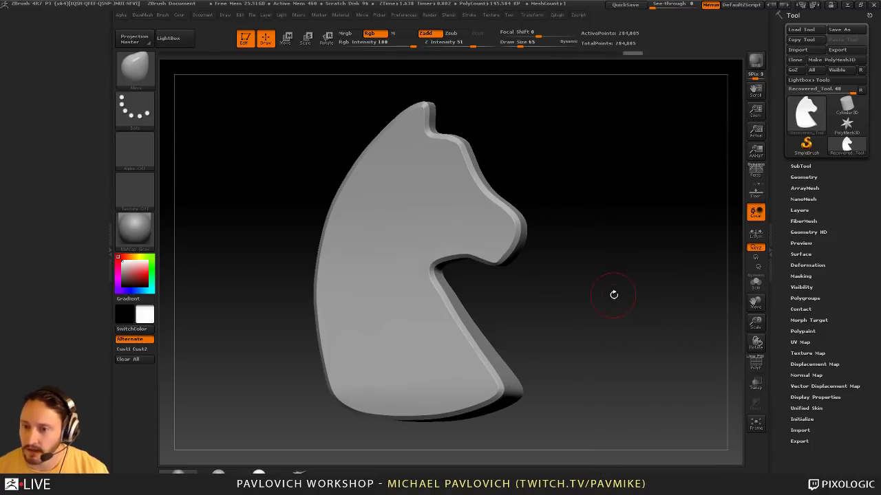
click(756, 363)
click(751, 361)
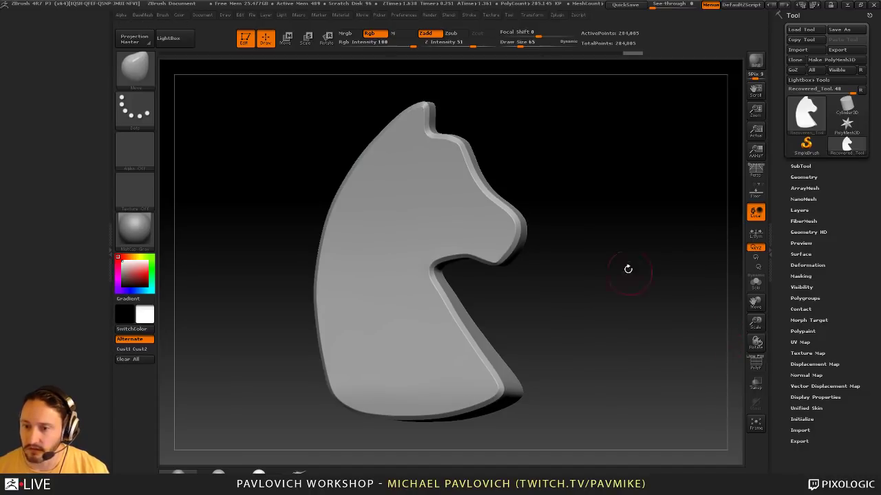
Insert a Sphere32 mesh at the knight's eye and try repositioning it through the head's thickness
shift+drag(627, 269, 644, 272)
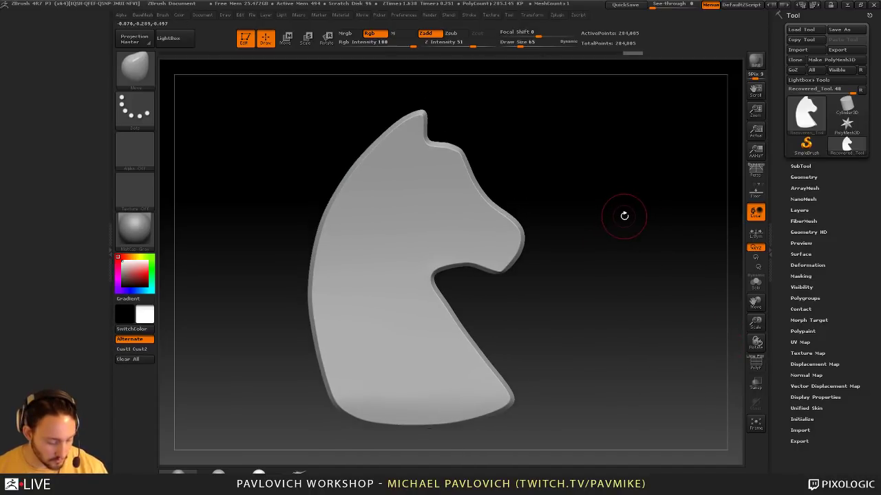
key(4)
key(m)
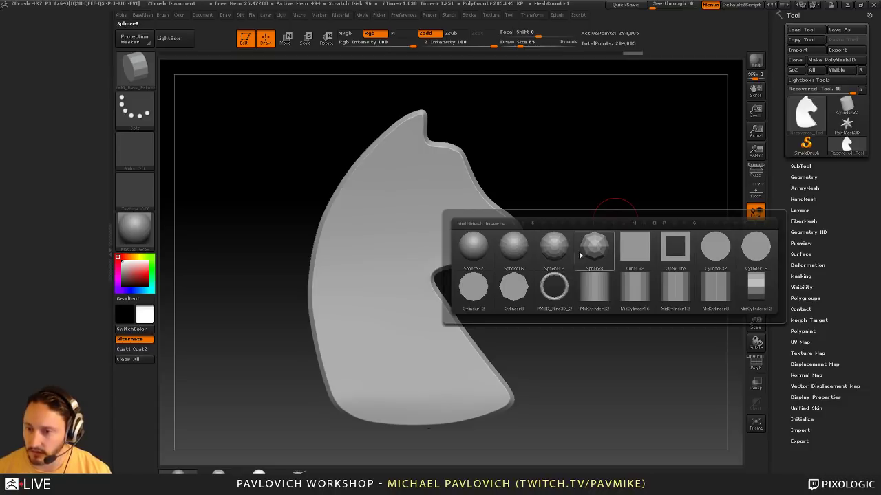
click(474, 255)
drag(431, 187, 445, 190)
drag(601, 183, 581, 186)
alt+drag(582, 186, 596, 175)
key(w)
key(grave)
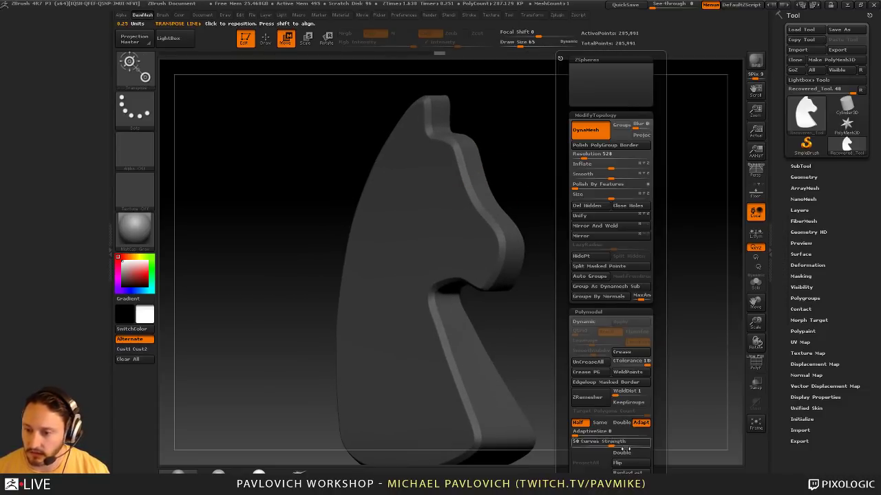
drag(449, 181, 410, 192)
key(ctrl+z)
key(q)
Remesh with DynaMesh to subtract the sphere and cut a round eye hole through the head
mouse_move(621, 226)
mouse_down()
mouse_move(648, 194)
mouse_move(670, 213)
mouse_up()
ctrl+drag(671, 201, 635, 234)
drag(600, 190, 527, 196)
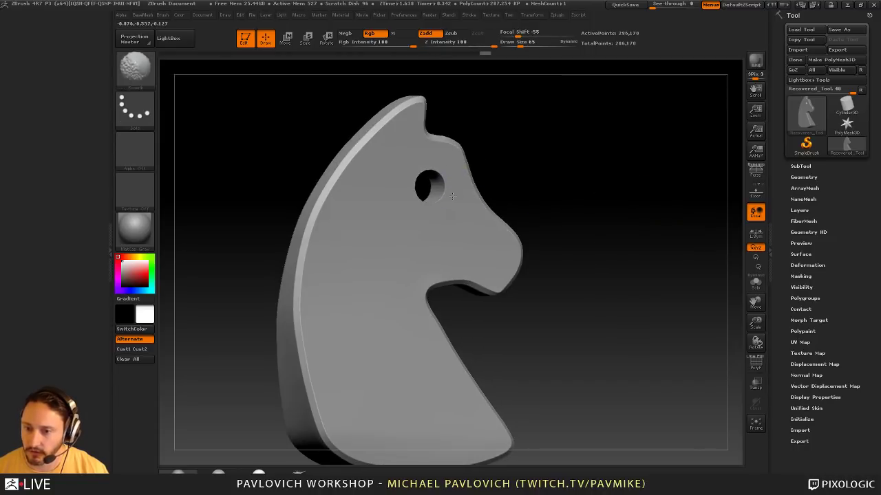
drag(572, 160, 472, 163)
mouse_move(616, 167)
mouse_down()
mouse_move(659, 206)
mouse_move(654, 200)
mouse_move(643, 222)
mouse_up()
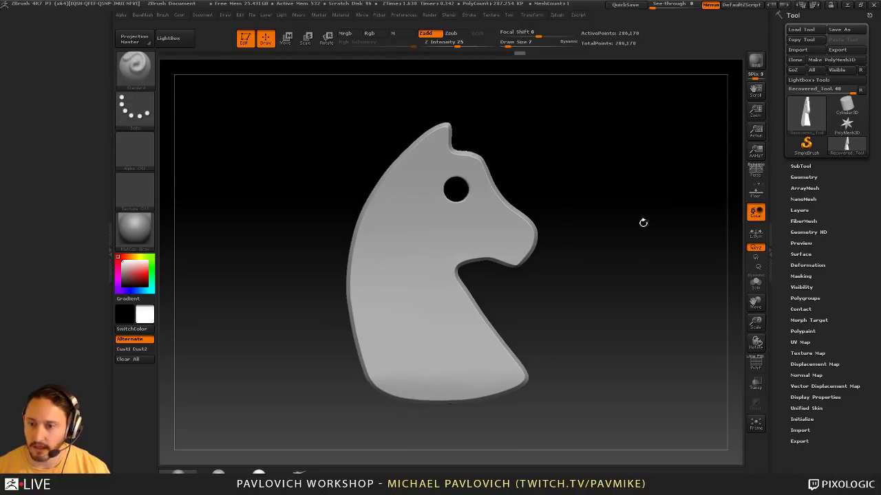
Slice the knight lengthwise in side view with SliceCurve, separating the back from the face into two polygroups
ctrl+shift+click(134, 67)
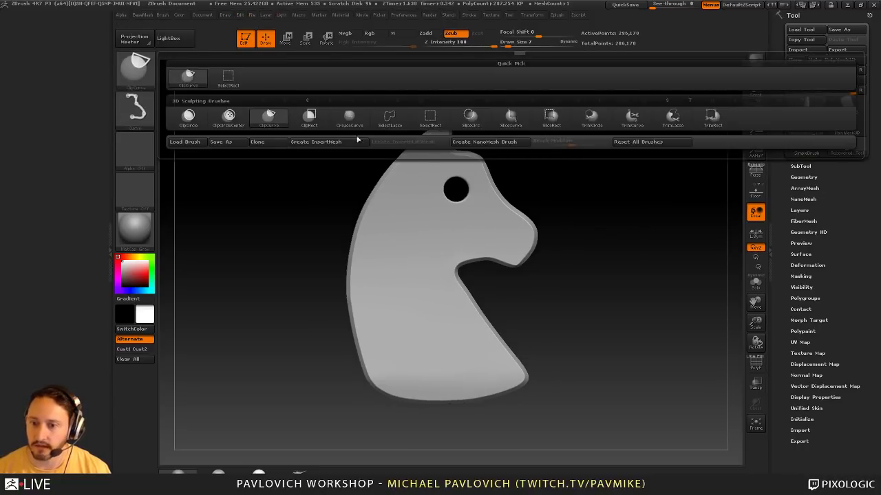
click(513, 123)
key(shift+f)
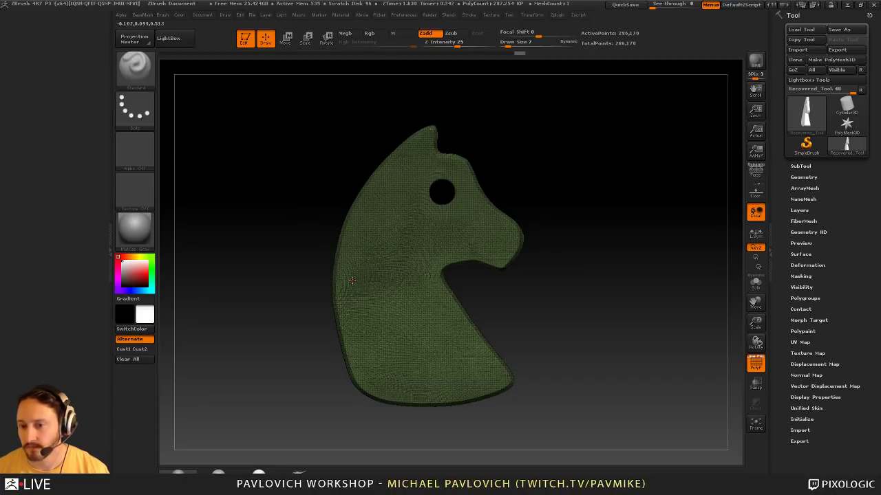
key(ctrl+shift)
mouse_move(376, 102)
ctrl+shift+mouse_down()
mouse_move(407, 454)
mouse_move(415, 441)
ctrl+shift+mouse_up()
drag(643, 158, 641, 182)
Enable Groups for DynaMesh and remesh the sliced knight into separate closed pieces
key(1)
click(653, 129)
key(ctrl)
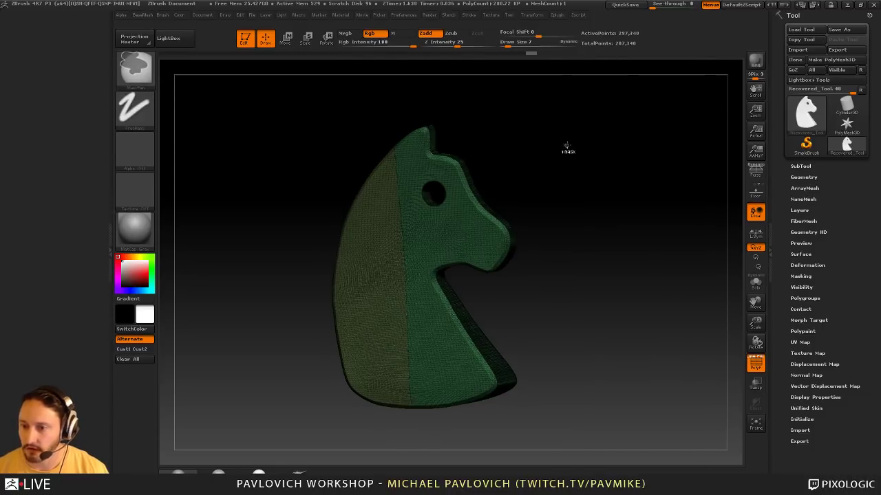
Isolate the front piece, split the hidden back piece into its own subtool, and show the front piece in Solo without polyframe
ctrl+shift+click(507, 252)
drag(544, 222, 630, 225)
key(g)
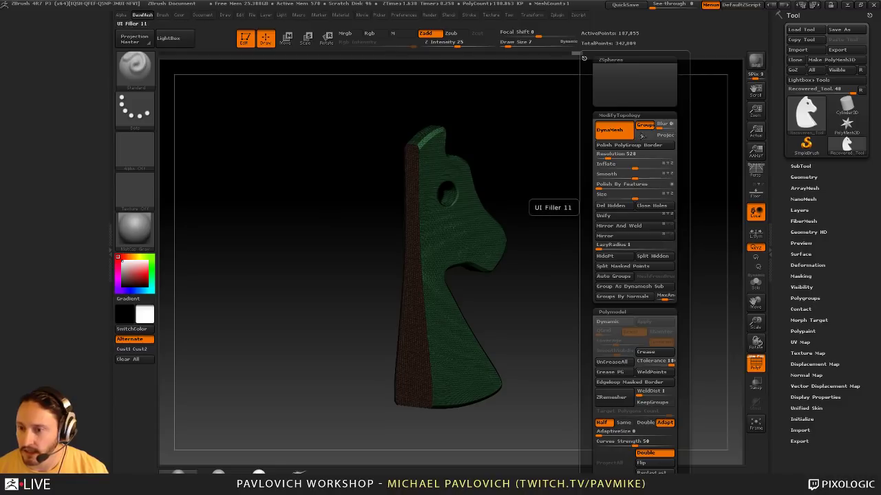
click(652, 256)
shift+drag(501, 290, 675, 293)
click(756, 364)
click(755, 285)
Smooth the sharp long edge of the front piece's cut face
right_drag(434, 190, 448, 188)
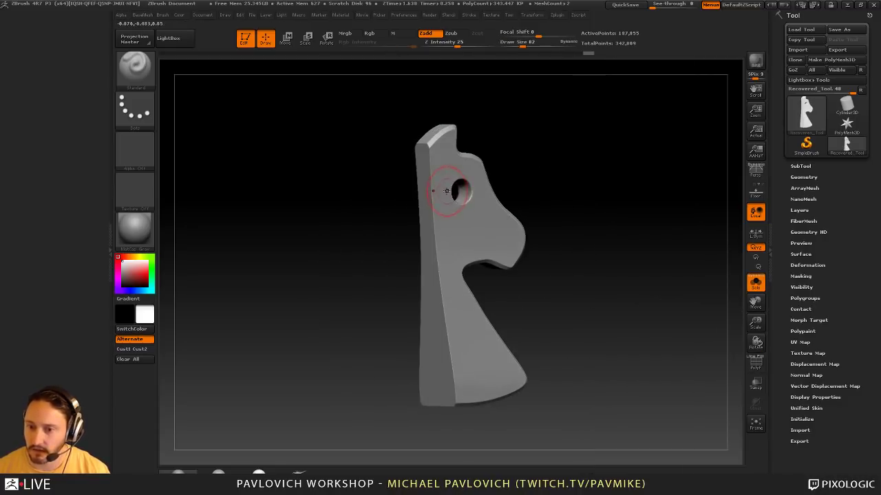
key(shift)
right_drag(440, 254, 544, 275)
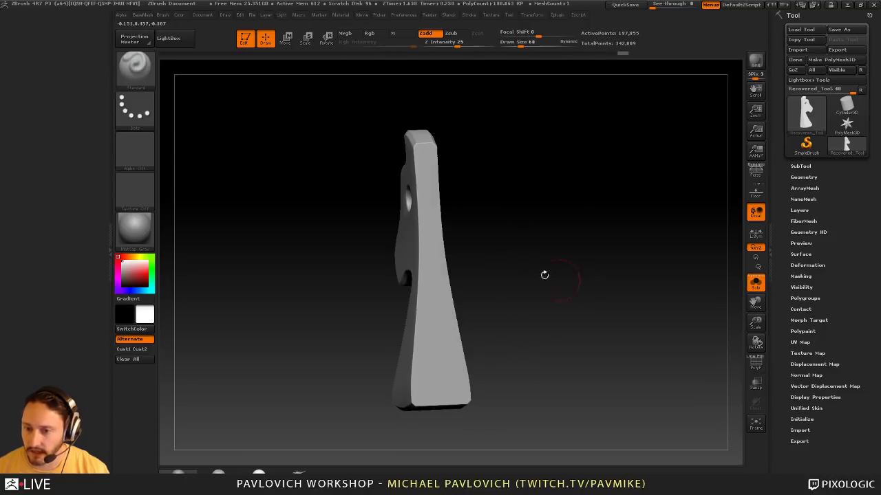
right_drag(435, 321, 466, 302)
shift+drag(422, 258, 422, 364)
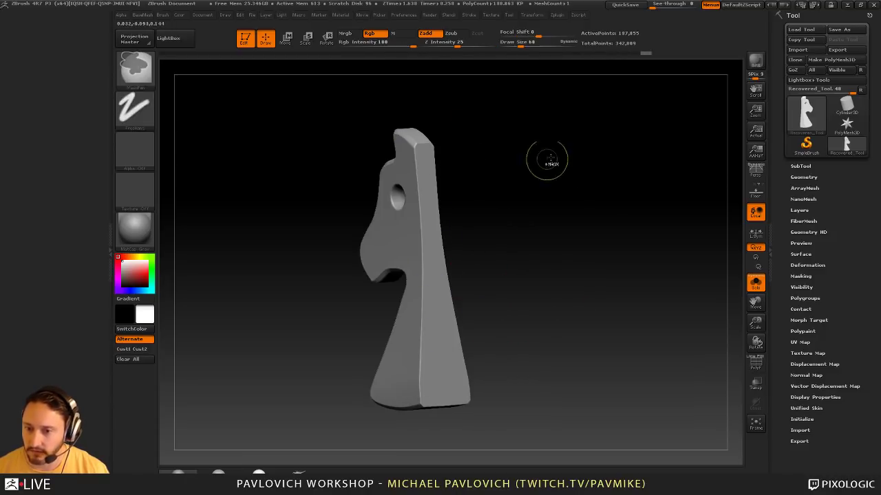
Isolate the knight's back piece in Solo and smooth the sharp long edge of its cut face
click(755, 283)
drag(616, 281, 696, 277)
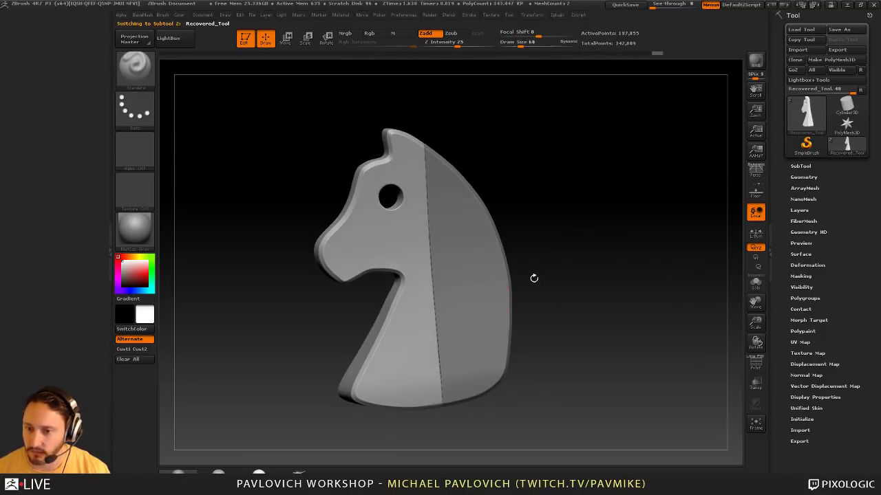
drag(739, 294, 575, 222)
click(760, 279)
mouse_move(709, 283)
mouse_down()
mouse_move(637, 289)
mouse_move(476, 225)
mouse_up()
key(s)
drag(413, 206, 431, 197)
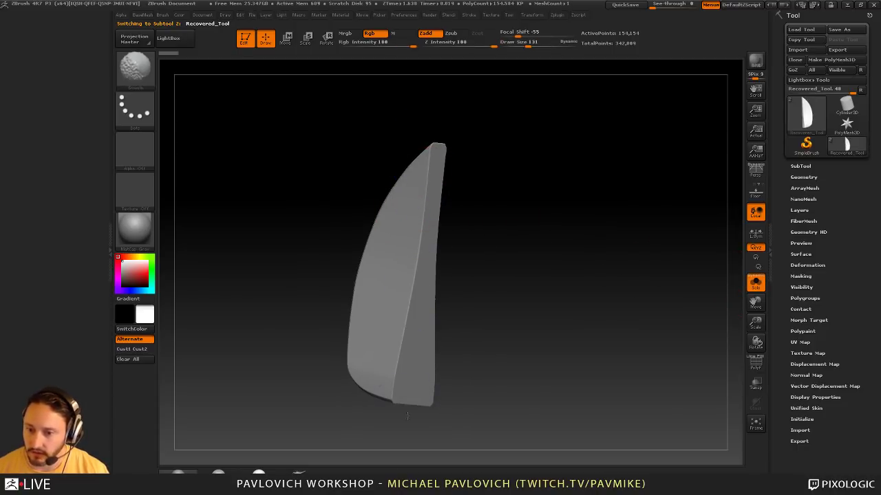
Bring the front piece back into view and DynaMesh the smoothed back piece
shift+drag(650, 303, 736, 280)
click(755, 282)
ctrl+drag(628, 289, 624, 320)
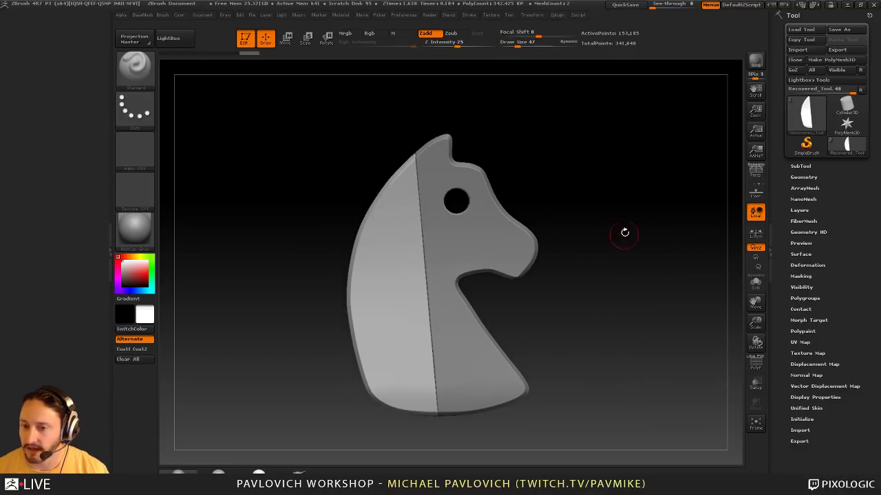
mouse_move(625, 232)
mouse_down()
mouse_move(606, 239)
mouse_move(635, 228)
mouse_up()
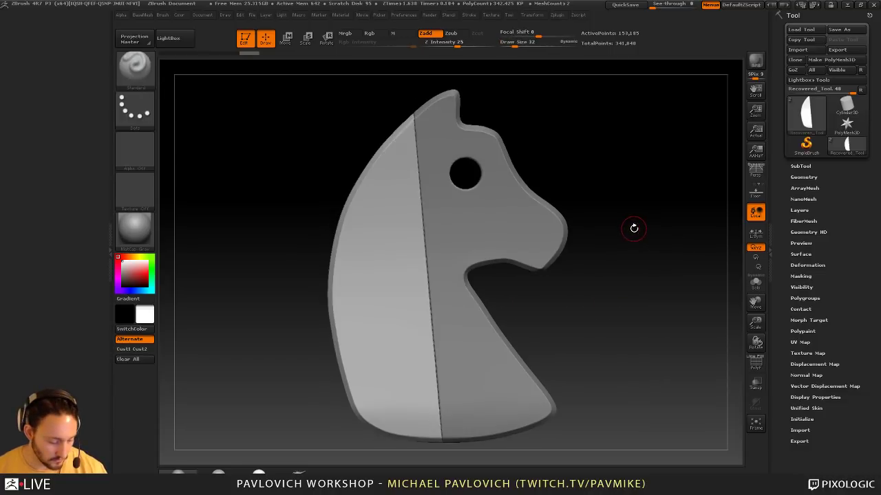
Insert a mirrored pair of small spheres on the seam just below eye level with the insert-primitives brush
key(b)
key(i)
key(p)
key(m)
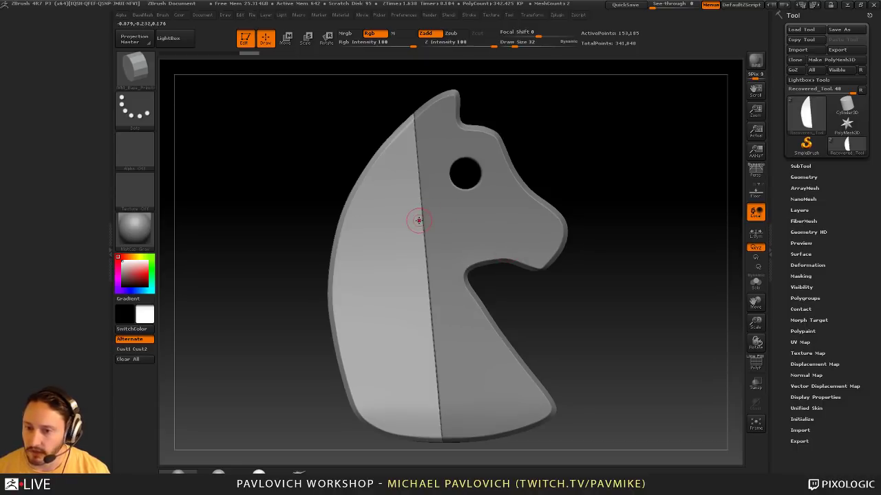
key(w)
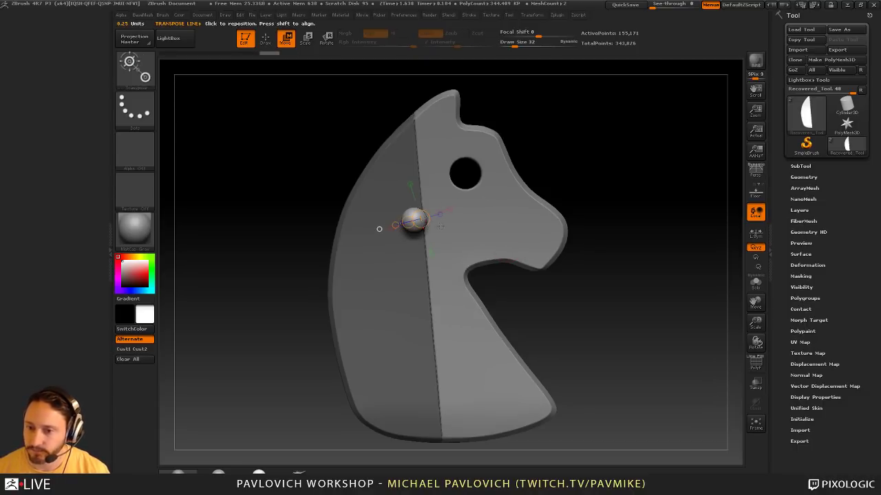
Stretch the inserted spheres lengthwise into ellipsoid pegs and position them across the seam on both sides of the knight
drag(572, 181, 463, 260)
shift+drag(422, 230, 770, 240)
shift+drag(608, 324, 621, 180)
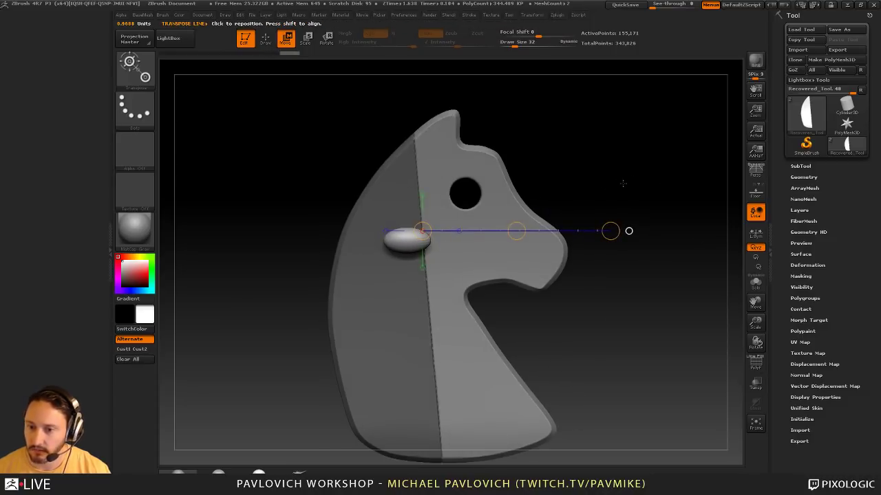
drag(516, 231, 536, 237)
shift+drag(561, 182, 617, 174)
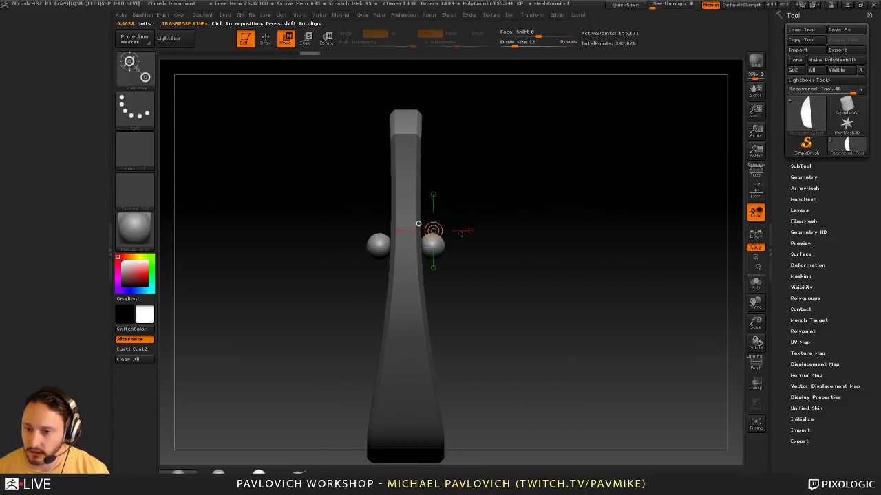
mouse_move(441, 254)
mouse_down()
mouse_move(584, 278)
mouse_move(467, 260)
mouse_move(494, 288)
mouse_move(454, 265)
mouse_move(476, 266)
mouse_move(483, 354)
mouse_move(548, 282)
mouse_move(664, 293)
mouse_move(636, 273)
mouse_up()
Duplicate the ellipsoid peg pair further down the seam, level with the upper neck
key(q)
key(w)
shift+drag(476, 331, 588, 329)
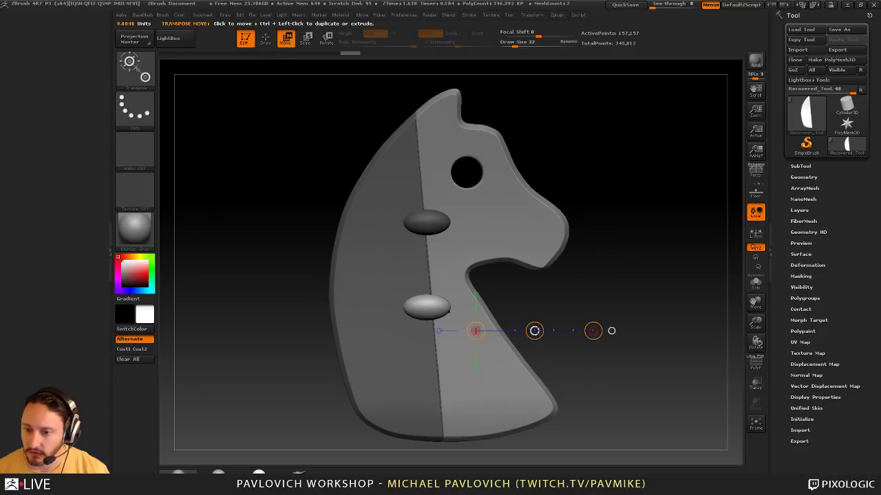
drag(533, 331, 538, 336)
Clear the mask and split the ellipsoid pegs from the back piece into their own subtool
key(q)
mouse_move(596, 303)
ctrl+mouse_down()
mouse_move(655, 299)
mouse_move(464, 301)
mouse_move(527, 291)
ctrl+mouse_up()
drag(576, 183, 644, 210)
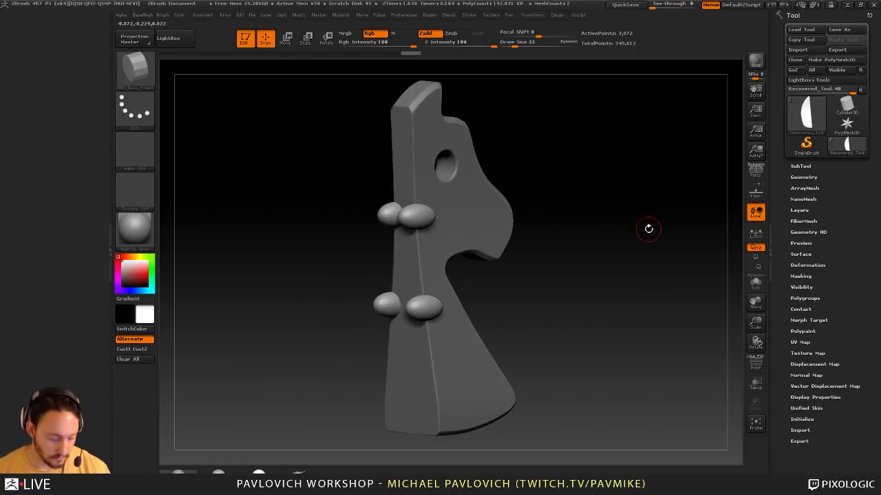
key(1)
drag(481, 277, 580, 269)
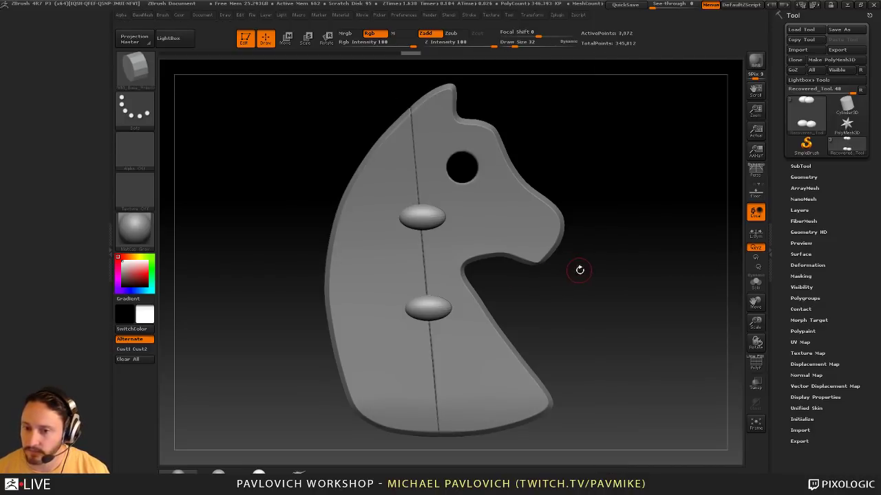
Slice the pegs in side view with SliceCurve along the seam between the front and back pieces
ctrl+shift+click(141, 71)
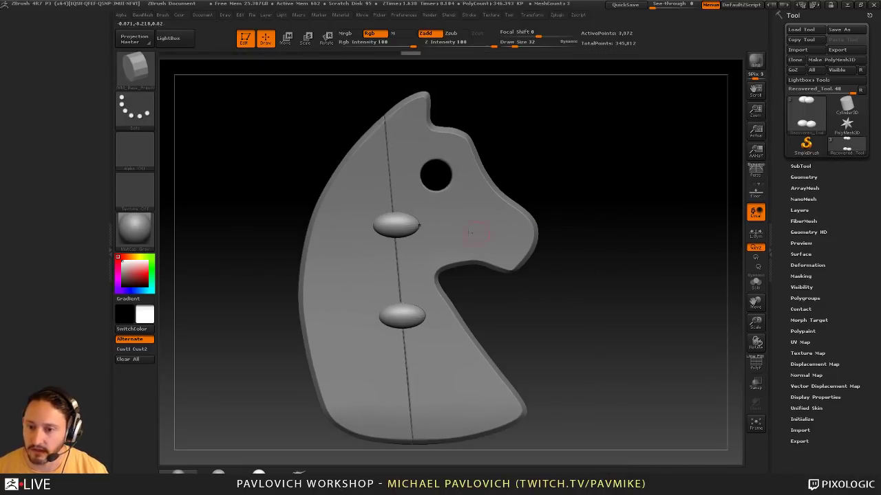
drag(382, 98, 409, 455)
mouse_move(582, 265)
mouse_down()
mouse_move(598, 263)
mouse_move(605, 278)
mouse_up()
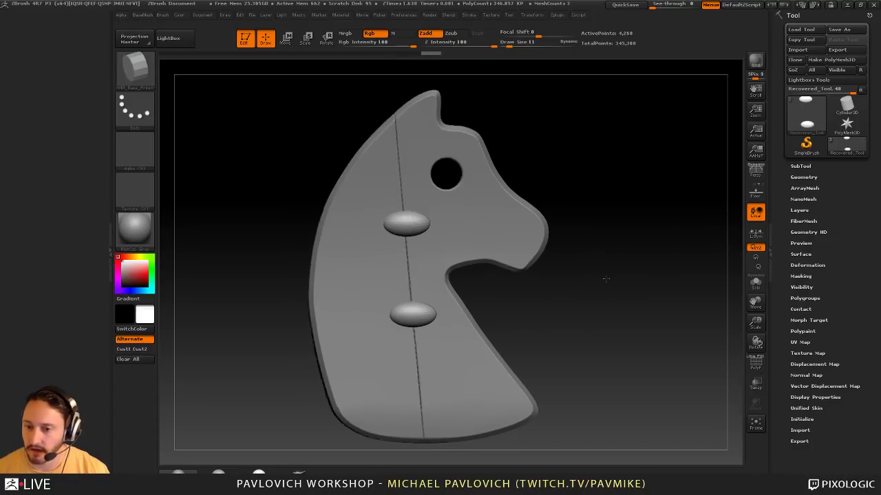
Enable Groups for DynaMesh and remesh the sliced pegs into separate closed halves, checking them with the polyframe
click(756, 363)
drag(679, 323, 602, 281)
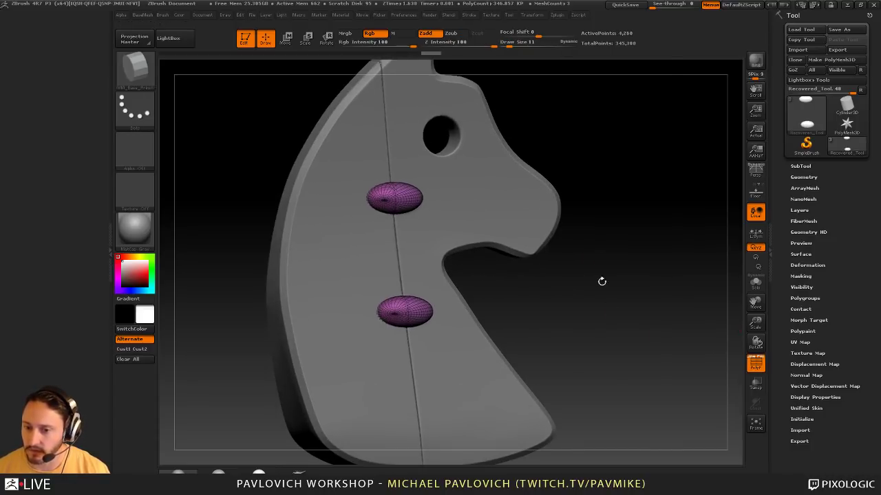
key(ctrl+b)
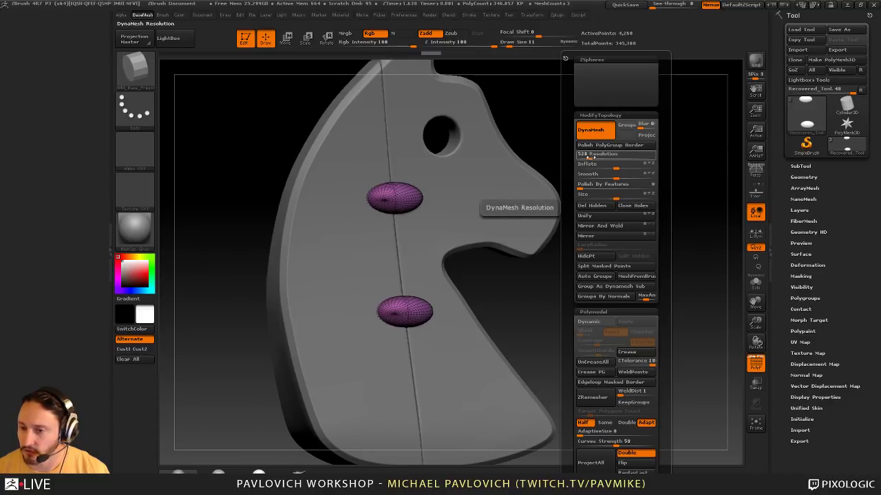
mouse_move(635, 130)
ctrl+mouse_down()
mouse_move(688, 222)
mouse_move(636, 203)
ctrl+mouse_up()
click(756, 361)
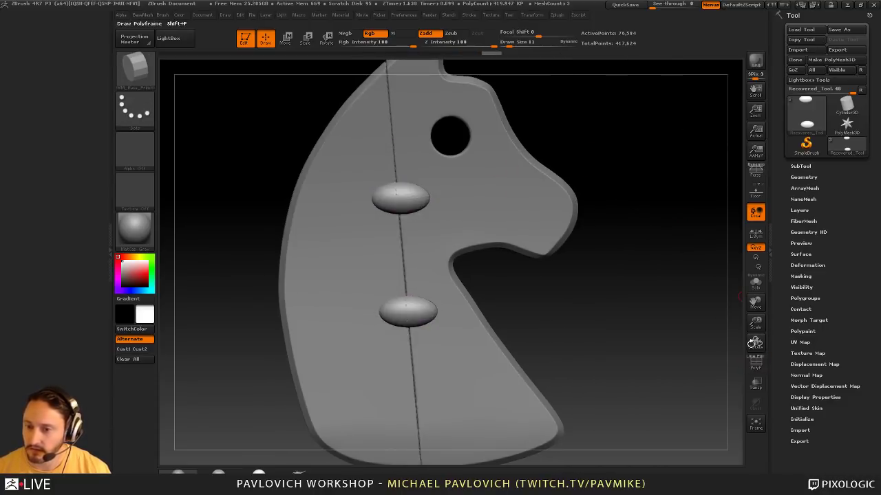
Isolate the pegs' front halves and split the hidden back halves into their own subtool
ctrl+shift+click(423, 206)
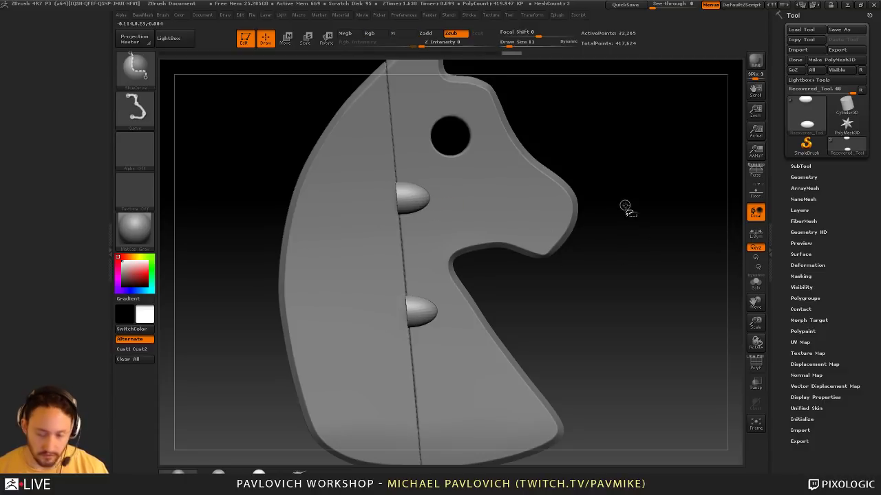
drag(625, 206, 656, 224)
key(2)
click(671, 261)
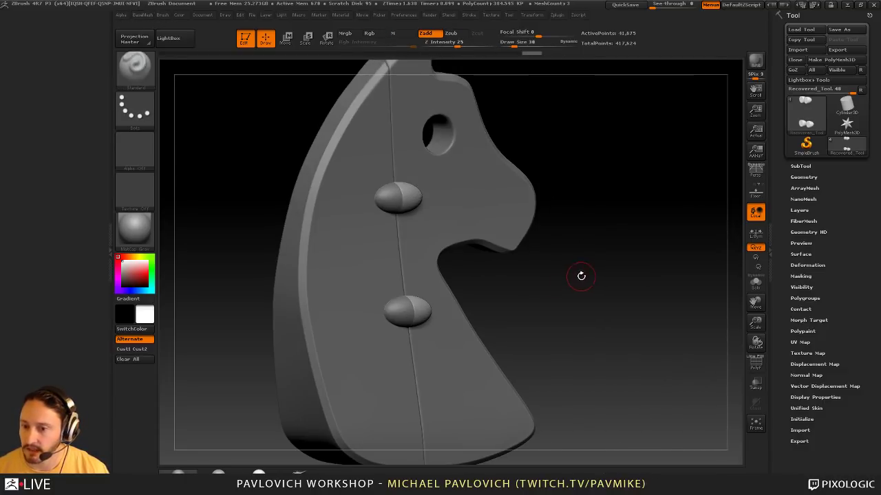
Show the subtool list and move the front peg halves directly above the front piece
alt+drag(592, 262, 574, 248)
alt+click(527, 213)
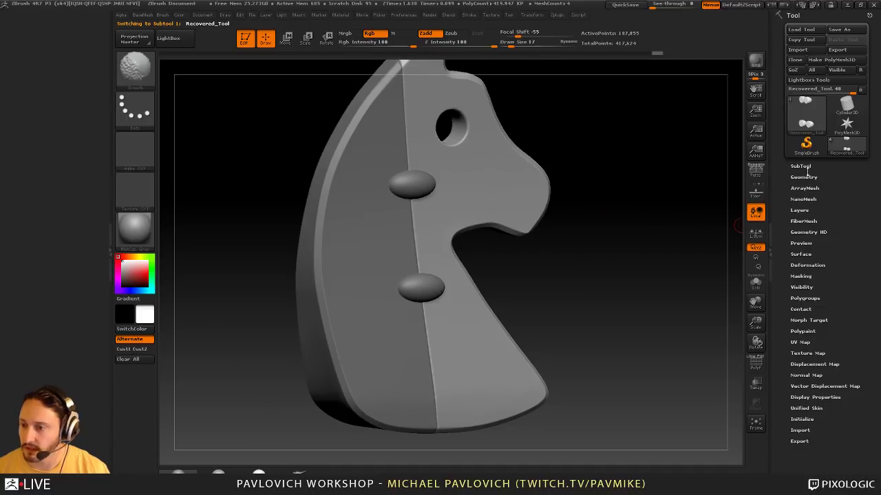
click(801, 166)
alt+click(463, 199)
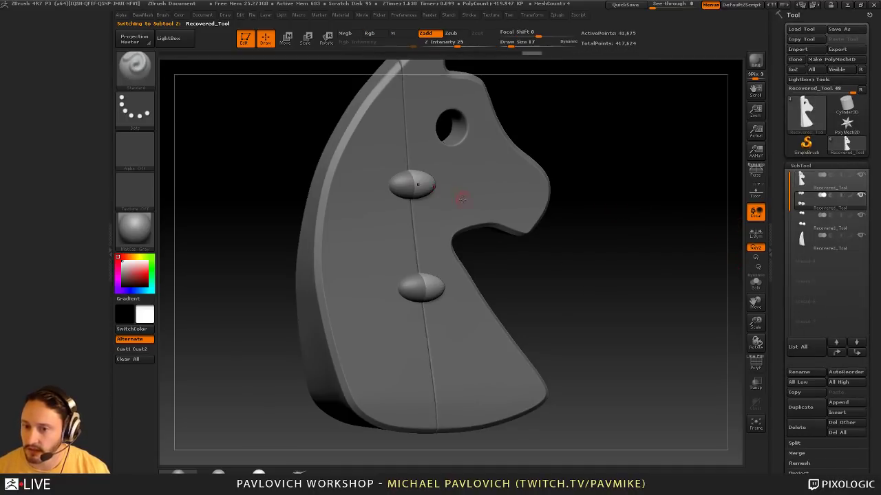
click(836, 342)
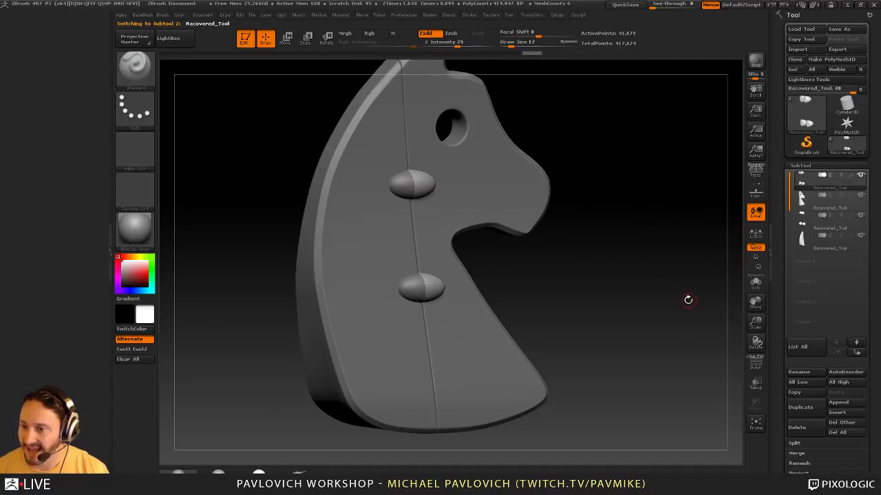
Merge the front peg halves down into the front piece and DynaMesh the result
key(ctrl+e)
click(666, 320)
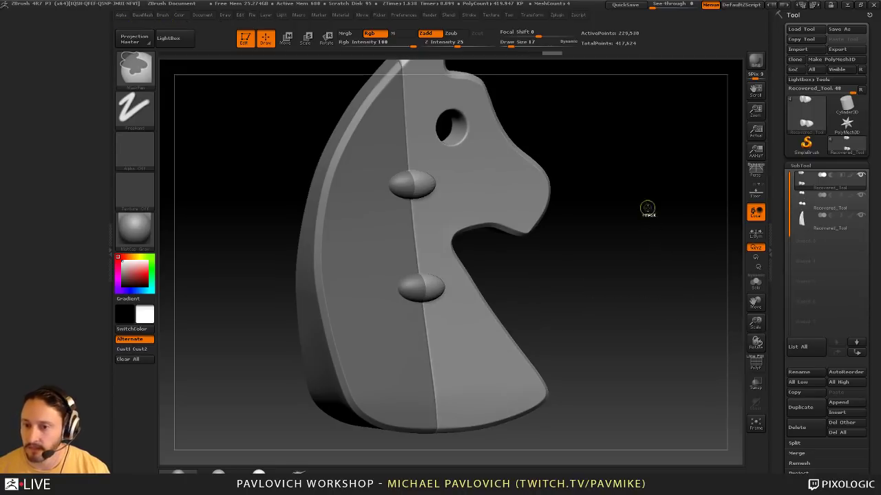
ctrl+drag(650, 218, 695, 313)
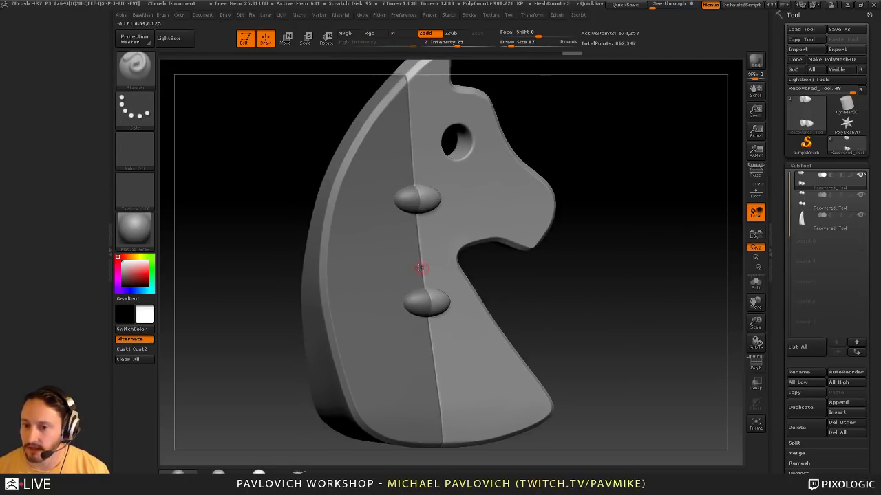
Reorder the subtools with the back piece first and the back peg halves directly beneath it
alt+click(417, 266)
shift+click(839, 355)
alt+click(438, 296)
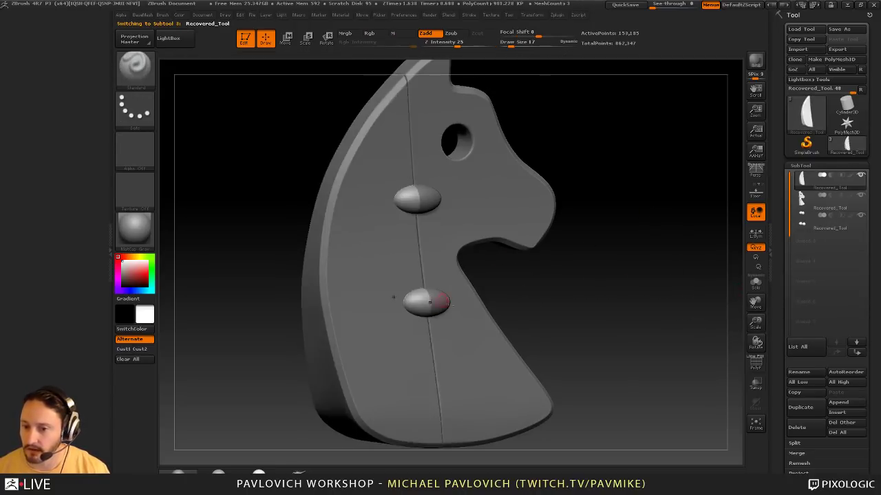
shift+click(836, 352)
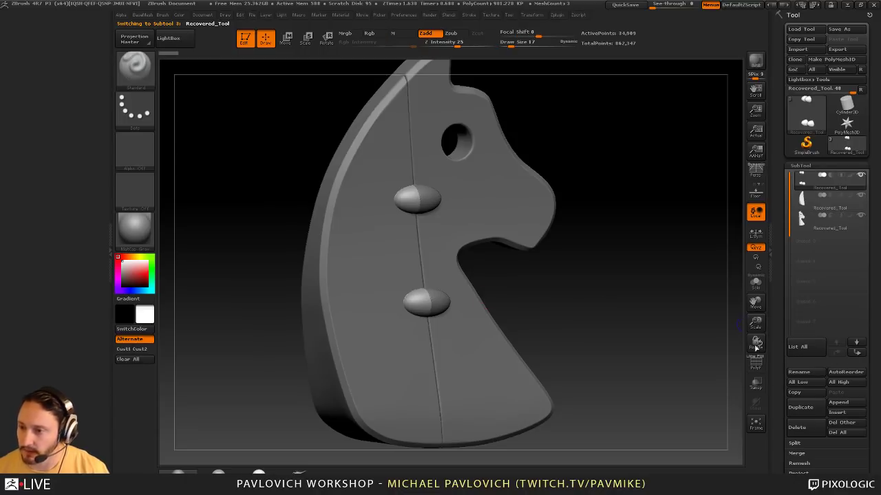
click(857, 353)
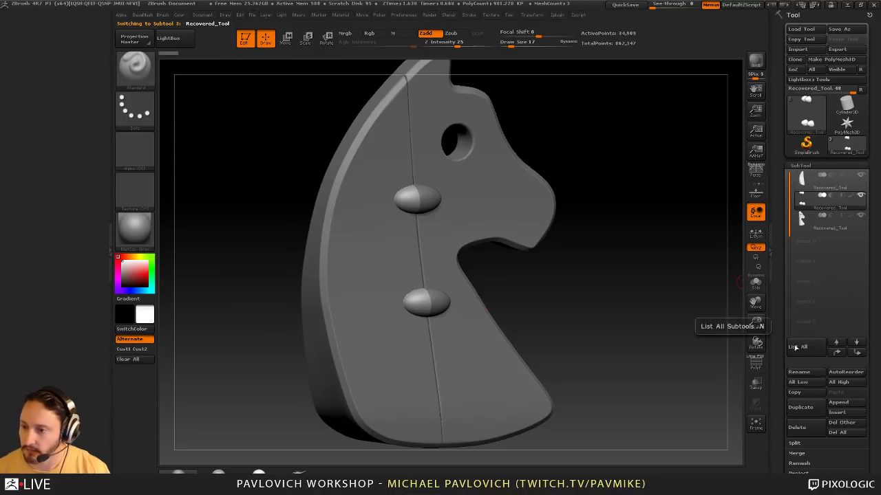
Merge the back peg halves down into the front piece subtool
click(831, 184)
key(ctrl)
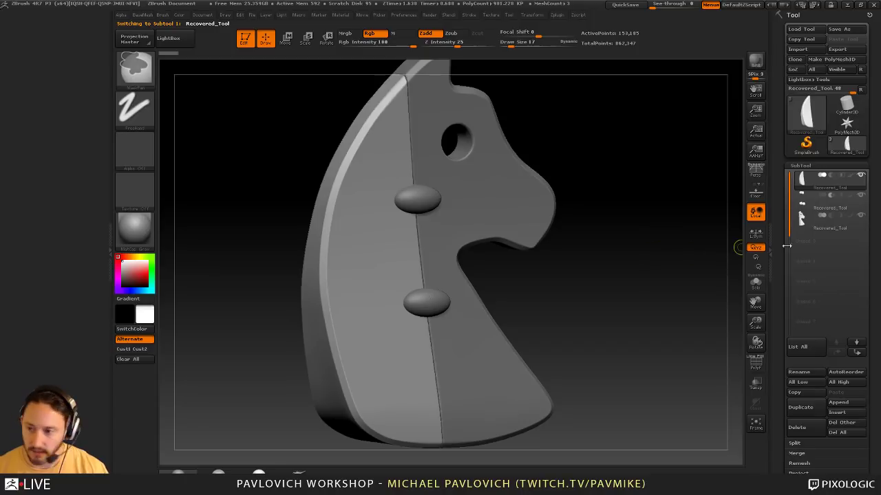
click(828, 206)
key(ctrl+e)
Merge the back piece down with the pegged front piece and try a DynaMesh subtraction on the result
click(826, 184)
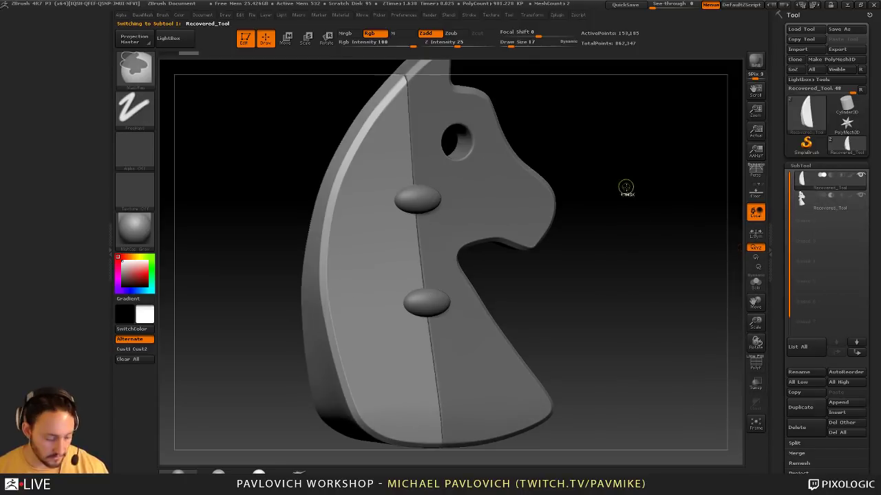
key(ctrl+e)
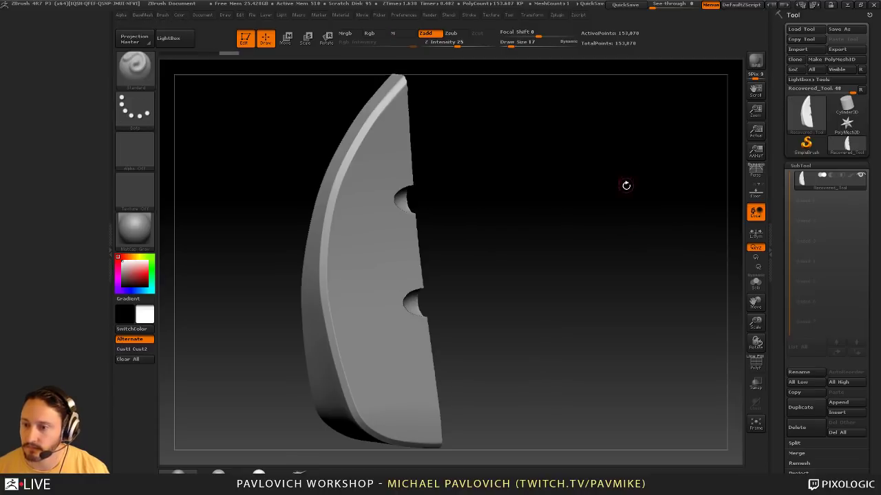
mouse_move(621, 193)
mouse_down()
mouse_move(605, 195)
mouse_move(621, 196)
mouse_up()
drag(684, 243, 672, 255)
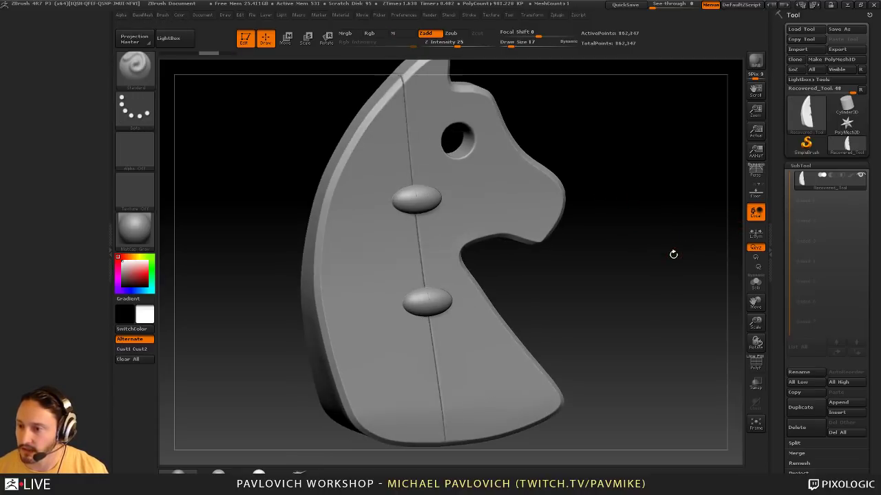
Hide the back piece to inspect the front piece with its pegs, and show the whole knight again
ctrl+shift+click(411, 204)
drag(647, 210, 637, 211)
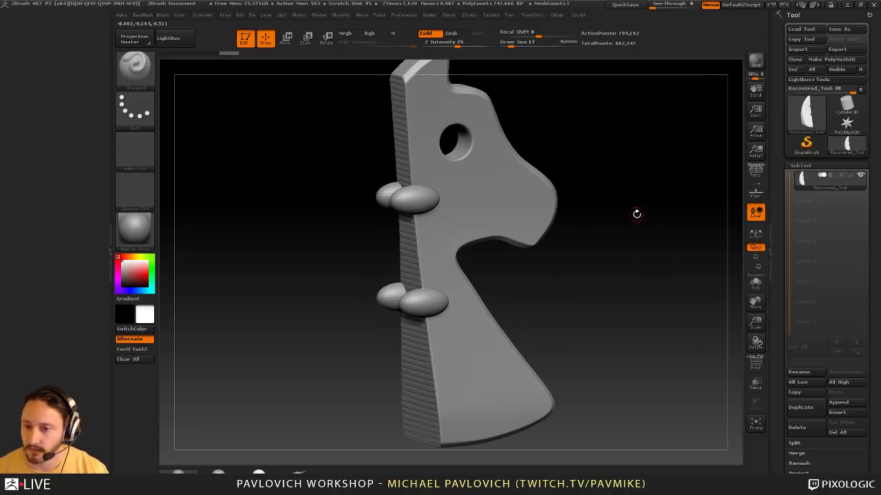
ctrl+shift+click(605, 199)
ctrl+shift+click(428, 205)
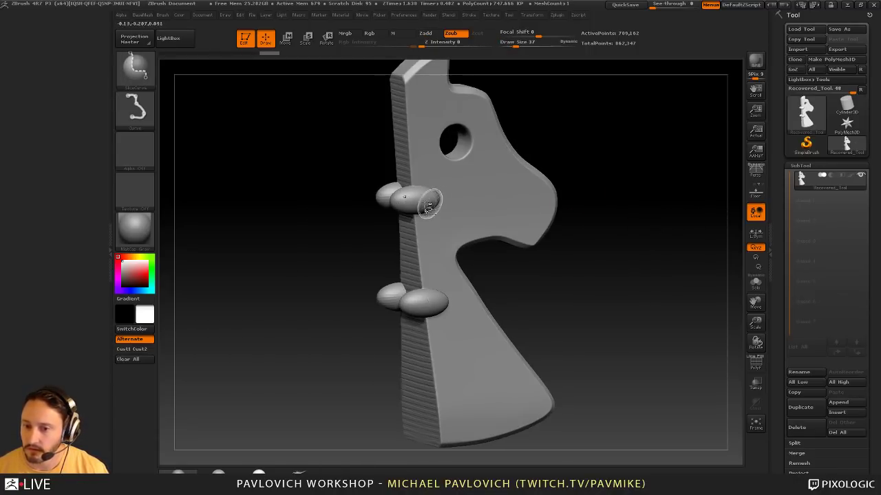
ctrl+shift+click(138, 71)
ctrl+shift+click(231, 83)
ctrl+shift+click(681, 289)
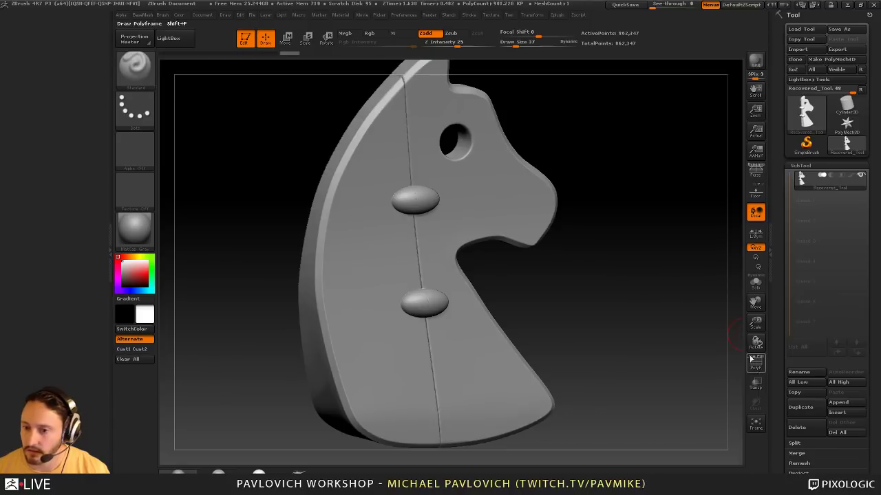
Turn on the polyframe and return through the undo history to the state right after the pieces were merged
key(shift+f)
key(ctrl+z)
key(ctrl+z)
key(ctrl+z)
key(ctrl+z)
key(ctrl+z)
key(ctrl+z)
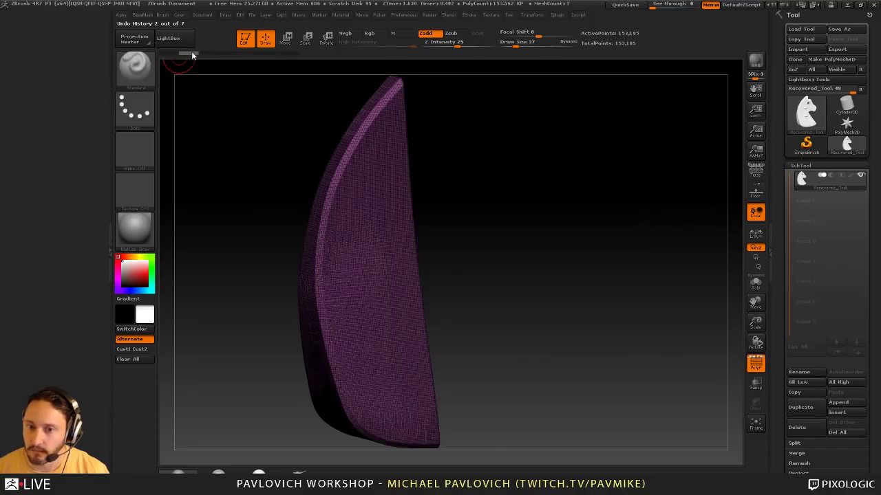
ctrl+shift+click(184, 60)
key(f)
drag(606, 195, 560, 175)
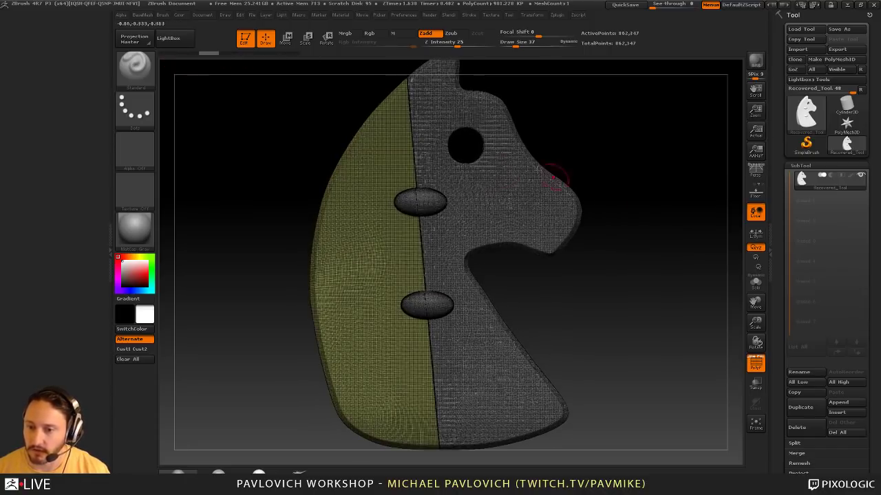
Isolate the back section with its peg halves and split the hidden front section into its own subtool
ctrl+shift+drag(291, 139, 405, 352)
key(ctrl+shift+a)
key(2)
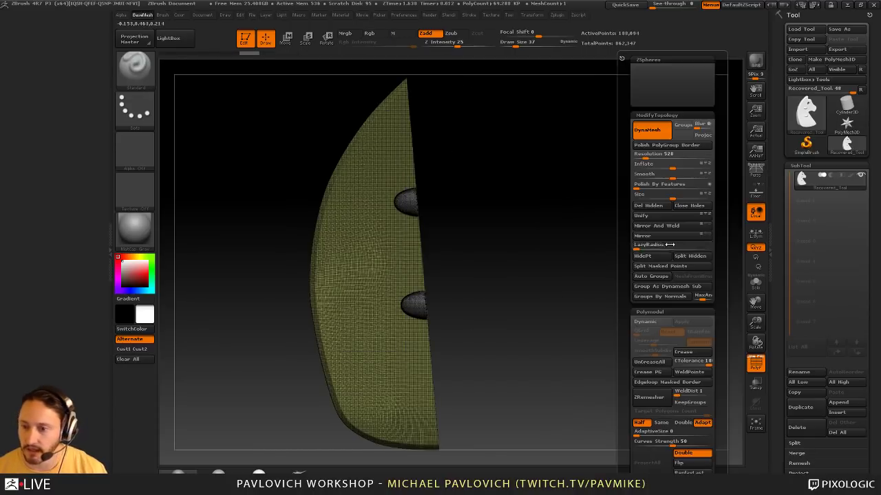
click(688, 257)
Solo the back piece without the polyframe and examine the peg halves along its cut edge
mouse_move(573, 287)
mouse_down()
mouse_move(643, 281)
mouse_move(658, 297)
mouse_move(651, 260)
mouse_up()
click(759, 365)
click(759, 287)
mouse_move(585, 253)
mouse_down()
mouse_move(505, 242)
mouse_move(504, 193)
mouse_move(491, 186)
mouse_move(567, 204)
mouse_up()
key(ctrl+z)
alt+drag(568, 204, 591, 219)
mouse_move(591, 220)
mouse_down()
mouse_move(564, 222)
mouse_move(624, 240)
mouse_up()
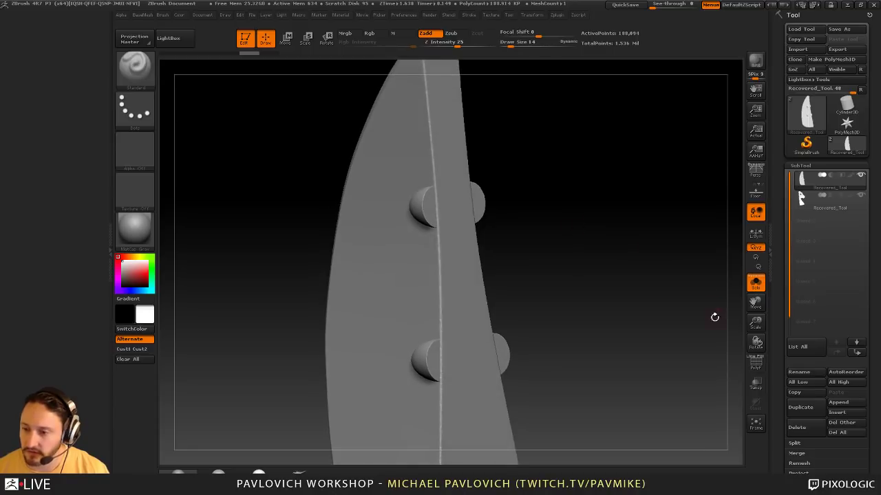
Try to mask the back piece around its peg halves so only the pegs can be moved
click(752, 365)
drag(670, 324, 692, 326)
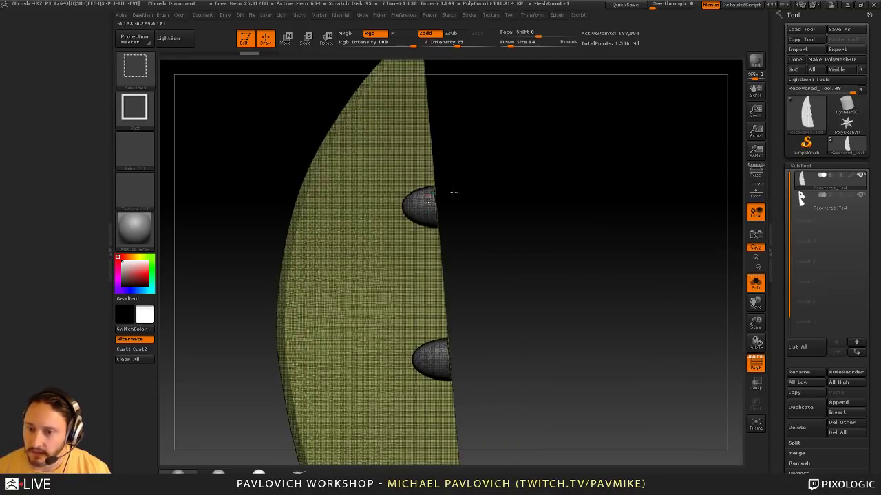
ctrl+shift+click(428, 203)
ctrl+click(517, 188)
ctrl+shift+click(514, 182)
key(w)
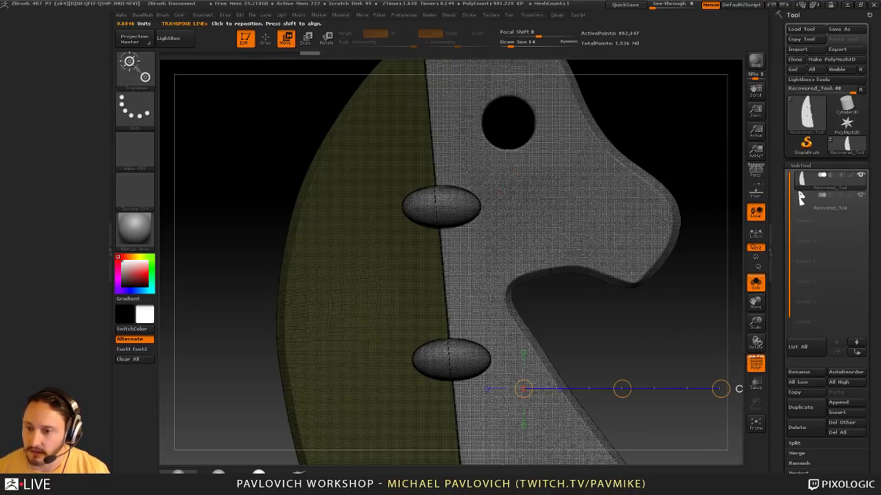
ctrl+click(717, 161)
alt+drag(702, 156, 673, 134)
click(755, 289)
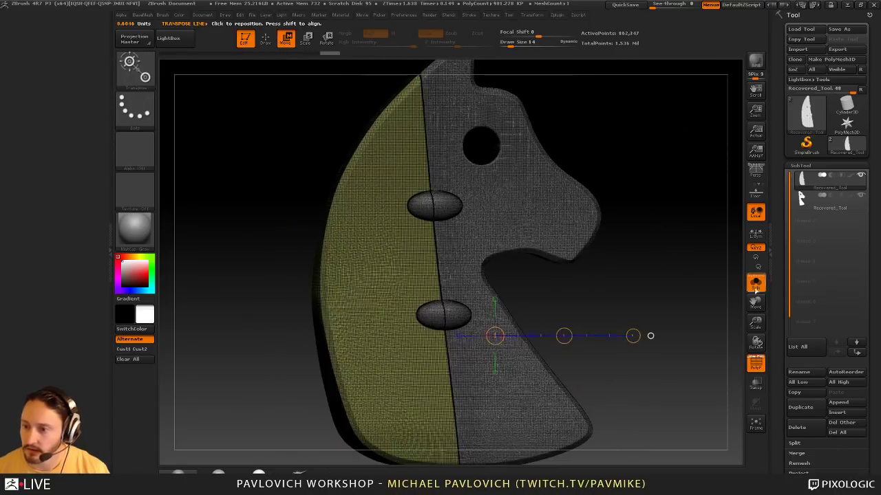
alt+drag(692, 269, 711, 253)
key(q)
click(756, 282)
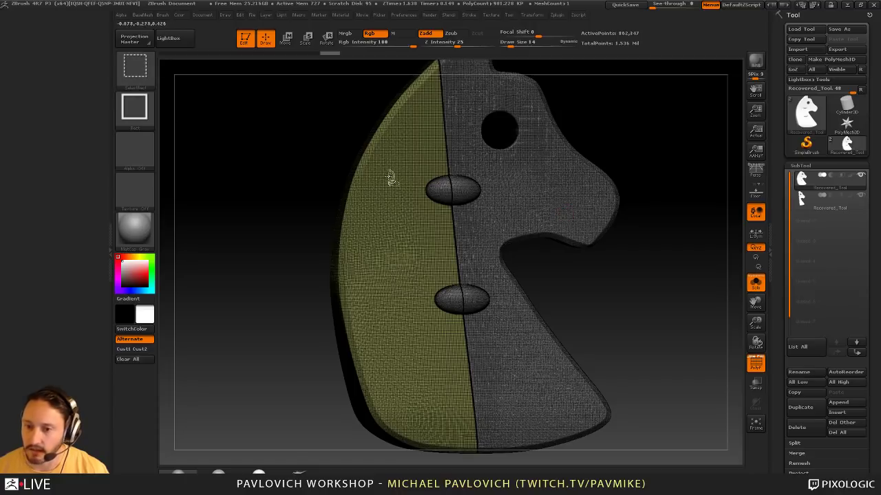
Keep only the back section with its peg halves visible and delete the hidden front geometry from this subtool
mouse_move(270, 144)
mouse_down()
mouse_move(257, 144)
mouse_move(442, 333)
mouse_up()
key(ctrl+shift+a)
key(space)
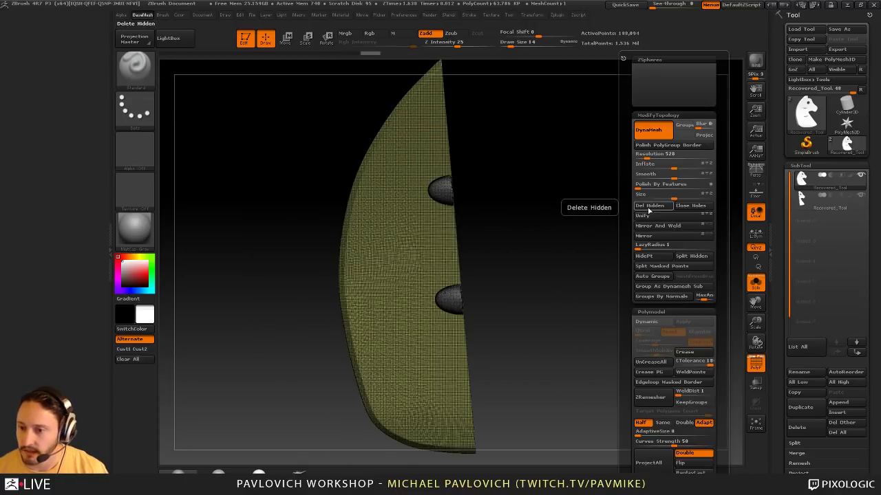
click(649, 211)
Mask everything except the peg halves on the back piece and move them slightly outward past the cut face
alt+drag(560, 194, 554, 210)
key(ctrl+shift)
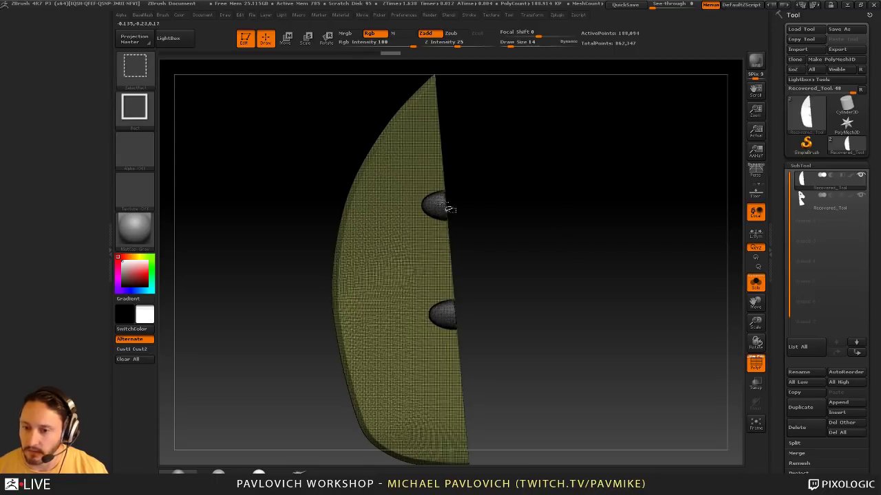
ctrl+shift+click(541, 201)
ctrl+shift+click(543, 176)
key(w)
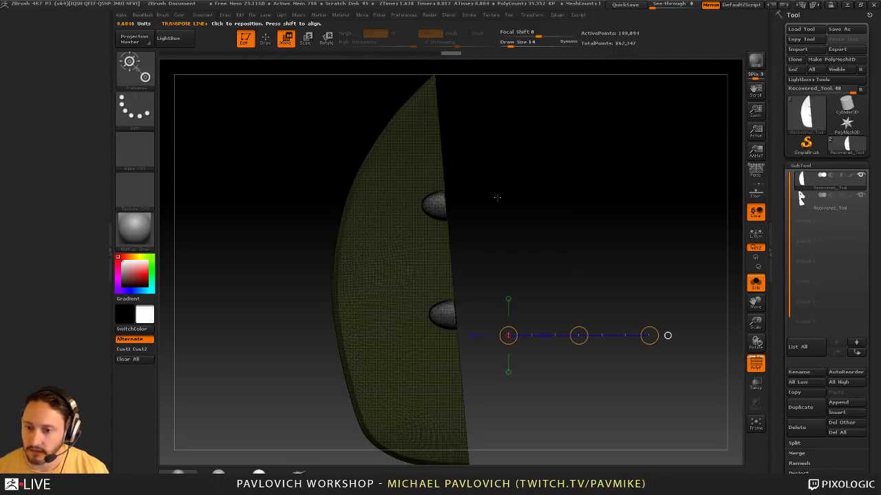
drag(579, 334, 584, 331)
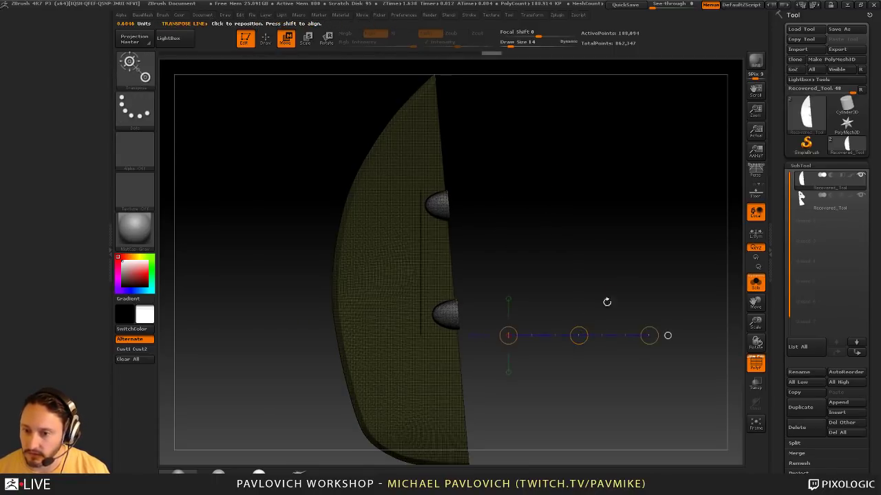
Clear the mask, subtract the pegs from the back piece with DynaMesh to form the notches, and turn off the polyframe
key(q)
drag(607, 302, 587, 292)
alt+drag(598, 252, 591, 233)
ctrl+drag(637, 245, 657, 289)
ctrl+drag(631, 235, 651, 315)
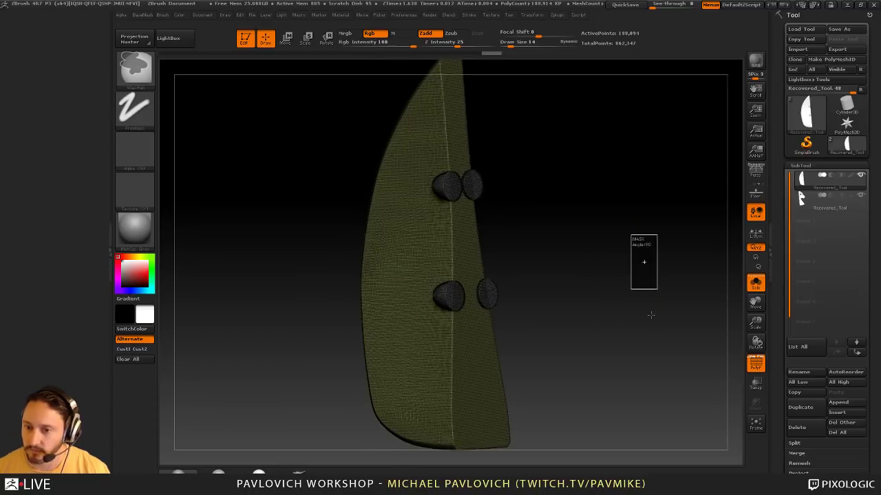
drag(590, 237, 630, 246)
click(756, 363)
drag(503, 198, 493, 193)
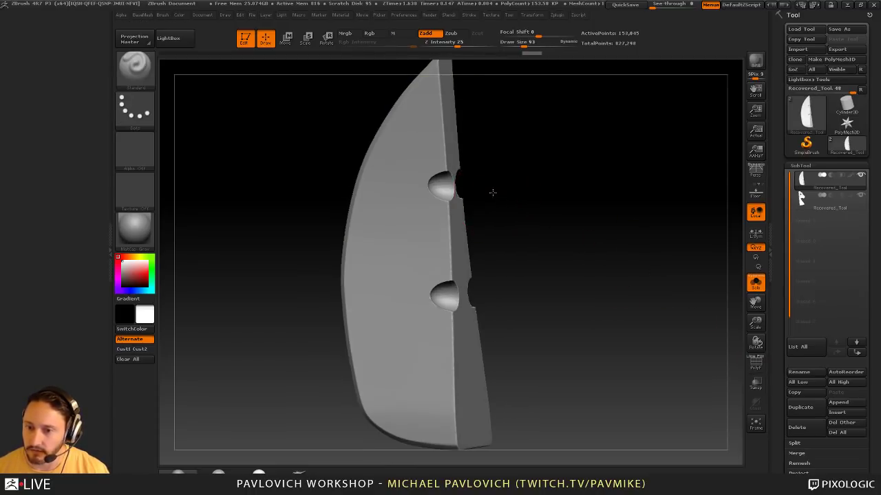
Show the assembled knight, then select and solo the front piece with its cut face in view
key(shift)
mouse_move(618, 265)
mouse_down()
mouse_move(661, 259)
mouse_move(730, 288)
mouse_up()
click(755, 283)
alt+click(528, 214)
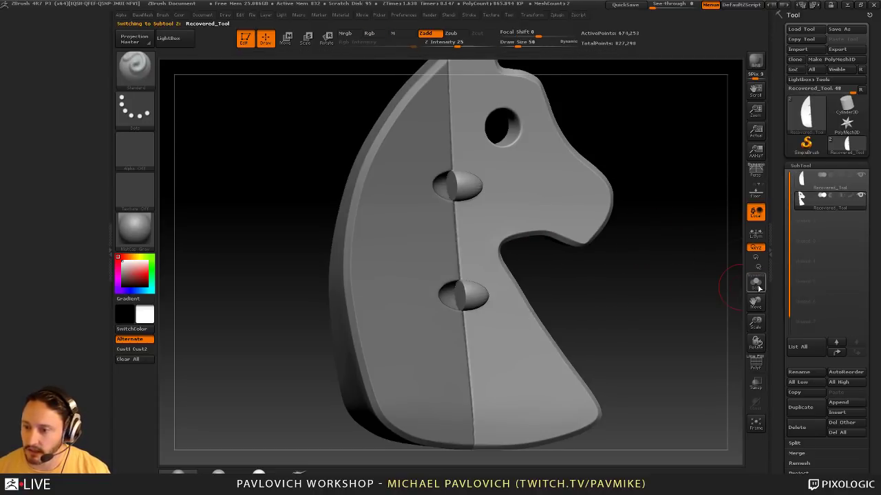
click(756, 285)
key(shift)
mouse_move(560, 276)
shift+mouse_down()
mouse_move(530, 184)
mouse_move(700, 193)
mouse_move(626, 175)
mouse_move(657, 180)
shift+mouse_up()
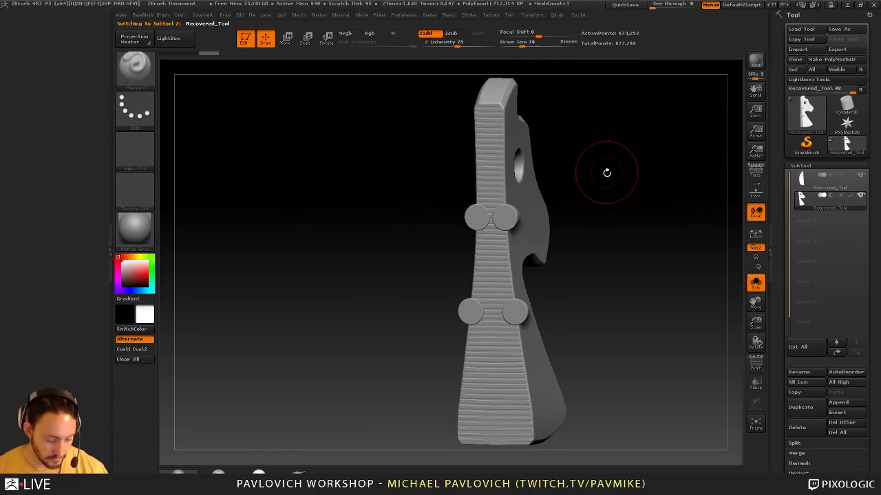
Select the hPolish brush, test a stroke on the front piece's cut face, undo it, and adjust the brush size
key(b)
key(h)
key(p)
key(s)
mouse_move(471, 141)
mouse_down()
mouse_move(489, 145)
mouse_move(496, 194)
mouse_up()
key(ctrl+z)
key(s)
key(2)
key(s)
key(bracketright)
key(bracketright)
key(bracketright)
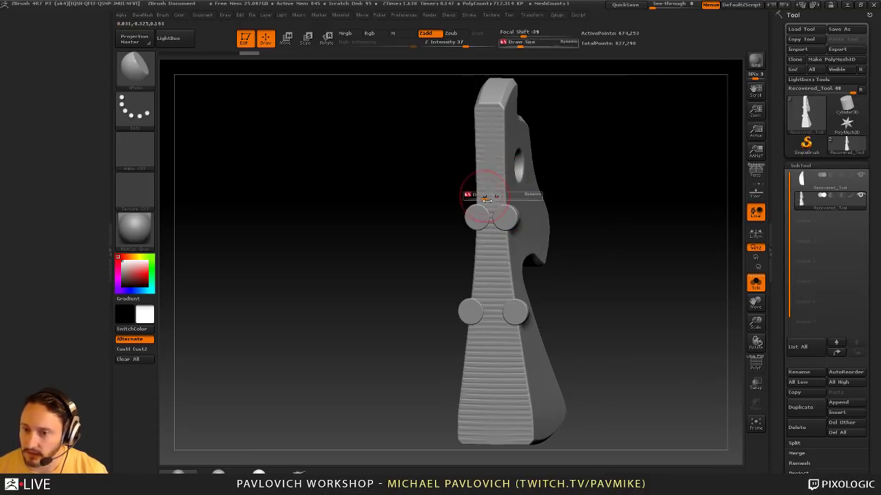
Polish the ridges off the front piece's cut face and the flat peg ends
drag(484, 367, 489, 337)
alt+drag(554, 307, 551, 257)
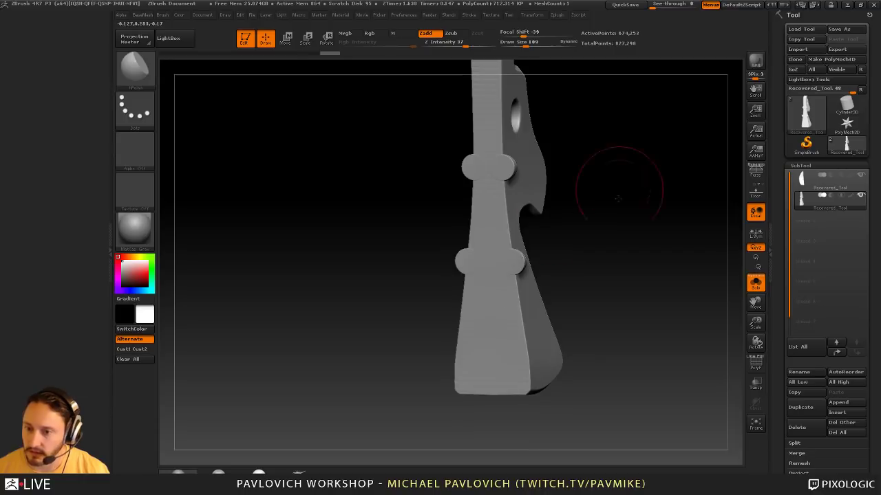
alt+right_drag(618, 199, 497, 265)
key(bracketleft)
key(bracketleft)
key(bracketleft)
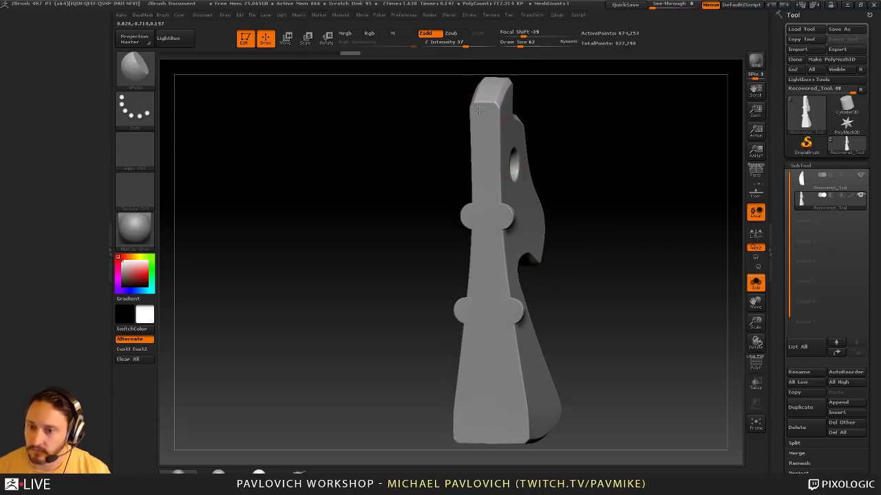
shift+right_drag(481, 335, 550, 289)
Try re-meshing the polished front piece with DynaMesh
ctrl+drag(647, 190, 664, 260)
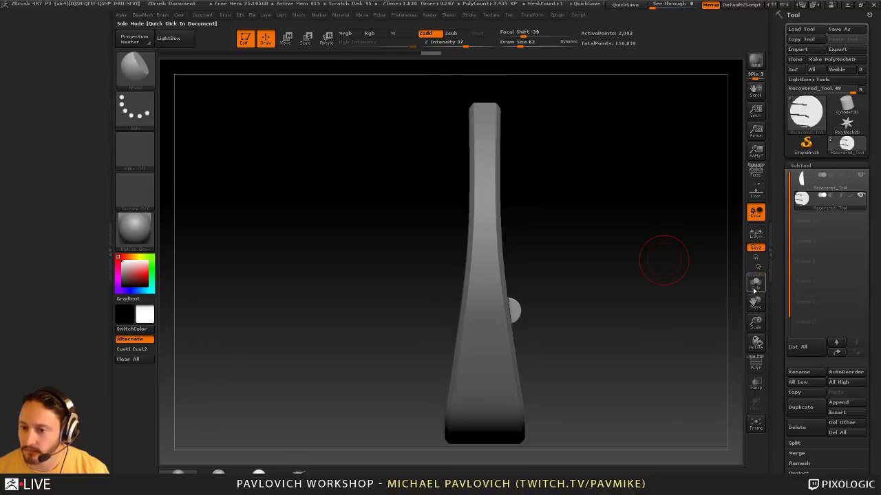
mouse_move(660, 256)
mouse_down()
mouse_move(654, 295)
mouse_move(681, 295)
mouse_up()
key(1)
key(ctrl+1)
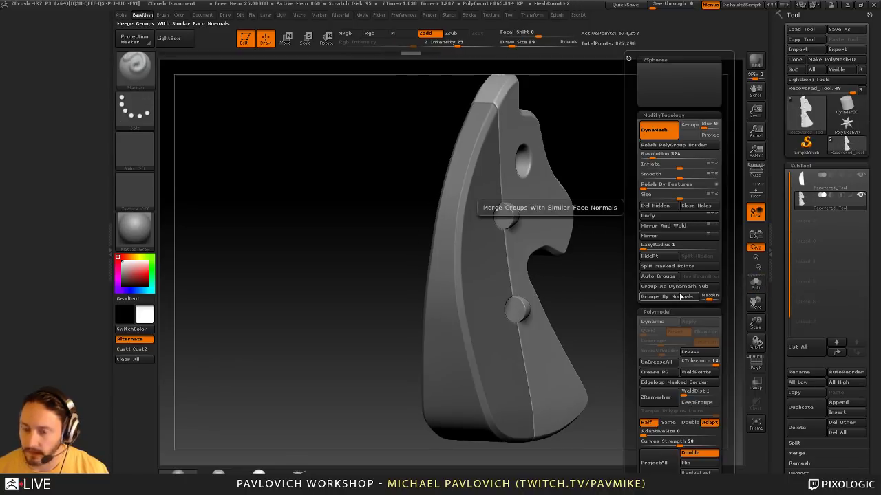
Solo the front piece and set up the Clay brush with a drag stroke, a solid round alpha and focal shift -100
click(680, 296)
key(ctrl+1)
mouse_move(594, 232)
mouse_down()
mouse_move(661, 236)
mouse_move(642, 262)
mouse_move(688, 262)
mouse_move(649, 225)
mouse_up()
key(2)
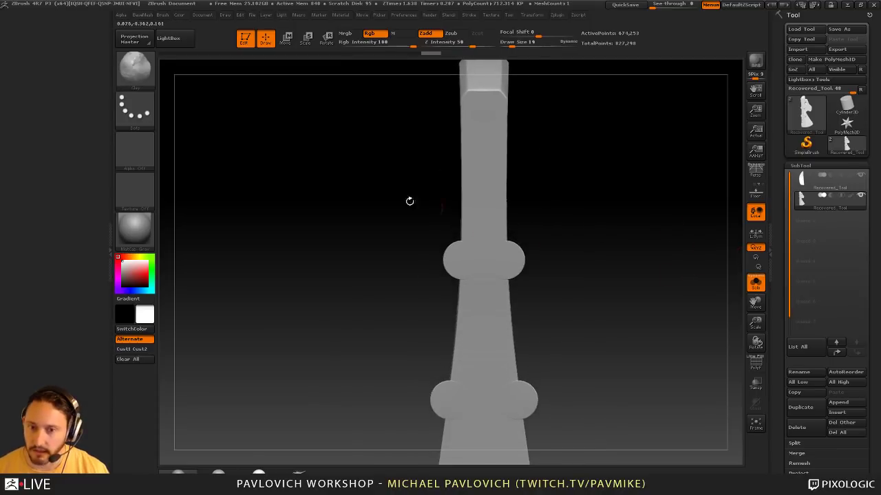
click(146, 78)
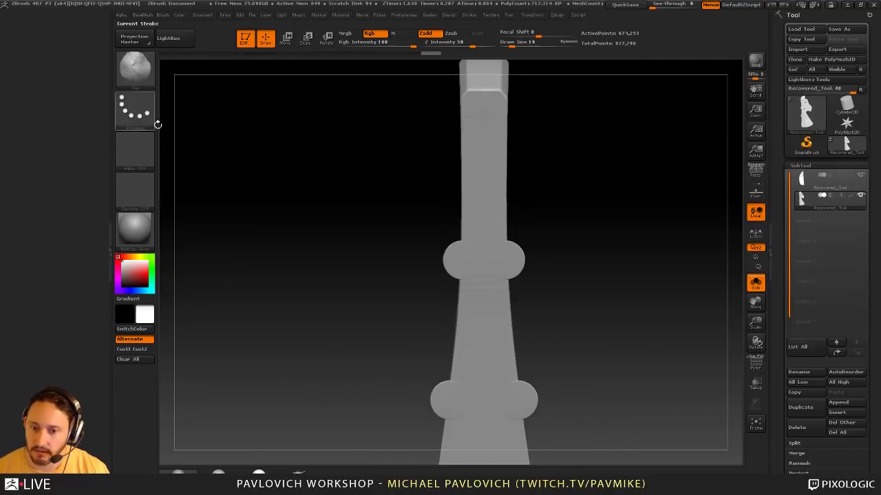
click(150, 84)
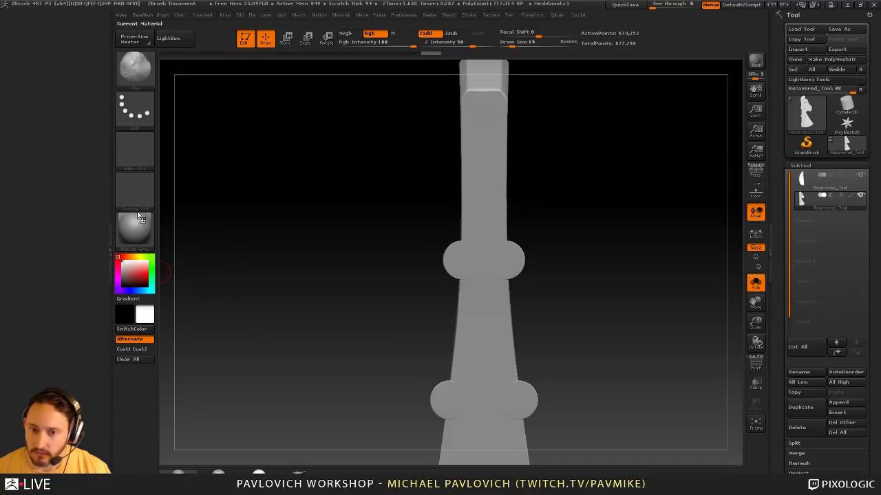
click(135, 108)
click(379, 126)
click(153, 155)
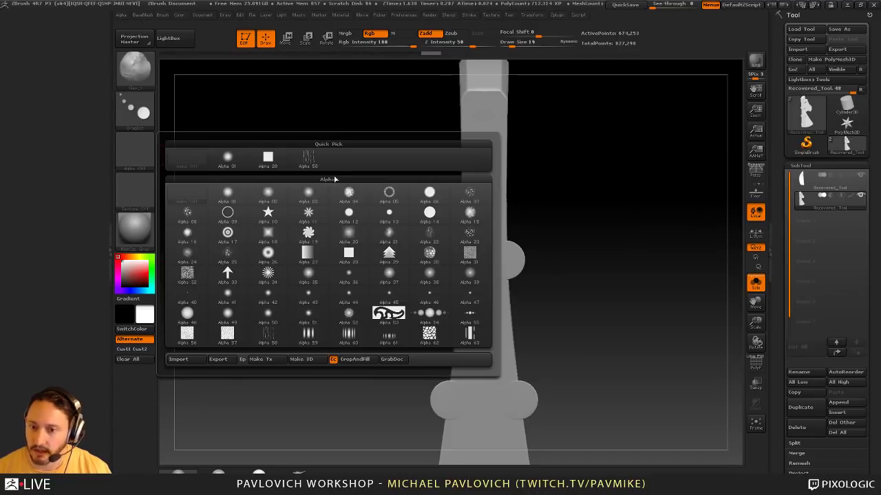
click(388, 193)
drag(510, 34, 498, 35)
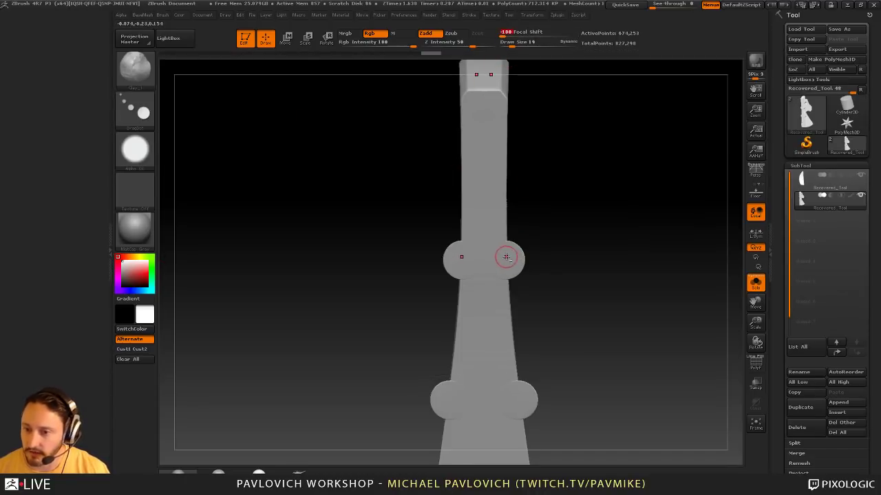
Stamp a circular recess into the flat end of each of the four pegs at draw size 30
drag(515, 258, 507, 262)
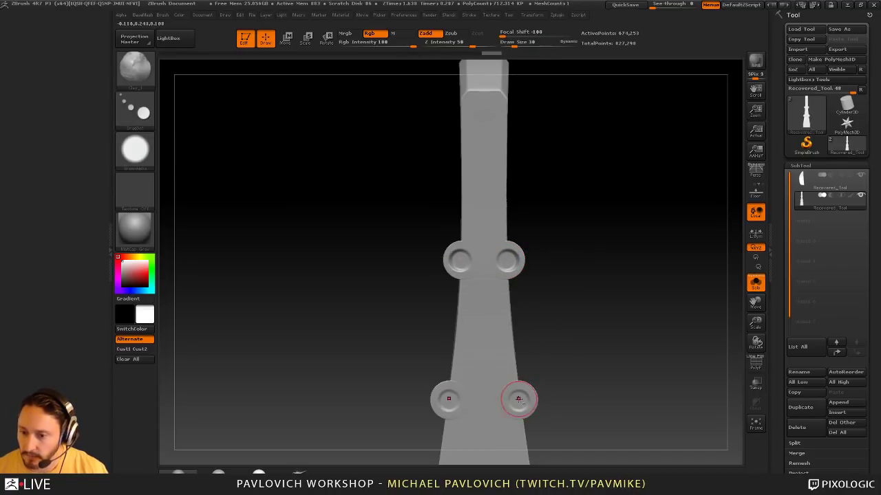
drag(584, 344, 671, 298)
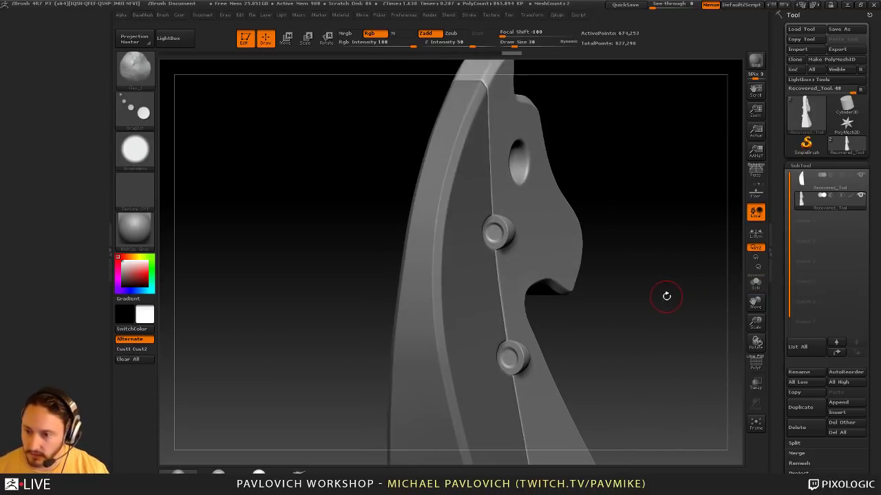
Insert cross-head screws into the recesses of the two upper pegs using the IMM Ind. Parts brush
key(1)
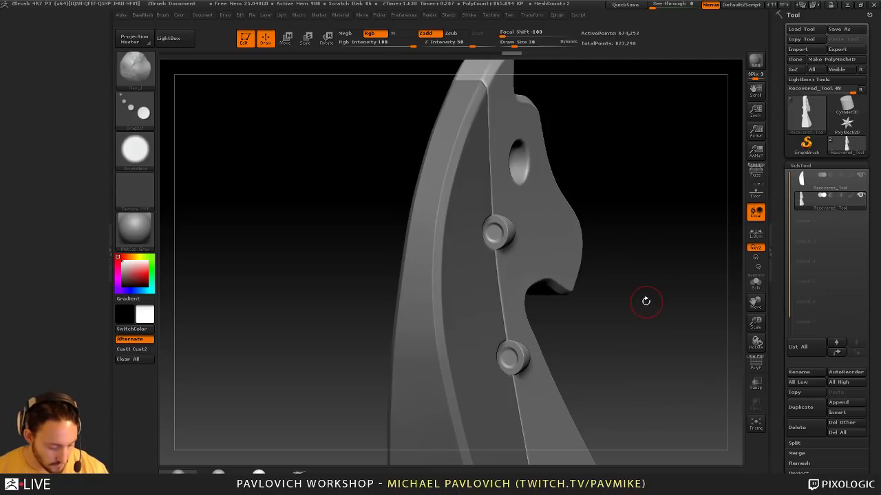
key(b)
key(i)
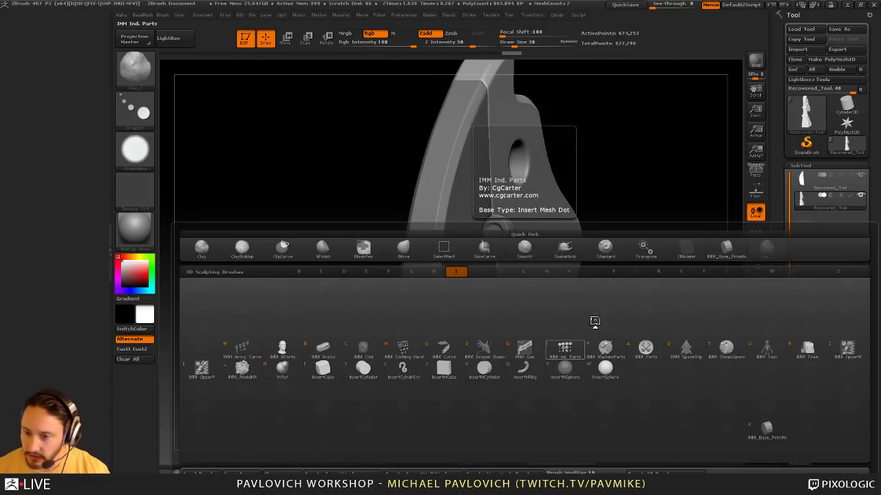
key(i)
key(m)
click(583, 221)
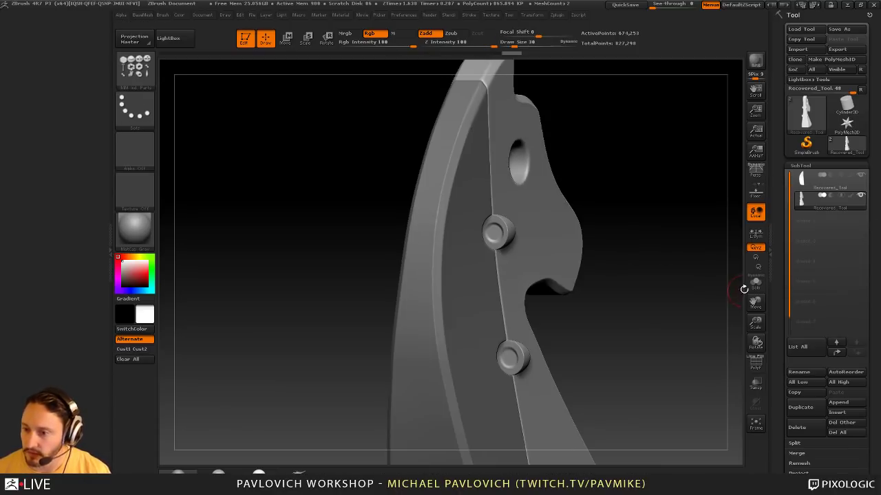
drag(690, 289, 496, 203)
drag(633, 218, 635, 214)
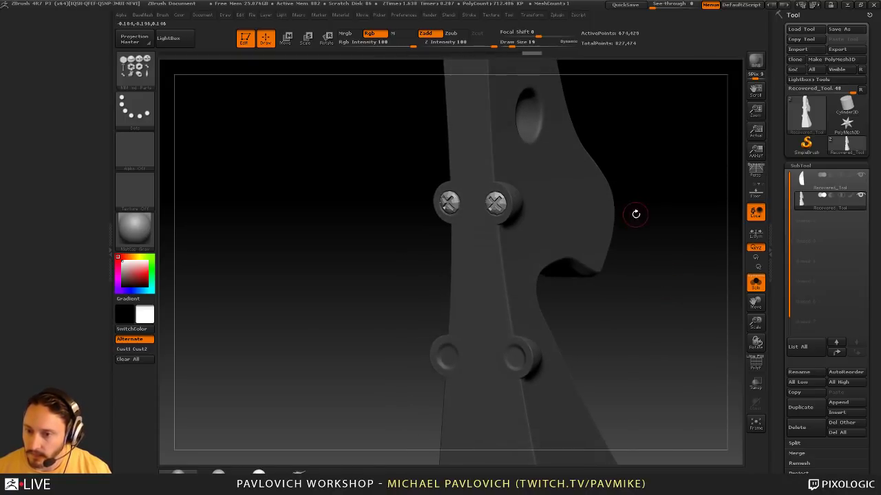
Split the two inserted screws off into their own subtool
key(2)
click(664, 267)
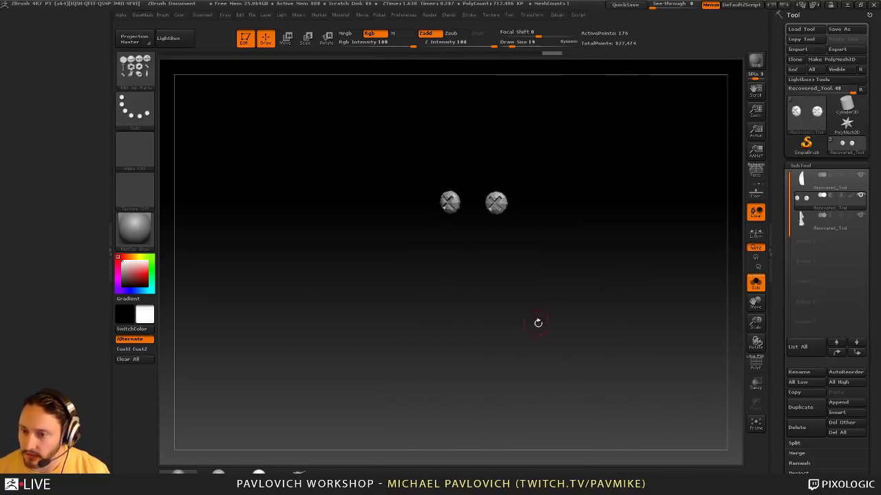
drag(538, 323, 728, 283)
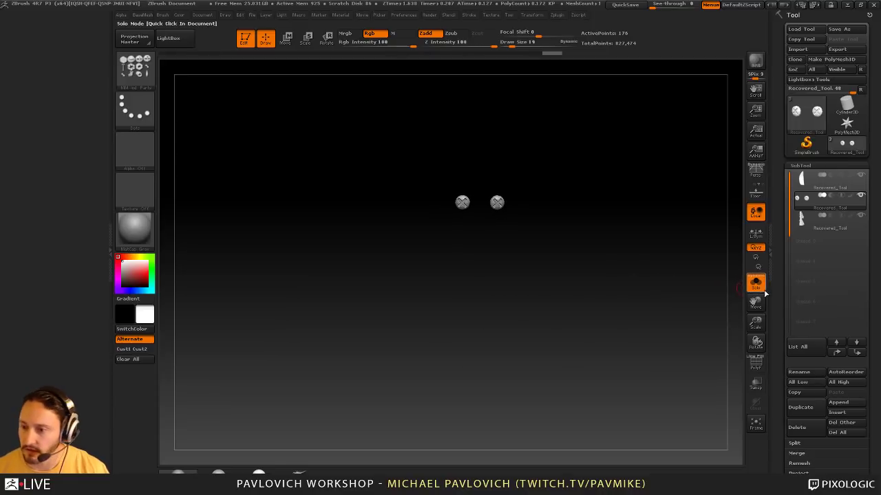
Show all pieces and move a duplicate of the screw pair down into the recesses of the lower pegs
click(756, 284)
key(w)
drag(515, 213, 598, 163)
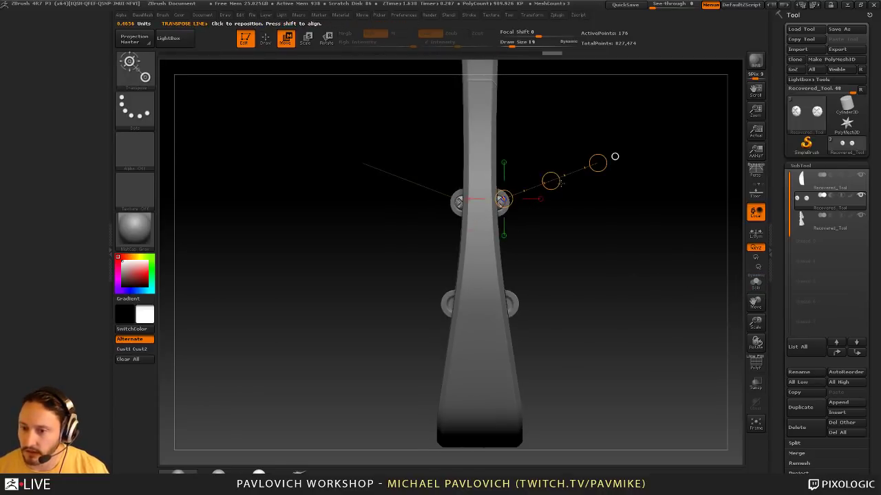
mouse_move(551, 181)
ctrl+shift+mouse_down()
mouse_move(589, 199)
mouse_move(566, 291)
mouse_move(558, 281)
ctrl+shift+mouse_up()
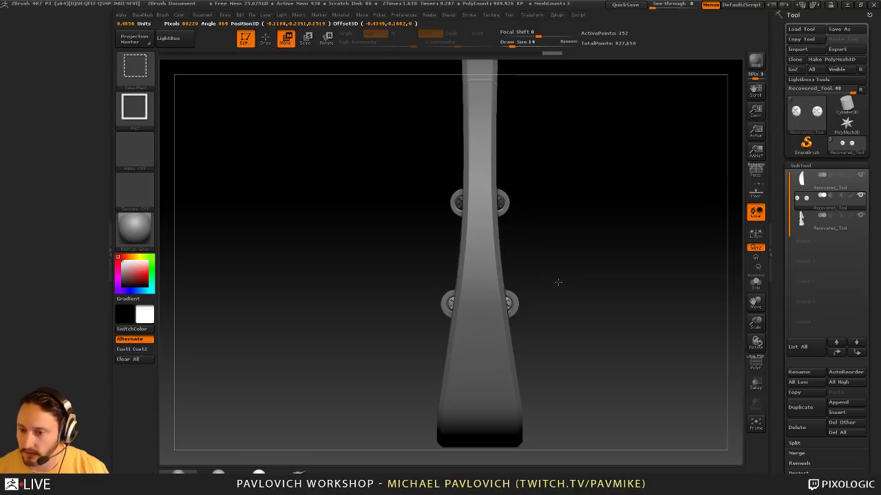
key(q)
drag(639, 291, 679, 291)
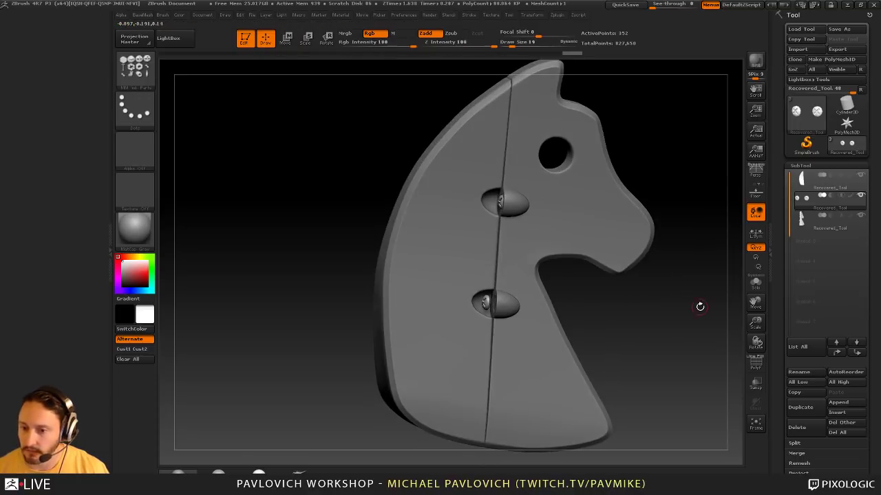
Move the lower pair of screws sideways so they sit in the recesses of the lower pegs
mouse_move(693, 322)
shift+mouse_down()
mouse_move(692, 306)
mouse_move(694, 322)
shift+mouse_up()
ctrl+drag(318, 300, 554, 386)
alt+drag(658, 313, 640, 277)
key(w)
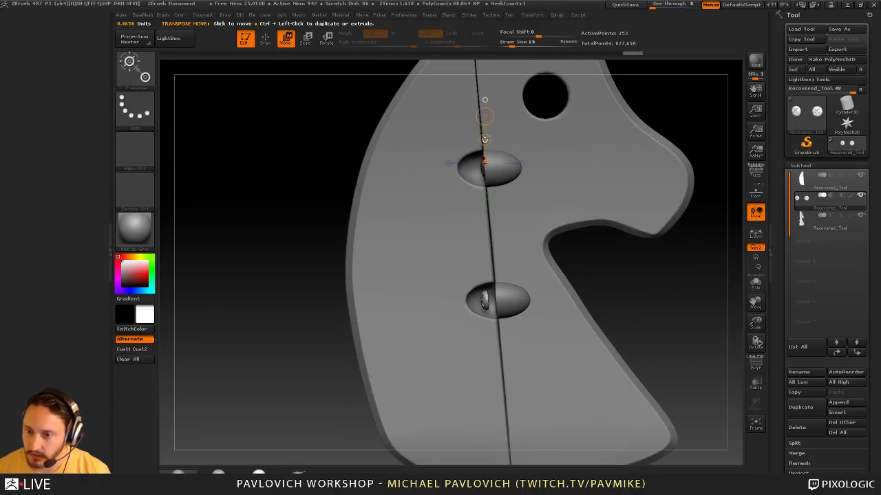
drag(484, 139, 490, 140)
key(q)
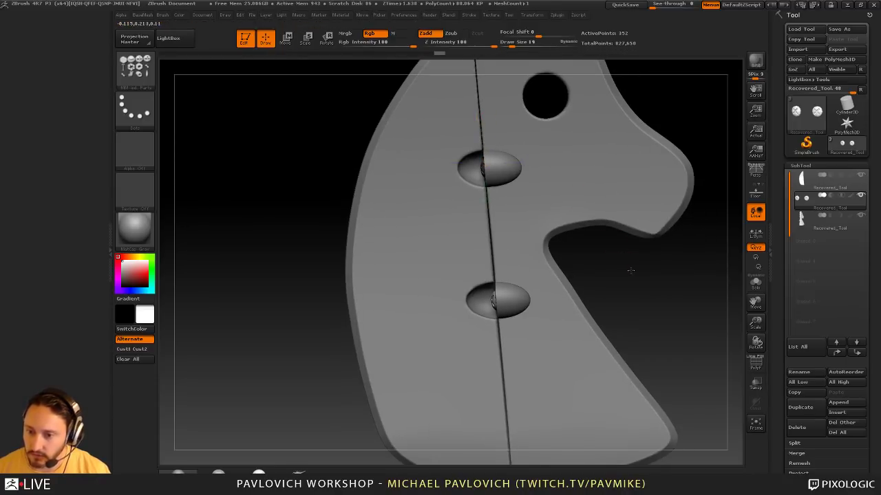
mouse_move(629, 271)
mouse_down()
mouse_move(662, 269)
mouse_move(647, 237)
mouse_up()
drag(676, 276, 665, 303)
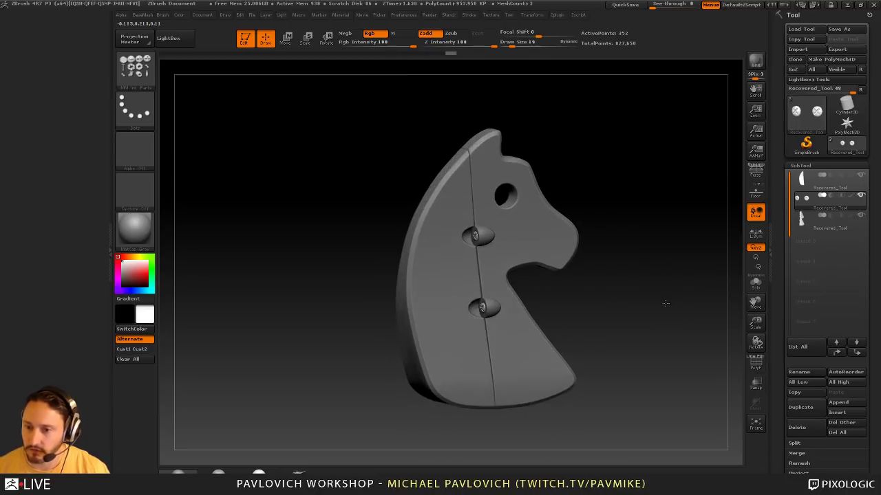
Check the pieces with the polyframe display and make the front horse-head piece the active subtool
click(755, 372)
drag(709, 335, 658, 319)
key(1)
alt+click(573, 241)
drag(640, 244, 710, 242)
click(756, 366)
drag(716, 334, 680, 334)
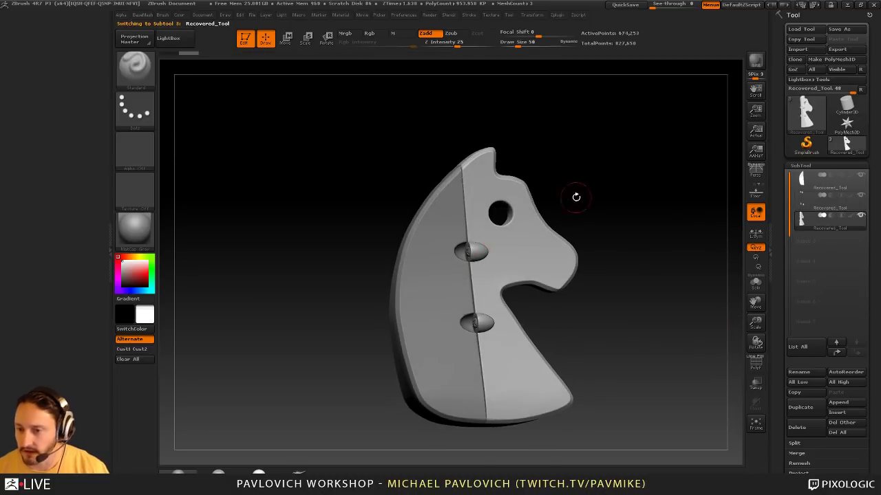
drag(576, 198, 554, 233)
alt+drag(616, 201, 623, 272)
key(shift)
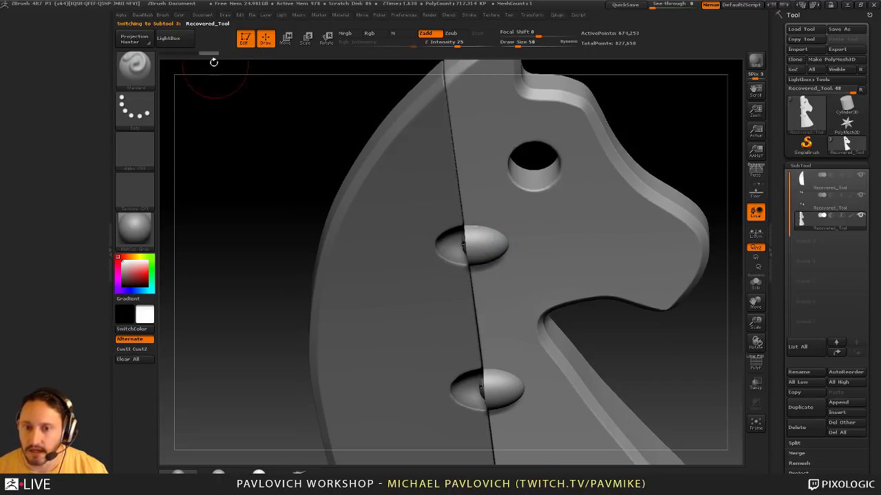
Dock the Brush palette beside the canvas and open the Auto Masking settings for the Smooth brush
click(162, 15)
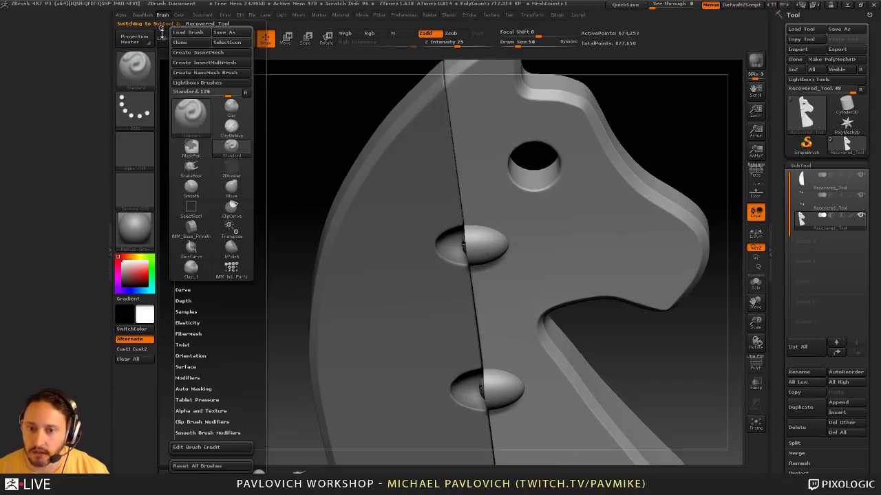
drag(161, 30, 70, 65)
key(1)
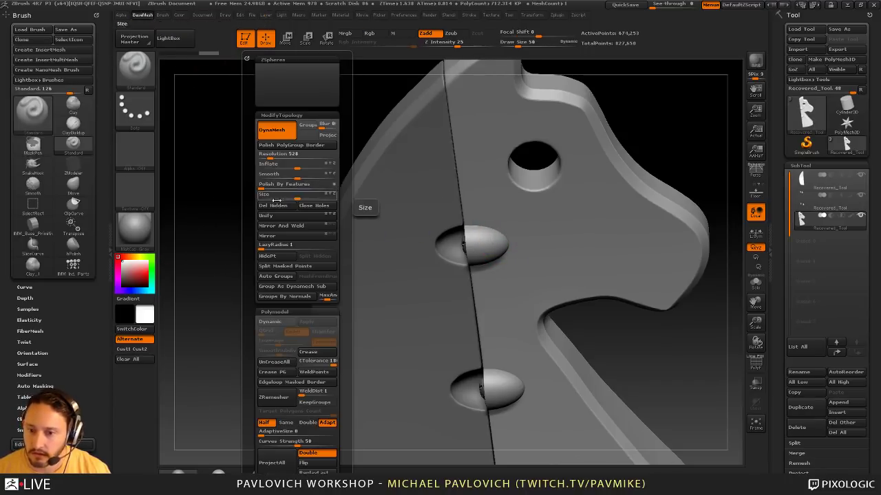
key(shift)
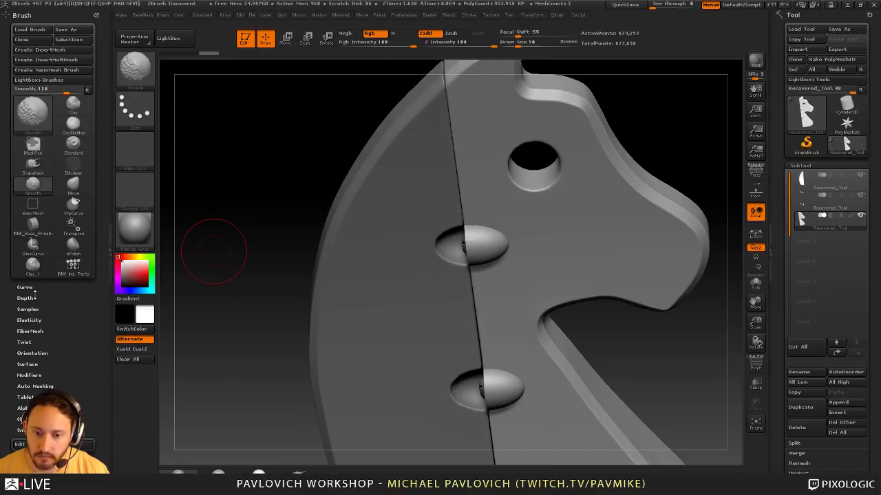
click(42, 386)
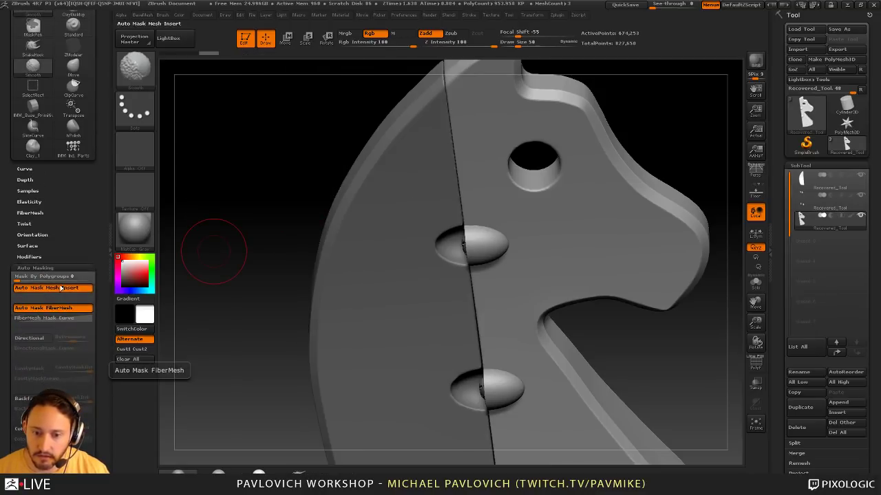
click(424, 34)
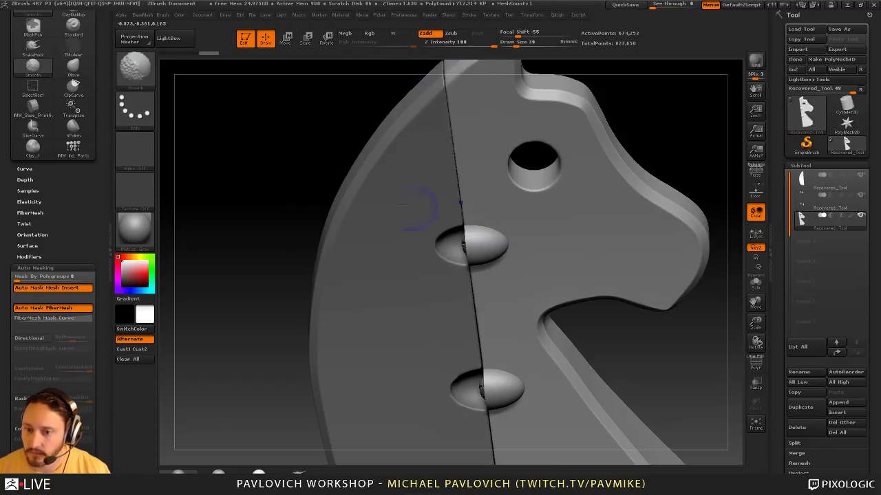
Assign Smooth Stronger as the smoothing brush and remesh the front piece with DynaMesh
click(134, 66)
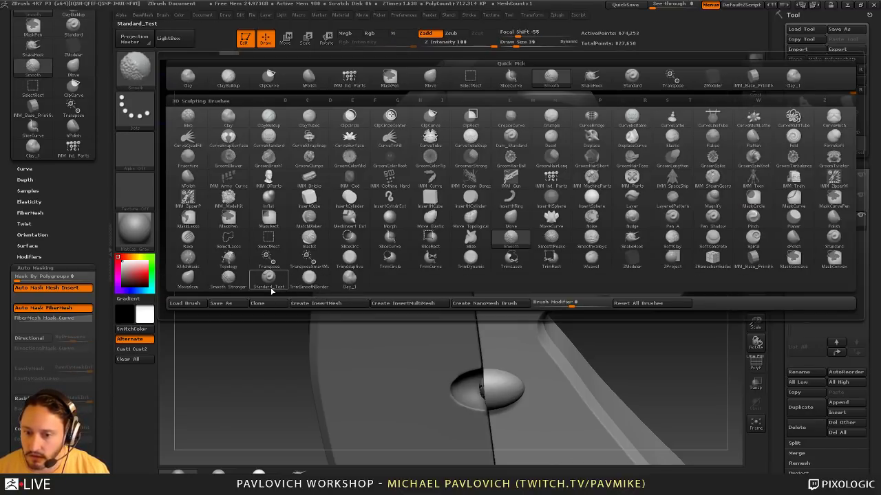
shift+click(236, 287)
key(2)
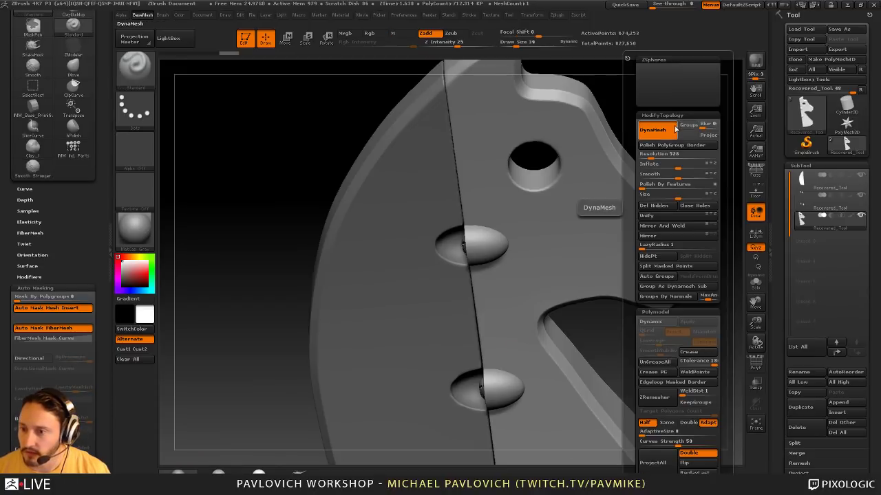
click(675, 129)
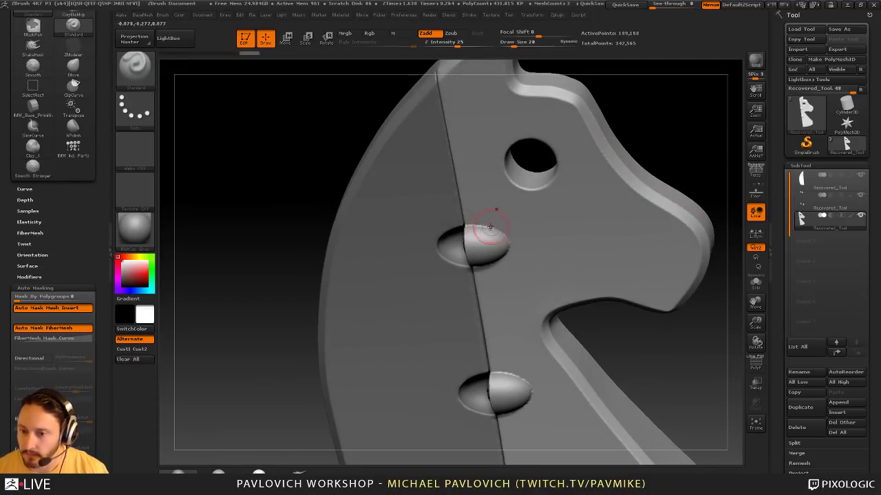
Smooth the seams where the upper and lower pegs join the front piece's flat face
drag(666, 146, 650, 109)
shift+drag(468, 216, 456, 243)
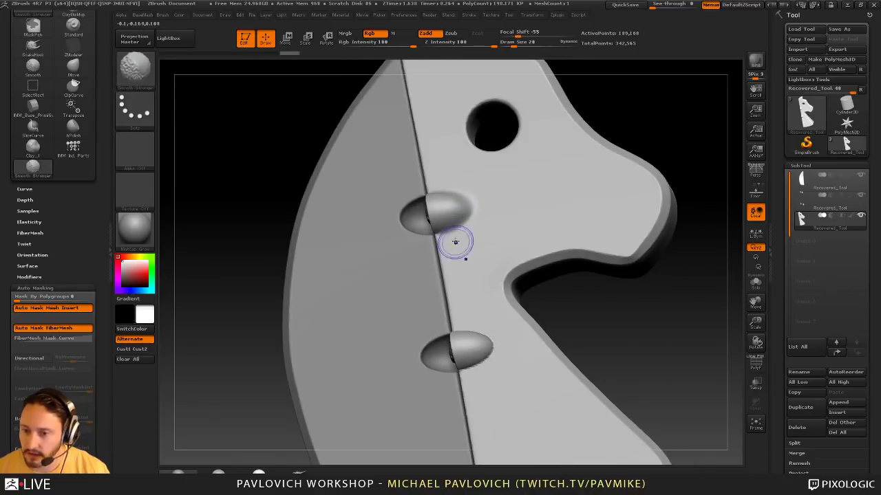
mouse_move(665, 299)
alt+mouse_down()
mouse_move(652, 250)
mouse_move(648, 285)
alt+mouse_up()
shift+drag(464, 292, 475, 303)
alt+drag(629, 275, 630, 194)
shift+drag(451, 258, 457, 289)
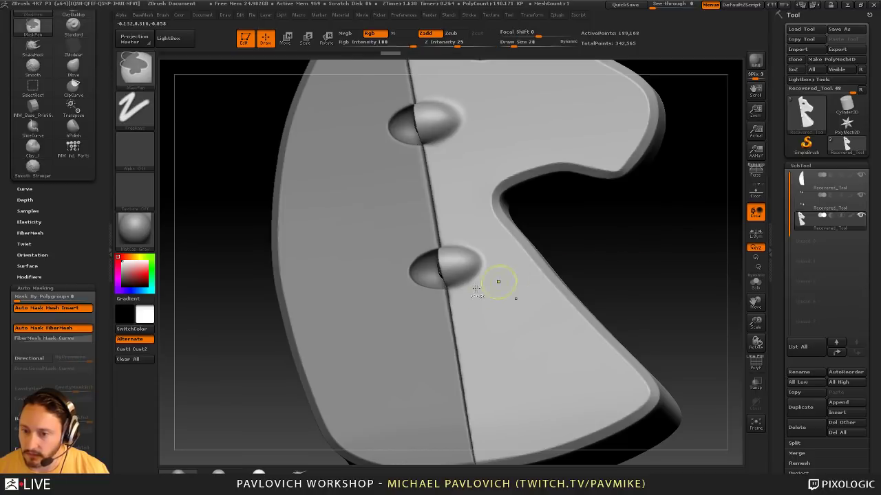
mouse_move(620, 249)
mouse_down()
mouse_move(465, 244)
mouse_move(631, 214)
mouse_move(646, 199)
mouse_up()
mouse_move(647, 200)
alt+mouse_down()
mouse_move(650, 250)
mouse_move(662, 251)
mouse_move(538, 262)
mouse_move(619, 243)
mouse_move(620, 226)
mouse_move(650, 236)
mouse_move(623, 250)
mouse_move(615, 243)
alt+mouse_up()
Open the external renderer settings for KeyShot and send the knight to KeyShot
click(428, 14)
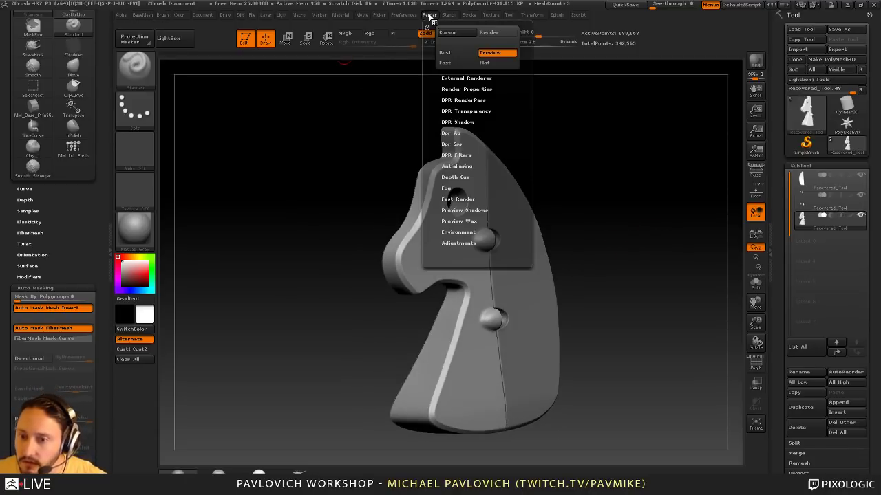
click(466, 78)
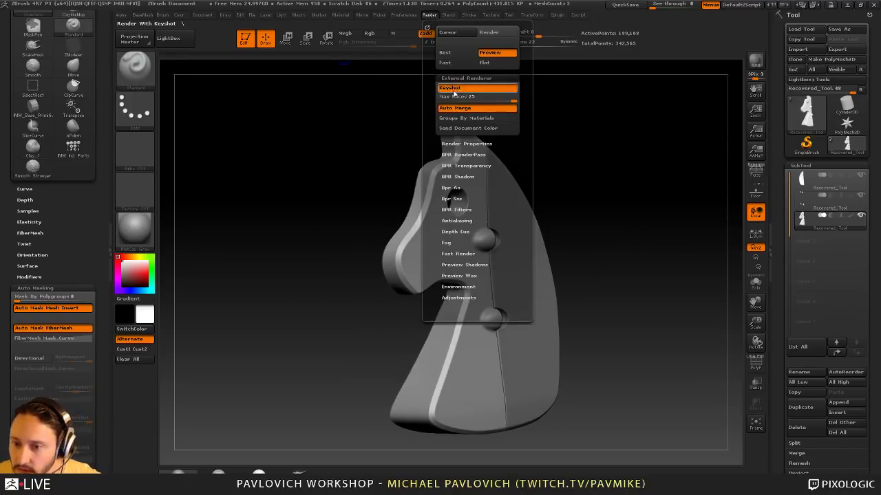
click(454, 108)
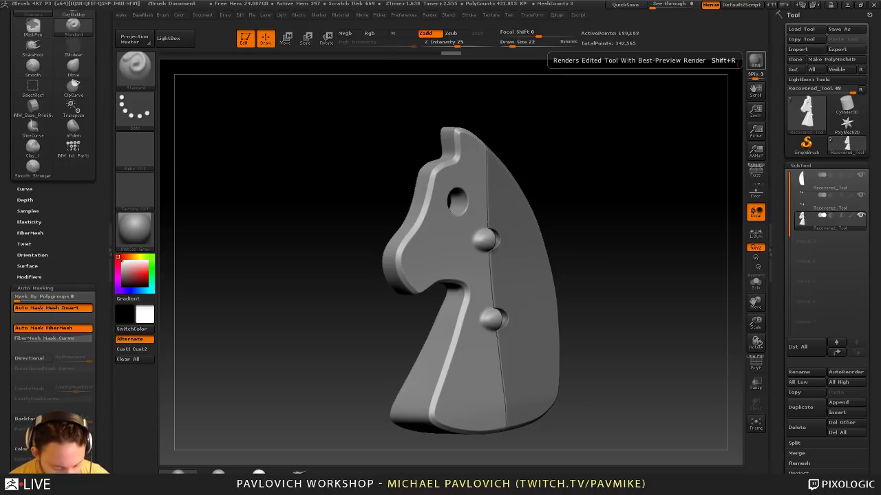
drag(661, 187, 608, 217)
key(super)
key(Escape)
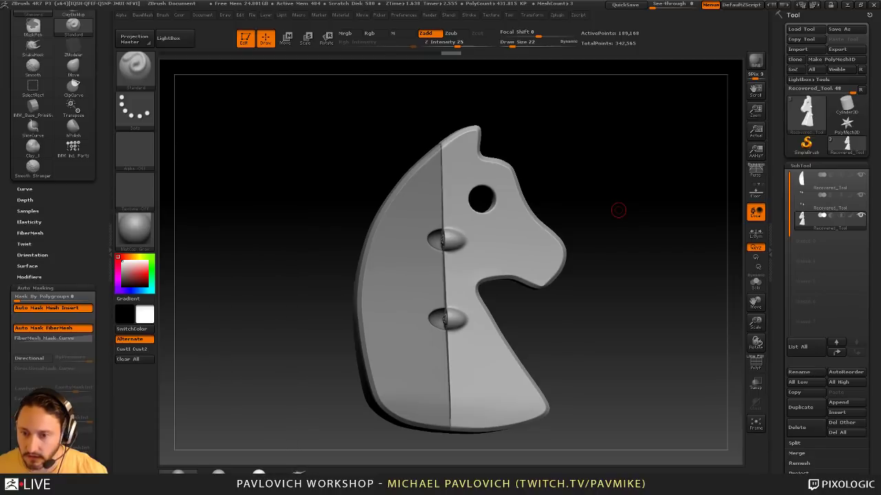
drag(509, 234, 370, 88)
click(870, 78)
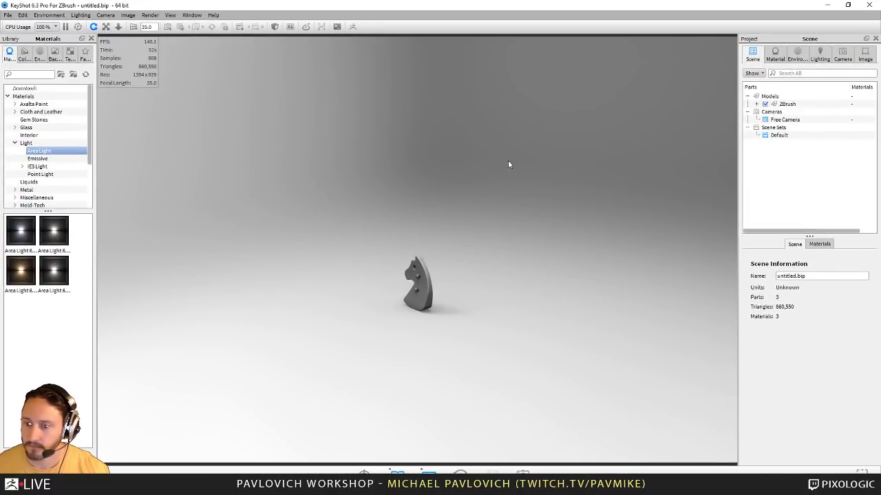
Frame the whole knight large in the KeyShot camera, turned so the pegs and back edge face the viewer
drag(509, 164, 778, 169)
scroll(554, 436, up, 10)
middle_drag(555, 436, 519, 100)
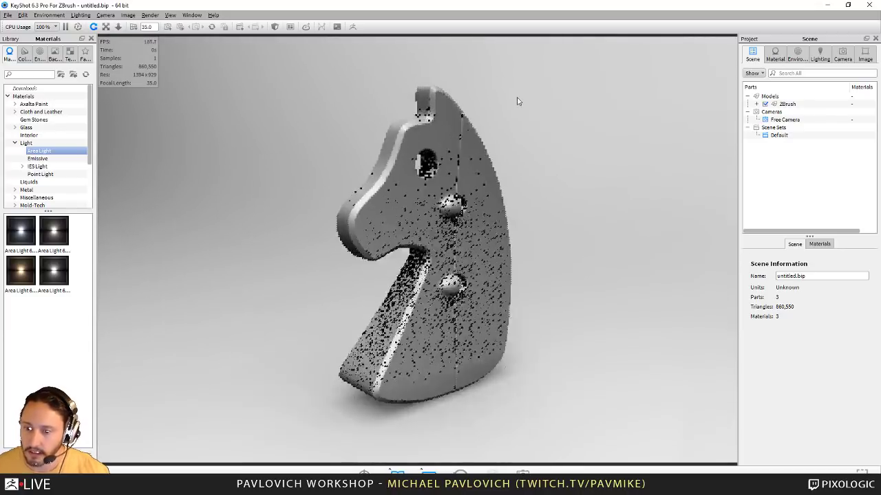
scroll(519, 101, up, 2)
drag(452, 173, 420, 206)
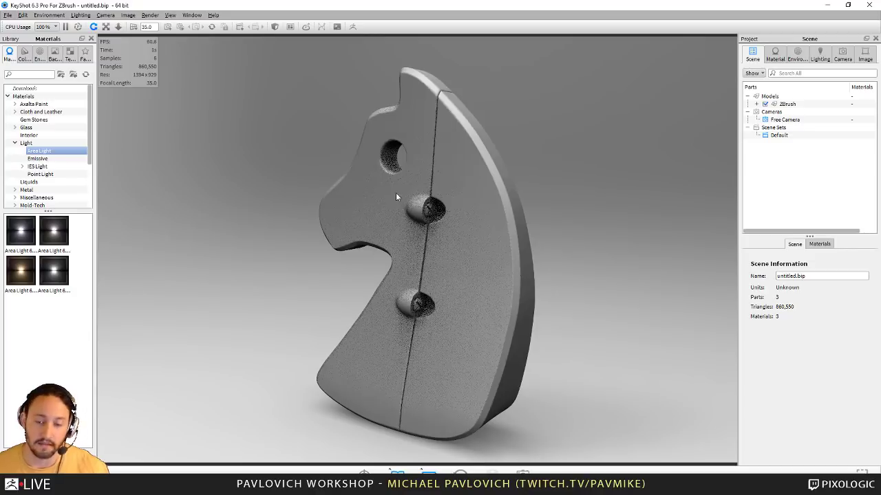
scroll(420, 207, up, 5)
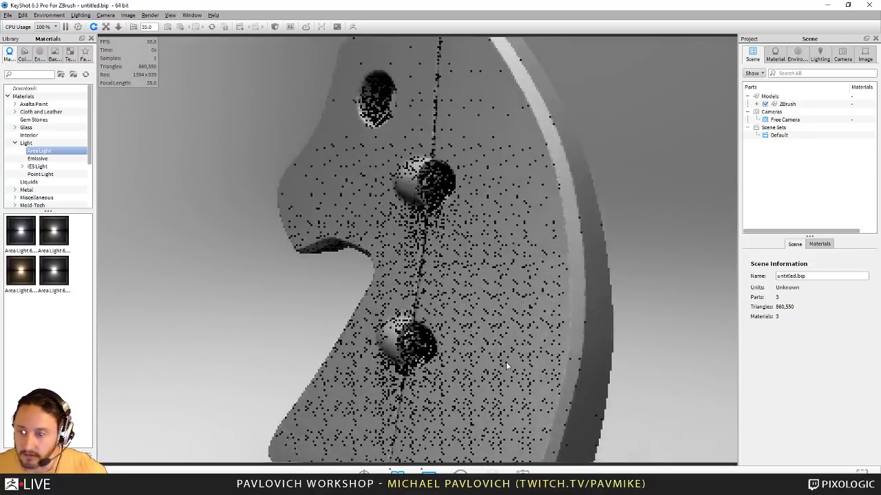
scroll(506, 366, down, 8)
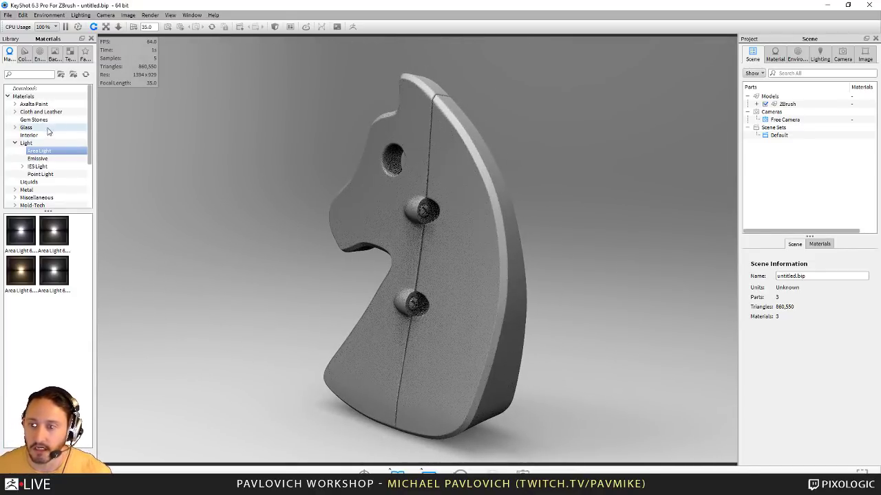
drag(358, 168, 232, 148)
Find the polished material in the Metal library's Nickel group and apply it to the knight's back piece
click(23, 74)
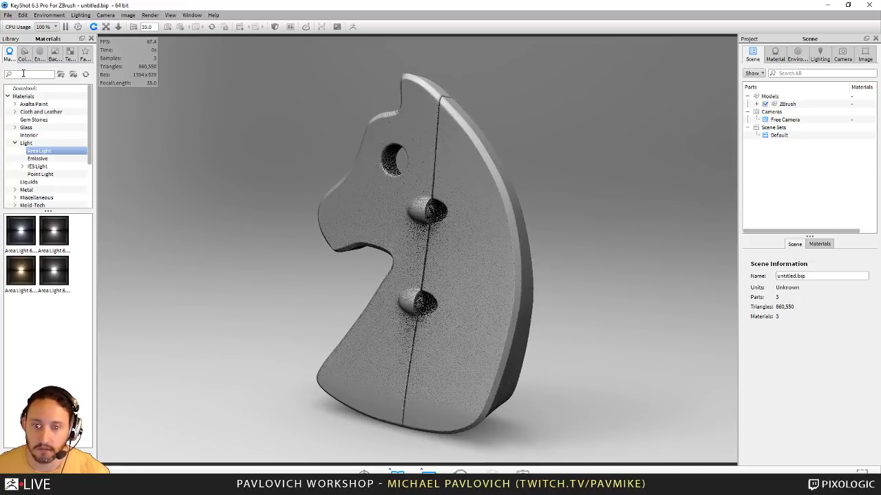
text(metal)
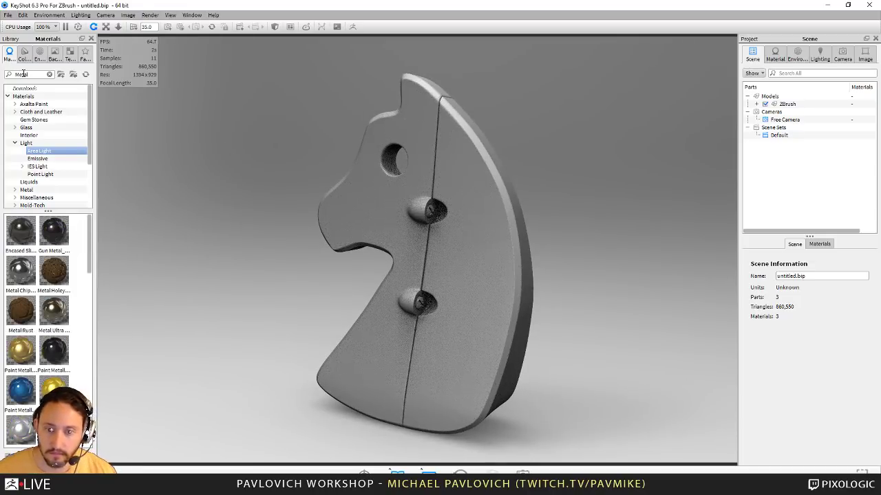
click(14, 143)
scroll(28, 149, down, 1)
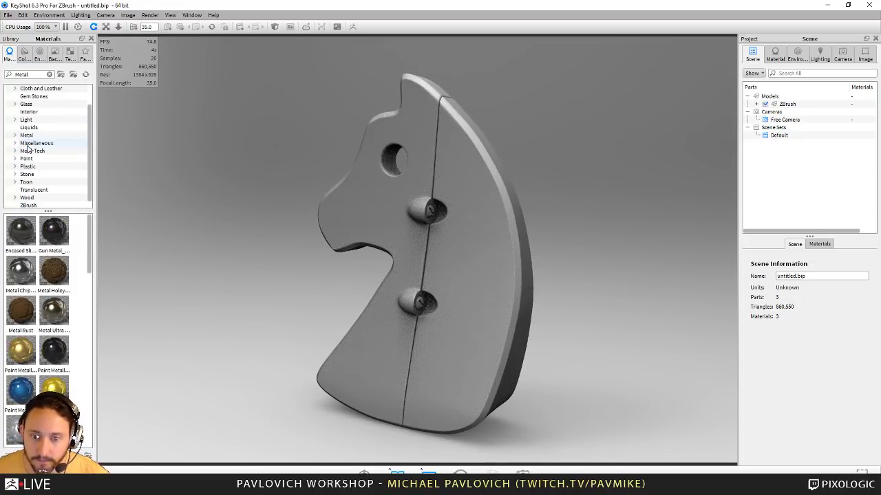
click(14, 134)
scroll(34, 138, down, 3)
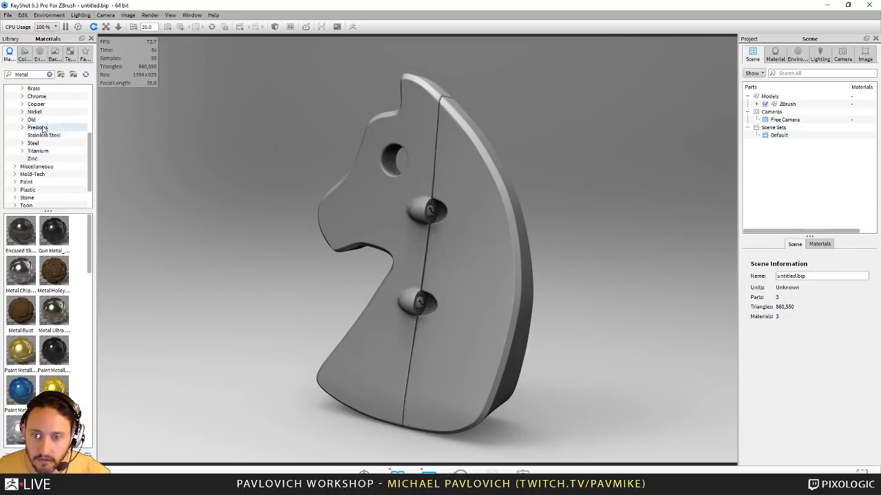
scroll(43, 130, up, 1)
click(34, 135)
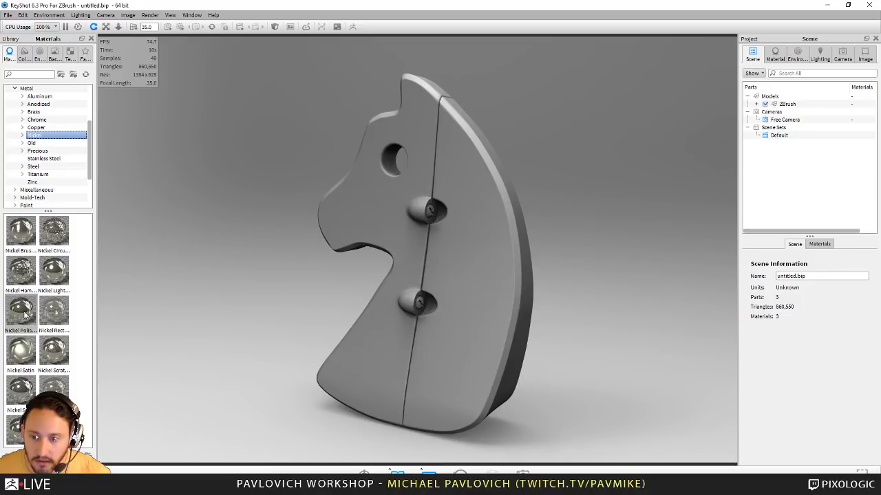
drag(24, 315, 490, 336)
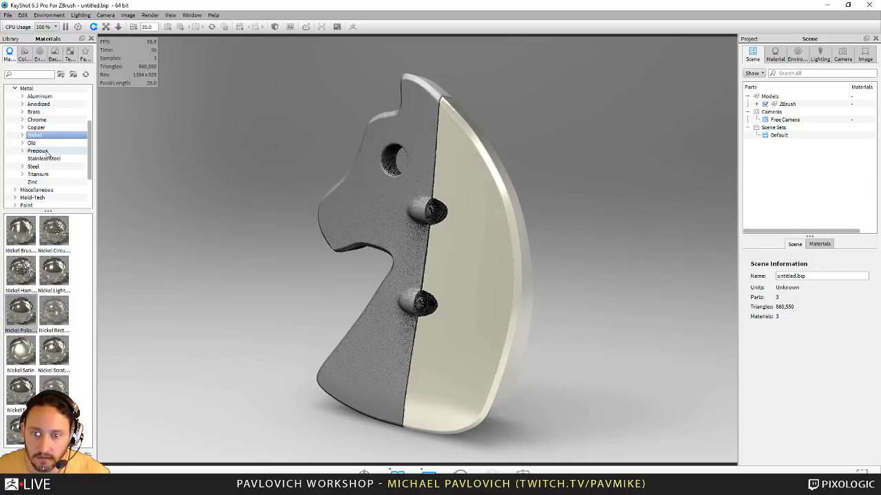
Apply the red Hard Shiny plastic material to the knight's front piece
scroll(48, 154, down, 3)
click(27, 182)
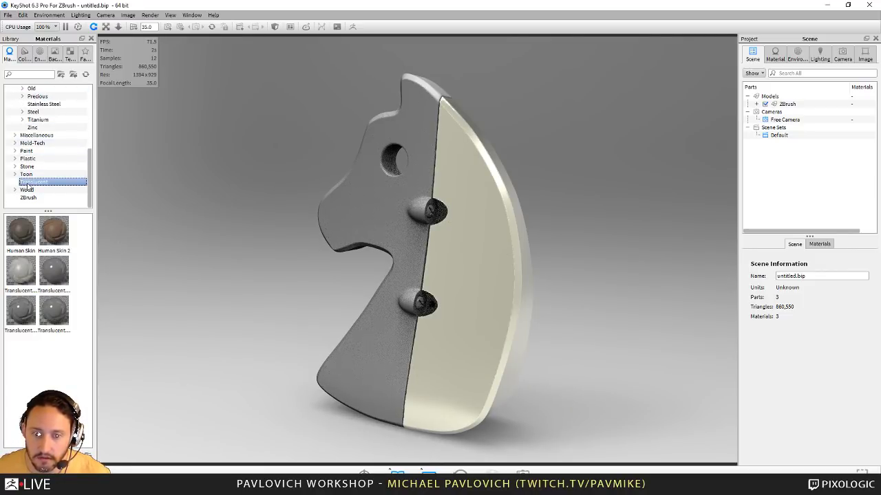
click(27, 158)
click(15, 159)
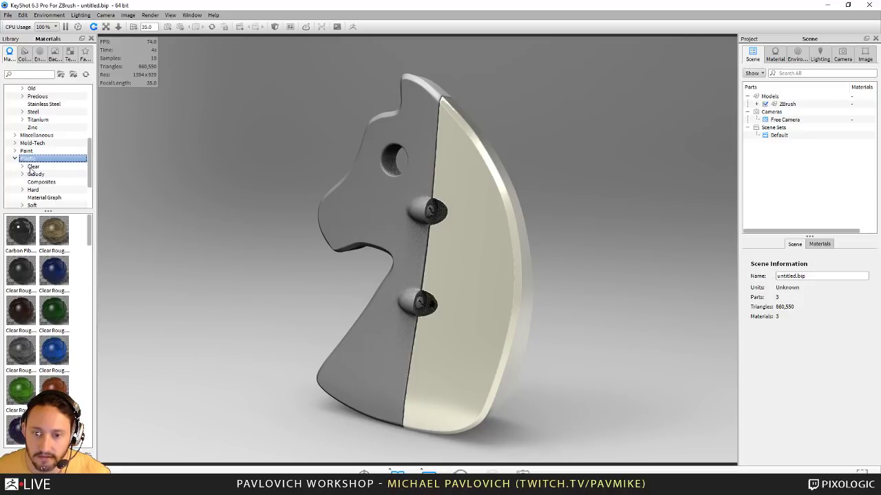
scroll(32, 180, down, 1)
double_click(33, 167)
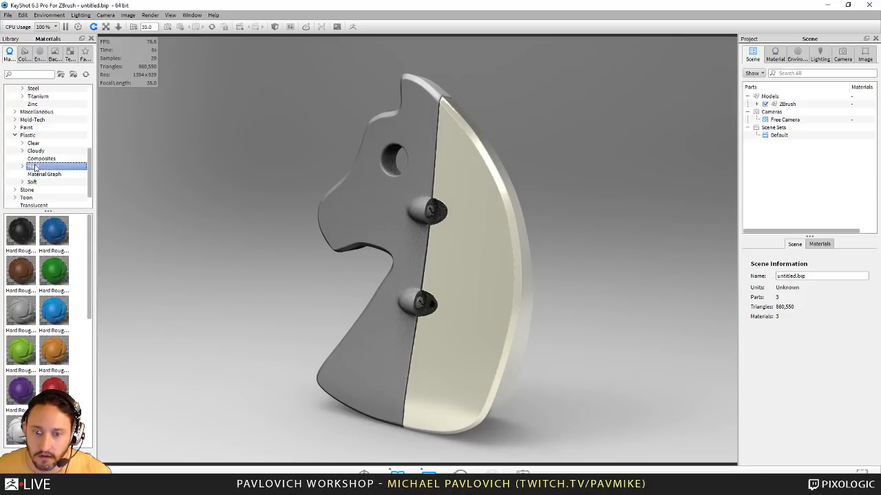
click(43, 181)
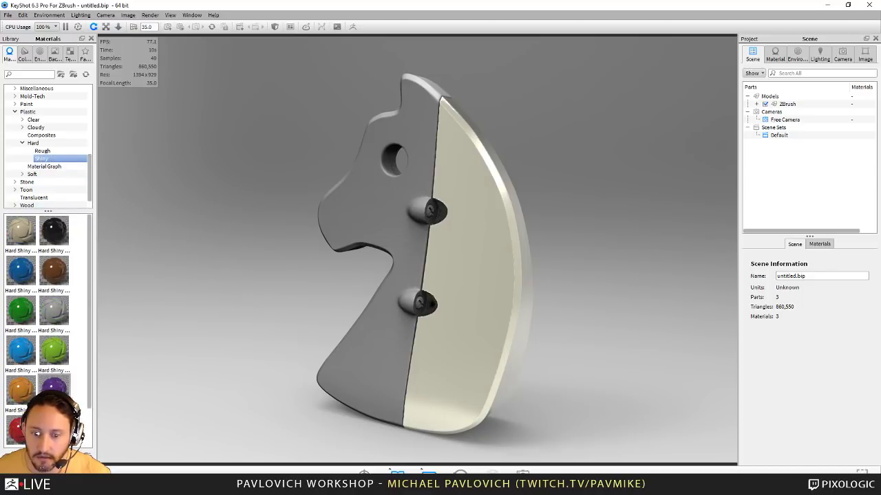
drag(18, 430, 341, 200)
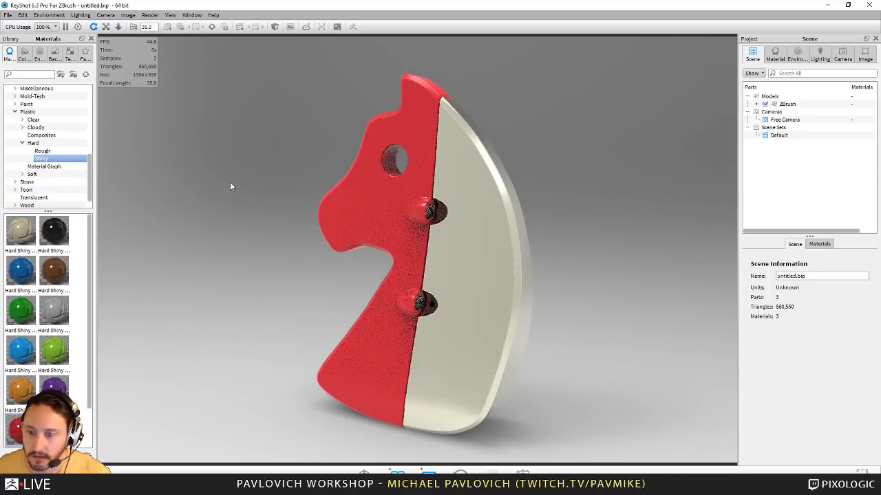
Apply the red Clear Shiny plastic material to the knight's front piece
drag(230, 186, 202, 206)
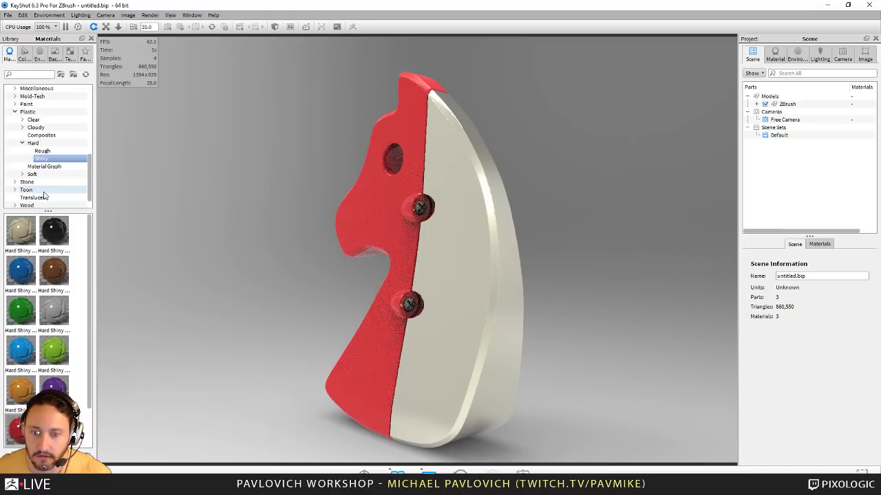
click(44, 152)
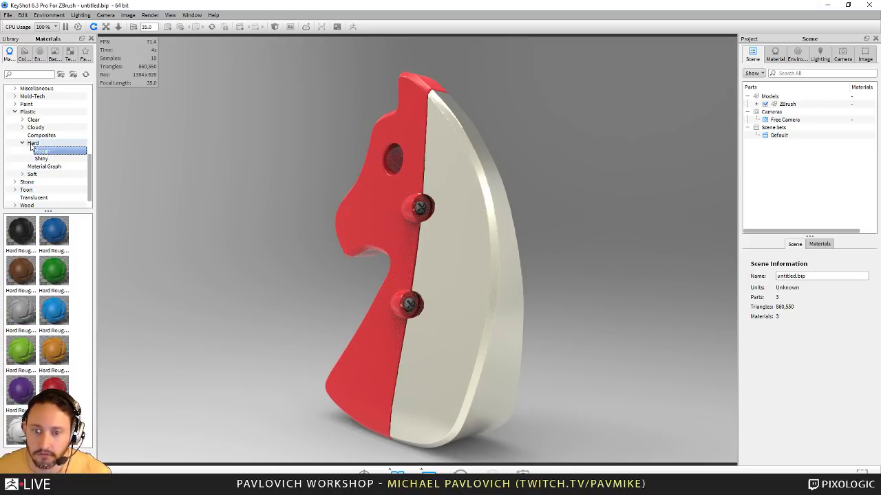
click(34, 136)
click(32, 121)
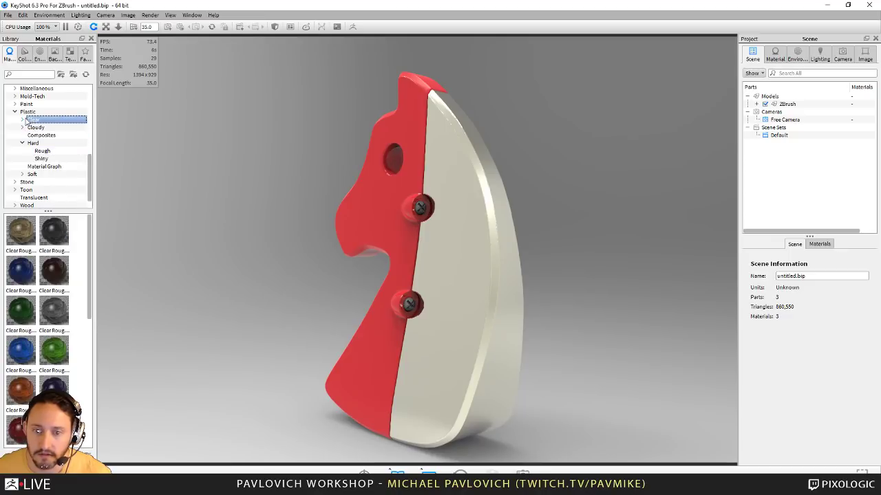
click(23, 120)
click(41, 135)
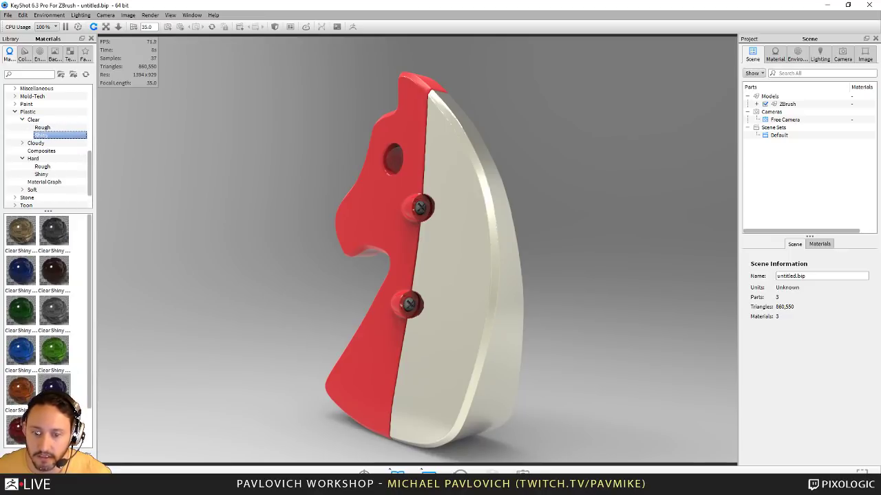
drag(21, 430, 379, 214)
mouse_move(264, 255)
mouse_down()
mouse_move(544, 221)
mouse_move(266, 237)
mouse_move(265, 265)
mouse_up()
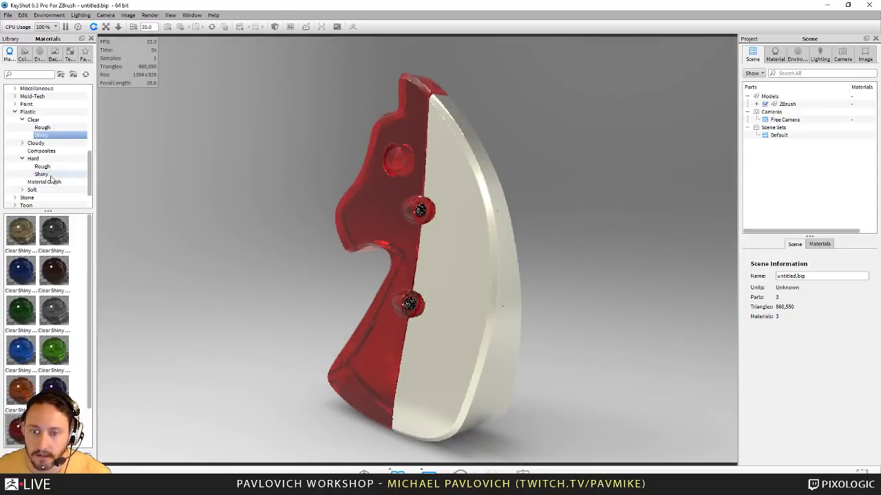
Apply the Brass Rough material from the Metal library's basic Brass group to the screws in the knight's pegs
scroll(46, 145, up, 3)
click(16, 182)
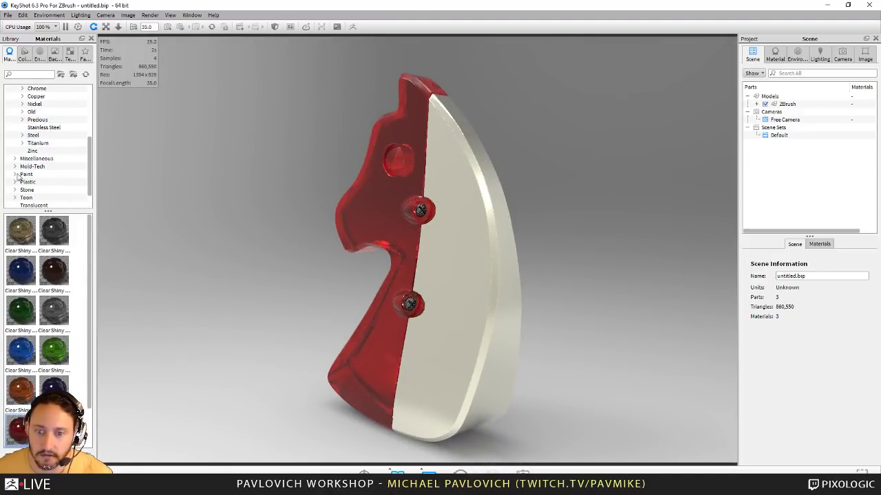
scroll(22, 138, up, 2)
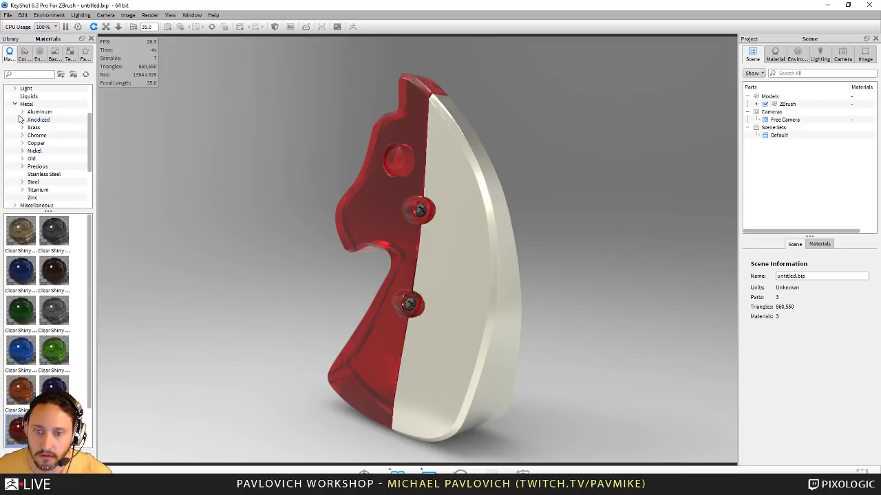
click(22, 127)
click(41, 135)
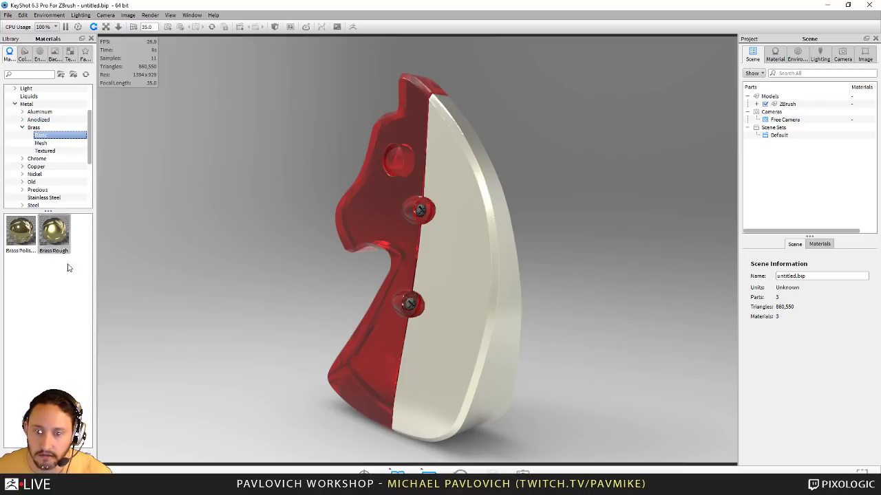
drag(61, 243, 421, 213)
mouse_move(605, 214)
mouse_down()
mouse_move(581, 199)
mouse_move(603, 215)
mouse_up()
Look past the brass and anodized metals and list the Hot Hues group of the Axalta Paint materials
click(35, 128)
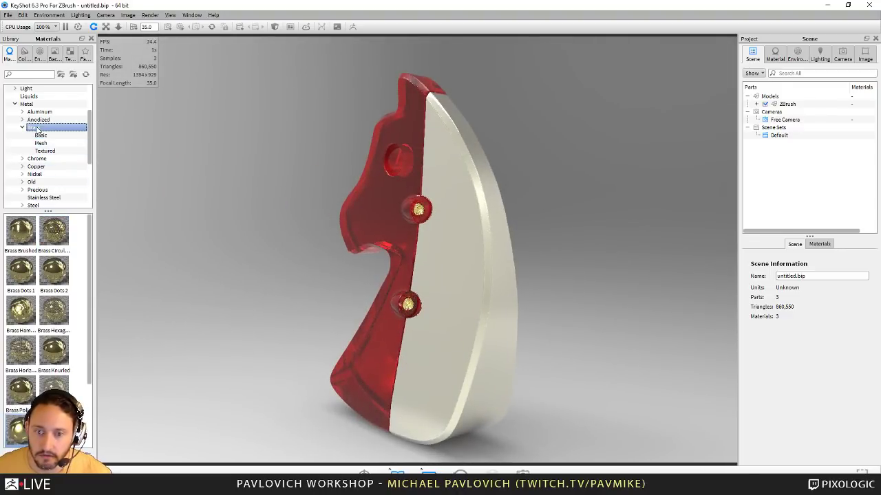
click(22, 128)
click(39, 120)
click(22, 120)
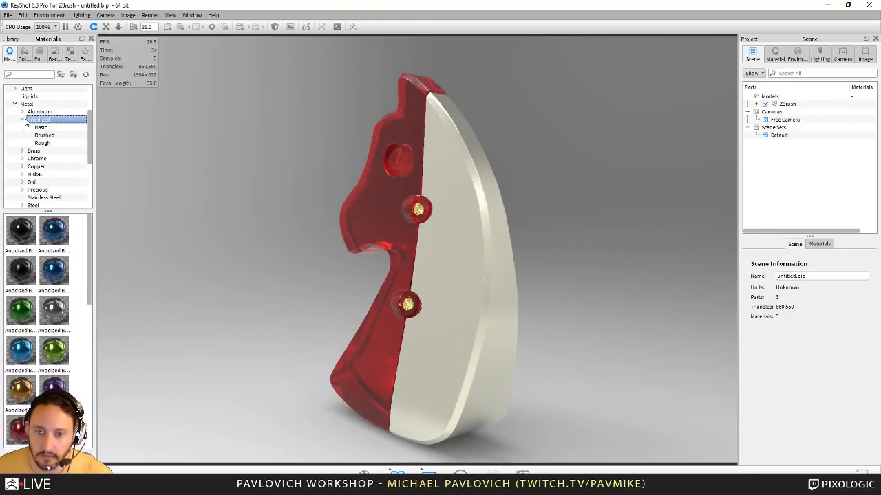
click(23, 119)
scroll(21, 115, up, 3)
click(15, 103)
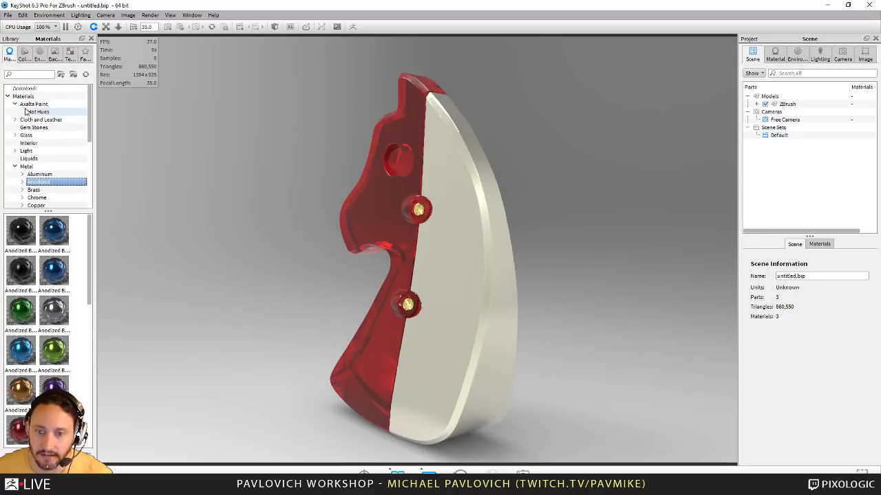
click(38, 112)
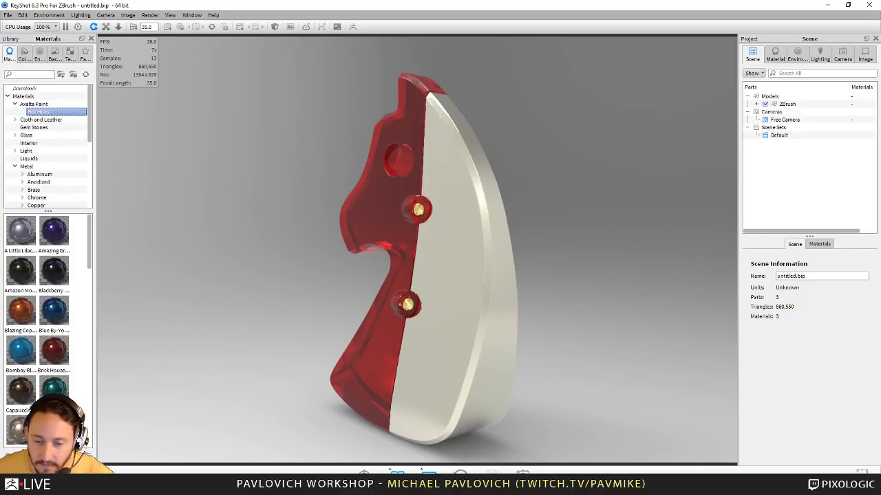
Try the light blue Bombay, red Brick House and orange Fire Thorn paints on the knight's back piece
drag(21, 350, 449, 302)
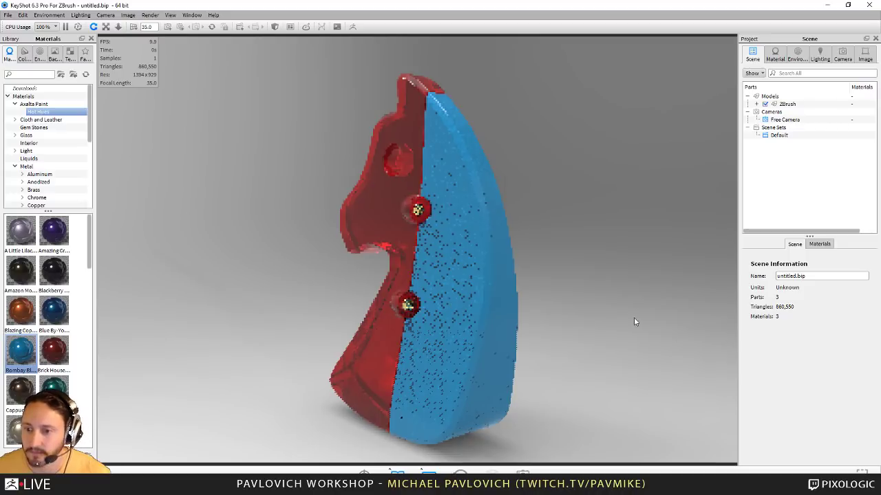
drag(68, 359, 474, 350)
scroll(51, 320, down, 3)
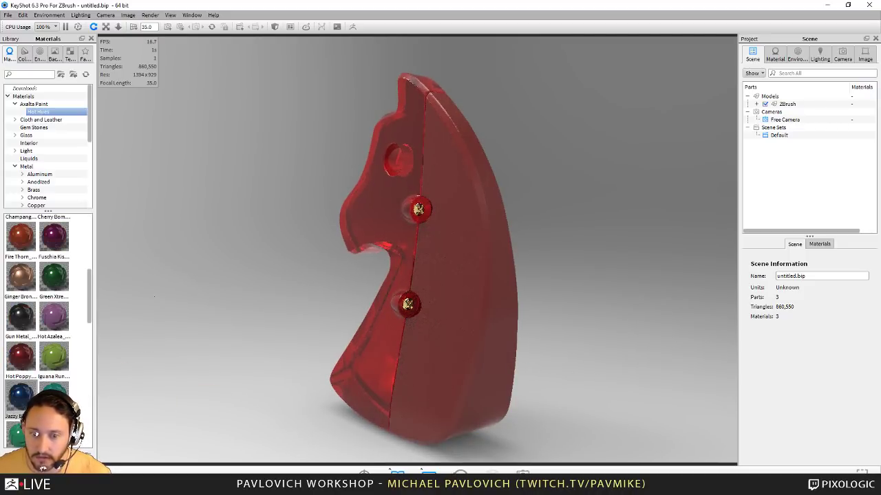
drag(21, 239, 468, 357)
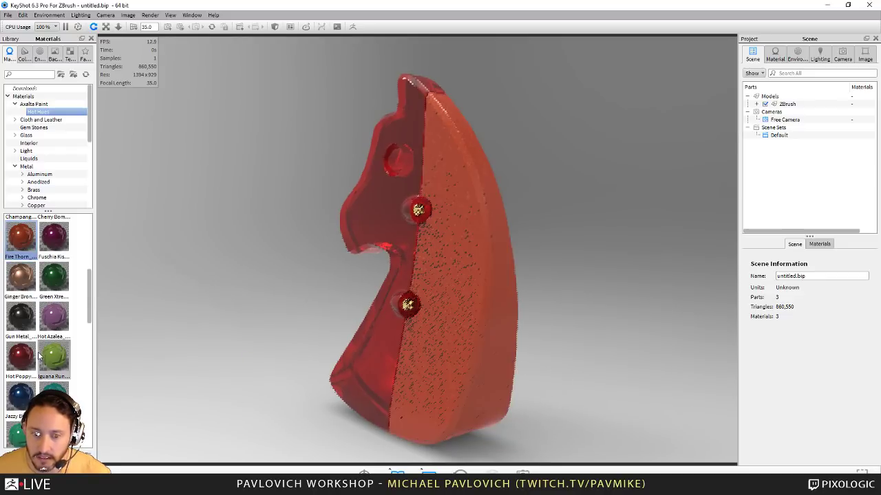
Apply the yellow Lemon Glow paint to the knight's back piece
scroll(48, 309, down, 5)
drag(20, 237, 481, 376)
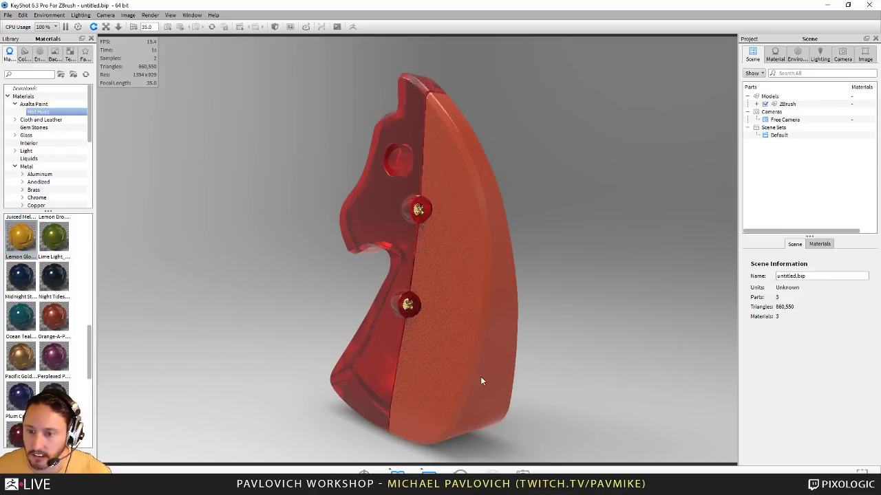
drag(570, 264, 635, 262)
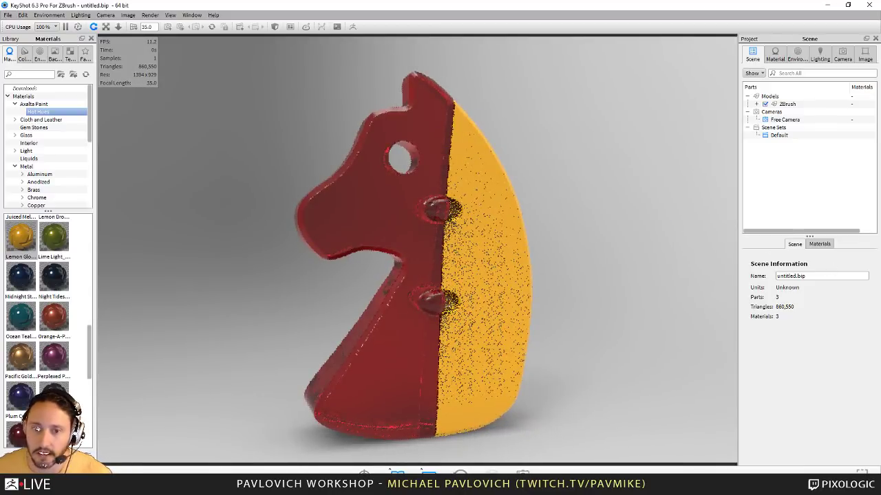
Light the scene with the pixologic_barcelona_place1 environment from the ZBrush environment library
click(39, 54)
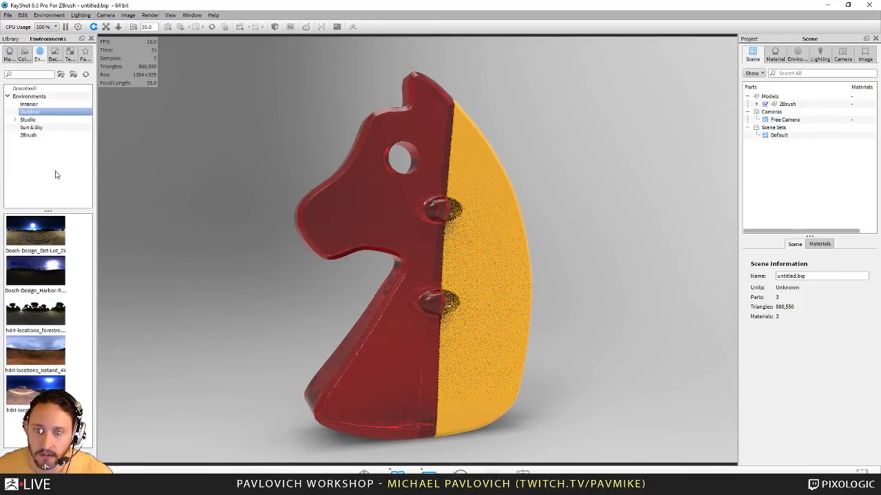
click(29, 135)
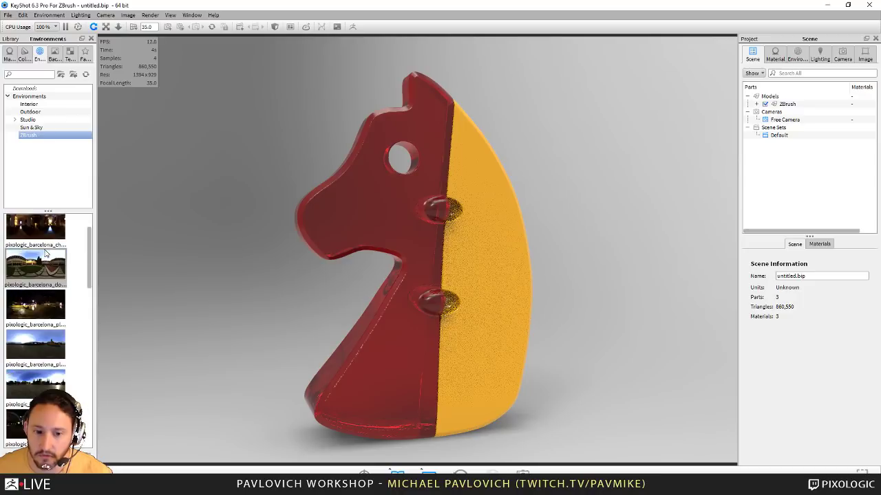
drag(42, 309, 719, 242)
Switch the environment background to a solid dark grey colour with a value of 26%
click(798, 55)
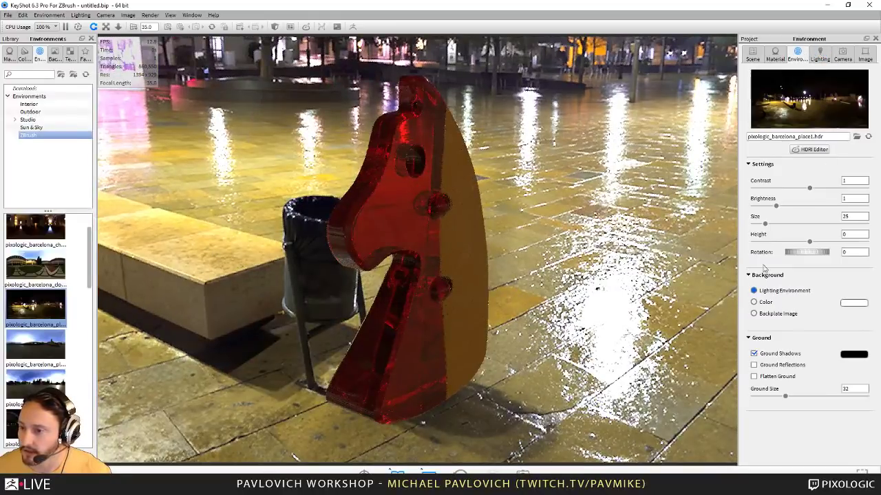
click(764, 305)
click(847, 306)
drag(781, 255, 757, 256)
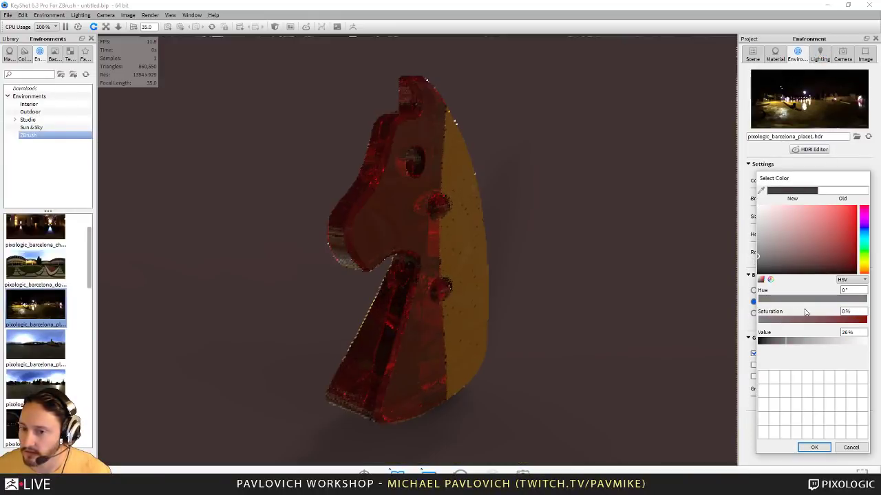
click(814, 448)
drag(628, 181, 572, 168)
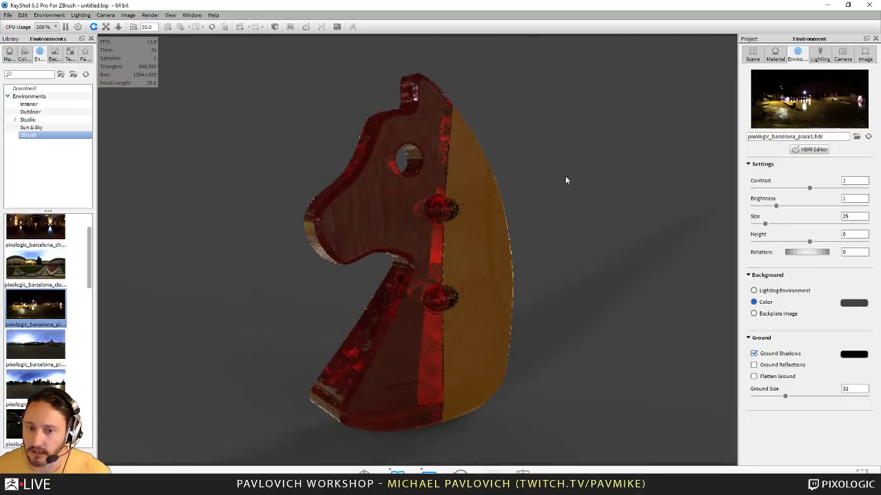
Light the scene with the Light Tent White Enclosed 2k environment from the Studio group
click(33, 121)
scroll(36, 268, down, 10)
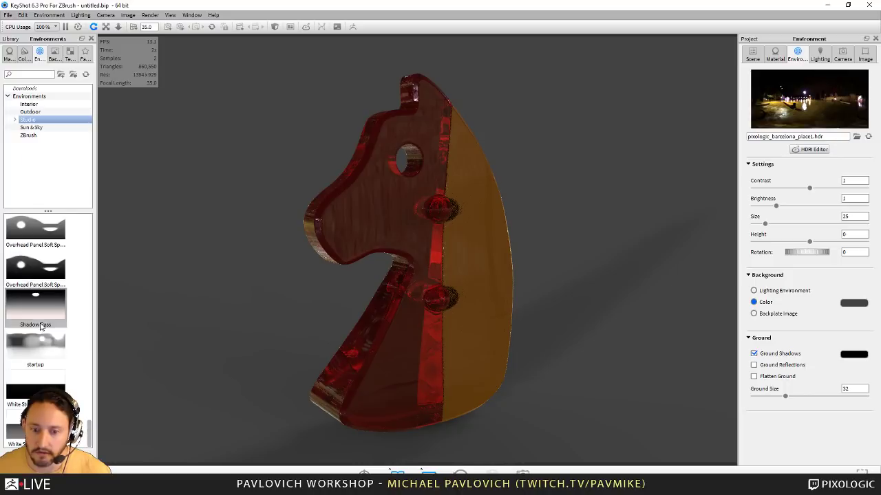
double_click(36, 267)
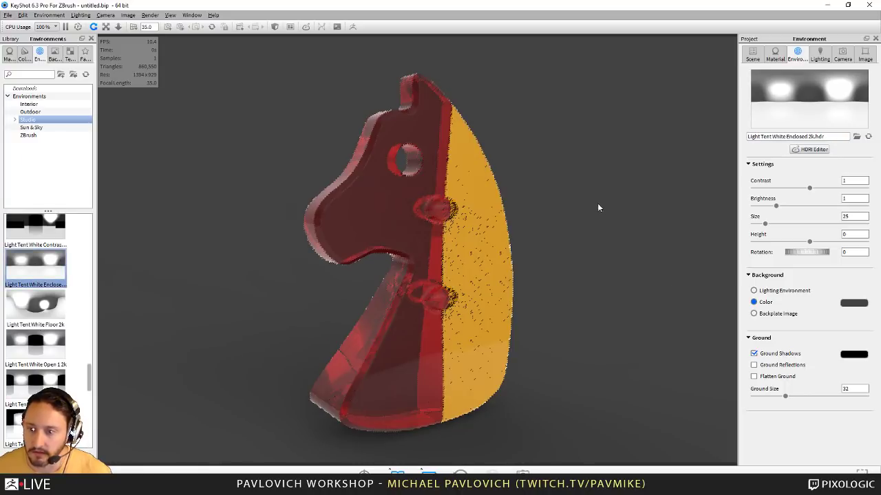
drag(597, 203, 571, 216)
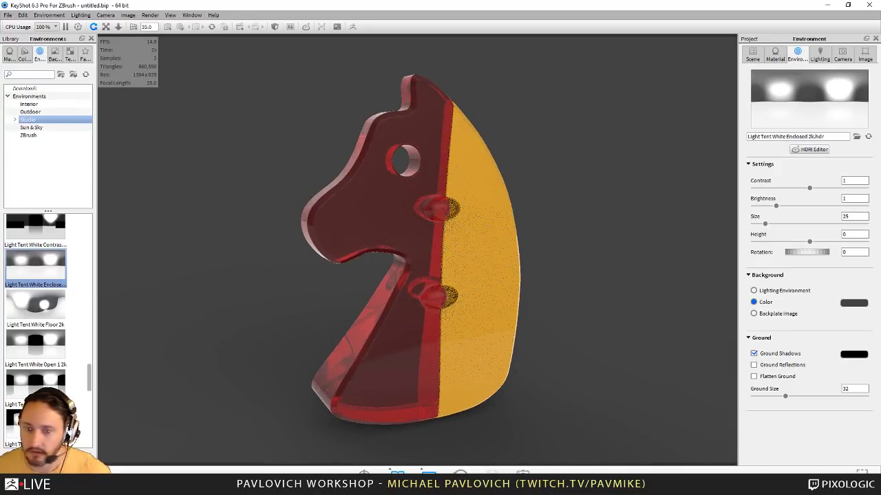
Look through the environment groups and apply the startup environment from the Studio group
click(31, 127)
click(28, 135)
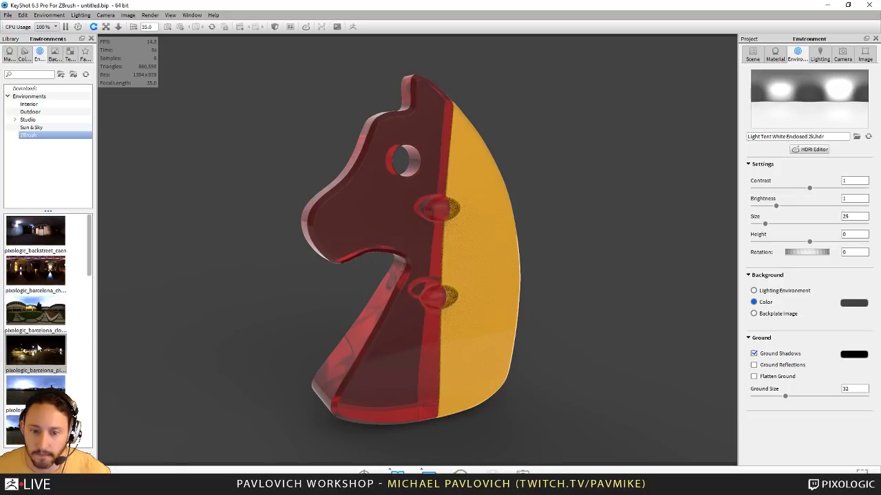
click(29, 112)
click(33, 119)
scroll(42, 331, down, 5)
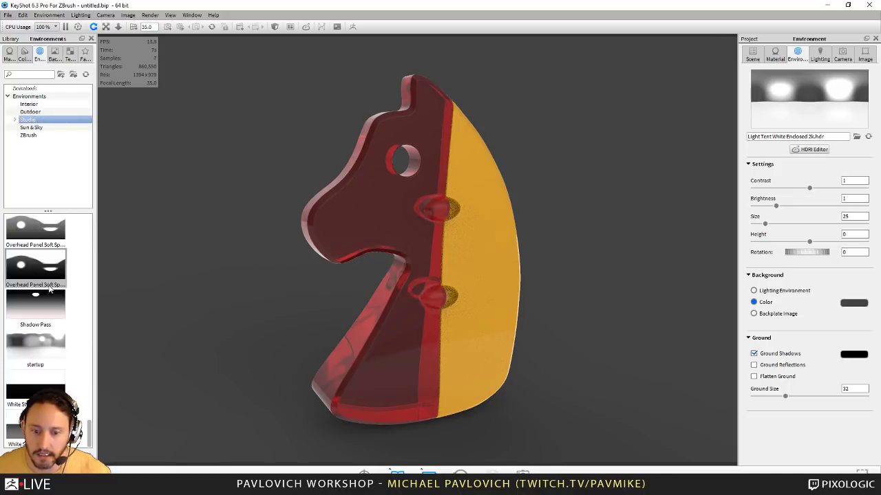
click(47, 347)
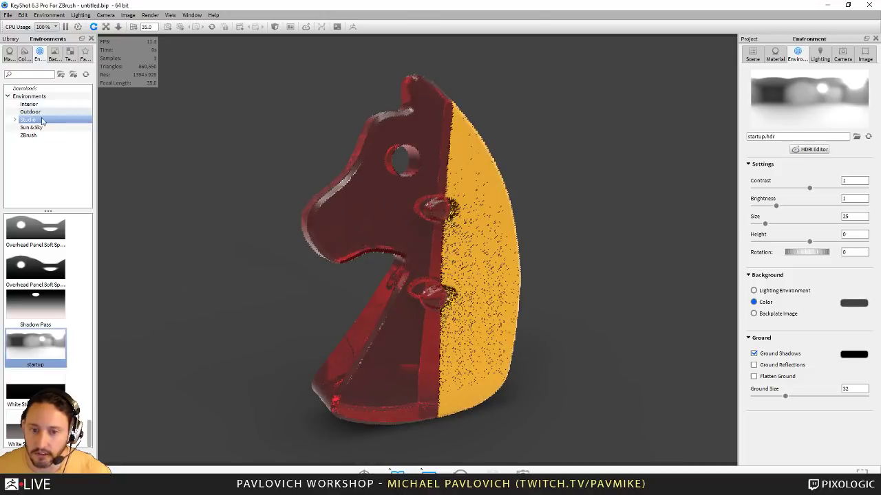
Apply the ZBrush Clay Chavant material from the ZBrush material library to the knight's front piece
click(10, 54)
scroll(34, 151, down, 10)
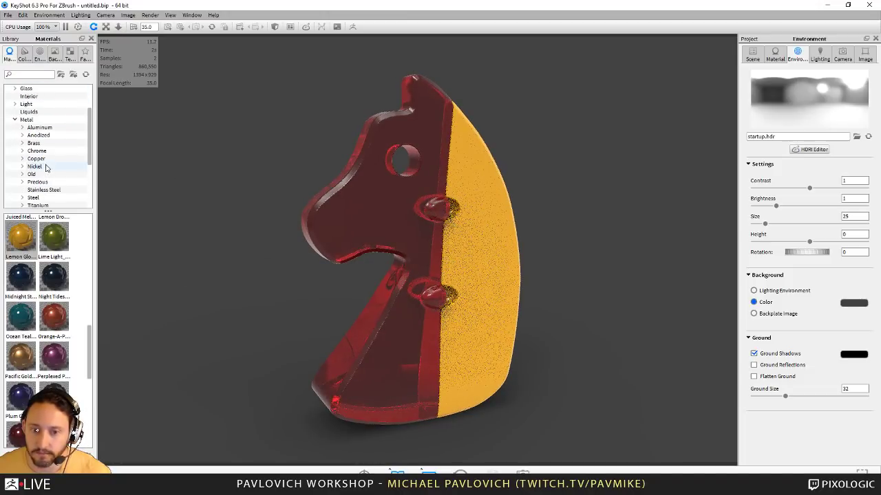
click(31, 197)
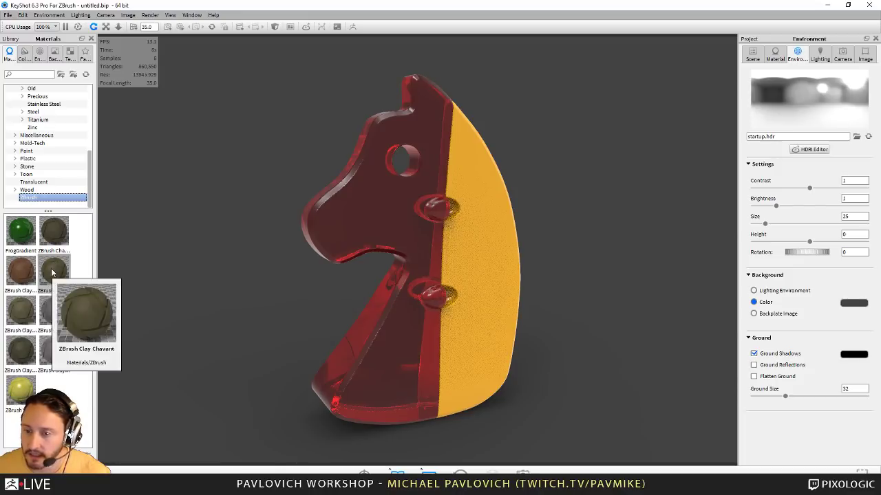
drag(54, 273, 406, 214)
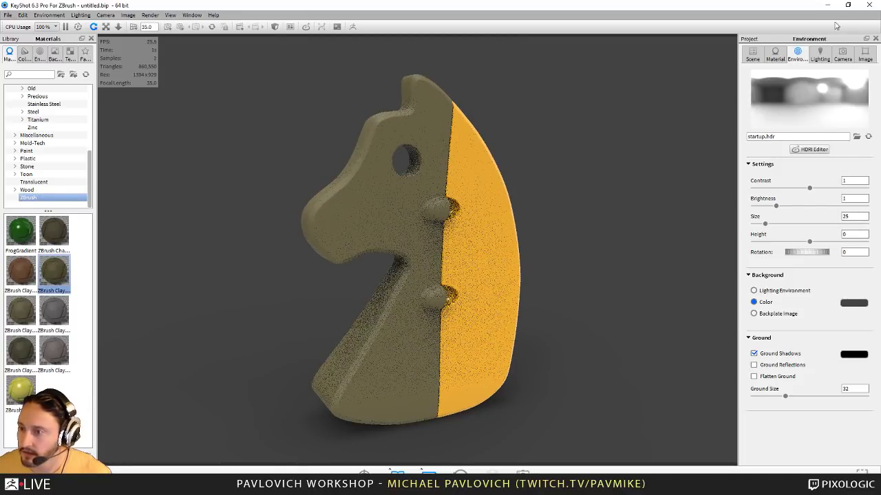
Try the in-scene ZBrush Clay Chavant material on the knight's back piece and undo it
click(775, 53)
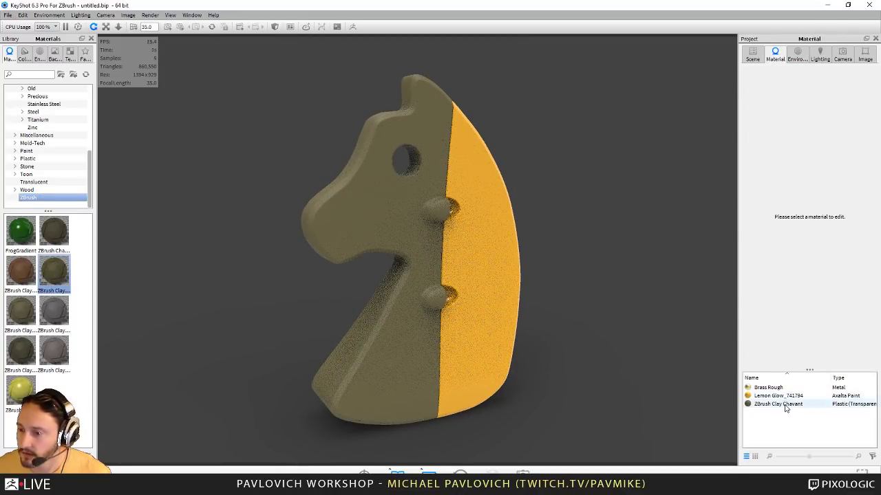
drag(785, 407, 509, 265)
drag(611, 244, 723, 207)
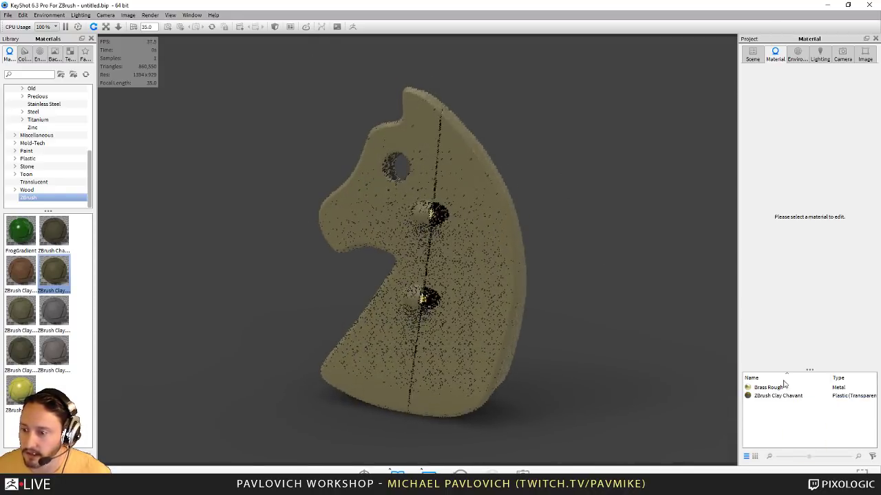
key(ctrl+z)
drag(579, 297, 640, 297)
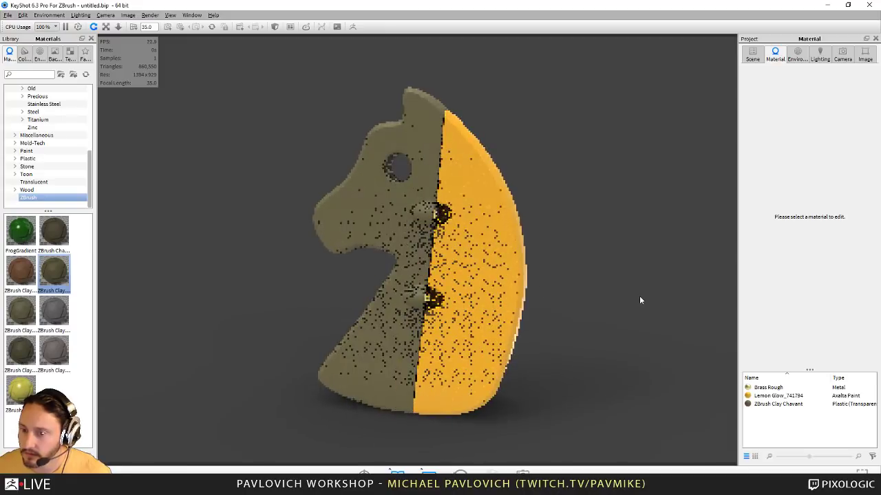
Apply the ZBrushShop_08 backplate from the ZBrush backplates group as the scene background
click(54, 54)
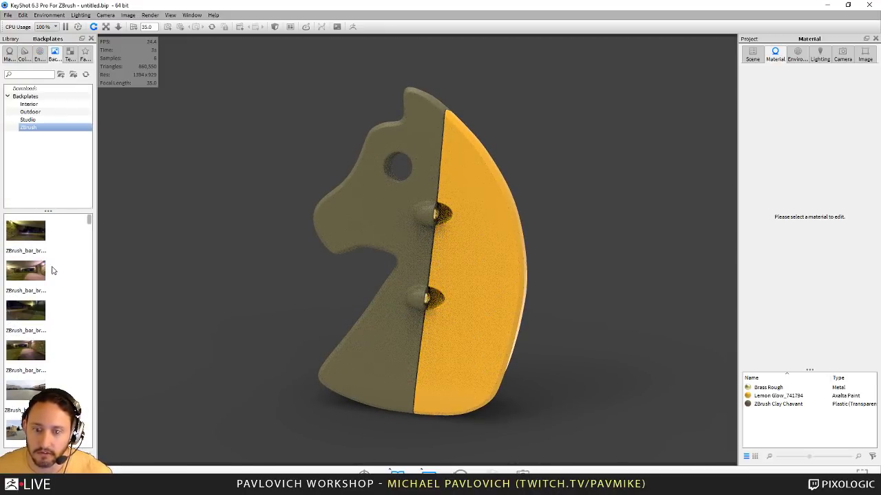
scroll(53, 270, down, 10)
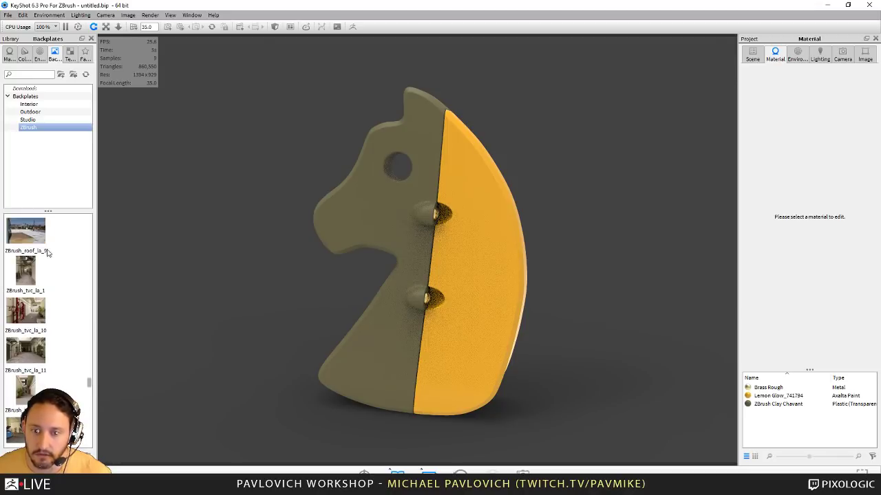
scroll(48, 252, down, 5)
scroll(53, 288, up, 3)
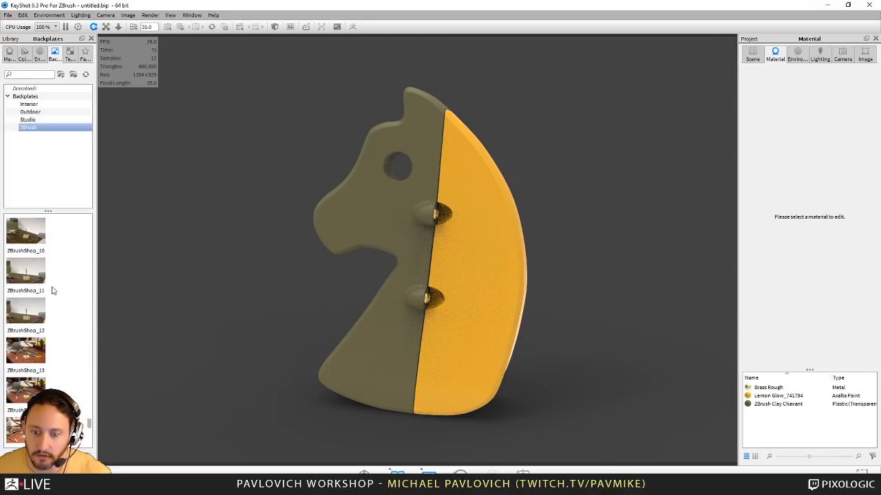
click(41, 291)
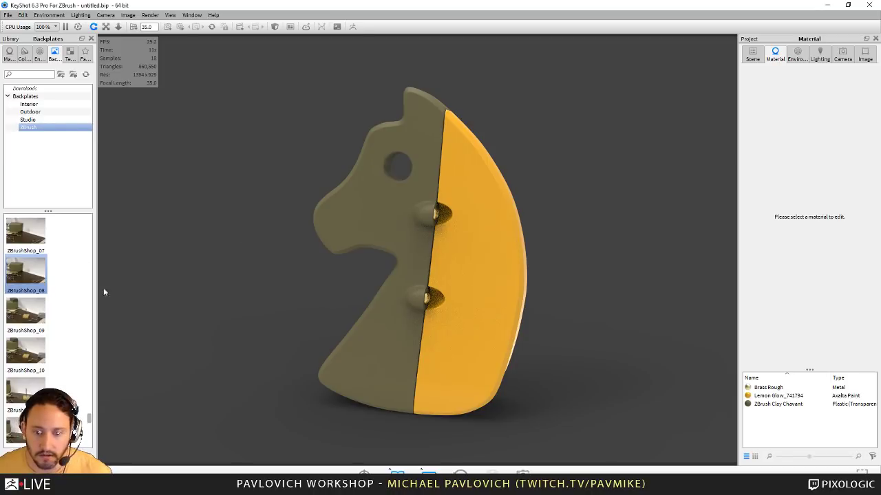
drag(26, 272, 389, 283)
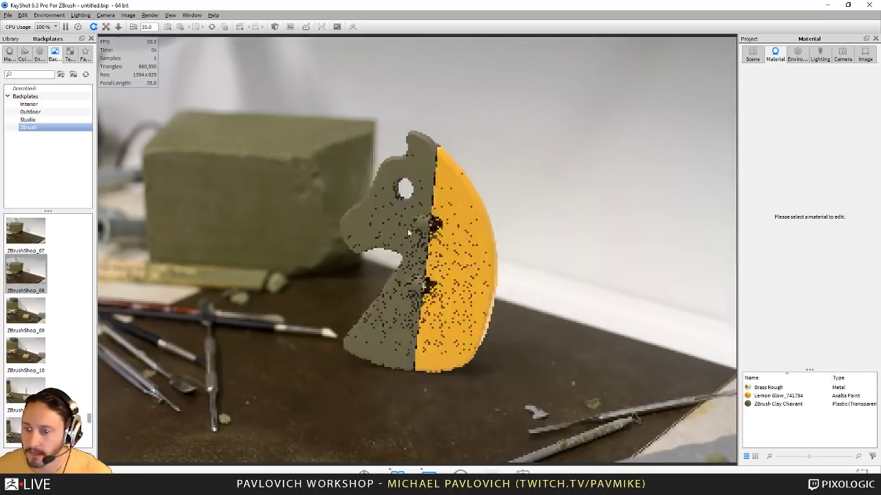
Angle and reframe the knight so it appears to stand on the tabletop beside the clay block in the backplate
drag(407, 233, 509, 270)
alt+right_drag(511, 271, 550, 315)
alt+scroll(550, 314, up, 1)
middle_drag(521, 227, 525, 211)
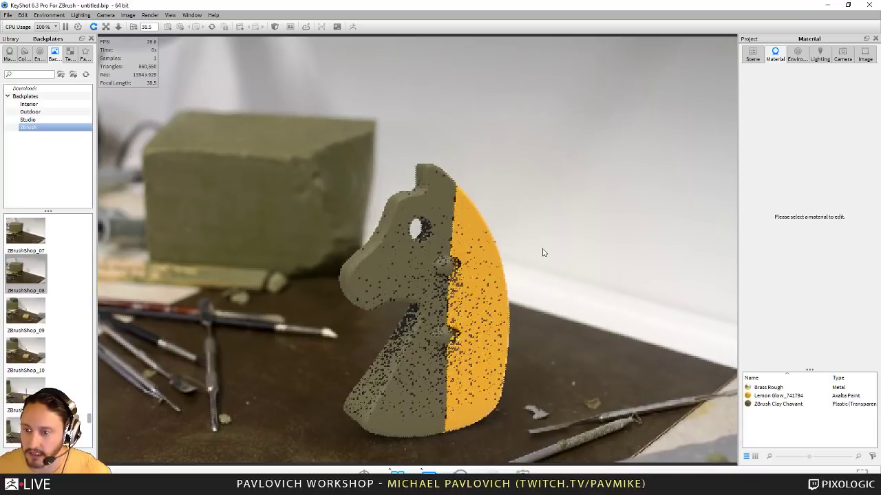
drag(566, 262, 552, 258)
Switch the scene's lighting preset to Product
click(819, 55)
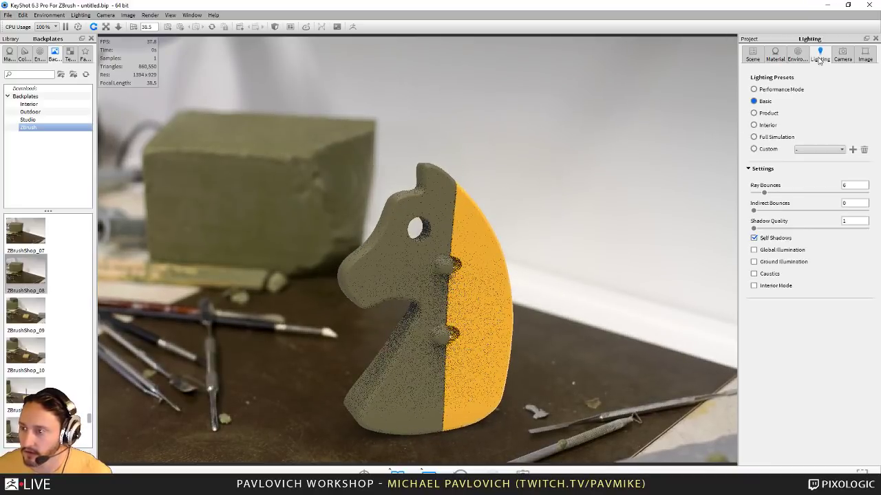
click(769, 113)
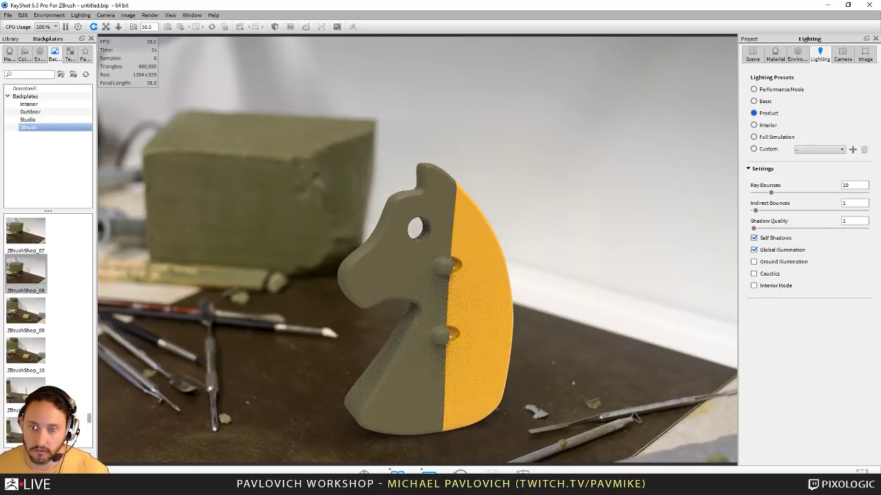
Search the material library for "beer" and select the Liquid Beer material
text(beer)
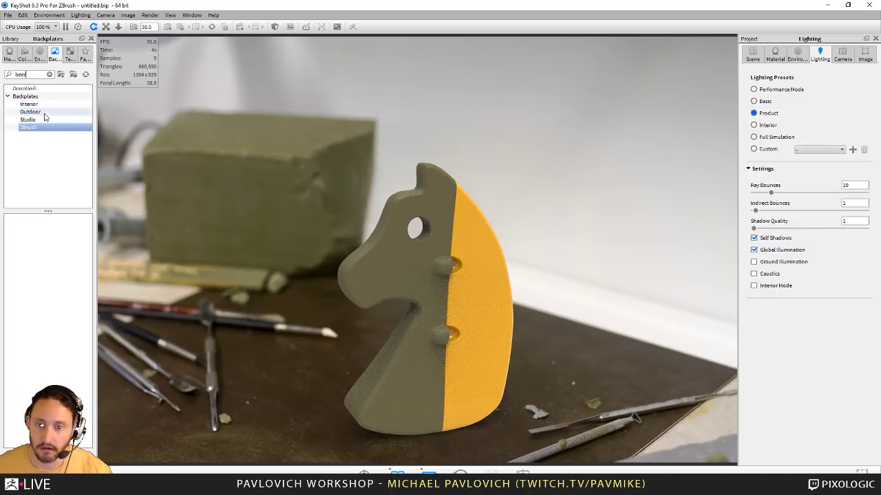
click(11, 56)
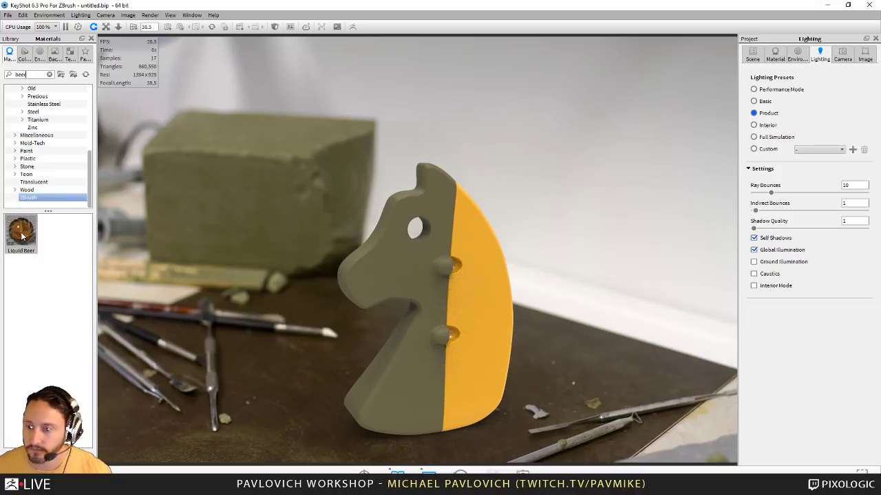
click(21, 236)
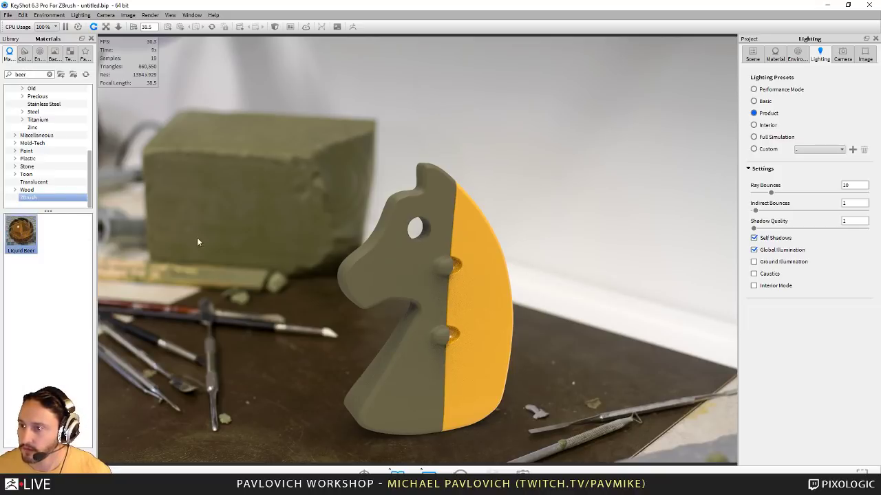
Add a scene set named "beer" with no camera and unlinked materials, and select it in the scene tree
click(750, 56)
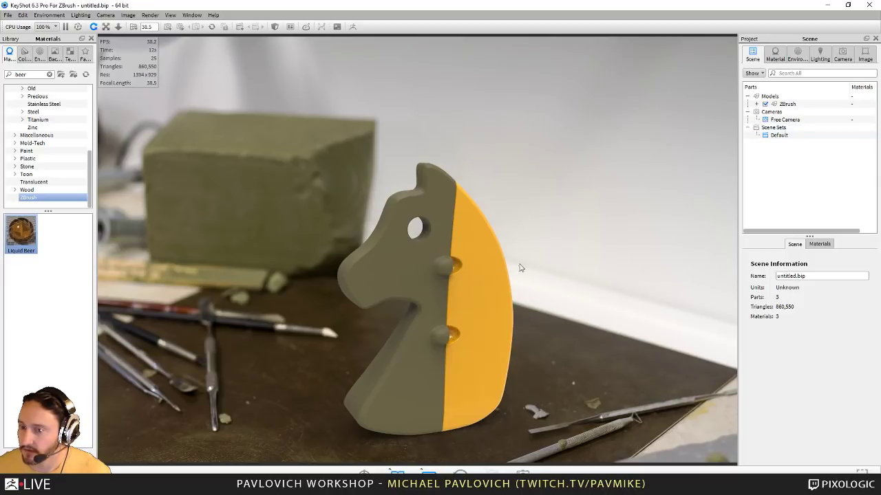
right_click(793, 128)
click(818, 135)
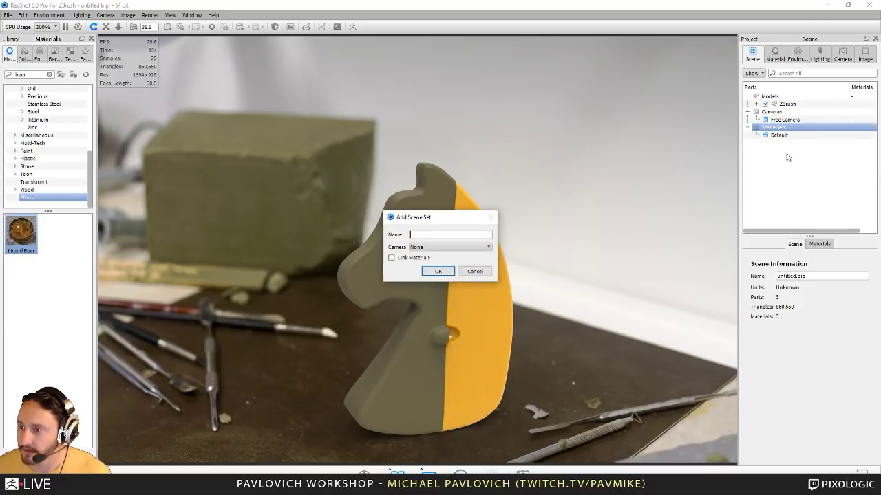
text(bee)
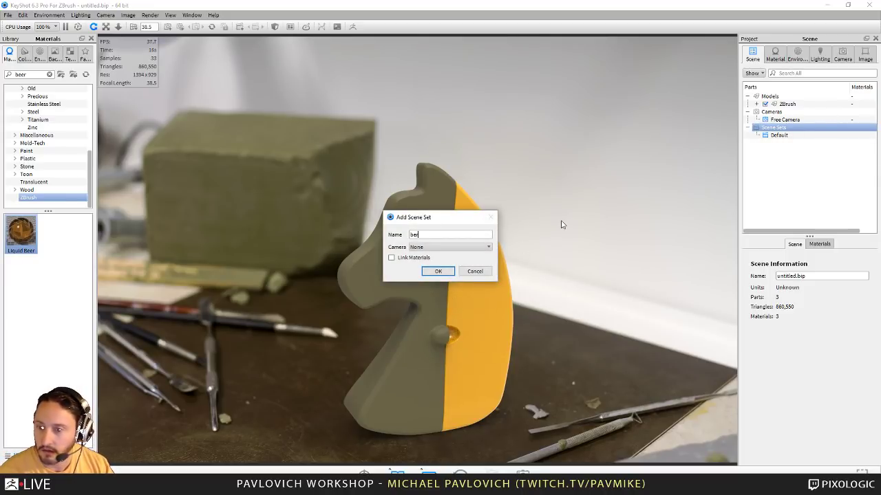
text(r)
key(Return)
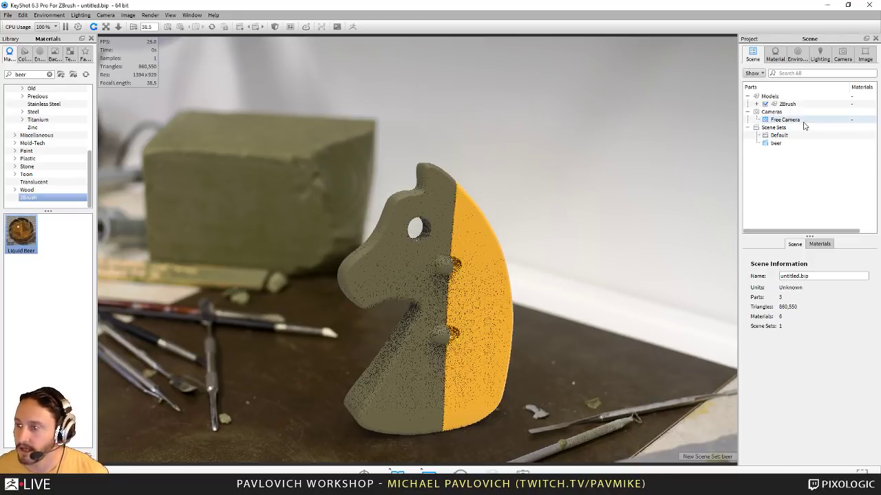
click(785, 143)
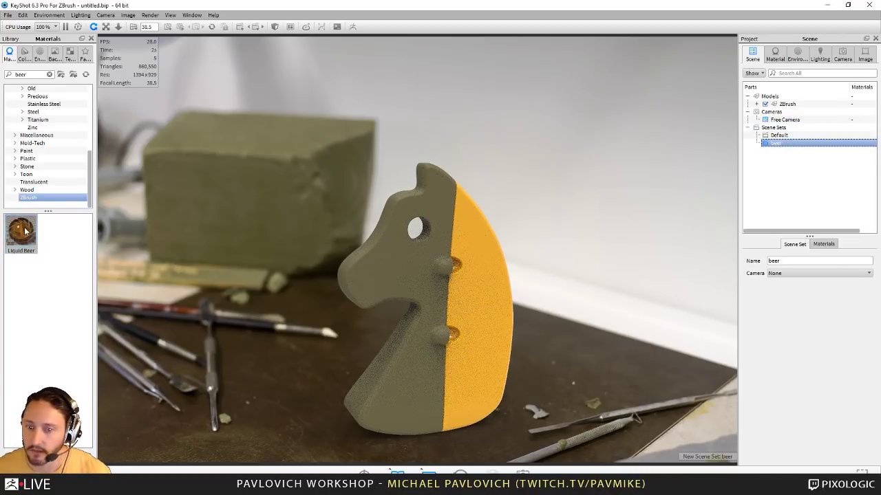
Apply the Liquid Beer material to the ZBrush model, compare the Default and beer scene sets, and use the Full Simulation lighting preset
drag(24, 230, 786, 105)
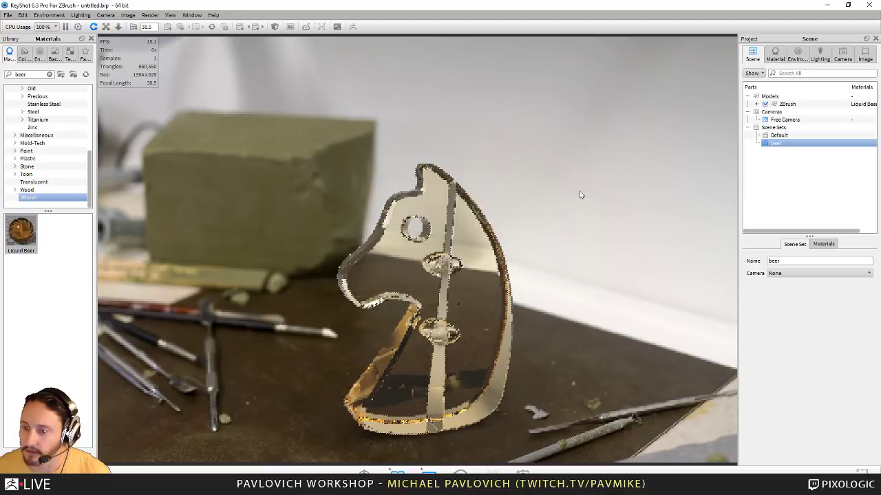
click(787, 136)
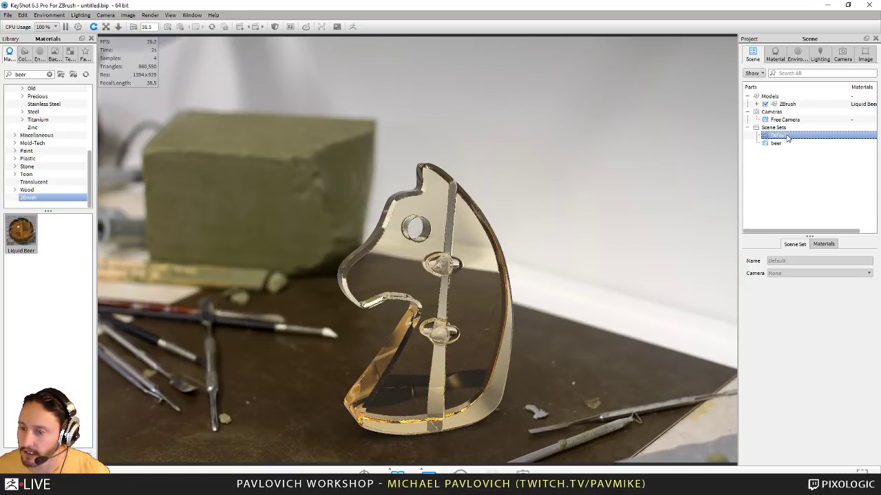
click(778, 145)
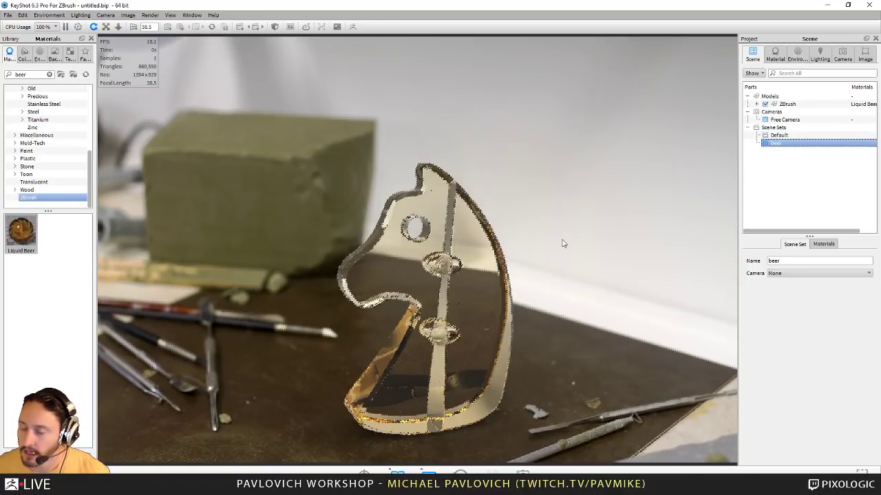
click(820, 55)
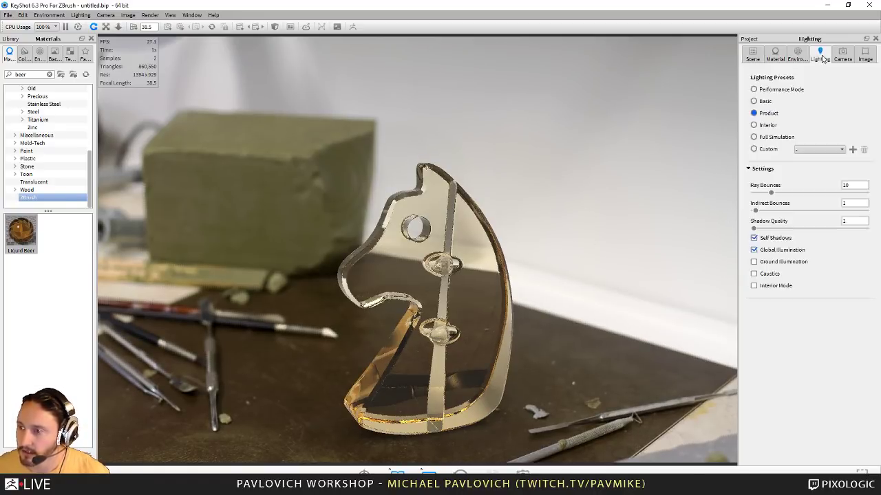
click(768, 139)
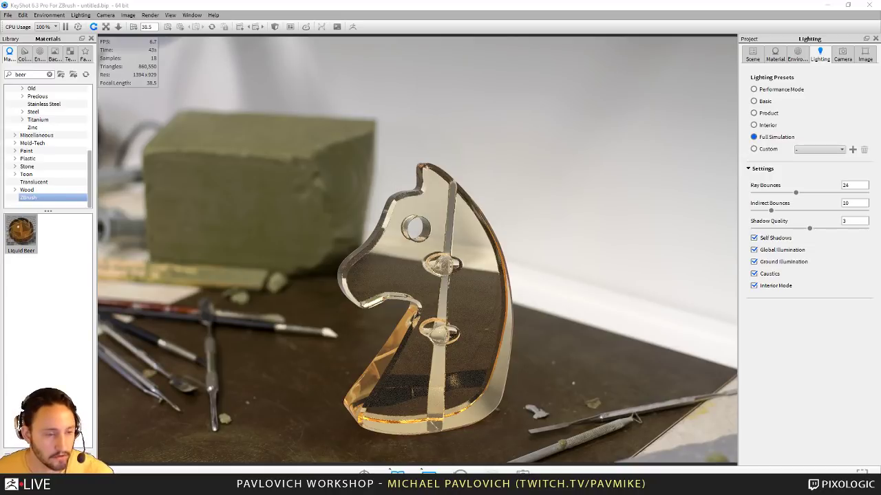
Switch to ZBrush and expand the Size and Position settings of the horse's geometry
key(super)
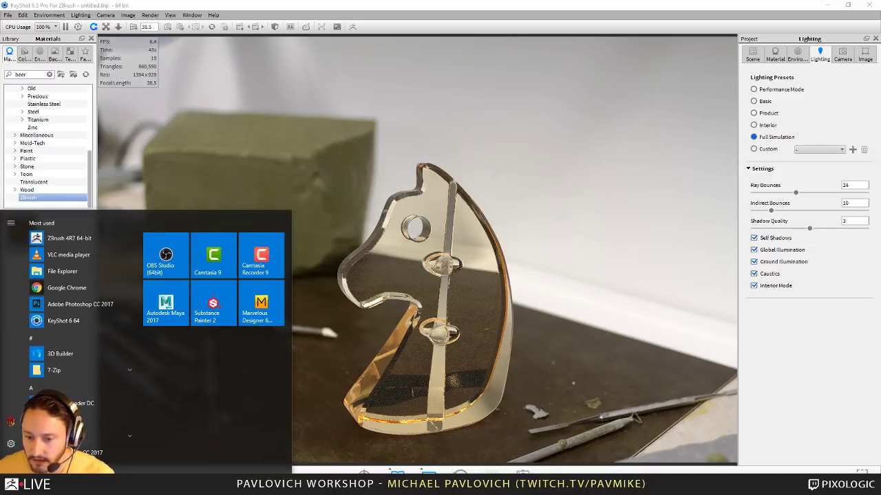
key(alt+Tab)
drag(612, 187, 627, 165)
click(751, 372)
drag(592, 271, 683, 280)
click(756, 365)
scroll(777, 330, down, 5)
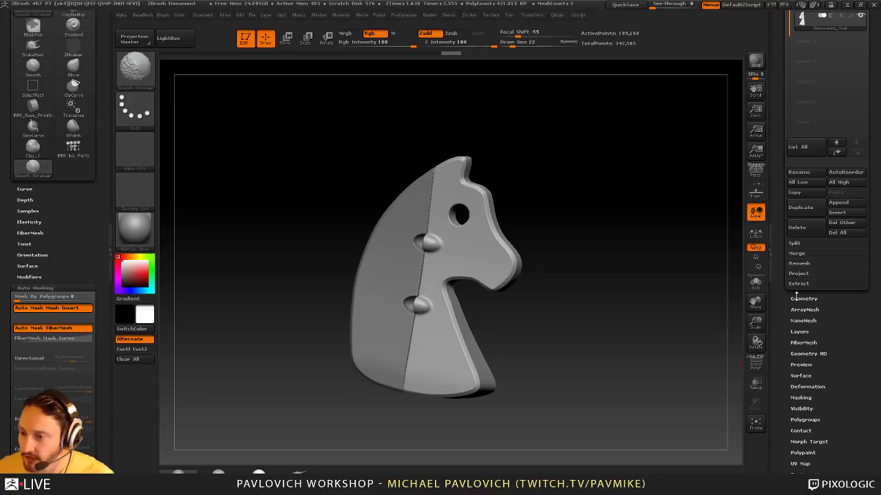
drag(782, 310, 781, 204)
shift+click(802, 365)
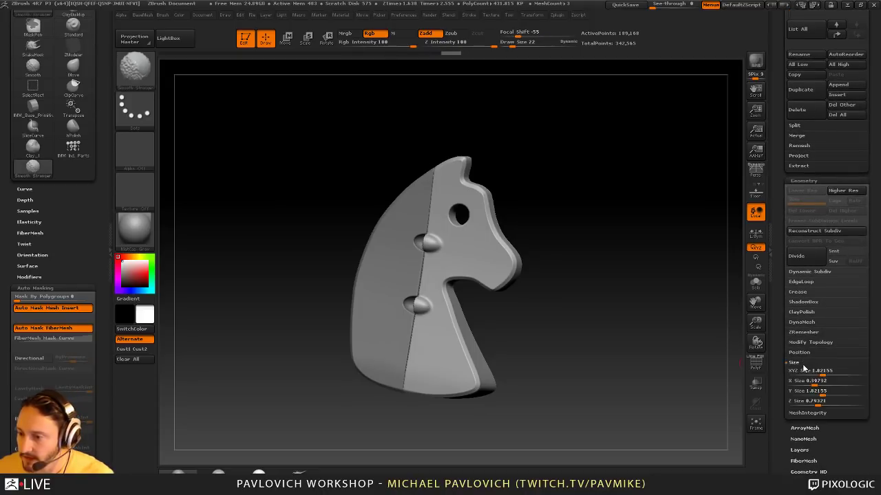
click(800, 353)
scroll(805, 358, down, 2)
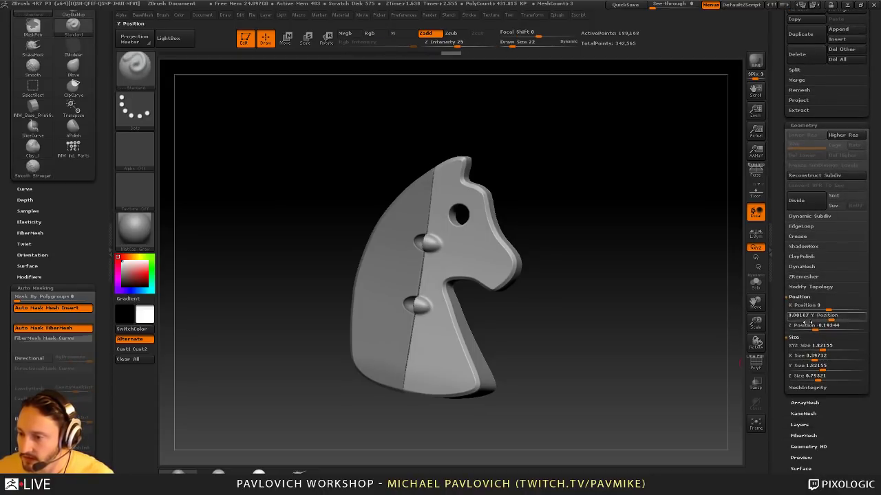
Snapshot the horse's side and front views onto the canvas, leaving the live model beside them at an angle
drag(660, 276, 393, 270)
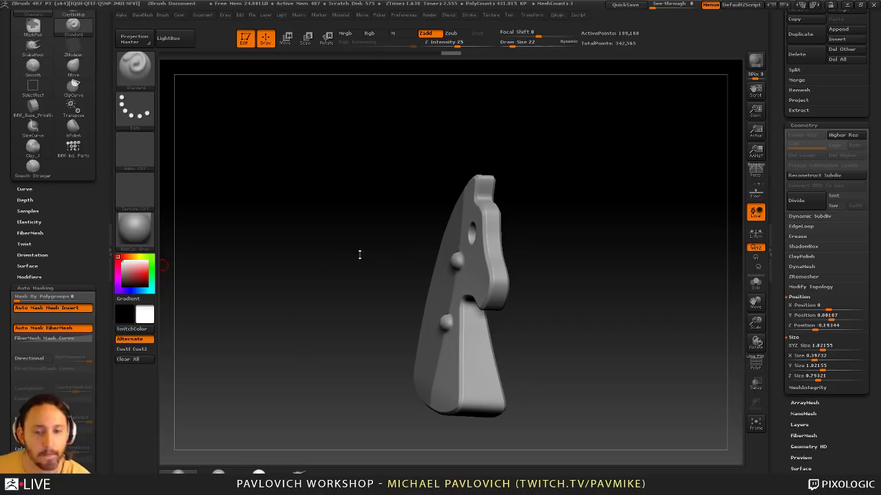
drag(523, 262, 439, 180)
mouse_move(439, 181)
mouse_down()
mouse_move(383, 191)
mouse_move(409, 224)
mouse_move(399, 211)
mouse_move(454, 207)
mouse_up()
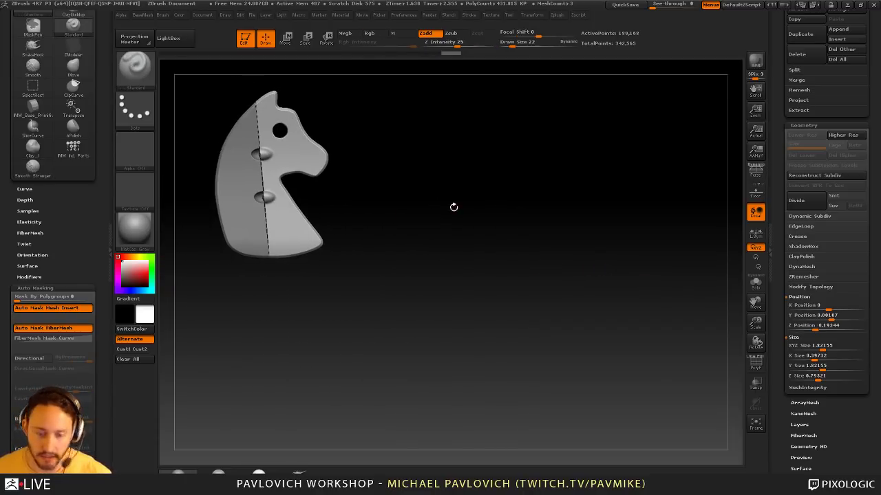
key(shift+s)
drag(506, 217, 439, 219)
alt+drag(439, 219, 544, 220)
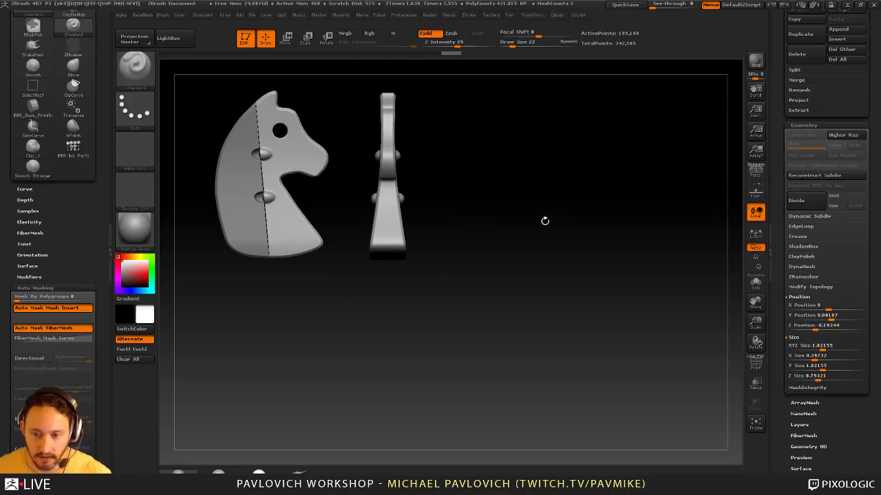
key(shift+s)
drag(485, 215, 656, 223)
drag(656, 223, 593, 230)
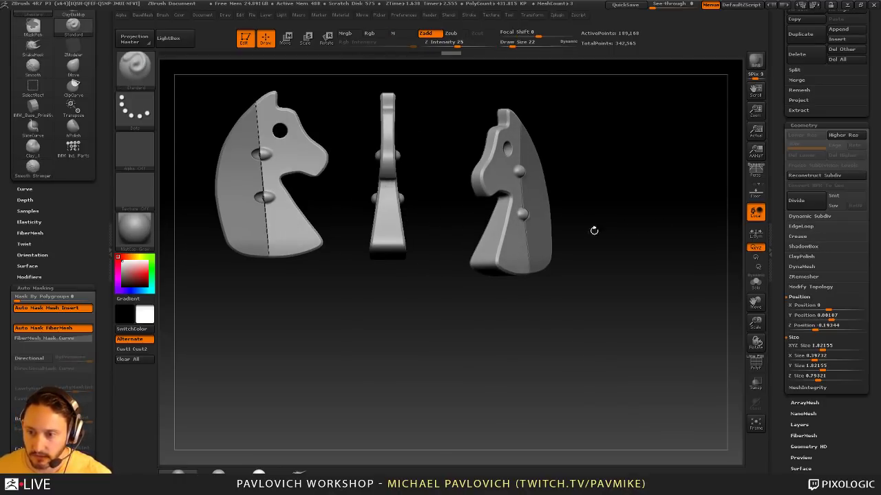
Turn on perspective, snapshot the horse once more and clear all snapshots from the canvas
click(754, 177)
mouse_move(668, 225)
mouse_down()
mouse_move(643, 226)
mouse_move(552, 192)
mouse_move(682, 196)
mouse_move(692, 221)
mouse_move(671, 220)
mouse_move(690, 222)
mouse_move(547, 277)
mouse_up()
key(shift+s)
key(shift)
key(ctrl+n)
shift+drag(548, 277, 544, 276)
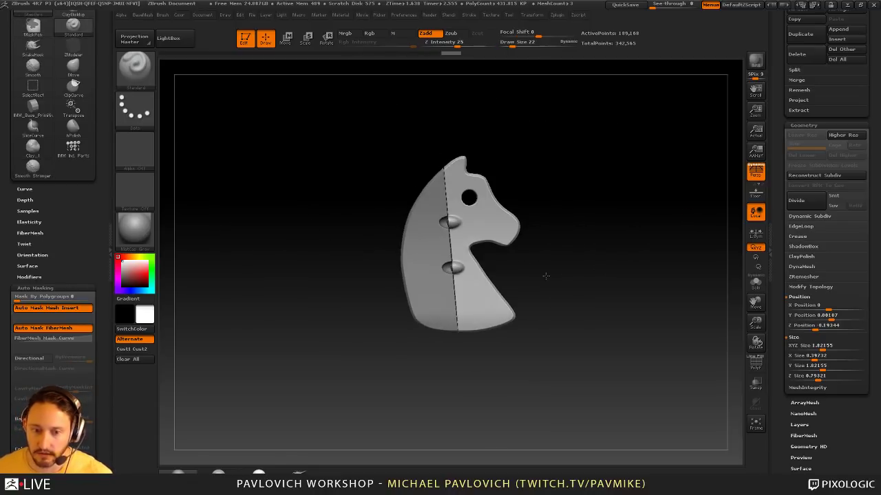
Dock the Document palette in the tray and expand its ZAppLink Properties
drag(104, 22, 108, 154)
click(92, 13)
click(199, 15)
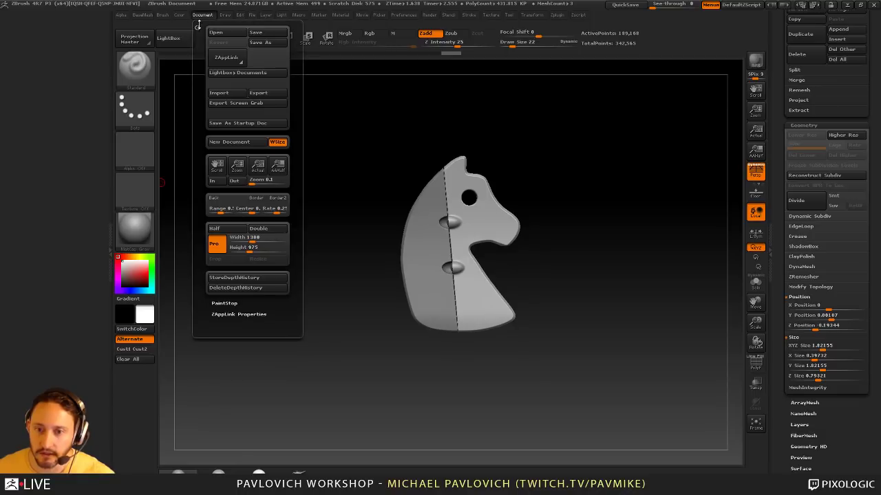
drag(197, 26, 41, 69)
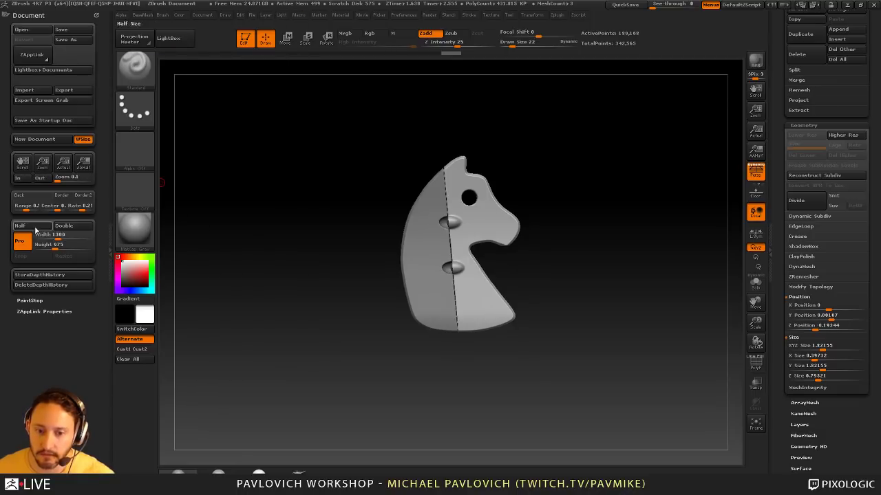
click(31, 313)
click(60, 321)
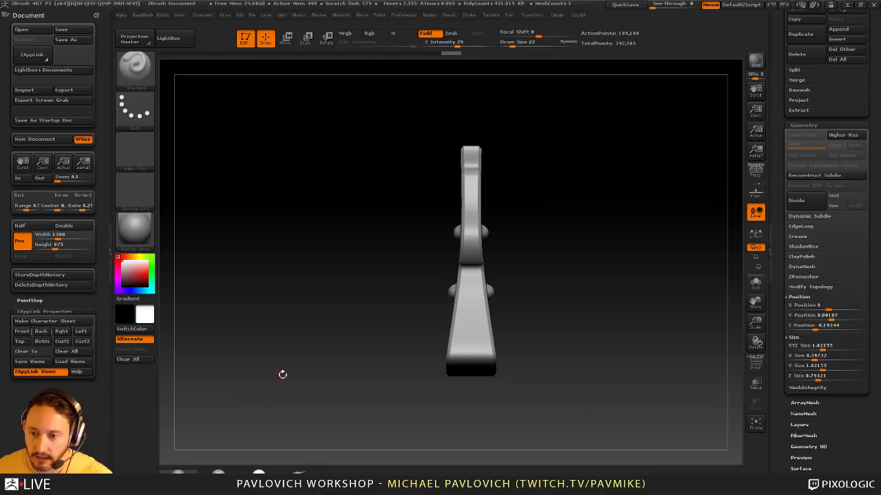
Store two angled views of the horse as the Cust1 and Cust2 ZAppLink views
drag(328, 376, 364, 378)
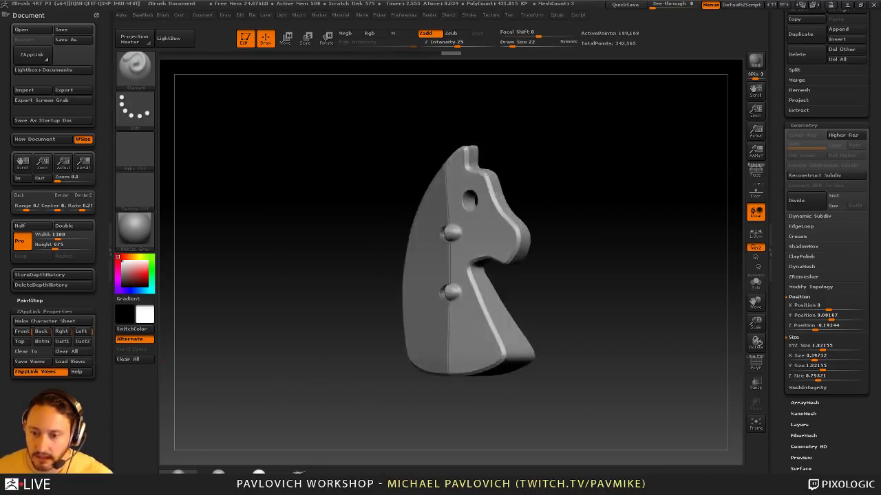
click(67, 344)
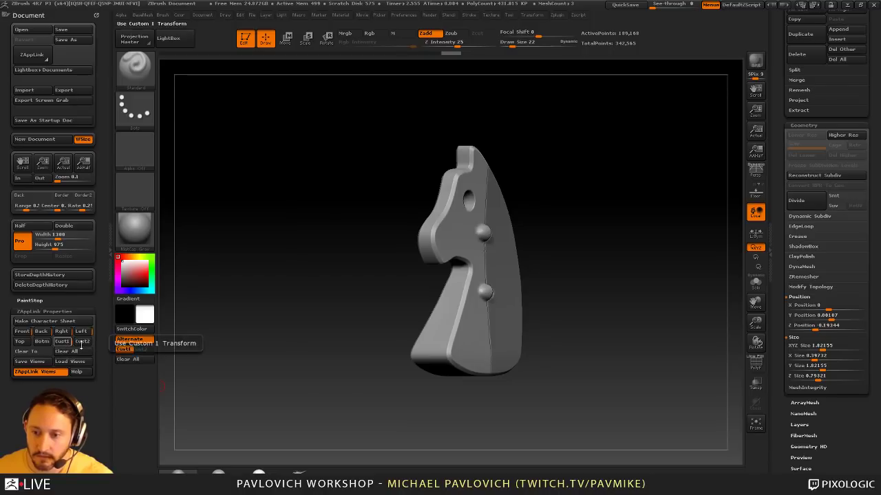
drag(344, 390, 292, 394)
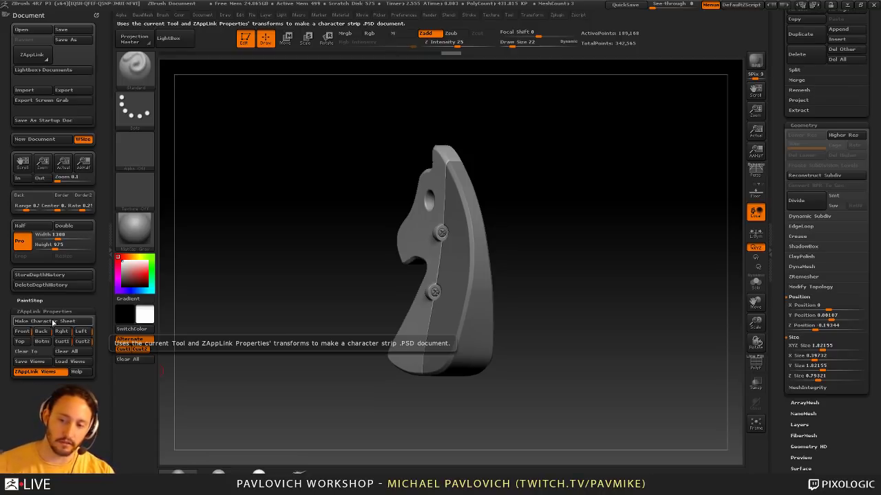
drag(206, 277, 314, 257)
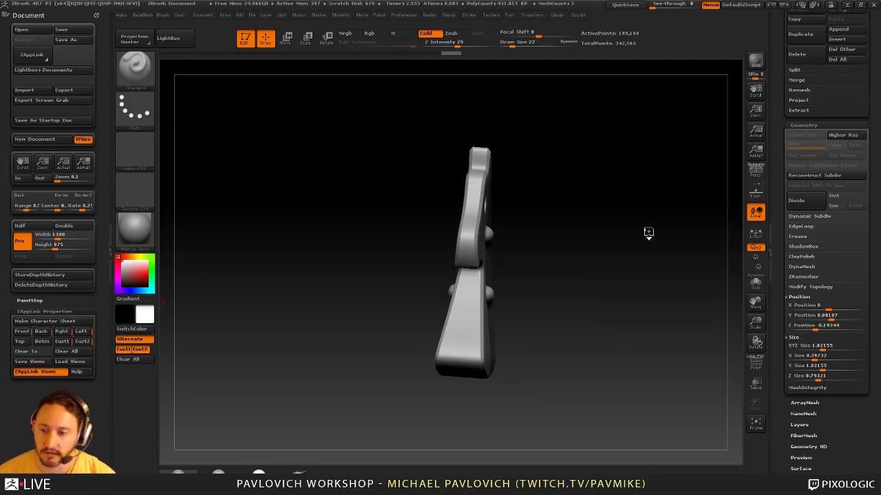
mouse_move(649, 232)
mouse_down()
mouse_move(622, 225)
mouse_move(637, 238)
mouse_move(632, 230)
mouse_up()
key(s)
key(s)
drag(632, 230, 646, 230)
key(s)
alt+drag(623, 211, 628, 212)
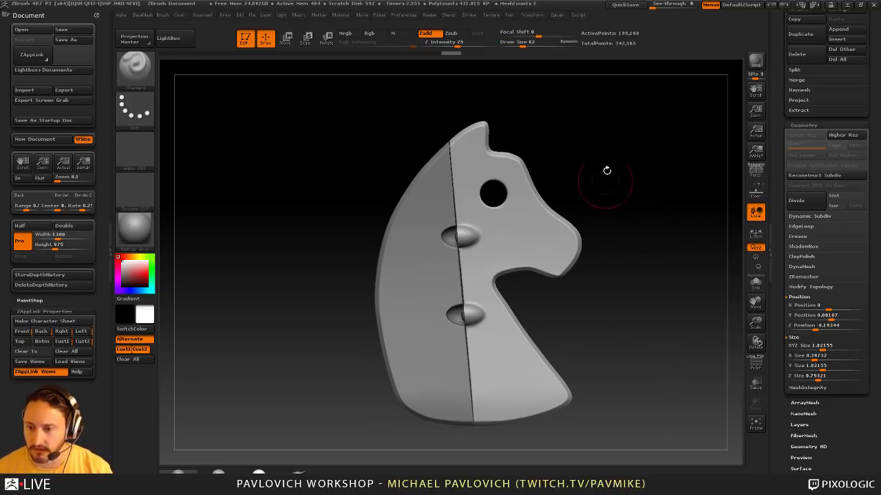
drag(606, 170, 597, 178)
key(s)
drag(597, 177, 590, 185)
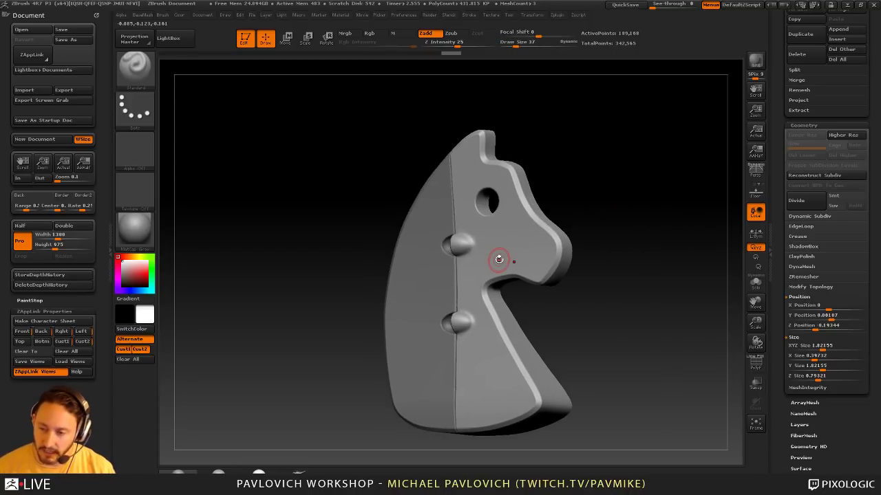
drag(620, 158, 659, 130)
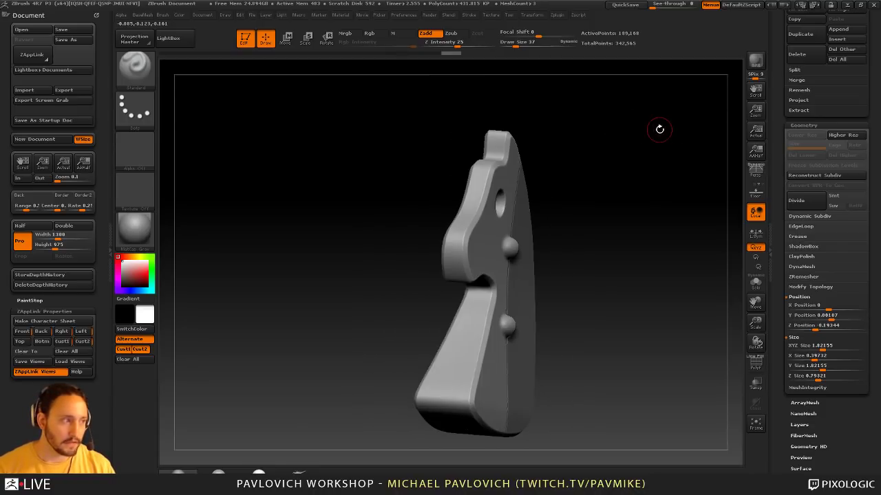
key(super)
key(Escape)
drag(640, 181, 609, 184)
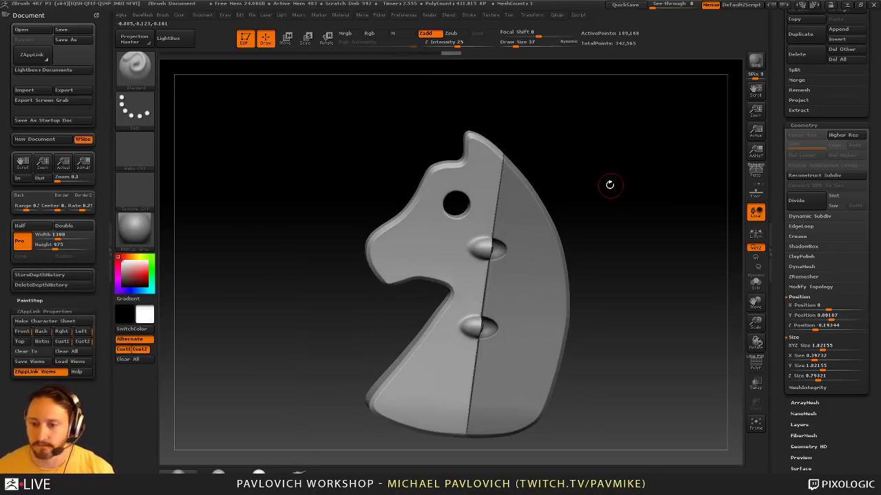
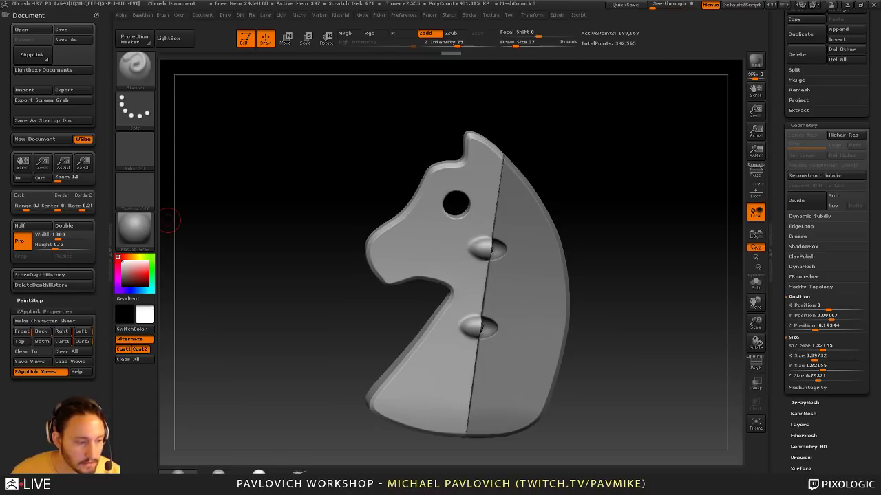
Clear the canvas outside edit mode and import Moto_Drawing_Demo_2.jpg from the Desktop as a texture
key(t)
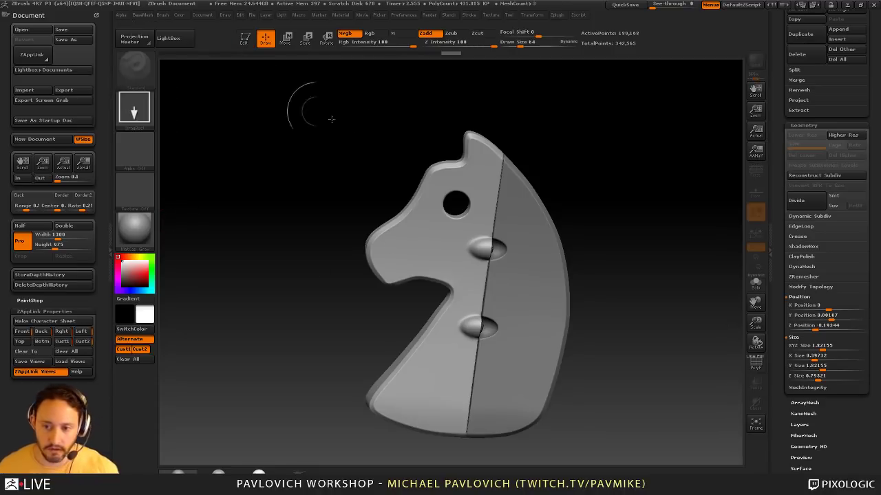
key(ctrl+n)
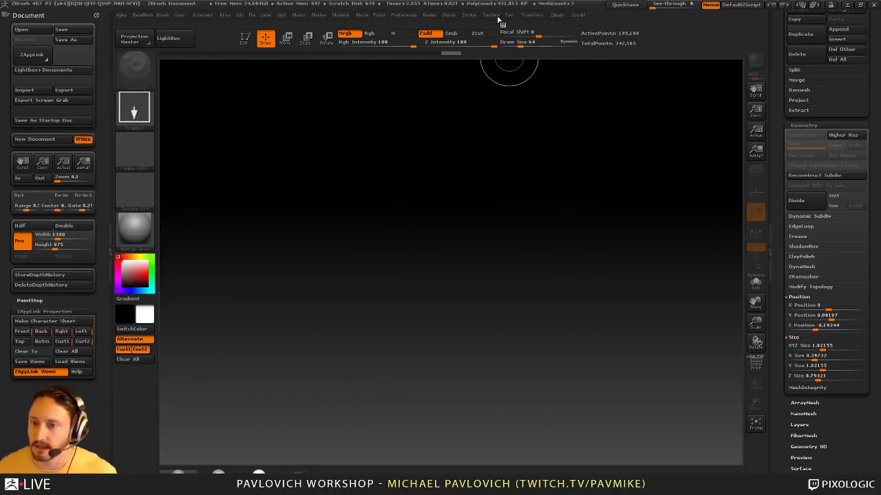
click(491, 14)
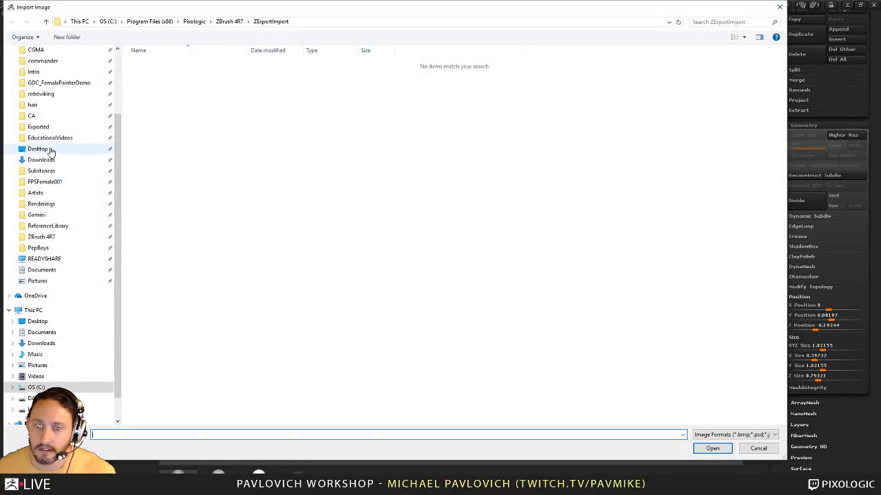
click(41, 148)
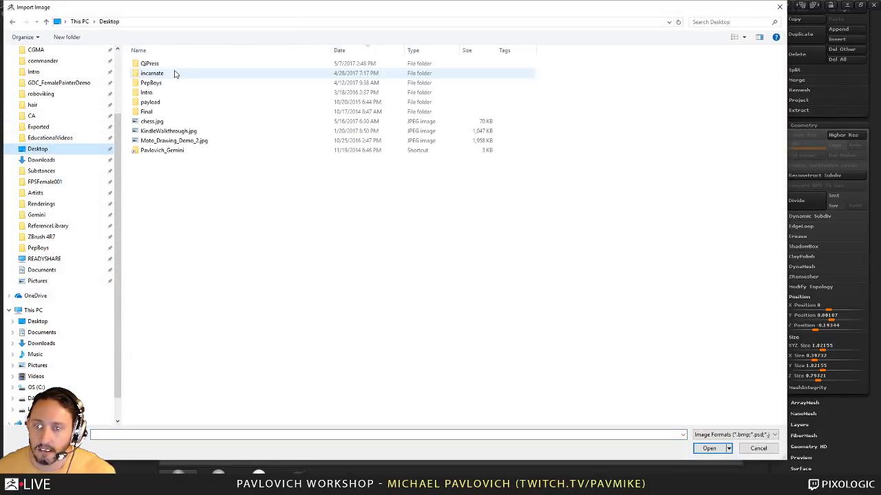
double_click(166, 142)
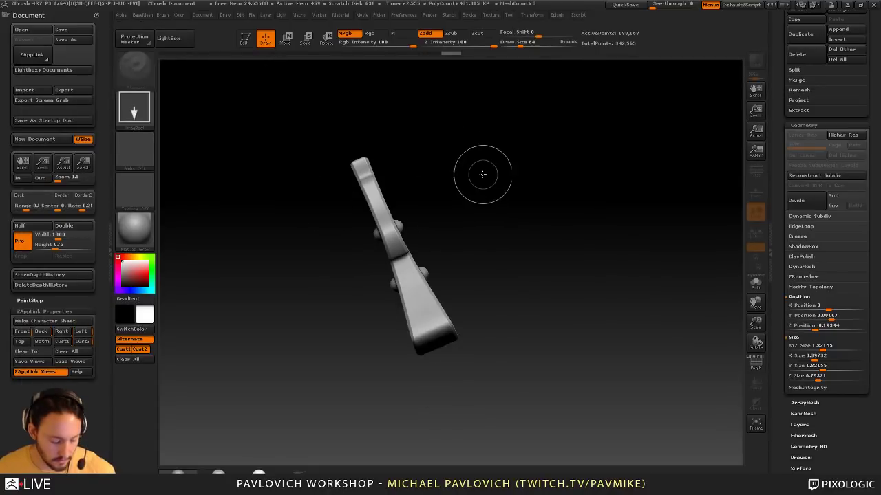
Clear the canvas again and add the imported motorcycle drawing texture to Spotlight
key(ctrl+n)
click(490, 15)
click(514, 167)
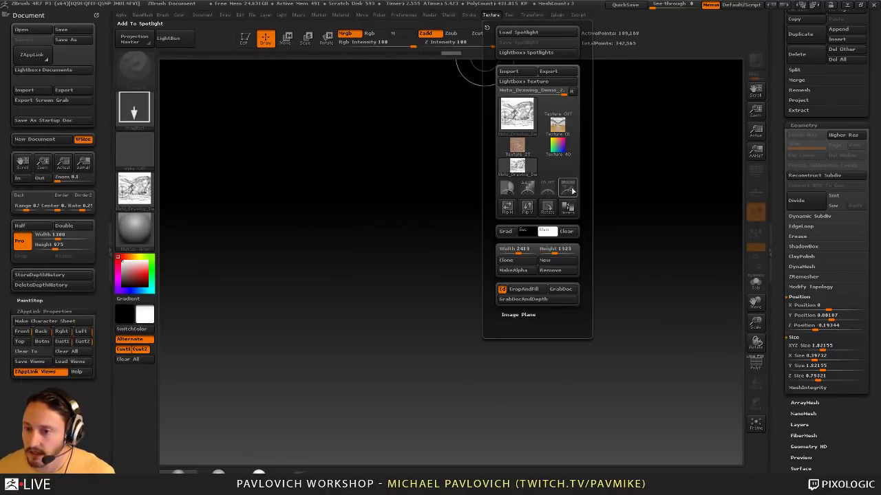
click(569, 190)
key(comma)
Lower the motorcycle drawing's opacity in Spotlight and set the Draw Size to 50
drag(338, 269, 334, 273)
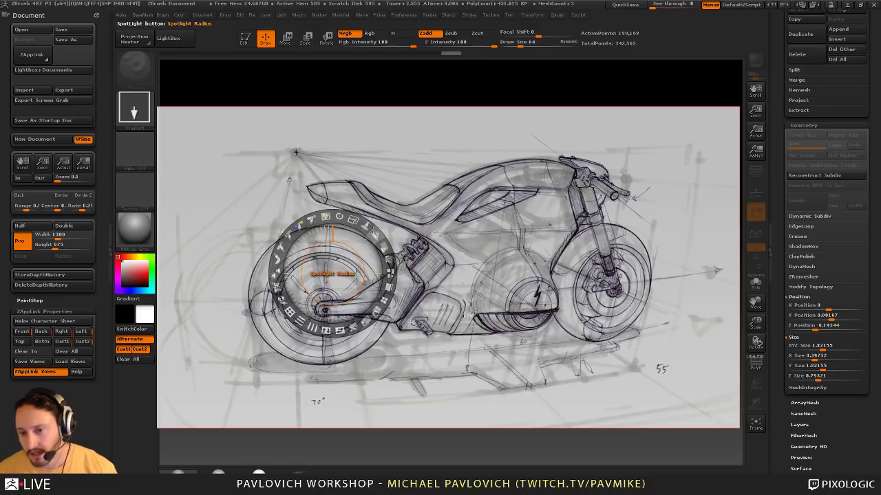
mouse_move(370, 230)
mouse_down()
mouse_move(382, 241)
mouse_move(361, 219)
mouse_up()
key(shift+z)
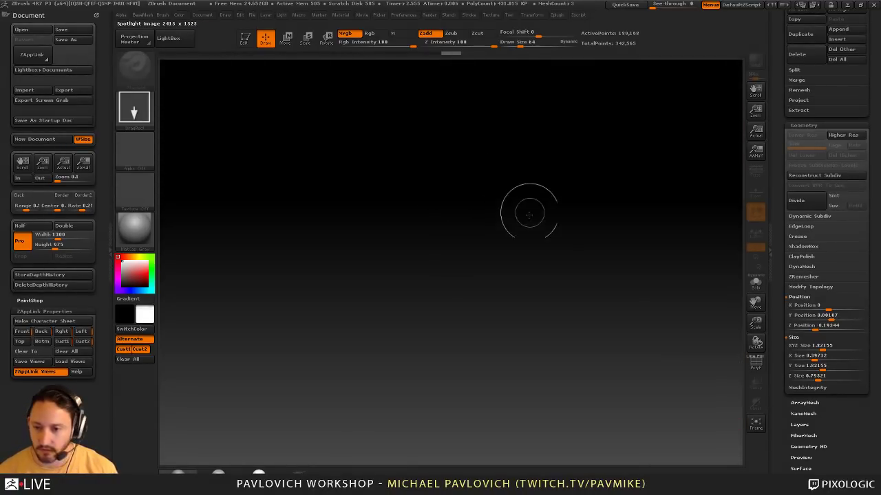
key(shift+z)
key(s)
mouse_move(529, 237)
mouse_down()
mouse_move(536, 239)
mouse_move(510, 241)
mouse_up()
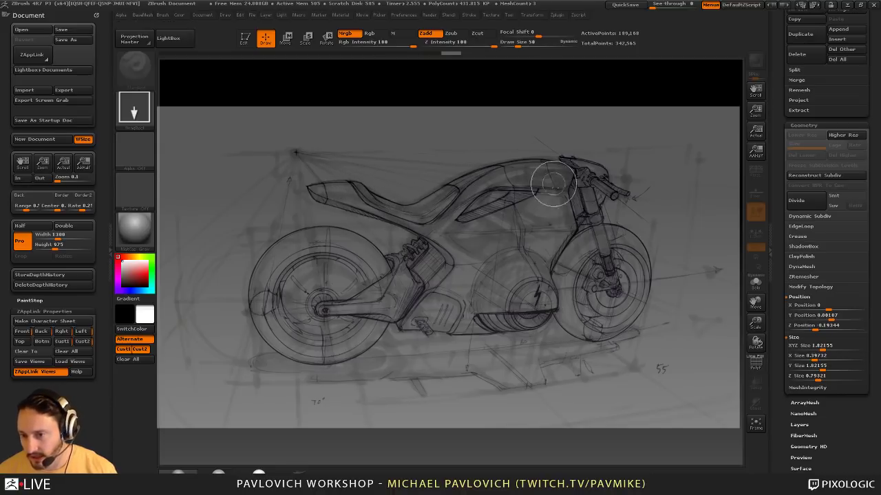
Set the Draw Size to 19
key(bracketleft)
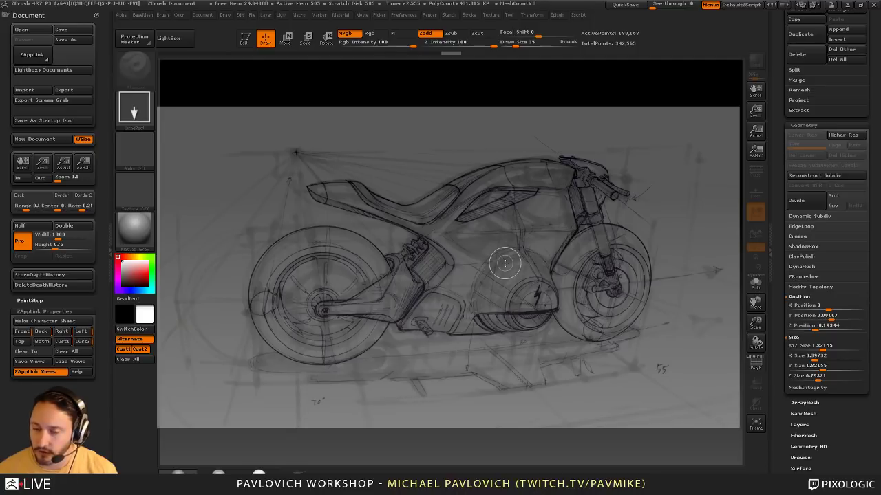
key(s)
drag(556, 238, 551, 237)
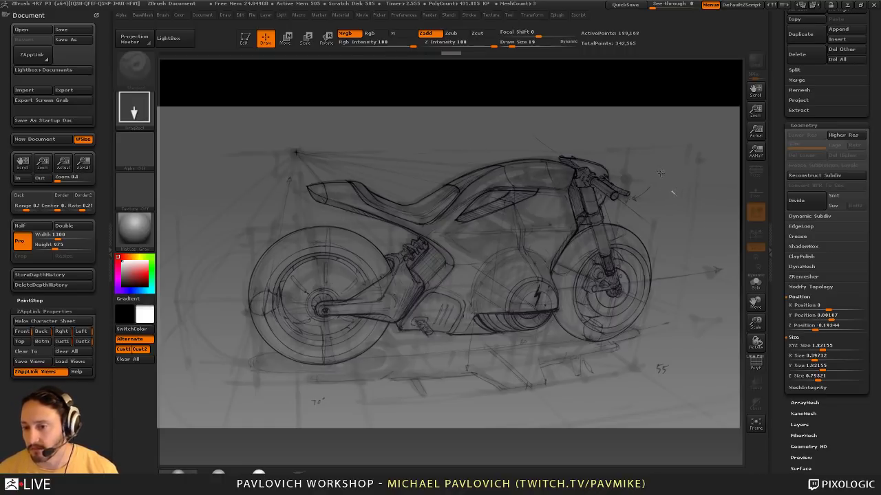
Select the Sphere3D tool and draw a sphere over the engine area of the motorcycle drawing
drag(781, 153, 785, 441)
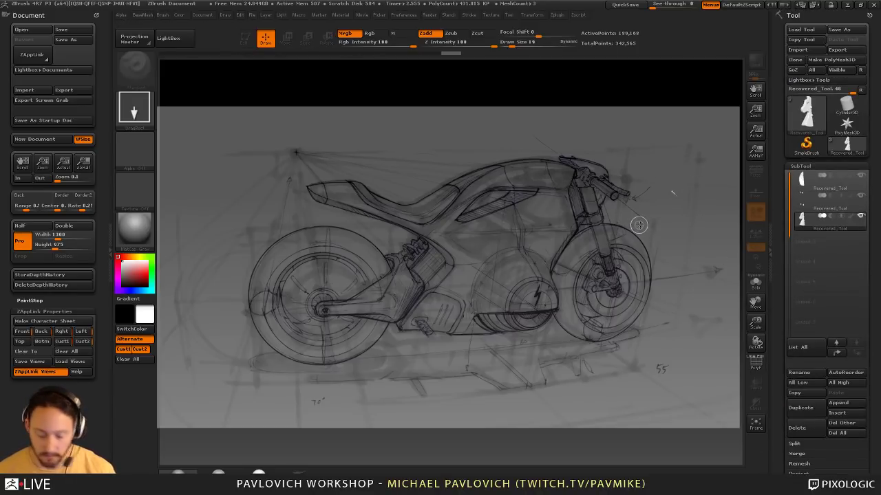
click(807, 145)
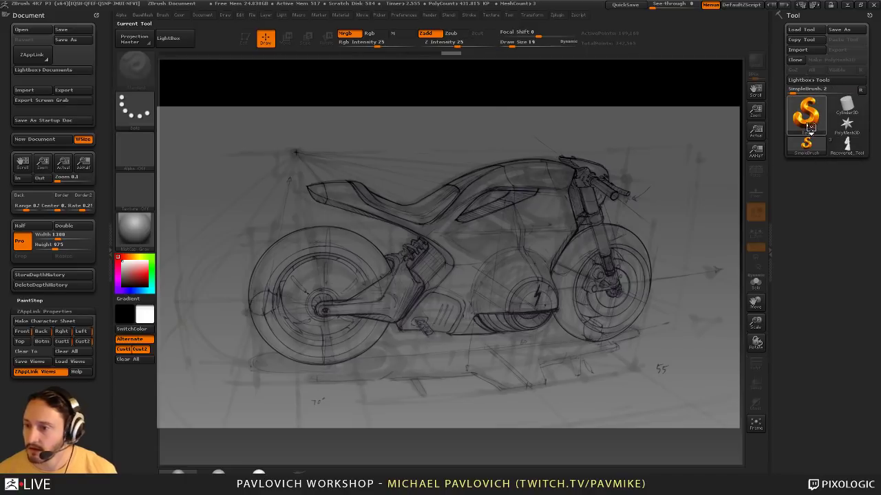
click(809, 127)
click(515, 154)
drag(471, 275, 490, 334)
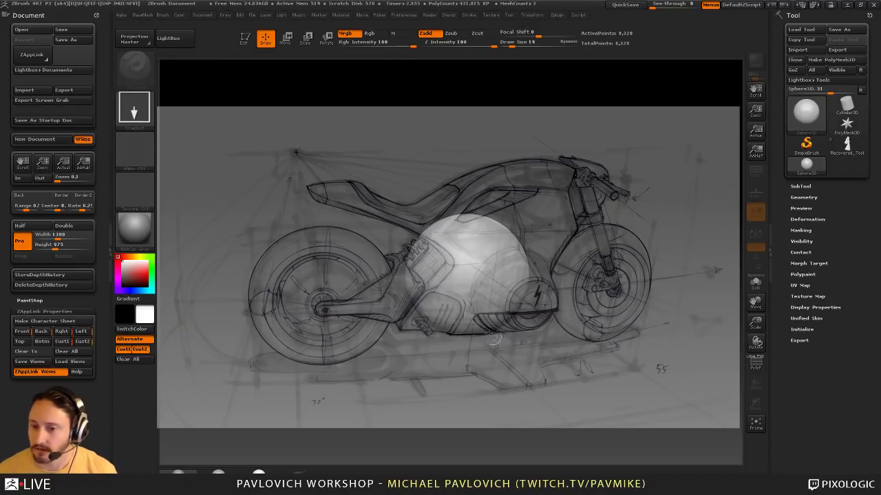
Enter edit mode with the sphere and convert it to a PolyMesh3D
click(245, 40)
key(2)
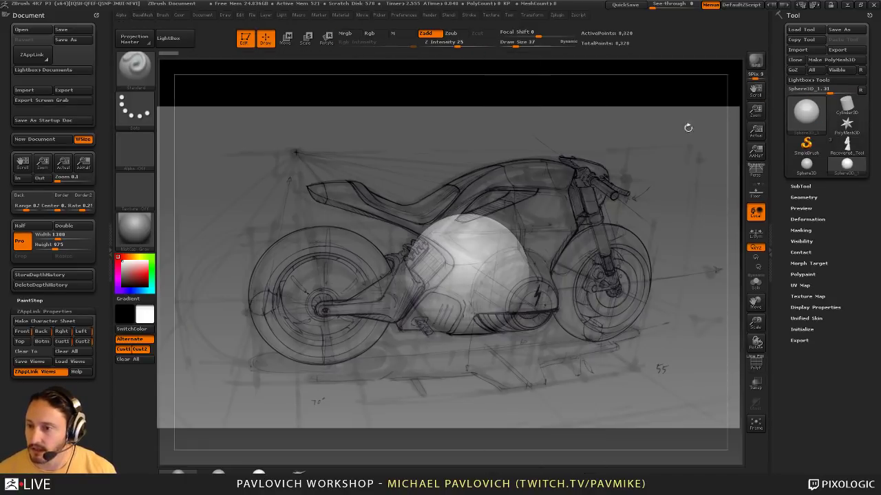
click(835, 60)
key(shift+g)
click(550, 227)
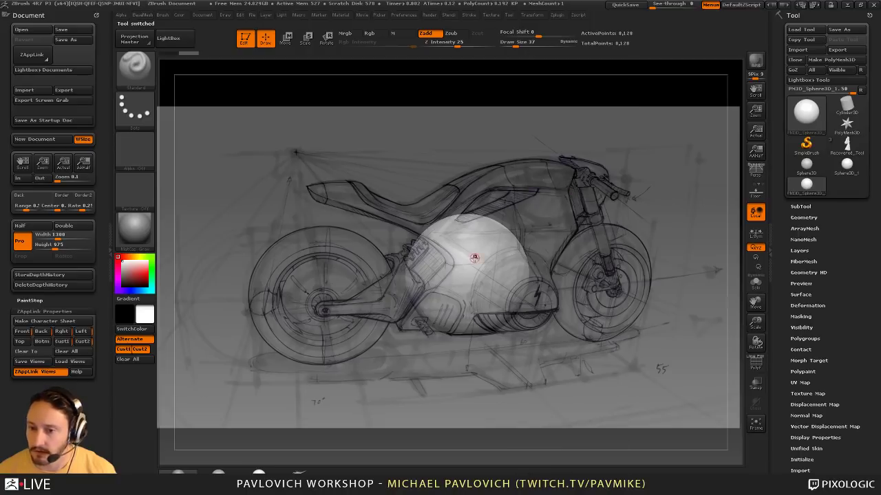
Set the Draw Size to 126, turn on the floor grid and position the sphere over the motorcycle's tank and engine
key(s)
mouse_move(474, 277)
mouse_down()
mouse_move(503, 276)
mouse_move(491, 273)
mouse_up()
mouse_move(599, 244)
alt+mouse_down()
mouse_move(574, 253)
mouse_move(659, 256)
alt+mouse_up()
click(761, 193)
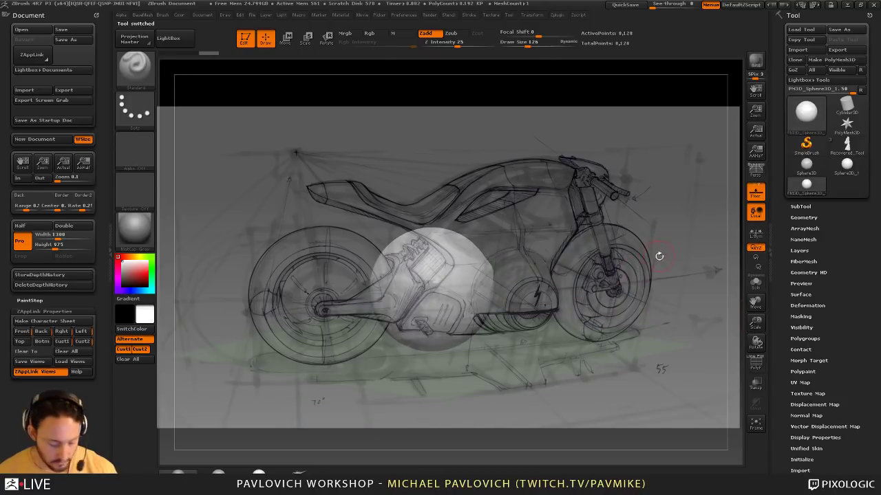
key(shift+z)
mouse_move(644, 287)
mouse_down()
mouse_move(649, 236)
mouse_move(631, 221)
mouse_move(664, 281)
mouse_move(663, 250)
mouse_up()
key(shift+z)
Convert the sphere to a DynaMesh at resolution 128 and pull its upper front toward the handlebars with the Move brush
key(2)
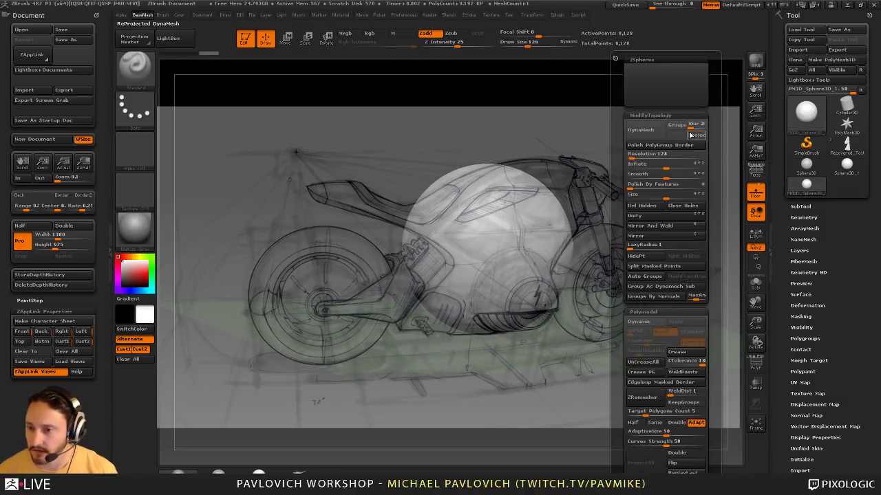
click(695, 136)
key(s)
key(b)
key(m)
key(v)
drag(537, 189, 584, 170)
click(404, 14)
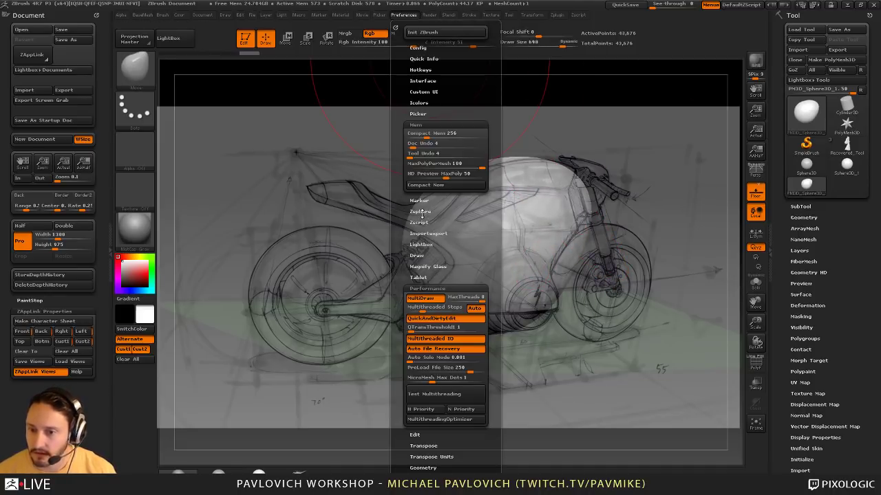
click(416, 124)
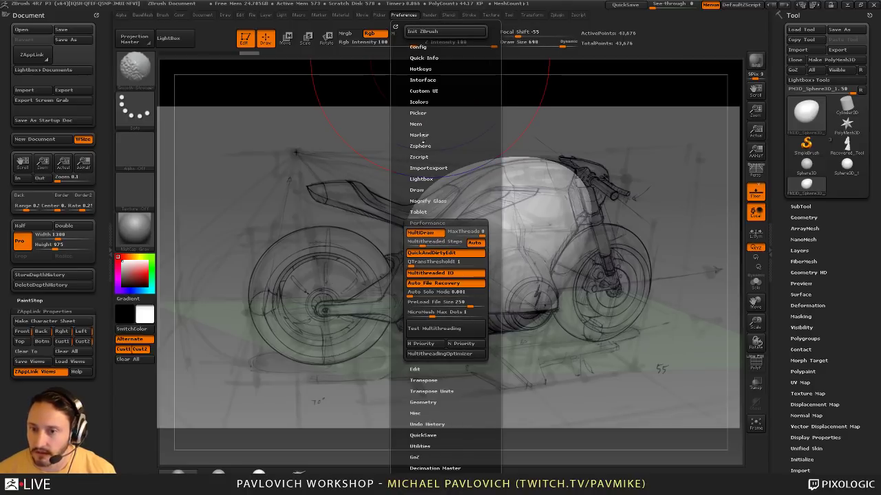
click(419, 222)
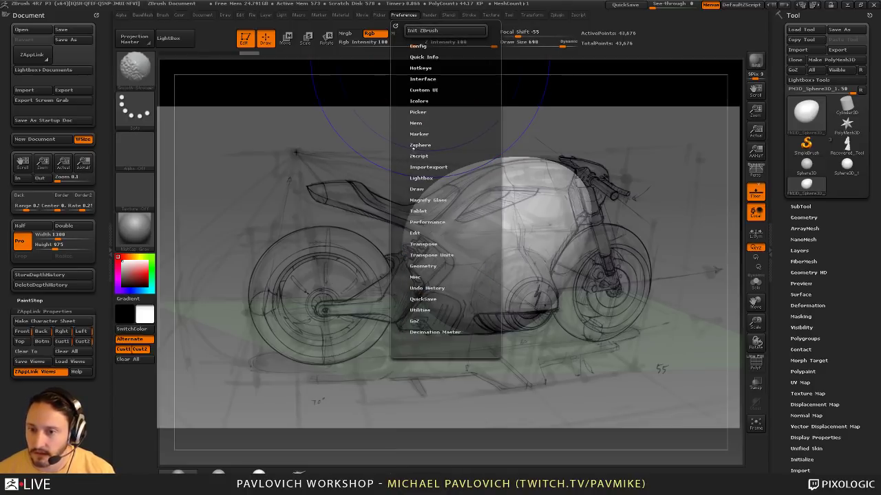
click(416, 233)
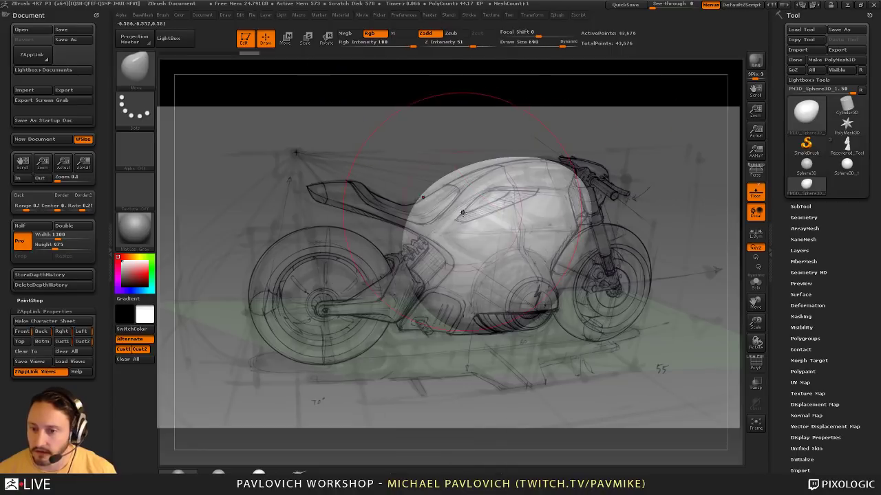
Stretch the mesh back to the seat's tail and along the lower engine with the Move brush at Draw Size 646
key(bracketleft)
drag(408, 218, 290, 181)
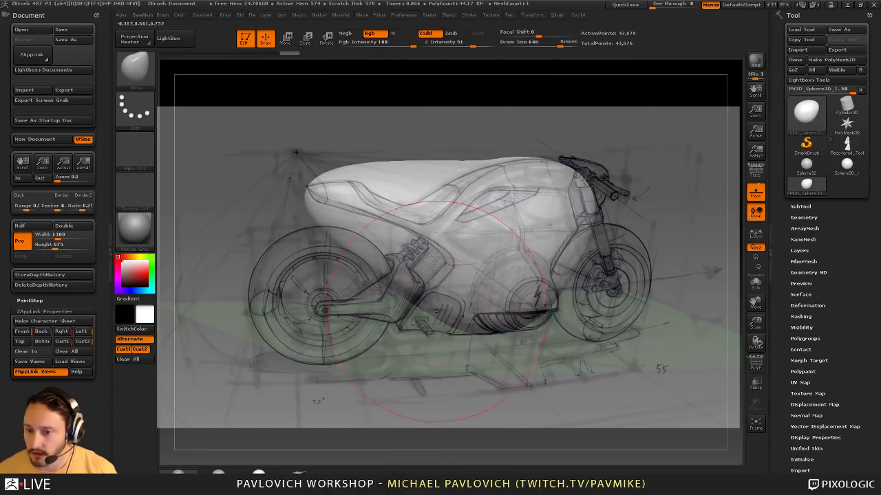
drag(435, 300, 413, 327)
drag(502, 333, 527, 323)
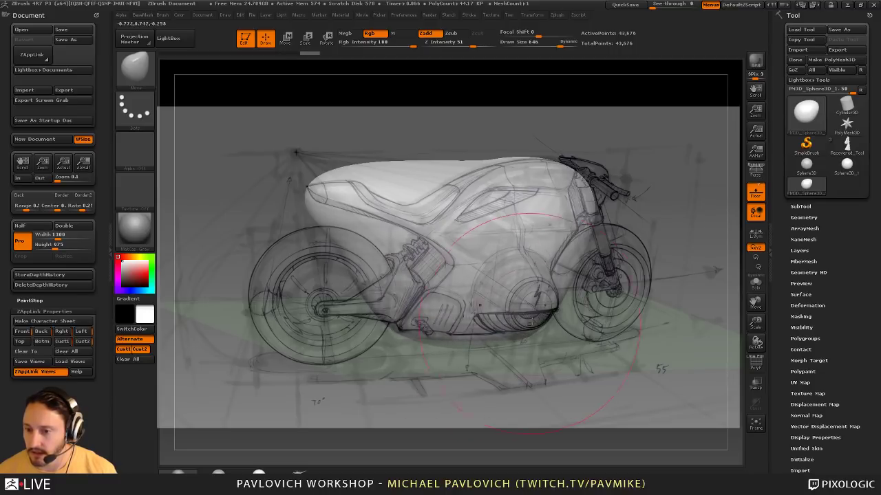
Choose the ClipCurve brush for clipping the mesh
ctrl+shift+click(135, 66)
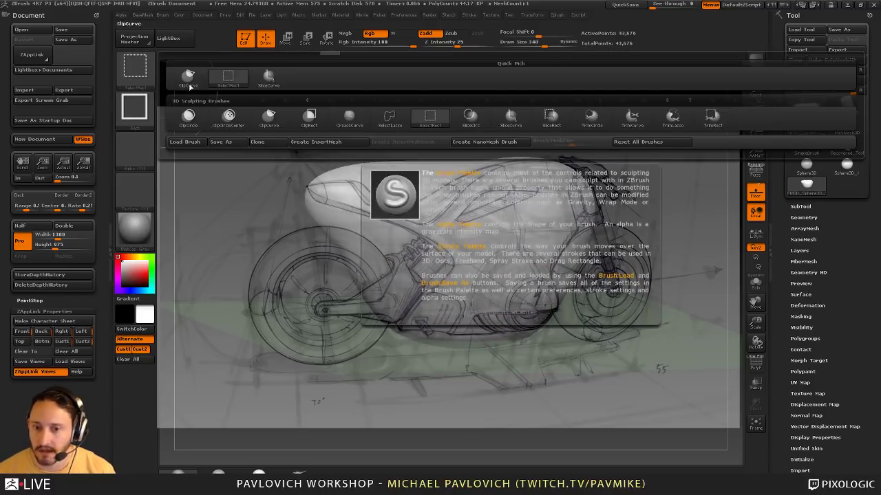
click(189, 77)
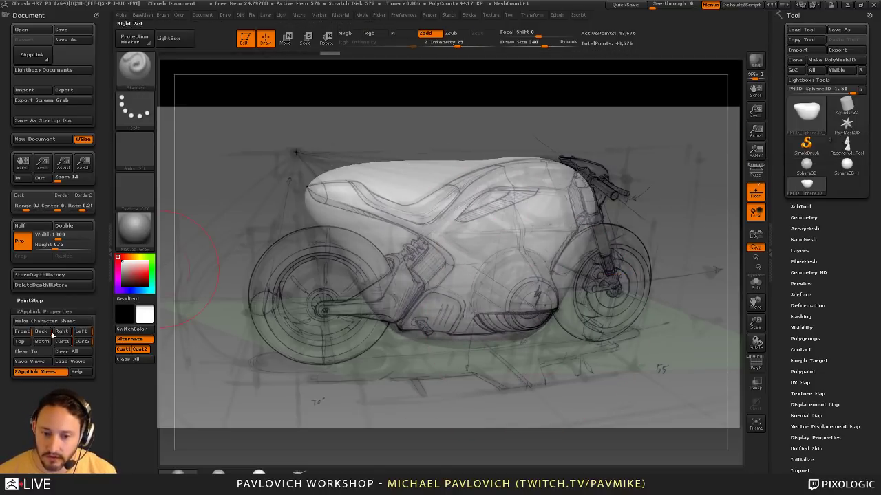
Replace the stored ZAppLink views with the body's aligned side view as Cust1 and recall it after orbiting
click(63, 354)
click(424, 137)
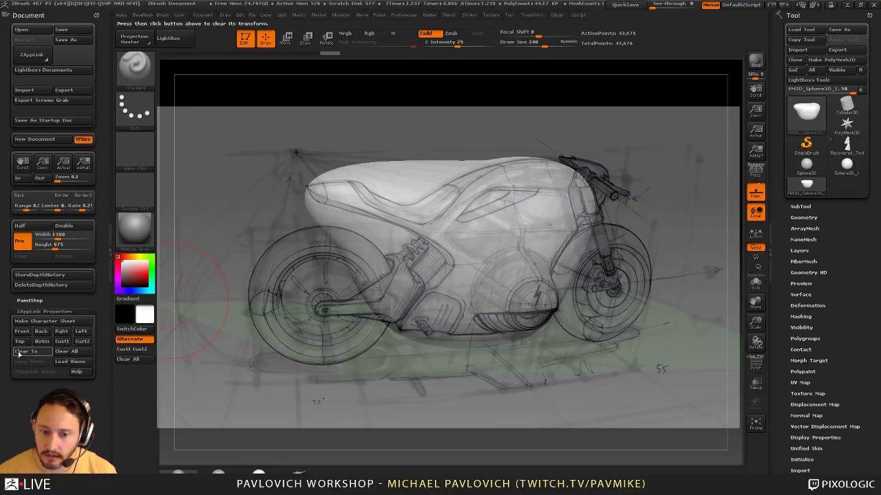
click(67, 343)
shift+drag(660, 163, 668, 159)
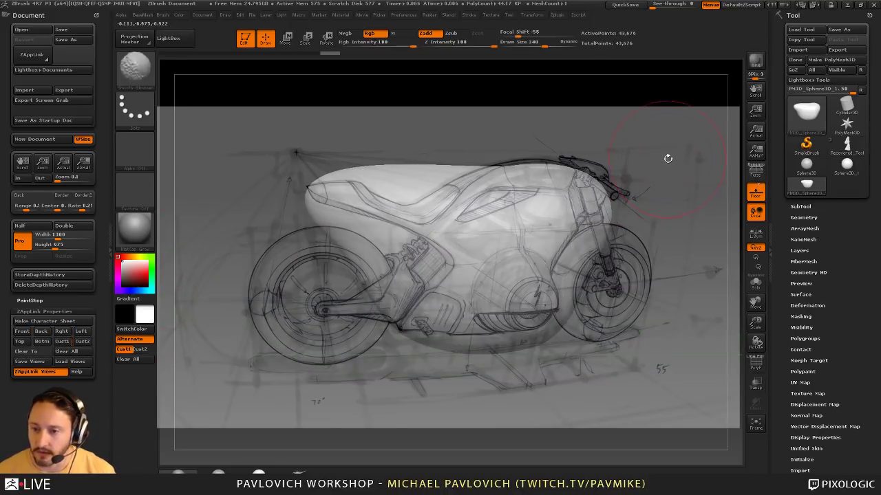
key(shift+z)
key(shift+z)
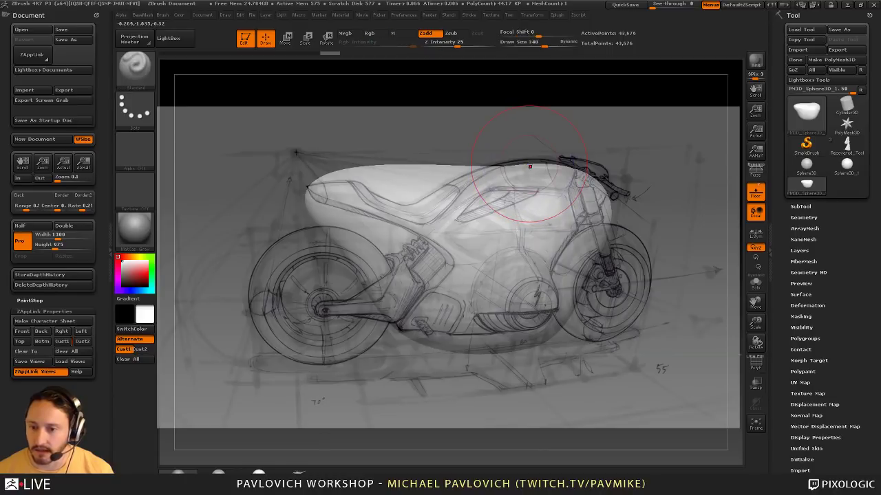
click(63, 342)
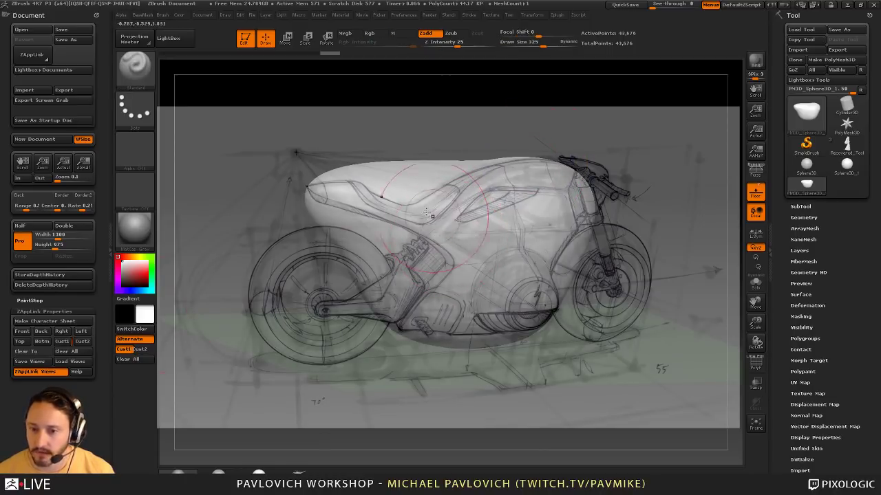
Remesh the body with DynaMesh and paint the motorcycle drawing onto it using Rgb only, with Zadd off
ctrl+drag(415, 111, 447, 142)
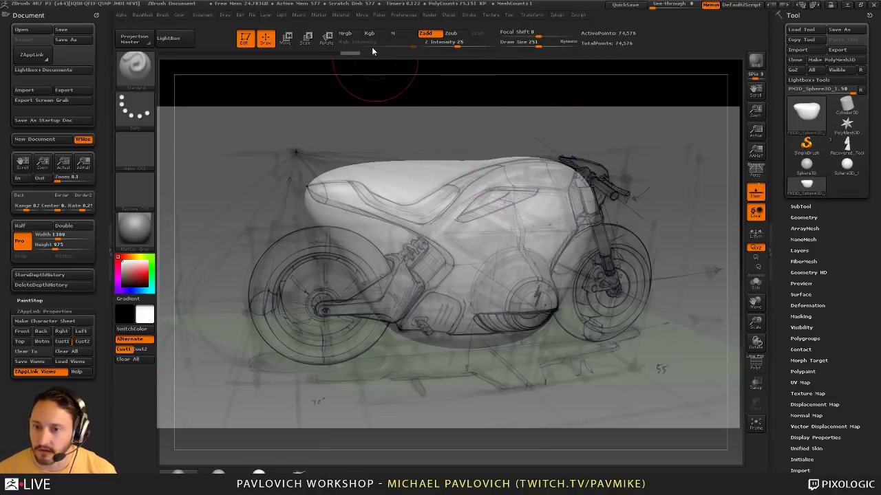
click(369, 33)
click(426, 33)
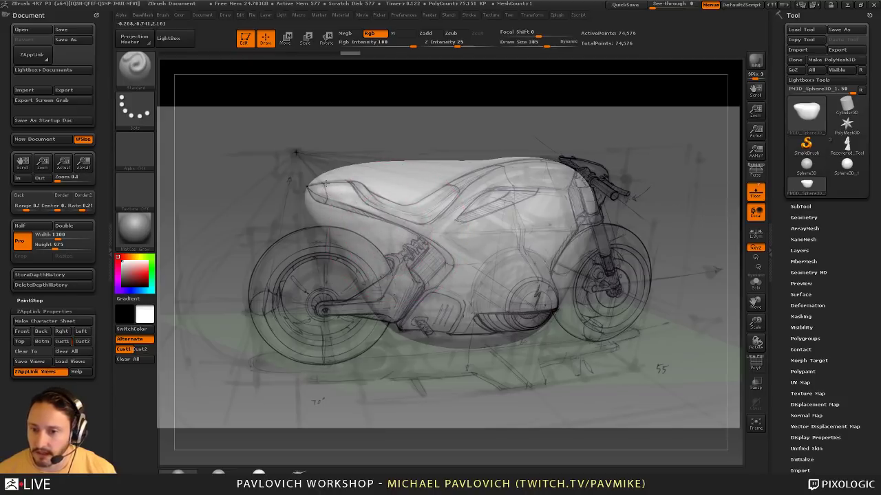
mouse_move(326, 183)
mouse_down()
mouse_move(427, 227)
mouse_move(466, 232)
mouse_up()
mouse_move(524, 245)
mouse_down()
mouse_move(441, 307)
mouse_move(533, 300)
mouse_move(578, 220)
mouse_move(629, 243)
mouse_up()
key(shift+z)
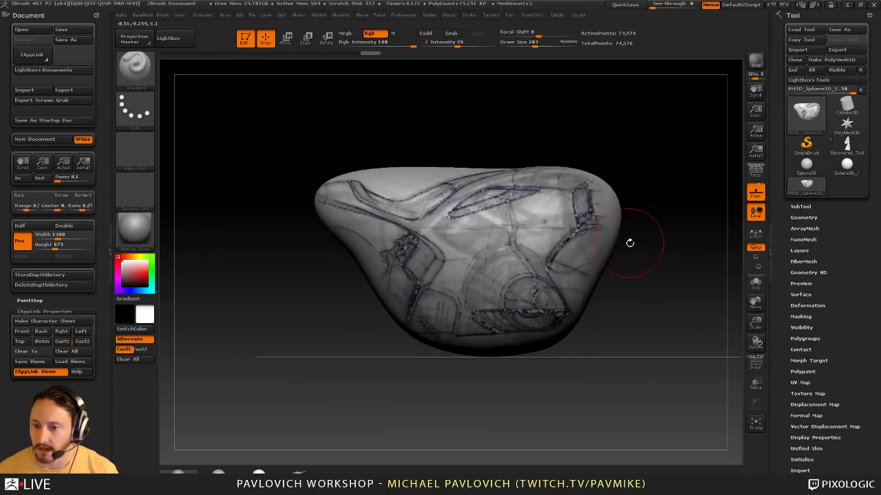
Clip the body along the painted seat and tank top line and along the rear underside with ClipCurve
ctrl+shift+drag(278, 186, 360, 182)
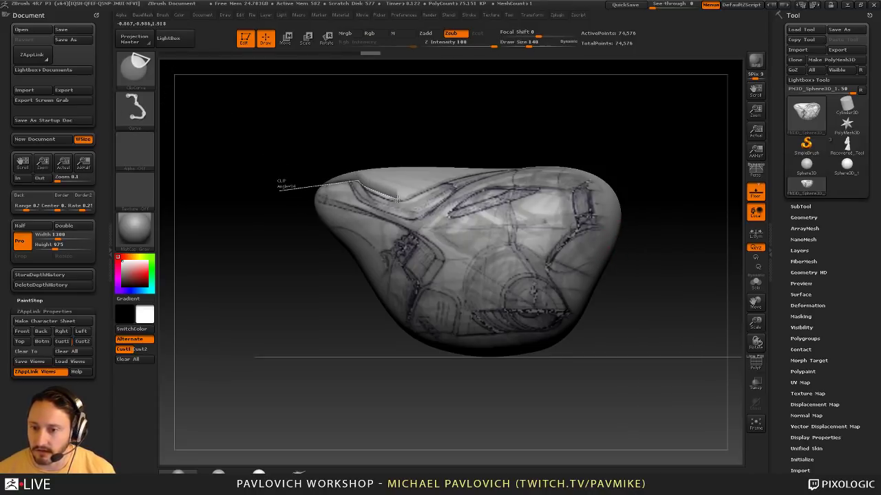
mouse_move(412, 200)
ctrl+shift+mouse_down()
mouse_move(474, 175)
mouse_move(544, 167)
ctrl+shift+mouse_up()
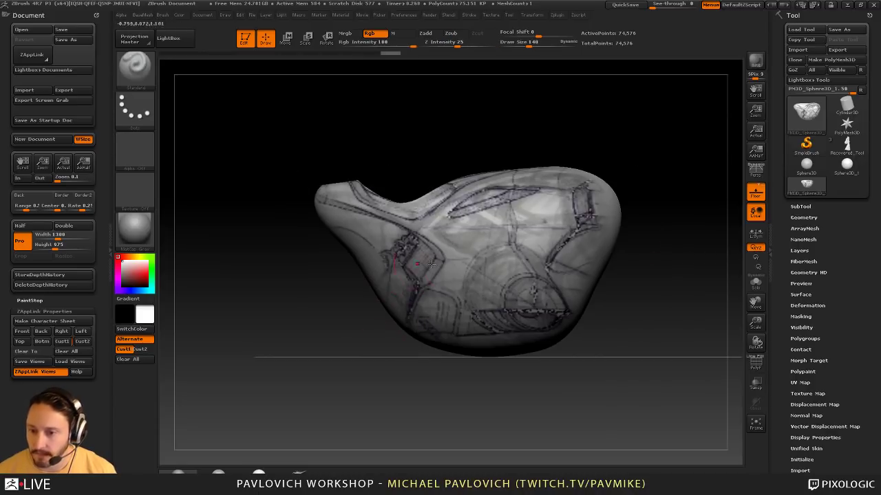
key(ctrl+shift)
mouse_move(389, 382)
ctrl+shift+mouse_down()
mouse_move(428, 265)
mouse_move(399, 220)
mouse_move(277, 185)
ctrl+shift+mouse_up()
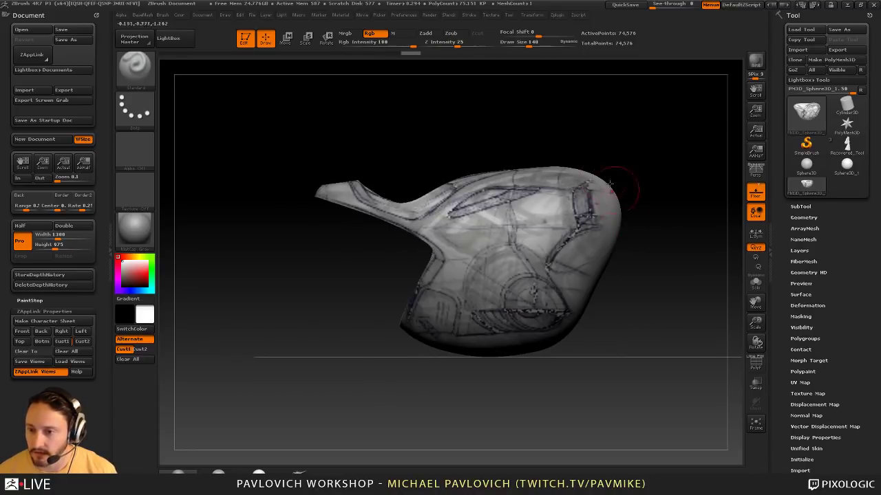
Clip the body's front edge and lower engine outline along the painted drawing lines with ClipCurve
mouse_move(590, 136)
ctrl+shift+mouse_down()
mouse_move(589, 337)
mouse_move(613, 337)
ctrl+shift+mouse_up()
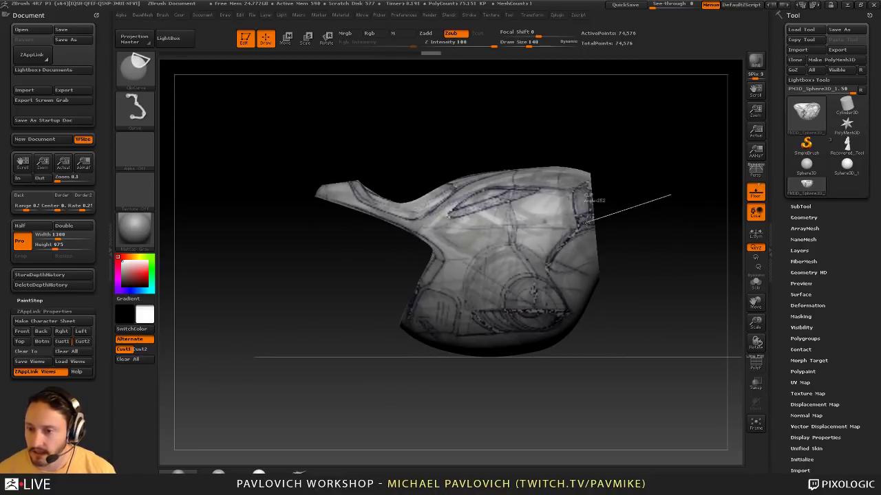
mouse_move(586, 222)
ctrl+shift+mouse_down()
mouse_move(548, 266)
mouse_move(593, 365)
mouse_move(610, 360)
ctrl+shift+mouse_up()
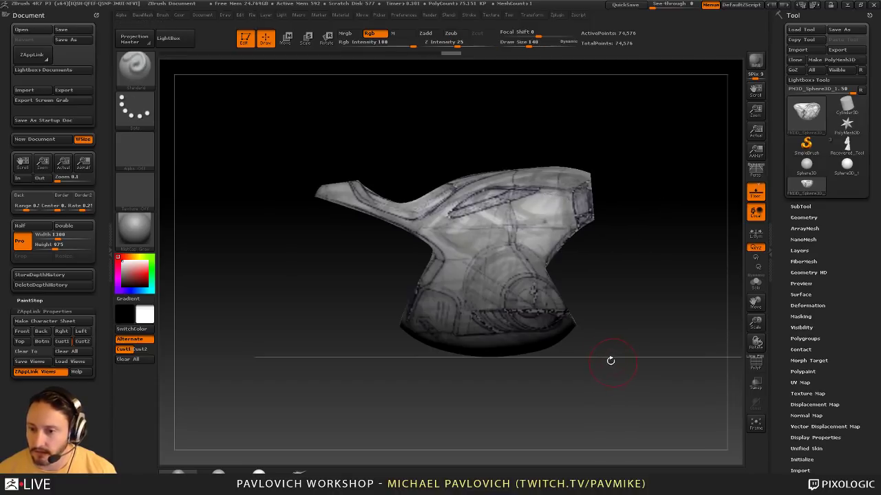
ctrl+shift+drag(623, 309, 478, 310)
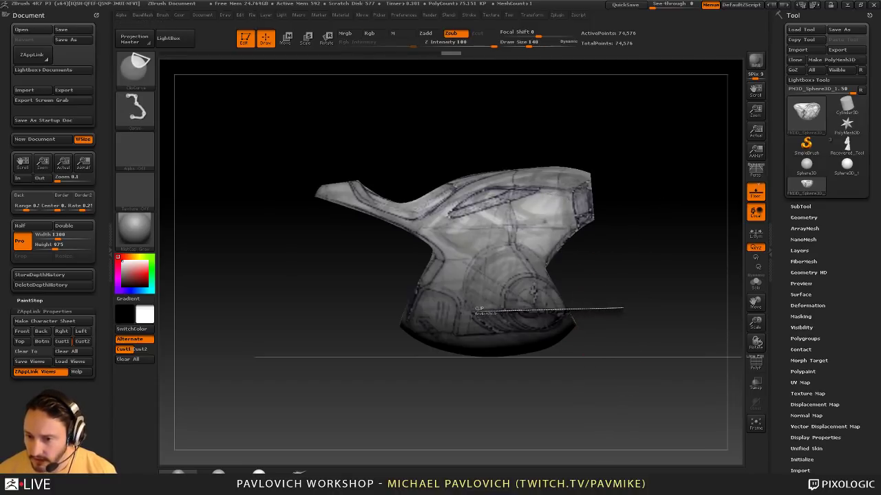
ctrl+shift+drag(454, 387, 455, 385)
ctrl+shift+drag(543, 344, 449, 341)
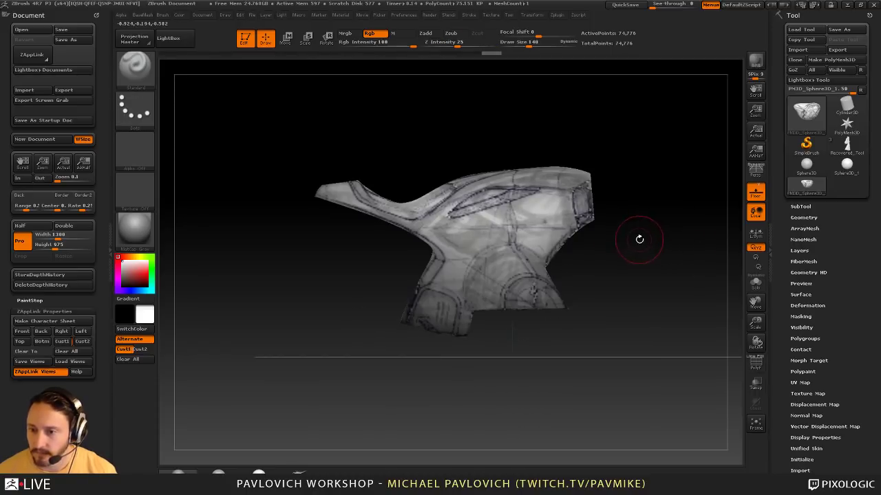
Use a Transpose Move line on the clipped body from the front view and return to Draw mode
drag(639, 238, 667, 245)
alt+drag(433, 176, 550, 205)
key(w)
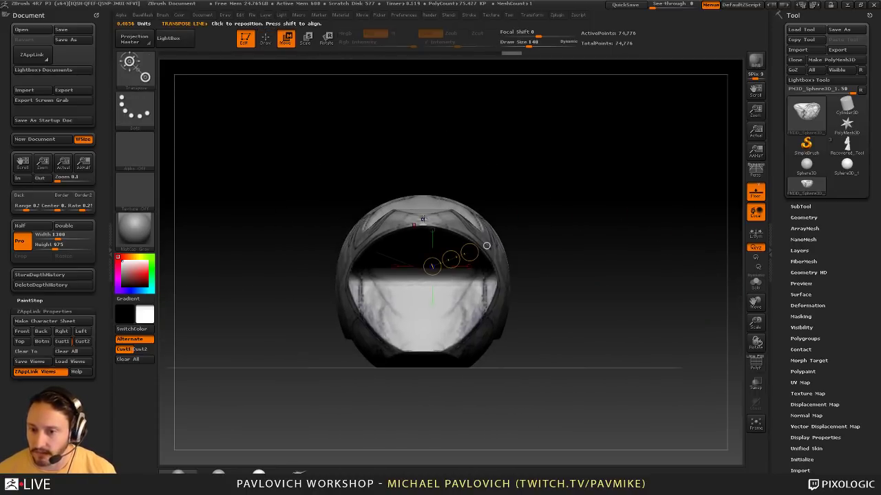
mouse_move(425, 218)
shift+mouse_down()
mouse_move(570, 219)
mouse_move(496, 215)
mouse_move(581, 161)
mouse_move(656, 175)
mouse_move(721, 285)
shift+mouse_up()
key(q)
Inspect the clipped body's mesh from several angles with the polyframe displayed
click(754, 363)
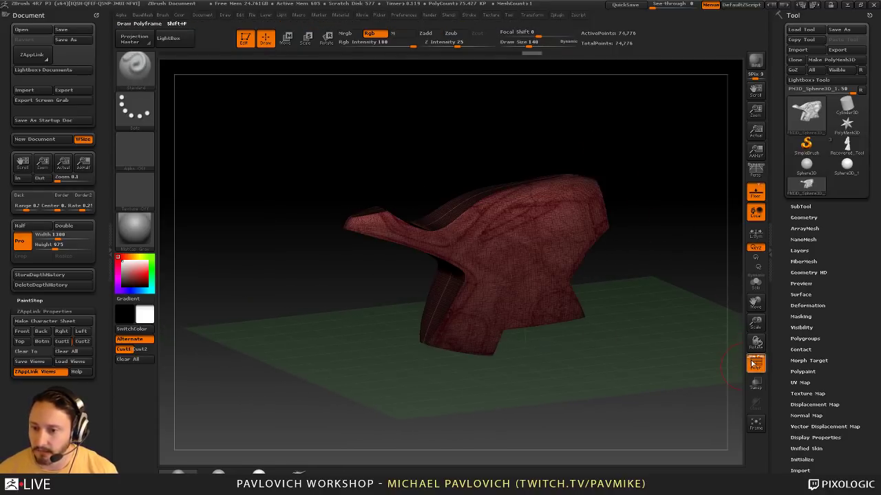
mouse_move(717, 333)
mouse_down()
mouse_move(726, 335)
mouse_move(702, 302)
mouse_up()
key(shift+f)
Show the Spotlight drawing, recall the stored Custom 1 view and turn on perspective with the body lined up to the sketch
key(shift+z)
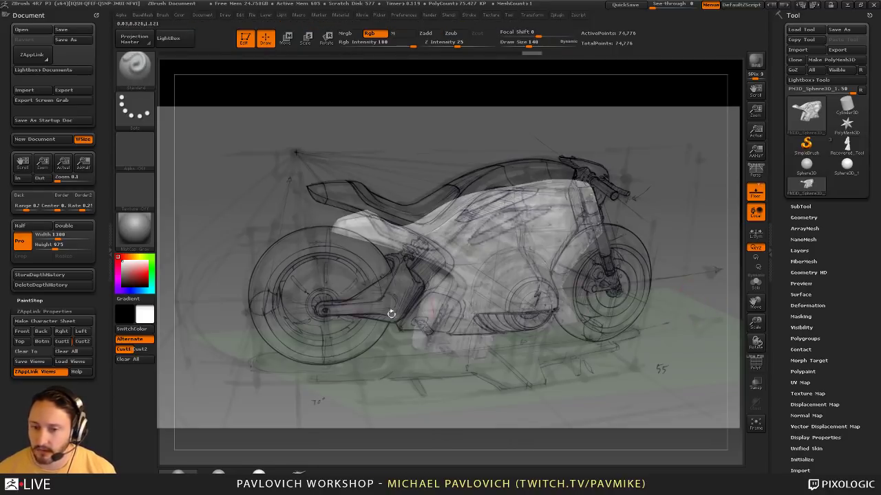
click(62, 332)
drag(421, 195, 513, 186)
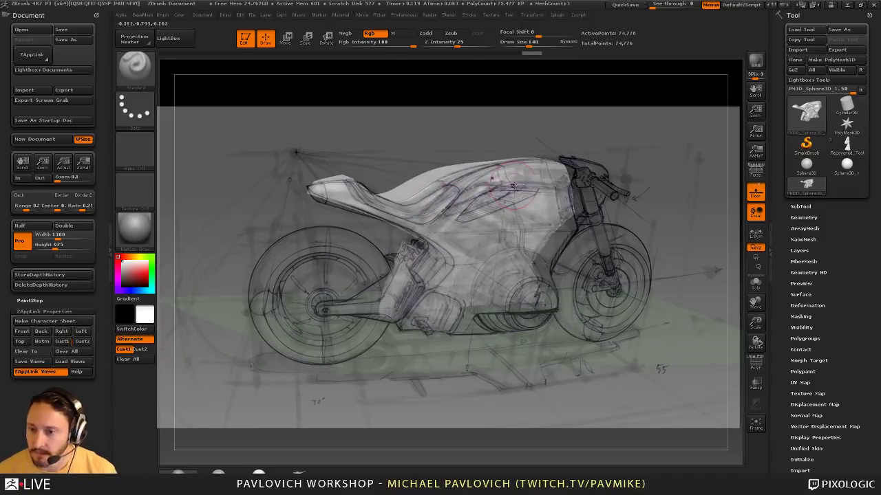
key(p)
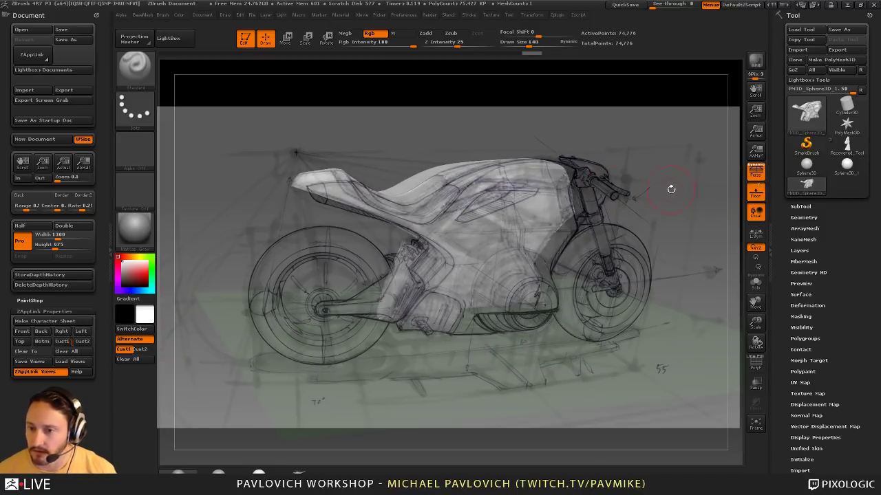
key(p)
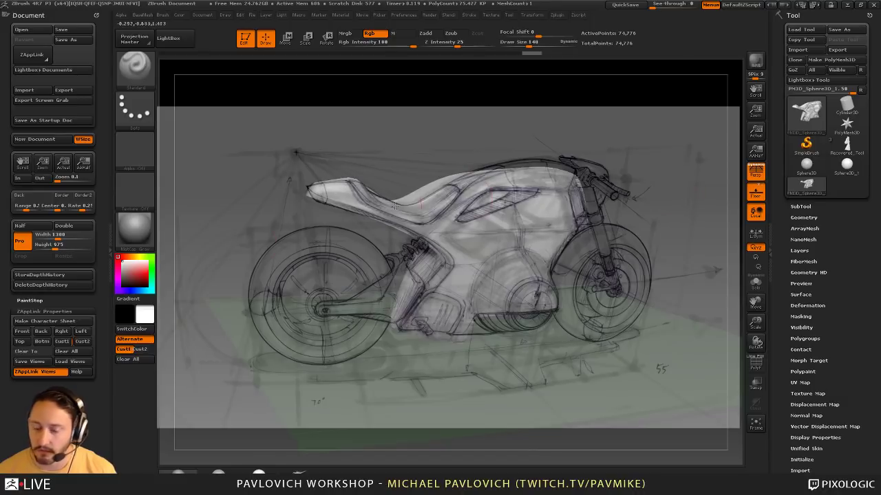
Clear all stored ZAppLink views and store the current perspective view as Custom 1
click(66, 351)
click(421, 136)
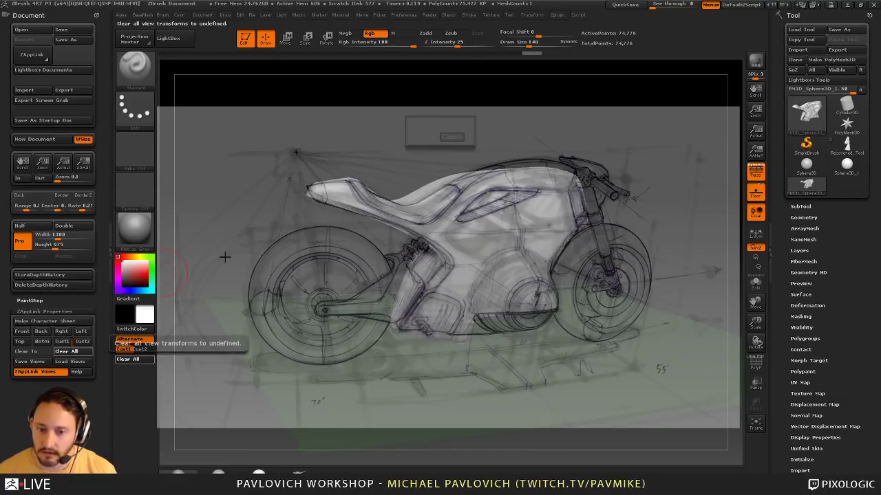
click(63, 342)
Push the body's tank top, front edge and engine underside to the drawing lines with a large Move brush
key(b)
key(m)
key(v)
drag(440, 183, 448, 190)
key(bracketright)
drag(512, 175, 542, 160)
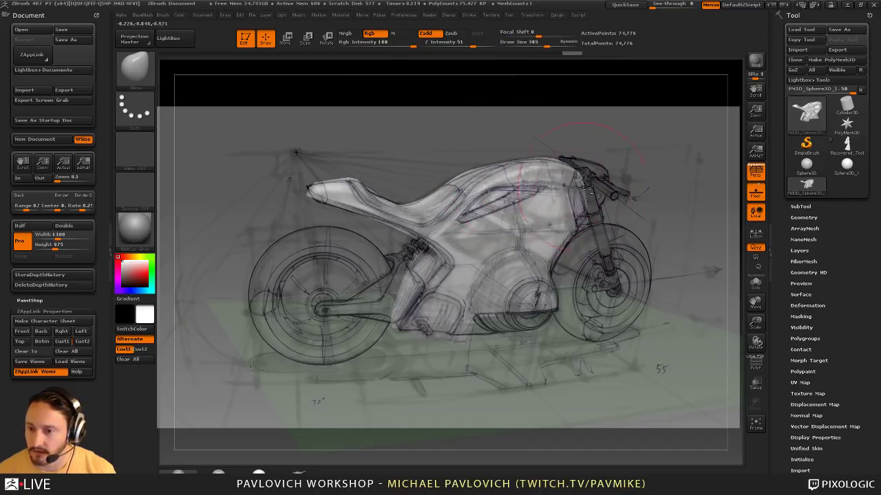
drag(584, 187, 579, 190)
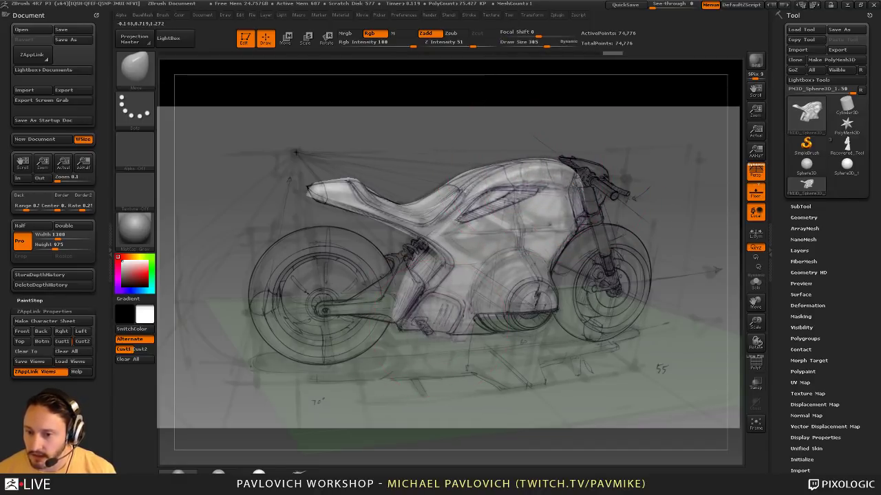
drag(458, 328, 463, 328)
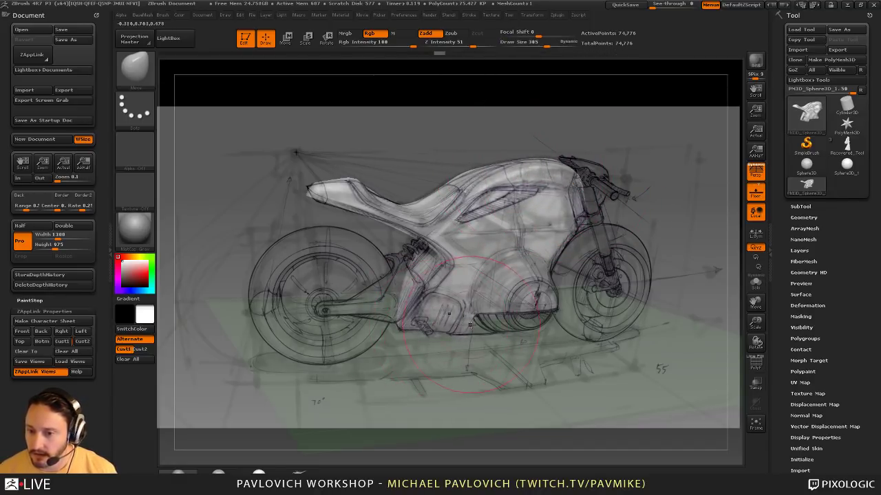
Nudge the body's rear edge and tail tip to the drawing with a smaller Move brush, then hide the drawing
key(bracketleft)
drag(423, 269, 418, 265)
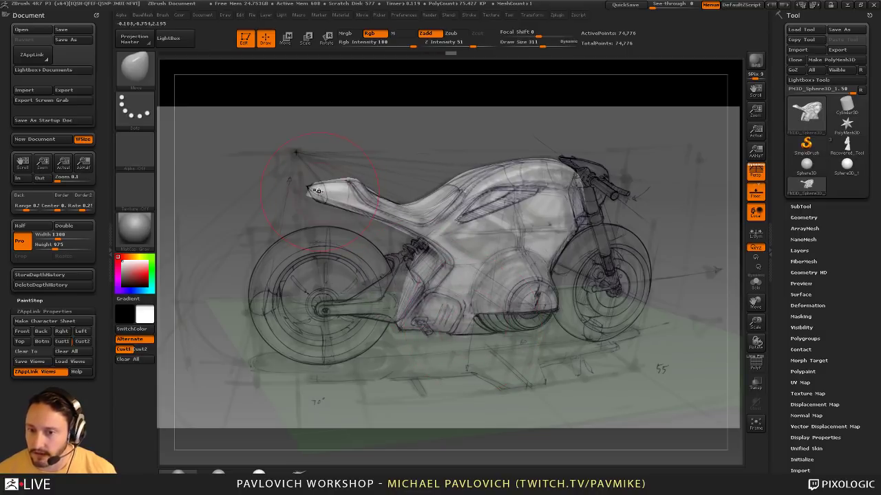
drag(331, 189, 322, 193)
key(s)
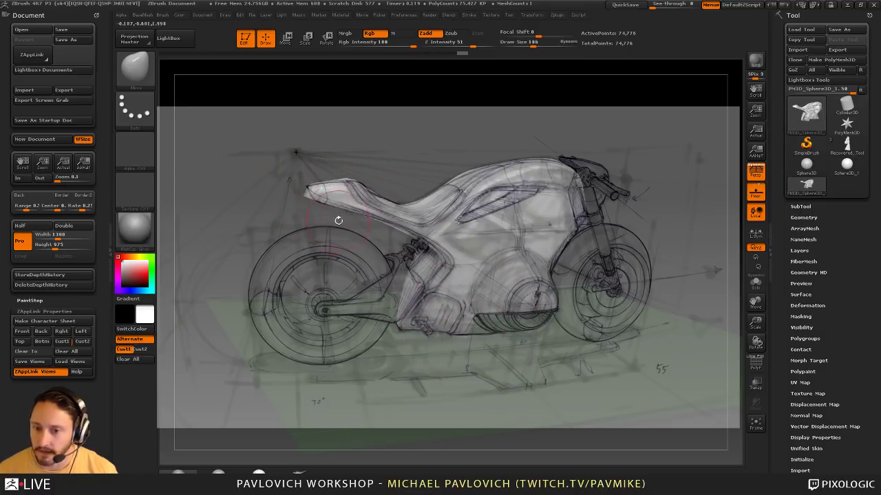
key(shift+z)
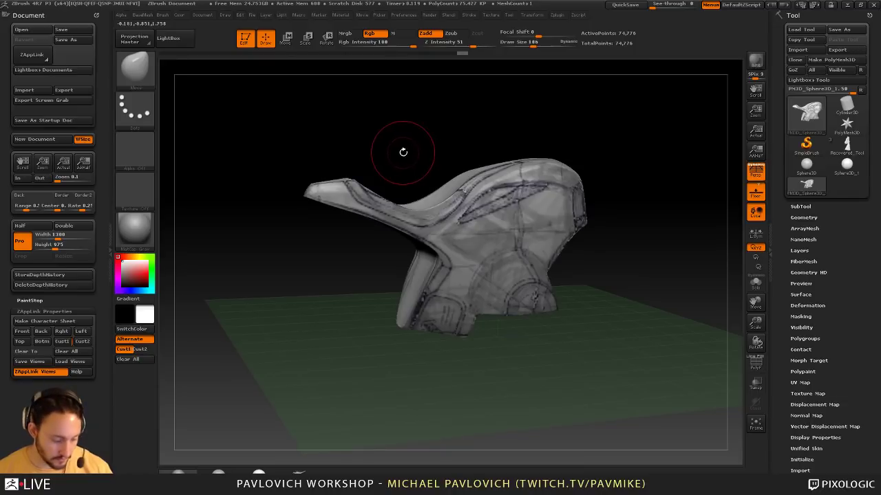
Select the TrimDynamic brush, turn off the subtool's polypaint display and remesh the body with DynaMesh
key(b)
key(t)
key(d)
drag(399, 150, 320, 197)
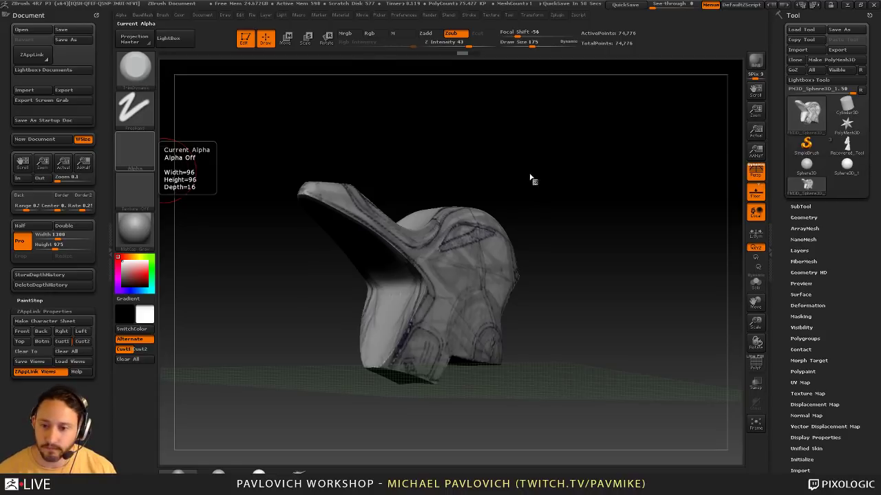
drag(529, 179, 578, 143)
shift+click(800, 206)
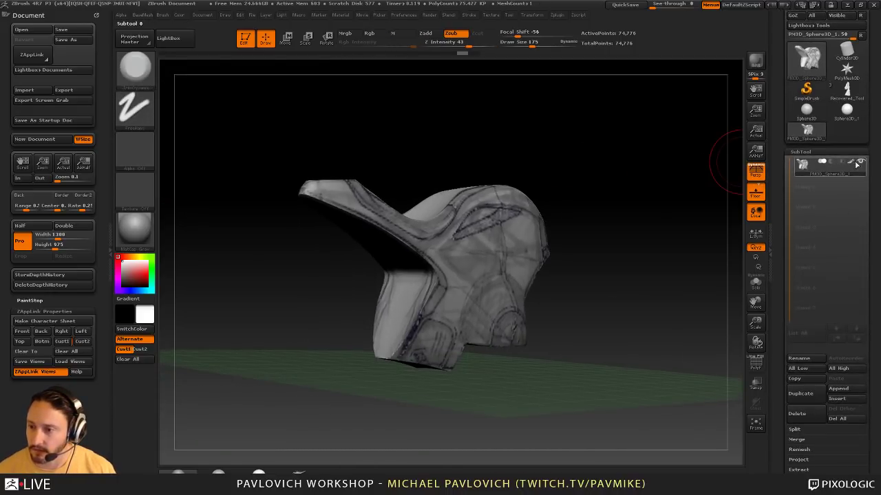
click(852, 163)
mouse_move(566, 201)
mouse_down()
mouse_move(593, 140)
mouse_move(613, 168)
mouse_up()
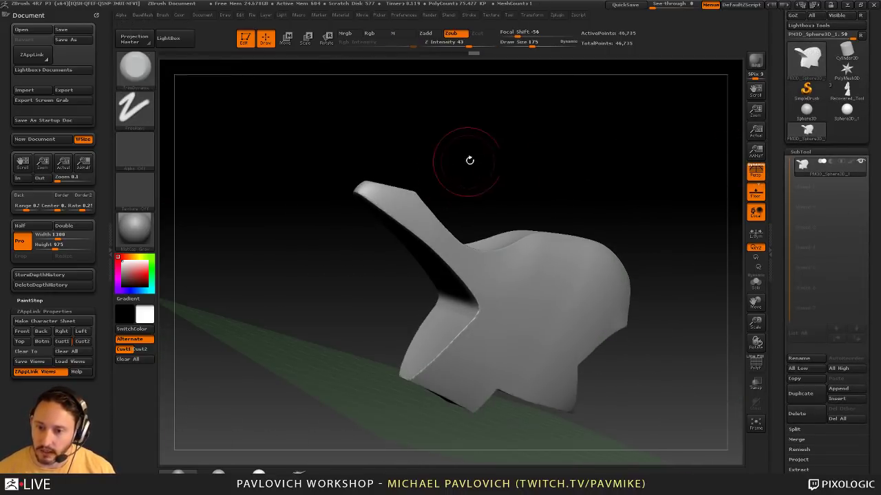
Bevel the edges along the tail and its underside with TrimDynamic strokes
drag(513, 145, 427, 173)
drag(373, 170, 339, 186)
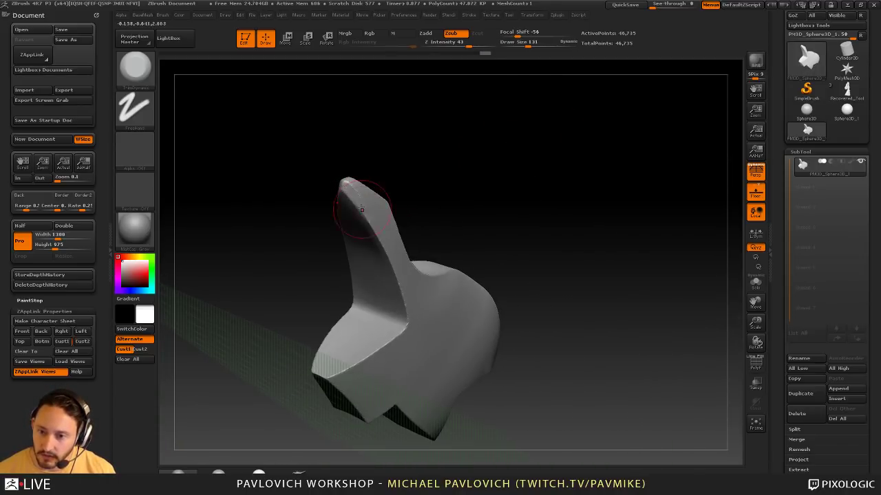
drag(483, 217, 483, 158)
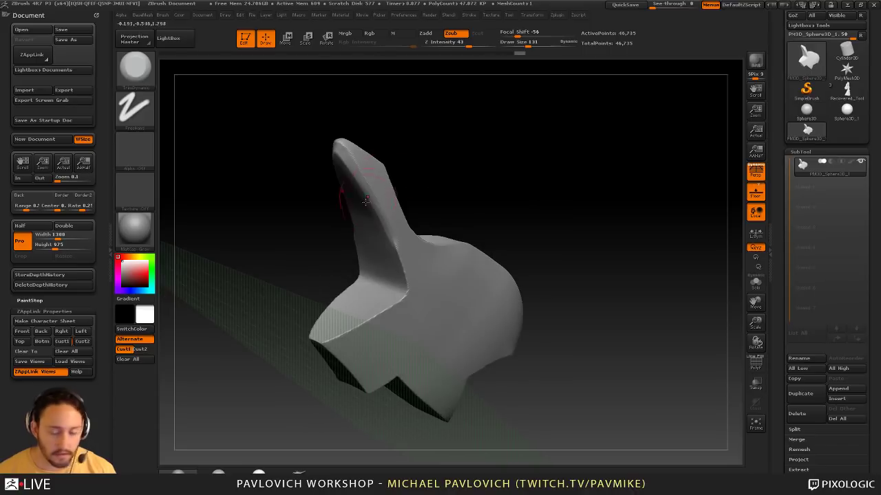
drag(564, 275, 524, 207)
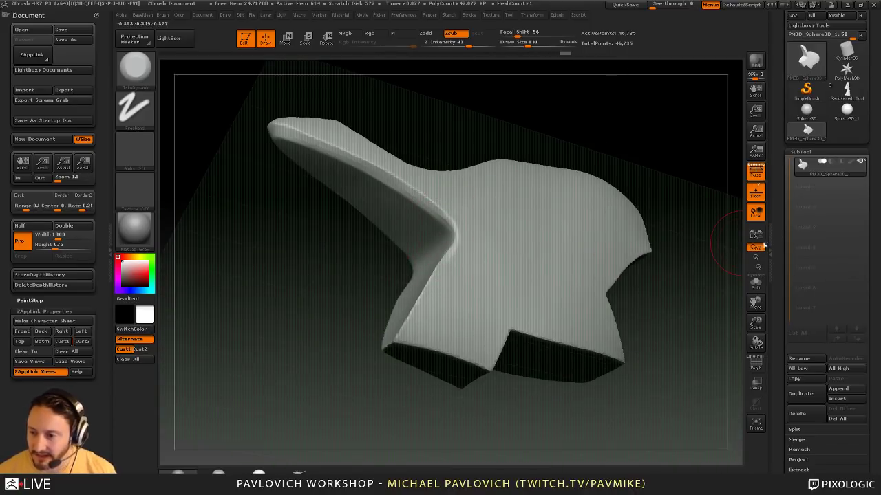
Turn off the floor grid and compare the body with perspective off and on, leaving perspective on
click(755, 172)
drag(695, 199, 616, 213)
click(755, 197)
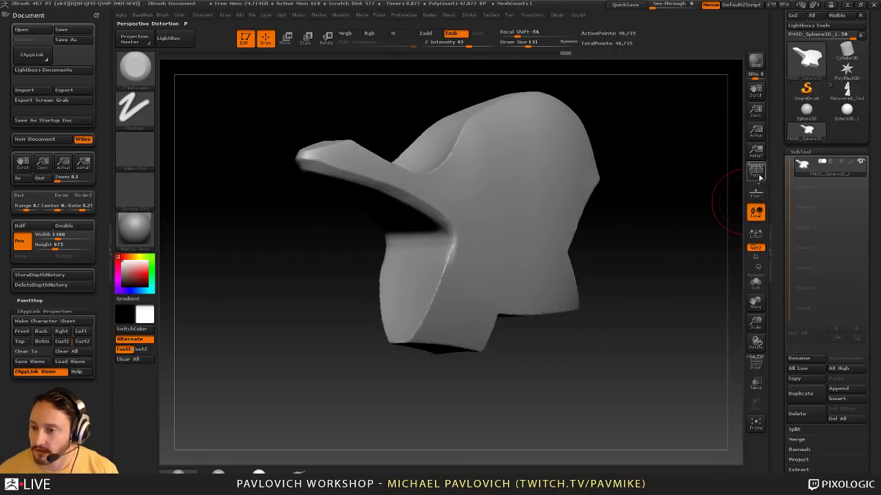
click(760, 177)
drag(702, 199, 702, 213)
Bevel the body's rear vertical edge down to its lower corner with a smaller TrimDynamic brush
drag(452, 247, 412, 341)
key(bracketleft)
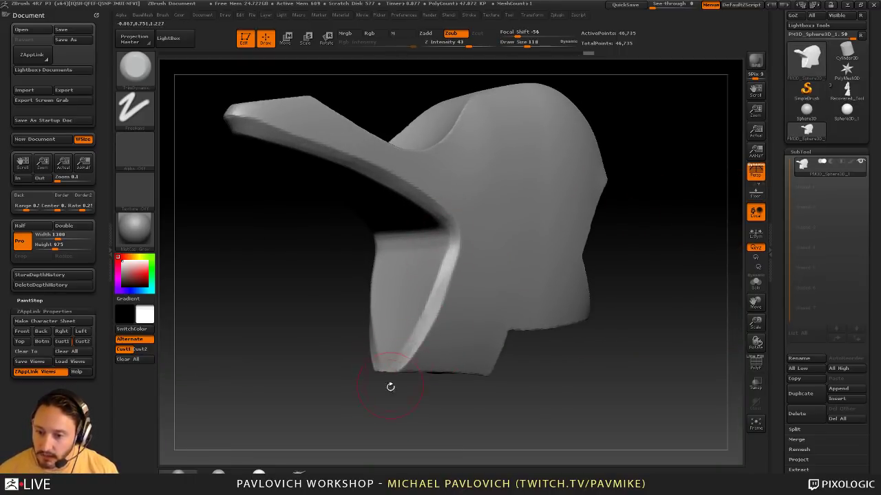
drag(391, 386, 384, 298)
mouse_move(380, 336)
mouse_down()
mouse_move(407, 335)
mouse_move(394, 332)
mouse_up()
drag(592, 232, 622, 228)
mouse_move(589, 264)
mouse_down()
mouse_move(569, 249)
mouse_move(585, 266)
mouse_move(574, 269)
mouse_move(603, 266)
mouse_up()
Recall the Custom 1 view with the drawing shown and paint the drawing onto the body using an enlarged Standard brush in Rgb mode
key(alt+Tab)
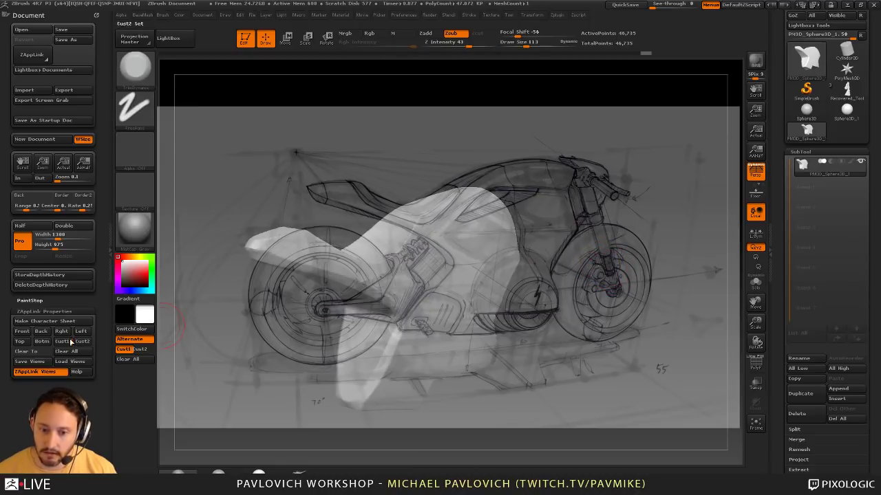
click(66, 342)
key(b)
key(s)
key(t)
key(s)
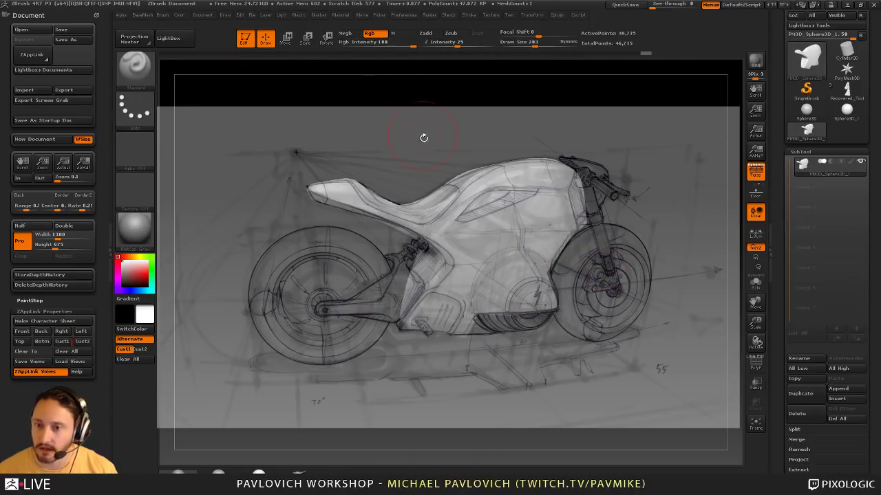
key(bracketright)
key(bracketright)
key(bracketleft)
mouse_move(314, 186)
mouse_down()
mouse_move(499, 175)
mouse_move(537, 248)
mouse_move(420, 323)
mouse_move(566, 272)
mouse_up()
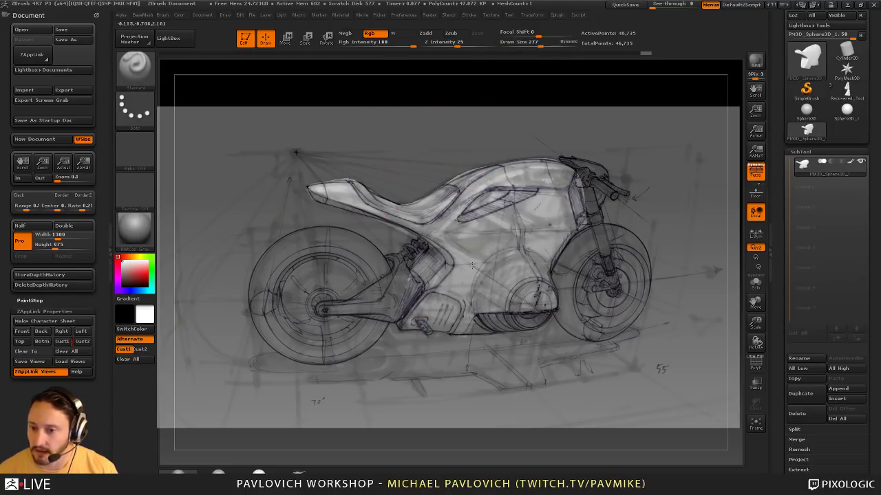
Hide the drawing and lighten the painted lines by filling the body with white at Rgb Intensity 10
key(shift+z)
key(s)
drag(606, 222, 585, 223)
alt+drag(611, 222, 581, 265)
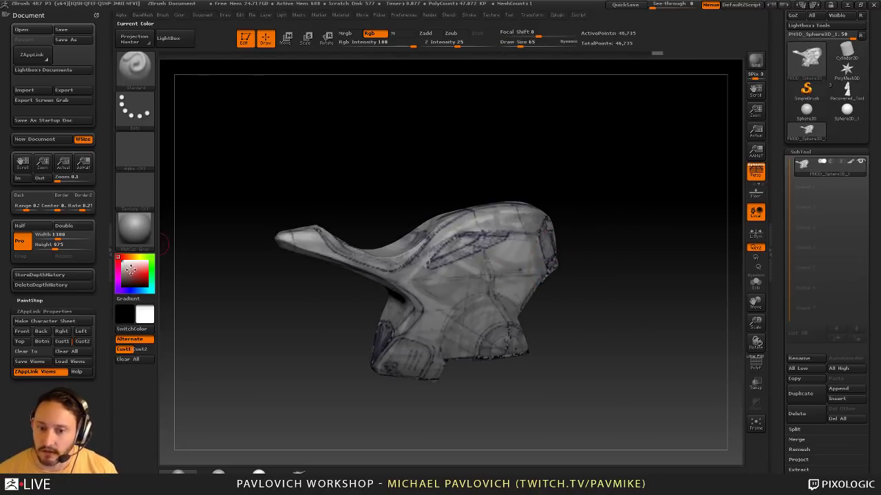
click(363, 43)
text(10)
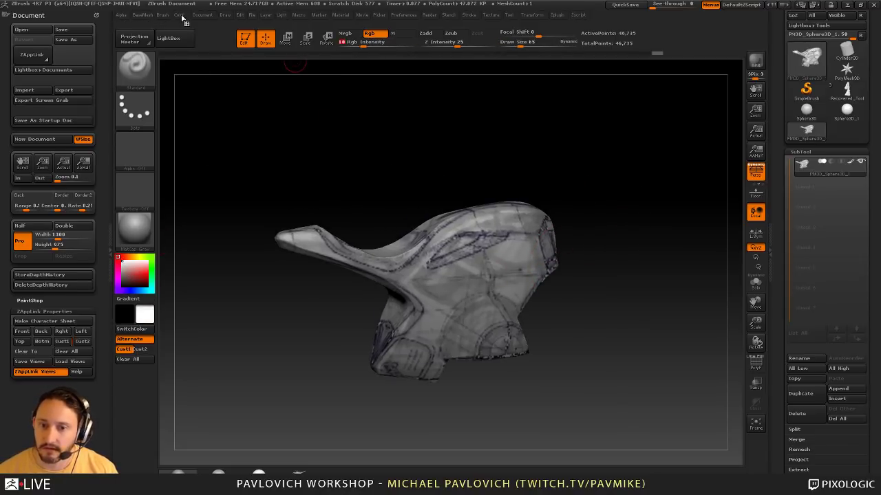
click(181, 17)
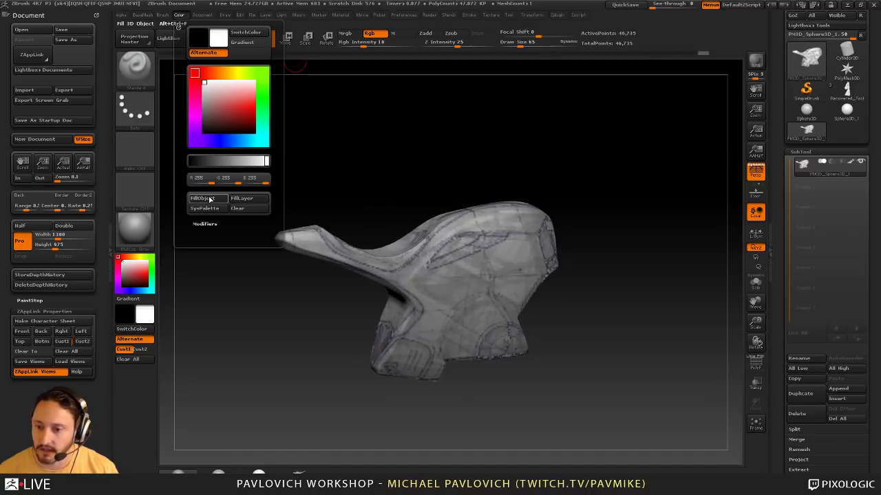
click(210, 200)
drag(592, 230, 652, 227)
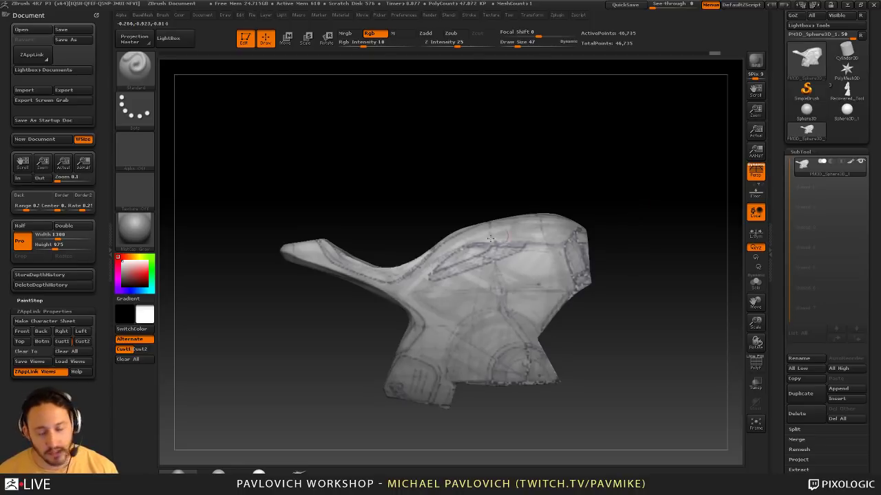
Turn off perspective and outline the painted vent panel on the tank's side with Topology brush curves
alt+drag(690, 222, 605, 274)
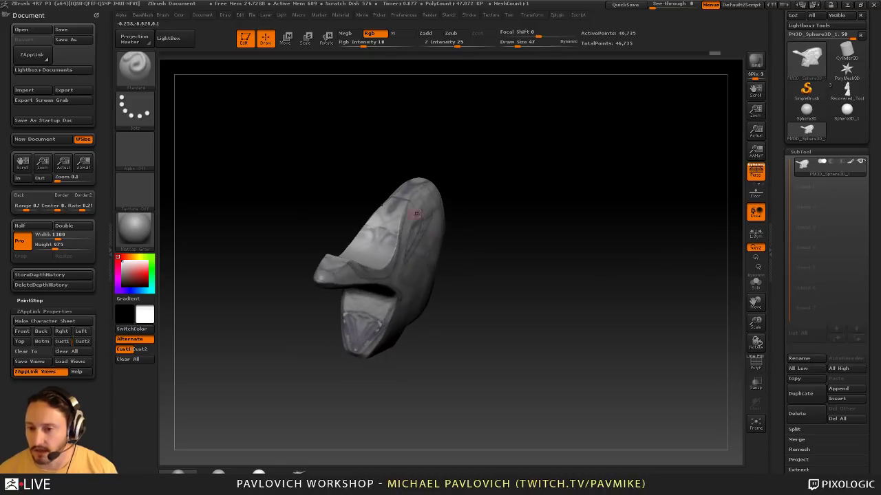
drag(482, 191, 564, 227)
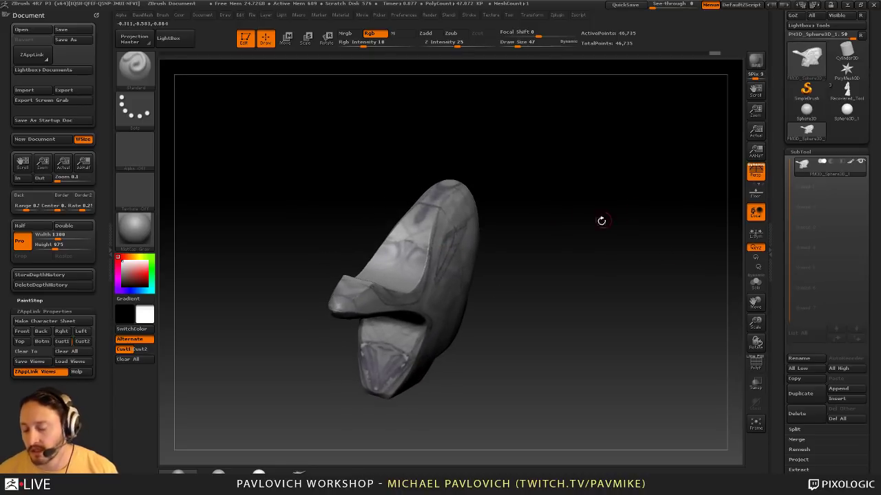
drag(641, 234, 578, 168)
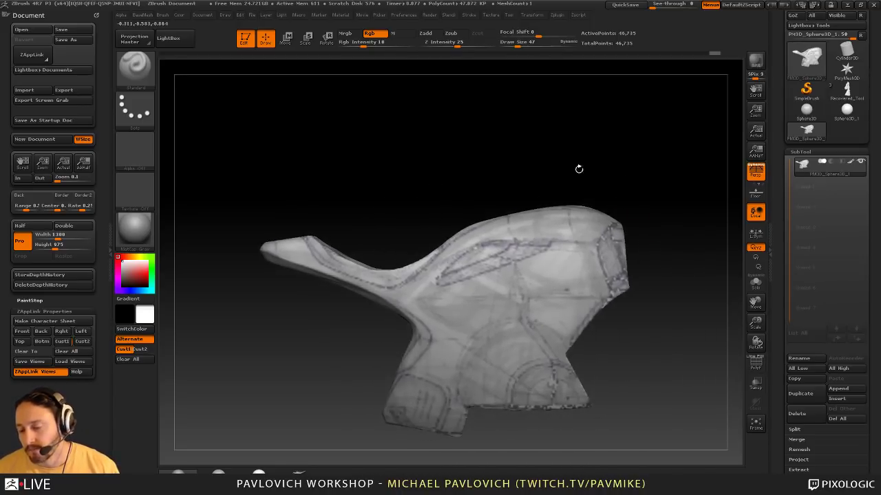
click(755, 174)
drag(655, 218, 678, 205)
key(b)
key(t)
key(o)
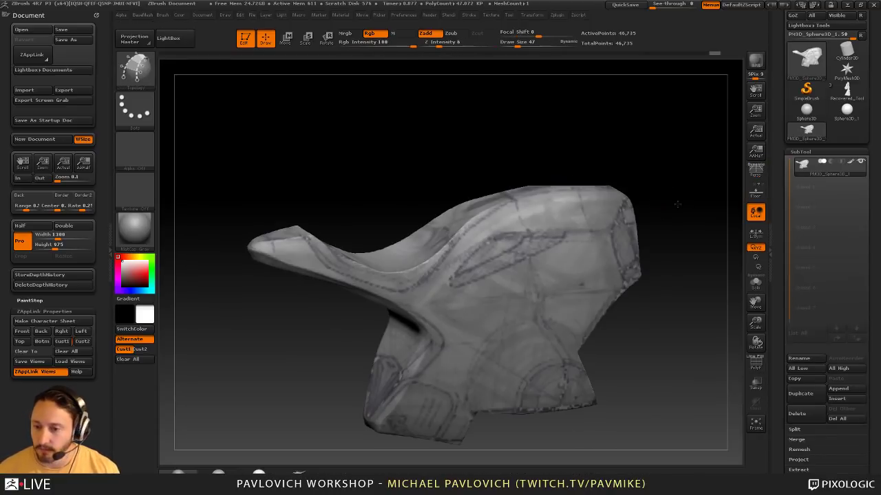
drag(506, 221, 540, 230)
drag(535, 285, 536, 284)
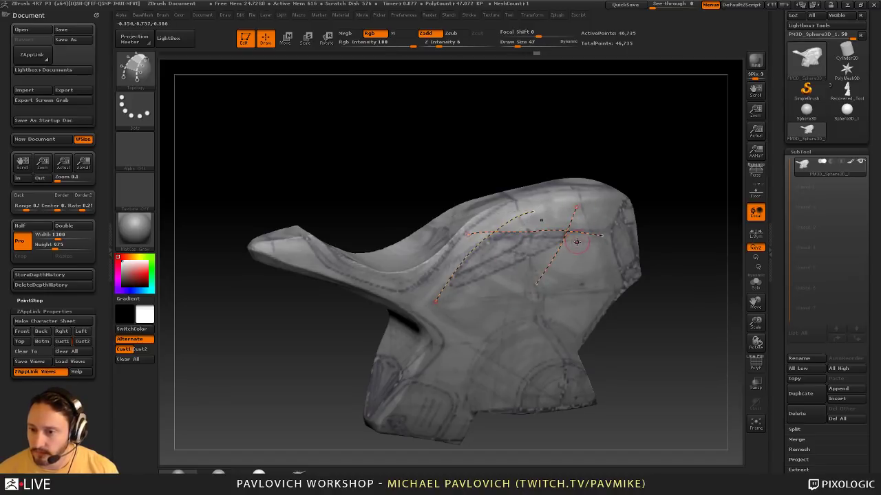
drag(441, 286, 414, 277)
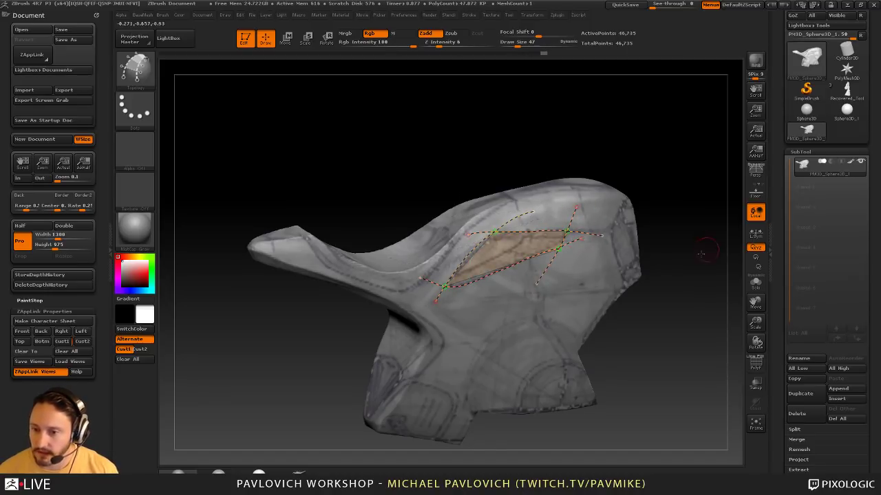
Add cross curves over the vent panel outline with the Topology brush and generate the panel mesh from them
drag(702, 252, 652, 239)
drag(410, 276, 448, 338)
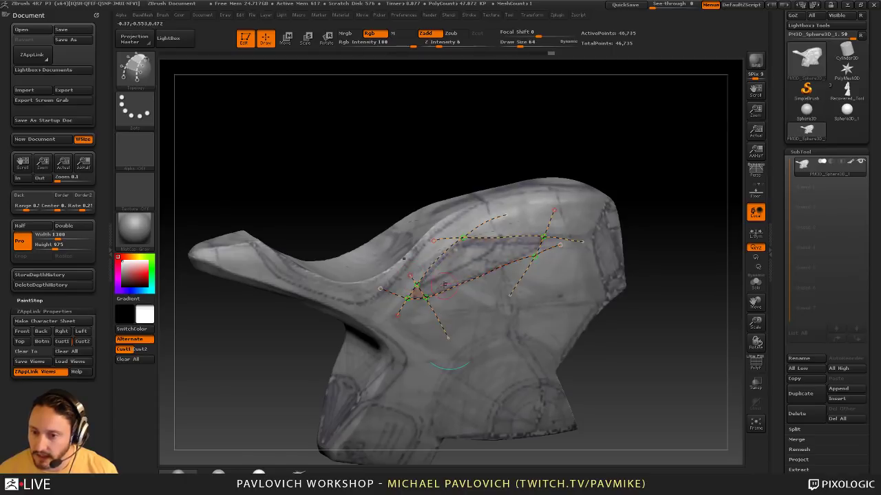
drag(426, 258, 470, 335)
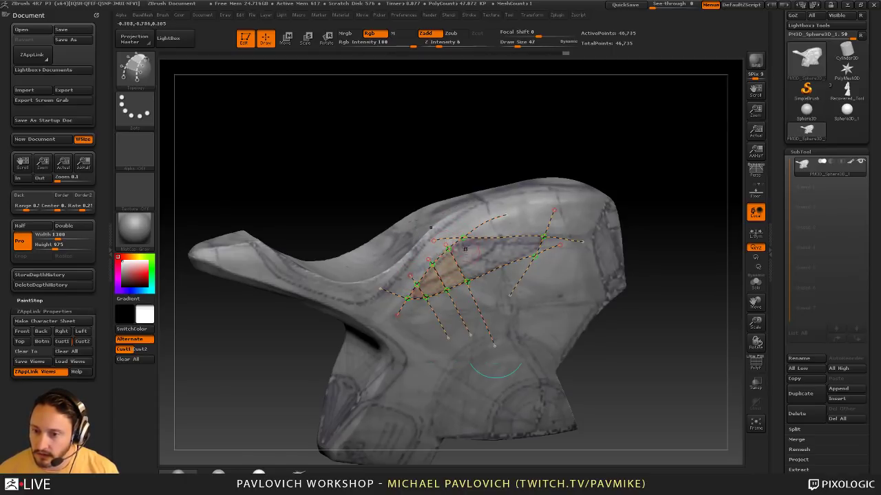
drag(463, 238, 486, 303)
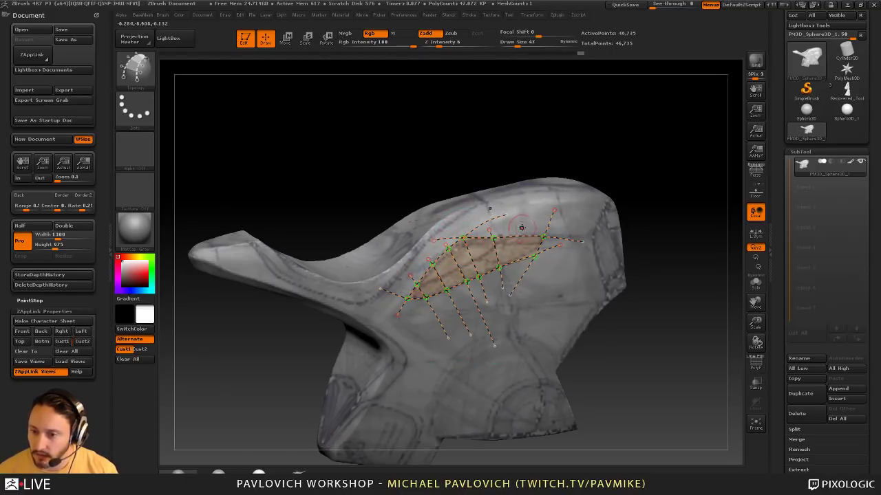
drag(652, 301, 623, 291)
click(585, 268)
Separate the new vent panel geometry from the body with Split Masked Points and show only the panel subtool
drag(681, 212, 693, 245)
key(1)
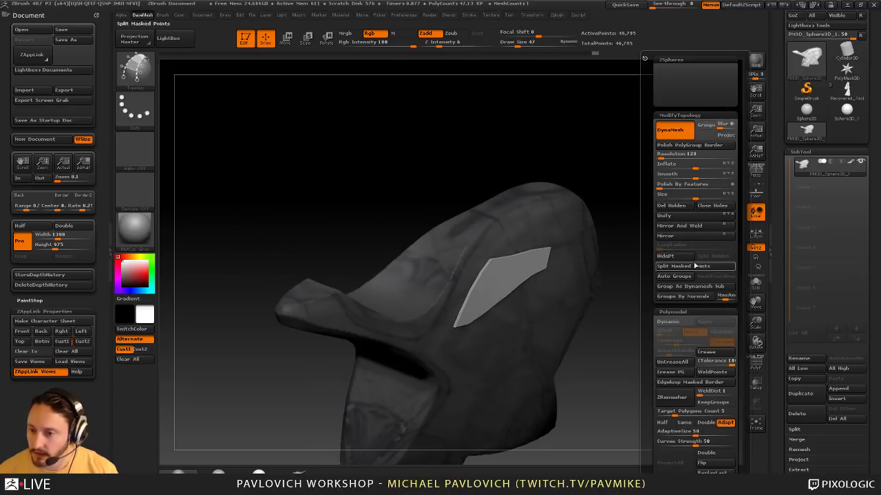
click(667, 264)
click(756, 282)
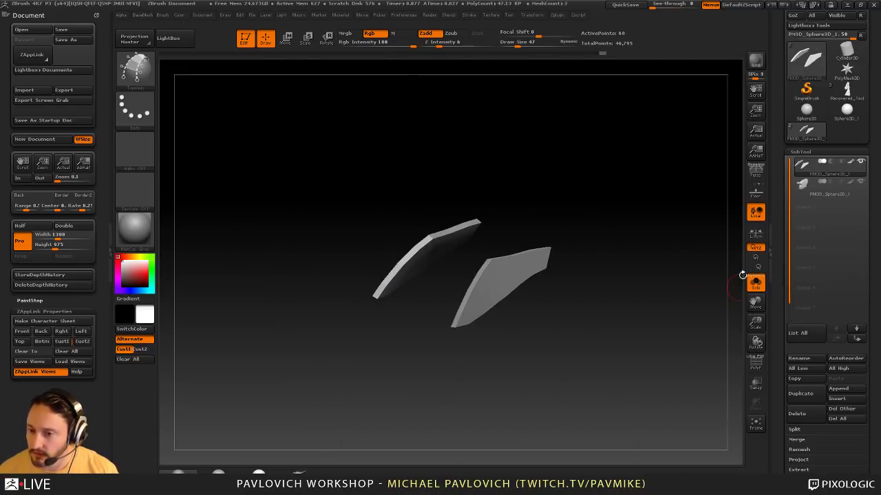
drag(735, 282, 668, 289)
Hide the mirrored panel on the far side with a selection rectangle and delete the hidden geometry
key(3)
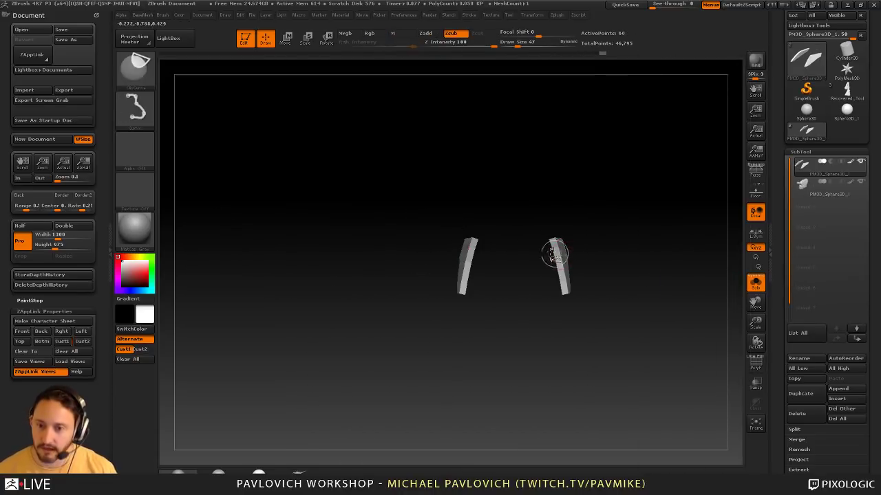
ctrl+shift+click(149, 77)
ctrl+shift+click(233, 87)
mouse_move(347, 153)
ctrl+alt+shift+mouse_down()
mouse_move(471, 346)
mouse_move(492, 346)
ctrl+alt+shift+mouse_up()
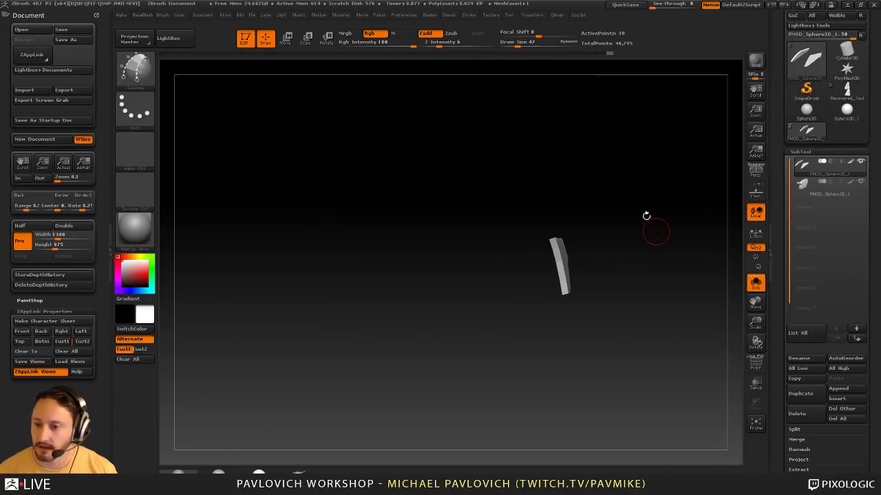
key(1)
click(640, 208)
mouse_move(604, 226)
alt+mouse_down()
mouse_move(572, 228)
mouse_move(594, 255)
mouse_move(594, 233)
alt+mouse_up()
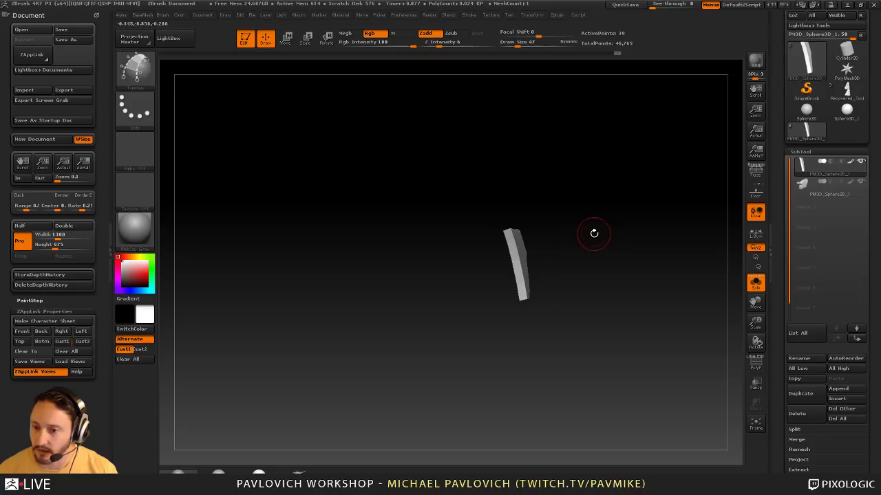
Isolate the panel's outer face, flatten it against a slanted ClipCurve line, and show the whole panel again
ctrl+shift+click(524, 248)
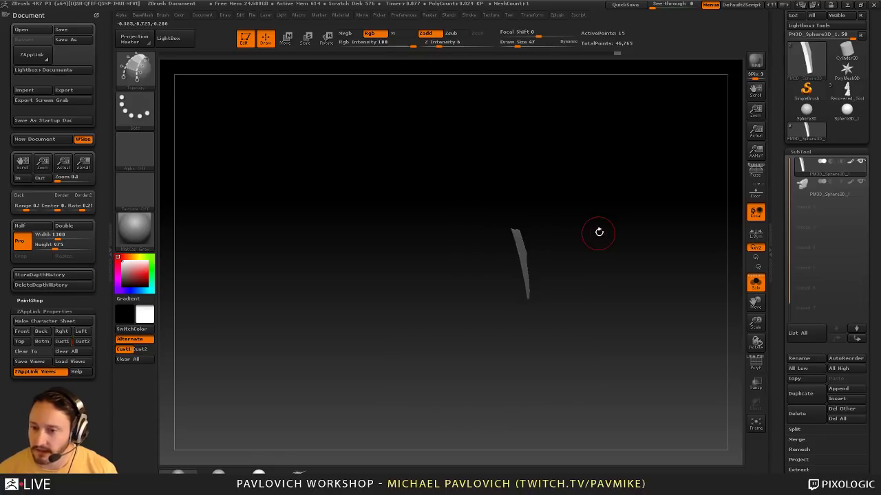
click(162, 82)
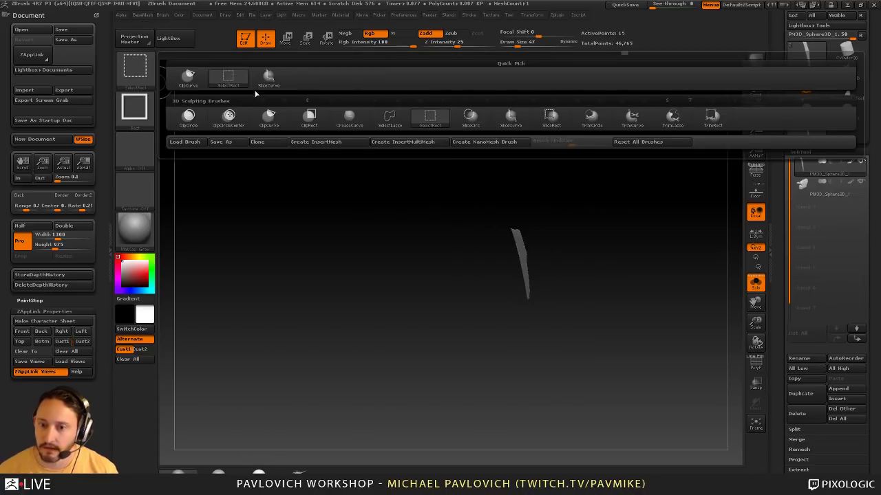
click(511, 118)
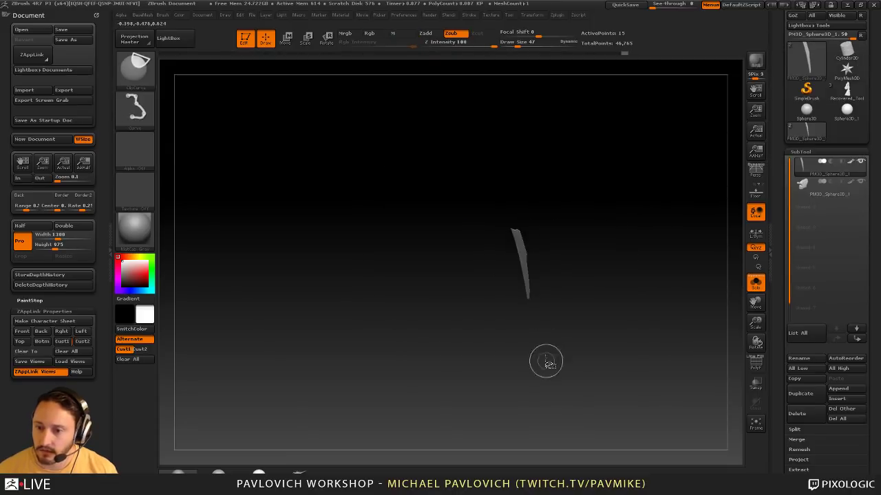
ctrl+shift+drag(556, 339, 506, 159)
ctrl+shift+click(645, 203)
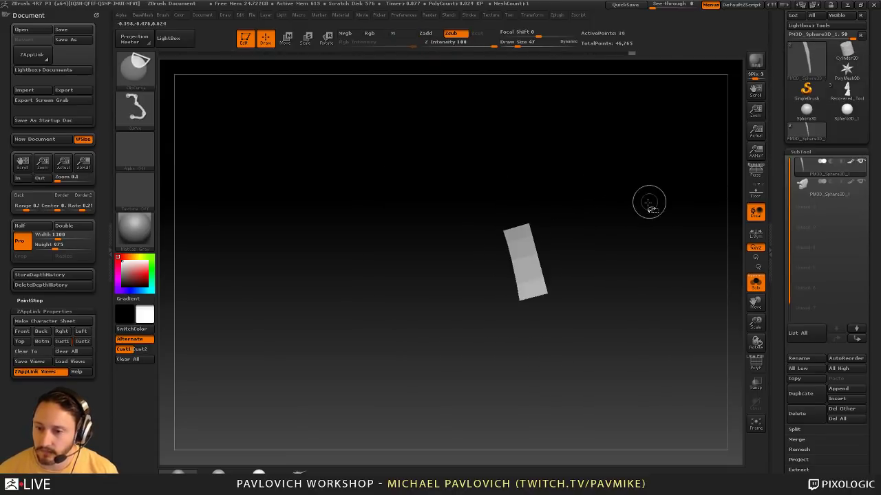
Flatten the panel's inner side with ClipCurve lines running parallel to the flattened outer face
mouse_move(652, 211)
mouse_down()
mouse_move(627, 221)
mouse_move(646, 225)
mouse_up()
mouse_move(547, 241)
mouse_down()
mouse_move(605, 232)
mouse_move(616, 240)
mouse_move(634, 233)
mouse_move(643, 209)
mouse_up()
ctrl+shift+click(540, 251)
ctrl+click(640, 230)
ctrl+shift+click(641, 215)
ctrl+click(649, 203)
ctrl+shift+drag(549, 368, 497, 177)
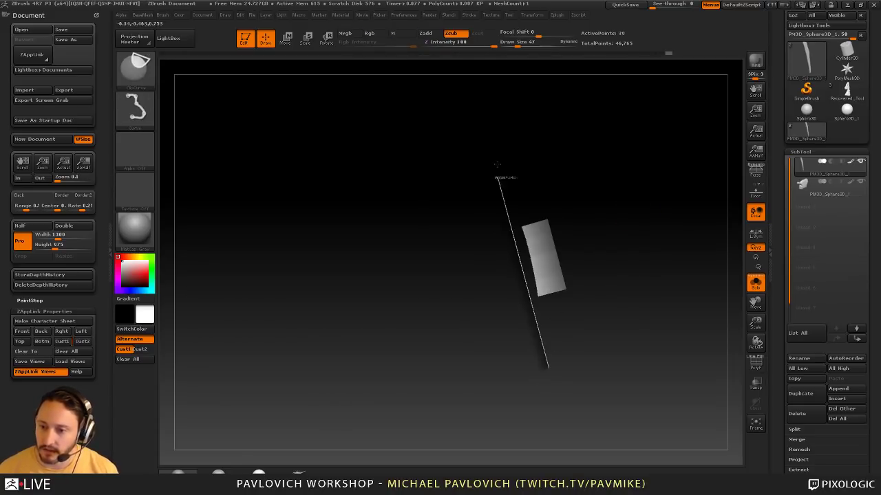
ctrl+shift+drag(517, 242, 566, 400)
mouse_move(507, 173)
ctrl+shift+mouse_down()
mouse_move(518, 183)
mouse_move(562, 384)
ctrl+shift+mouse_up()
shift+drag(647, 257, 676, 266)
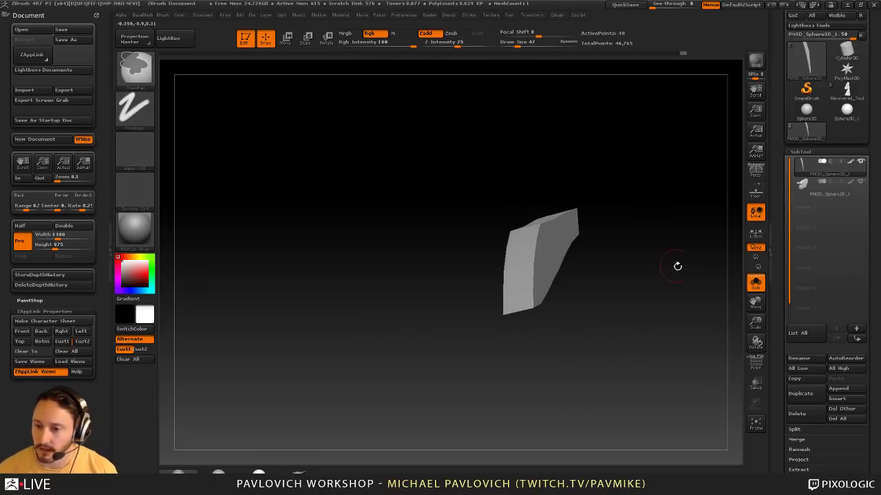
shift+drag(687, 306, 657, 300)
Show the body again, rotate the panel upright with Transpose, and move it slightly outward from the body's side
click(756, 283)
mouse_move(688, 268)
mouse_down()
mouse_move(709, 269)
mouse_move(674, 274)
mouse_up()
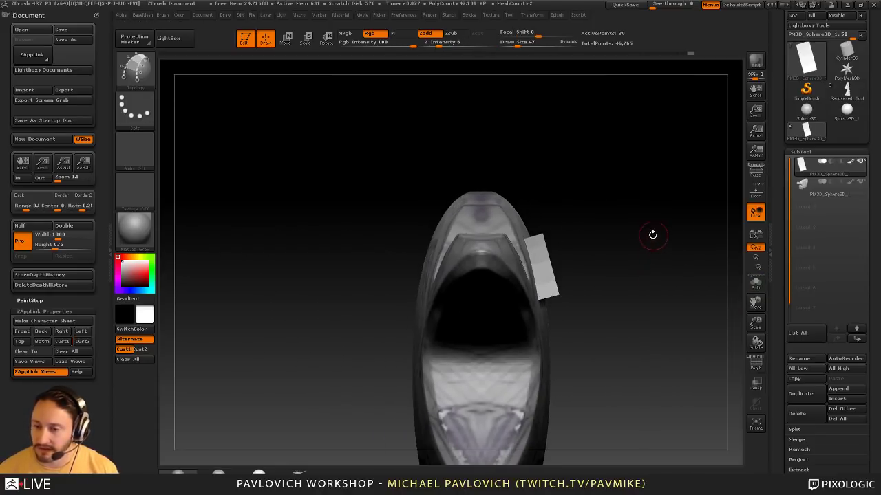
key(r)
mouse_move(547, 260)
shift+mouse_down()
mouse_move(620, 260)
mouse_move(622, 282)
shift+mouse_up()
key(w)
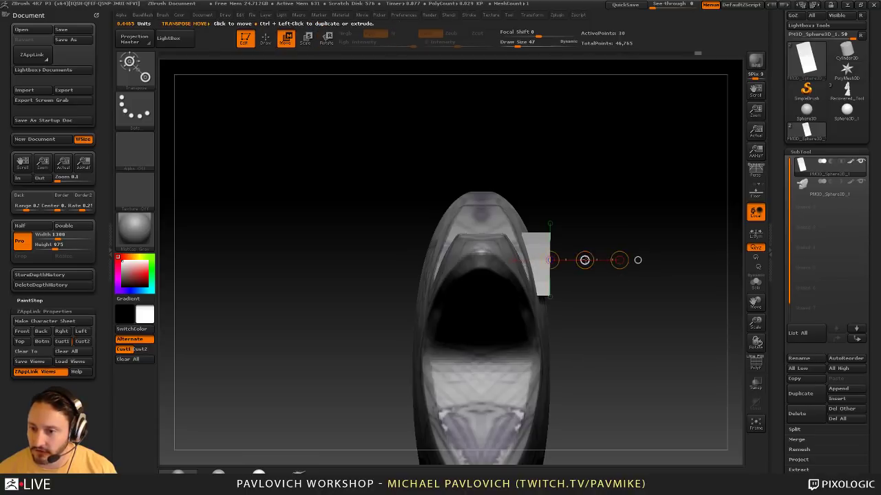
drag(583, 259, 643, 252)
key(q)
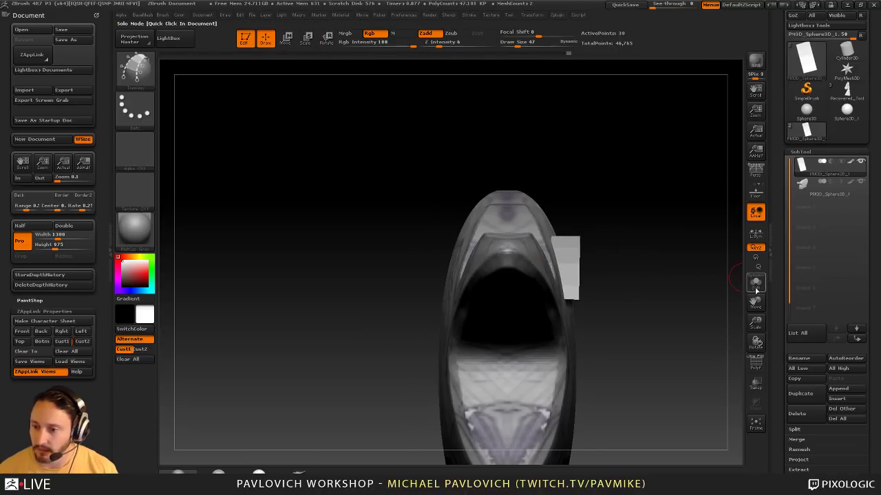
Isolate the panel and extend its inner face across the body's centre using ZModeler QMesh with the Polygroup All target
click(756, 289)
ctrl+shift+drag(593, 174, 553, 172)
drag(642, 250, 651, 242)
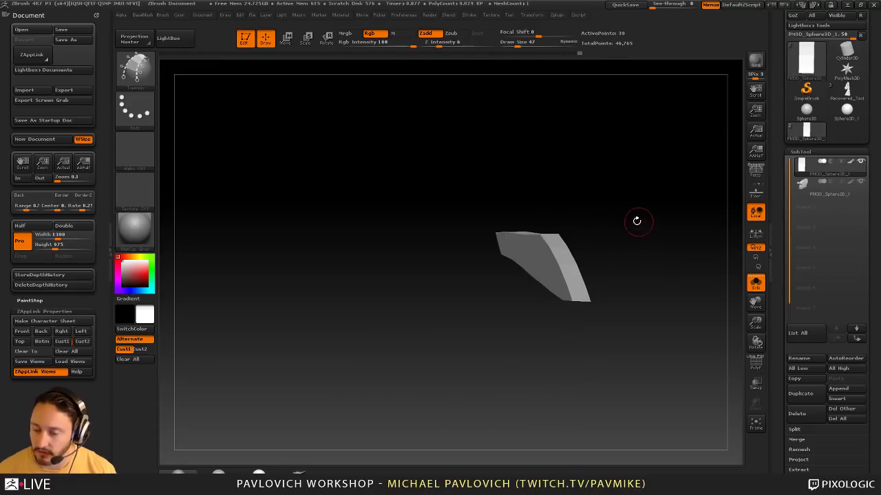
click(754, 361)
key(b)
key(z)
key(m)
key(space)
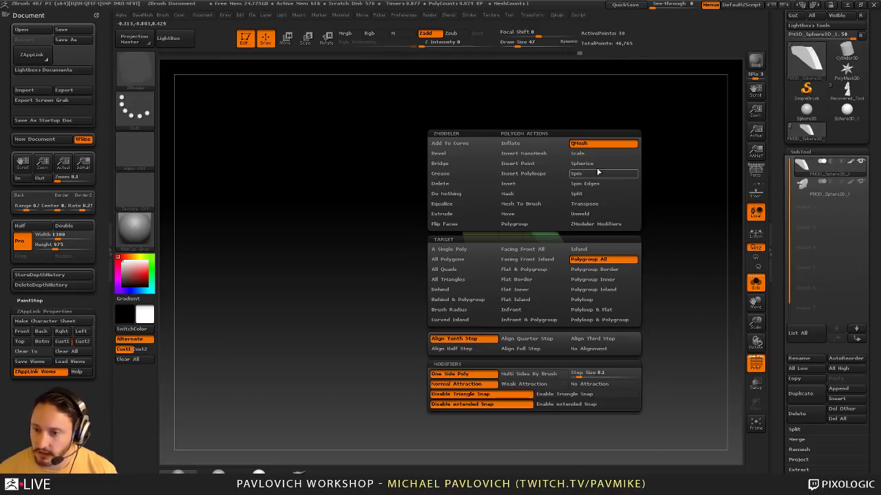
drag(532, 280, 293, 282)
key(f)
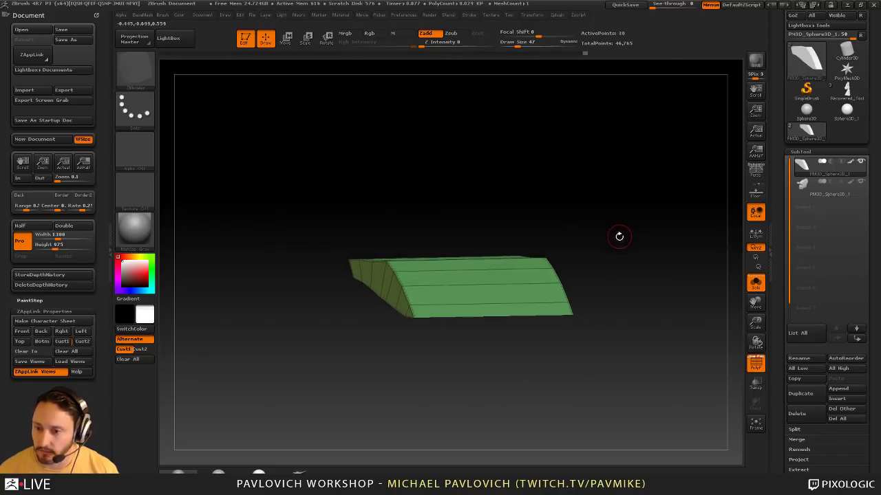
Apply Mirror And Weld to make the extended panel symmetrical and show it together with the body
key(ctrl+b)
click(610, 266)
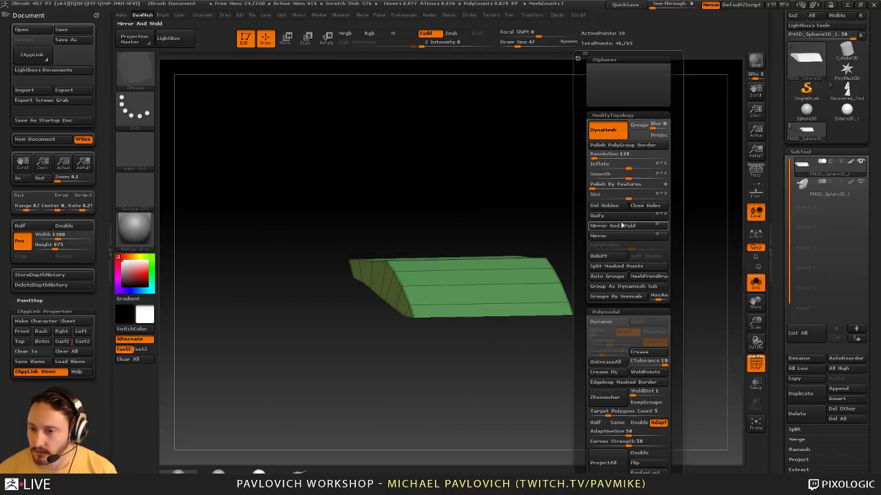
click(614, 226)
shift+right_drag(514, 268, 544, 270)
click(755, 287)
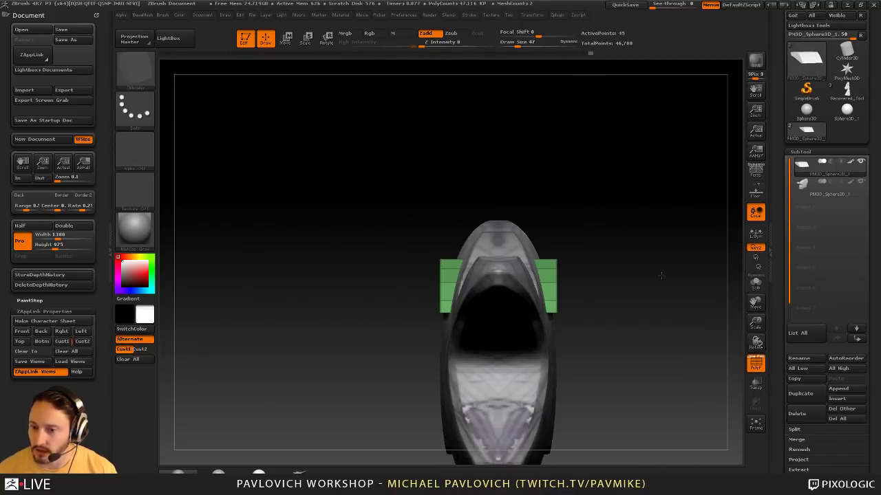
mouse_move(716, 283)
right_down()
mouse_move(617, 276)
mouse_move(757, 267)
mouse_move(666, 277)
right_up()
Place the panel subtool below the body, set it to subtract, cut it through the body with DynaMesh, and hide the polyframe
key(b)
key(s)
key(t)
key(s)
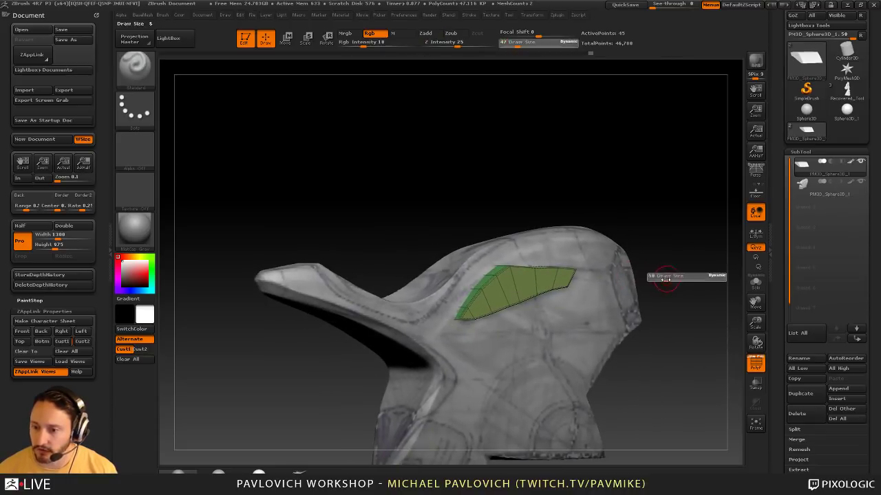
click(856, 329)
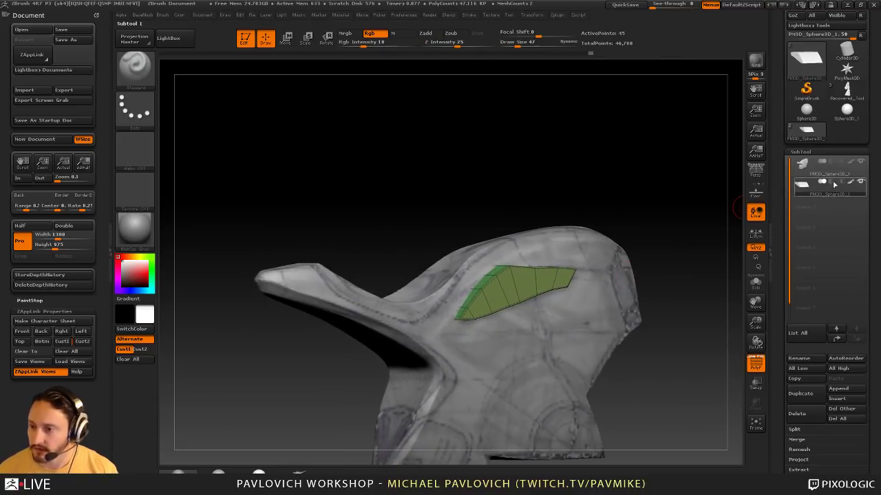
mouse_move(824, 192)
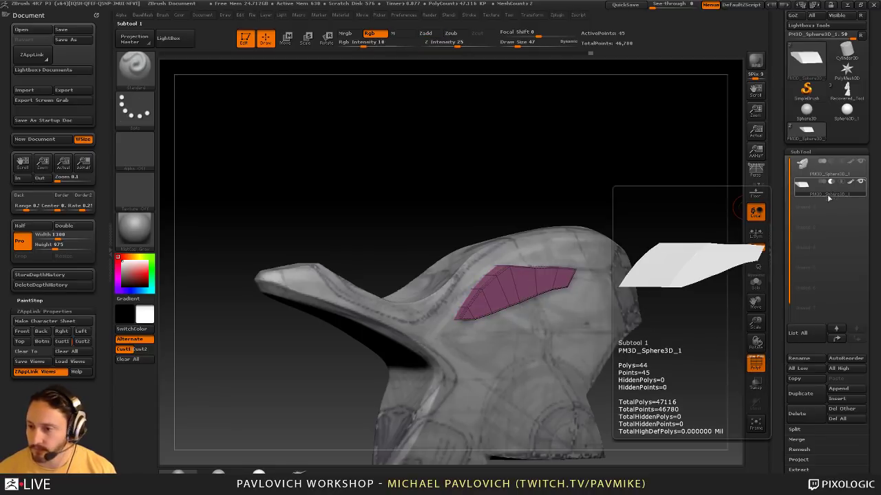
click(804, 165)
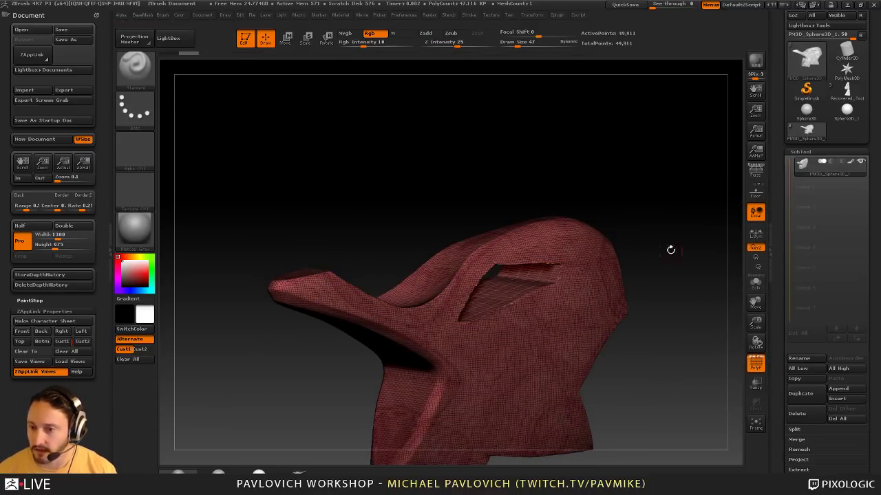
mouse_move(670, 250)
mouse_down()
mouse_move(660, 220)
mouse_move(674, 234)
mouse_move(668, 254)
mouse_move(730, 289)
mouse_move(740, 343)
mouse_up()
click(755, 364)
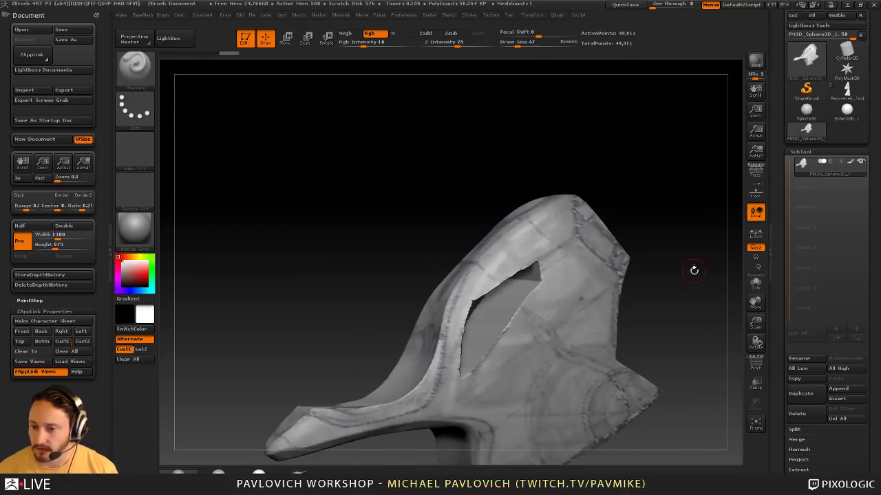
Try to polish the edges of the vent opening with the hPolish brush at different brush sizes
mouse_move(693, 272)
mouse_down()
mouse_move(684, 218)
mouse_move(664, 219)
mouse_up()
key(b)
key(h)
key(p)
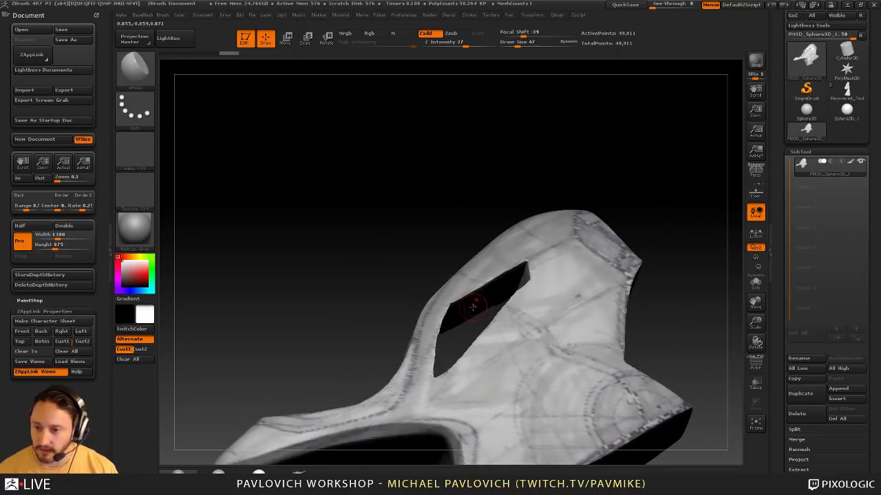
key(s)
mouse_move(475, 305)
mouse_down()
mouse_move(490, 304)
mouse_move(523, 275)
mouse_up()
drag(674, 207, 647, 185)
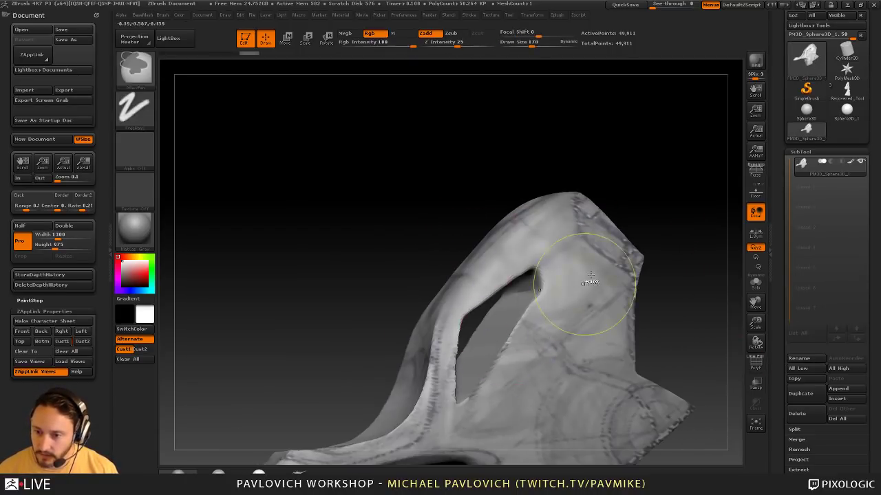
key(ctrl+z)
drag(482, 42, 448, 42)
mouse_move(647, 186)
mouse_down()
mouse_move(482, 237)
mouse_move(457, 264)
mouse_up()
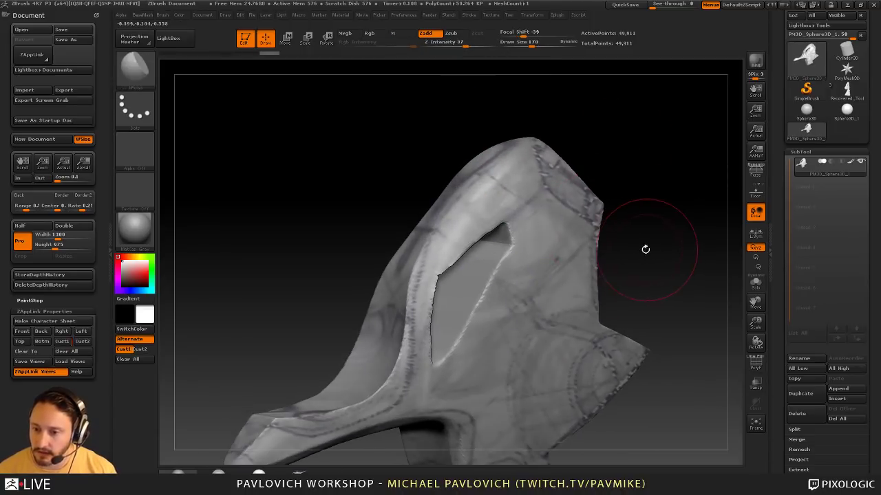
key(ctrl+z)
key(s)
drag(550, 262, 542, 264)
key(ctrl+z)
Remesh the body at a higher DynaMesh resolution and smooth the jagged edges of the vent opening
key(1)
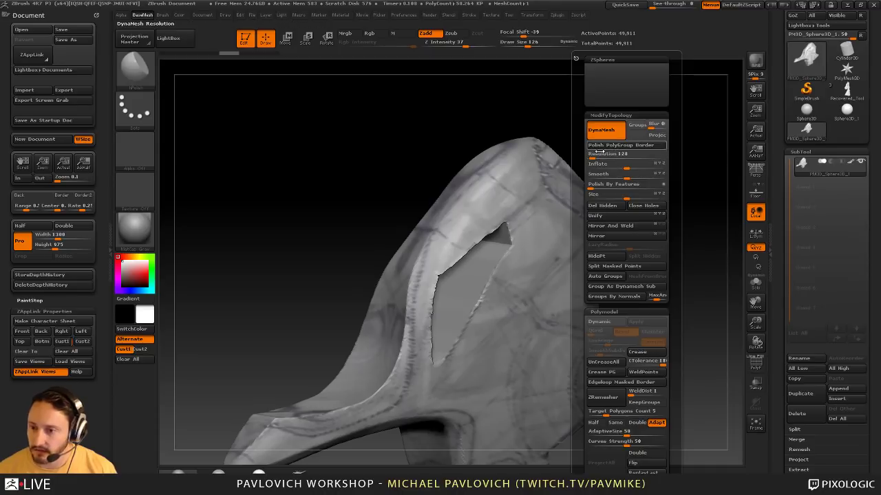
ctrl+drag(686, 145, 706, 249)
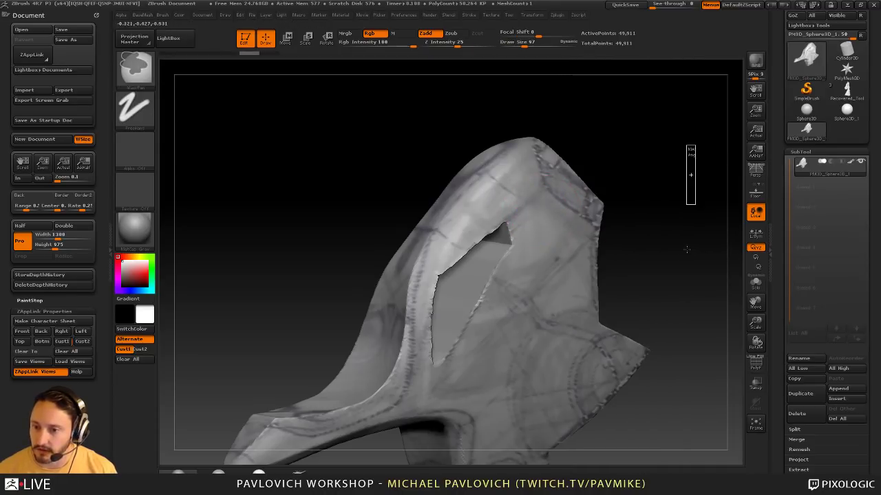
key(shift)
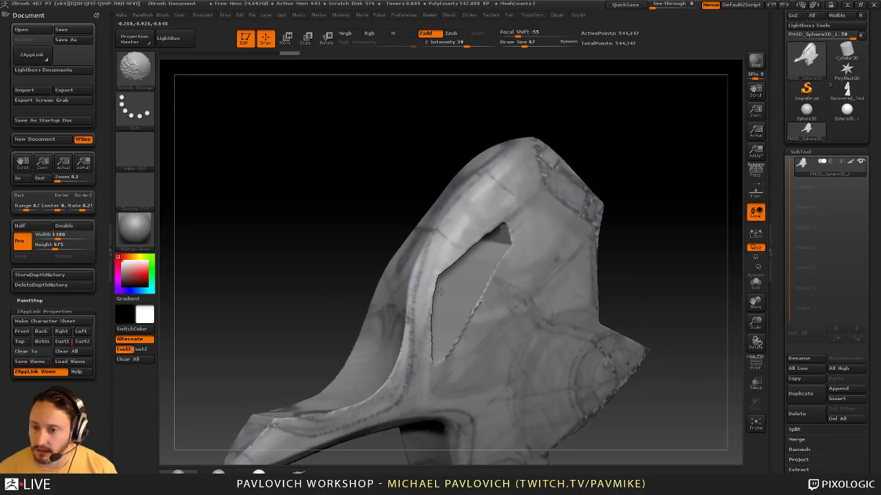
mouse_move(688, 214)
mouse_down()
mouse_move(659, 171)
mouse_move(679, 193)
mouse_move(679, 220)
mouse_up()
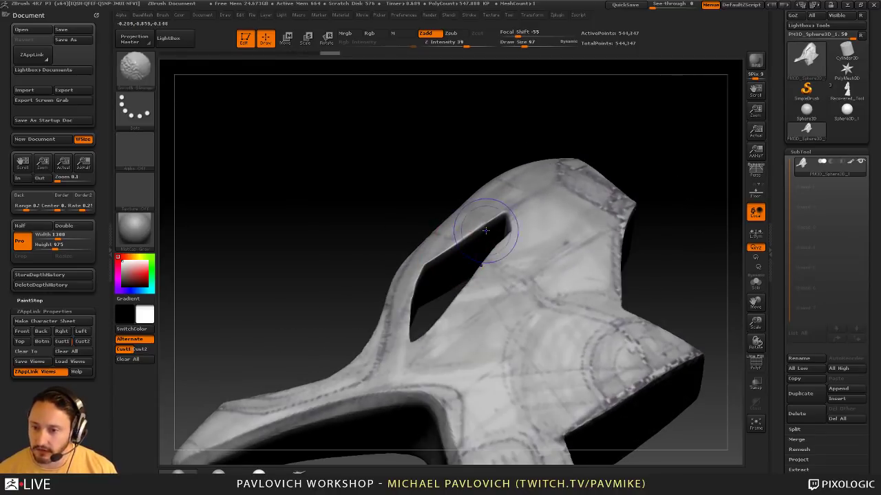
drag(403, 218, 492, 268)
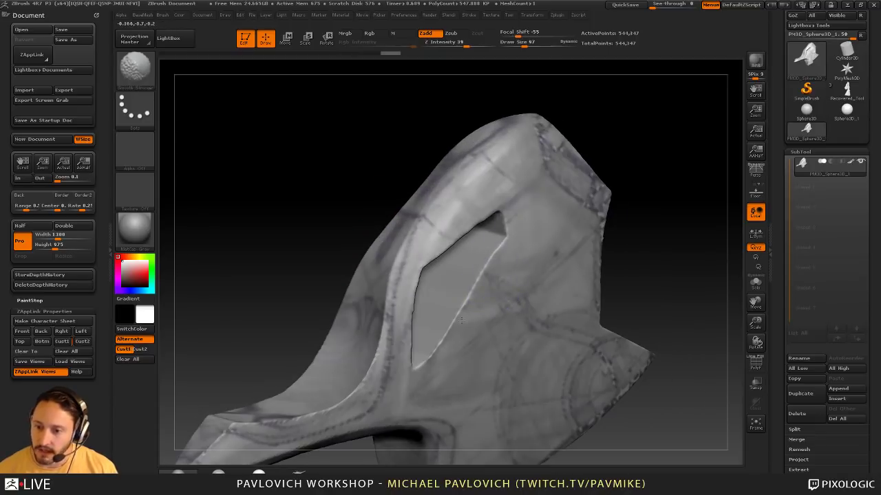
Smooth the jagged edges of the vent opening from several angles on both sides of the body
mouse_move(662, 216)
mouse_down()
mouse_move(474, 276)
mouse_move(444, 317)
mouse_up()
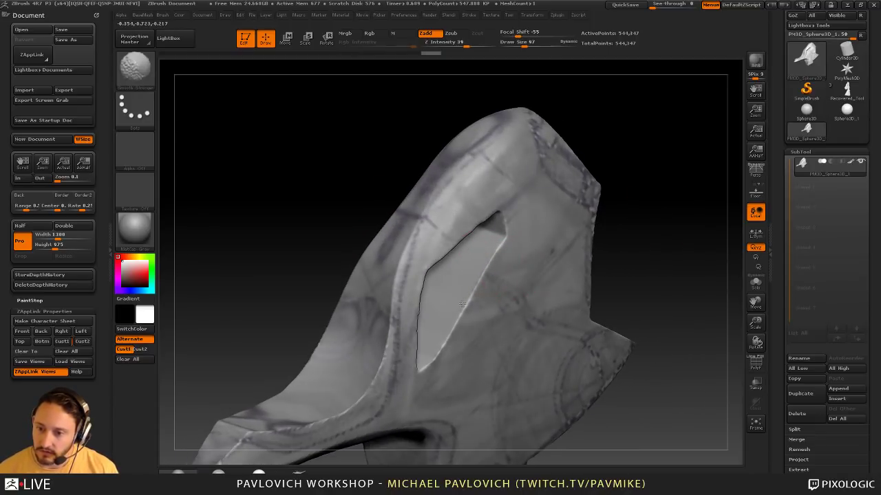
drag(650, 258, 616, 265)
shift+drag(453, 297, 433, 333)
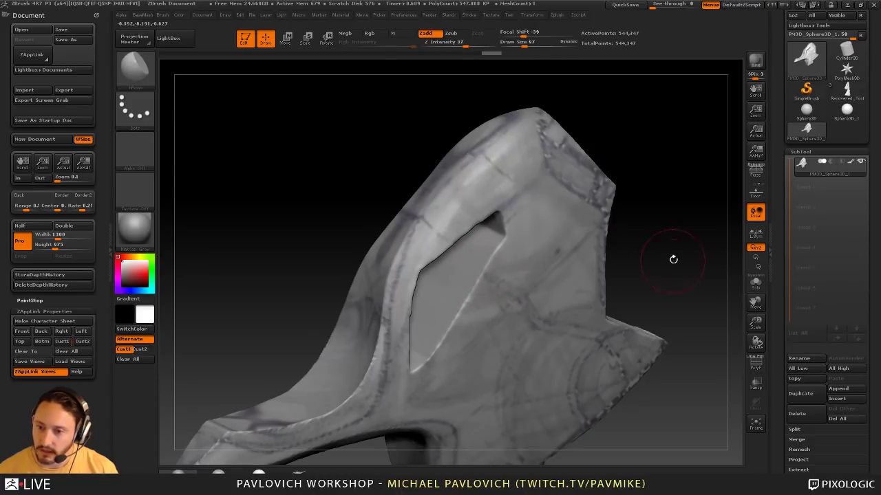
drag(674, 257, 458, 301)
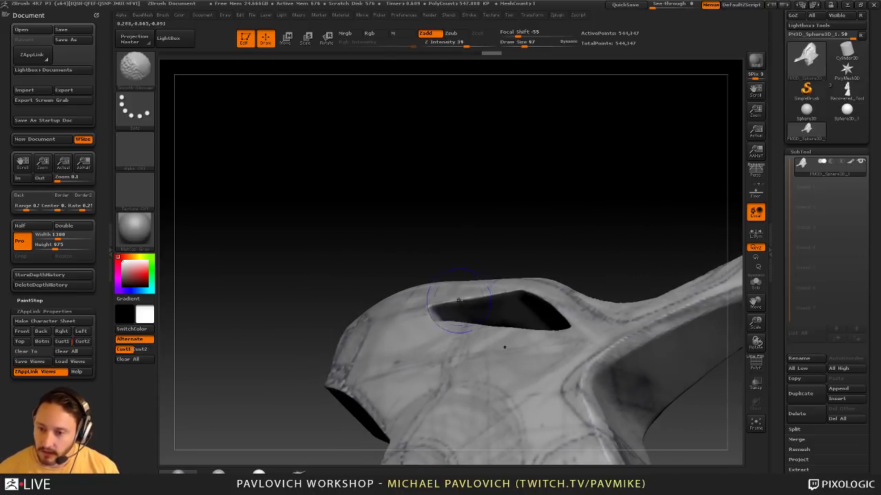
mouse_move(620, 233)
mouse_down()
mouse_move(584, 291)
mouse_move(561, 272)
mouse_up()
shift+drag(584, 346, 542, 339)
drag(544, 241, 506, 281)
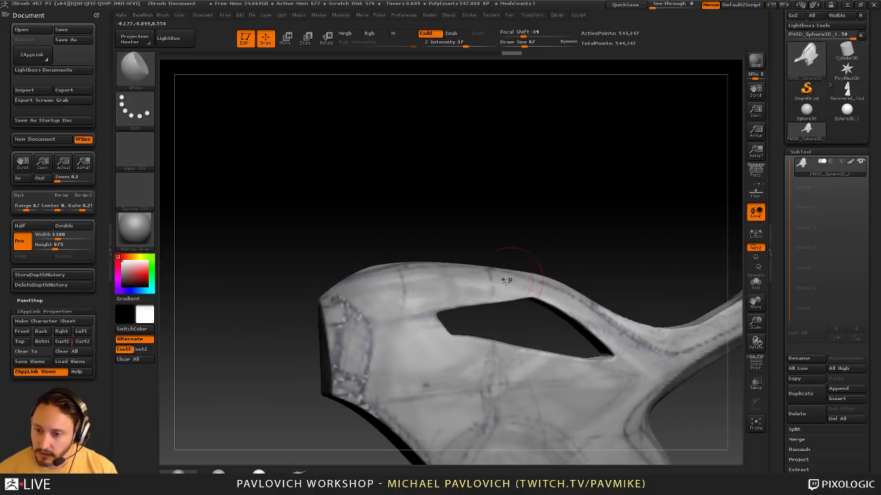
Raise the Smooth Stronger brush intensity to 55 and smooth the rear edge and side surfaces of the body
drag(569, 207, 674, 288)
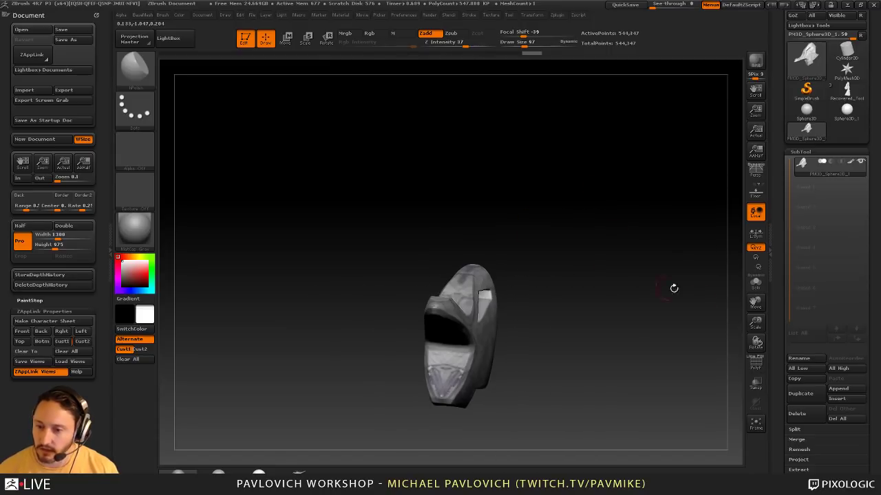
drag(688, 191, 624, 272)
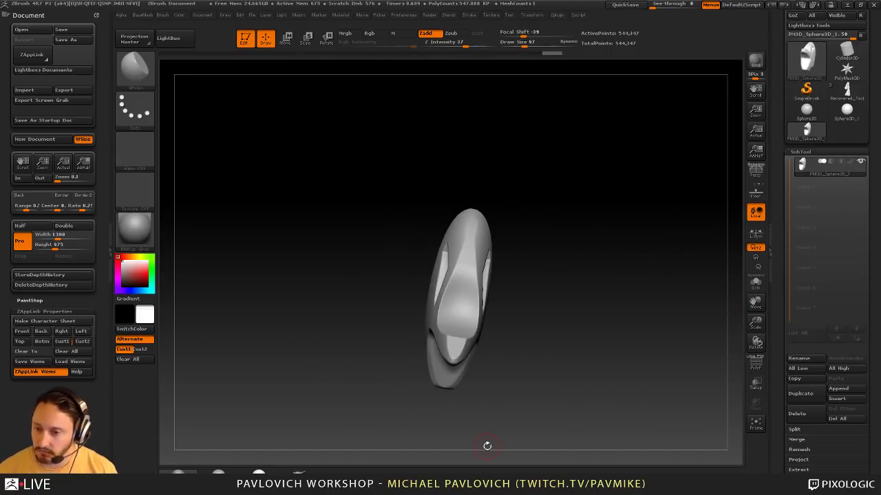
drag(487, 446, 518, 262)
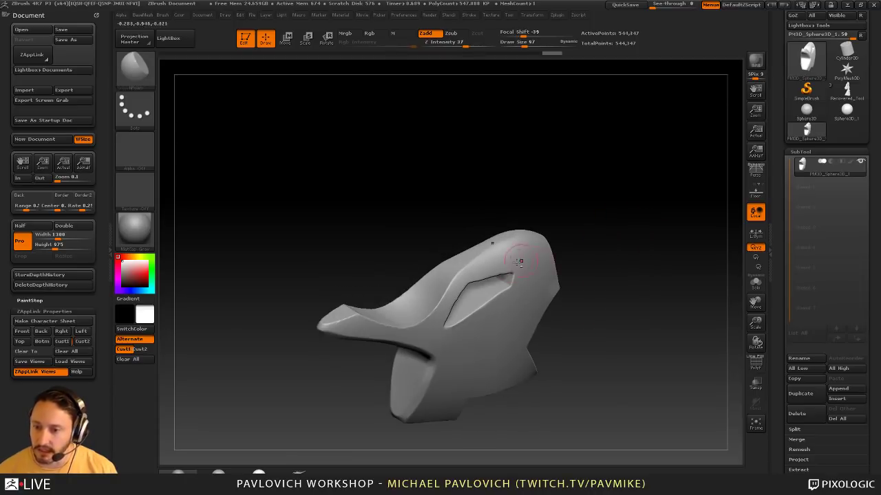
key(shift)
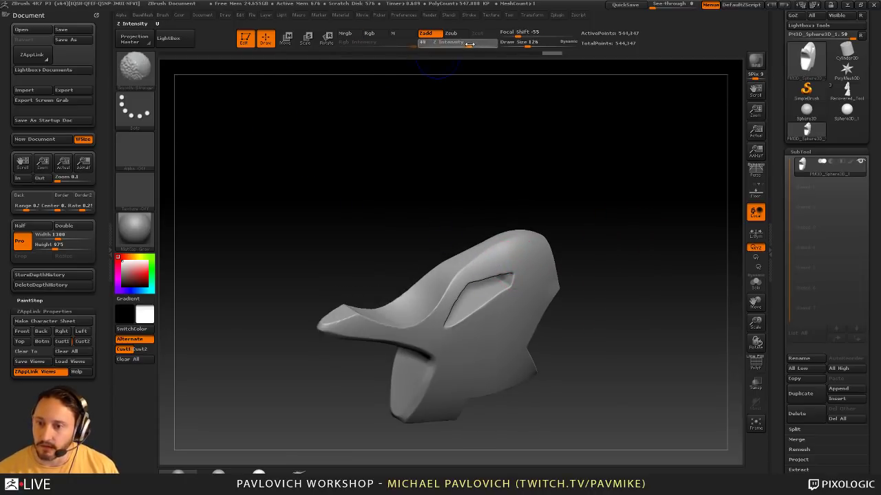
drag(469, 44, 475, 44)
drag(638, 163, 623, 200)
shift+drag(354, 344, 316, 335)
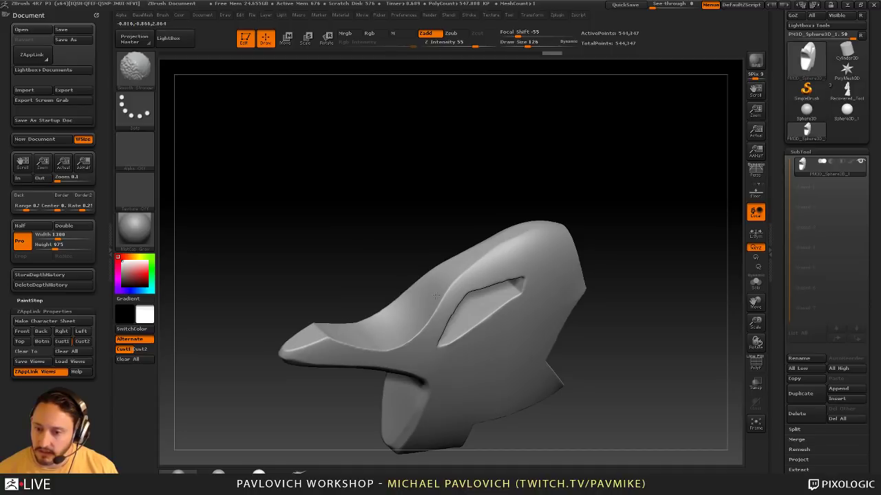
drag(568, 210, 413, 300)
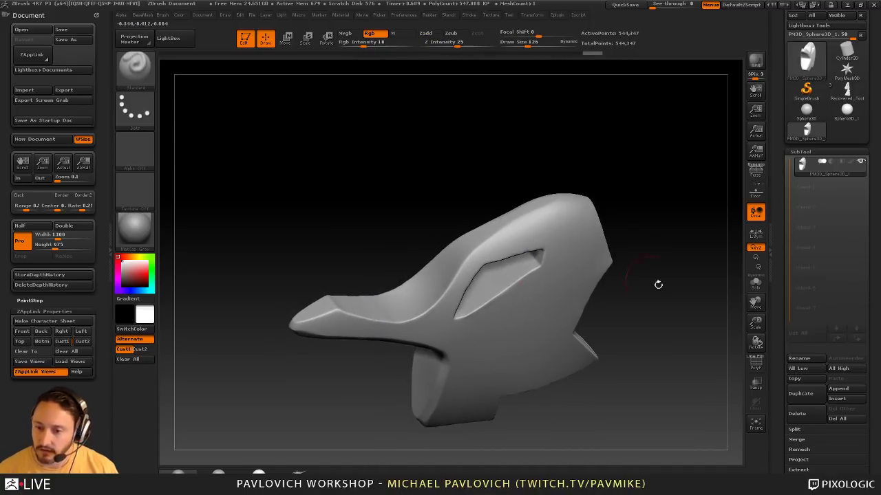
mouse_move(659, 283)
mouse_down()
mouse_move(574, 308)
mouse_move(543, 343)
mouse_up()
drag(559, 365, 622, 305)
mouse_move(550, 333)
shift+mouse_down()
mouse_move(505, 351)
mouse_move(516, 352)
shift+mouse_up()
Return to the stored side view over the drawing and insert a 12-sided cylinder primitive at the engine circle
drag(657, 275, 726, 285)
key(shift+z)
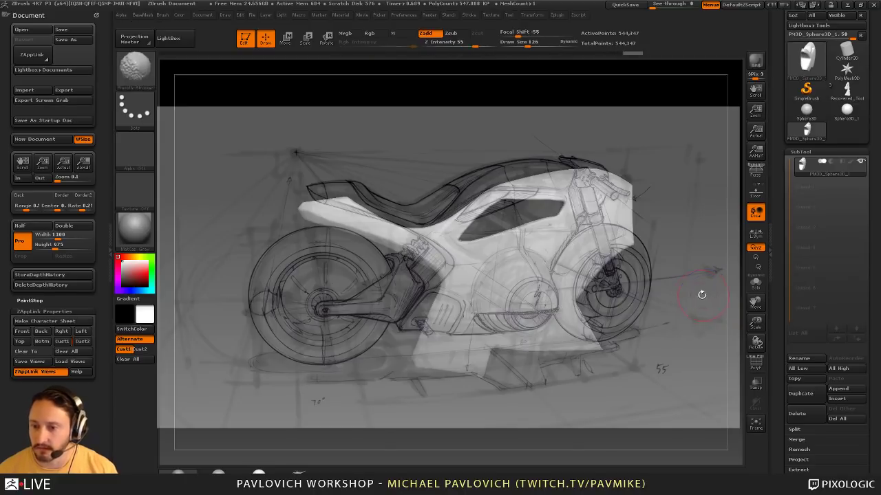
click(66, 342)
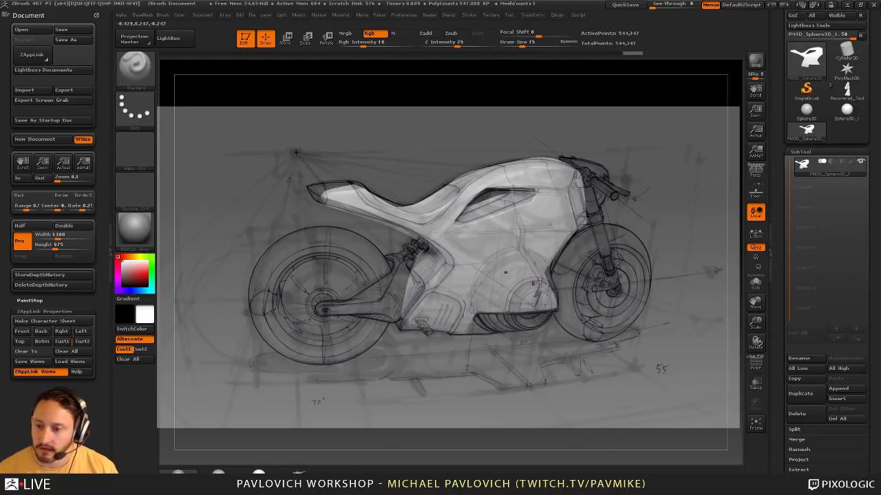
key(4)
key(m)
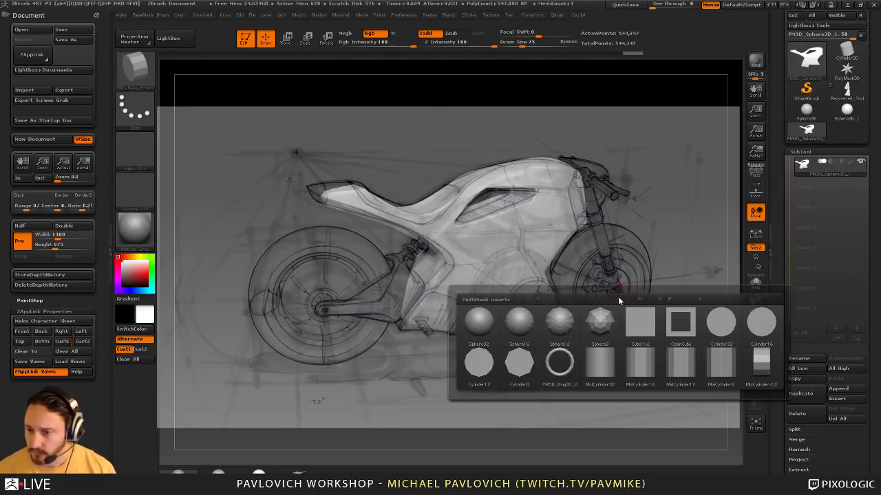
click(479, 366)
mouse_move(516, 297)
mouse_down()
mouse_move(544, 310)
mouse_move(496, 281)
mouse_move(496, 297)
mouse_move(525, 298)
mouse_move(498, 290)
mouse_move(547, 310)
mouse_up()
Hide the reference drawing, face the model from the rear, and clear the mask on the body
key(w)
key(ctrl+z)
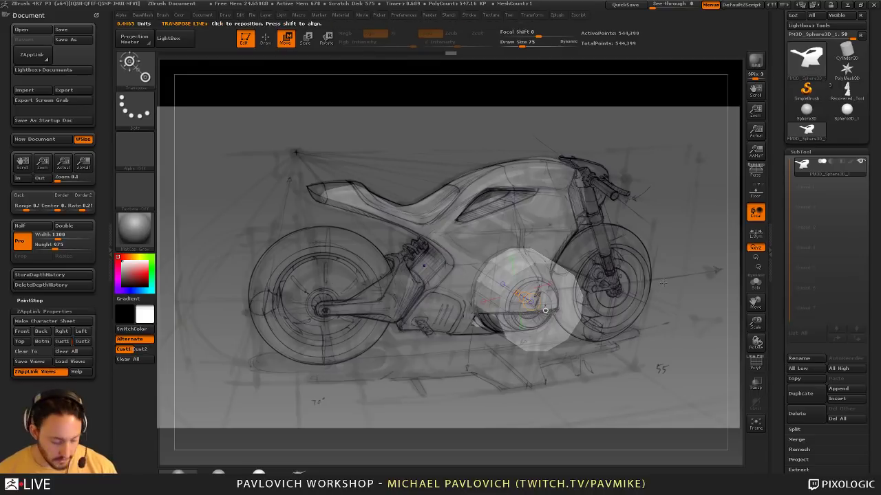
key(shift+z)
shift+drag(663, 283, 661, 245)
ctrl+drag(641, 273, 575, 369)
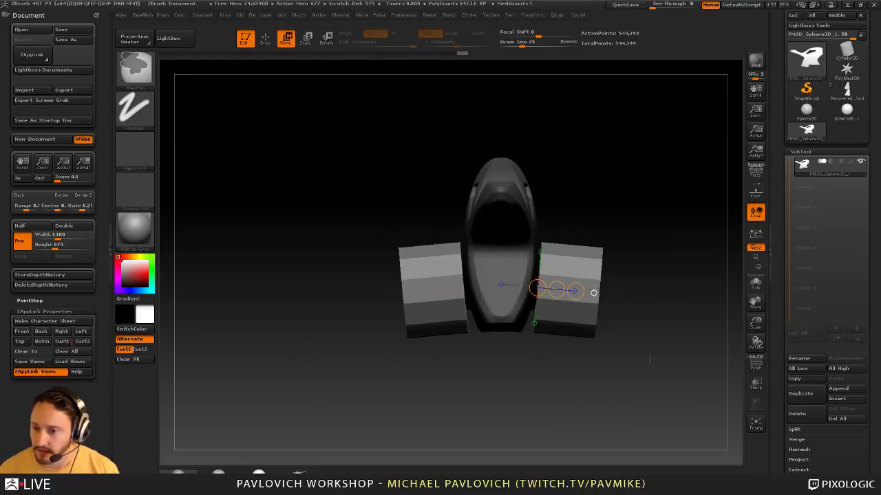
ctrl+click(677, 328)
Isolate the mirrored pair of cylinders and split them from the body into their own subtool
drag(682, 328, 662, 248)
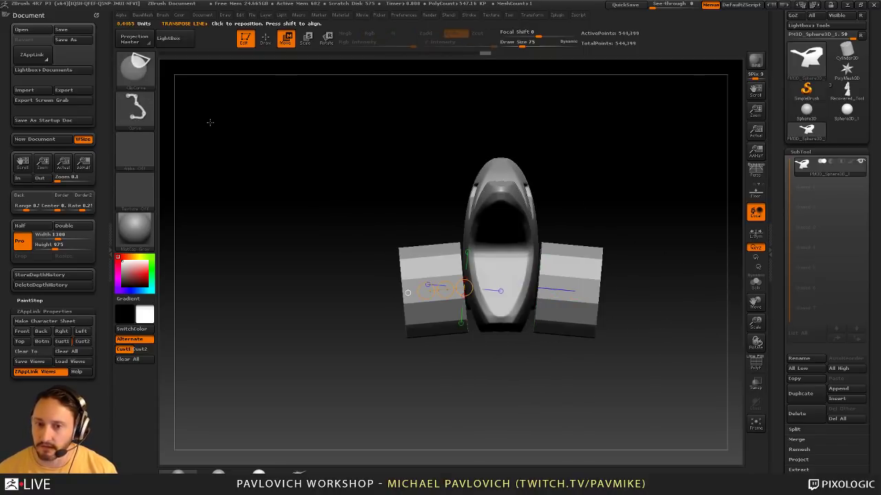
ctrl+shift+drag(647, 218, 573, 393)
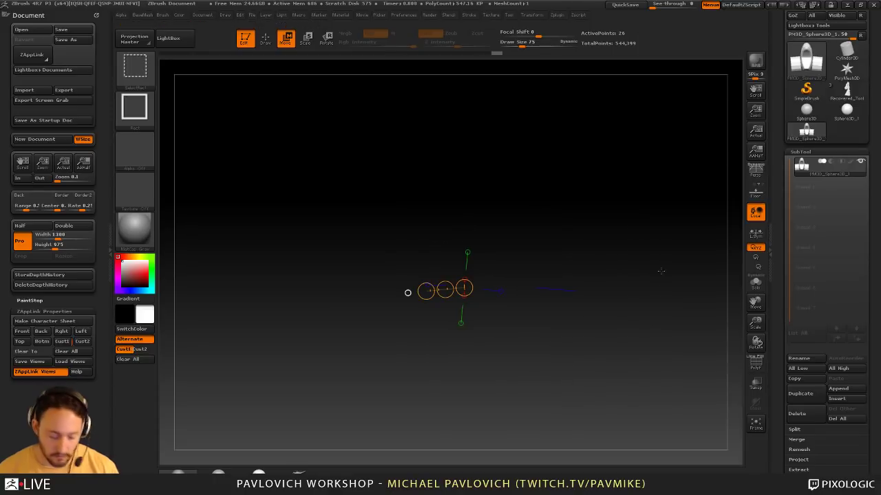
key(ctrl+shift+a)
drag(672, 265, 650, 269)
key(3)
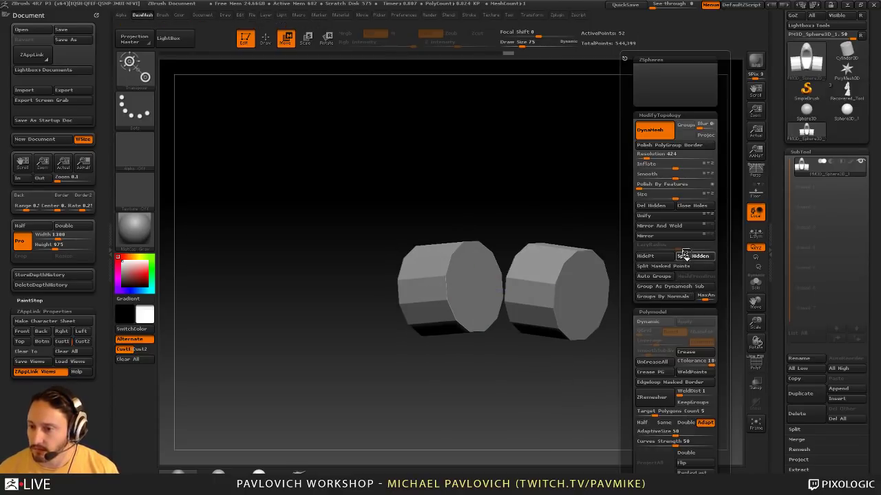
click(686, 256)
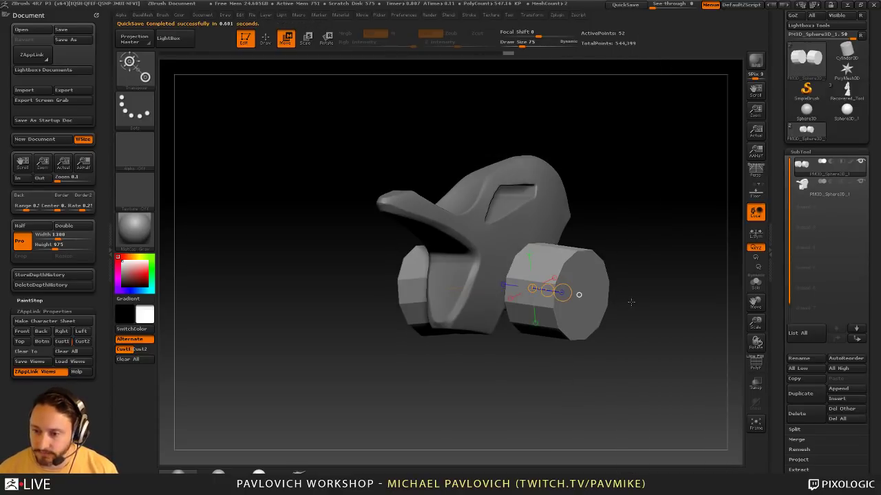
Reopen the QuickSave project QS_45480.ZPR without saving the changes to the current project
key(comma)
click(459, 65)
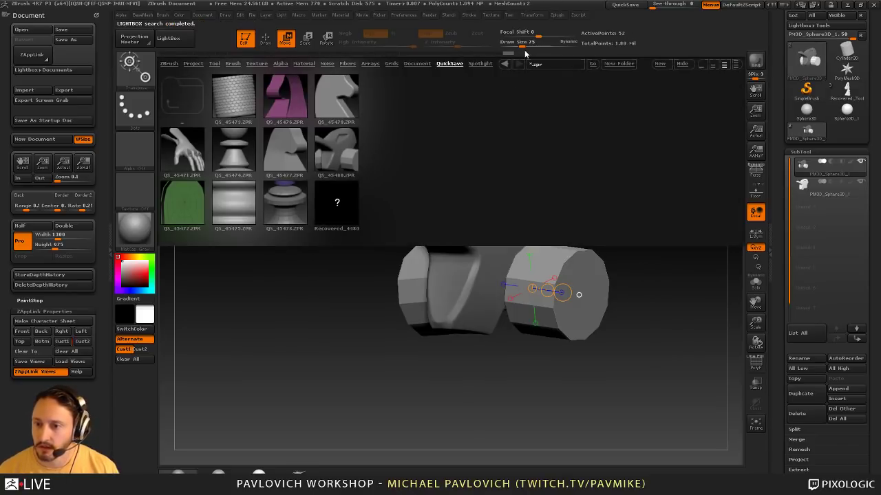
double_click(337, 177)
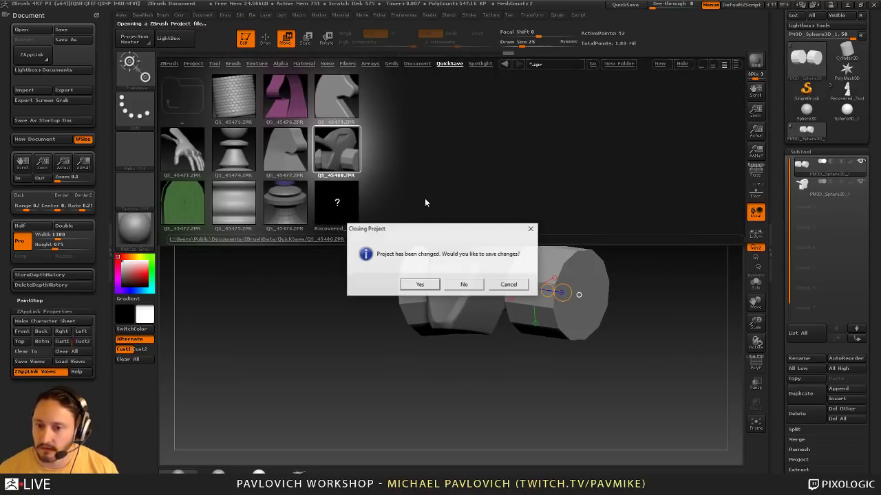
click(464, 285)
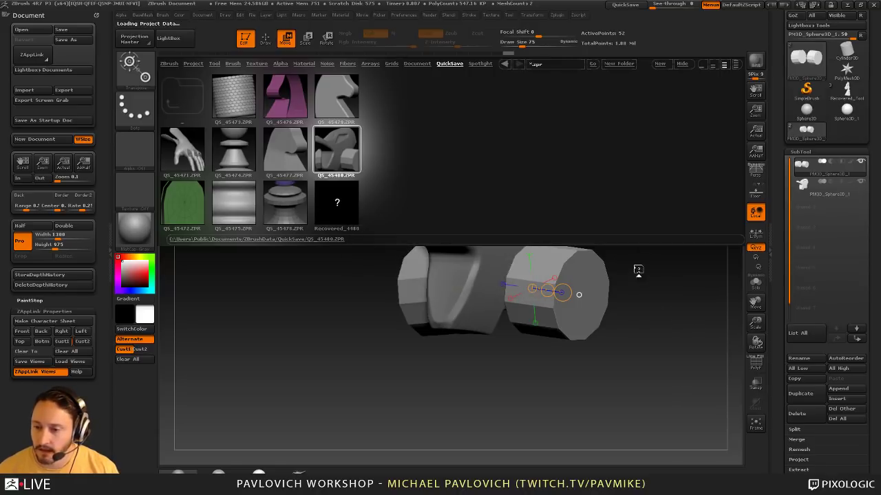
Mask the cylinders so only their outer ends can be edited, and place a transpose line on the outer face
shift+drag(645, 277, 661, 282)
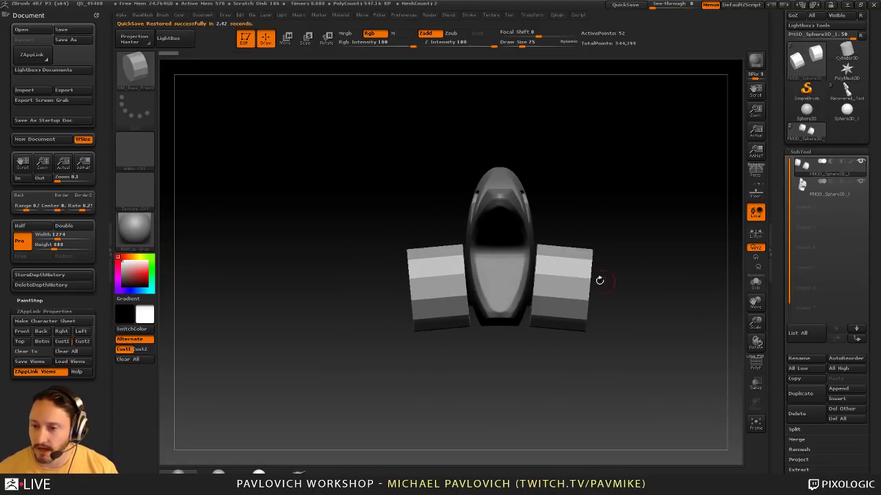
ctrl+drag(634, 209, 571, 373)
drag(672, 316, 639, 318)
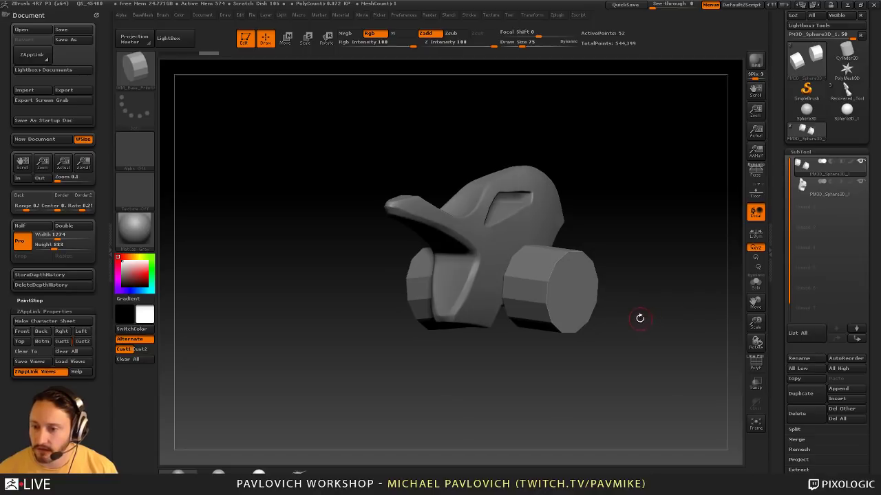
key(w)
drag(575, 368, 579, 407)
click(588, 299)
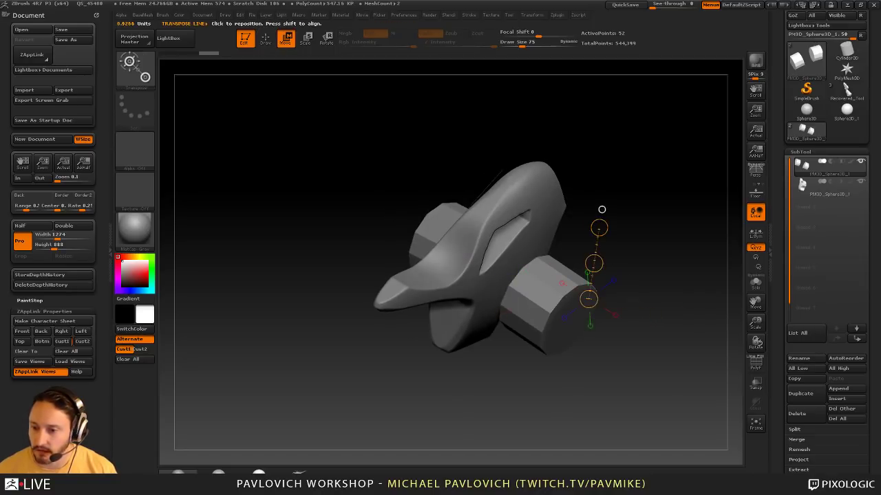
drag(643, 330, 640, 301)
click(569, 314)
Line the cylinders up with the drawing in the Cust1 view, solo them, and scale down their outer ends into a taper
click(82, 342)
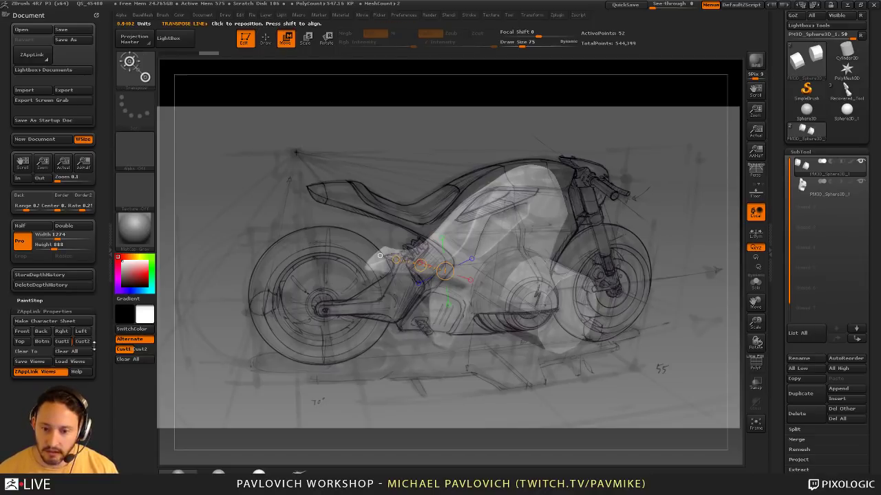
click(63, 341)
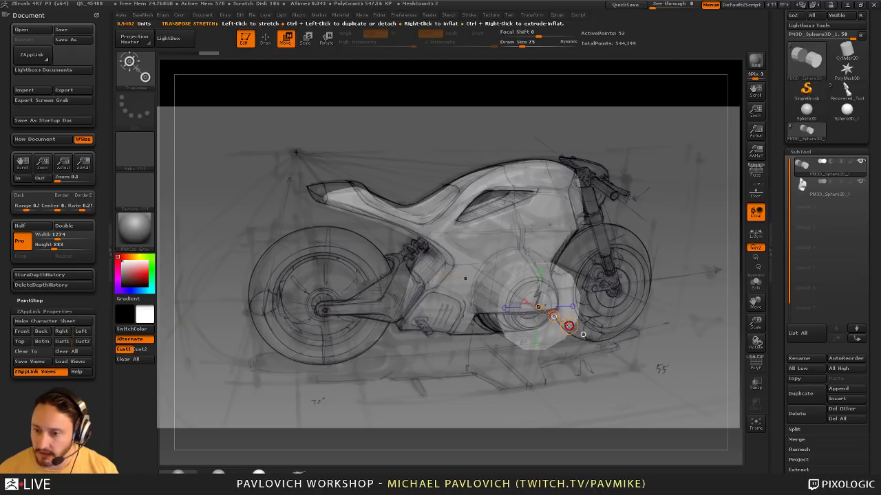
drag(568, 326, 561, 321)
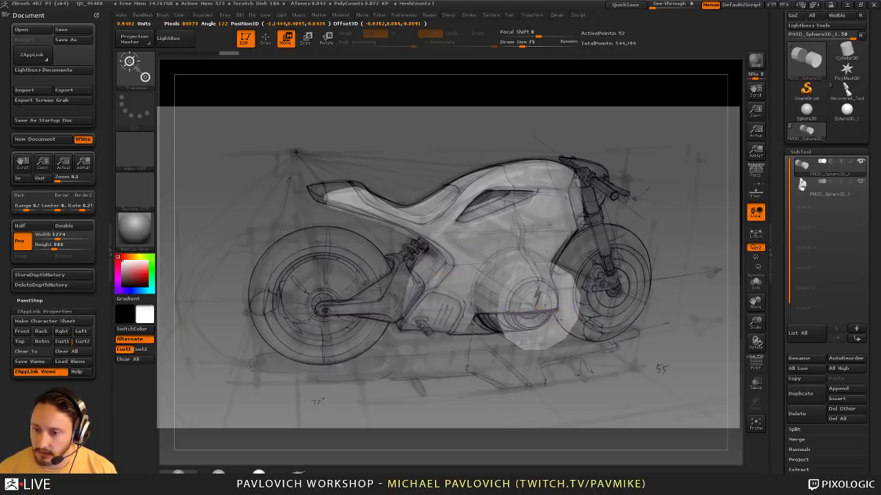
key(F1)
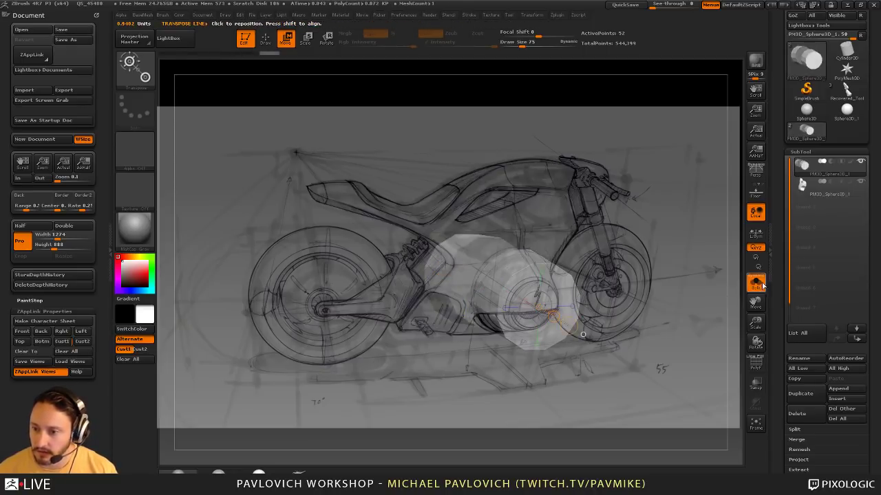
key(e)
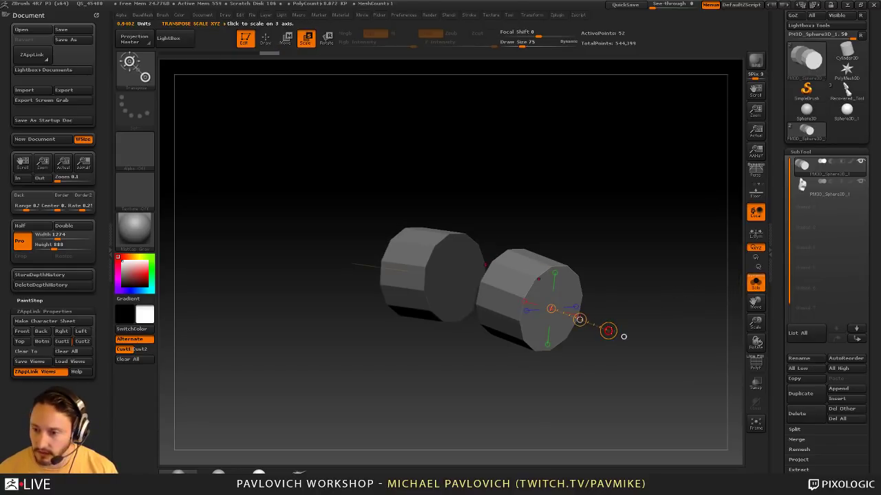
mouse_move(611, 332)
mouse_down()
mouse_move(575, 313)
mouse_move(597, 323)
mouse_up()
key(shift+z)
key(shift+z)
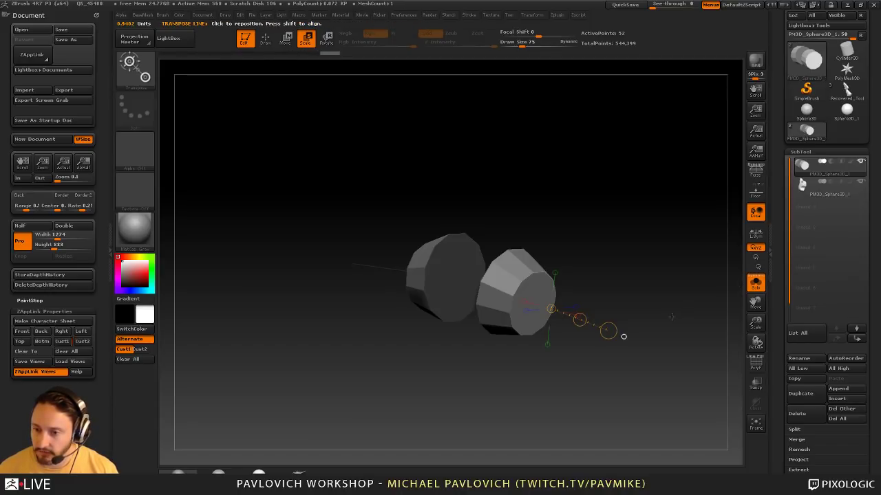
key(shift+z)
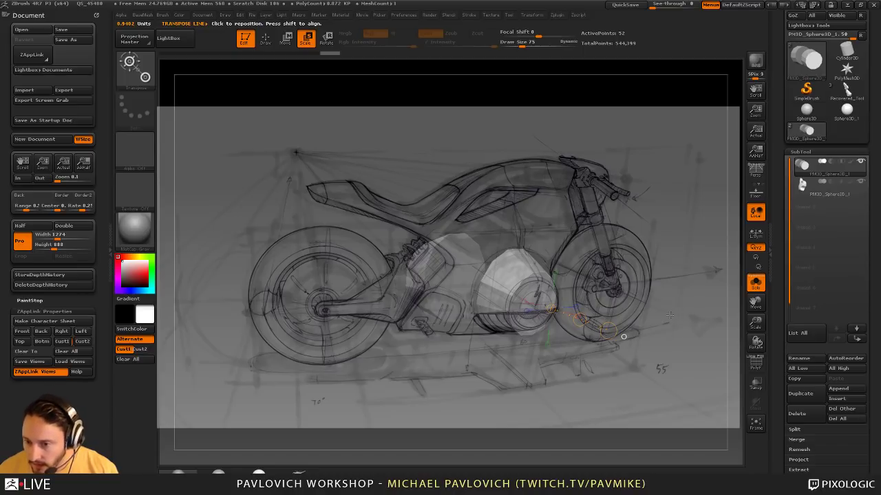
Hide the drawing, display the polyframe on the tapered cylinders, and switch to the Standard brush
key(shift+z)
mouse_move(667, 312)
mouse_down()
mouse_move(656, 305)
mouse_move(666, 273)
mouse_move(689, 320)
mouse_move(677, 315)
mouse_up()
key(q)
key(shift+f)
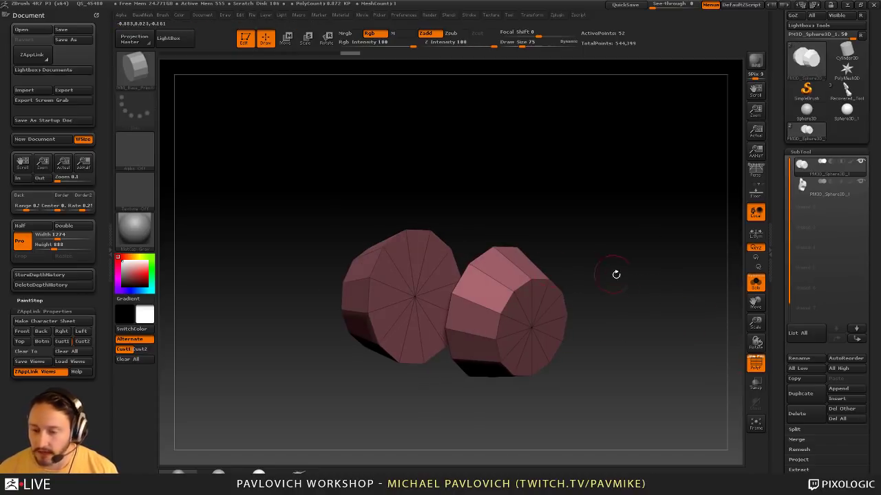
mouse_move(616, 275)
mouse_down()
mouse_move(634, 276)
mouse_move(600, 261)
mouse_move(639, 291)
mouse_move(643, 273)
mouse_move(655, 273)
mouse_move(646, 262)
mouse_move(653, 267)
mouse_up()
key(b)
key(s)
key(t)
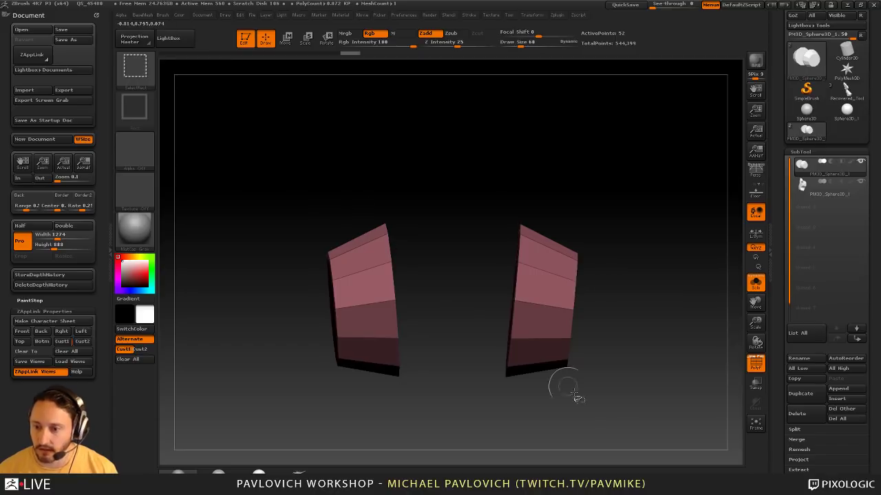
Hide the lower halves of the tapered cylinders and delete the hidden geometry
ctrl+alt+shift+drag(624, 434, 491, 326)
drag(695, 309, 653, 288)
key(1)
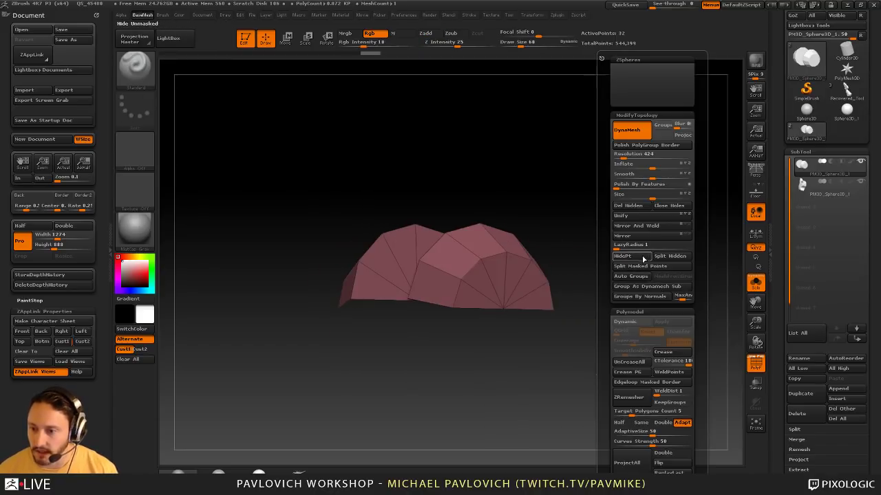
click(637, 208)
Try to tilt the half cylinders to match the engine cover in the drawing, using the Cust1 view
key(shift+z)
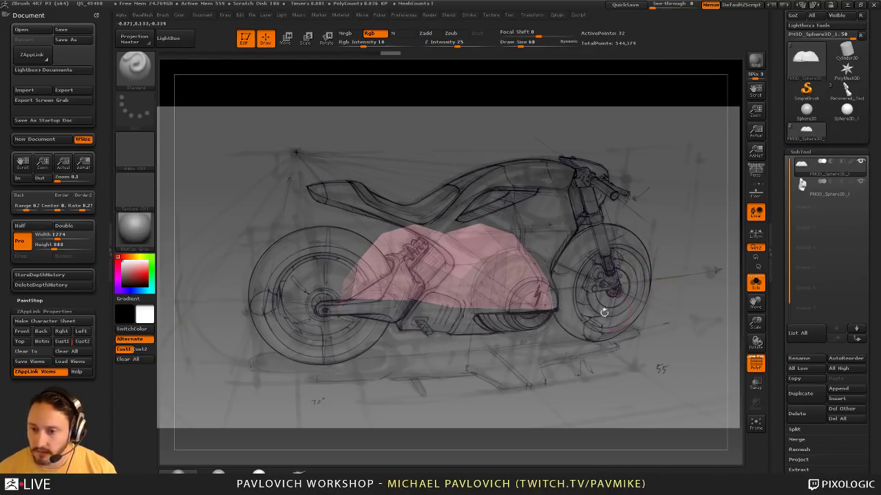
click(69, 343)
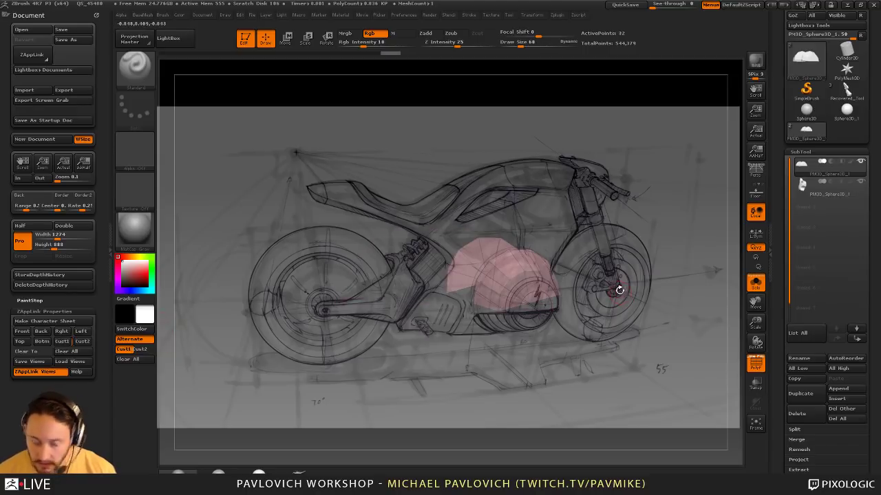
key(r)
click(556, 318)
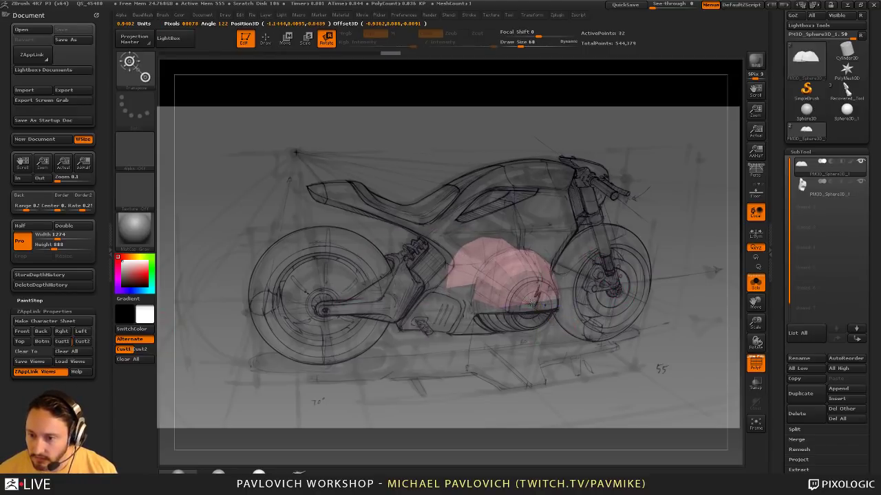
key(q)
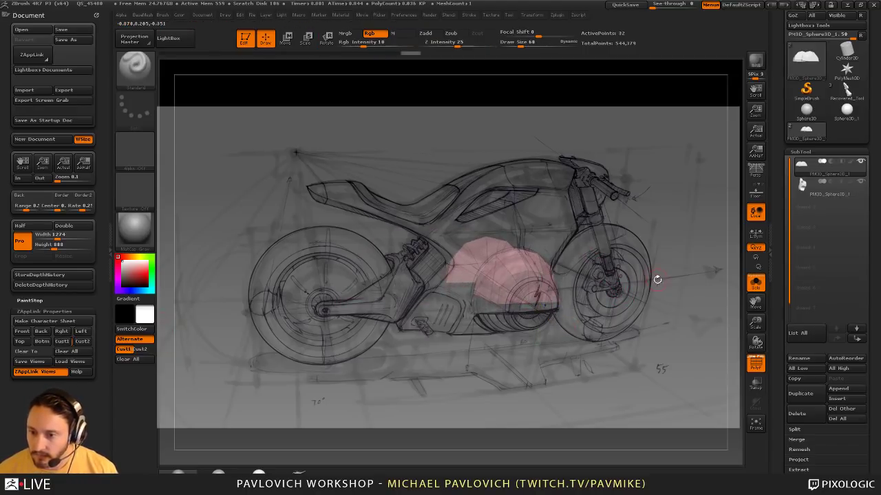
Hide the drawing, clear any mask, and turn off DynaMesh for the half cylinders
key(shift+z)
mouse_move(651, 294)
mouse_down()
mouse_move(662, 269)
mouse_move(638, 320)
mouse_move(678, 307)
mouse_move(692, 330)
mouse_move(650, 313)
mouse_up()
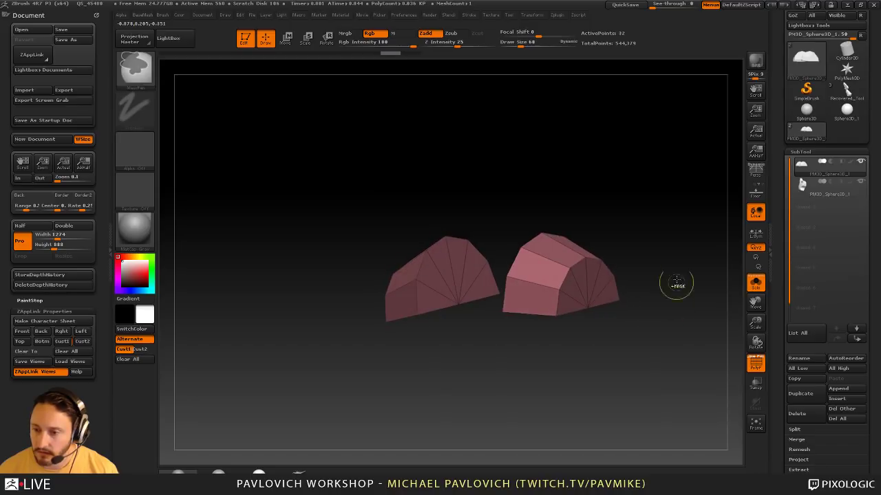
ctrl+click(689, 324)
ctrl+click(684, 321)
key(1)
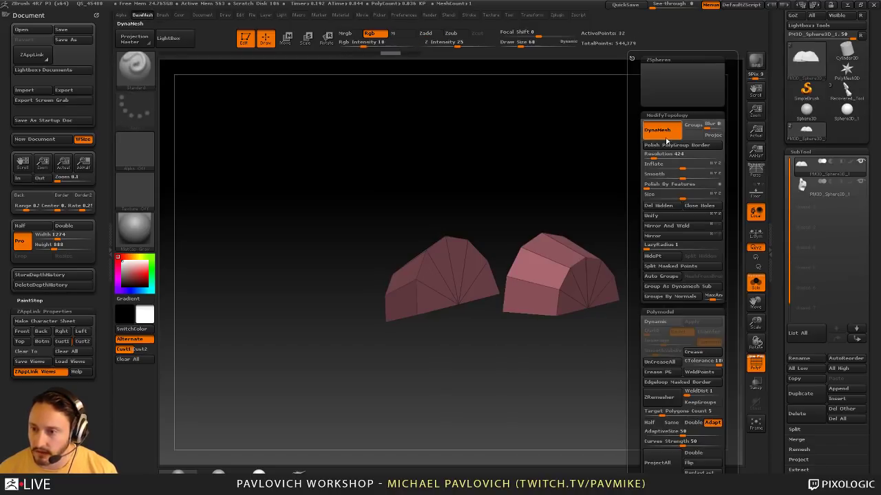
click(670, 135)
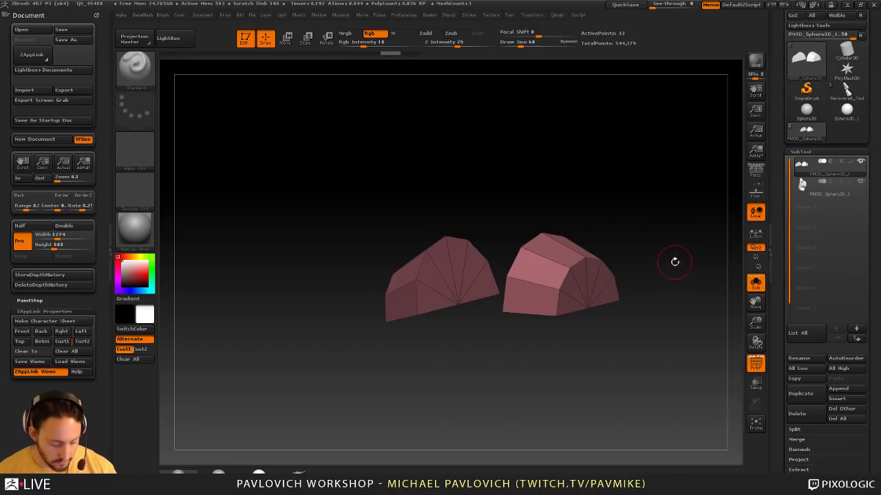
Show the drawing in the Cust1 view and rotate the half cylinders so their cut edges follow the engine cover line
alt+drag(678, 266, 668, 279)
key(shift+z)
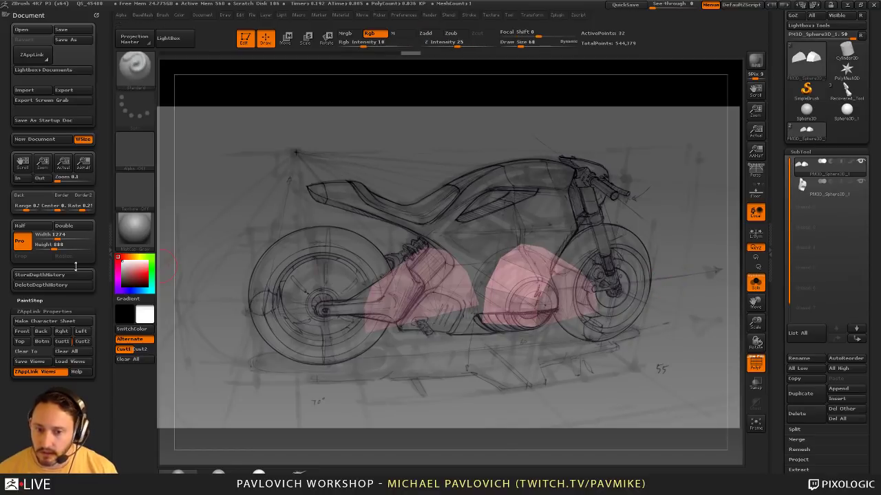
click(64, 342)
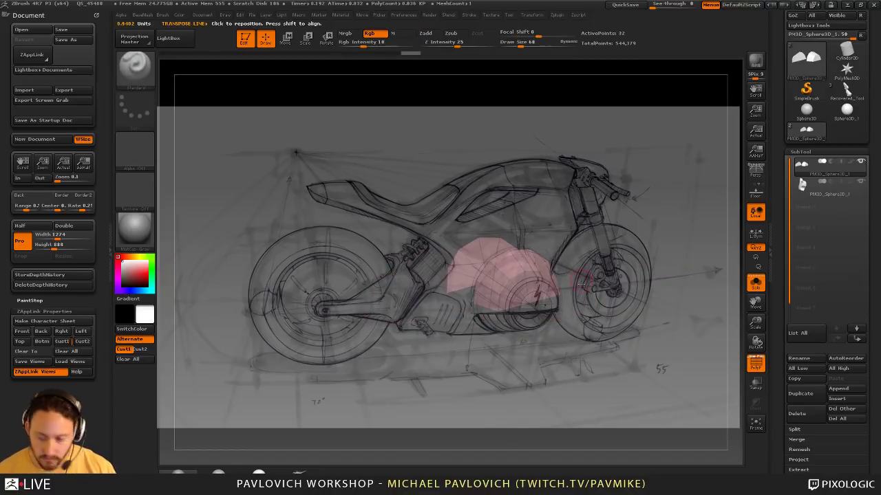
key(r)
drag(557, 318, 552, 309)
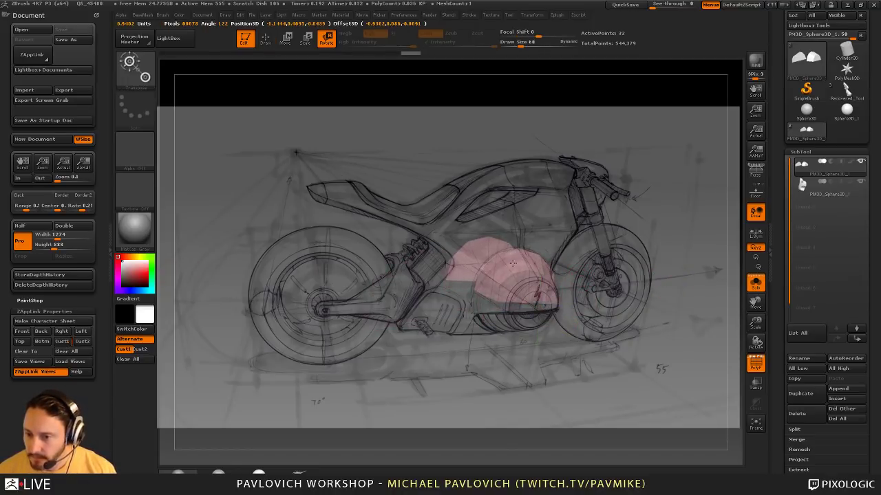
drag(512, 264, 519, 274)
drag(569, 326, 572, 337)
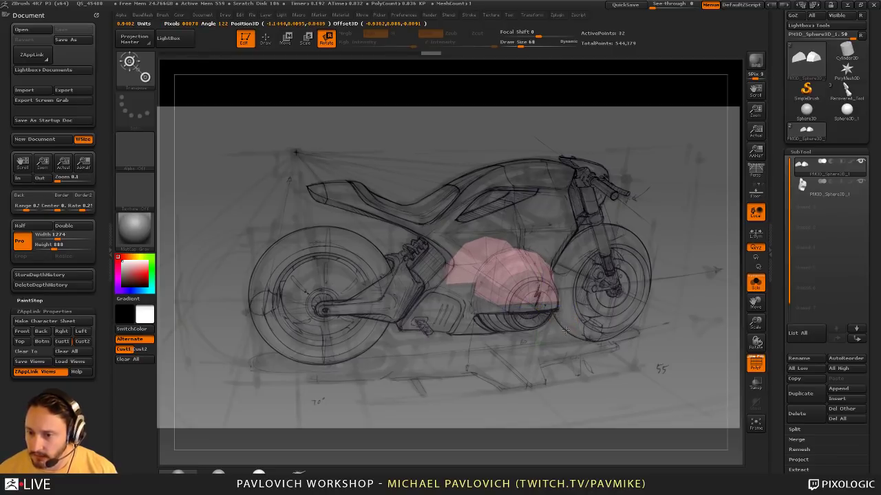
Hide the drawing, return to Draw mode, and select the Move brush
key(shift+z)
mouse_move(652, 271)
mouse_down()
mouse_move(664, 295)
mouse_move(623, 356)
mouse_move(629, 337)
mouse_up()
key(q)
key(b)
key(m)
key(v)
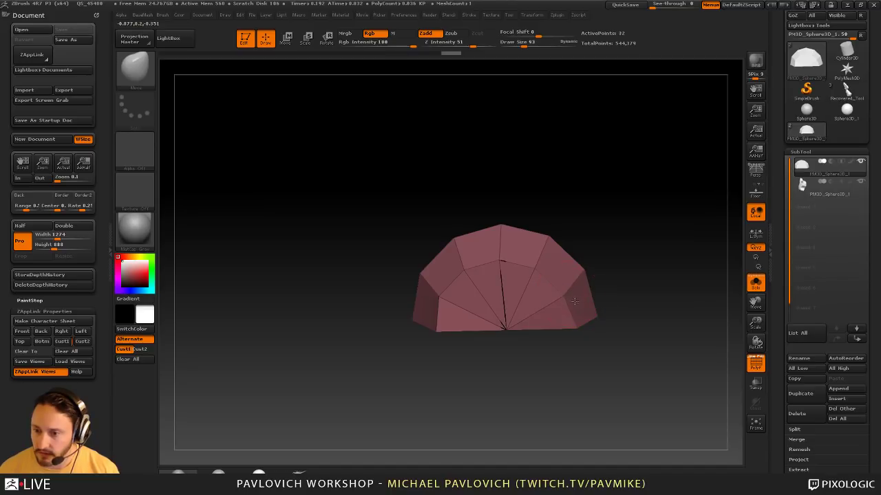
drag(637, 306, 652, 287)
Close the open undersides of the half cylinders with ZModeler's edge Bridge action, using the Two Edges target
key(2)
click(676, 454)
key(b)
key(z)
key(m)
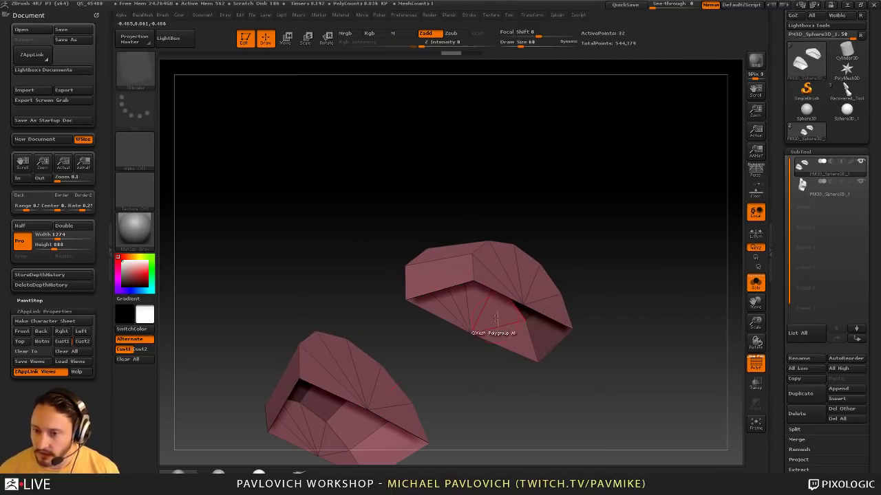
key(space)
click(419, 264)
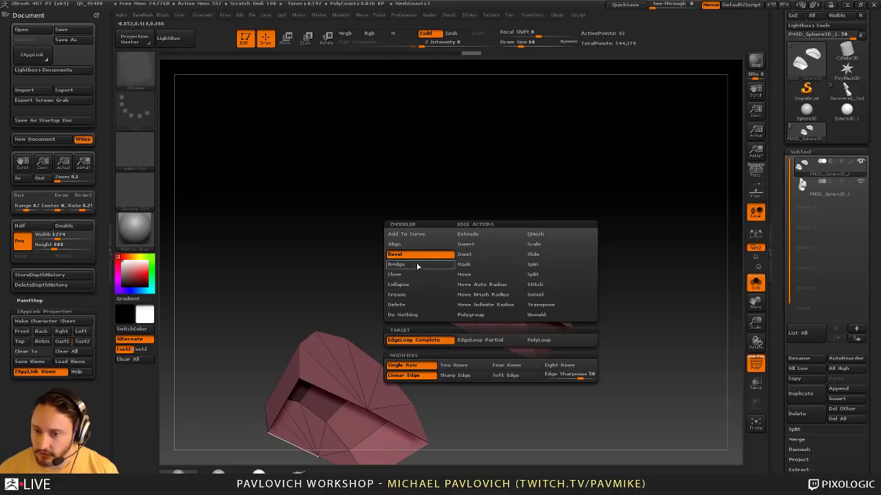
click(445, 340)
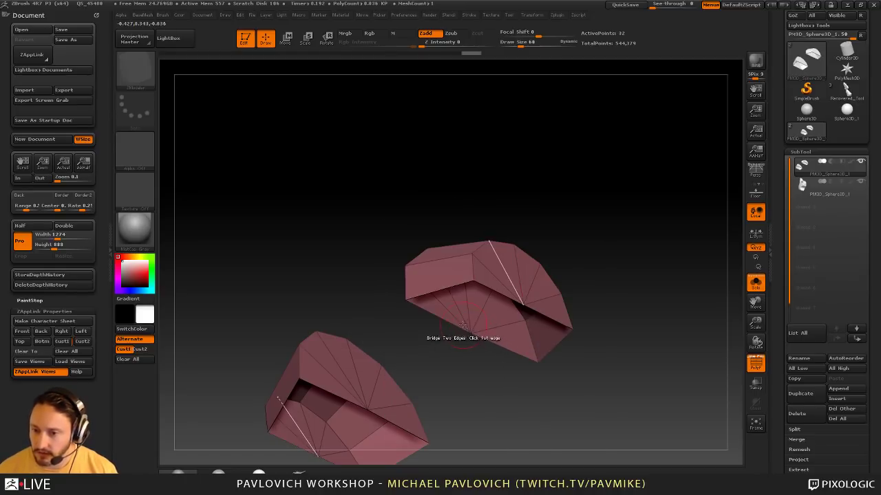
click(490, 289)
key(ctrl+z)
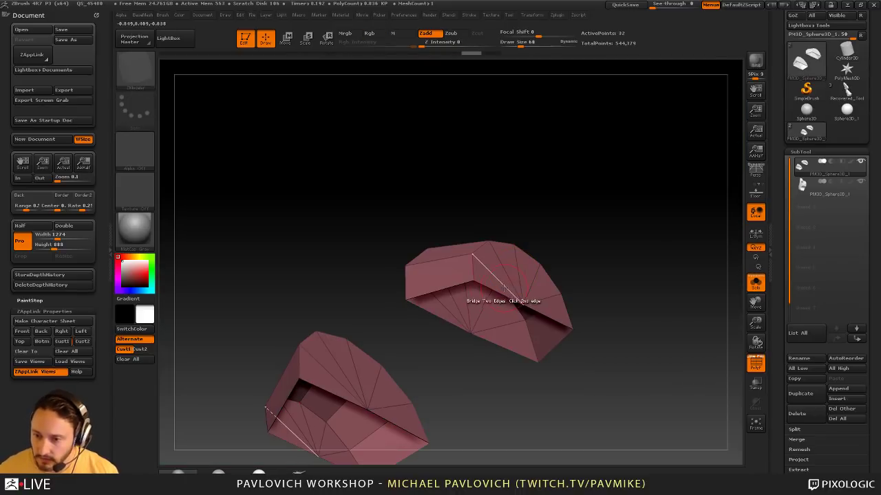
click(499, 293)
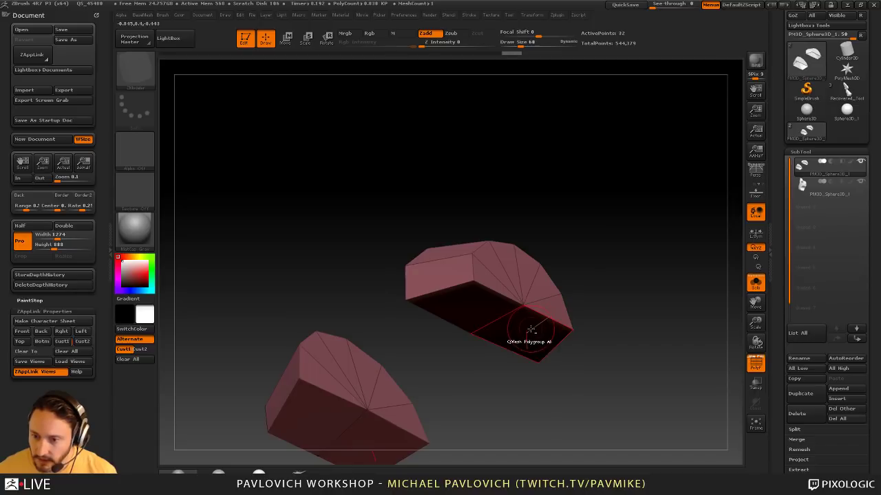
Extrude the underside faces into a thin band with QMesh Polygroup All and compare it with the drawing in the Cust1 view
click(483, 313)
drag(483, 313, 482, 325)
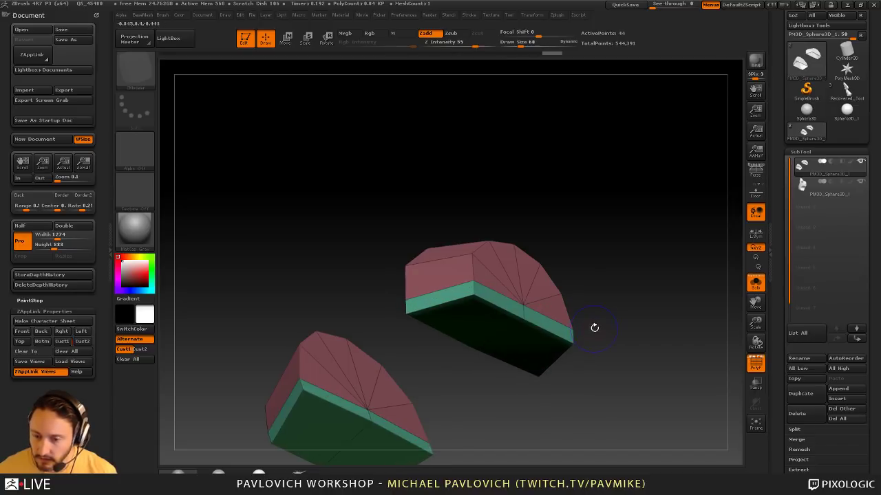
key(alt+Tab)
click(65, 342)
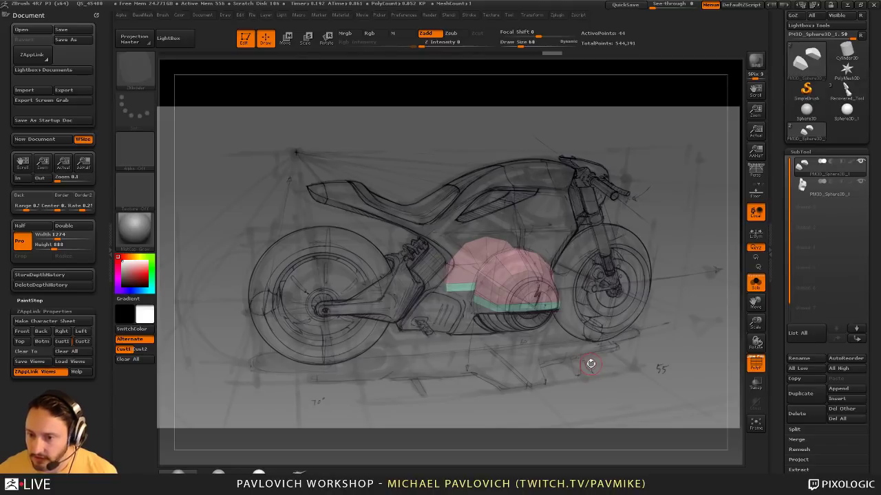
key(alt+Tab)
Mask the upper faces of the half cylinders, move the lower band slightly with the transpose line, and clear the mask
mouse_move(639, 250)
mouse_down()
mouse_move(482, 313)
mouse_move(497, 329)
mouse_move(504, 391)
mouse_up()
ctrl+click(497, 328)
key(w)
drag(503, 345, 504, 353)
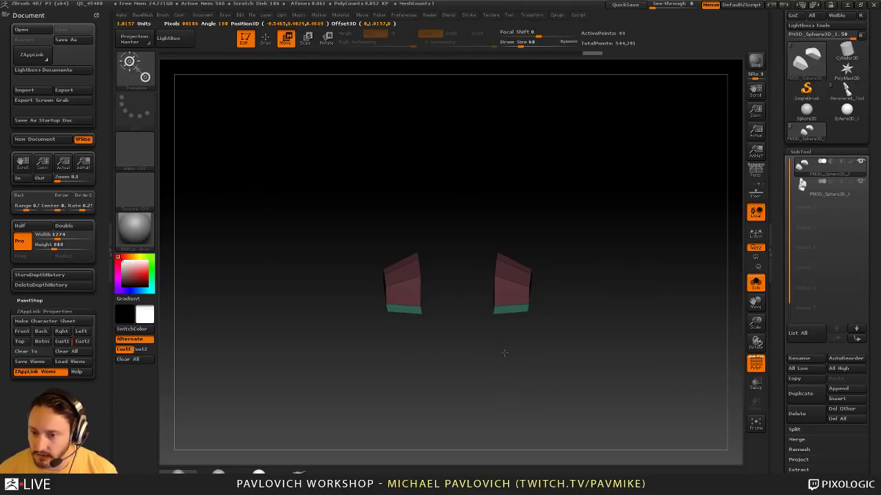
key(q)
mouse_move(571, 310)
ctrl+mouse_down()
mouse_move(590, 321)
mouse_move(590, 355)
ctrl+mouse_up()
Push the lower side corners of the half cylinders outward in the side view with the Move brush at draw size 126
key(b)
key(m)
key(v)
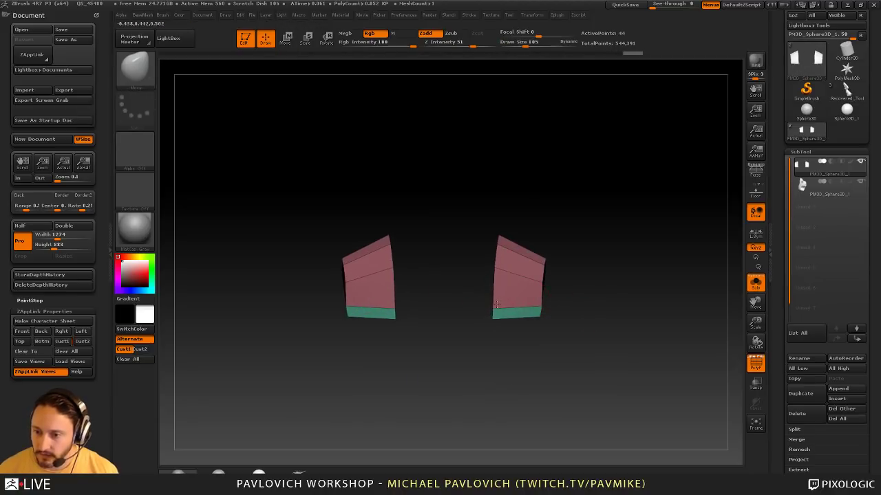
mouse_move(585, 318)
shift+mouse_down()
mouse_move(671, 322)
mouse_move(592, 344)
shift+mouse_up()
key(s)
drag(519, 314, 522, 314)
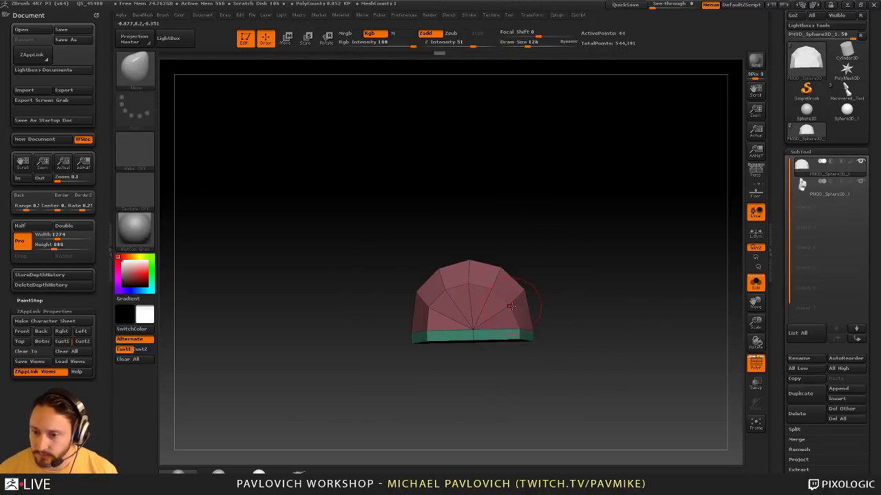
drag(432, 337, 428, 338)
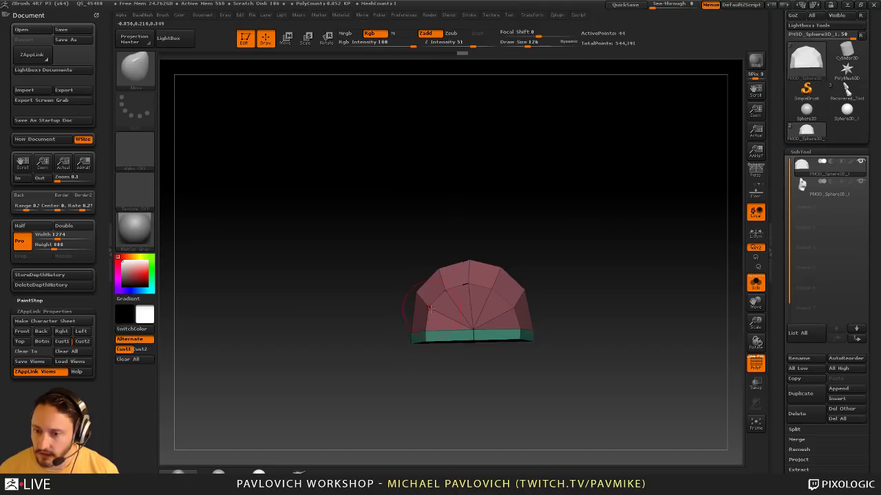
Turn on the smooth subdivision preview of the half cylinders and hide the polyframe
key(3)
drag(615, 305, 660, 335)
click(603, 322)
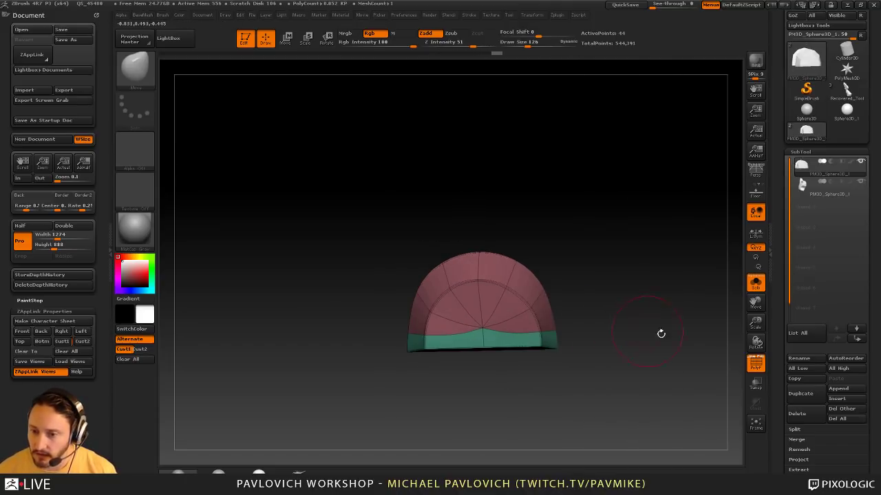
click(750, 361)
key(shift+z)
key(shift+z)
Refine the rounded outline and lower corner of the covers with the Move brush at draw sizes 251, 203 and 186
key(s)
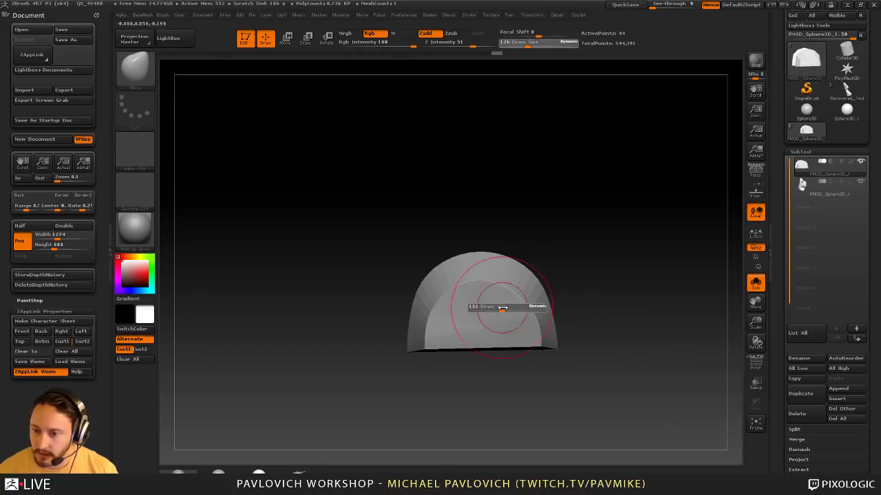
click(508, 306)
drag(484, 287, 489, 292)
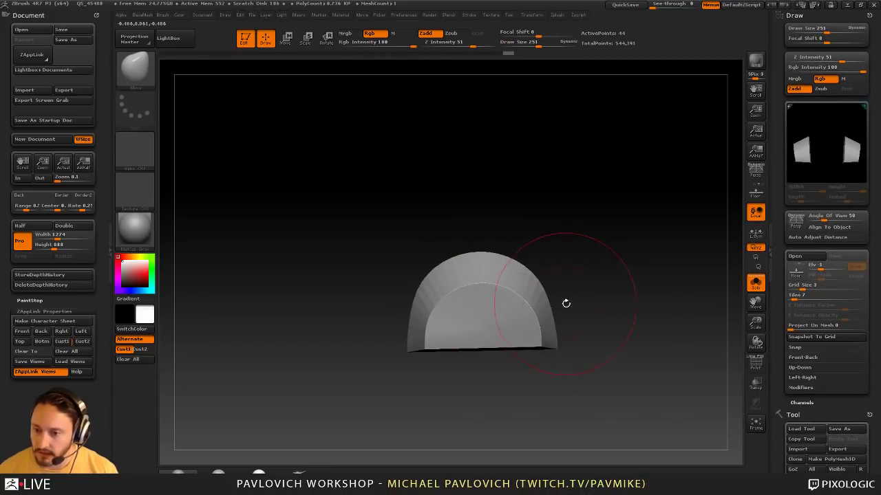
drag(566, 303, 581, 300)
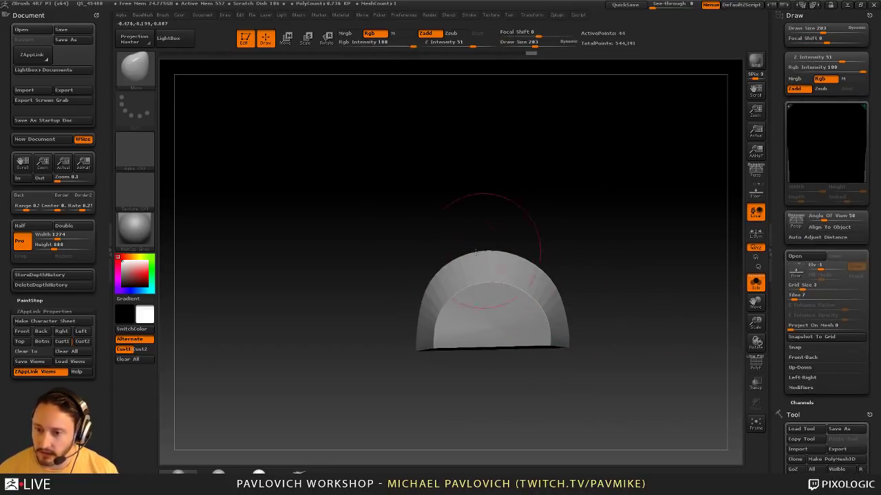
drag(423, 325, 441, 332)
key(s)
drag(436, 335, 439, 336)
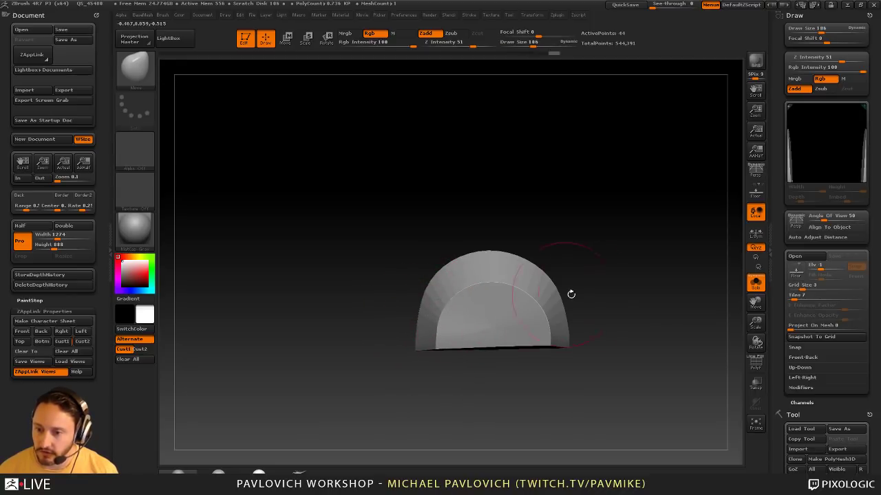
Turn off the smooth preview, set the draw size to 93, and display the polyframe on the covers
key(shift+z)
drag(642, 312, 659, 337)
key(shift+z)
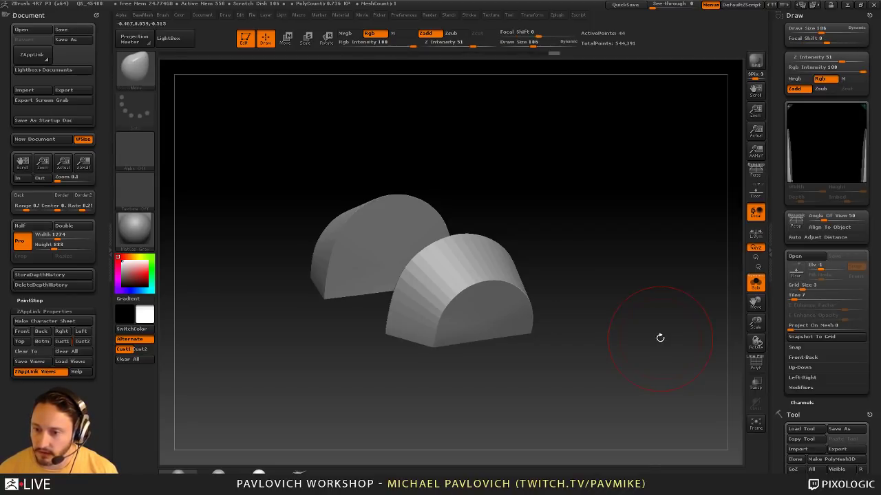
key(shift+d)
key(s)
click(621, 303)
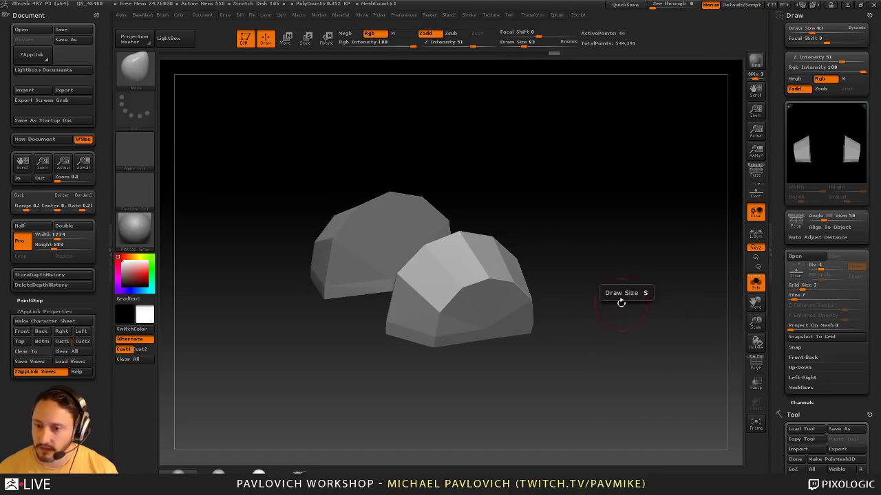
mouse_move(623, 304)
mouse_down()
mouse_move(720, 356)
mouse_move(645, 344)
mouse_move(593, 282)
mouse_up()
key(shift+f)
Delete the underside and inner side polygons of both covers one at a time with ZModeler's Delete A Single Poly action
mouse_move(599, 312)
mouse_down()
mouse_move(590, 324)
mouse_move(615, 281)
mouse_move(519, 346)
mouse_move(458, 318)
mouse_move(571, 296)
mouse_move(565, 278)
mouse_up()
key(b)
key(z)
key(m)
key(space)
click(375, 183)
click(463, 323)
click(453, 366)
click(462, 303)
click(451, 290)
click(413, 279)
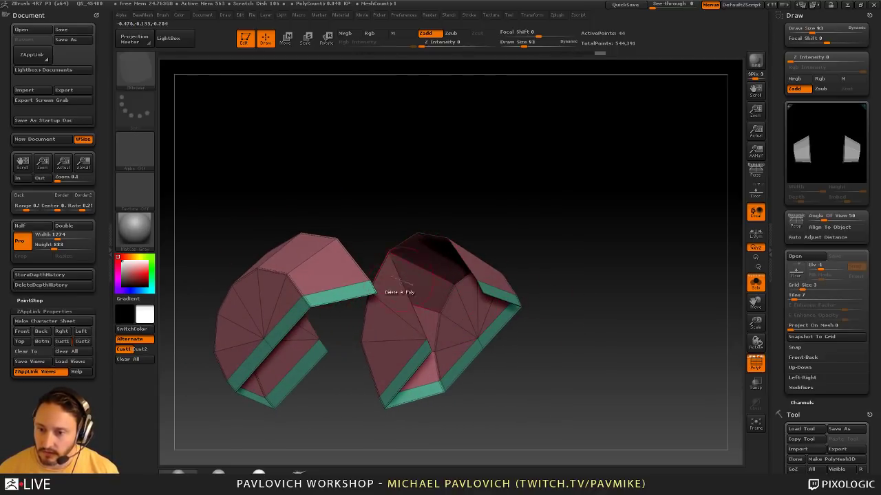
click(386, 325)
click(390, 341)
click(397, 355)
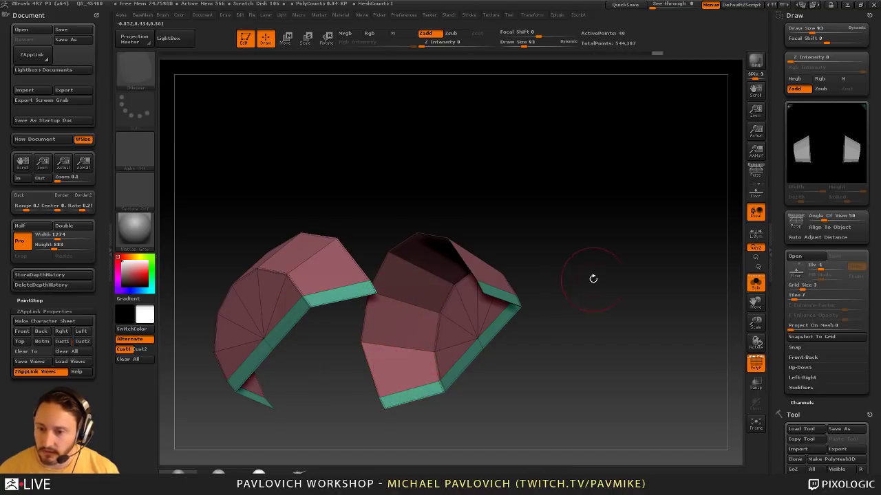
Thicken both engine covers inward by applying ZModeler's QMesh polygon action to All Polygons
drag(590, 275, 523, 295)
key(space)
click(485, 153)
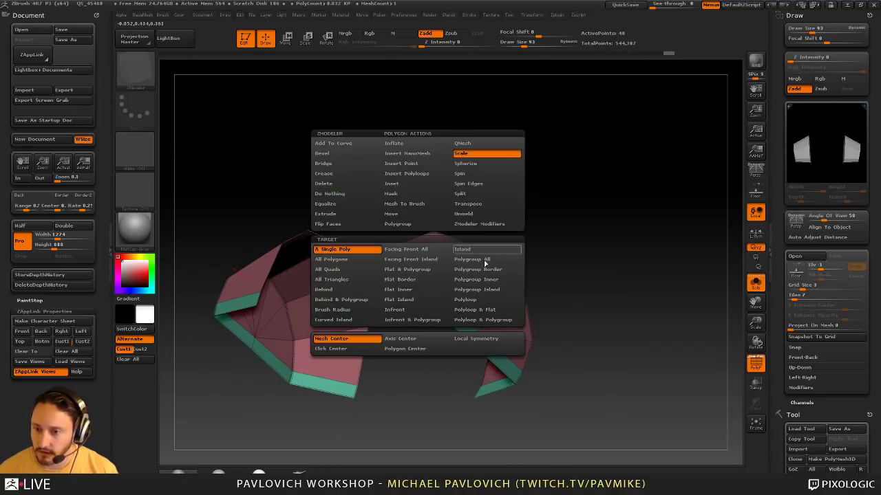
click(347, 259)
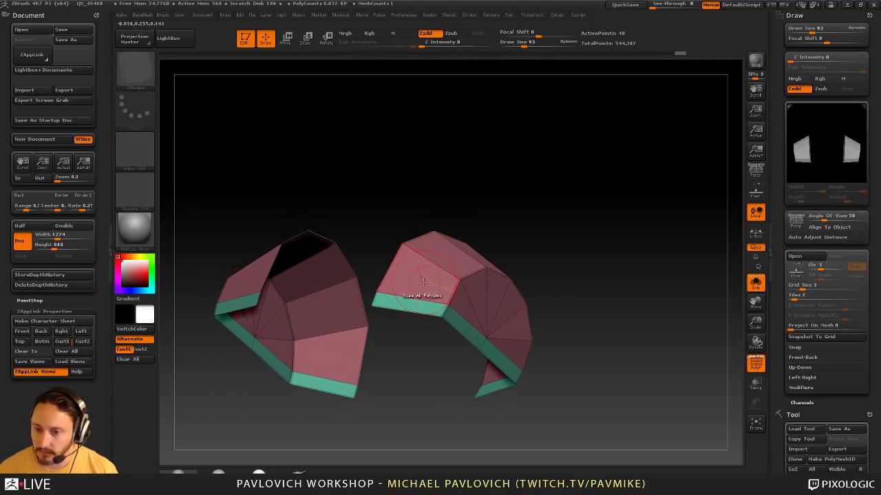
key(space)
click(485, 143)
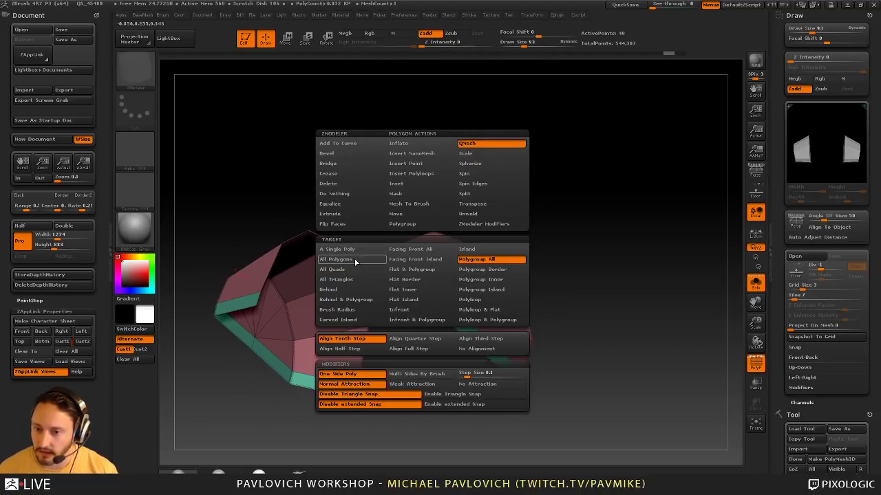
click(355, 261)
drag(444, 296, 471, 308)
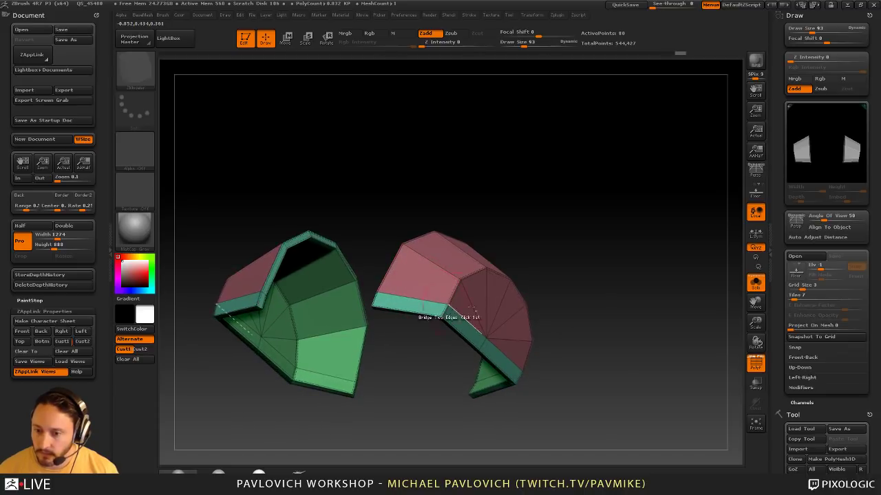
Try flipping the normals of the thickened covers and flip them back
key(g)
click(626, 463)
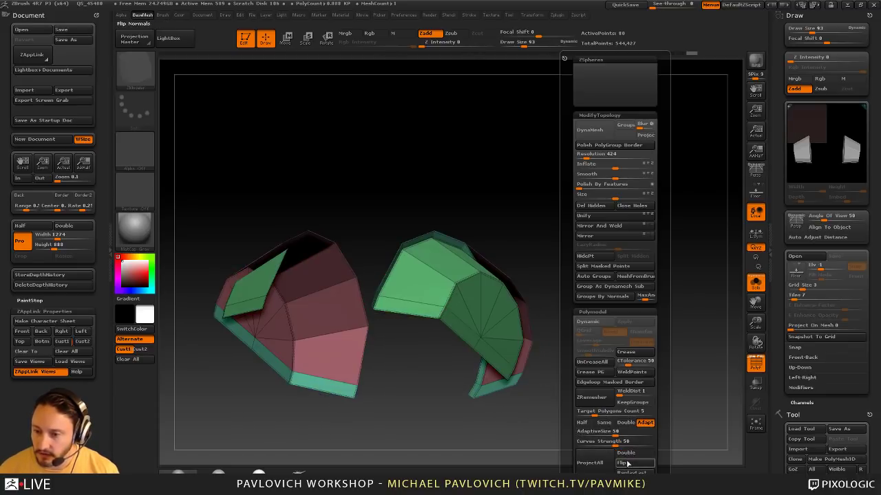
click(626, 463)
drag(633, 241, 663, 289)
key(g)
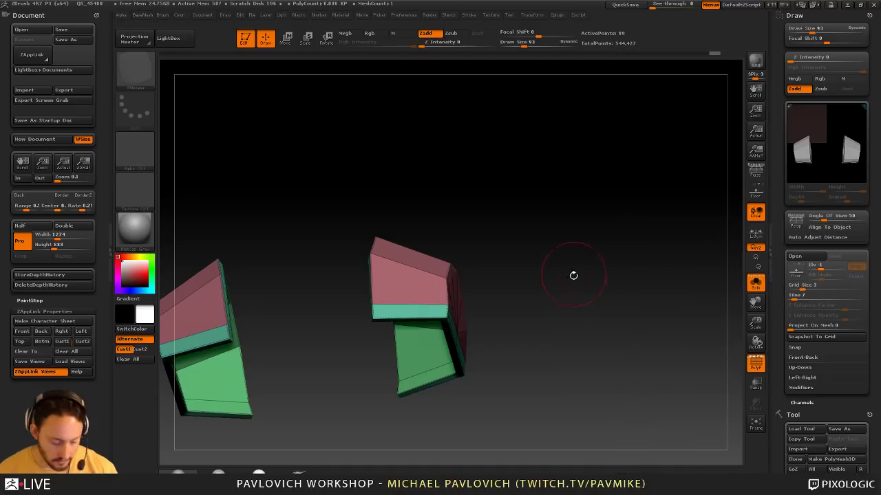
Turn on the smooth preview and crease the inner rim edges of the covers with ZModeler's Crease edge action
key(d)
drag(586, 271, 599, 291)
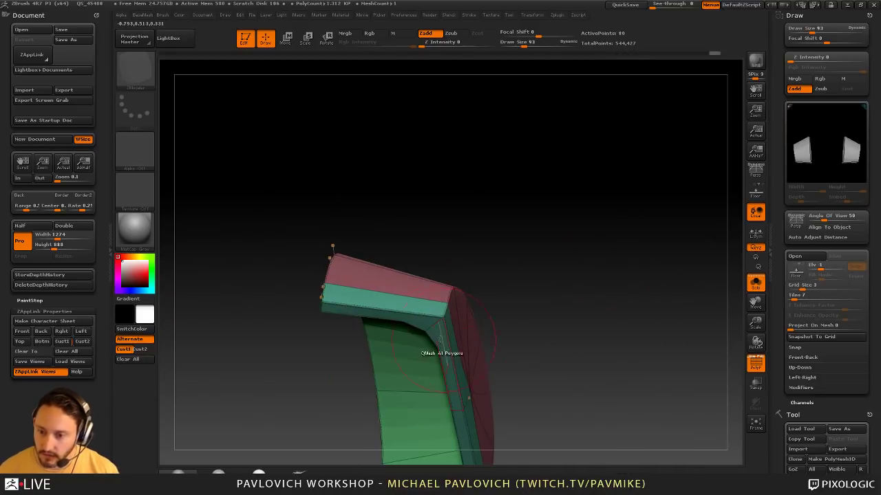
key(space)
click(358, 264)
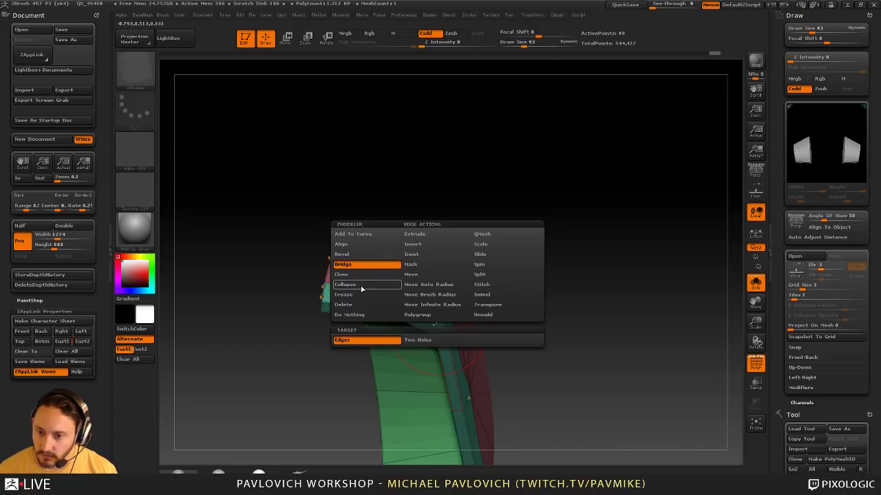
click(361, 285)
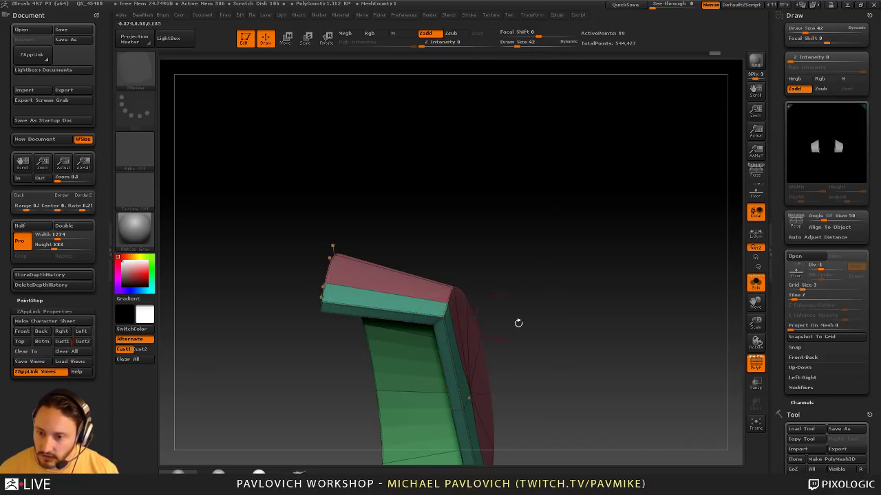
drag(519, 323, 437, 367)
Hide the polyframe, show the body together with the covers, and recall the Cust1 view over the motorcycle drawing
drag(498, 346, 633, 348)
click(756, 364)
click(755, 283)
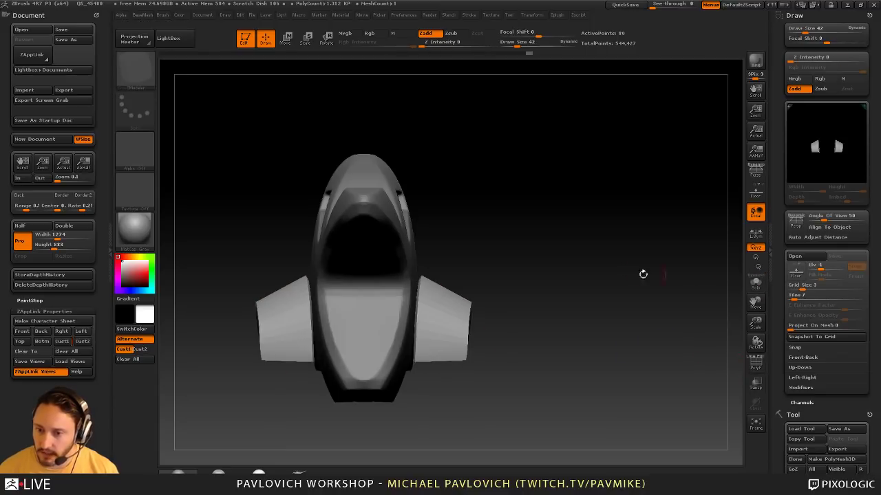
drag(620, 269, 577, 279)
click(63, 341)
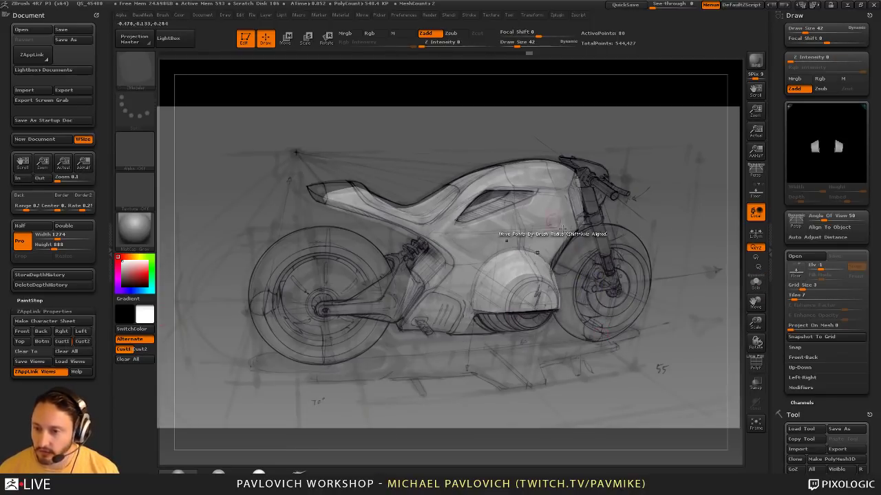
Switch to the Standard brush with perspective enabled and a draw size of 126
key(s)
drag(496, 282, 503, 282)
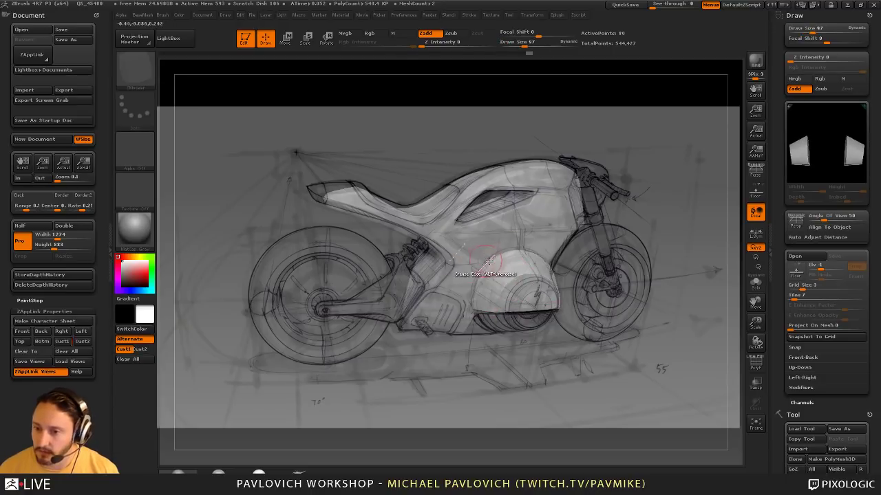
click(870, 15)
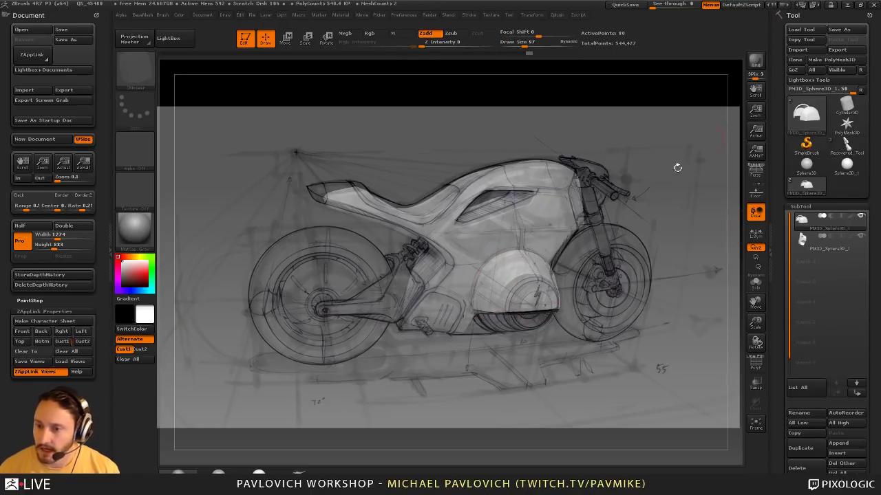
key(b)
key(s)
key(t)
key(s)
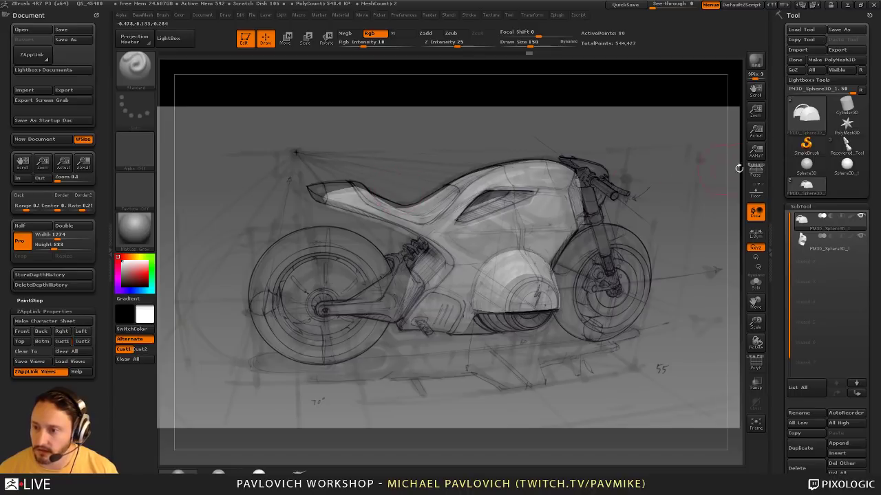
click(756, 169)
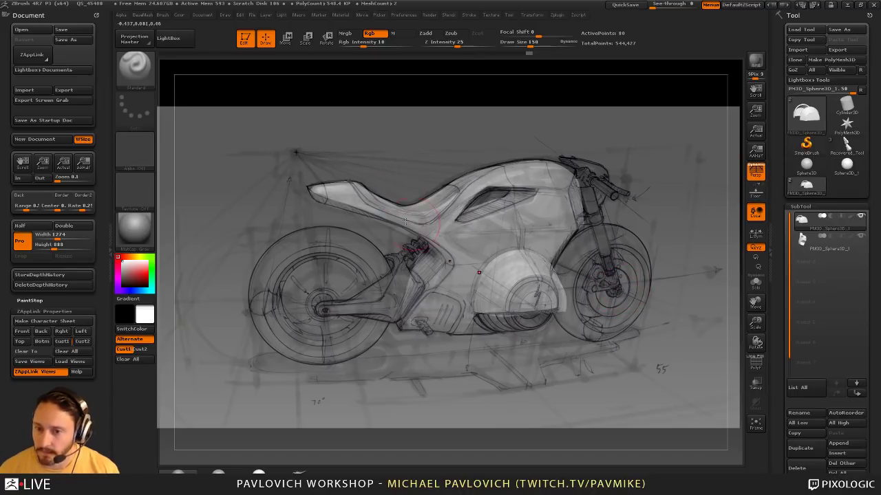
key(s)
drag(397, 209, 389, 210)
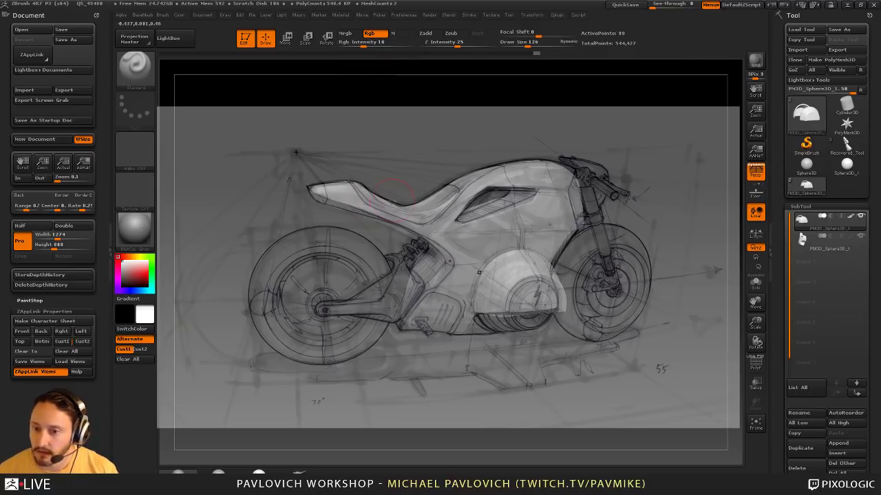
Make the motorcycle body the active subtool and hide the reference drawing
alt+click(434, 218)
mouse_move(352, 192)
mouse_down()
mouse_move(380, 206)
mouse_move(452, 199)
mouse_move(480, 181)
mouse_up()
key(shift+z)
mouse_move(633, 142)
mouse_down()
mouse_move(702, 161)
mouse_move(681, 244)
mouse_up()
Slice the seat area off the body with the SliceCurve brush, following the drawn seat line from the tail
ctrl+shift+click(130, 68)
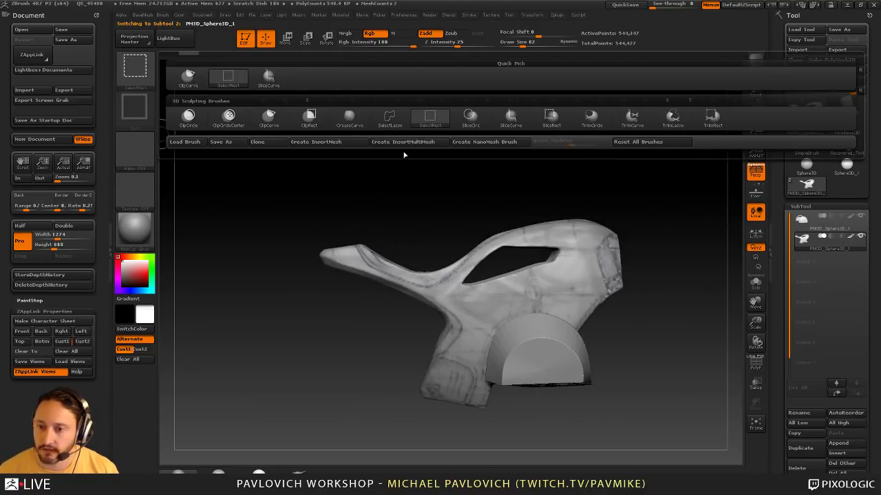
ctrl+shift+click(513, 120)
mouse_move(411, 206)
alt+mouse_down()
mouse_move(403, 195)
mouse_move(394, 199)
alt+mouse_up()
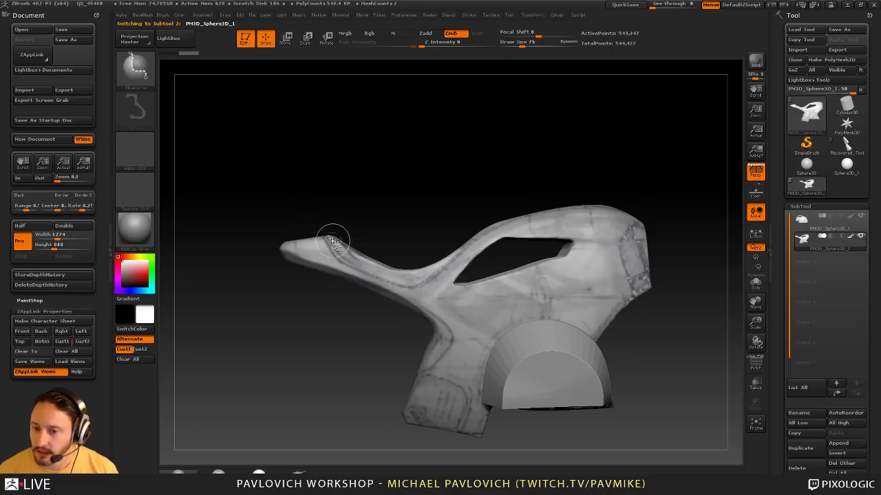
ctrl+shift+drag(311, 205, 333, 253)
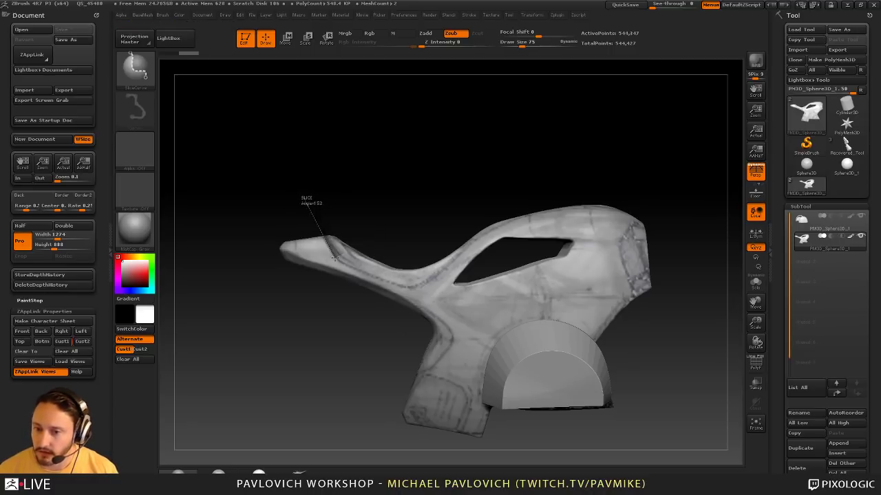
ctrl+shift+drag(387, 282, 402, 286)
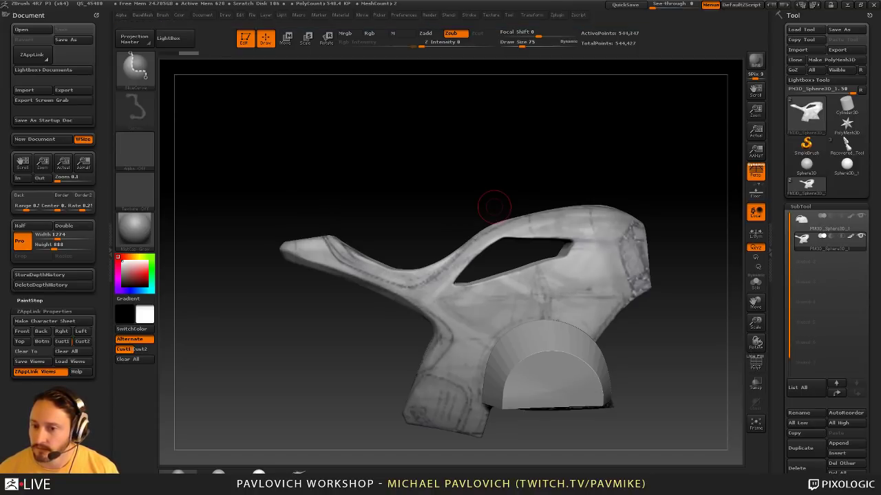
Display the polyframe and isolate the sliced seat polygroup of the body
key(shift+f)
drag(681, 327, 715, 375)
alt+drag(689, 328, 685, 303)
ctrl+shift+click(459, 281)
Insert panel loops around the seat polygroup with a thickness of 0.01 and hide the polyframe
scroll(784, 323, down, 5)
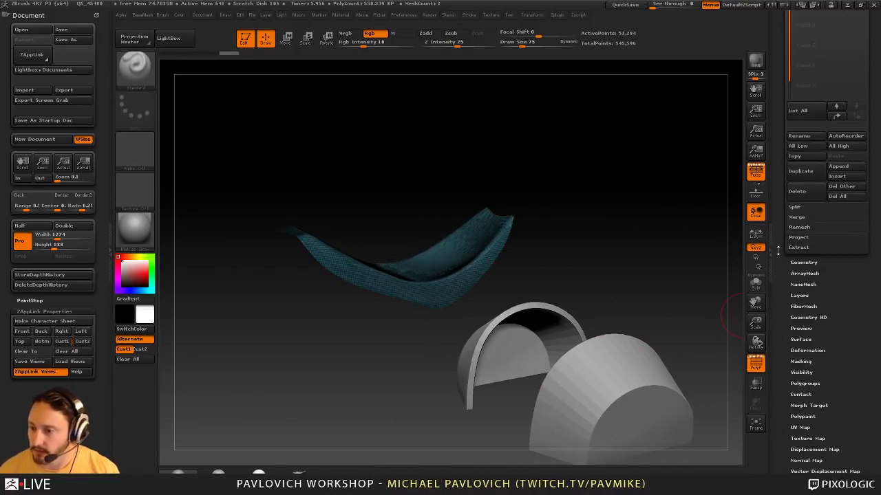
mouse_move(777, 150)
mouse_down()
mouse_move(780, 238)
mouse_move(778, 152)
mouse_up()
click(803, 242)
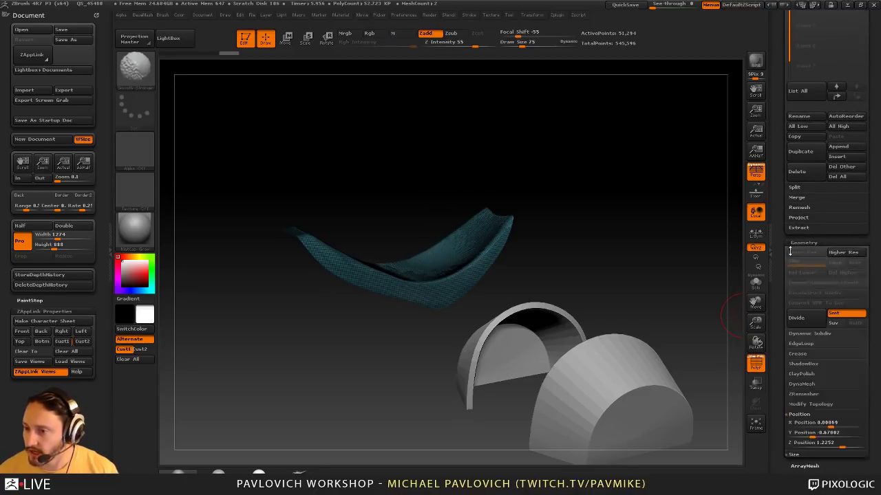
scroll(803, 237, down, 3)
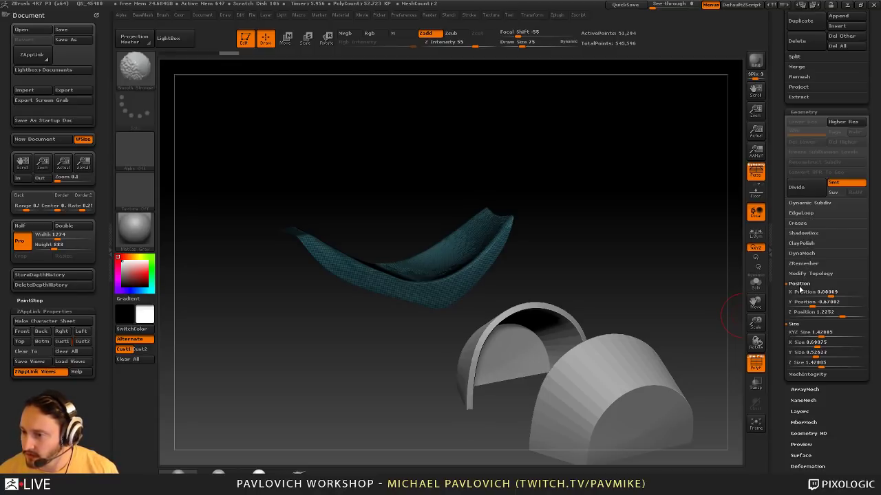
click(798, 284)
click(795, 295)
click(802, 214)
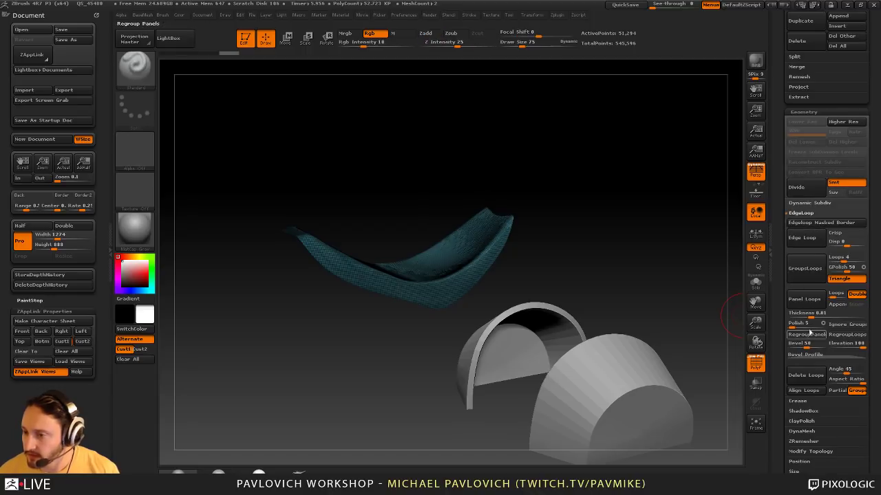
click(810, 306)
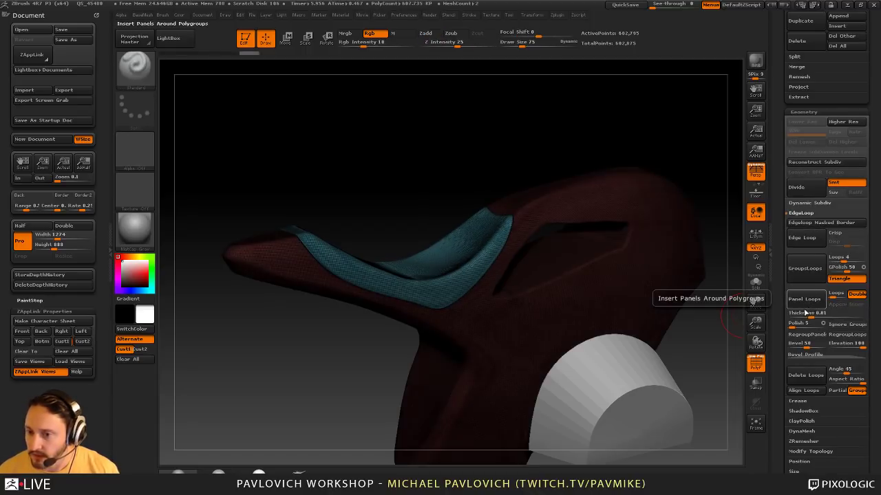
key(shift+f)
drag(718, 344, 730, 346)
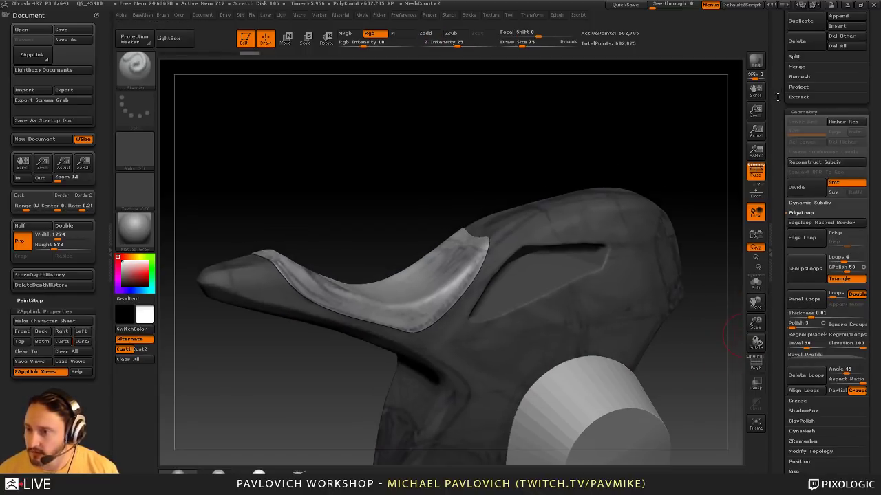
Try turning off the polypaint colour display on the subtools and undo it
drag(777, 97, 792, 191)
shift+click(851, 186)
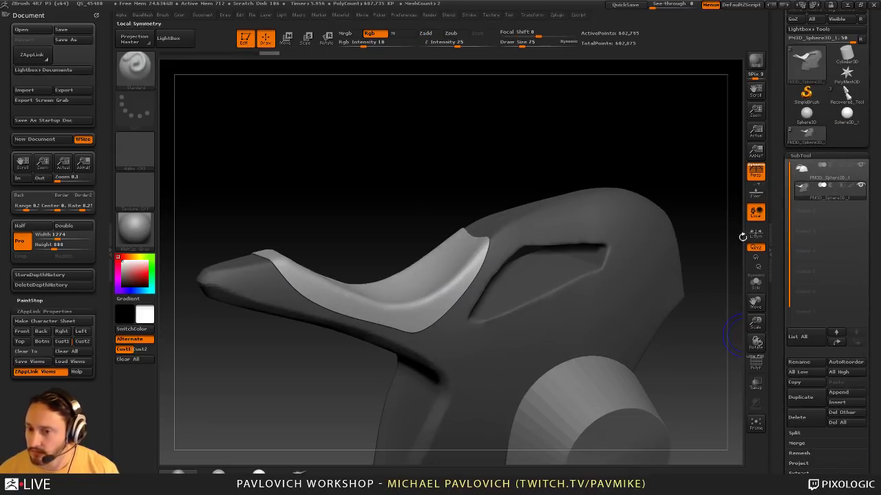
alt+drag(704, 338, 709, 318)
key(ctrl+z)
scroll(823, 199, up, 3)
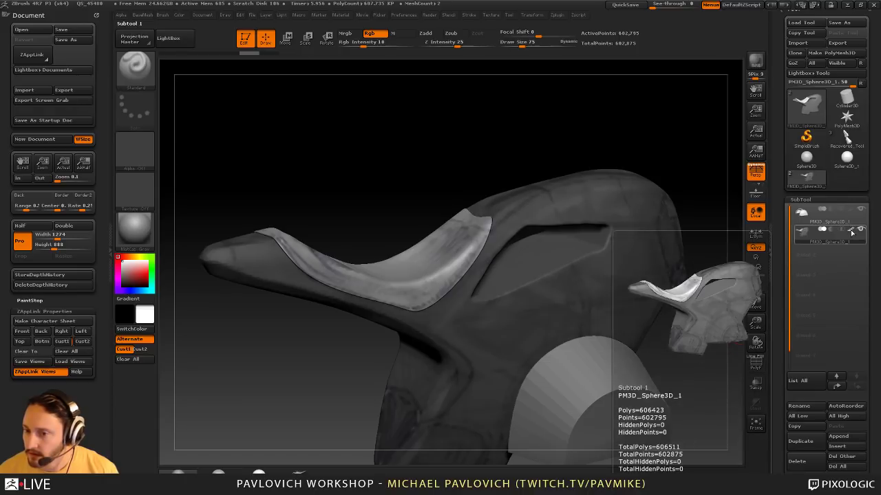
Undo the panel loops and insert them on the seat again with Regroup Panels enabled and a thickness of 0.02555
drag(779, 272, 782, 156)
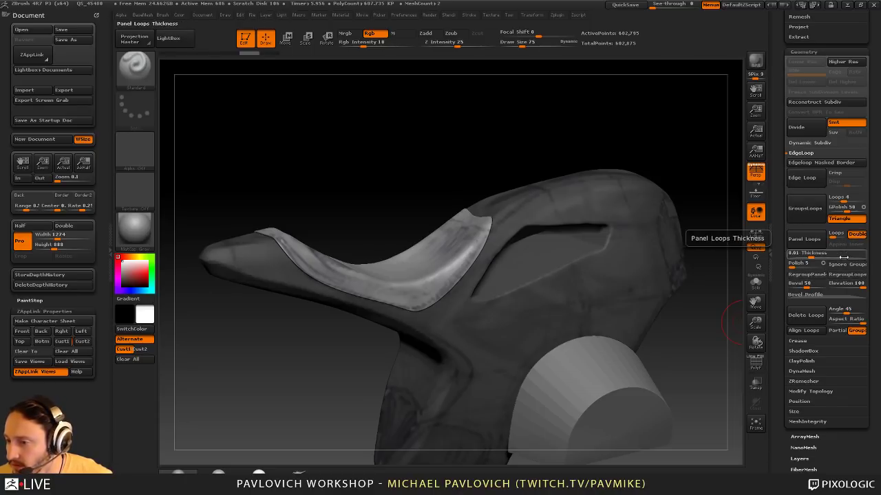
click(815, 275)
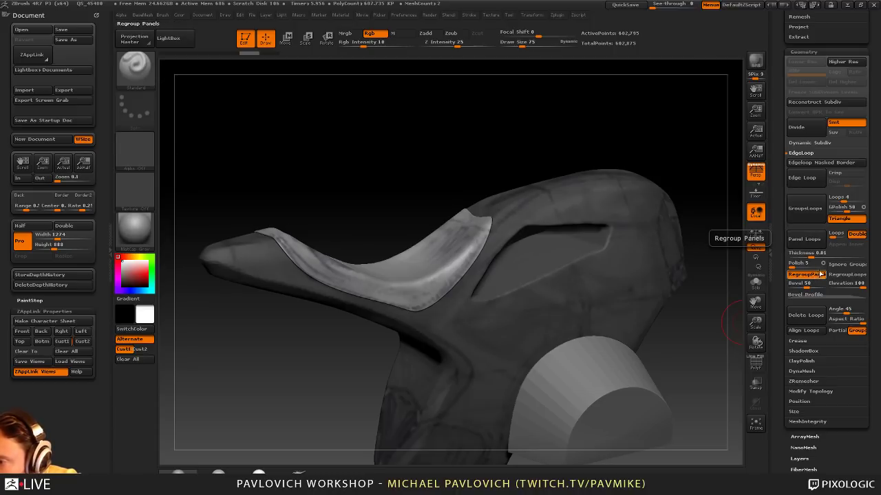
key(ctrl+z)
key(ctrl+z)
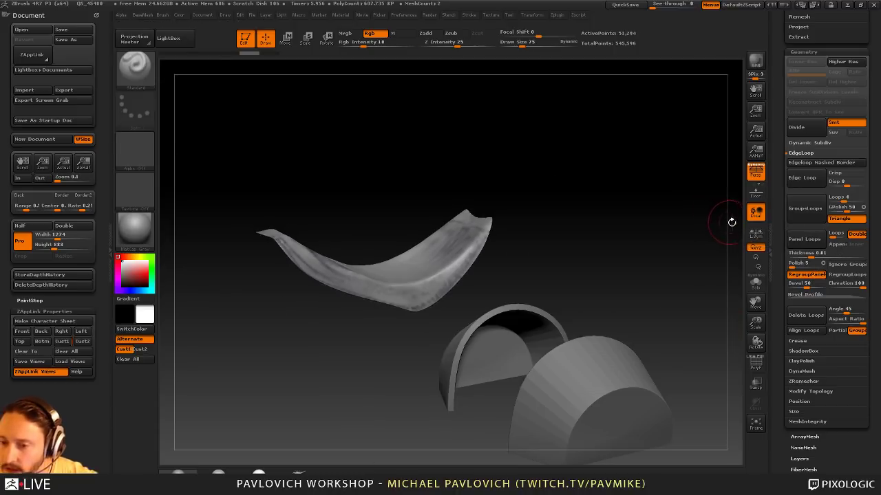
ctrl+shift+click(460, 231)
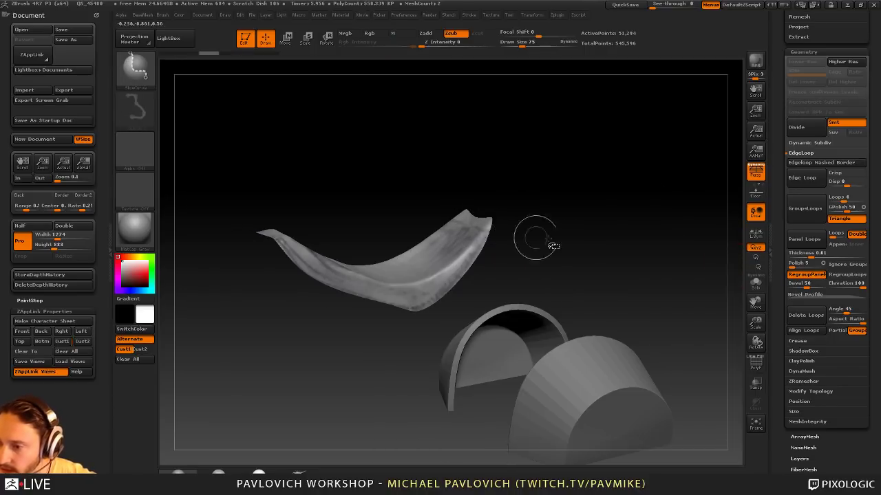
drag(810, 255, 815, 254)
click(816, 242)
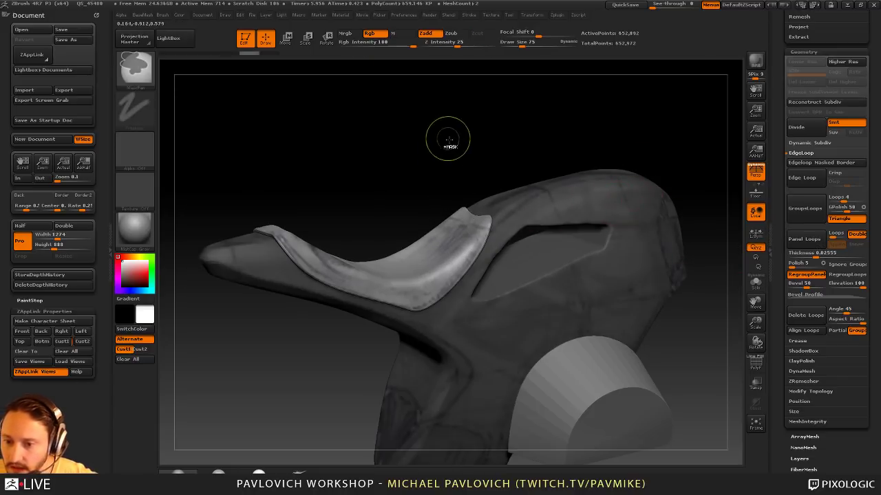
Clear the mask and separate the thickened seat from the body into its own subtool with Split Hidden
ctrl+drag(448, 140, 482, 160)
key(ctrl+z)
key(ctrl+z)
ctrl+shift+click(568, 153)
key(1)
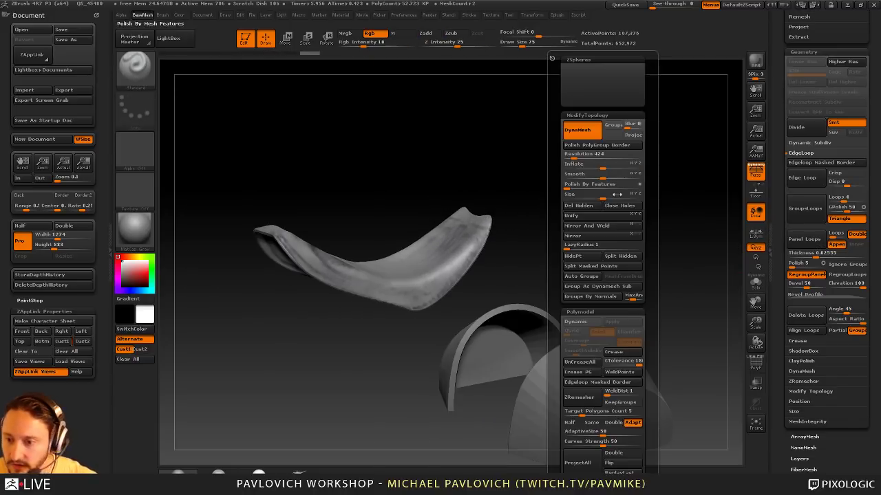
click(631, 255)
drag(823, 86, 824, 159)
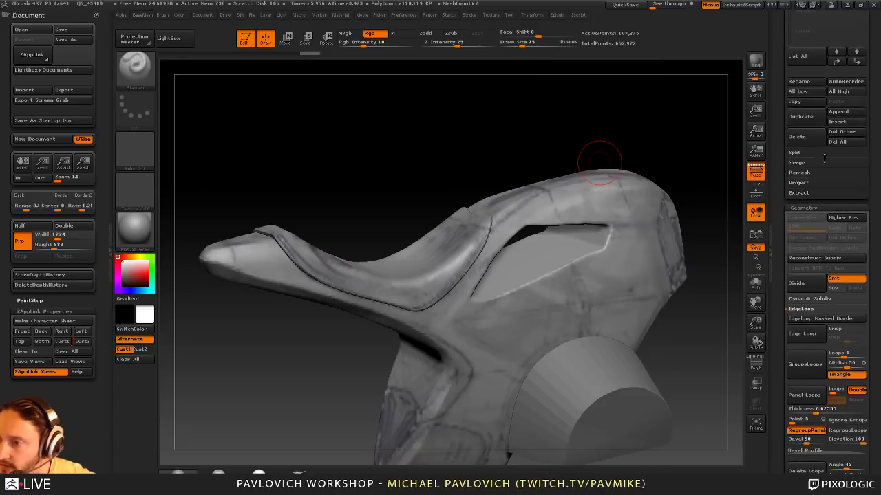
Turn off the polypaint display on the seat and body subtools and show the polyframe on the seat
scroll(812, 97, up, 3)
click(850, 110)
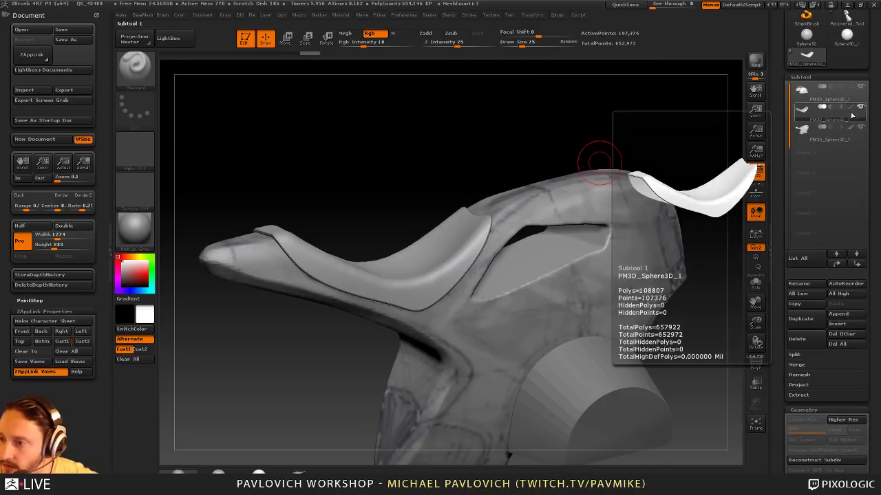
click(850, 128)
alt+drag(701, 219, 739, 224)
click(756, 364)
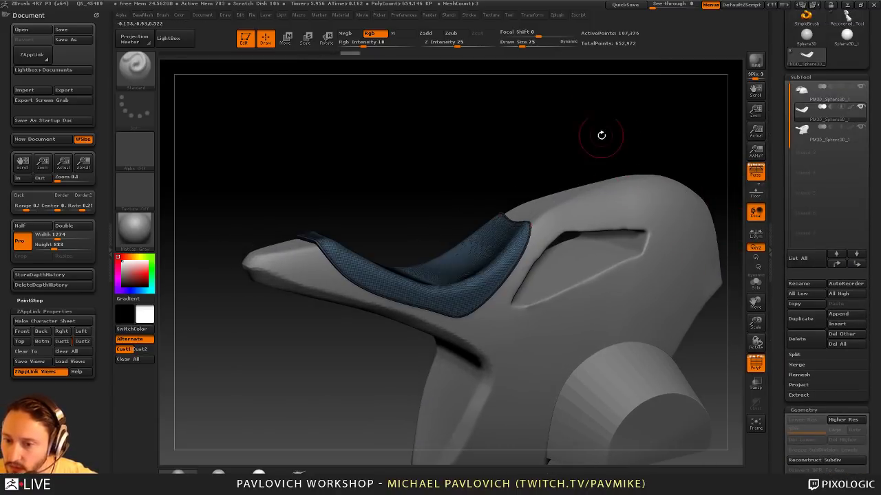
Switch to the Standard brush and reduce its draw size to about 6
alt+drag(601, 136, 566, 152)
drag(448, 158, 568, 252)
drag(562, 212, 572, 256)
key(s)
mouse_move(580, 194)
mouse_down()
mouse_move(589, 195)
mouse_move(568, 165)
mouse_up()
key(b)
key(m)
key(v)
drag(454, 138, 477, 145)
key(b)
key(s)
key(t)
key(s)
drag(476, 147, 444, 146)
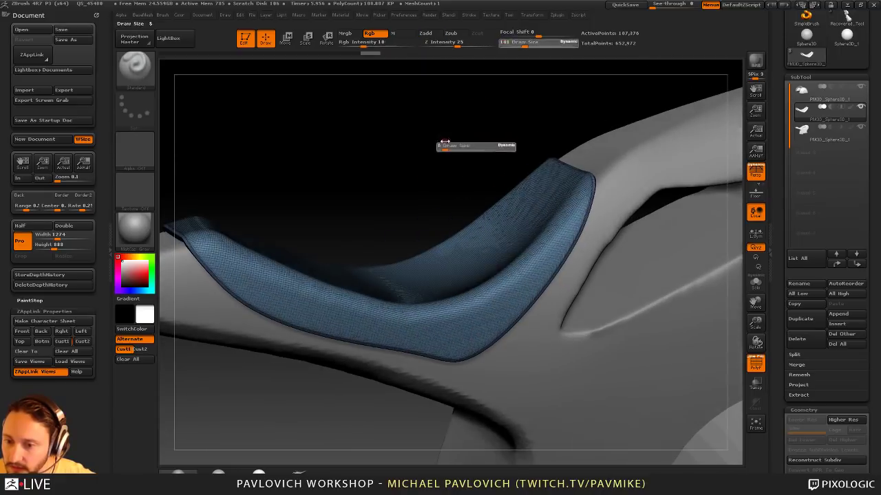
Solo the seat, isolate its outer surface polygroup and delete the hidden geometry
click(761, 288)
drag(639, 229, 698, 213)
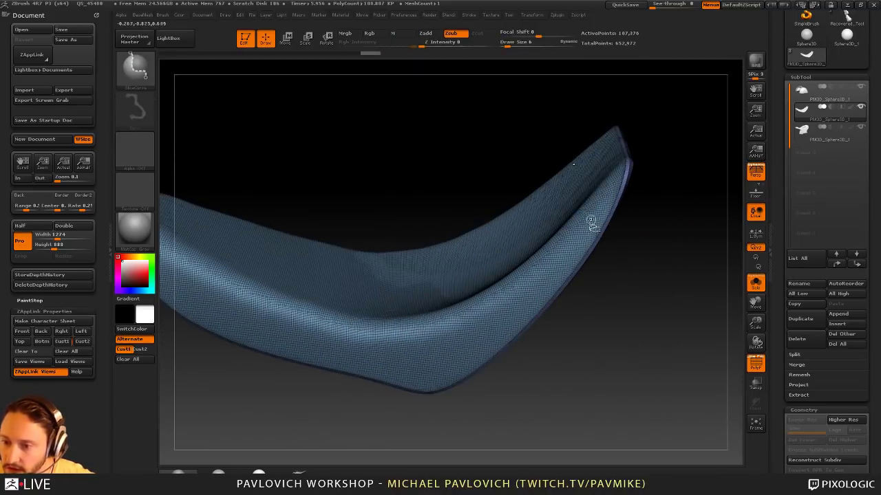
ctrl+shift+click(592, 225)
key(2)
click(702, 206)
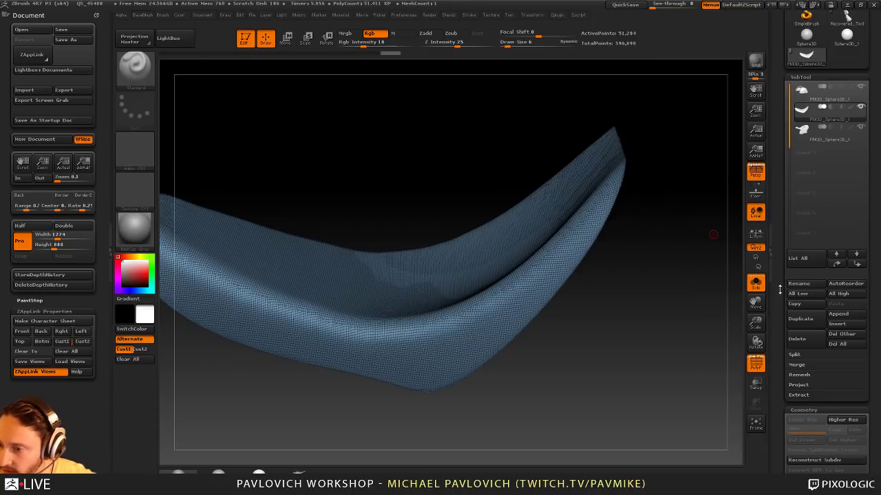
Remesh the seat surface with ZRemesher using Half and an AdaptiveSize of 0
drag(780, 289, 777, 193)
click(803, 382)
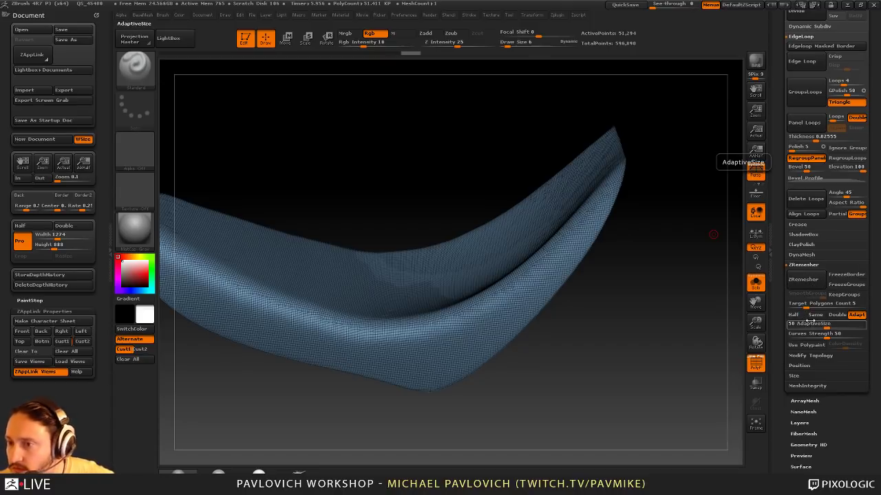
click(795, 316)
drag(800, 327, 789, 328)
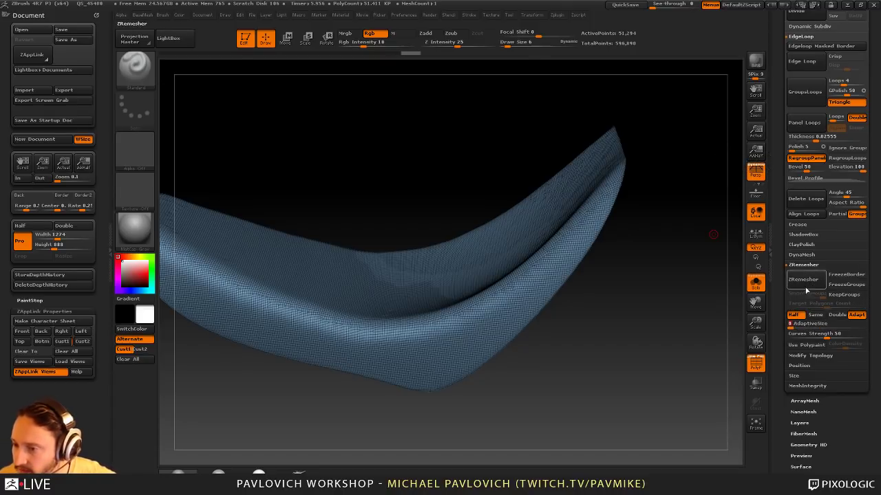
click(806, 288)
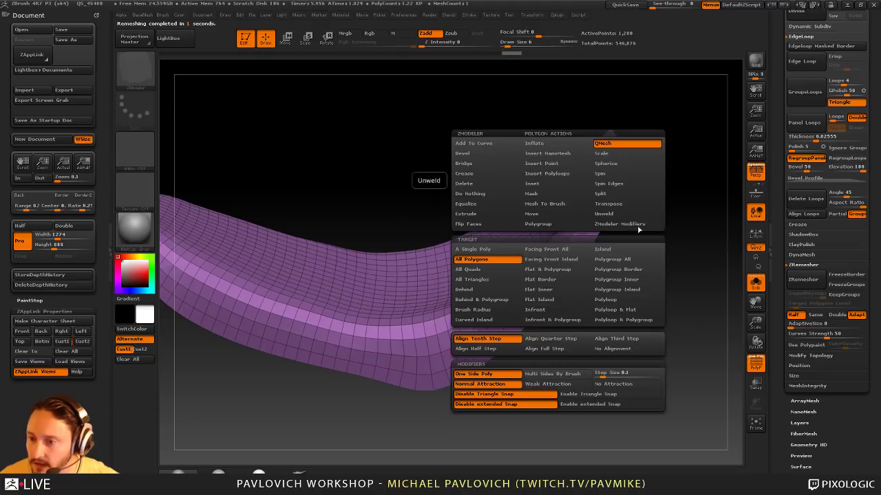
Thicken the remeshed seat surface with ZModeler QMesh on all polygons and flip its normals
click(637, 258)
drag(638, 249, 575, 269)
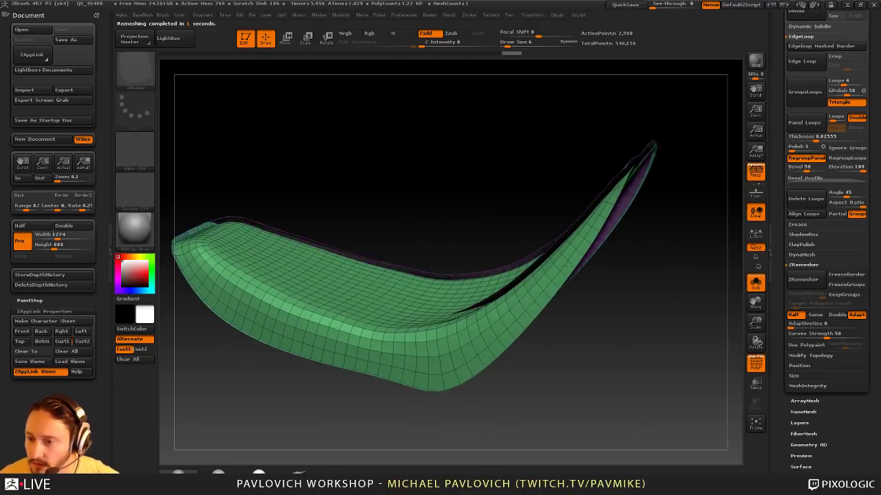
key(2)
click(656, 463)
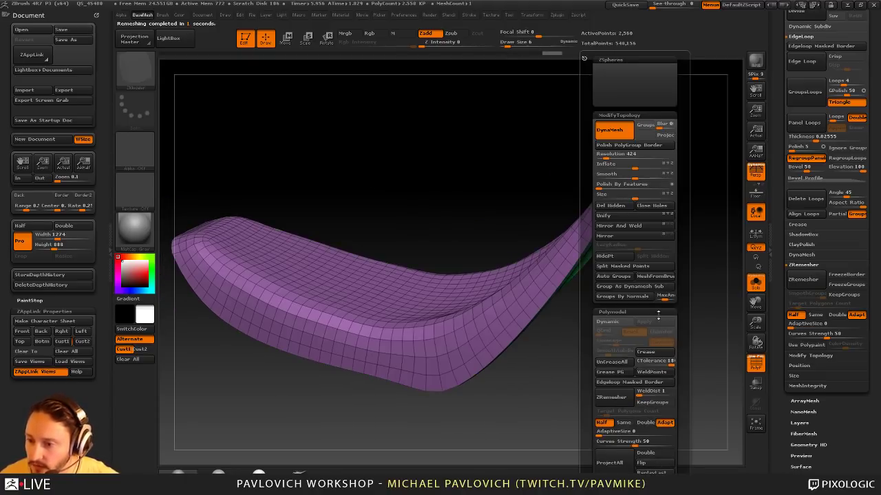
Crease the seat's polygroup borders with Crease PG and smooth it with dynamic subdivision
click(621, 373)
key(d)
key(f)
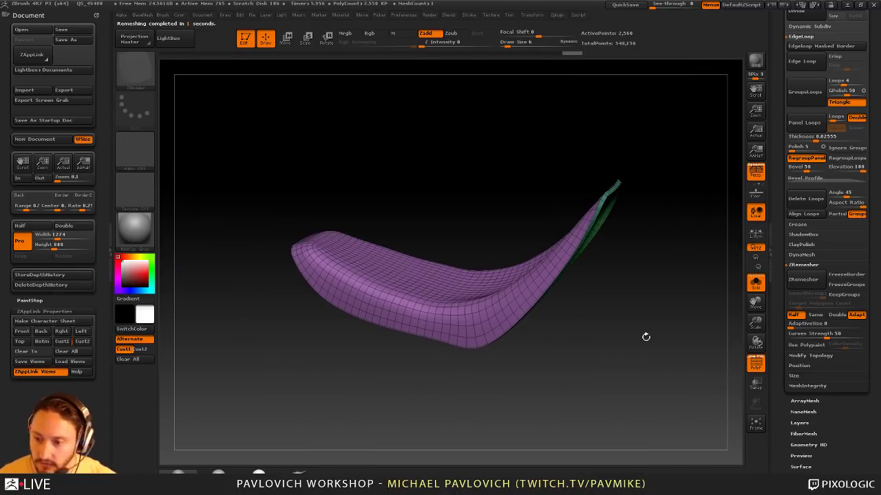
Leave solo mode and hide the polyframe to show the seat on the motorcycle body without transparency
click(756, 382)
click(756, 285)
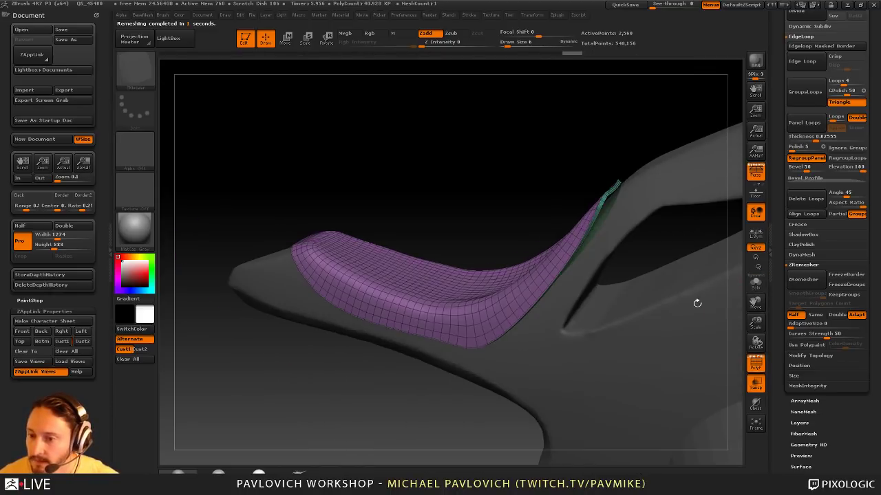
click(755, 363)
drag(511, 153, 738, 386)
click(755, 383)
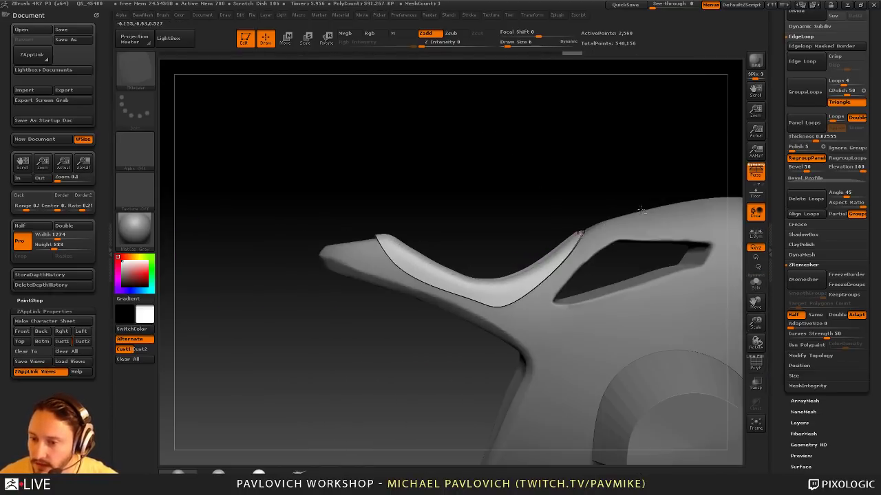
Try the Standard brush at a draw size of 109 over the seat's front edge and switch to the Move brush
mouse_move(678, 155)
mouse_down()
mouse_move(584, 154)
mouse_move(615, 138)
mouse_move(637, 180)
mouse_up()
key(b)
key(s)
key(t)
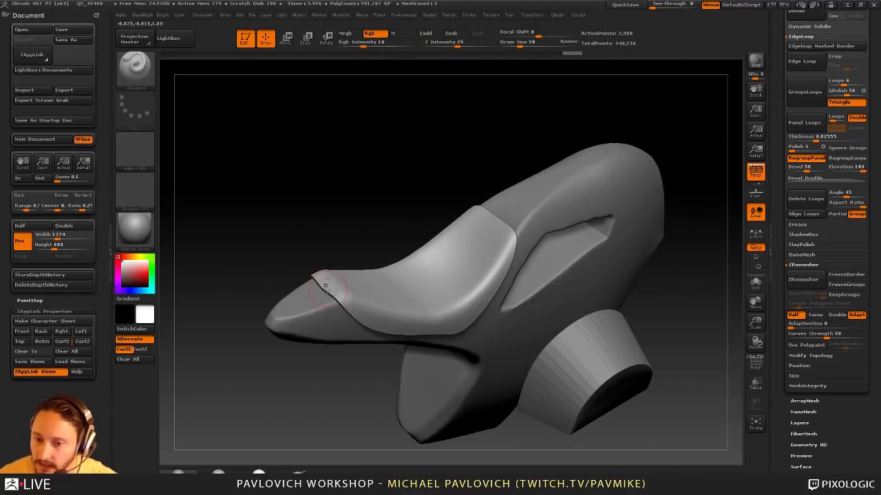
key(s)
drag(326, 291, 333, 291)
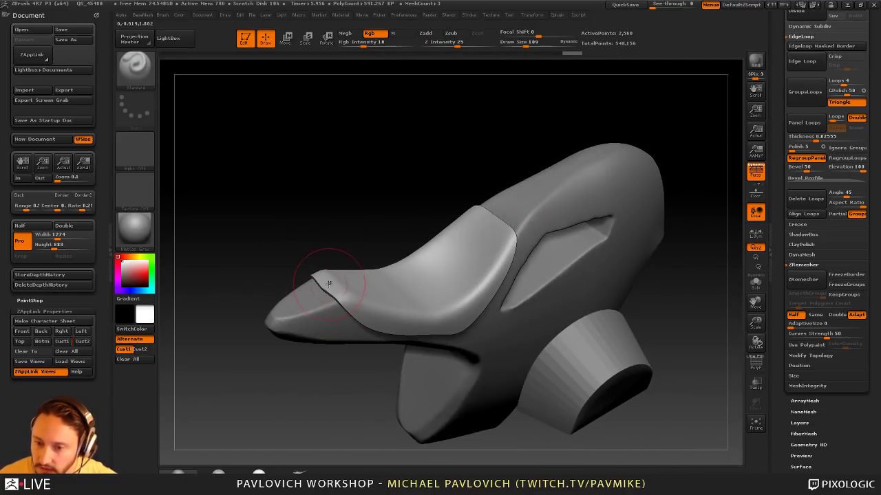
key(b)
key(m)
key(v)
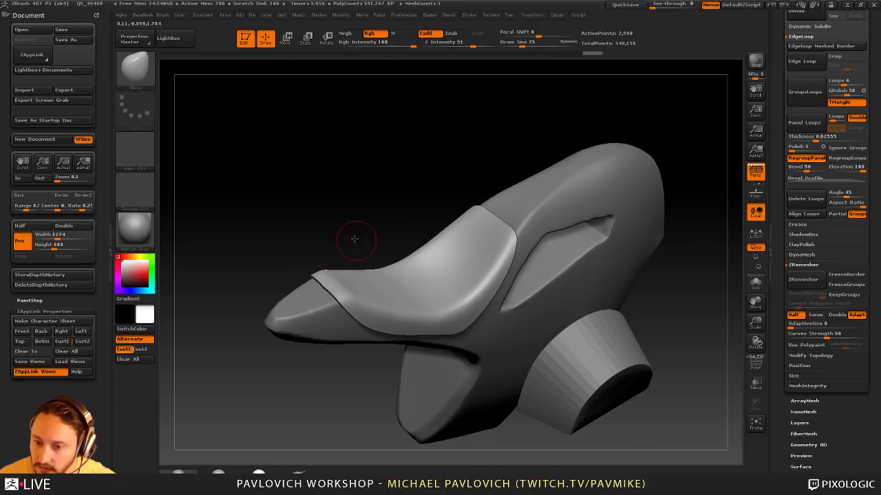
drag(353, 236, 469, 213)
Set the seat's crease level to 1 and compare it with dynamic subdivision off and on
key(space)
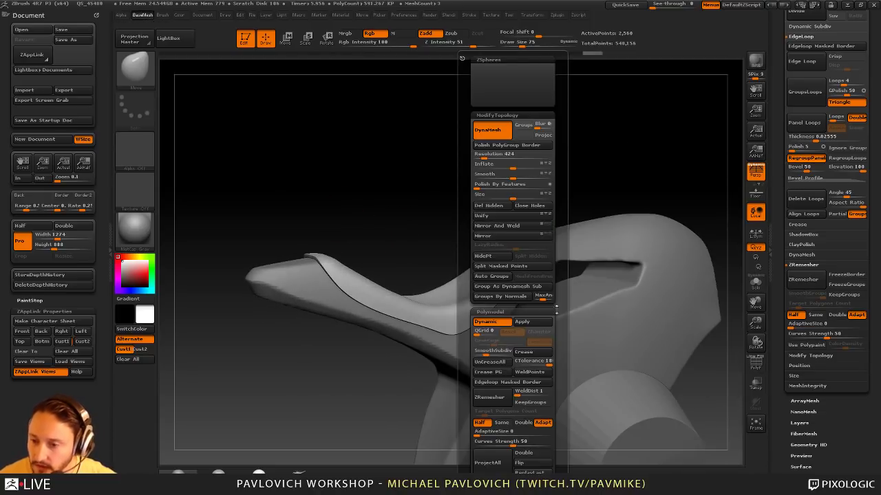
drag(780, 273, 779, 348)
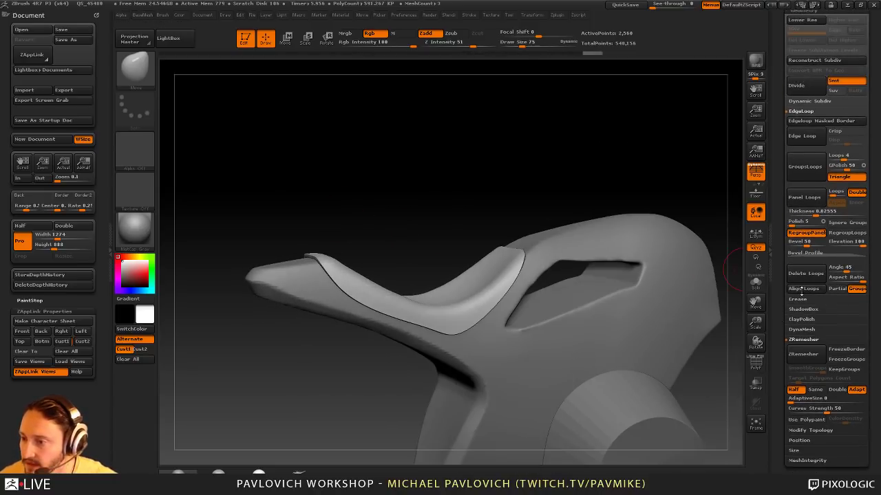
key(shift)
click(804, 102)
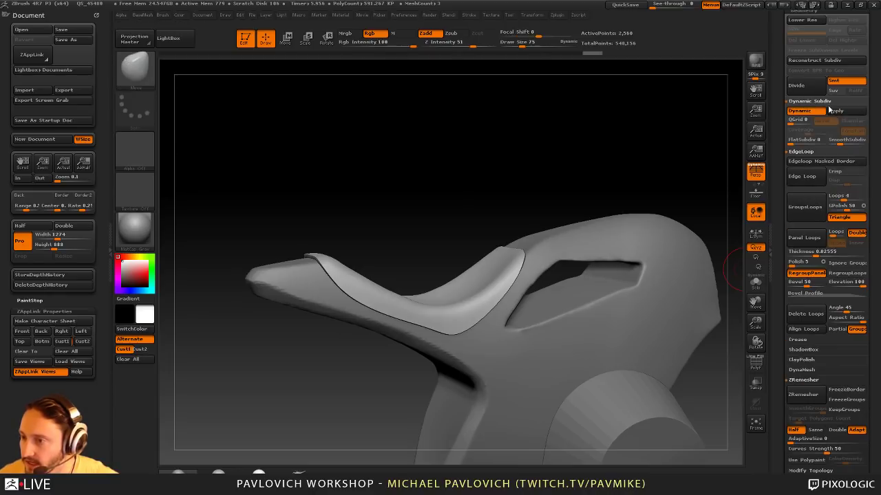
drag(783, 187, 783, 152)
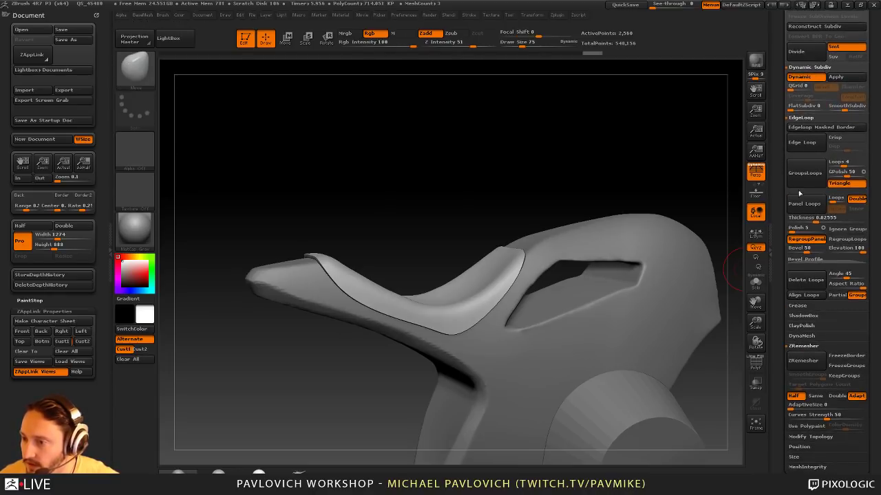
click(800, 306)
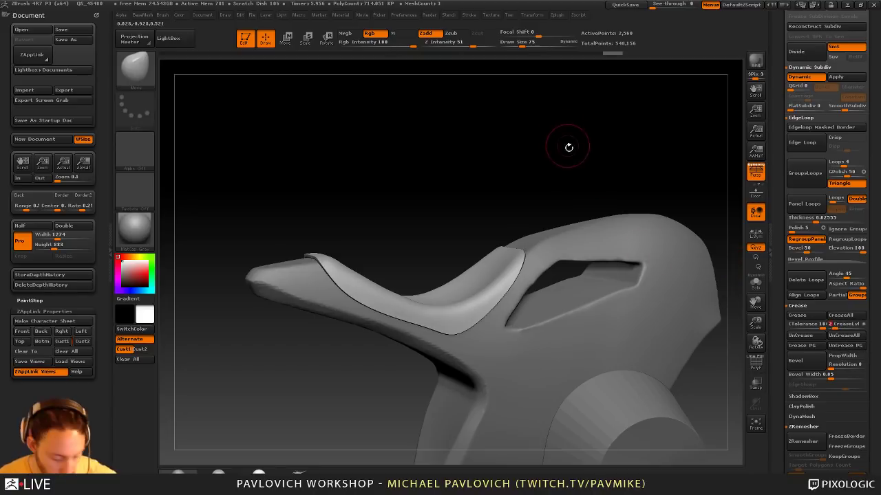
key(shift+d)
key(d)
mouse_move(580, 159)
mouse_down()
mouse_move(565, 156)
mouse_move(580, 159)
mouse_up()
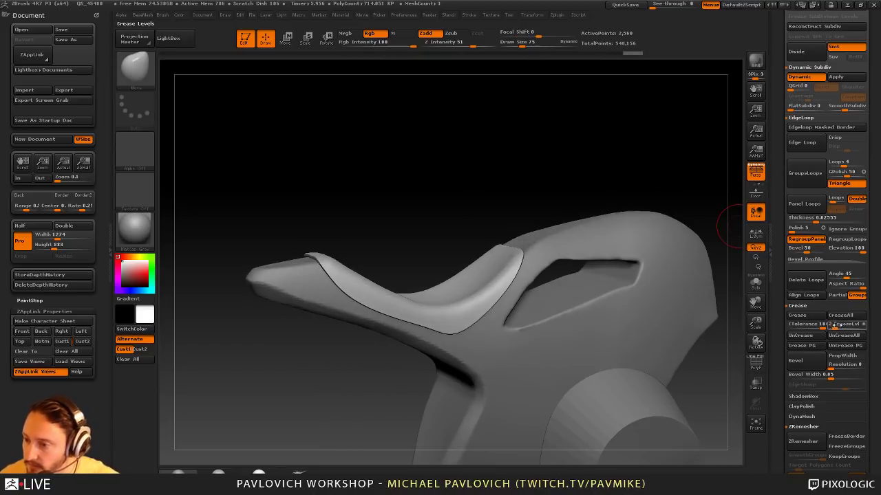
click(831, 328)
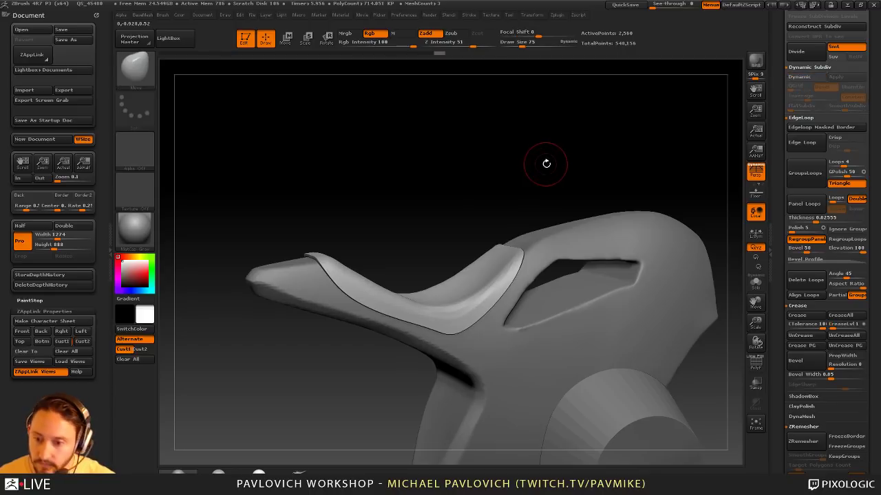
mouse_move(527, 156)
mouse_down()
mouse_move(521, 149)
mouse_move(550, 149)
mouse_up()
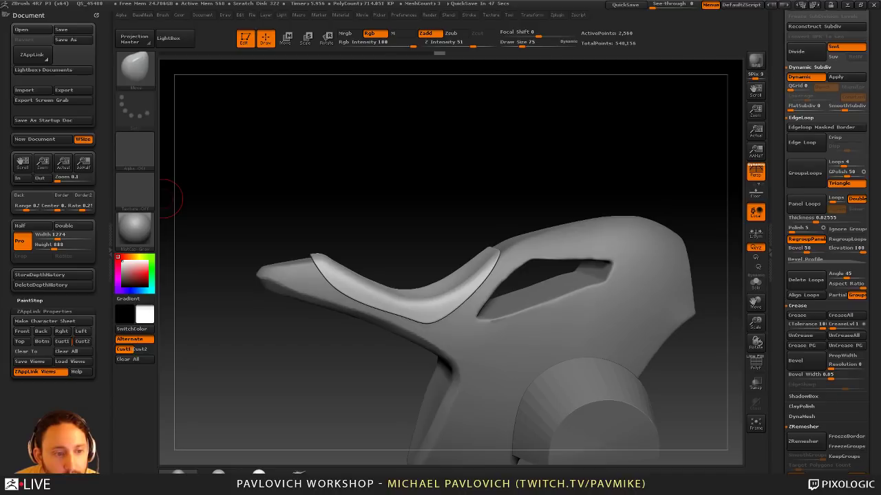
Switch to the KeyShot window with the transparent chess knight scene
key(alt+Tab)
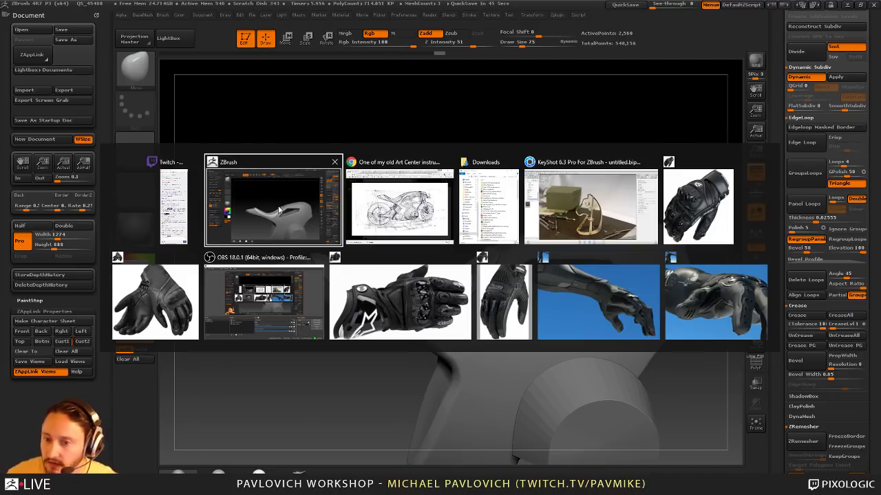
key(super)
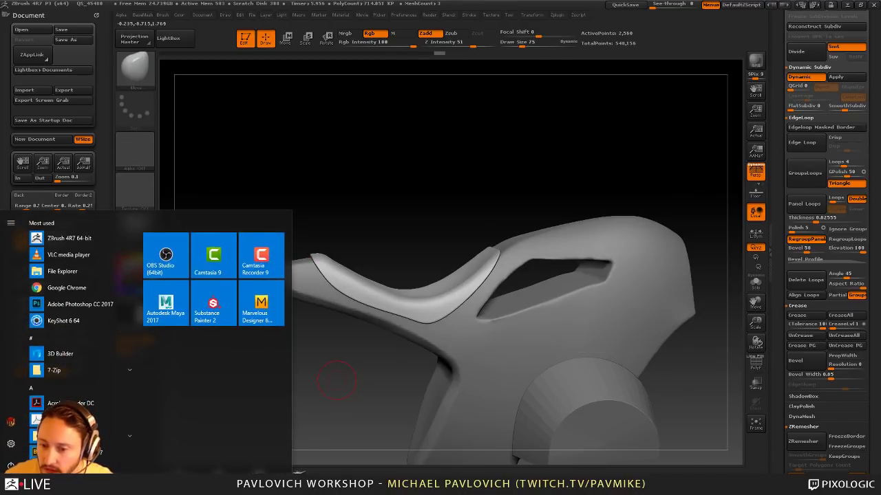
key(alt+Tab)
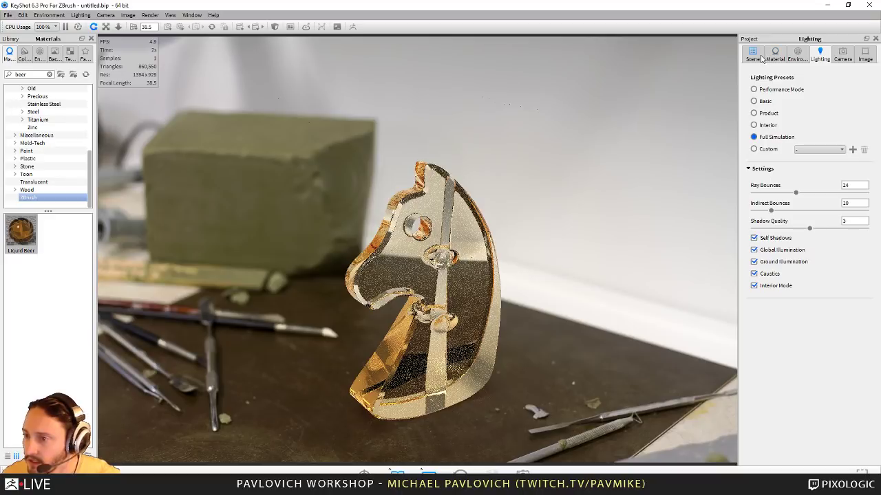
Set the scene's background to Color and lower the environment brightness to 0.06
click(796, 56)
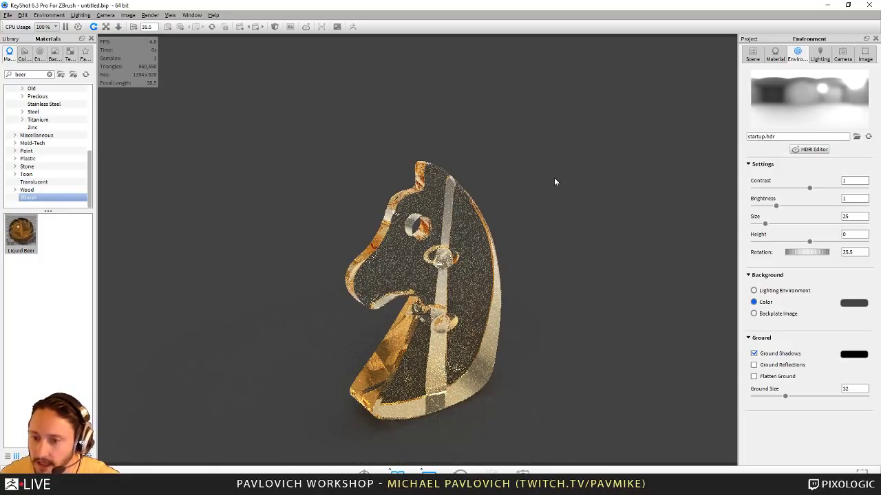
middle_drag(554, 179, 531, 150)
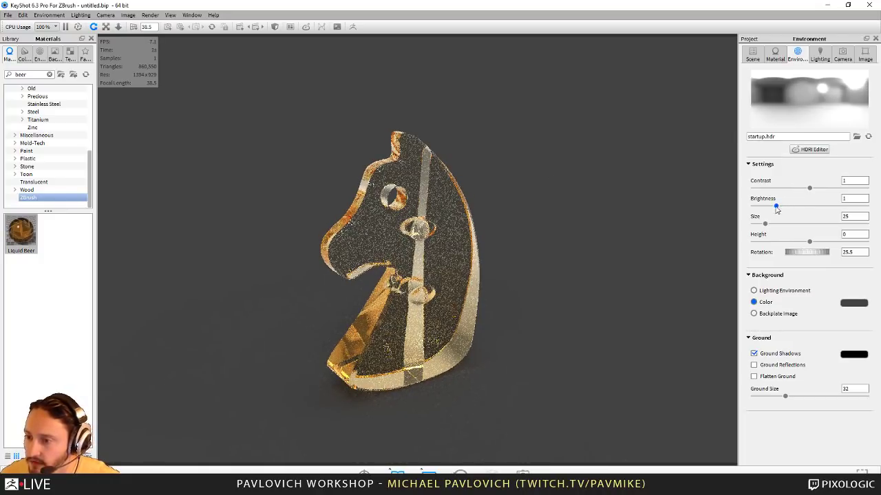
drag(776, 207, 756, 206)
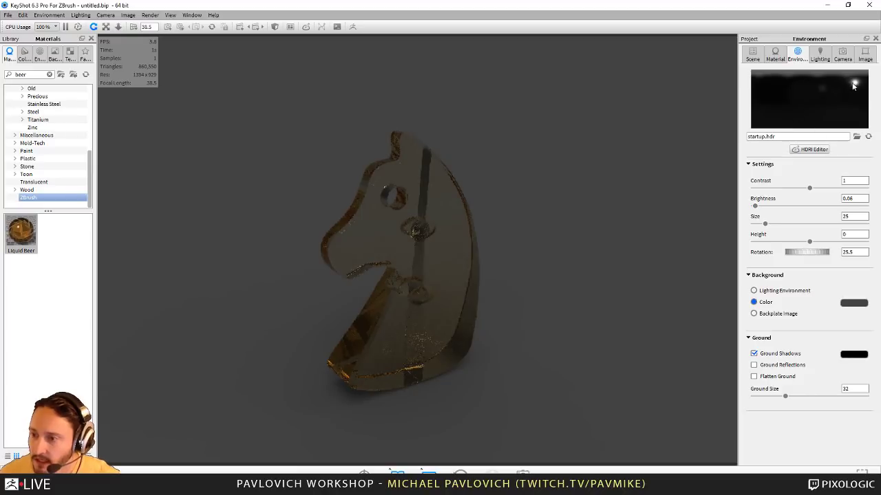
Add a plane to the scene and raise it above the chess knight to about 1.88 on Y
click(23, 14)
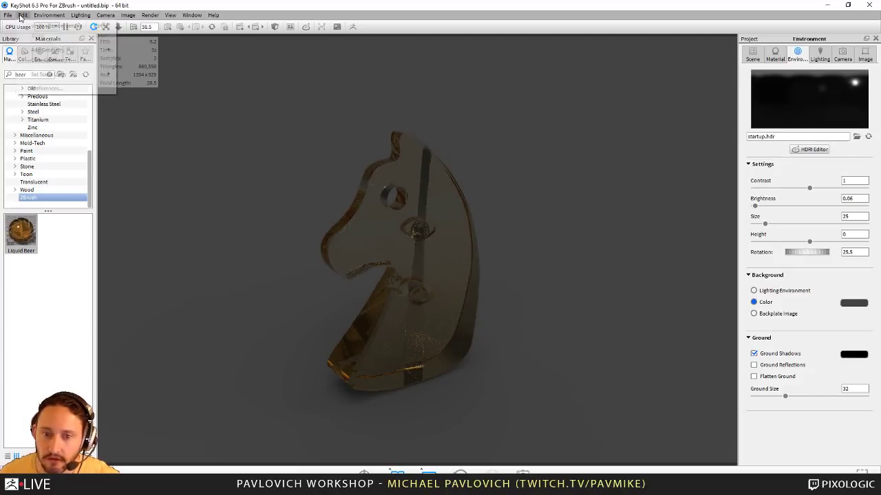
mouse_move(40, 51)
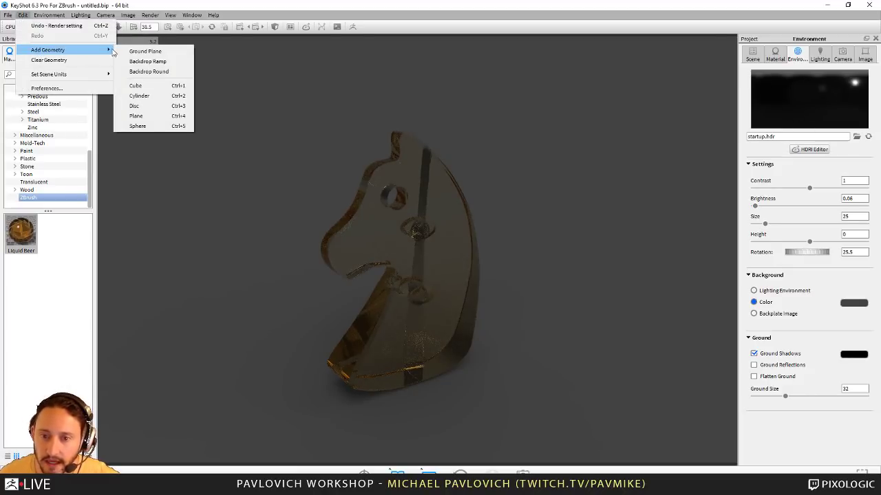
click(139, 115)
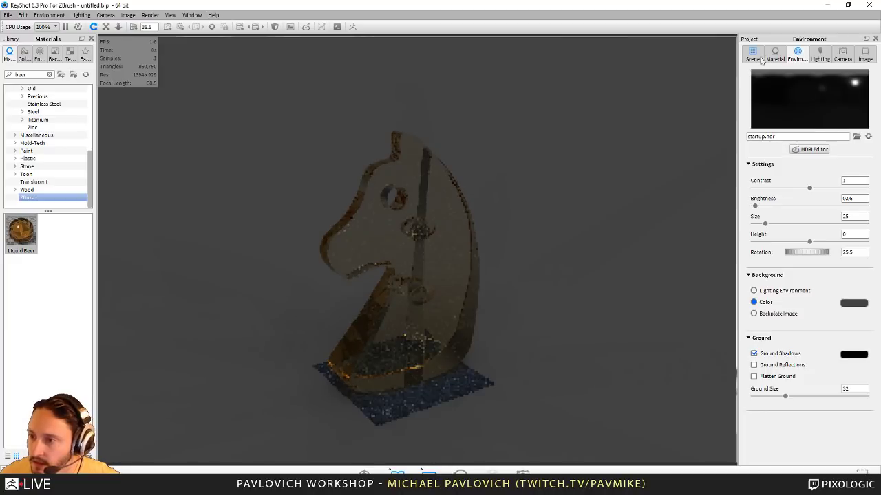
right_click(463, 386)
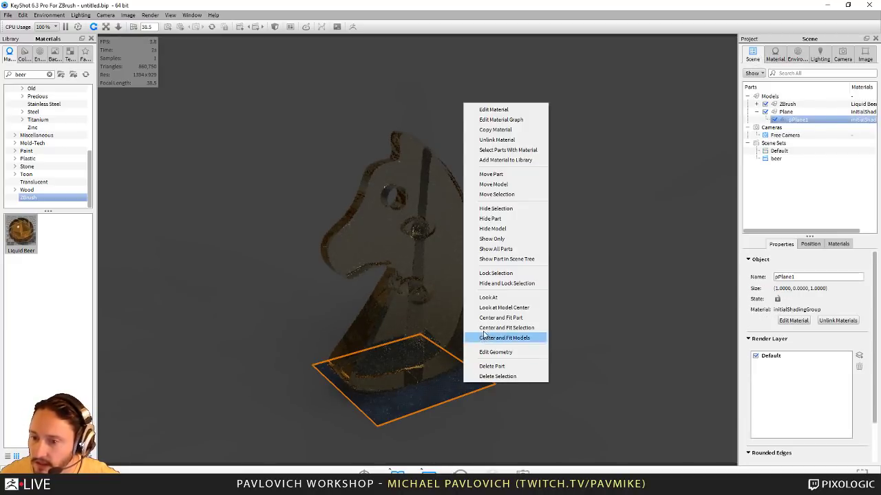
click(492, 174)
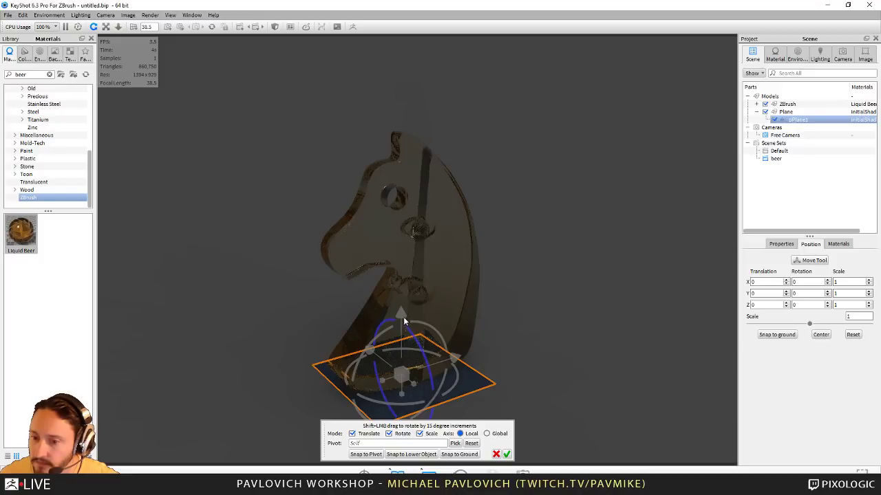
drag(403, 316, 378, 53)
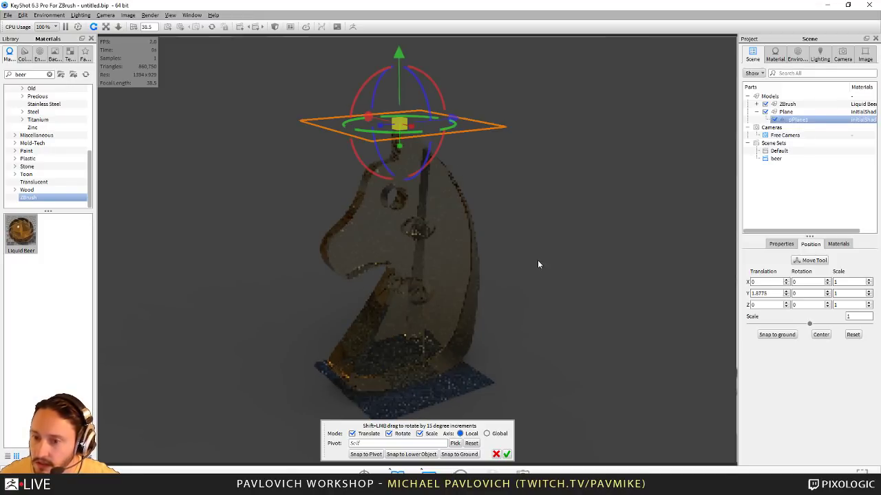
drag(538, 264, 563, 238)
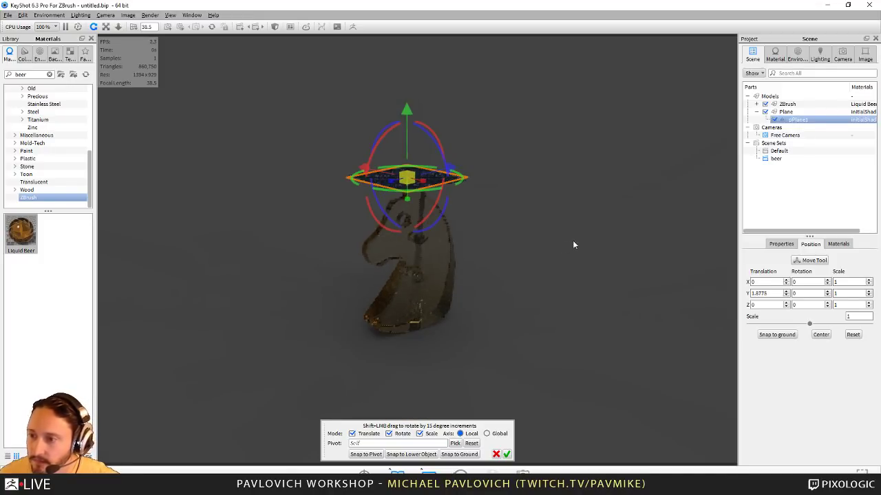
Activate the Default scene set and cancel the pending move and rotation of the plane
click(778, 151)
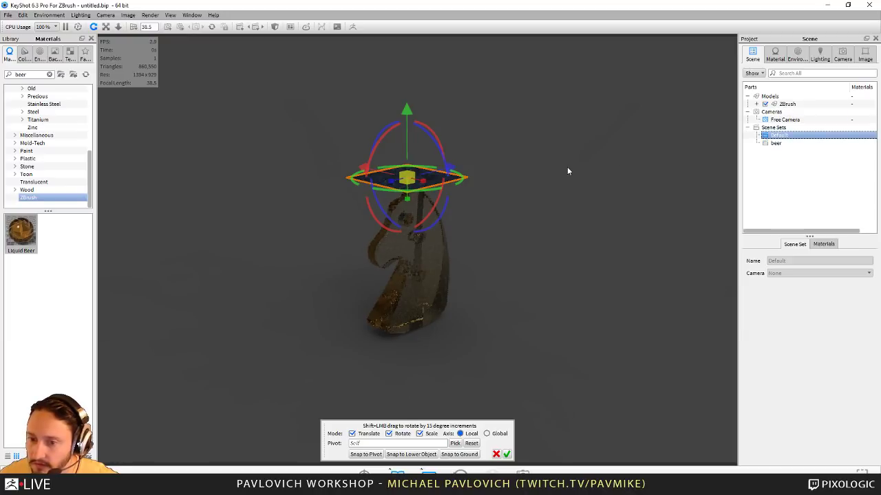
click(819, 55)
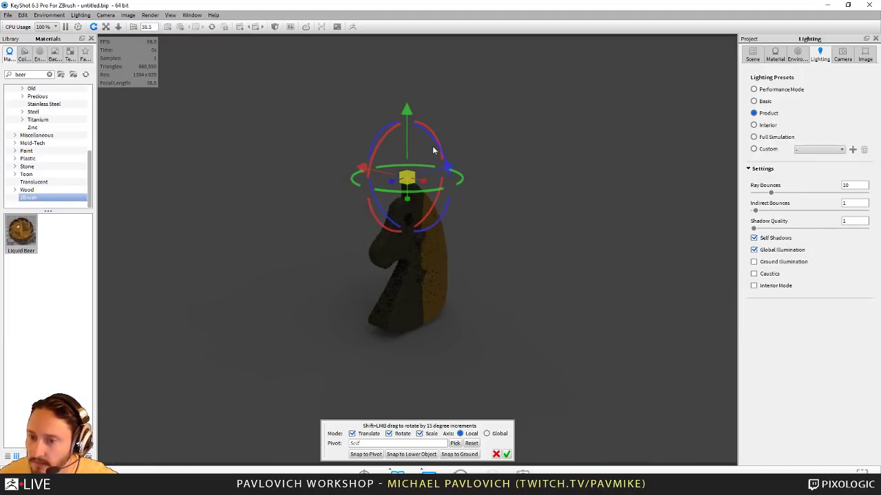
drag(433, 141, 452, 227)
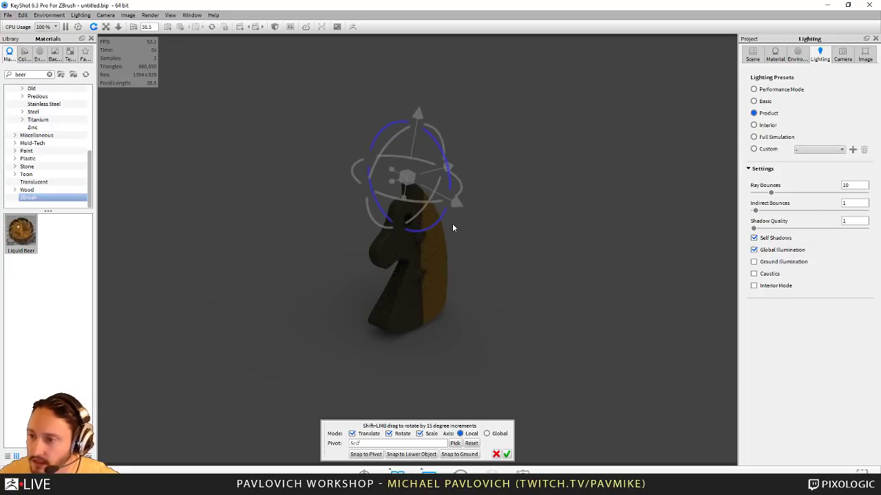
click(753, 55)
click(776, 137)
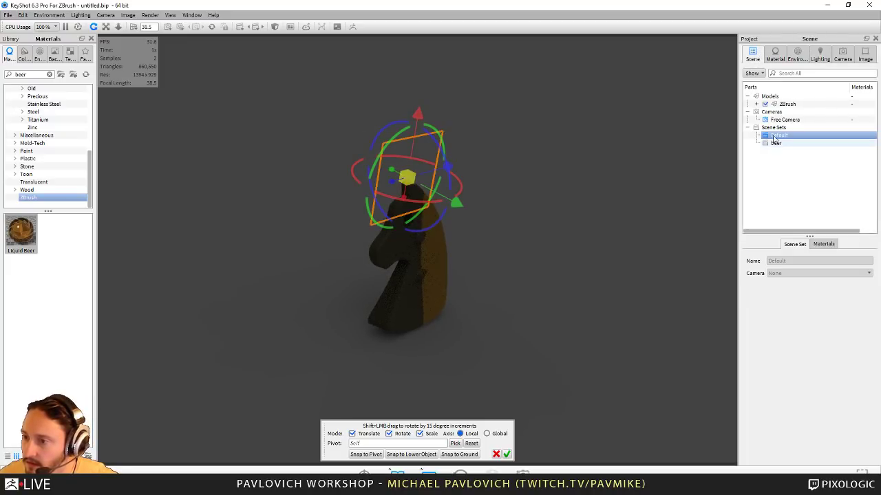
click(757, 105)
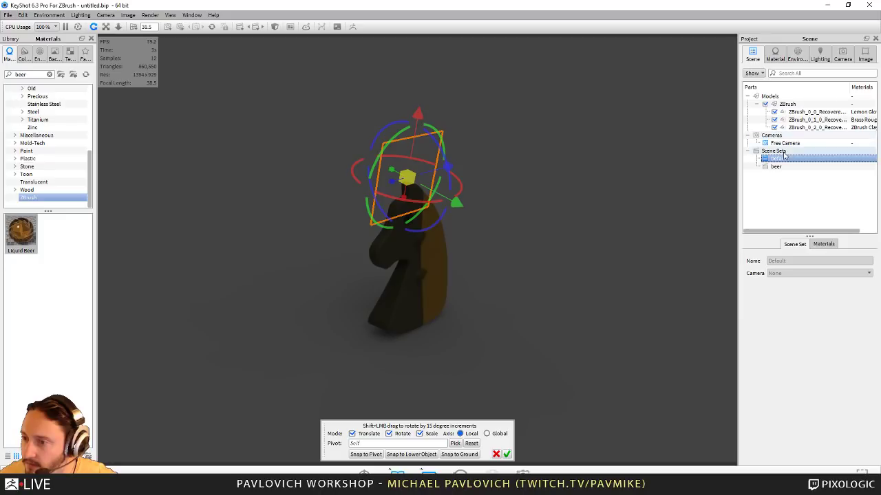
click(496, 455)
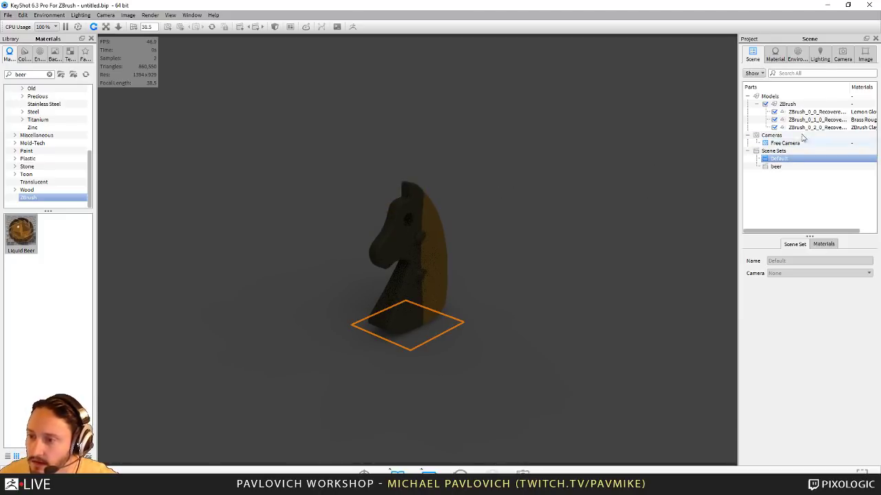
Add a new plane, rotate it about 127 degrees on Z and place it above the knight at about X 1.03, Y 2.72
click(22, 14)
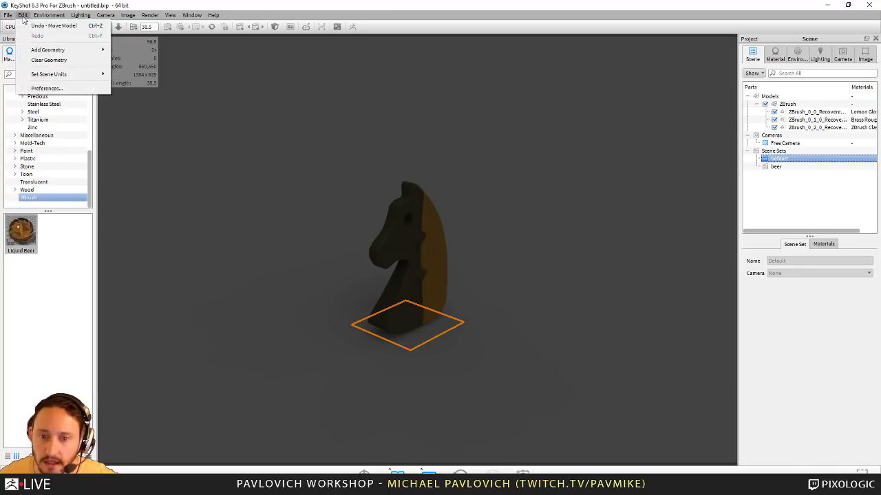
mouse_move(41, 49)
click(130, 116)
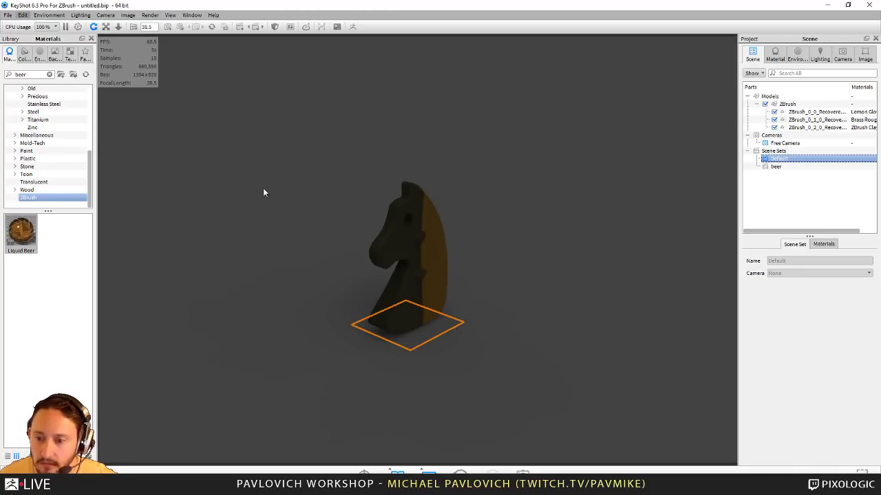
right_click(443, 328)
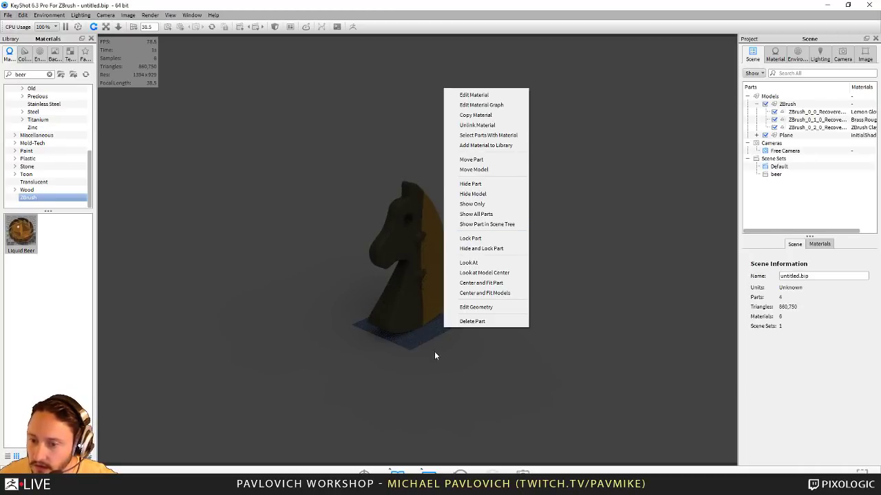
right_click(430, 330)
click(457, 123)
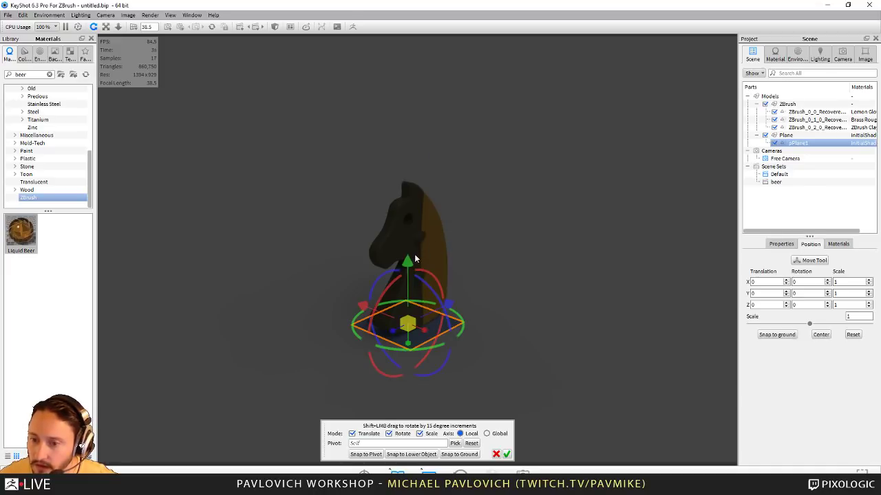
drag(414, 254, 402, 100)
drag(432, 134, 467, 309)
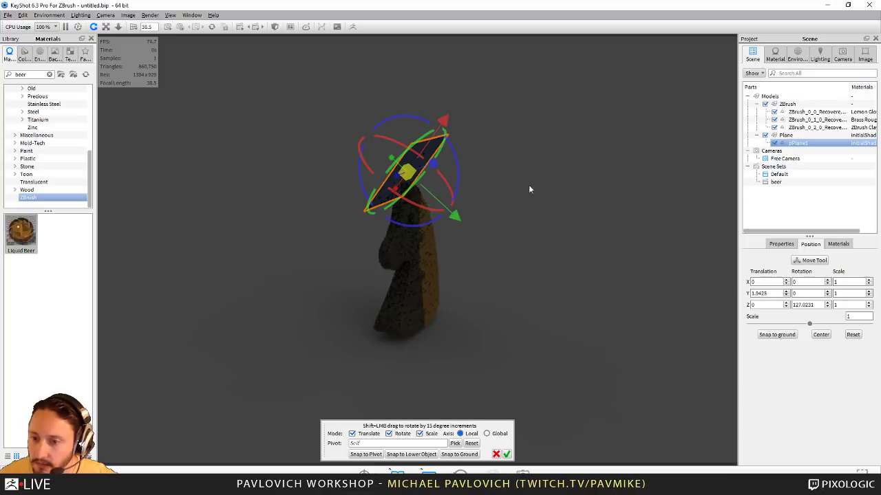
drag(451, 217, 343, 176)
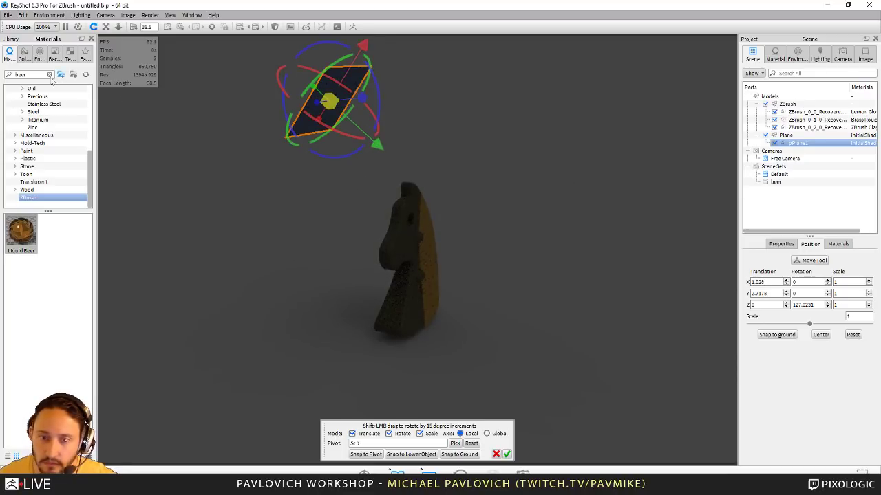
Search the environment and material libraries for "light" and accept the plane's new placement
click(40, 58)
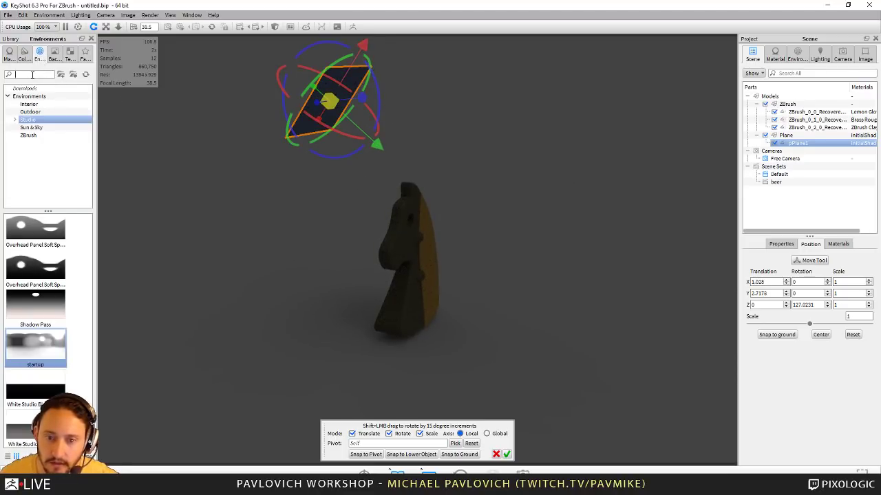
text(ligh)
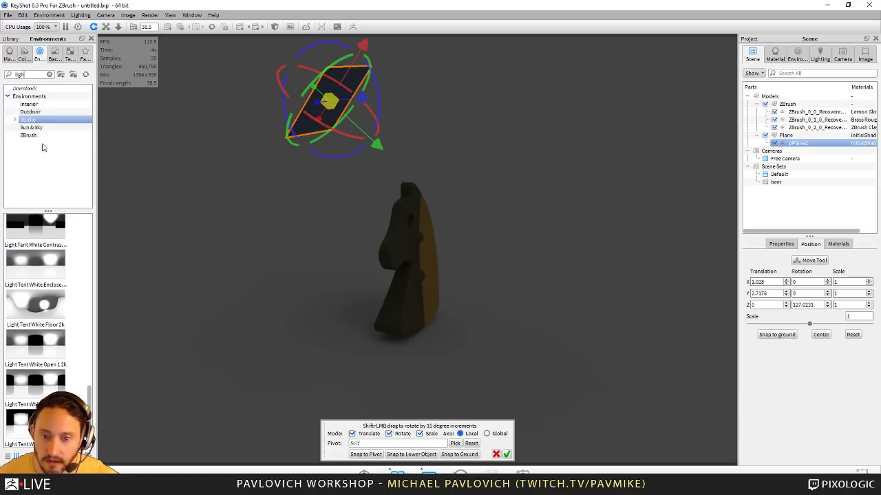
click(21, 61)
text(light)
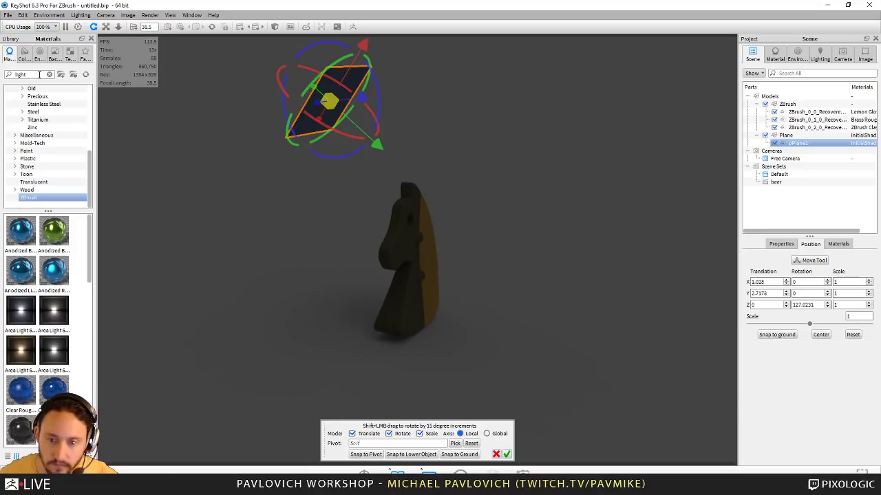
click(507, 455)
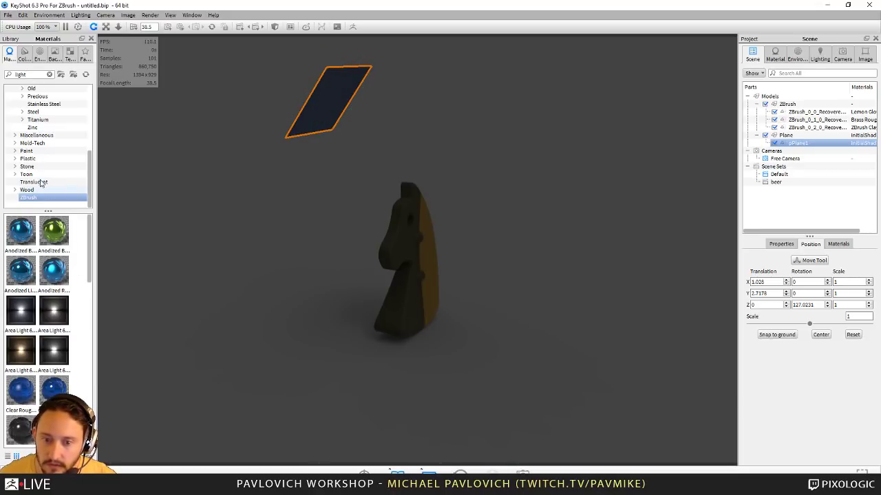
Search the material library for "area" and apply the Area Light 6000 Lumen Cool material to the plane
scroll(31, 97, up, 5)
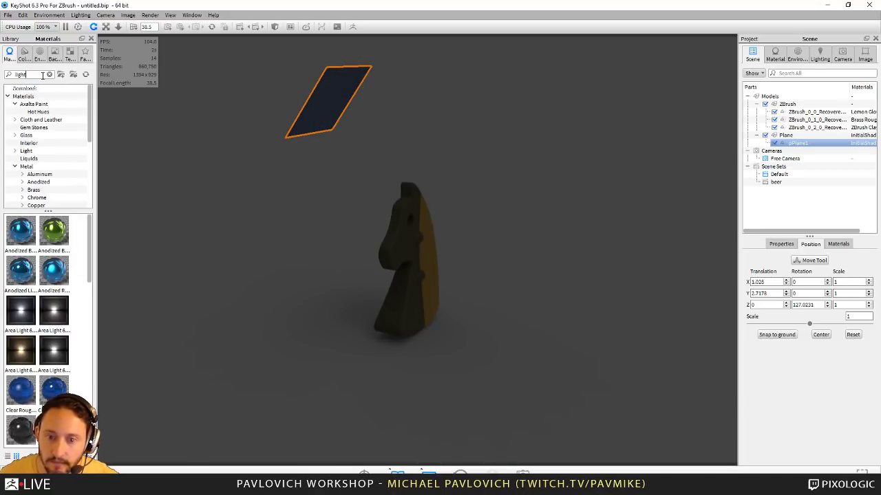
click(49, 75)
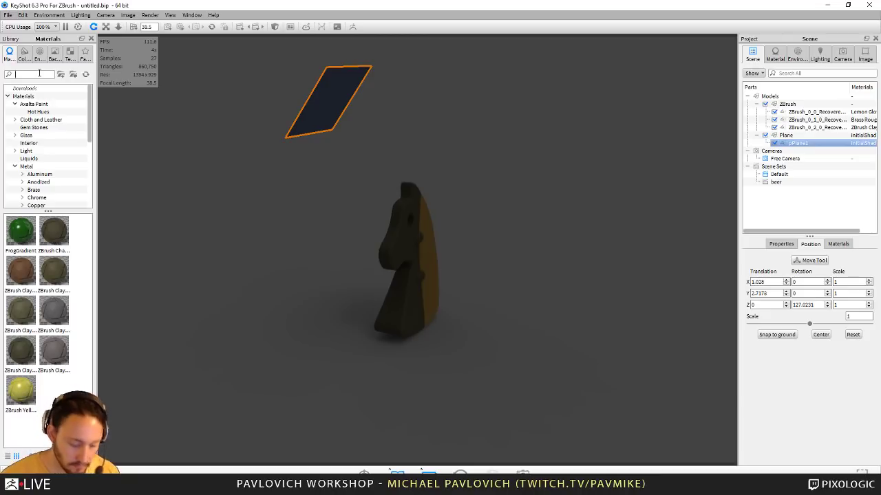
text(light)
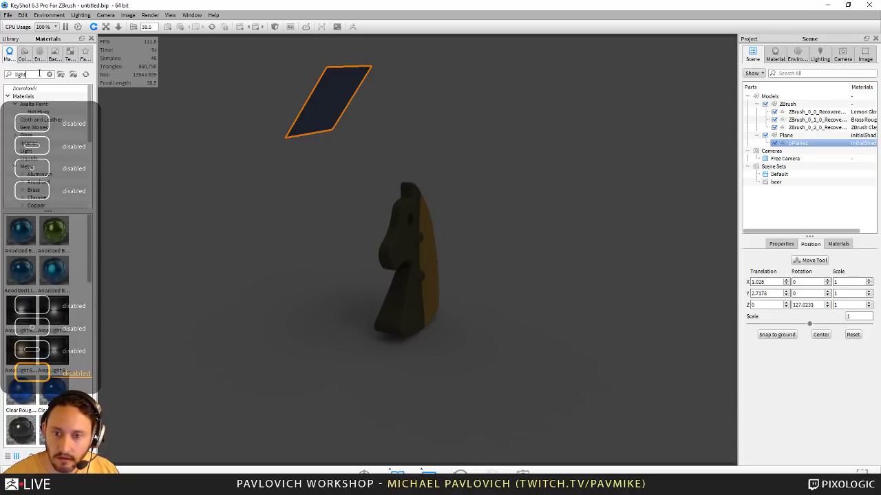
key(BackSpace)
key(BackSpace)
key(BackSpace)
text(area)
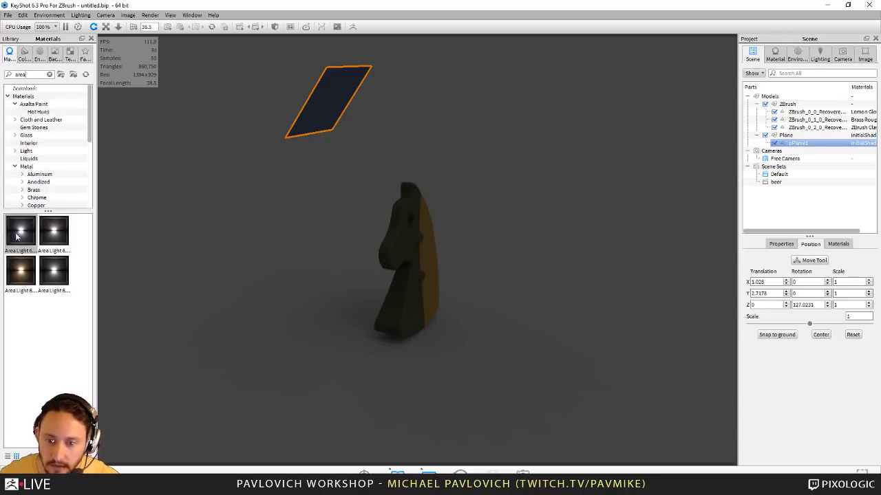
drag(36, 235, 323, 102)
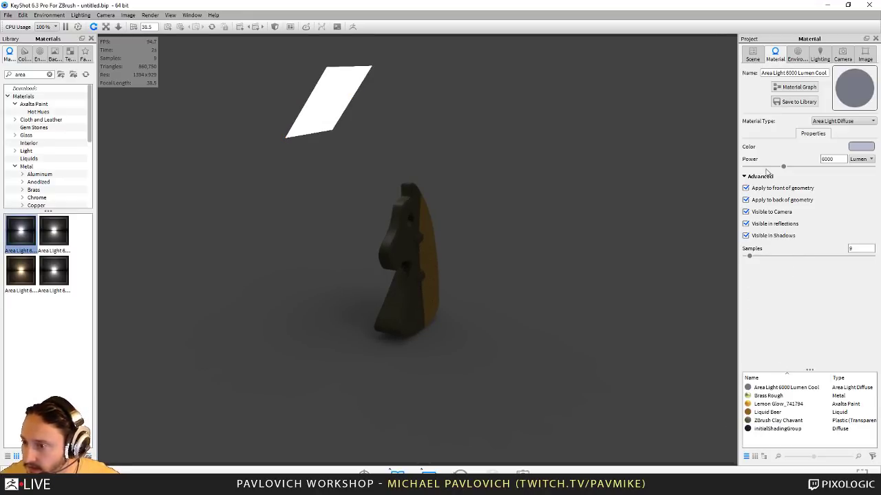
Switch the area light's power unit to Watt, try a power of 20000 and reduce it to about 5940
click(860, 159)
click(856, 166)
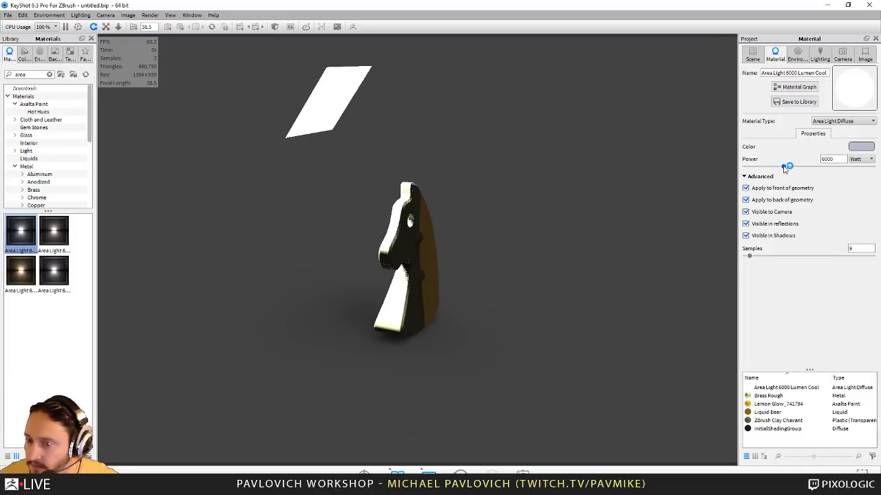
drag(783, 167, 880, 177)
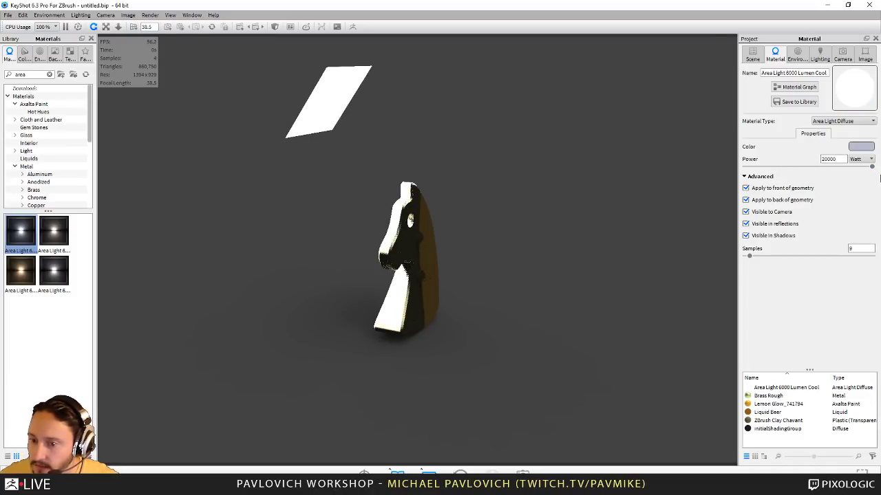
drag(871, 168, 788, 159)
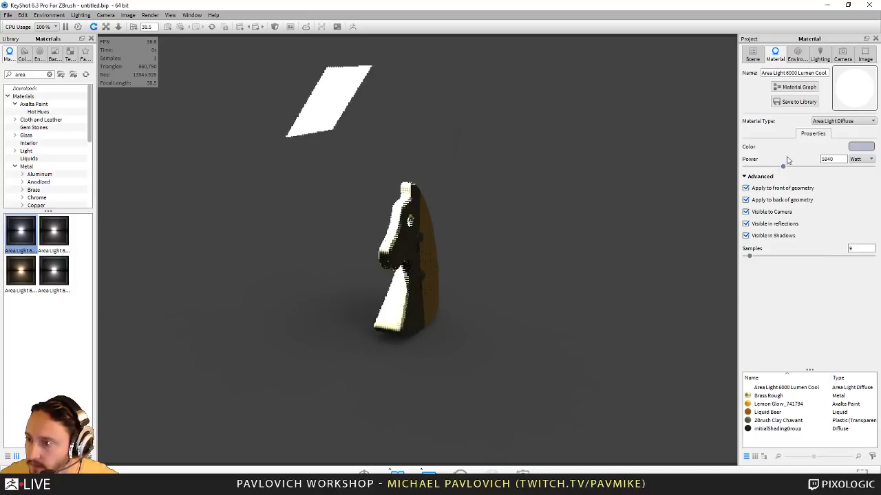
Compare the Basic and Product lighting presets and turn on Ground Illumination for the scene
click(817, 60)
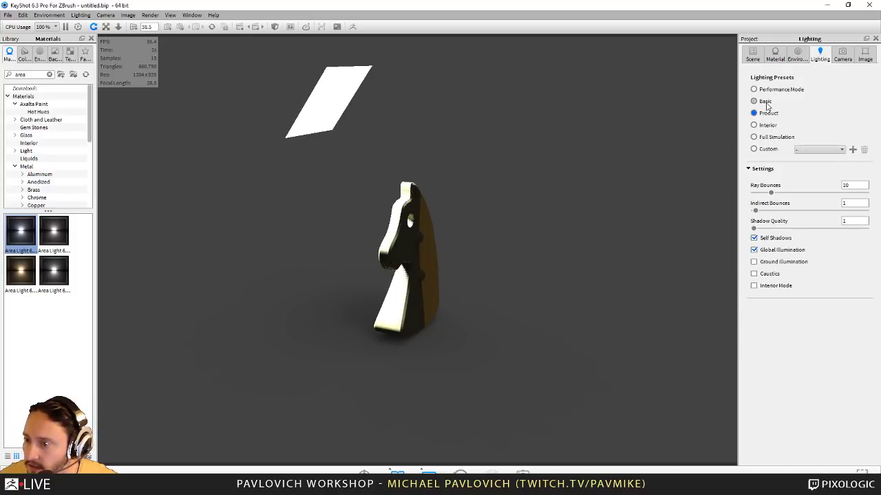
click(768, 105)
click(767, 116)
mouse_move(558, 176)
mouse_down()
mouse_move(729, 187)
mouse_move(576, 176)
mouse_up()
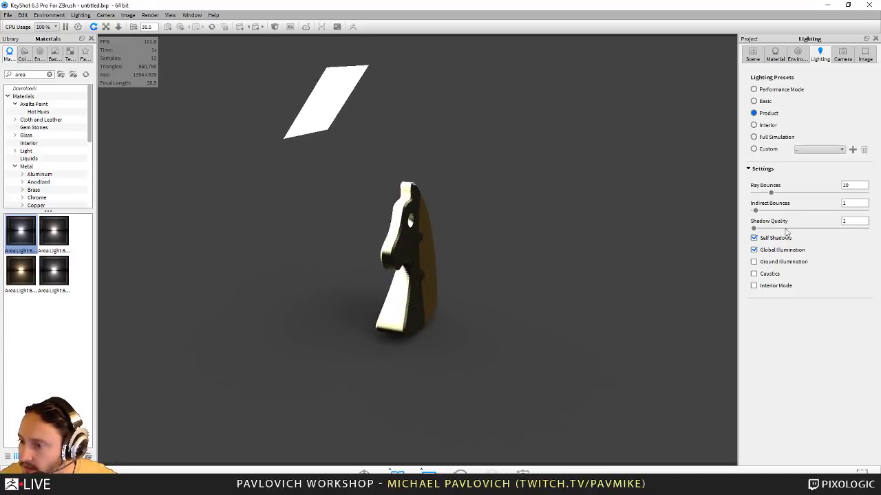
click(783, 262)
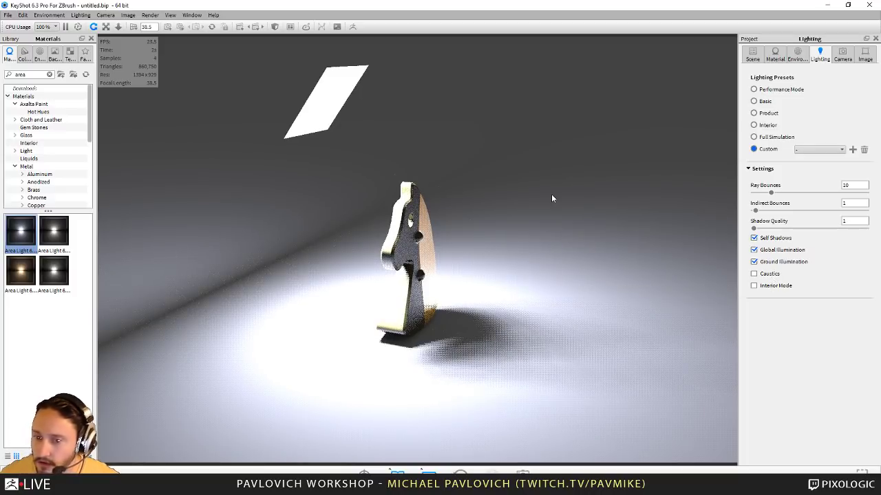
mouse_move(553, 199)
mouse_down()
mouse_move(633, 179)
mouse_move(564, 193)
mouse_up()
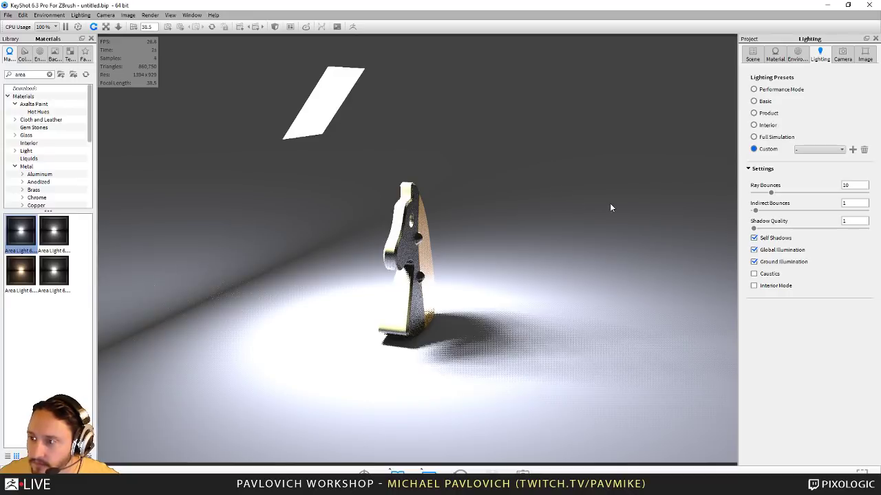
Recheck the Product lighting preset with Ground Illumination on, and reduce the area light's power to 2320 Watt
click(780, 114)
click(785, 262)
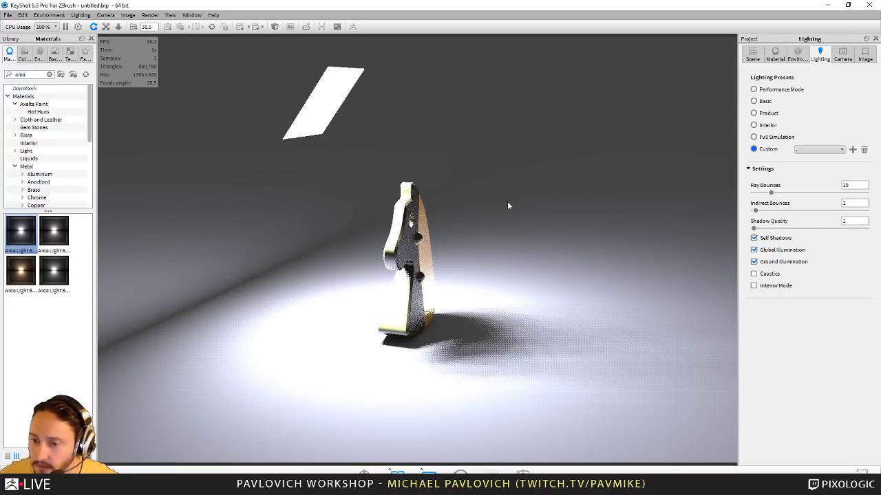
double_click(335, 96)
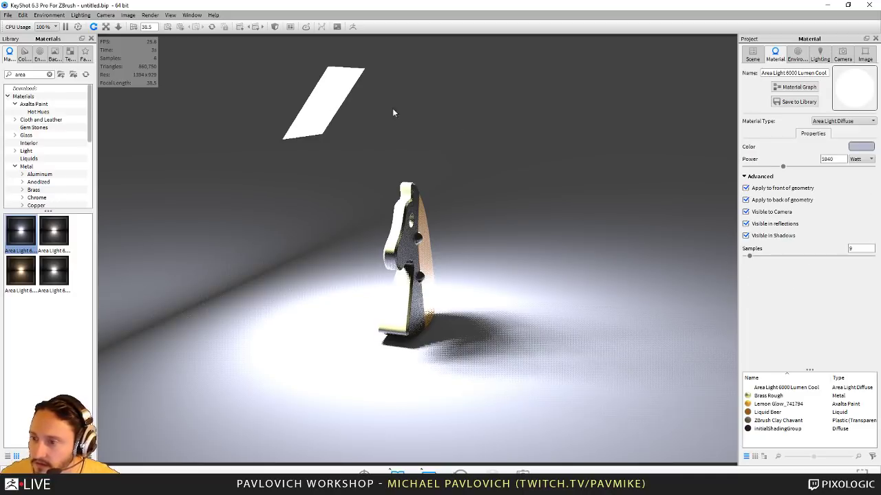
drag(783, 167, 768, 167)
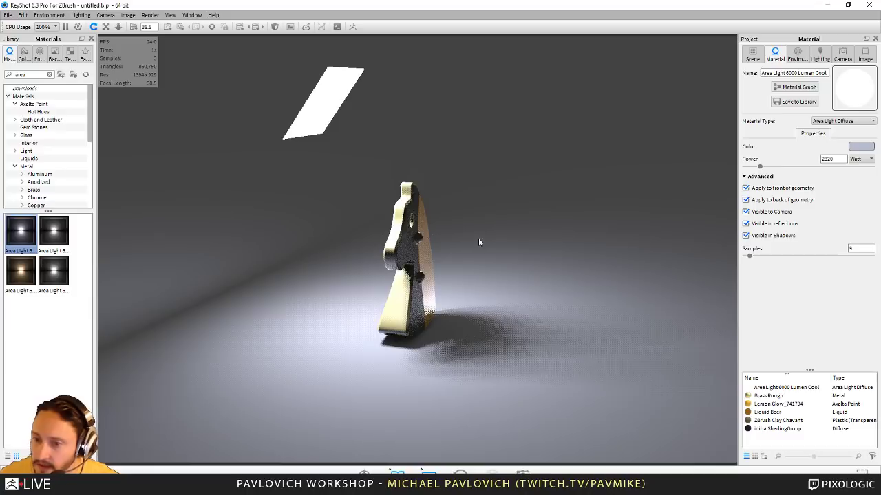
Set the environment brightness to 0 so that only the area light illuminates the chess knight
drag(478, 238, 640, 254)
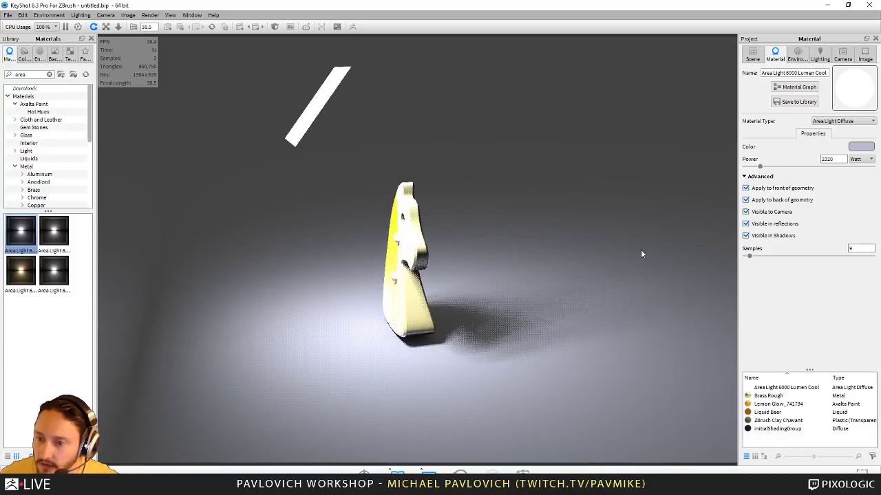
click(800, 58)
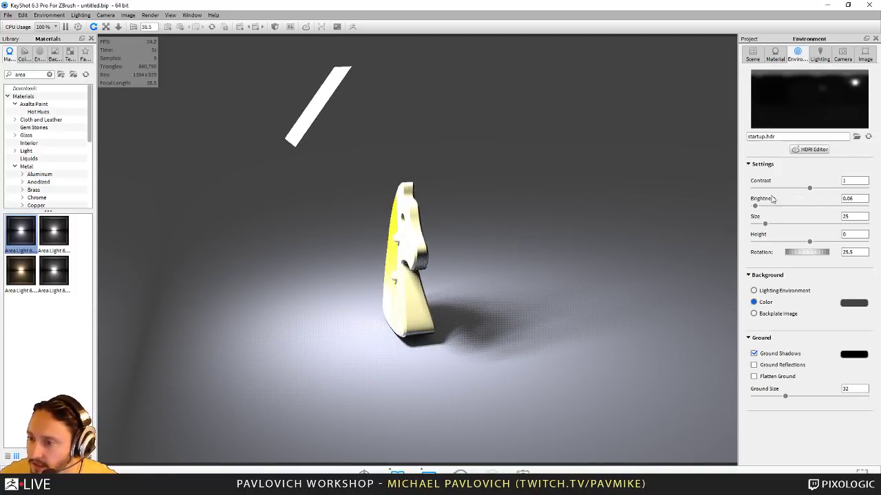
drag(758, 206, 730, 208)
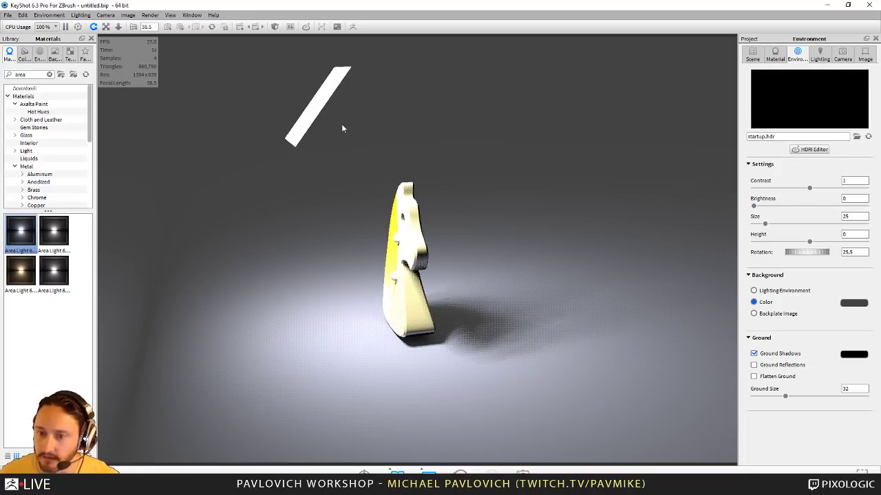
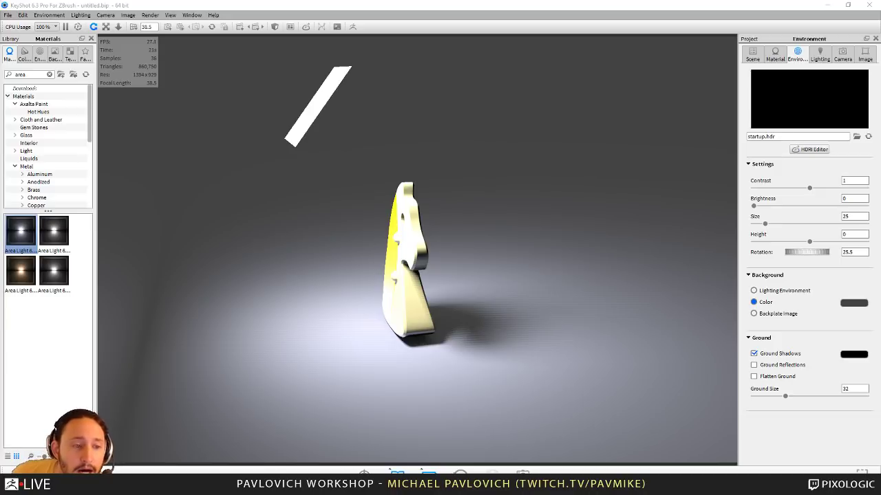
Pause KeyShot's real-time render and switch to the motorcycle model in ZBrush
key(super)
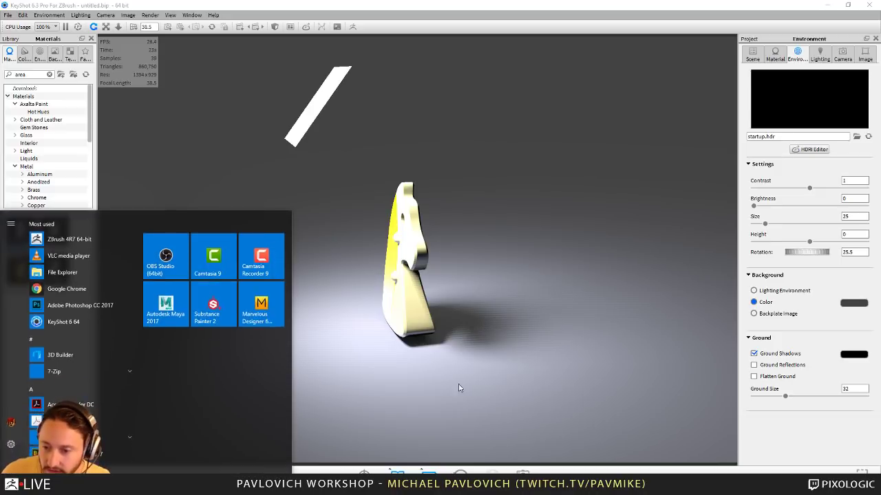
click(66, 27)
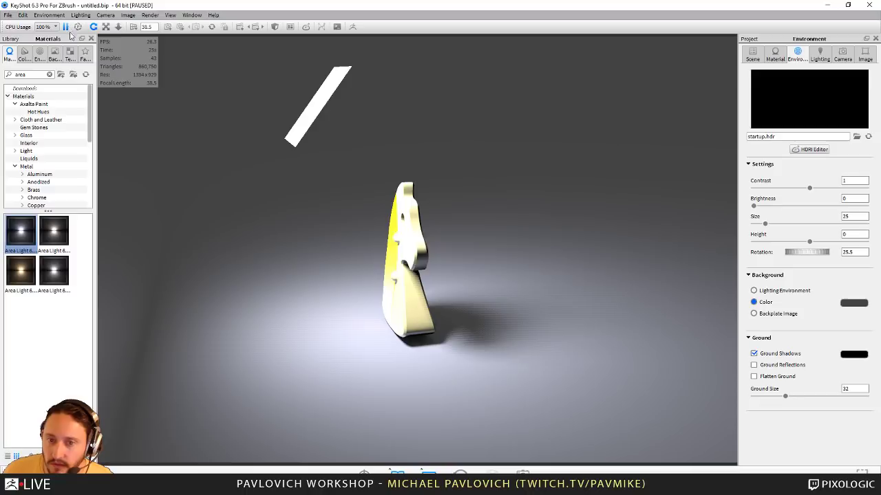
key(super)
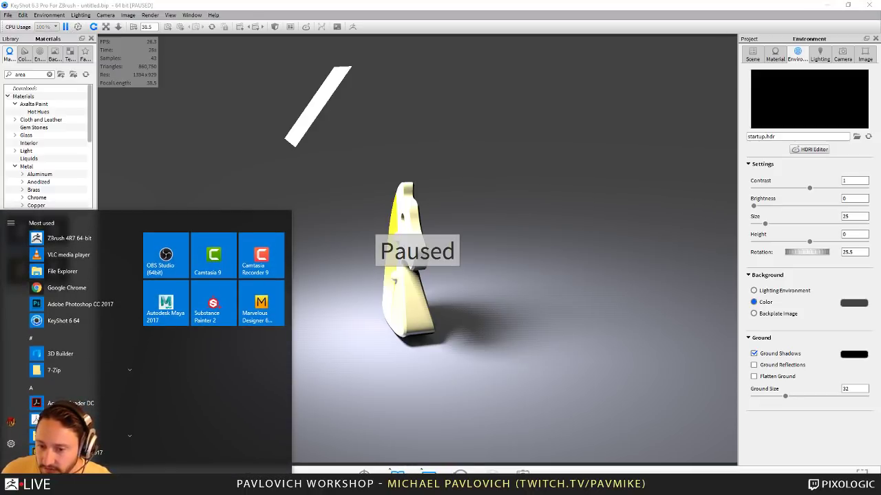
key(alt+Tab)
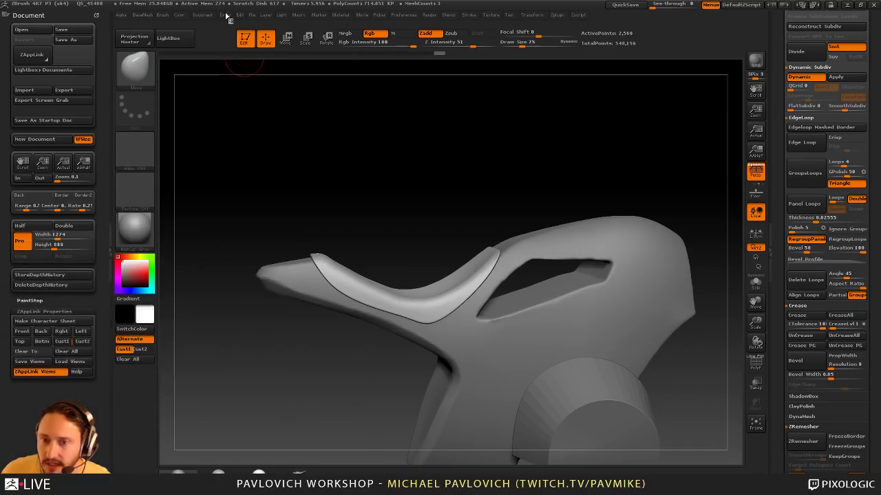
Slightly increase the perspective camera's Angle Of View for the motorcycle body
click(225, 15)
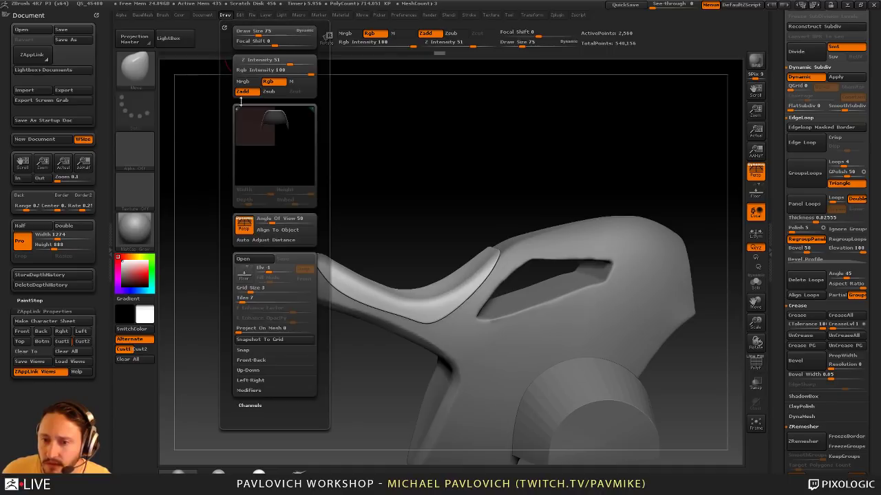
mouse_move(273, 222)
mouse_down()
mouse_move(262, 222)
mouse_move(300, 225)
mouse_move(281, 223)
mouse_up()
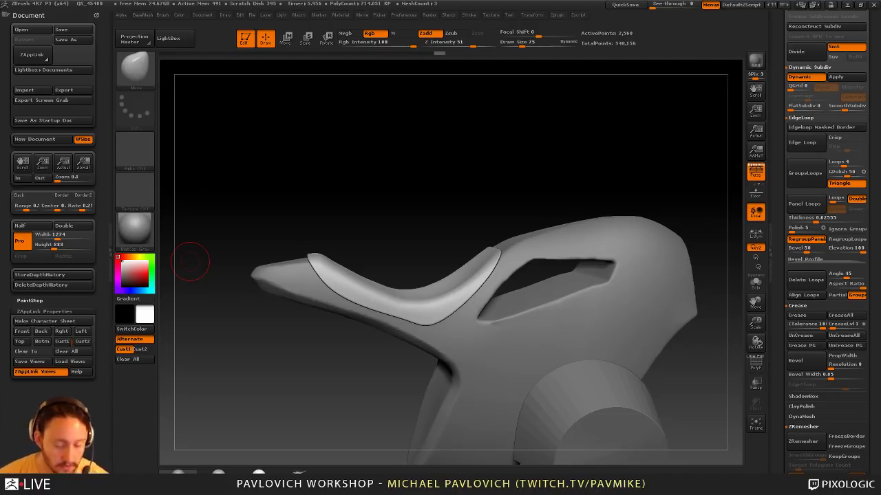
drag(683, 92, 628, 156)
key(2)
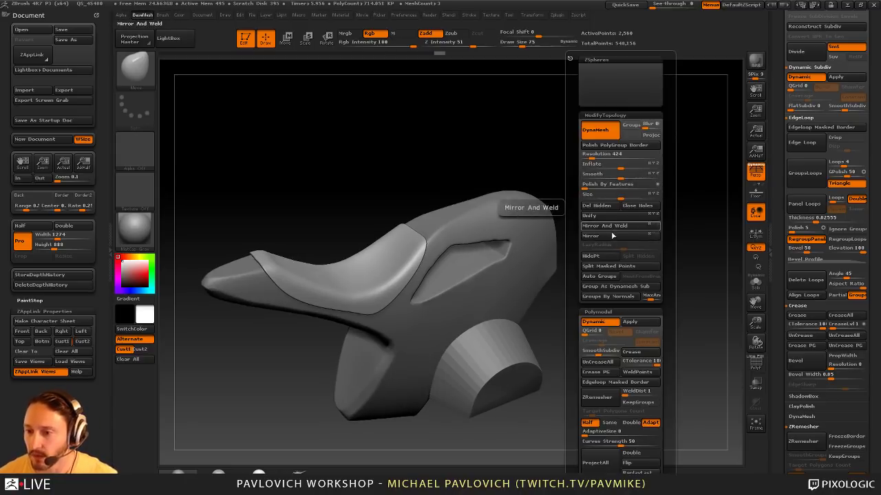
drag(782, 245, 784, 134)
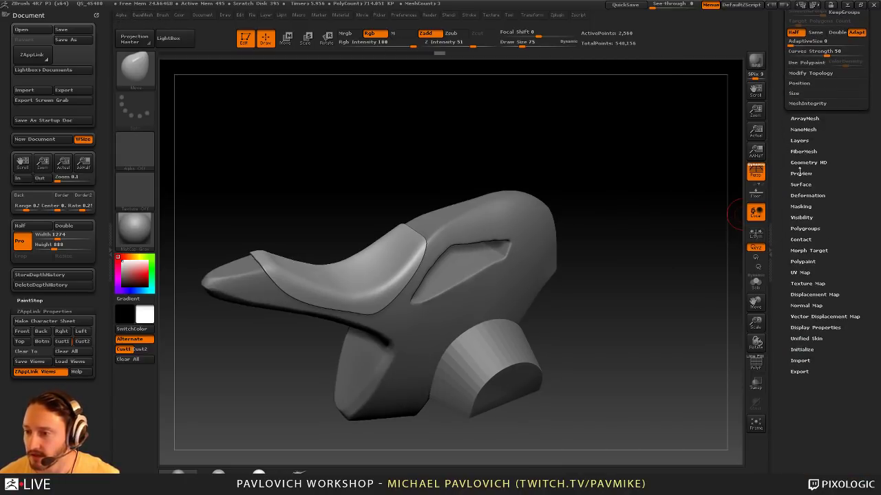
click(798, 196)
click(805, 161)
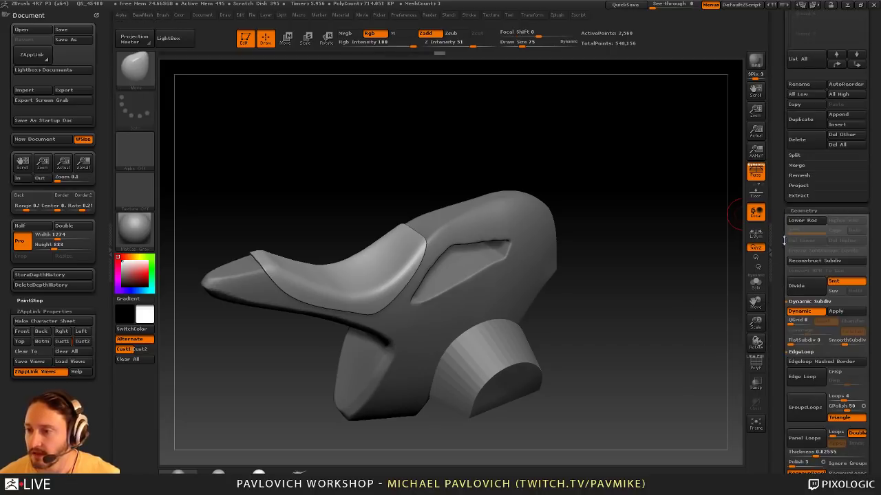
key(2)
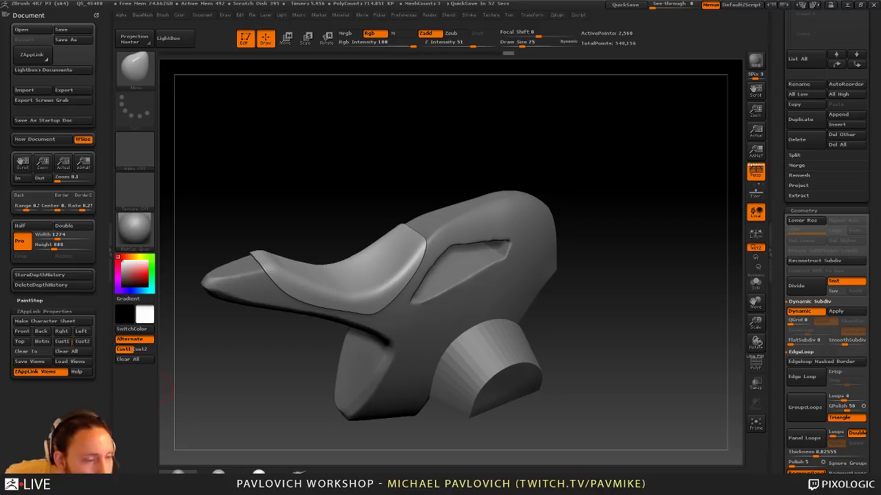
Show the motorcycle sketch through the canvas and recall the Cust1 view to line the body up with it
drag(606, 303, 619, 278)
key(alt+Tab)
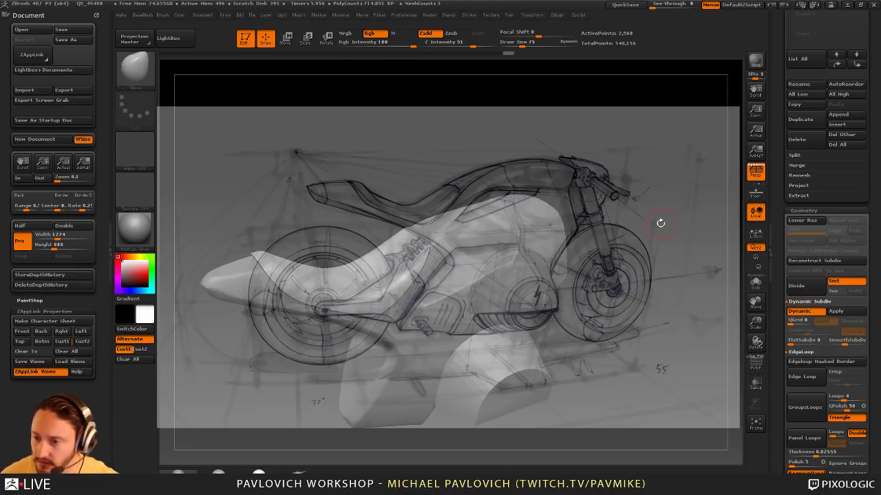
click(60, 341)
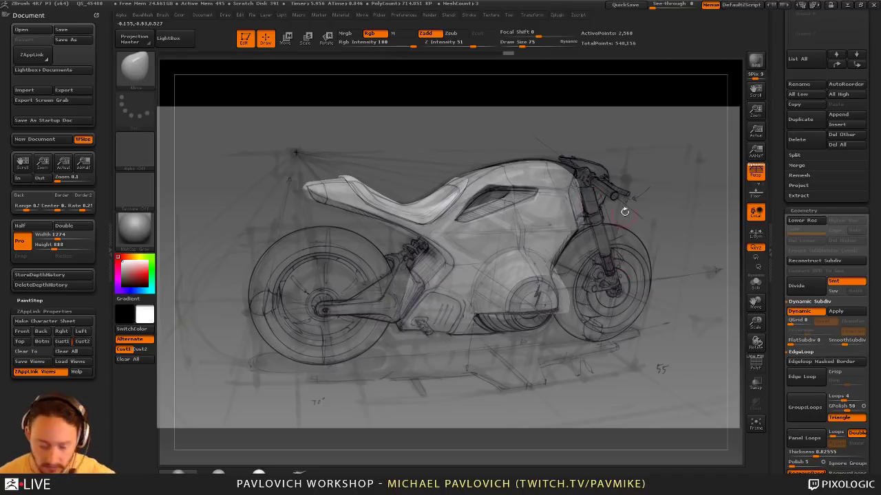
Insert a cylinder from the base primitives insert brush at the front fork and split it off as its own subtool
key(4)
key(m)
click(460, 302)
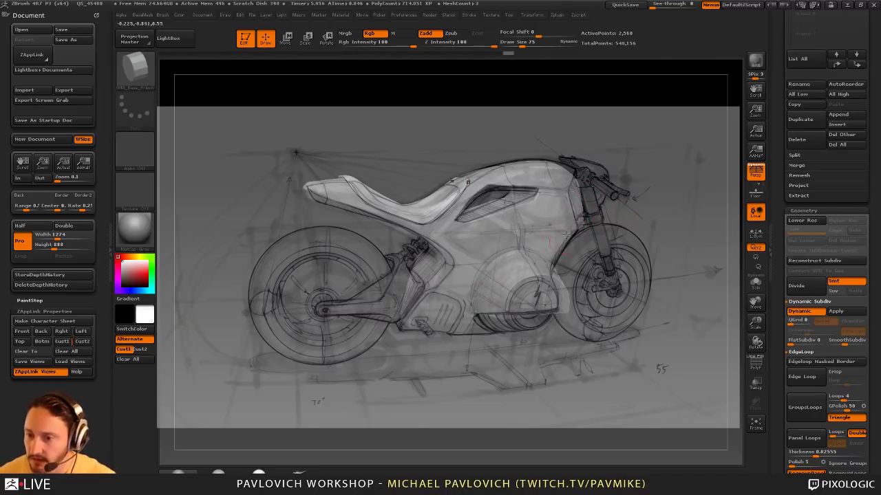
drag(590, 198, 606, 203)
key(2)
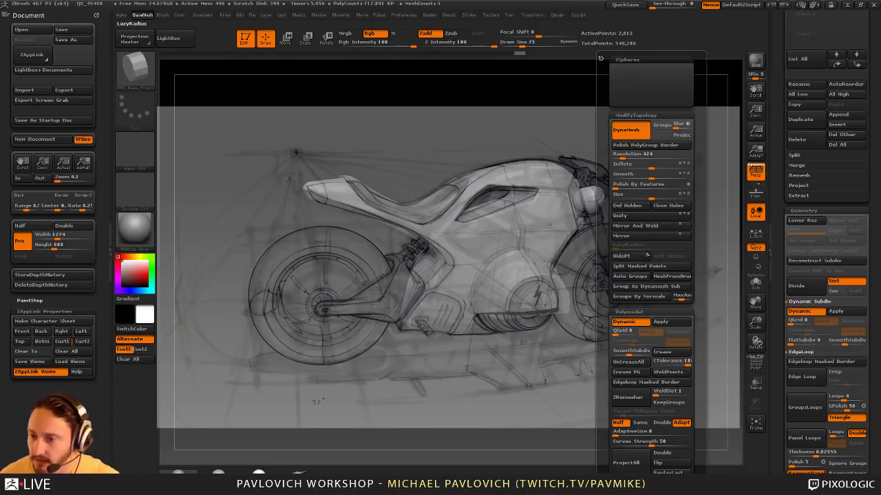
click(639, 267)
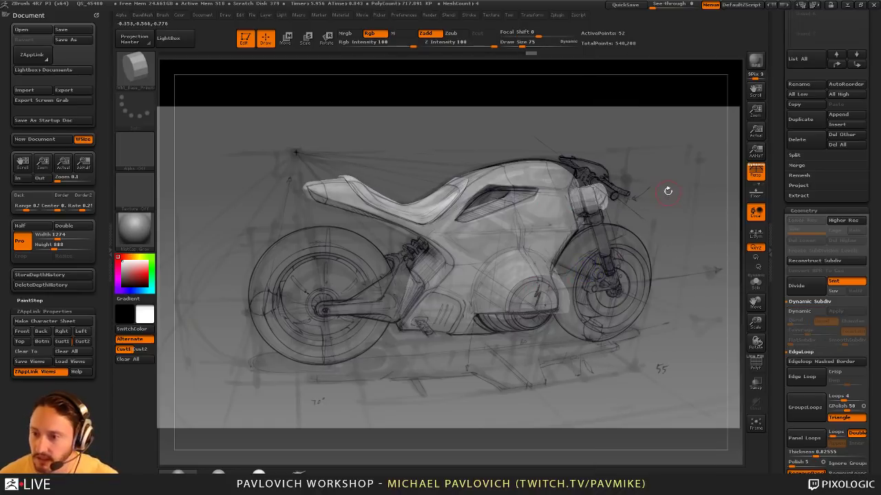
Rotate the inserted cylinder to match the slant of the sketched front fork
key(r)
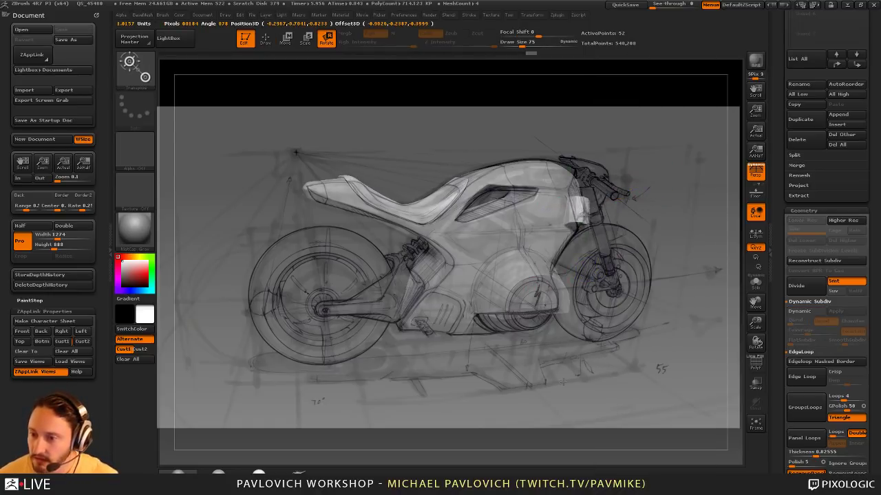
drag(563, 382, 559, 378)
right_drag(600, 220, 603, 226)
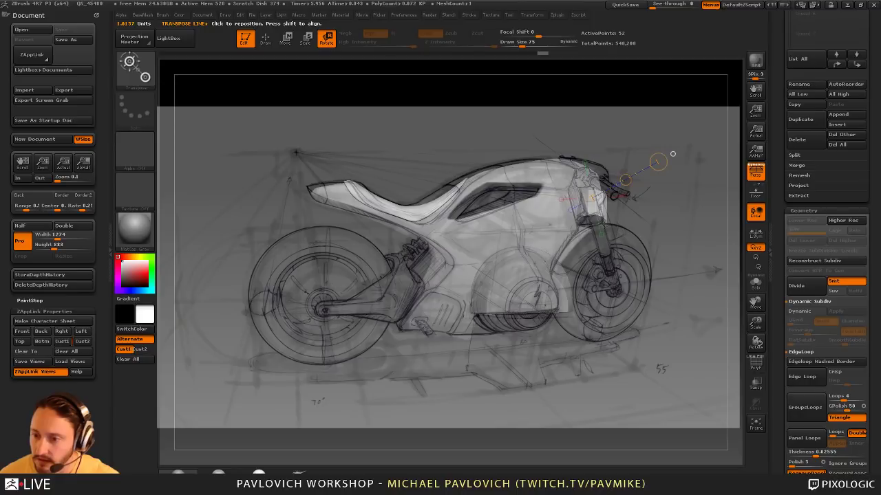
mouse_move(591, 205)
mouse_down()
mouse_move(594, 269)
mouse_move(655, 285)
mouse_move(608, 282)
mouse_up()
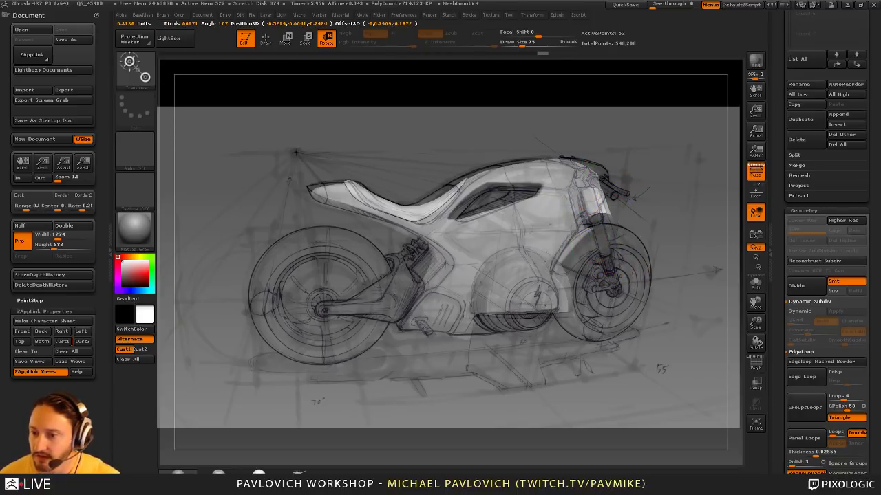
Turn off perspective, inspect the cylinder pair from another angle and restore the stored Cust1 side view
right_drag(609, 282, 600, 253)
click(756, 172)
right_drag(477, 254, 442, 294)
drag(482, 293, 522, 300)
right_drag(623, 270, 688, 260)
click(62, 342)
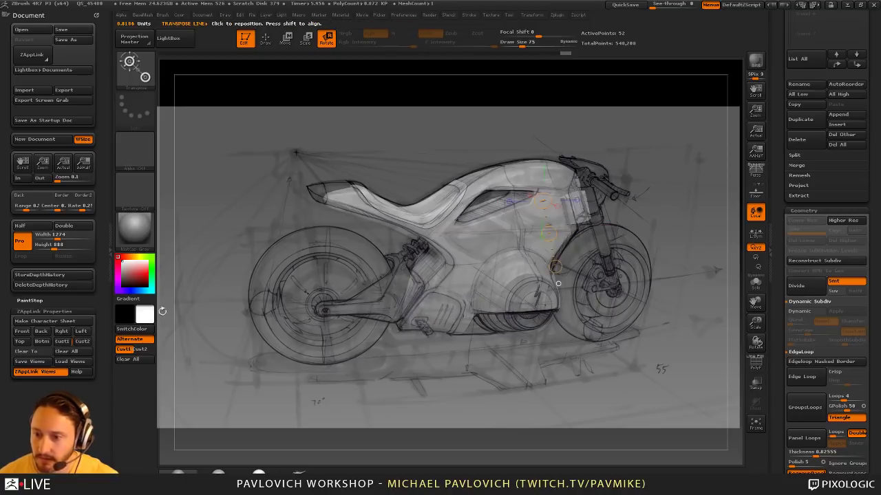
Move and scale the cylinder pair to fit the thickness of the sketched upper fork tubes
key(w)
drag(582, 246, 596, 244)
key(e)
drag(602, 200, 564, 181)
drag(686, 148, 659, 165)
key(q)
key(w)
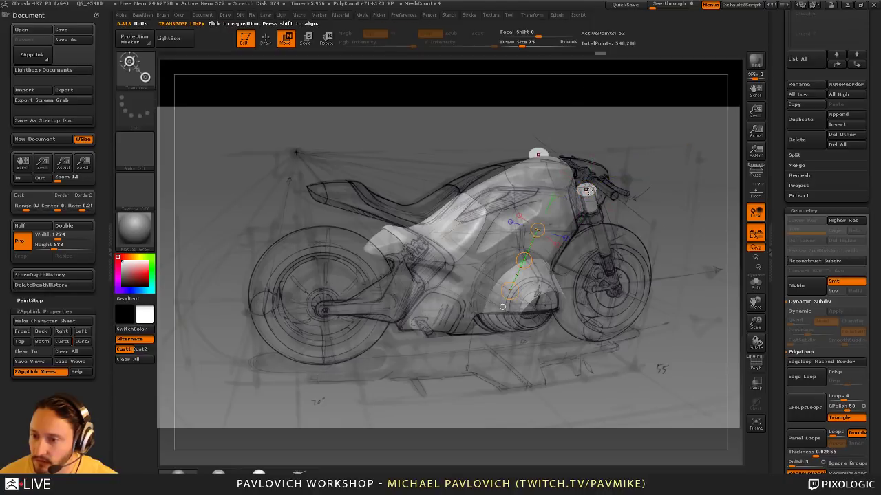
Centre the transpose line on the cylinders, align it with the fork and fit them to the upper fork section
click(587, 190)
click(65, 341)
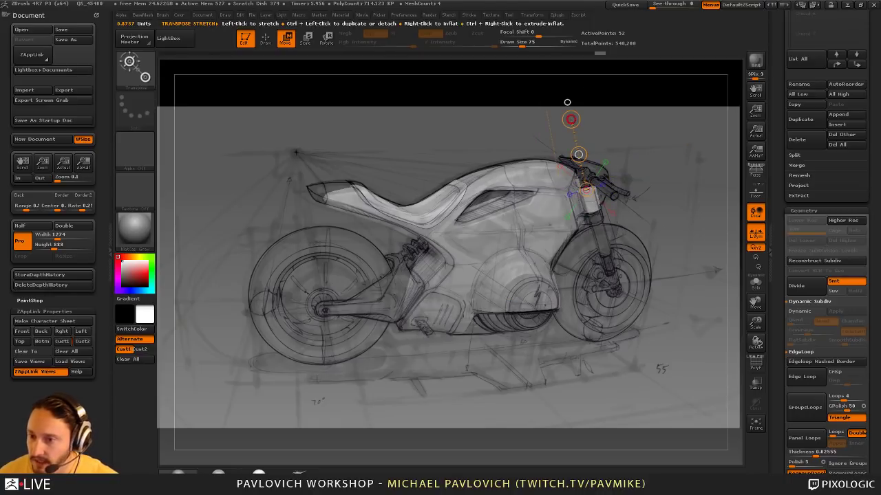
drag(570, 120, 549, 75)
drag(578, 152, 567, 101)
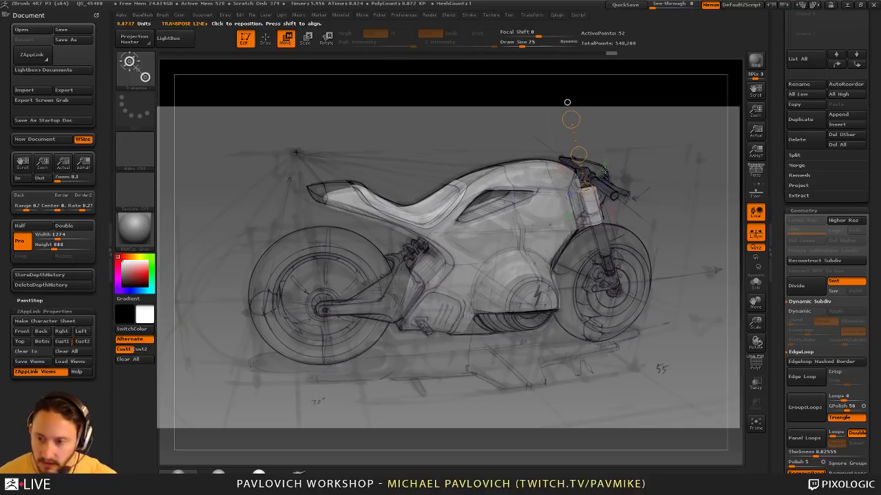
Duplicate the fork cylinder subtool and move one copy down the fork to extend it toward the wheel hub
drag(783, 165, 774, 251)
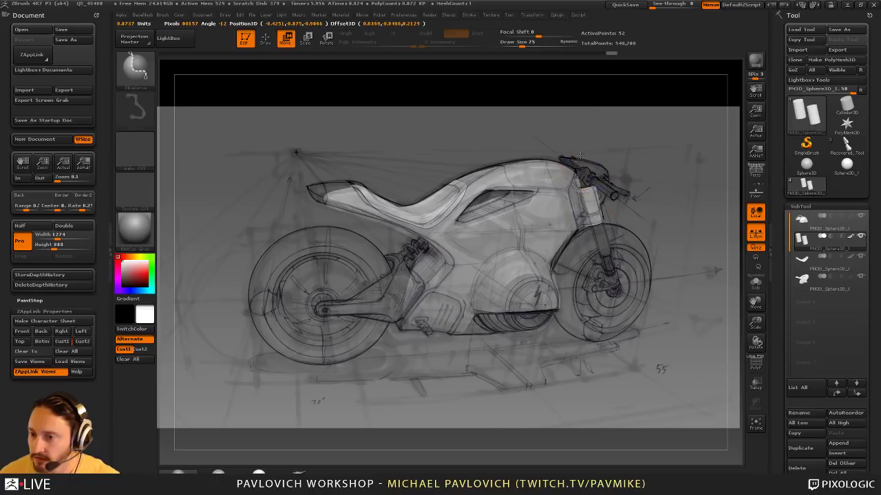
click(800, 448)
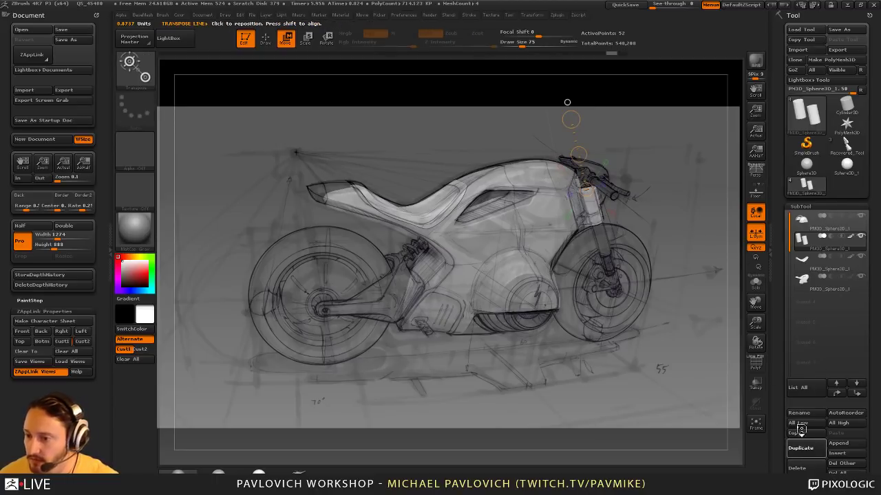
drag(578, 153, 591, 189)
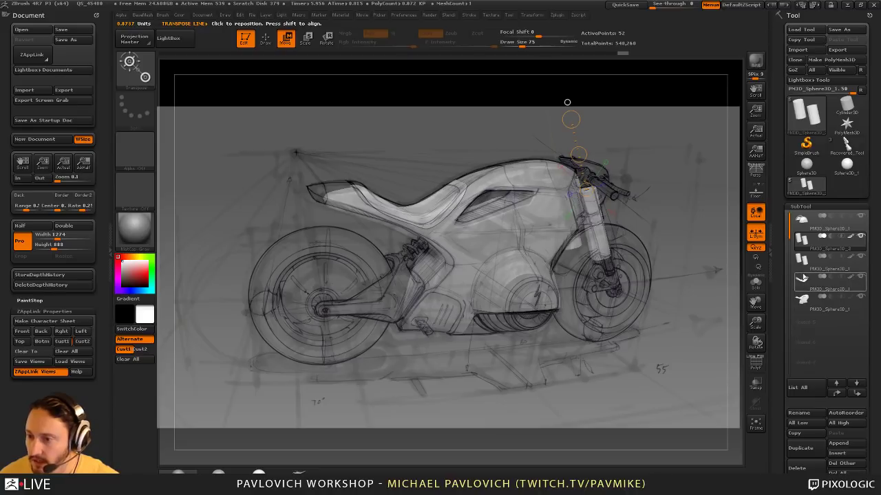
Select the upper of the two fork cylinder subtools and merge it with the one below
click(829, 248)
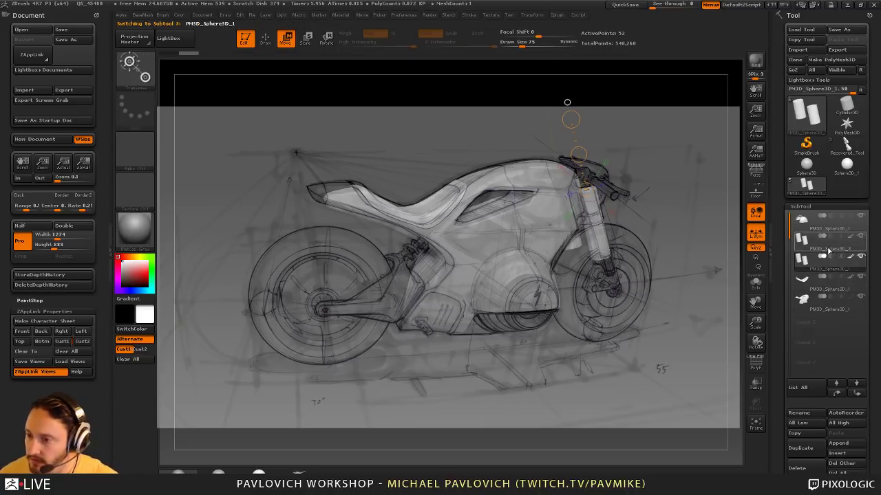
key(ctrl+shift+m)
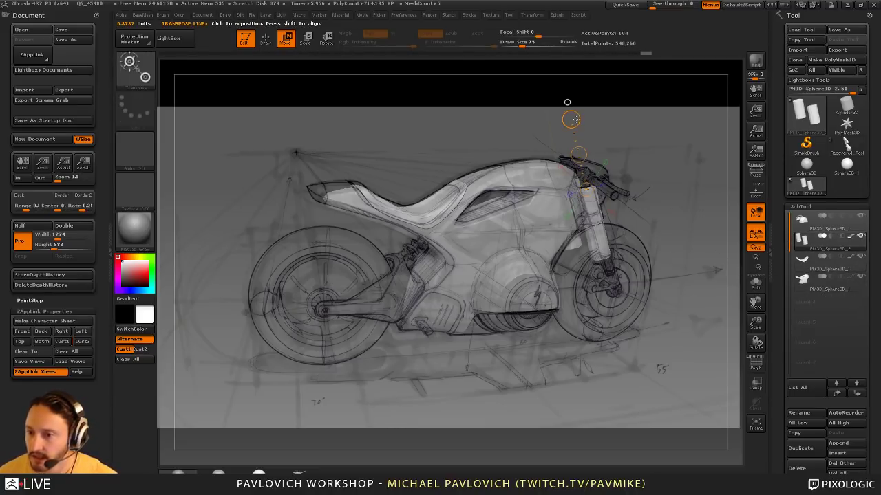
key(ctrl+z)
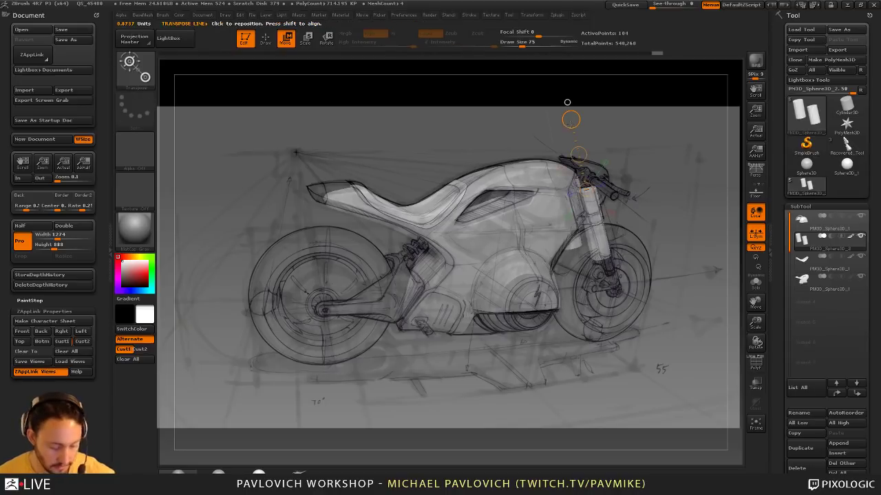
Rotate the fork cylinders slightly to match the sketched fork angle and split the upper and lower pairs into separate subtools
key(r)
drag(571, 120, 565, 121)
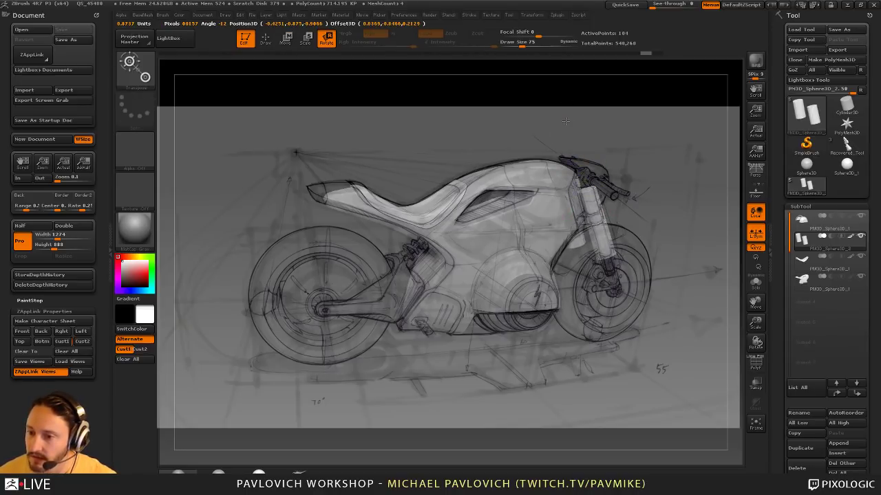
key(q)
ctrl+shift+click(611, 253)
key(2)
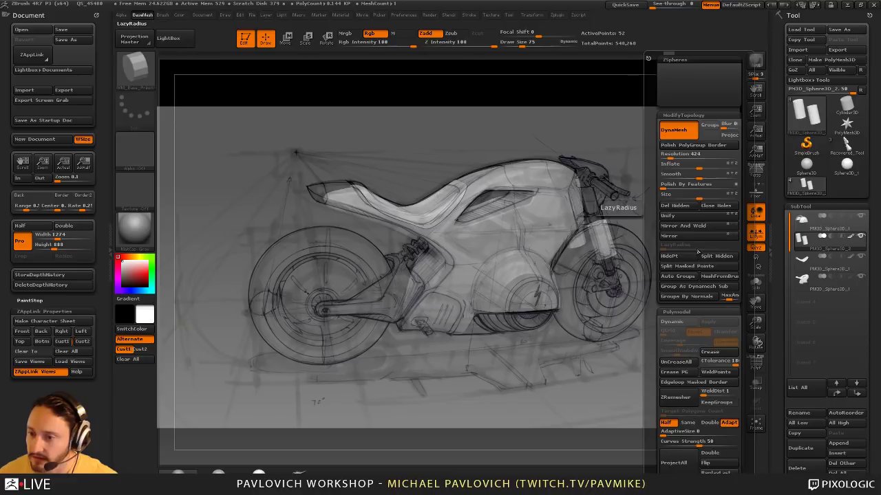
click(719, 258)
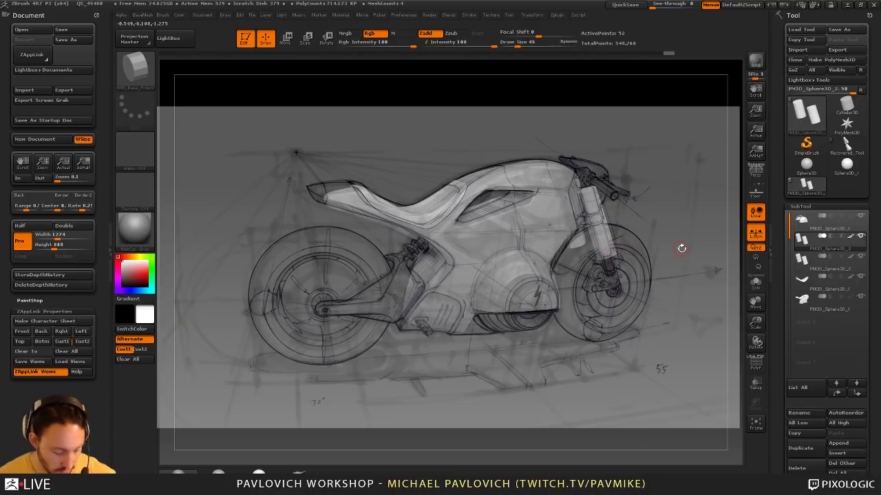
Isolate the lower fork cylinders, scale them to a slimmer thickness along the fork axis, and show all subtools again
click(756, 282)
key(w)
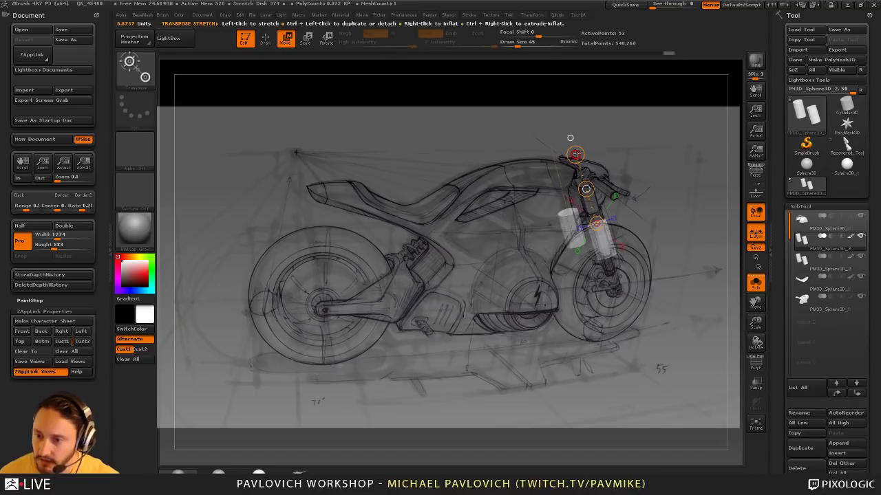
drag(575, 155, 582, 176)
key(ctrl+z)
key(e)
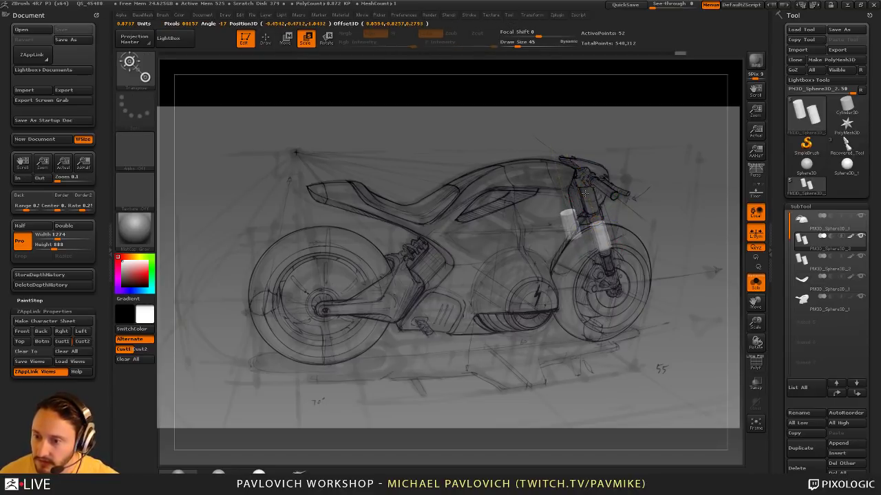
key(w)
key(q)
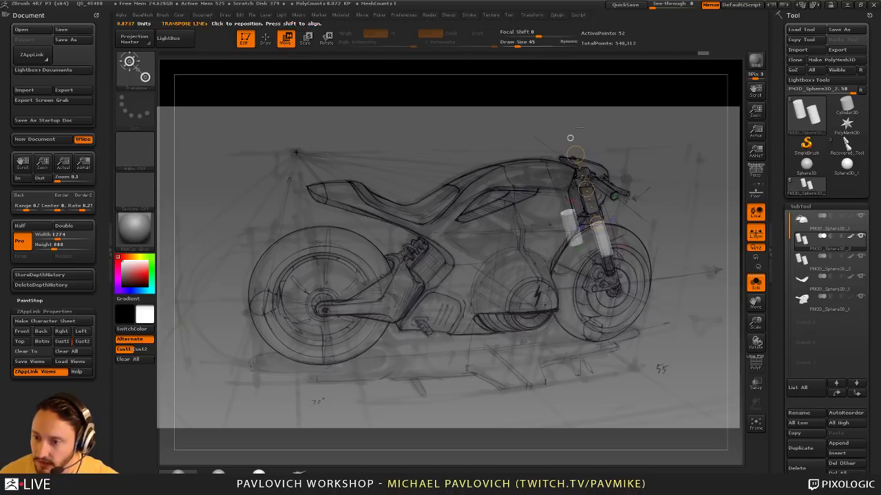
click(756, 283)
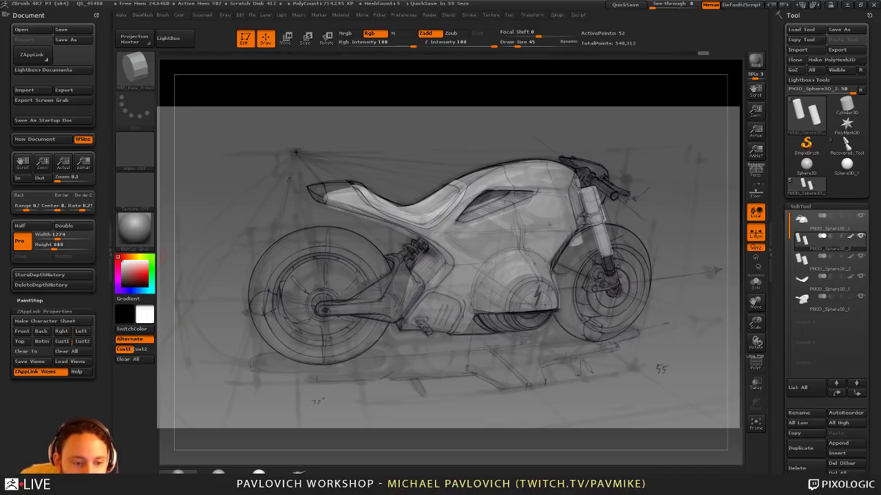
View the chess knight tool over the sketch, and return to the motorcycle in its Cust1 view with perspective on
click(843, 148)
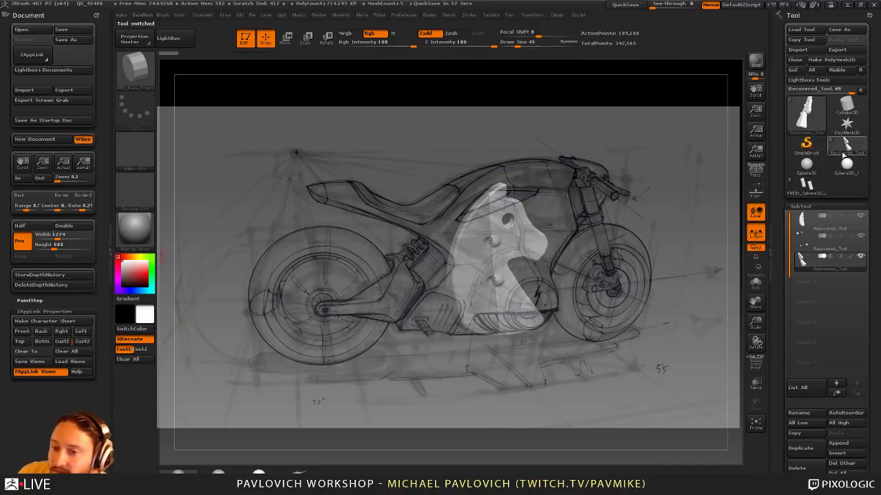
mouse_move(566, 185)
mouse_down()
mouse_move(501, 189)
mouse_move(652, 200)
mouse_move(562, 200)
mouse_up()
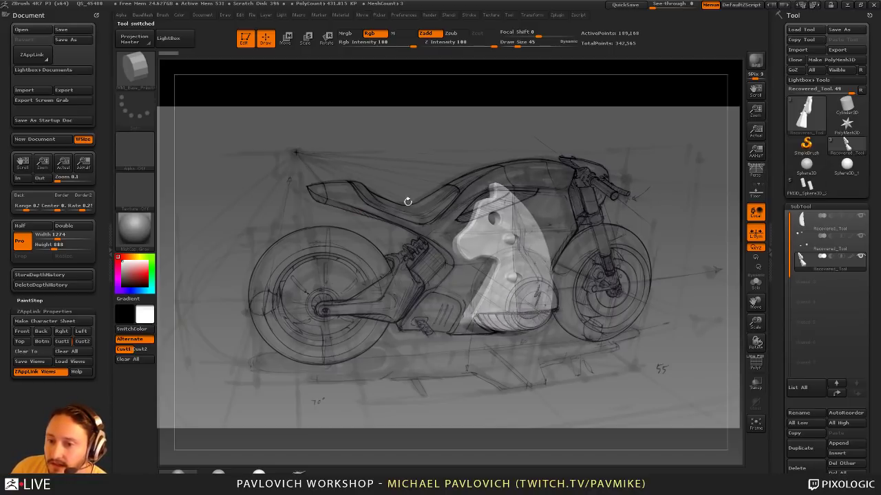
click(807, 184)
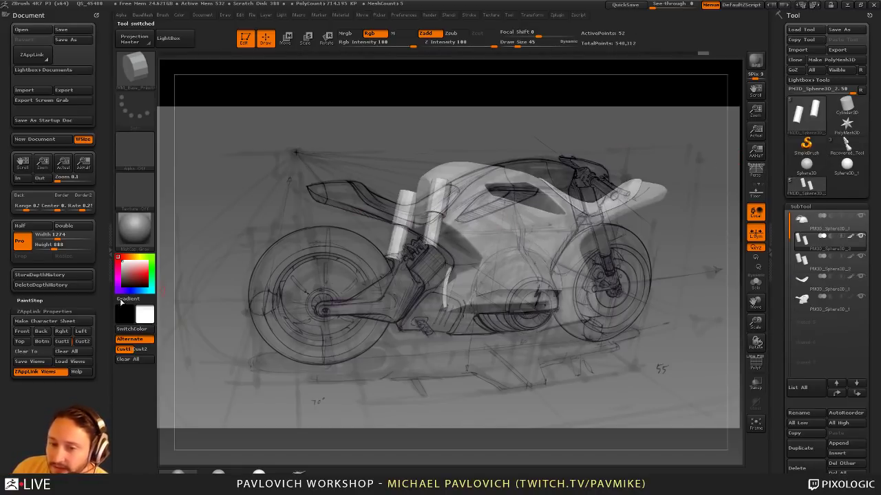
click(61, 341)
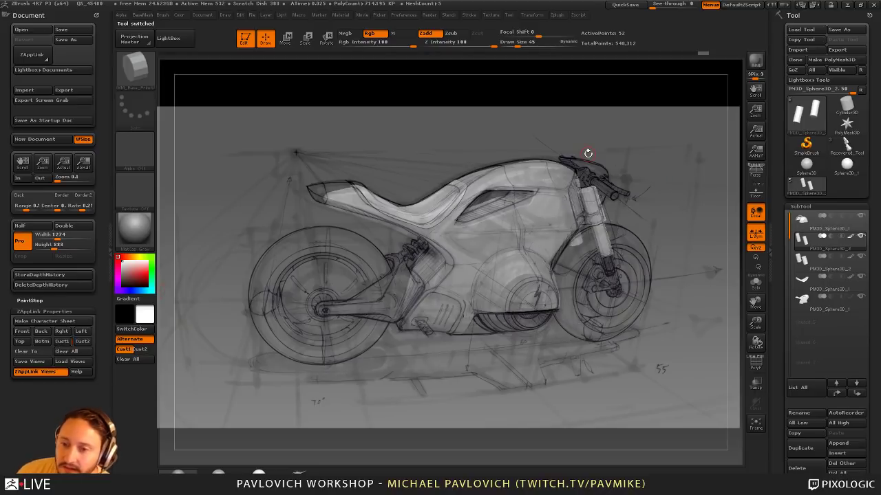
key(p)
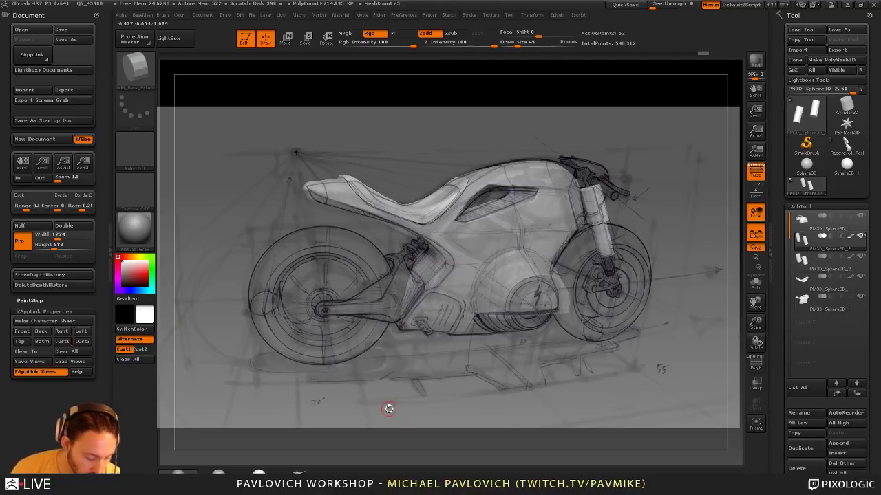
key(super)
key(alt+Tab)
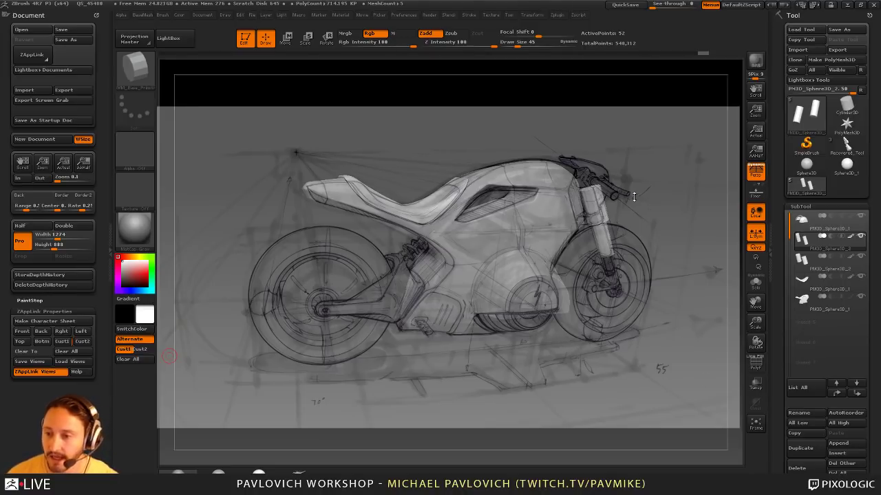
Hide the reference sketch, turn off perspective, and choose the Standard brush with a draw size of 165
mouse_move(671, 175)
mouse_down()
mouse_move(682, 165)
mouse_move(677, 175)
mouse_up()
key(shift+z)
key(b)
key(s)
key(t)
key(s)
click(510, 253)
click(755, 172)
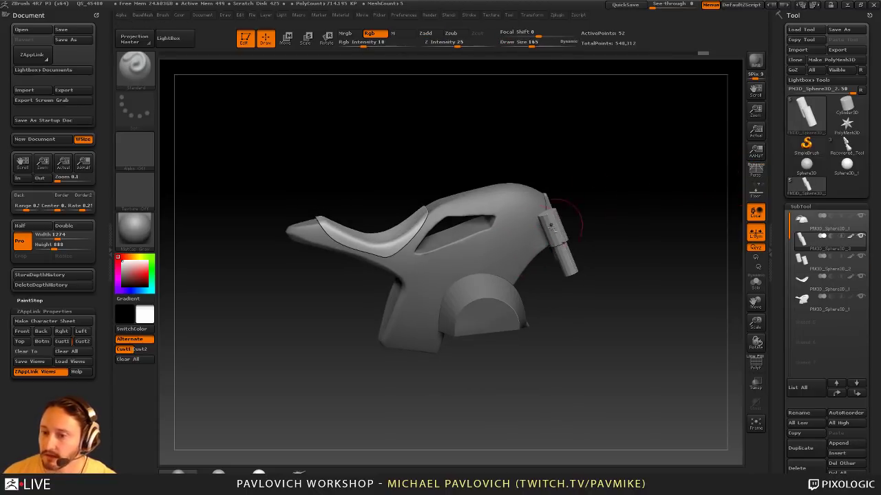
Select the motorcycle body subtool, frame it, and isolate it in solo mode
key(s)
click(520, 238)
alt+click(515, 240)
key(f)
click(755, 284)
drag(655, 216, 670, 234)
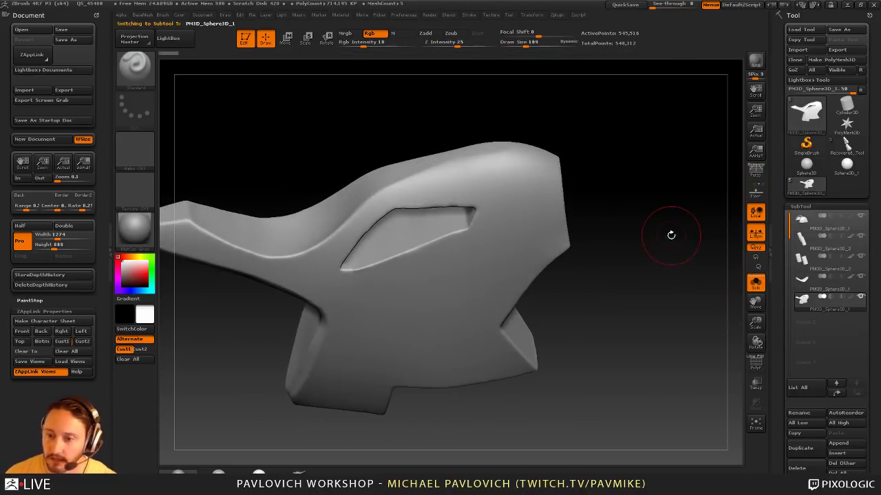
With the Topology brush at draw size 75, draw a grid of crossing curves on the body side below the vent opening
key(b)
key(t)
key(o)
key(s)
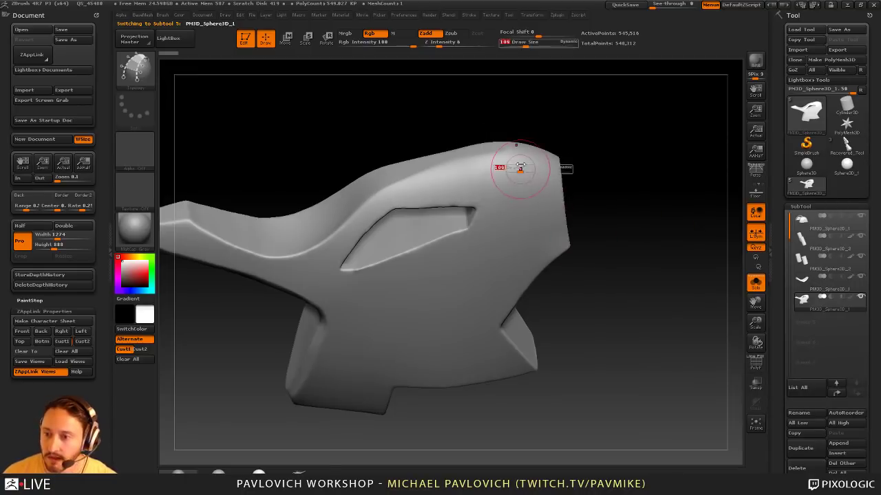
click(515, 168)
mouse_move(576, 116)
alt+mouse_down()
mouse_move(557, 147)
mouse_move(559, 187)
alt+mouse_up()
mouse_move(604, 228)
alt+mouse_down()
mouse_move(616, 175)
mouse_move(523, 206)
mouse_move(363, 299)
alt+mouse_up()
drag(510, 225, 386, 336)
drag(505, 249, 436, 346)
drag(541, 292, 527, 291)
drag(346, 265, 469, 341)
drag(377, 240, 471, 317)
drag(421, 213, 480, 298)
drag(464, 201, 506, 285)
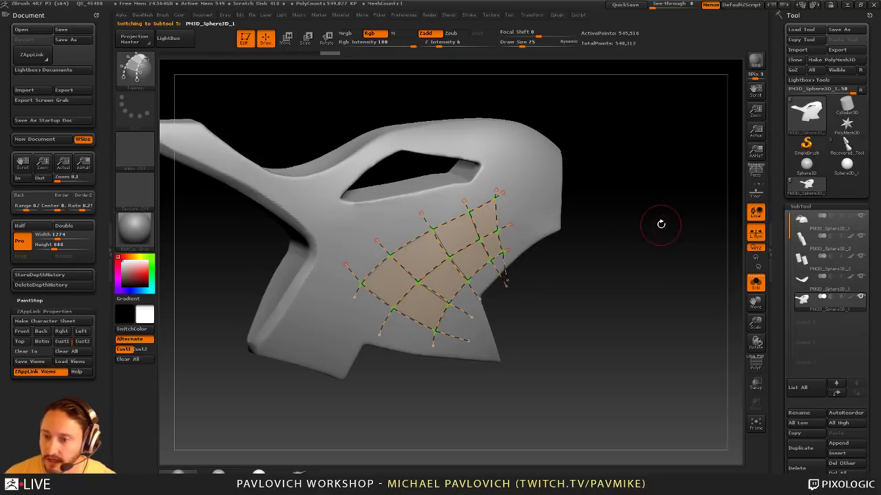
Generate a thick patch from the topology curves, undo it, and recreate it with a draw size of 145
mouse_move(661, 224)
mouse_down()
mouse_move(647, 211)
mouse_move(654, 212)
mouse_up()
click(530, 175)
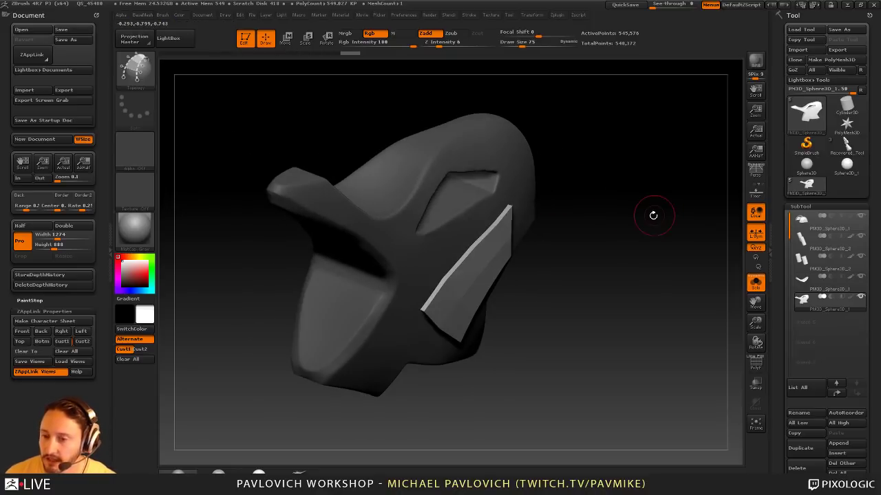
key(ctrl+z)
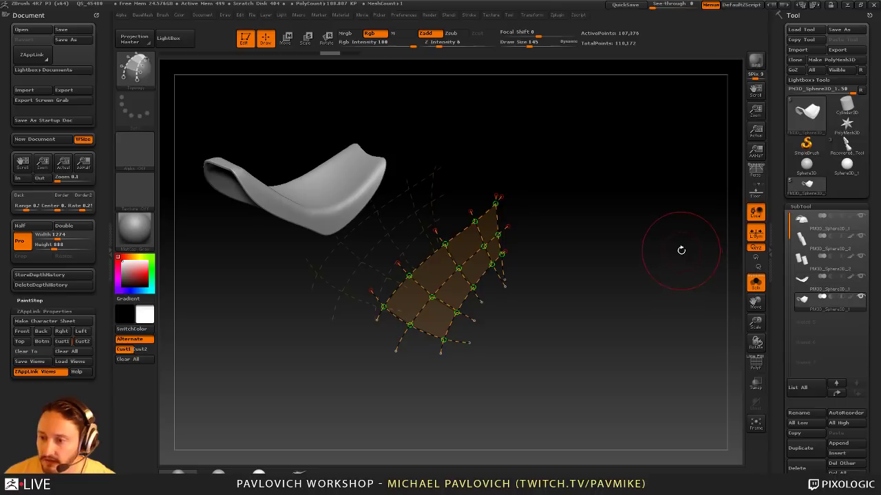
key(ctrl+z)
drag(313, 53, 358, 51)
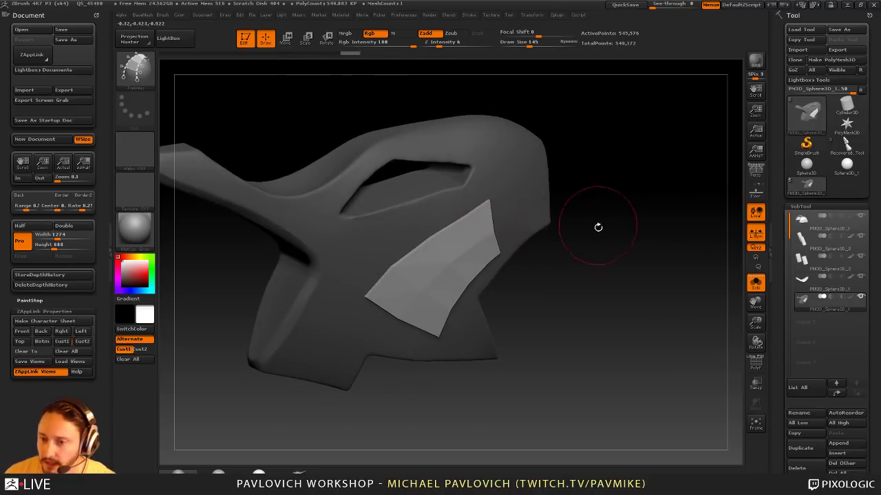
Hide the topology patch by its mask and delete the hidden geometry, keeping only the motorcycle body
drag(596, 227, 619, 234)
key(2)
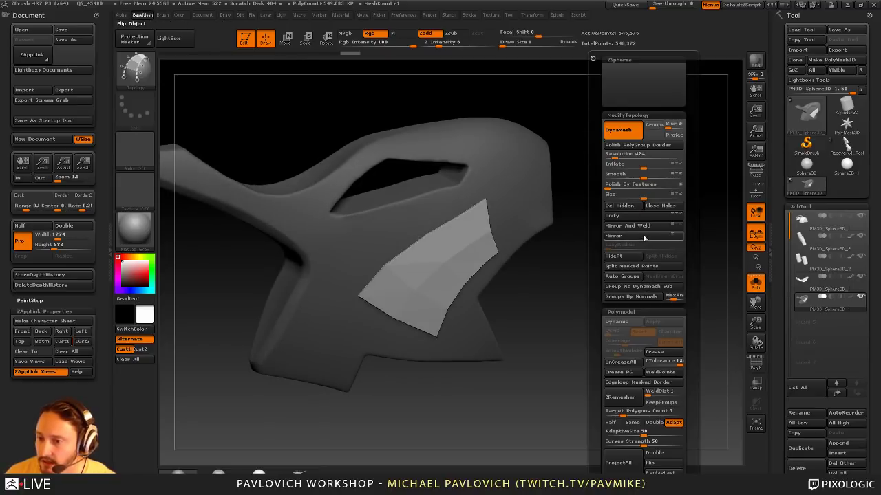
click(628, 257)
click(627, 207)
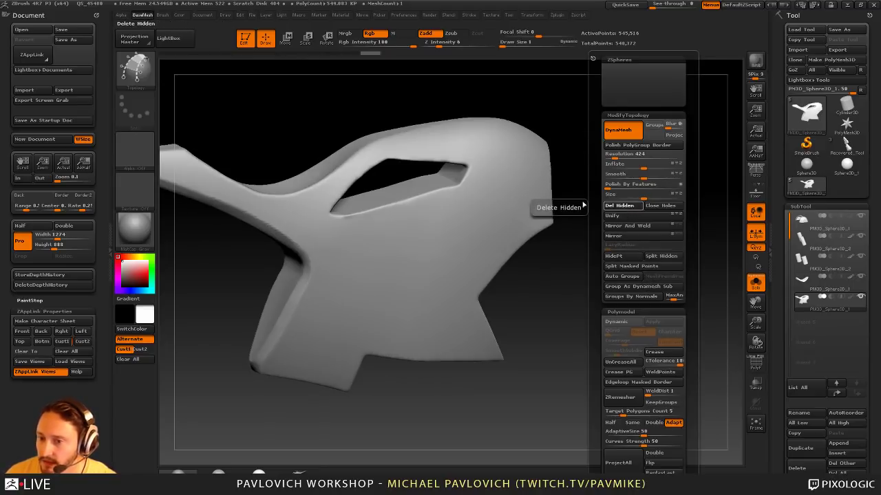
Move the body subtool to the top of the list, insert a ZSphere directly below it, and select the ZSphere
alt+drag(614, 238, 628, 263)
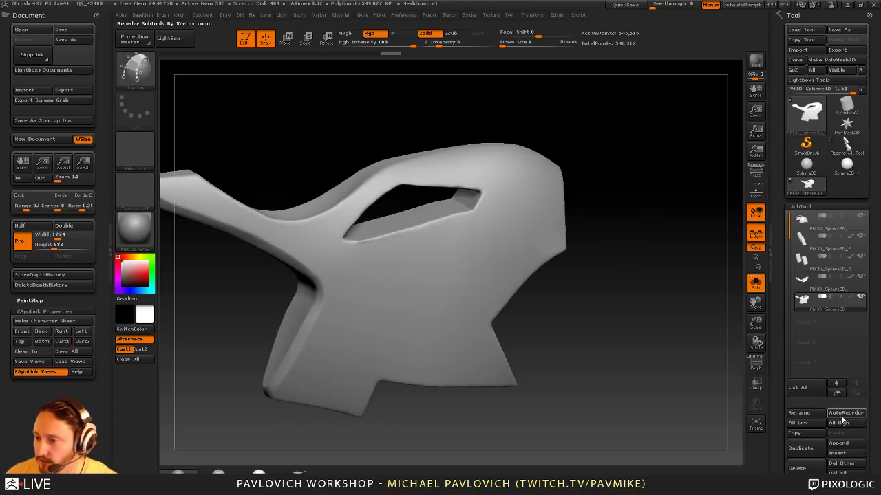
shift+click(836, 393)
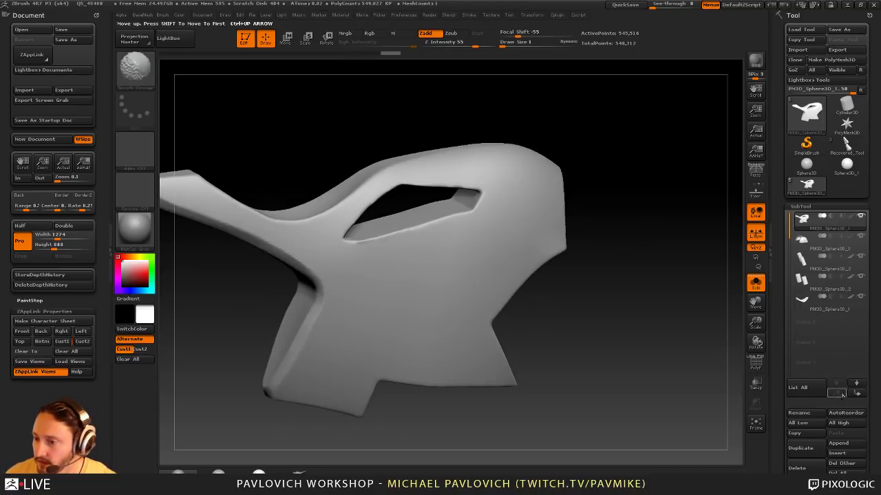
click(839, 445)
click(837, 454)
click(717, 353)
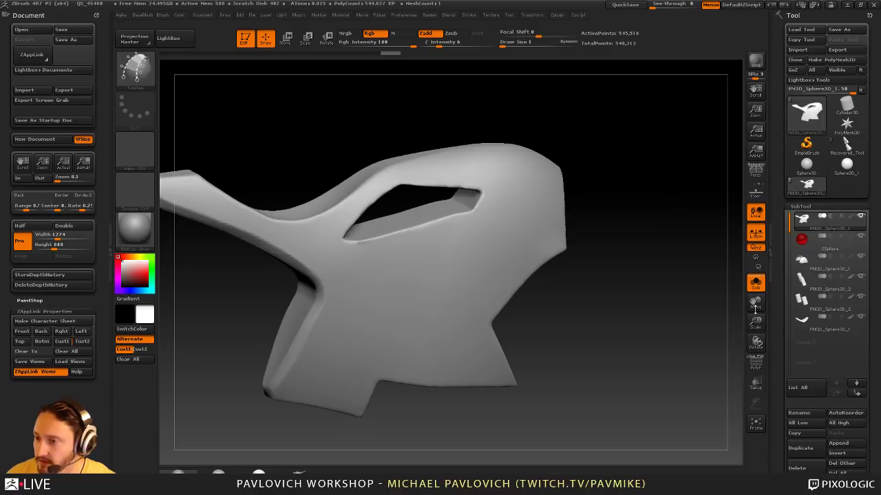
click(833, 245)
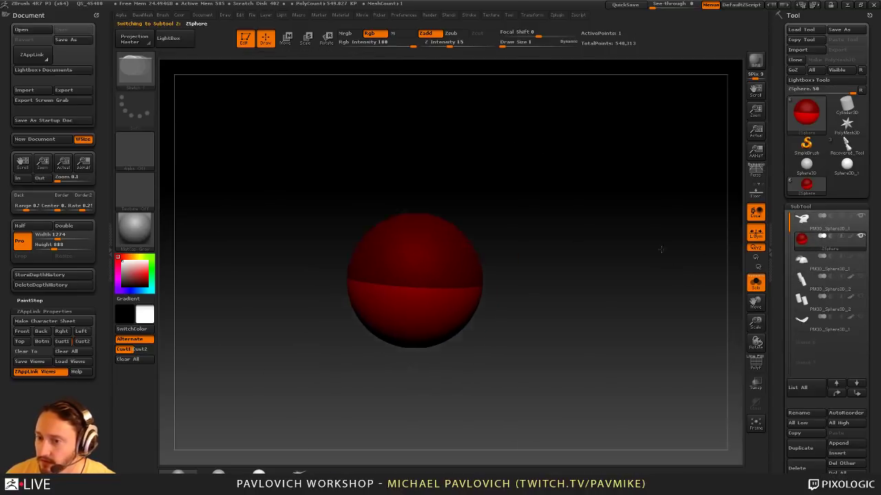
Show the body around the ZSphere with transparency on, and scale the ZSphere down inside the body
click(755, 282)
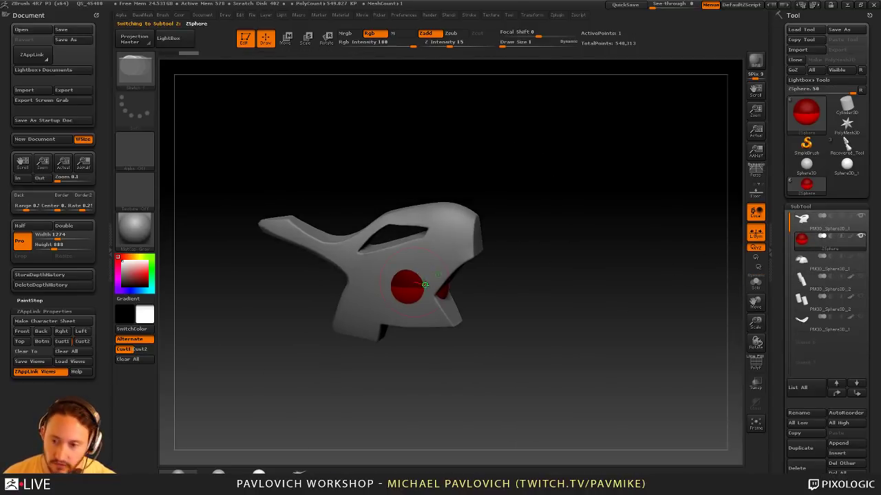
mouse_move(402, 288)
mouse_down()
mouse_move(428, 282)
mouse_move(74, 30)
mouse_up()
key(ctrl+z)
key(e)
click(755, 384)
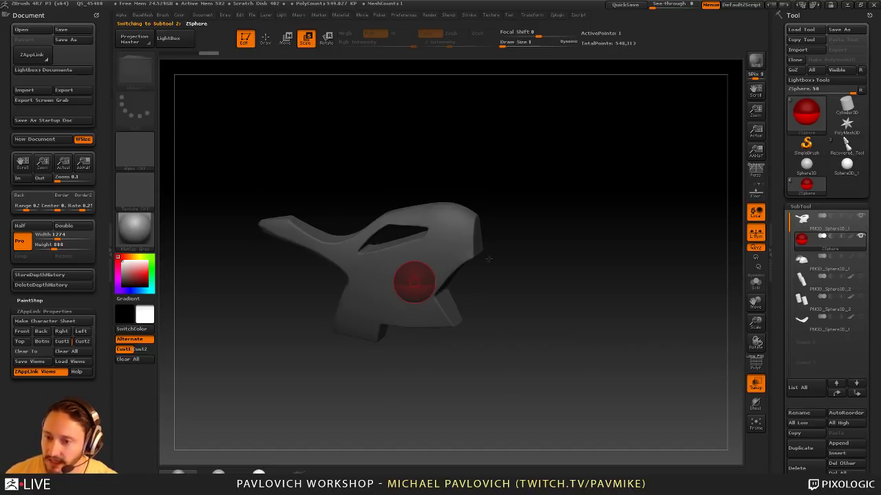
mouse_move(523, 261)
mouse_down()
mouse_move(397, 255)
mouse_move(423, 198)
mouse_up()
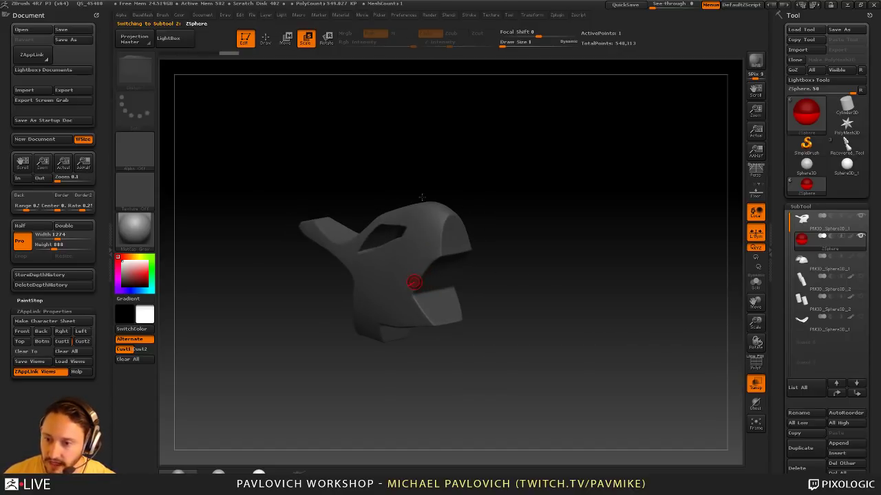
Turn on Edit Topology for the ZSphere and switch transparency off
key(q)
drag(529, 244, 566, 250)
key(2)
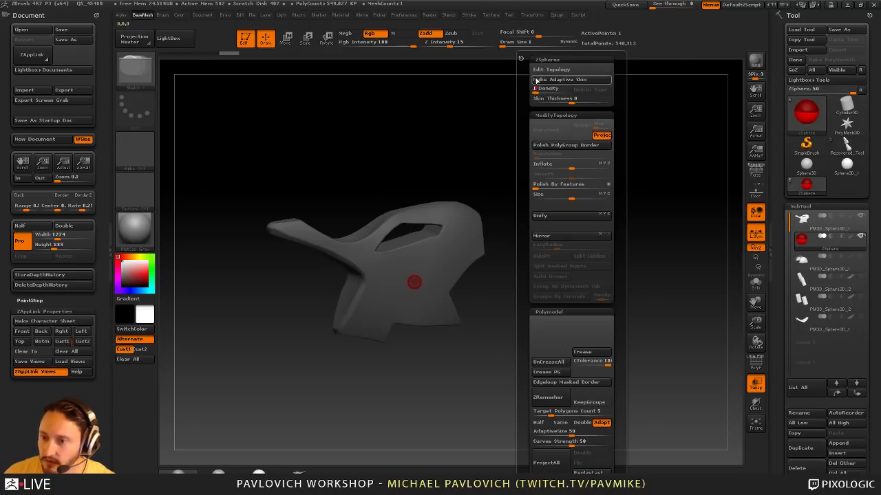
key(a)
ctrl+right_drag(525, 199, 722, 367)
click(756, 384)
alt+drag(673, 258, 670, 291)
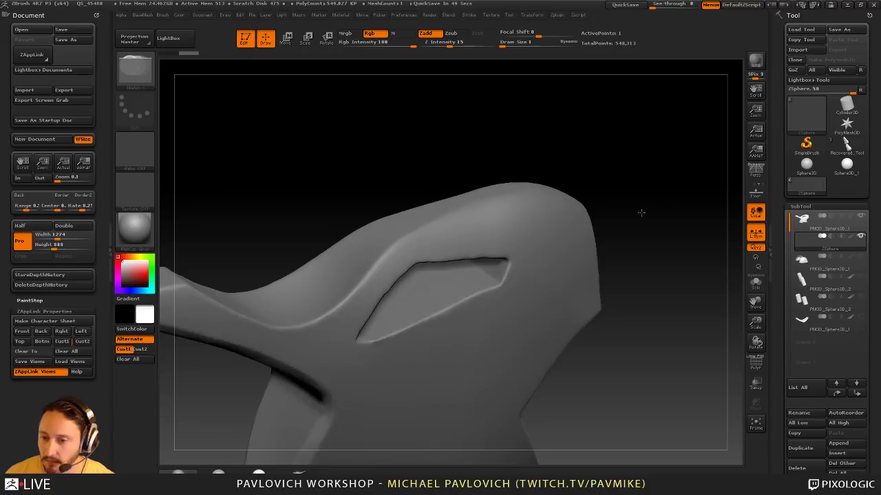
Place a symmetrical row of topology points from the upper tank surface down to the vent opening
drag(633, 199, 621, 235)
key(5)
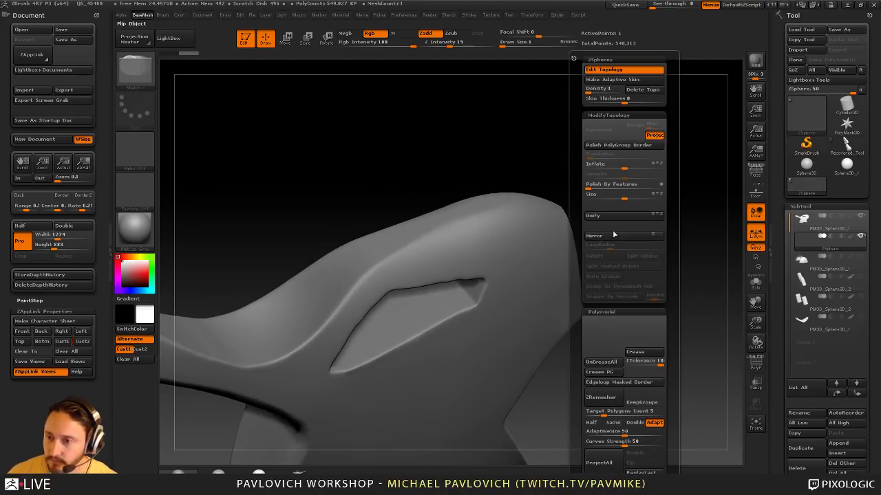
click(440, 227)
click(445, 244)
click(448, 259)
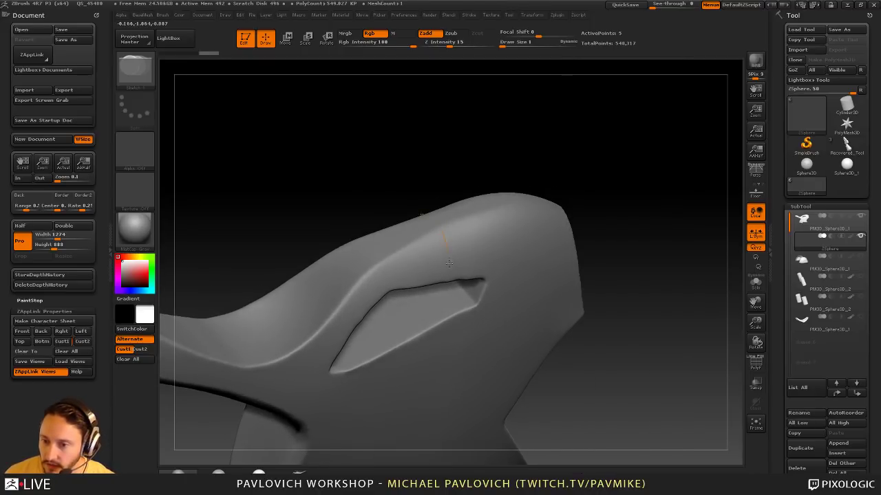
click(449, 276)
drag(586, 246, 581, 217)
Choose the MatCap Pearl Cavity material and set the colour to a mid grey
click(218, 473)
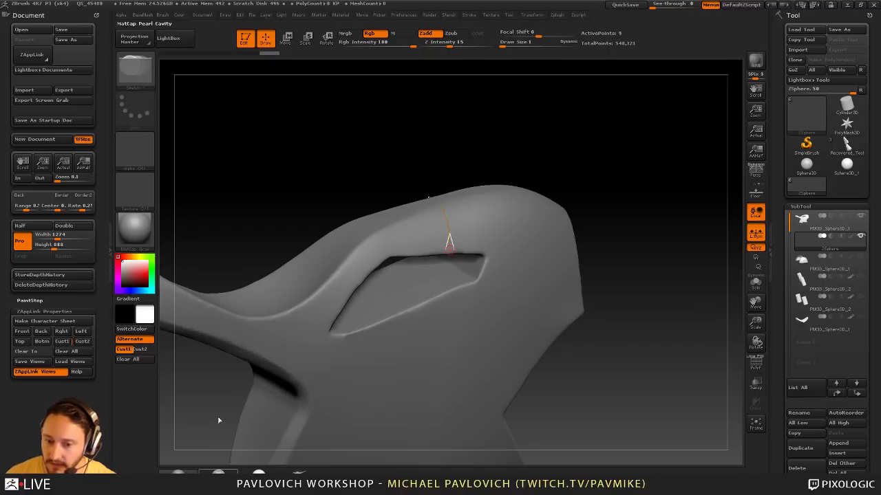
drag(128, 276, 119, 274)
drag(625, 187, 597, 222)
Place more topology points to outline a panel between the tank ridge and the front end of the vent opening
click(437, 243)
mouse_move(433, 267)
mouse_down()
mouse_move(464, 275)
mouse_move(478, 232)
mouse_move(474, 186)
mouse_move(486, 183)
mouse_move(403, 207)
mouse_up()
click(403, 206)
click(515, 166)
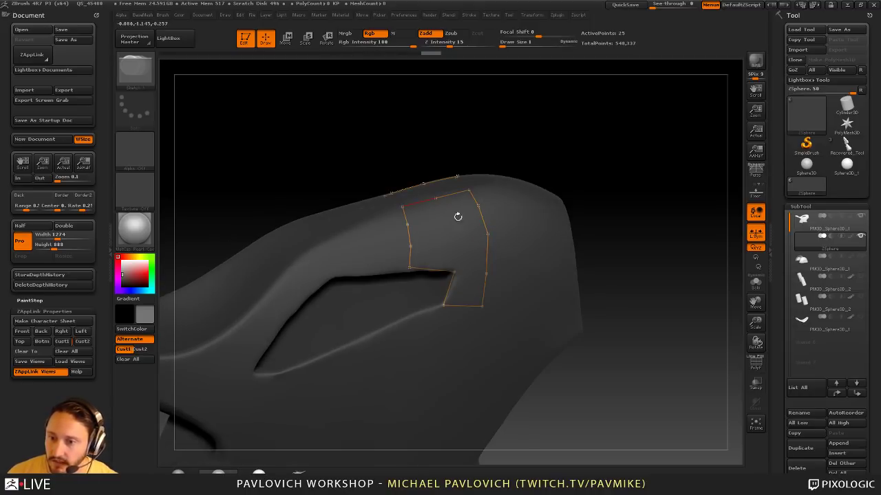
Place a middle column of topology points from the panel outline's ridge-side edge down to the front corner of the vent opening
click(436, 199)
click(444, 222)
click(451, 251)
click(454, 273)
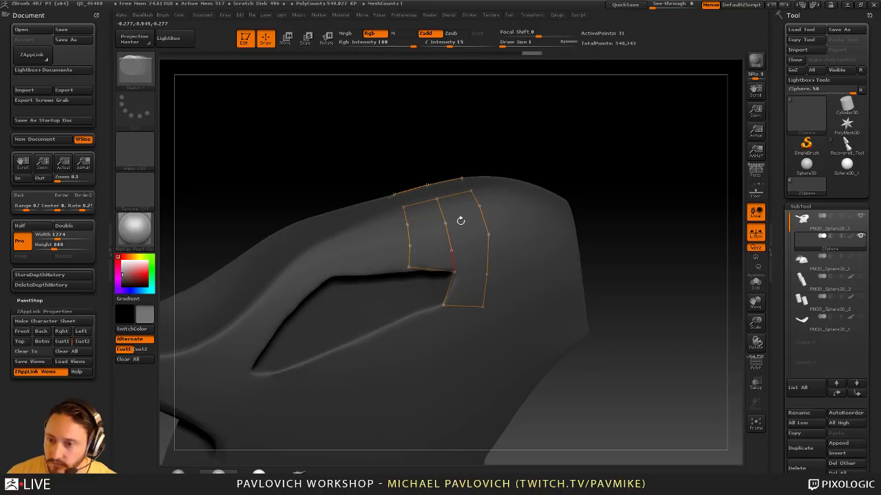
Link the middle column's points to the matching points on the outline's front and rear edges, dividing the panel into quads
ctrl+click(446, 223)
click(479, 206)
ctrl+click(452, 250)
click(489, 235)
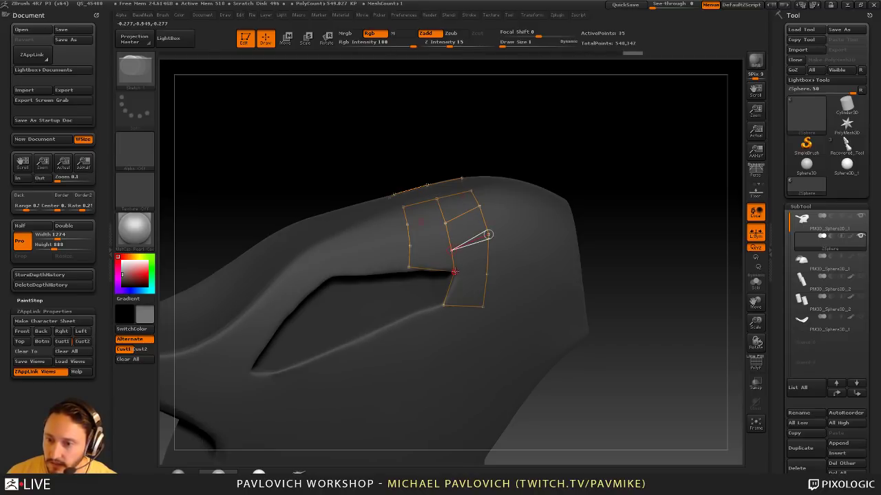
ctrl+click(454, 272)
click(486, 273)
click(506, 166)
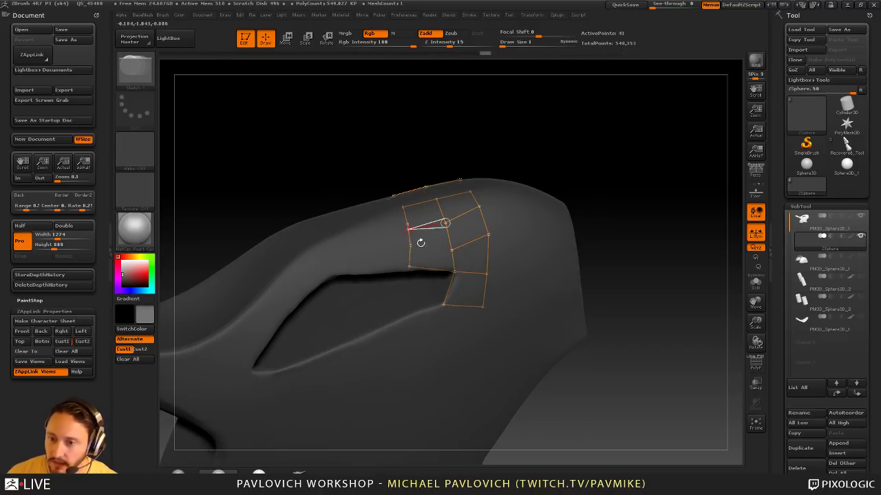
click(445, 223)
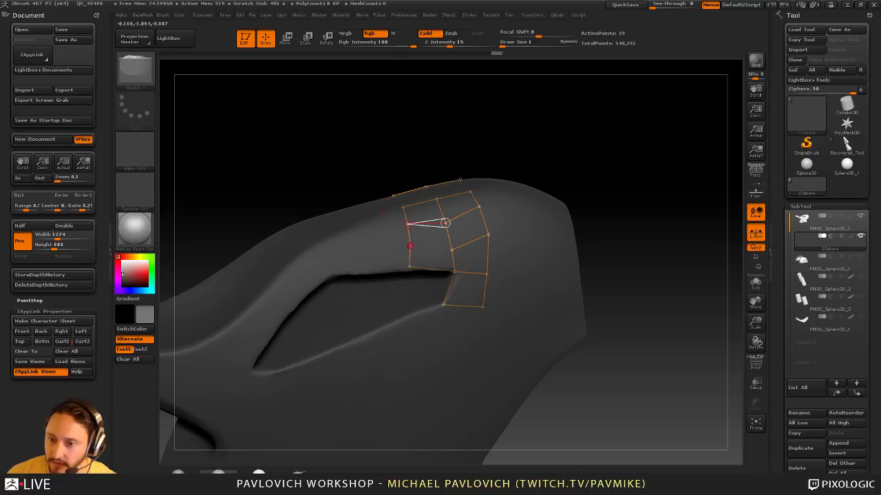
click(411, 247)
click(451, 251)
Move the two inner points of the middle column slightly upward to even out the quad spacing
drag(558, 165, 574, 179)
key(w)
drag(444, 223, 443, 216)
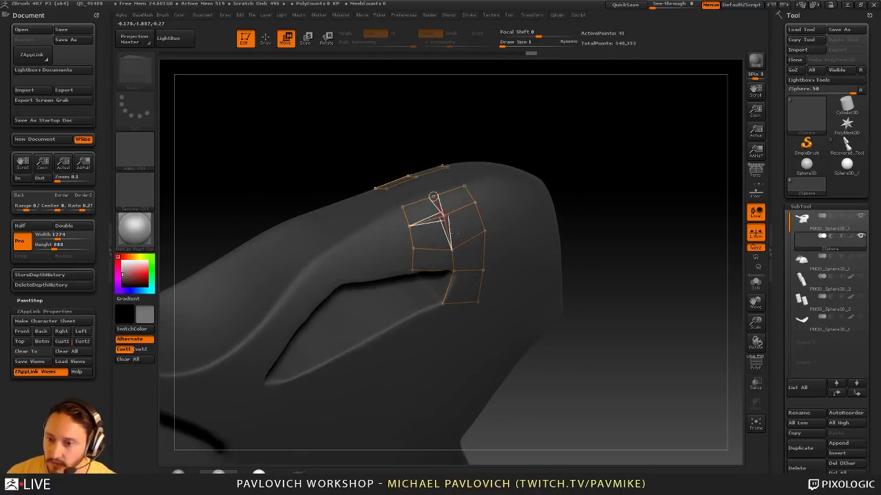
drag(451, 250, 450, 242)
drag(579, 166, 589, 168)
drag(630, 225, 635, 220)
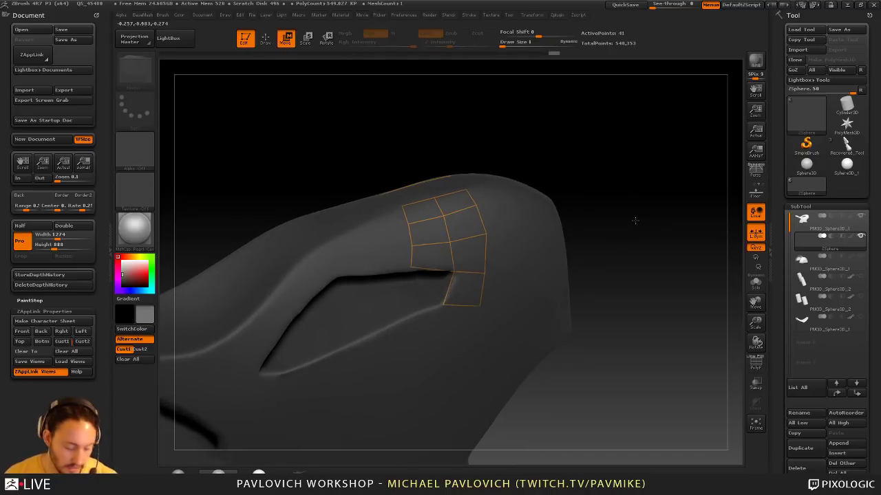
Preview the panel's adaptive skin in Solo mode and make an adaptive skin from the ZSphere
key(a)
click(754, 290)
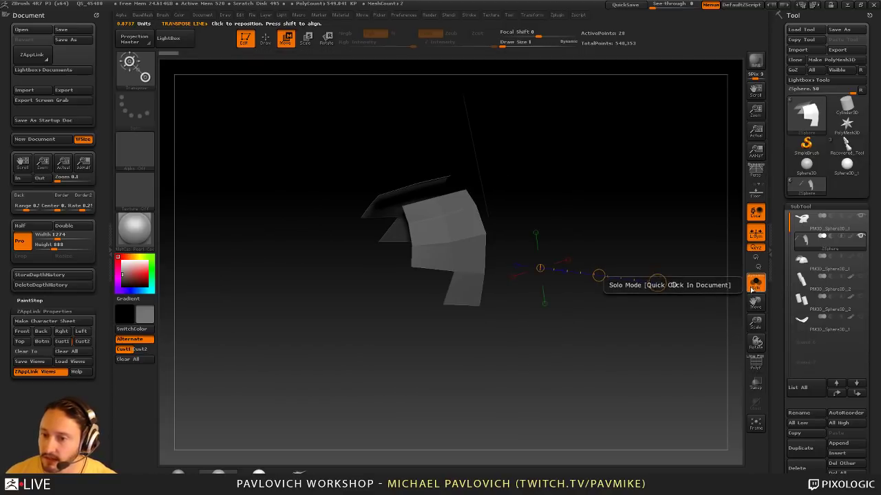
key(1)
click(742, 82)
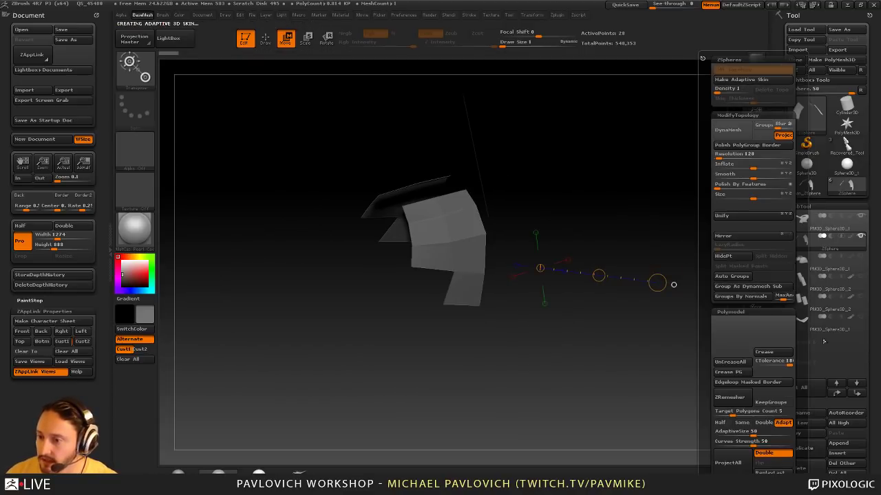
Append the skin mesh as a subtool, delete the original ZSphere subtool and leave Solo mode
click(840, 445)
click(759, 300)
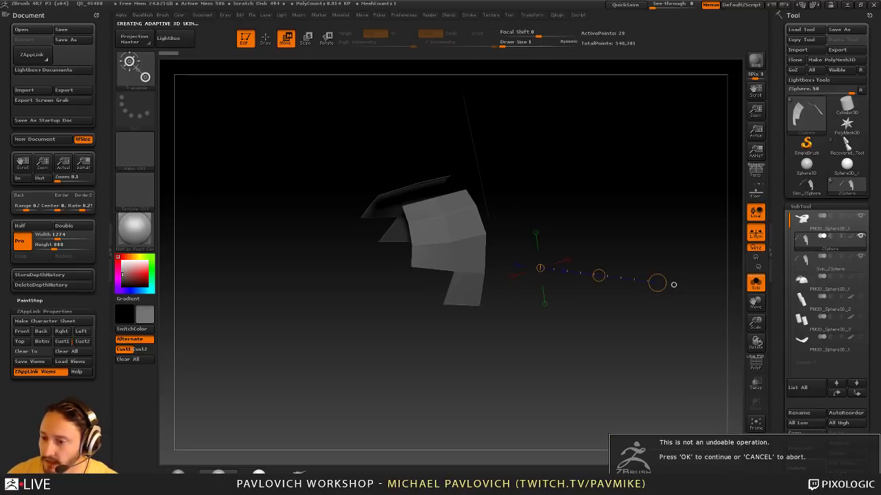
key(Return)
click(758, 287)
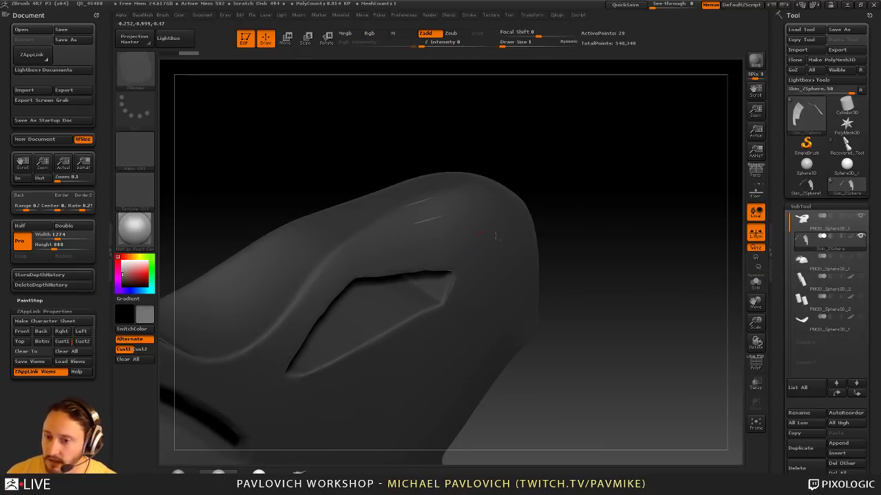
Thicken the panel outward from the body with ZModeler QMesh on Polygroup All and apply Auto Groups to the mesh
key(space)
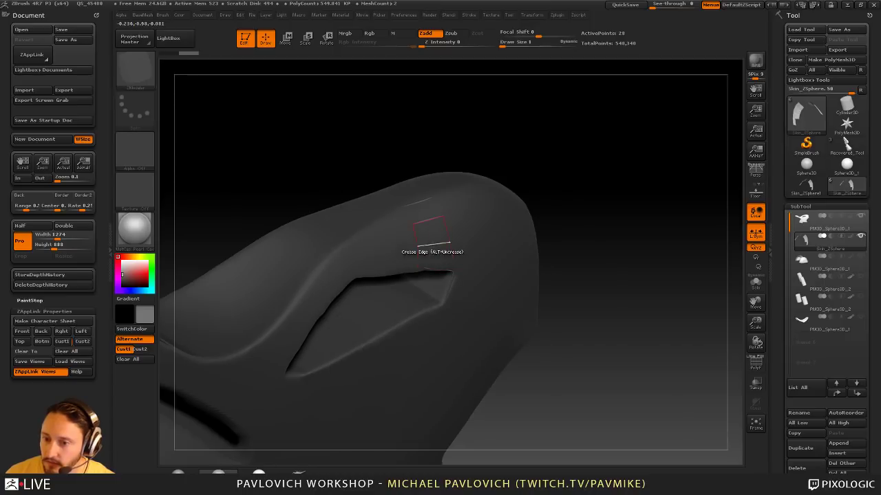
drag(432, 231, 443, 232)
drag(544, 254, 619, 296)
key(2)
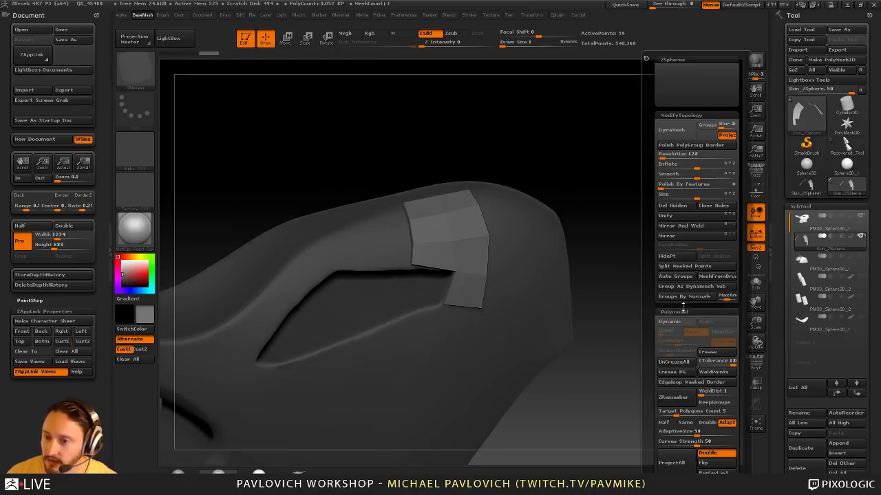
click(676, 277)
Choose the MatCap Gray material and set the colour to white
click(178, 472)
drag(132, 276, 127, 259)
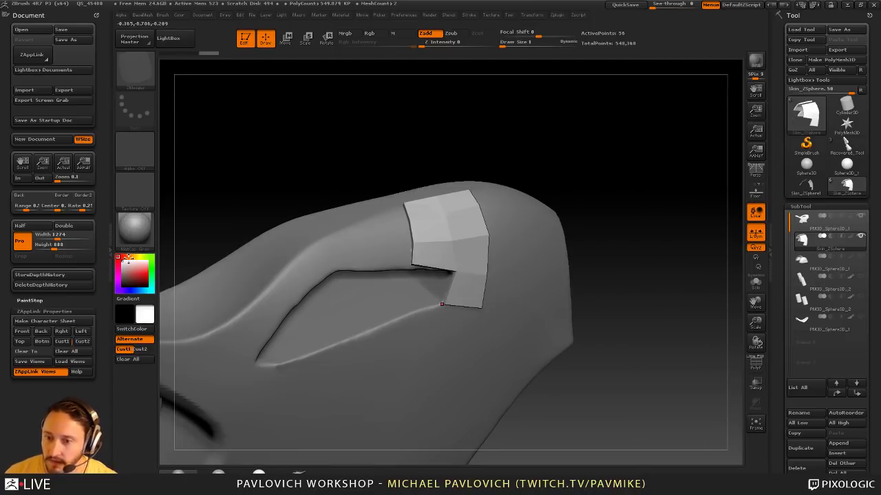
Preview the thickened panel with dynamic subdivision and polyframe display, and switch the subdivision back off
key(d)
key(g)
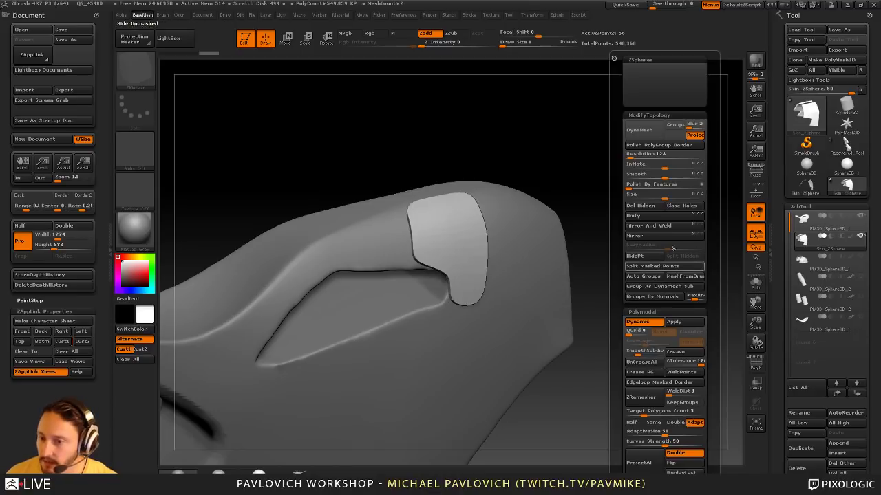
click(756, 363)
drag(666, 302, 604, 243)
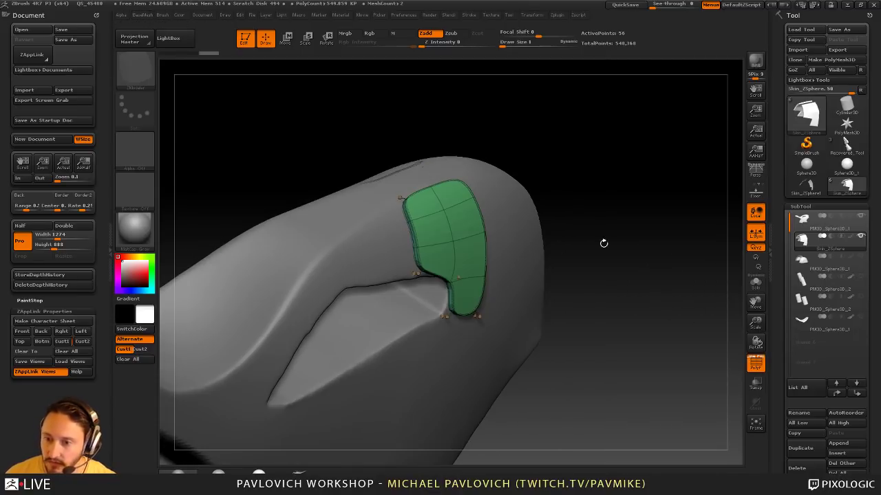
key(space)
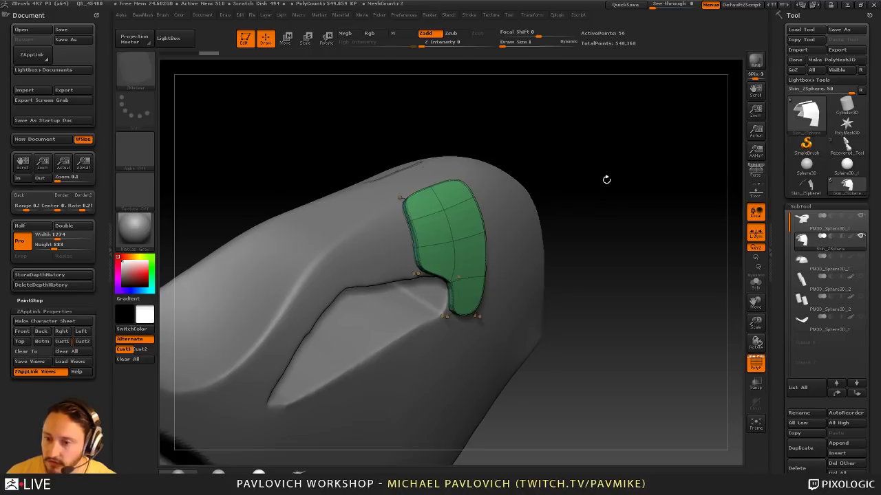
alt+drag(606, 179, 606, 199)
key(shift+d)
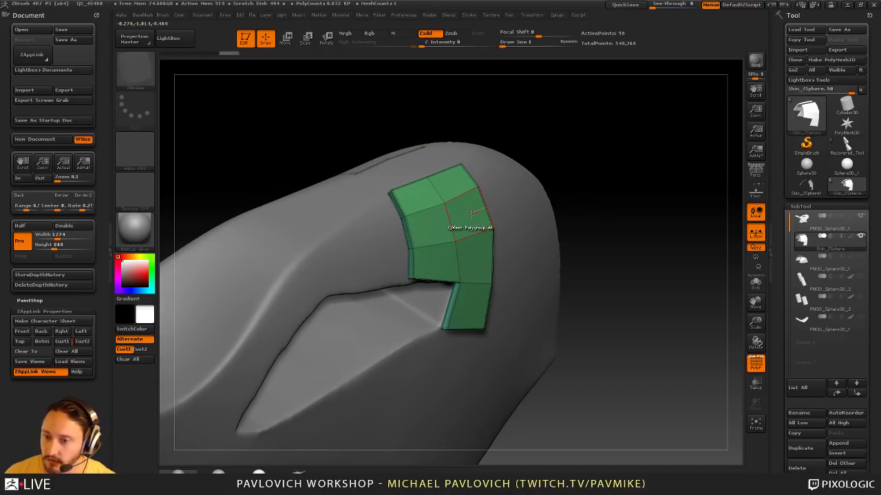
Inset the front polygon in the panel's second row with the ZModeler Inset action targeting A Single Poly
key(space)
click(387, 249)
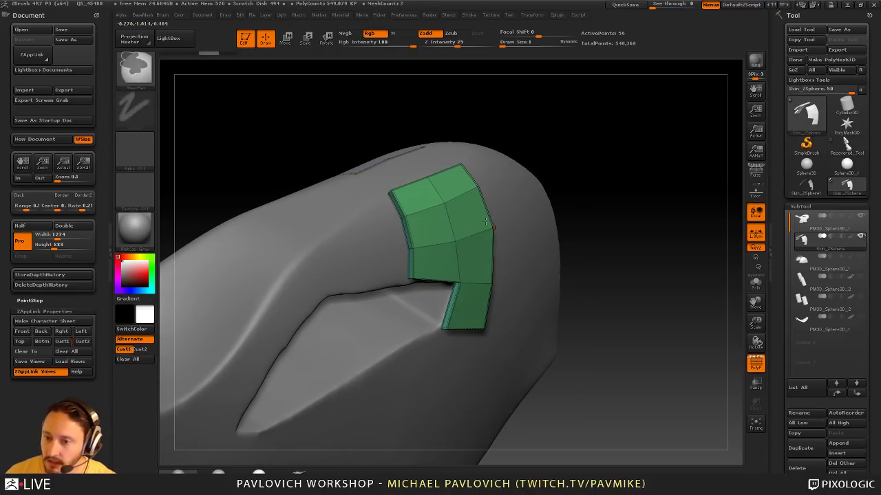
key(space)
click(465, 183)
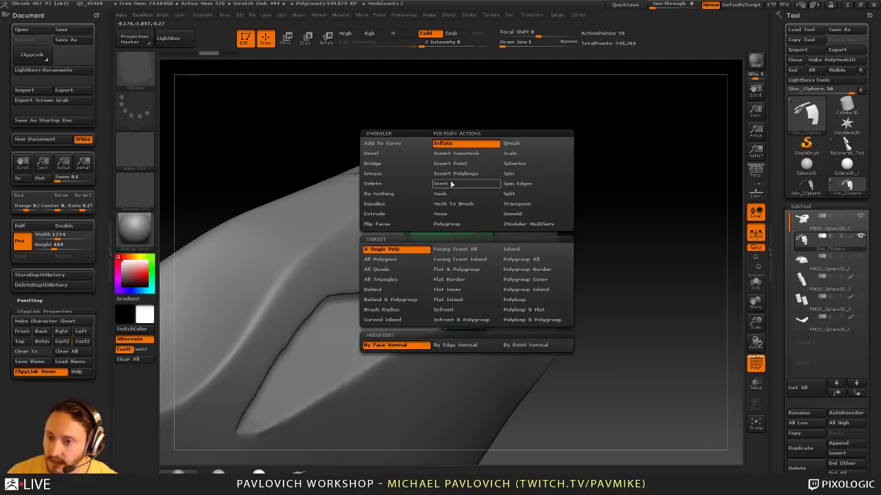
click(398, 250)
click(385, 355)
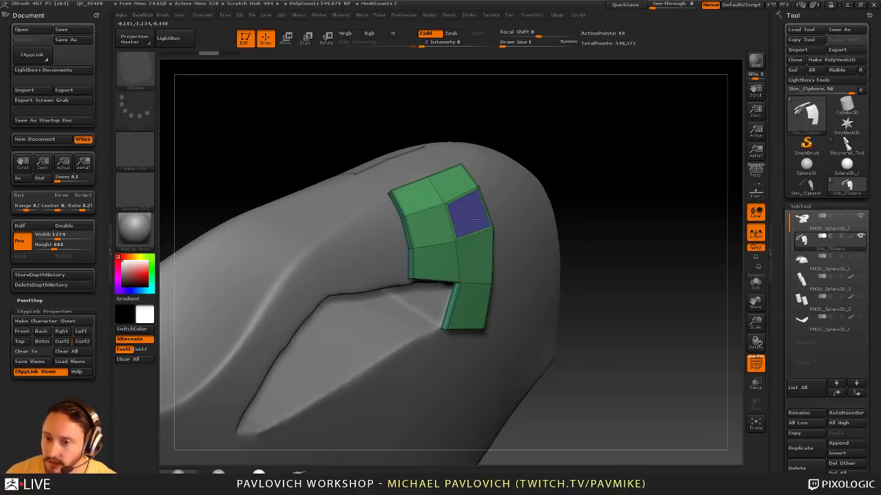
Isolate the panel in Solo mode and inset the matching polygon on its back side
click(757, 283)
drag(688, 264, 493, 234)
drag(403, 285, 492, 293)
Push the inset polygons through the panel with ZModeler QMesh on Polygroup All to cut a hole
key(space)
click(580, 145)
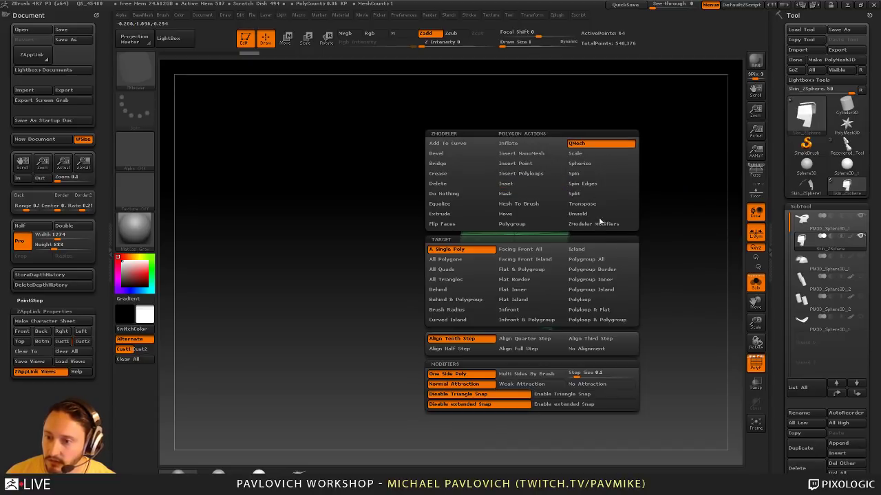
click(587, 259)
drag(541, 206, 544, 231)
Turn on dynamic subdivision for the panel with the hole and hide the polyframe
mouse_move(678, 285)
mouse_down()
mouse_move(665, 281)
mouse_move(694, 289)
mouse_up()
key(d)
click(755, 363)
mouse_move(705, 351)
mouse_down()
mouse_move(720, 351)
mouse_move(704, 349)
mouse_up()
key(3)
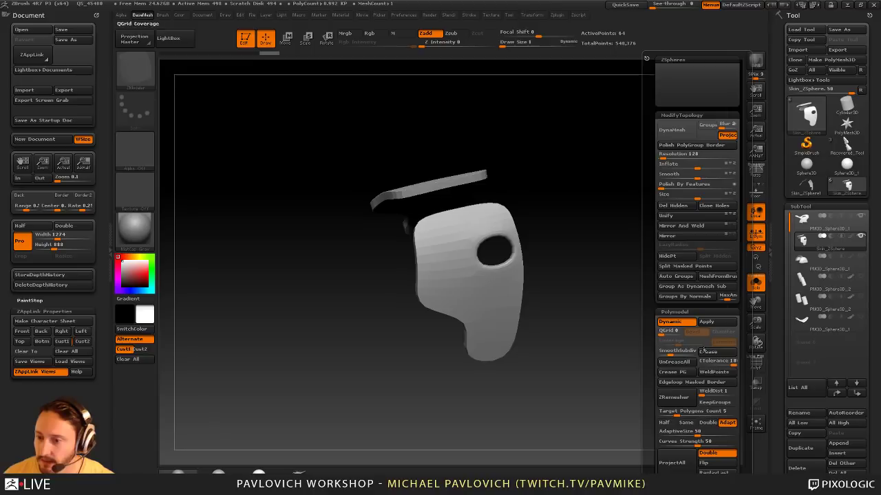
drag(515, 386, 738, 309)
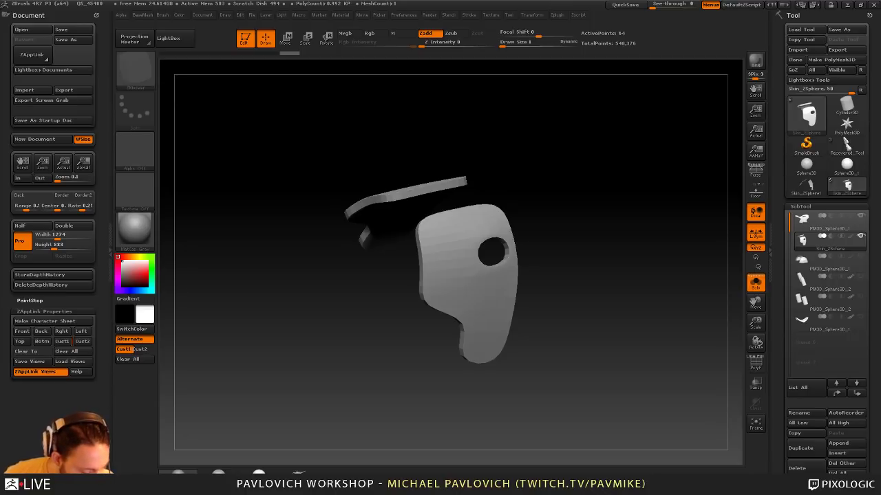
key(super)
key(super)
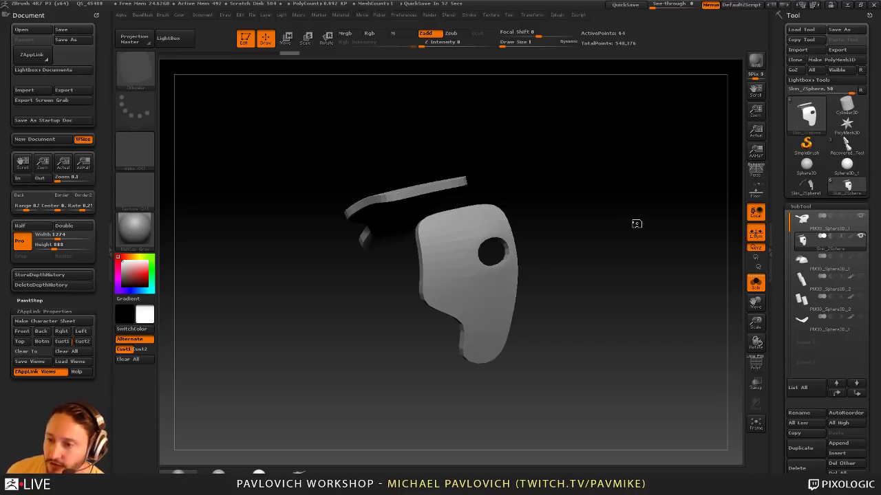
drag(636, 223, 629, 205)
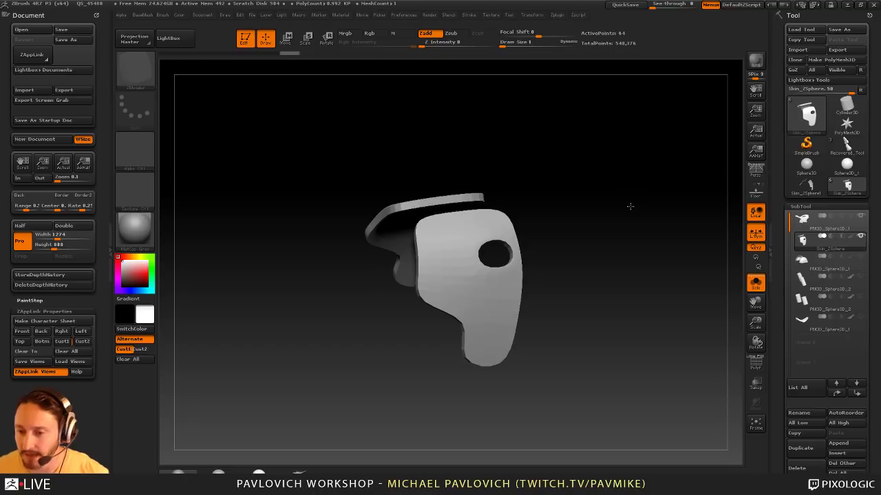